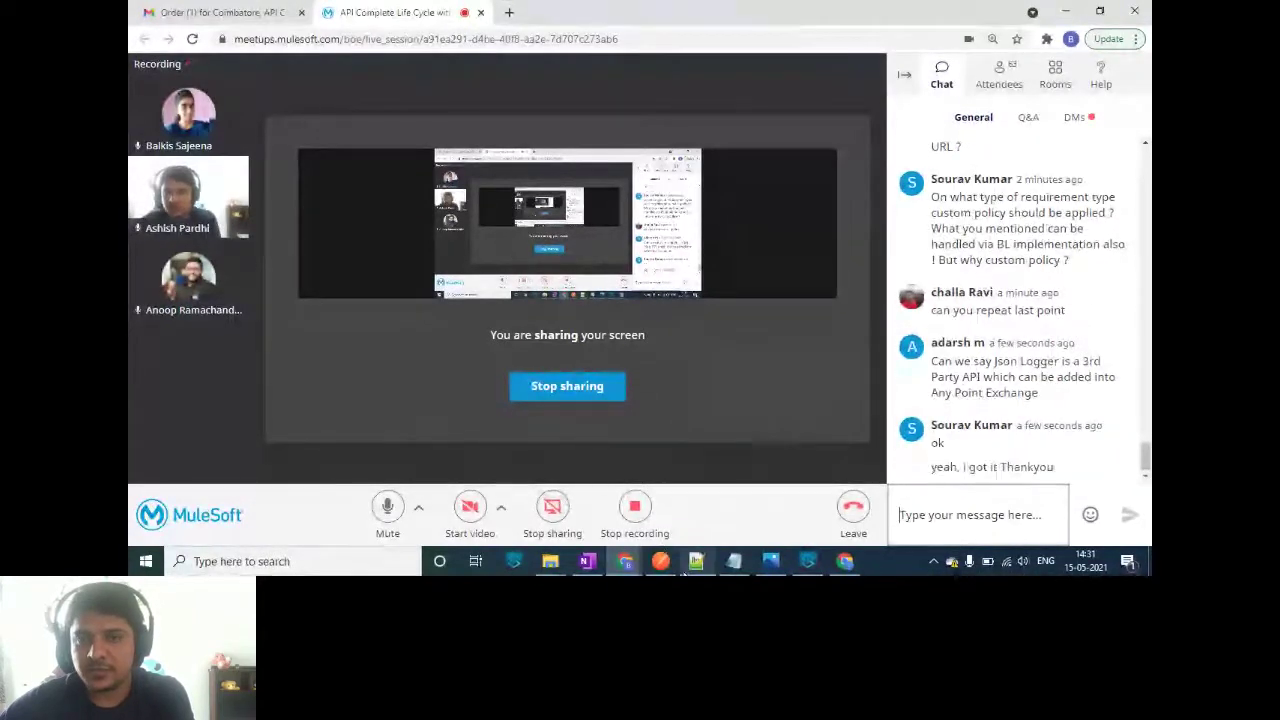
Bring the Chrome window with the Design Center projects list to the front of the meetup screen
{"action": "mouse_move", "coordinate": [624, 561]}
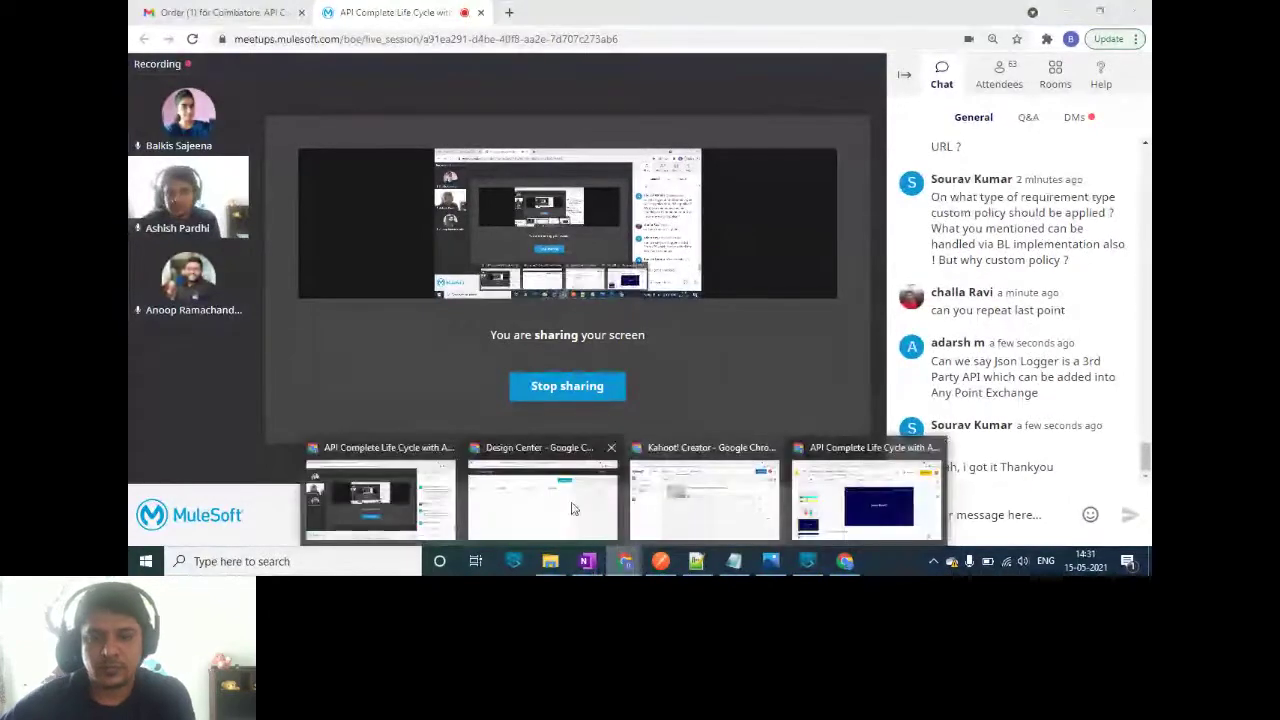
{"action": "left_click", "coordinate": [563, 503]}
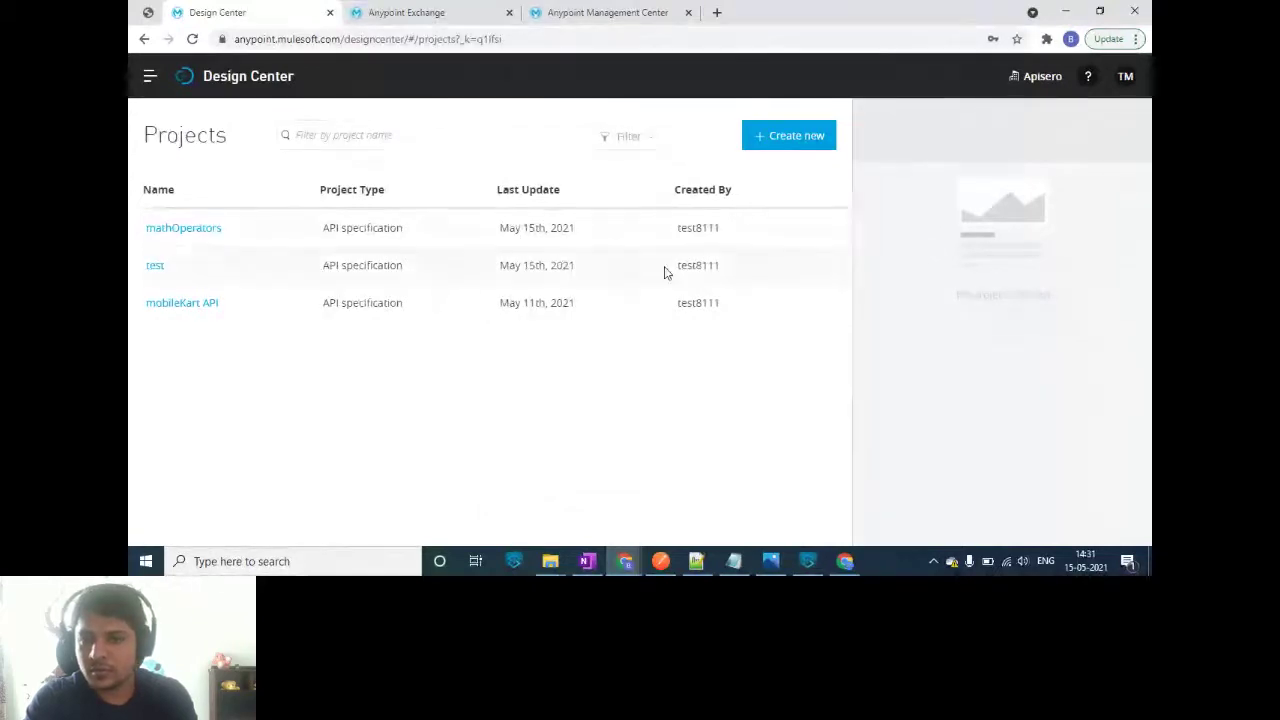
Review the Create new project options, then open the mathOperators project
{"action": "left_click", "coordinate": [780, 139]}
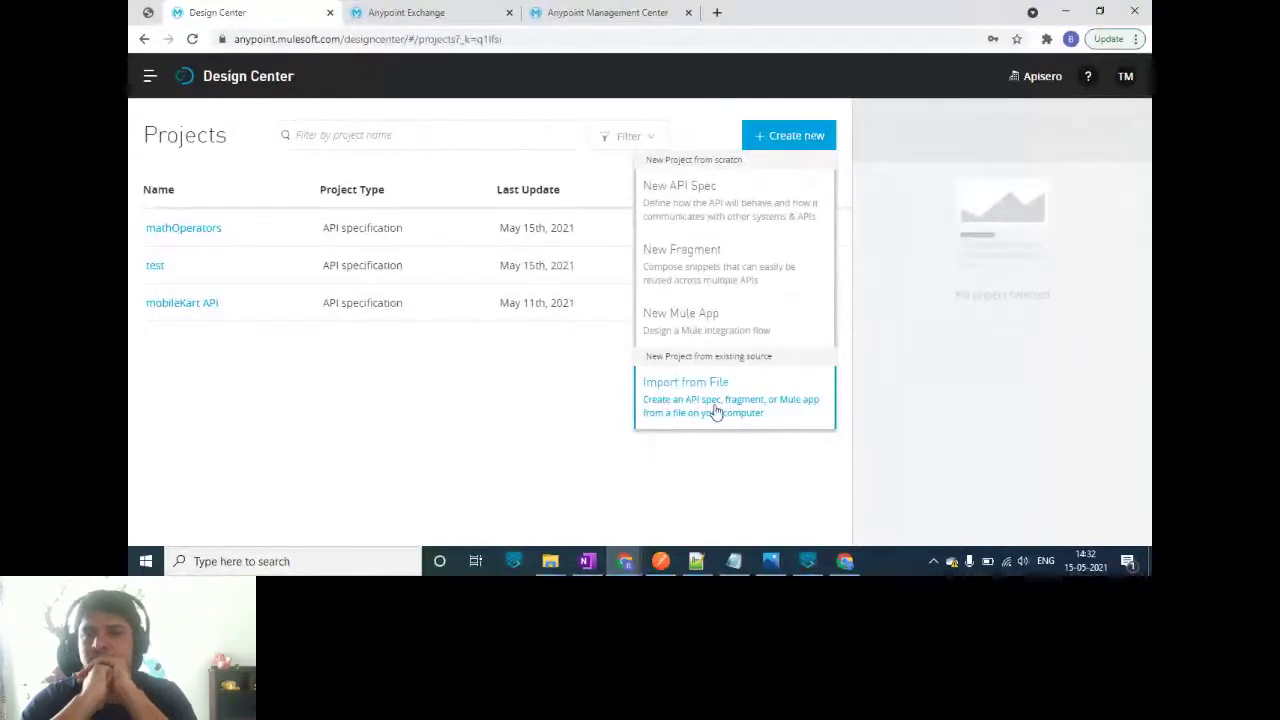
{"action": "left_click", "coordinate": [207, 229]}
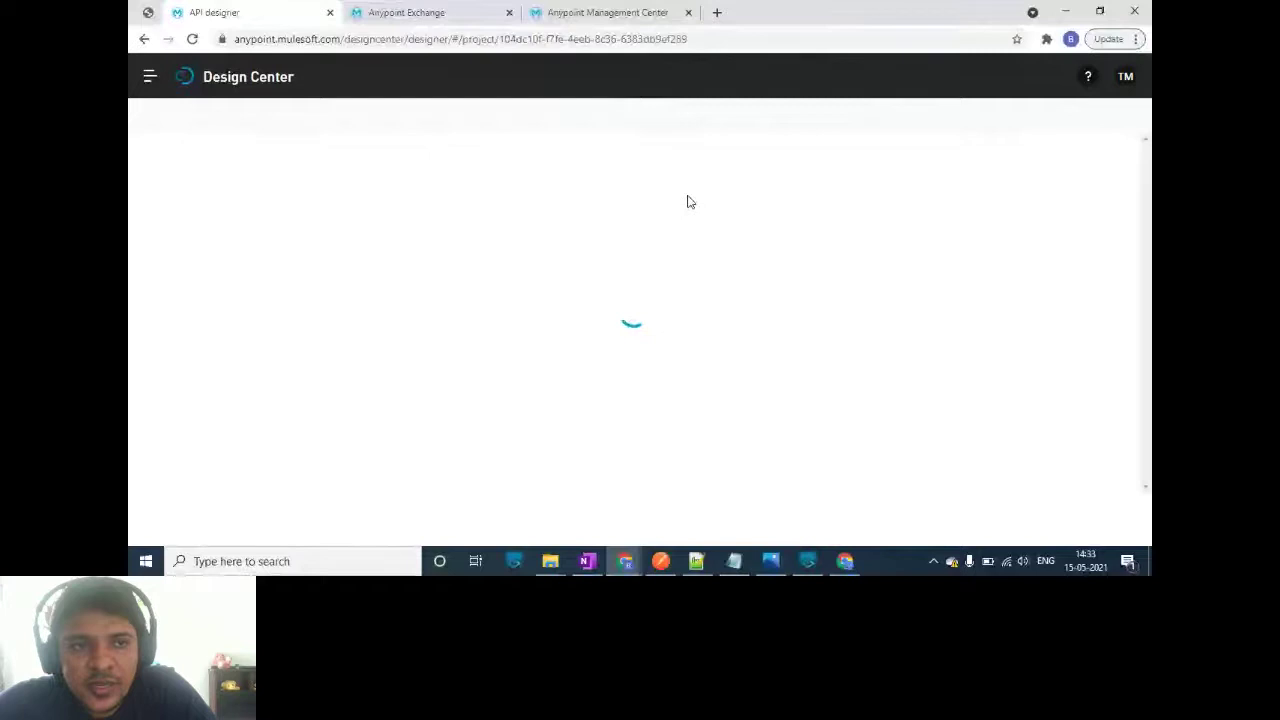
Review mathoperators.raml and show the documentation's Summary, Endpoints and /add navigation
{"action": "scroll", "coordinate": [689, 288], "scroll_direction": "down", "scroll_amount": 1}
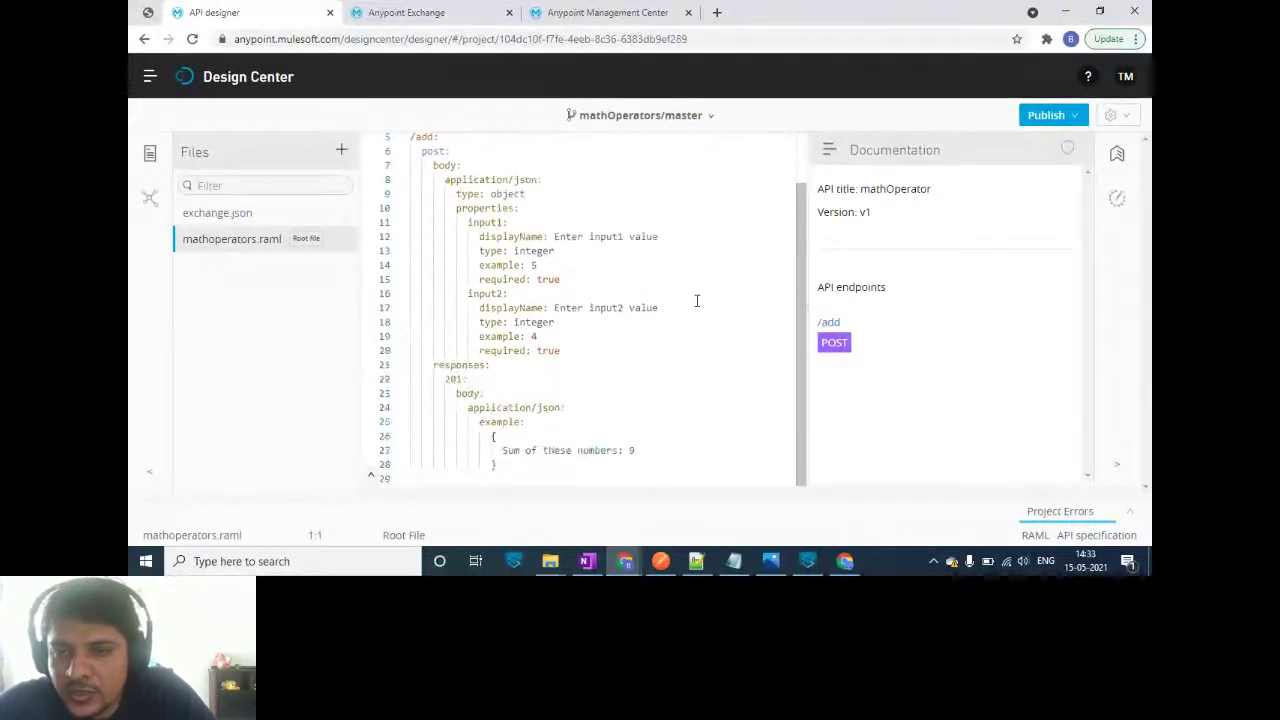
{"action": "scroll", "coordinate": [697, 301], "scroll_direction": "up", "scroll_amount": 1}
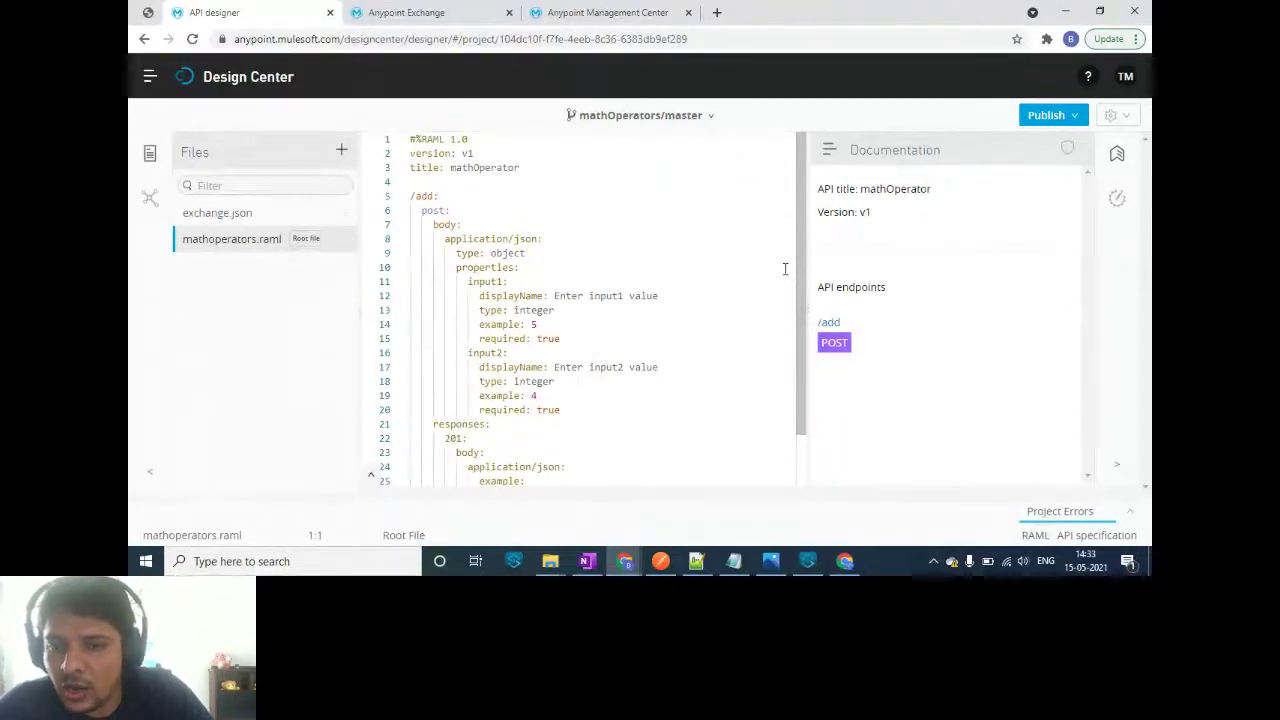
{"action": "left_click", "coordinate": [829, 150]}
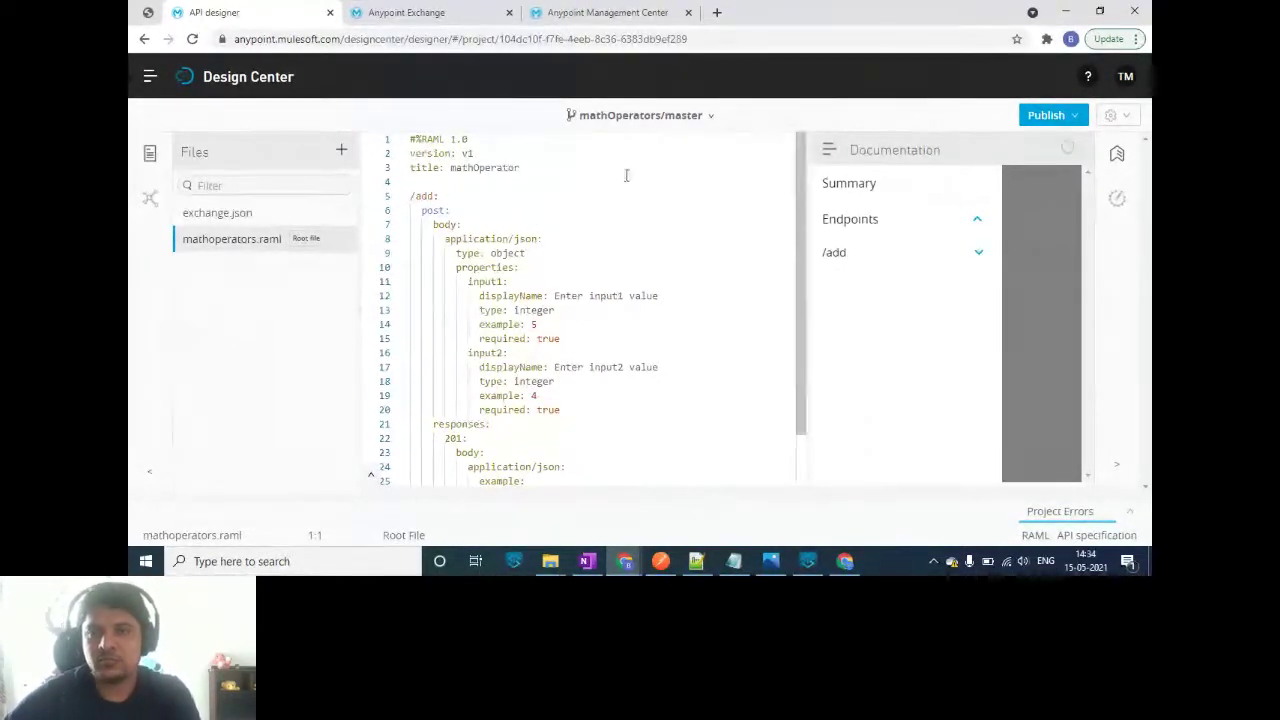
Check the import sources, keeping File or ZIP selected, then cancel the import
{"action": "left_click", "coordinate": [1113, 118]}
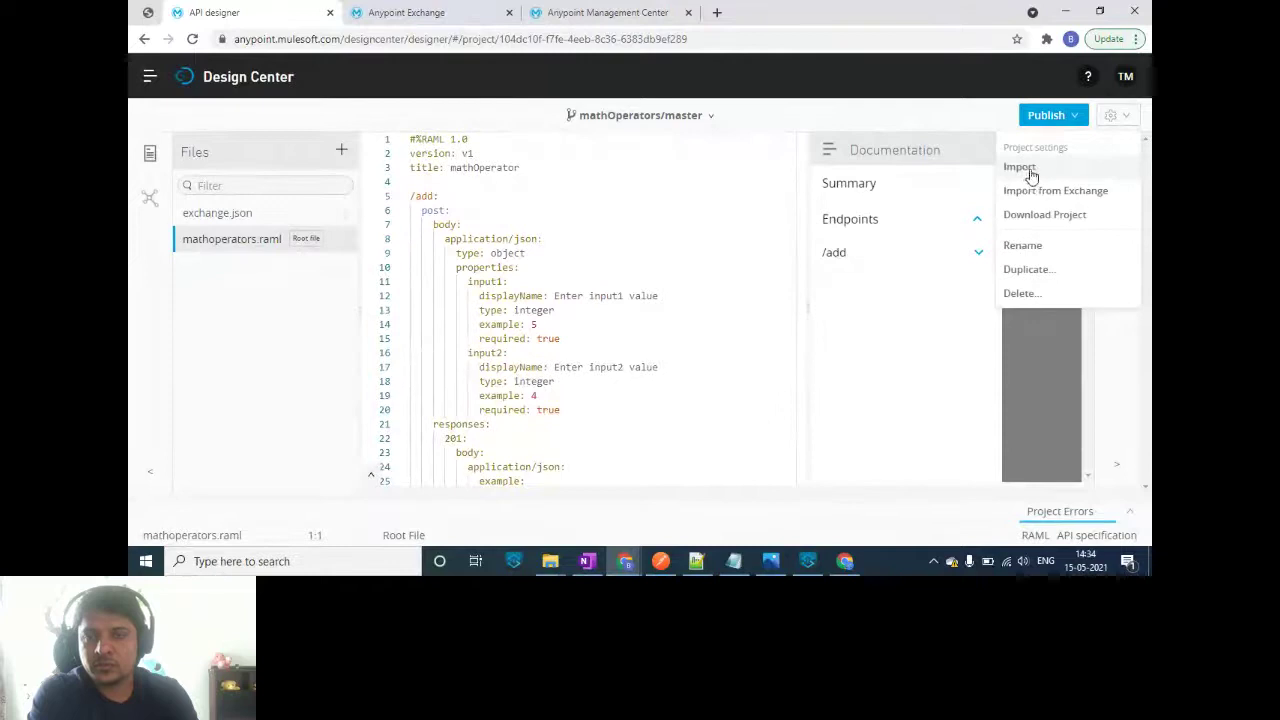
{"action": "left_click", "coordinate": [1024, 170]}
{"action": "left_click", "coordinate": [676, 260]}
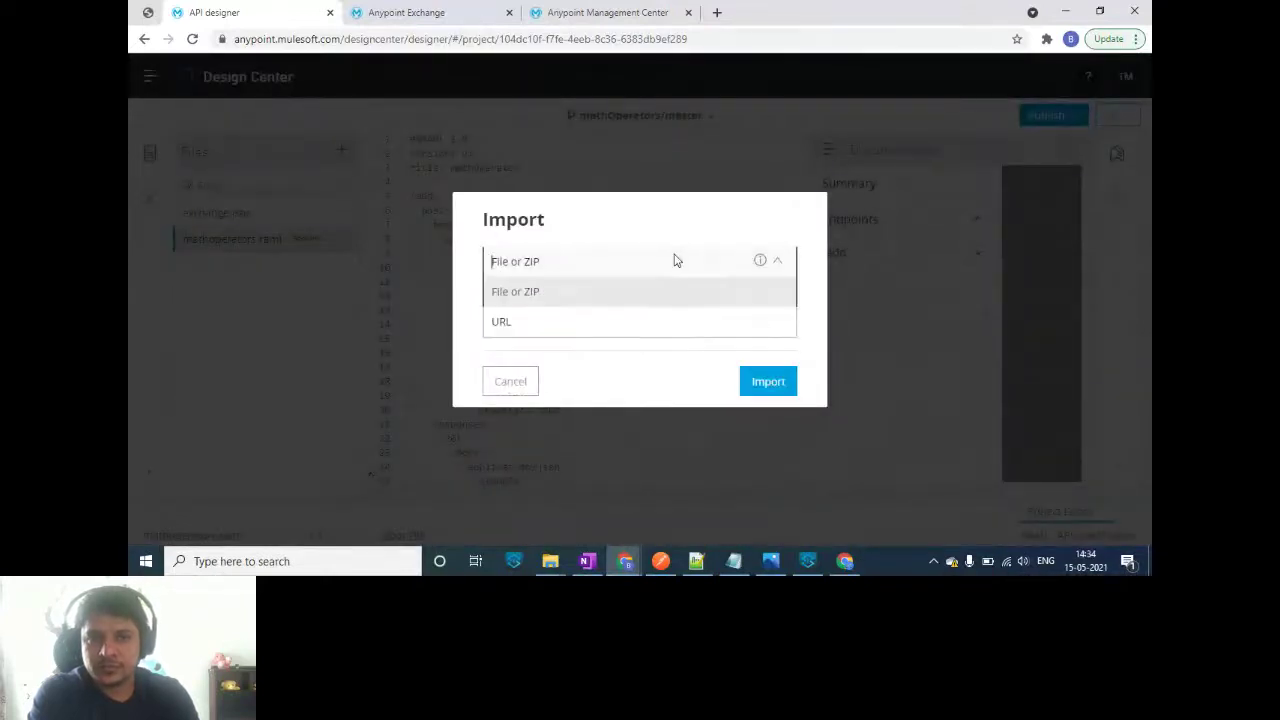
{"action": "left_click", "coordinate": [648, 352]}
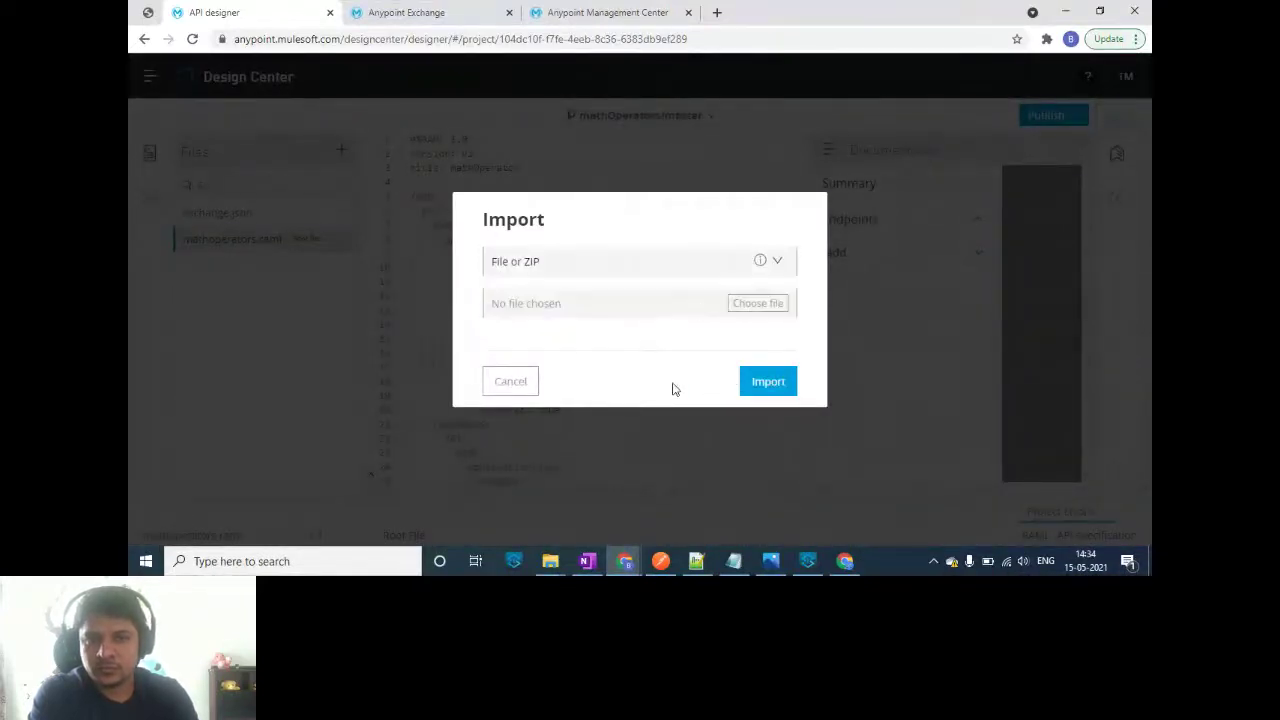
{"action": "left_click", "coordinate": [530, 385]}
Download the mathOperators project as mathOperators.zip
{"action": "left_click", "coordinate": [1110, 115]}
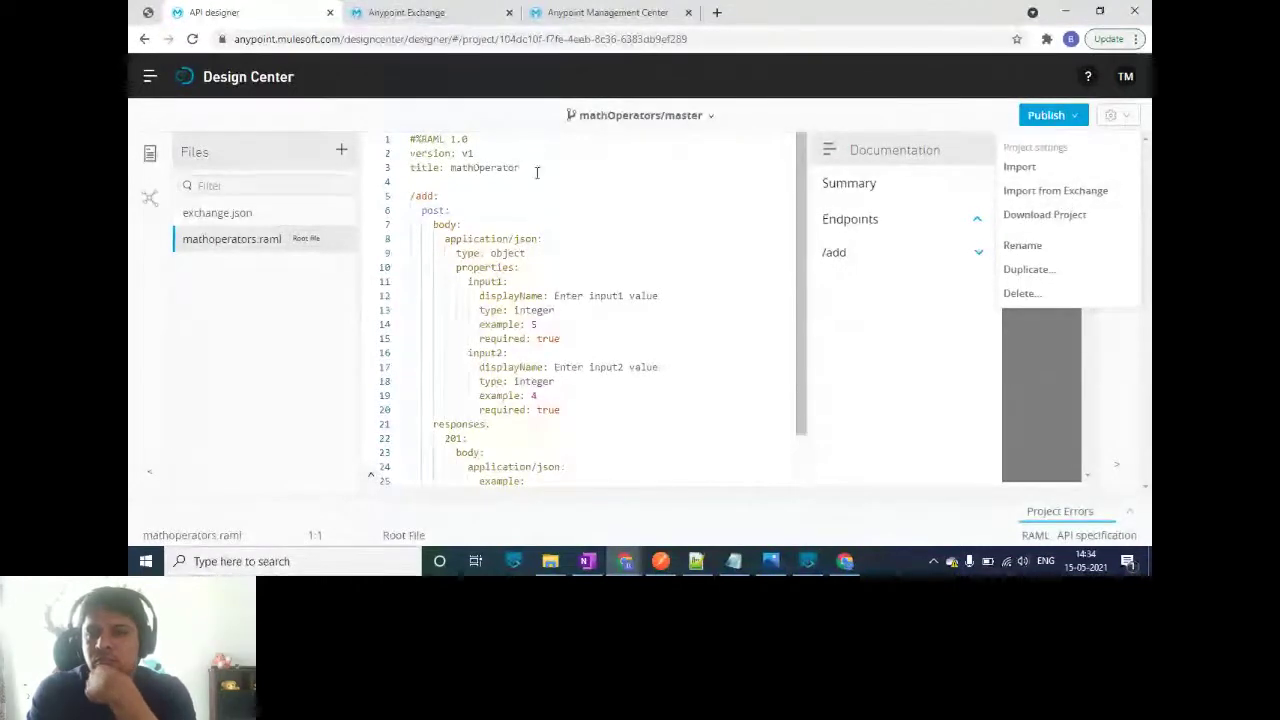
{"action": "left_click", "coordinate": [1052, 214]}
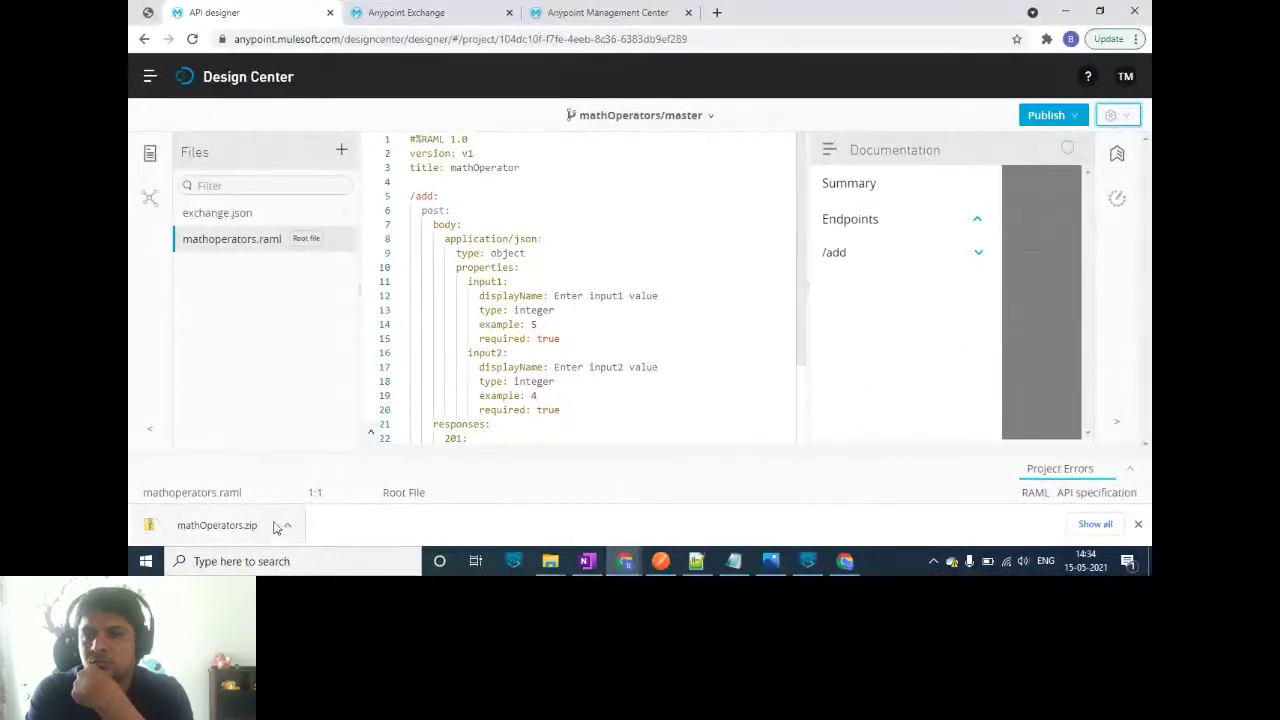
{"action": "left_click", "coordinate": [1113, 116]}
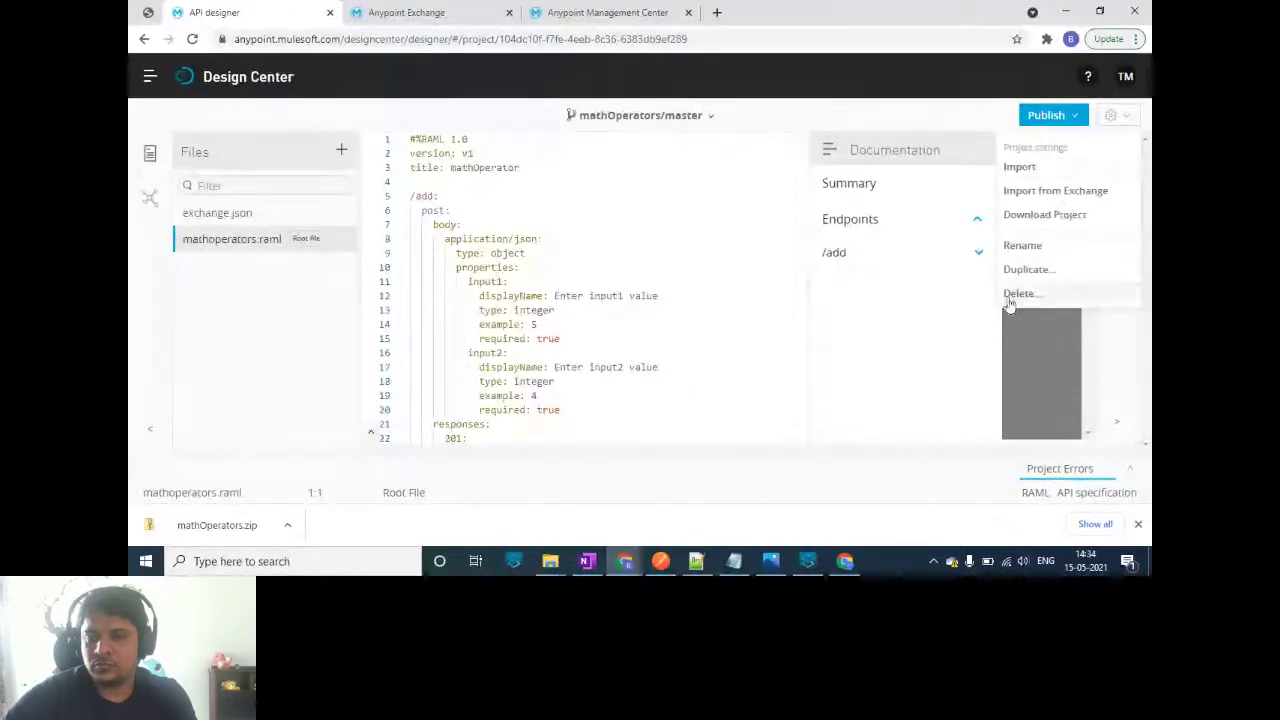
{"action": "left_click", "coordinate": [940, 306]}
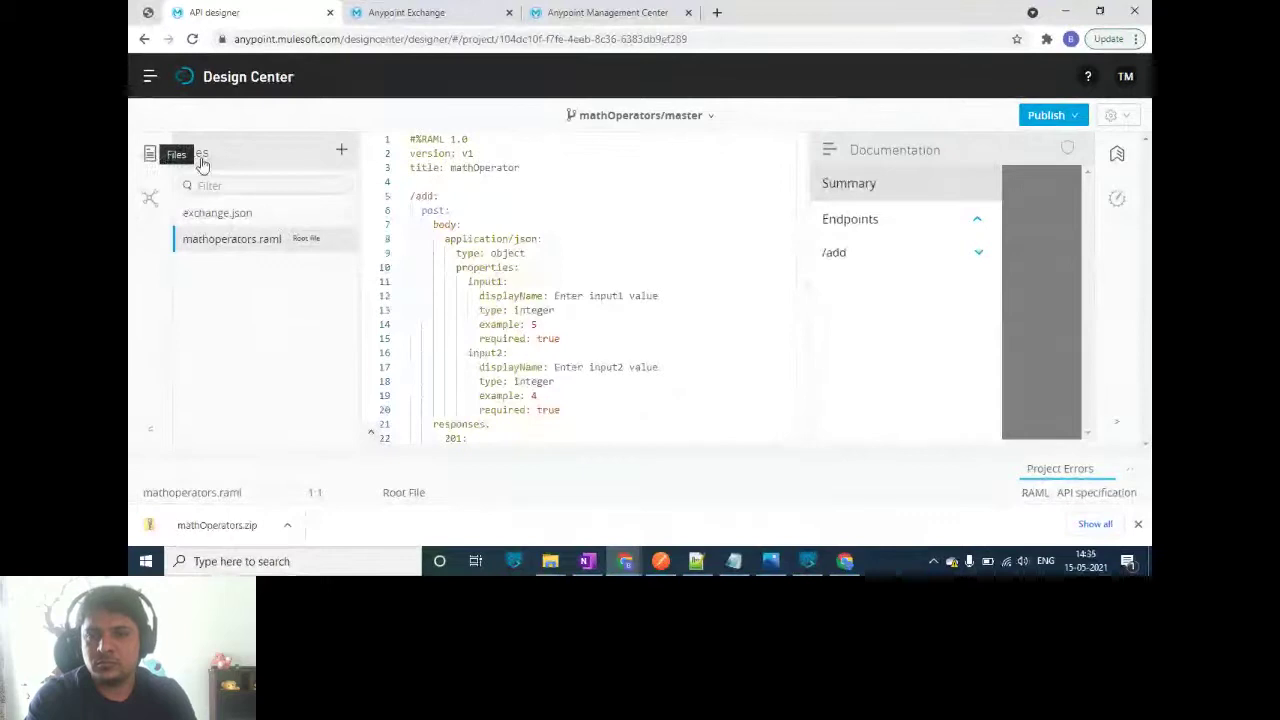
{"action": "left_click", "coordinate": [341, 150]}
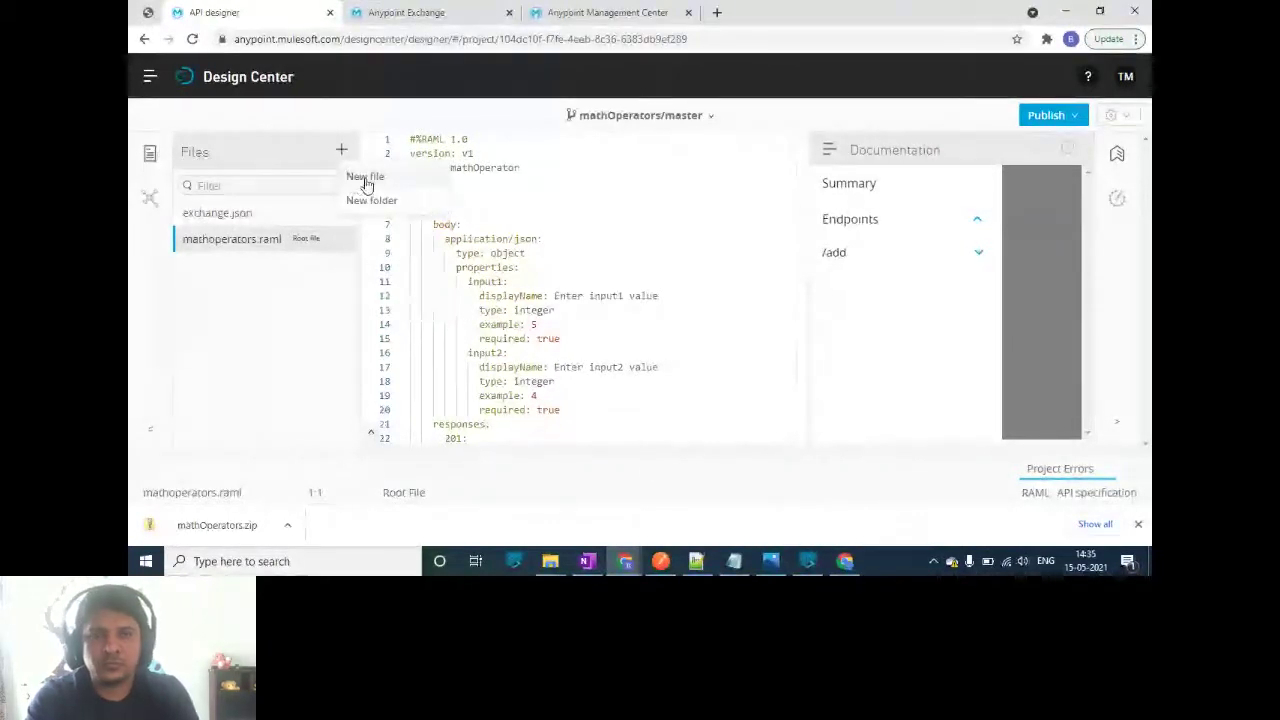
{"action": "left_click", "coordinate": [360, 180]}
{"action": "left_click", "coordinate": [567, 258]}
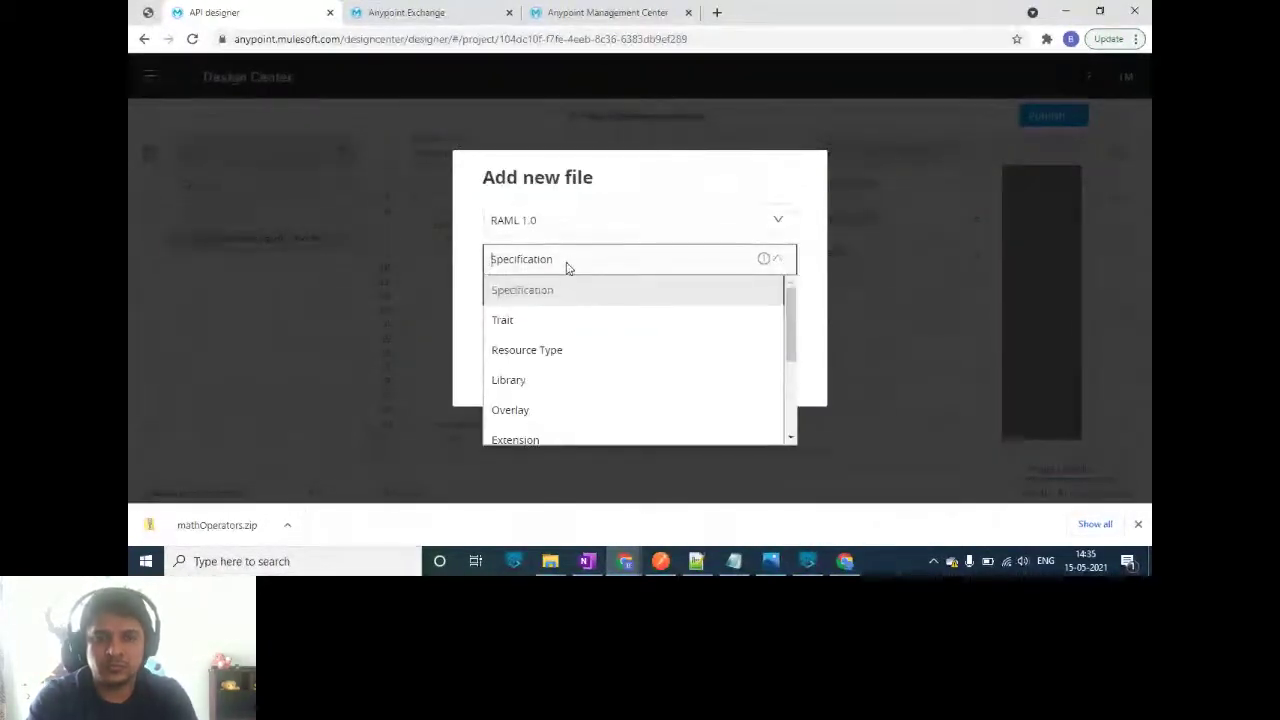
{"action": "left_click", "coordinate": [549, 351]}
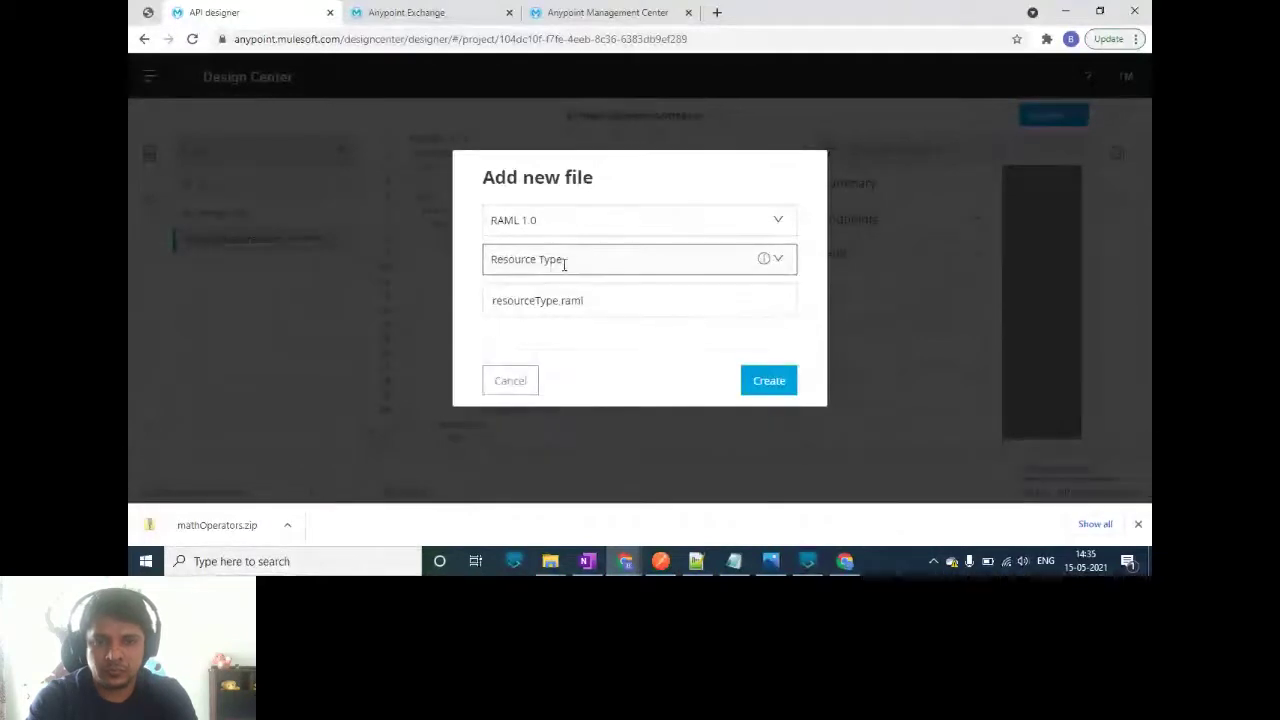
{"action": "left_click", "coordinate": [774, 260]}
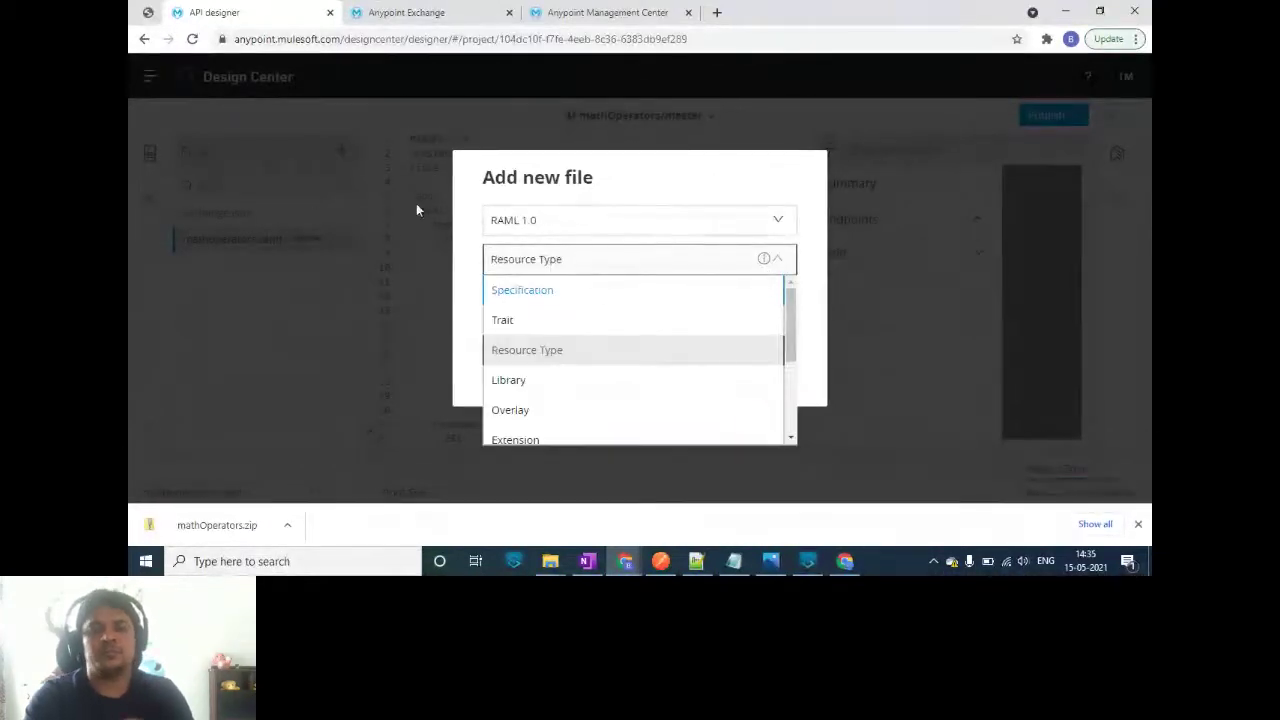
{"action": "left_click", "coordinate": [523, 320]}
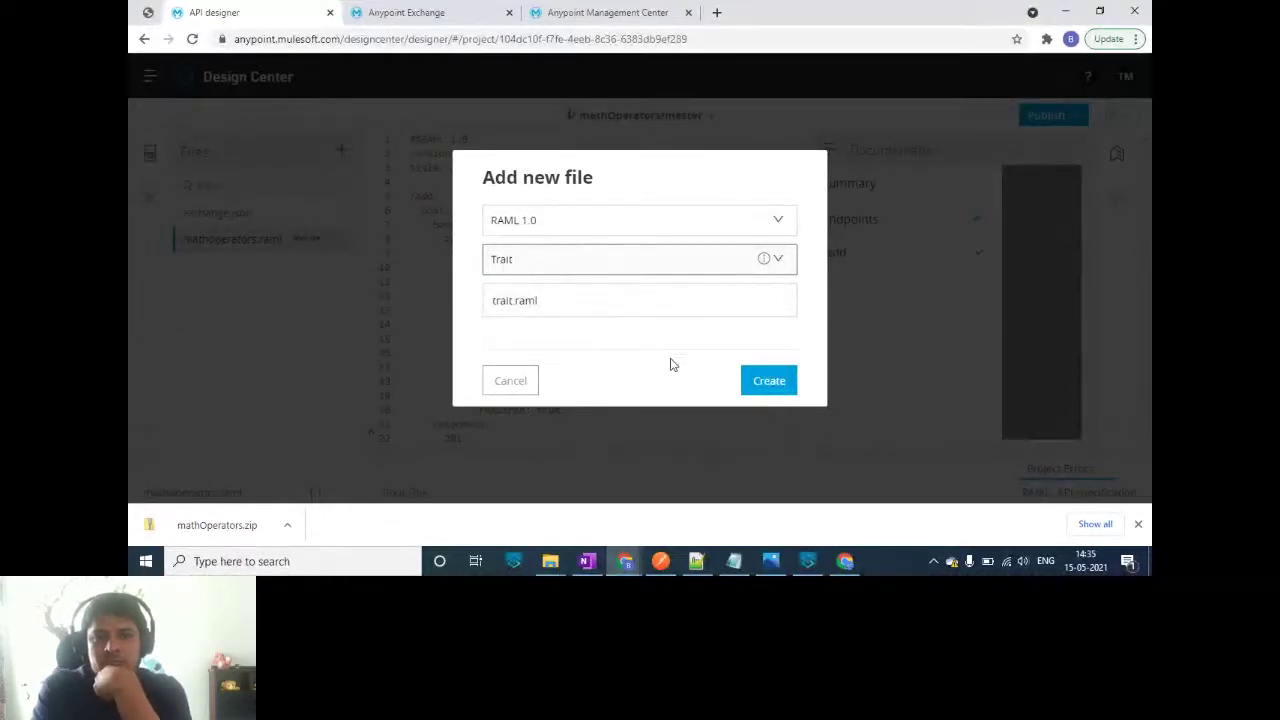
{"action": "left_click", "coordinate": [771, 385]}
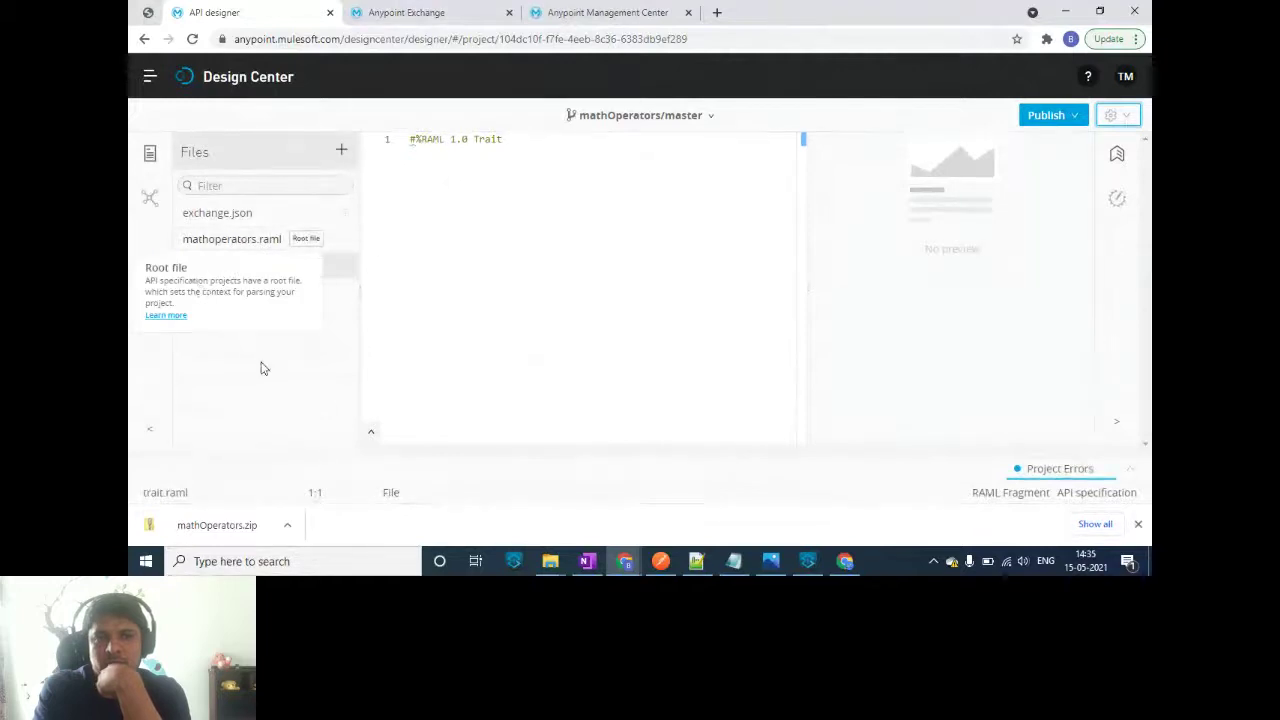
{"action": "double_click", "coordinate": [490, 139]}
{"action": "left_click", "coordinate": [465, 315]}
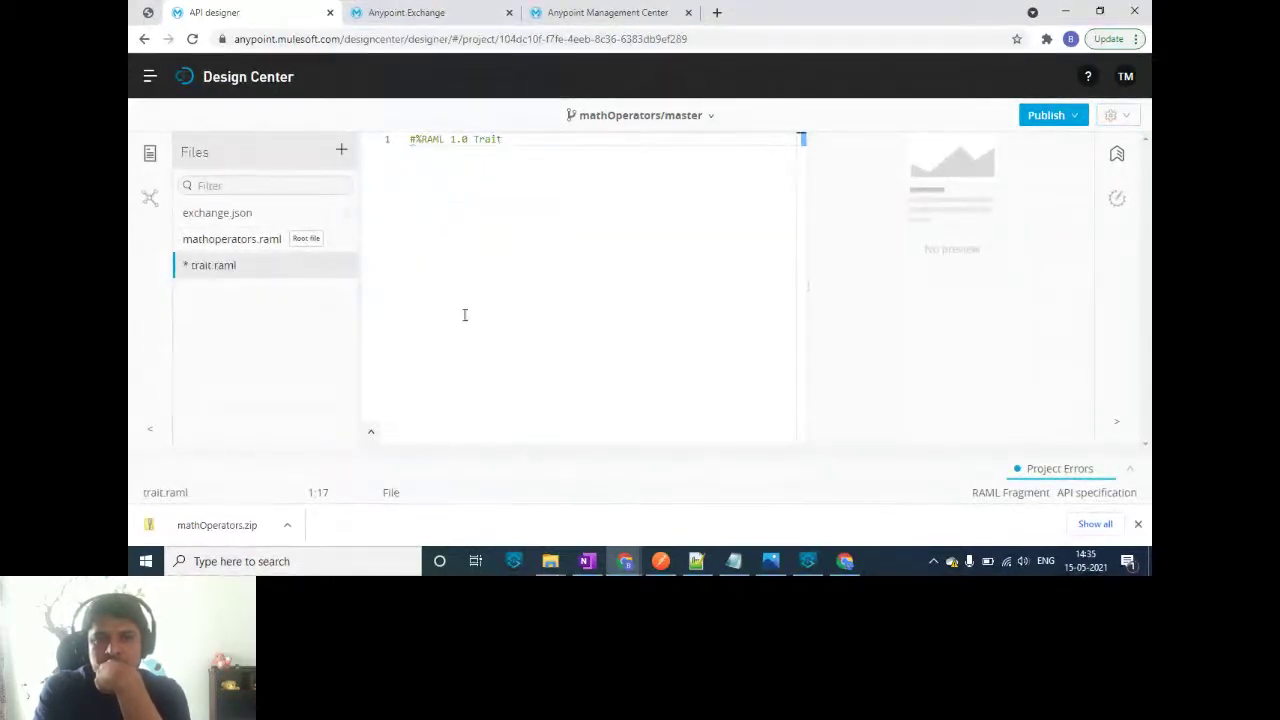
{"action": "left_click", "coordinate": [341, 268]}
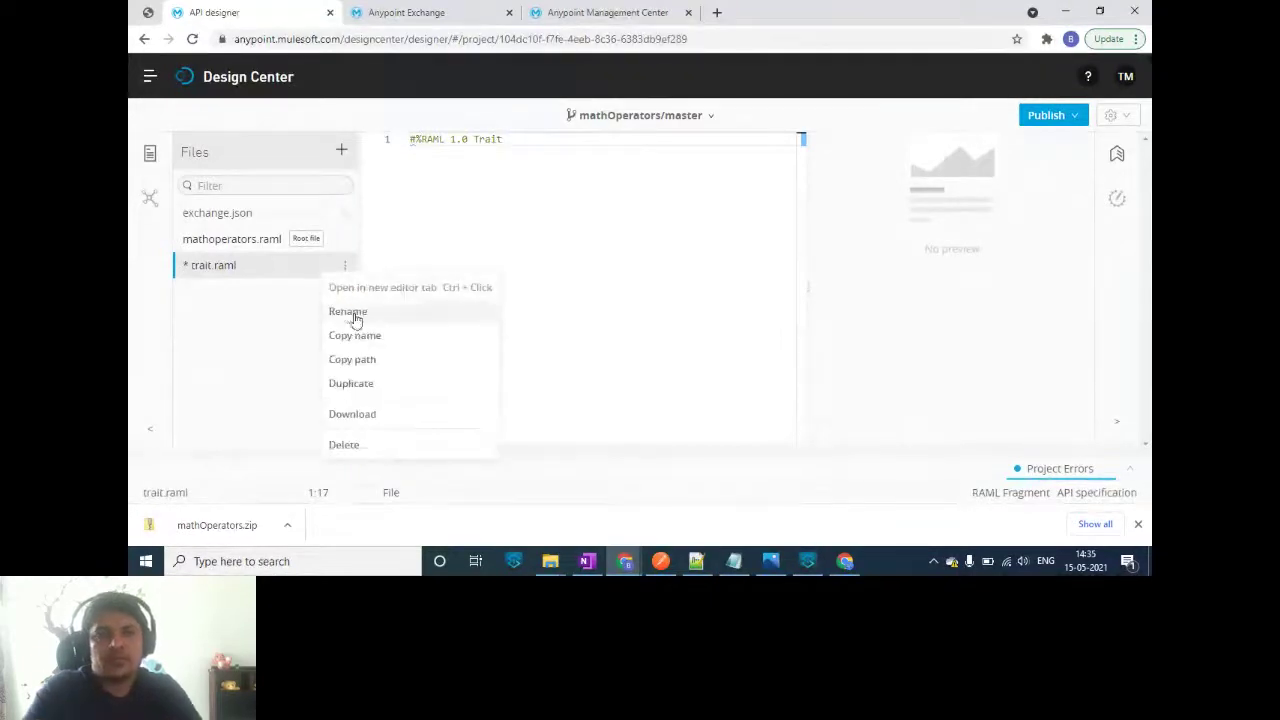
{"action": "left_click", "coordinate": [363, 442]}
{"action": "left_click", "coordinate": [766, 332]}
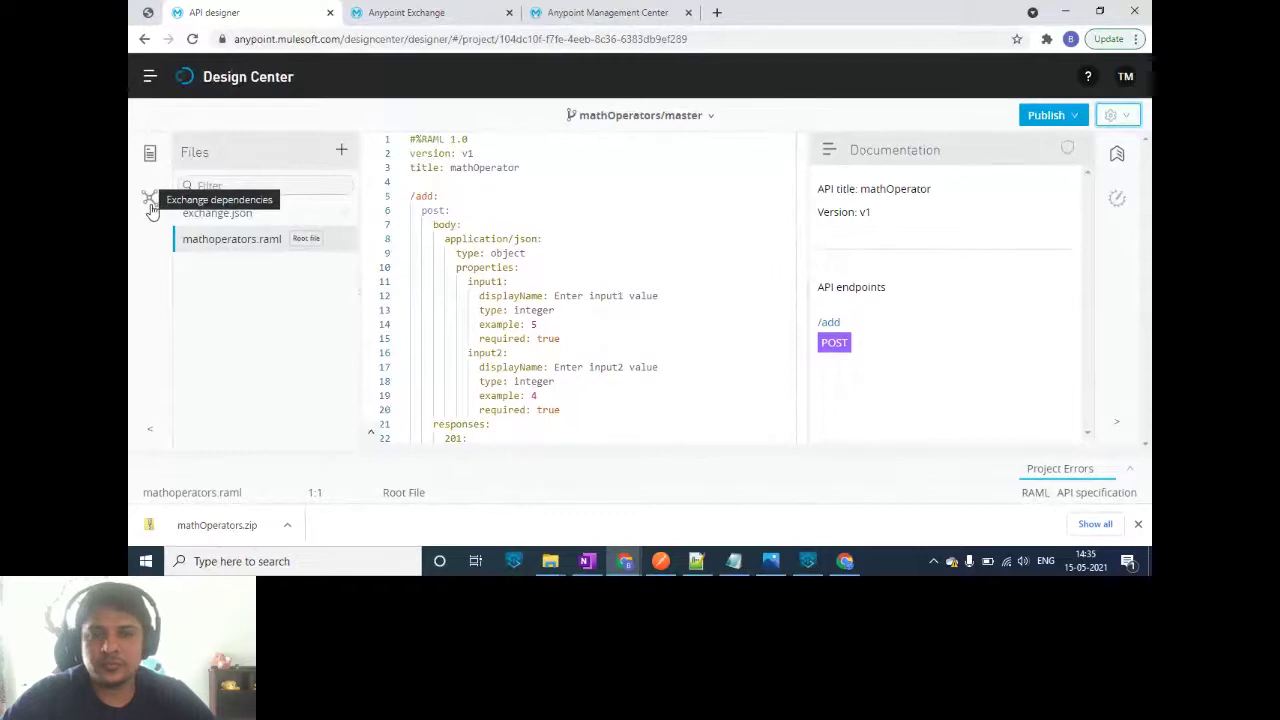
Search Exchange for 'basic au', pick Basic Auth Security Scheme, then close the dialog without adding it
{"action": "left_click", "coordinate": [148, 202]}
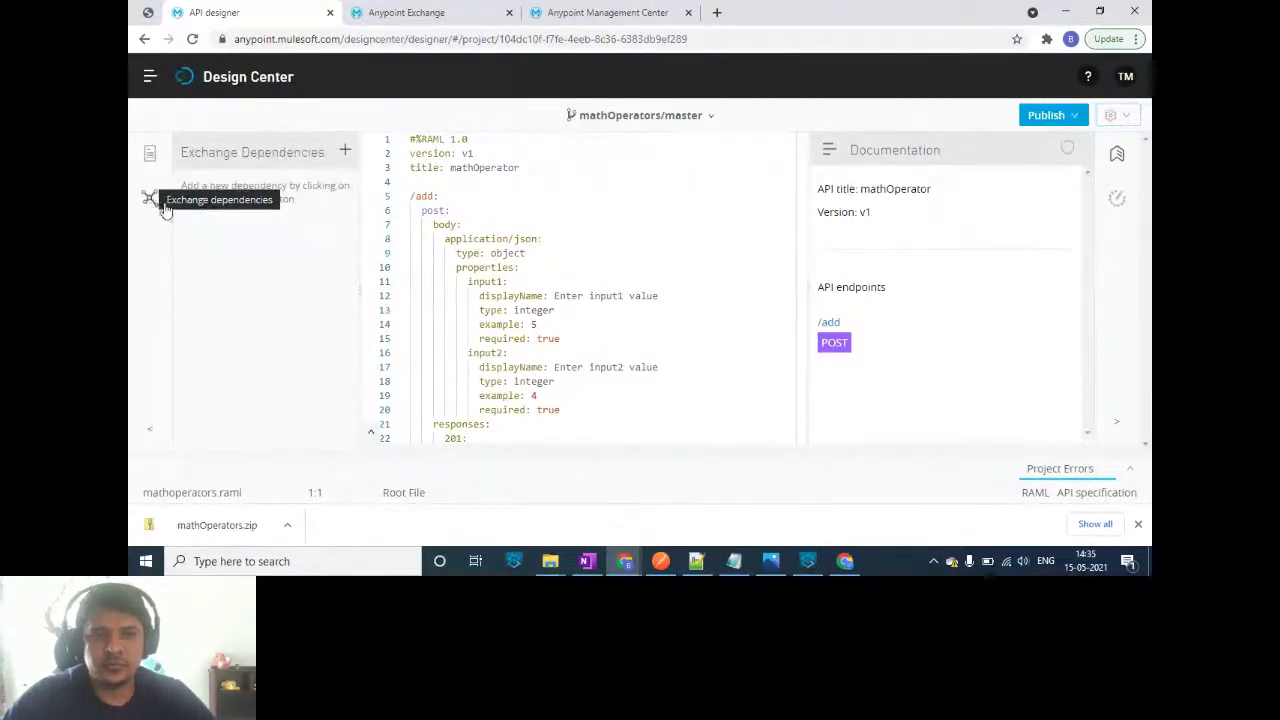
{"action": "left_click", "coordinate": [346, 156]}
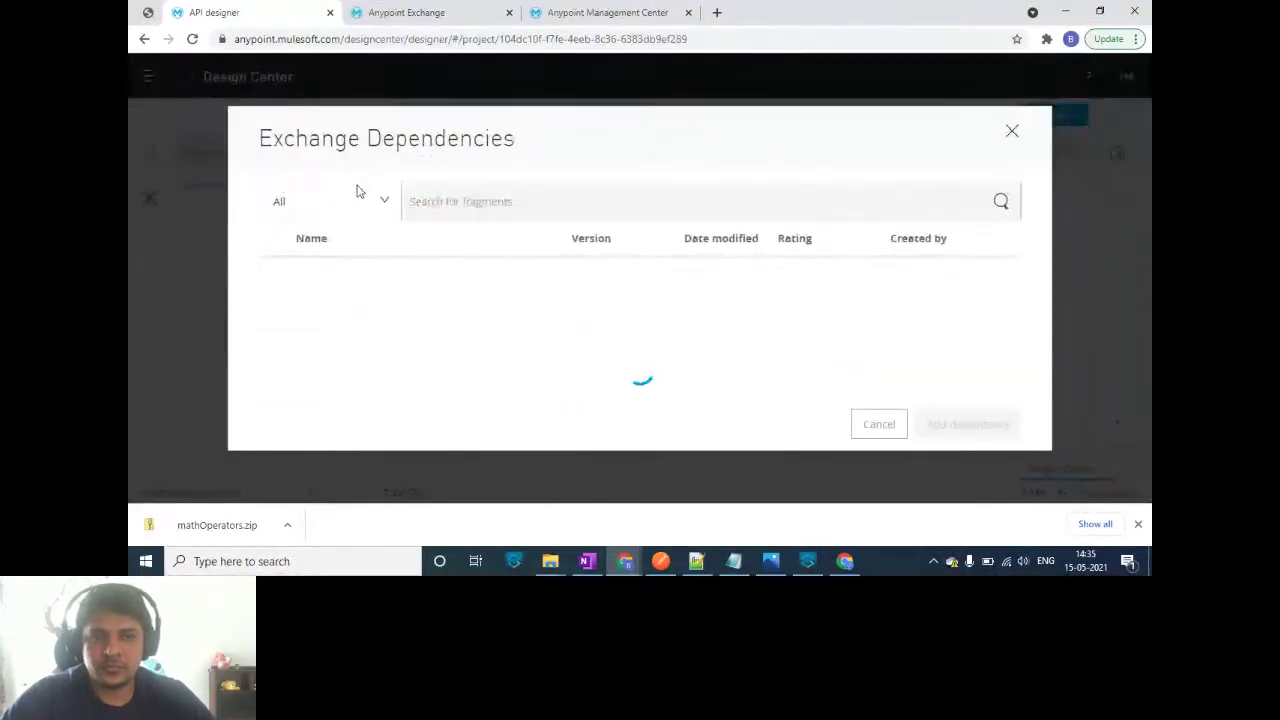
{"action": "left_click", "coordinate": [540, 198]}
{"action": "type", "text": "basic au"}
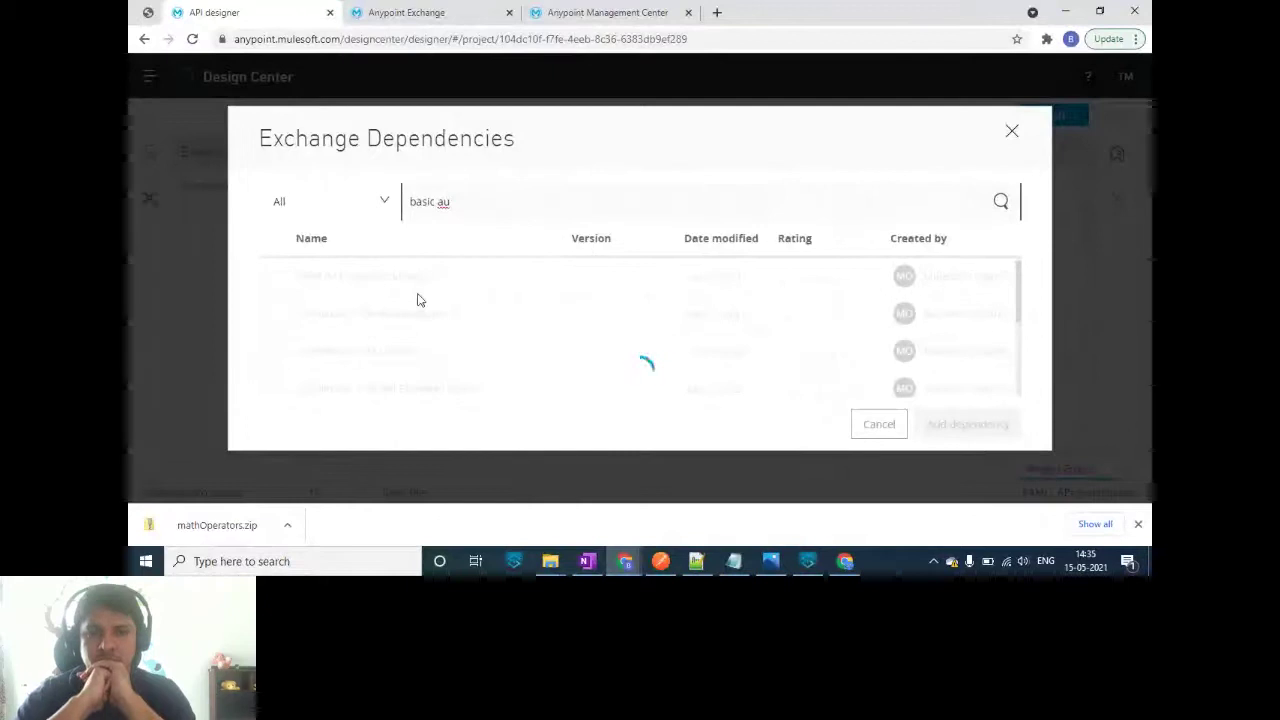
{"action": "left_click", "coordinate": [272, 279]}
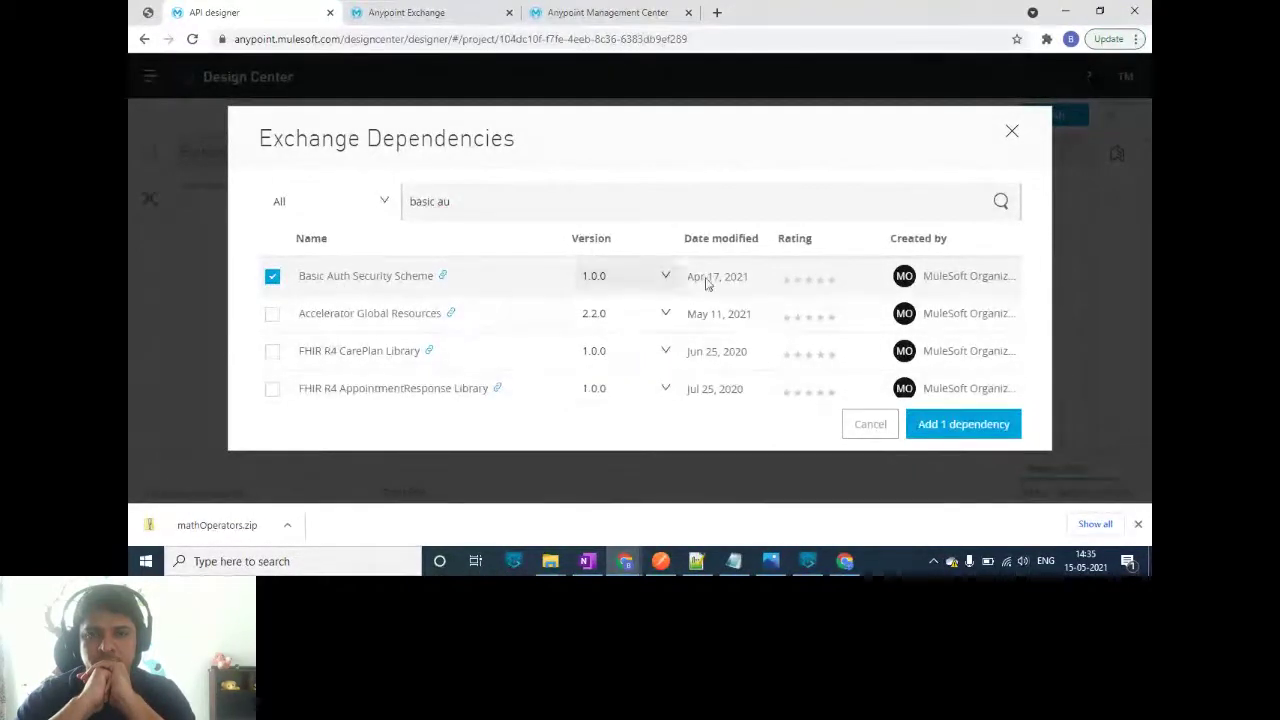
{"action": "left_click", "coordinate": [1013, 133]}
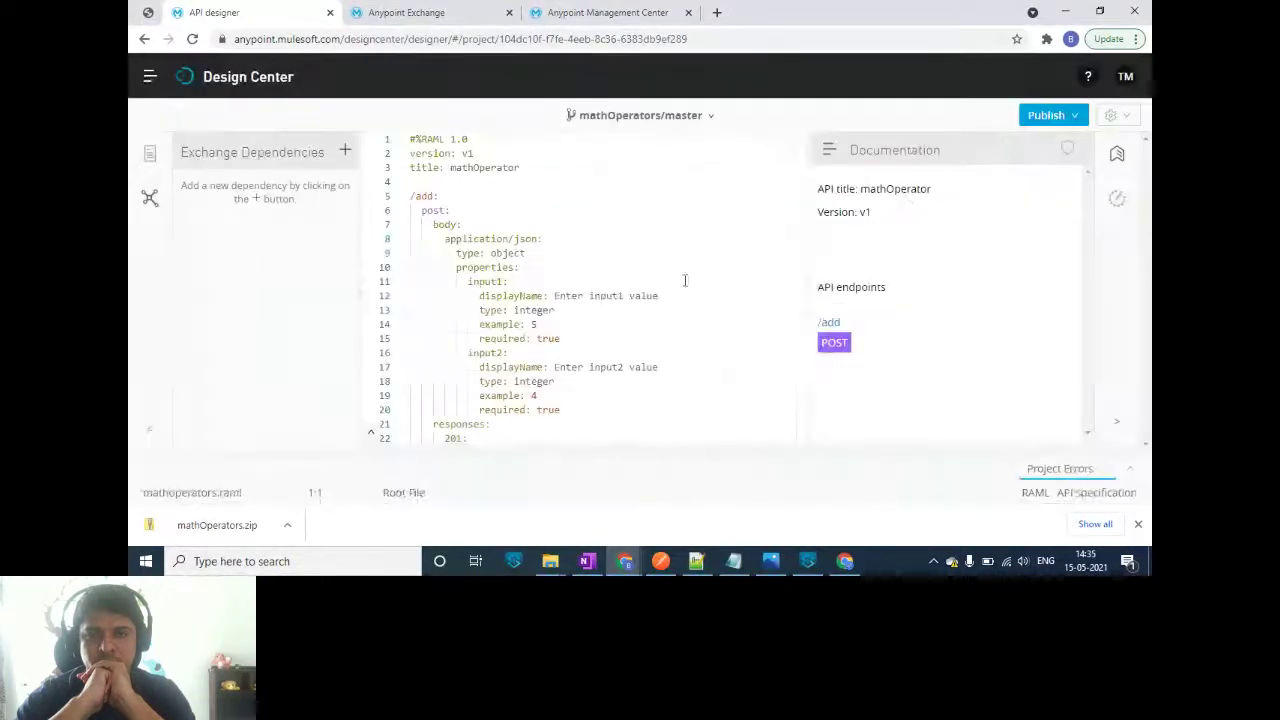
Return to the project's file list and close the mathOperators.zip downloads bar
{"action": "left_click", "coordinate": [151, 154]}
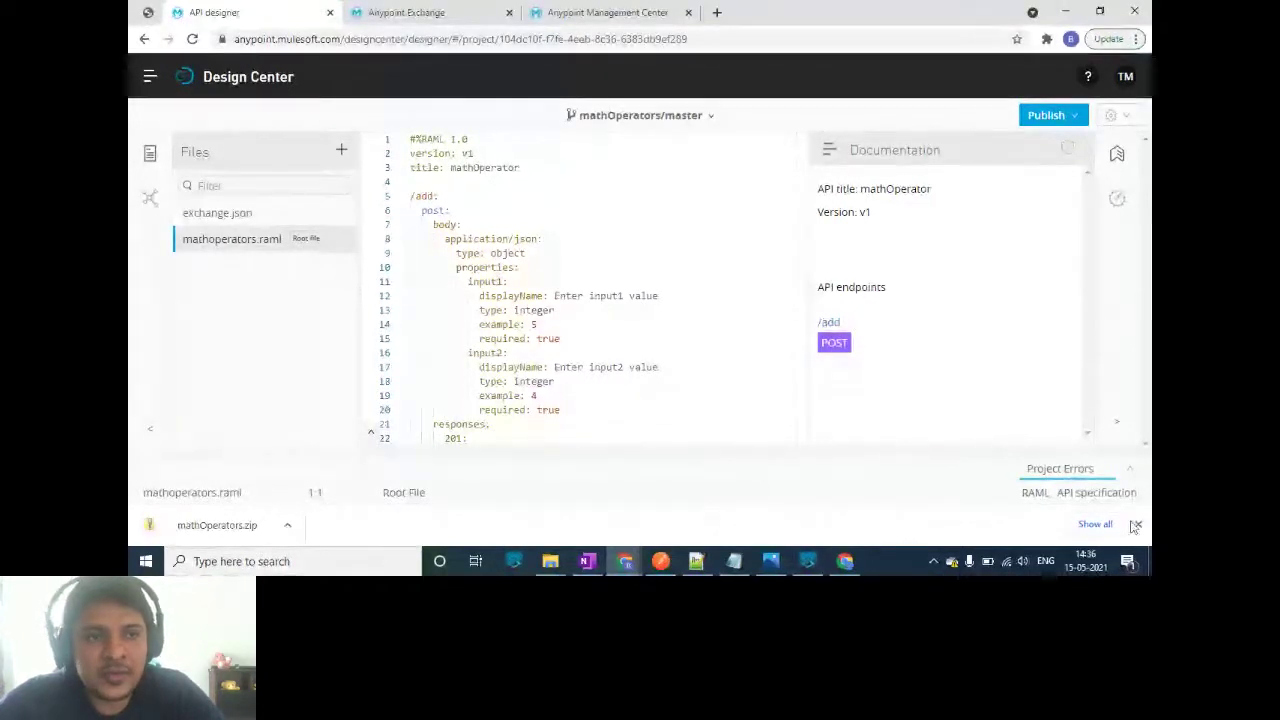
{"action": "left_click", "coordinate": [1138, 524]}
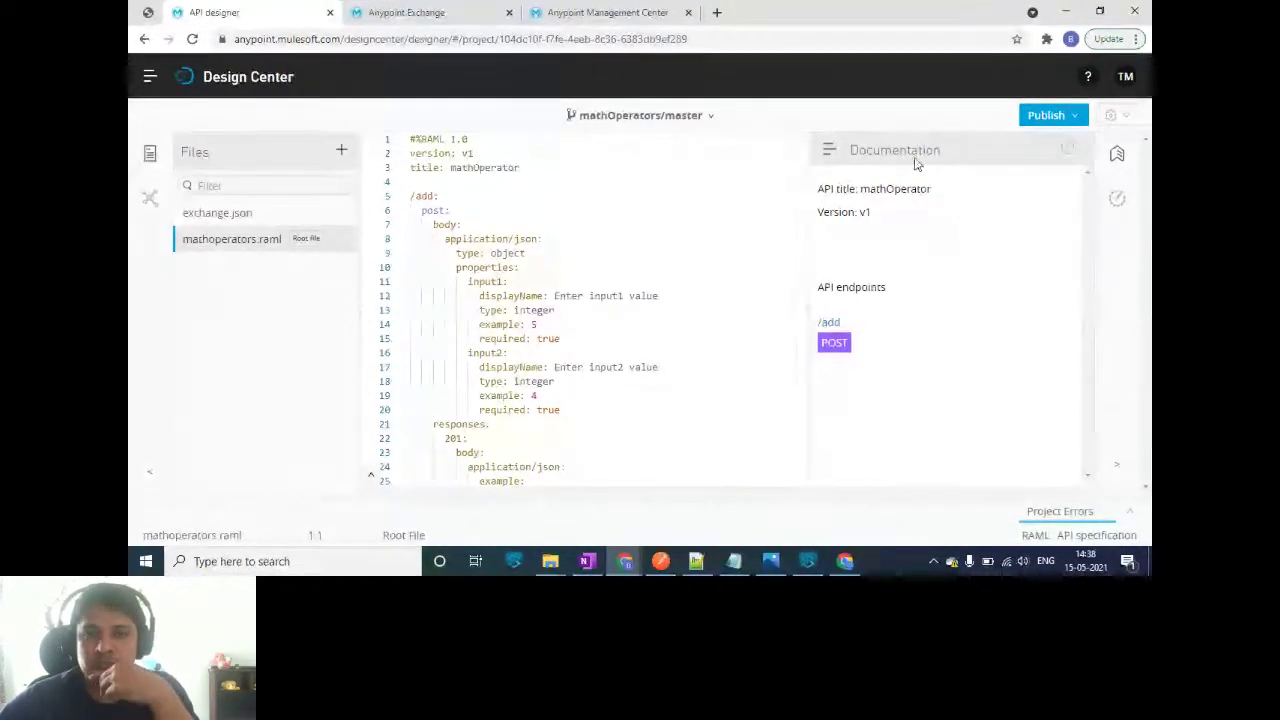
Open the POST /add endpoint details, select its mock URL, and bring up the Try it form
{"action": "left_click", "coordinate": [838, 343]}
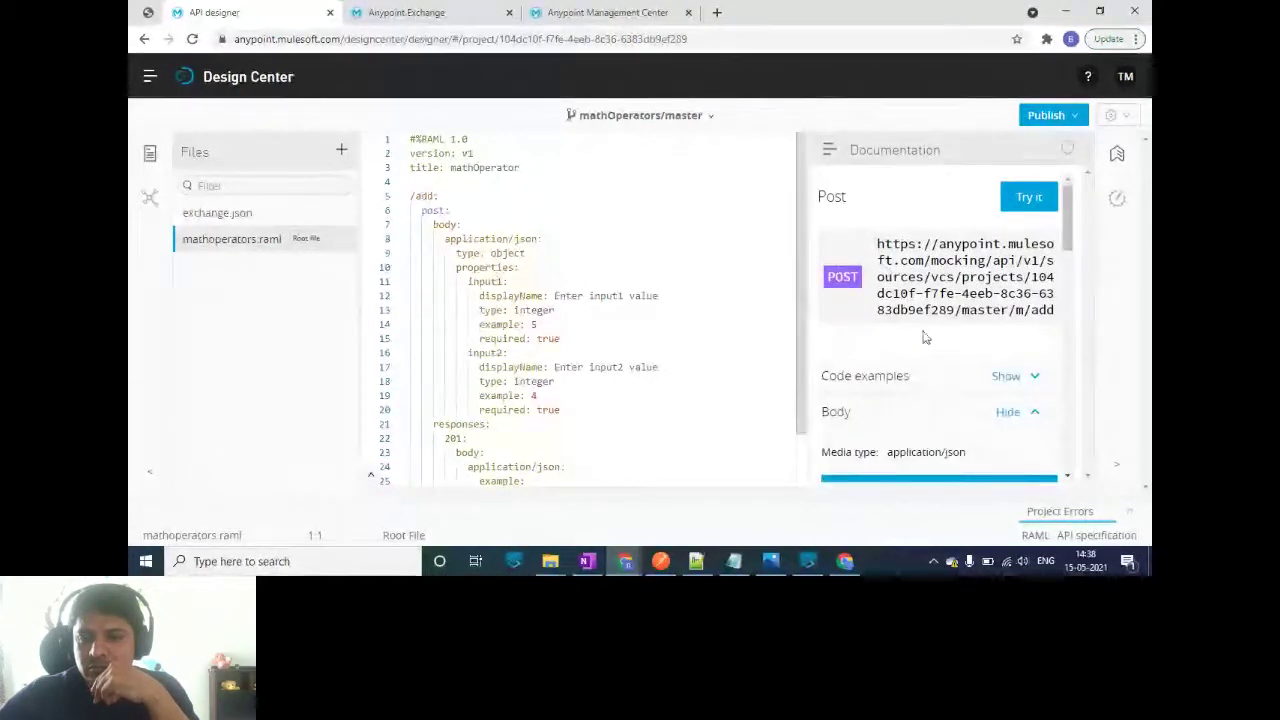
{"action": "scroll", "coordinate": [924, 338], "scroll_direction": "down", "scroll_amount": 2}
{"action": "scroll", "coordinate": [924, 340], "scroll_direction": "down", "scroll_amount": 2}
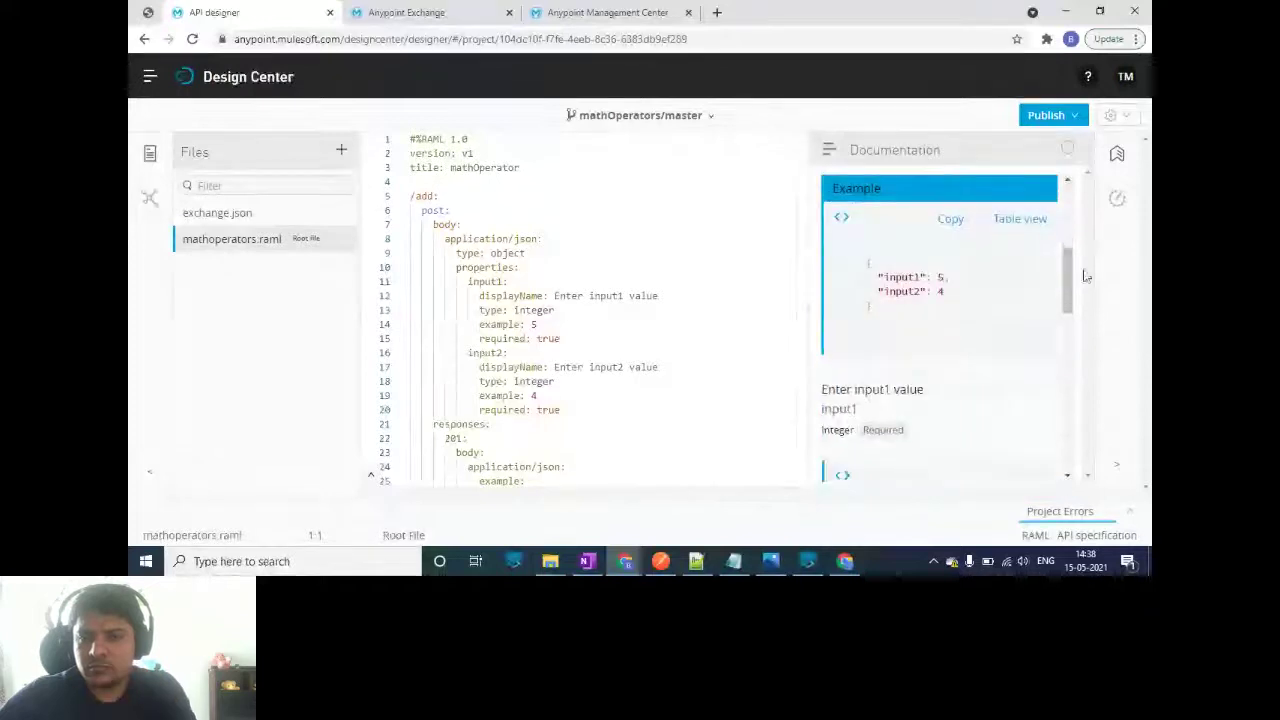
{"action": "scroll", "coordinate": [1078, 278], "scroll_direction": "down", "scroll_amount": 2}
{"action": "scroll", "coordinate": [1075, 281], "scroll_direction": "up", "scroll_amount": 2}
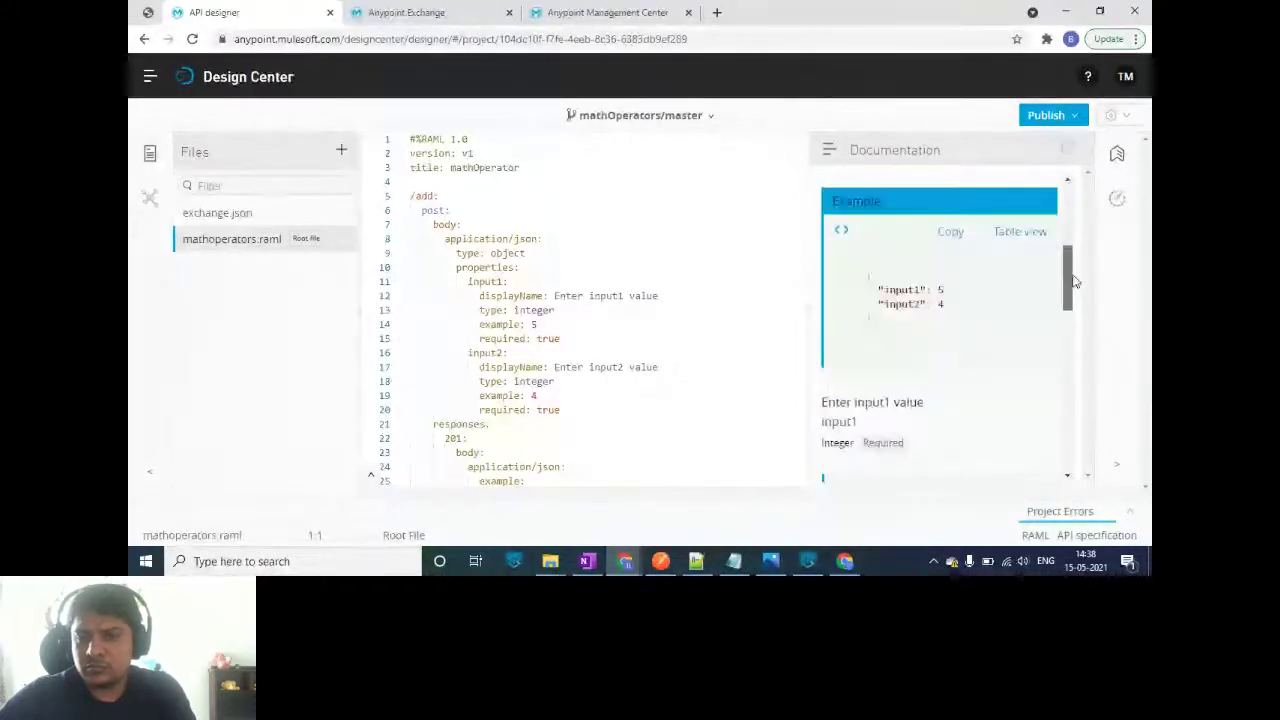
{"action": "left_click_drag", "start_coordinate": [1075, 281], "coordinate": [1080, 214]}
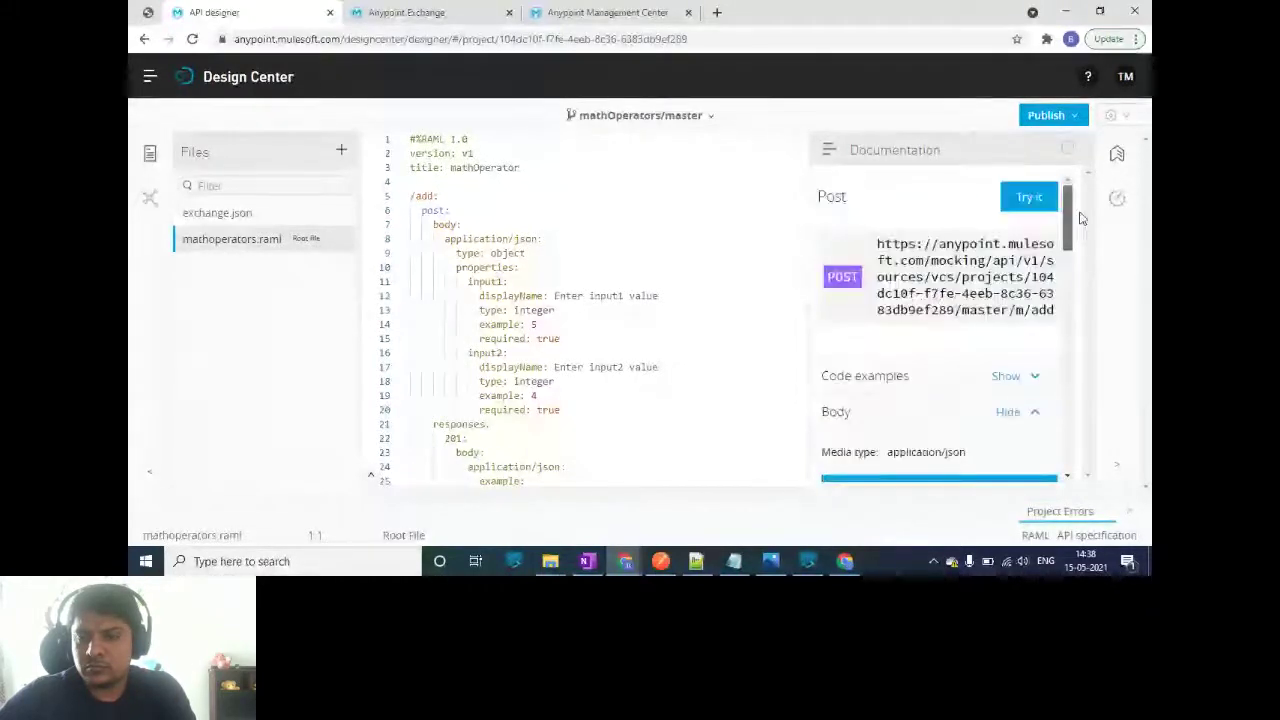
{"action": "triple_click", "coordinate": [903, 278]}
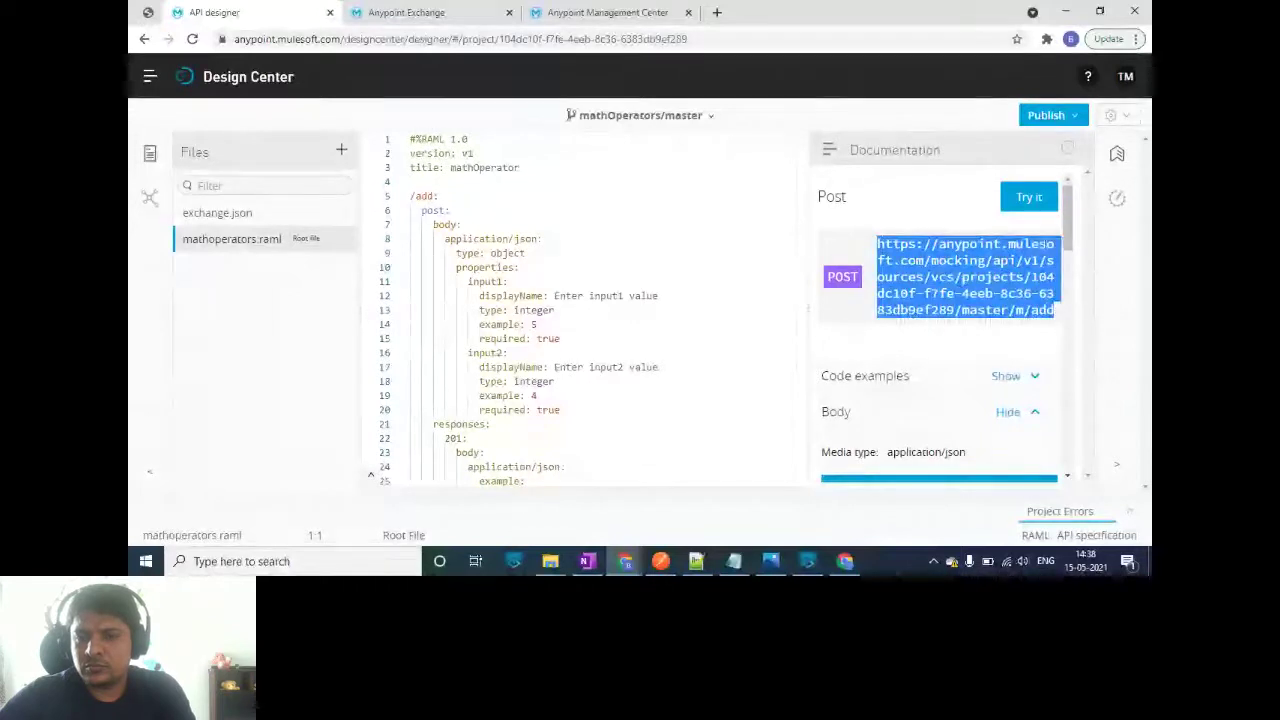
{"action": "left_click", "coordinate": [1034, 204]}
Send the mock request with input1 5 and input2 4 and confirm 201 Created with sum 9
{"action": "left_click_drag", "start_coordinate": [1066, 300], "coordinate": [1066, 430]}
{"action": "double_click", "coordinate": [498, 324]}
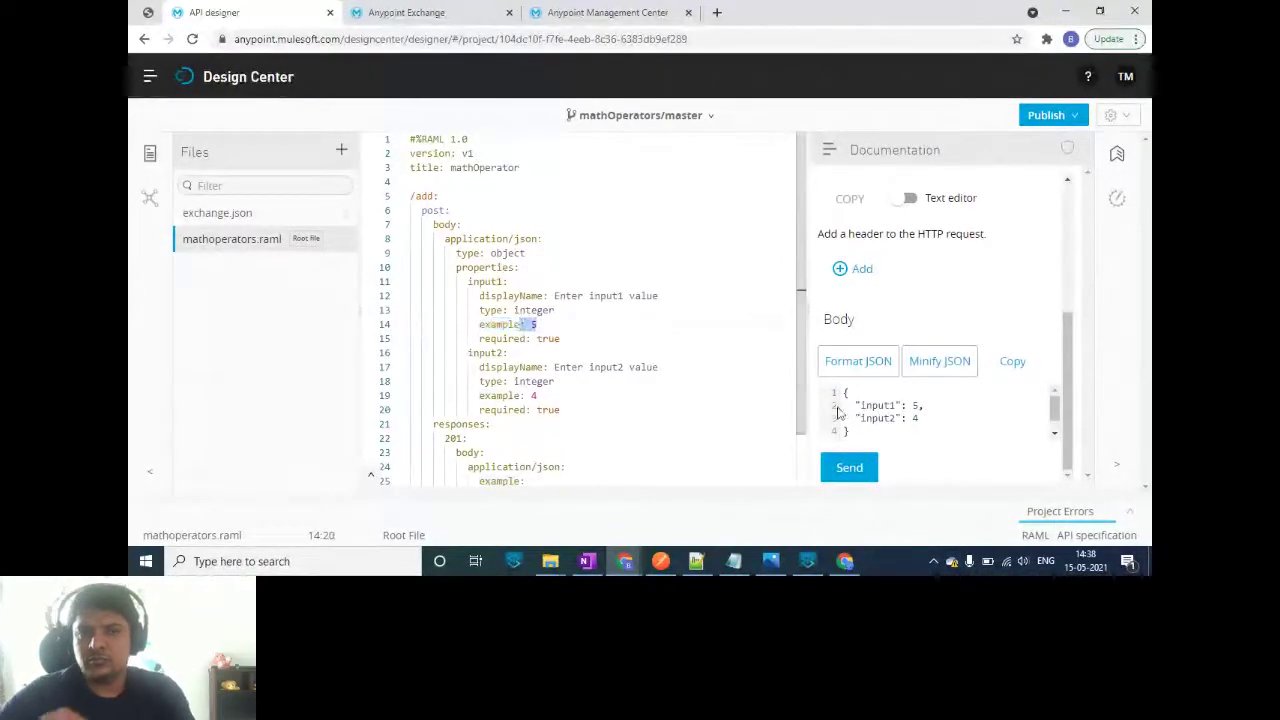
{"action": "mouse_move", "coordinate": [838, 405]}
{"action": "left_mouse_down"}
{"action": "mouse_move", "coordinate": [850, 420]}
{"action": "mouse_move", "coordinate": [903, 407]}
{"action": "mouse_move", "coordinate": [836, 388]}
{"action": "left_mouse_up"}
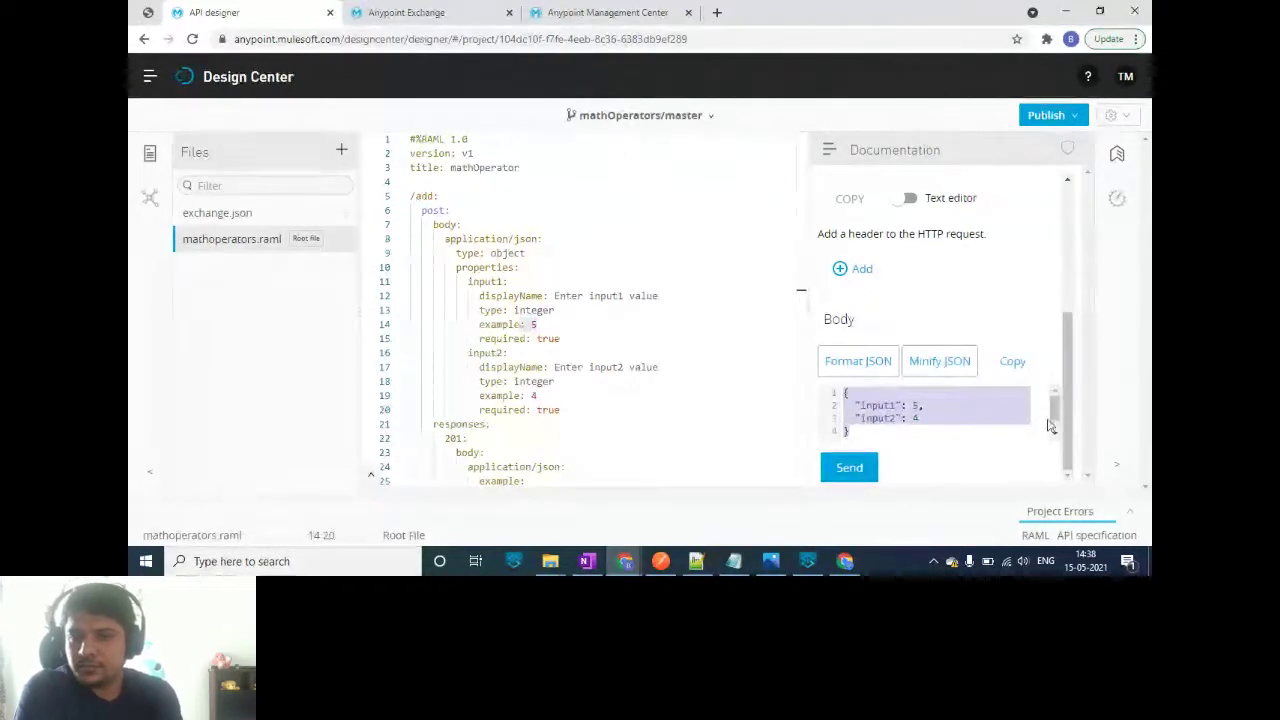
{"action": "left_click", "coordinate": [849, 467]}
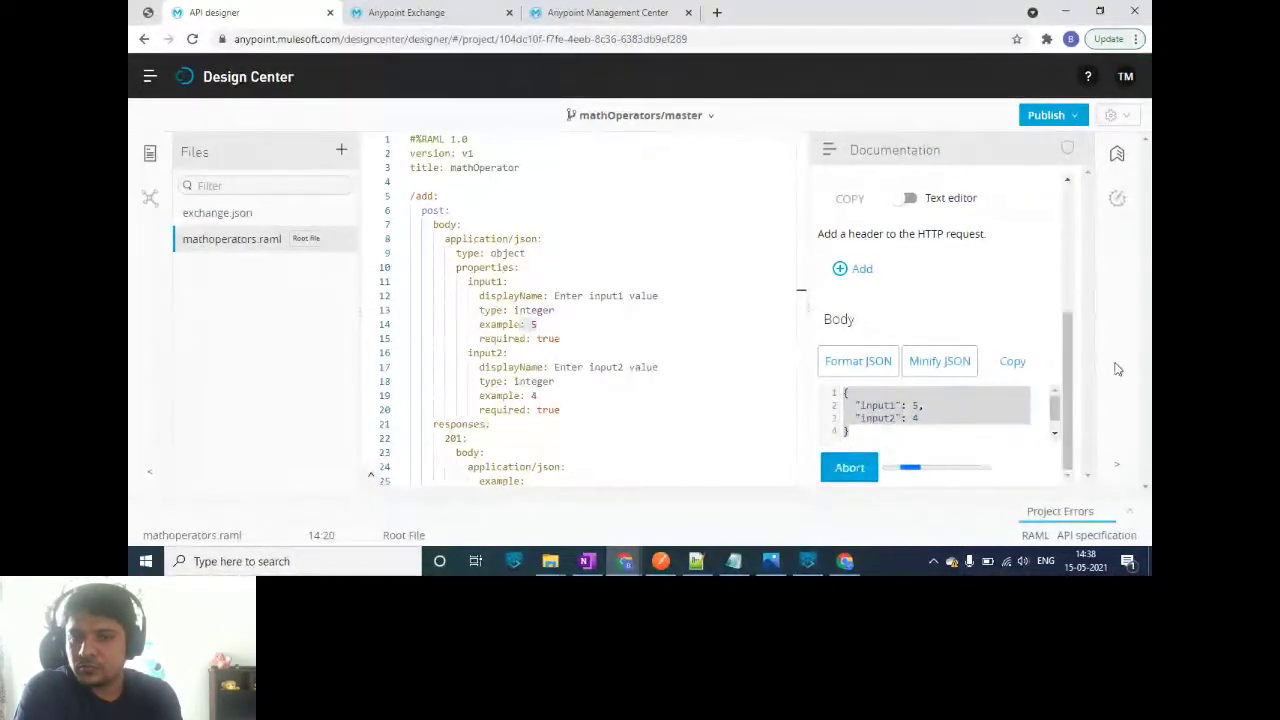
{"action": "scroll", "coordinate": [508, 427], "scroll_direction": "down", "scroll_amount": 1}
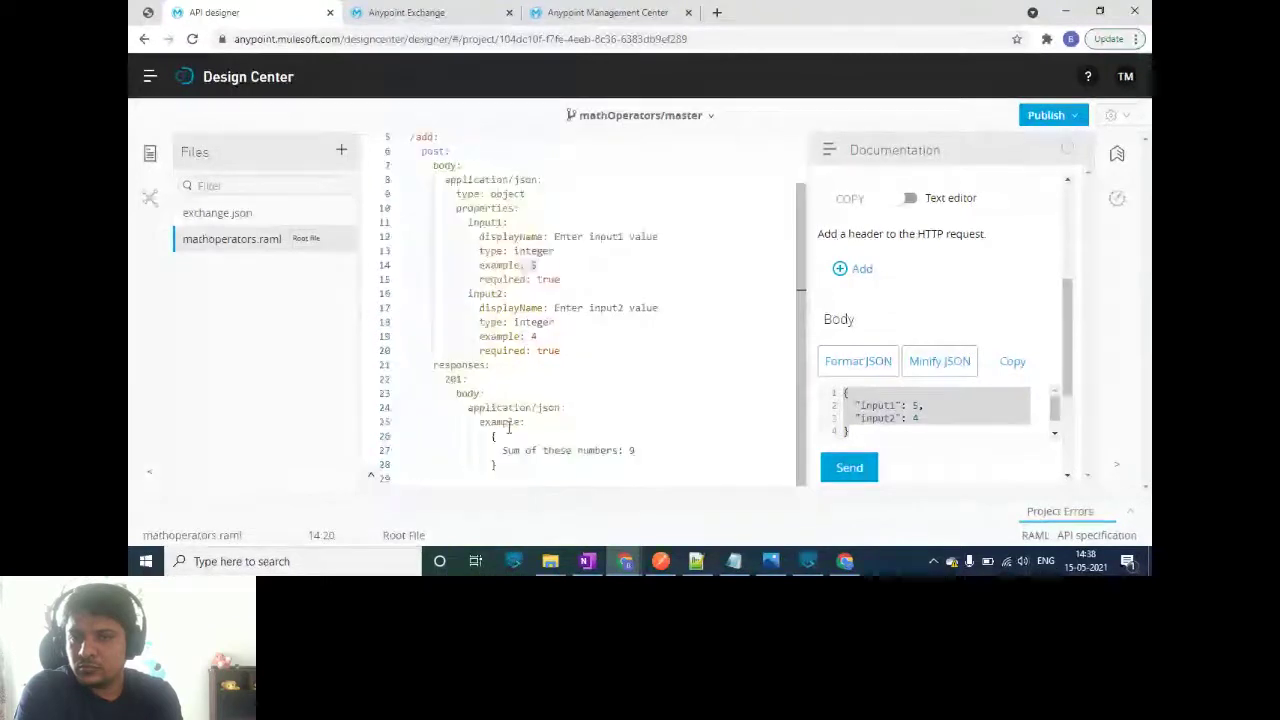
{"action": "left_click_drag", "start_coordinate": [492, 436], "coordinate": [410, 478]}
{"action": "left_click_drag", "start_coordinate": [1068, 395], "coordinate": [1074, 480]}
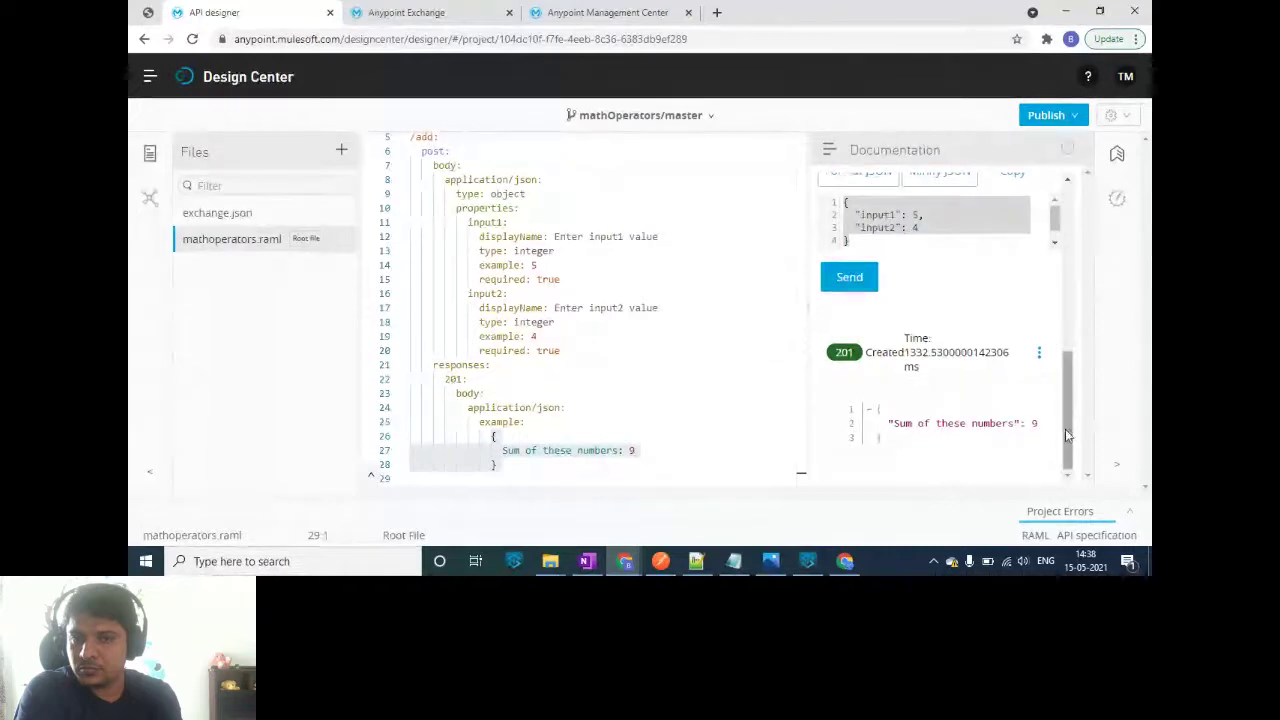
{"action": "scroll", "coordinate": [1065, 429], "scroll_direction": "up", "scroll_amount": 10}
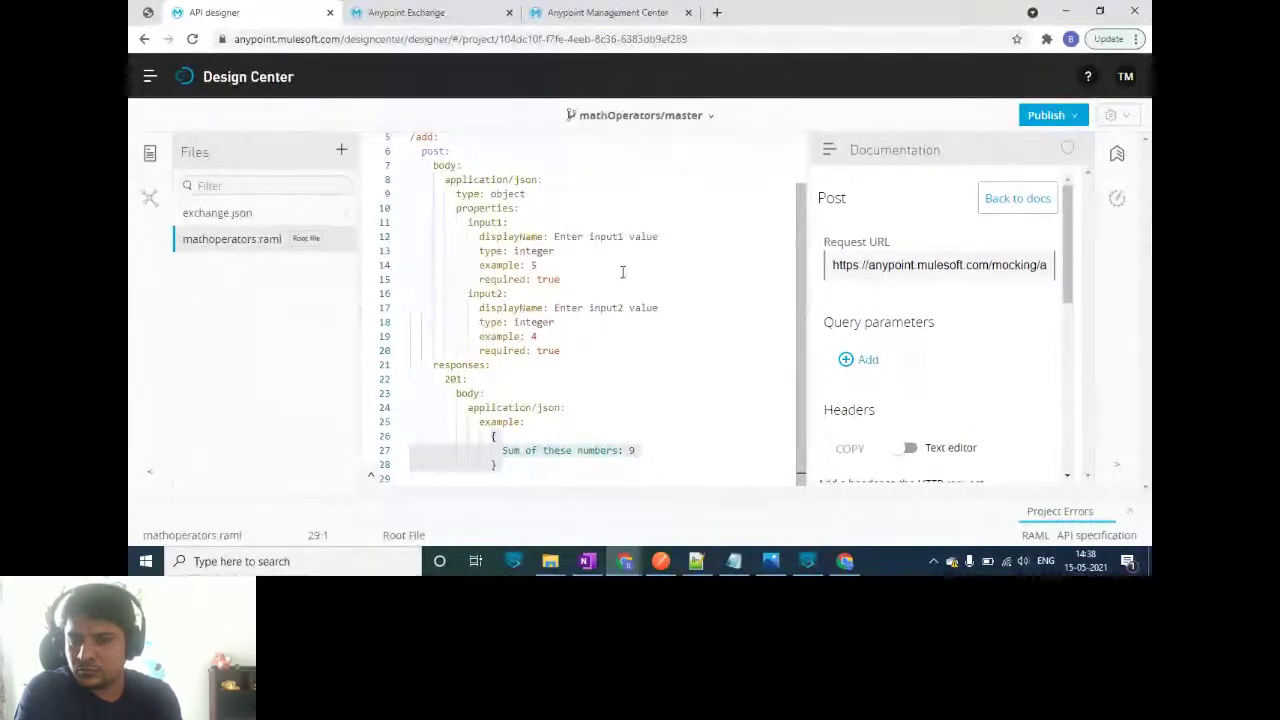
Publish the mathOperators project to Exchange, entering 1.0.0 as the asset version
{"action": "left_click", "coordinate": [1076, 118]}
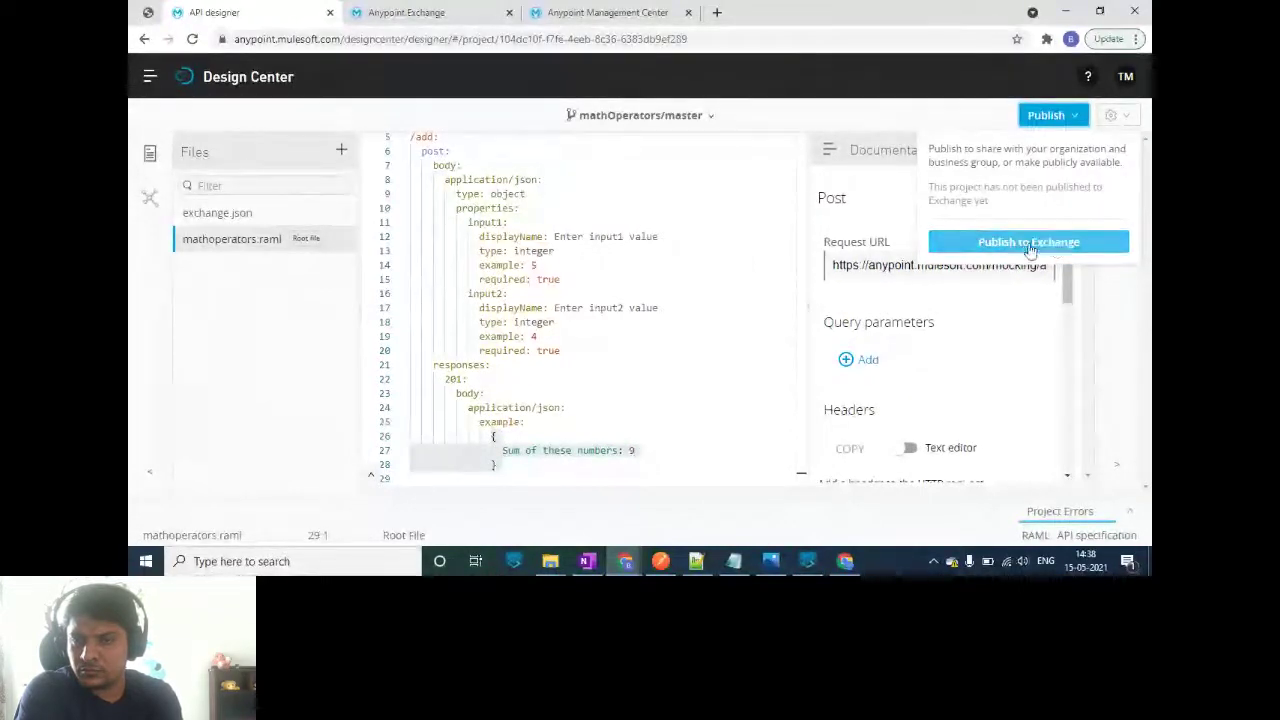
{"action": "left_click", "coordinate": [1030, 247]}
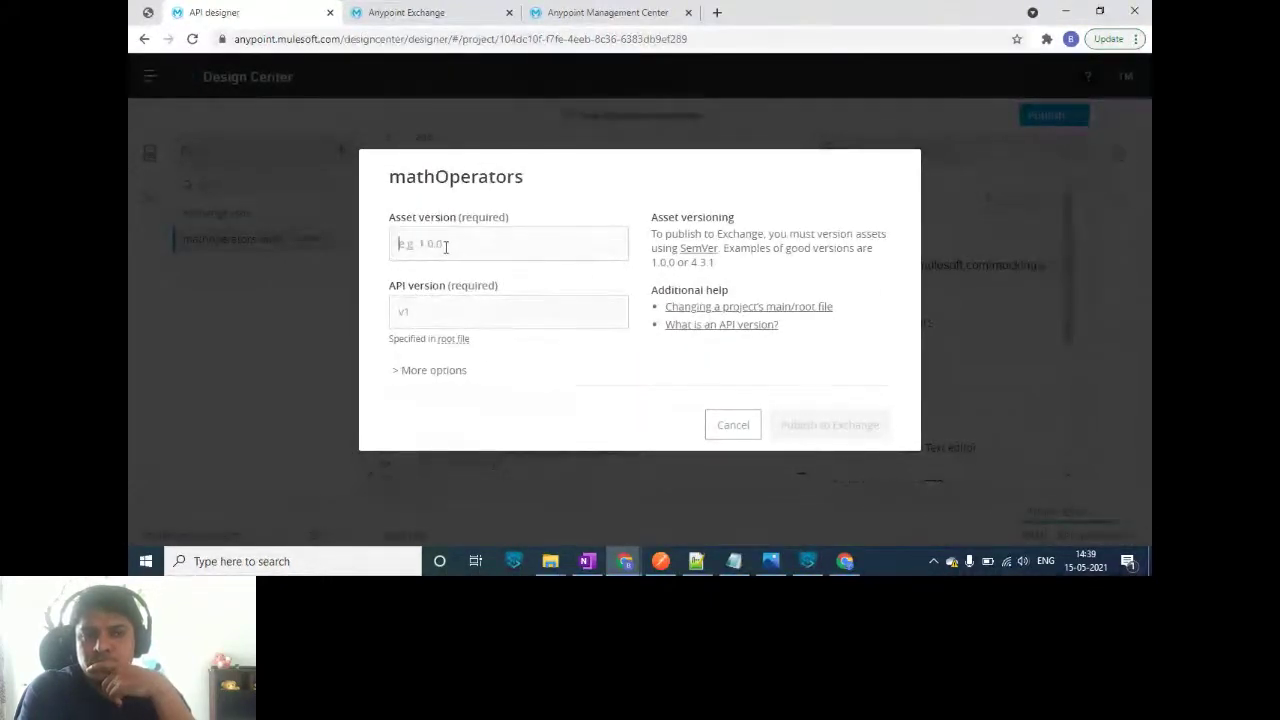
{"action": "left_click", "coordinate": [446, 247]}
{"action": "type", "text": "1"}
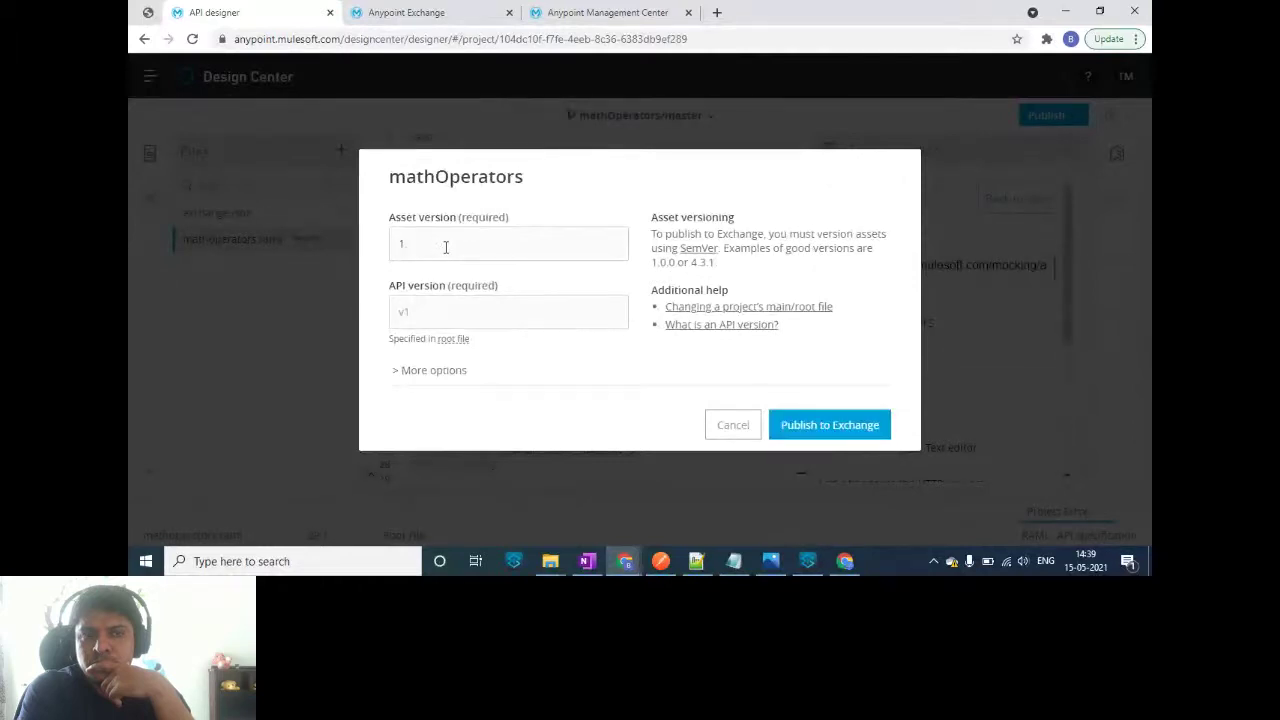
{"action": "type", "text": ".0.0"}
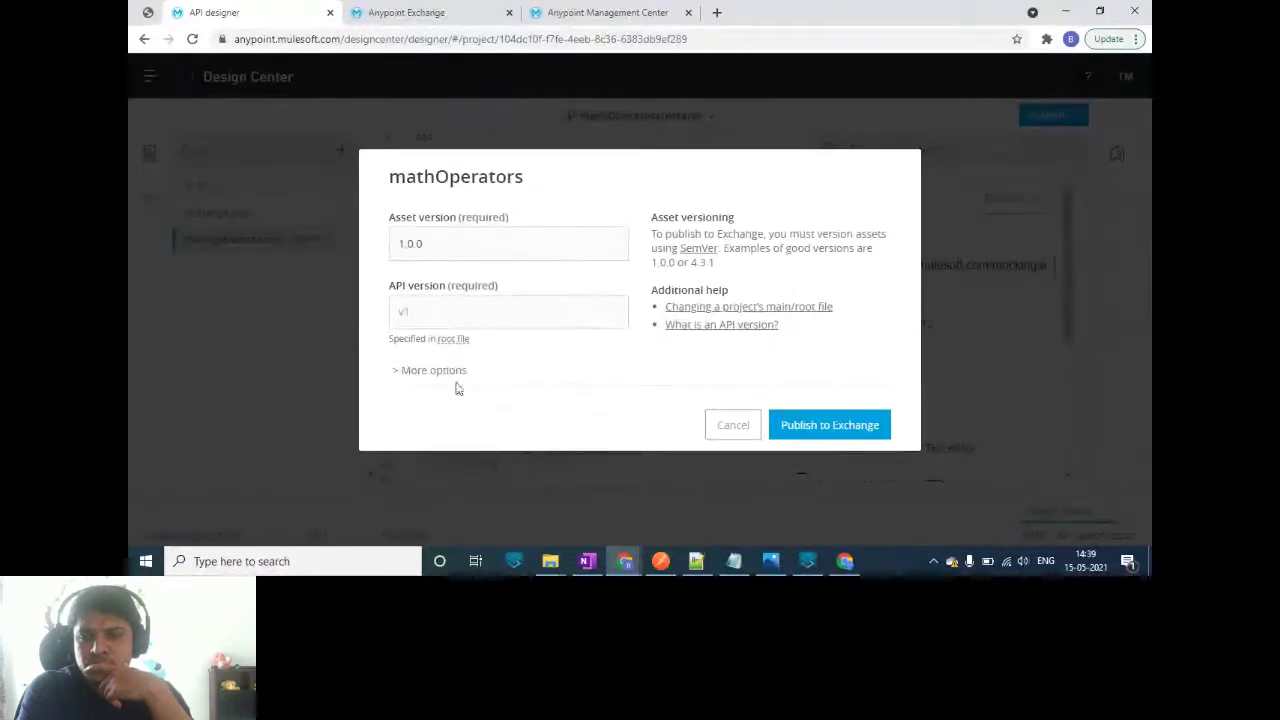
{"action": "left_click", "coordinate": [829, 425]}
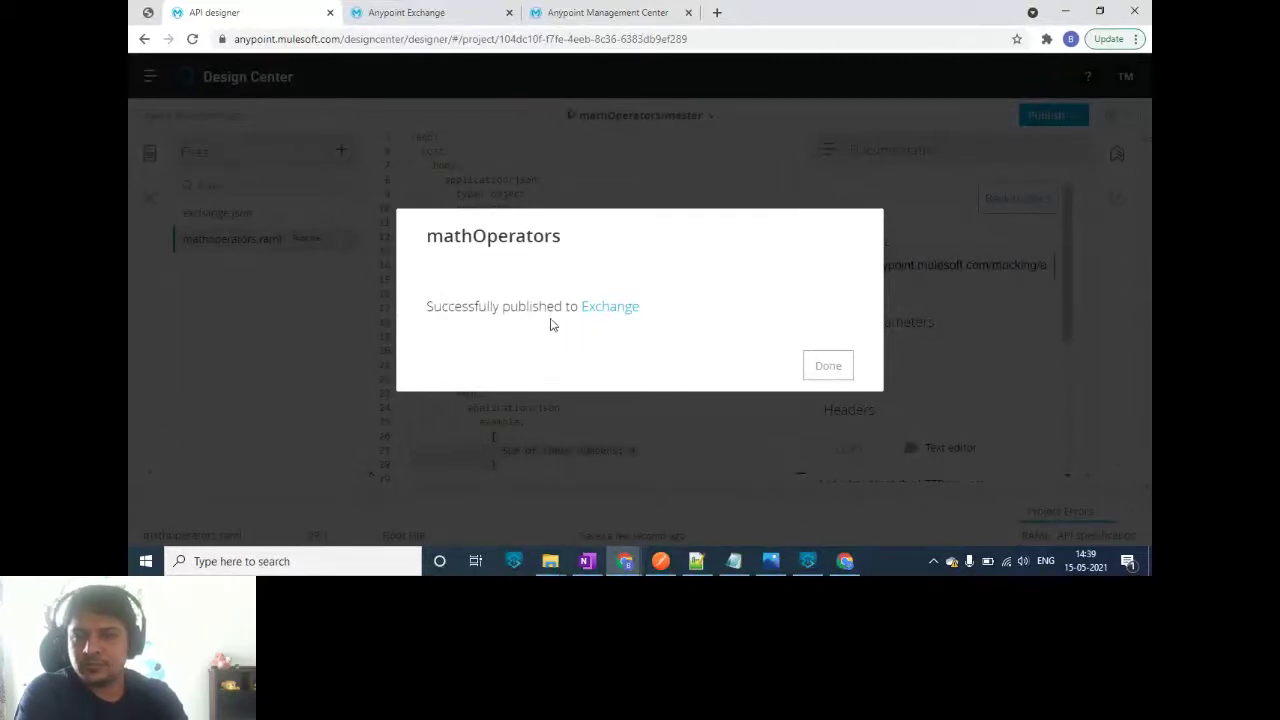
Dismiss the publish message and open the mathOperators asset in Exchange, noting its Private visibility
{"action": "left_click", "coordinate": [826, 367]}
{"action": "left_click", "coordinate": [463, 8]}
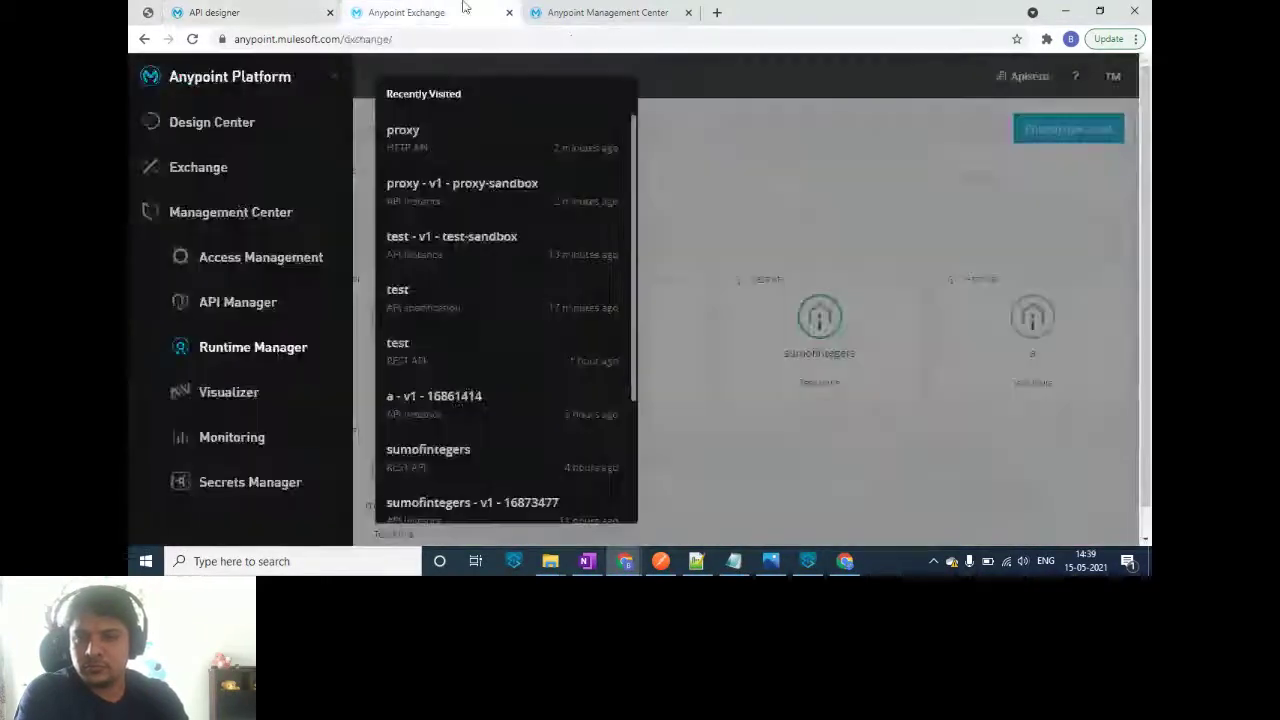
{"action": "left_click", "coordinate": [205, 172]}
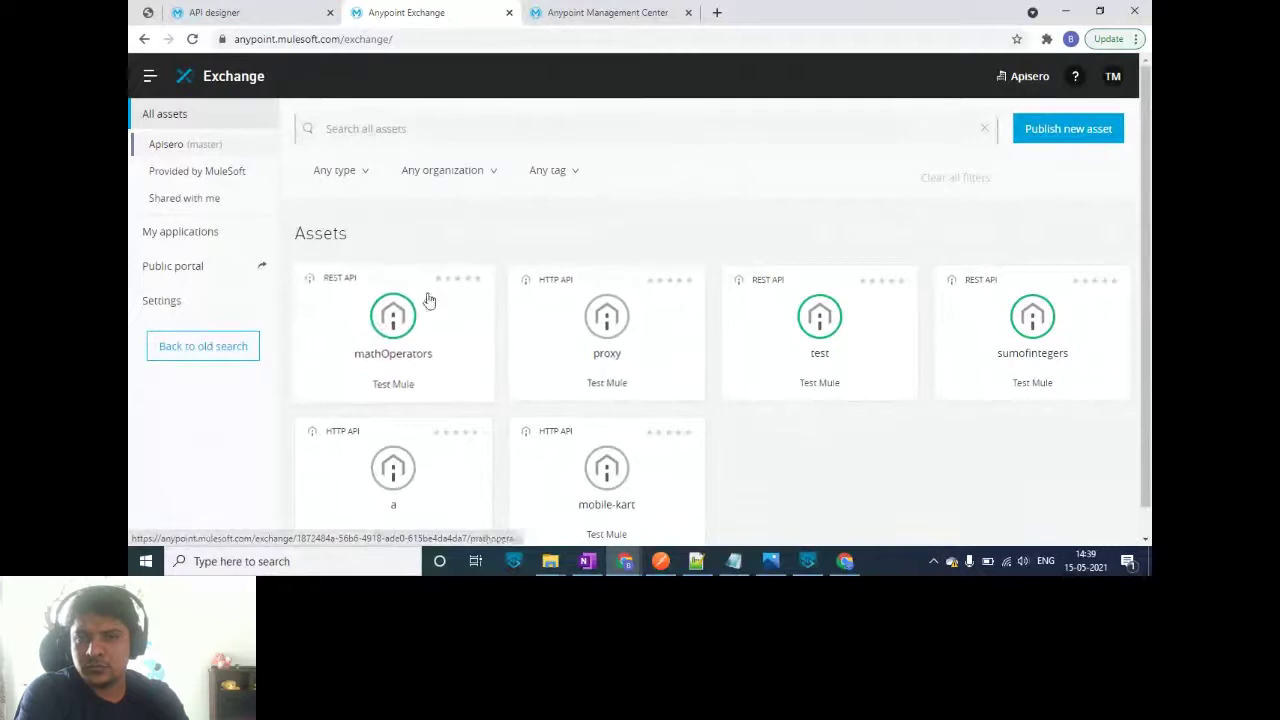
{"action": "left_click", "coordinate": [448, 318]}
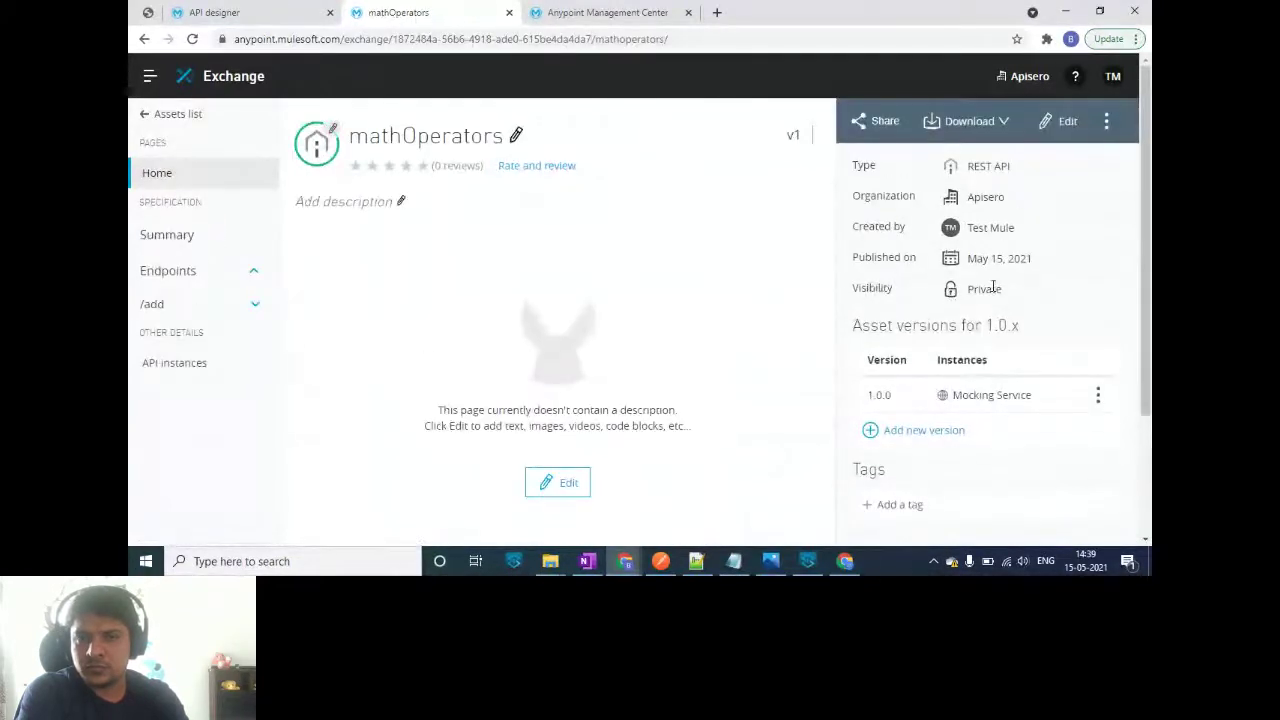
{"action": "left_click_drag", "start_coordinate": [1025, 288], "coordinate": [955, 294]}
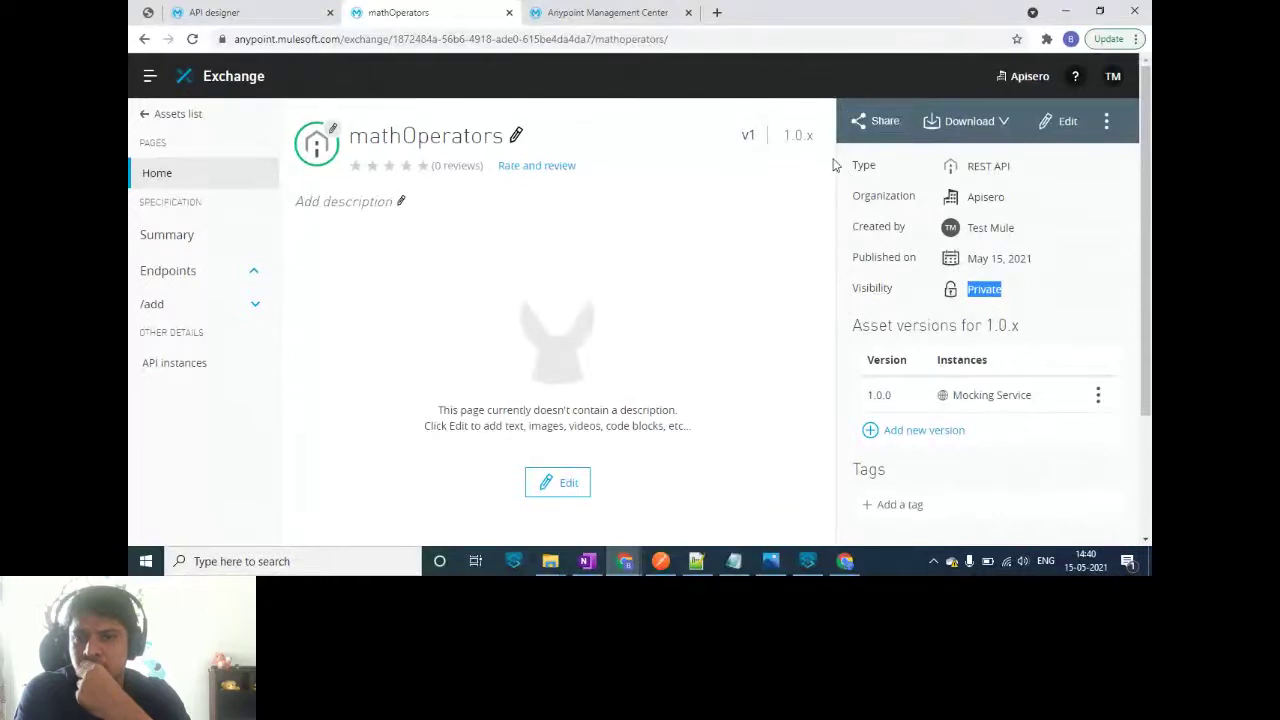
Share version v1 of the mathOperators asset on the public portal
{"action": "left_click", "coordinate": [875, 121]}
{"action": "left_click", "coordinate": [400, 266]}
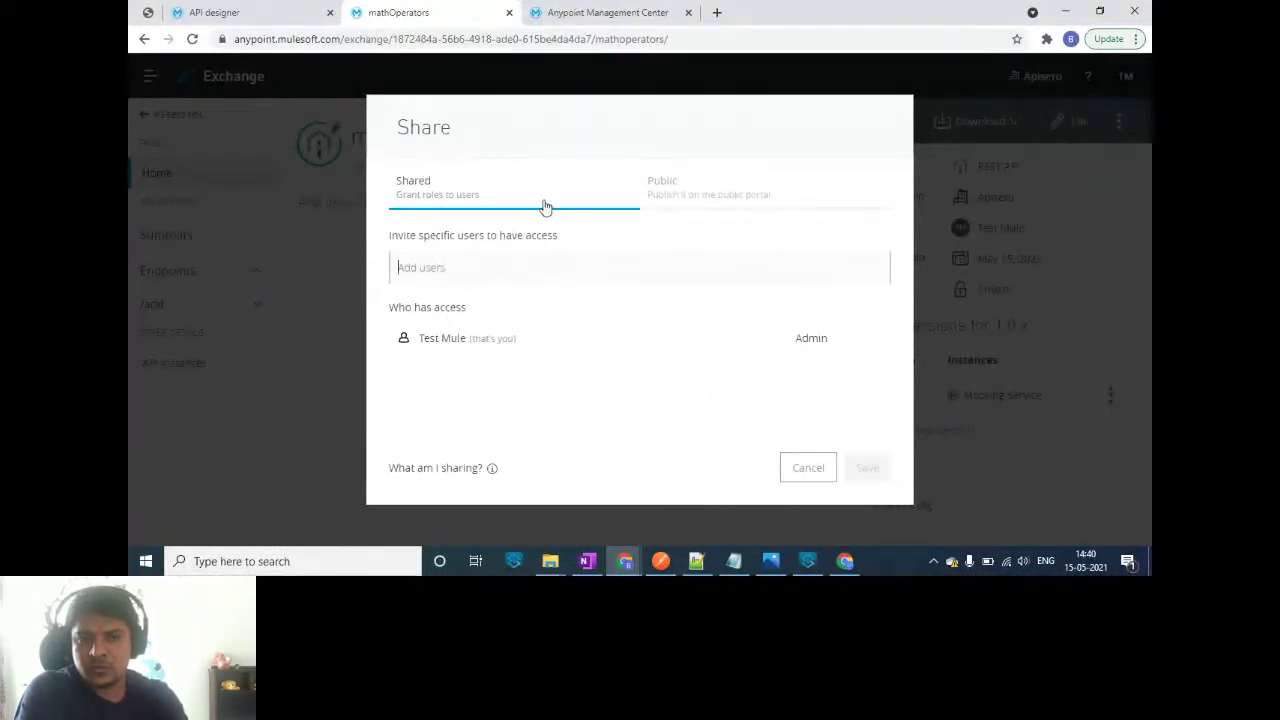
{"action": "left_click", "coordinate": [686, 191]}
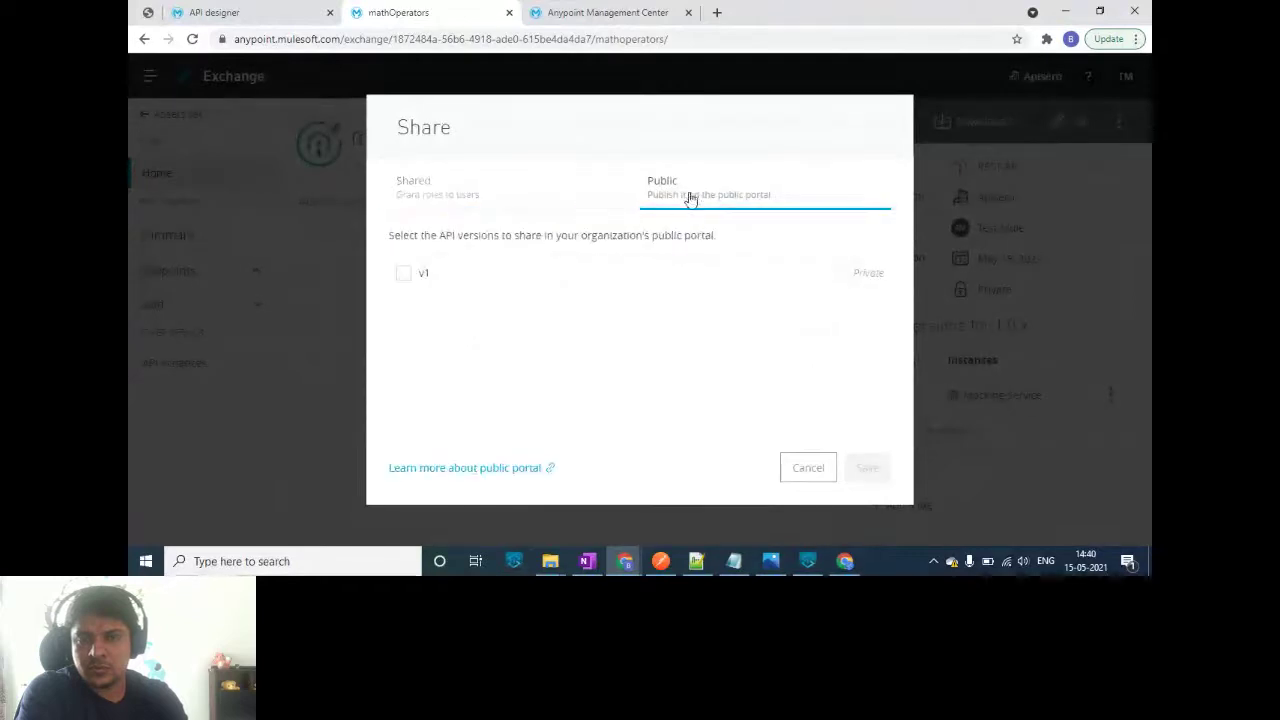
{"action": "left_click", "coordinate": [400, 275]}
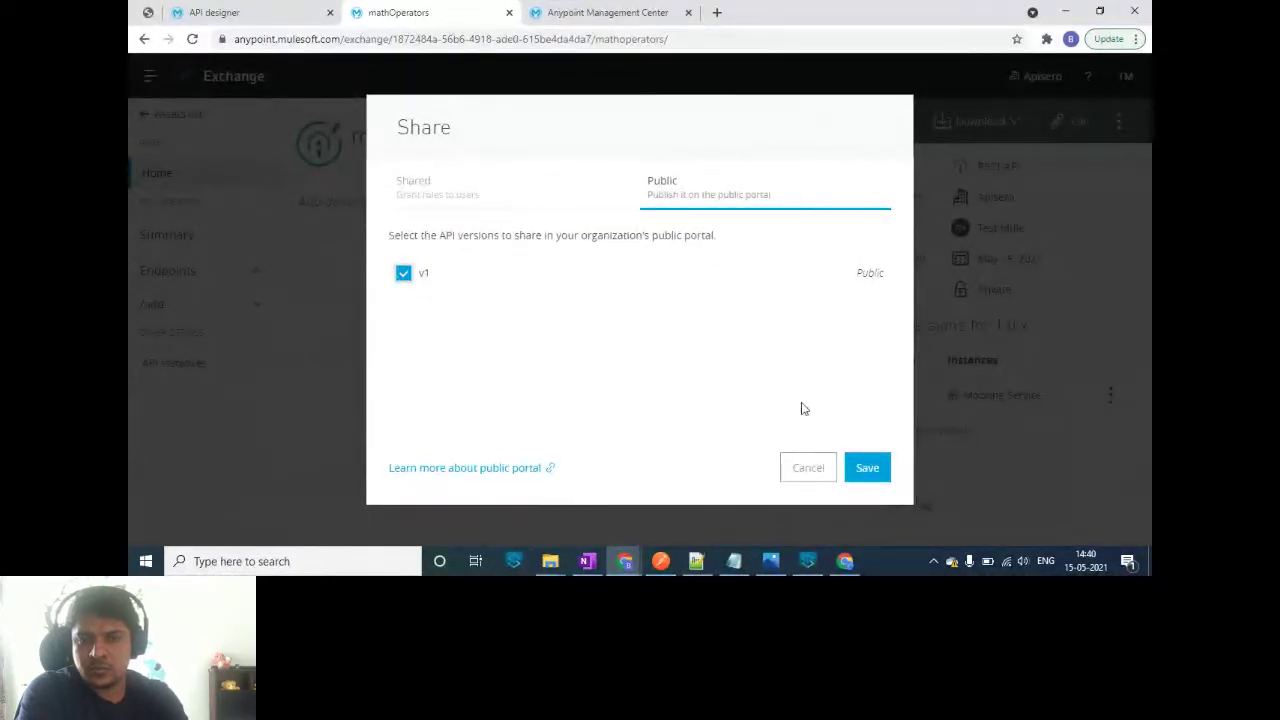
{"action": "left_click", "coordinate": [866, 467]}
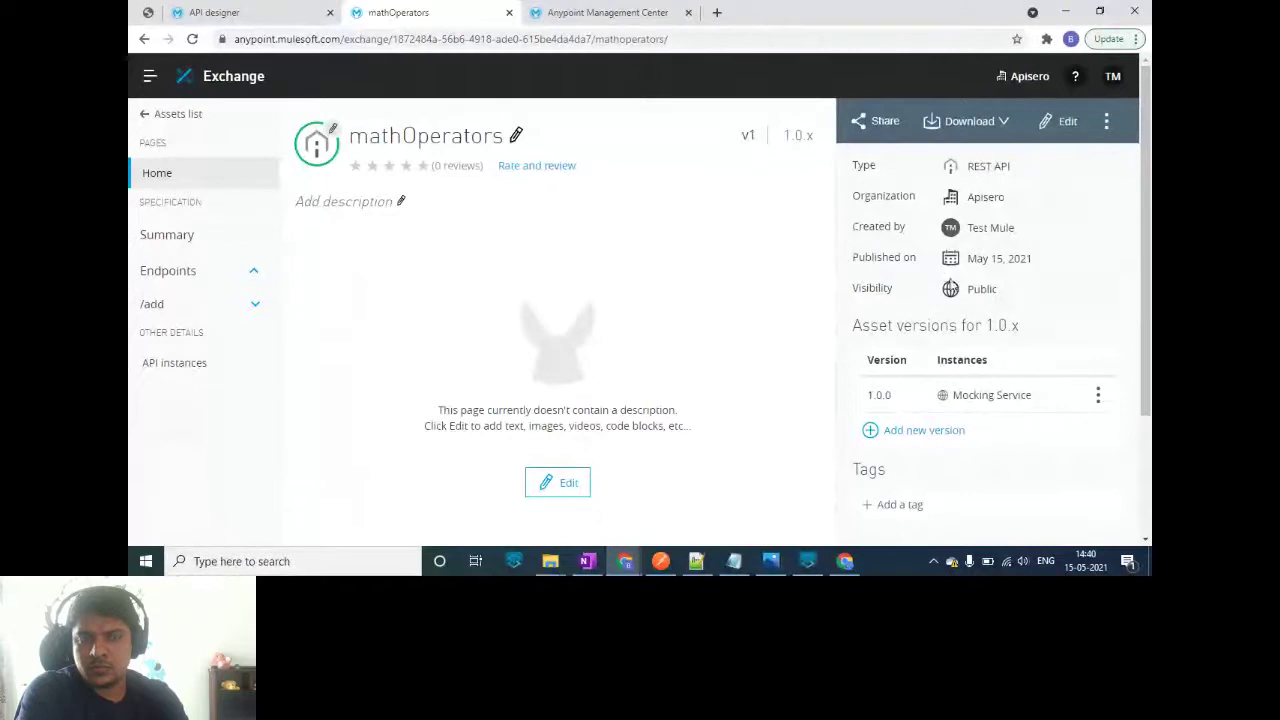
Check the Download format list, then close it and review the POST /add page
{"action": "left_click", "coordinate": [998, 124]}
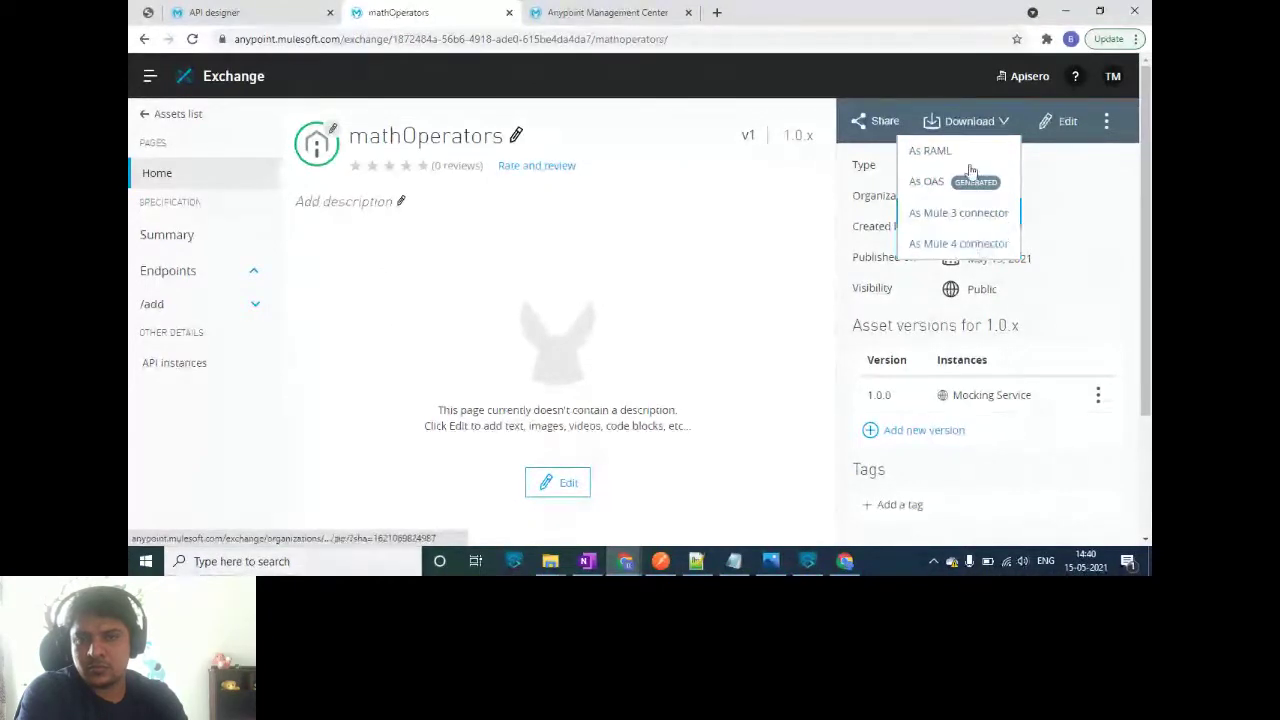
{"action": "left_click", "coordinate": [980, 157]}
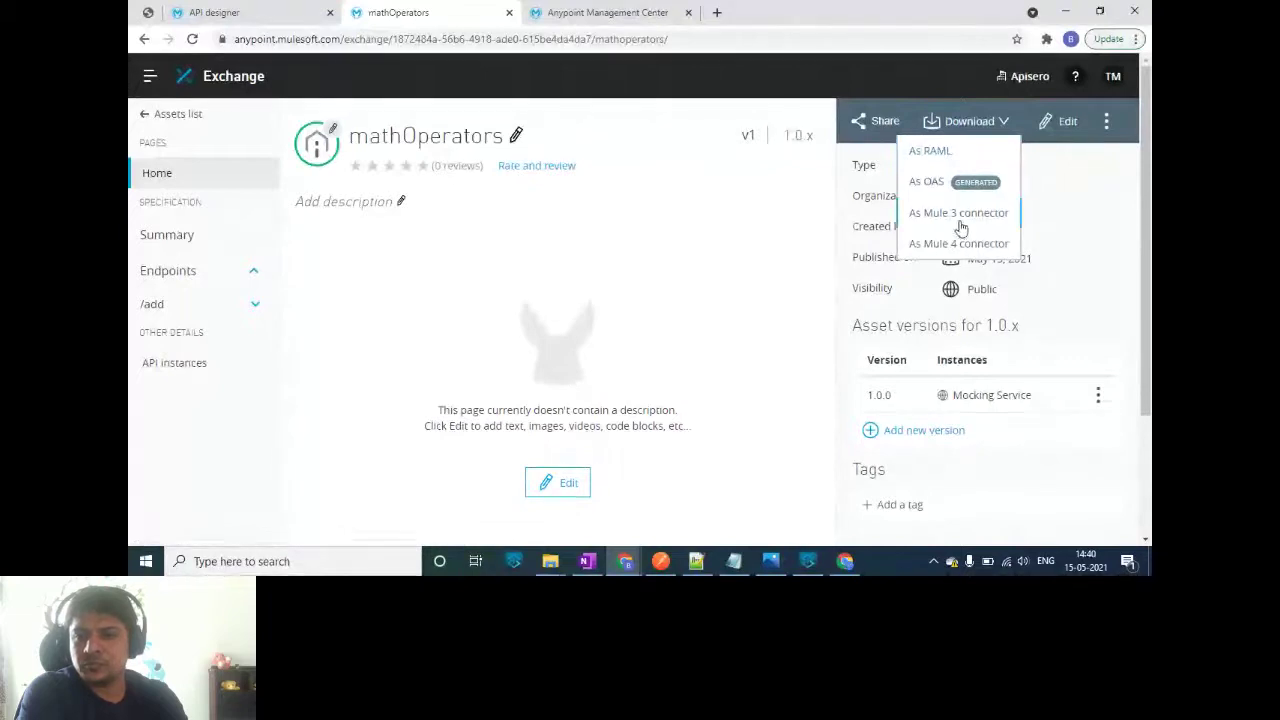
{"action": "left_click", "coordinate": [1074, 249]}
{"action": "scroll", "coordinate": [1027, 244], "scroll_direction": "down", "scroll_amount": 2}
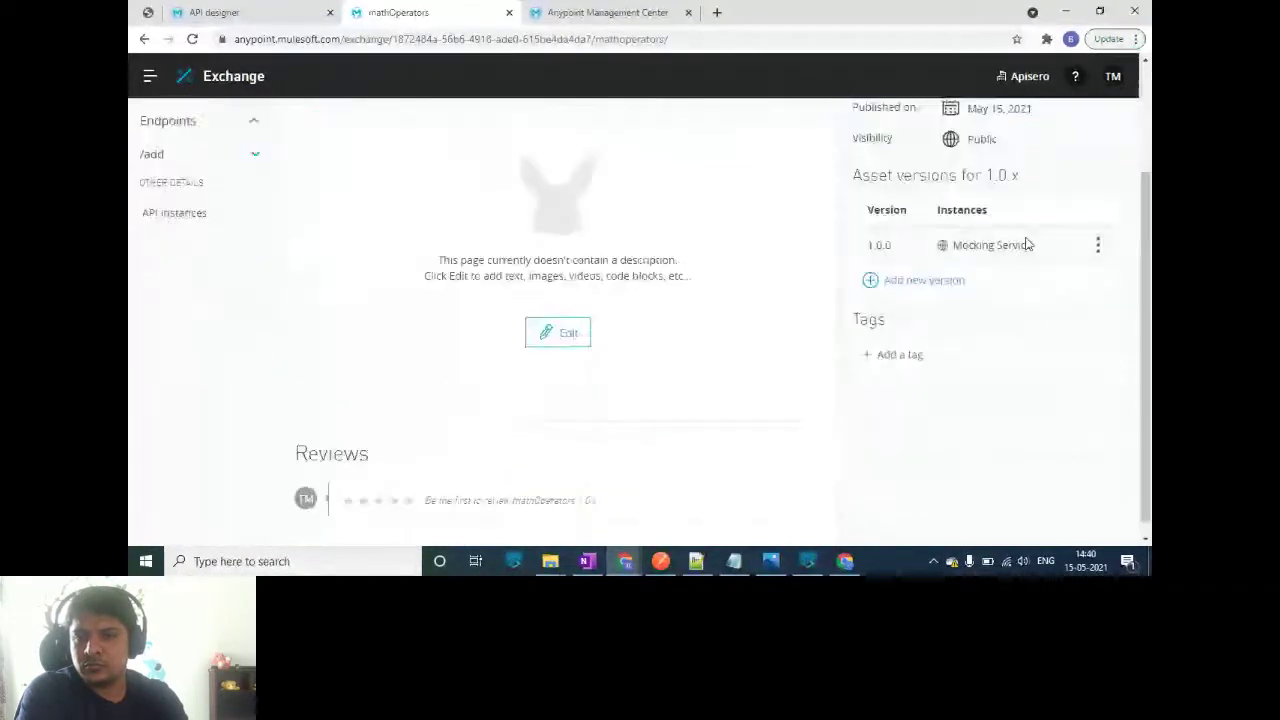
{"action": "scroll", "coordinate": [245, 260], "scroll_direction": "up", "scroll_amount": 2}
Open the console for POST /add and select its mocking service URL
{"action": "left_click", "coordinate": [254, 303]}
{"action": "left_click", "coordinate": [163, 366]}
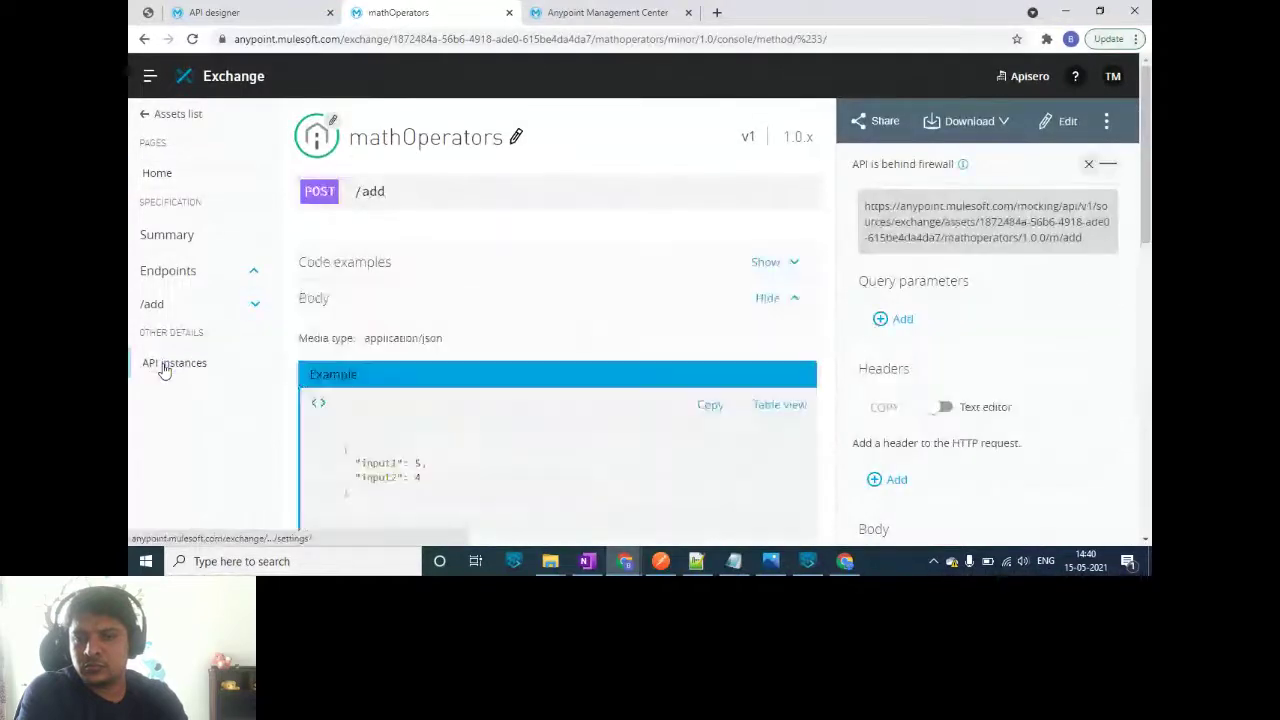
{"action": "scroll", "coordinate": [637, 418], "scroll_direction": "down", "scroll_amount": 6}
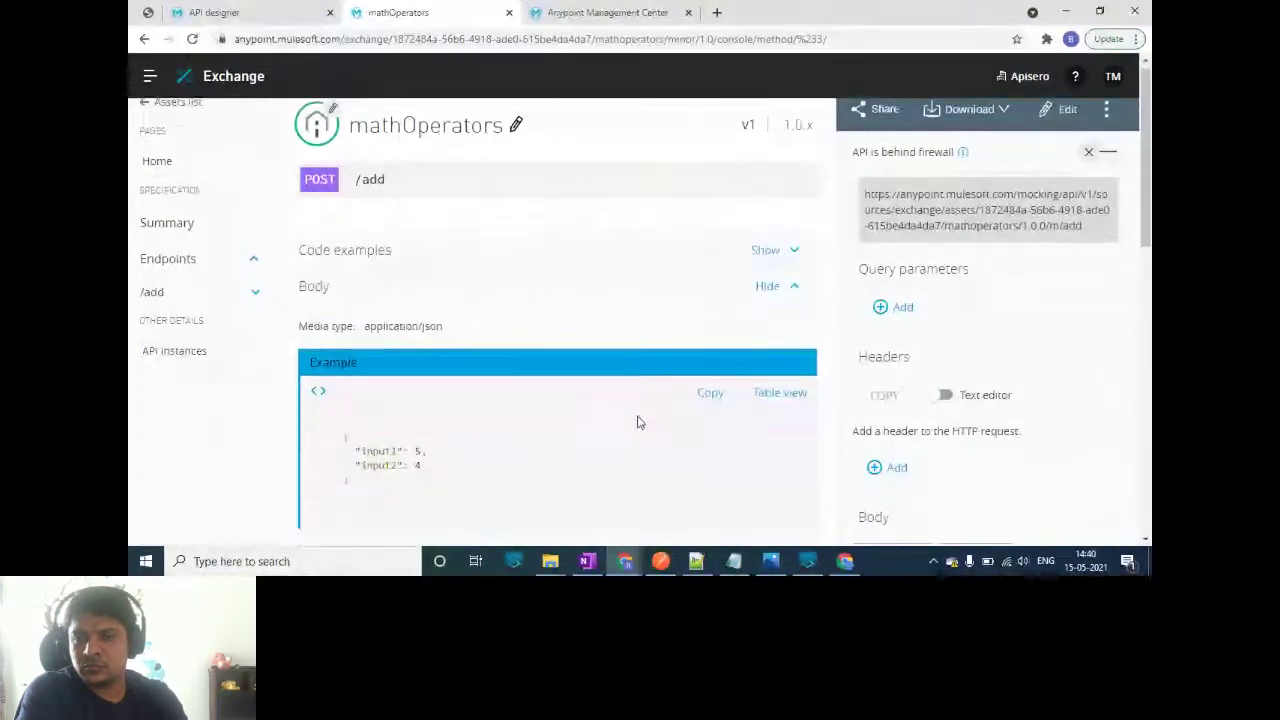
{"action": "scroll", "coordinate": [644, 410], "scroll_direction": "up", "scroll_amount": 8}
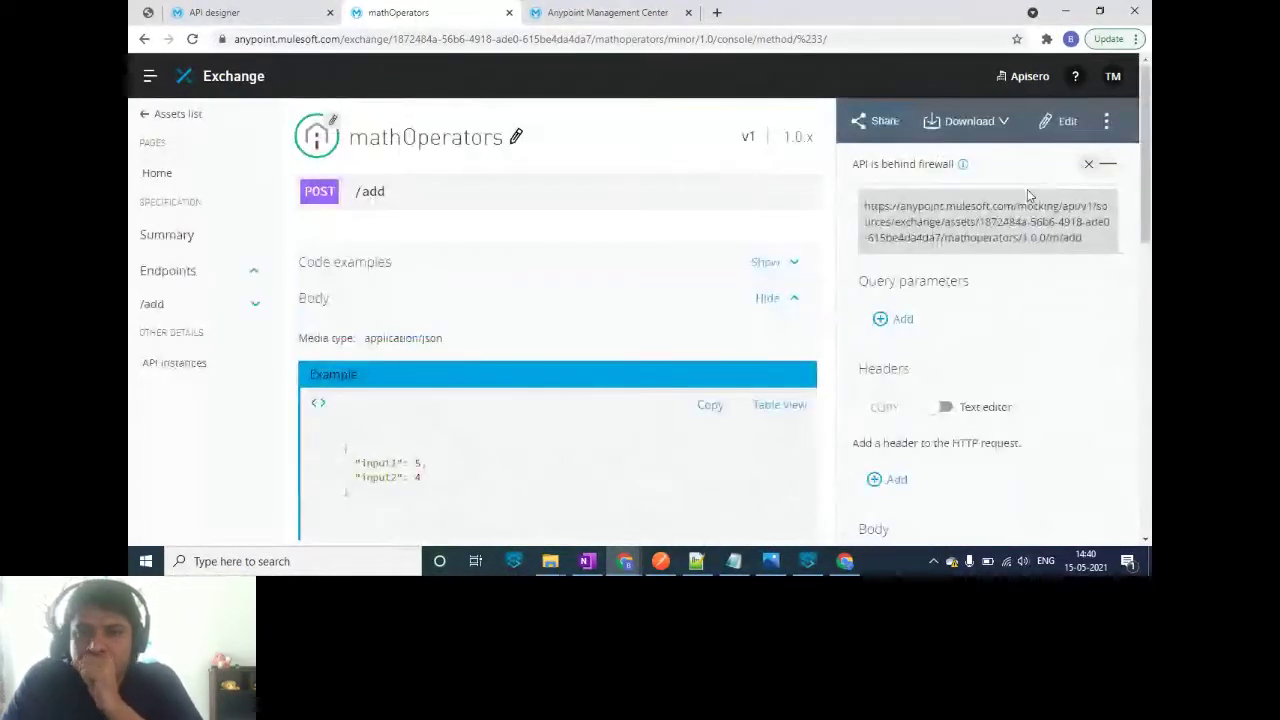
{"action": "left_click_drag", "start_coordinate": [867, 206], "coordinate": [1122, 251]}
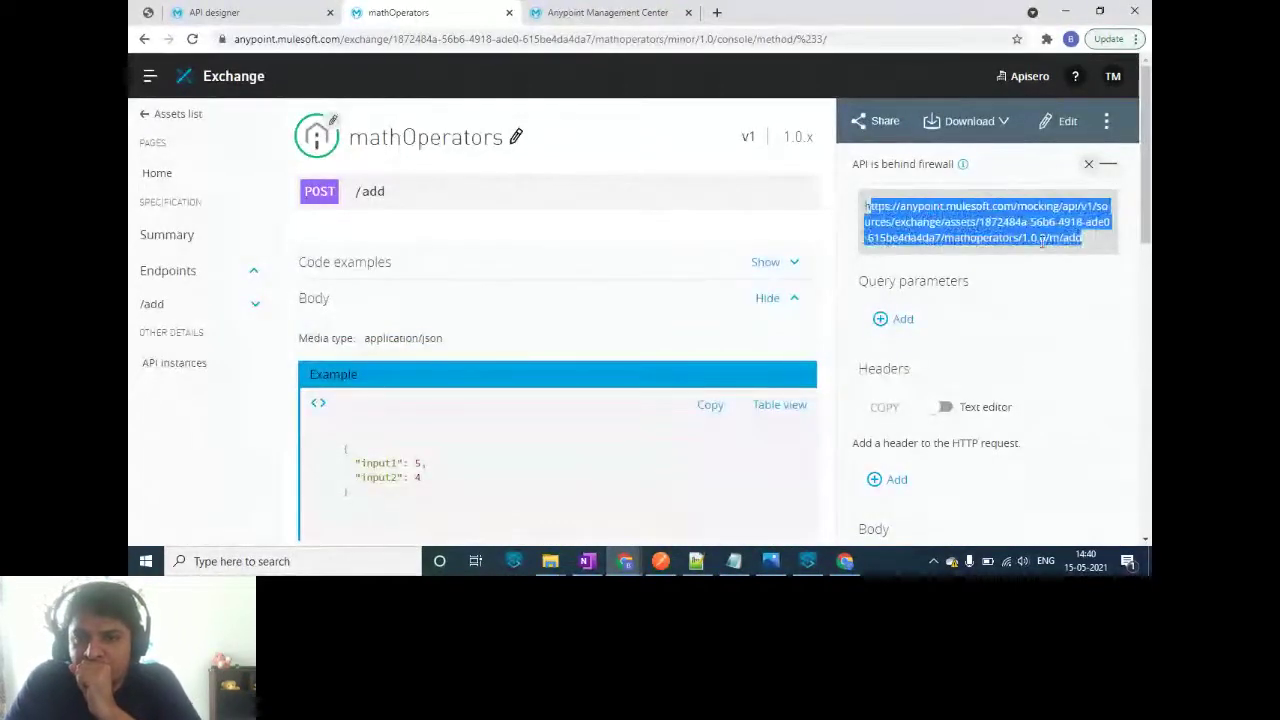
{"action": "scroll", "coordinate": [957, 406], "scroll_direction": "down", "scroll_amount": 3}
Send the mocked POST /add request and review the 201 Created response with sum 9
{"action": "left_click", "coordinate": [900, 392]}
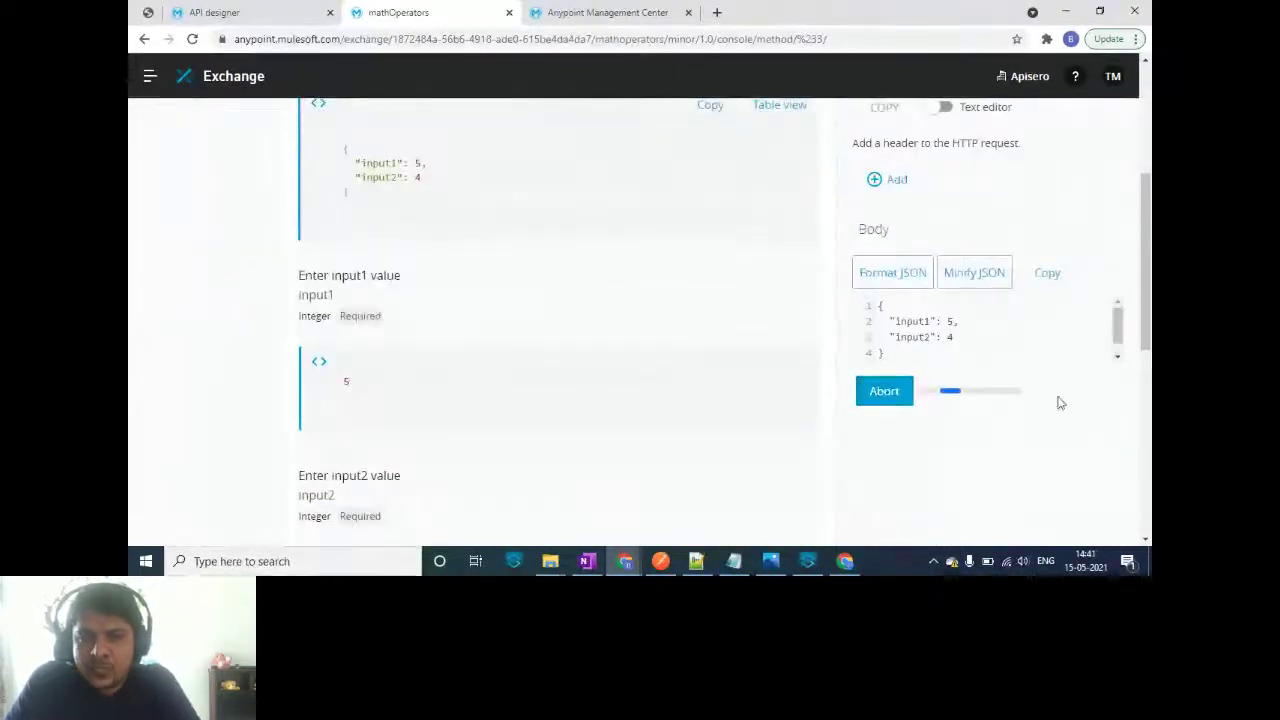
{"action": "scroll", "coordinate": [1060, 402], "scroll_direction": "down", "scroll_amount": 2}
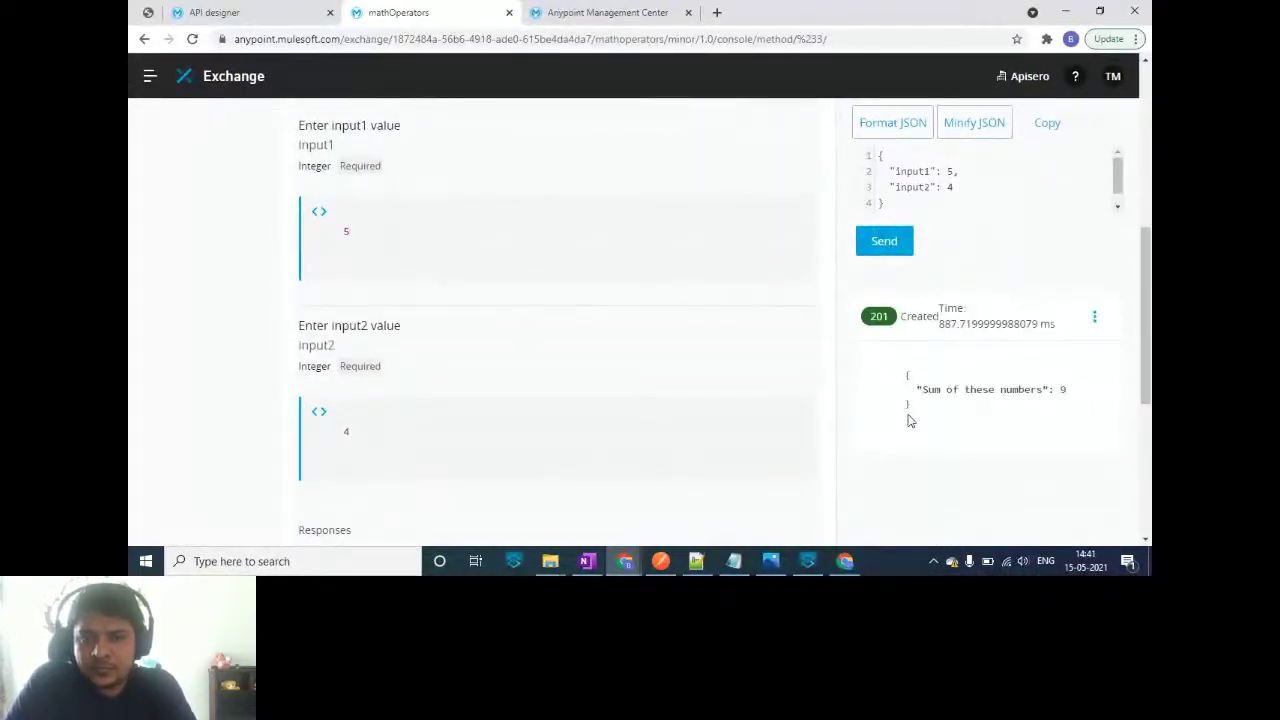
{"action": "left_click_drag", "start_coordinate": [910, 421], "coordinate": [889, 333]}
{"action": "left_click_drag", "start_coordinate": [1148, 291], "coordinate": [1149, 345]}
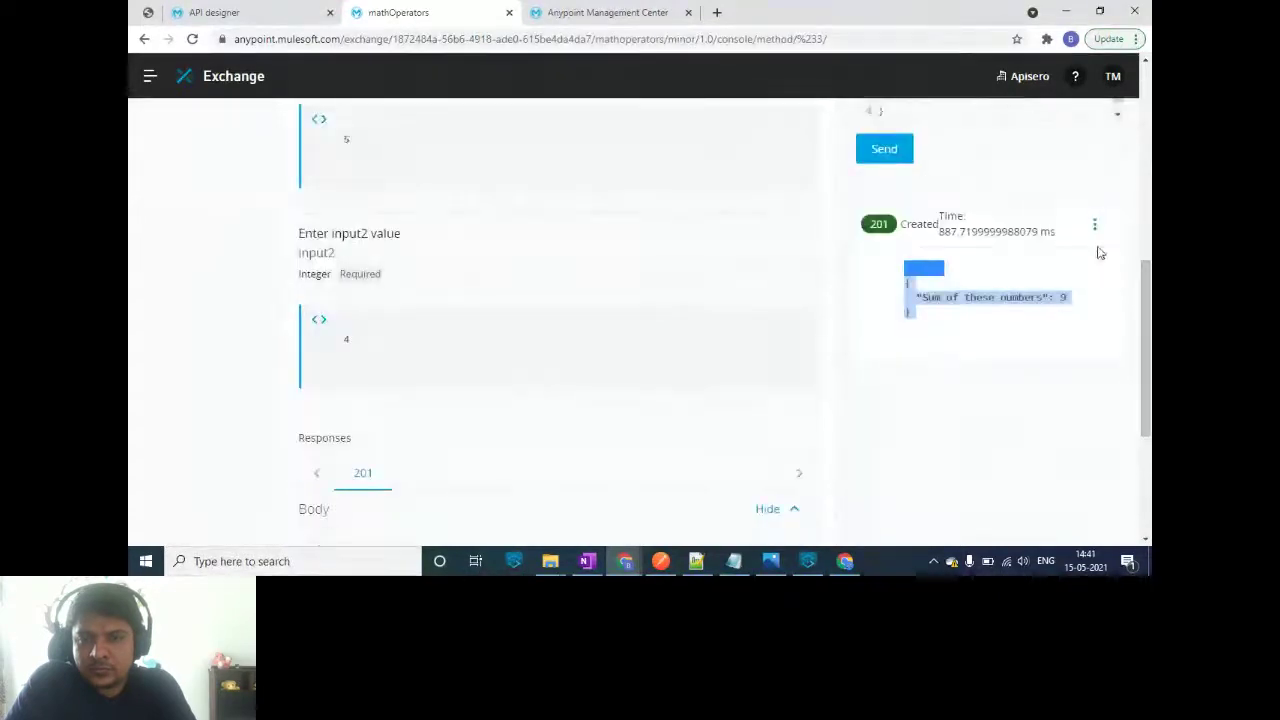
{"action": "scroll", "coordinate": [592, 348], "scroll_direction": "down", "scroll_amount": 3}
{"action": "scroll", "coordinate": [592, 348], "scroll_direction": "up", "scroll_amount": 10}
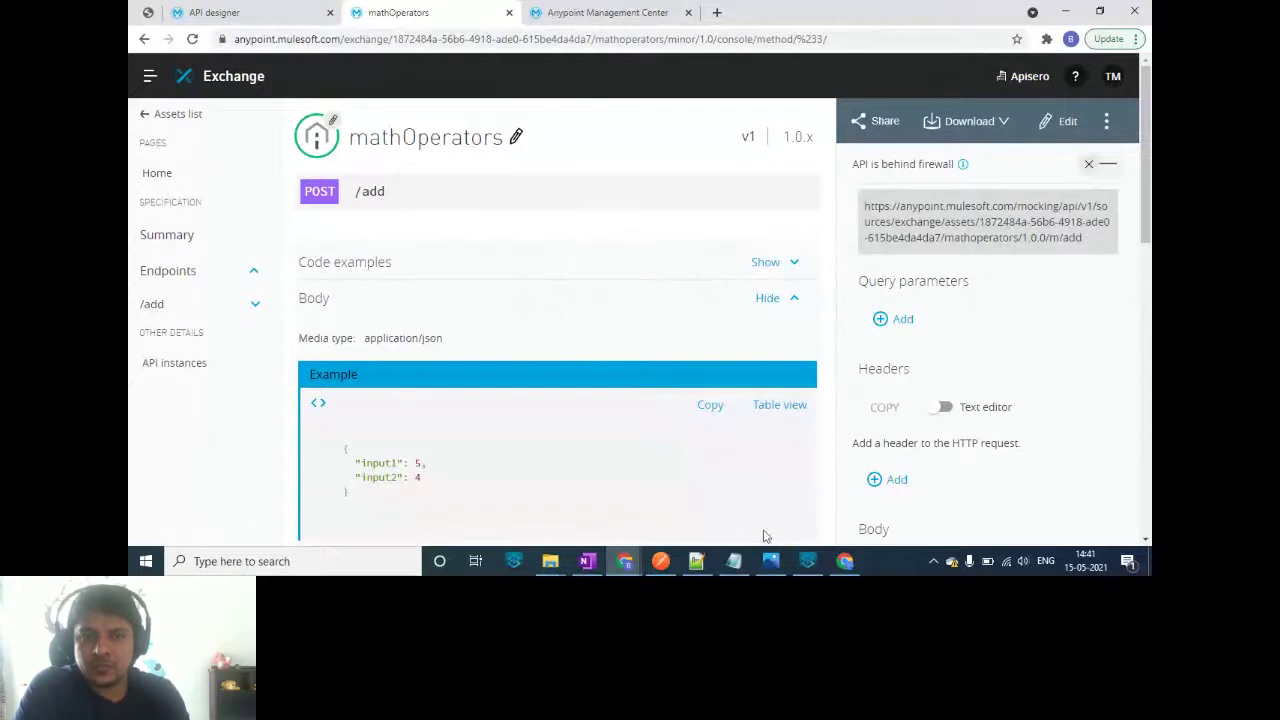
{"action": "left_click", "coordinate": [809, 563]}
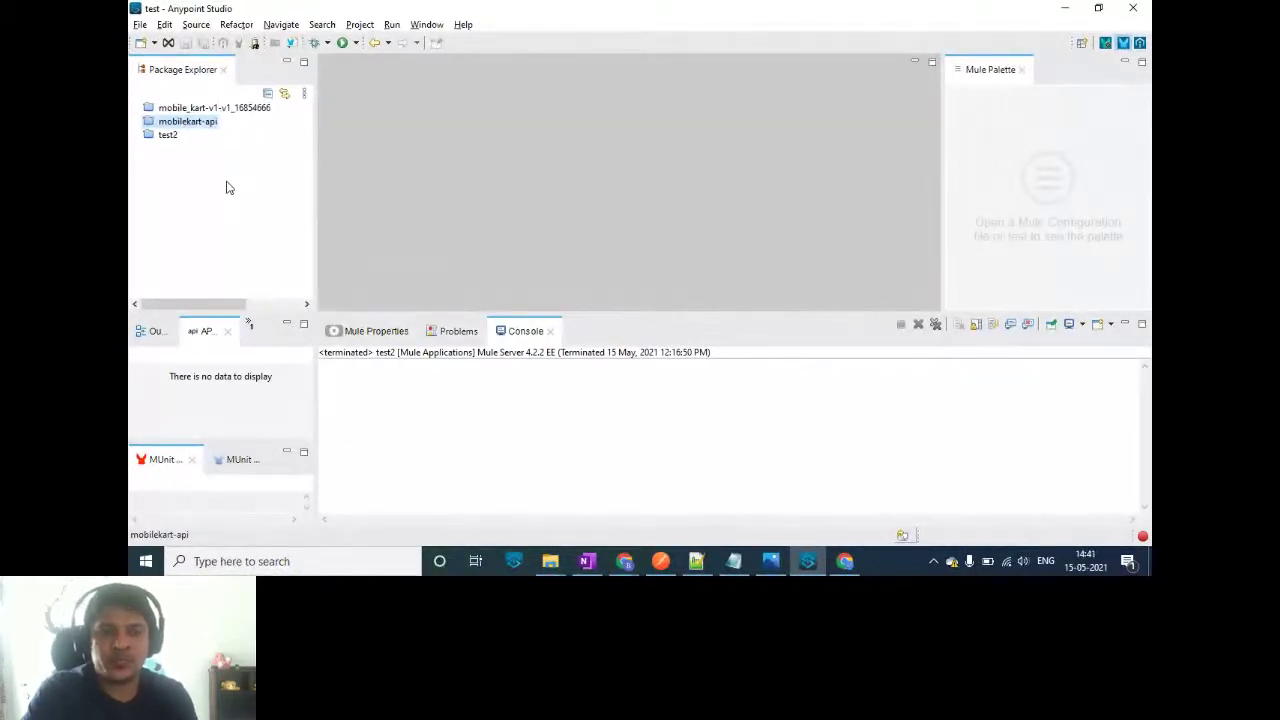
Start a new Mule project from the File menu using the Mule Server 4.2.2 EE runtime
{"action": "right_click", "coordinate": [207, 173]}
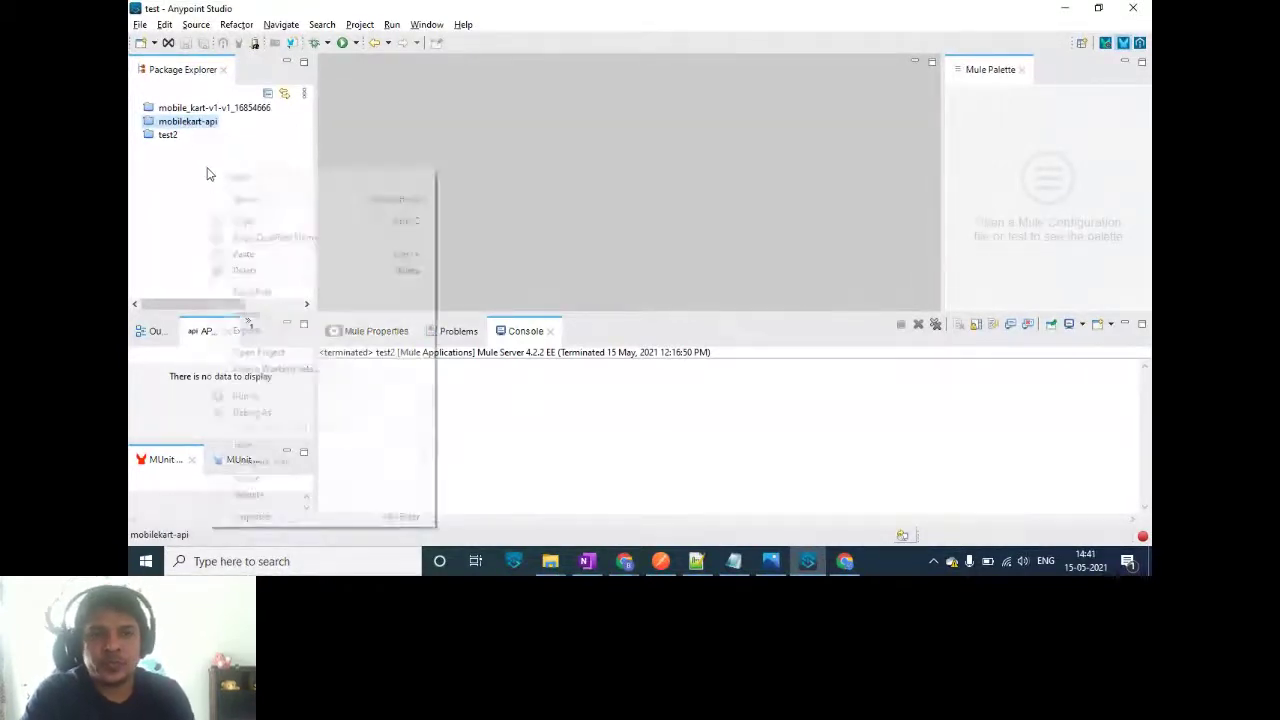
{"action": "left_click", "coordinate": [140, 24]}
{"action": "mouse_move", "coordinate": [152, 43]}
{"action": "left_click", "coordinate": [418, 42]}
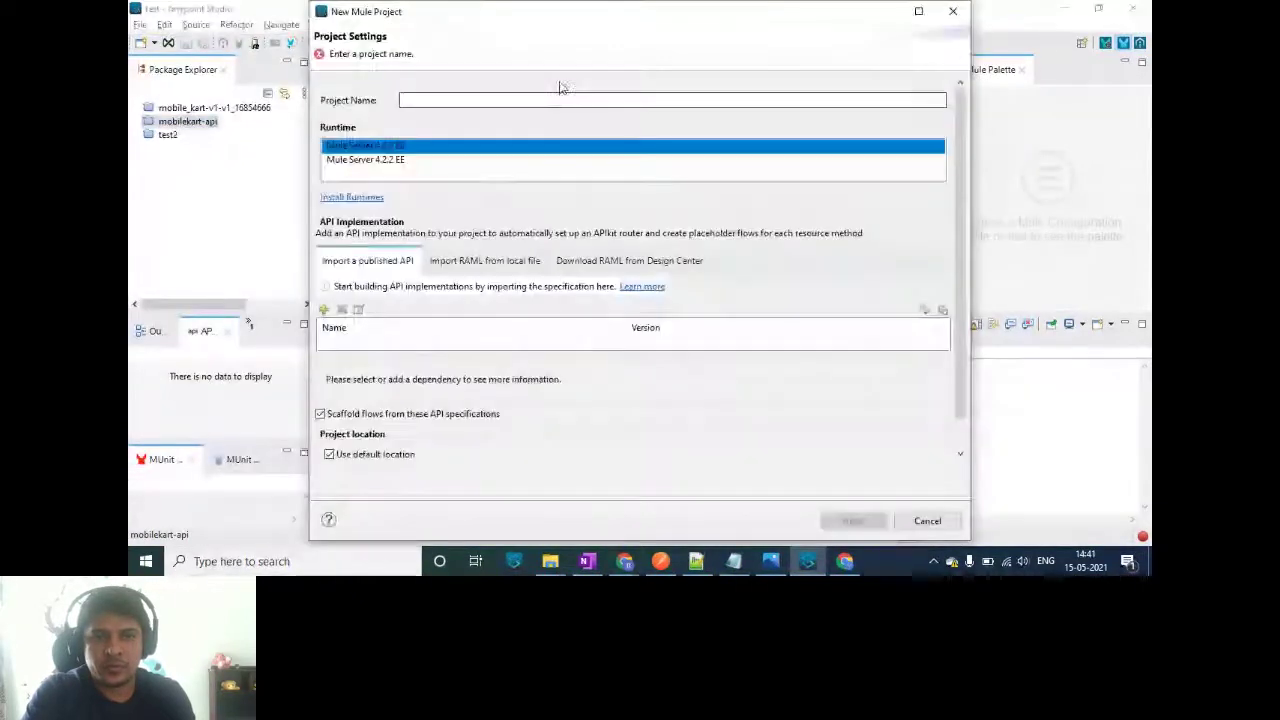
{"action": "left_click", "coordinate": [461, 165]}
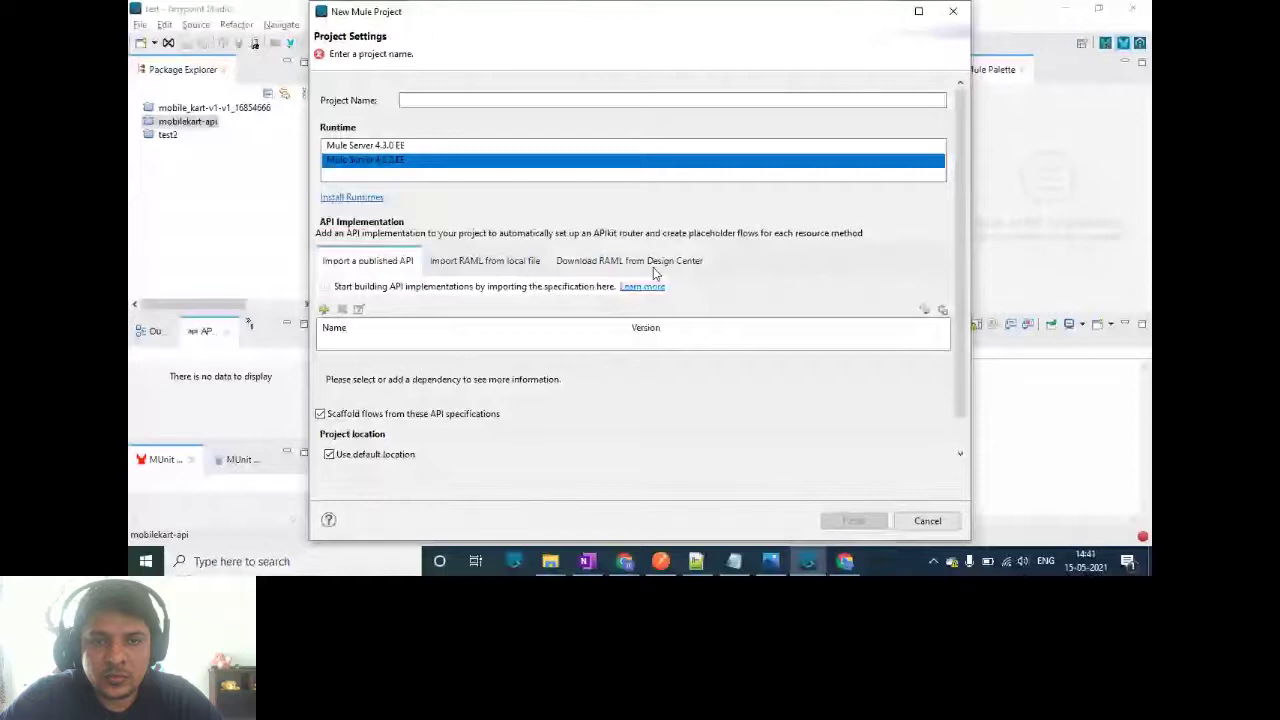
Compare the Design Center and local RAML options, then show published-API sources (Exchange or Maven)
{"action": "left_click", "coordinate": [323, 310]}
{"action": "left_click", "coordinate": [384, 329]}
{"action": "left_click", "coordinate": [576, 264]}
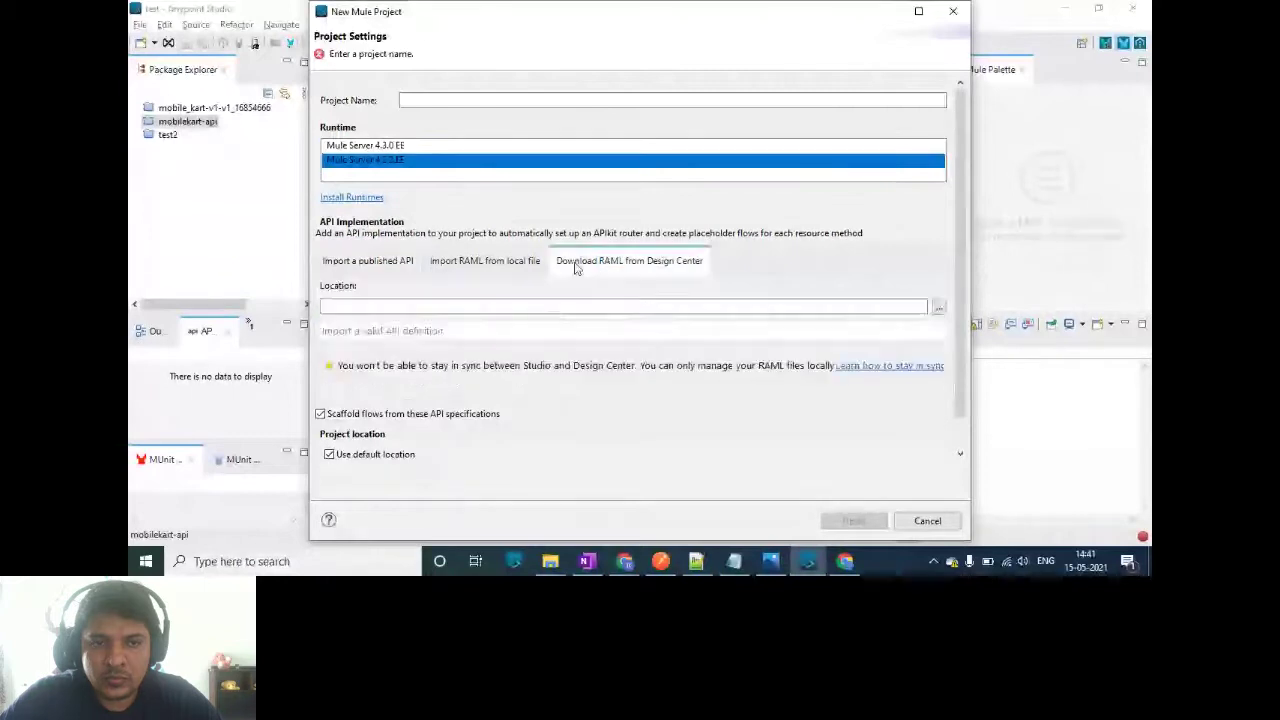
{"action": "left_click", "coordinate": [496, 264]}
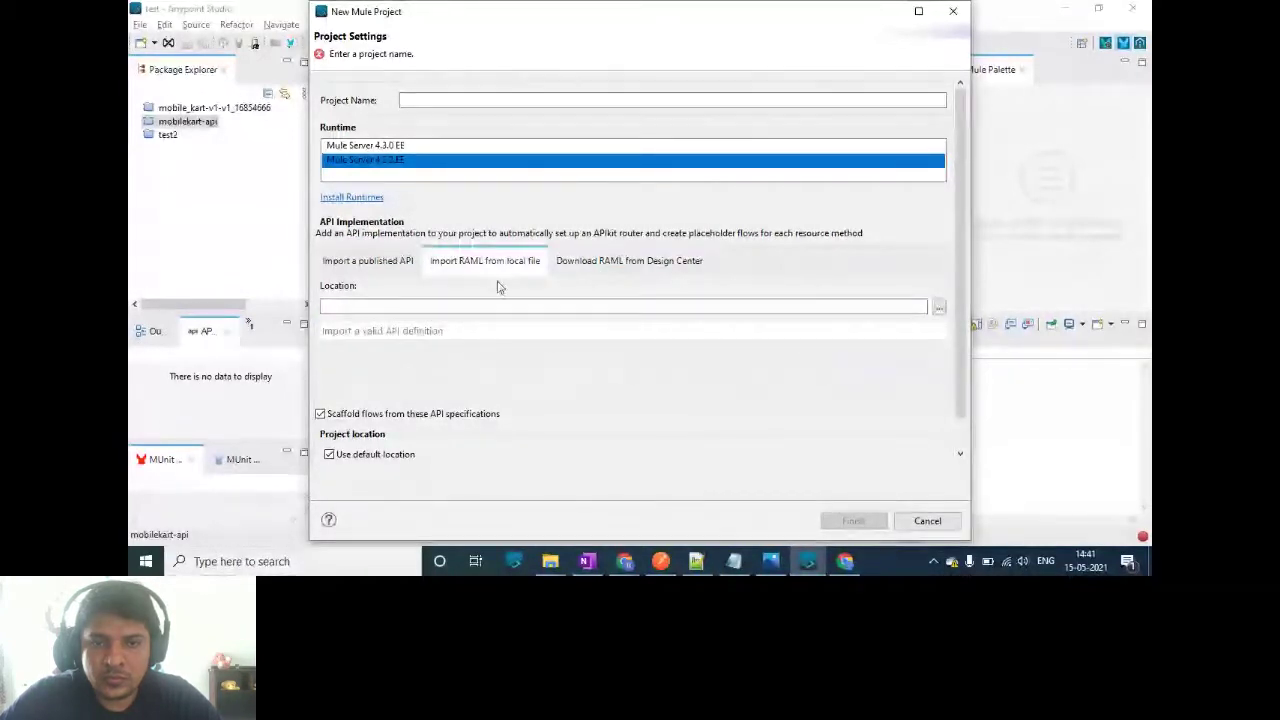
{"action": "left_click", "coordinate": [640, 266]}
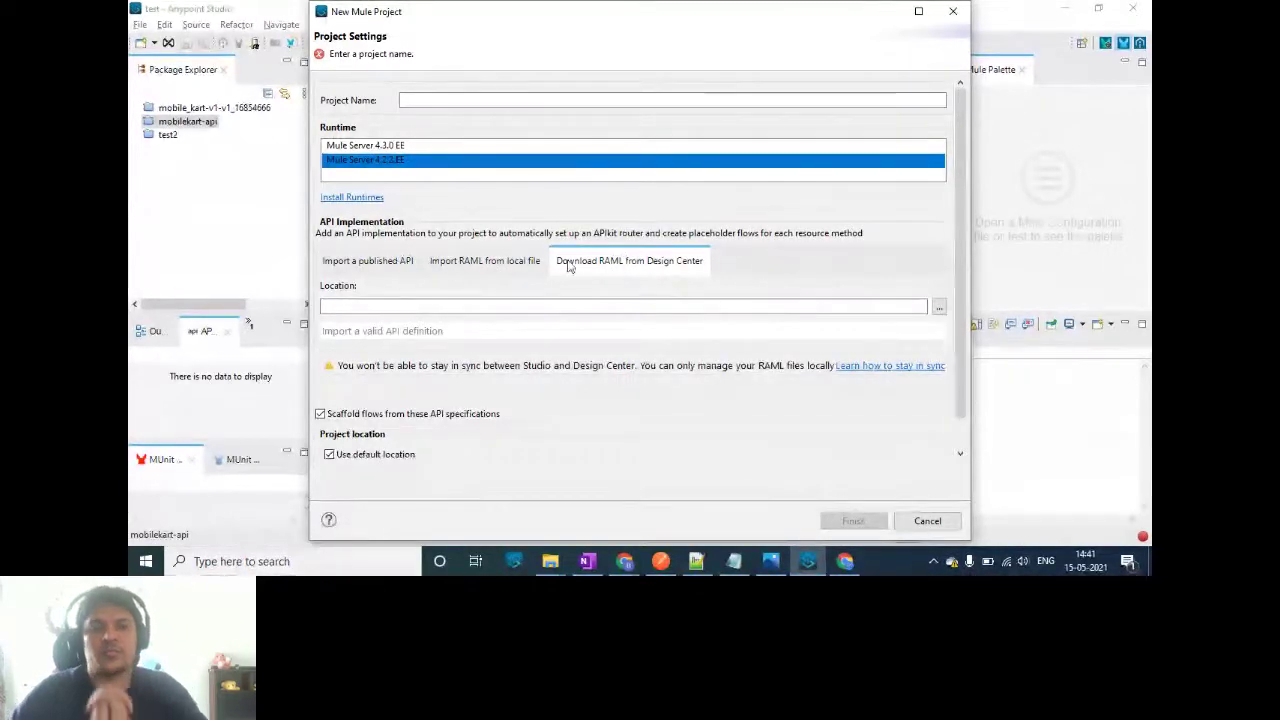
{"action": "left_click", "coordinate": [375, 261]}
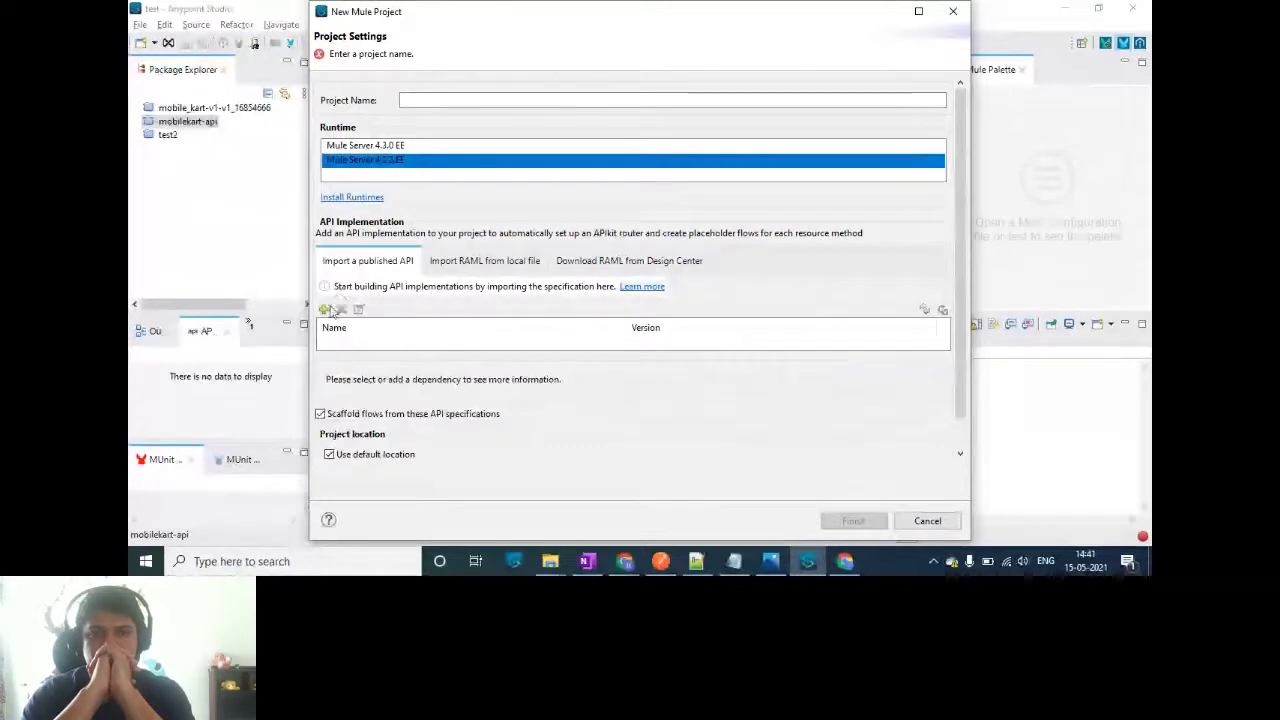
{"action": "left_click", "coordinate": [326, 310]}
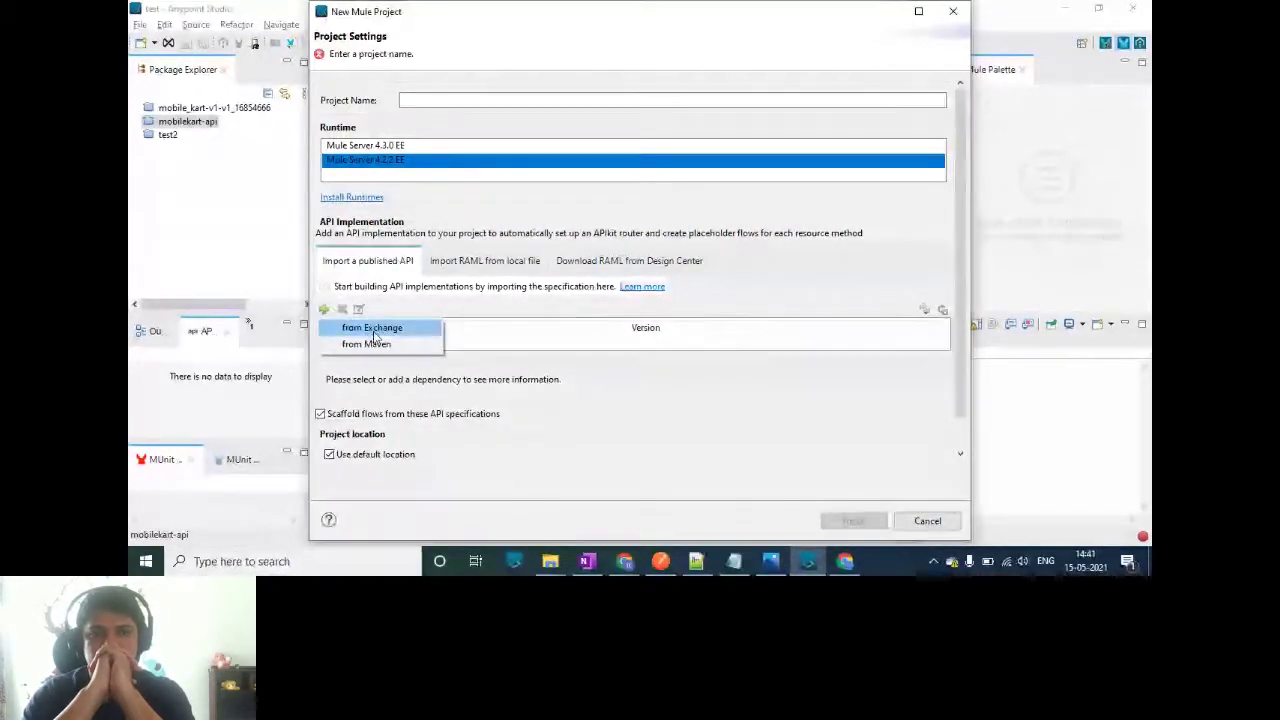
Search Exchange for 'mat' and add mathOperators 1.0.0 as the published API dependency
{"action": "left_click", "coordinate": [373, 331]}
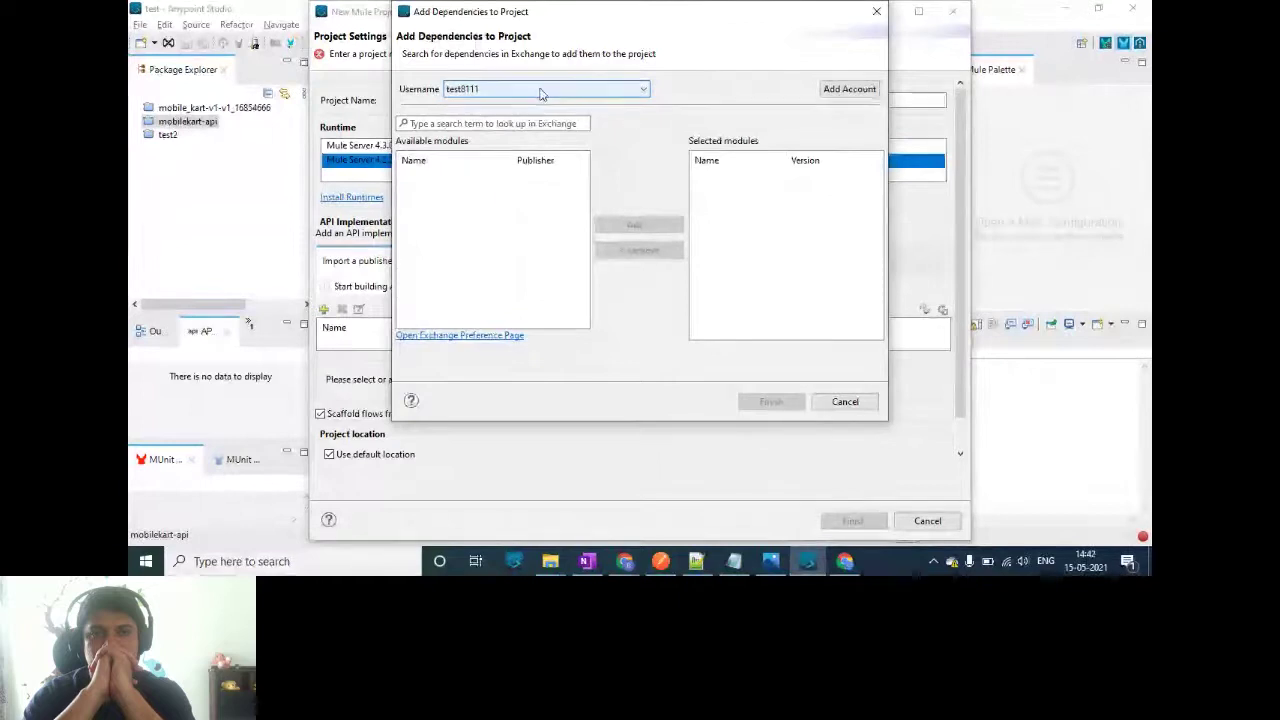
{"action": "left_click", "coordinate": [463, 124]}
{"action": "type", "text": "ma"}
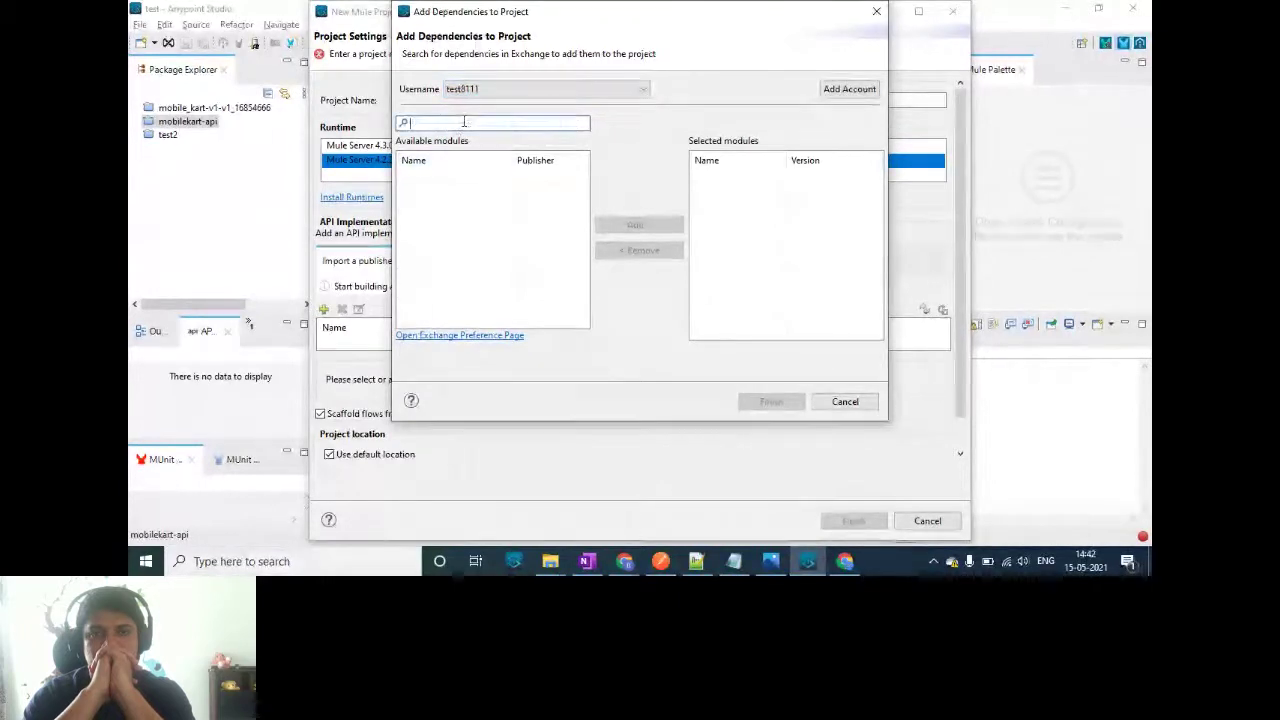
{"action": "type", "text": "t"}
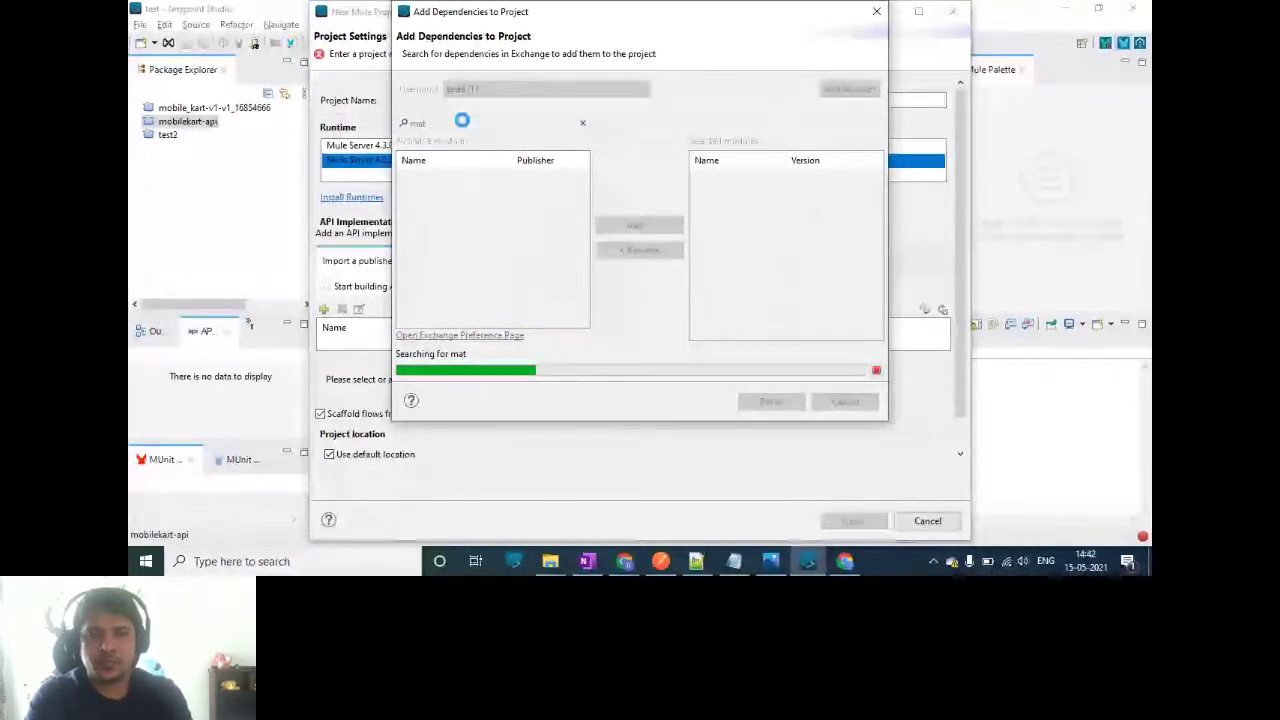
{"action": "left_click", "coordinate": [437, 177]}
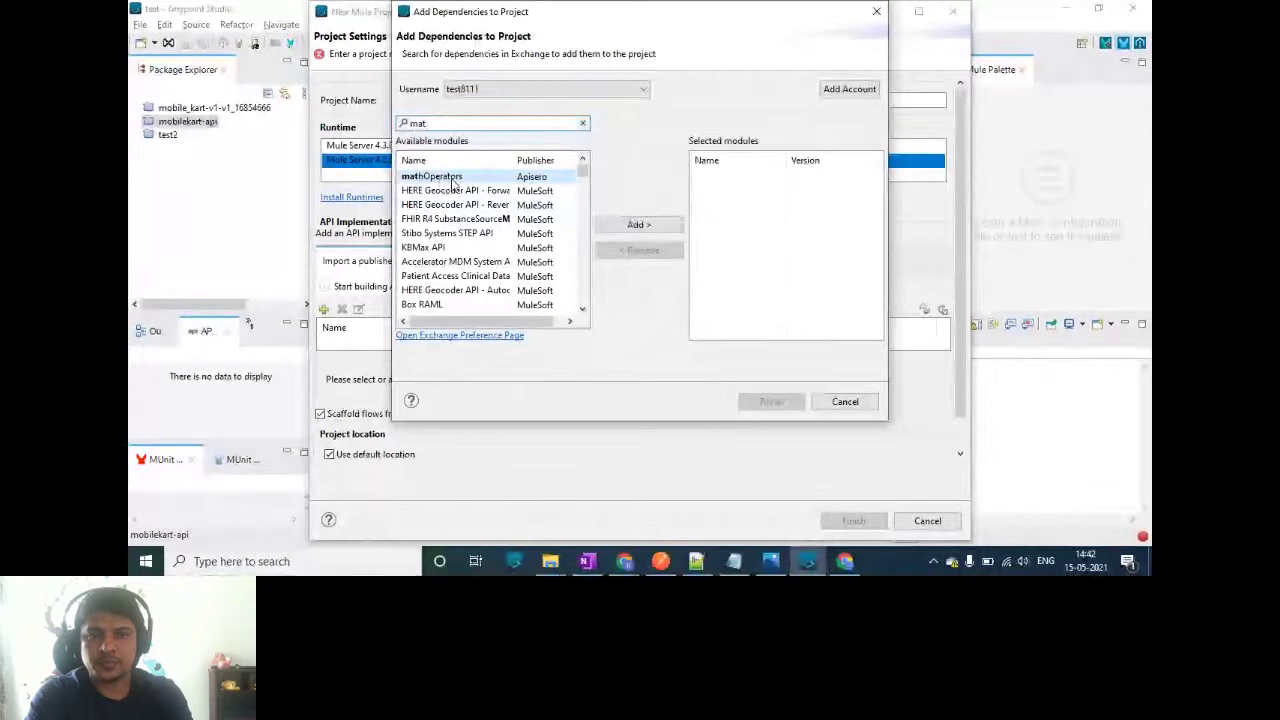
{"action": "left_click", "coordinate": [613, 226]}
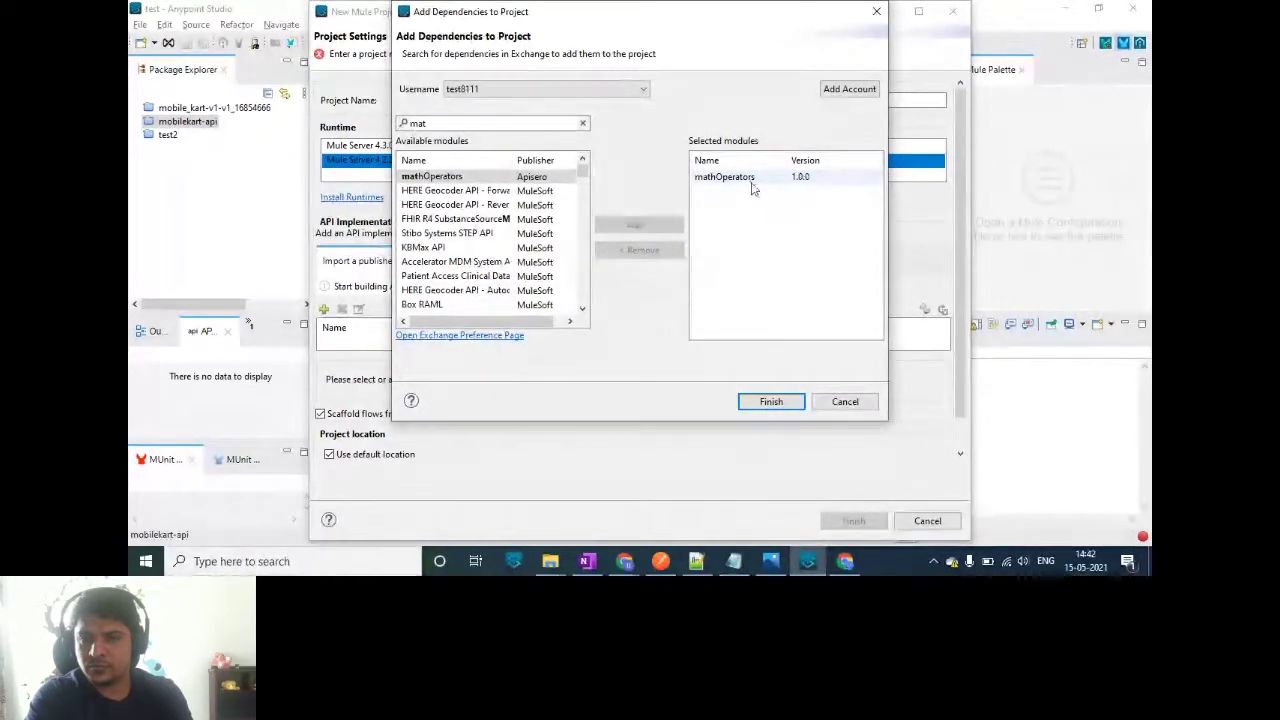
{"action": "left_click", "coordinate": [813, 180]}
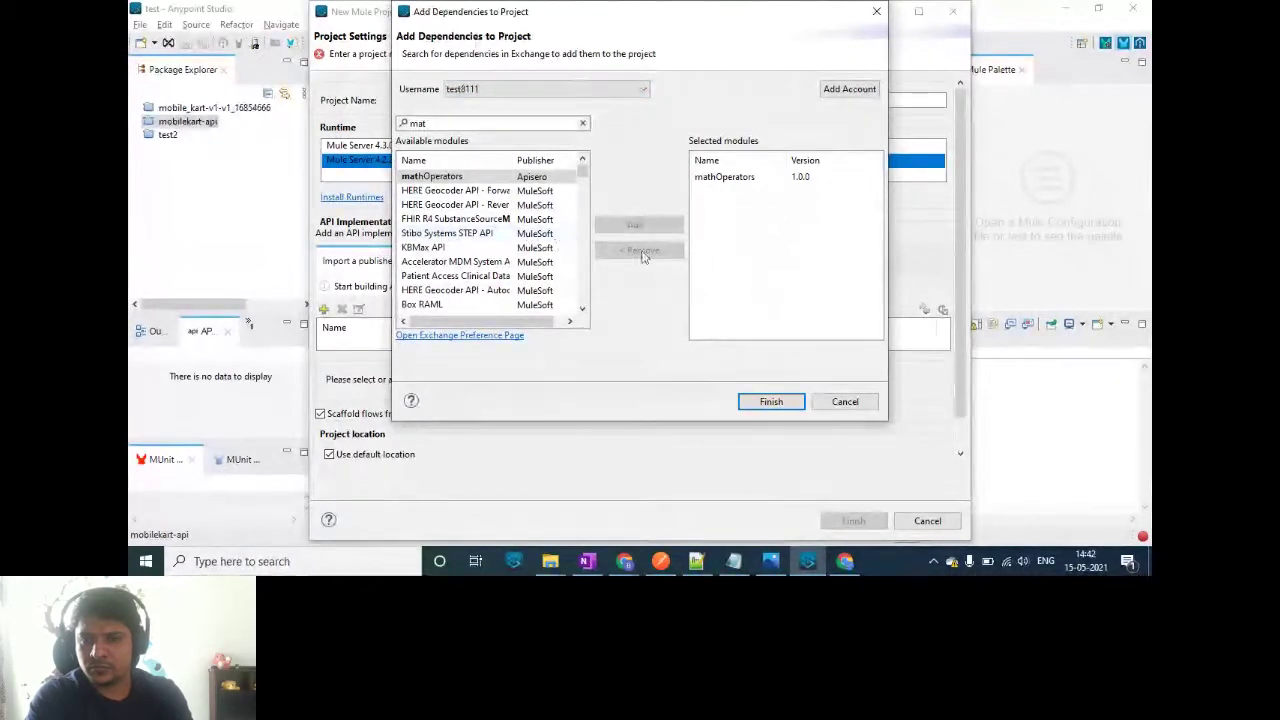
{"action": "left_click", "coordinate": [771, 403]}
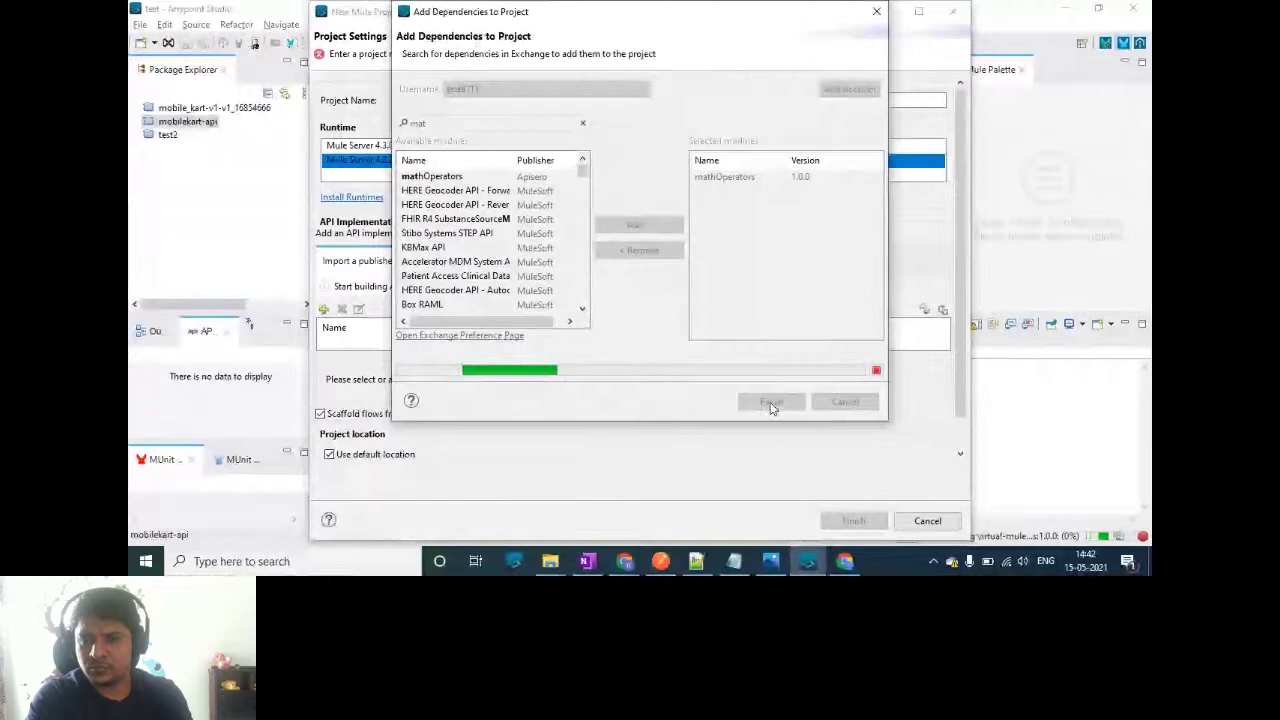
Name the project mathOperator-api and finish creating it
{"action": "left_click", "coordinate": [449, 101]}
{"action": "type", "text": "mathOperat"}
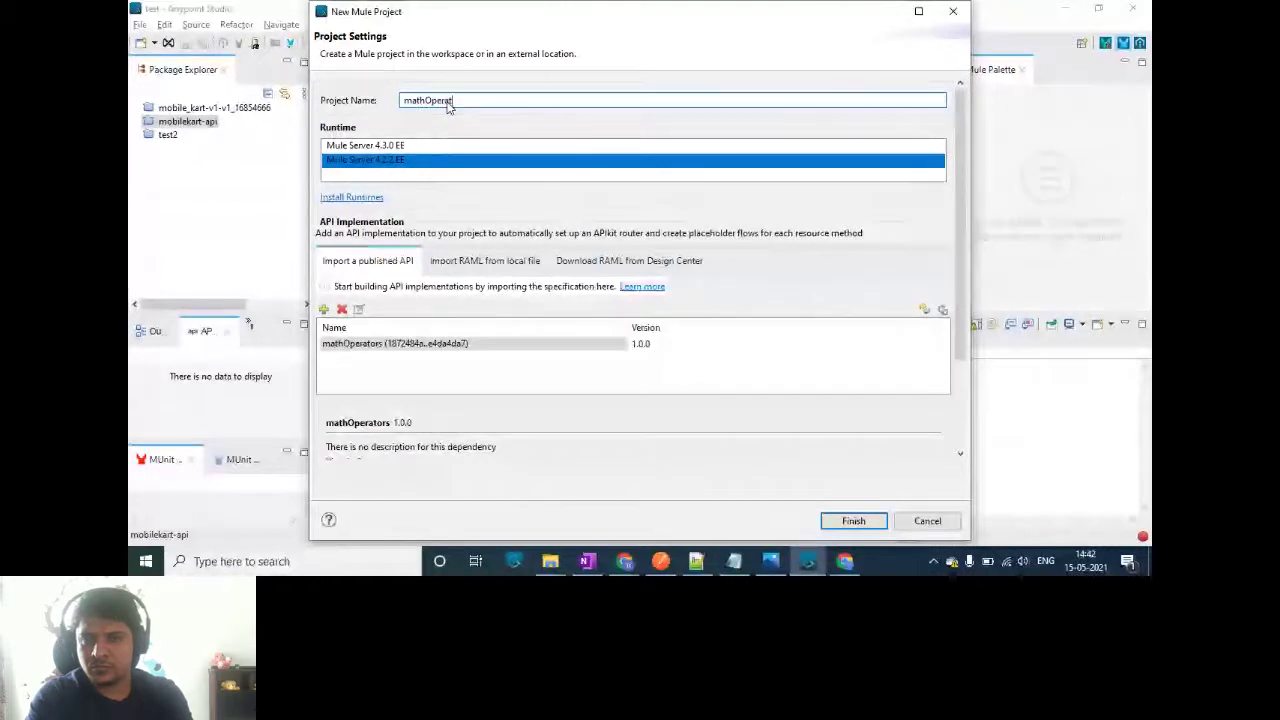
{"action": "type", "text": "or-api"}
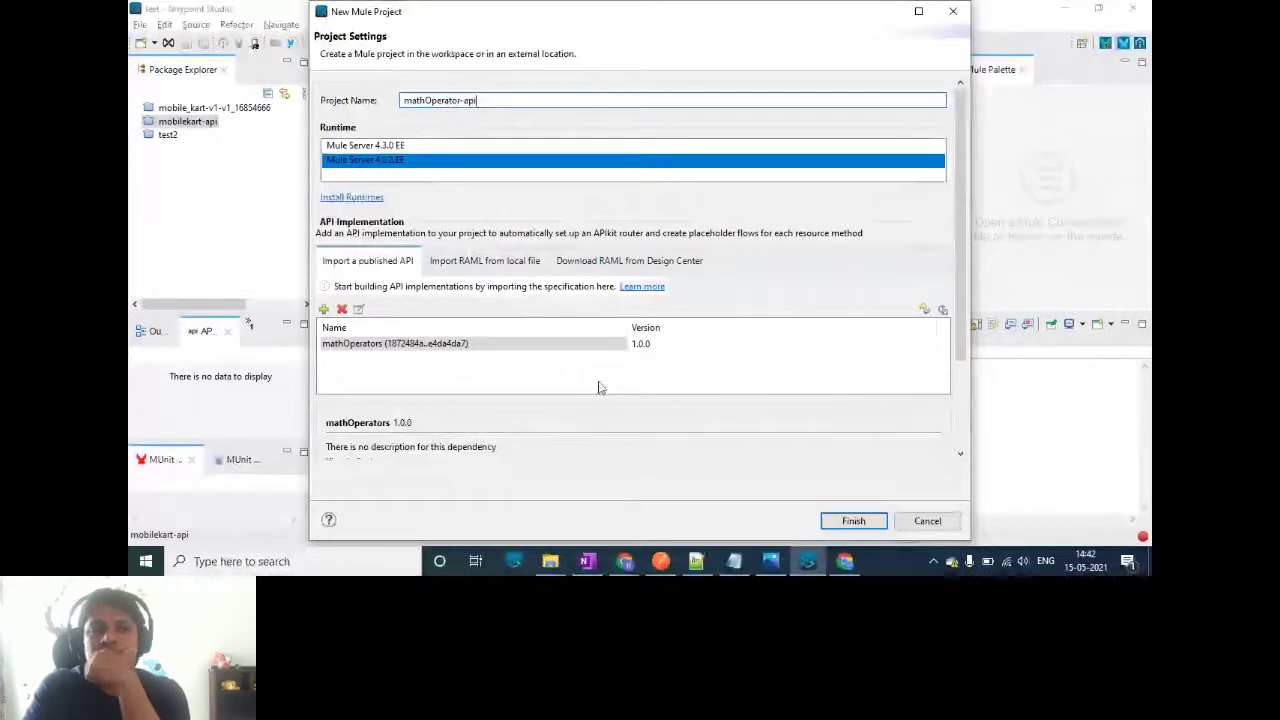
{"action": "mouse_move", "coordinate": [962, 345]}
{"action": "left_mouse_down"}
{"action": "mouse_move", "coordinate": [966, 450]}
{"action": "mouse_move", "coordinate": [963, 336]}
{"action": "left_mouse_up"}
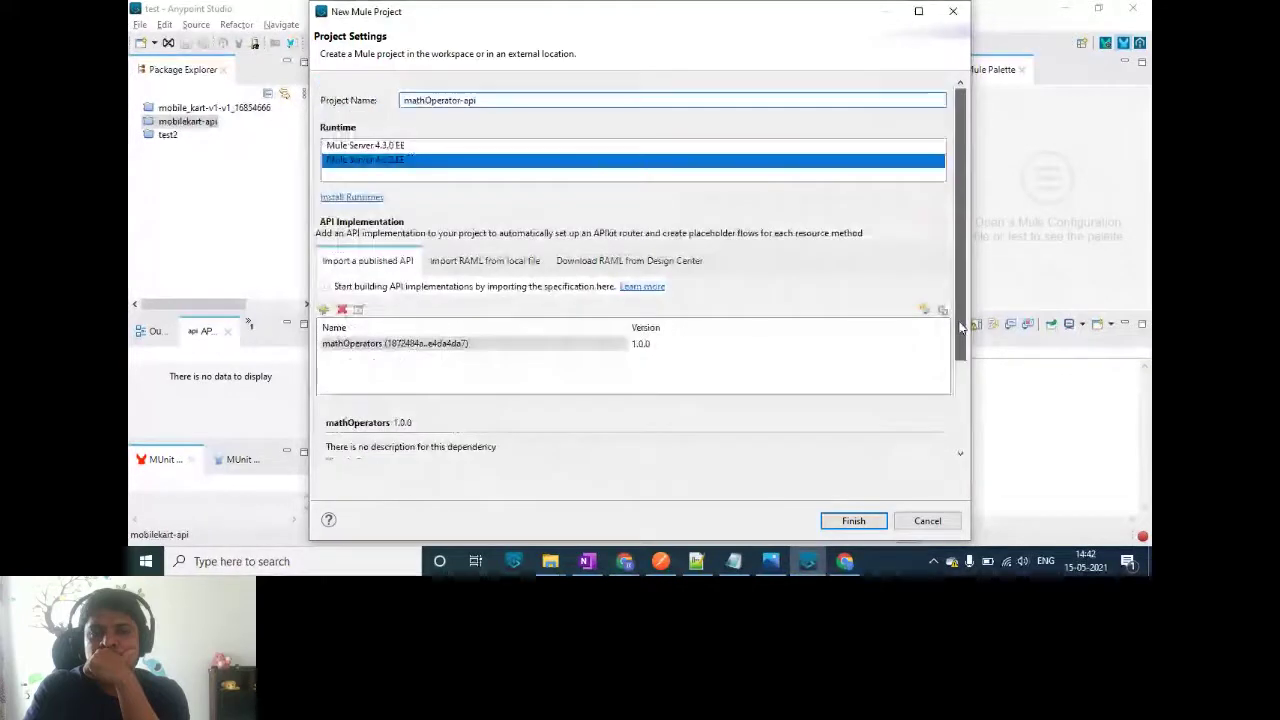
{"action": "left_click", "coordinate": [853, 521]}
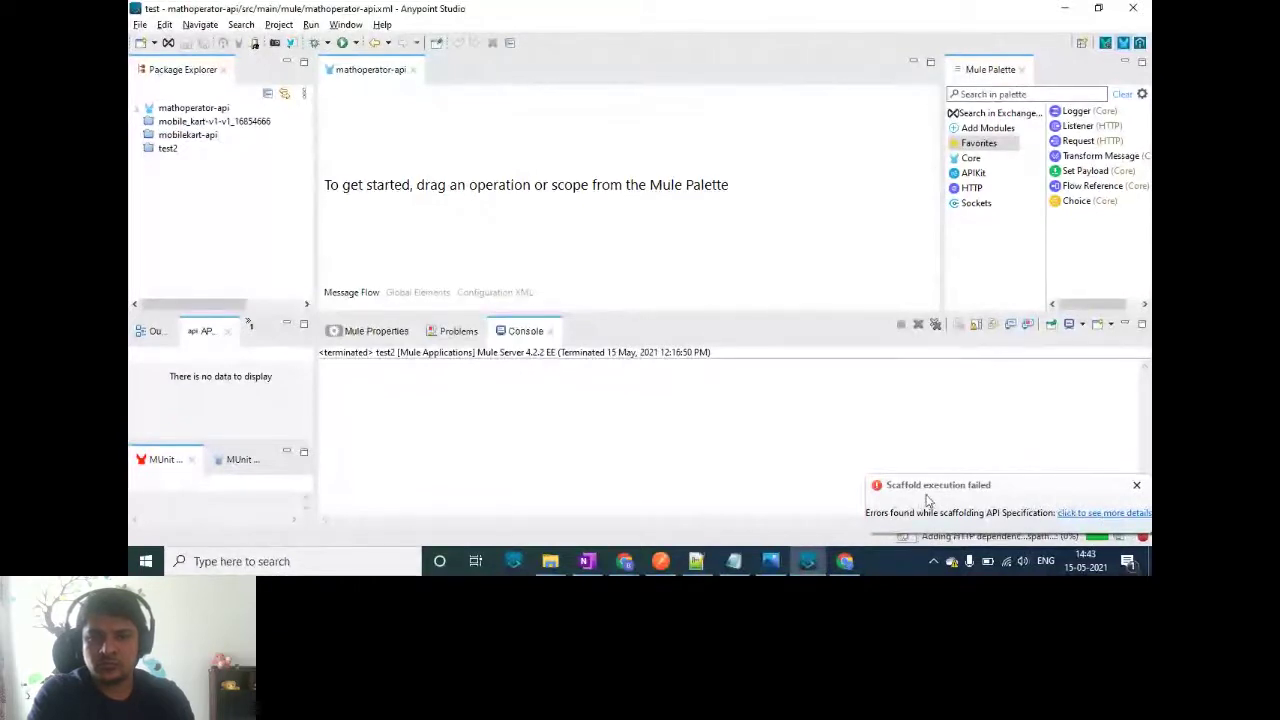
Review the scaffolding errors, inspect the mathOperators RAML archive, and collapse mathoperator-api
{"action": "left_click", "coordinate": [1094, 516]}
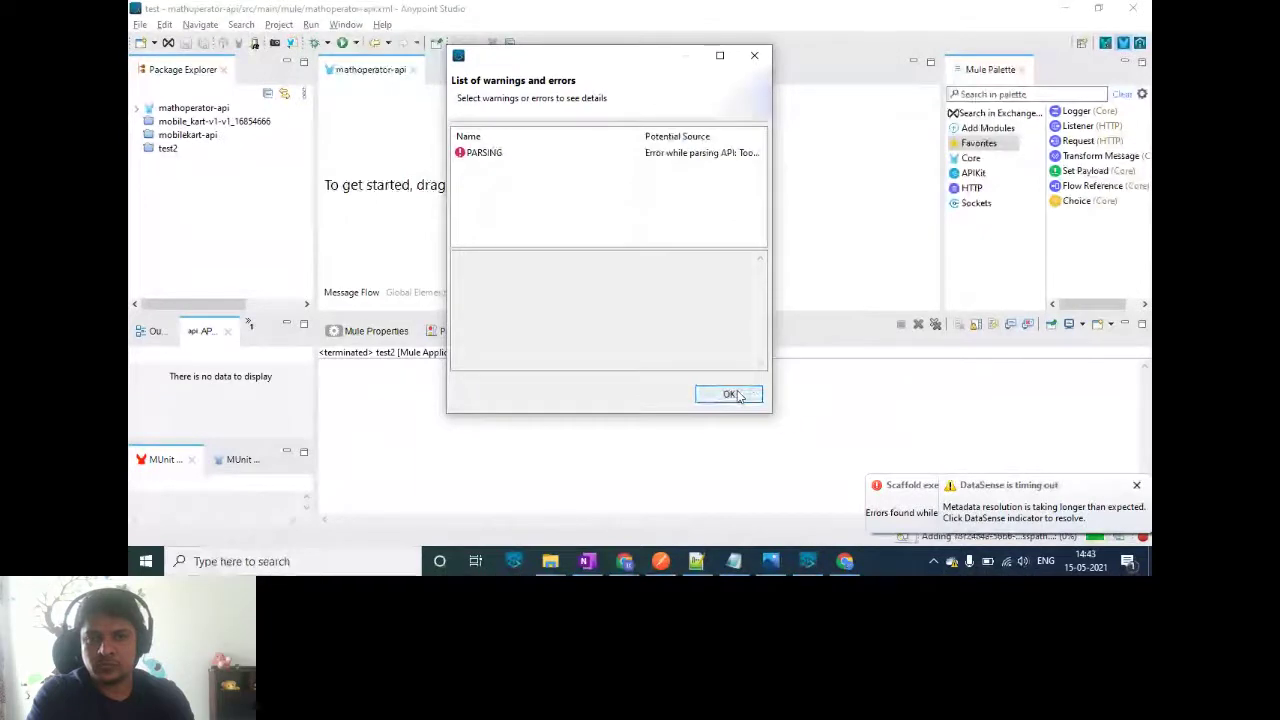
{"action": "left_click", "coordinate": [731, 394]}
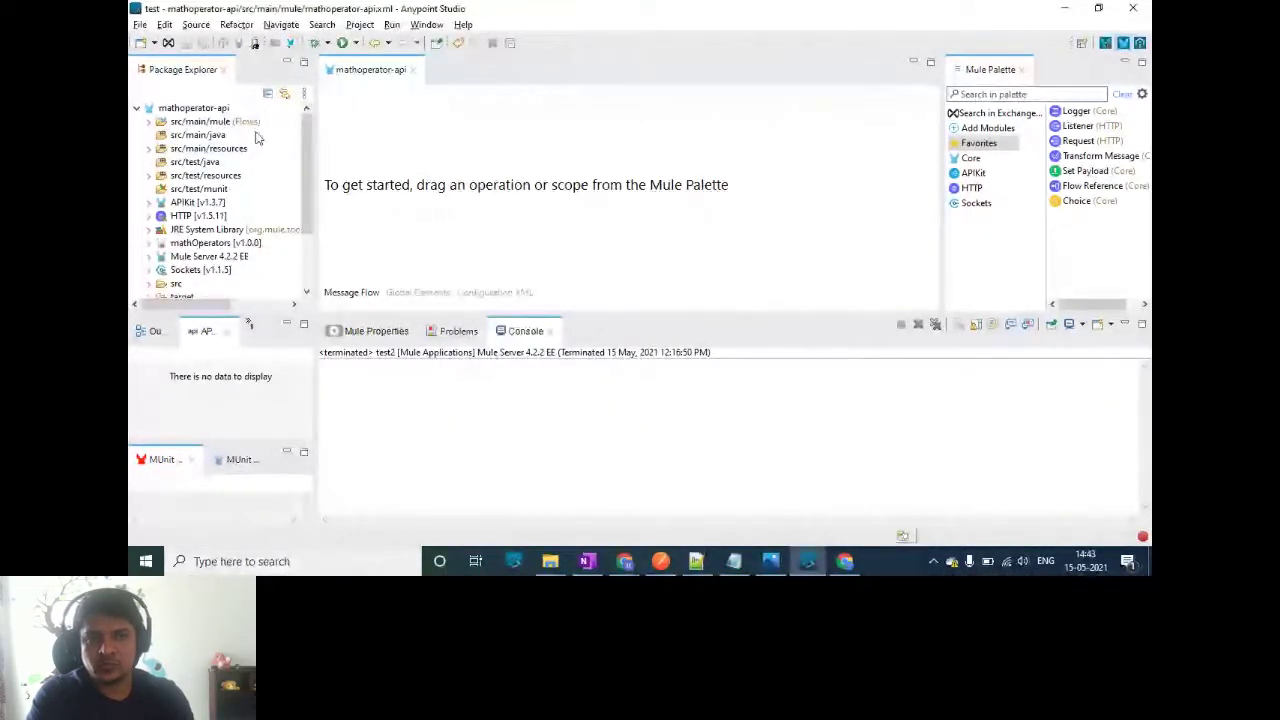
{"action": "scroll", "coordinate": [240, 136], "scroll_direction": "down", "scroll_amount": 2}
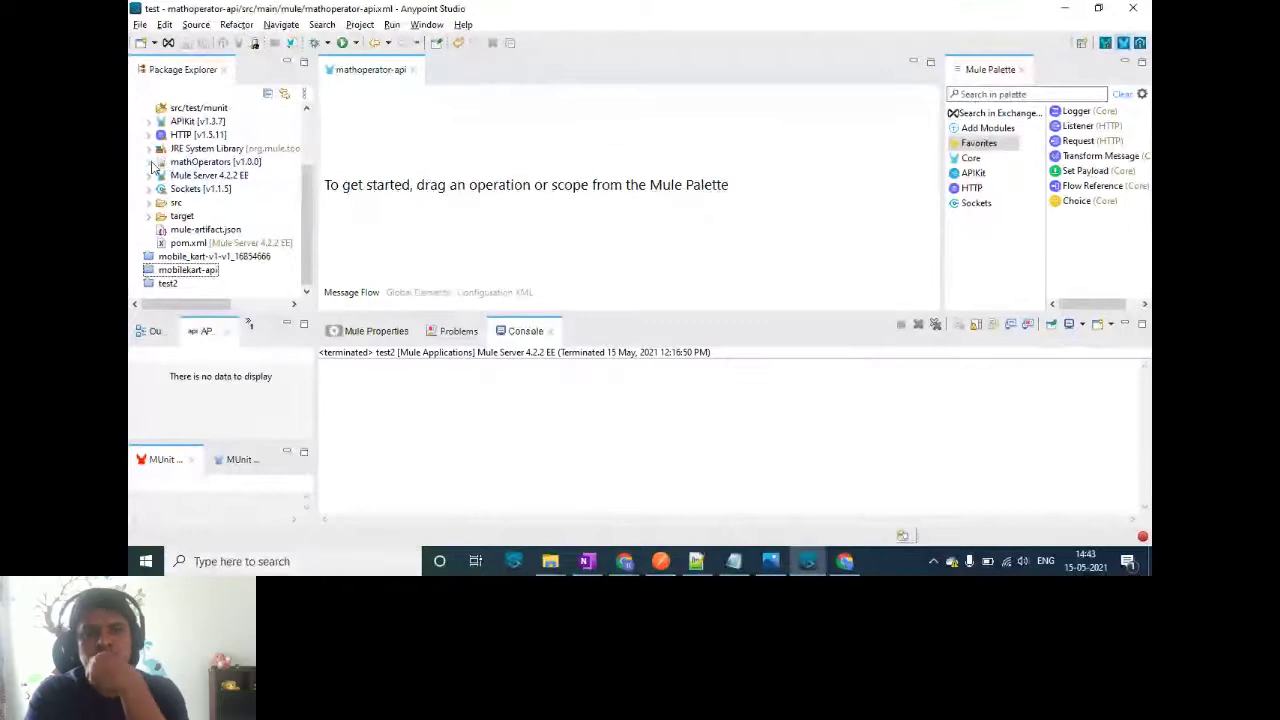
{"action": "left_click", "coordinate": [150, 163]}
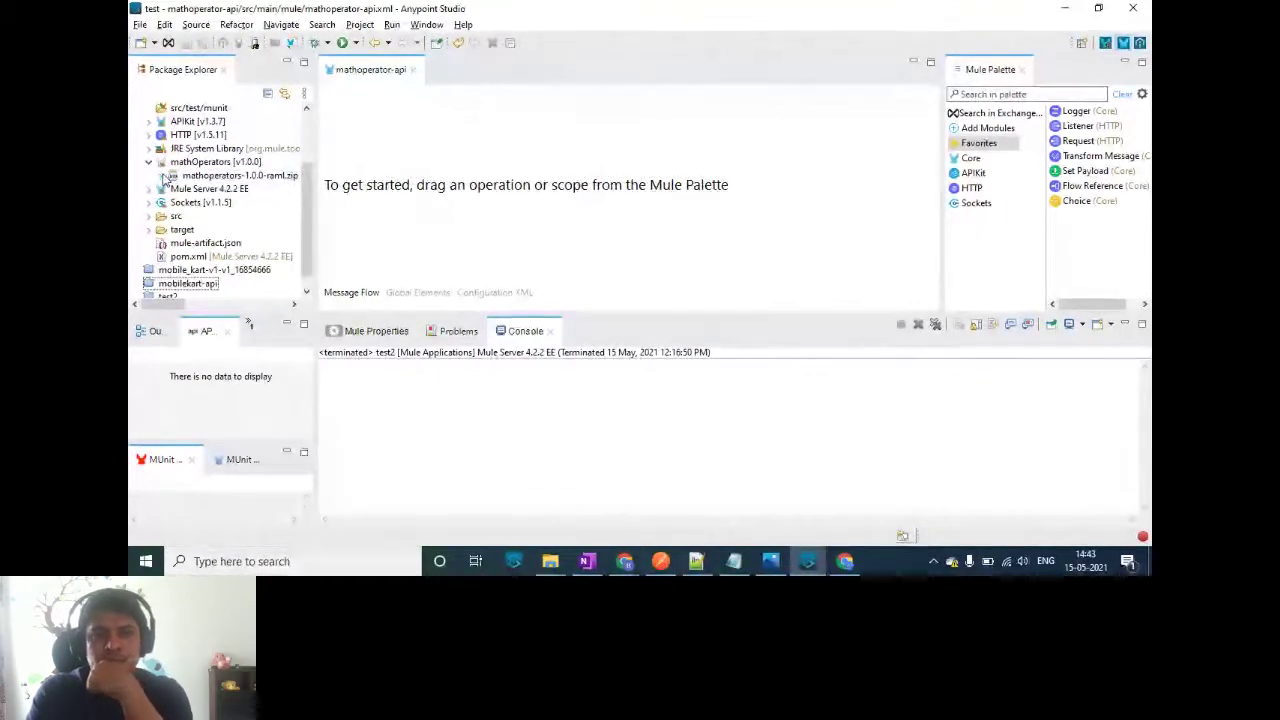
{"action": "left_click", "coordinate": [162, 176]}
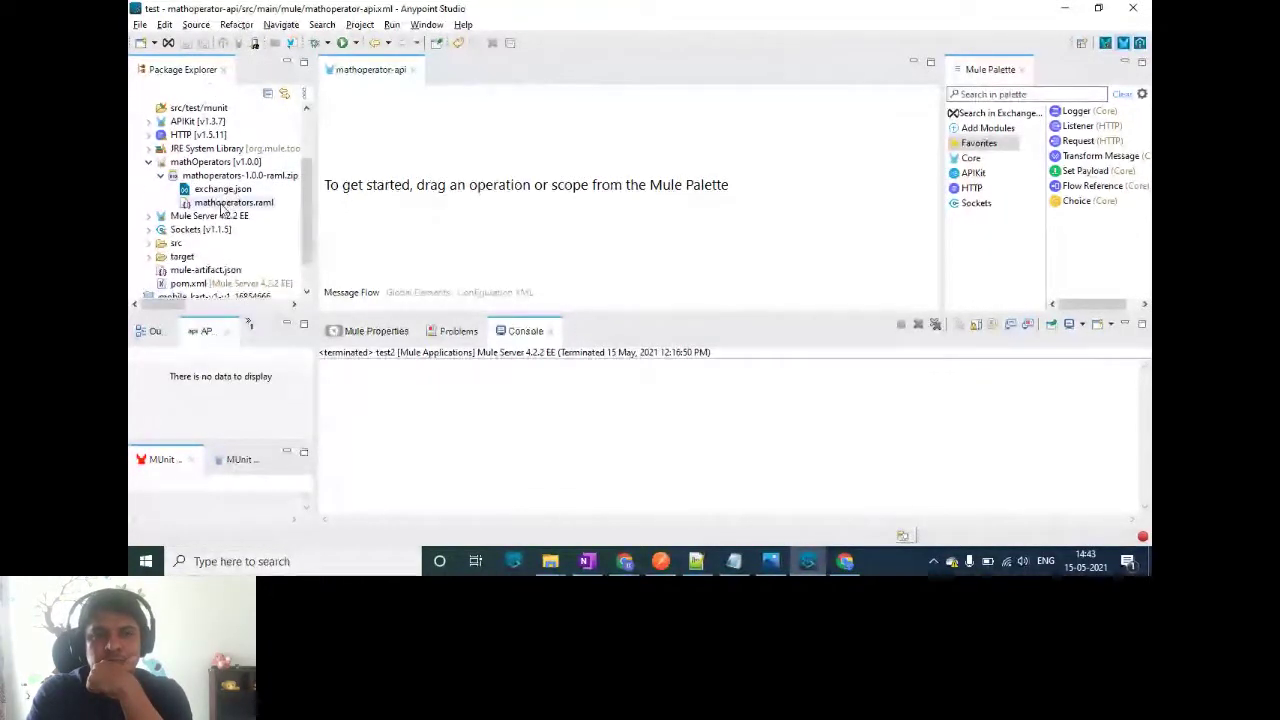
{"action": "scroll", "coordinate": [222, 210], "scroll_direction": "up", "scroll_amount": 3}
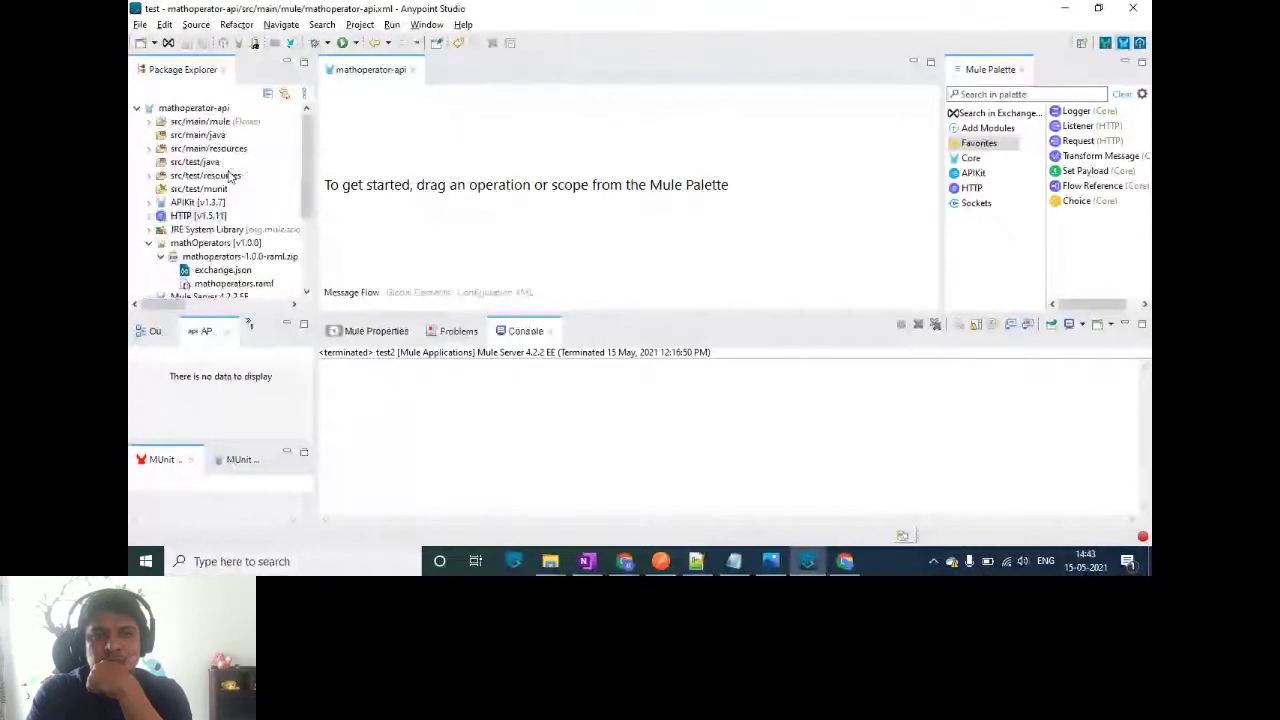
{"action": "left_click", "coordinate": [146, 108]}
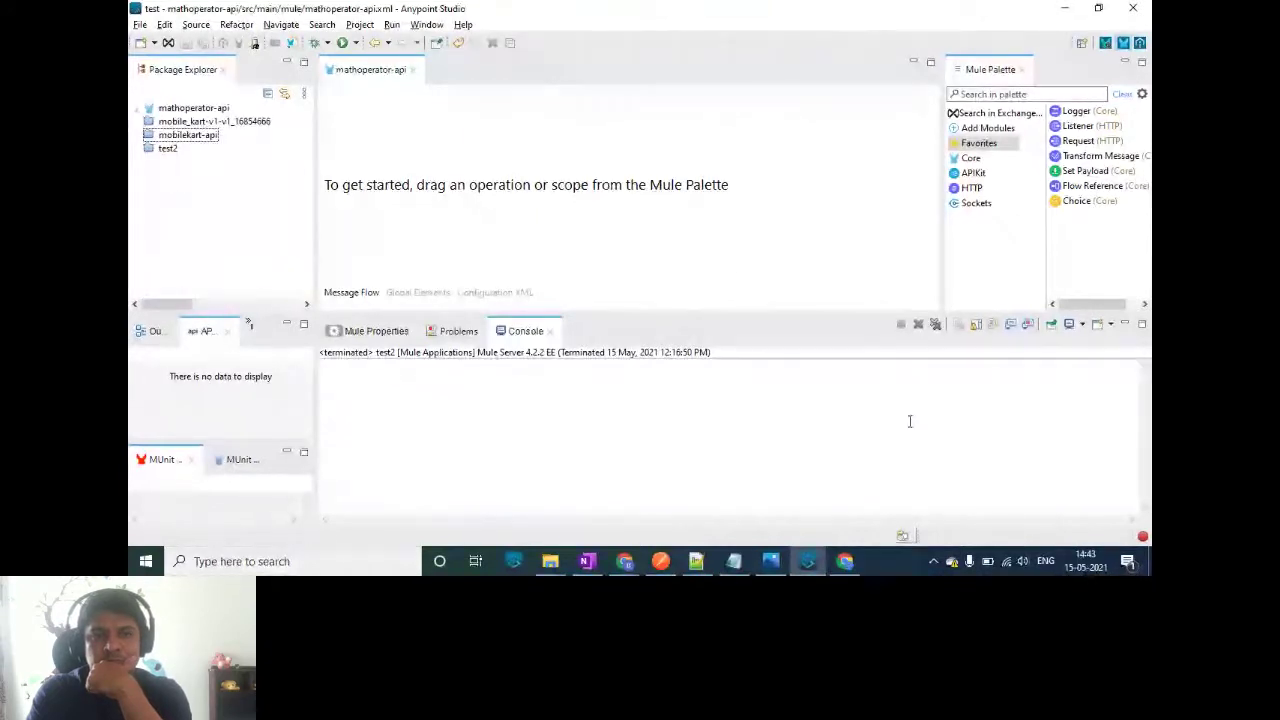
Start a new Mule project whose RAML is the mathOperators API downloaded from Design Center
{"action": "right_click", "coordinate": [201, 215]}
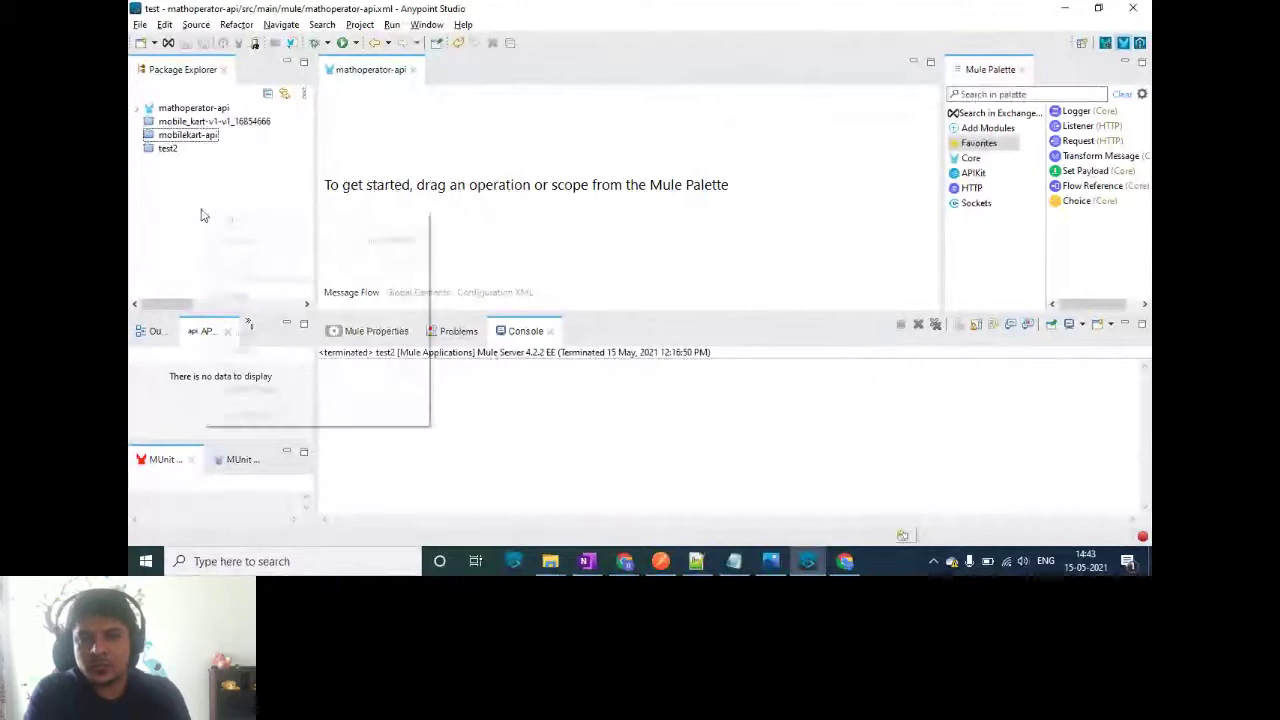
{"action": "mouse_move", "coordinate": [247, 222]}
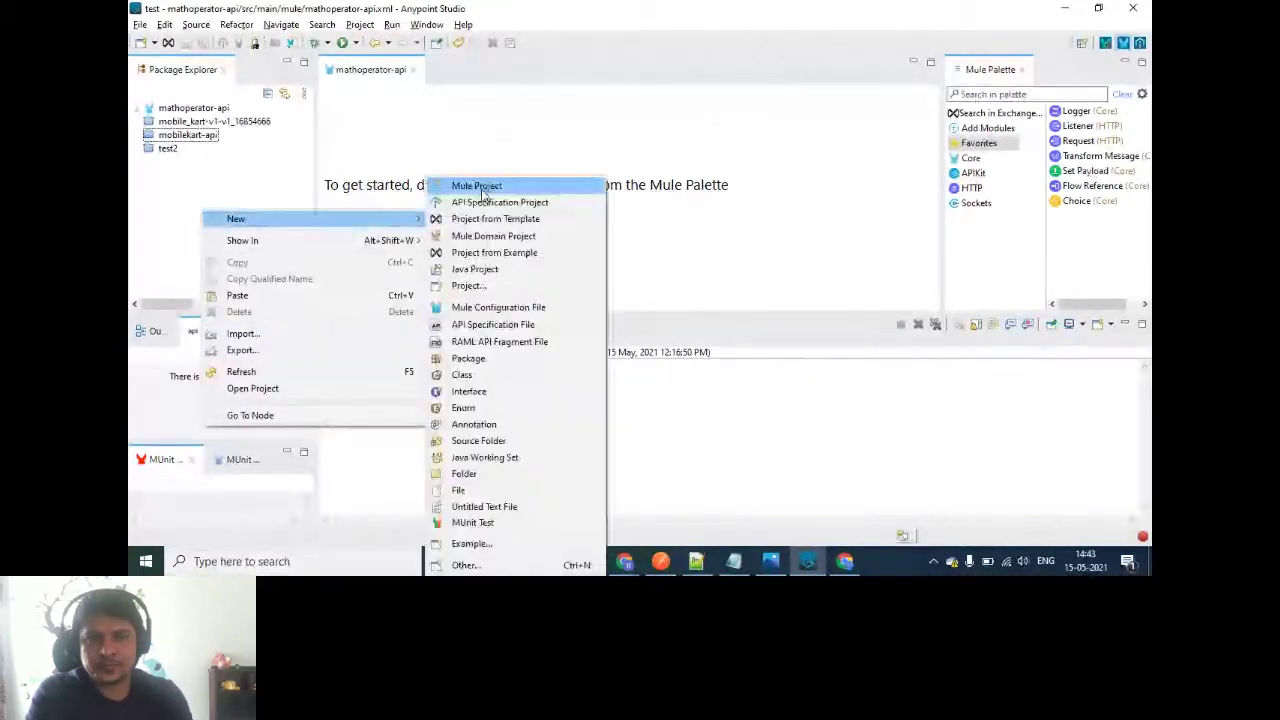
{"action": "left_click", "coordinate": [483, 189]}
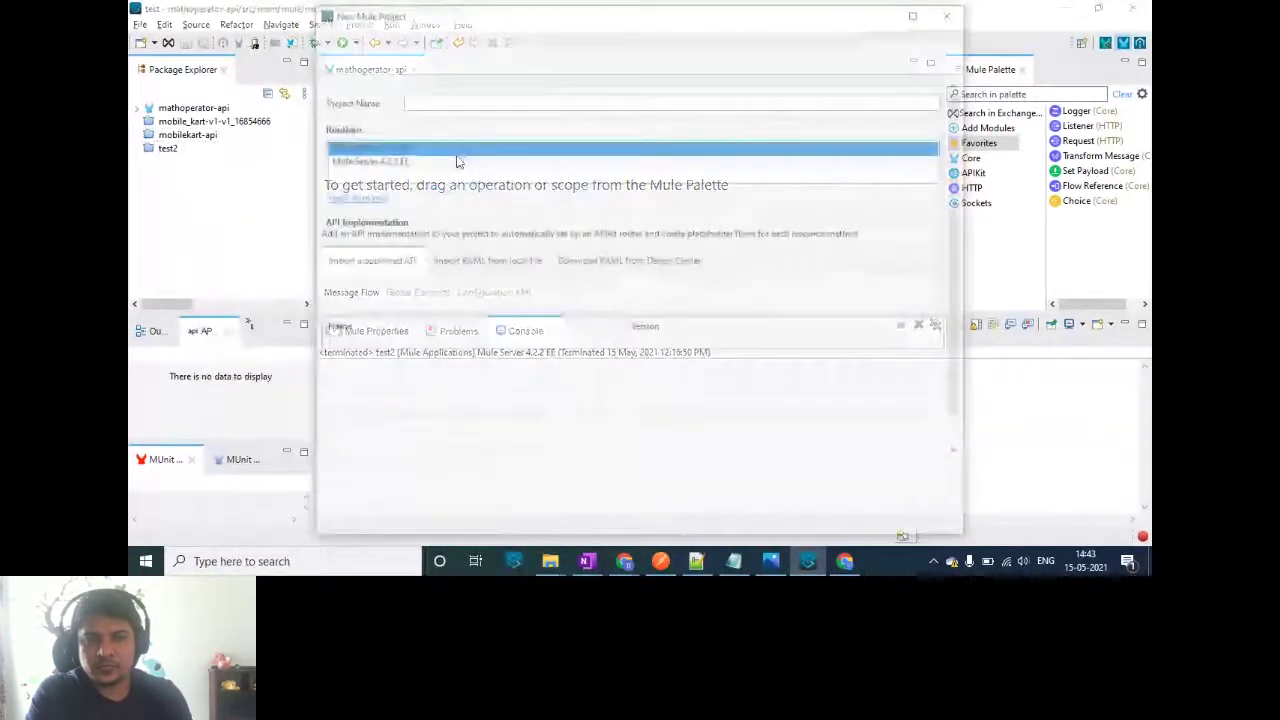
{"action": "left_click", "coordinate": [629, 260]}
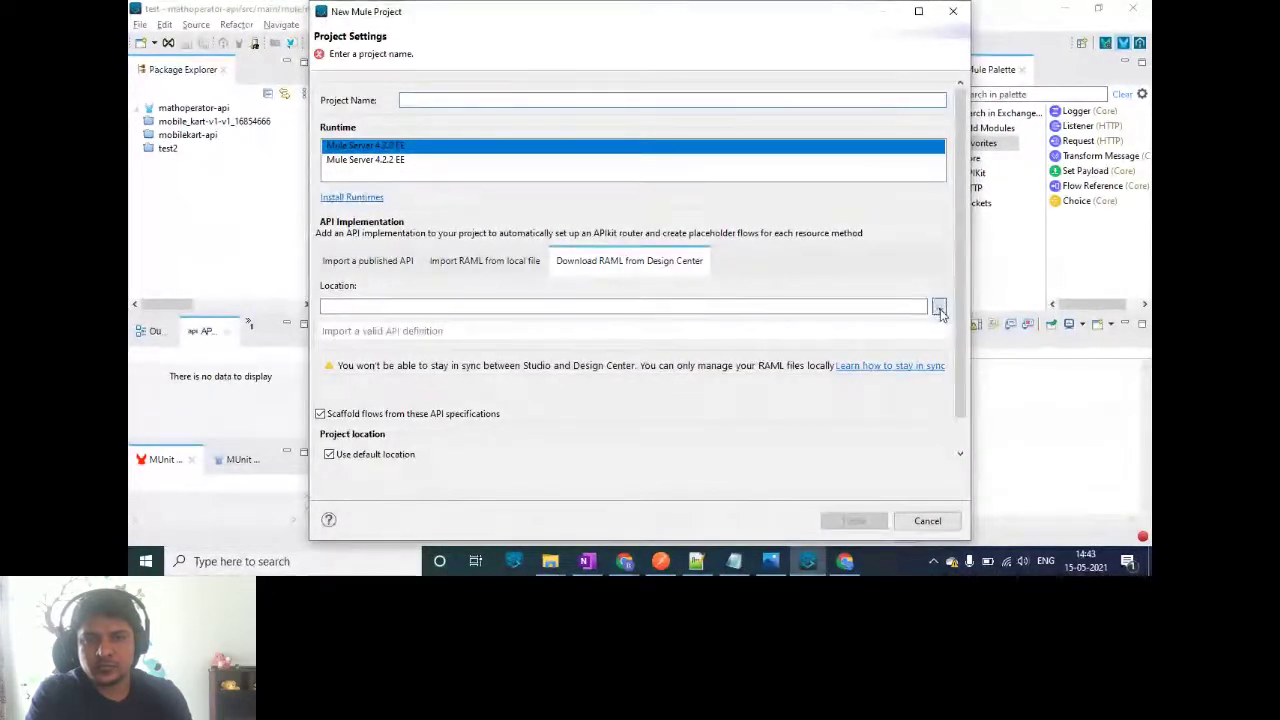
{"action": "left_click", "coordinate": [940, 308]}
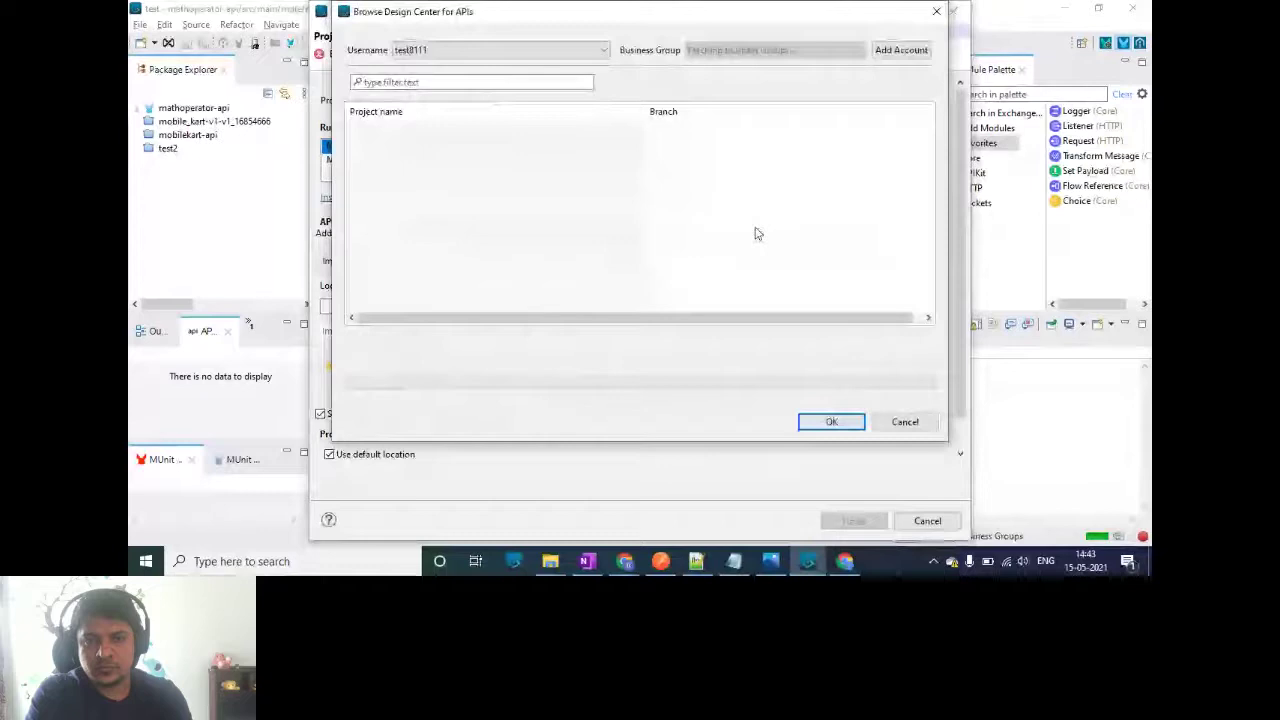
{"action": "left_click", "coordinate": [457, 81]}
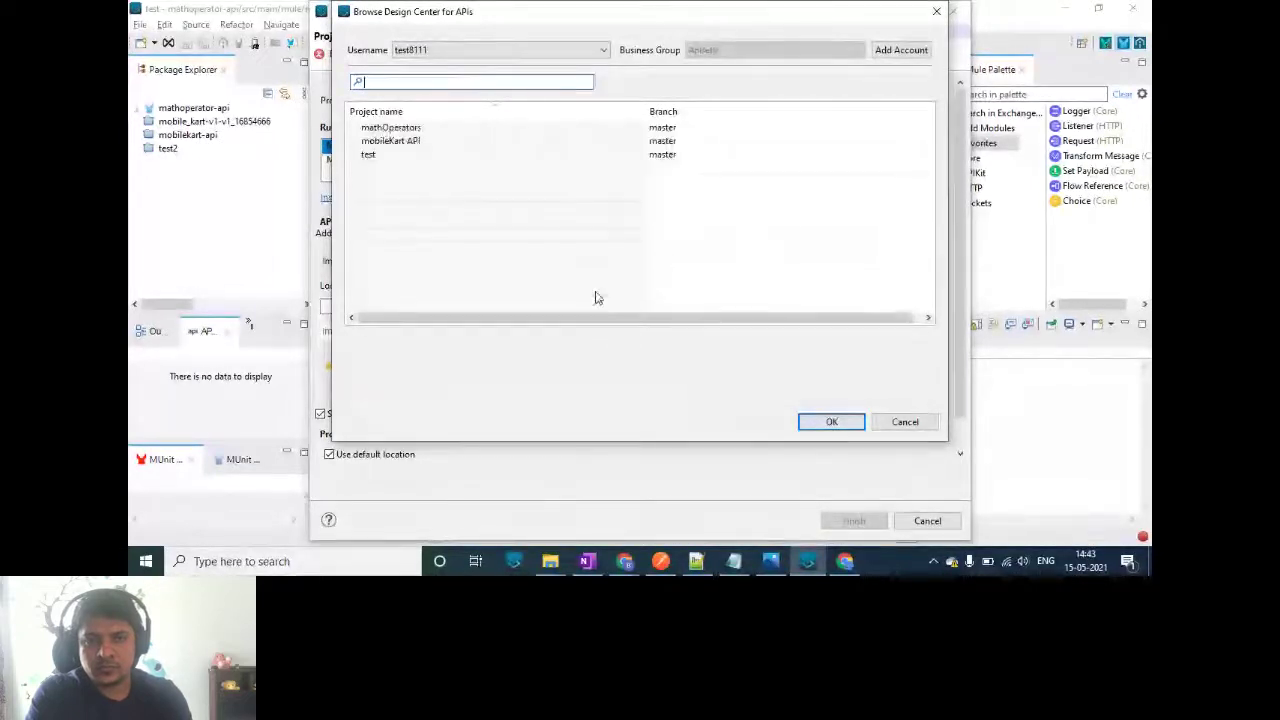
{"action": "left_click", "coordinate": [400, 128]}
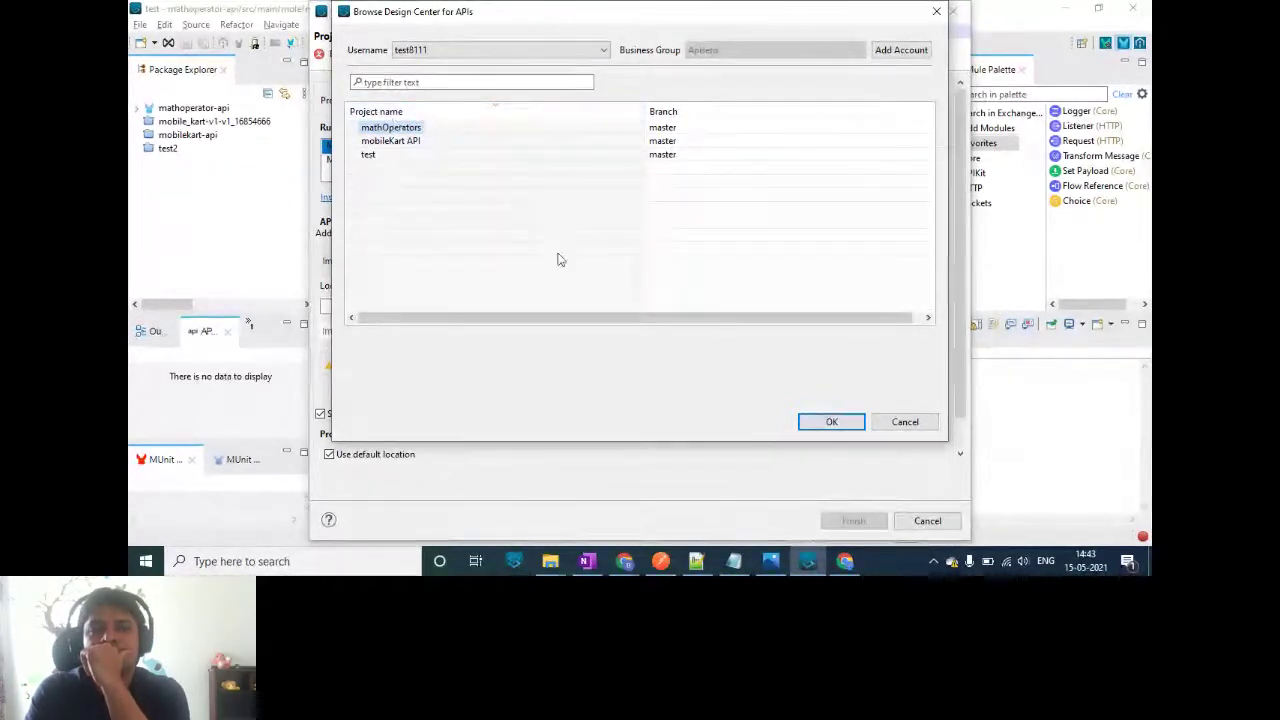
{"action": "left_click", "coordinate": [831, 423]}
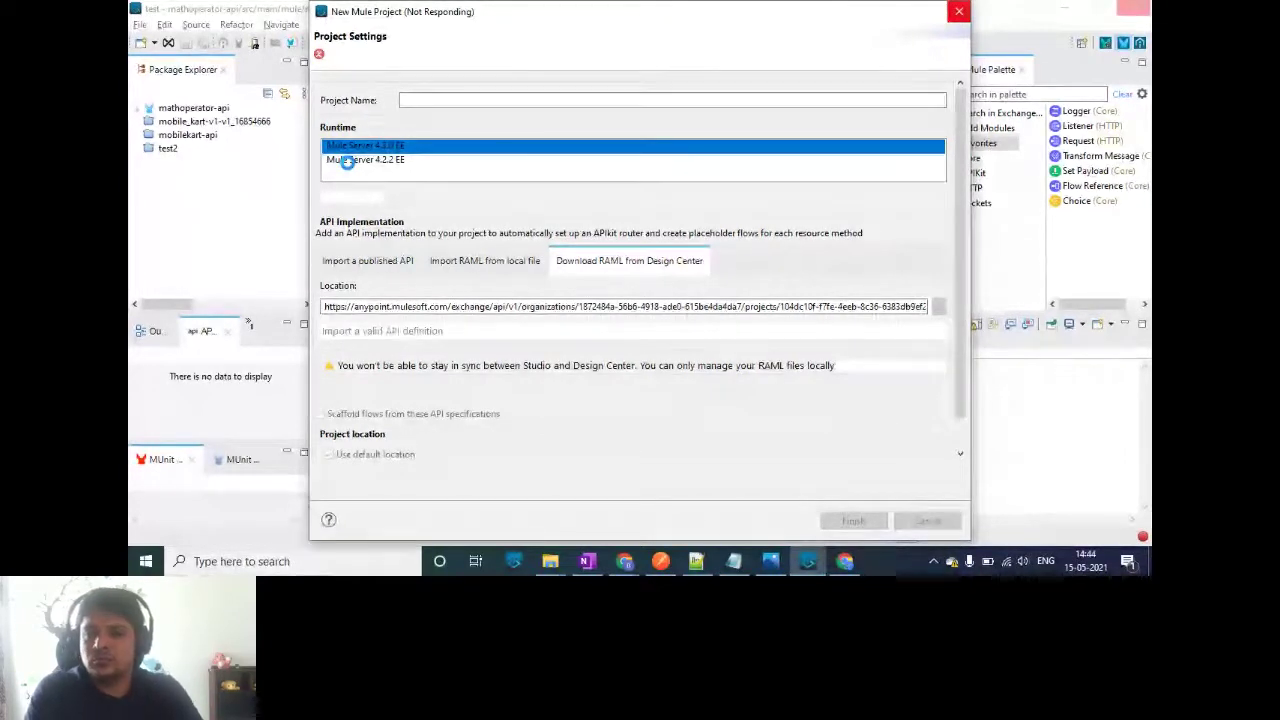
Name the new project mathOperator_api and create it
{"action": "left_click", "coordinate": [449, 100]}
{"action": "type", "text": "math"}
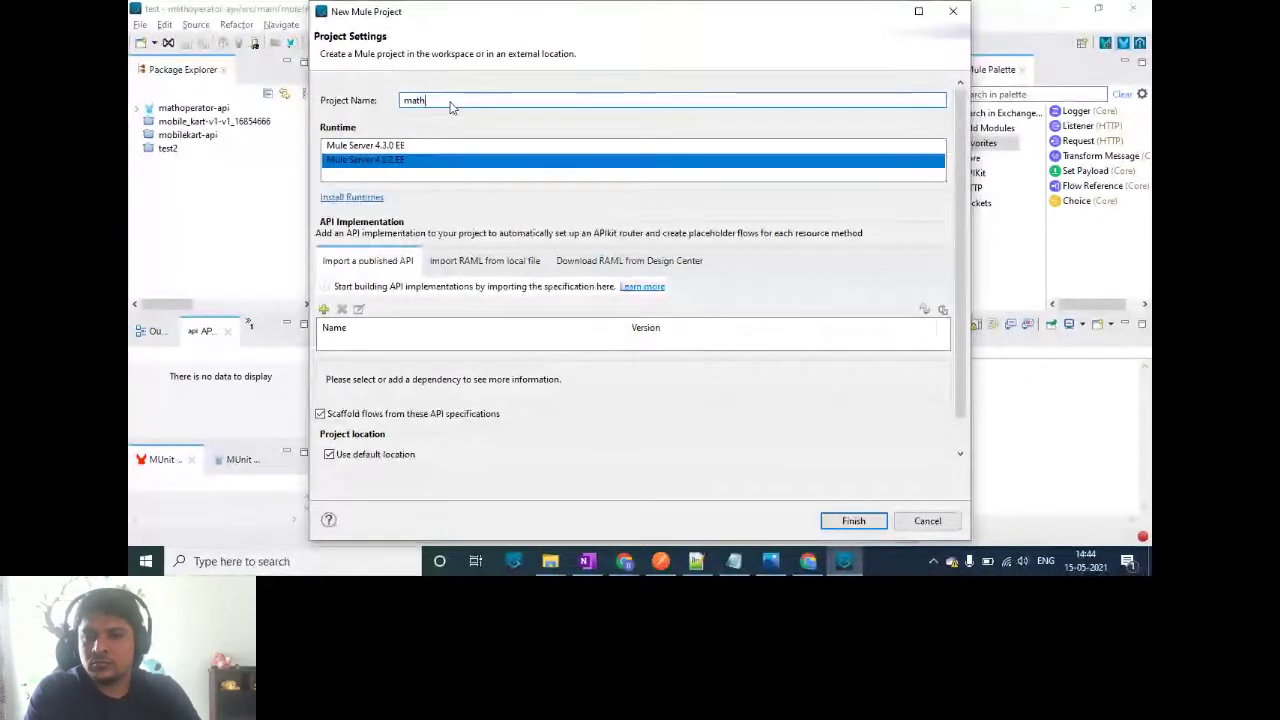
{"action": "type", "text": "oOpe"}
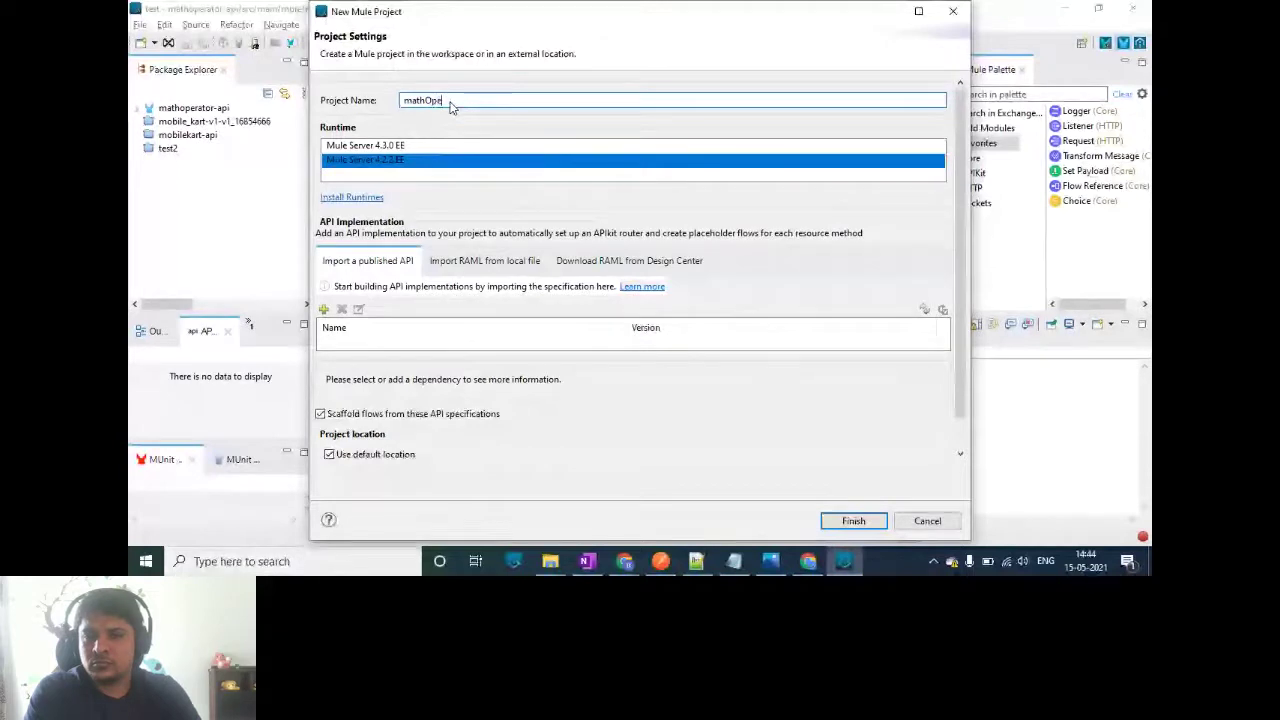
{"action": "type", "text": "rator"}
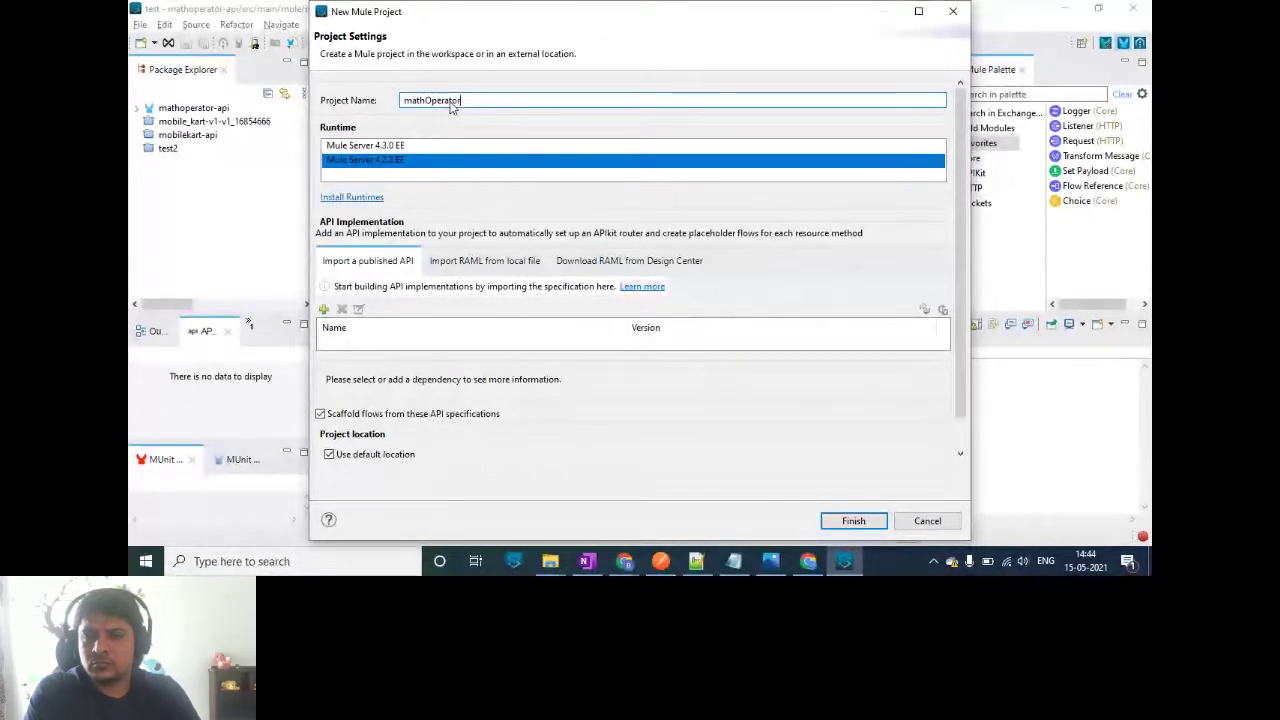
{"action": "type", "text": "_api"}
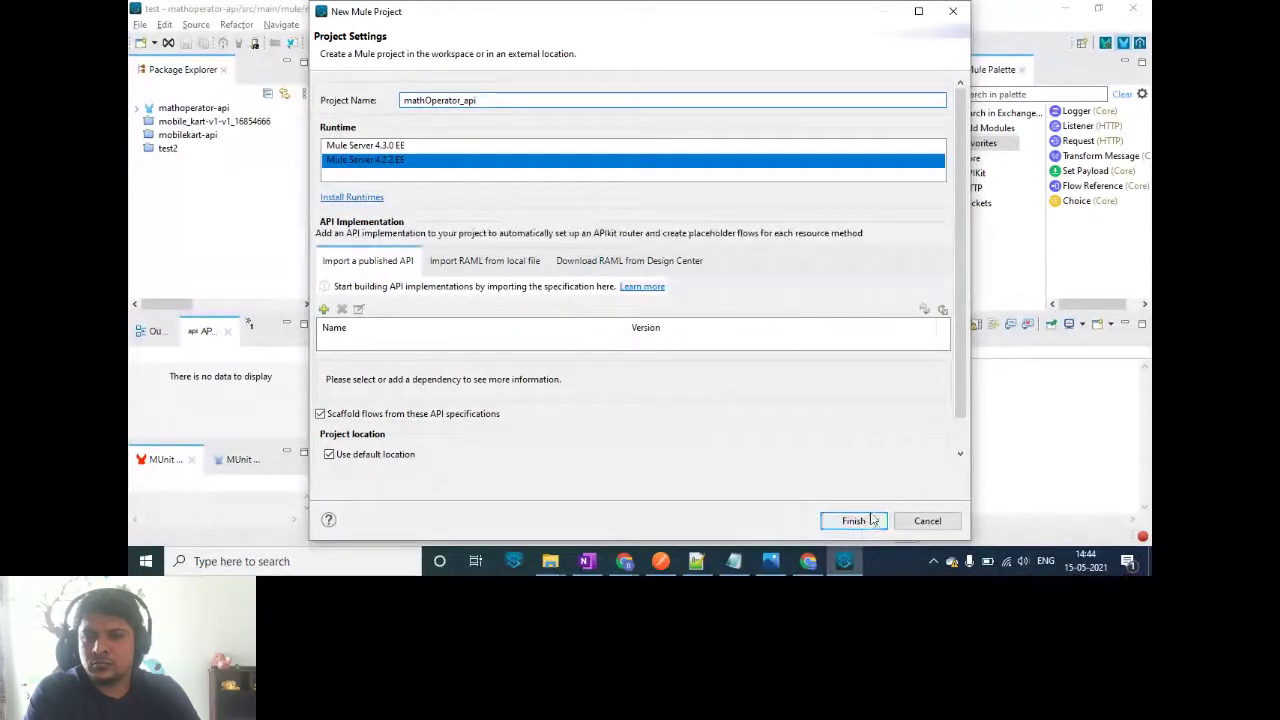
{"action": "scroll", "coordinate": [957, 399], "scroll_direction": "down", "scroll_amount": 2}
{"action": "scroll", "coordinate": [883, 366], "scroll_direction": "up", "scroll_amount": 2}
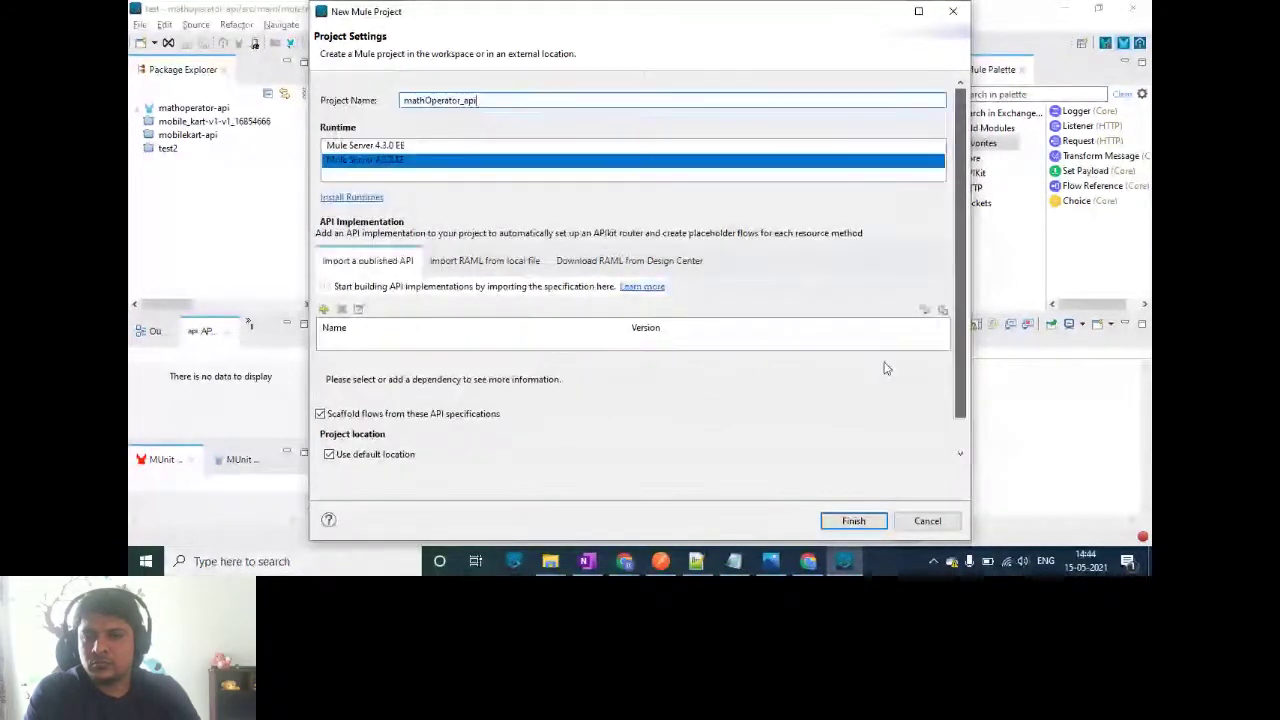
{"action": "left_click", "coordinate": [856, 521]}
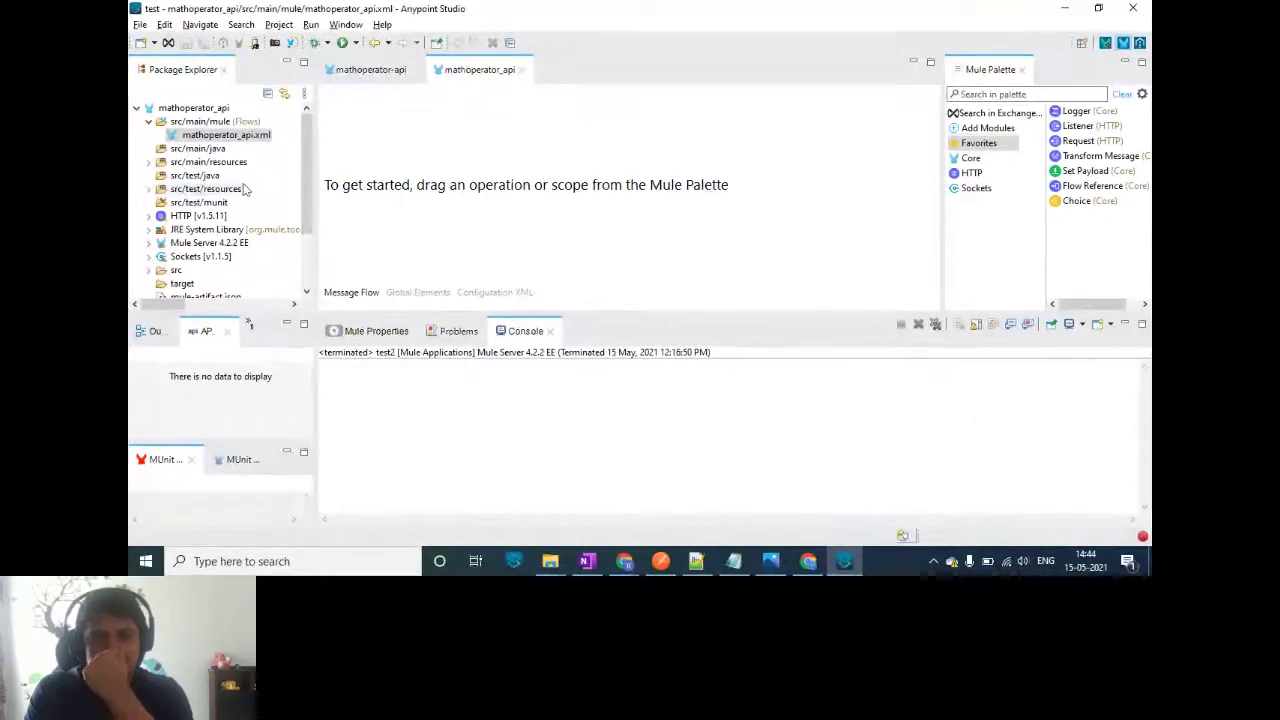
Collapse src/main/mule and expand mathoperator_api down to src/main/resources
{"action": "left_click", "coordinate": [148, 121]}
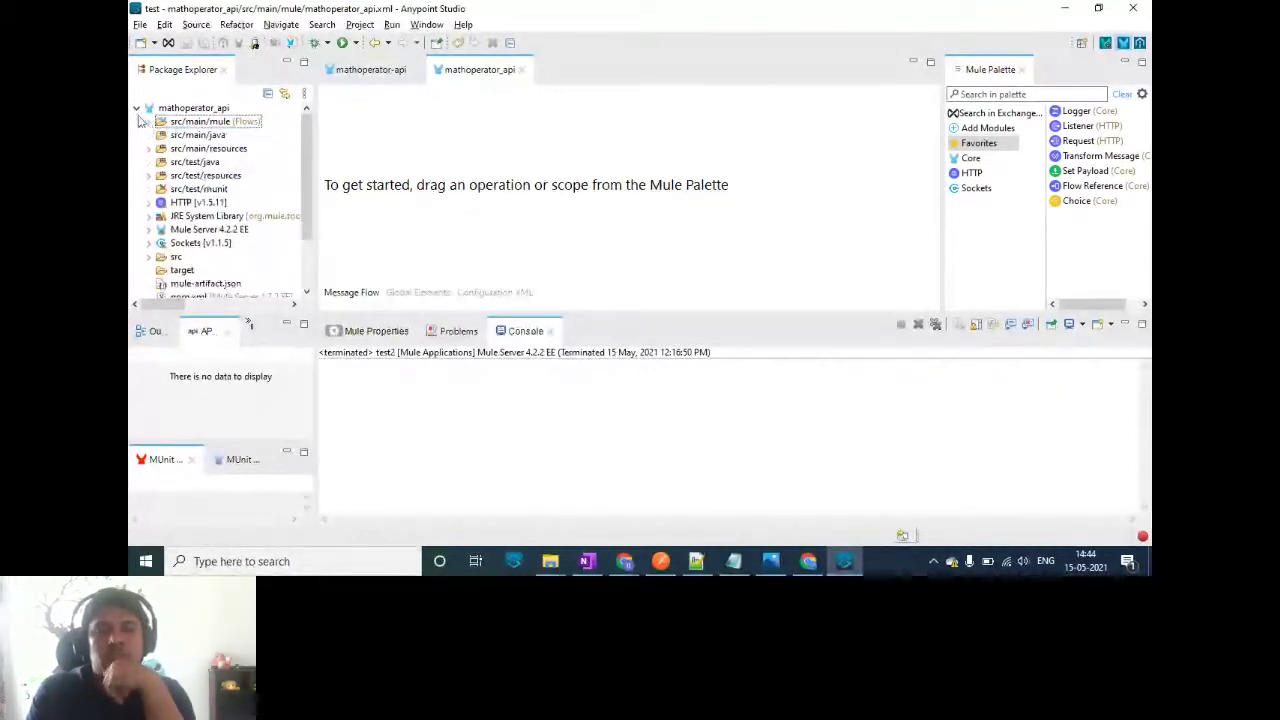
{"action": "key", "text": "Left"}
{"action": "key", "text": "Left"}
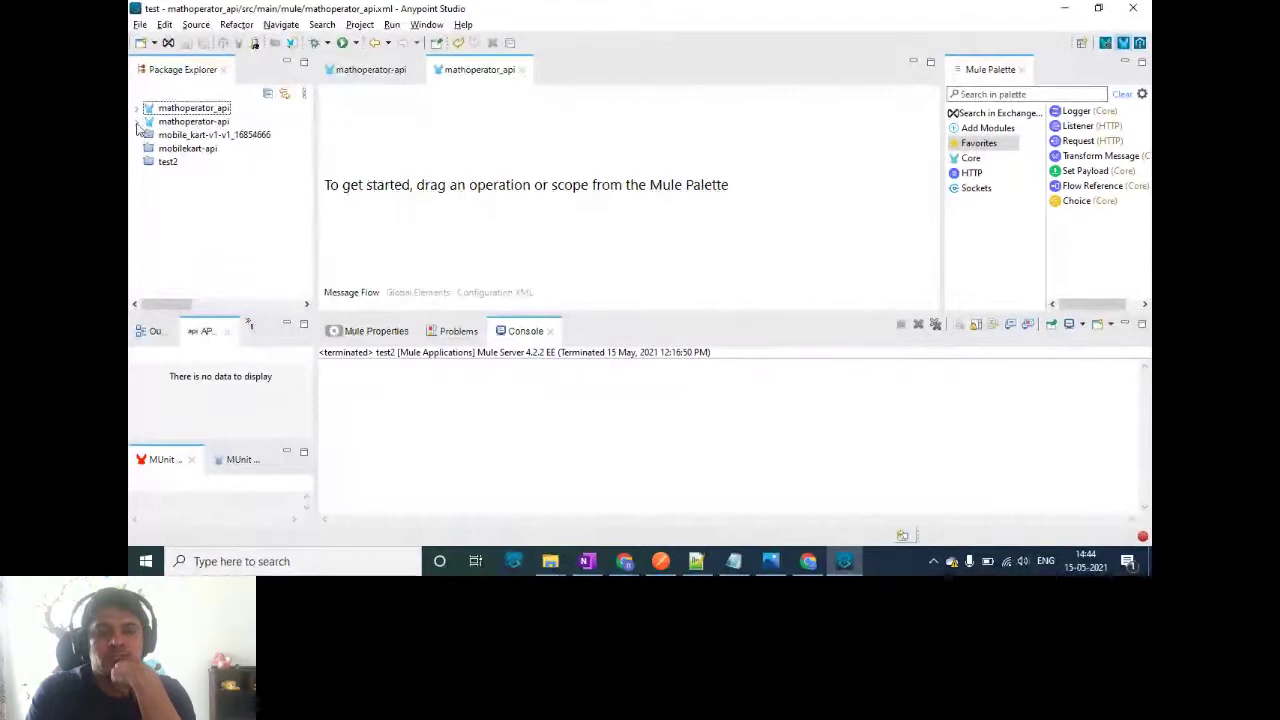
{"action": "left_click", "coordinate": [137, 108]}
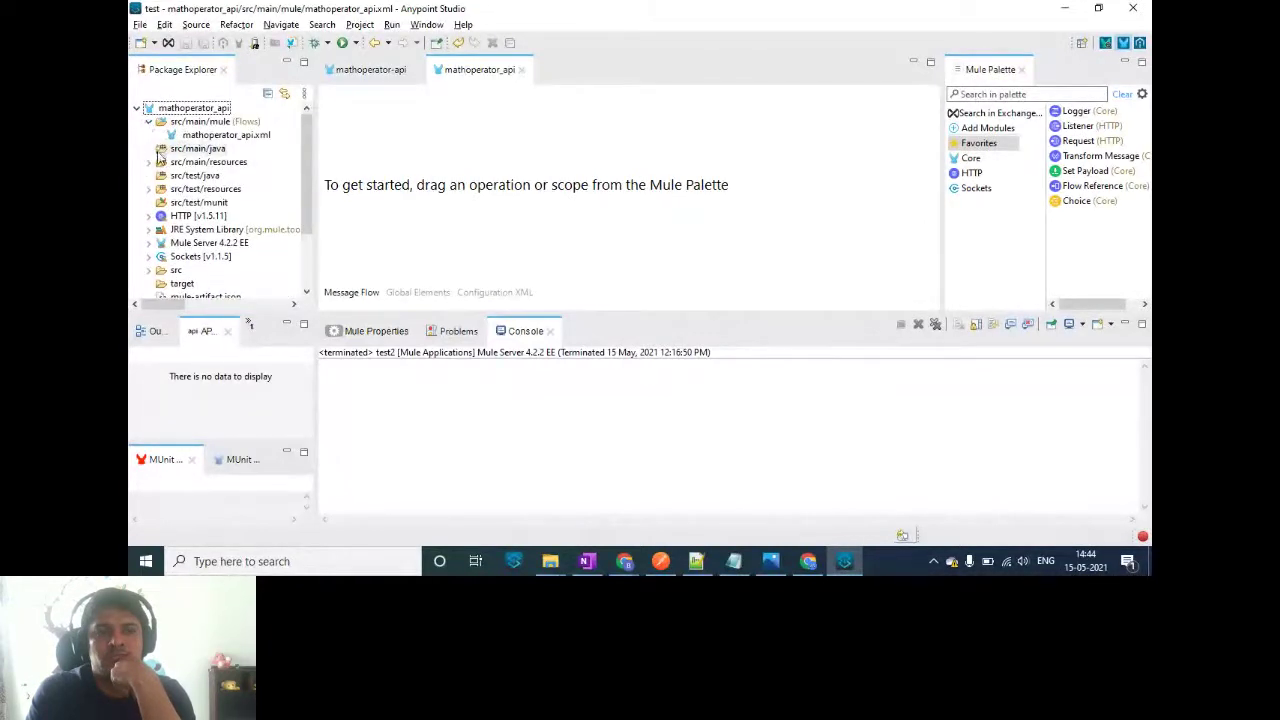
{"action": "left_click", "coordinate": [149, 162]}
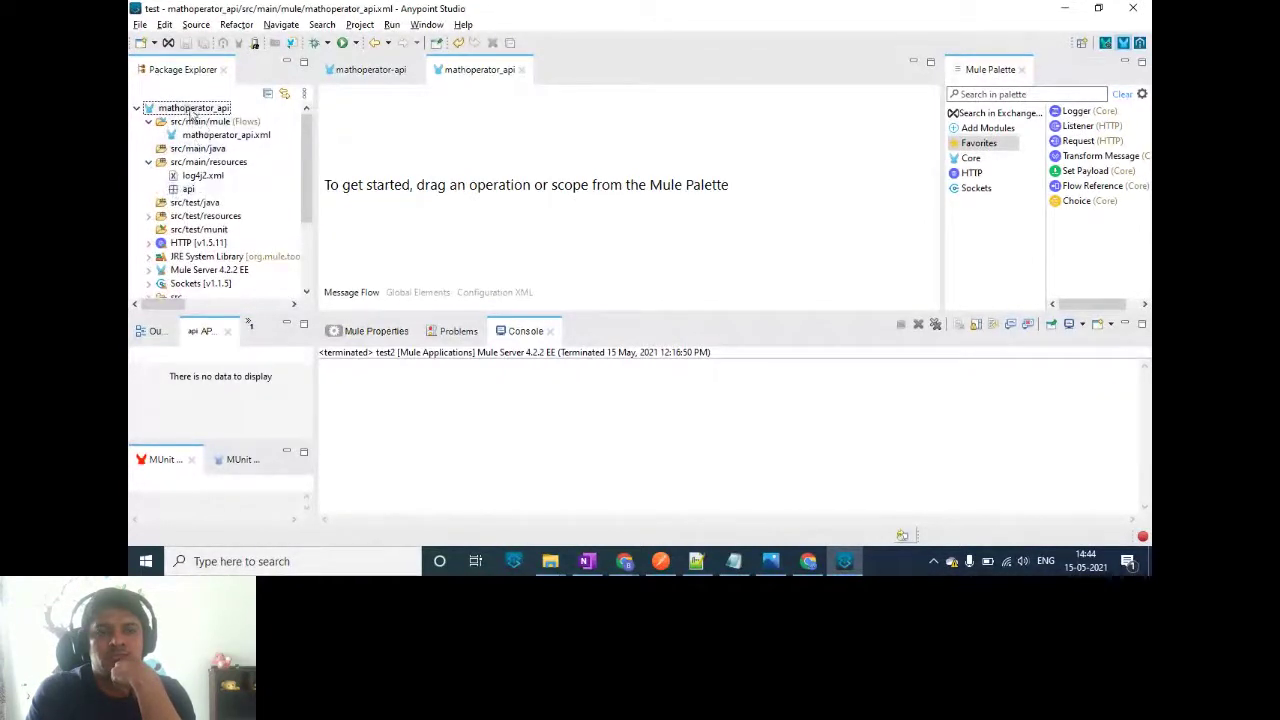
Download the mathOperators RAML from Design Center into the api folder, replacing existing files
{"action": "right_click", "coordinate": [189, 190]}
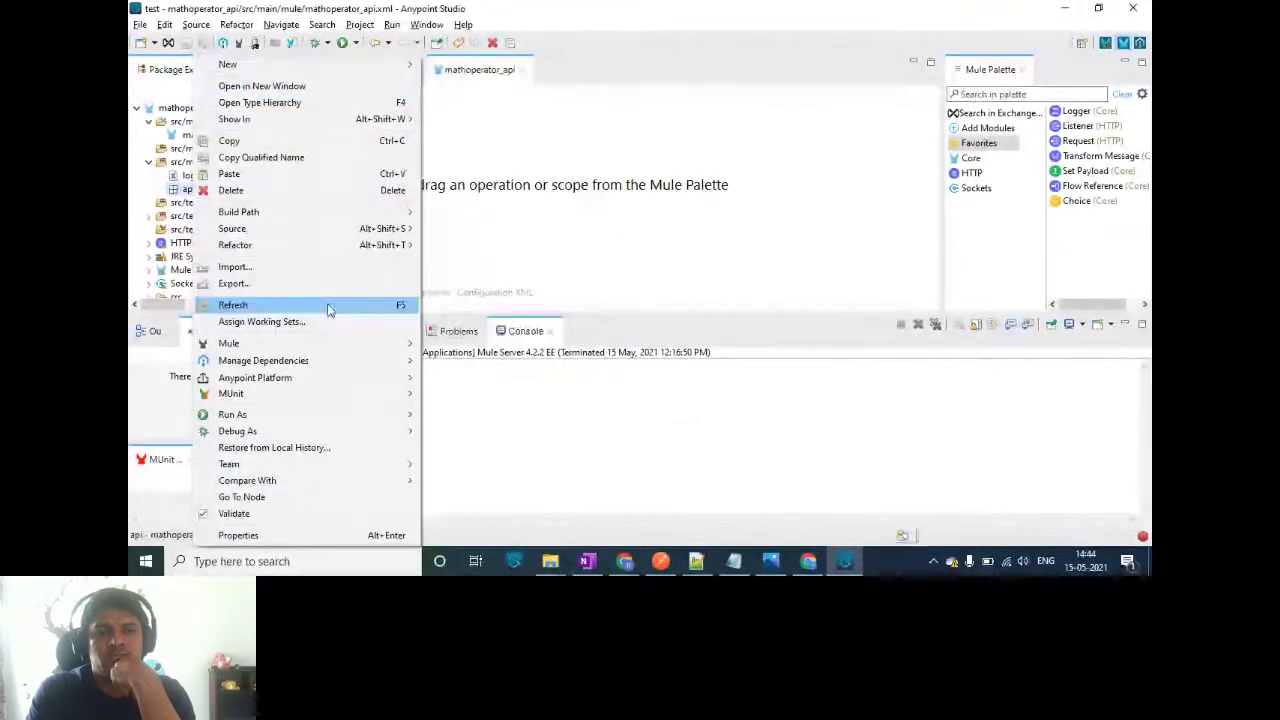
{"action": "mouse_move", "coordinate": [332, 383]}
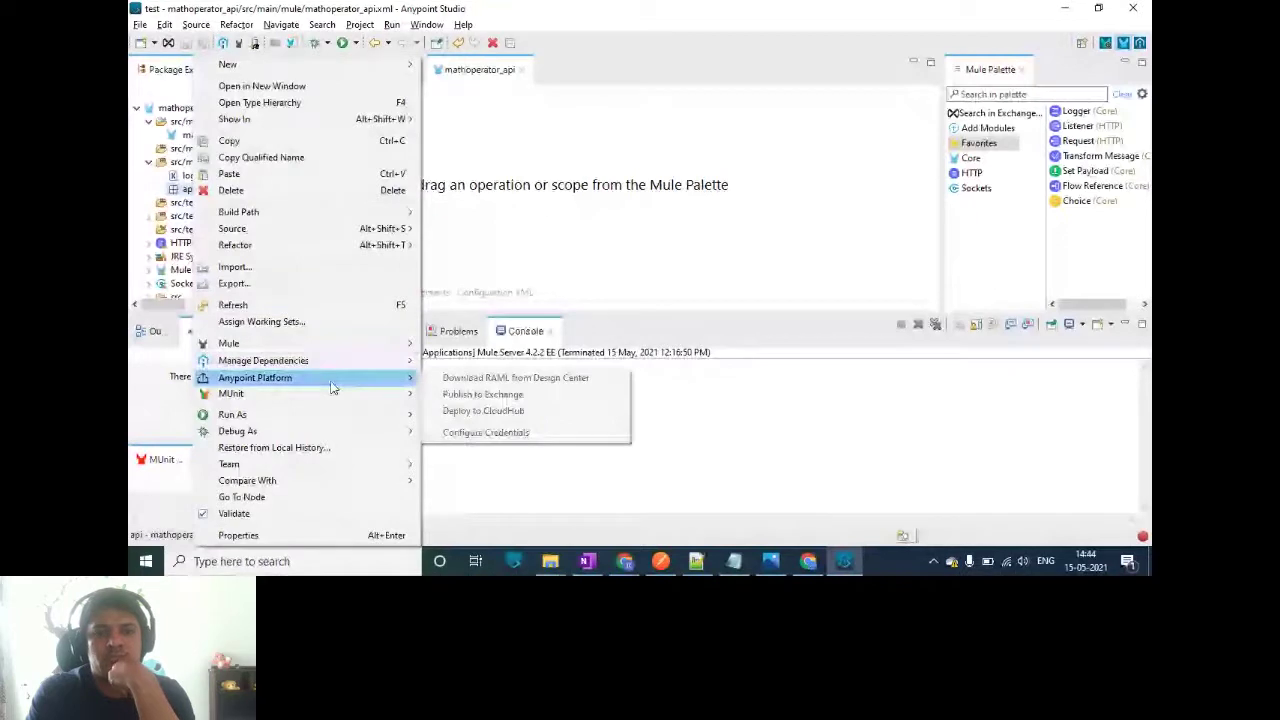
{"action": "left_click", "coordinate": [507, 382]}
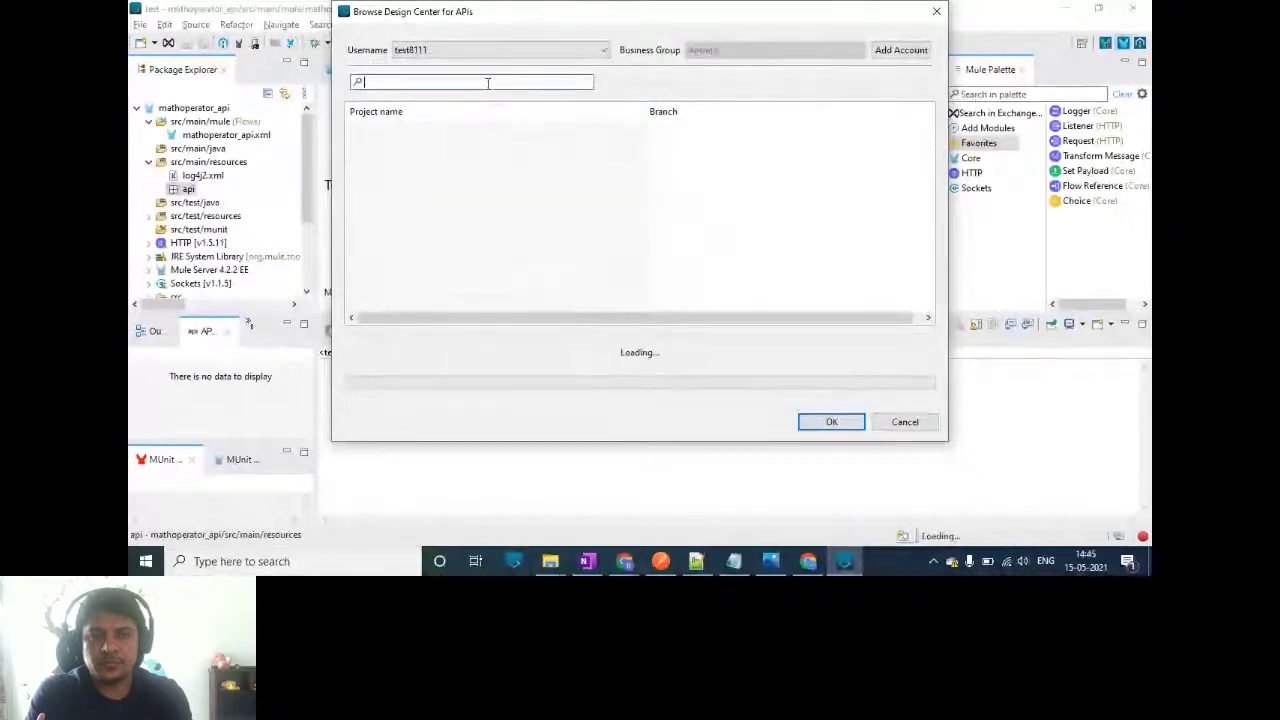
{"action": "left_click", "coordinate": [395, 128]}
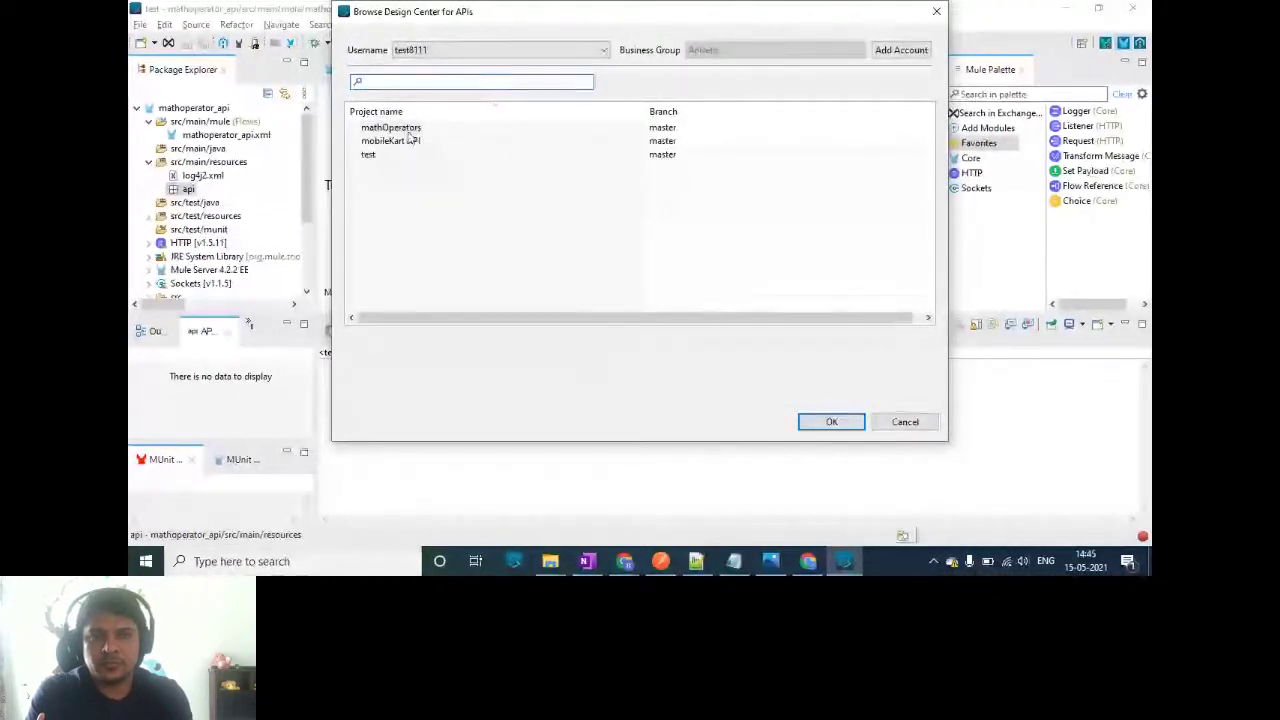
{"action": "left_click", "coordinate": [831, 422]}
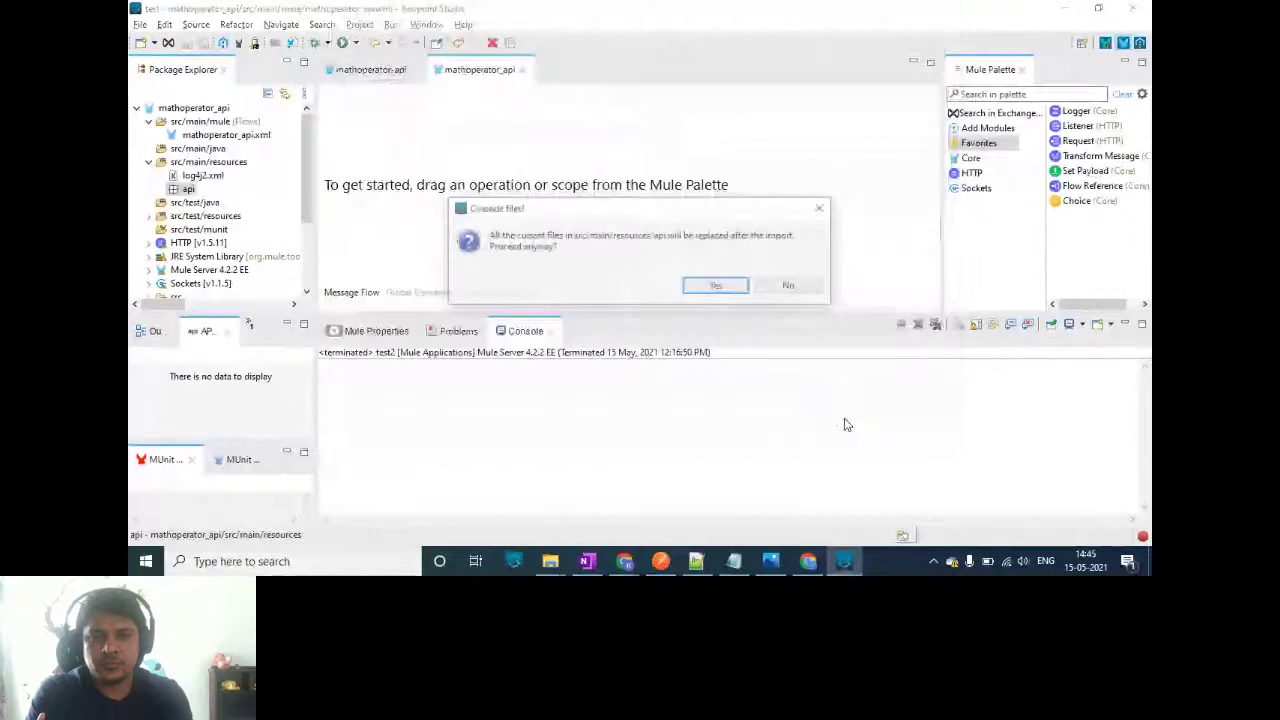
{"action": "left_click", "coordinate": [716, 287]}
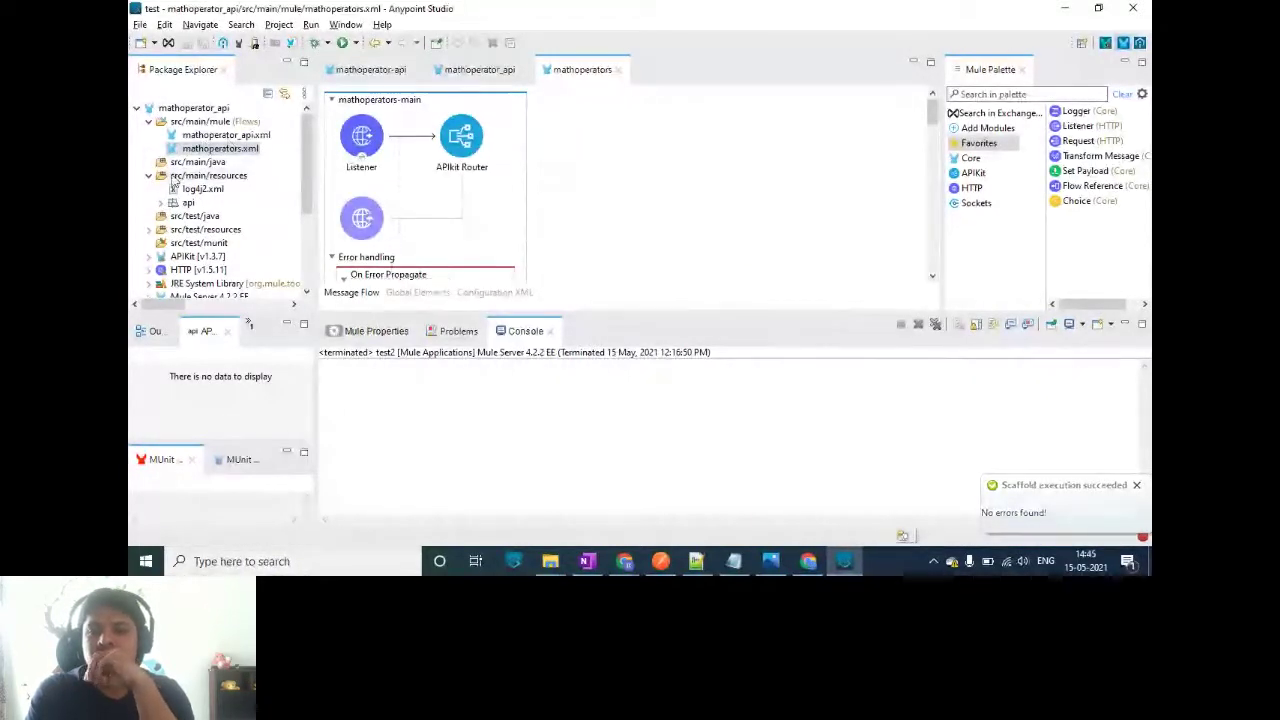
{"action": "left_click", "coordinate": [162, 203]}
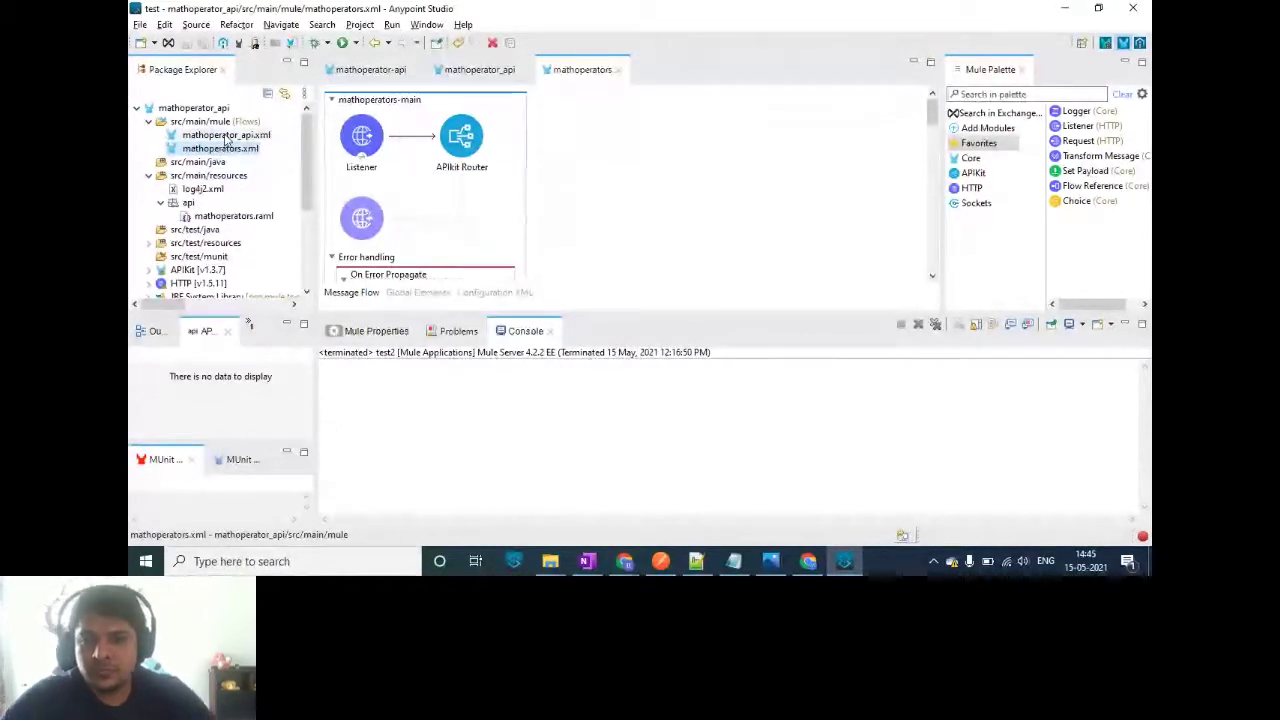
Begin downloading mathoperators.raml from Design Center, then cancel without downloading
{"action": "left_click", "coordinate": [226, 220]}
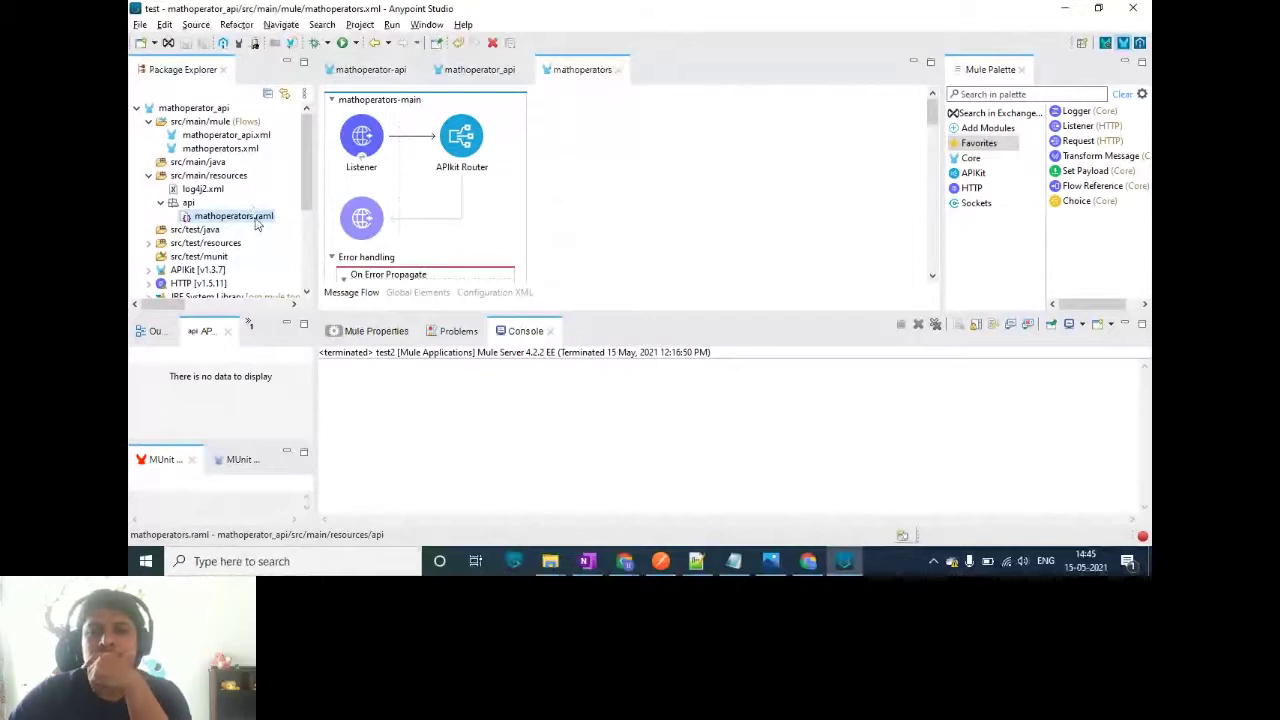
{"action": "right_click", "coordinate": [255, 222]}
{"action": "mouse_move", "coordinate": [340, 362]}
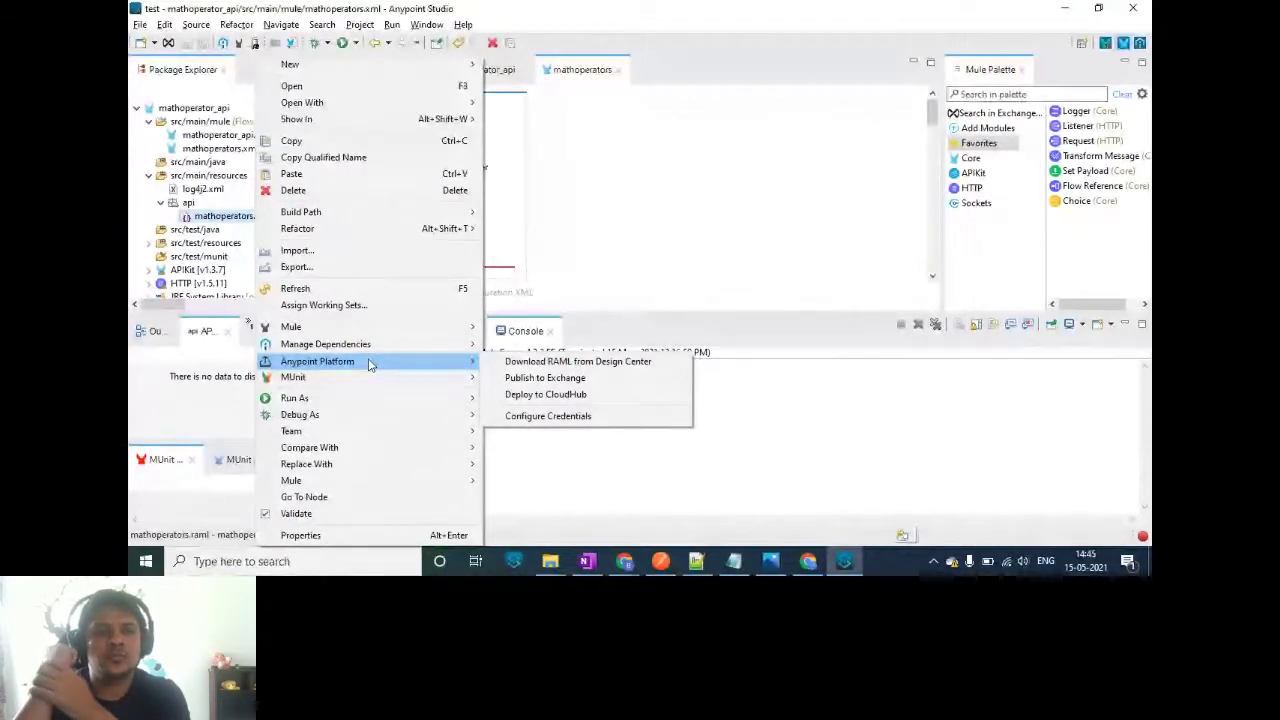
{"action": "left_click", "coordinate": [549, 365]}
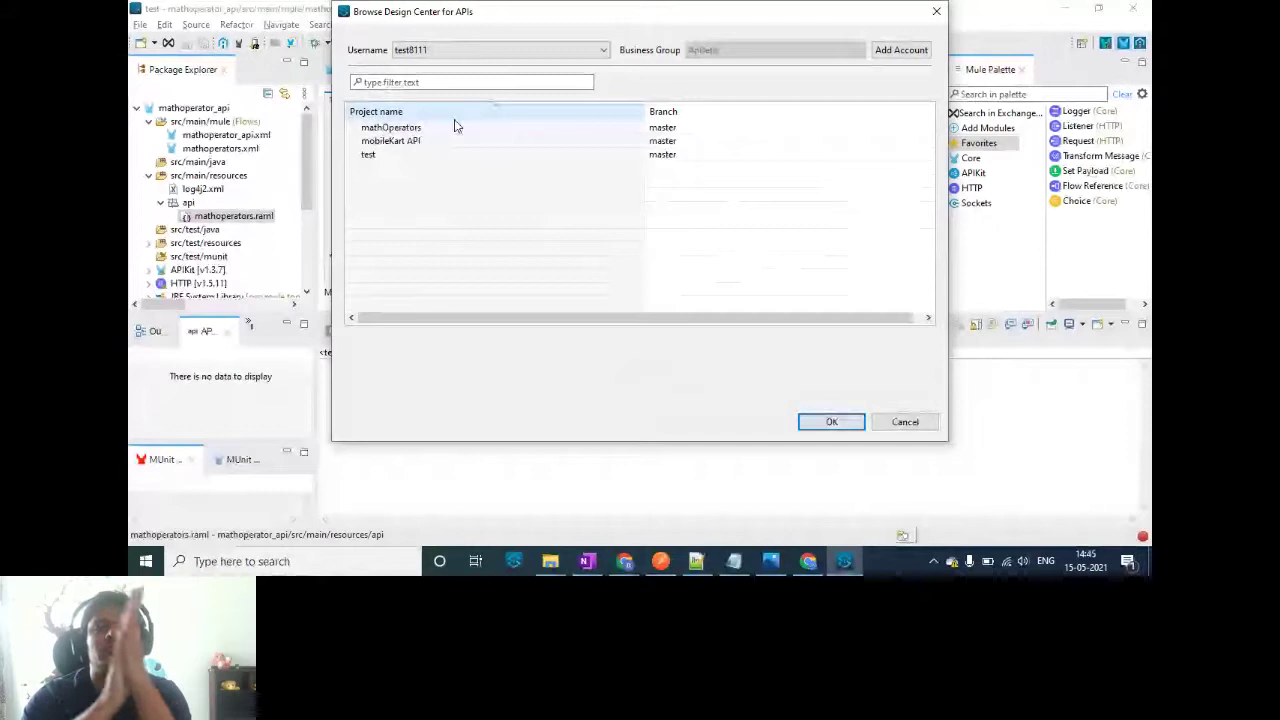
{"action": "left_click", "coordinate": [915, 425]}
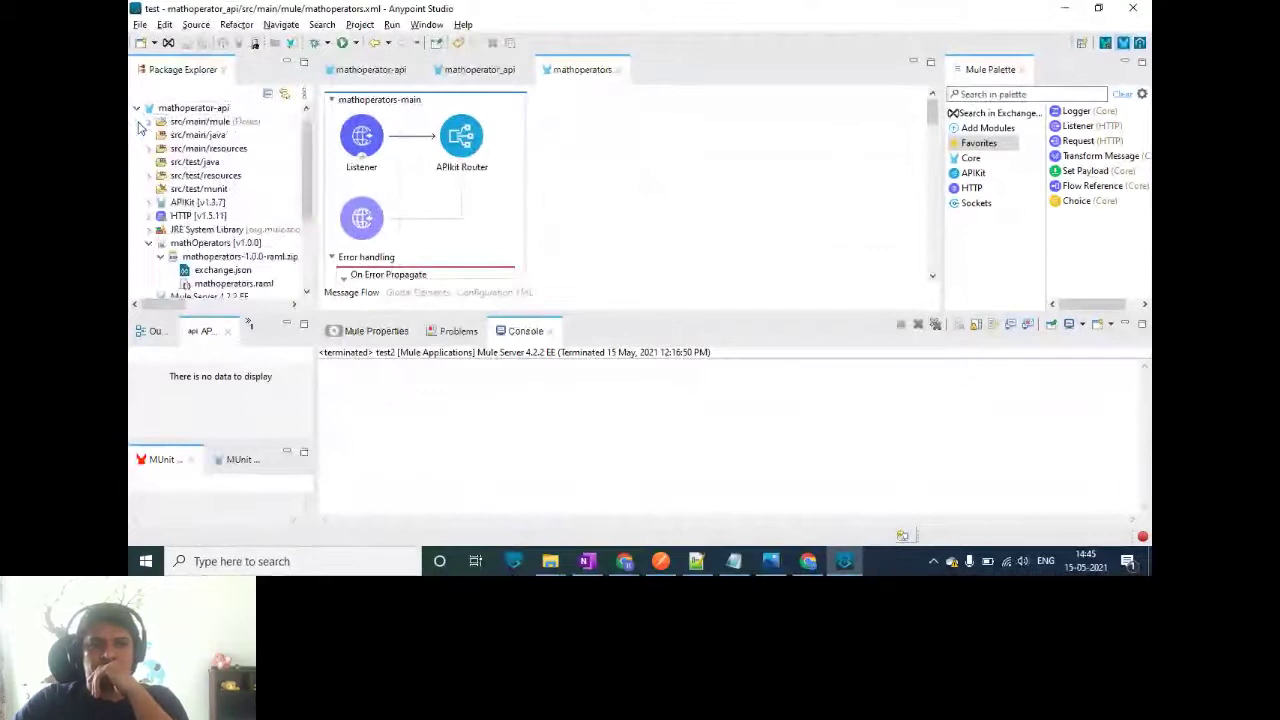
Check the mathOperators dependency for a newer version, keeping 1.0.0, and close Properties
{"action": "scroll", "coordinate": [200, 150], "scroll_direction": "down", "scroll_amount": 2}
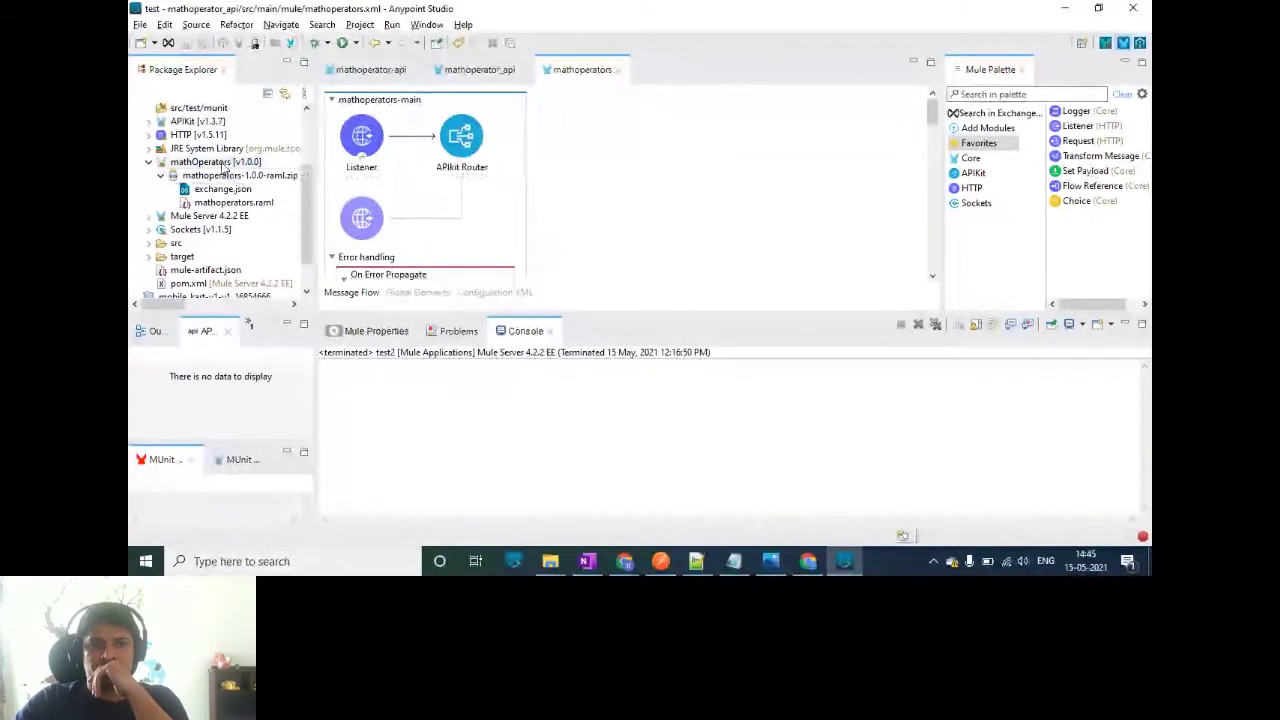
{"action": "right_click", "coordinate": [233, 162]}
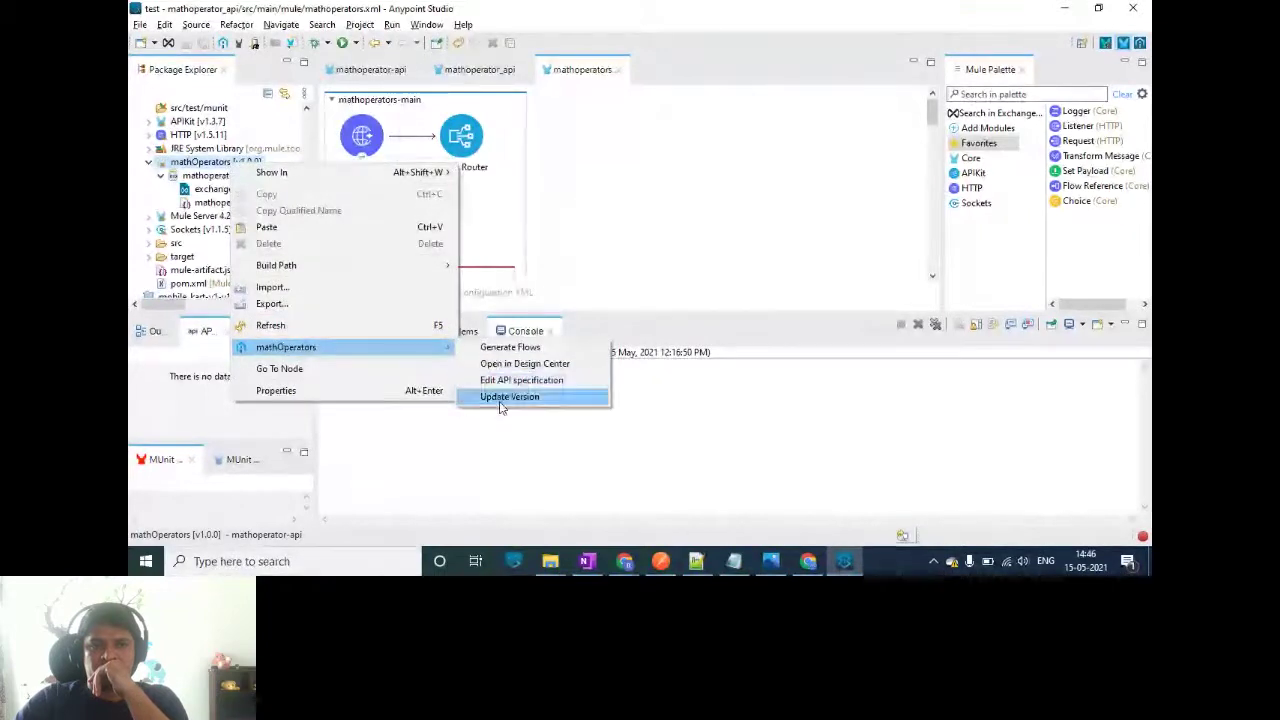
{"action": "left_click", "coordinate": [500, 398]}
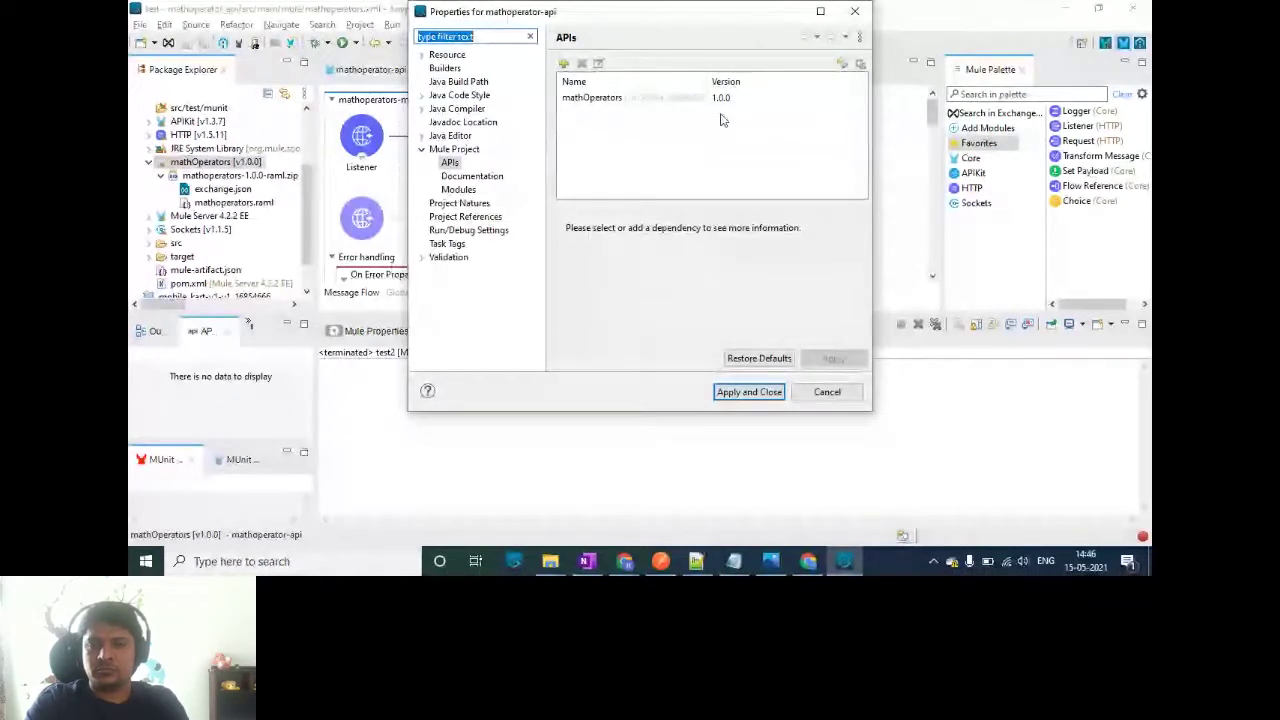
{"action": "left_click", "coordinate": [866, 16]}
Collapse and re-expand the mathoperator_api project to show its src folders and RAML
{"action": "scroll", "coordinate": [178, 178], "scroll_direction": "up", "scroll_amount": 2}
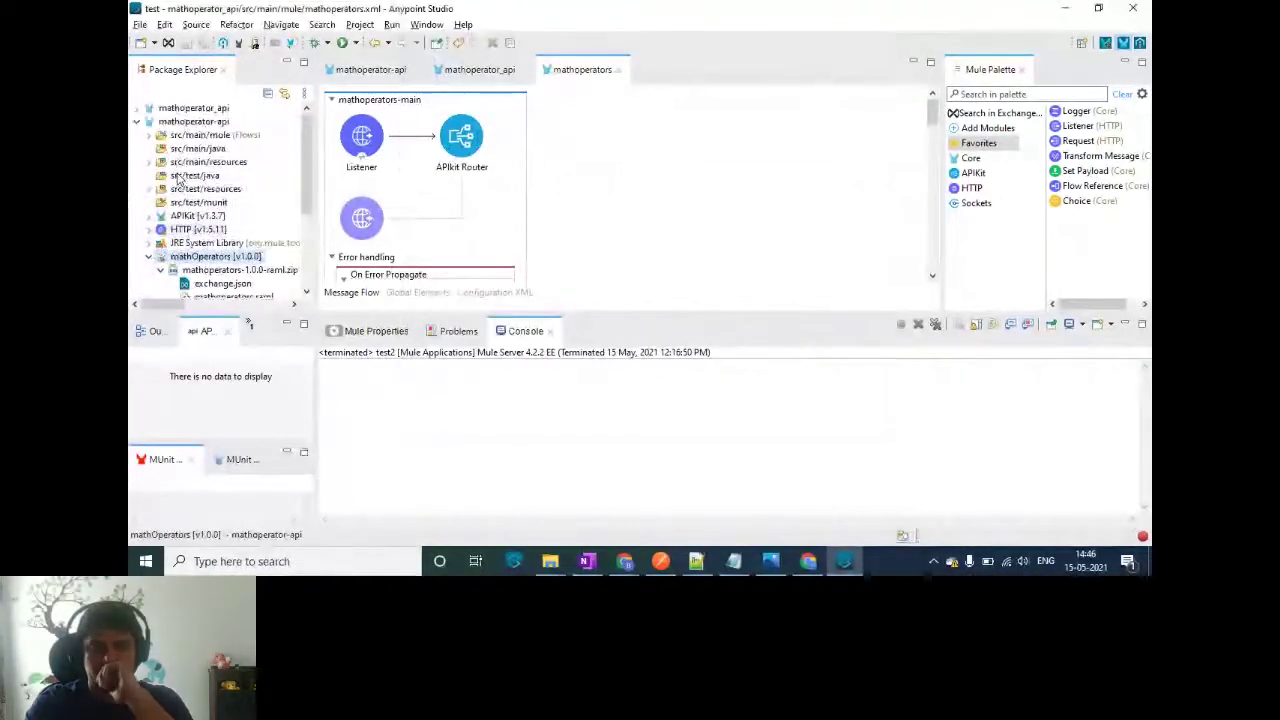
{"action": "left_click", "coordinate": [136, 121]}
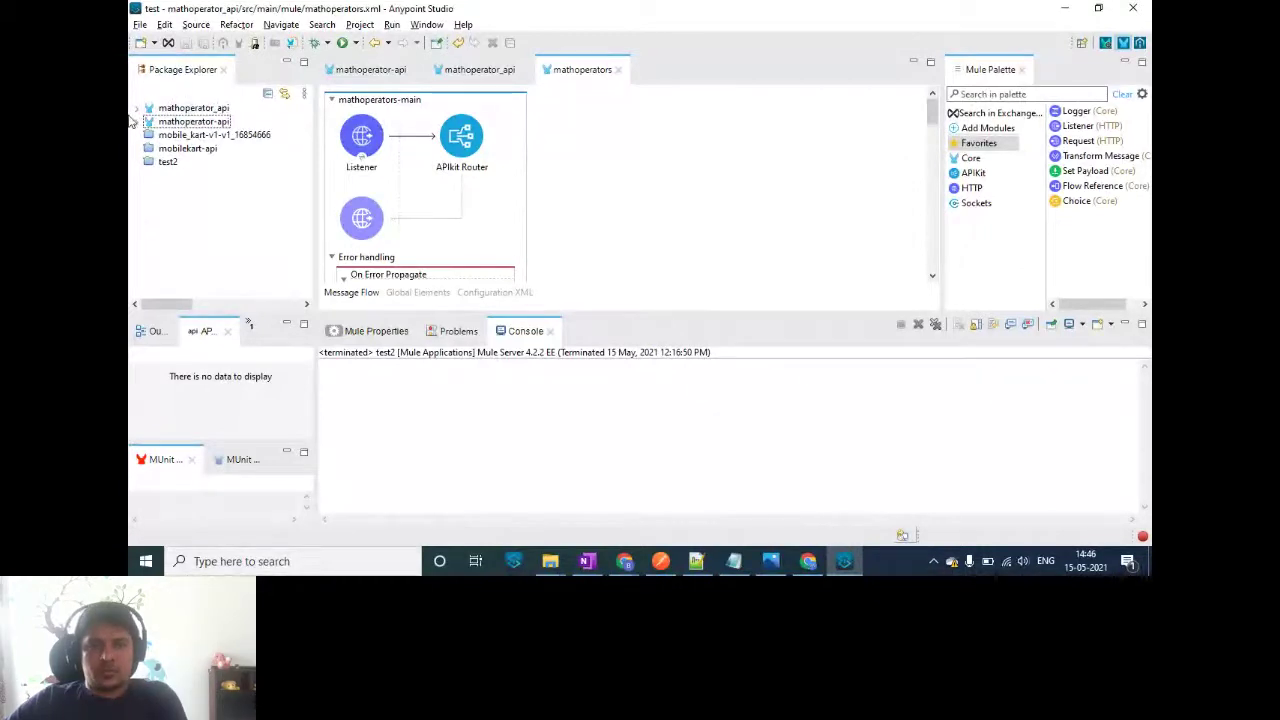
{"action": "left_click", "coordinate": [137, 108]}
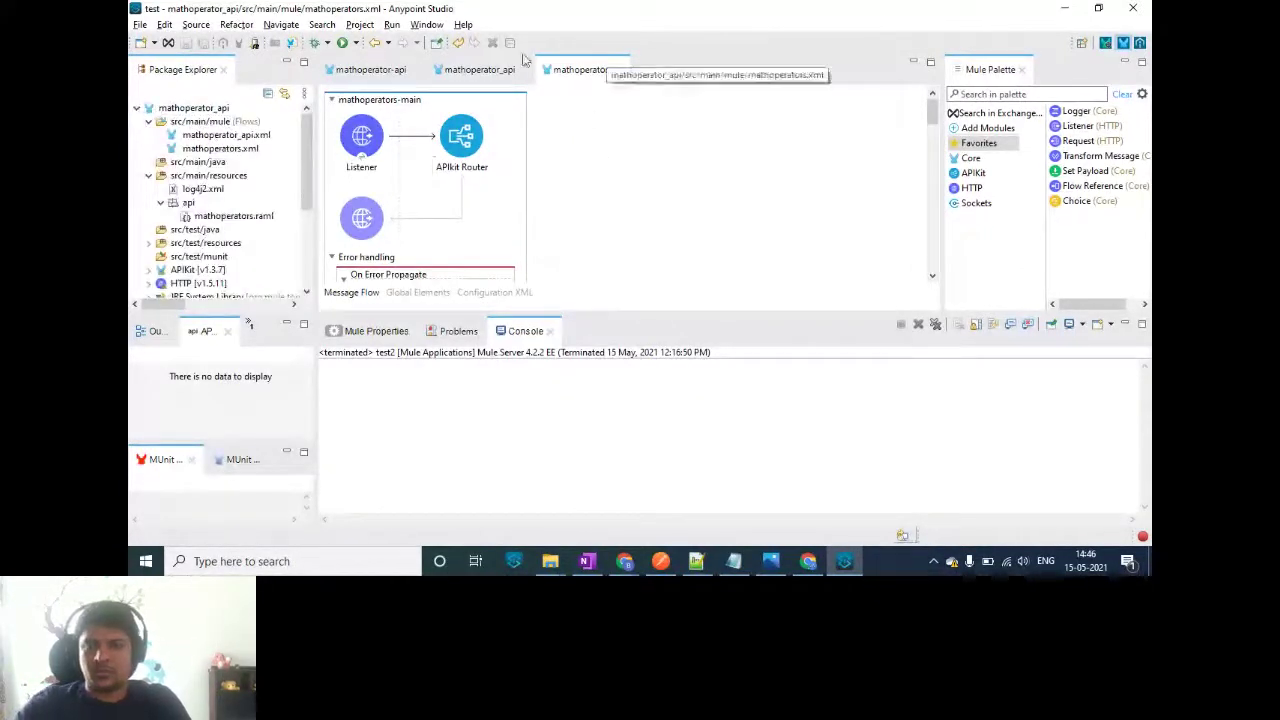
Collapse all flows, then review mathoperators-main's error handling before collapsing it again
{"action": "right_click", "coordinate": [628, 121]}
{"action": "left_click", "coordinate": [660, 237]}
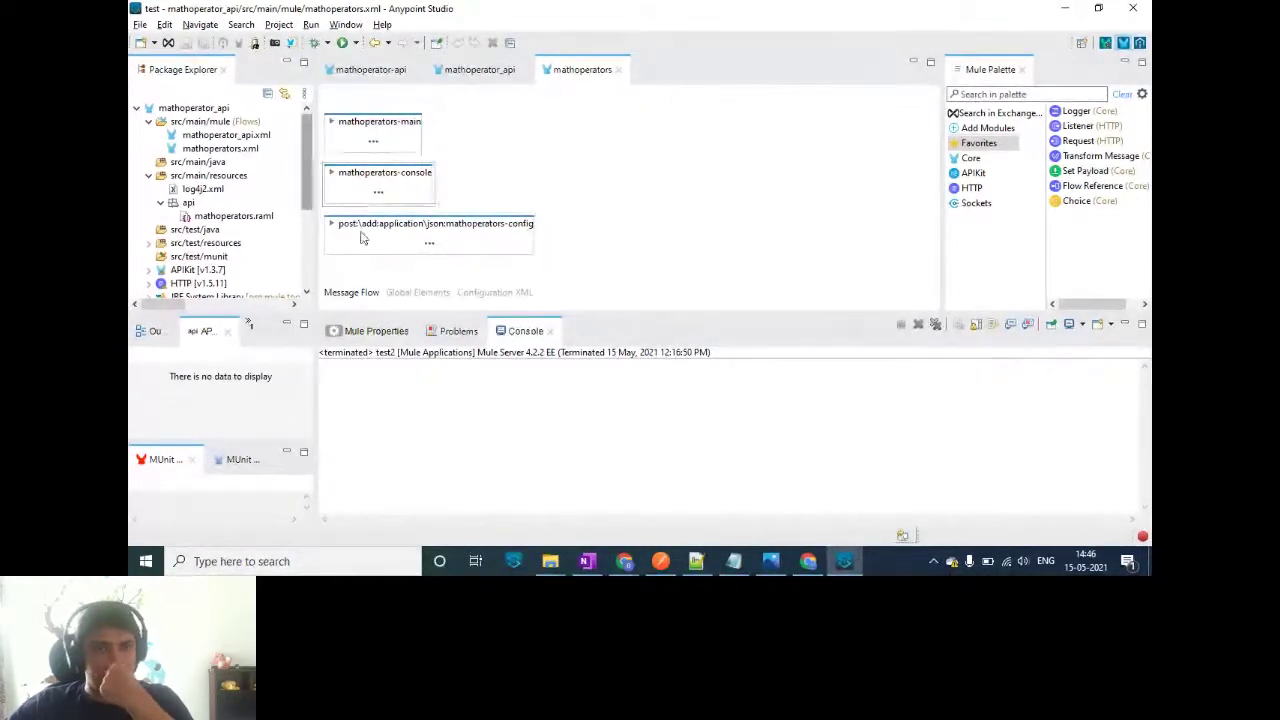
{"action": "left_click", "coordinate": [330, 122]}
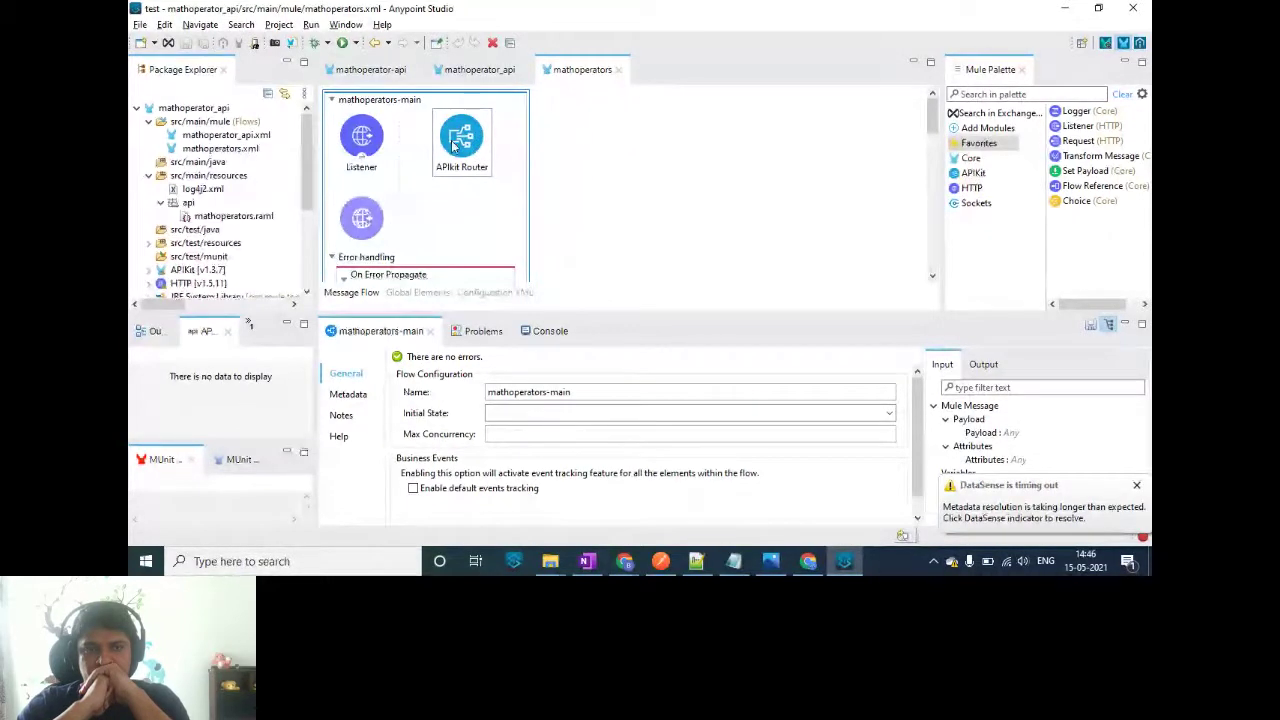
{"action": "scroll", "coordinate": [543, 164], "scroll_direction": "down", "scroll_amount": 1}
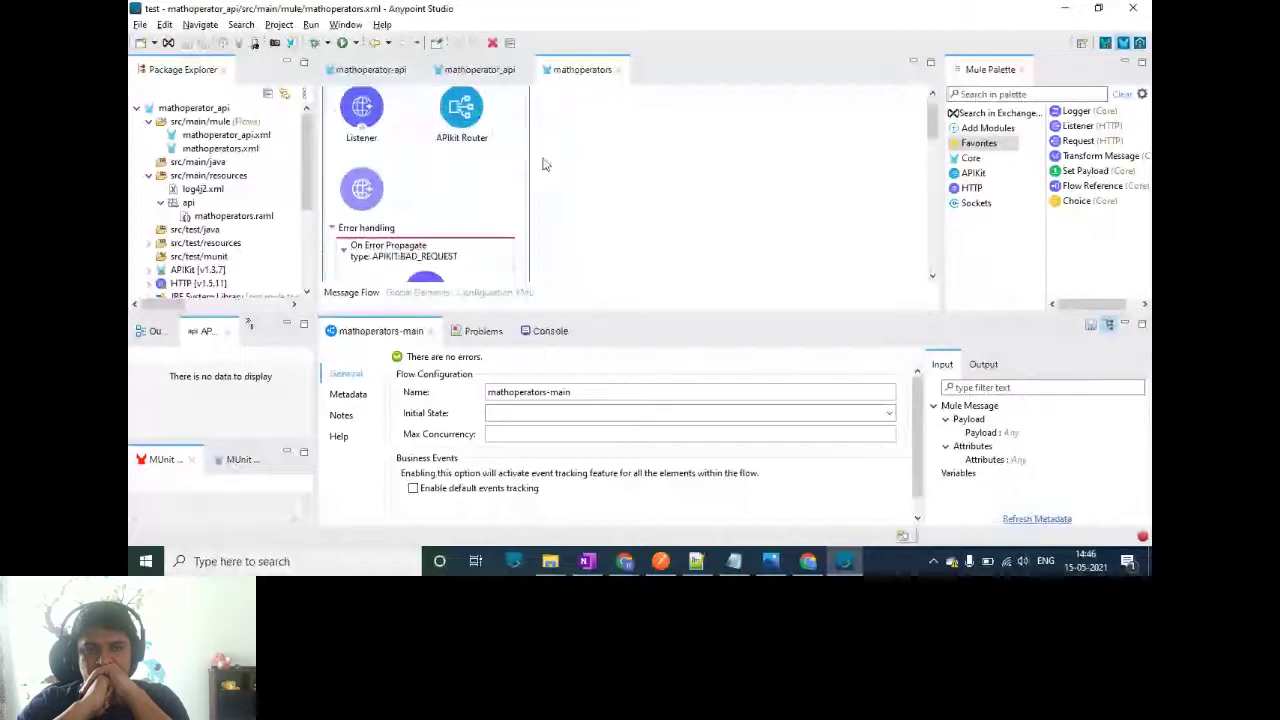
{"action": "scroll", "coordinate": [566, 180], "scroll_direction": "up", "scroll_amount": 1}
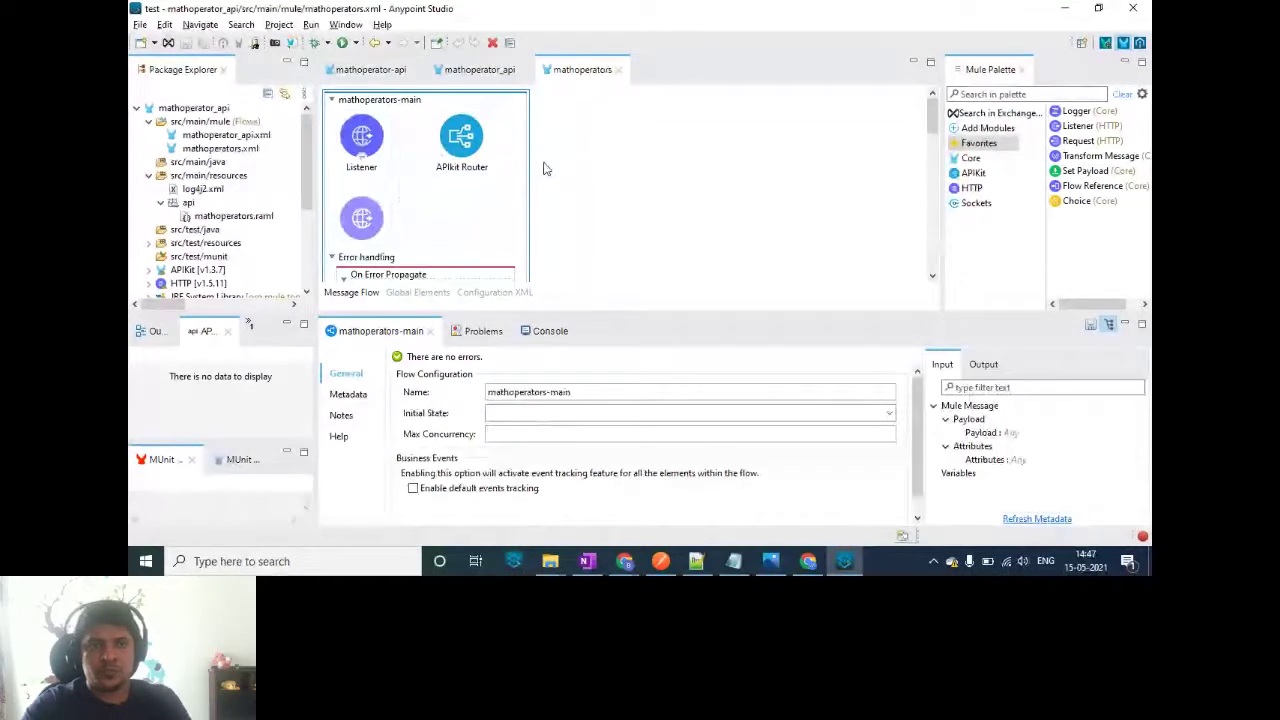
{"action": "scroll", "coordinate": [545, 168], "scroll_direction": "down", "scroll_amount": 3}
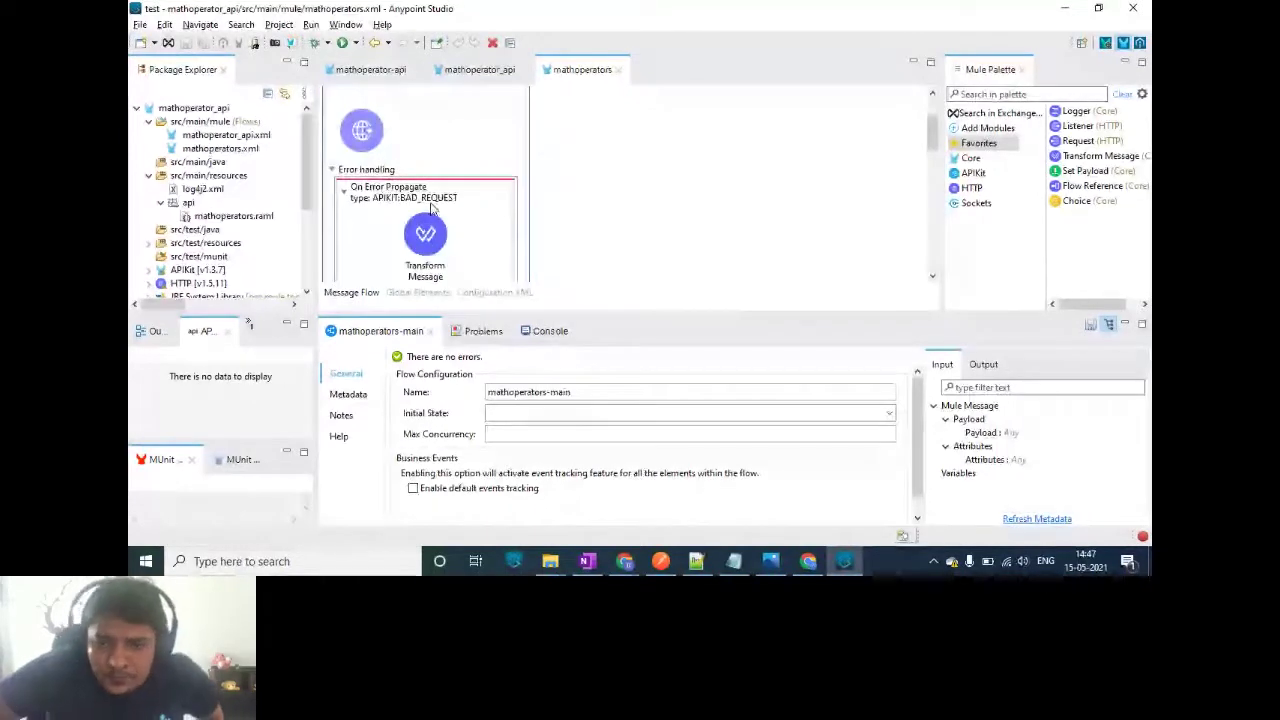
{"action": "scroll", "coordinate": [450, 225], "scroll_direction": "down", "scroll_amount": 3}
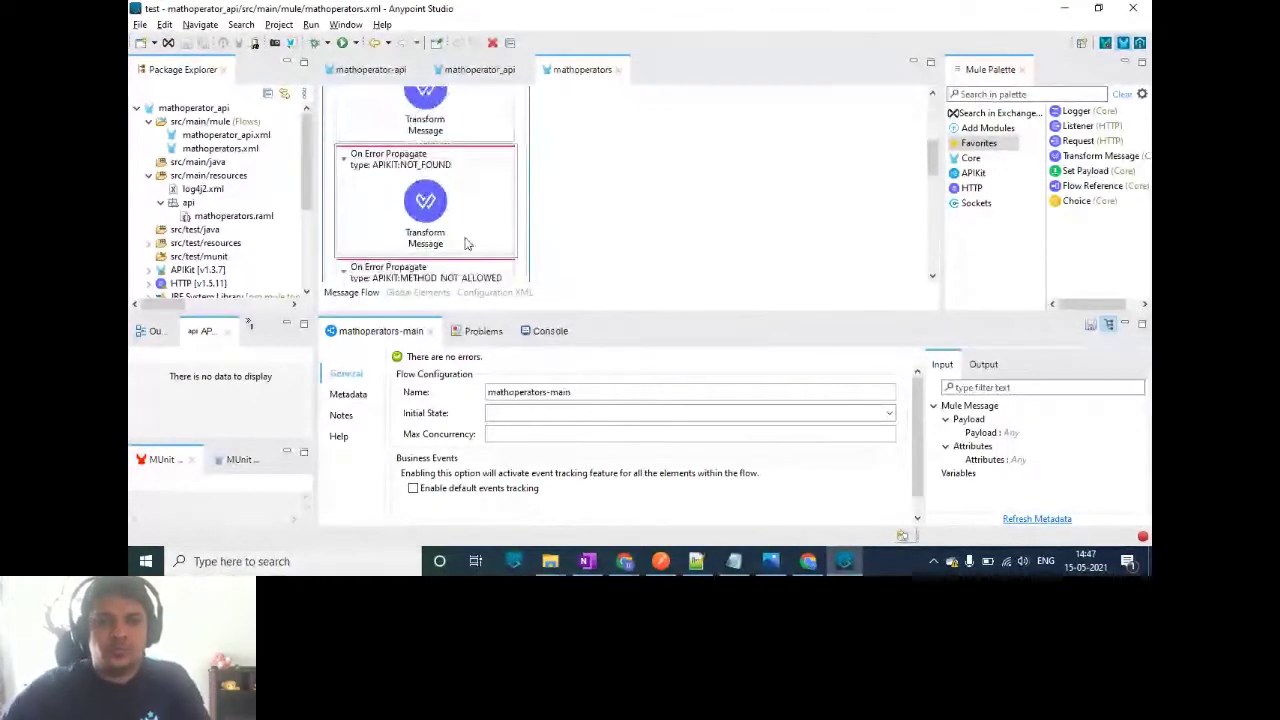
{"action": "scroll", "coordinate": [465, 244], "scroll_direction": "down", "scroll_amount": 3}
{"action": "scroll", "coordinate": [465, 244], "scroll_direction": "up", "scroll_amount": 6}
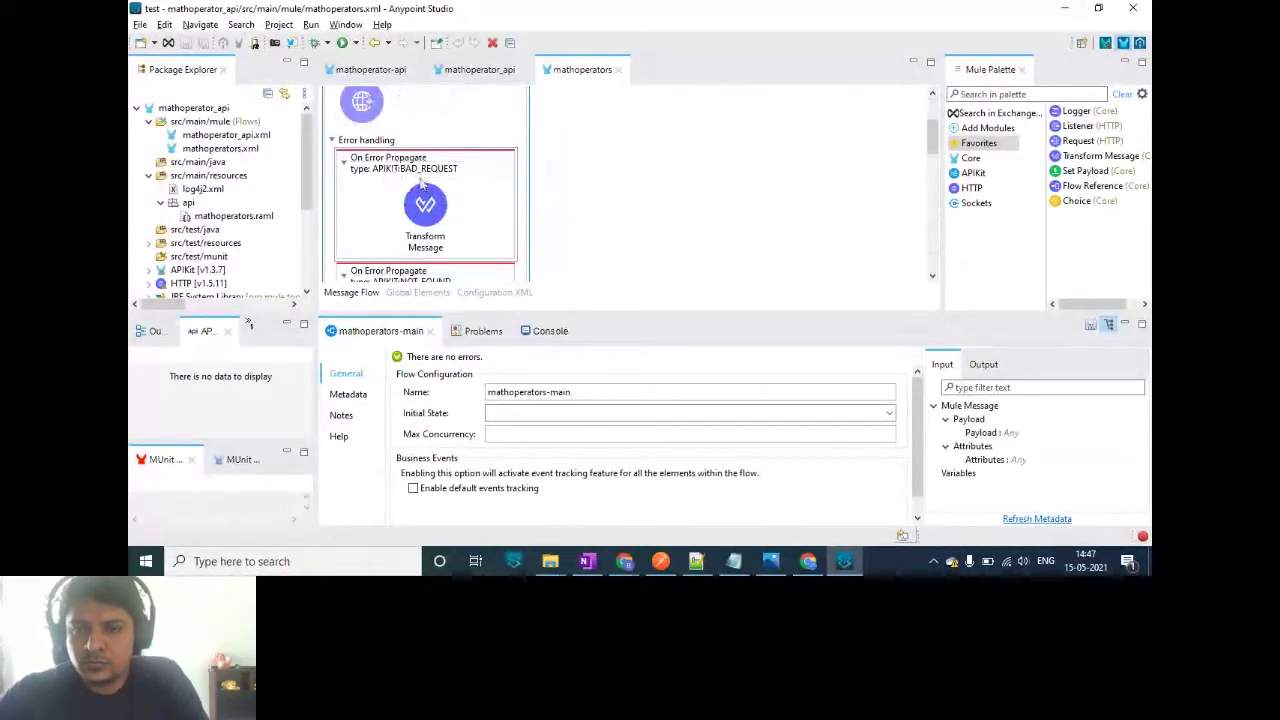
{"action": "scroll", "coordinate": [422, 180], "scroll_direction": "up", "scroll_amount": 3}
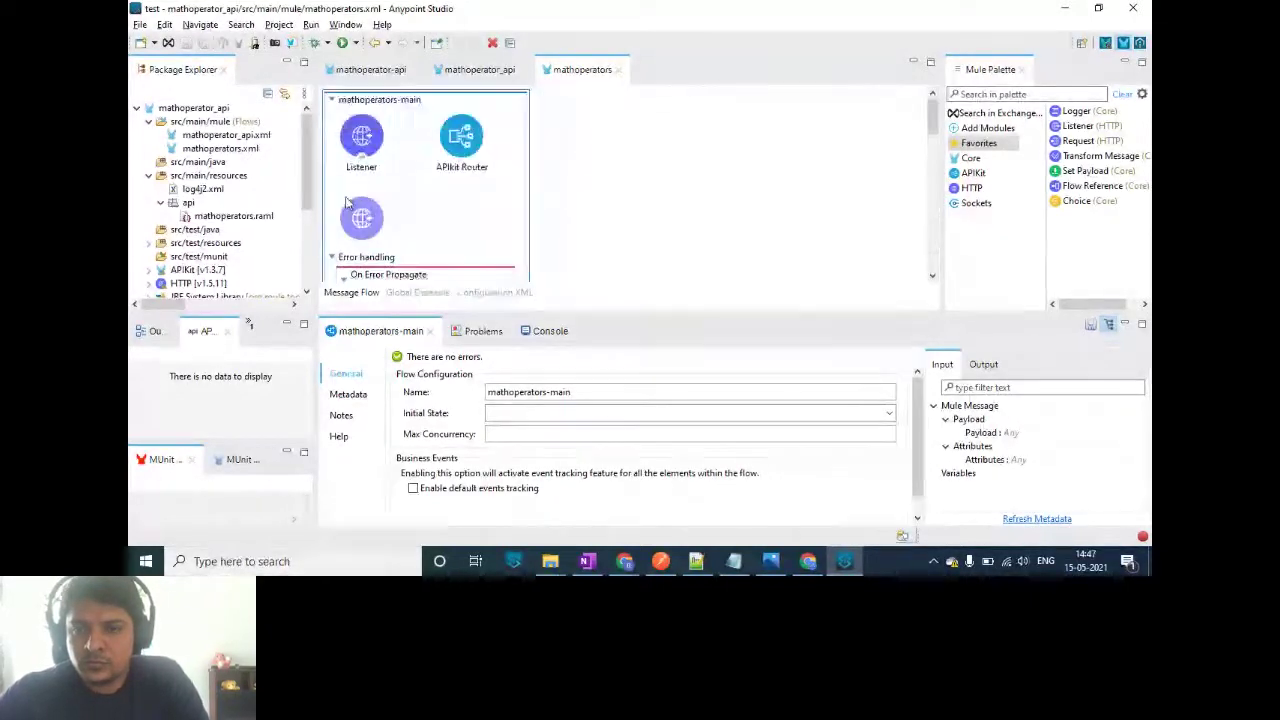
{"action": "left_click", "coordinate": [332, 259]}
{"action": "left_click", "coordinate": [330, 102]}
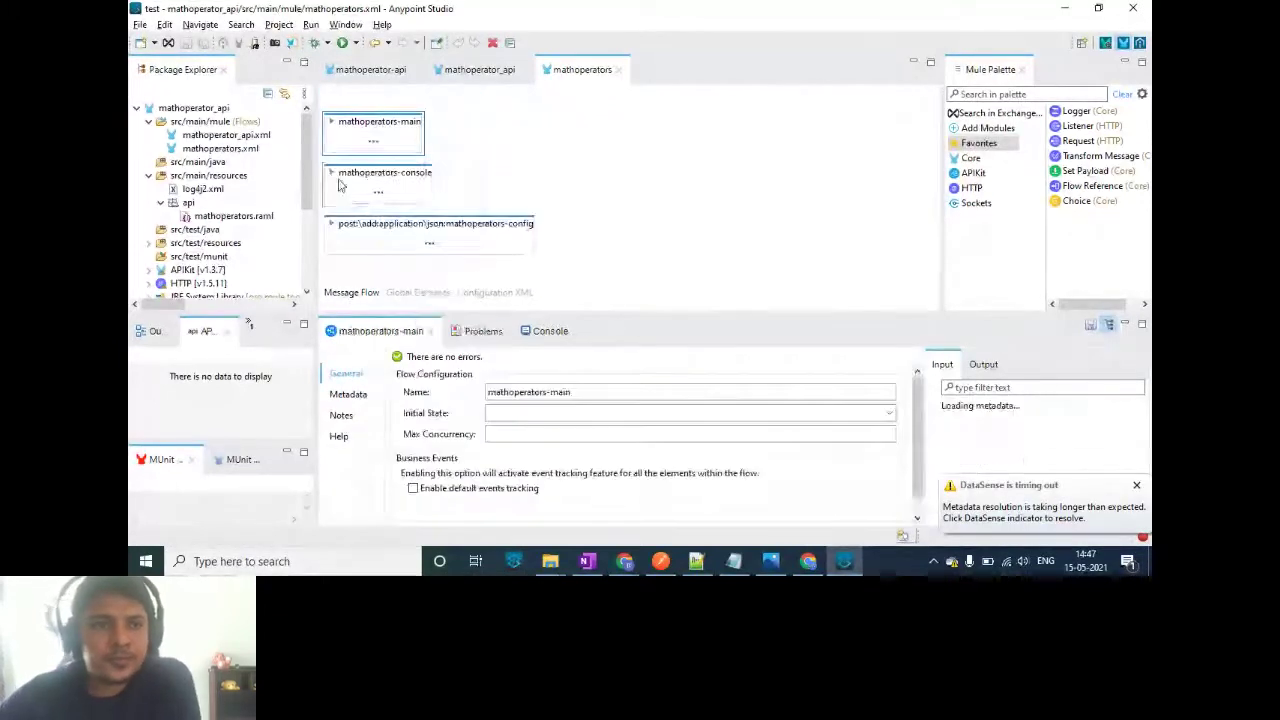
Inspect mathoperators-console, then leave only the post:\add flow expanded with its Transform Message
{"action": "left_click", "coordinate": [330, 174]}
{"action": "scroll", "coordinate": [537, 189], "scroll_direction": "down", "scroll_amount": 2}
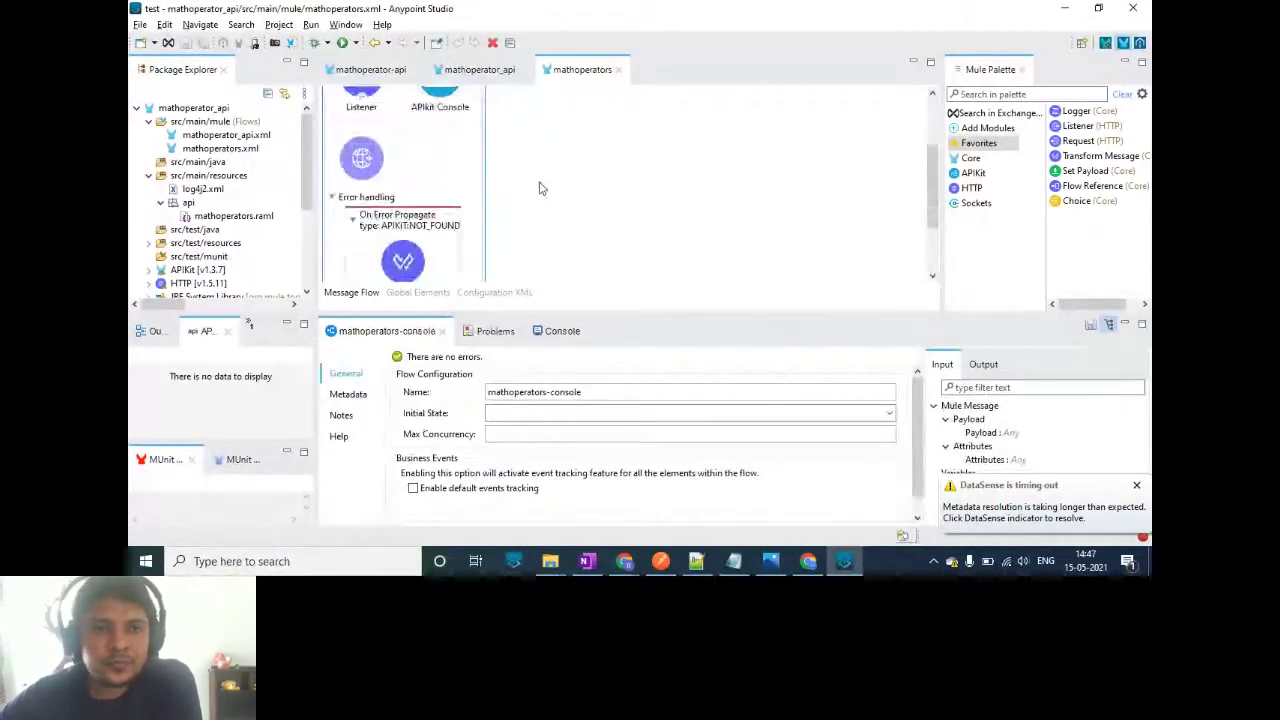
{"action": "scroll", "coordinate": [440, 110], "scroll_direction": "down", "scroll_amount": 1}
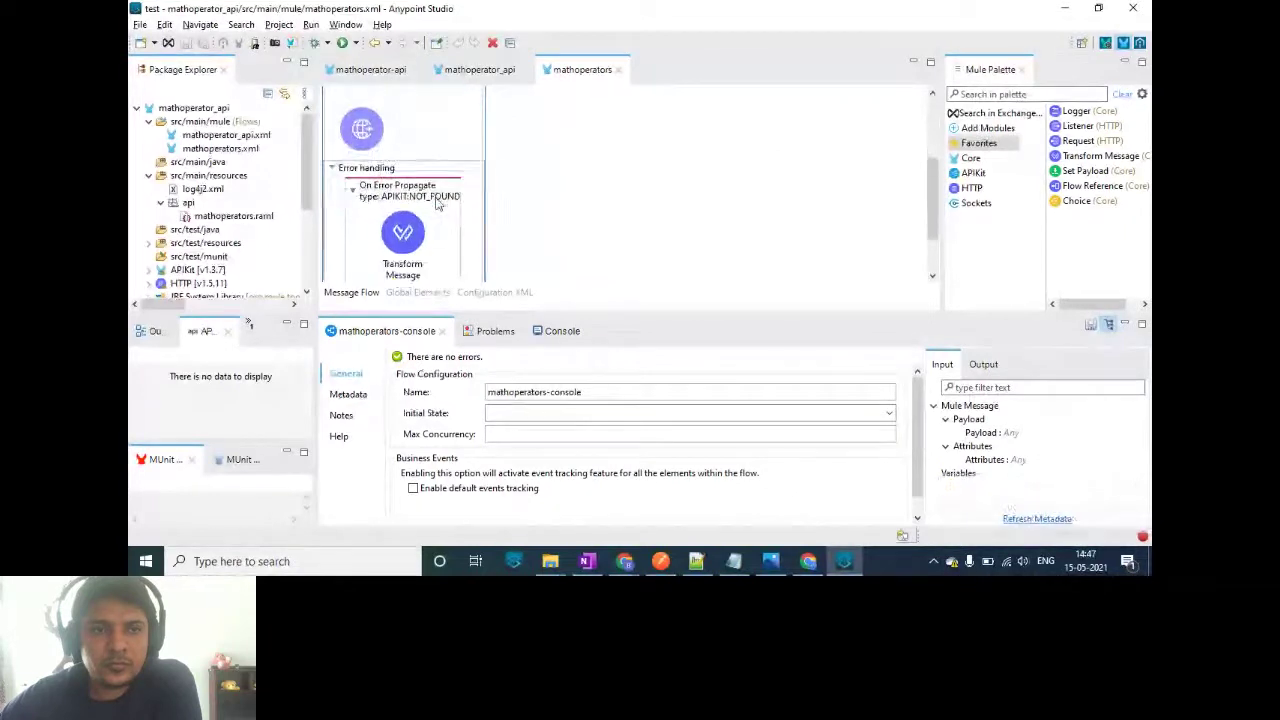
{"action": "scroll", "coordinate": [360, 140], "scroll_direction": "up", "scroll_amount": 3}
{"action": "left_click", "coordinate": [332, 129]}
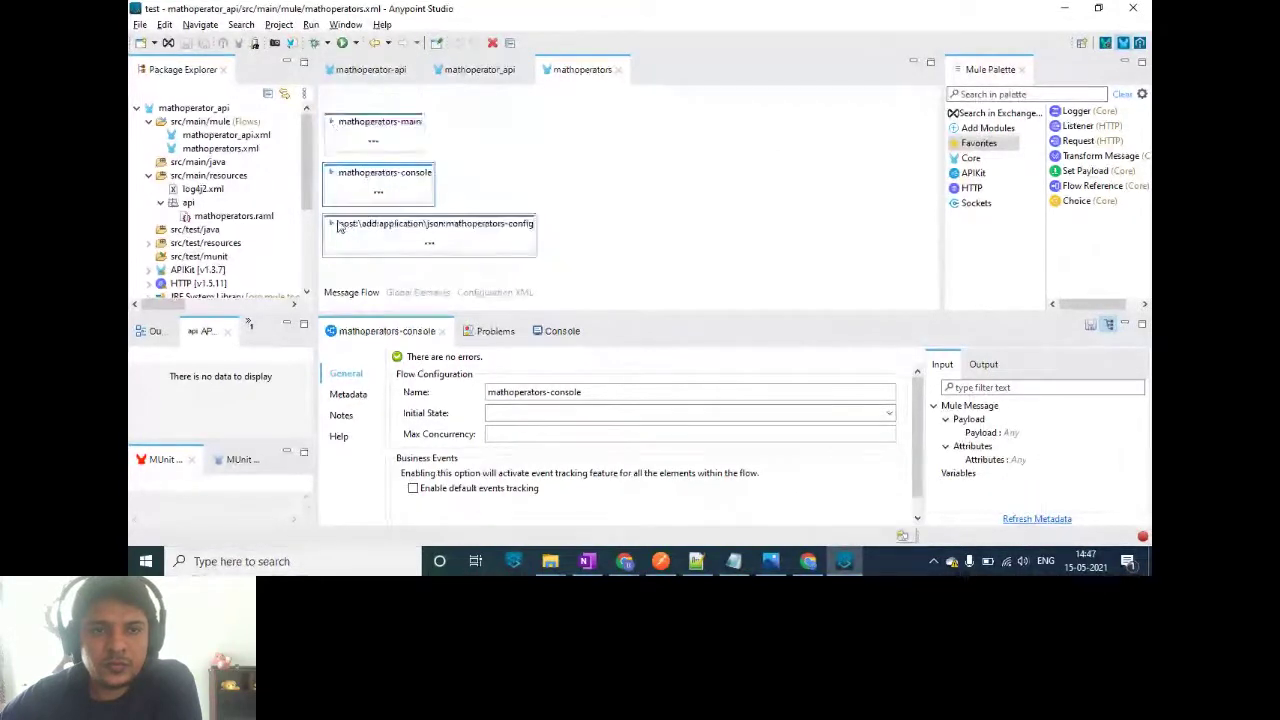
{"action": "left_click", "coordinate": [336, 225]}
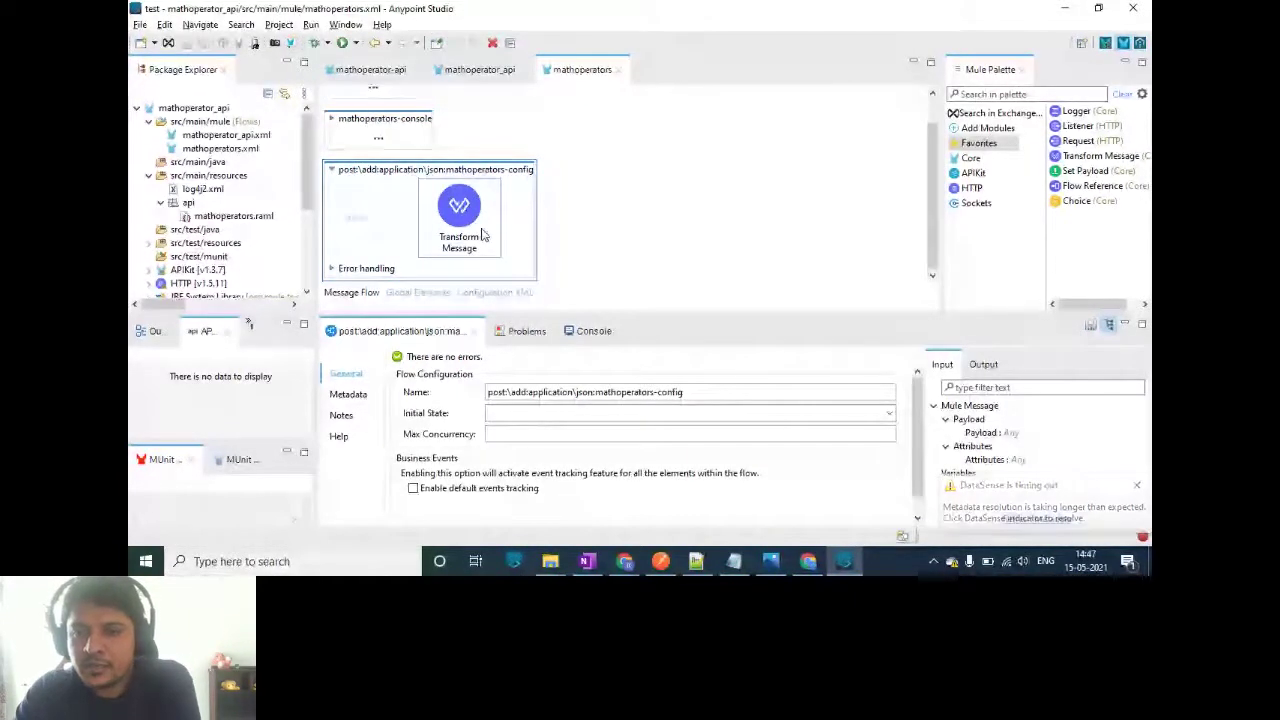
{"action": "scroll", "coordinate": [354, 126], "scroll_direction": "up", "scroll_amount": 2}
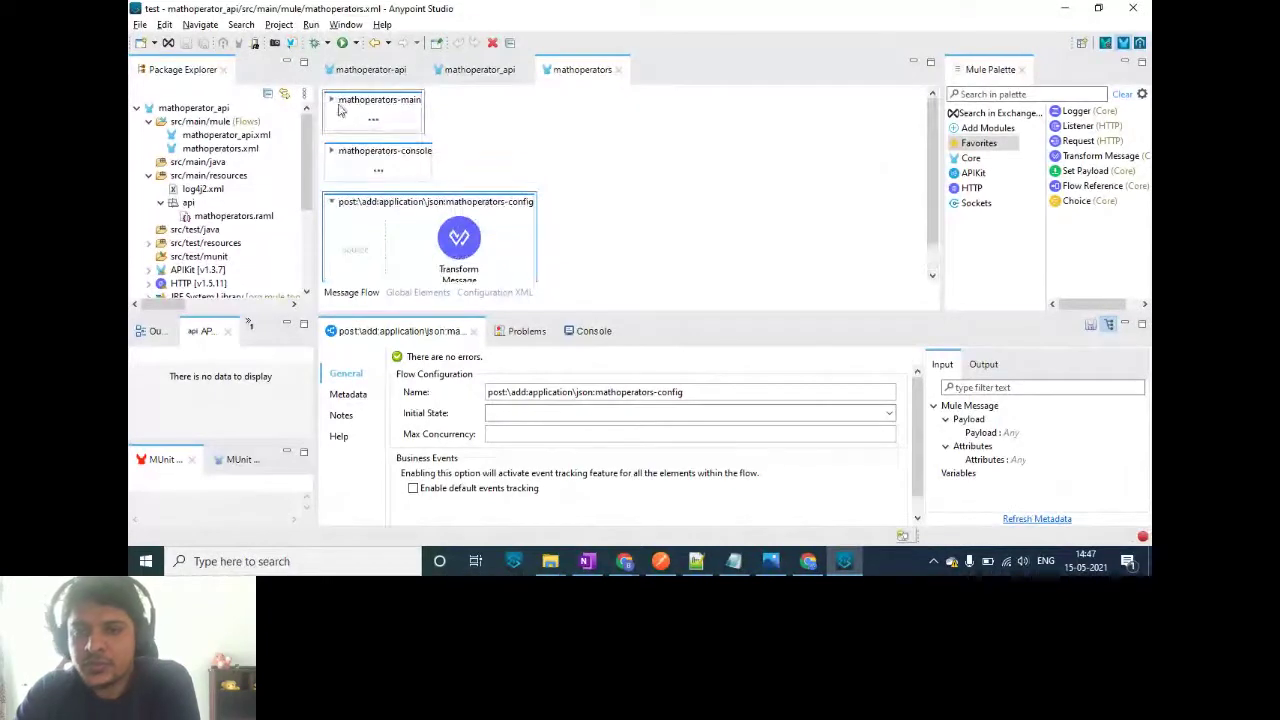
{"action": "left_click", "coordinate": [337, 106]}
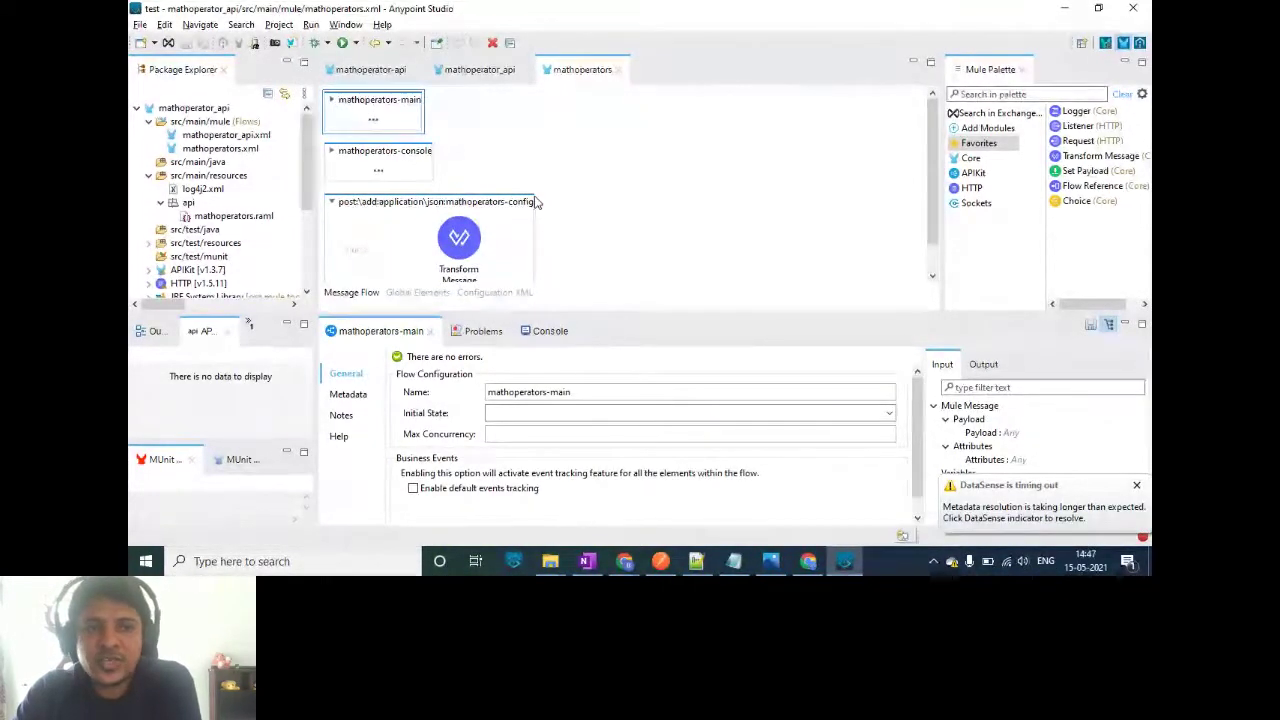
Dismiss the DataSense timeout notification
{"action": "left_click", "coordinate": [1137, 485]}
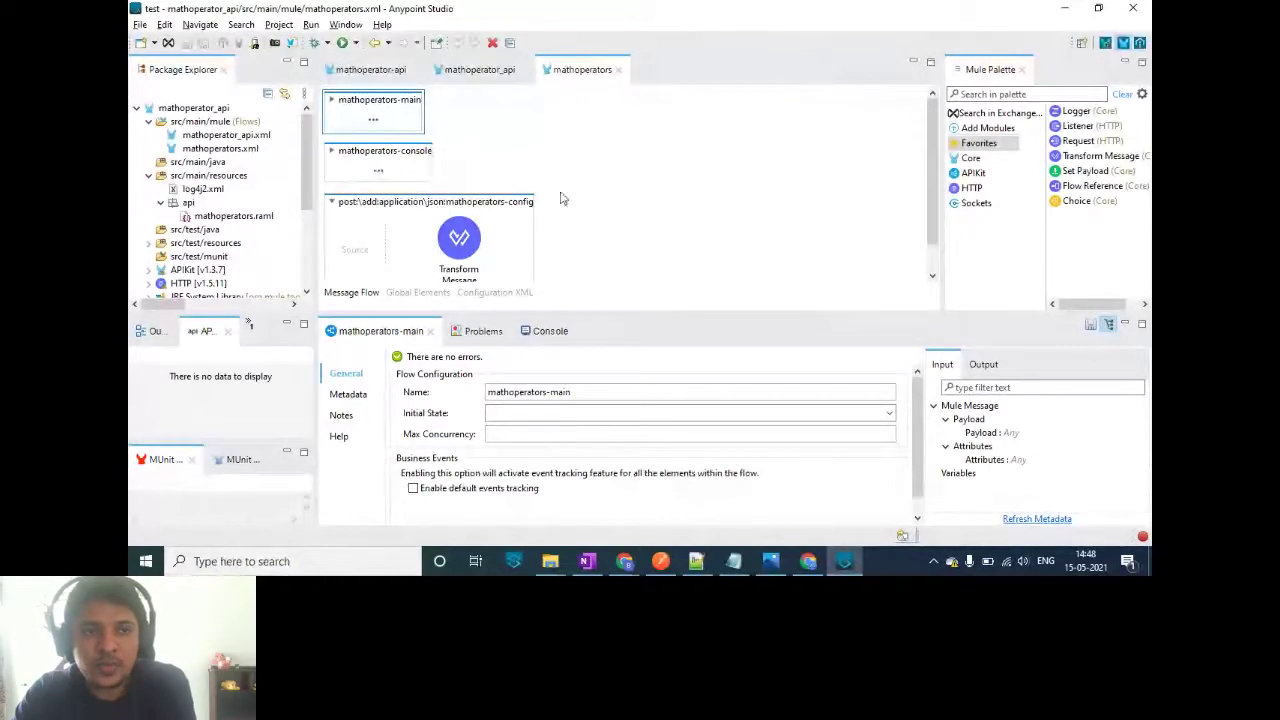
In the mathoperators-config router configuration, leave Disable Validations unticked and confirm with OK
{"action": "left_click", "coordinate": [358, 115]}
{"action": "left_click", "coordinate": [436, 136]}
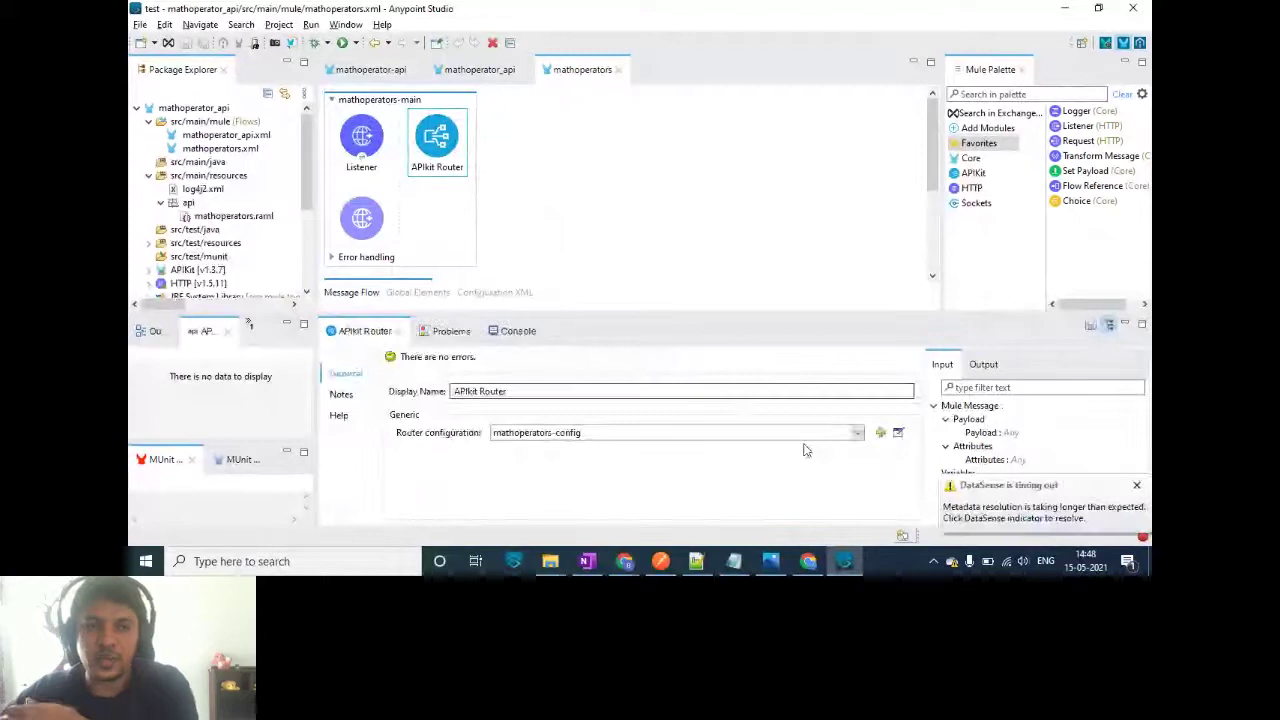
{"action": "left_click", "coordinate": [900, 436]}
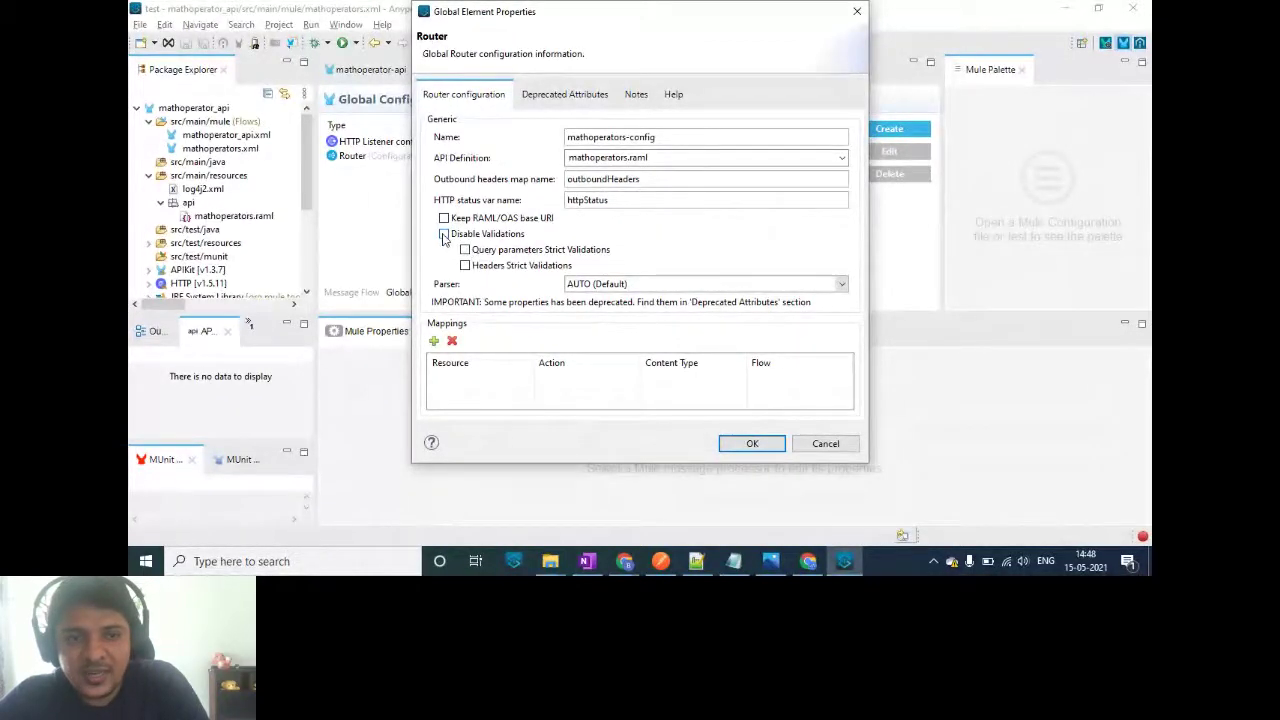
{"action": "left_click", "coordinate": [444, 234]}
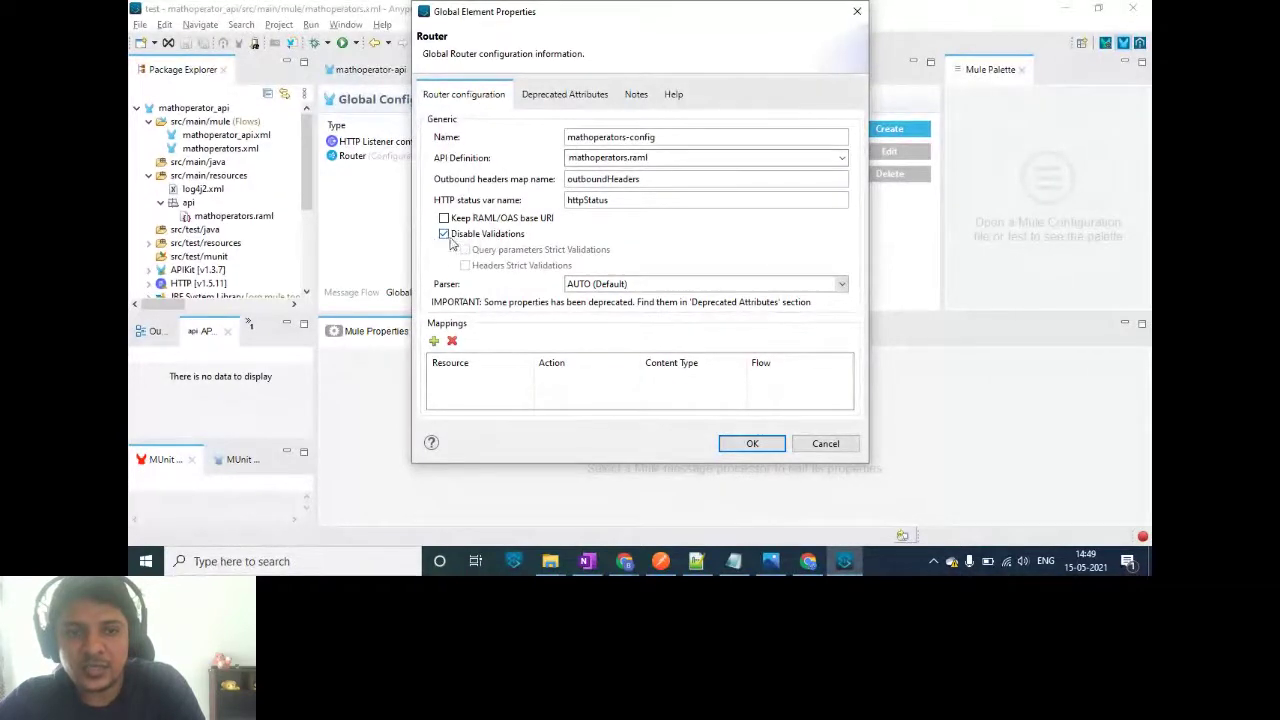
{"action": "left_click", "coordinate": [445, 234]}
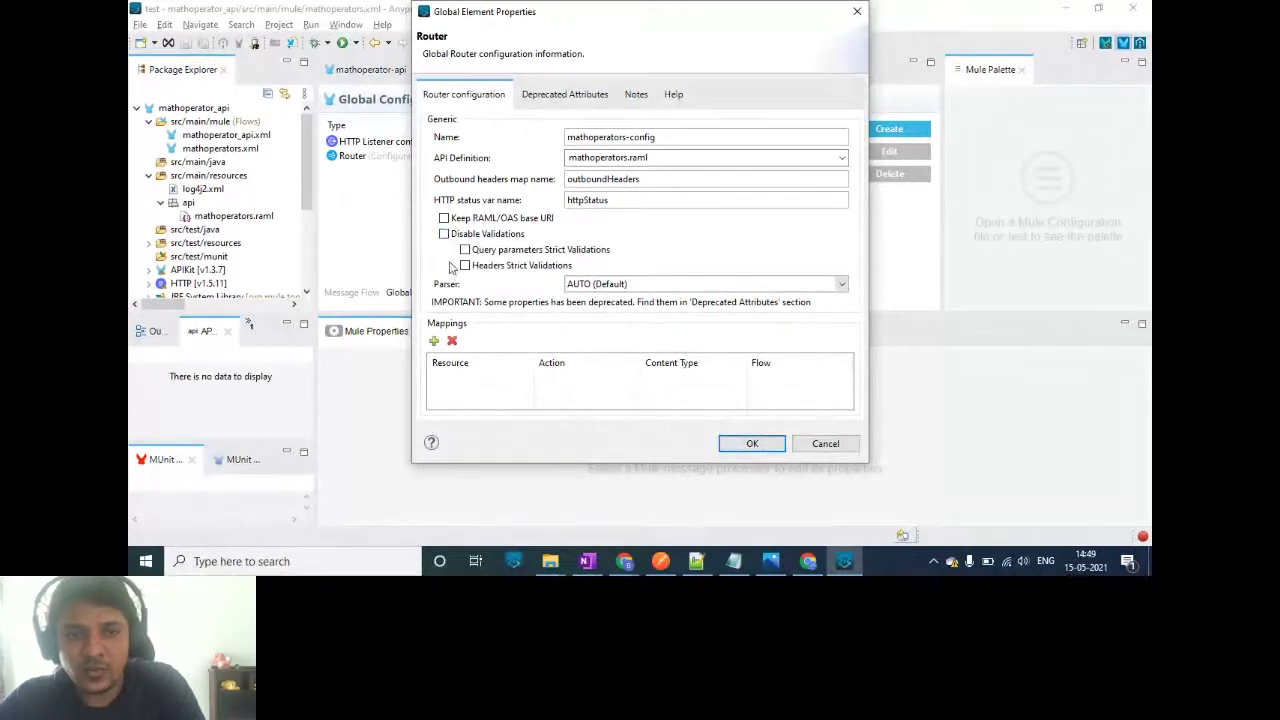
{"action": "left_click", "coordinate": [752, 444]}
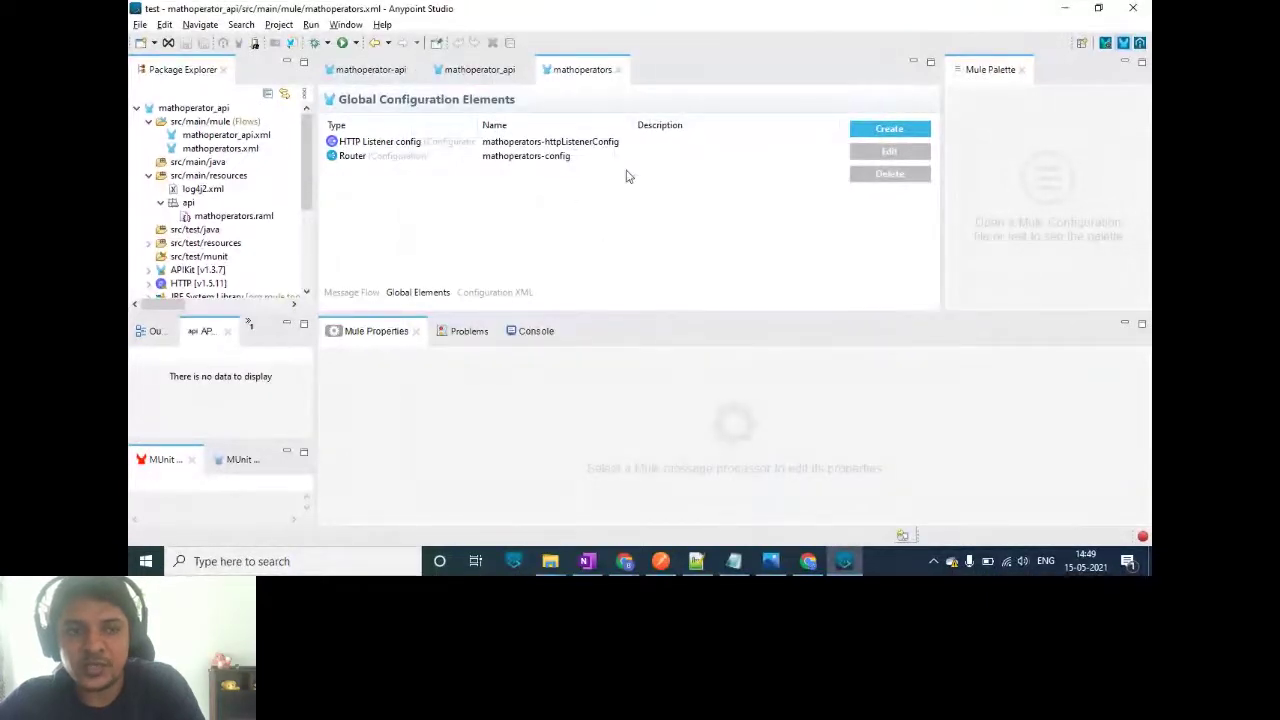
Back on the canvas, confirm the Listener path is /api/* and bring up the APIkit Router's configuration
{"action": "left_click", "coordinate": [352, 292]}
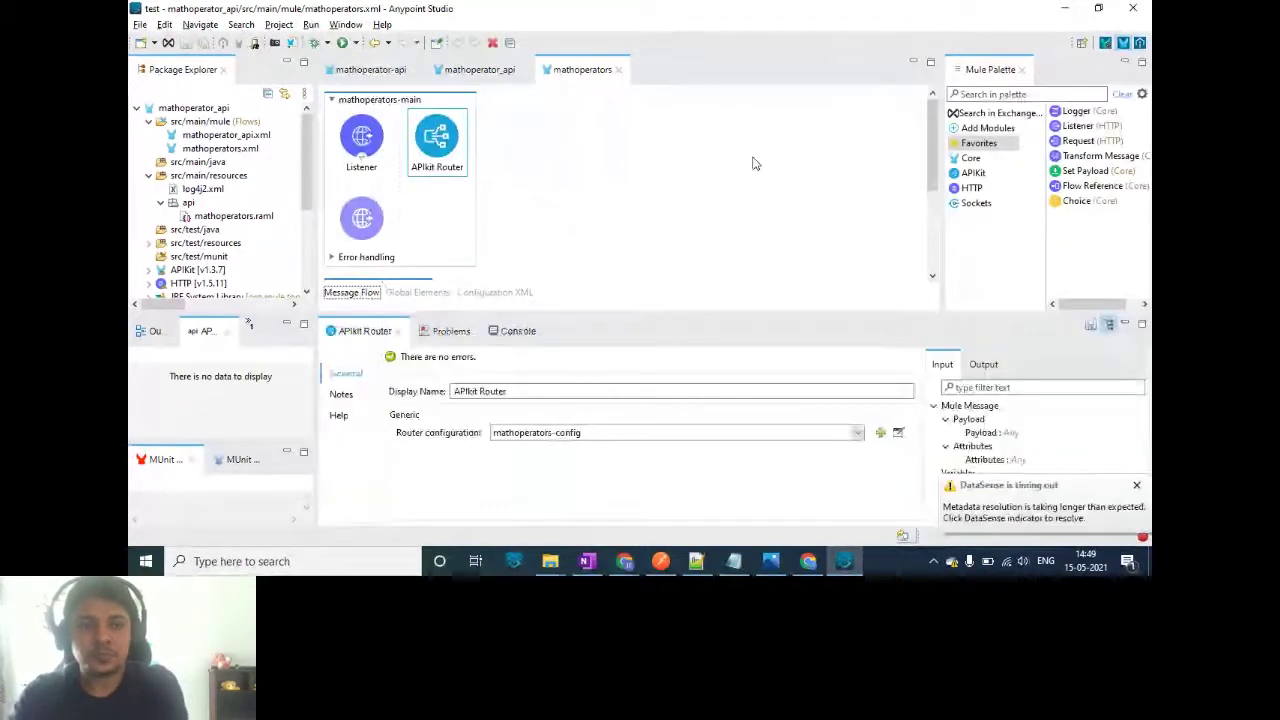
{"action": "scroll", "coordinate": [560, 240], "scroll_direction": "down", "scroll_amount": 5}
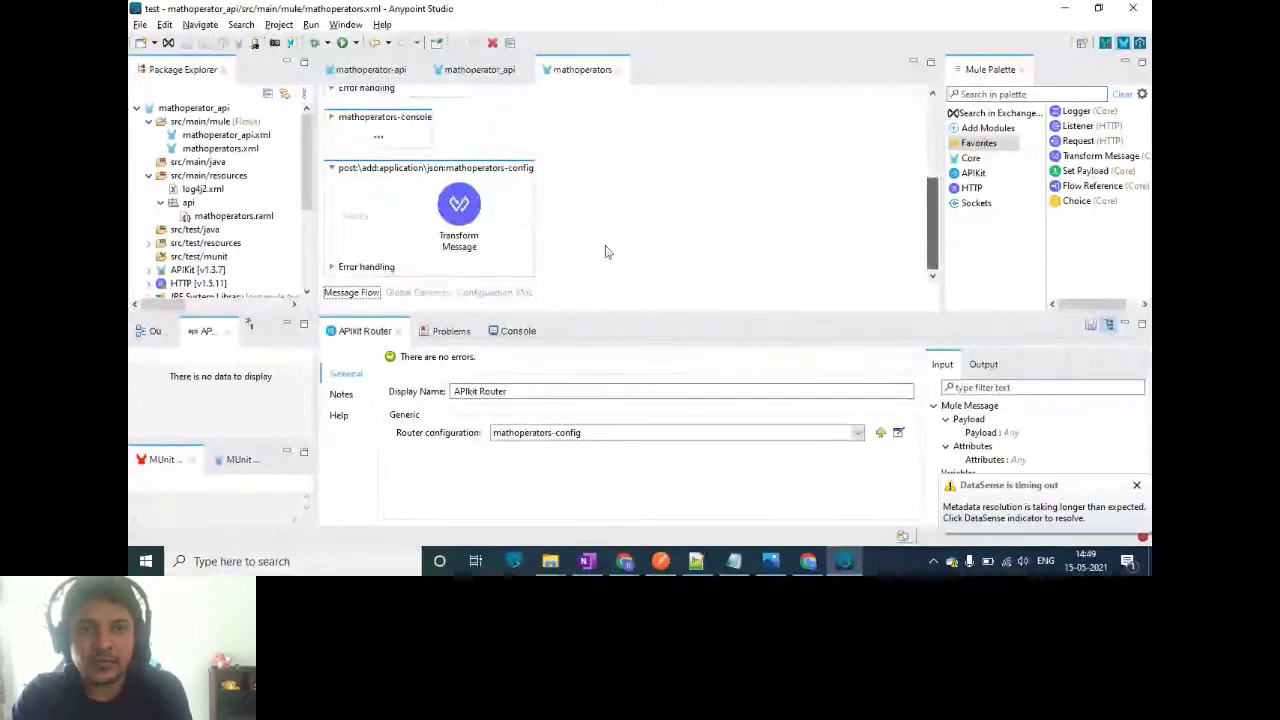
{"action": "scroll", "coordinate": [808, 177], "scroll_direction": "up", "scroll_amount": 3}
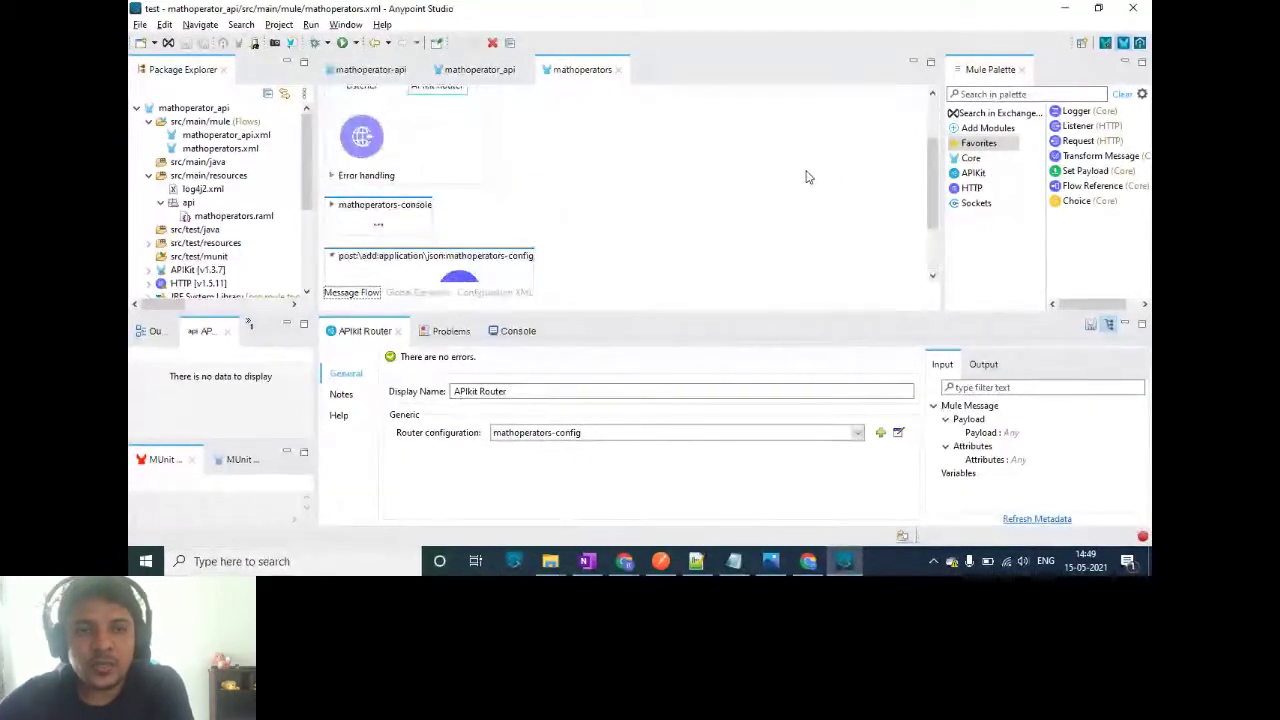
{"action": "scroll", "coordinate": [808, 177], "scroll_direction": "up", "scroll_amount": 3}
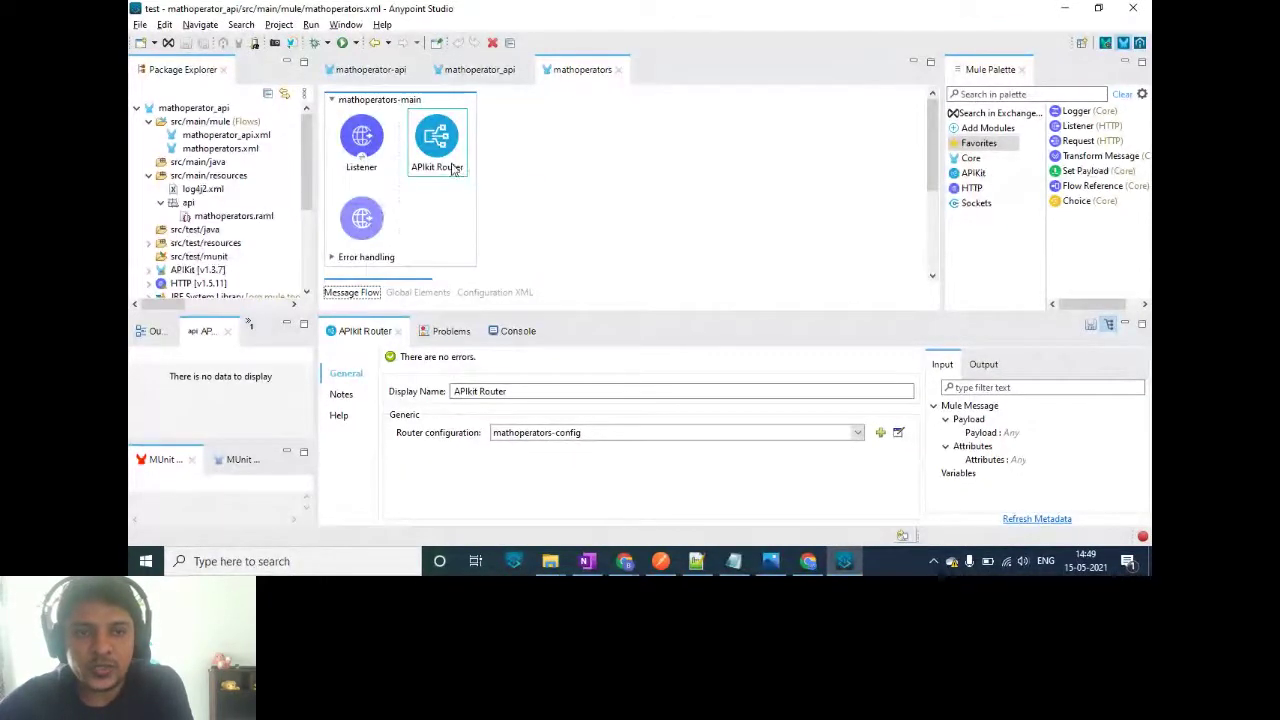
{"action": "left_click", "coordinate": [361, 218]}
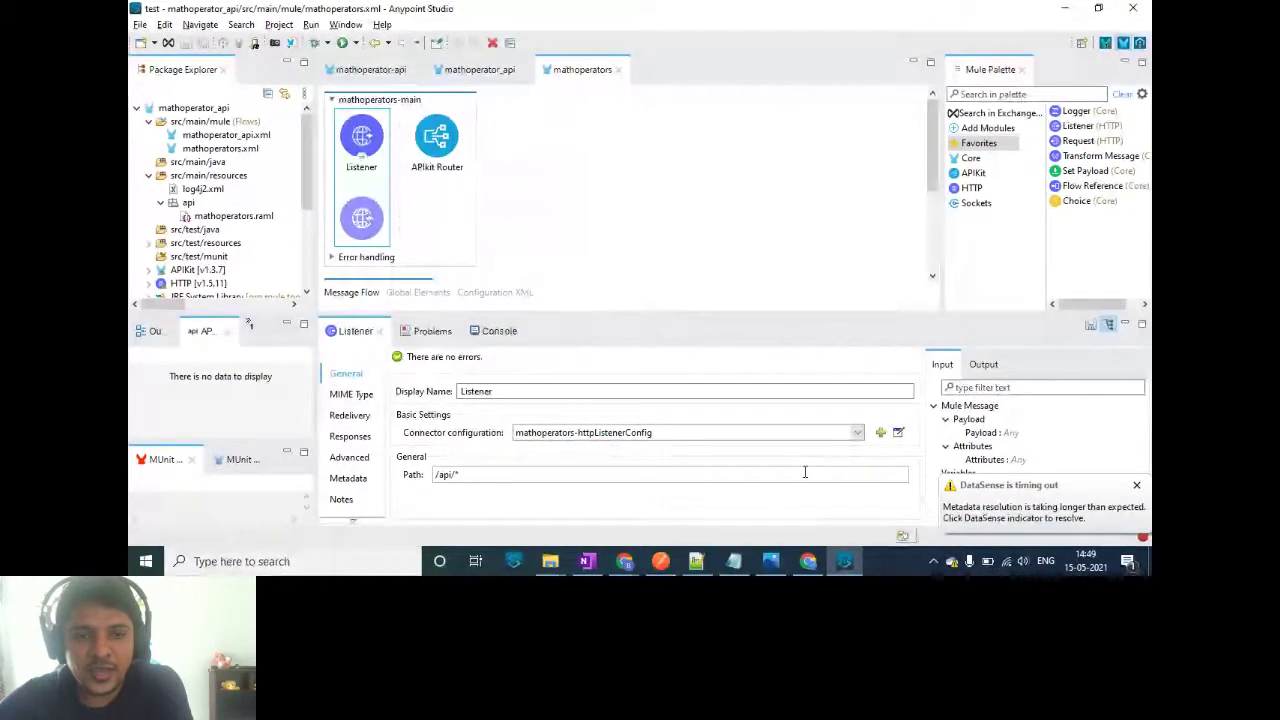
{"action": "left_click", "coordinate": [456, 474]}
{"action": "double_click", "coordinate": [456, 474]}
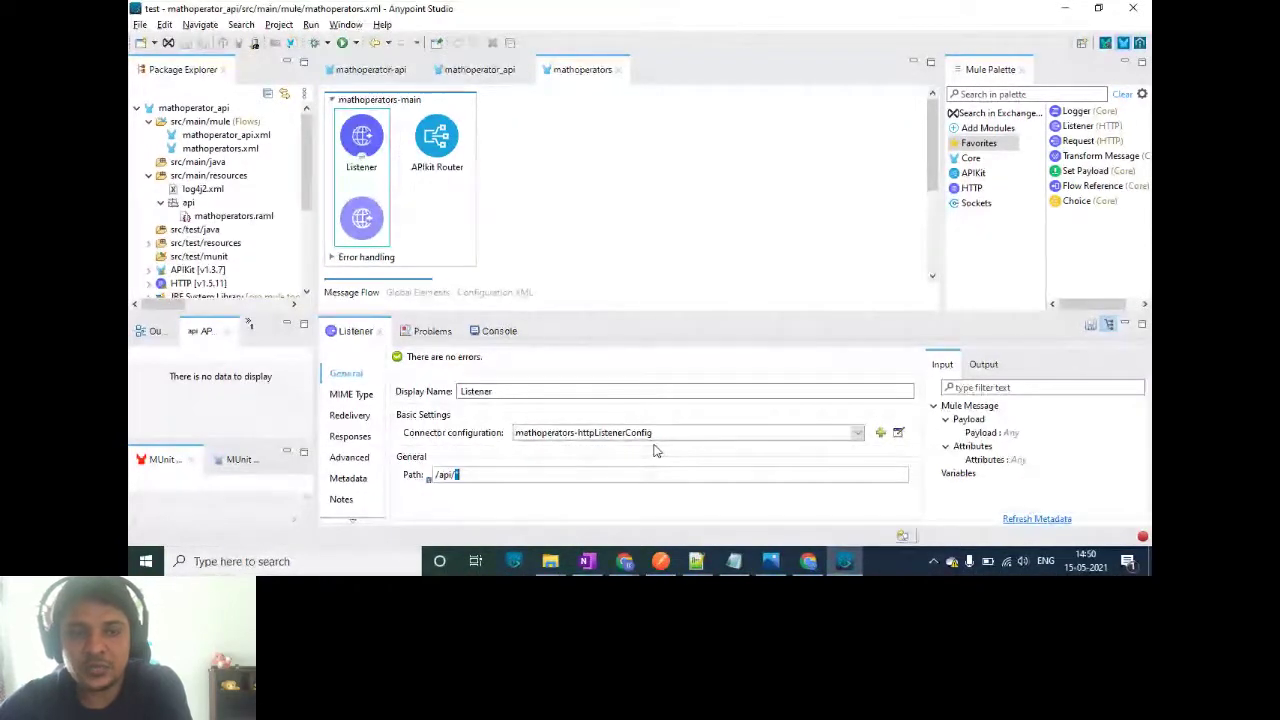
{"action": "left_click", "coordinate": [437, 138]}
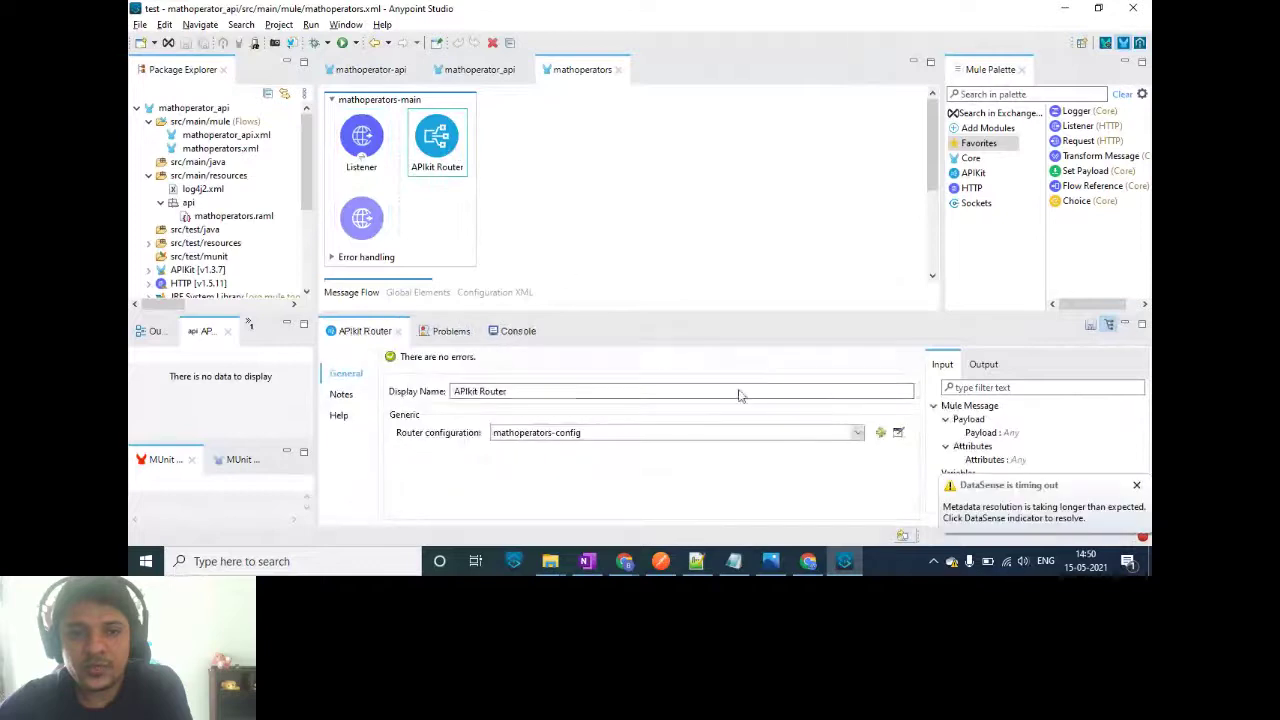
{"action": "left_click", "coordinate": [899, 432]}
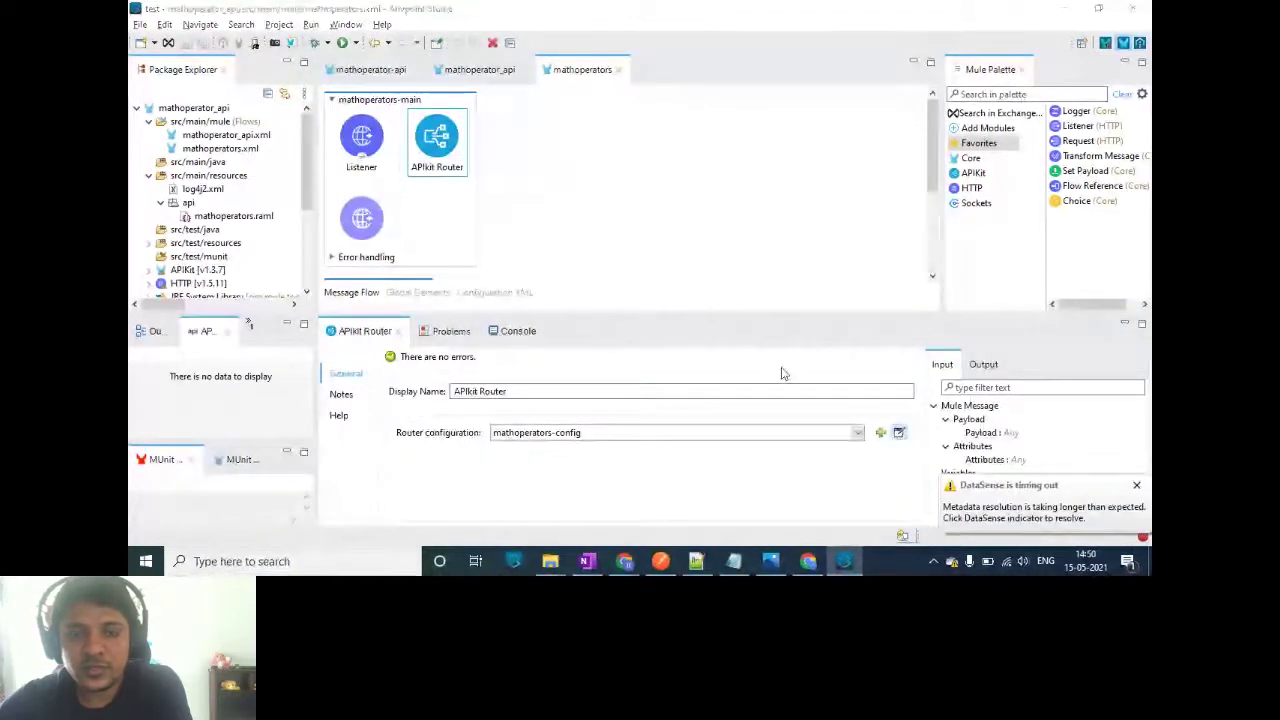
Keep mathoperators.raml as the router's API definition and return to the message flow canvas
{"action": "left_click", "coordinate": [843, 163]}
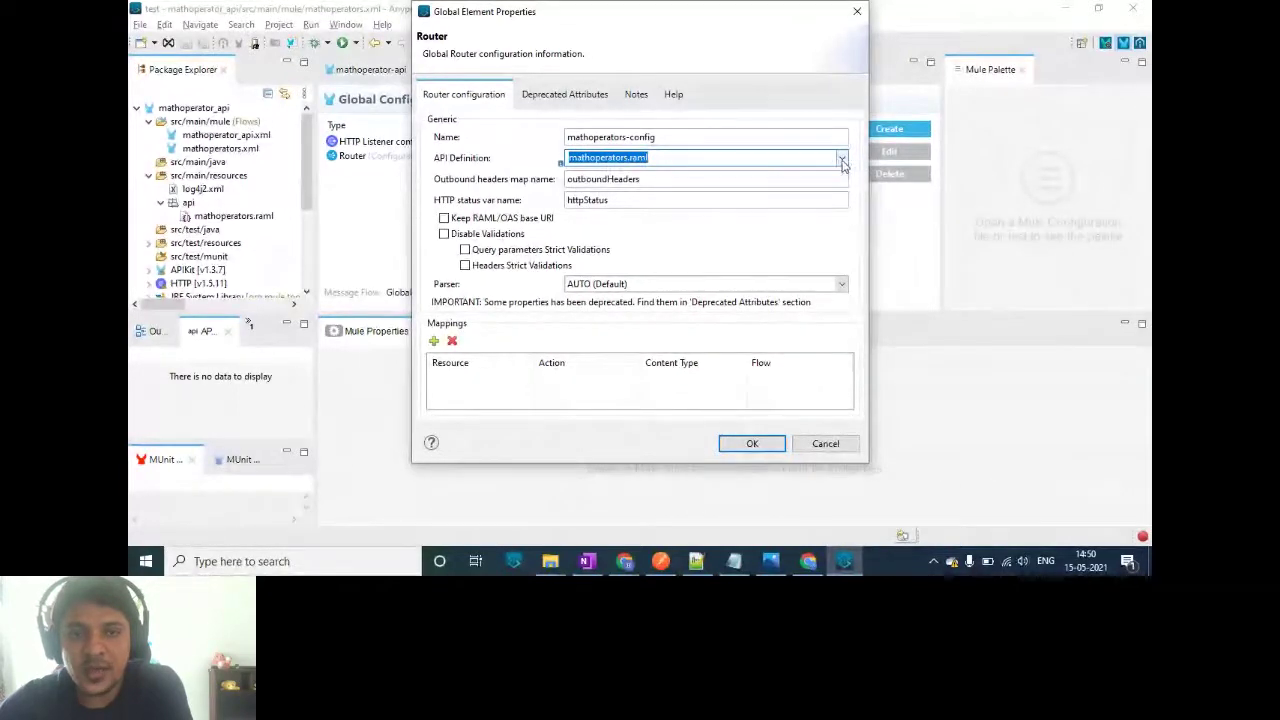
{"action": "left_click", "coordinate": [843, 163]}
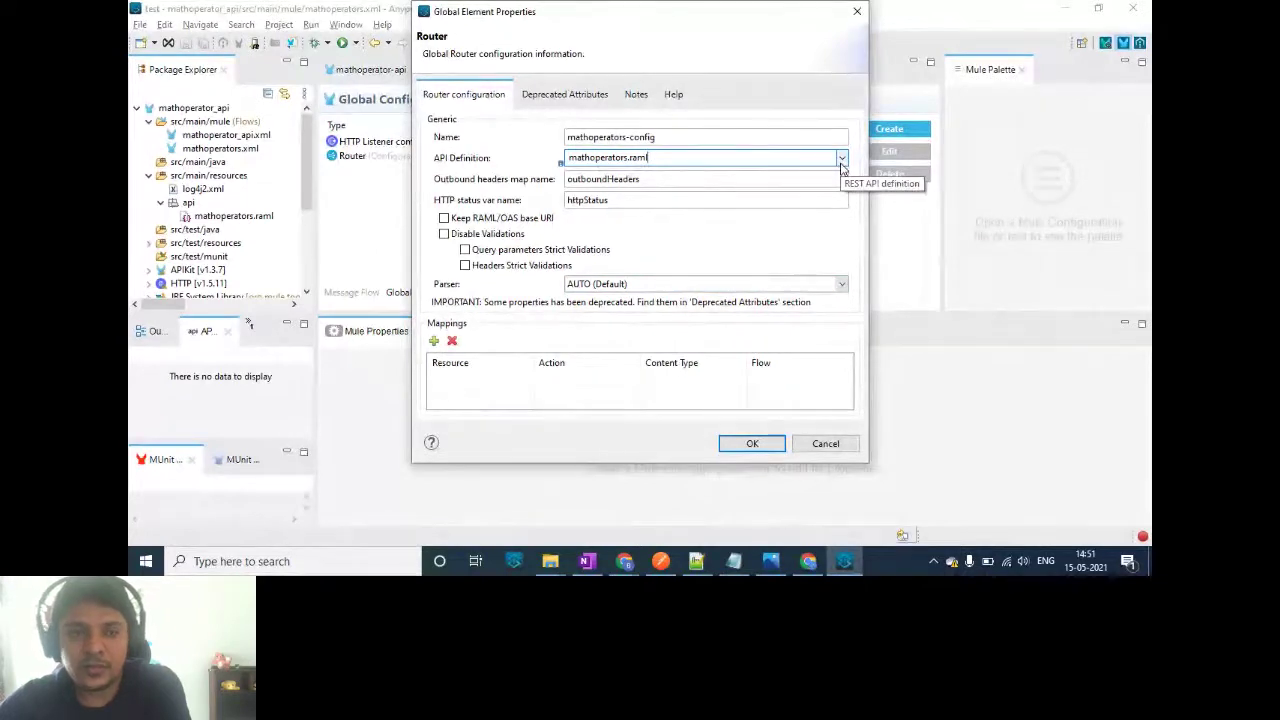
{"action": "left_click", "coordinate": [760, 448]}
{"action": "left_click", "coordinate": [362, 295]}
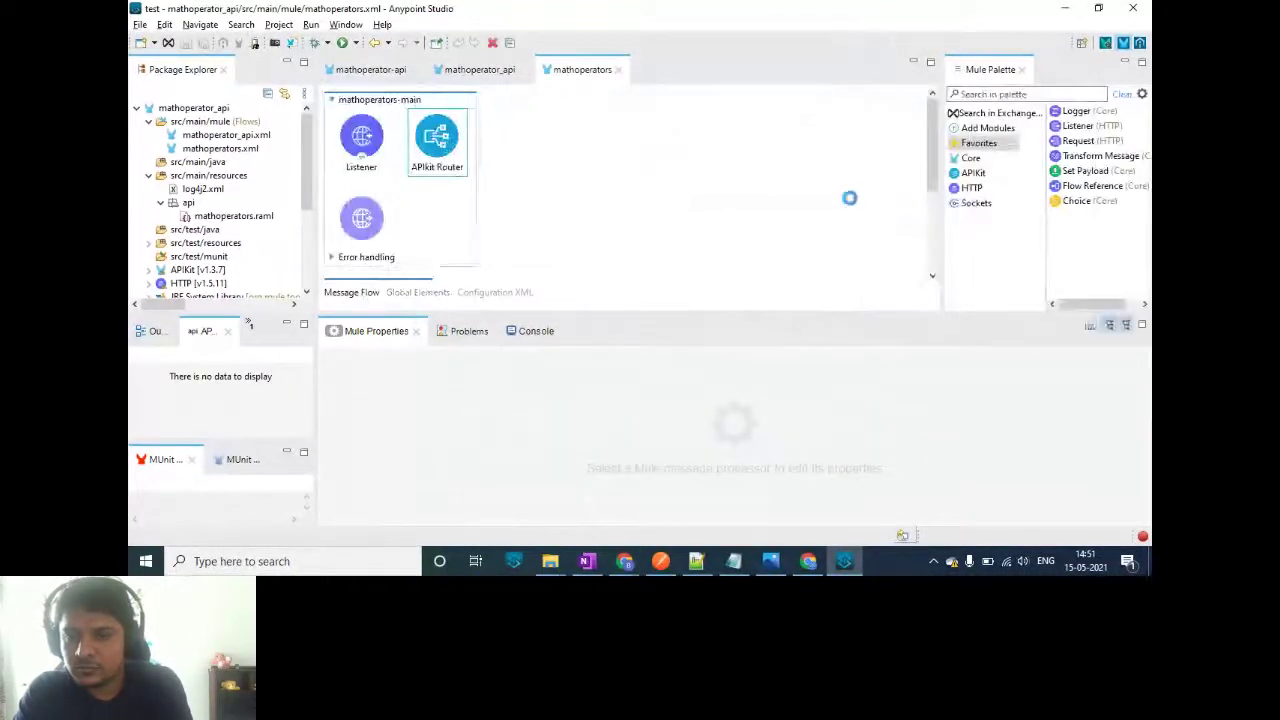
Begin the 'Sum of these numbers' value on line 5 of the add flow's Transform Message
{"action": "scroll", "coordinate": [930, 238], "scroll_direction": "down", "scroll_amount": 5}
{"action": "scroll", "coordinate": [930, 238], "scroll_direction": "down", "scroll_amount": 2}
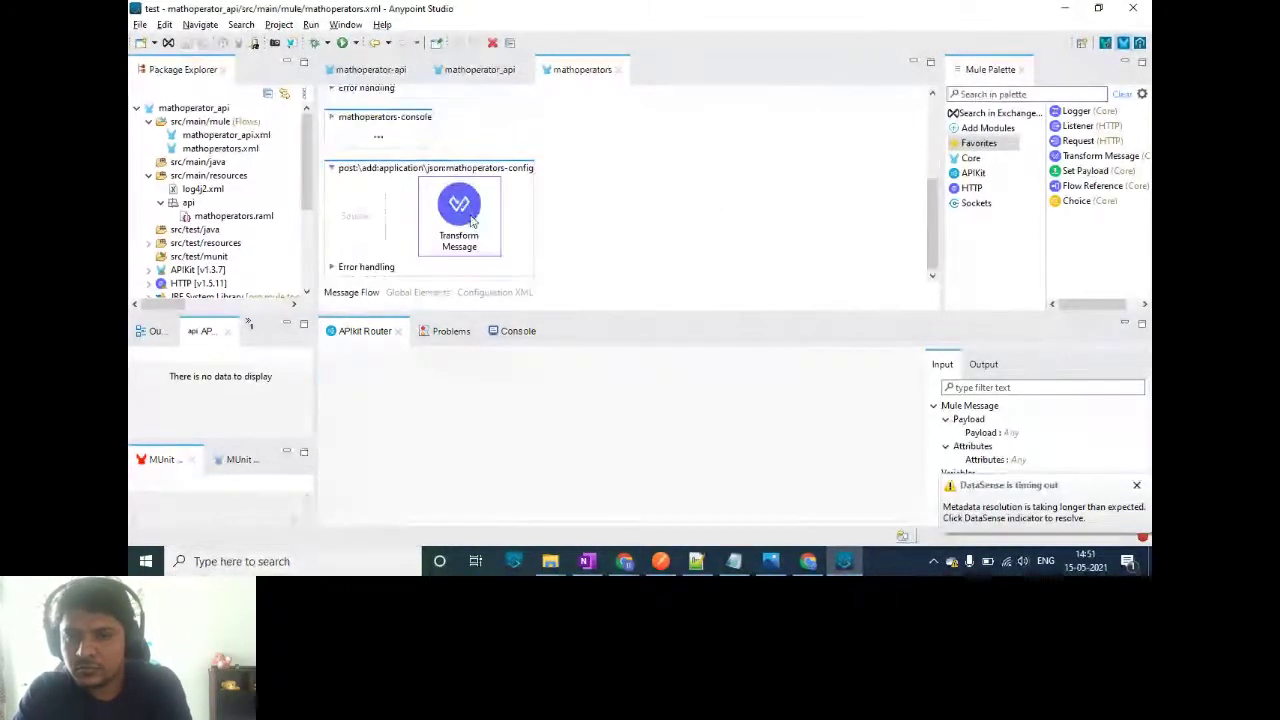
{"action": "left_click", "coordinate": [459, 210]}
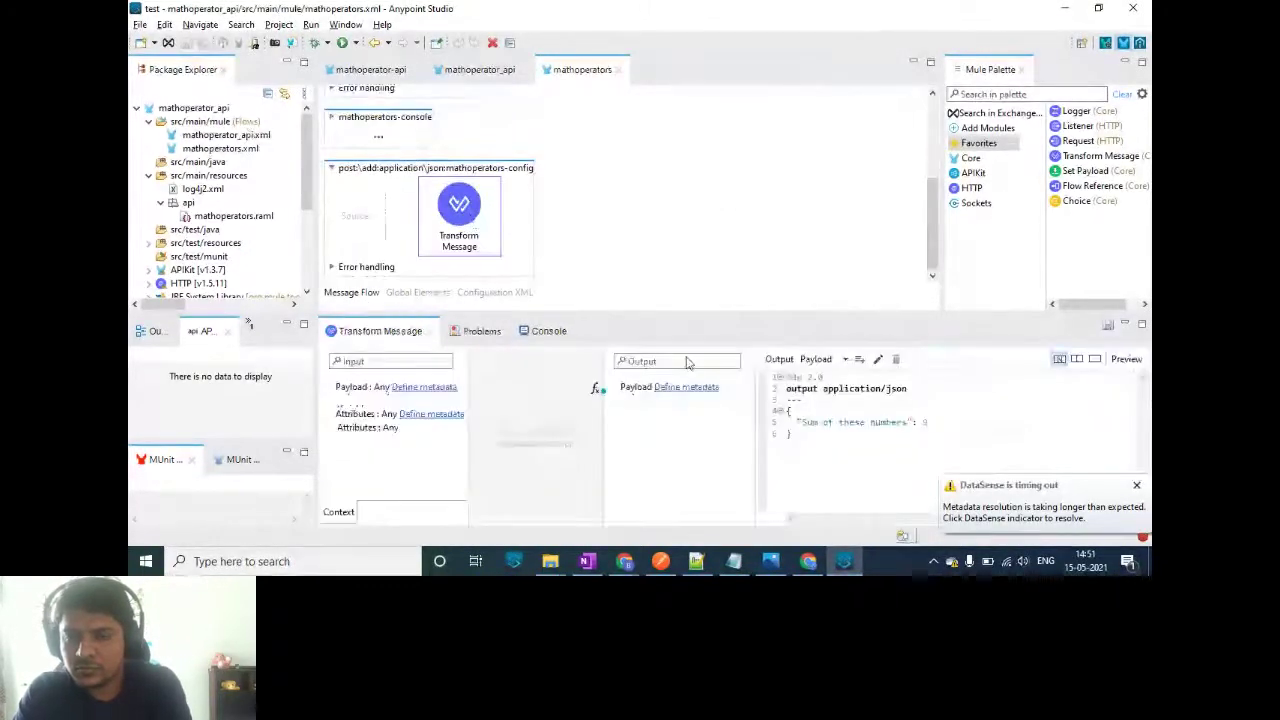
{"action": "left_click", "coordinate": [926, 421]}
{"action": "type", "text": "pay"}
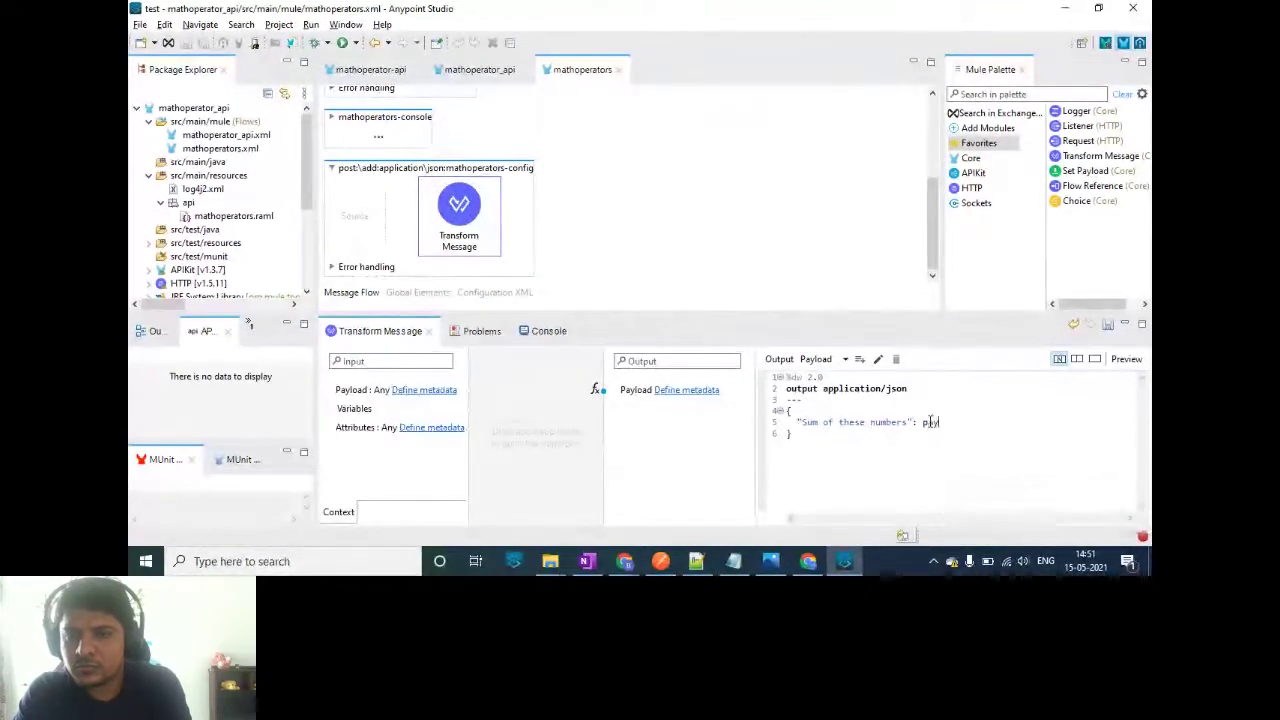
Check the exact request body field name input1 in Chrome's Exchange POST /add console
{"action": "key", "text": "alt+Tab"}
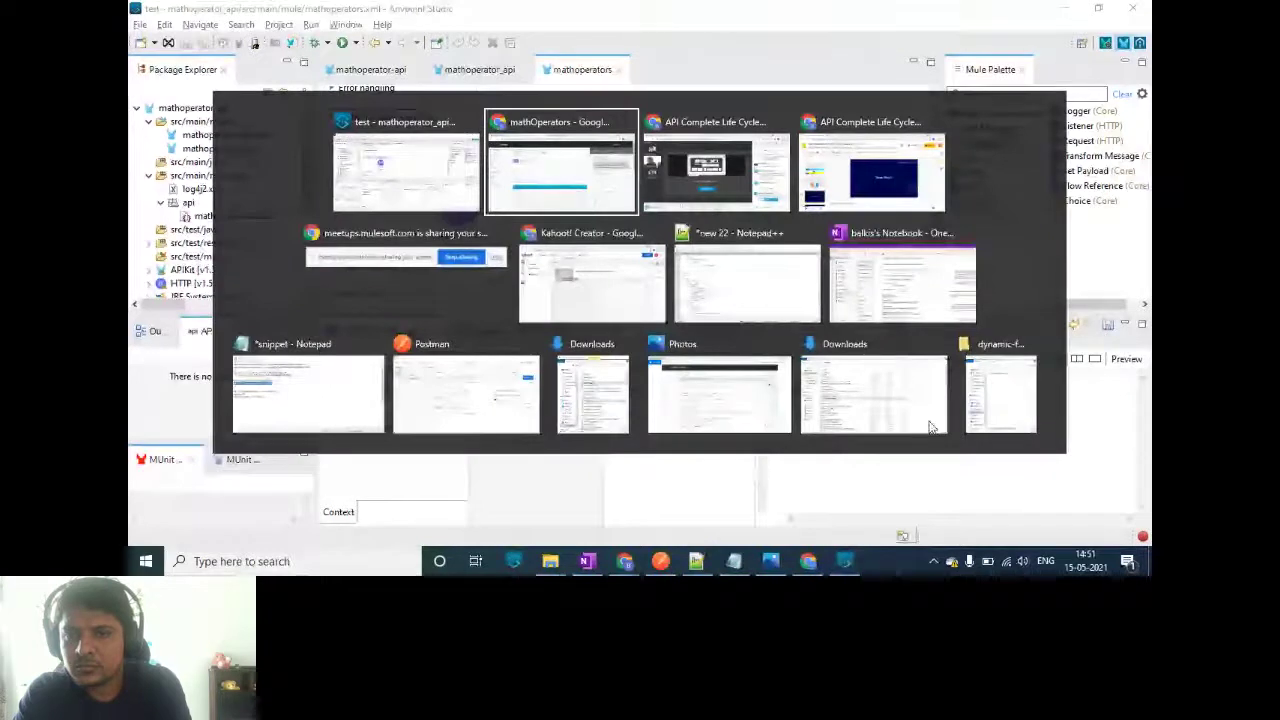
{"action": "scroll", "coordinate": [997, 420], "scroll_direction": "down", "scroll_amount": 5}
{"action": "left_click", "coordinate": [897, 245]}
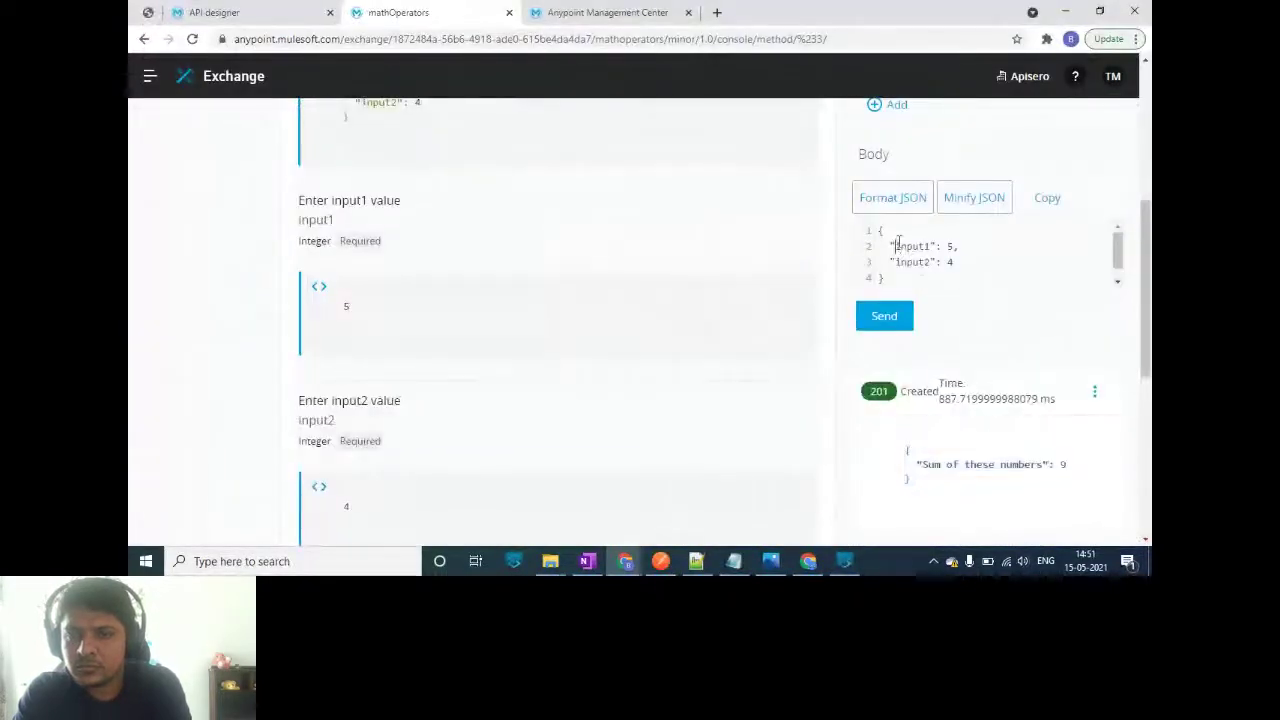
{"action": "double_click", "coordinate": [908, 246]}
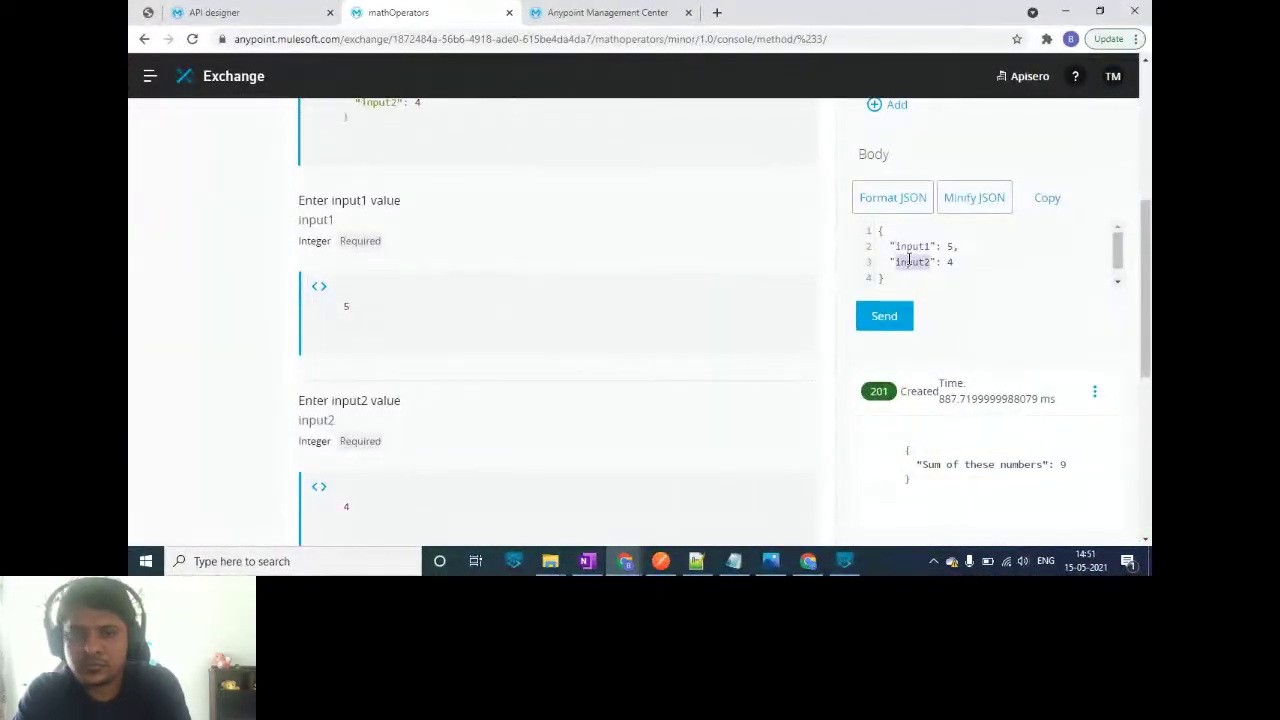
{"action": "double_click", "coordinate": [908, 246]}
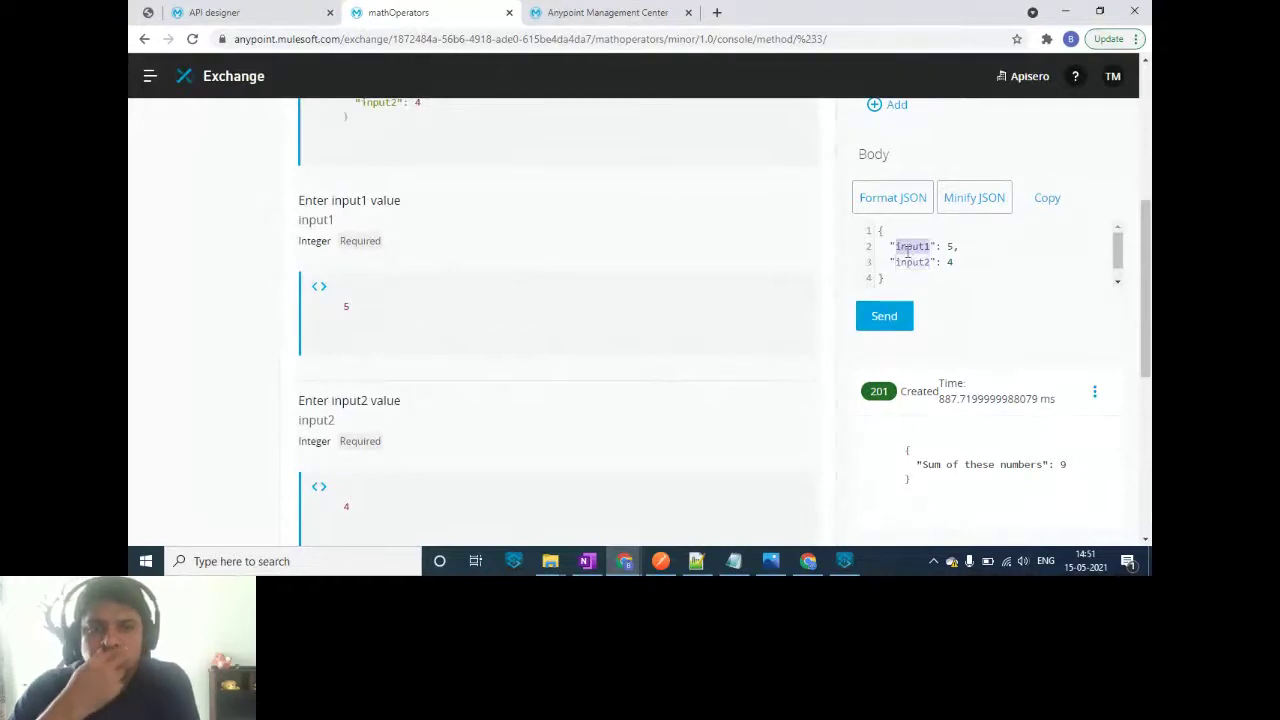
Complete the 'Sum of these numbers' value as payload.input1 + payload.input2 using autocomplete
{"action": "key", "text": "alt+Tab"}
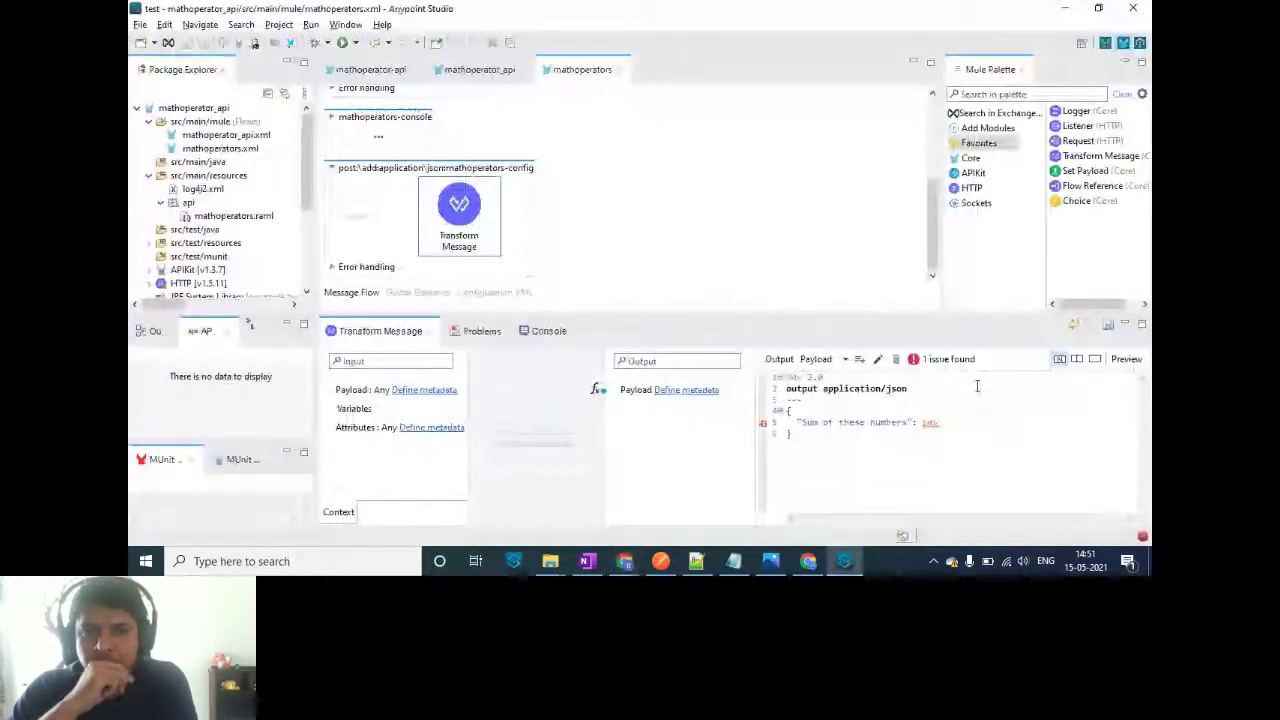
{"action": "type", "text": "load"}
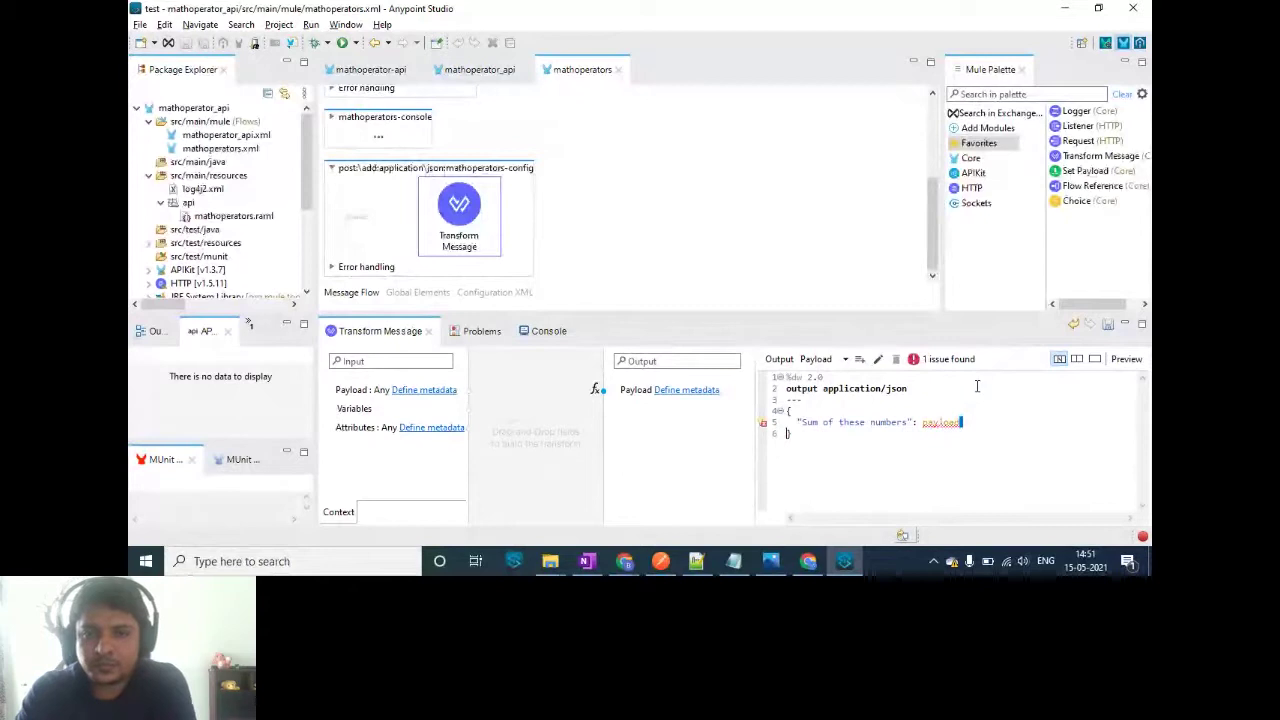
{"action": "type", "text": ".input1"}
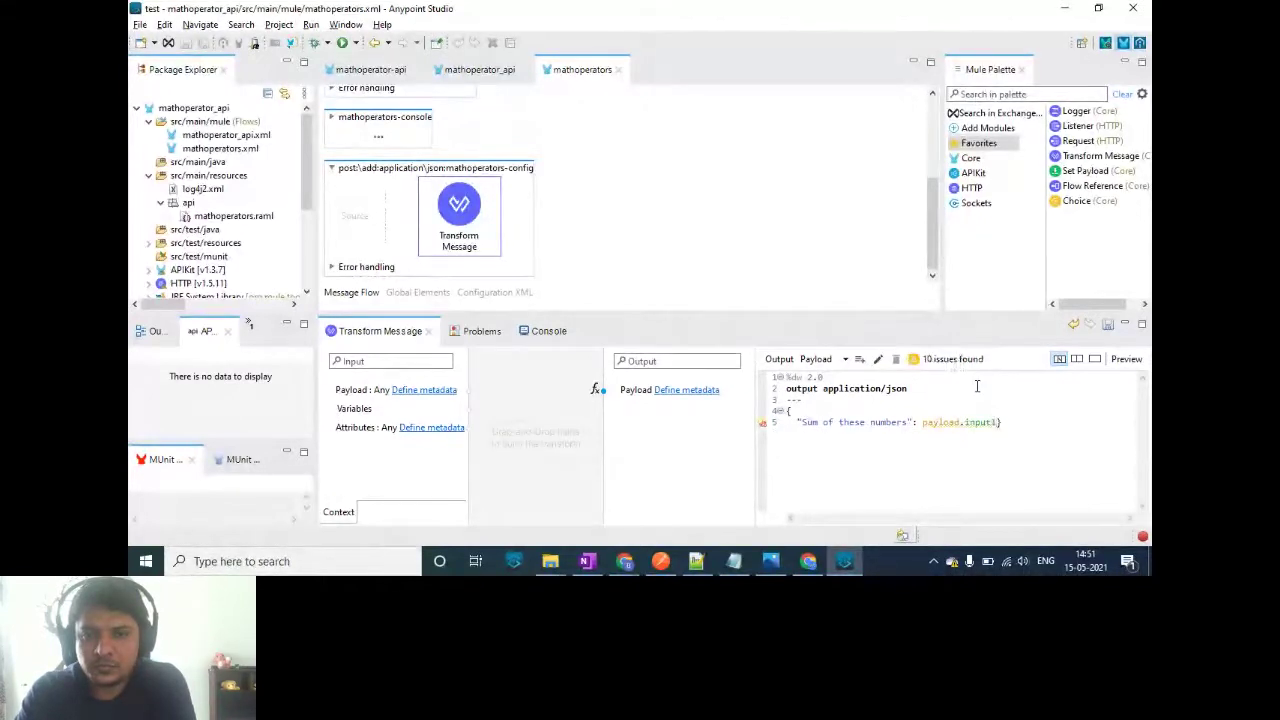
{"action": "type", "text": " +"}
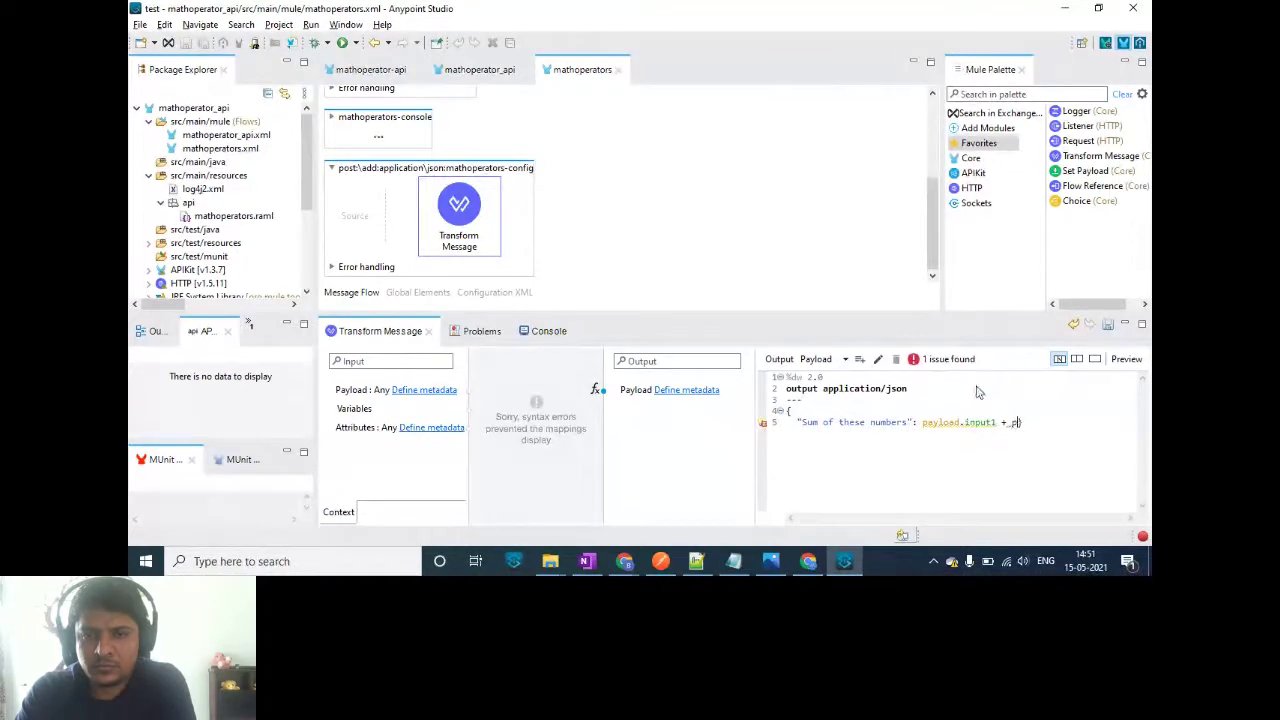
{"action": "type", "text": " p"}
{"action": "key", "text": "Return"}
{"action": "type", "text": ".input2"}
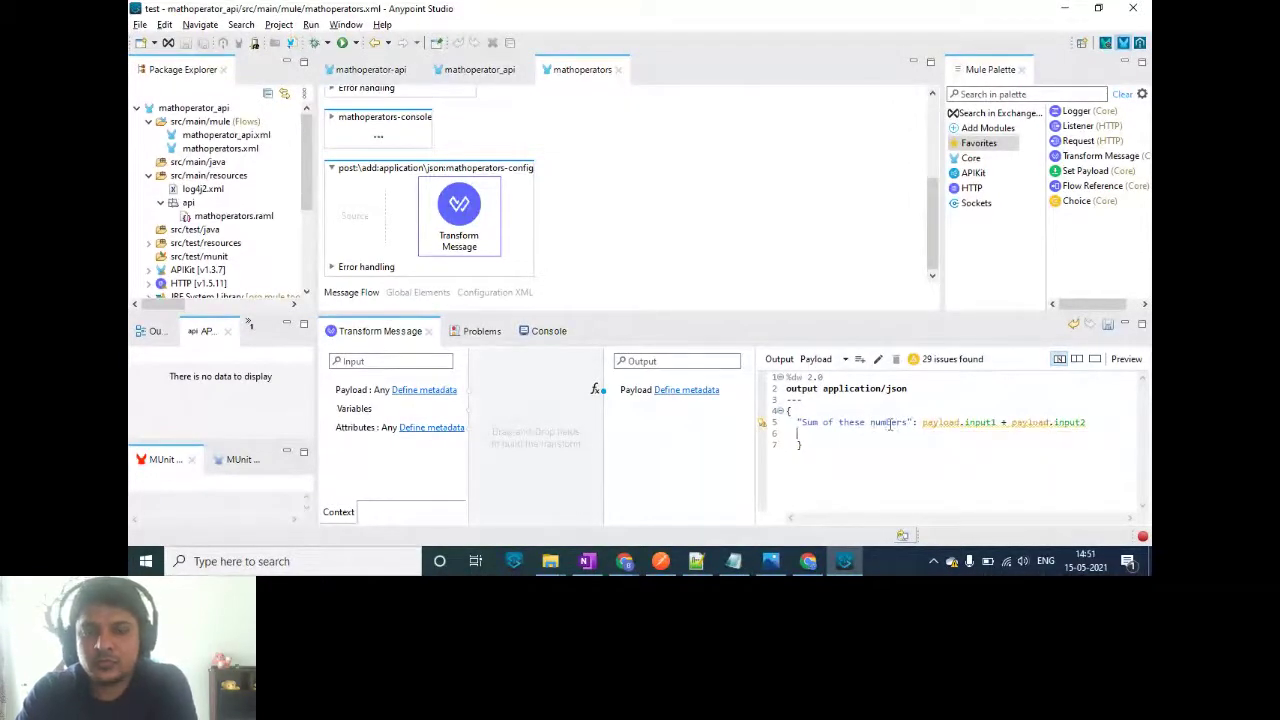
{"action": "scroll", "coordinate": [614, 220], "scroll_direction": "up", "scroll_amount": 3}
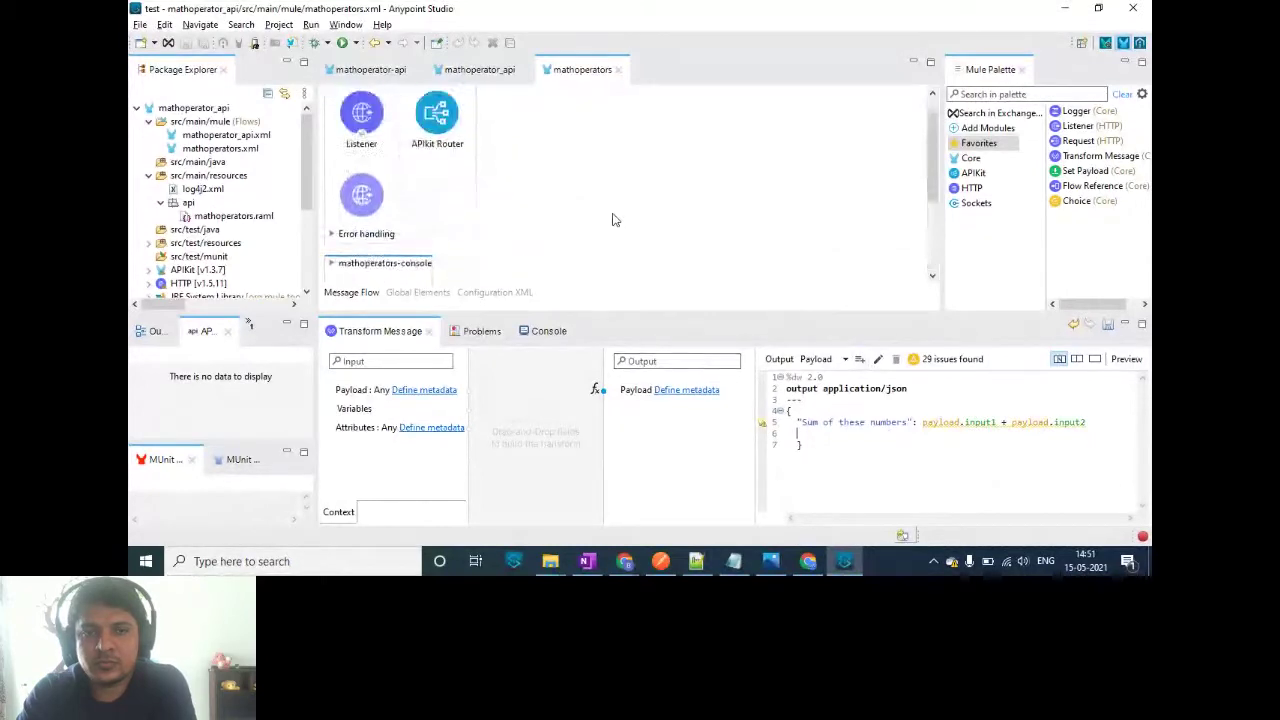
{"action": "scroll", "coordinate": [614, 220], "scroll_direction": "up", "scroll_amount": 1}
Set test2 to include mathoperator_api and always clear application data, apply, and run it
{"action": "left_click", "coordinate": [355, 43]}
{"action": "left_click", "coordinate": [400, 132]}
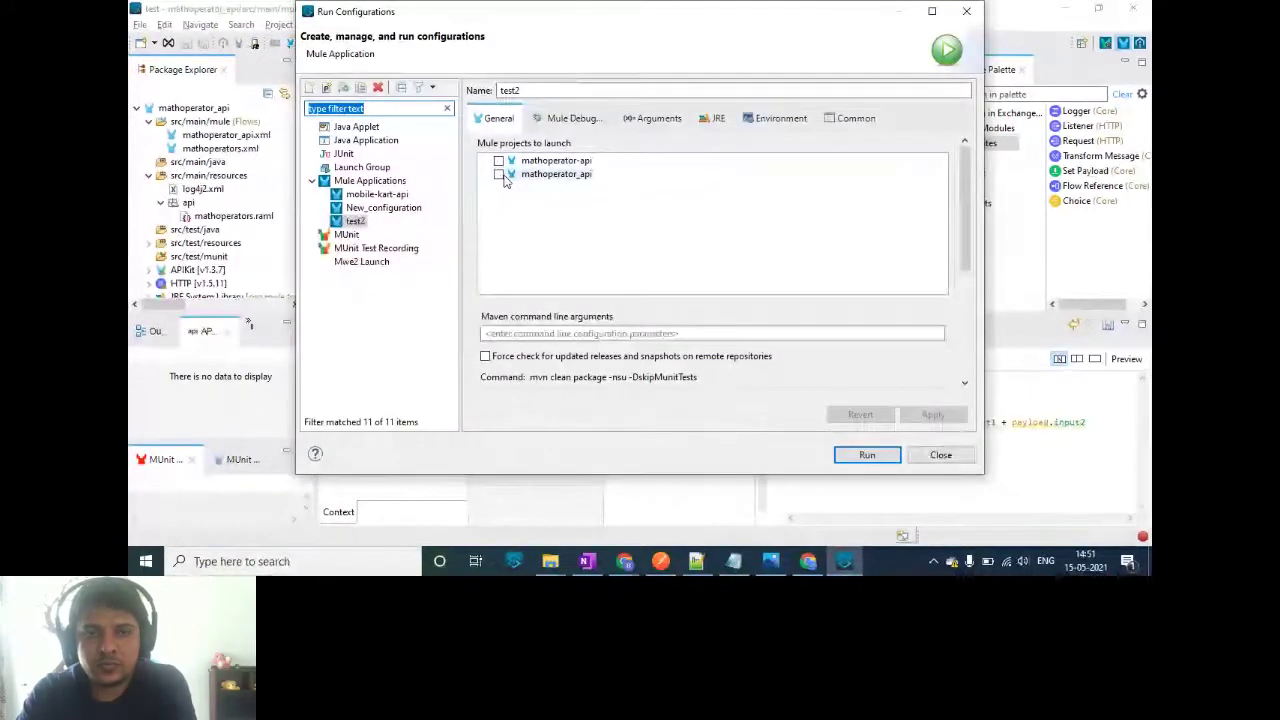
{"action": "left_click", "coordinate": [499, 174]}
{"action": "scroll", "coordinate": [972, 230], "scroll_direction": "down", "scroll_amount": 2}
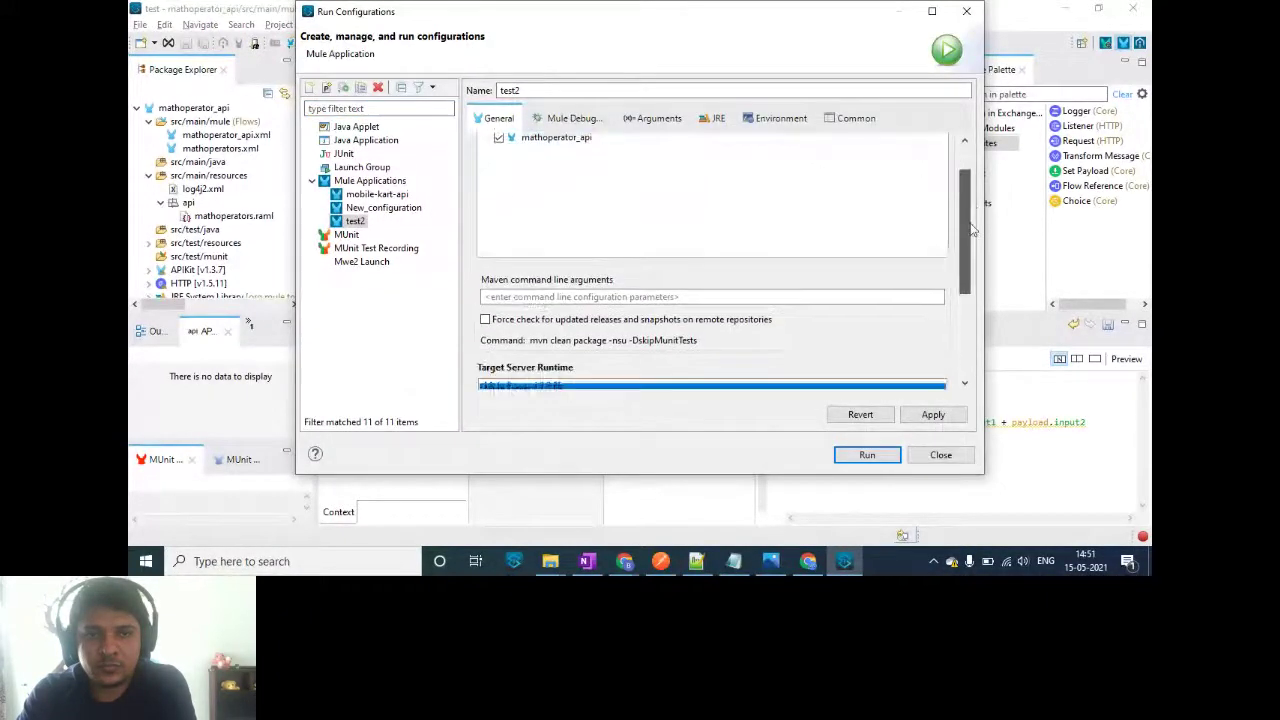
{"action": "left_click_drag", "start_coordinate": [972, 230], "coordinate": [968, 315]}
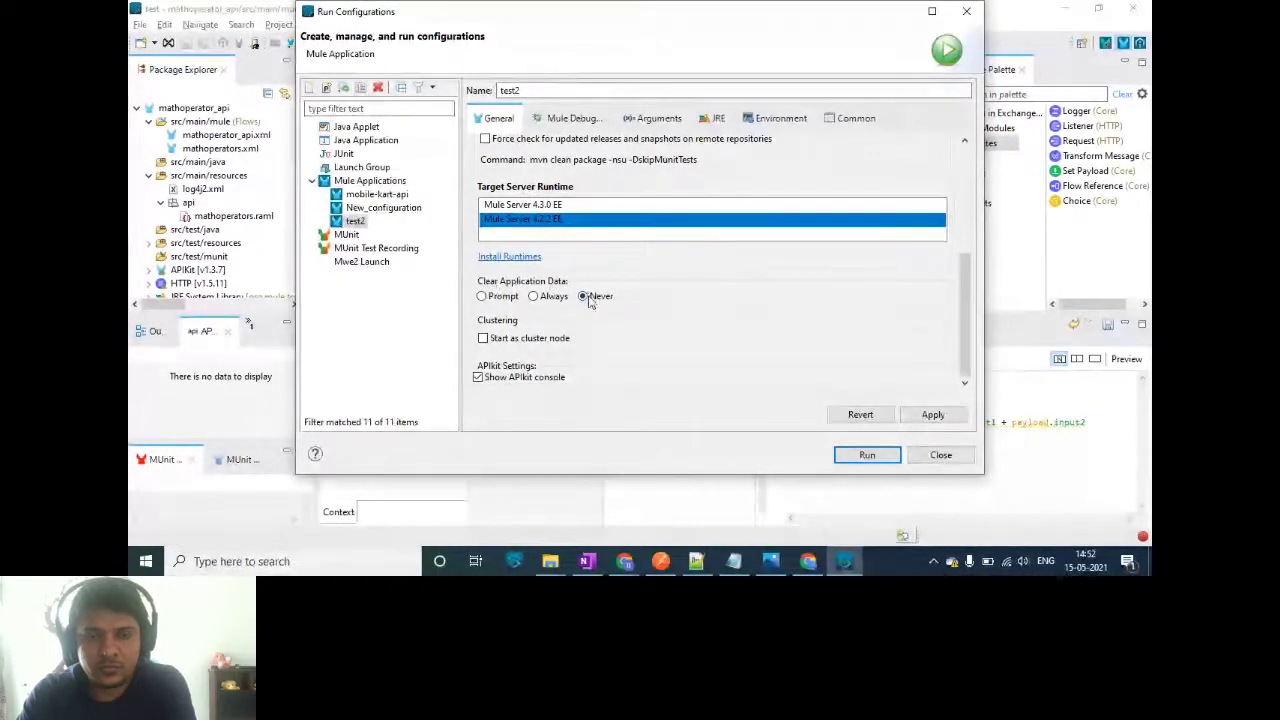
{"action": "left_click", "coordinate": [528, 300]}
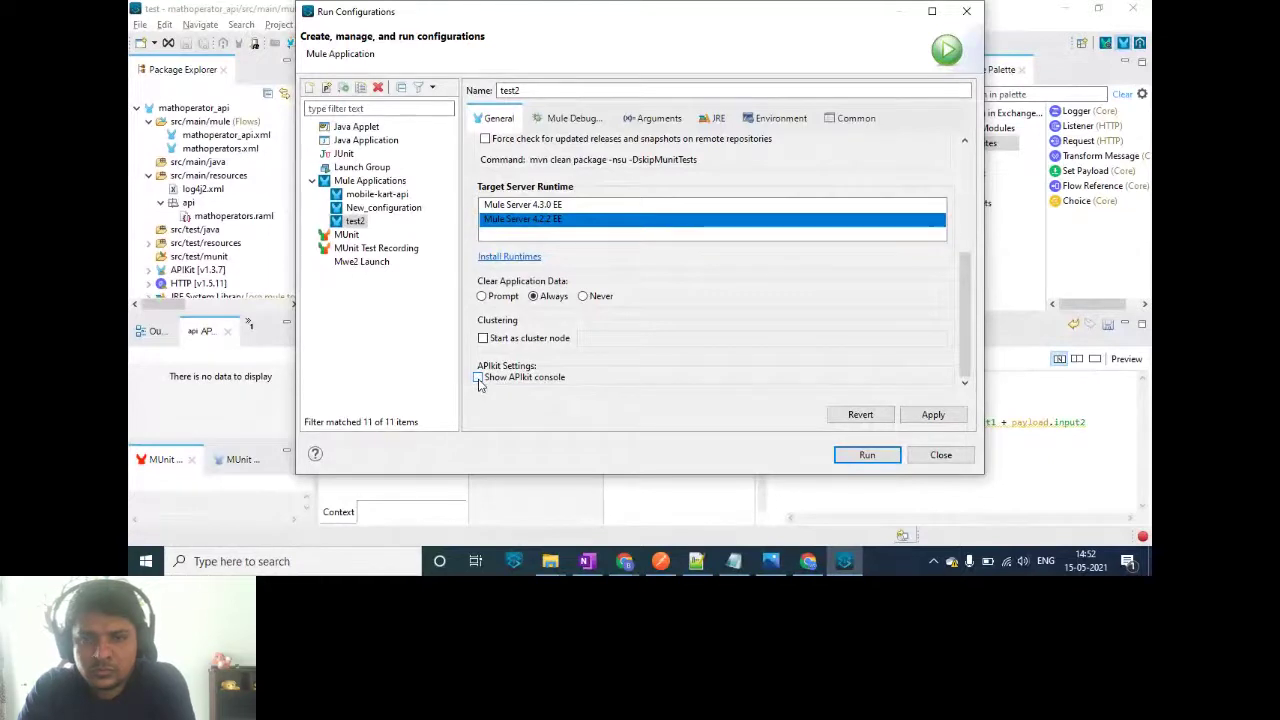
{"action": "left_click", "coordinate": [932, 414]}
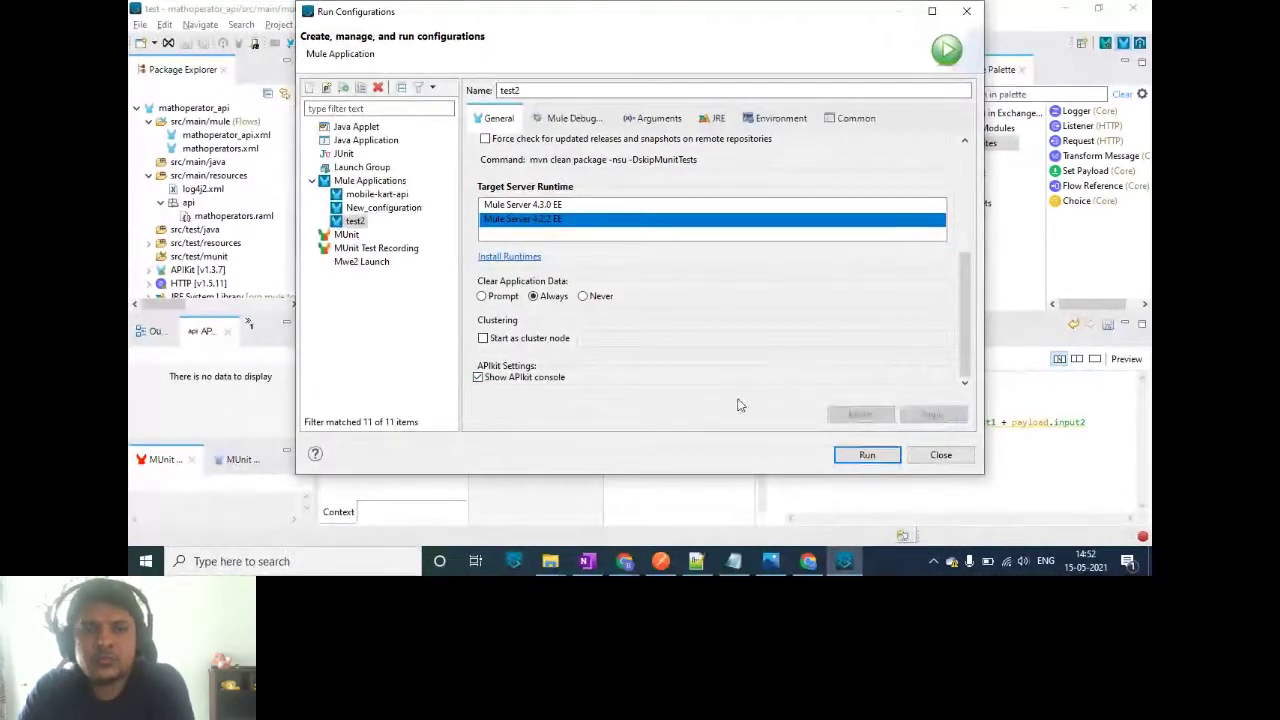
{"action": "key", "text": "Return"}
{"action": "left_click", "coordinate": [540, 333]}
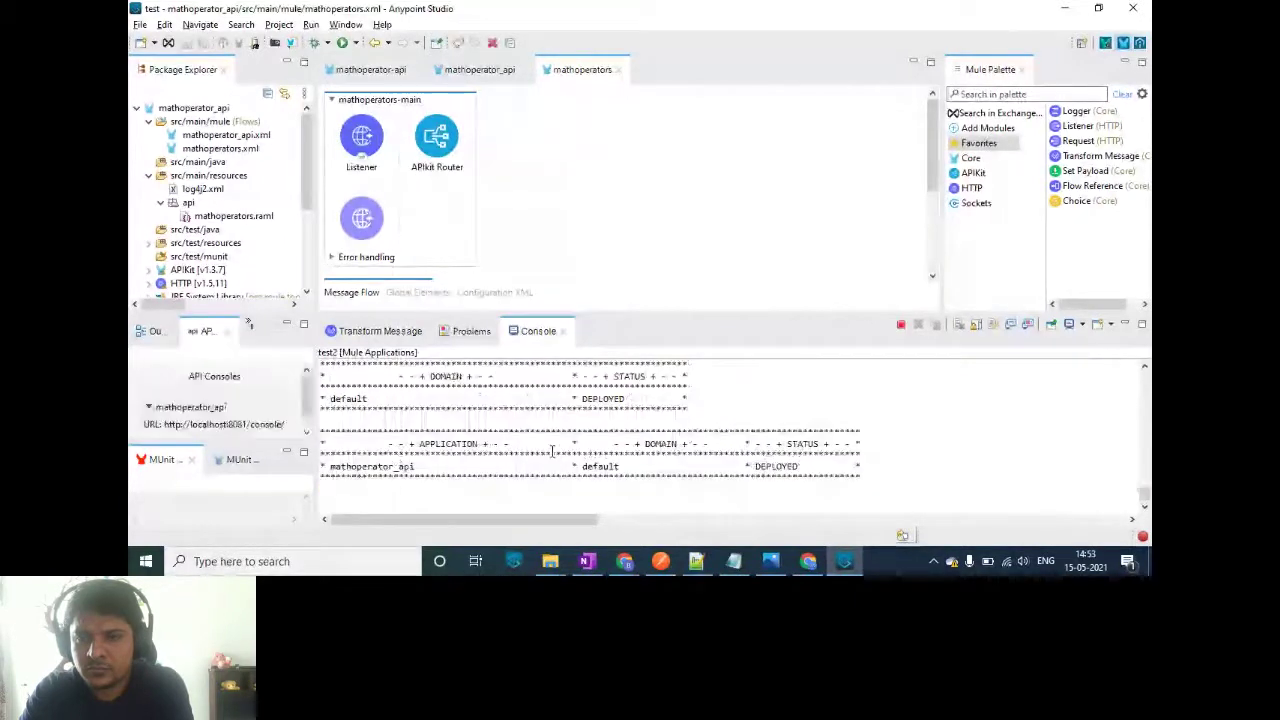
Replace the CloudHub host in Postman's request URL with localhost:8081
{"action": "left_click", "coordinate": [660, 561]}
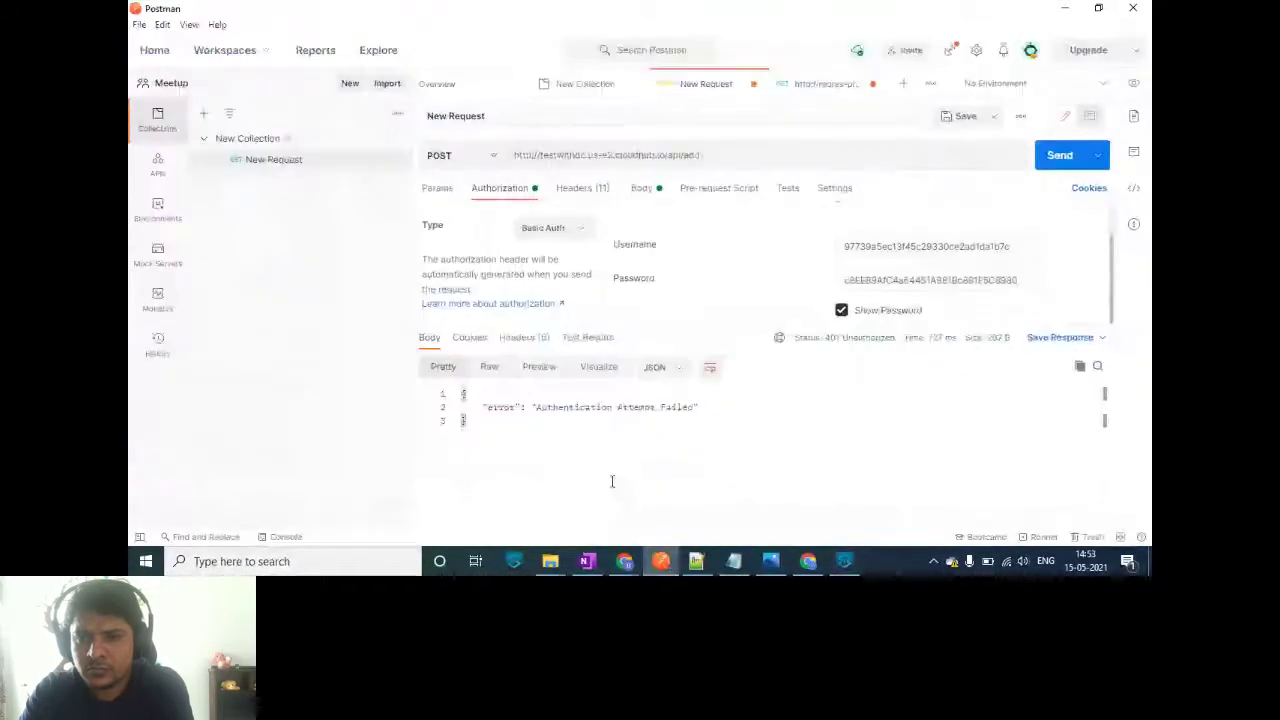
{"action": "triple_click", "coordinate": [625, 152]}
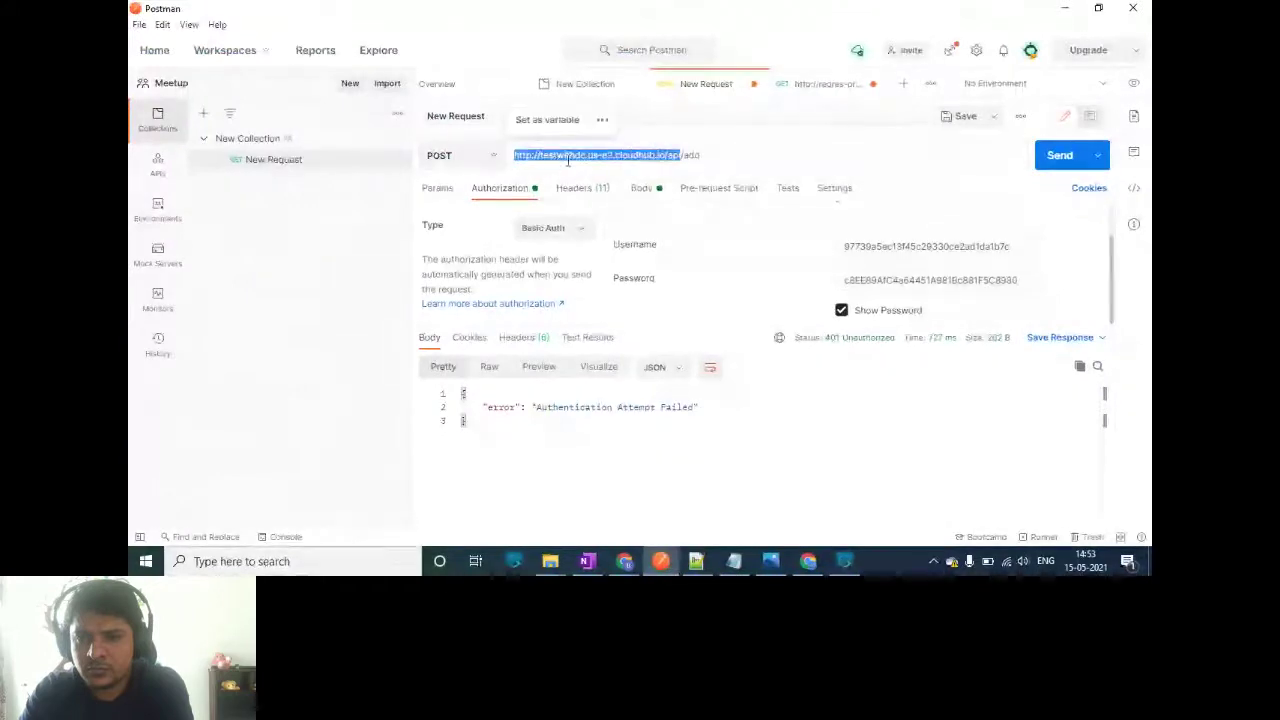
{"action": "left_click", "coordinate": [657, 156]}
{"action": "left_click_drag", "start_coordinate": [668, 155], "coordinate": [543, 171]}
{"action": "type", "text": "lo"}
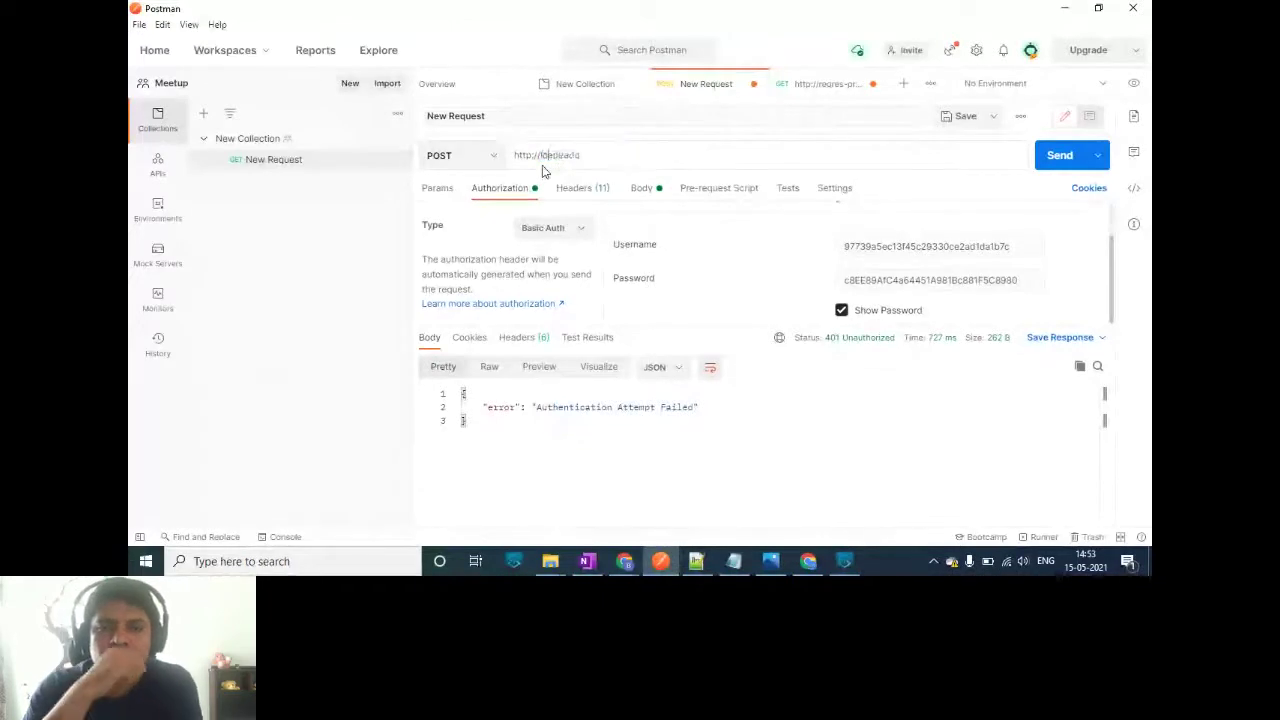
{"action": "type", "text": "cal"}
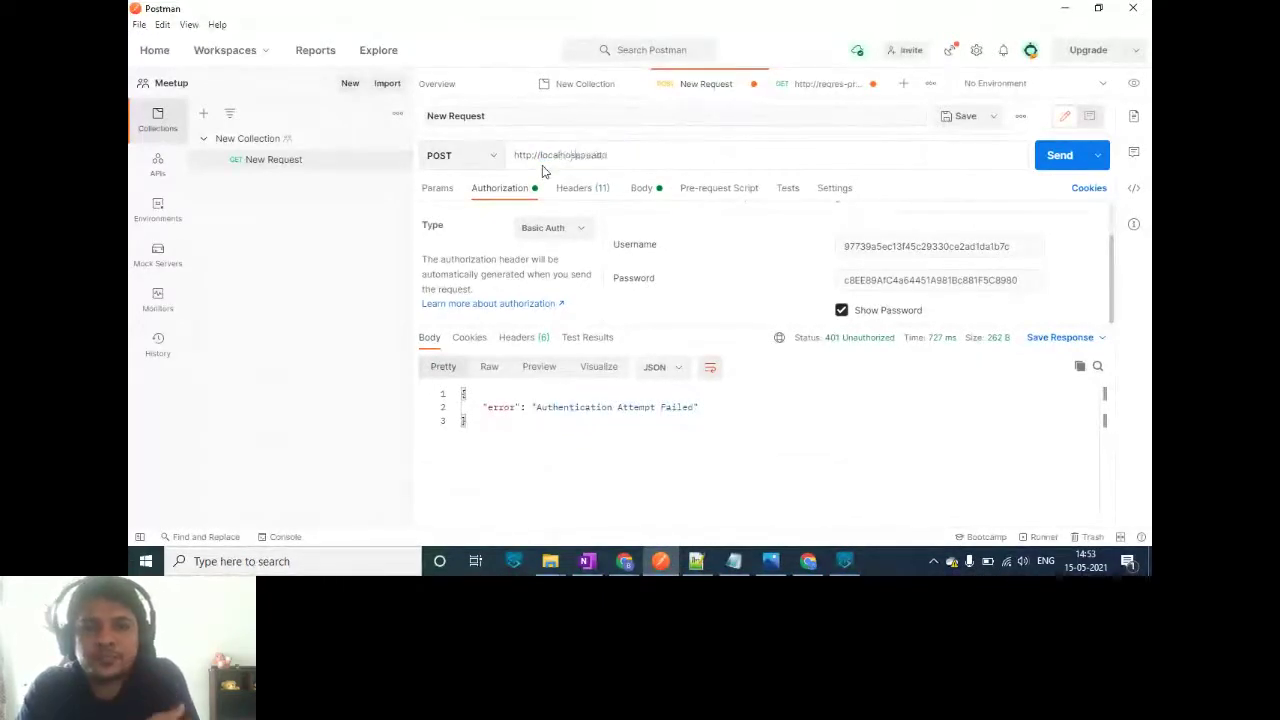
{"action": "type", "text": "host:8083/"}
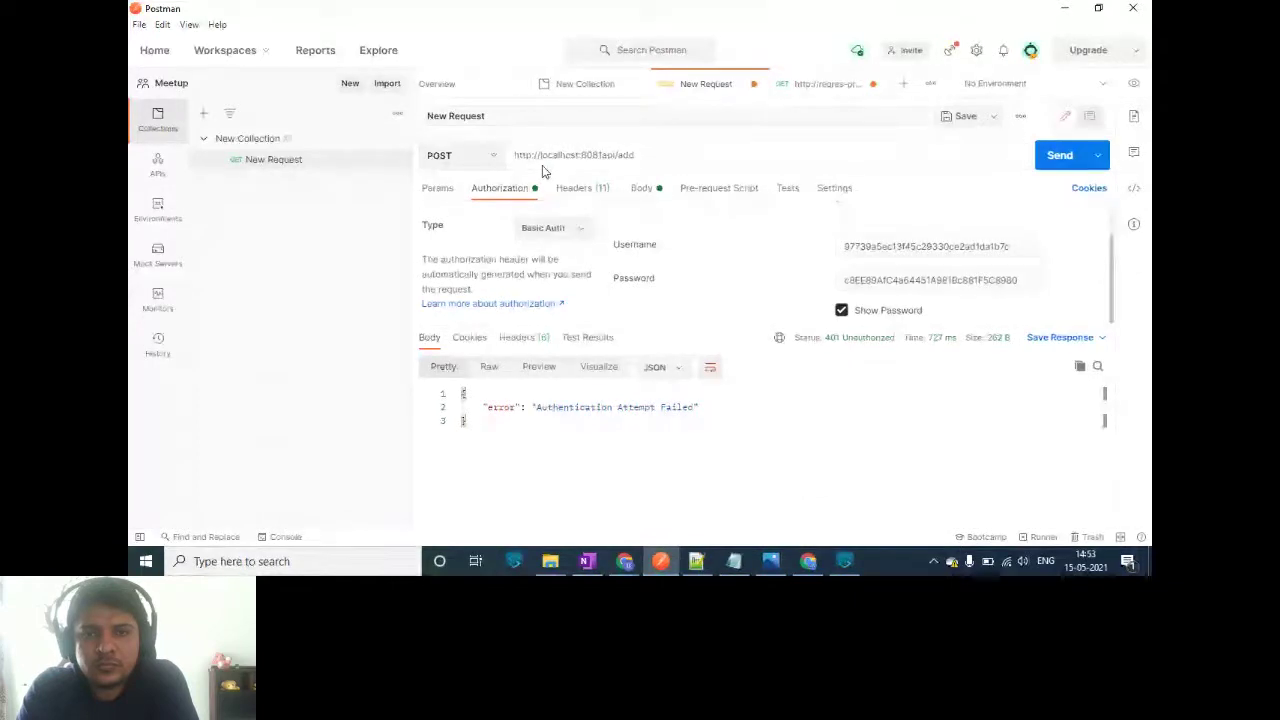
{"action": "key", "text": "alt+Tab"}
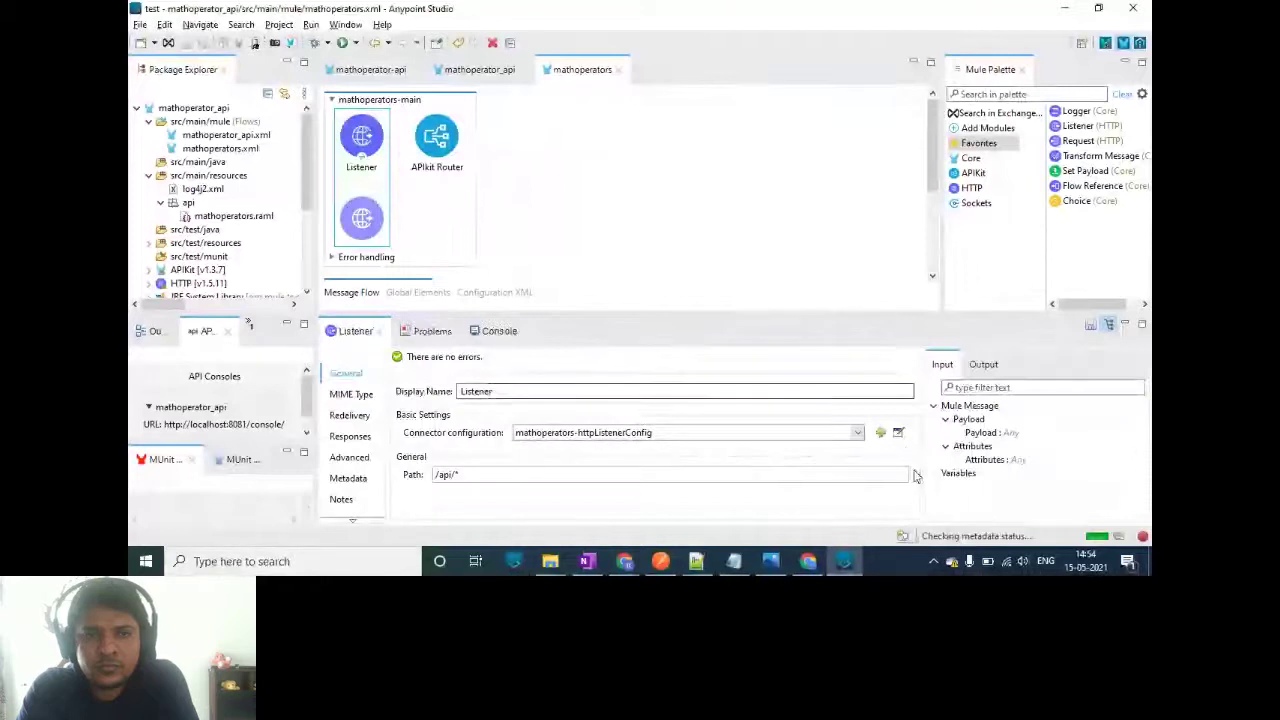
Check that the HTTP Listener config's port is 8081, then return to Postman
{"action": "left_click", "coordinate": [898, 432]}
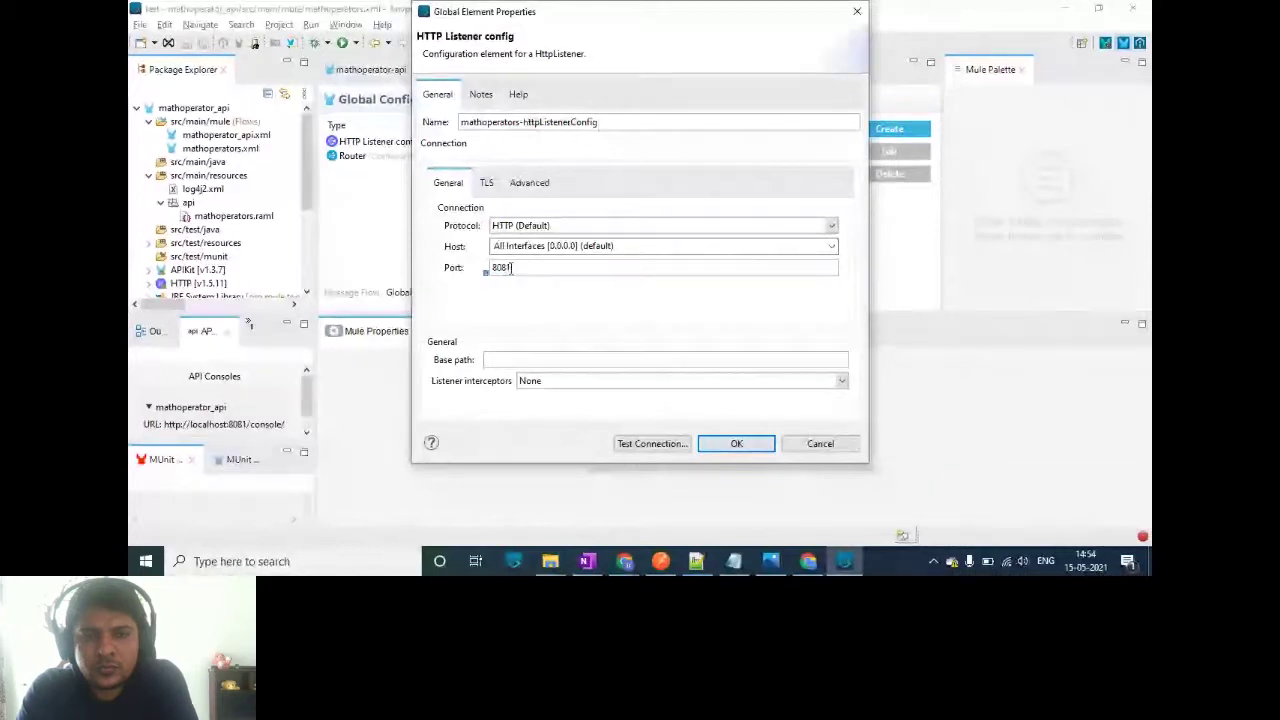
{"action": "left_click_drag", "start_coordinate": [520, 266], "coordinate": [470, 268]}
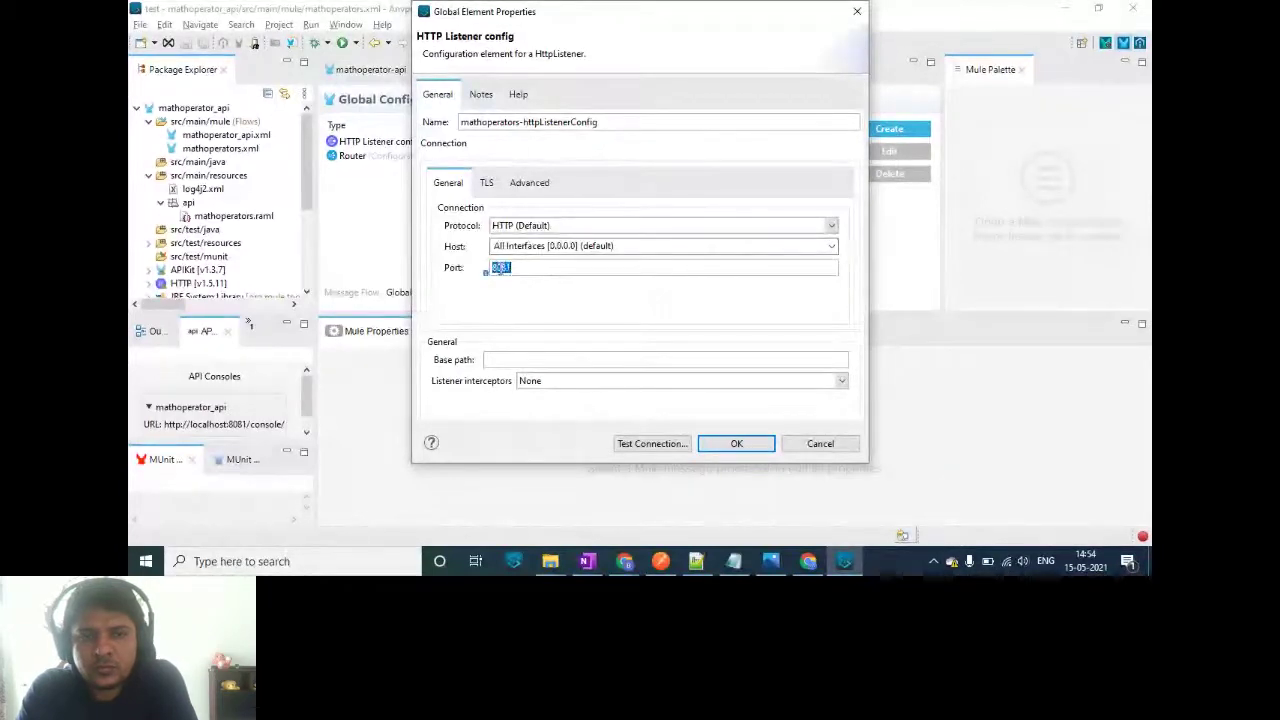
{"action": "key", "text": "alt+Tab"}
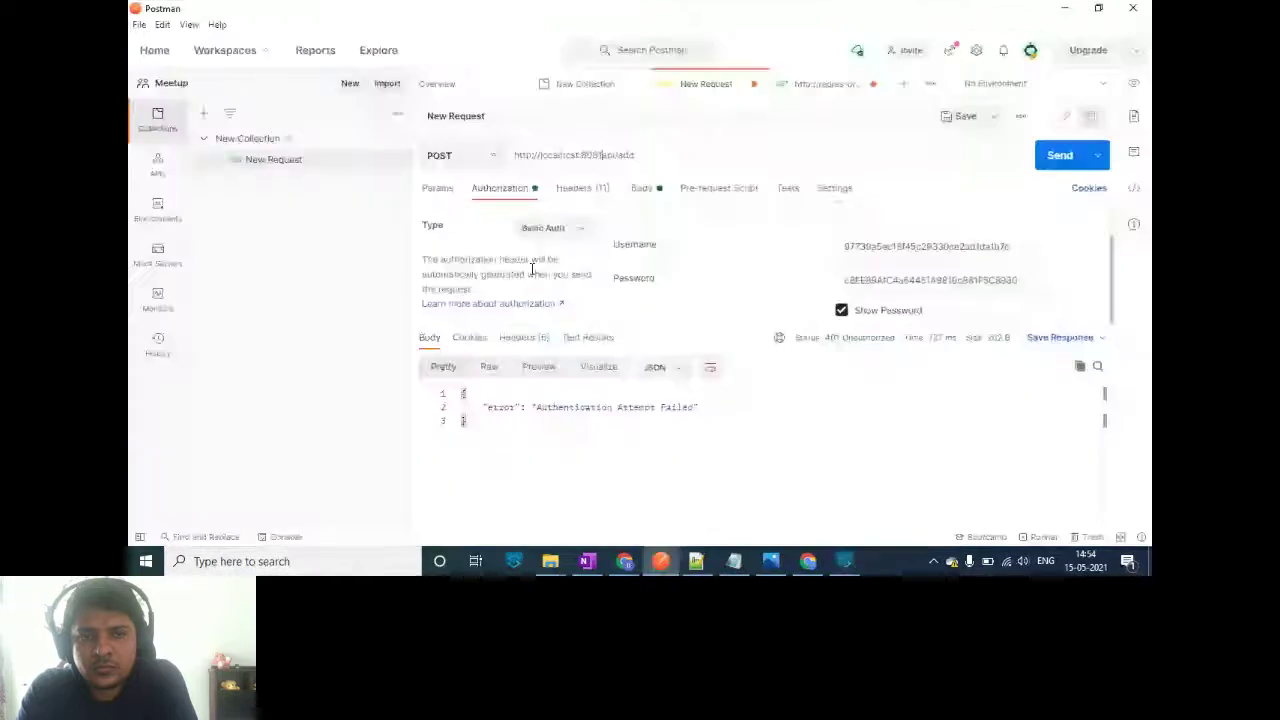
Set the request's authorization to No Auth and change the JSON body inputs to 3 and 4
{"action": "left_click", "coordinate": [592, 228]}
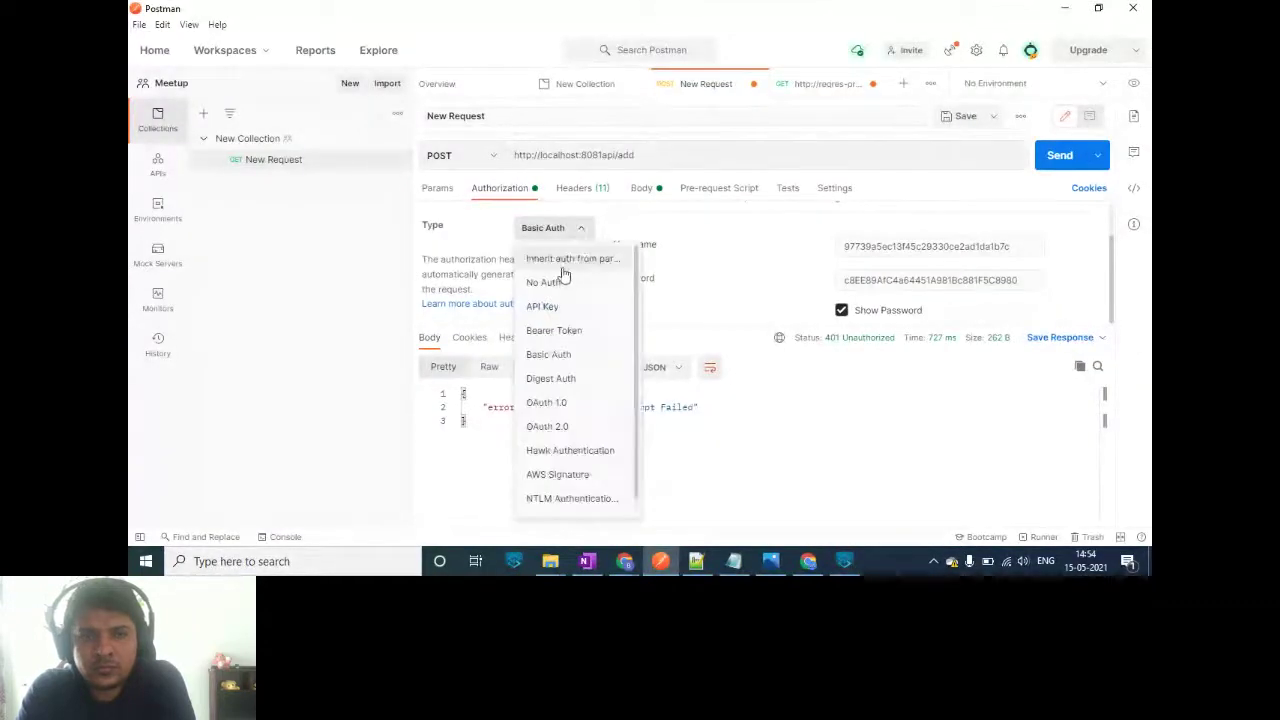
{"action": "left_click", "coordinate": [560, 280]}
{"action": "left_click", "coordinate": [577, 191]}
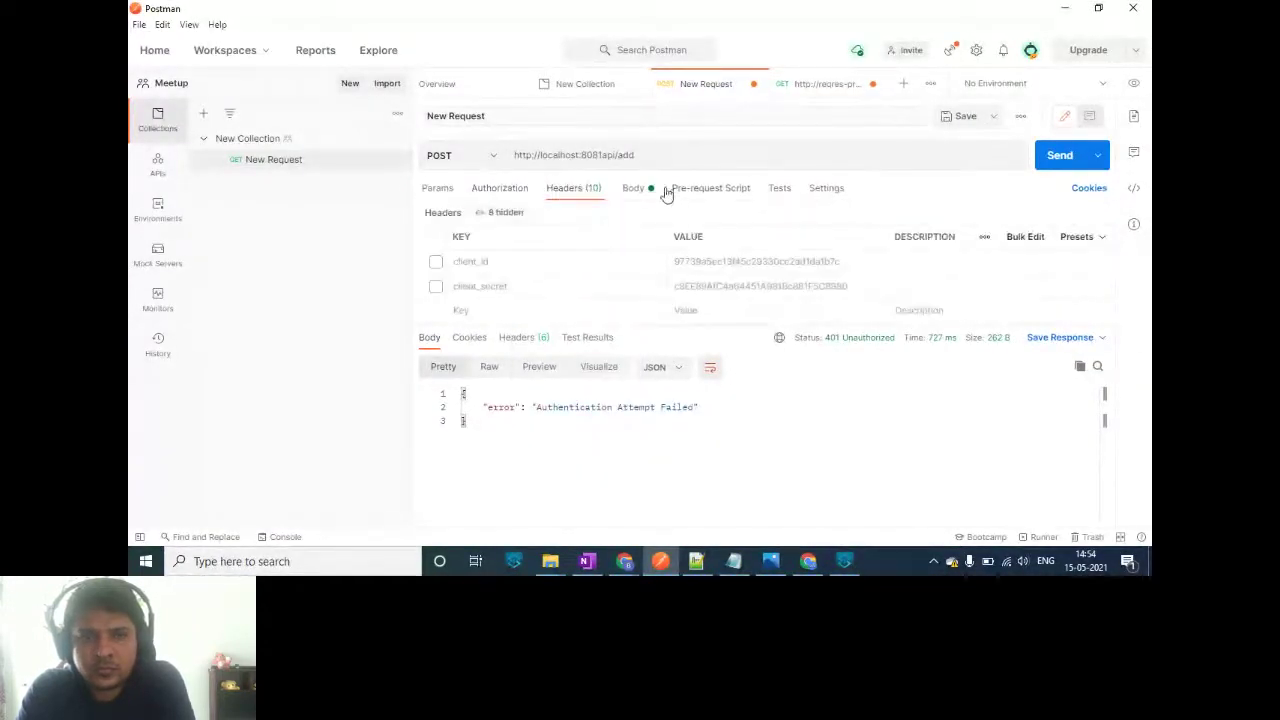
{"action": "left_click", "coordinate": [634, 190]}
{"action": "double_click", "coordinate": [546, 258]}
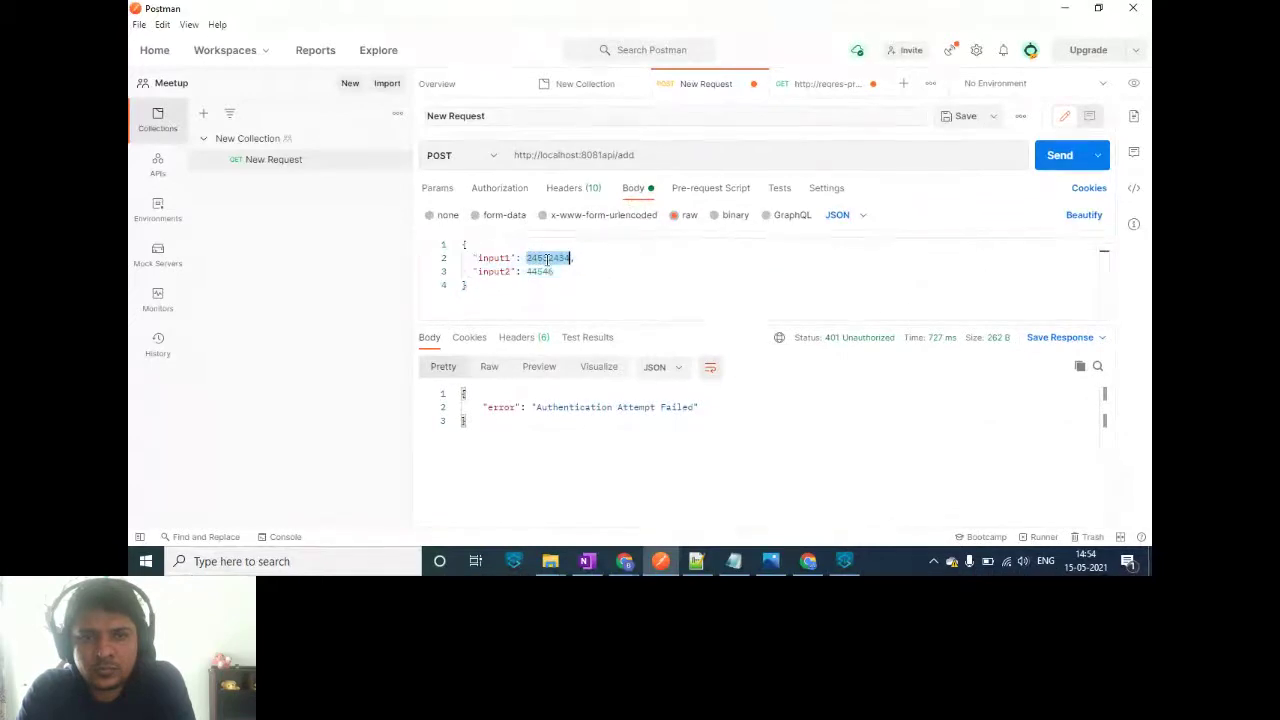
{"action": "type", "text": "3"}
{"action": "double_click", "coordinate": [531, 271]}
{"action": "left_click", "coordinate": [574, 277]}
{"action": "left_click_drag", "start_coordinate": [527, 271], "coordinate": [553, 271]}
{"action": "type", "text": "4"}
Send the POST, add the missing '/' before api in the URL, and resend to get sum 7
{"action": "left_click", "coordinate": [1060, 158]}
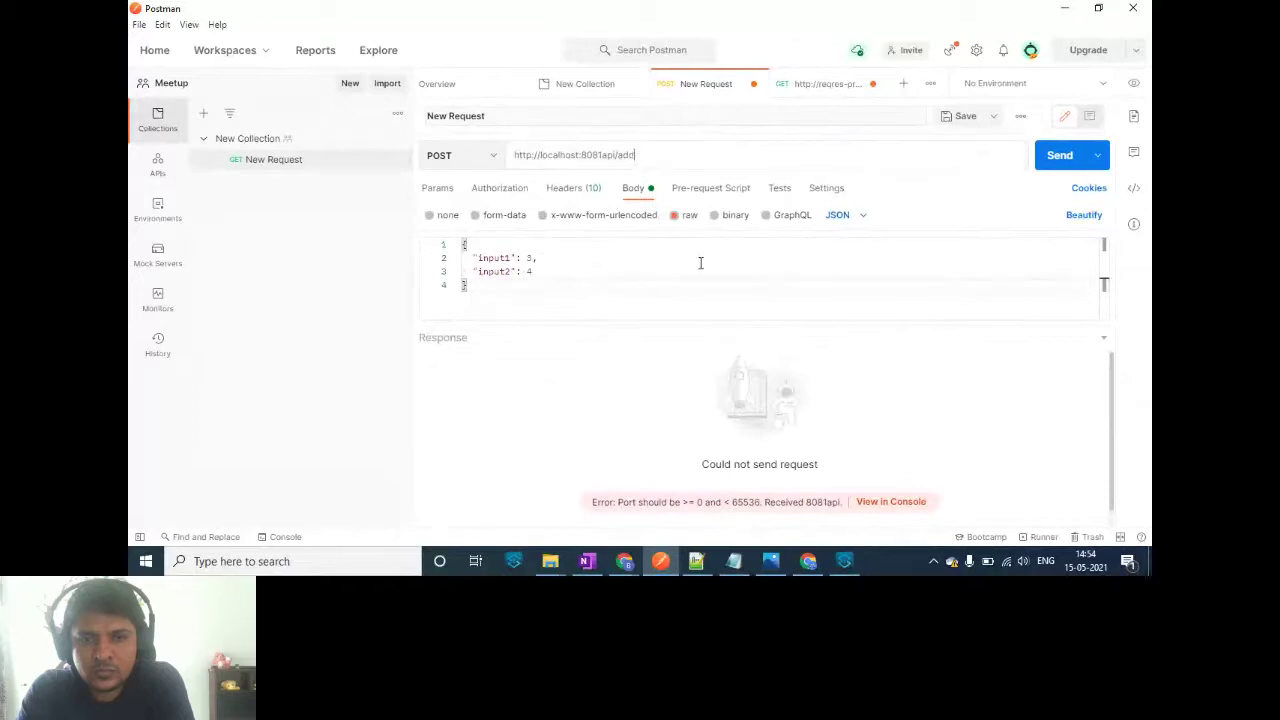
{"action": "left_click_drag", "start_coordinate": [599, 155], "coordinate": [607, 155]}
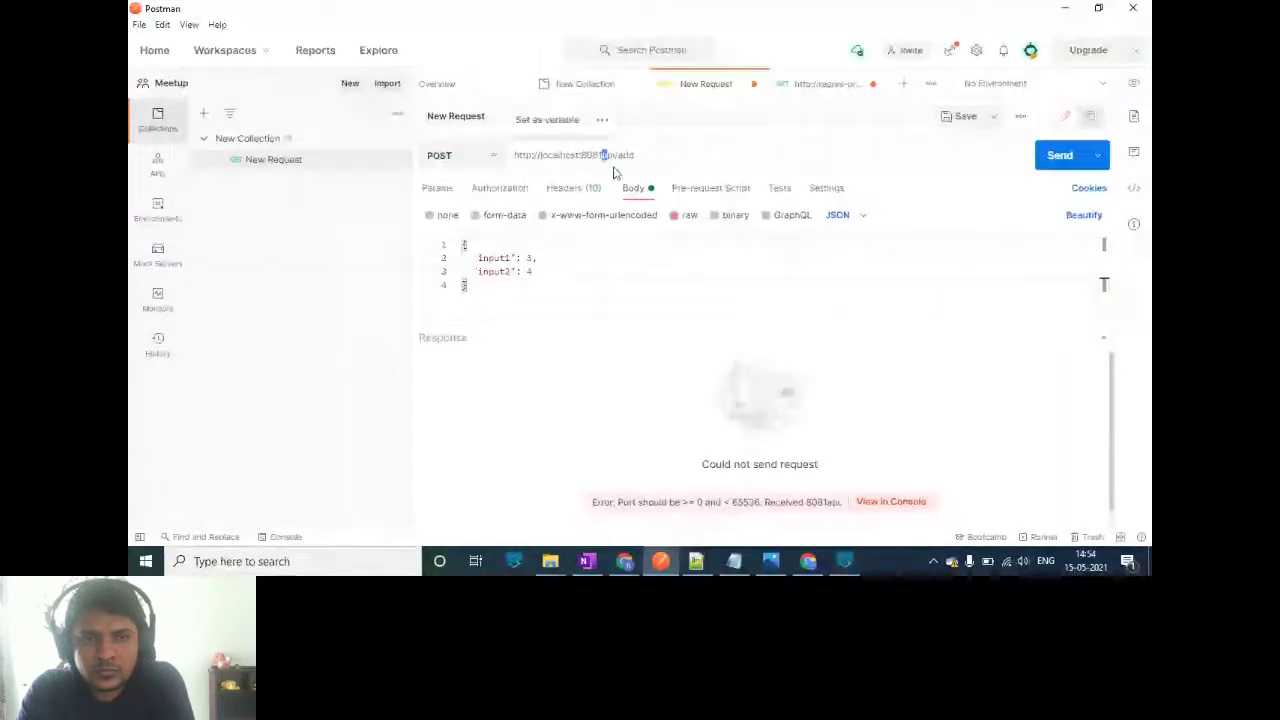
{"action": "type", "text": "/"}
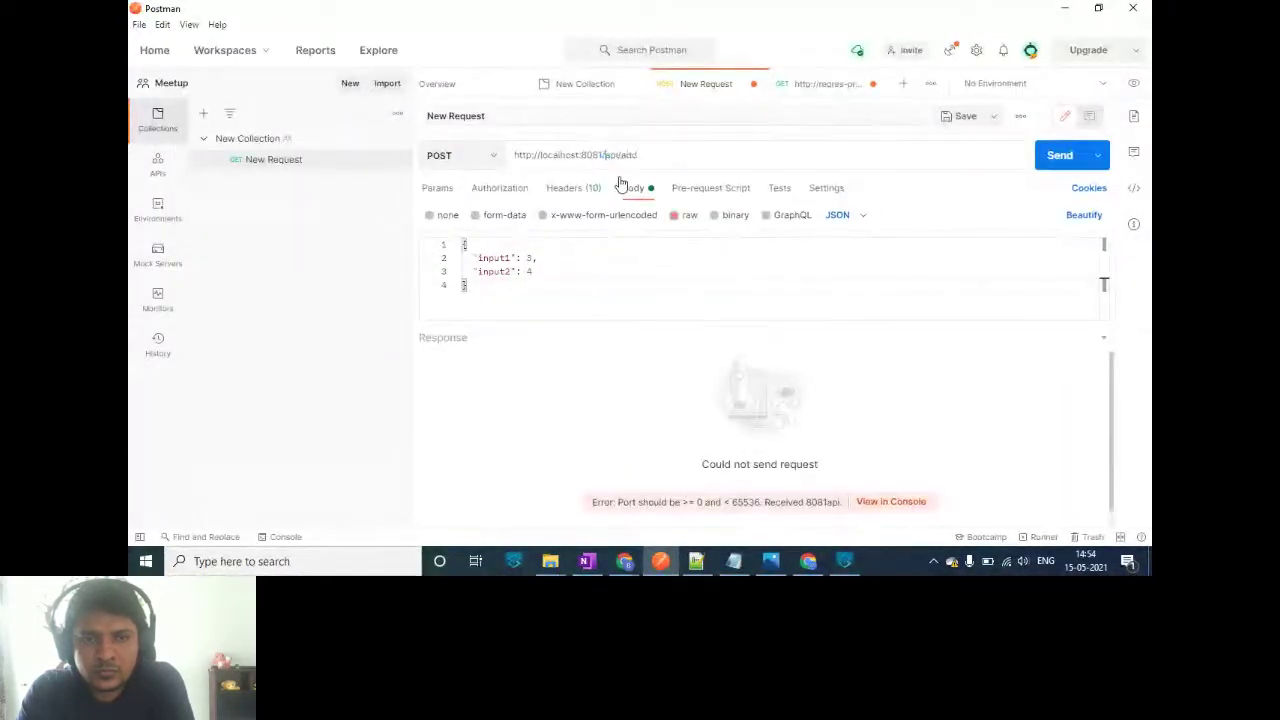
{"action": "left_click", "coordinate": [1058, 157]}
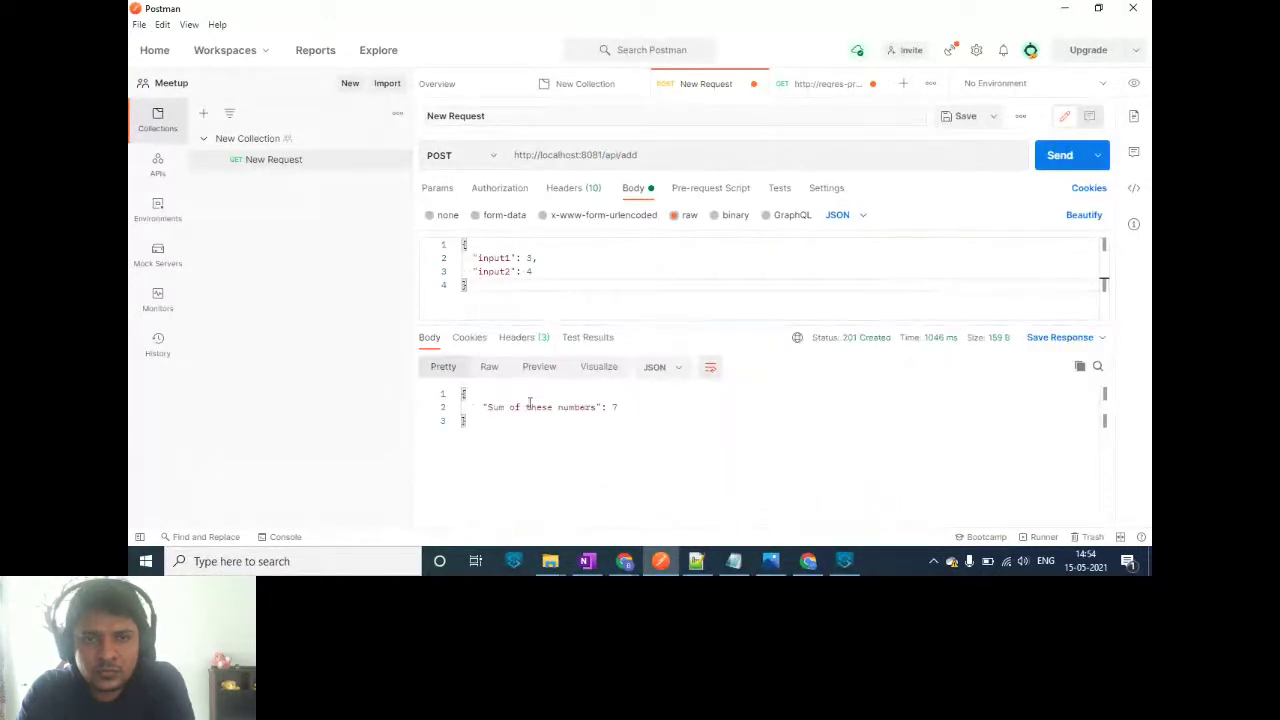
{"action": "left_click_drag", "start_coordinate": [455, 399], "coordinate": [763, 406]}
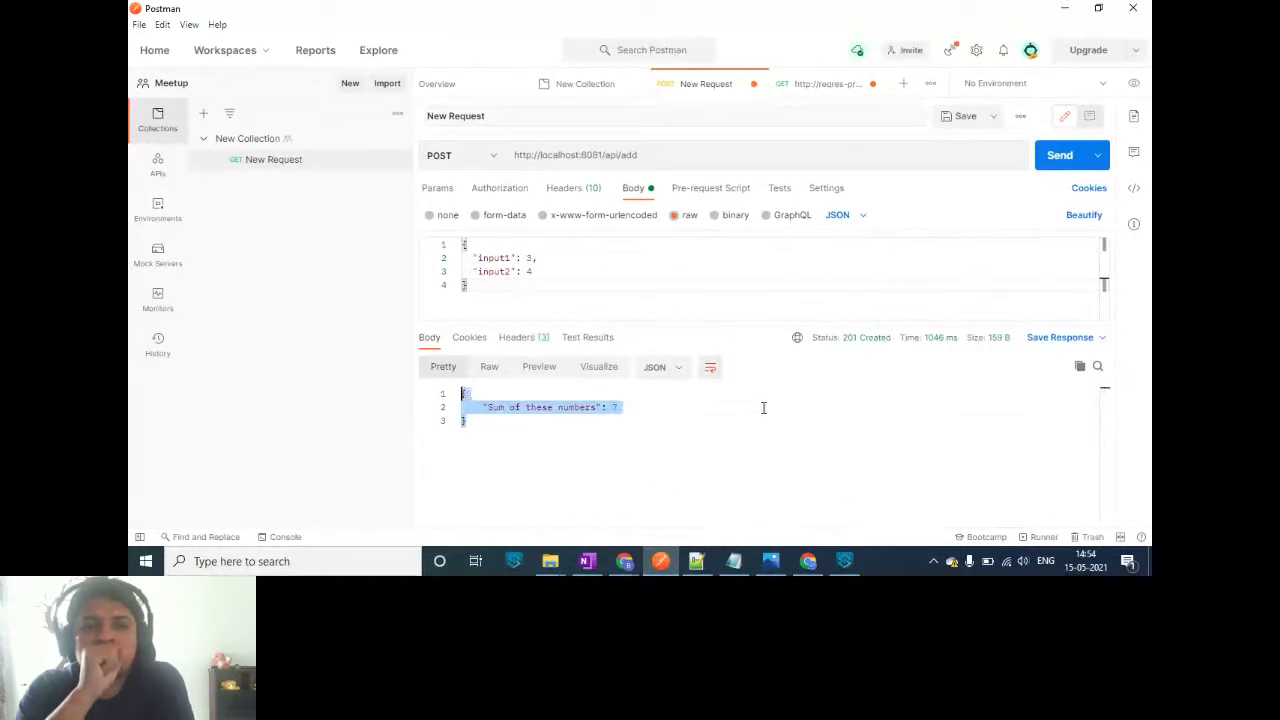
{"action": "left_click", "coordinate": [764, 407]}
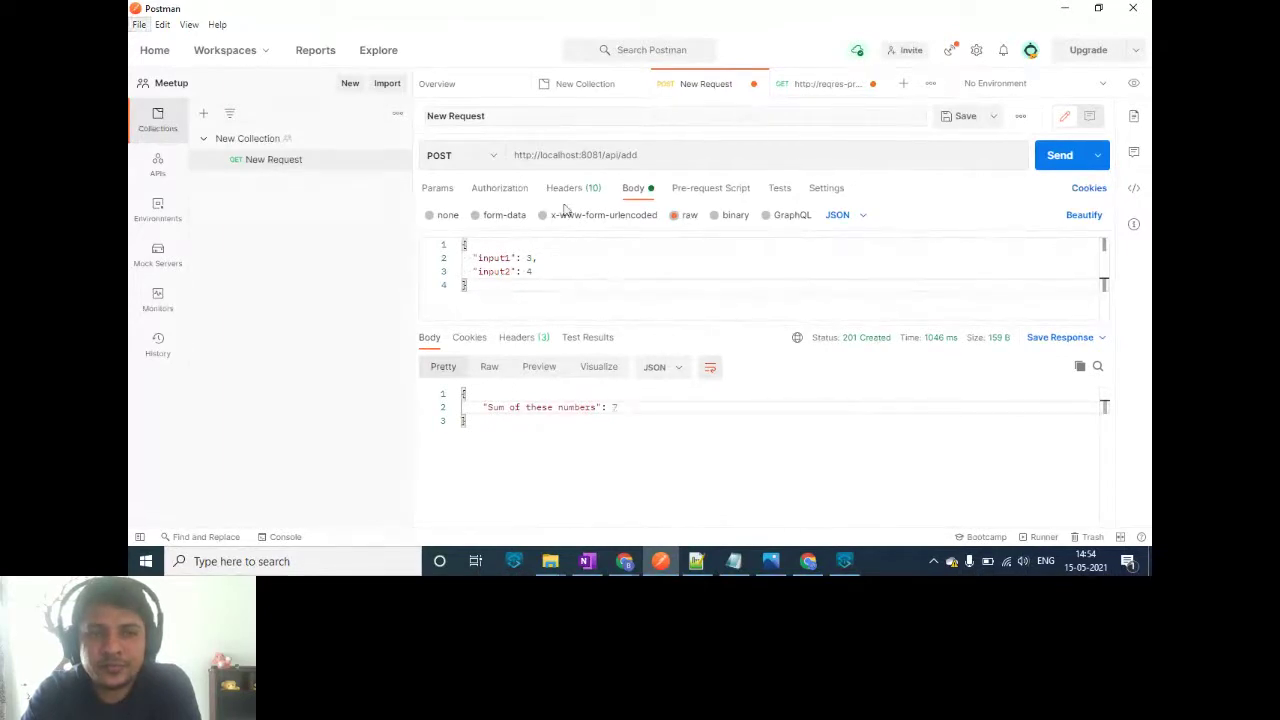
Append the query parameter ?name=cd to the add request URL and send it
{"action": "left_click", "coordinate": [441, 190]}
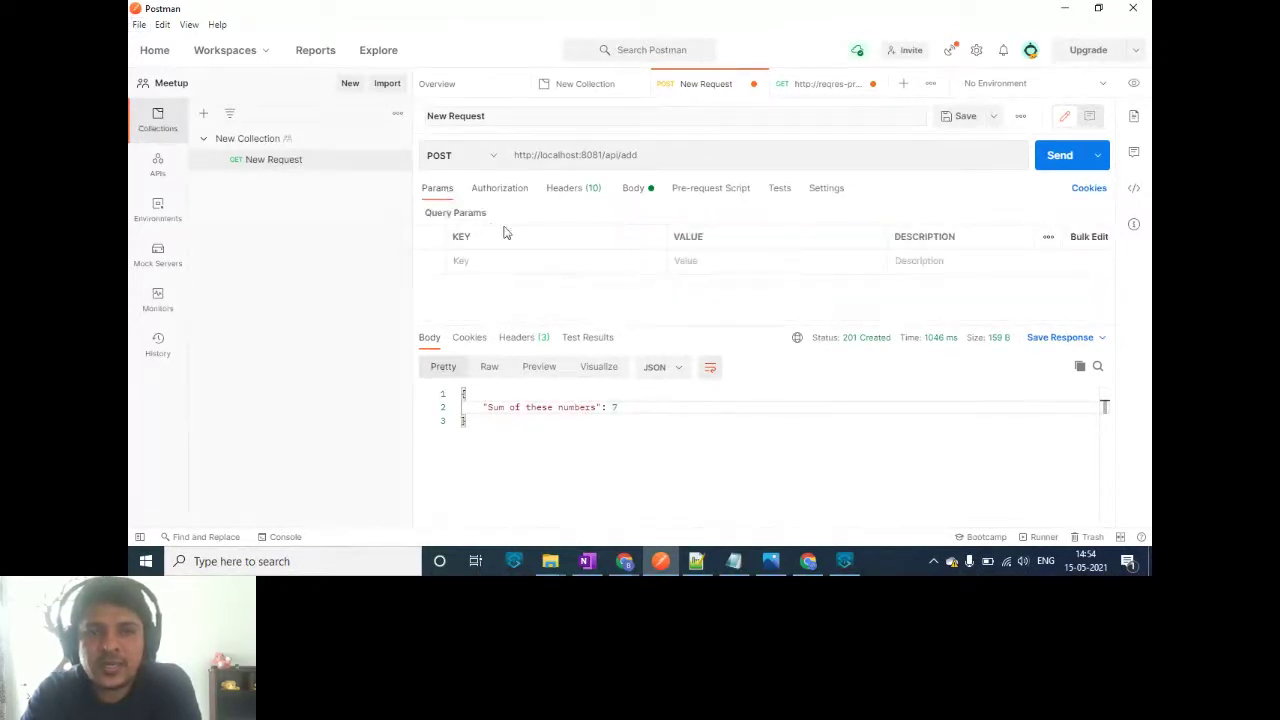
{"action": "left_click", "coordinate": [658, 158]}
{"action": "type", "text": "?"}
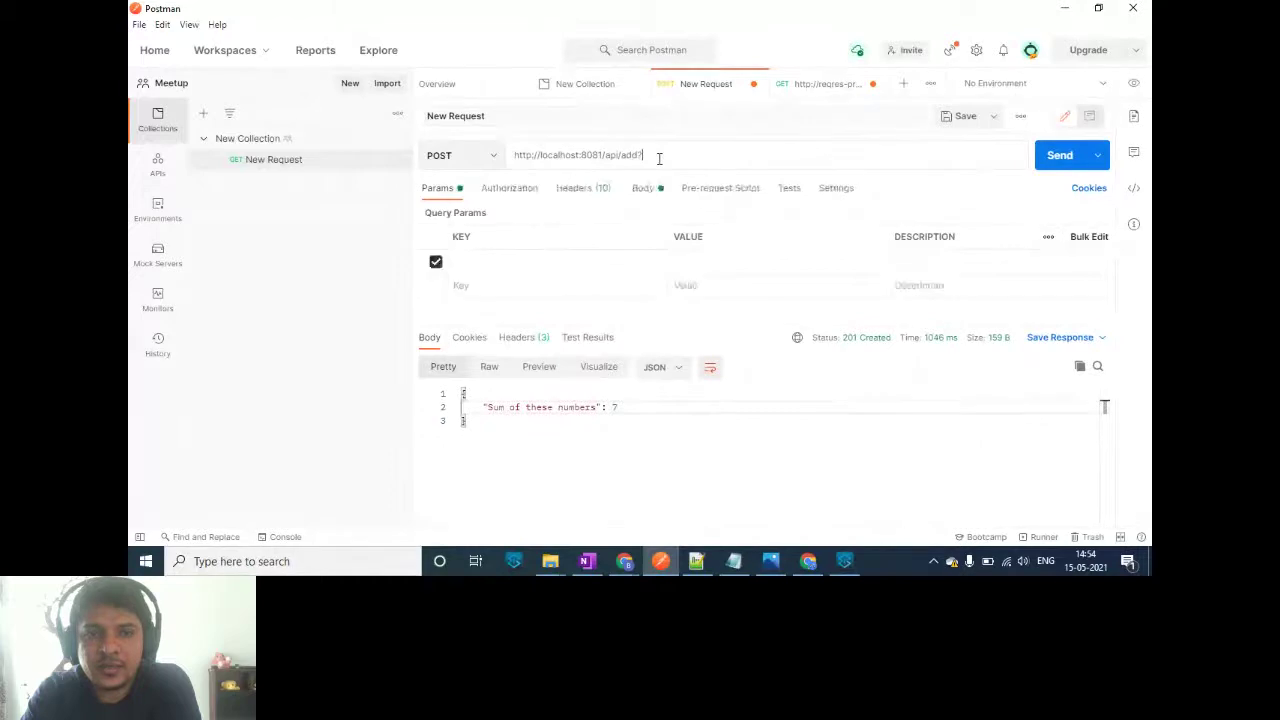
{"action": "type", "text": "name"}
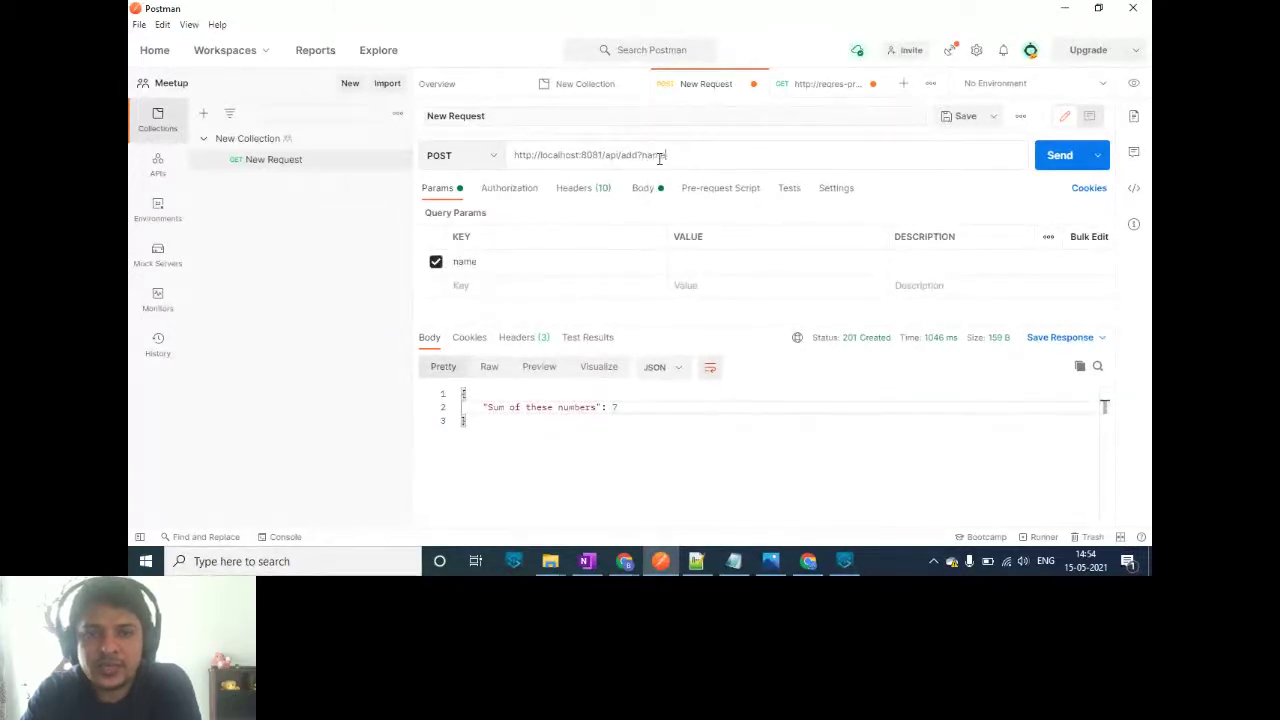
{"action": "type", "text": "=cd"}
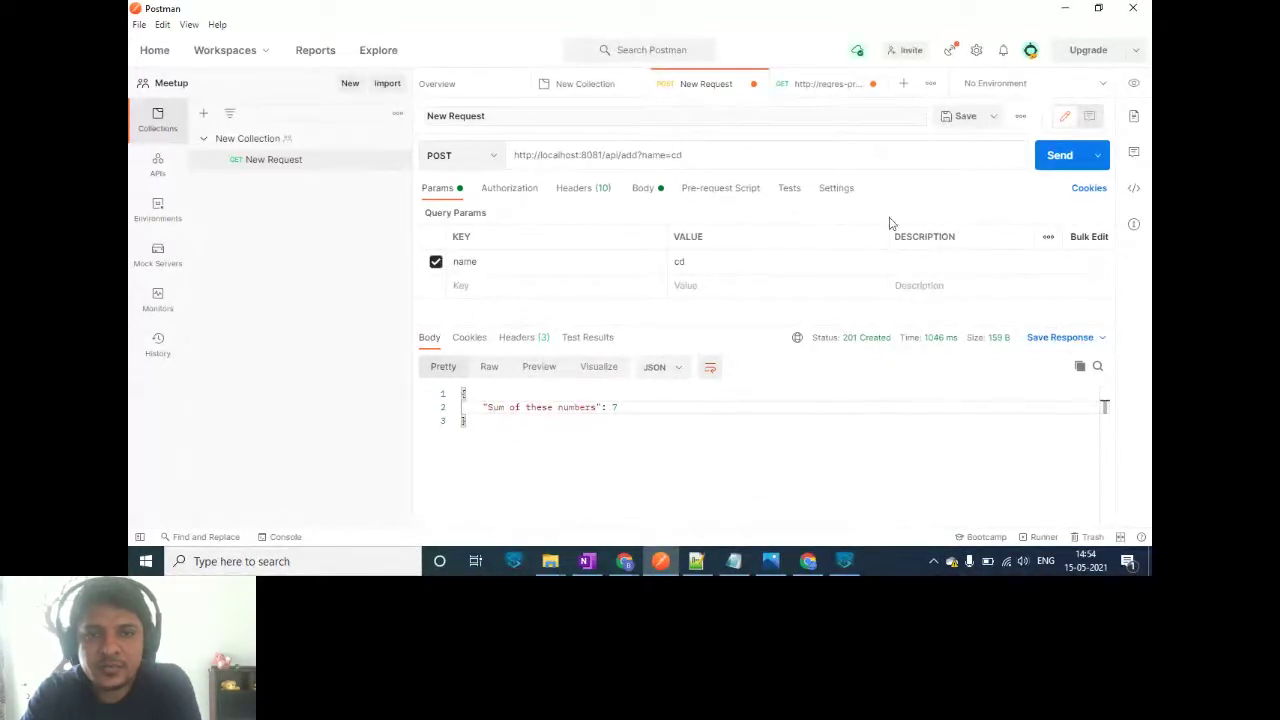
{"action": "left_click", "coordinate": [1068, 160]}
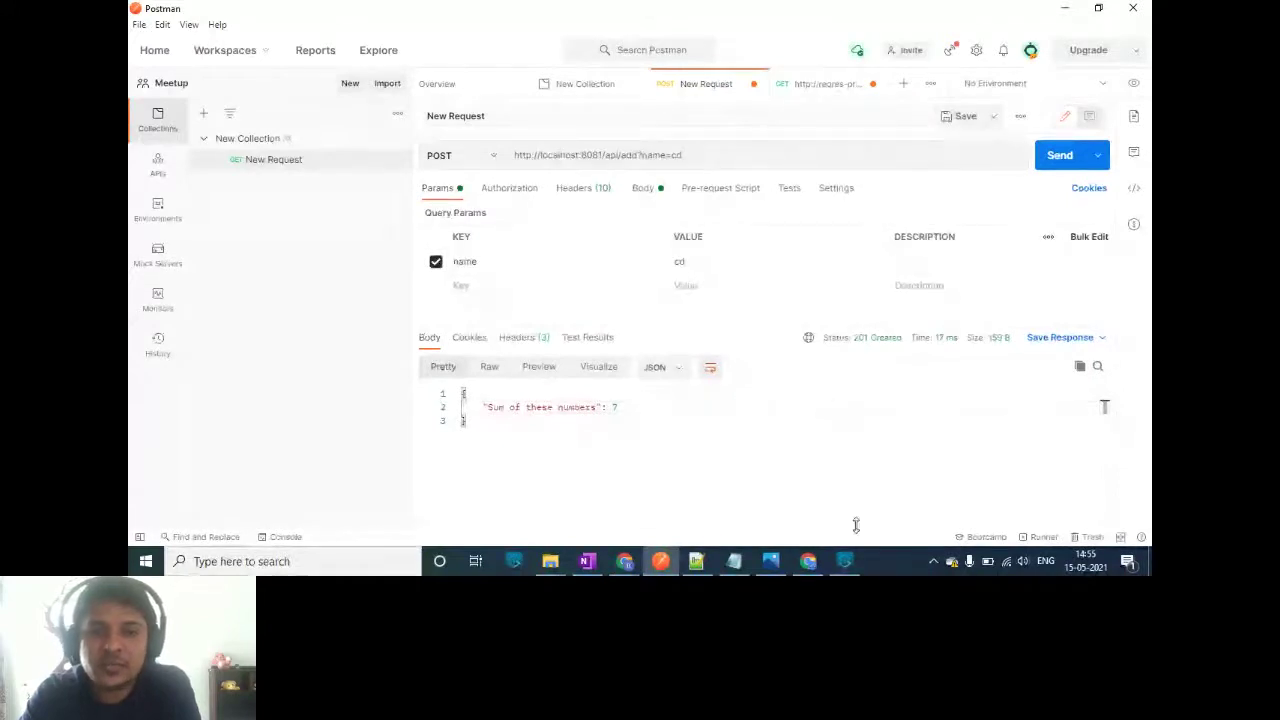
Close the HTTP Listener config dialog in Anypoint Studio and return to Postman
{"action": "left_click", "coordinate": [844, 561]}
{"action": "left_click", "coordinate": [866, 8]}
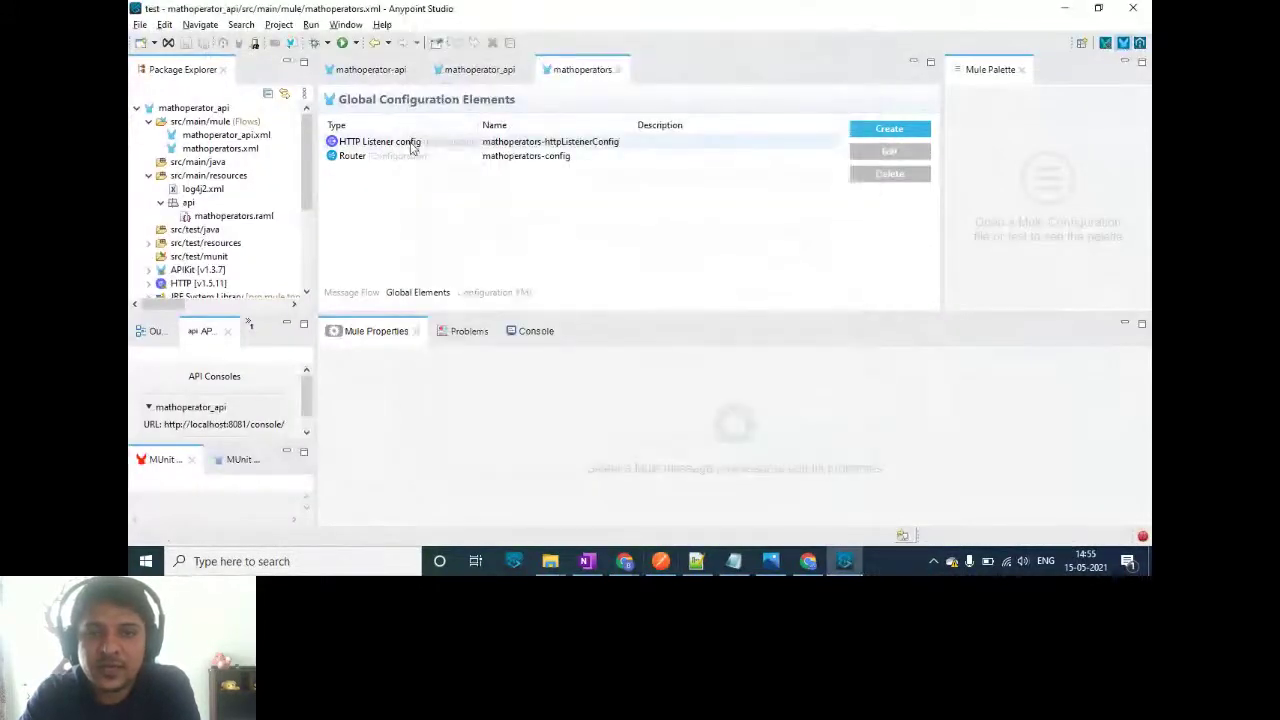
{"action": "double_click", "coordinate": [375, 141]}
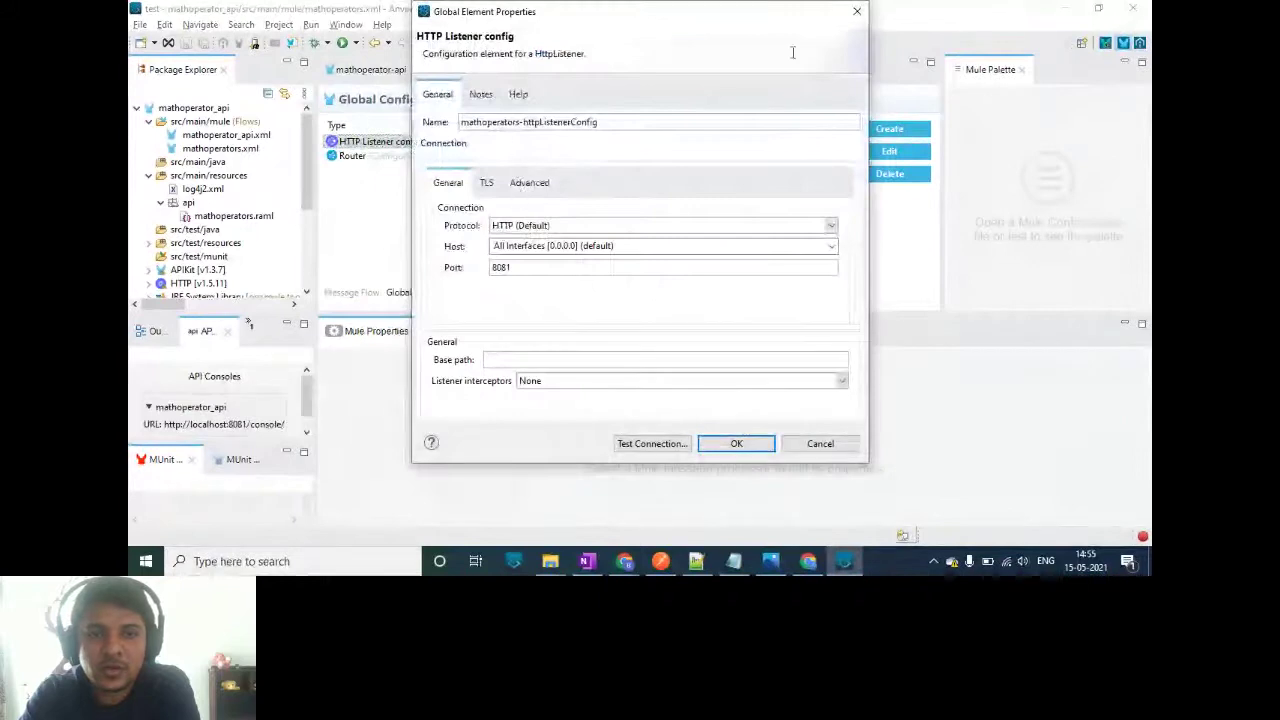
{"action": "left_click", "coordinate": [856, 11]}
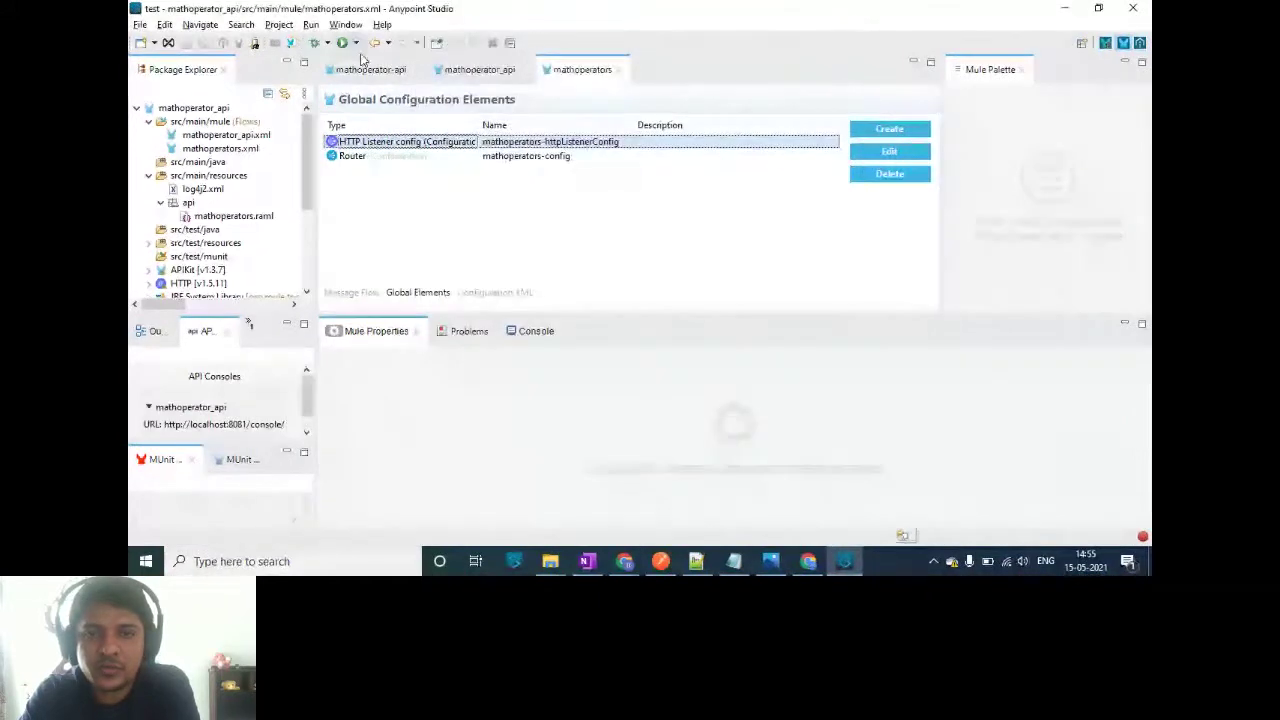
{"action": "key", "text": "alt+Tab"}
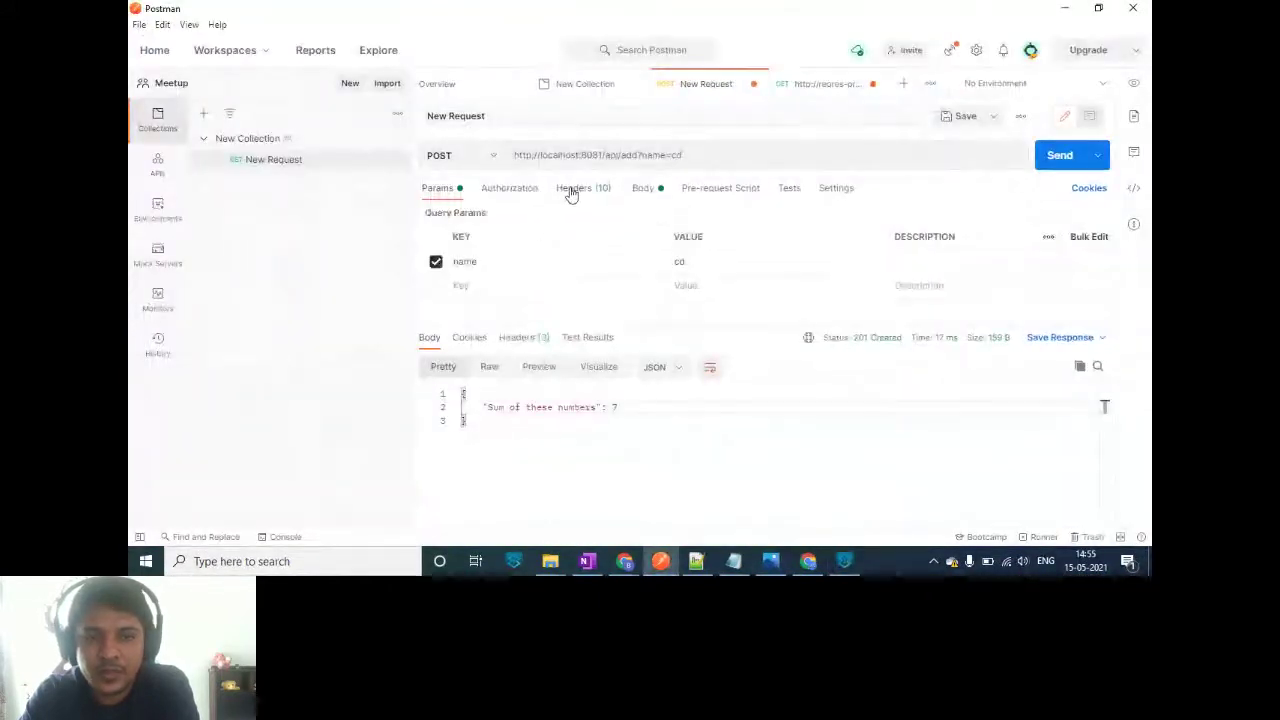
Enable the client_id and client_secret headers, resend the add request, then go back to Anypoint Studio
{"action": "left_click", "coordinate": [571, 191]}
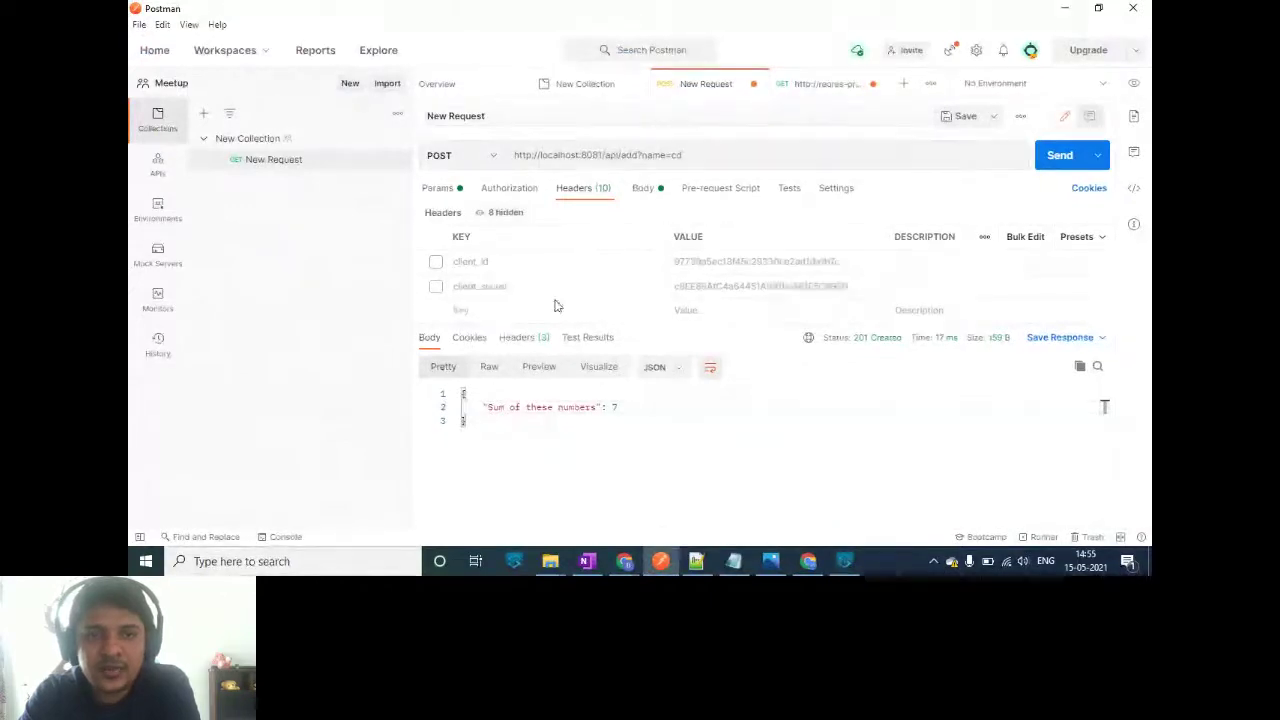
{"action": "left_click", "coordinate": [435, 261]}
{"action": "left_click", "coordinate": [435, 286]}
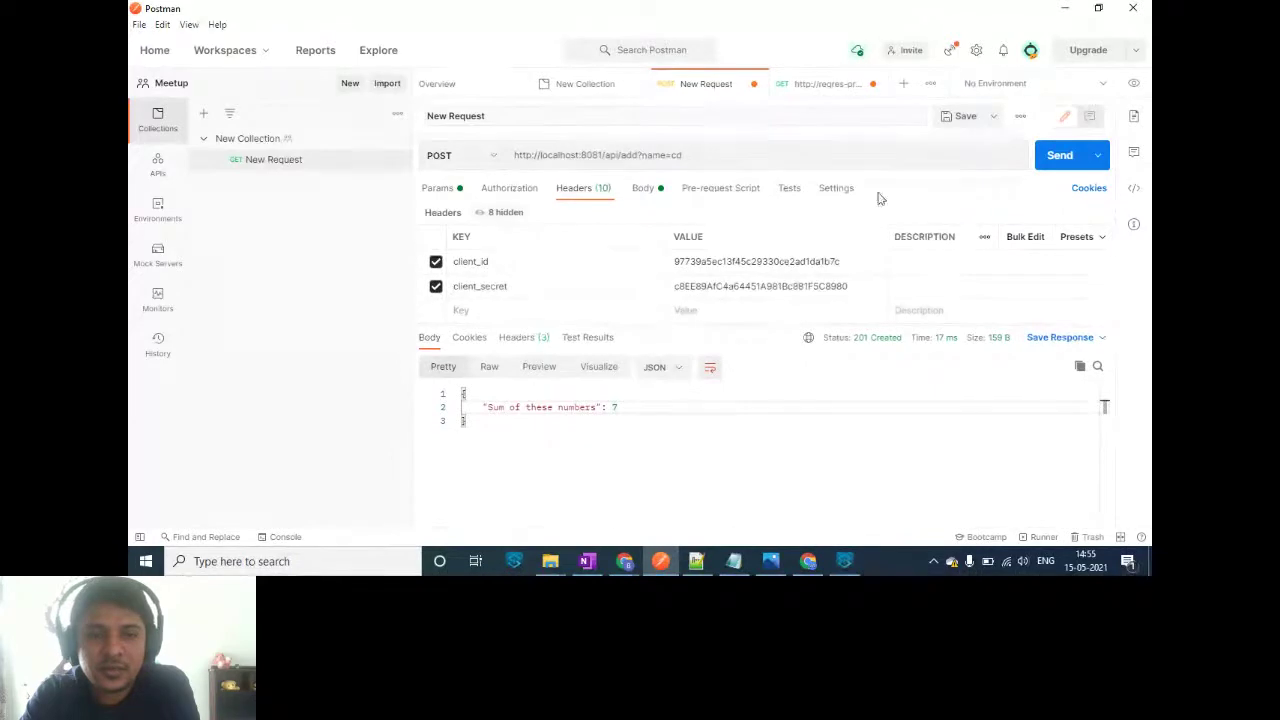
{"action": "left_click", "coordinate": [1052, 163]}
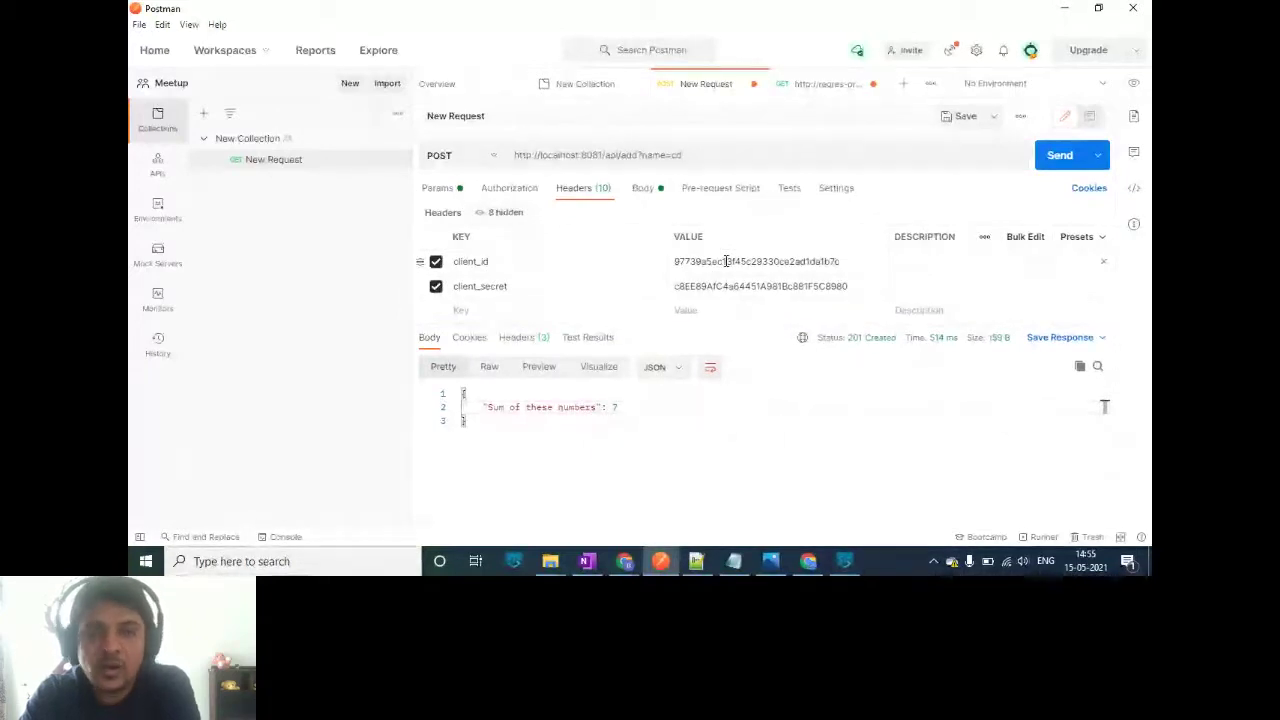
{"action": "left_click", "coordinate": [845, 561]}
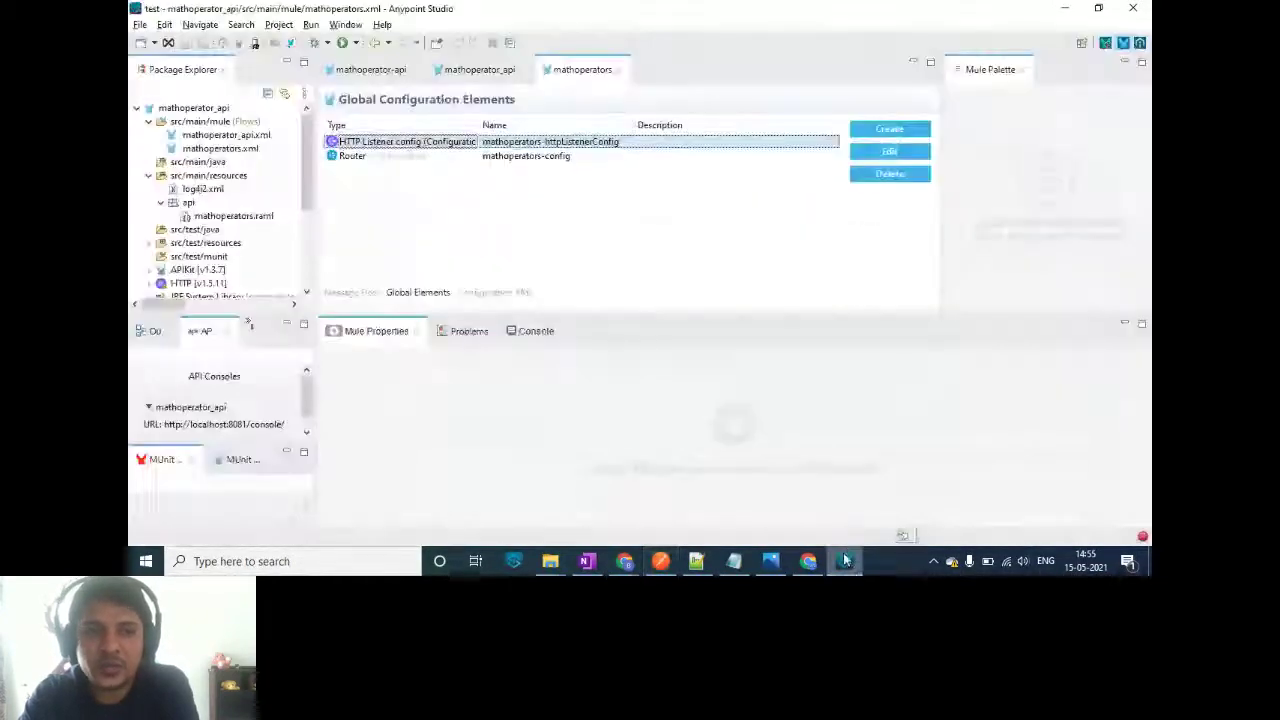
Close the duplicate mathoperator_api editors and view the mathoperator_api global elements
{"action": "left_click", "coordinate": [480, 70]}
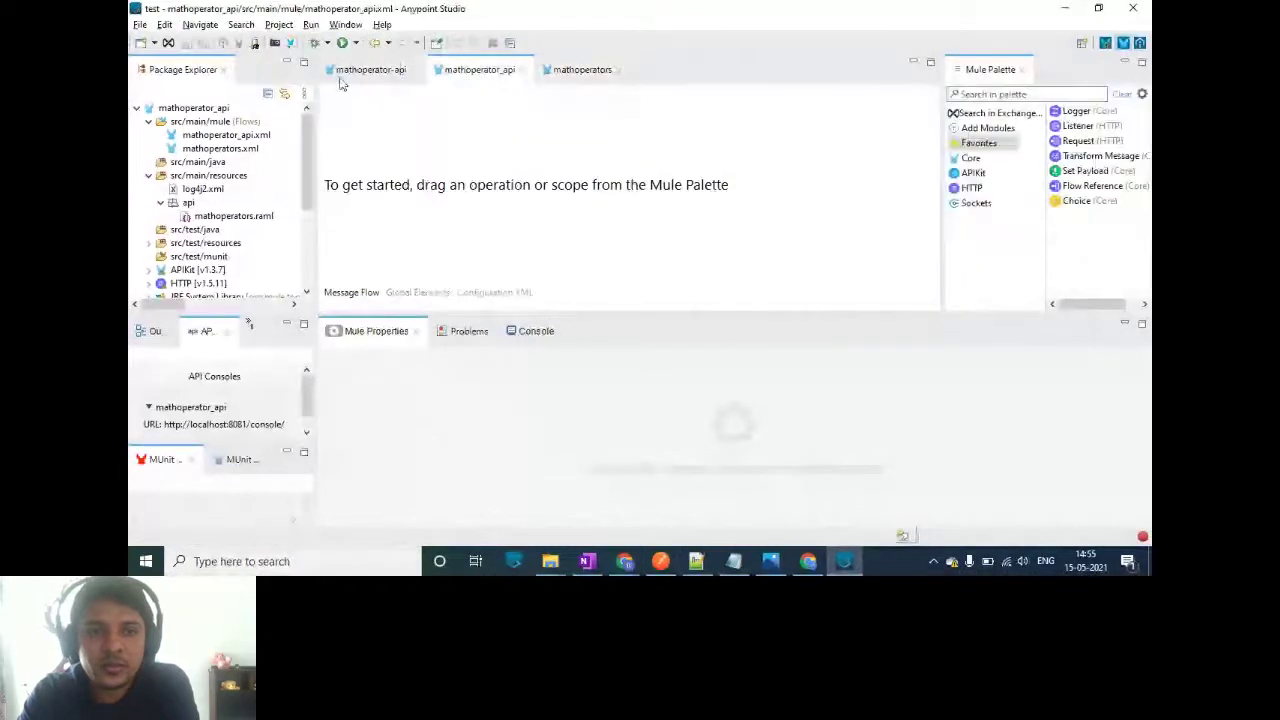
{"action": "left_click", "coordinate": [521, 70]}
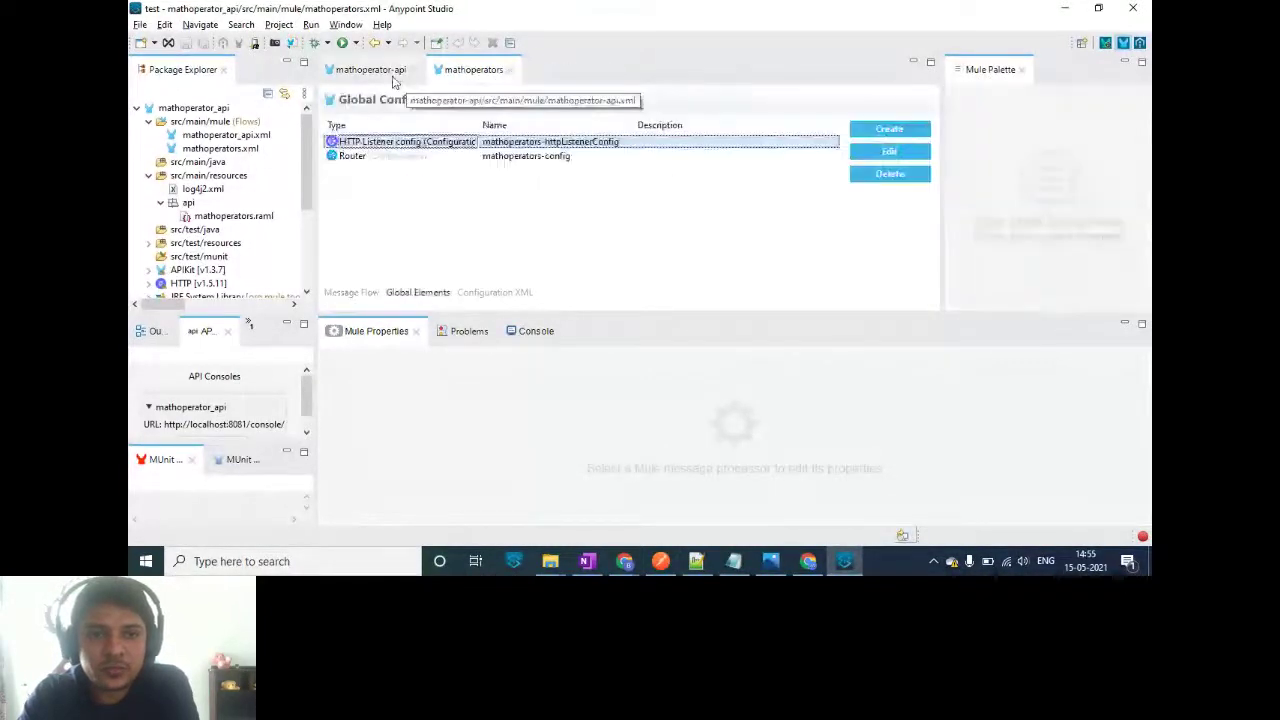
{"action": "left_click", "coordinate": [351, 292]}
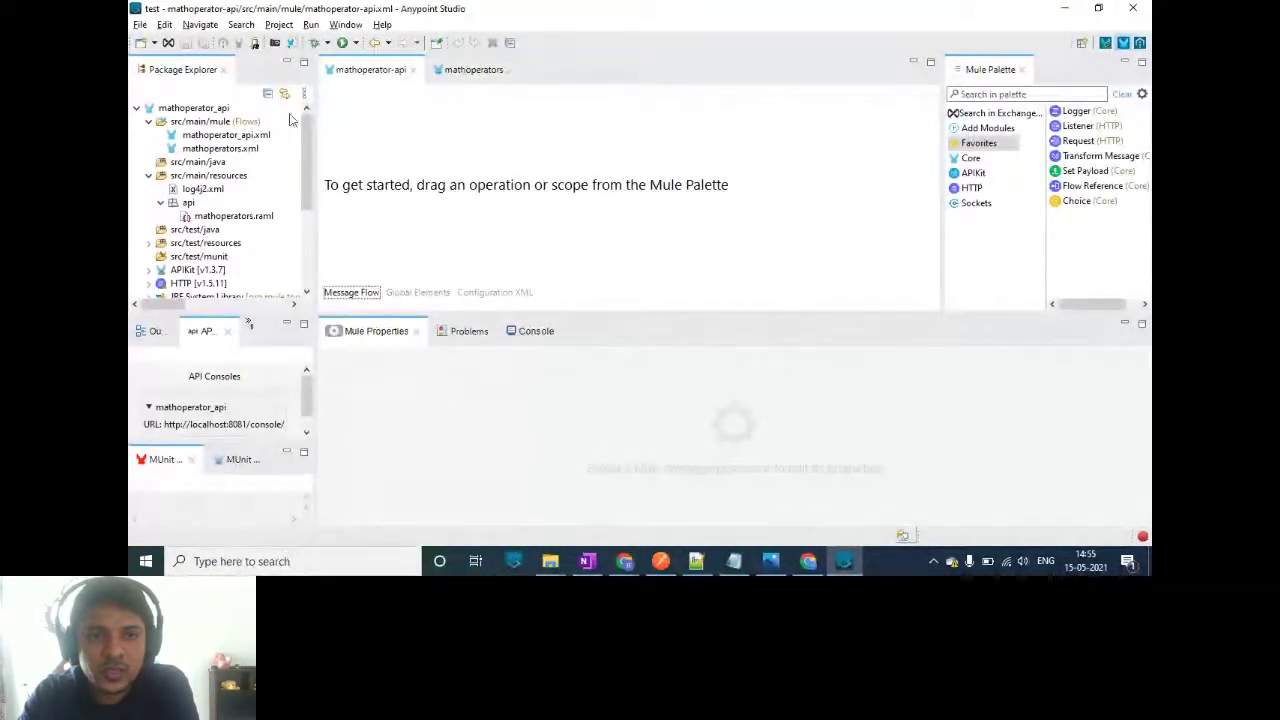
{"action": "double_click", "coordinate": [226, 134]}
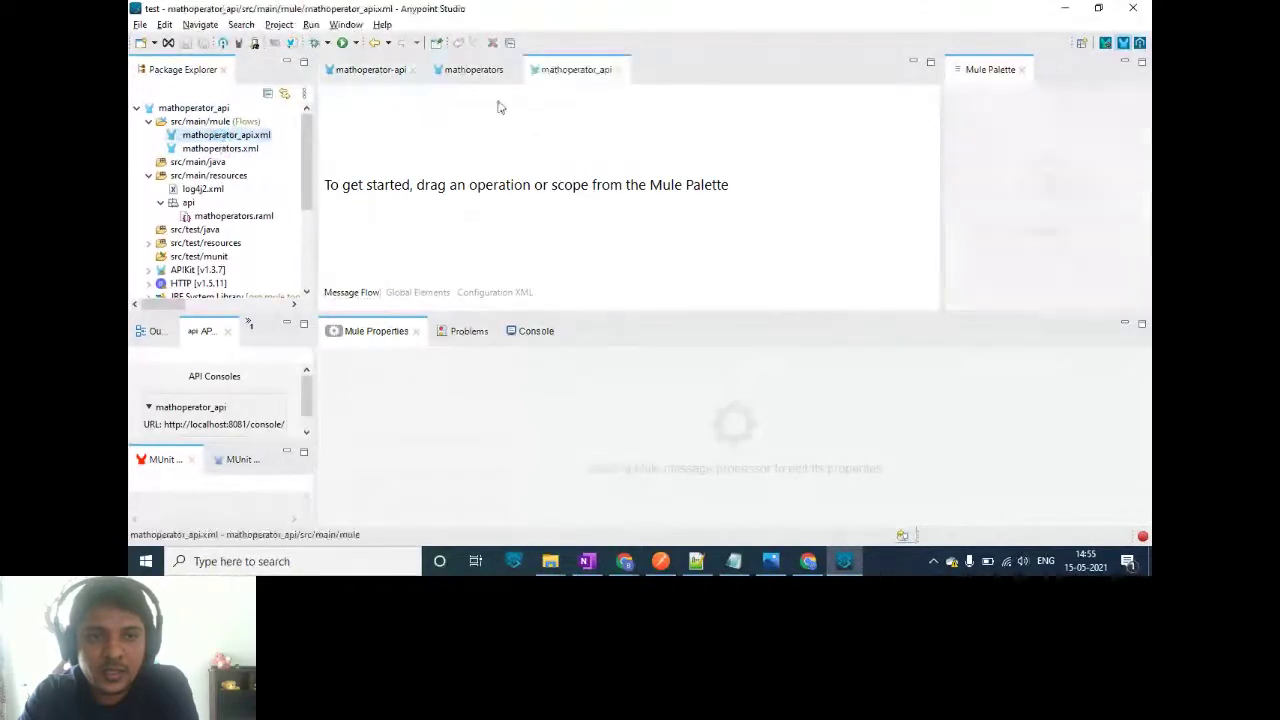
{"action": "left_click", "coordinate": [414, 70]}
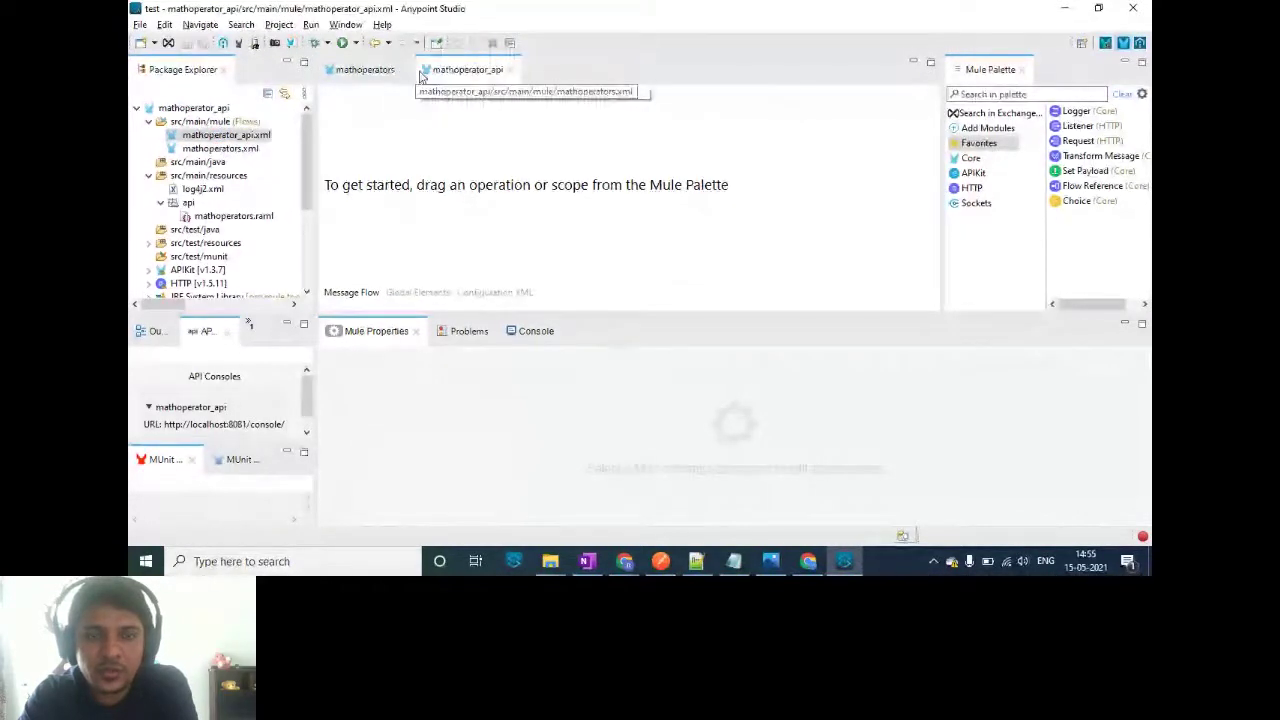
{"action": "left_click", "coordinate": [418, 292]}
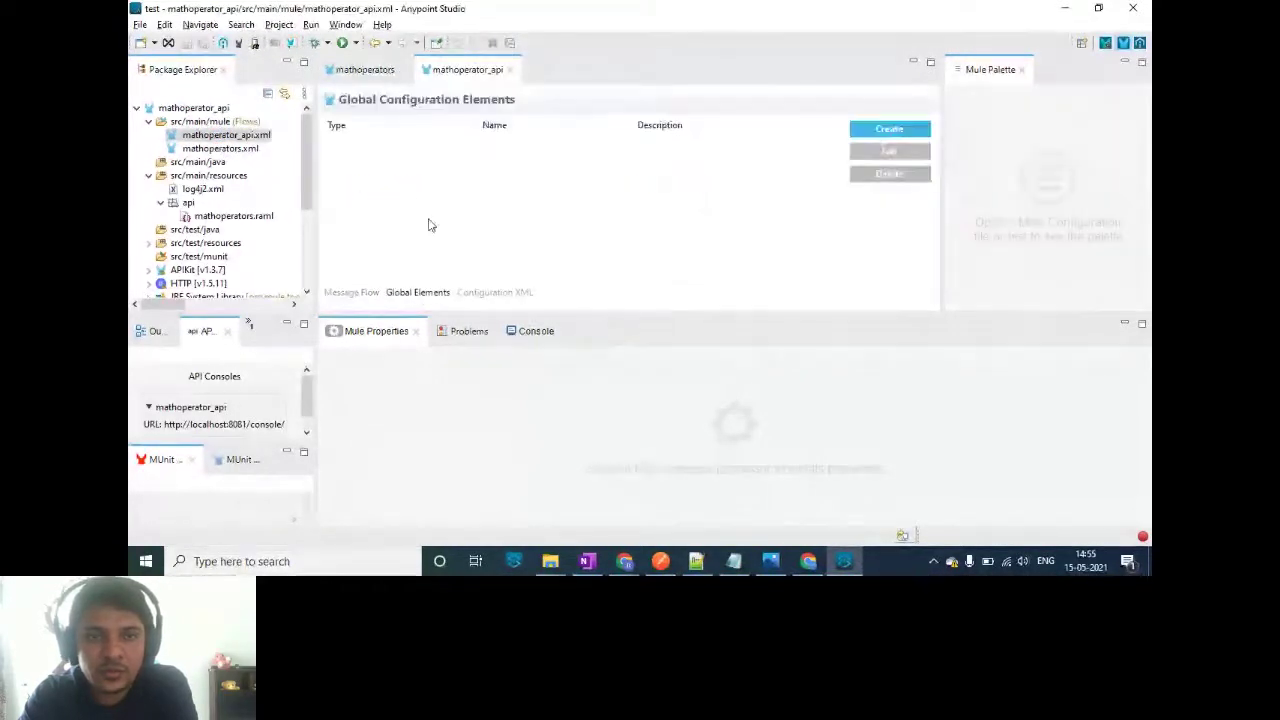
Close all editors, then reopen mathoperators.xml on its Global Elements view
{"action": "right_click", "coordinate": [468, 72]}
{"action": "left_click", "coordinate": [508, 133]}
{"action": "double_click", "coordinate": [220, 148]}
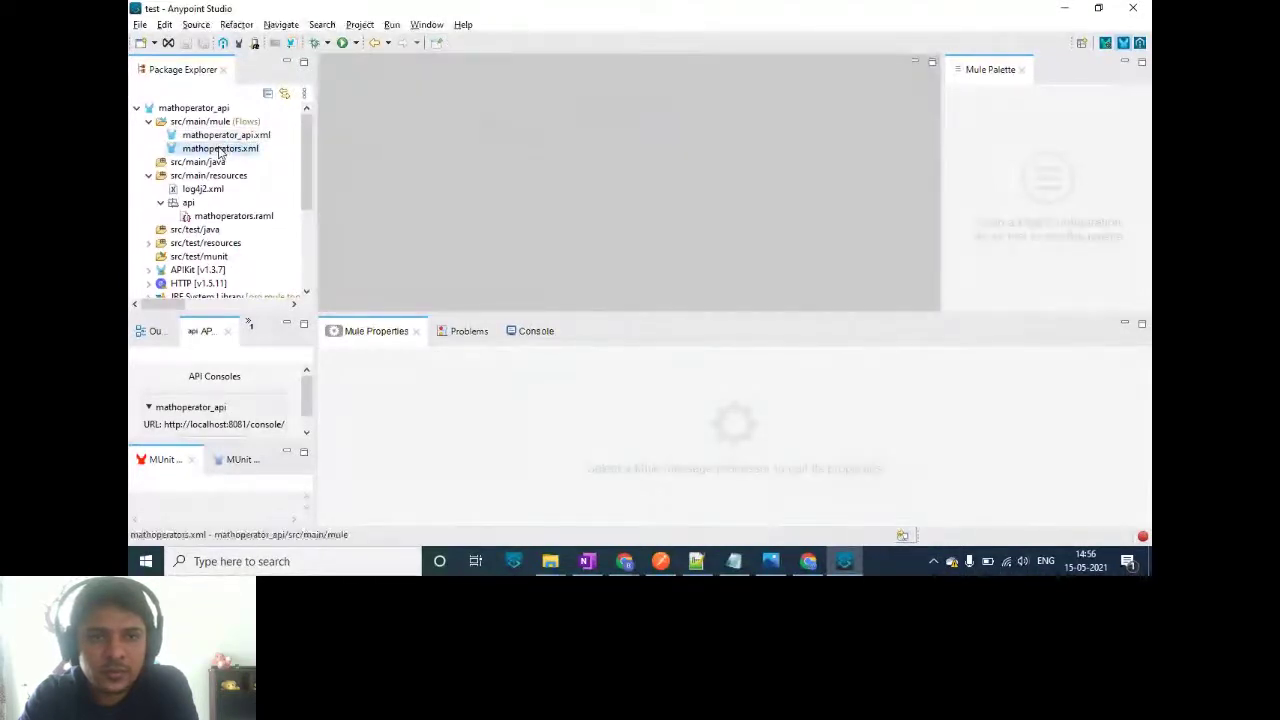
{"action": "left_click", "coordinate": [426, 296]}
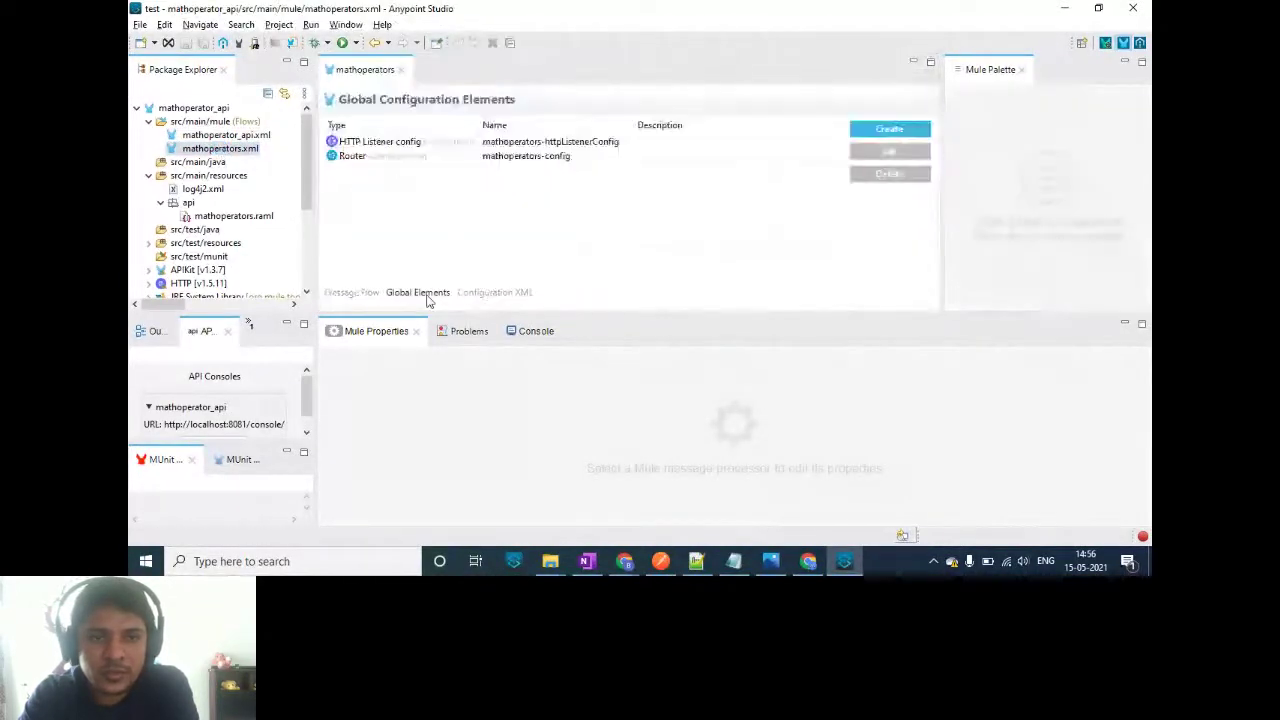
Turn on Query parameters and Headers strict validation in the Router config, choose the RAML parser, and confirm
{"action": "double_click", "coordinate": [391, 157]}
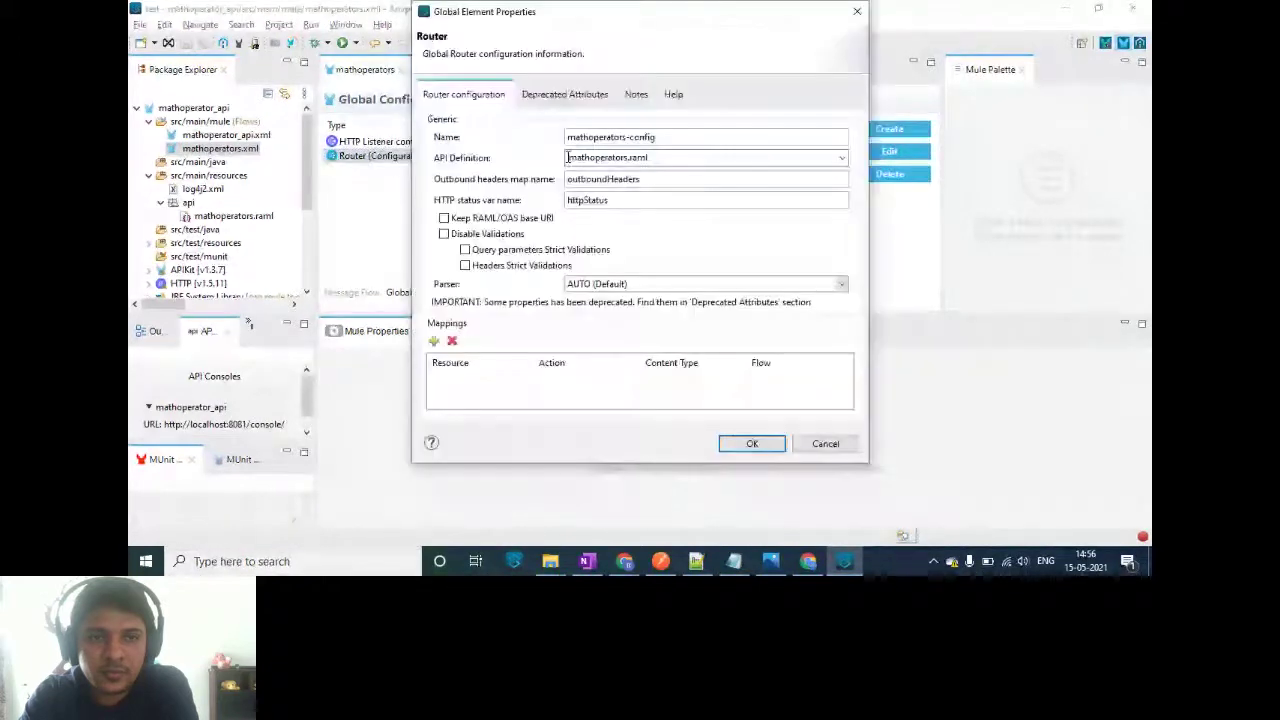
{"action": "left_click", "coordinate": [446, 235]}
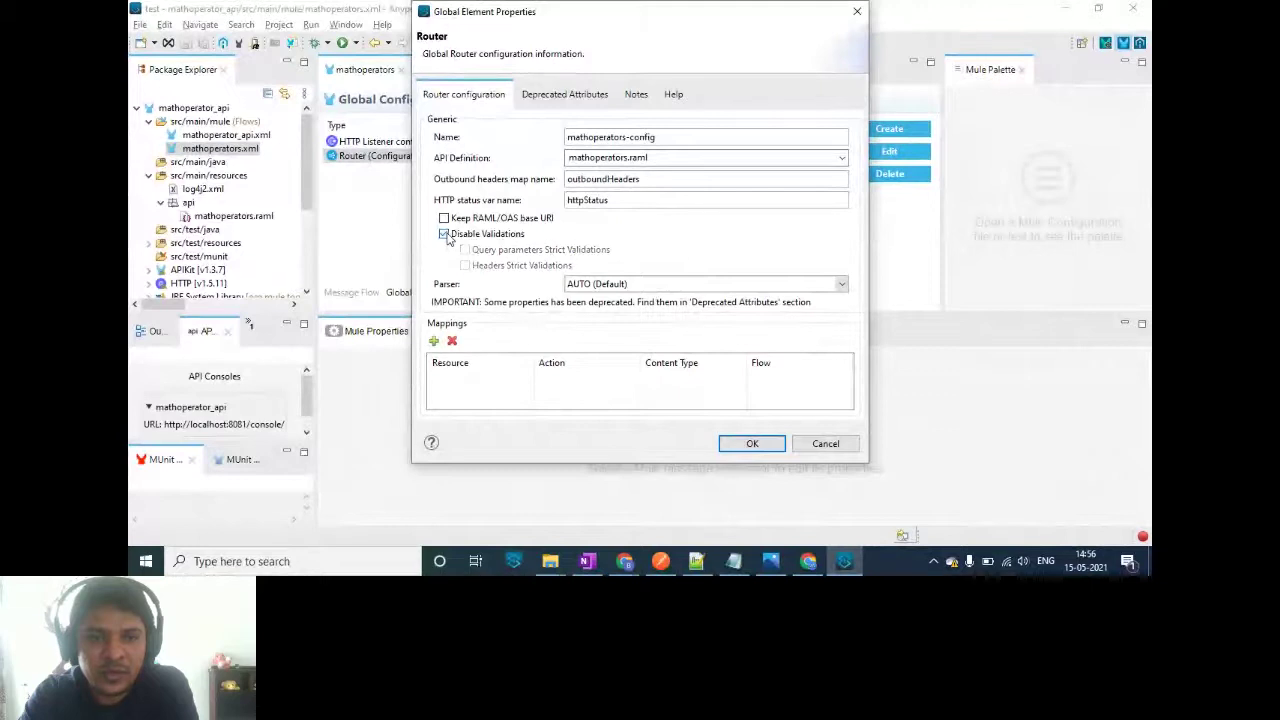
{"action": "left_click", "coordinate": [446, 235]}
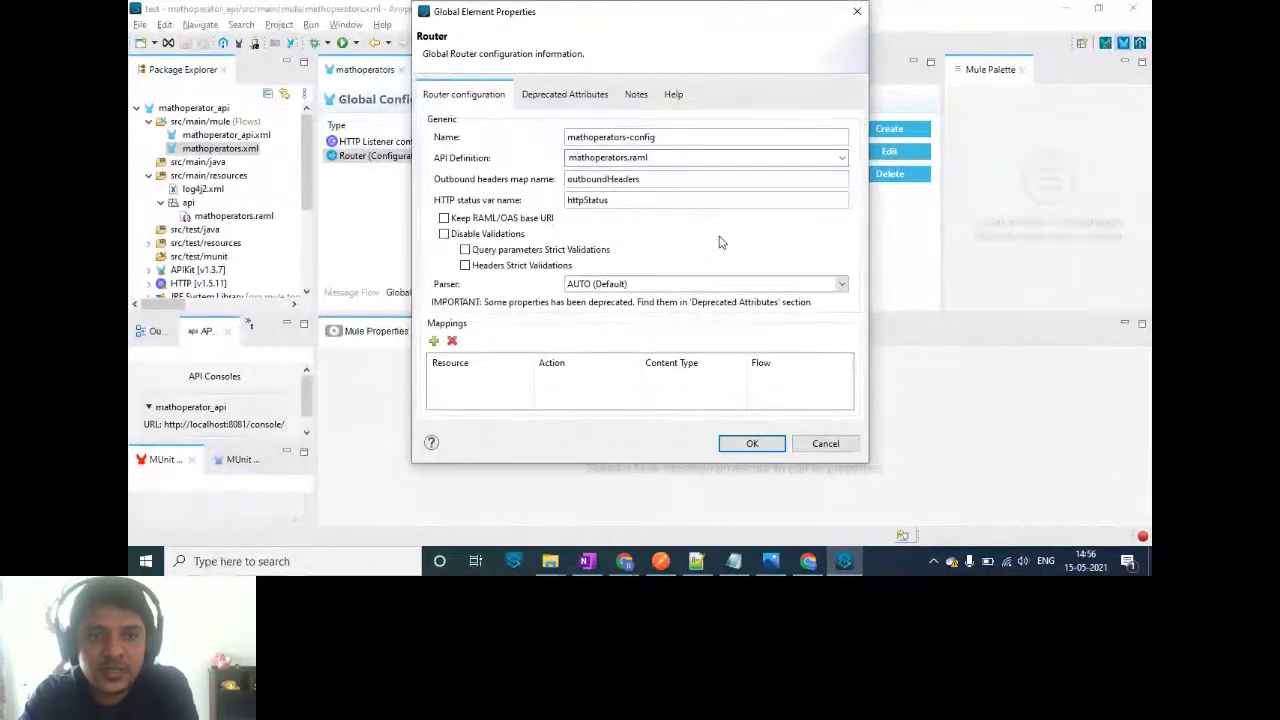
{"action": "left_click", "coordinate": [465, 250]}
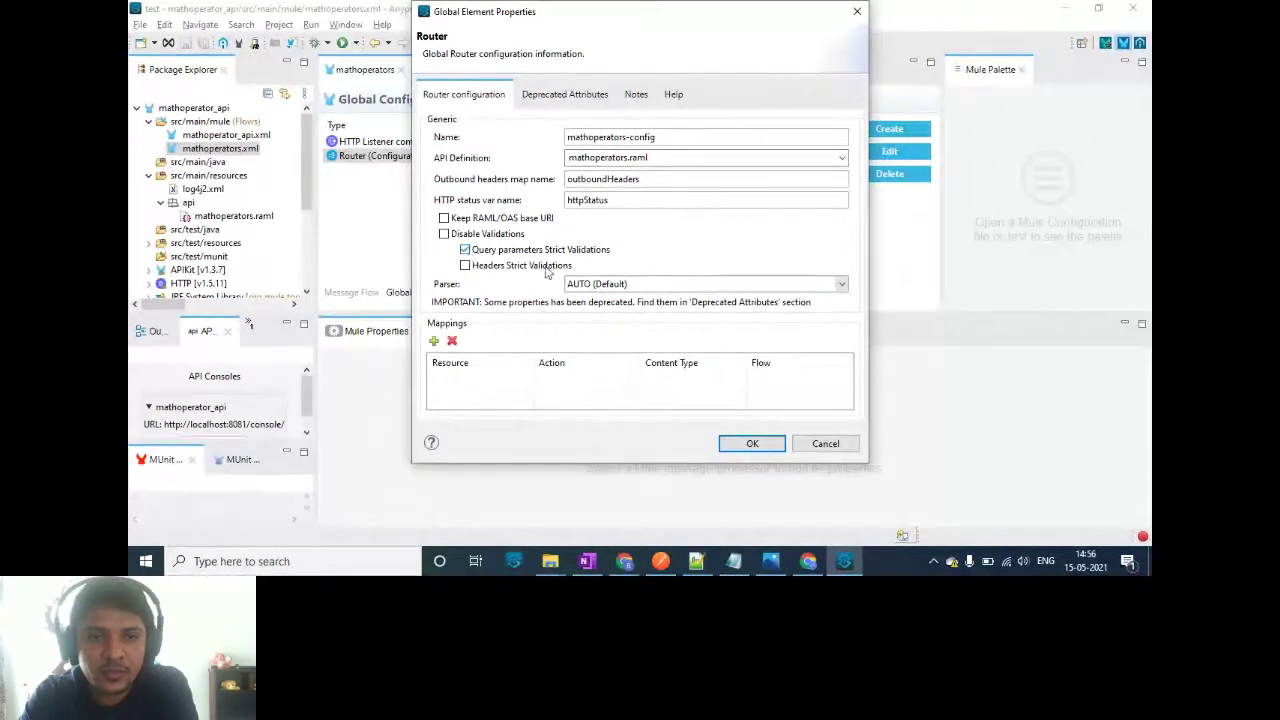
{"action": "left_click", "coordinate": [465, 265]}
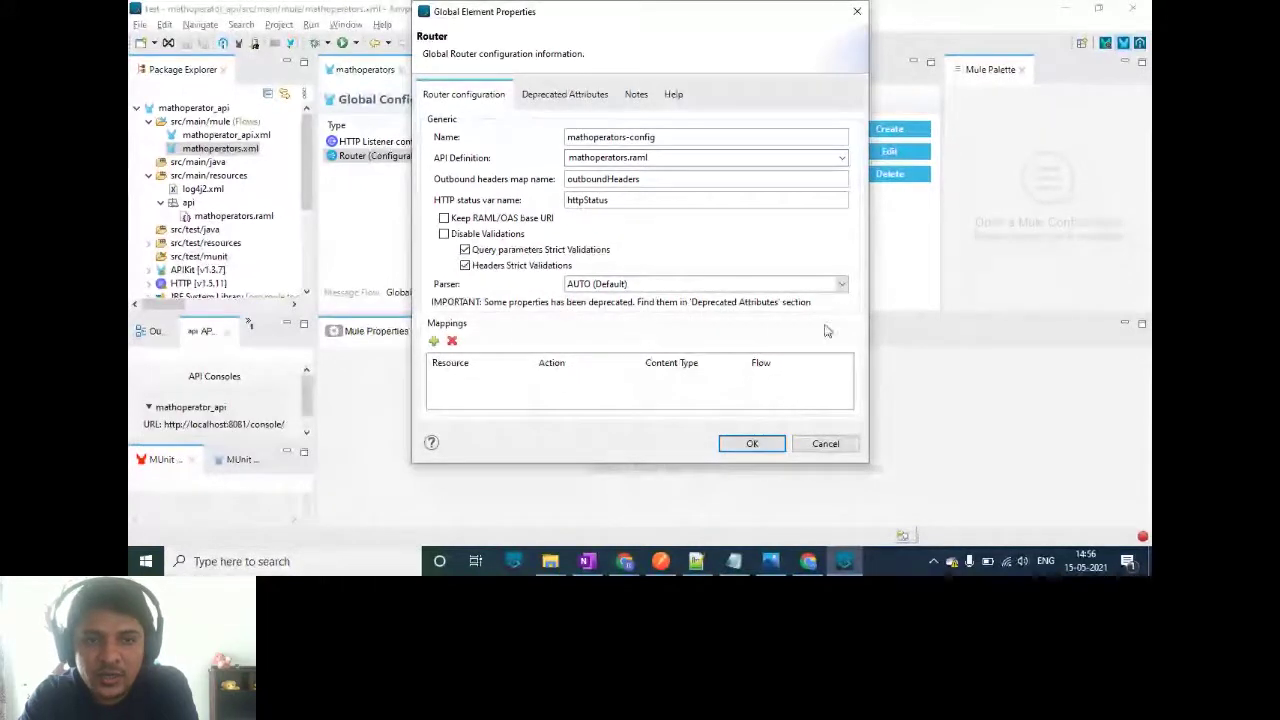
{"action": "left_click", "coordinate": [842, 284]}
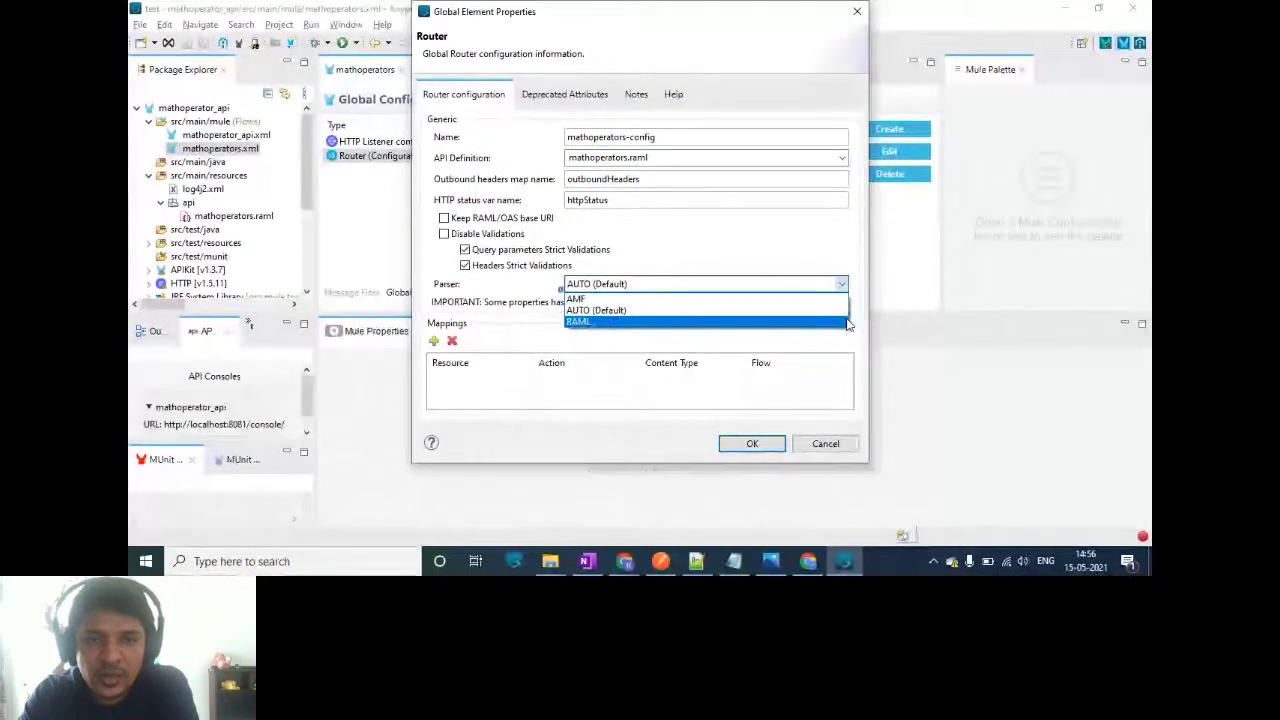
{"action": "left_click", "coordinate": [845, 322]}
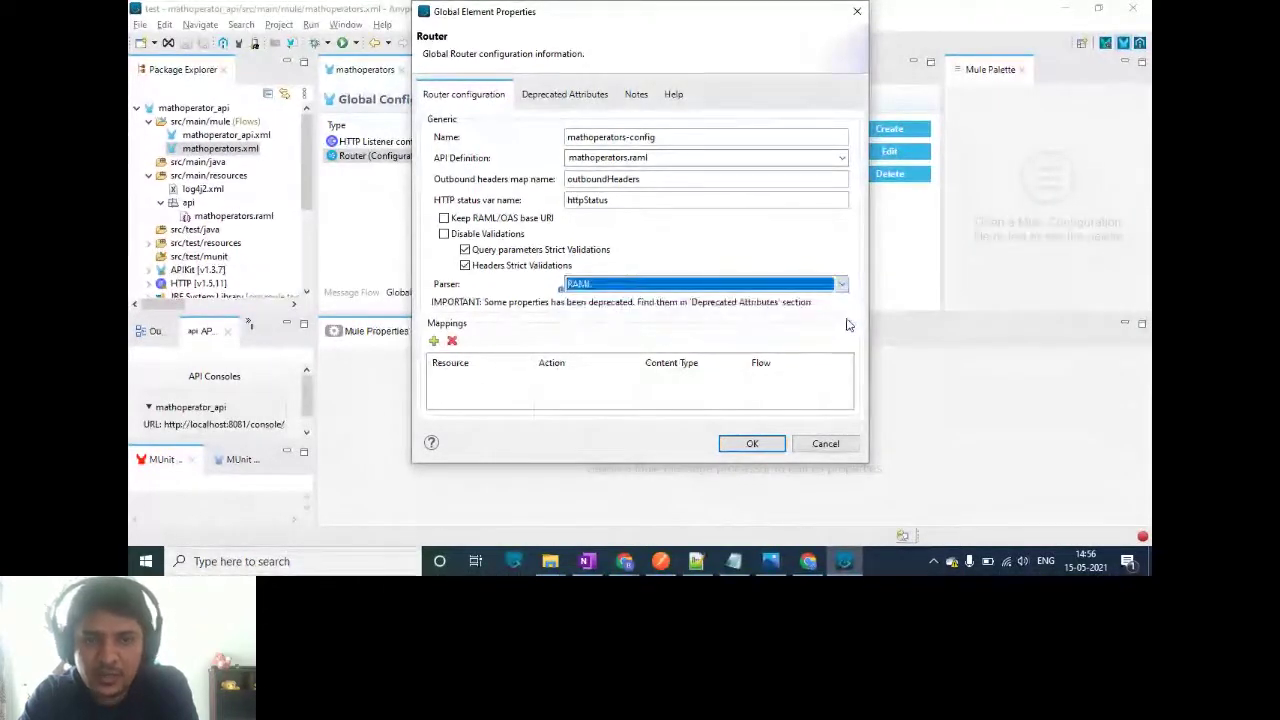
{"action": "left_click", "coordinate": [741, 444]}
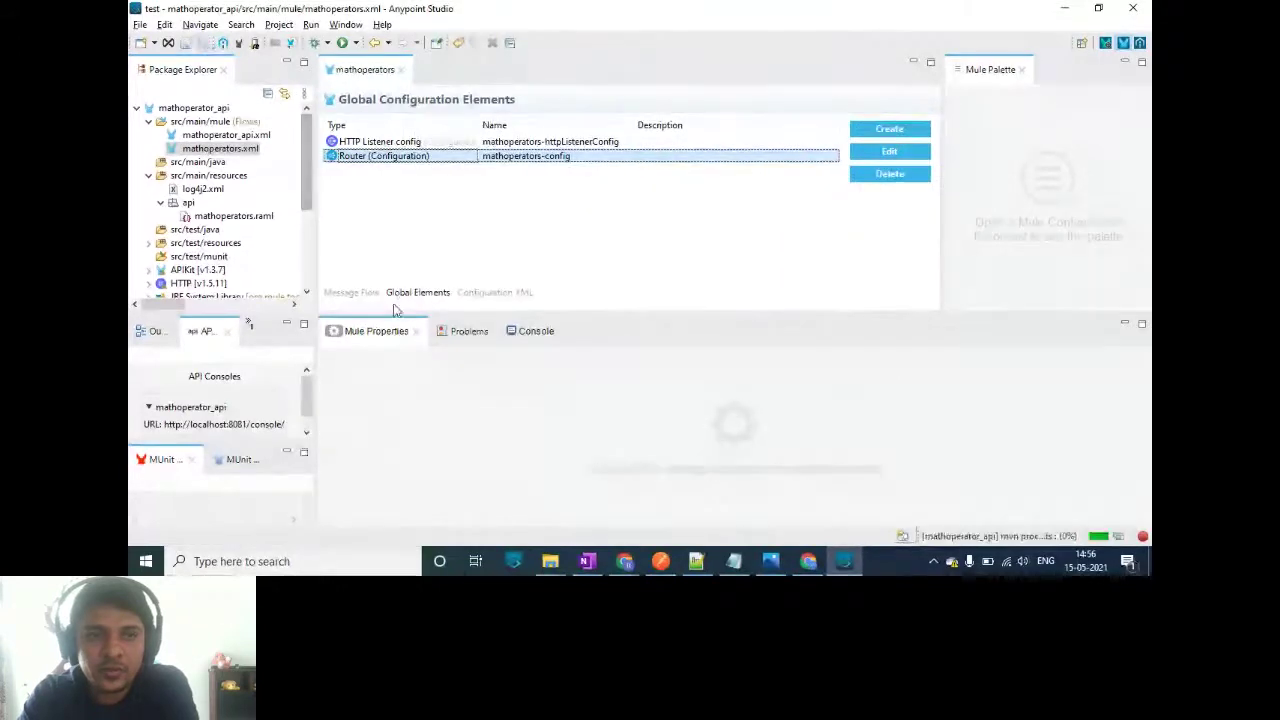
Show the Console and relaunch mathoperator_api using the test2 run configuration
{"action": "left_click", "coordinate": [366, 293]}
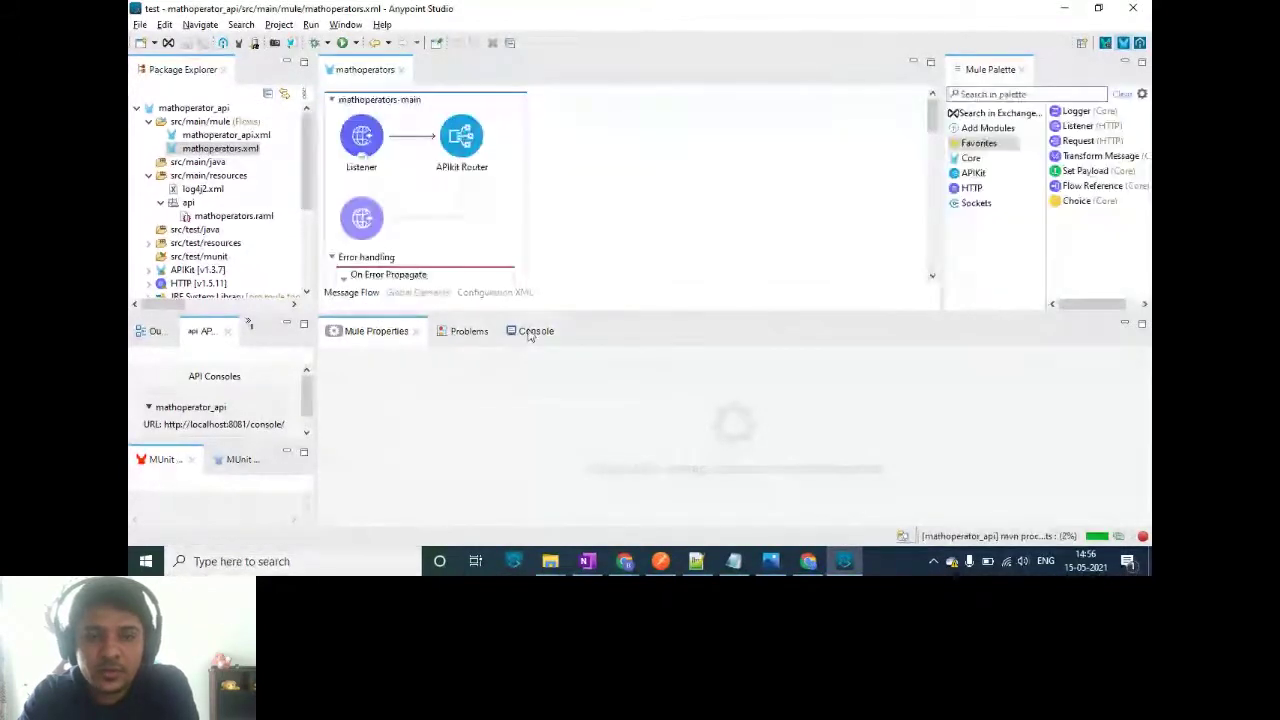
{"action": "left_click", "coordinate": [530, 333]}
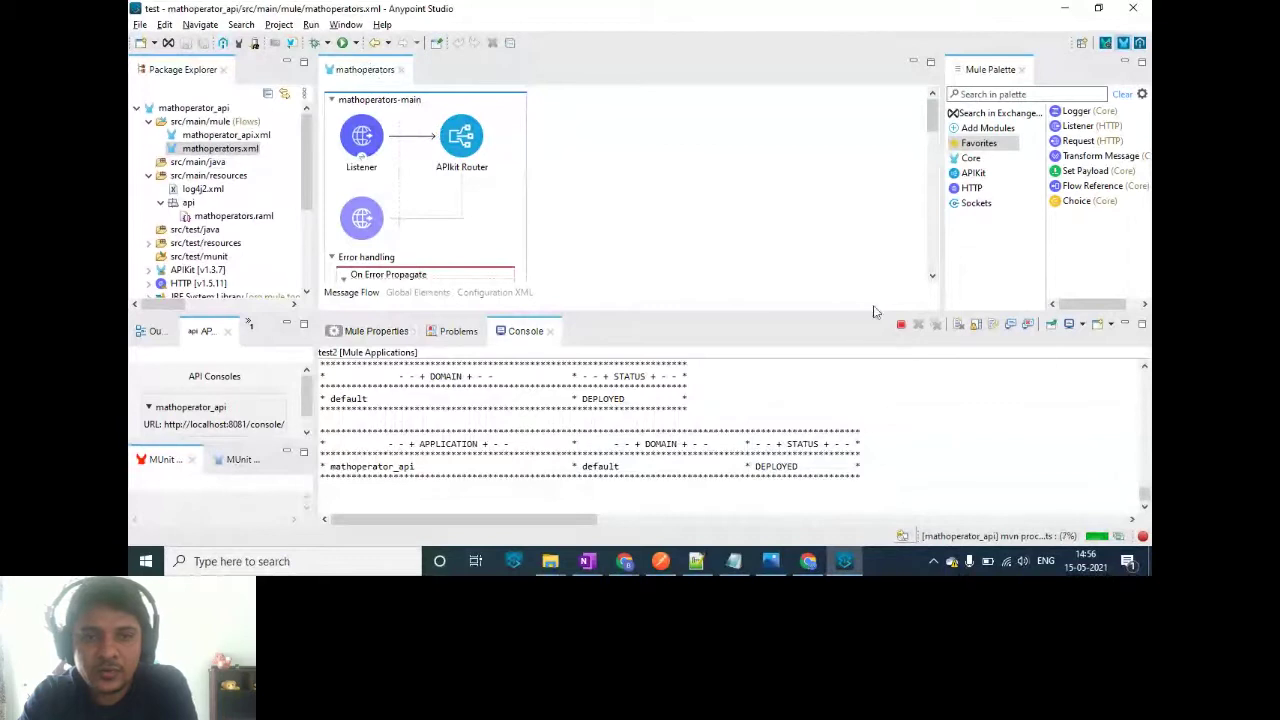
{"action": "left_click", "coordinate": [279, 24]}
{"action": "left_click", "coordinate": [591, 178]}
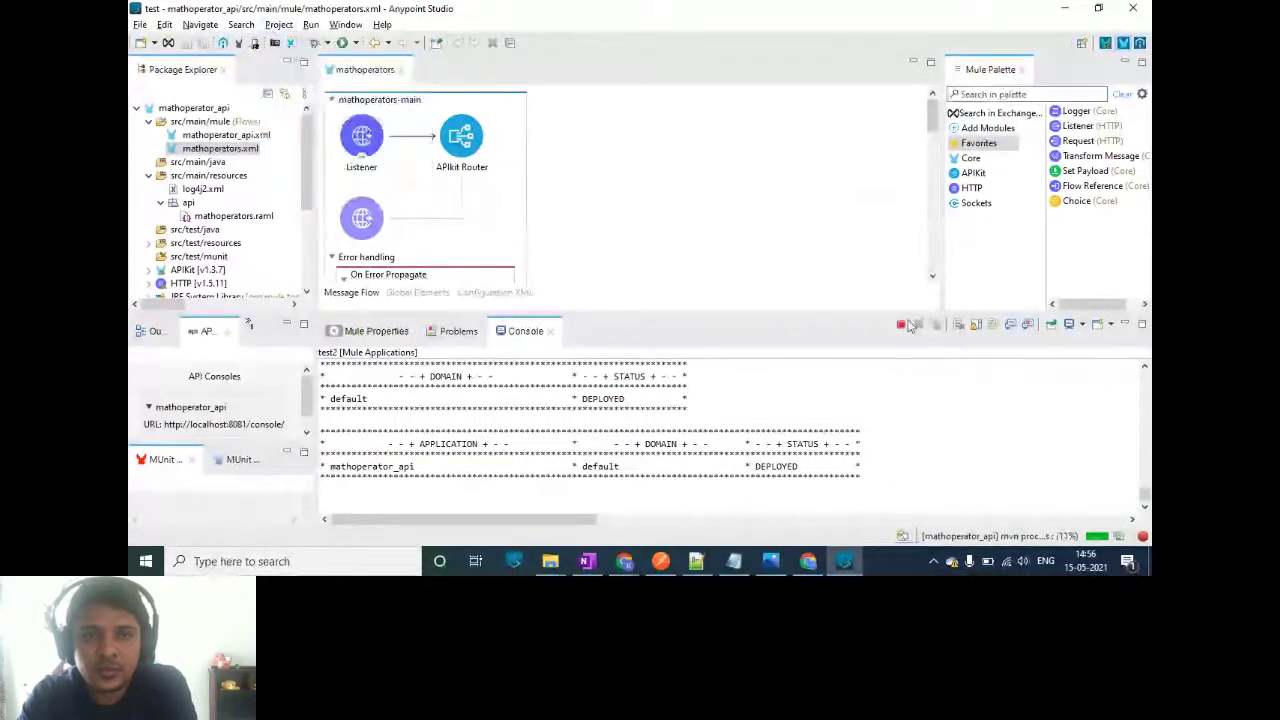
{"action": "left_click", "coordinate": [356, 43]}
{"action": "left_click", "coordinate": [410, 140]}
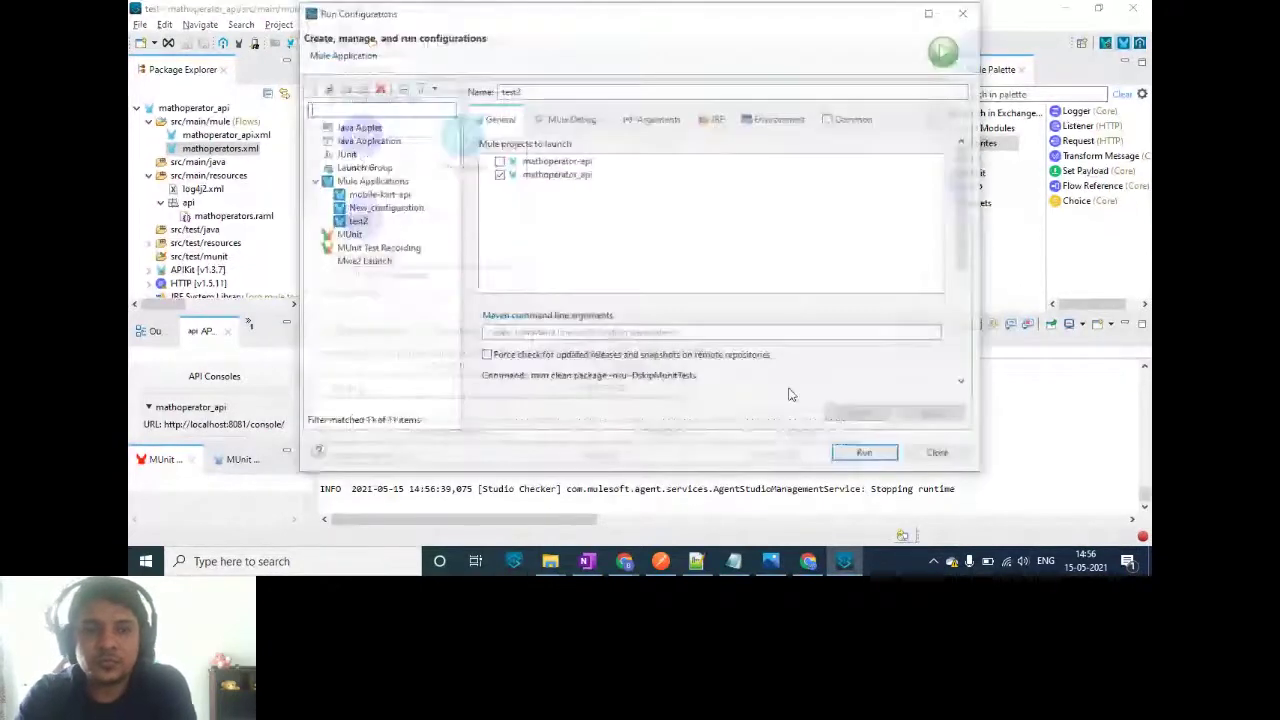
{"action": "left_click", "coordinate": [864, 452]}
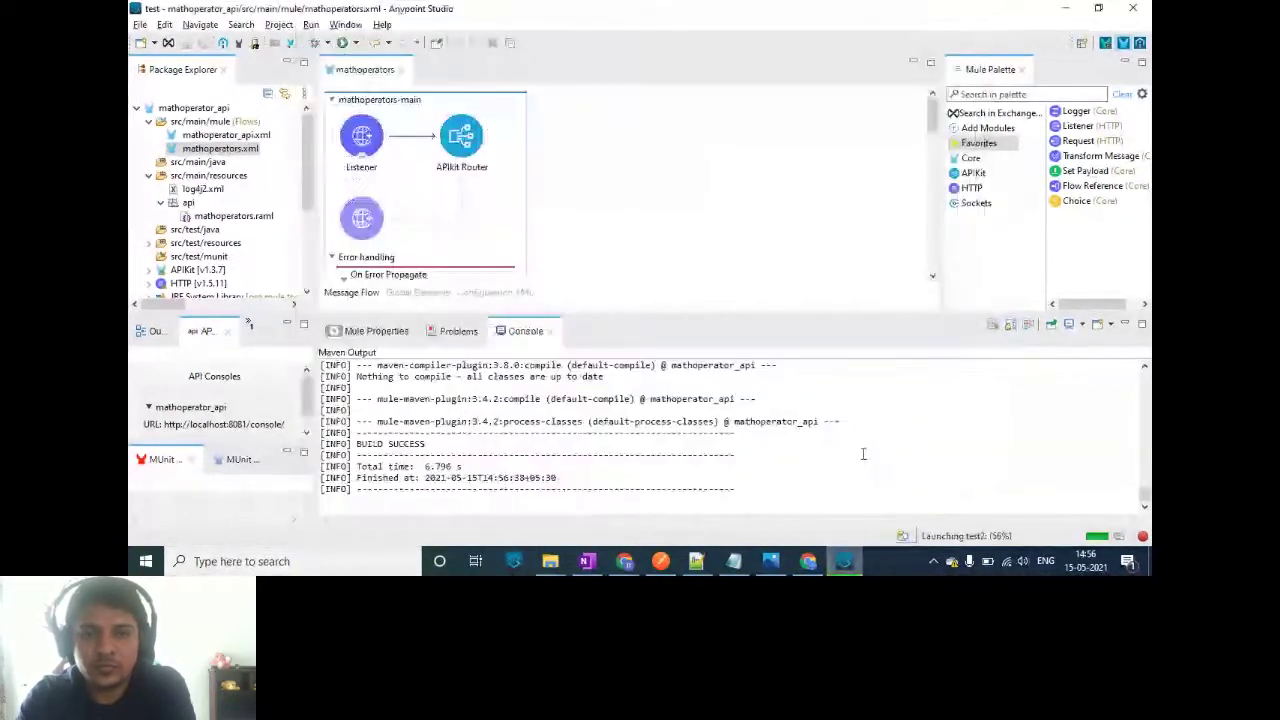
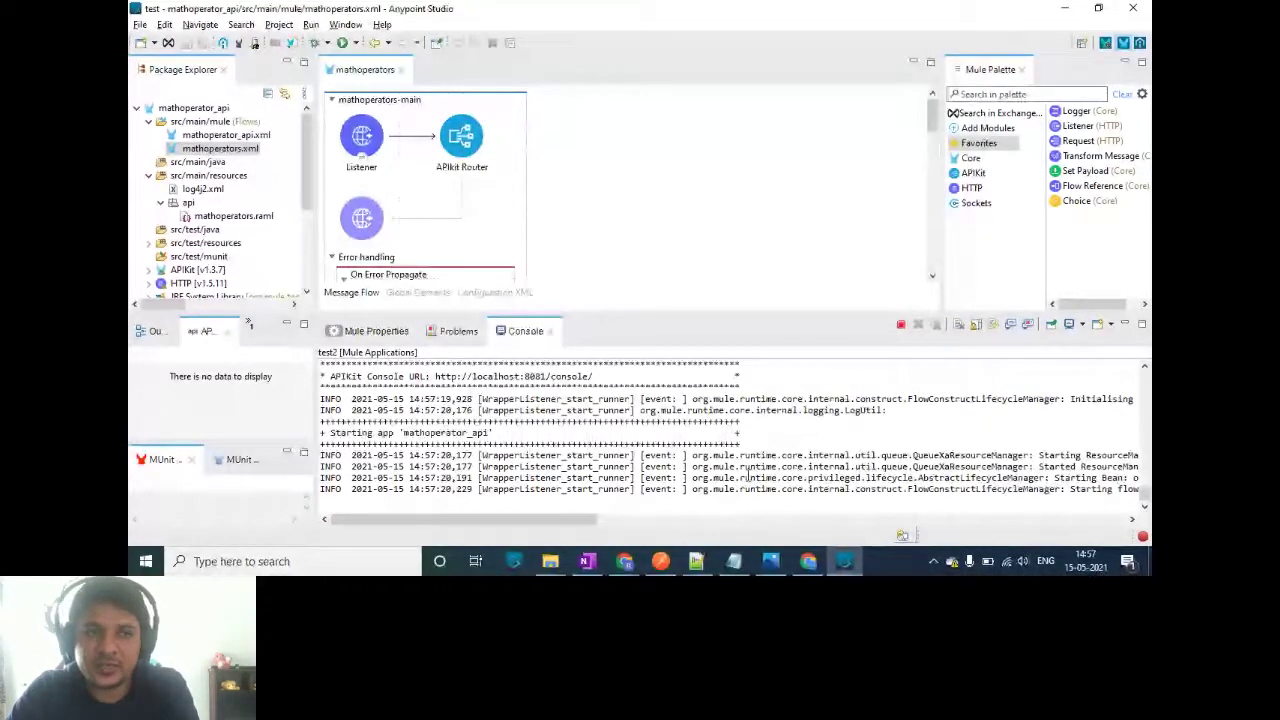
Resend the POST add request in Postman, which returns 400 Bad Request
{"action": "left_click", "coordinate": [660, 561]}
{"action": "left_click", "coordinate": [1062, 160]}
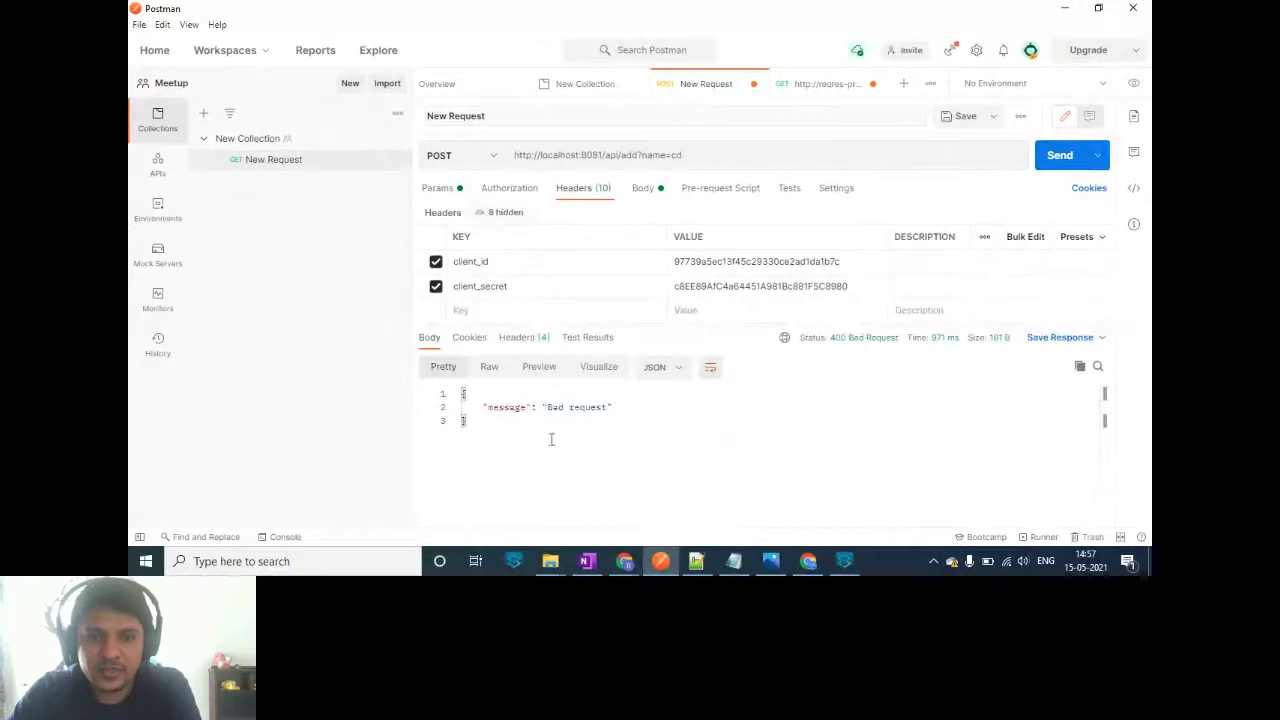
Resend the add request with the client_id and client_secret headers disabled, then re-enable them
{"action": "double_click", "coordinate": [582, 410]}
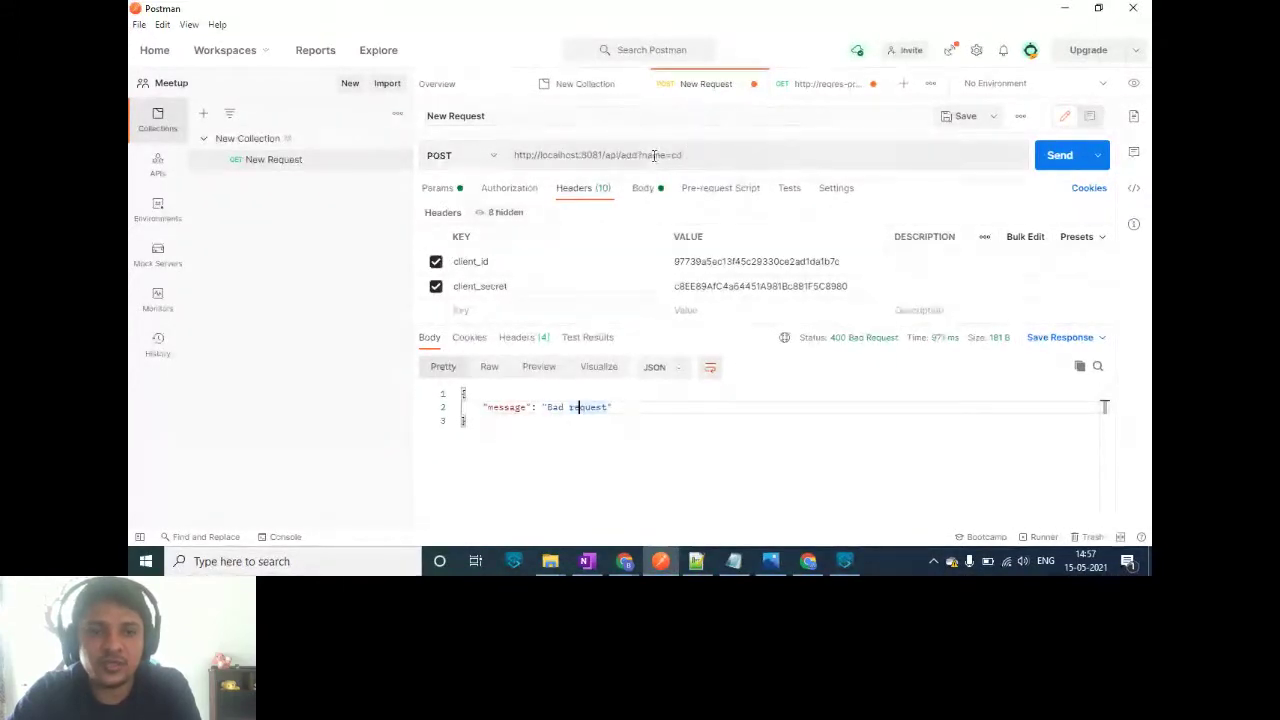
{"action": "left_click", "coordinate": [651, 155]}
{"action": "left_click", "coordinate": [436, 261]}
{"action": "left_click", "coordinate": [436, 286]}
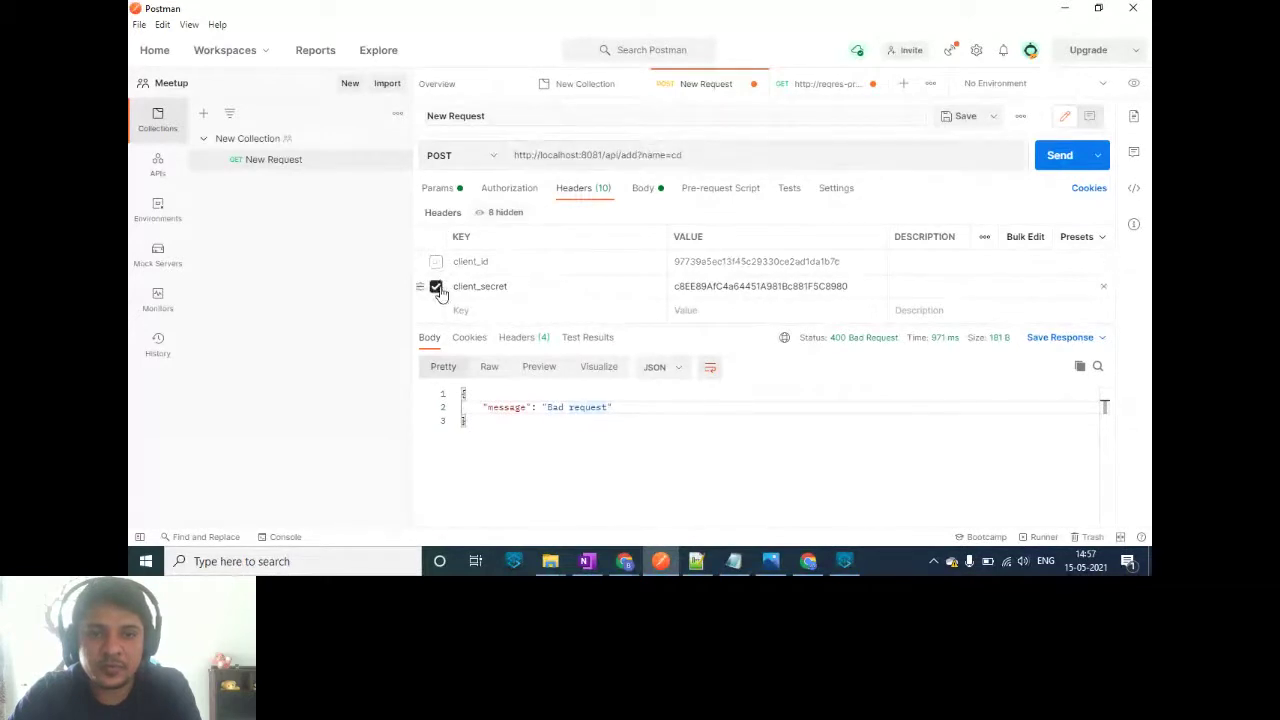
{"action": "left_click", "coordinate": [1060, 156]}
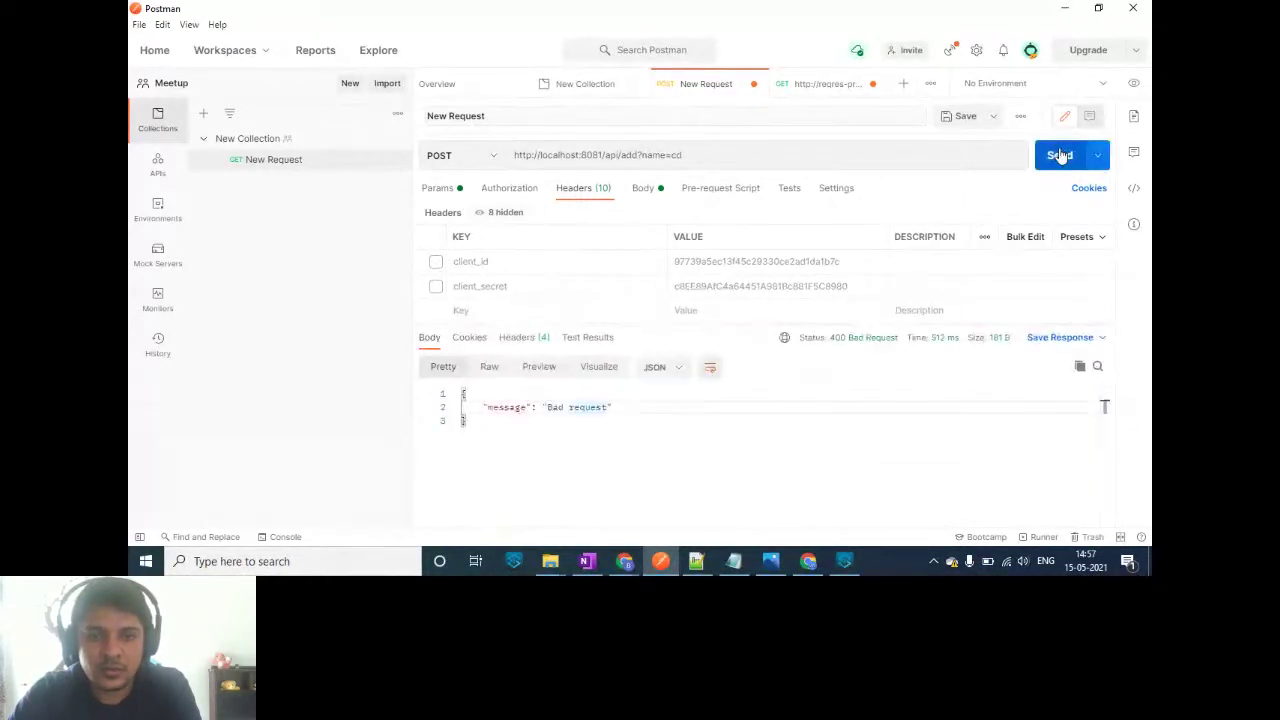
{"action": "left_click", "coordinate": [436, 261]}
{"action": "left_click", "coordinate": [436, 286]}
Disable both credential headers, remove ?name=cd from the URL and resend the request
{"action": "left_click", "coordinate": [683, 155]}
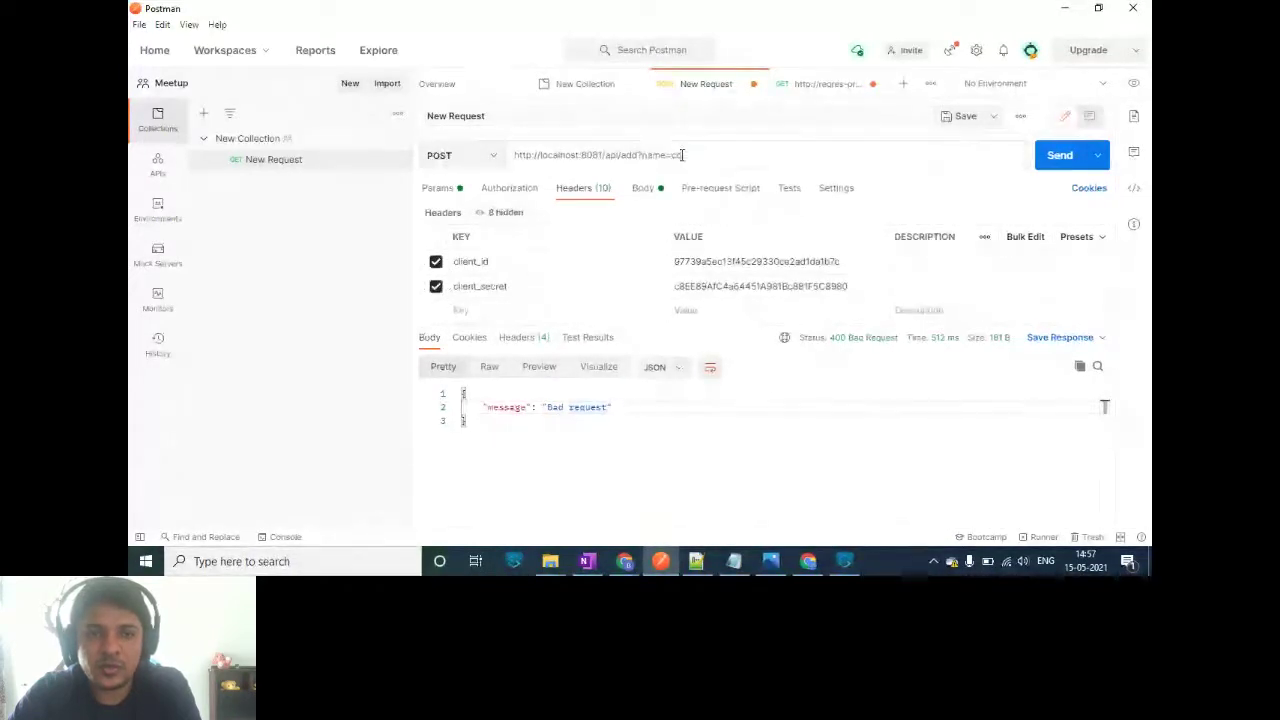
{"action": "left_click_drag", "start_coordinate": [645, 155], "coordinate": [642, 156]}
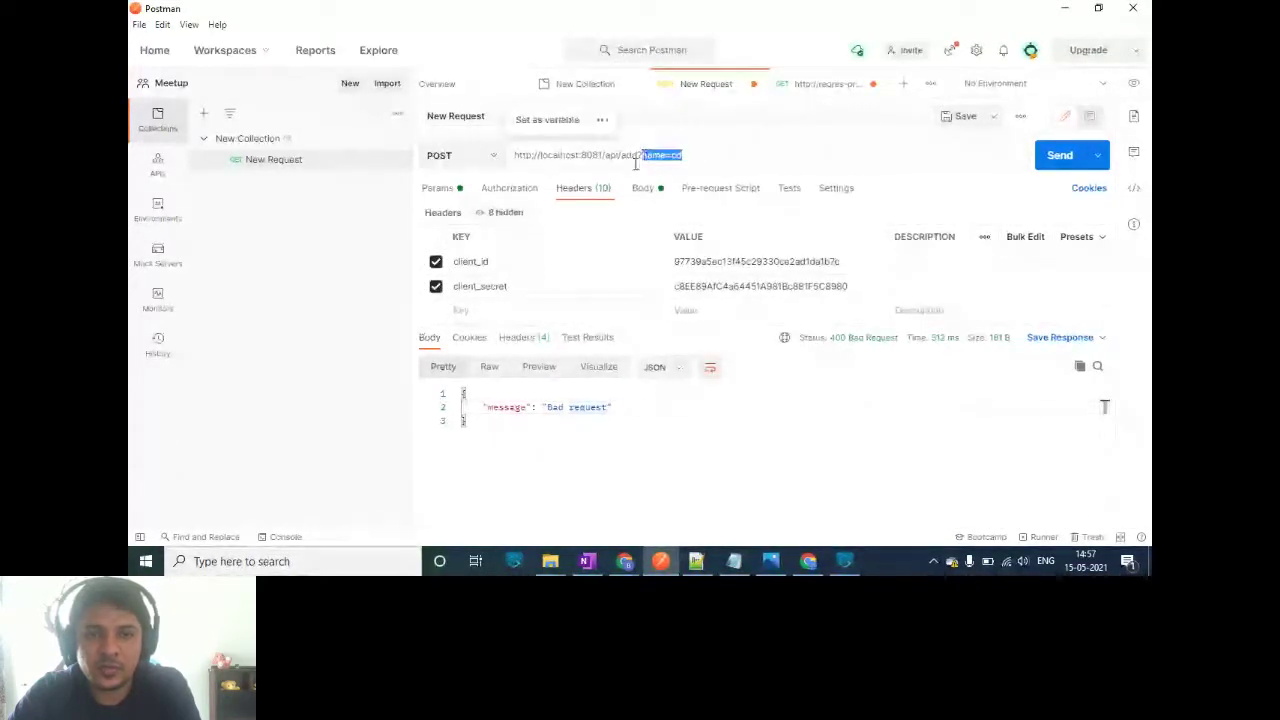
{"action": "left_click", "coordinate": [436, 261]}
{"action": "left_click", "coordinate": [436, 286]}
{"action": "left_click_drag", "start_coordinate": [684, 155], "coordinate": [631, 156]}
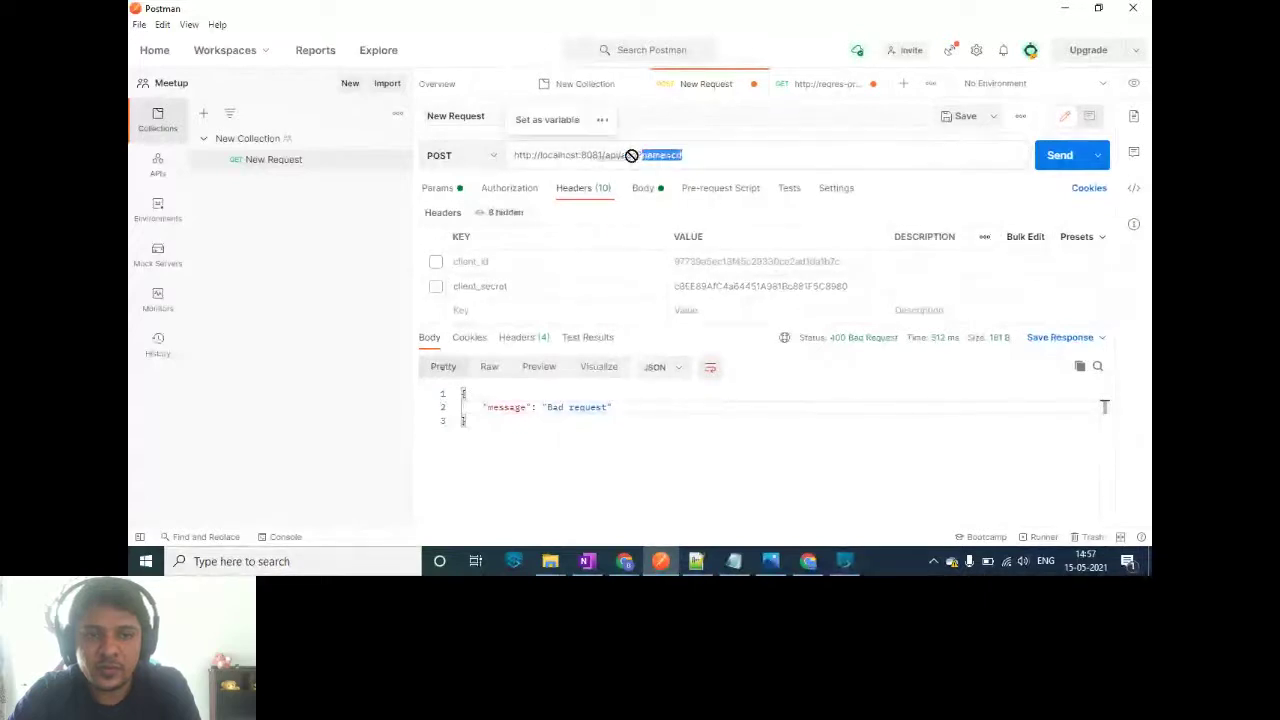
{"action": "key", "text": "BackSpace"}
{"action": "key", "text": "BackSpace"}
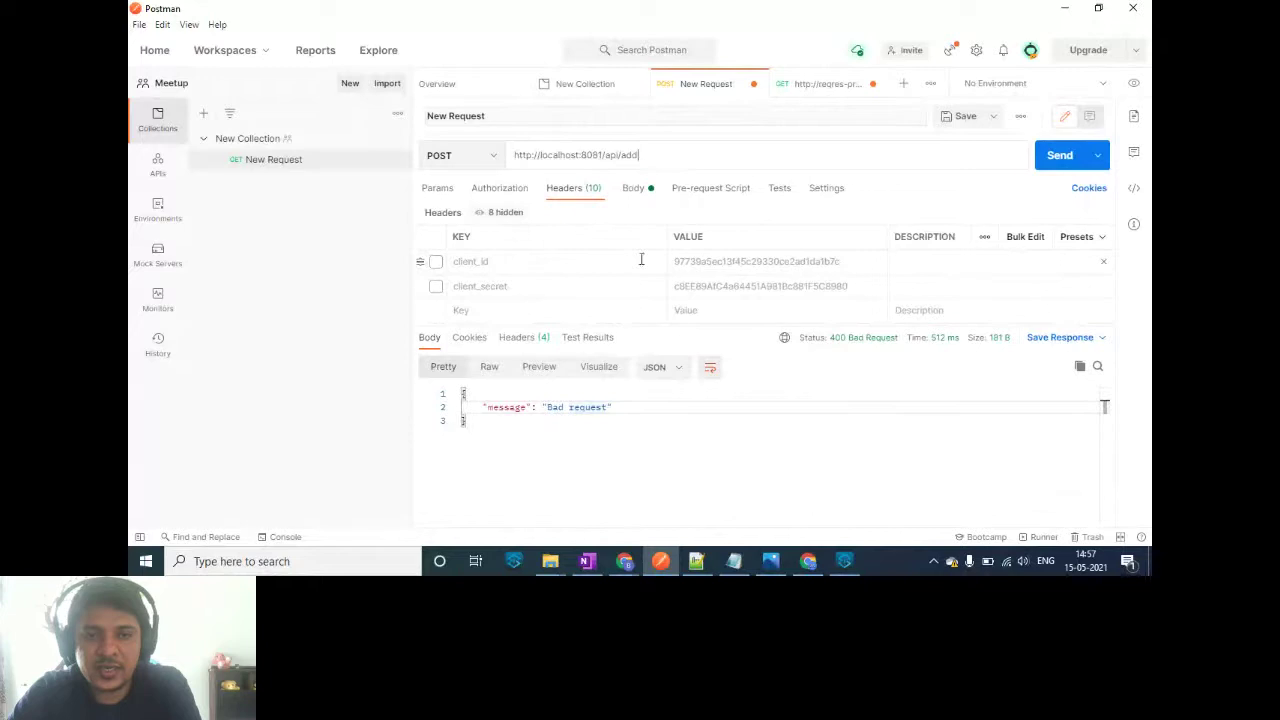
{"action": "left_click", "coordinate": [1060, 155]}
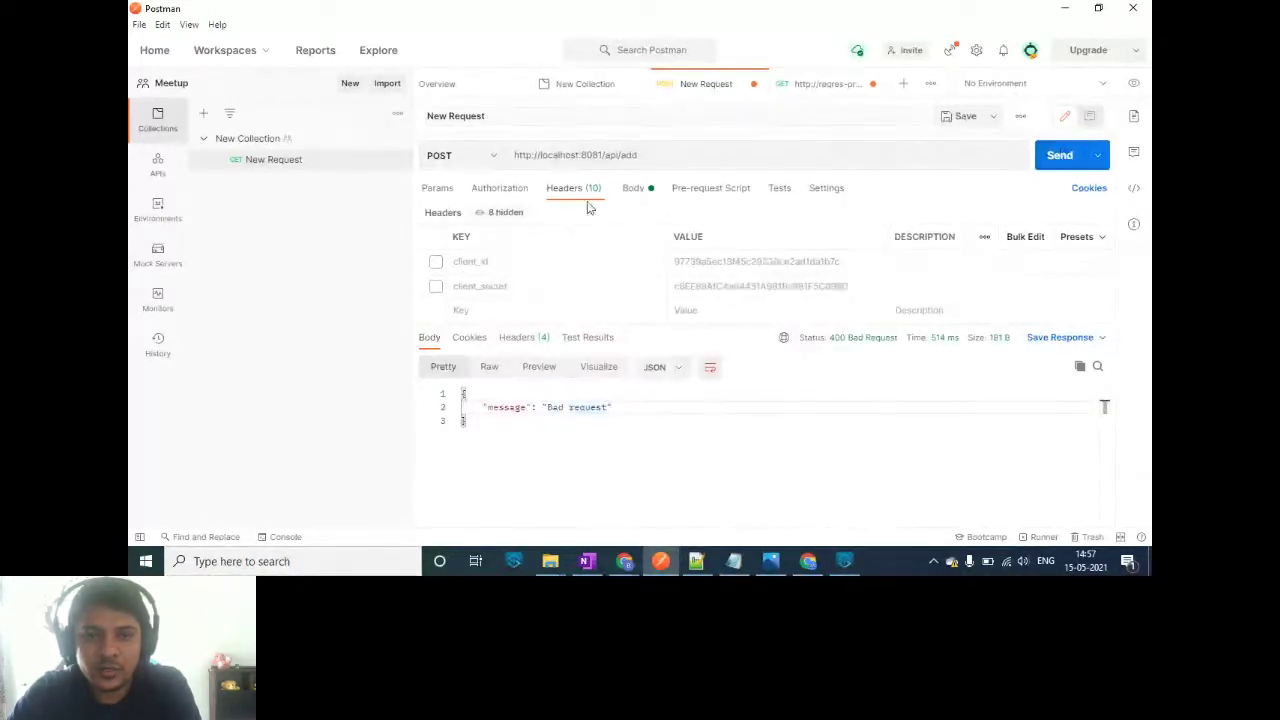
Inspect the request's Params, JSON body (input1 3, input2 4) and the 8 hidden headers
{"action": "left_click", "coordinate": [437, 190]}
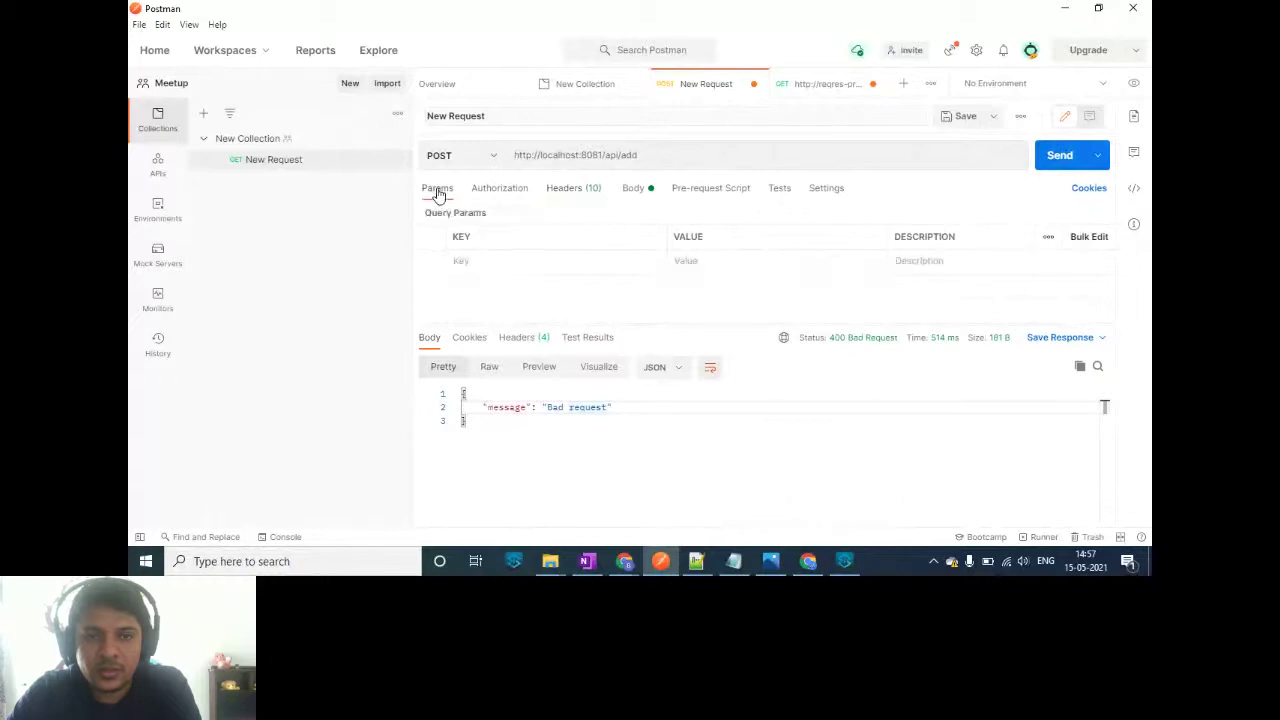
{"action": "left_click", "coordinate": [636, 190]}
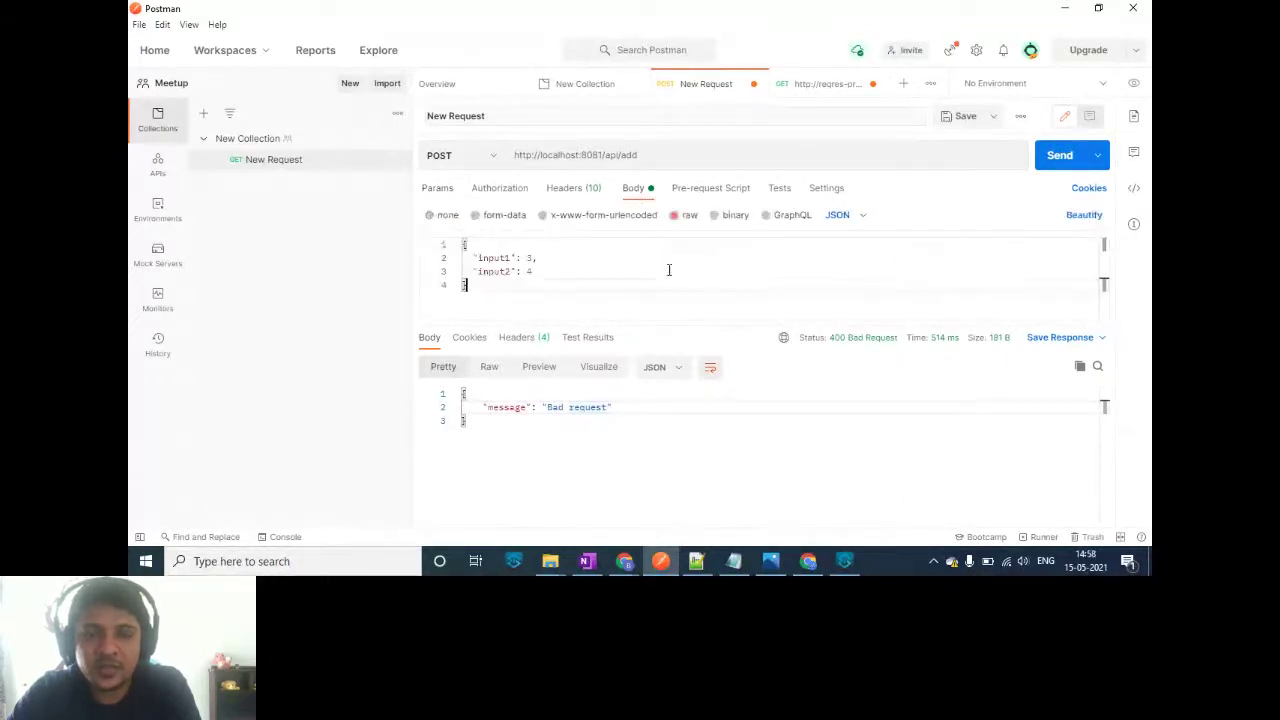
{"action": "left_click", "coordinate": [583, 189]}
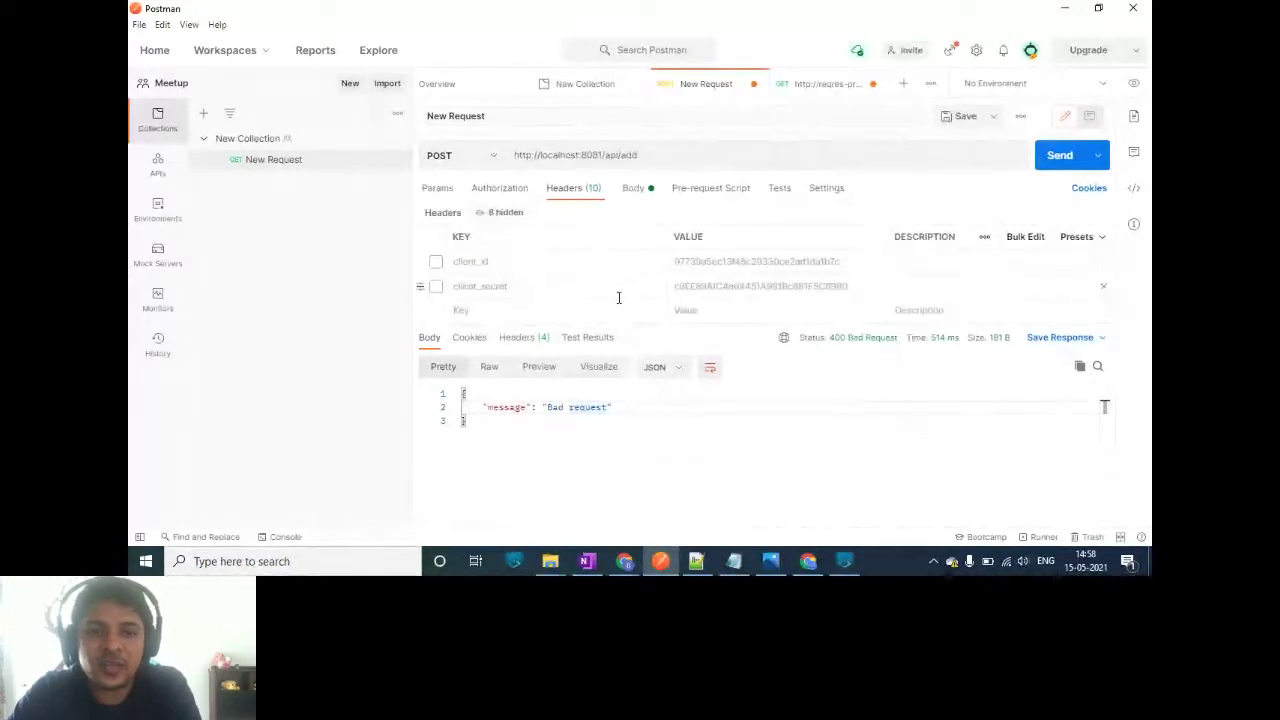
{"action": "left_click", "coordinate": [515, 214]}
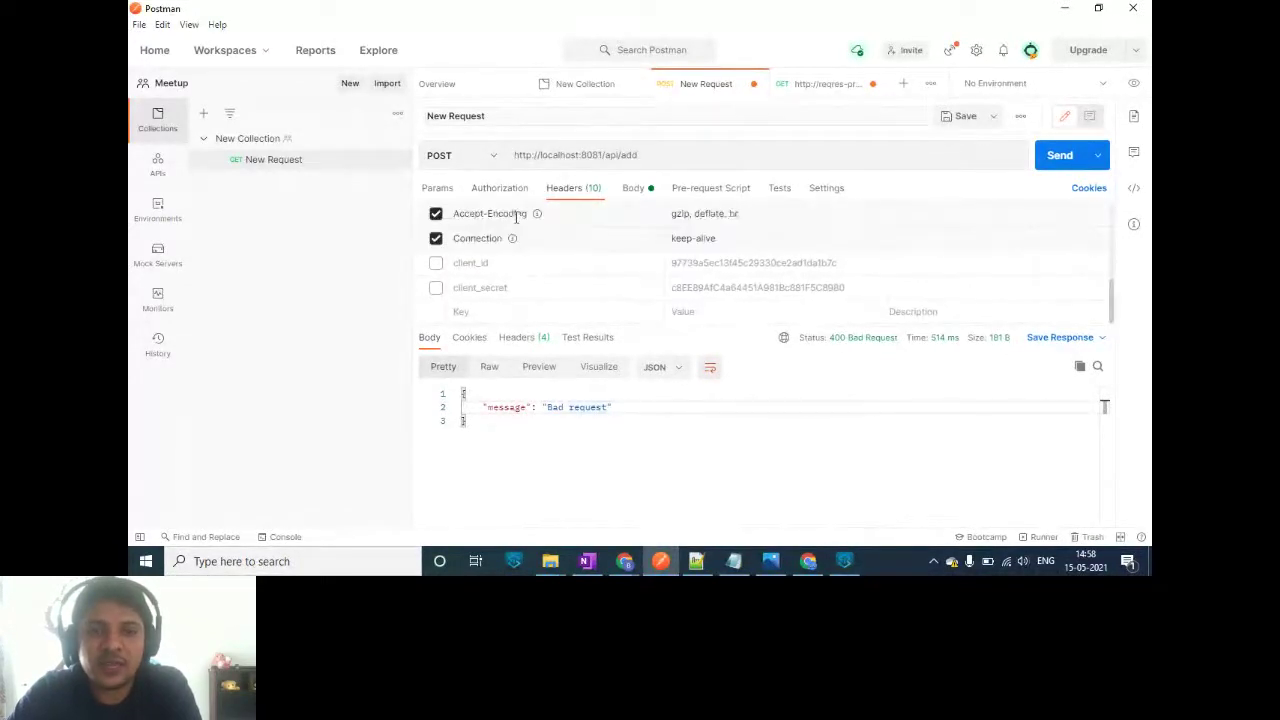
{"action": "scroll", "coordinate": [640, 260], "scroll_direction": "up", "scroll_amount": 5}
{"action": "scroll", "coordinate": [586, 263], "scroll_direction": "down", "scroll_amount": 3}
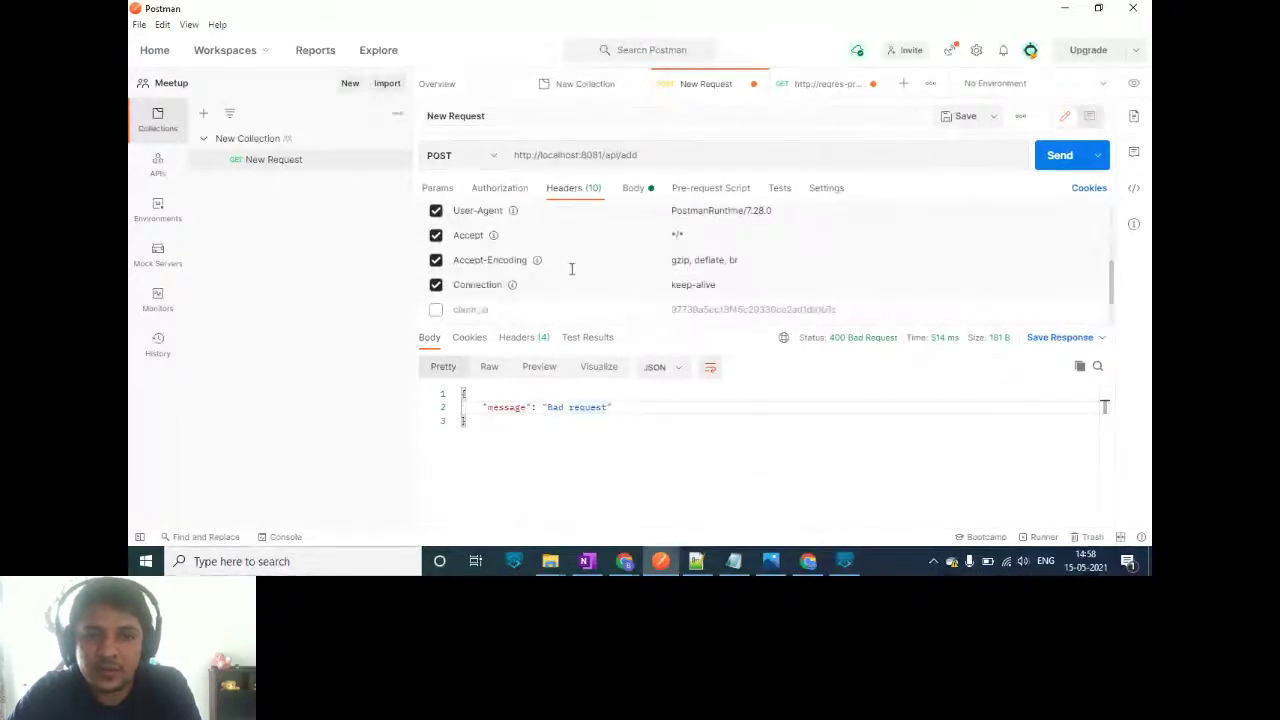
{"action": "scroll", "coordinate": [607, 240], "scroll_direction": "up", "scroll_amount": 4}
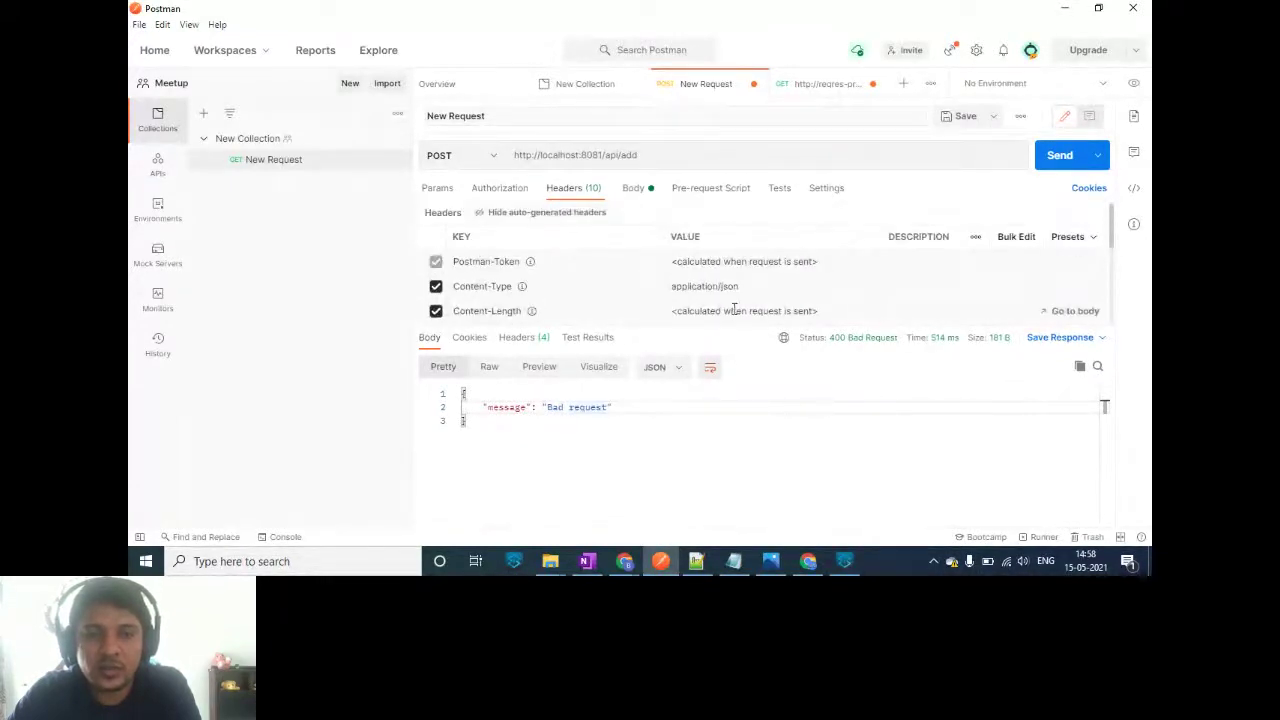
Review the APIkit Router configuration, keeping Headers Strict Validations unchecked, and check the console for the 400 cause
{"action": "left_click", "coordinate": [845, 562]}
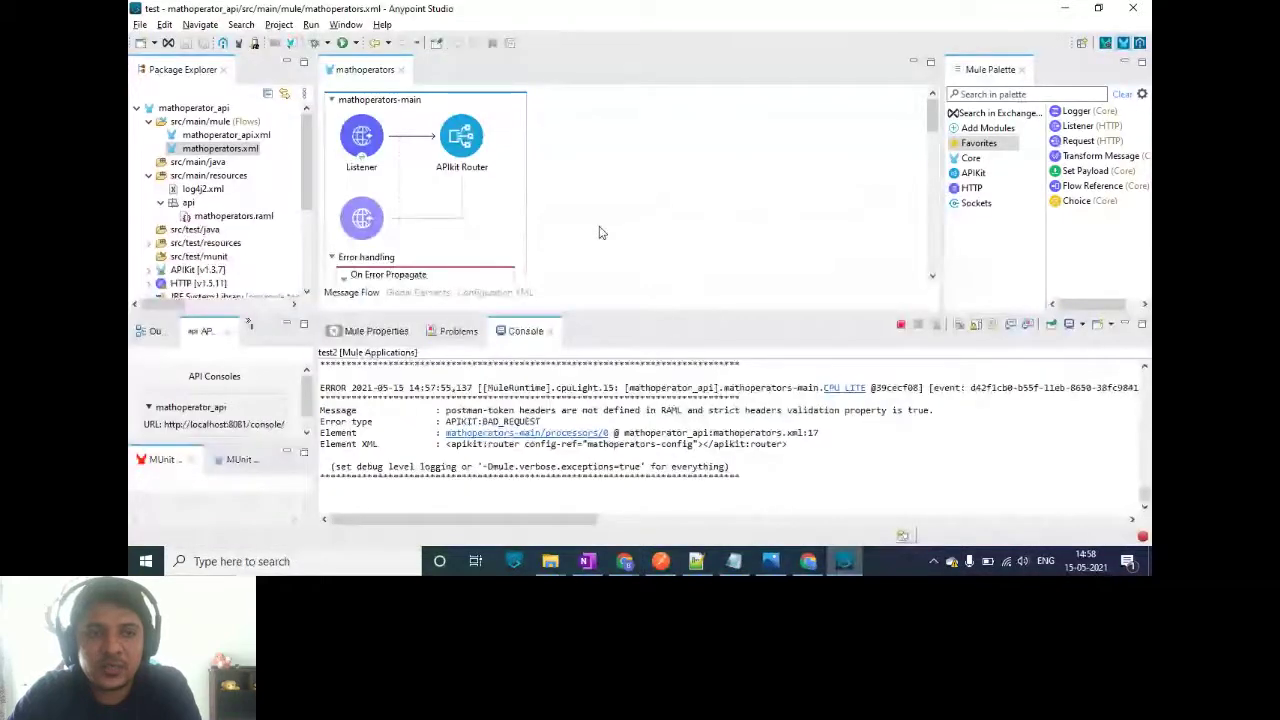
{"action": "left_click", "coordinate": [482, 173]}
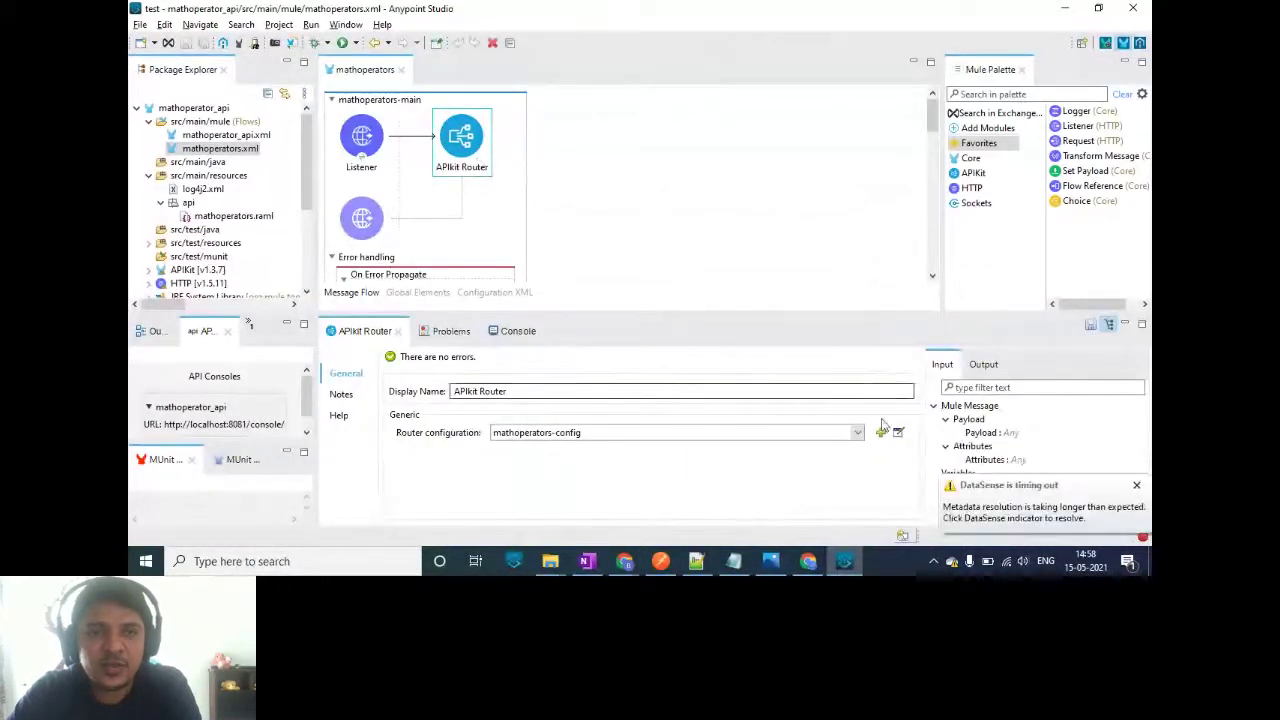
{"action": "left_click", "coordinate": [899, 433]}
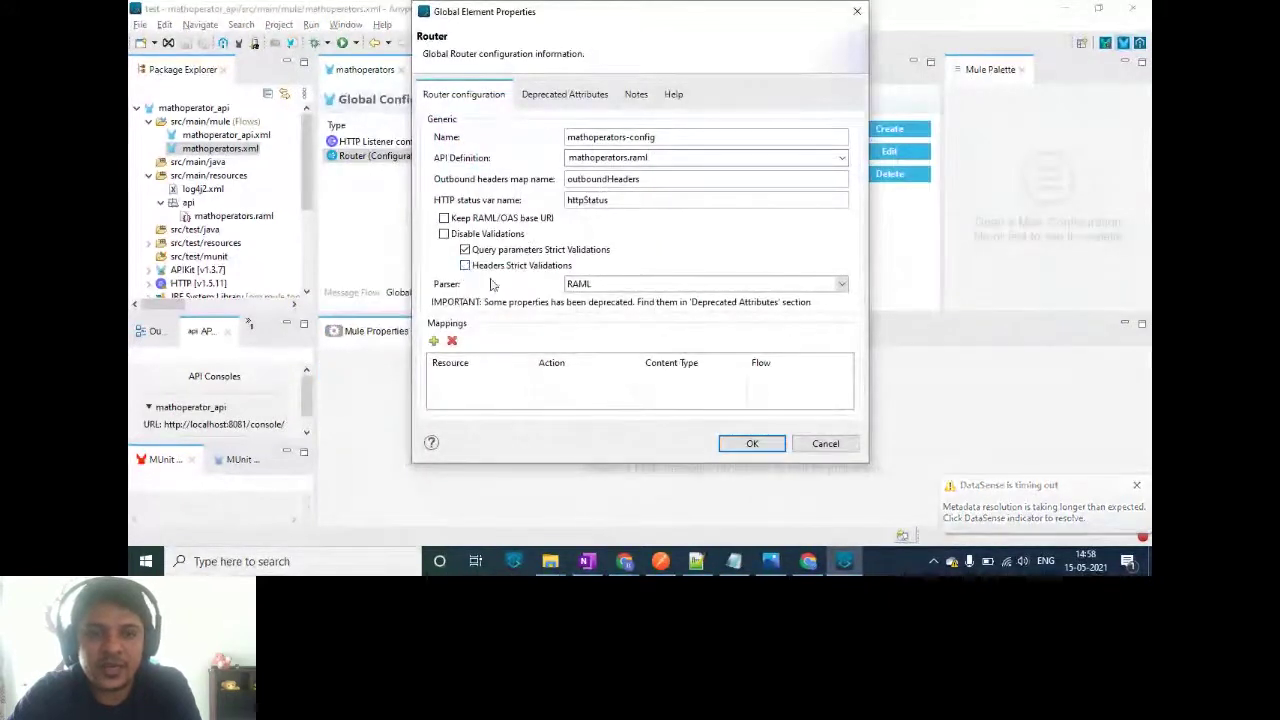
{"action": "left_click", "coordinate": [752, 443]}
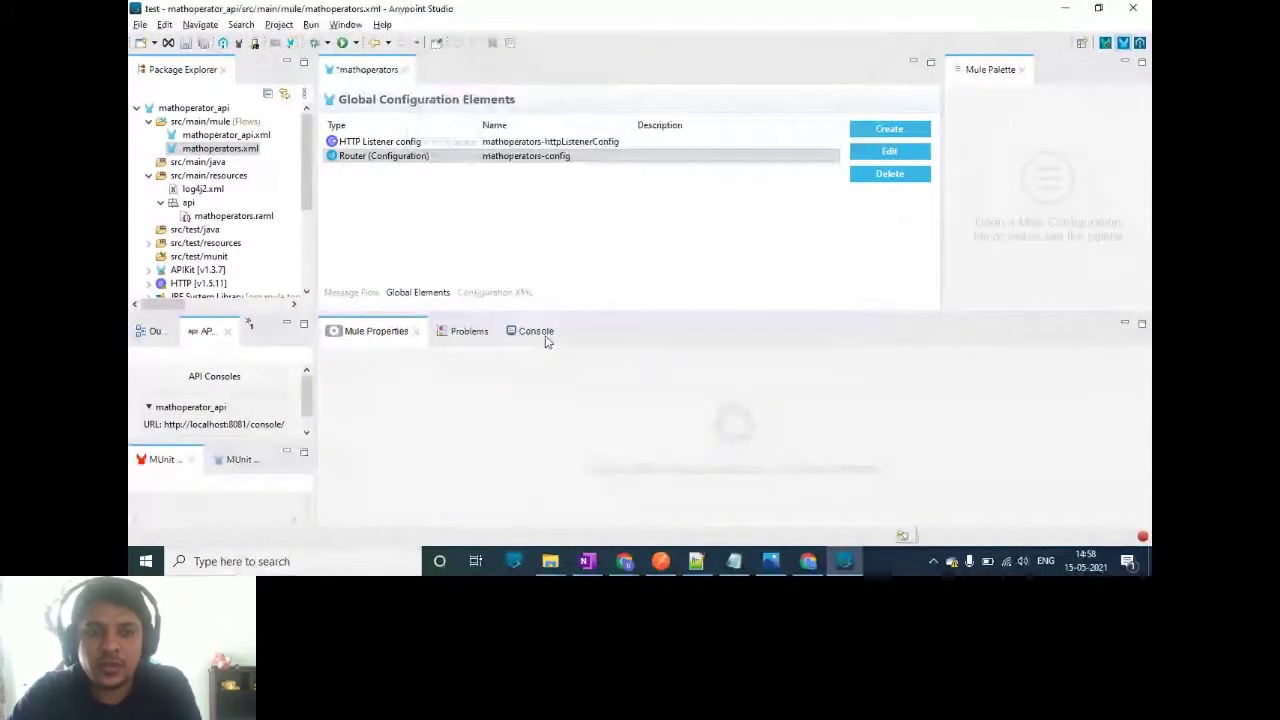
{"action": "left_click", "coordinate": [544, 336]}
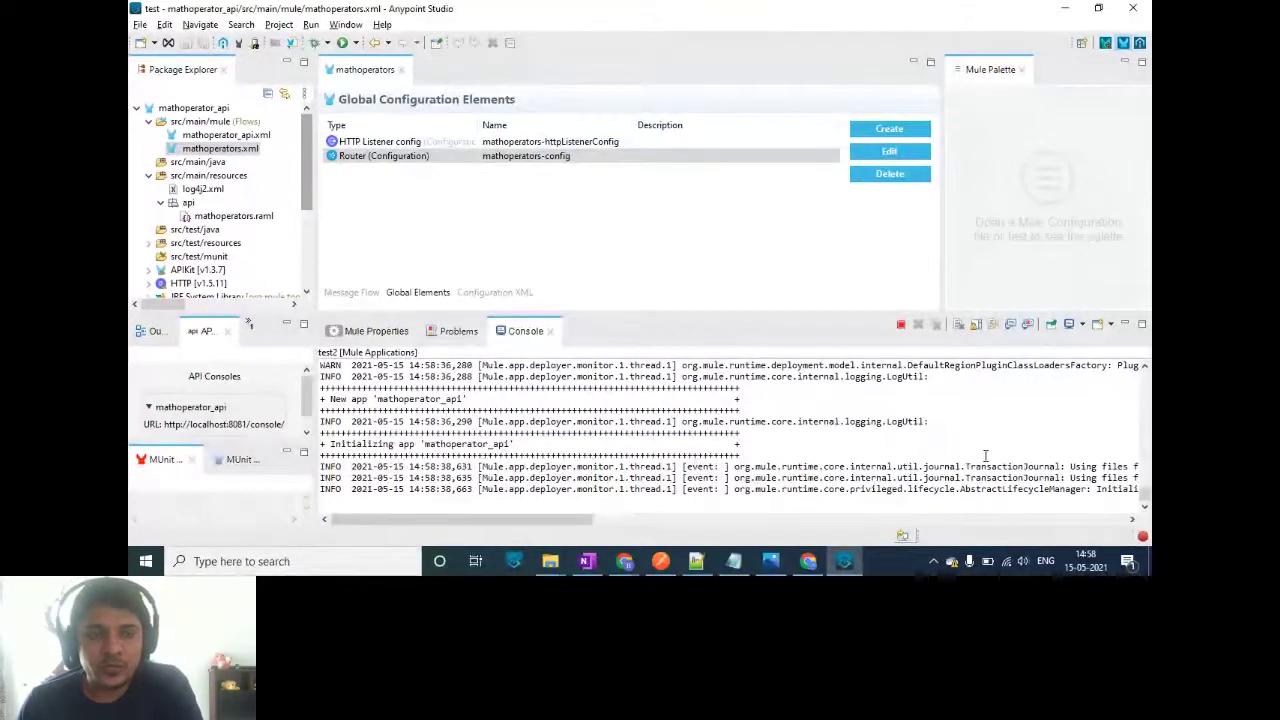
{"action": "left_click", "coordinate": [660, 561]}
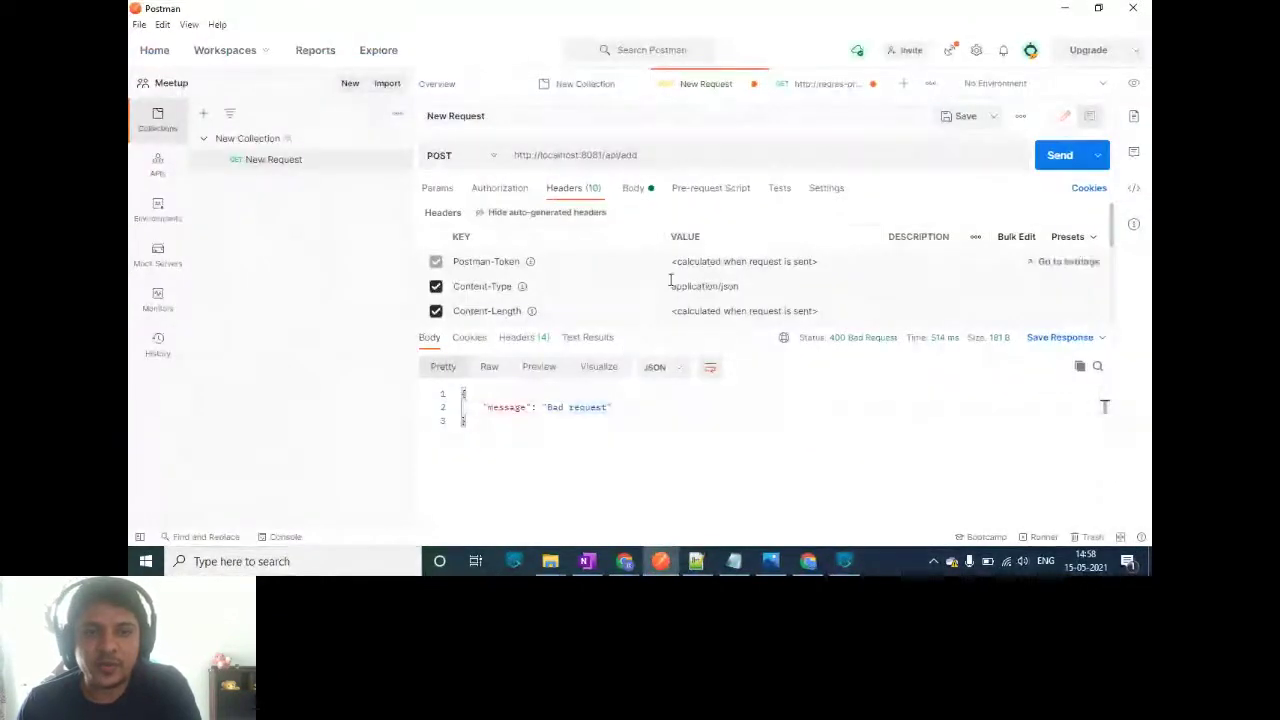
Resend the add request and check Anypoint Studio's console for the 400 error
{"action": "left_click", "coordinate": [1051, 157]}
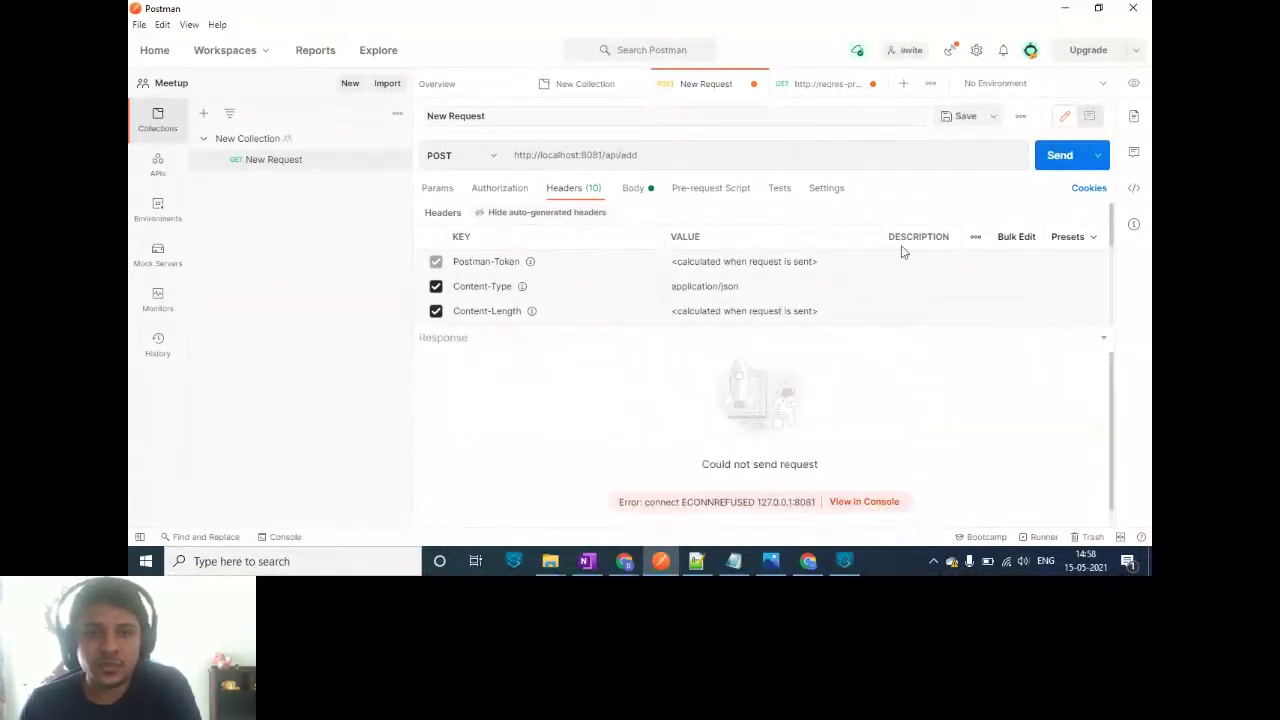
{"action": "left_click", "coordinate": [632, 194]}
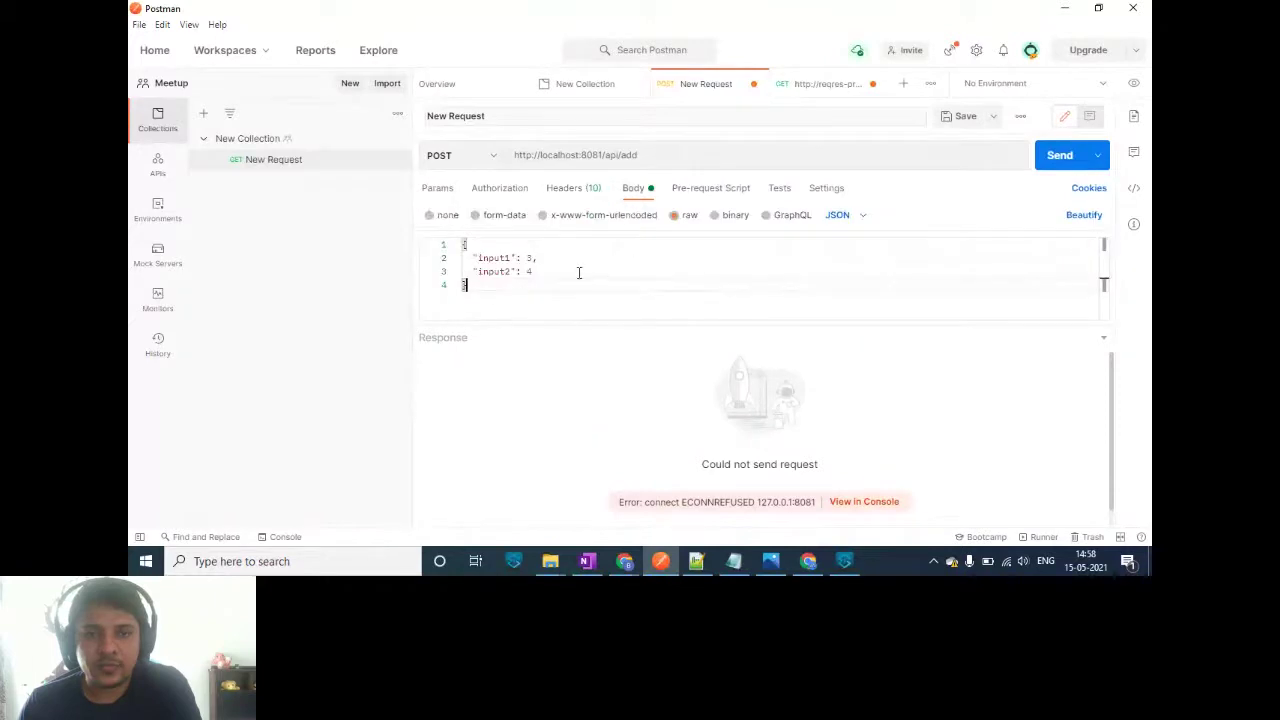
{"action": "key", "text": "alt+Tab"}
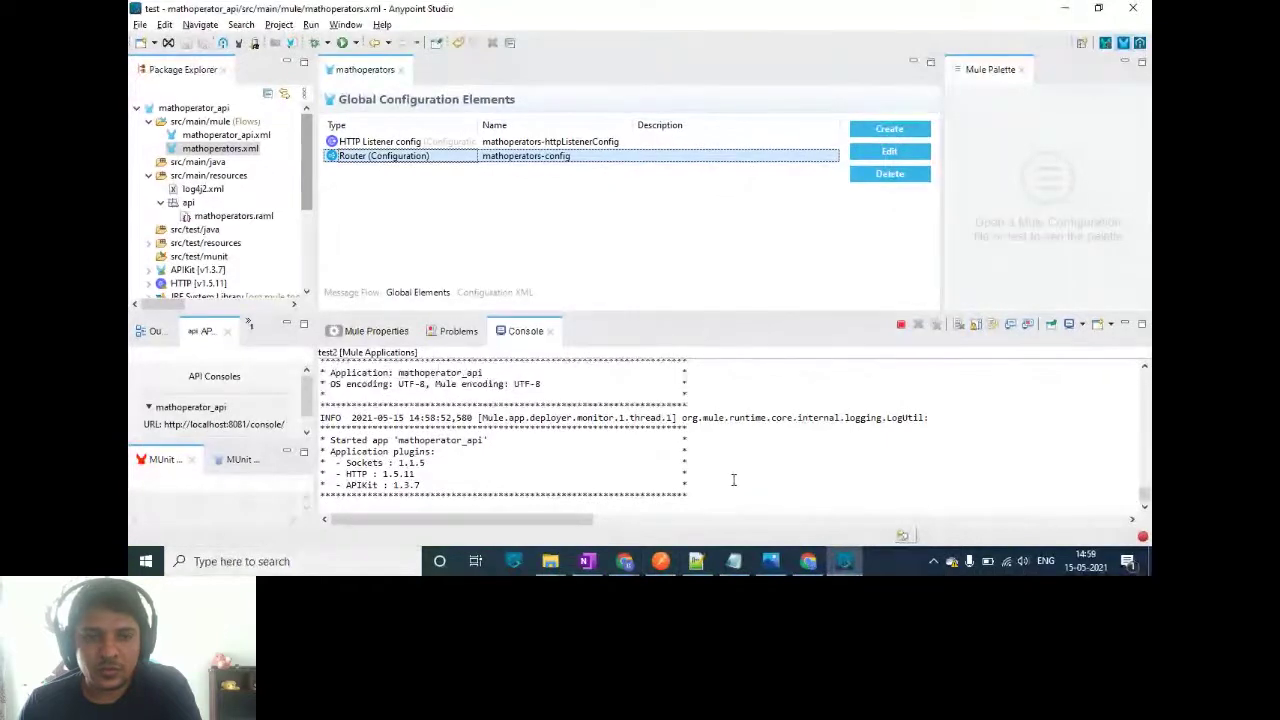
{"action": "key", "text": "alt+Tab"}
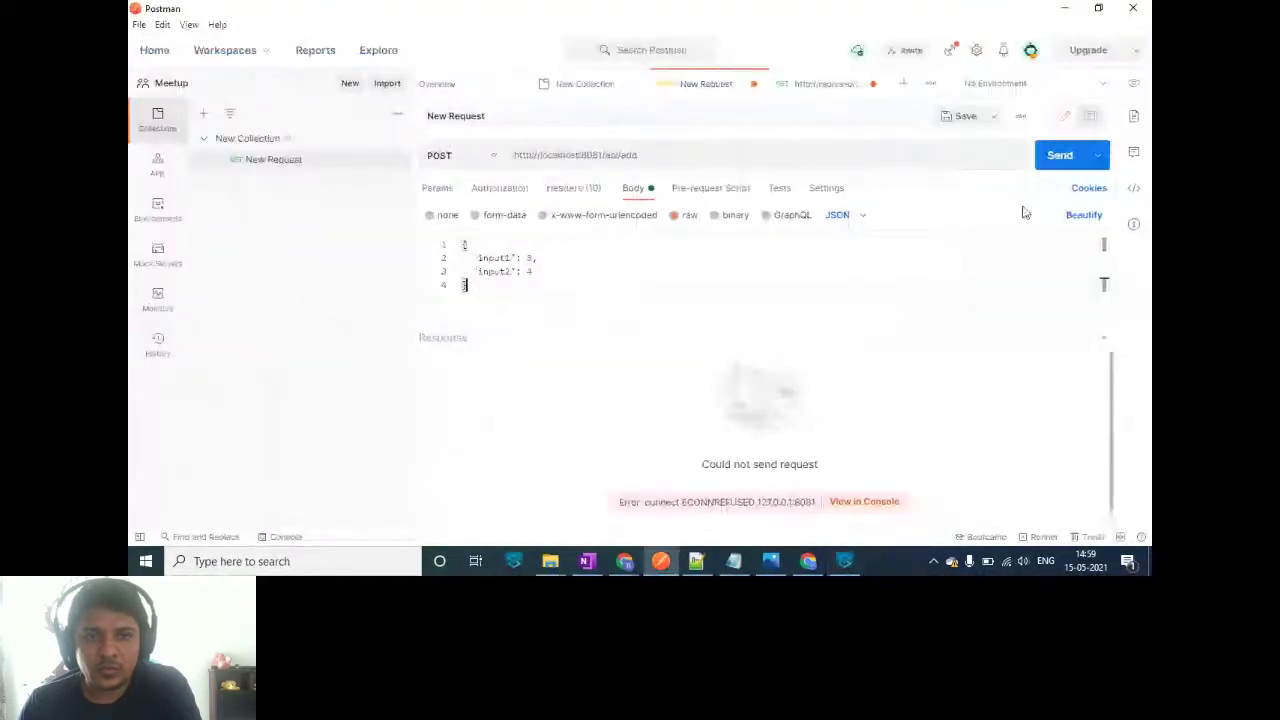
{"action": "left_click", "coordinate": [1058, 158]}
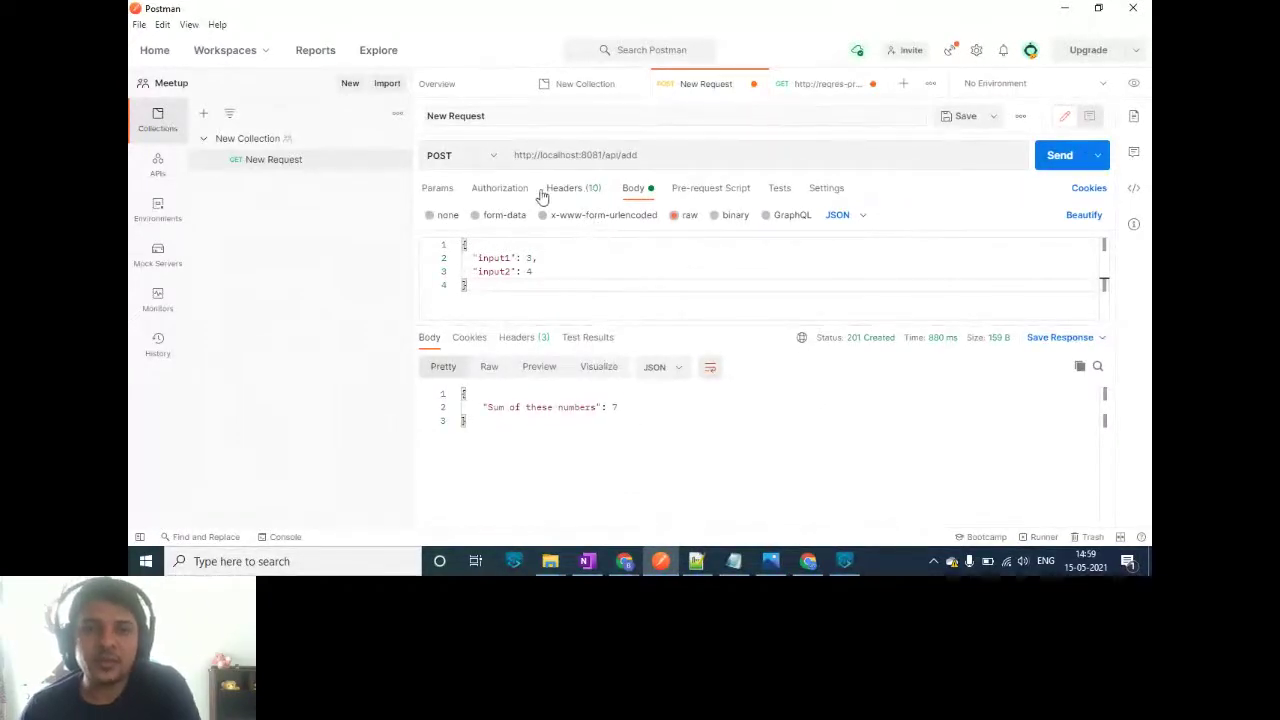
Send the request with ?name=df appended, then delete the name parameter from the URL
{"action": "left_click", "coordinate": [680, 160]}
{"action": "type", "text": "?nam"}
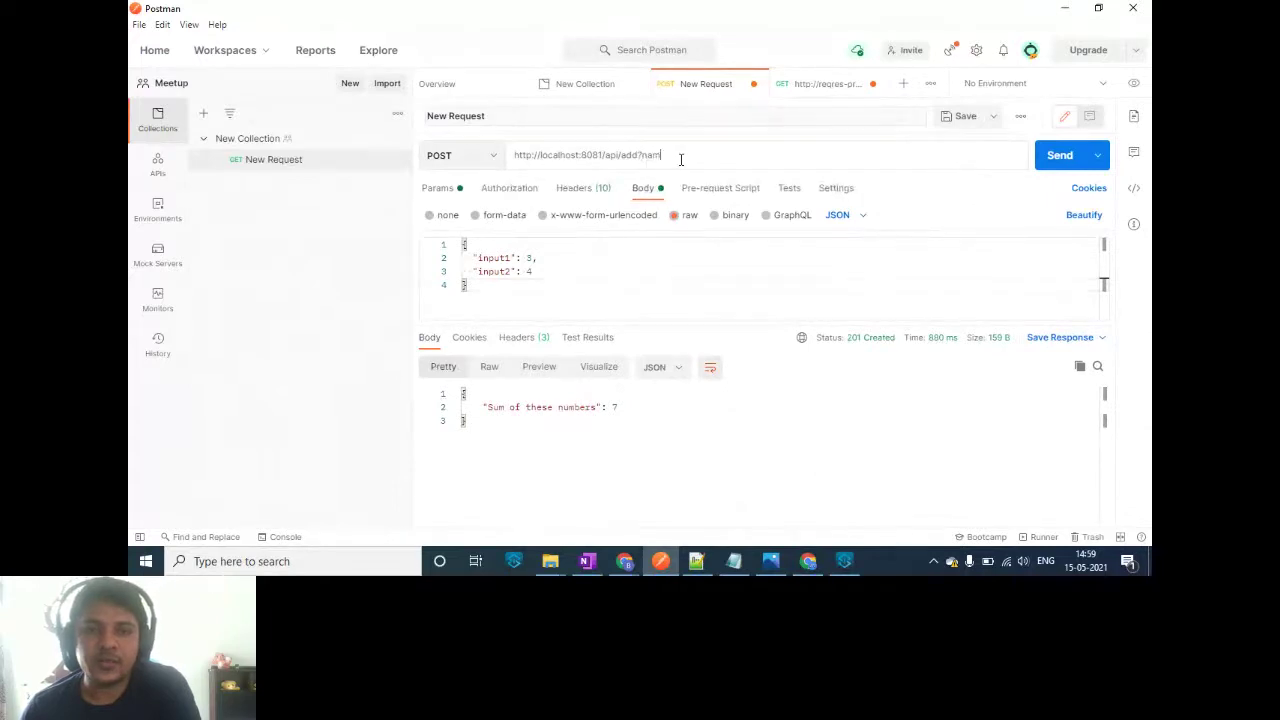
{"action": "type", "text": "e=dff"}
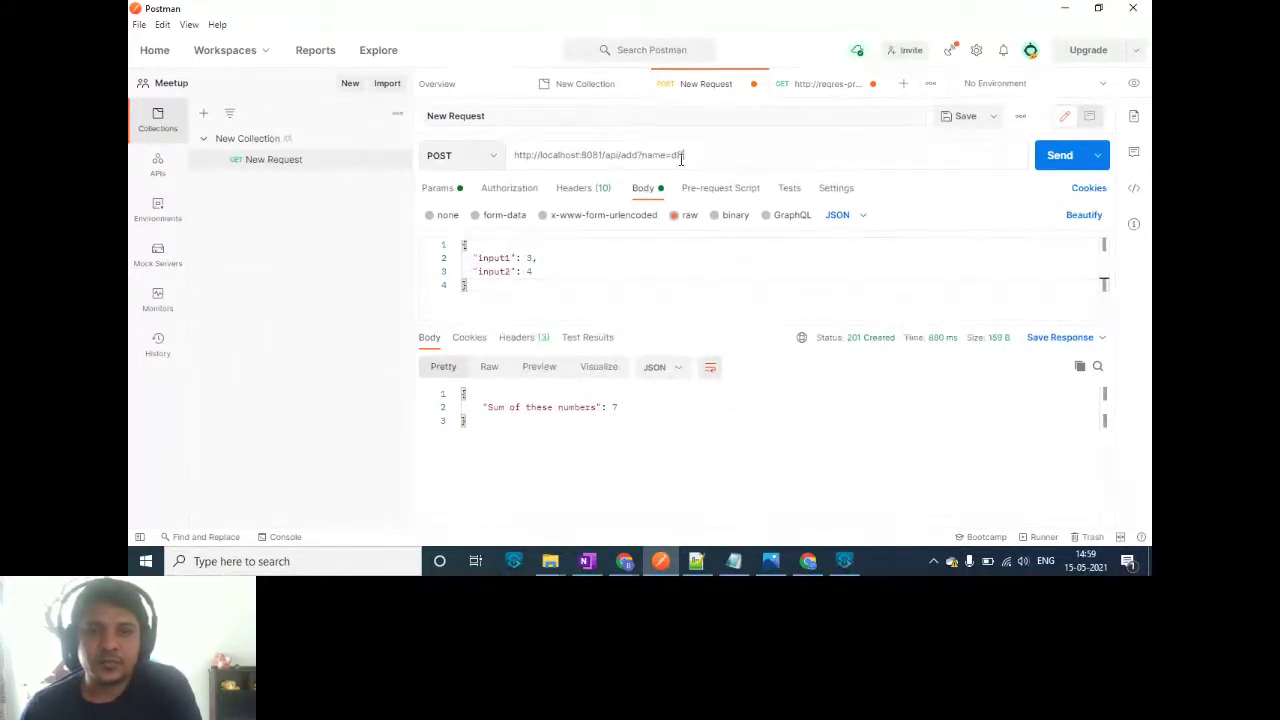
{"action": "left_click", "coordinate": [1061, 162]}
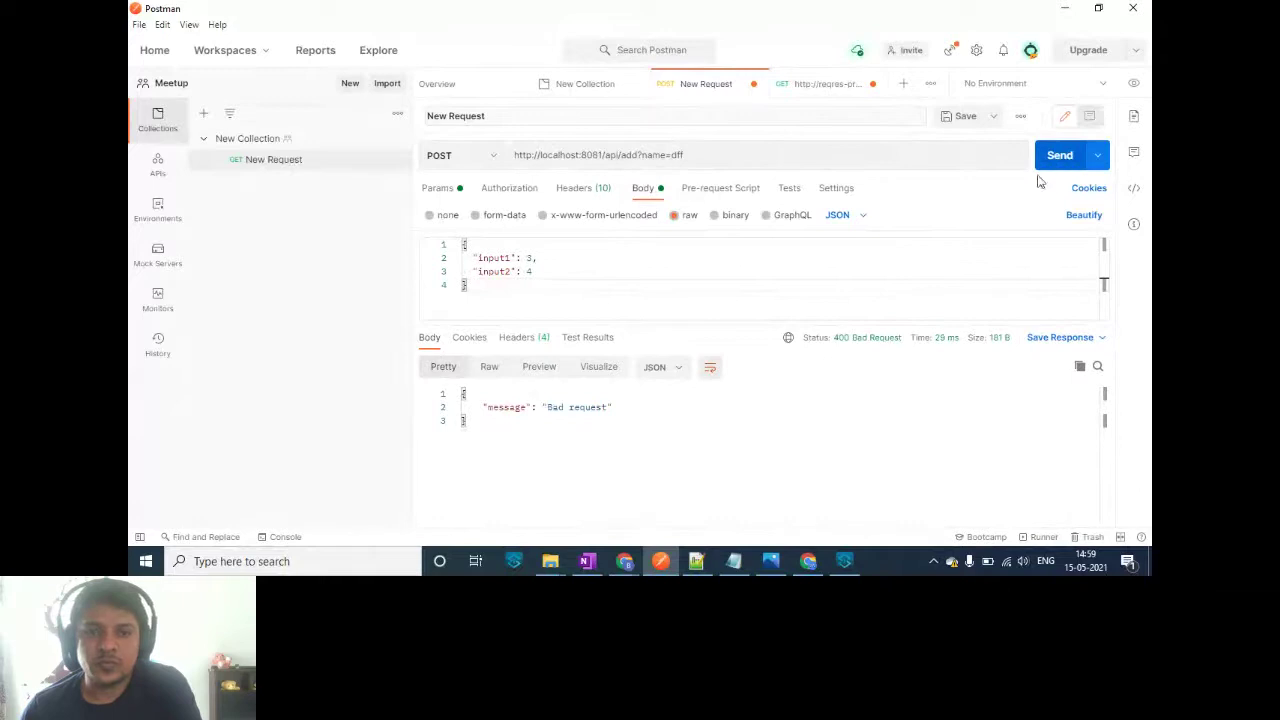
{"action": "left_click", "coordinate": [752, 436]}
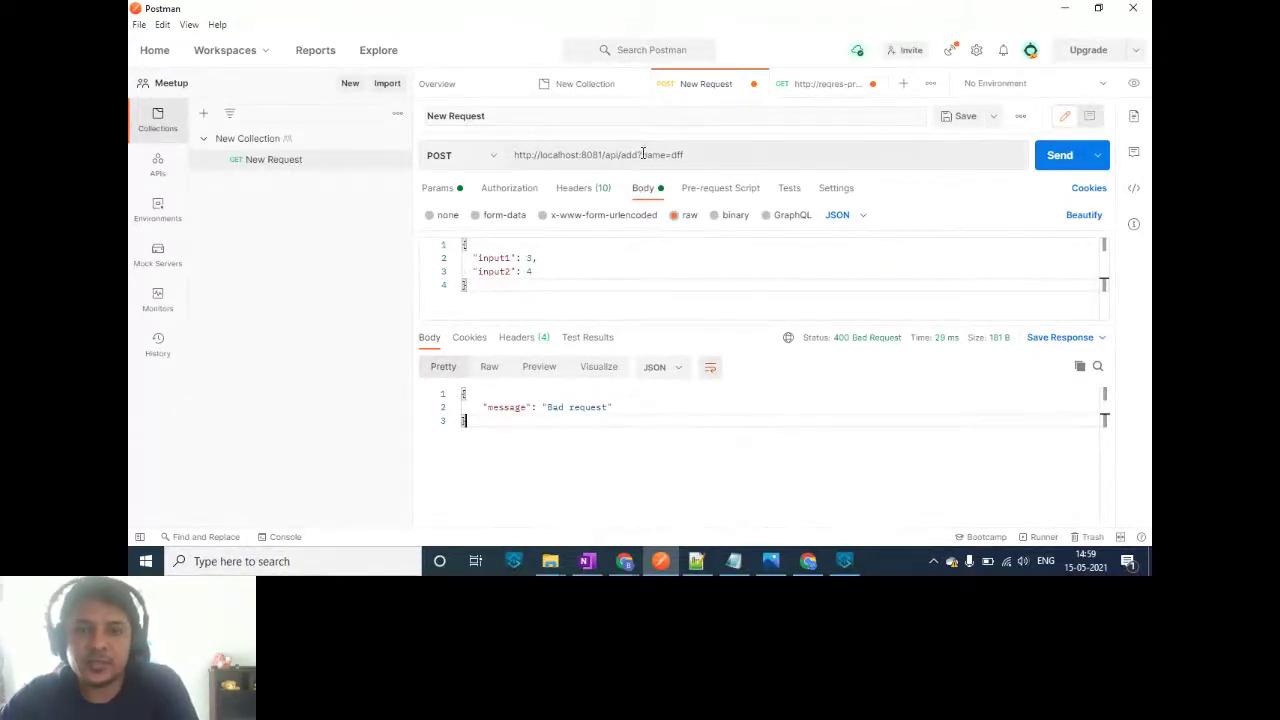
{"action": "left_click_drag", "start_coordinate": [637, 155], "coordinate": [688, 158]}
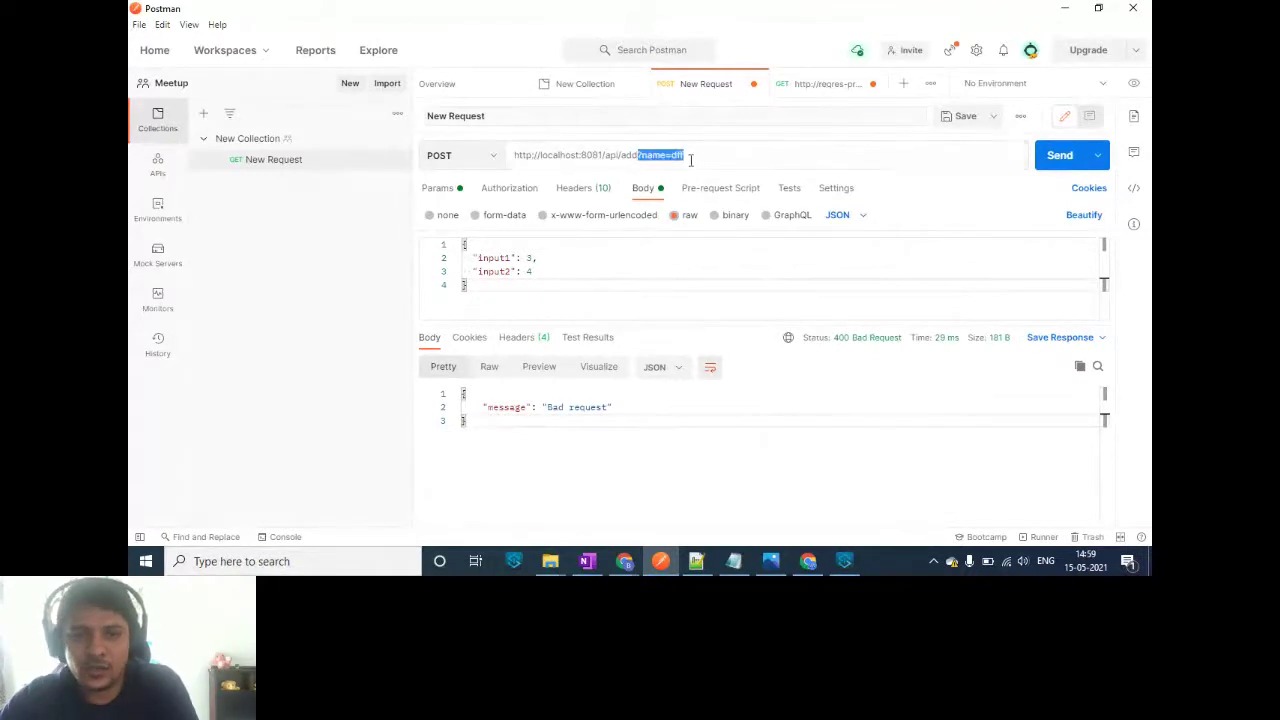
{"action": "key", "text": "BackSpace"}
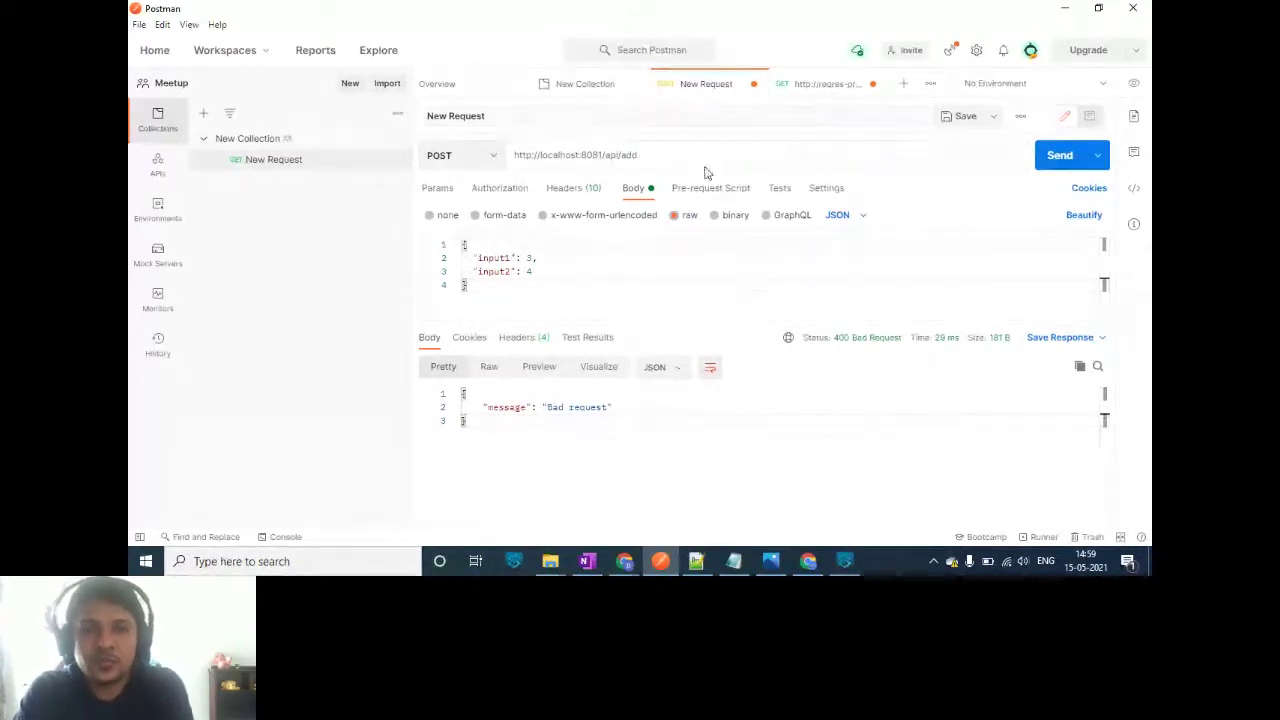
{"action": "key", "text": "alt+Tab"}
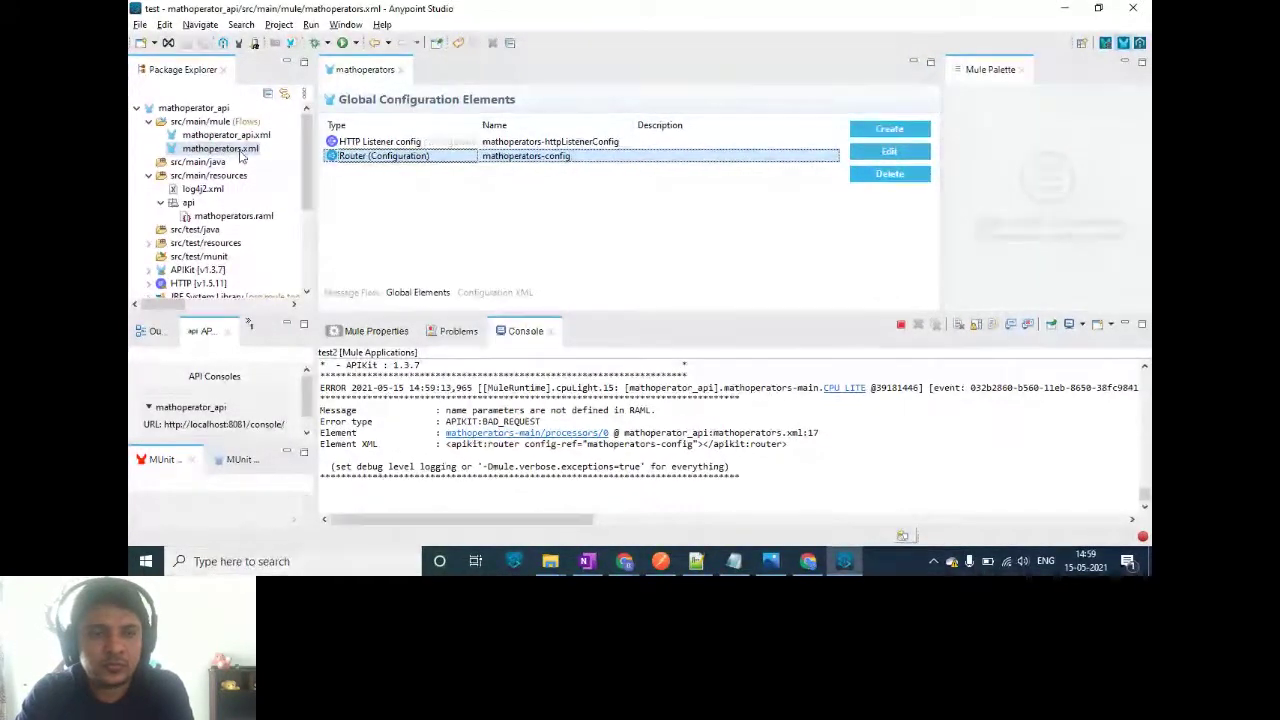
Open the mathoperator_api project's Anypoint Platform credentials settings, then close them
{"action": "left_click", "coordinate": [351, 292]}
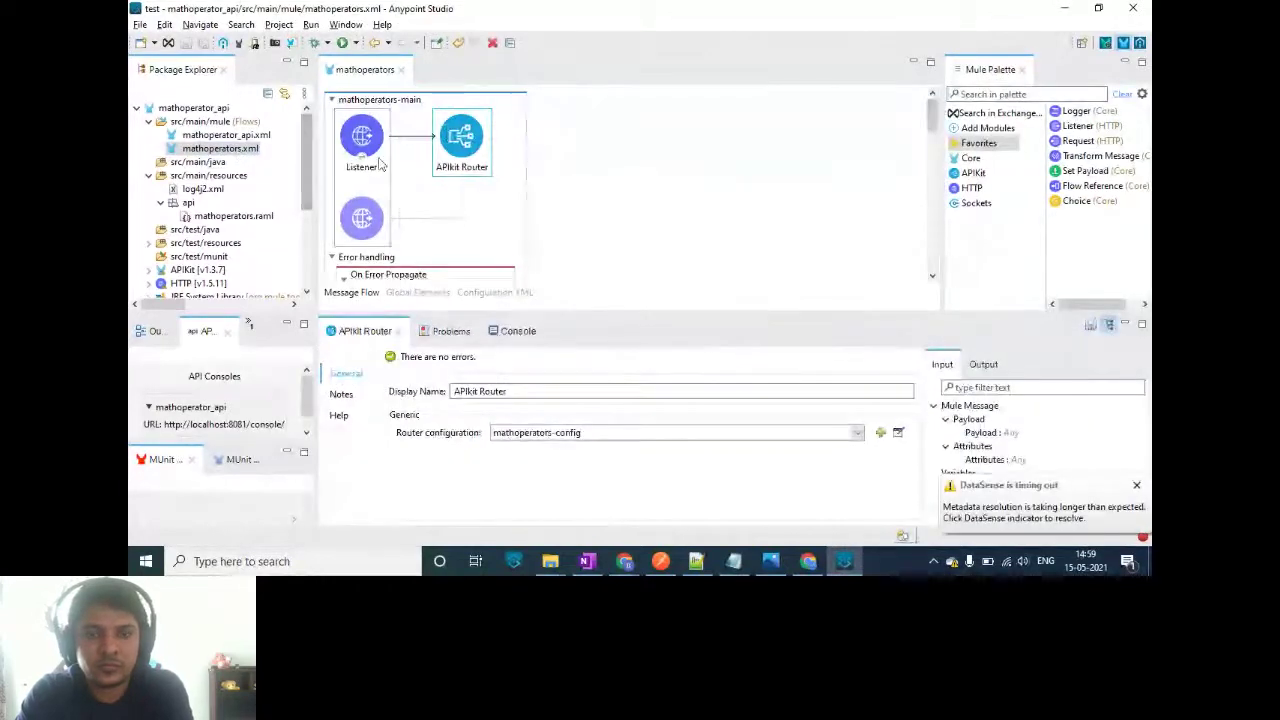
{"action": "left_click", "coordinate": [199, 110]}
{"action": "right_click", "coordinate": [201, 116]}
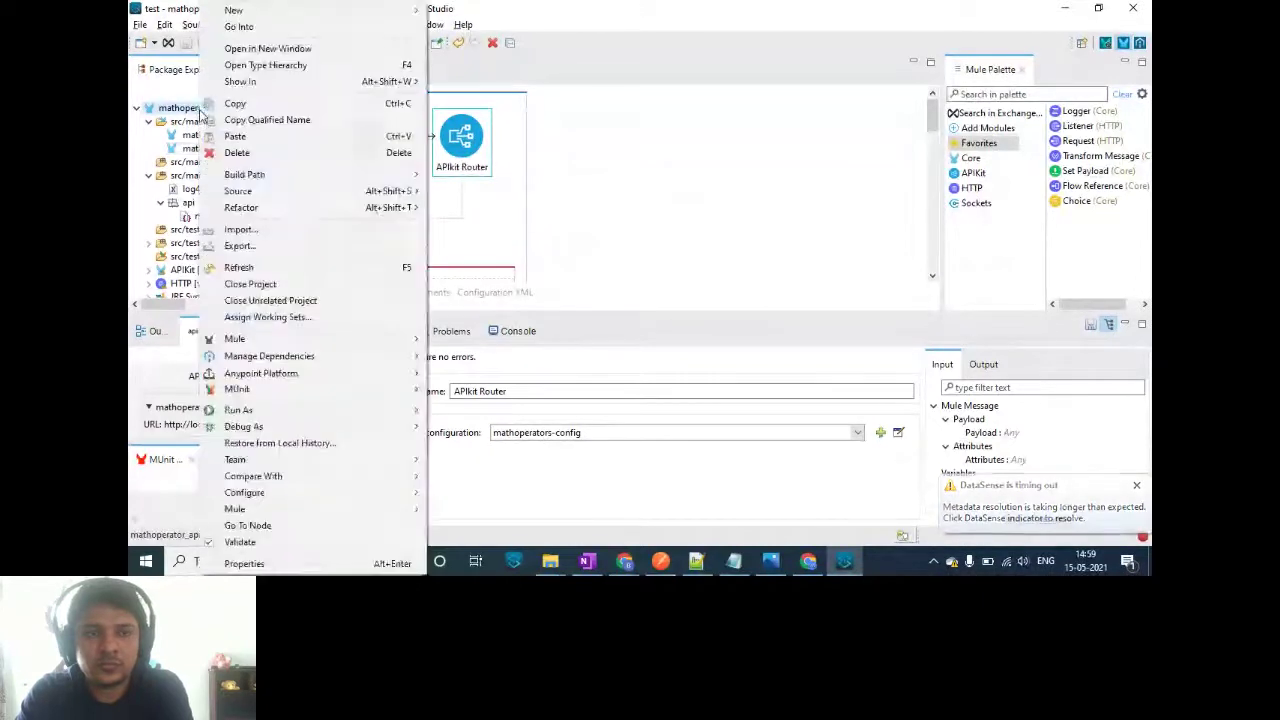
{"action": "mouse_move", "coordinate": [270, 373]}
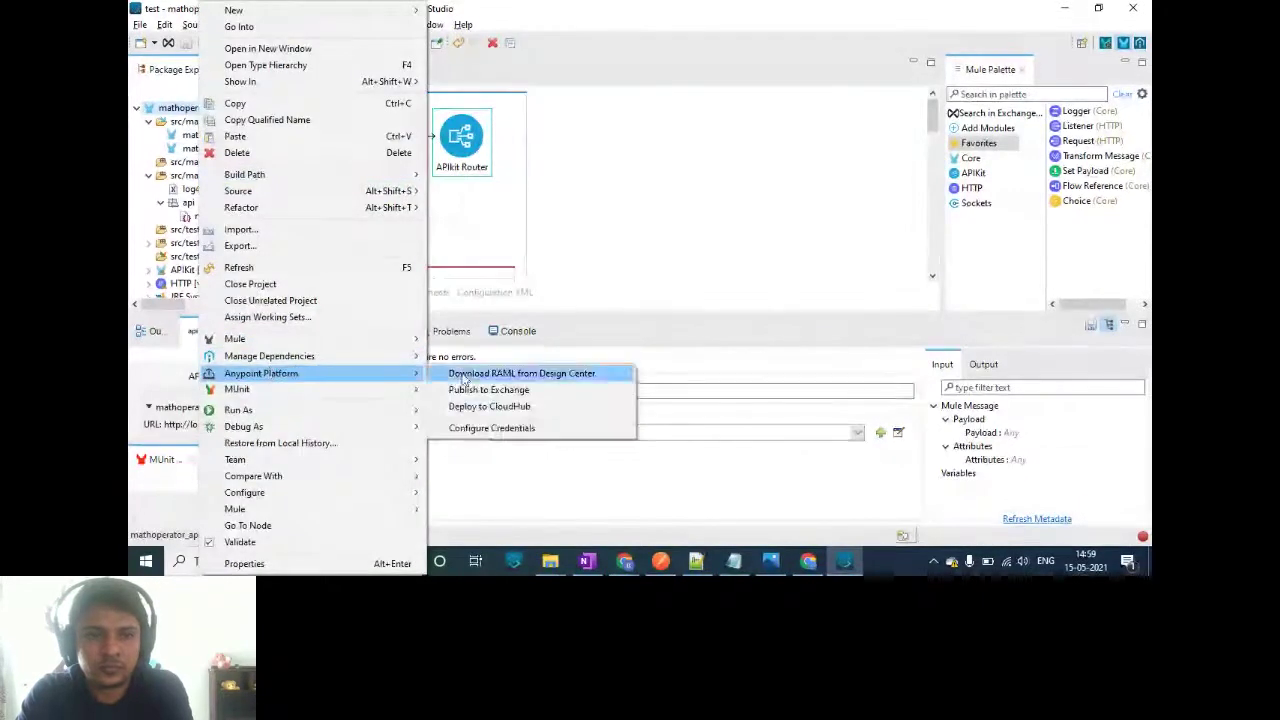
{"action": "mouse_move", "coordinate": [396, 378]}
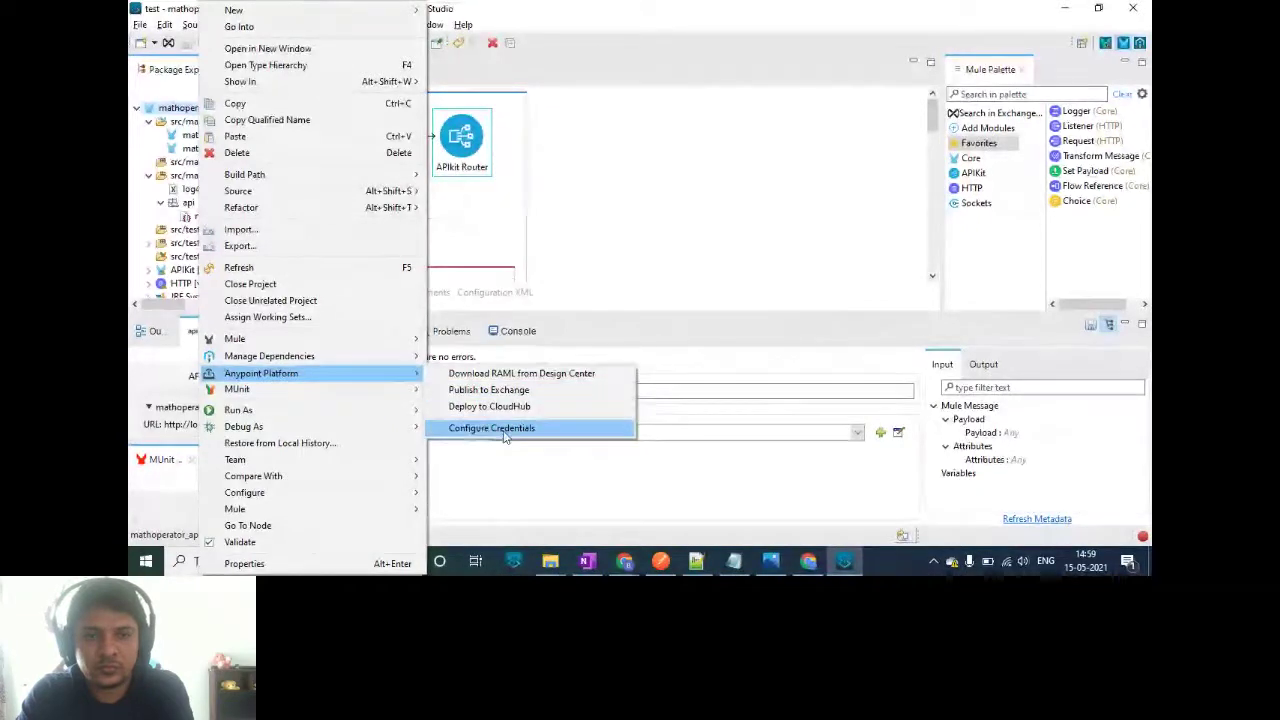
{"action": "left_click", "coordinate": [503, 433]}
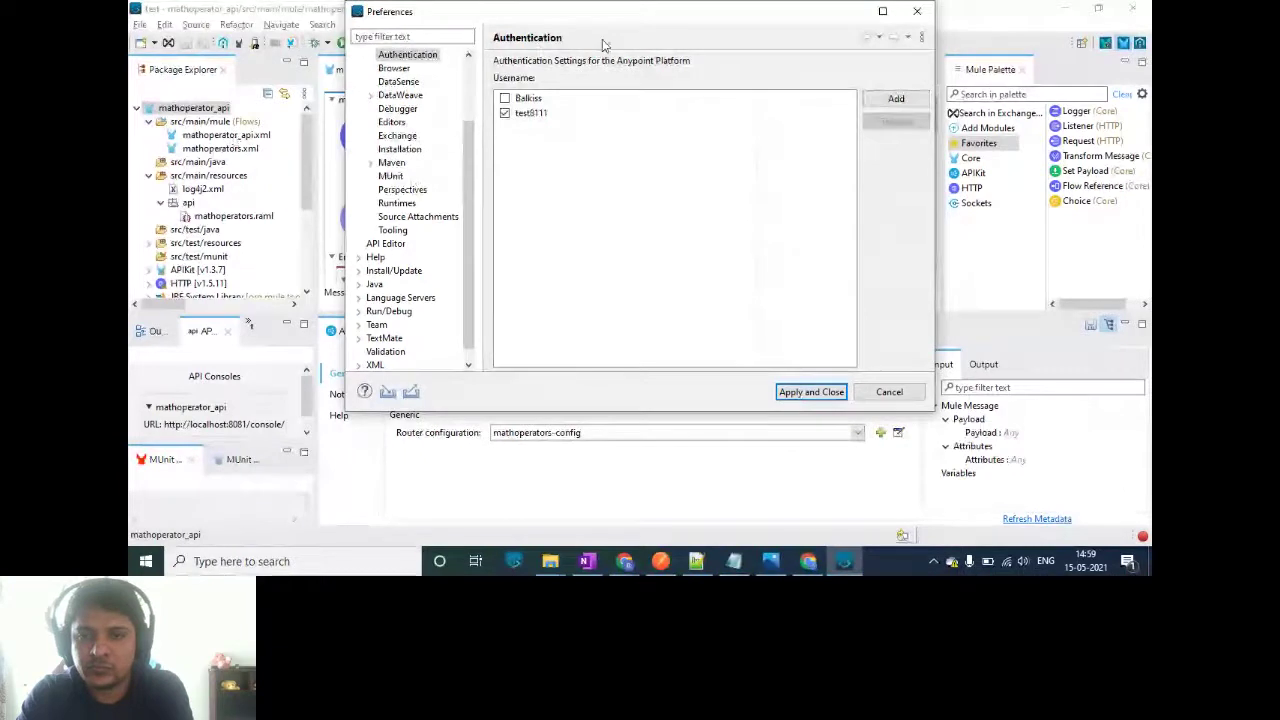
{"action": "scroll", "coordinate": [470, 115], "scroll_direction": "up", "scroll_amount": 2}
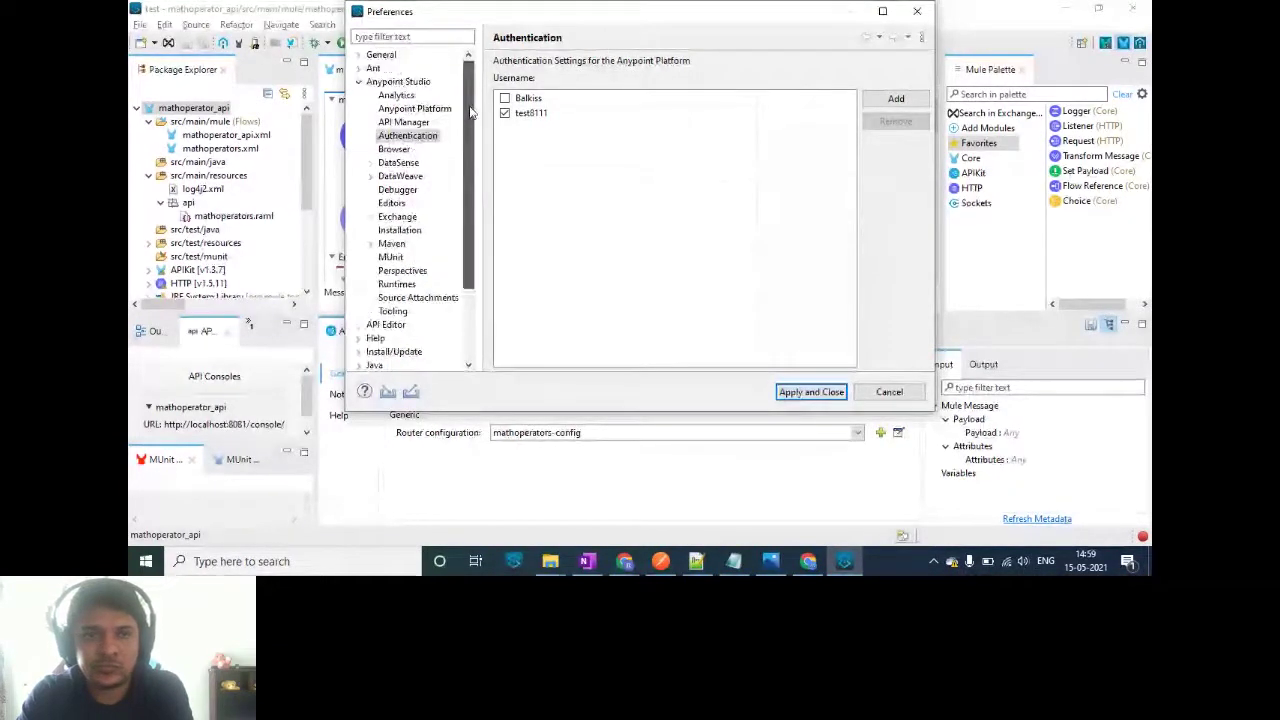
{"action": "left_click", "coordinate": [926, 12]}
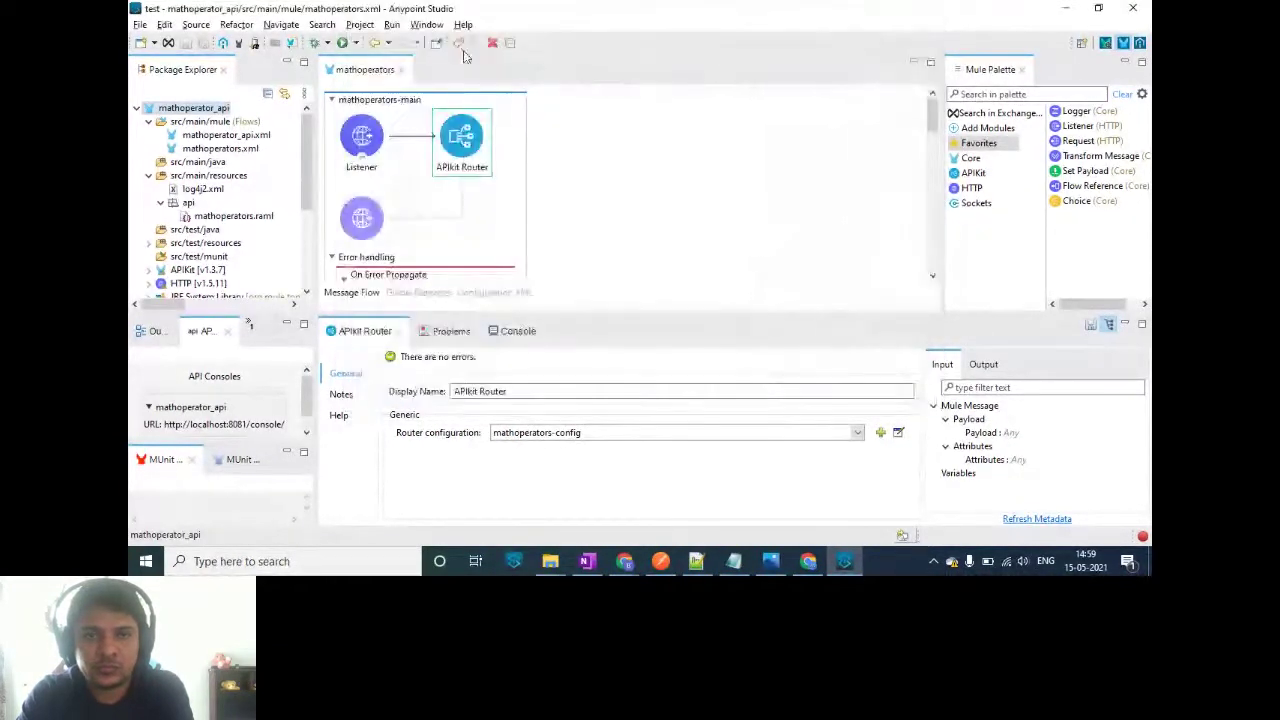
Reopen the Anypoint authentication preferences, start adding an account, then cancel without signing in
{"action": "left_click", "coordinate": [426, 24]}
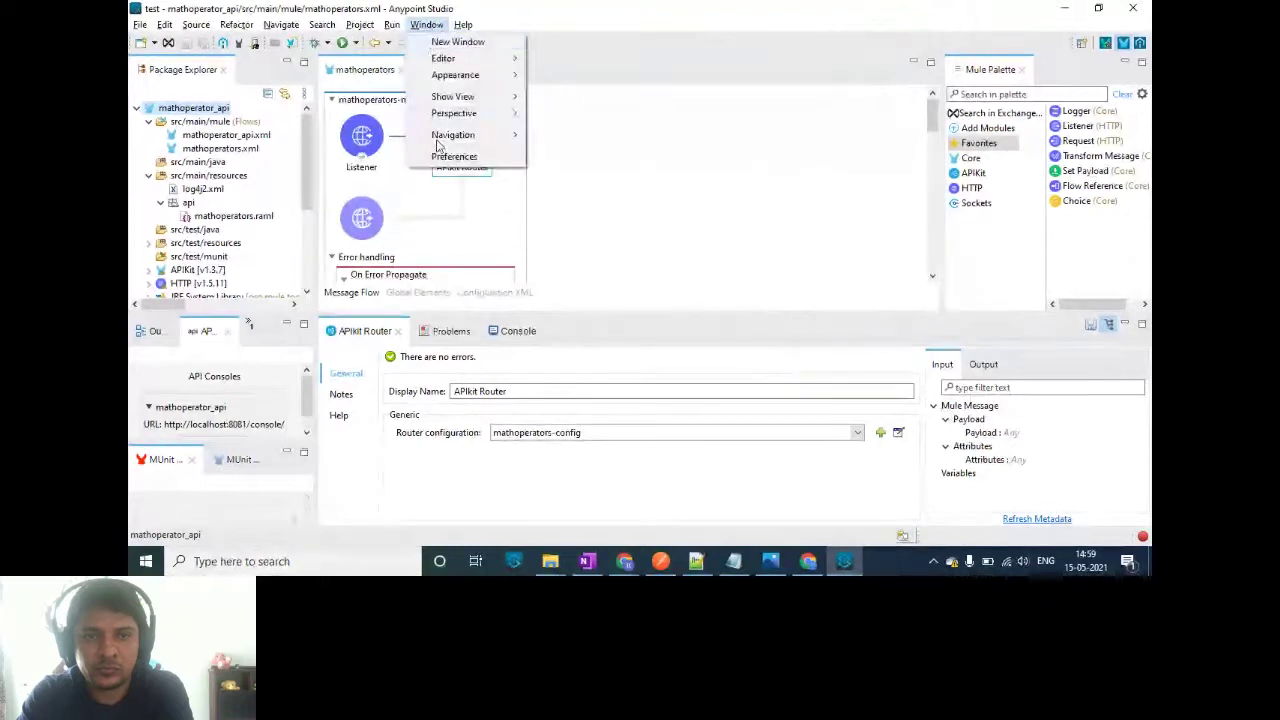
{"action": "left_click", "coordinate": [448, 156]}
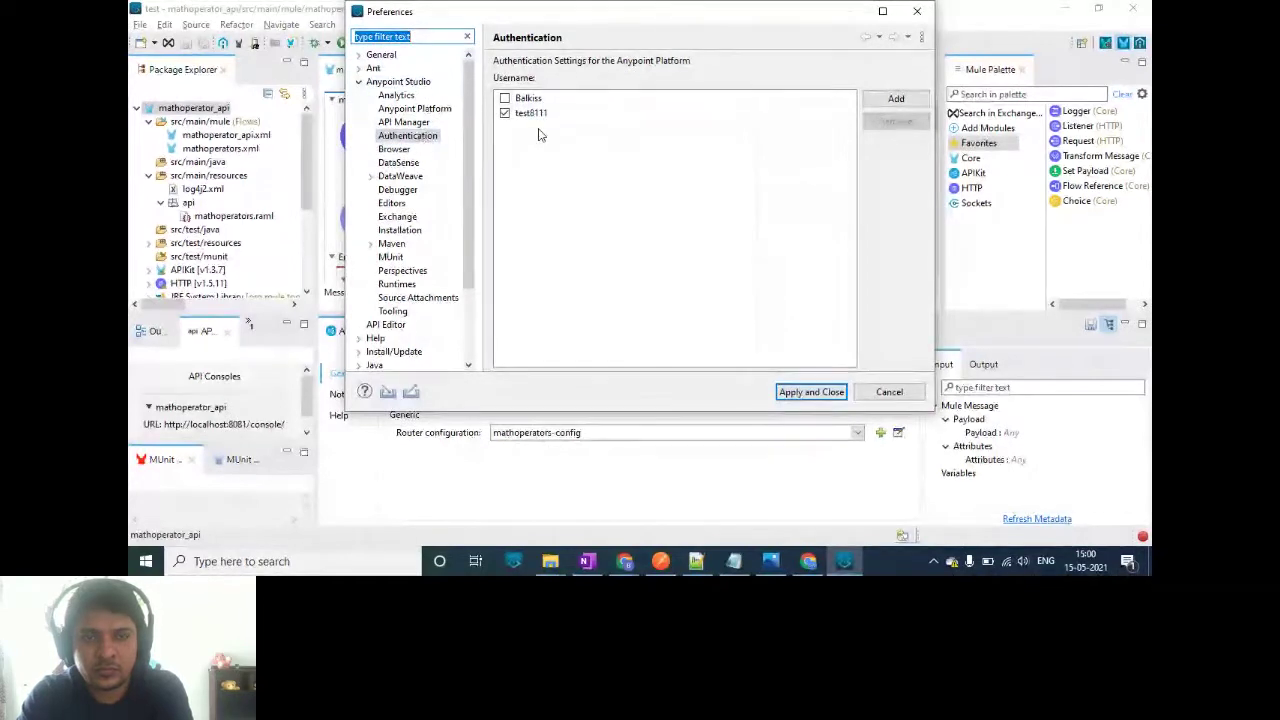
{"action": "left_click", "coordinate": [884, 100]}
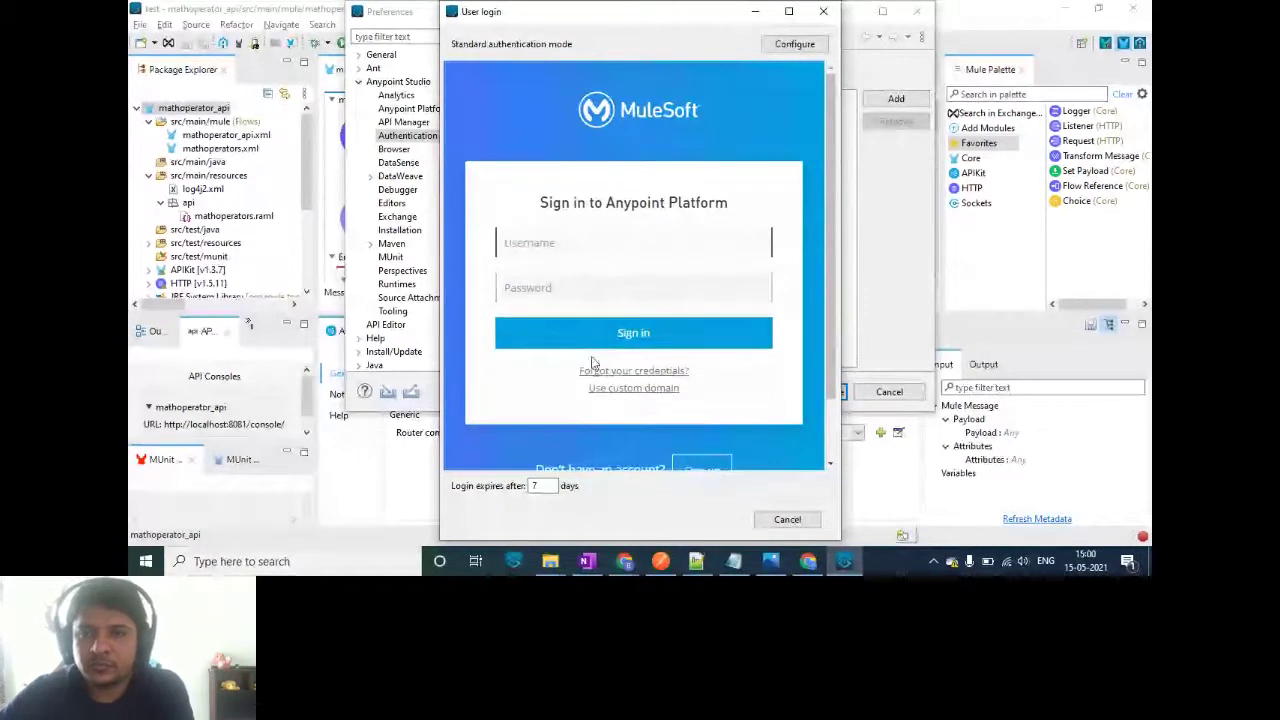
{"action": "scroll", "coordinate": [674, 194], "scroll_direction": "down", "scroll_amount": 1}
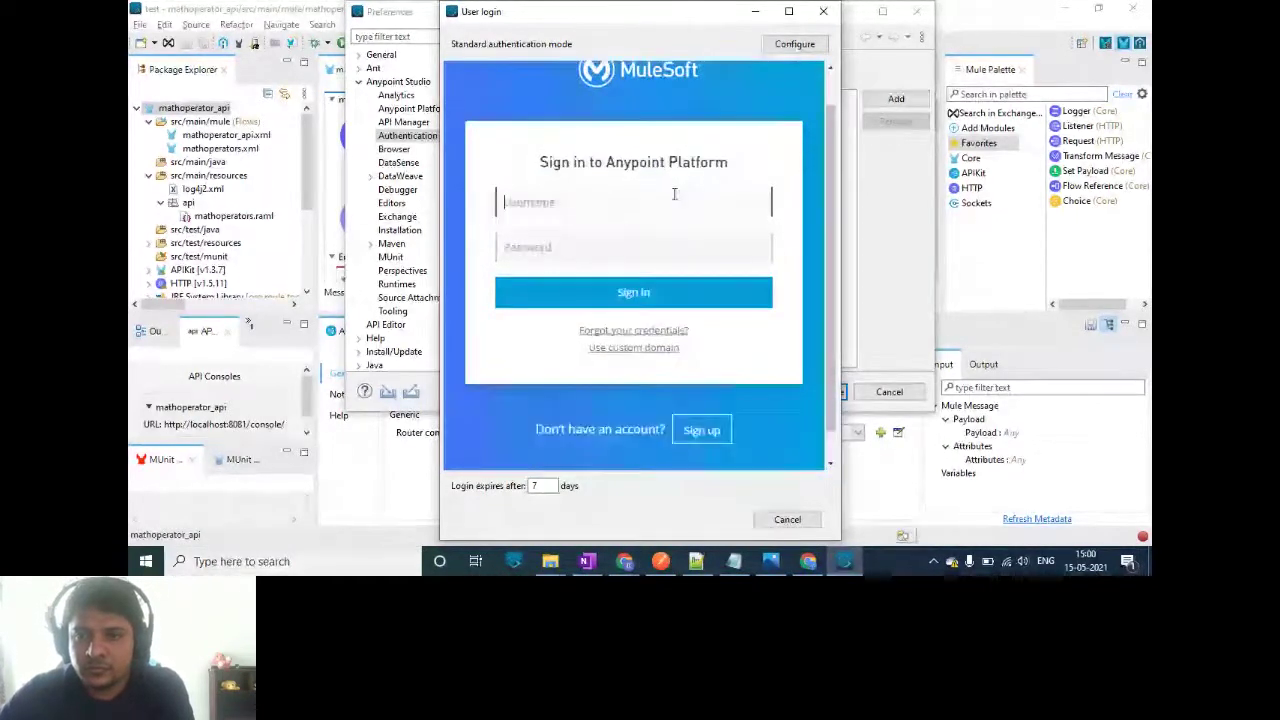
{"action": "scroll", "coordinate": [674, 194], "scroll_direction": "down", "scroll_amount": 1}
{"action": "scroll", "coordinate": [714, 277], "scroll_direction": "up", "scroll_amount": 2}
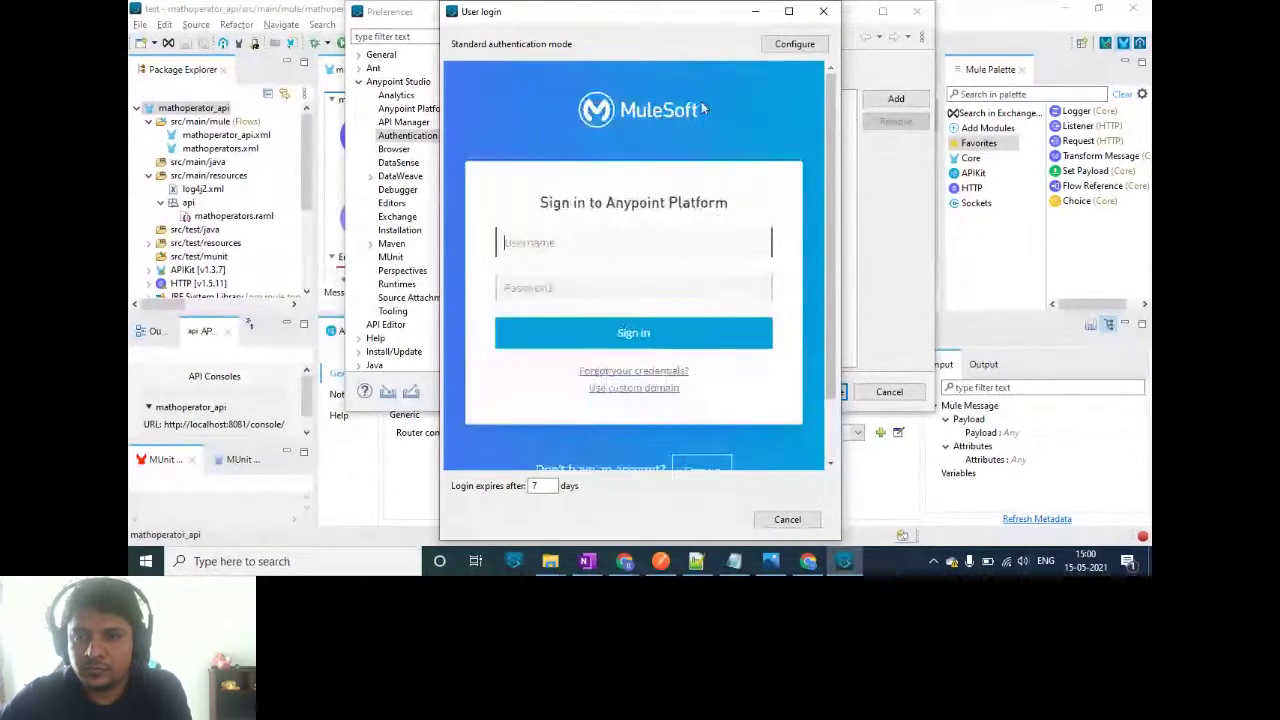
{"action": "left_click", "coordinate": [822, 13]}
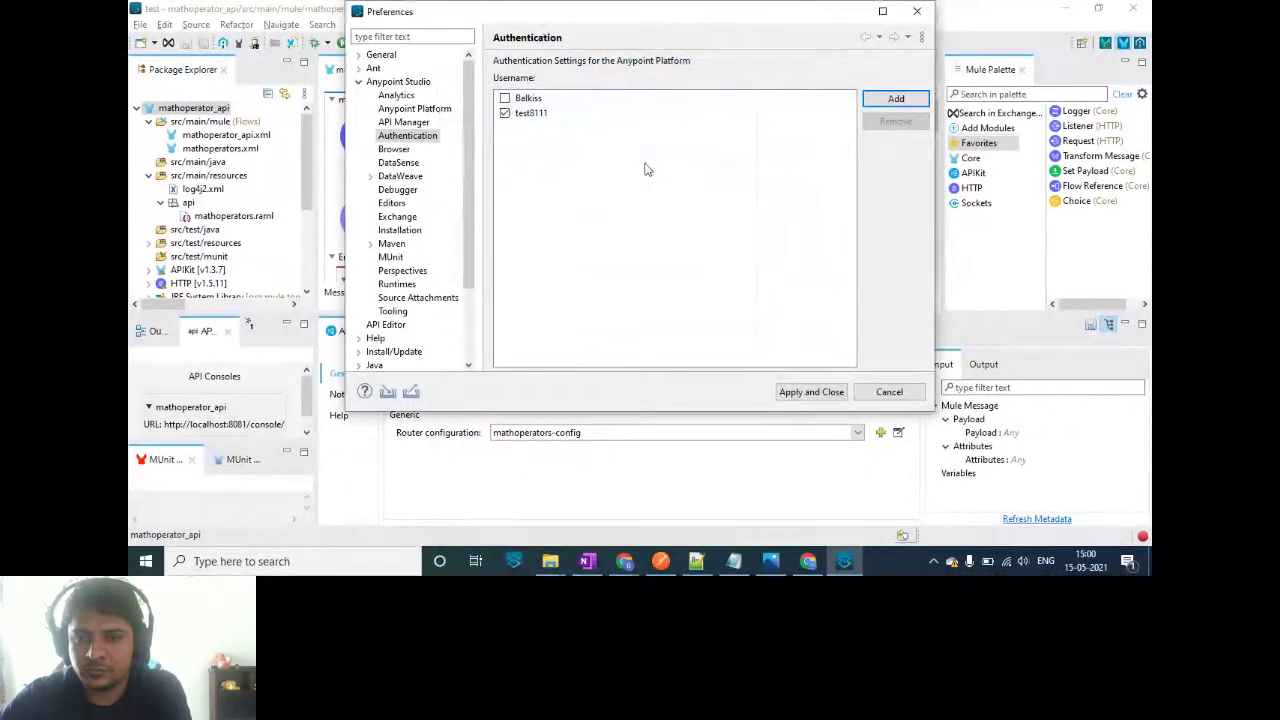
{"action": "left_click", "coordinate": [889, 391]}
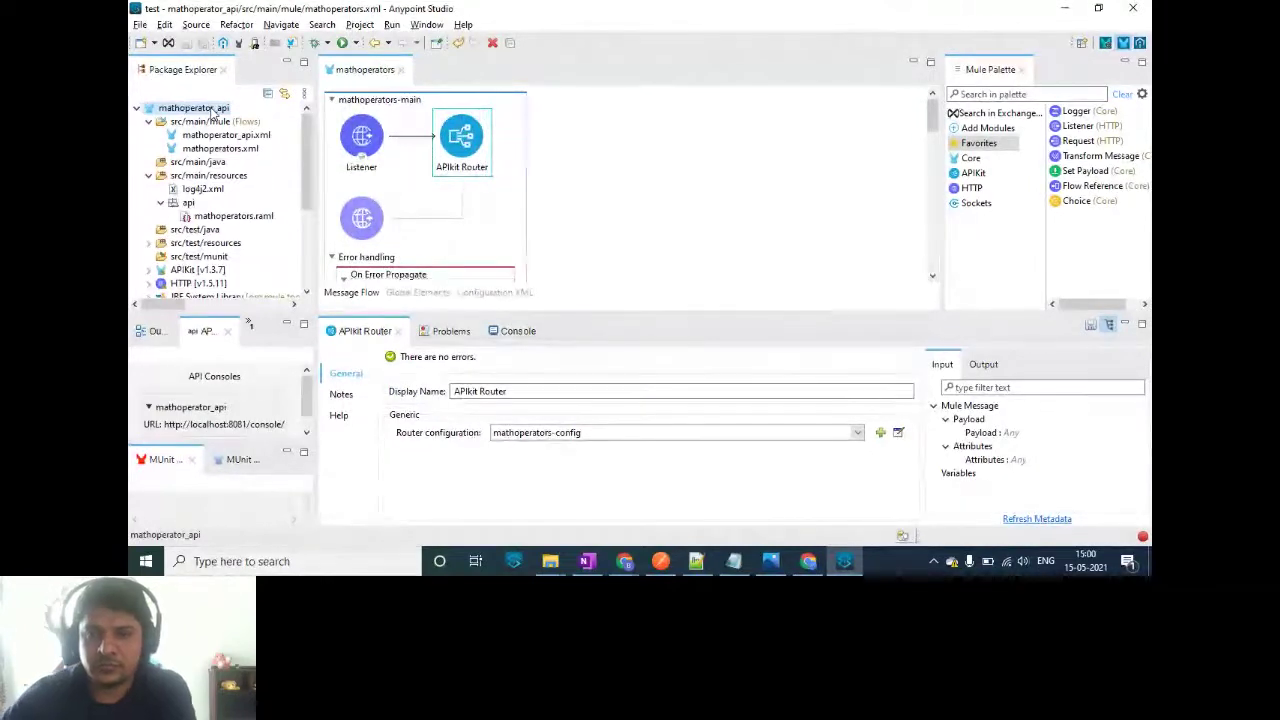
Open Deploy to CloudHub for mathoperator_api and review its application name, runtime 4.3.0 and 0.1 vCores
{"action": "right_click", "coordinate": [212, 108]}
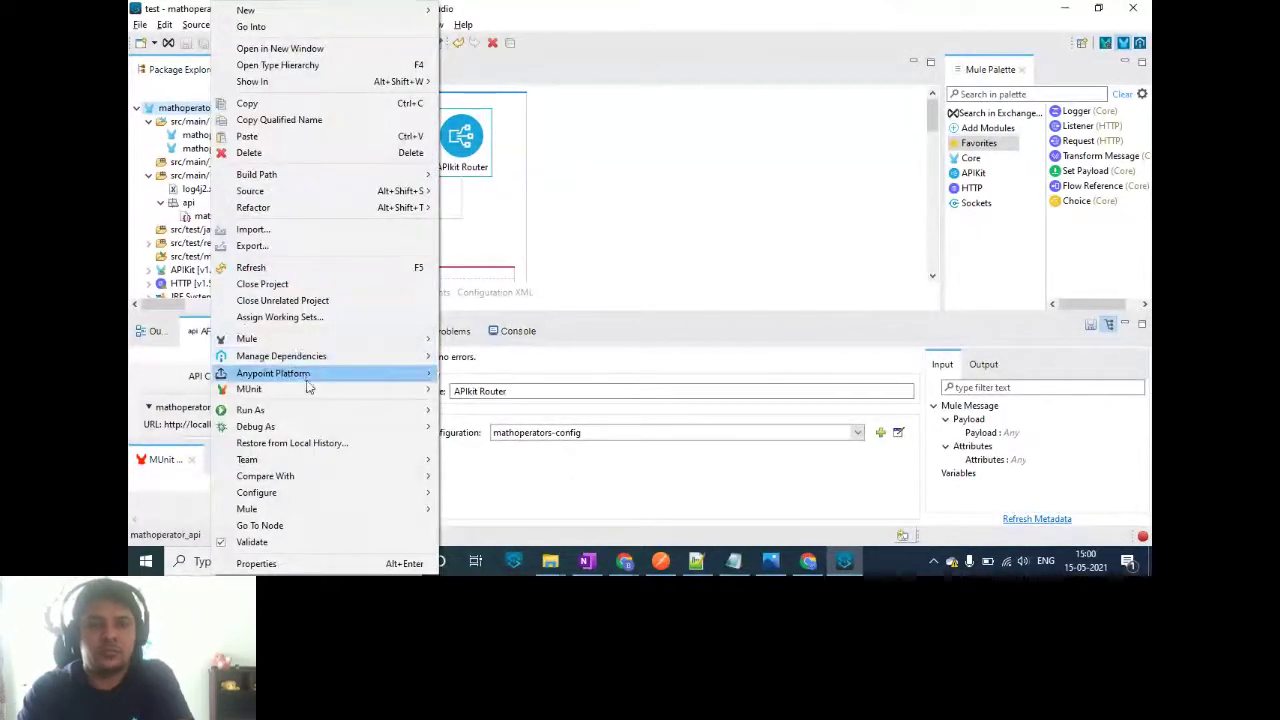
{"action": "mouse_move", "coordinate": [330, 383]}
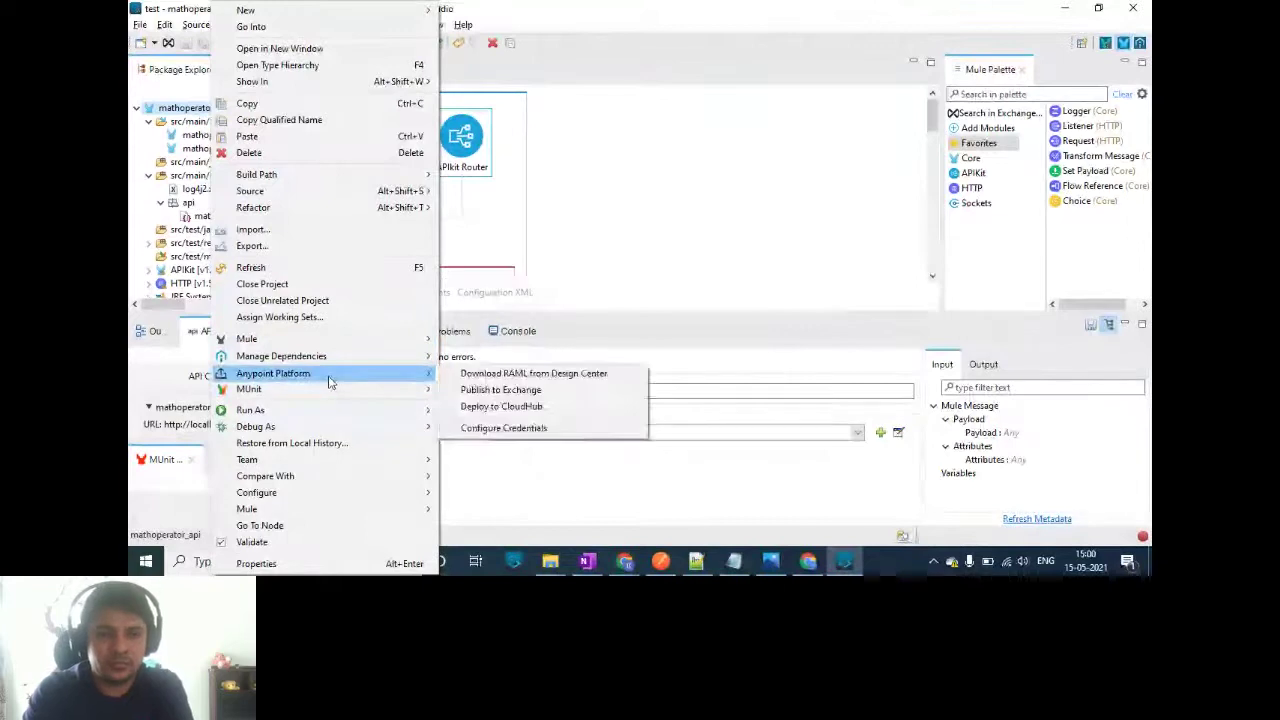
{"action": "left_click", "coordinate": [519, 408]}
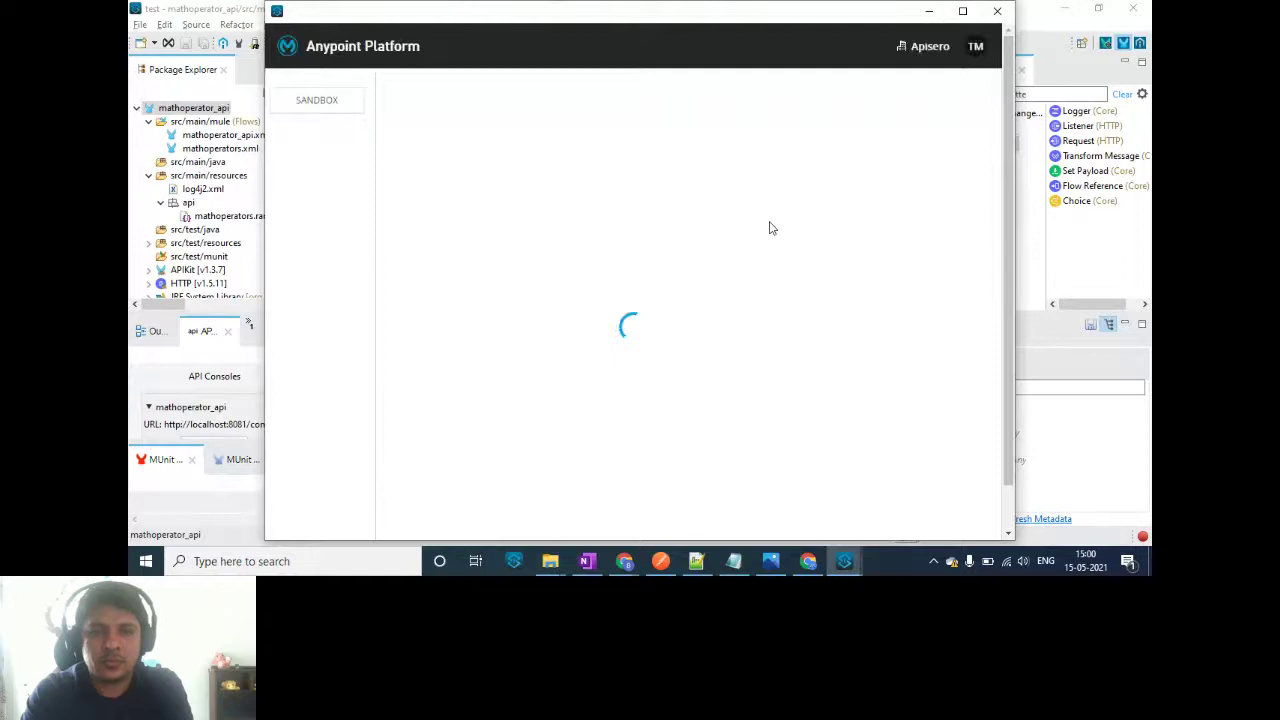
{"action": "left_click", "coordinate": [514, 126]}
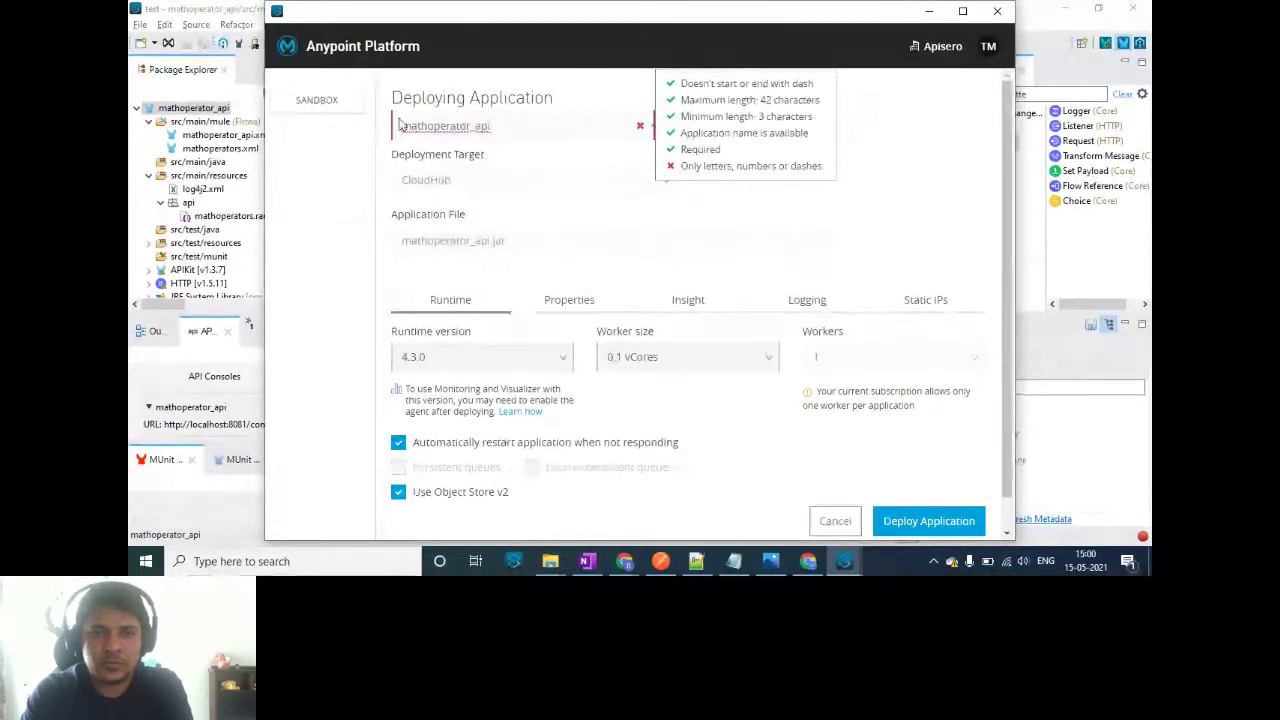
{"action": "left_click", "coordinate": [510, 176]}
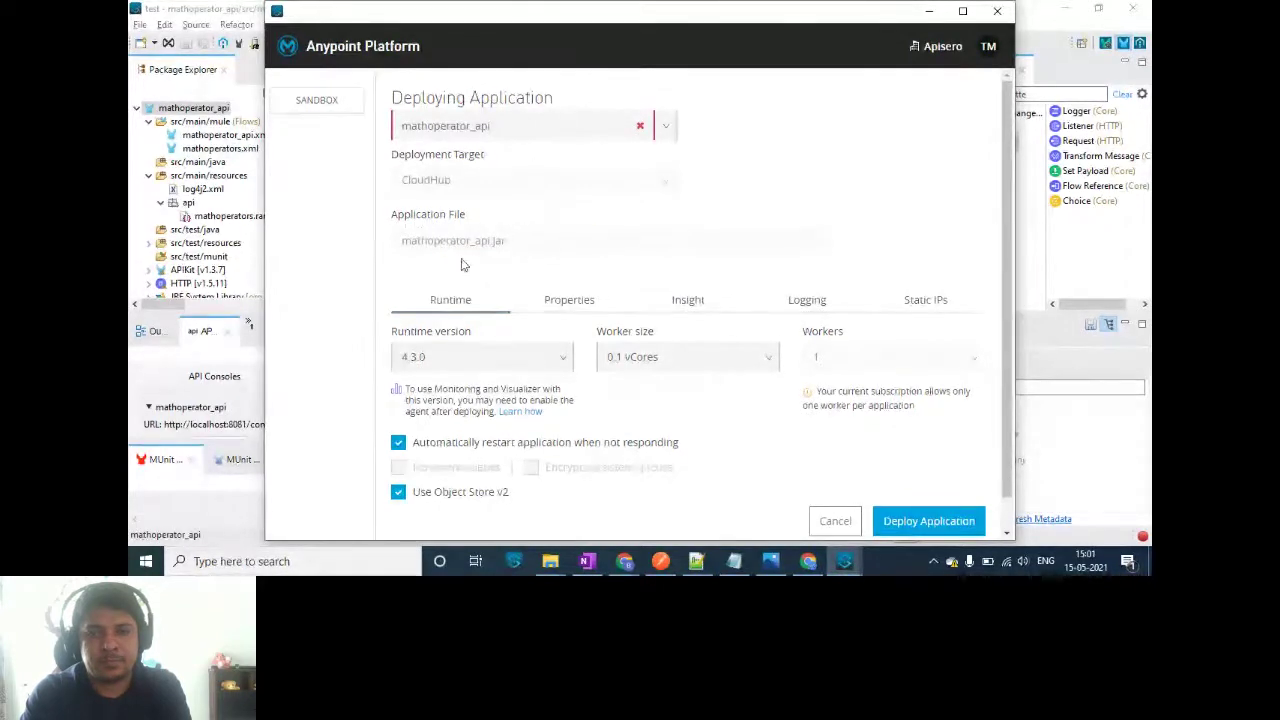
{"action": "scroll", "coordinate": [506, 268], "scroll_direction": "down", "scroll_amount": 2}
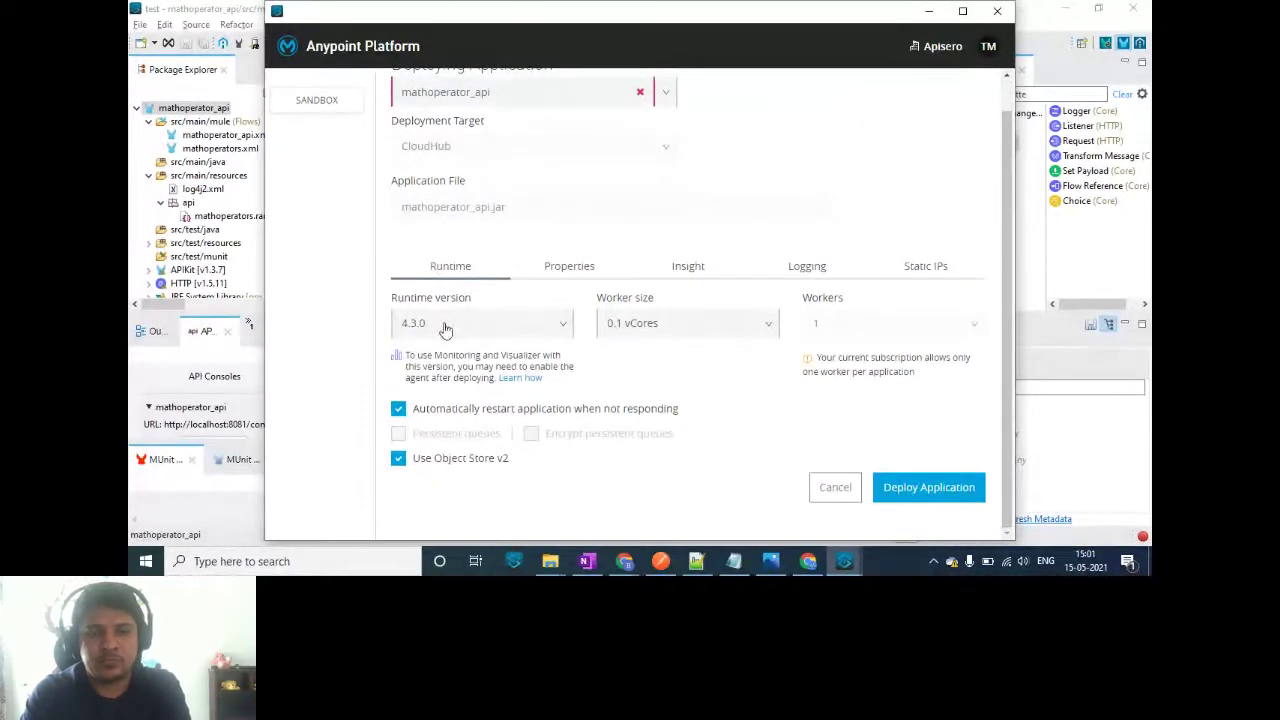
{"action": "left_click", "coordinate": [560, 324]}
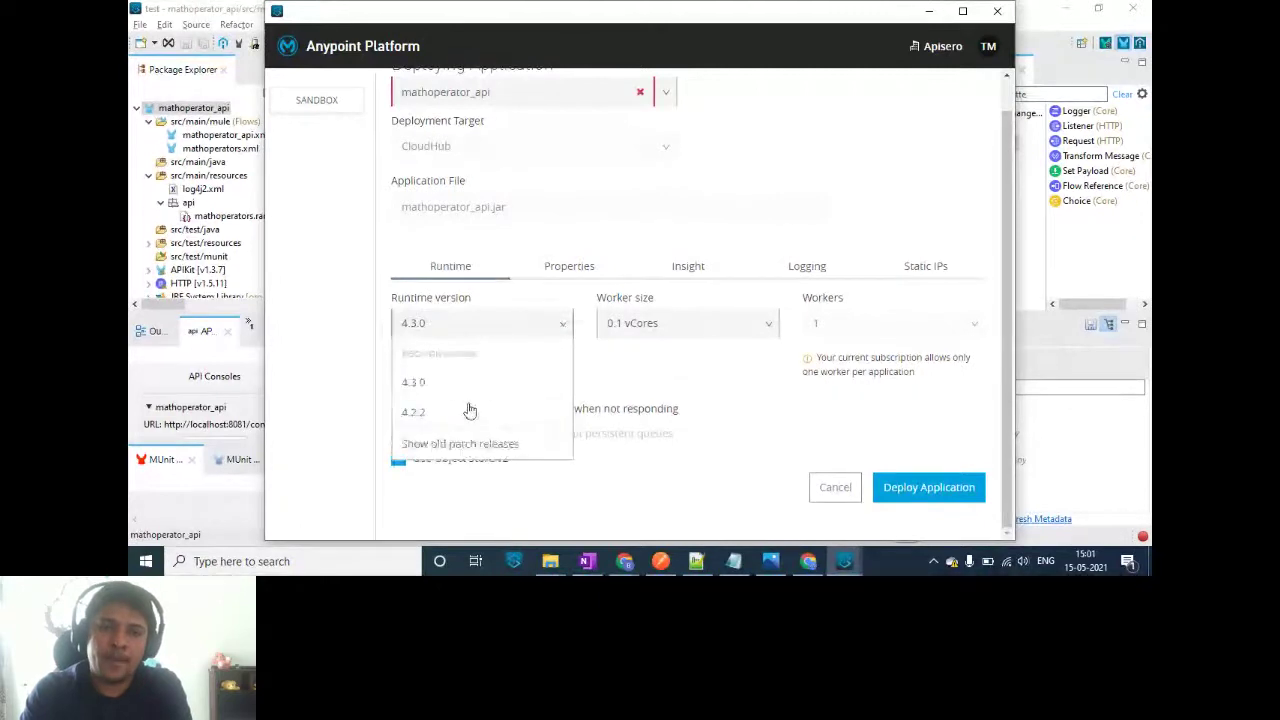
{"action": "left_click", "coordinate": [558, 328]}
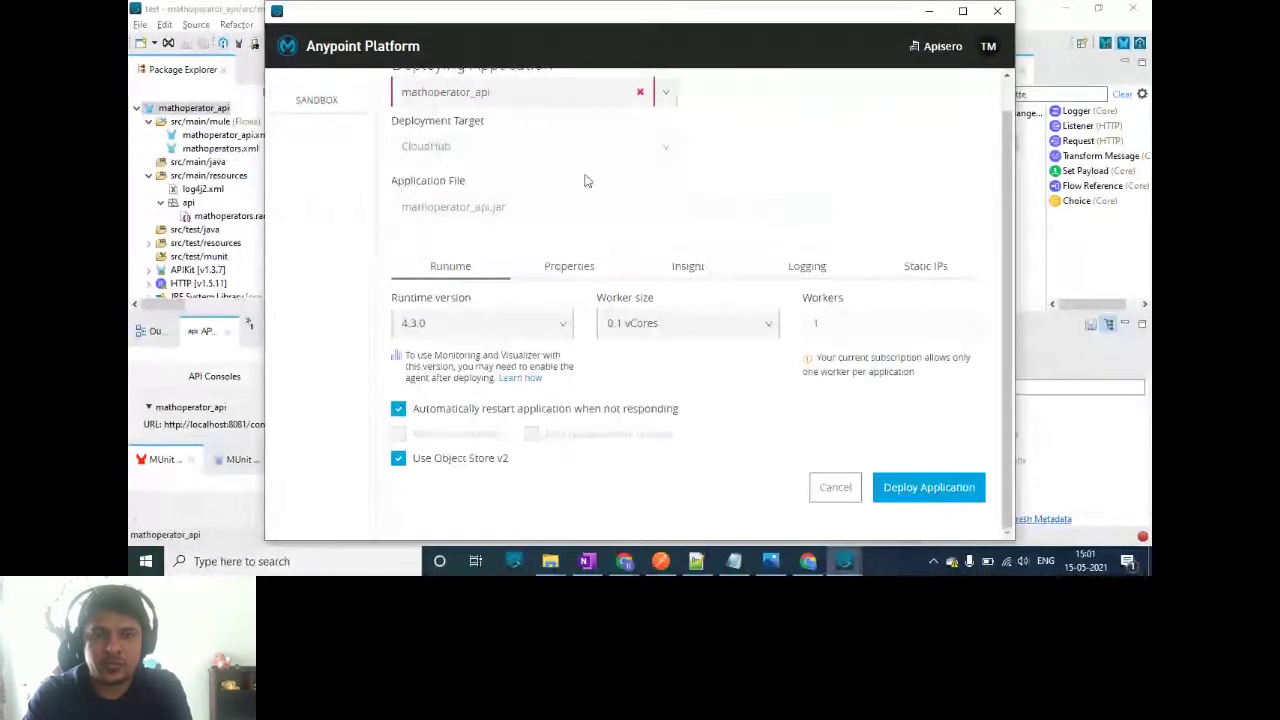
{"action": "left_click", "coordinate": [753, 342]}
{"action": "scroll", "coordinate": [691, 395], "scroll_direction": "down", "scroll_amount": 4}
{"action": "scroll", "coordinate": [648, 387], "scroll_direction": "up", "scroll_amount": 4}
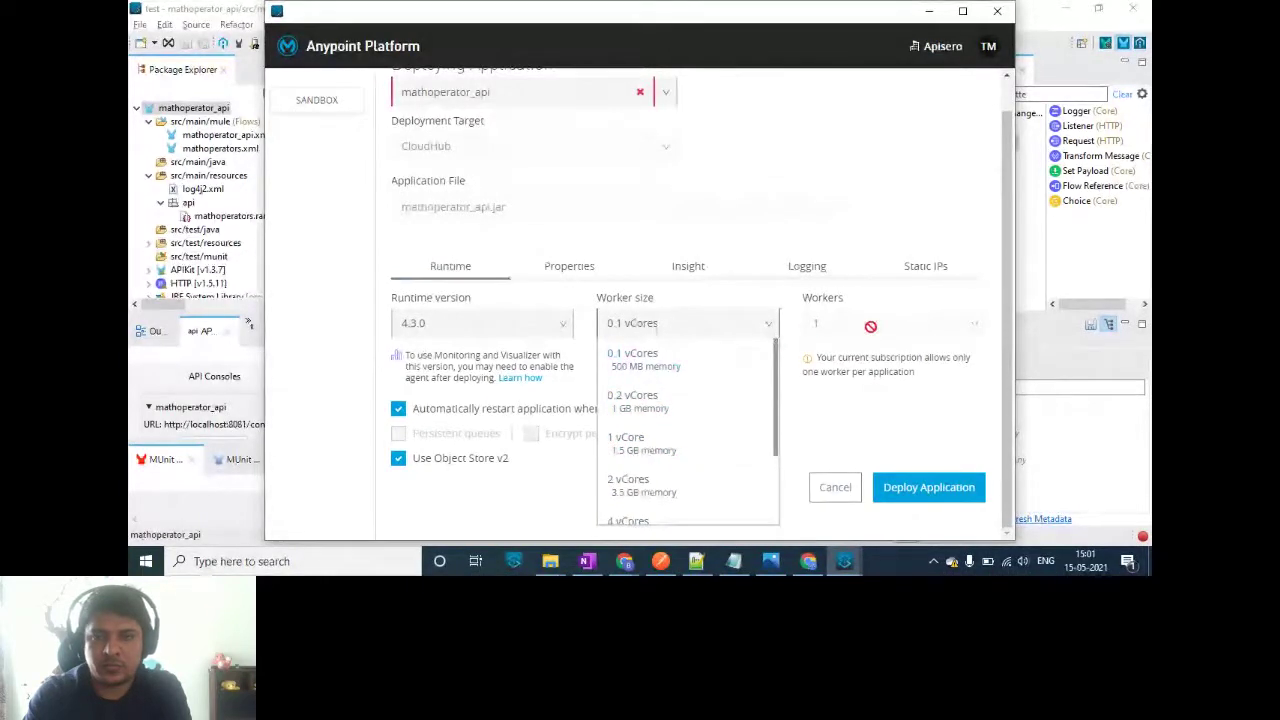
{"action": "left_click", "coordinate": [764, 333]}
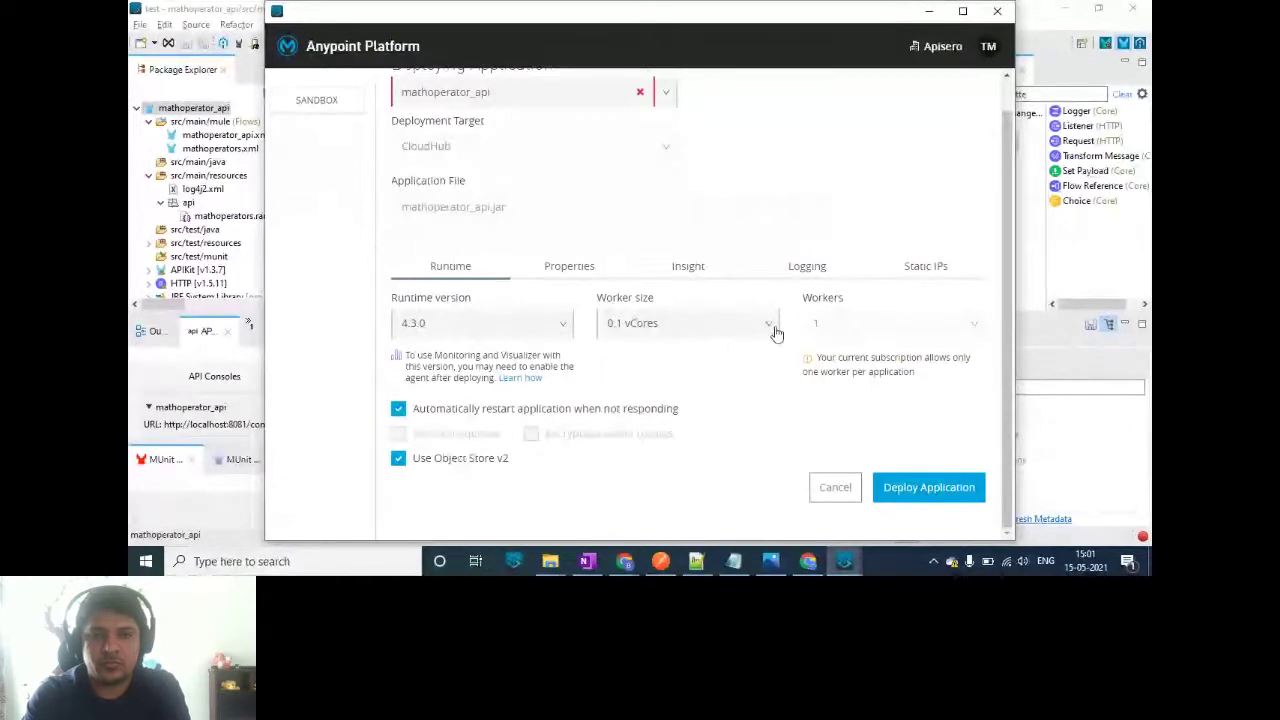
{"action": "scroll", "coordinate": [771, 331], "scroll_direction": "up", "scroll_amount": 1}
{"action": "scroll", "coordinate": [690, 278], "scroll_direction": "down", "scroll_amount": 1}
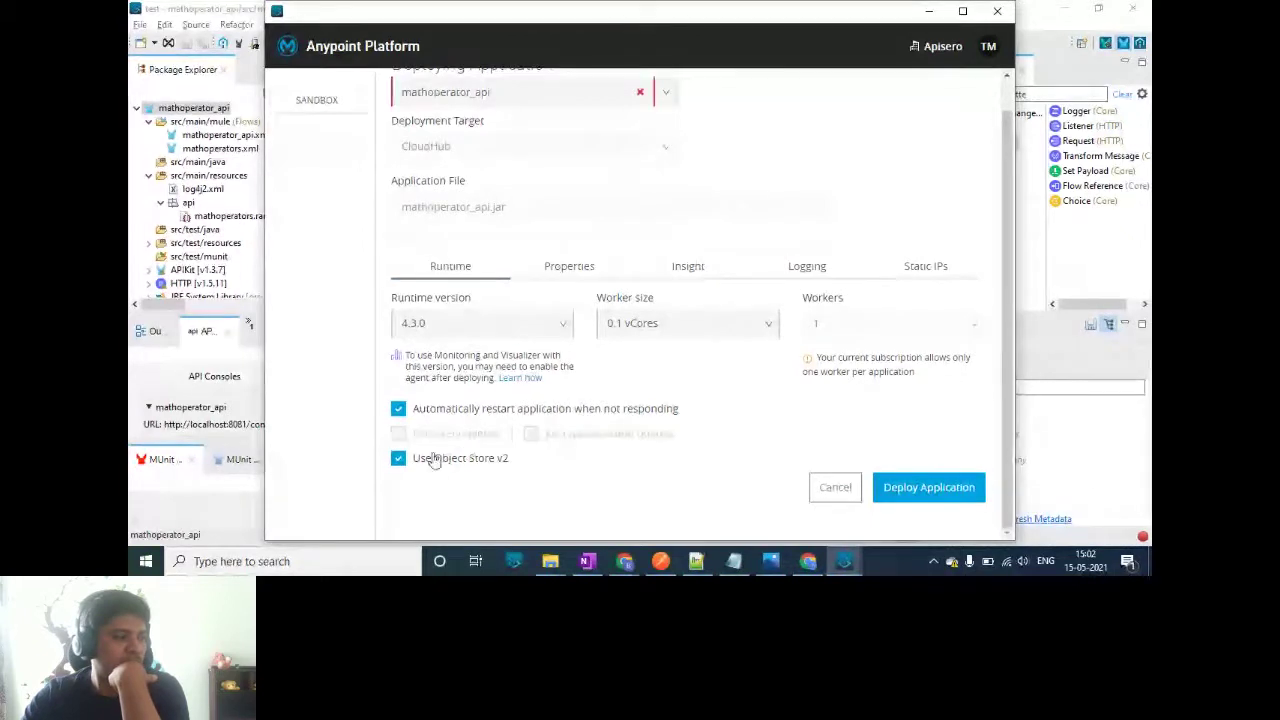
{"action": "left_click", "coordinate": [401, 461]}
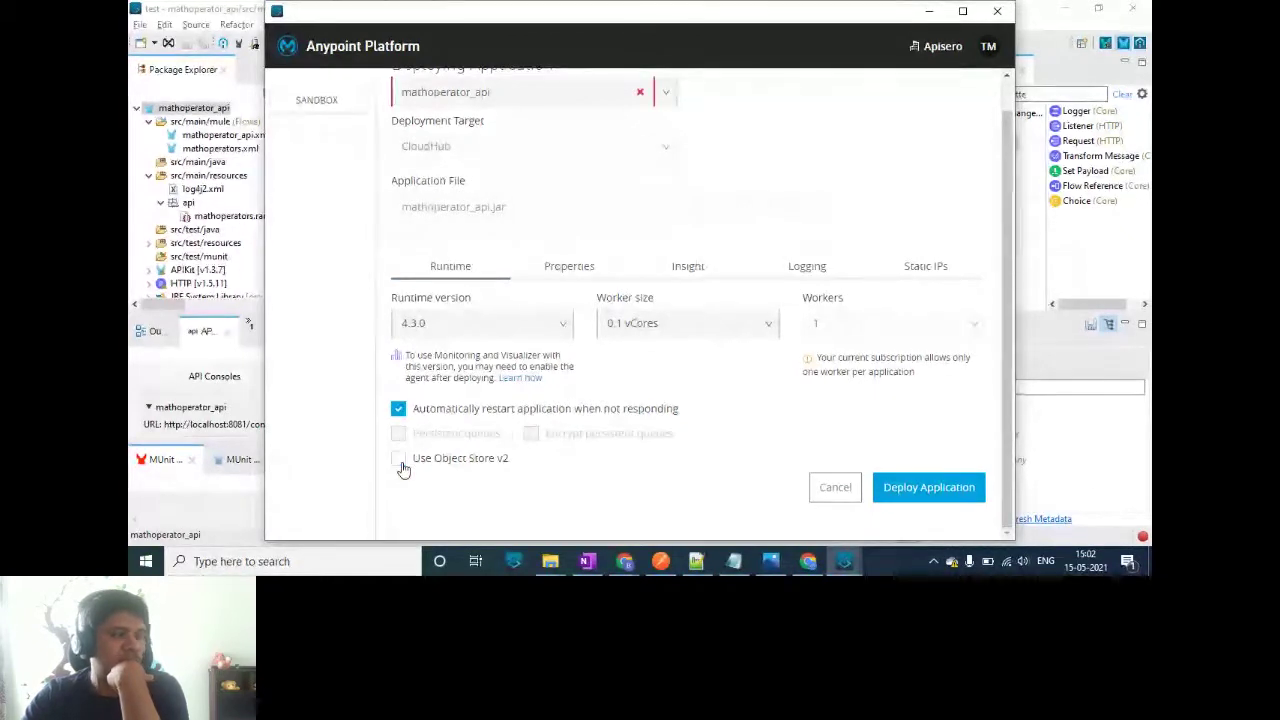
{"action": "left_click", "coordinate": [401, 461]}
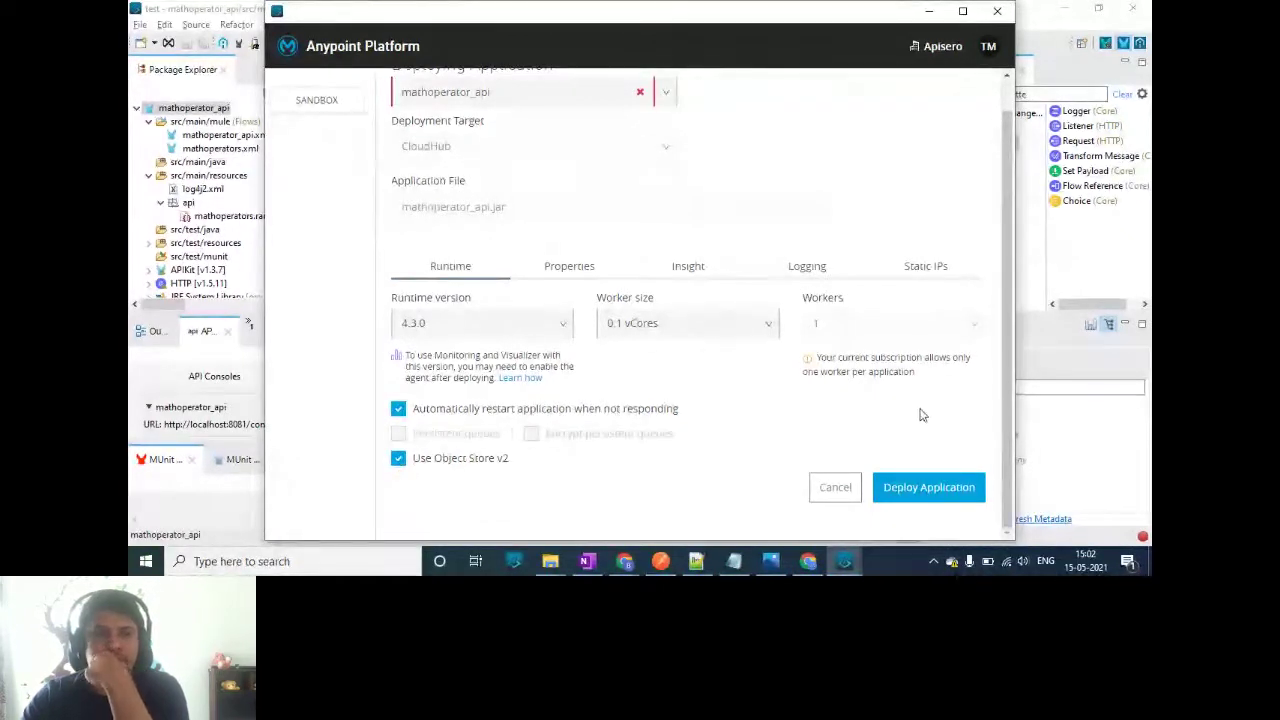
{"action": "scroll", "coordinate": [921, 415], "scroll_direction": "up", "scroll_amount": 1}
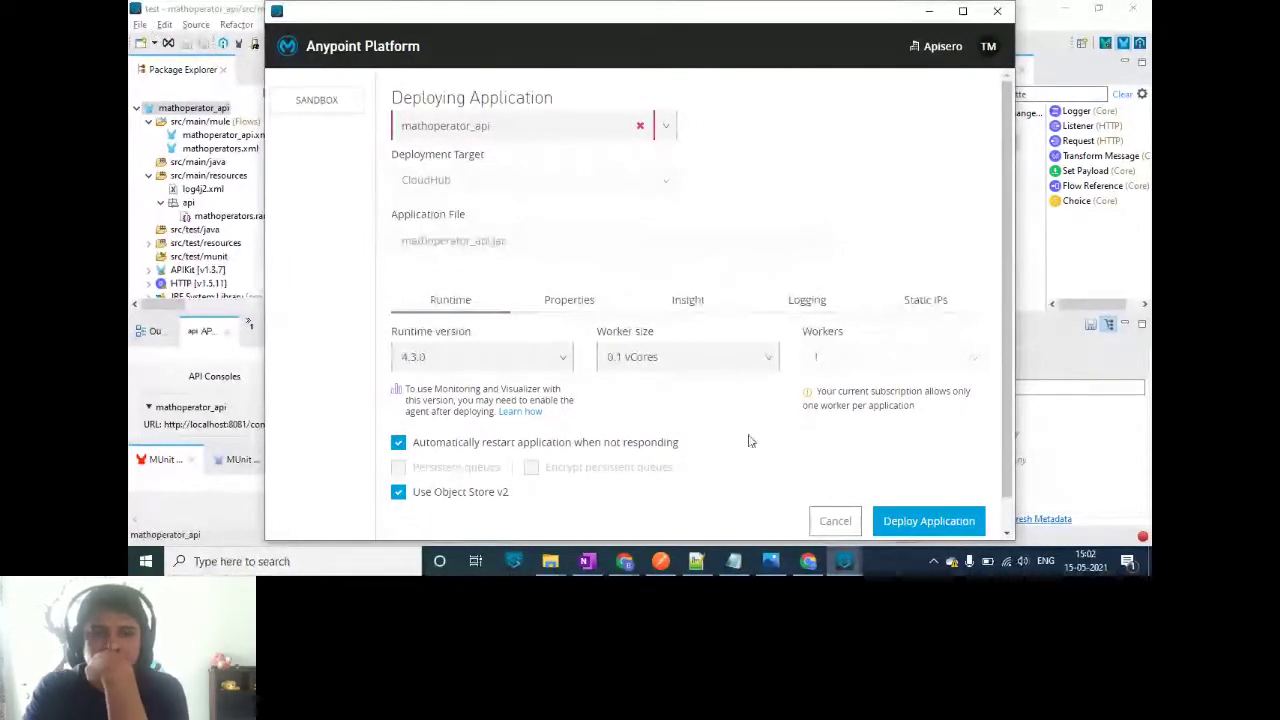
{"action": "left_click", "coordinate": [836, 521]}
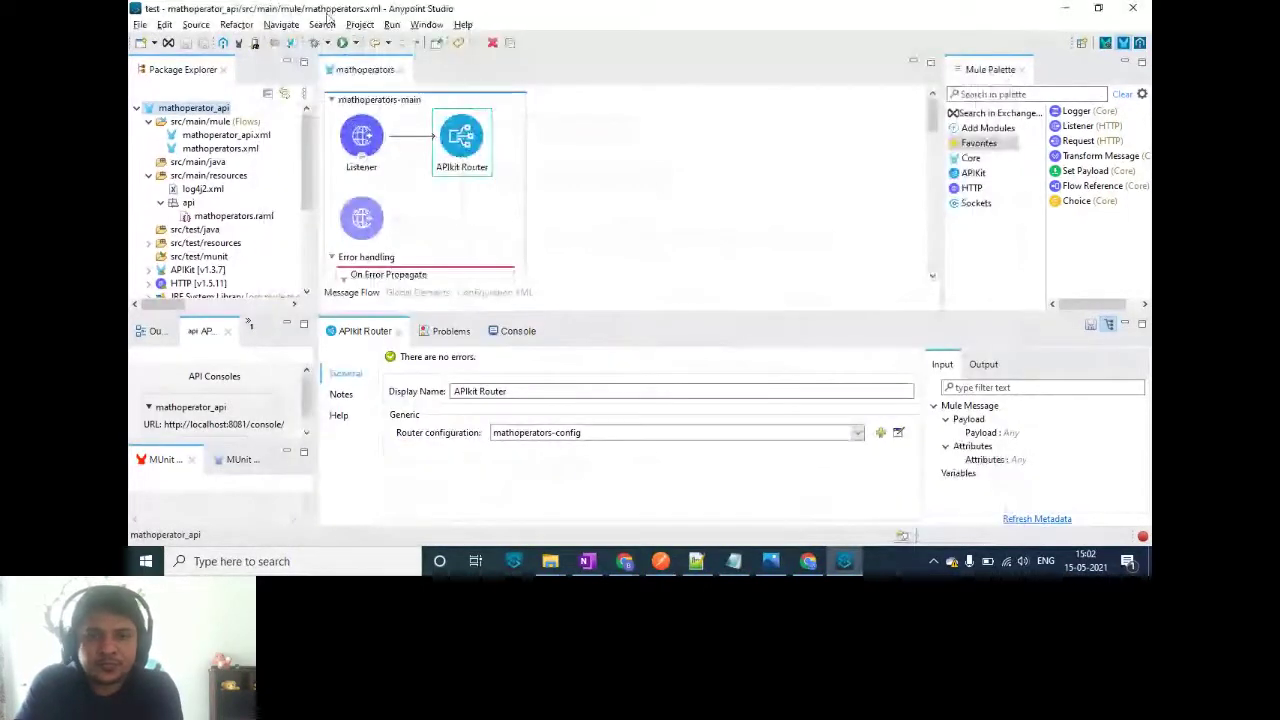
Export mathoperator_api as a Mule deployable archive JAR, excluding project sources
{"action": "right_click", "coordinate": [192, 112]}
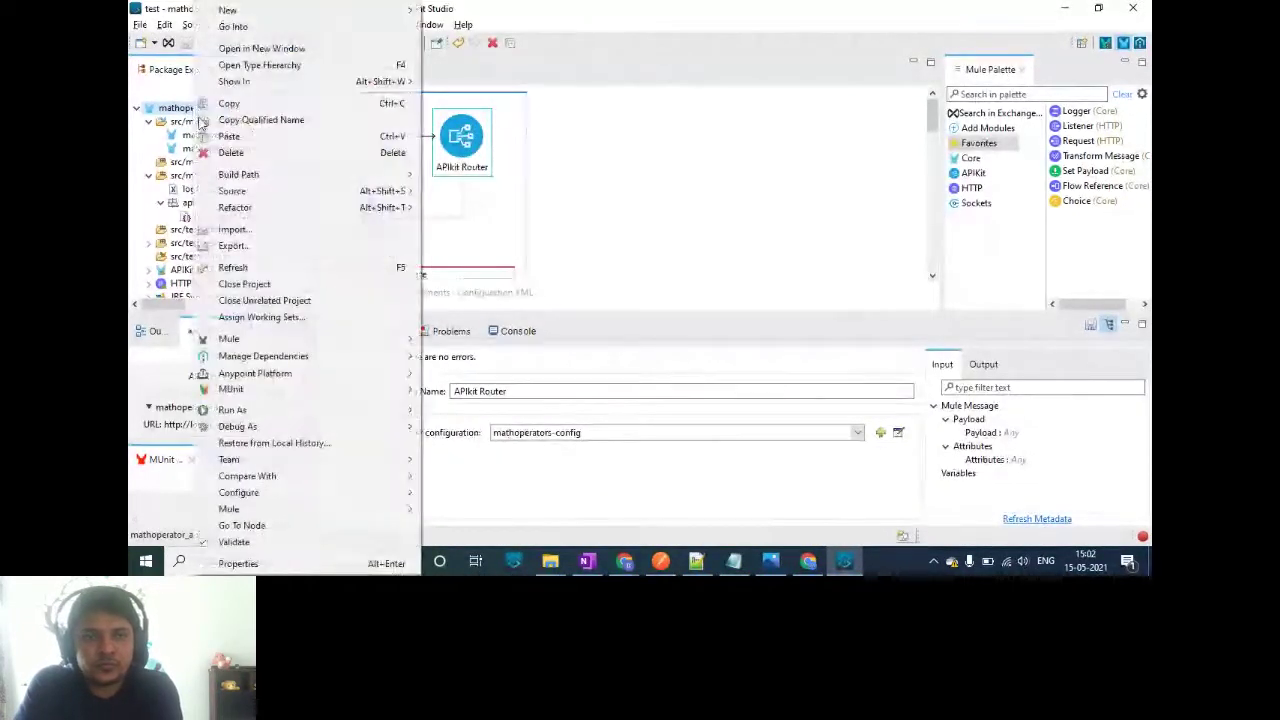
{"action": "left_click", "coordinate": [235, 245]}
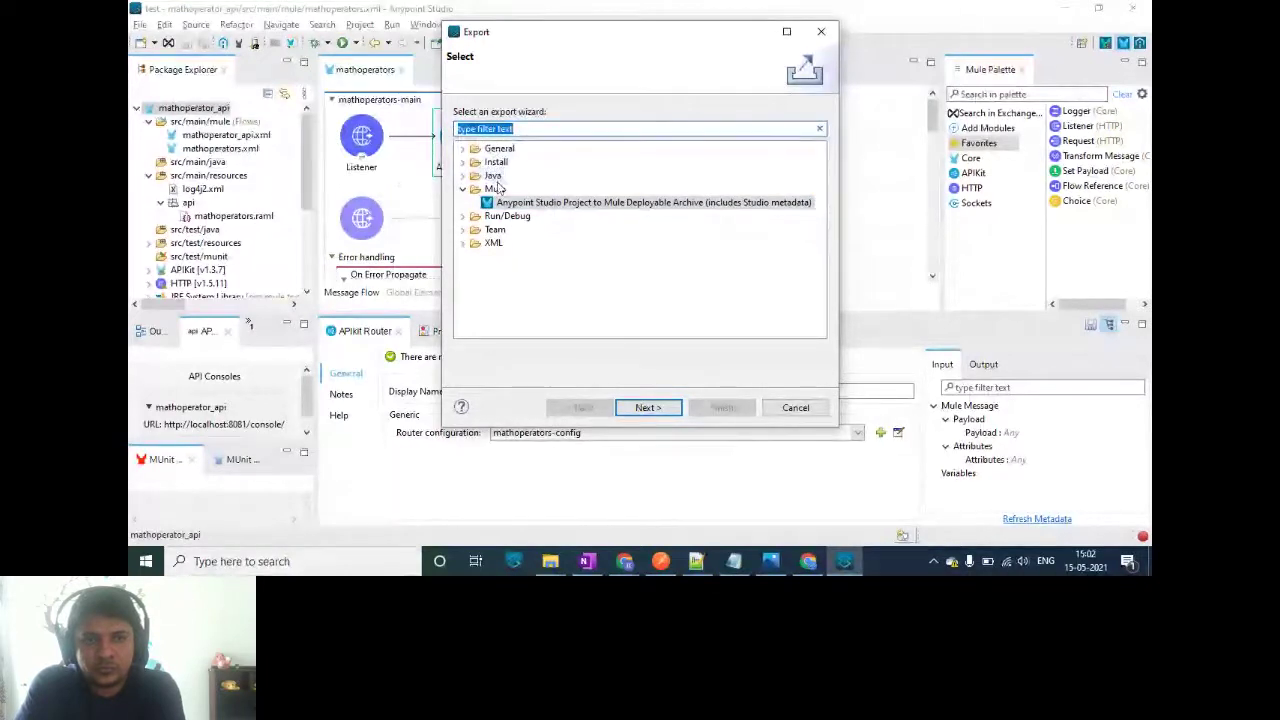
{"action": "left_click", "coordinate": [543, 201]}
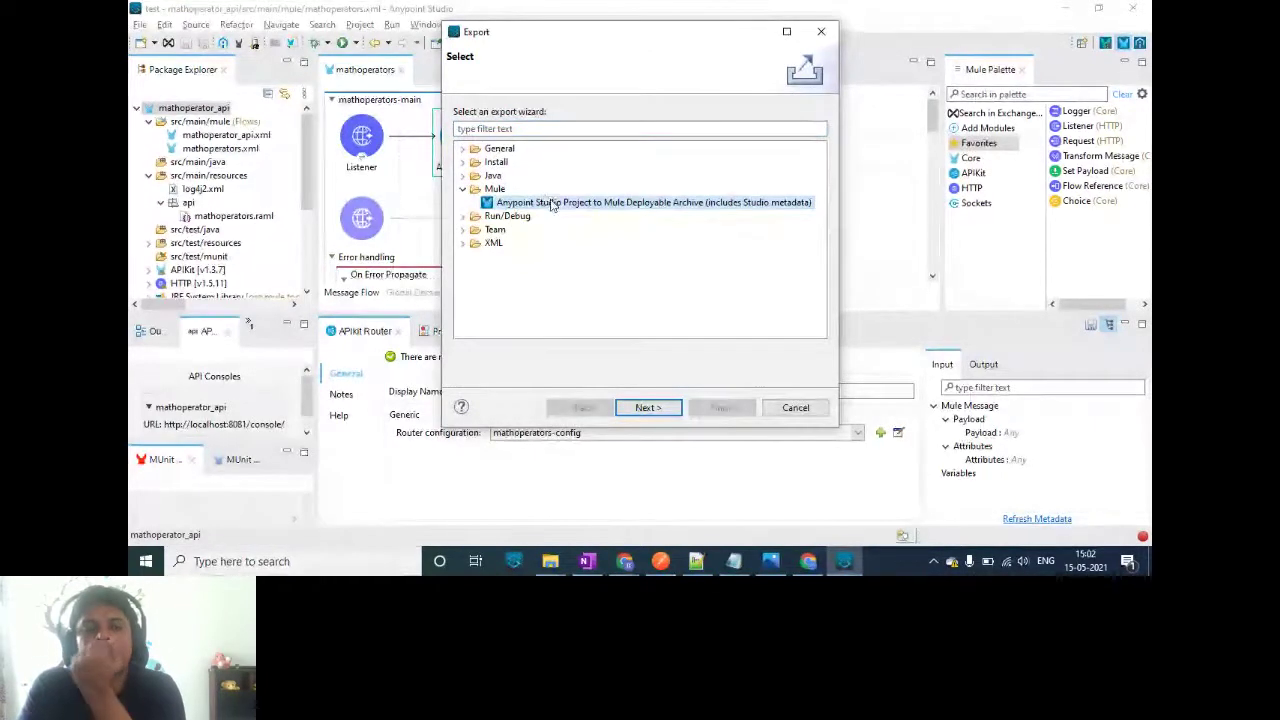
{"action": "left_click", "coordinate": [676, 407]}
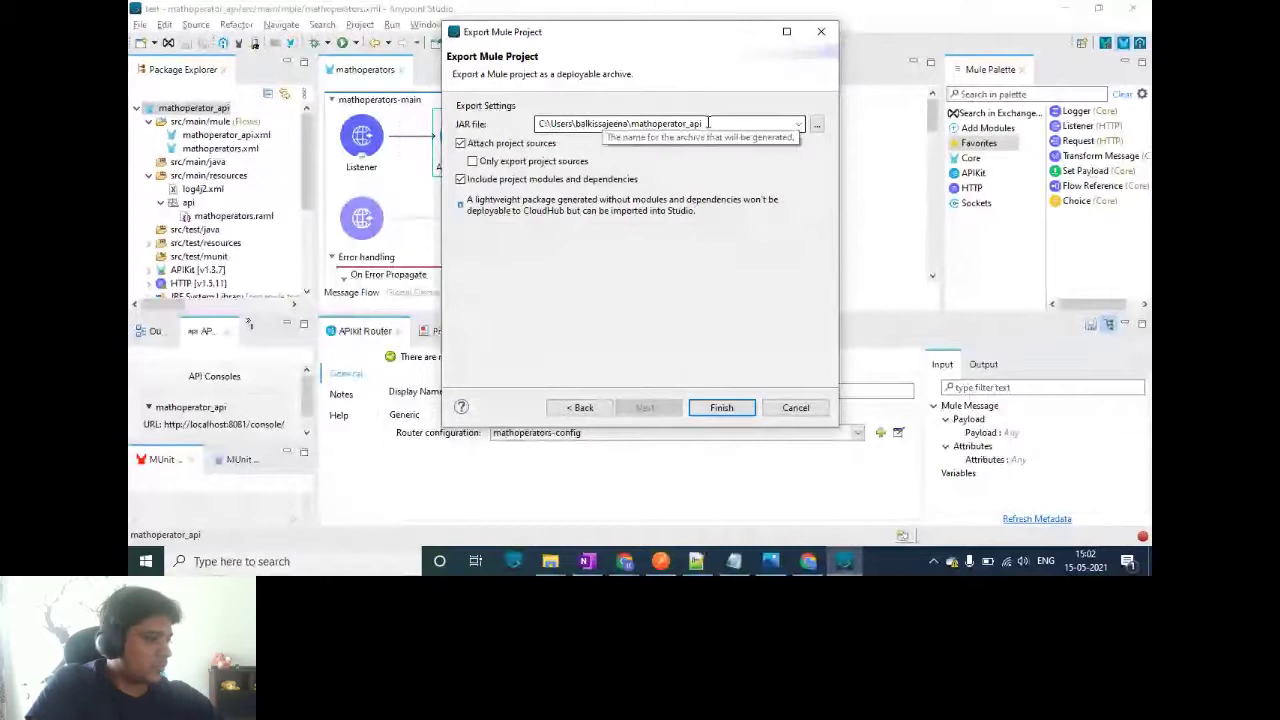
{"action": "left_click", "coordinate": [708, 123]}
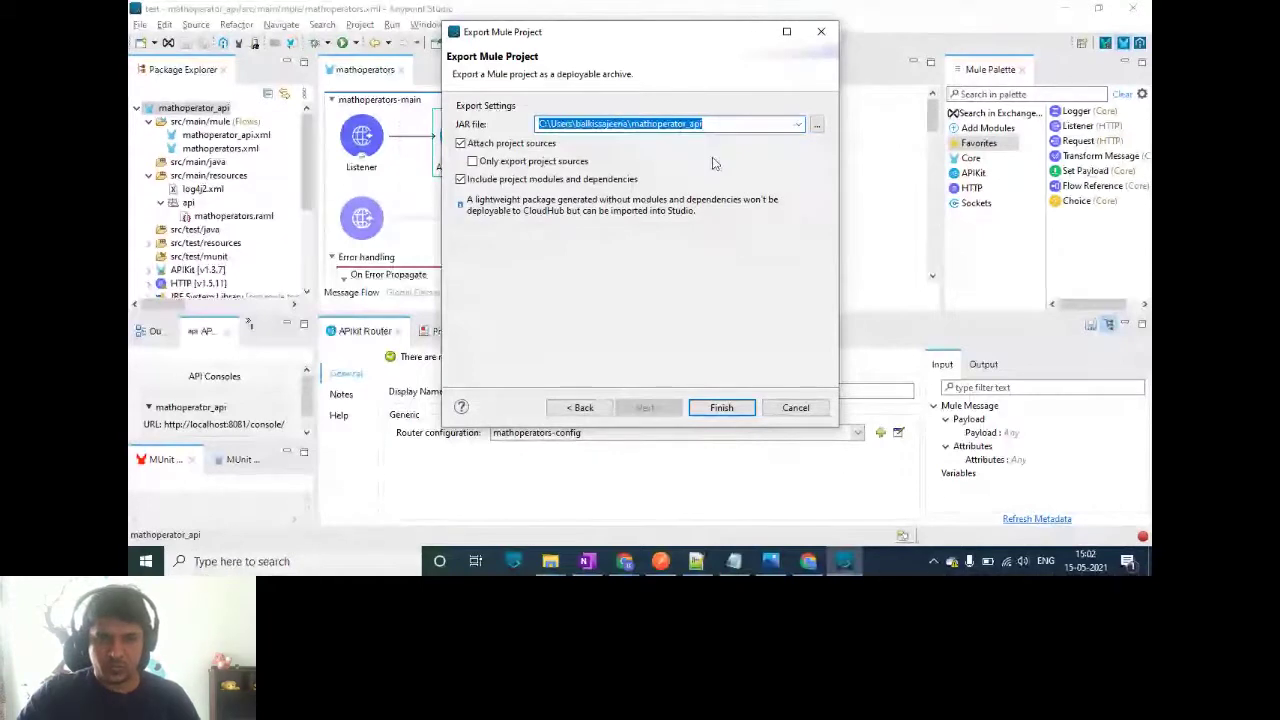
{"action": "left_click", "coordinate": [461, 144]}
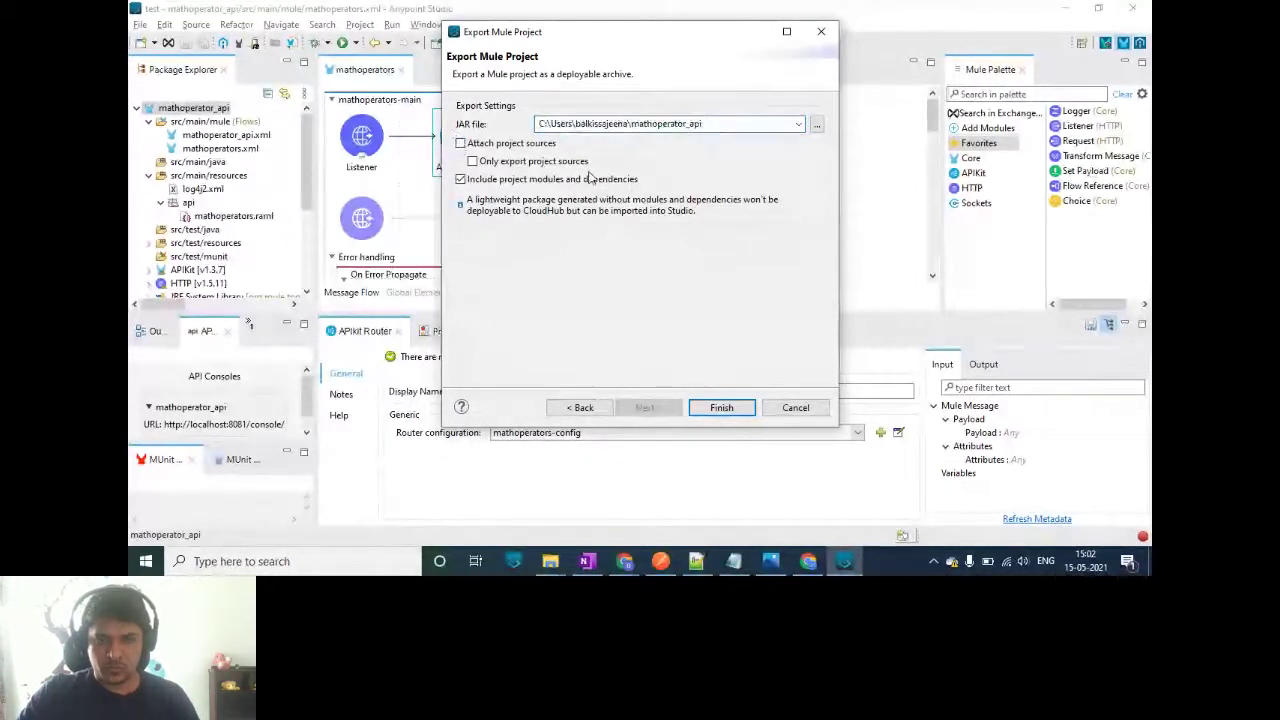
{"action": "left_click", "coordinate": [721, 407]}
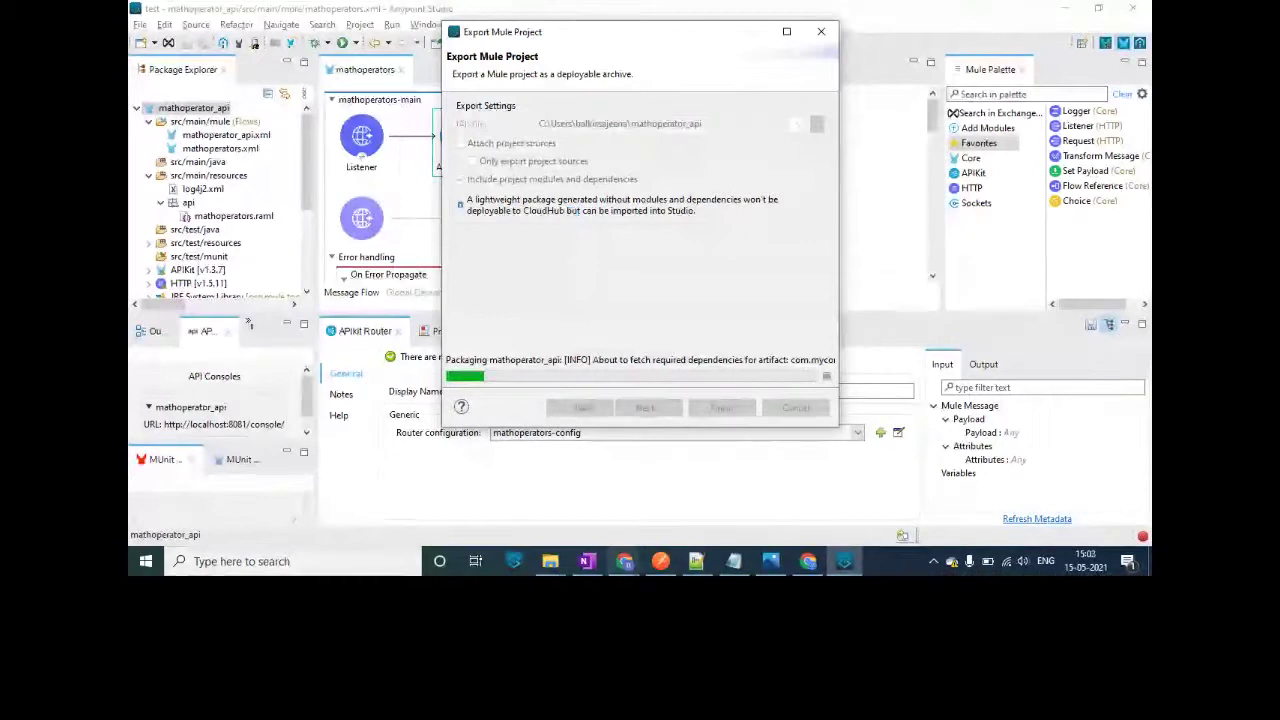
Go to Runtime Manager in the browser and open a blank Deploy Application form
{"action": "key", "text": "alt+Tab"}
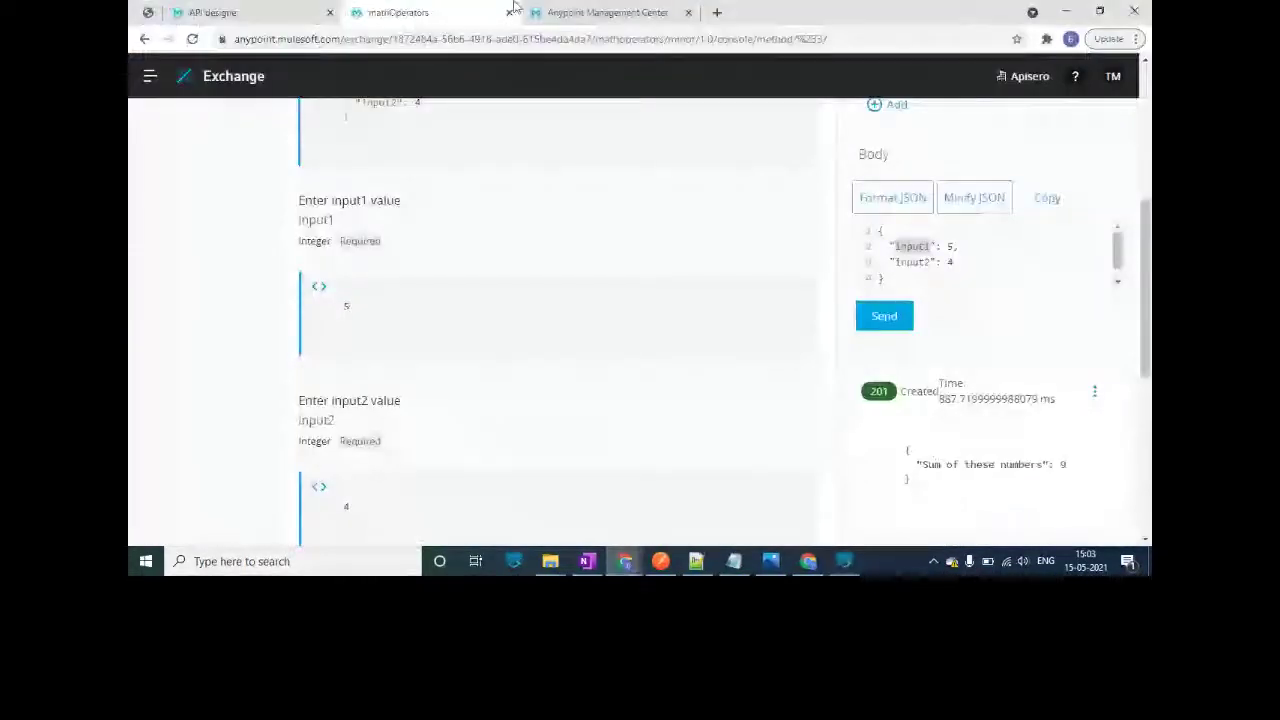
{"action": "left_click", "coordinate": [147, 80]}
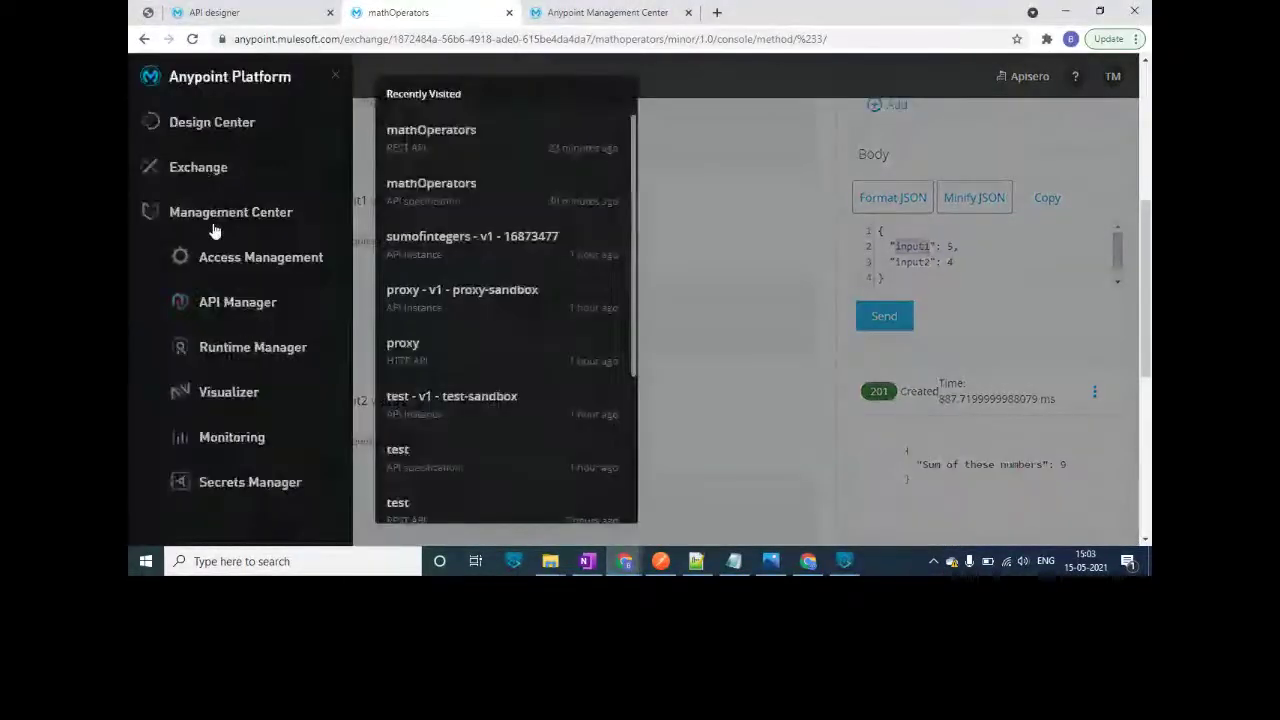
{"action": "left_click", "coordinate": [257, 358]}
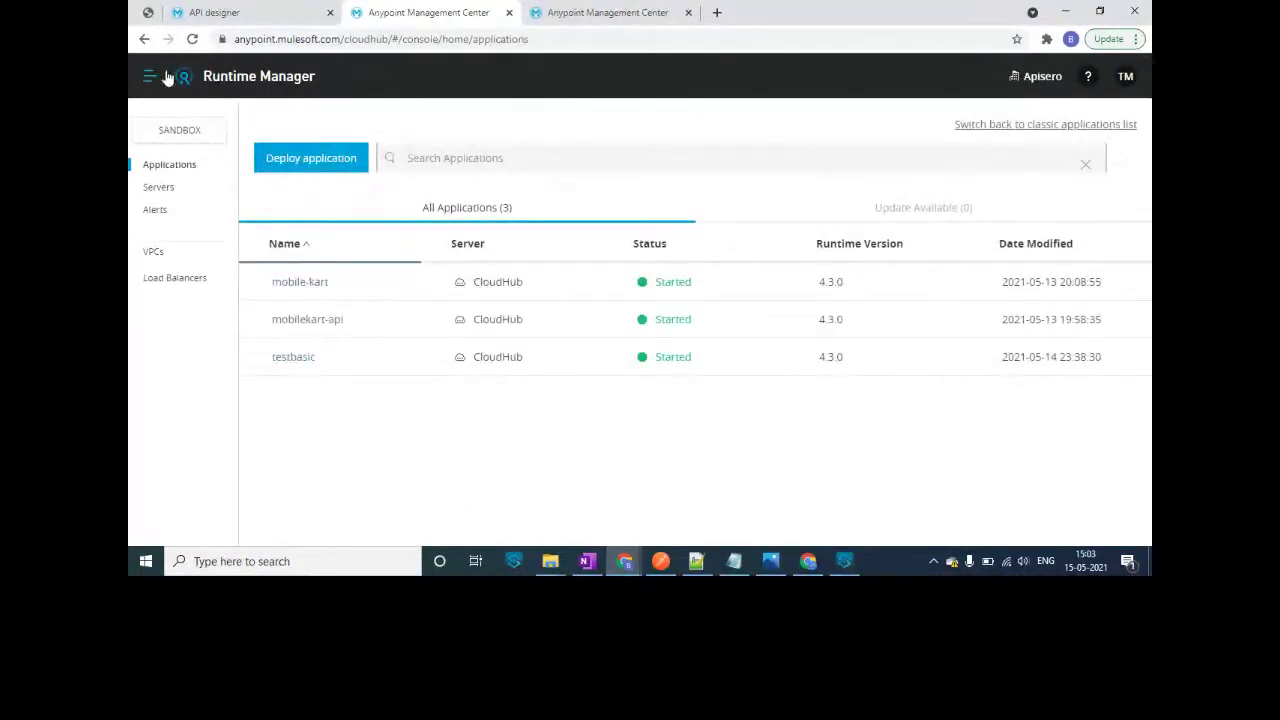
{"action": "left_click", "coordinate": [340, 162]}
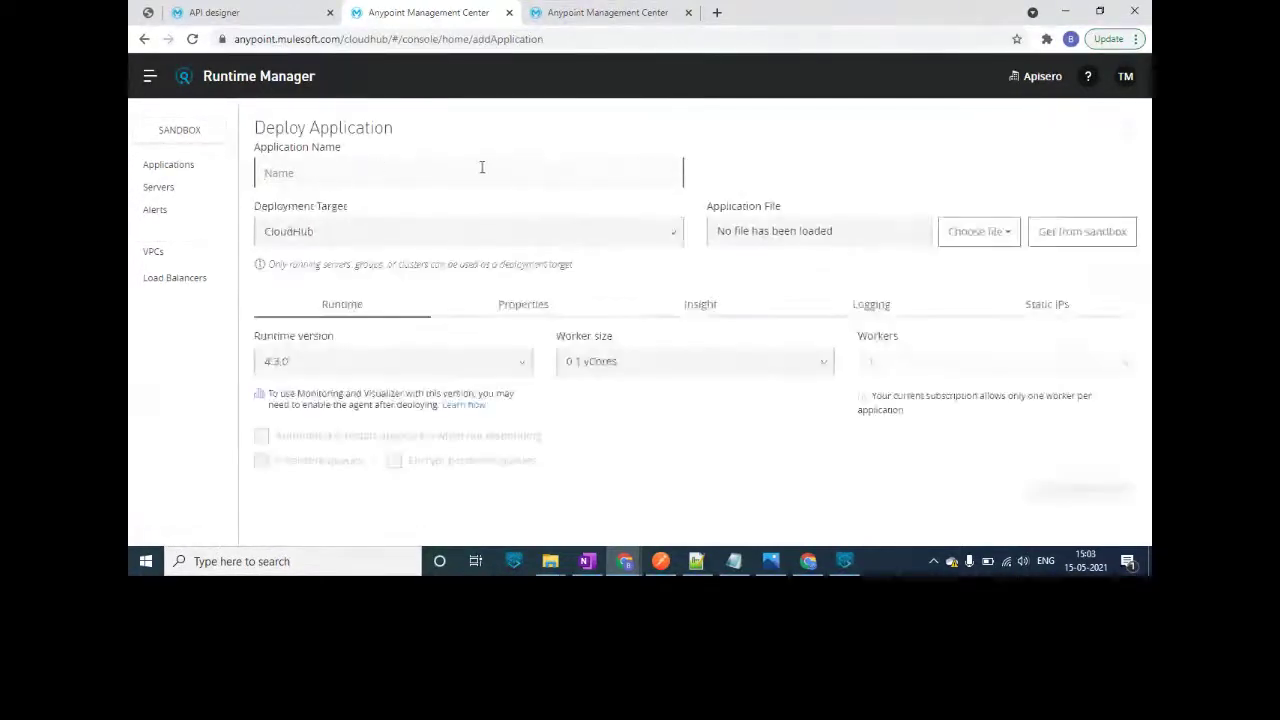
{"action": "left_click", "coordinate": [858, 560]}
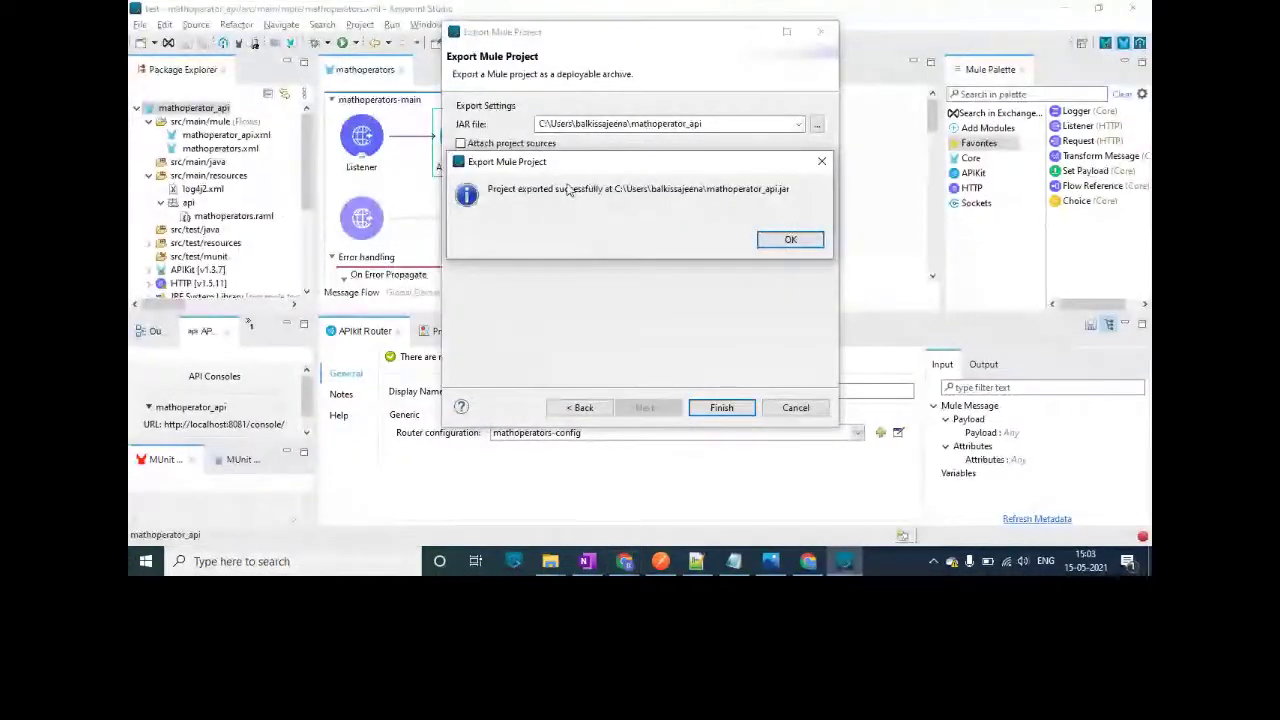
Name the new application mathOperator with CloudHub as the deployment target
{"action": "left_click", "coordinate": [775, 240]}
{"action": "key", "text": "alt+Tab"}
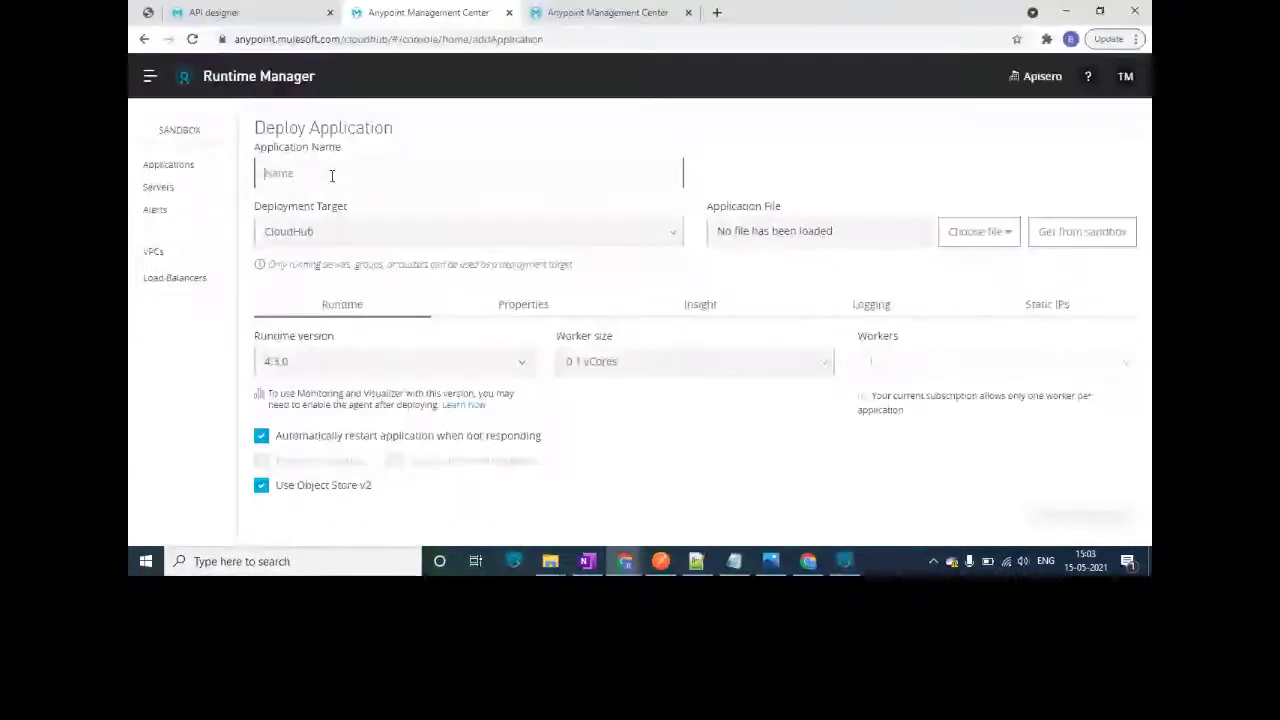
{"action": "type", "text": "mat"}
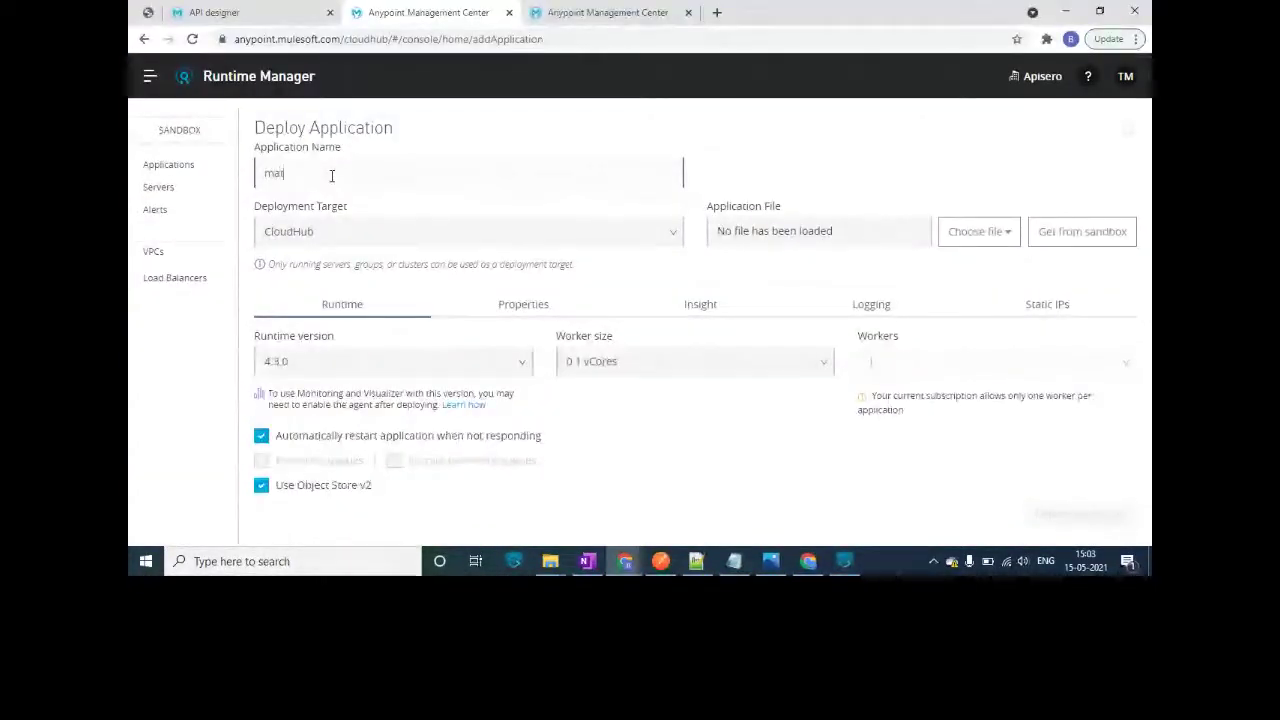
{"action": "type", "text": "hOperator"}
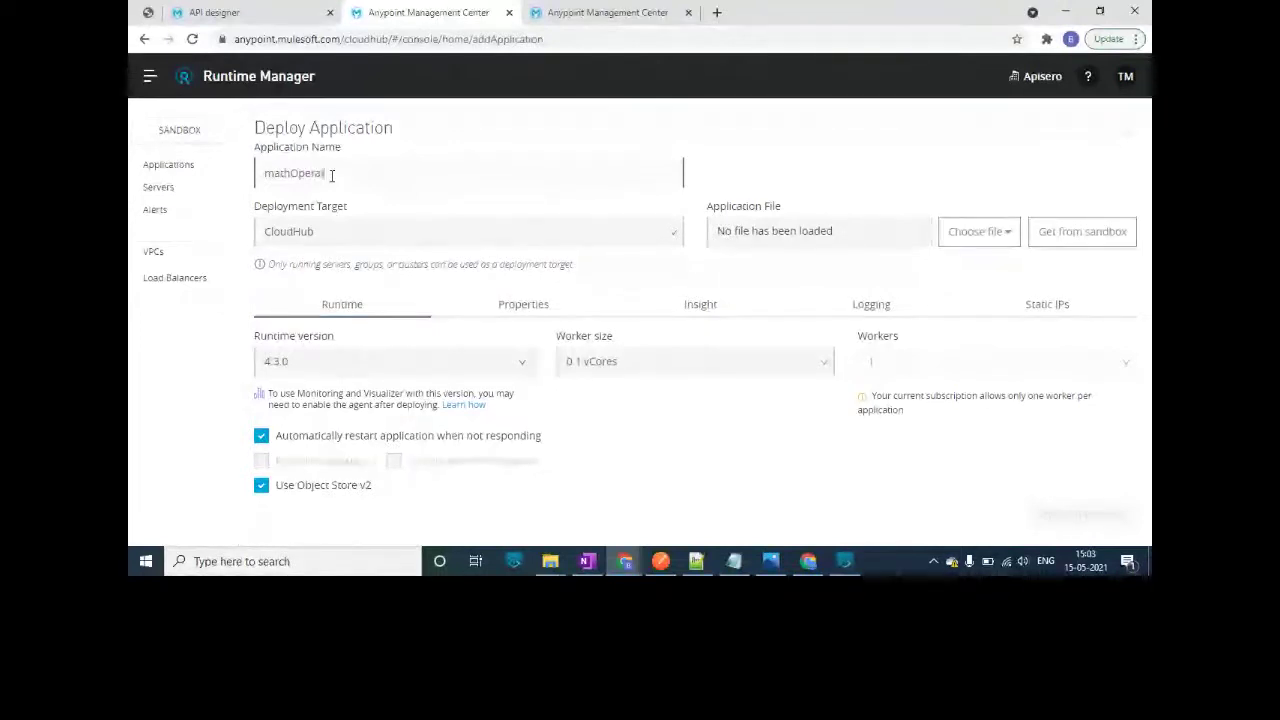
{"action": "left_click", "coordinate": [384, 240]}
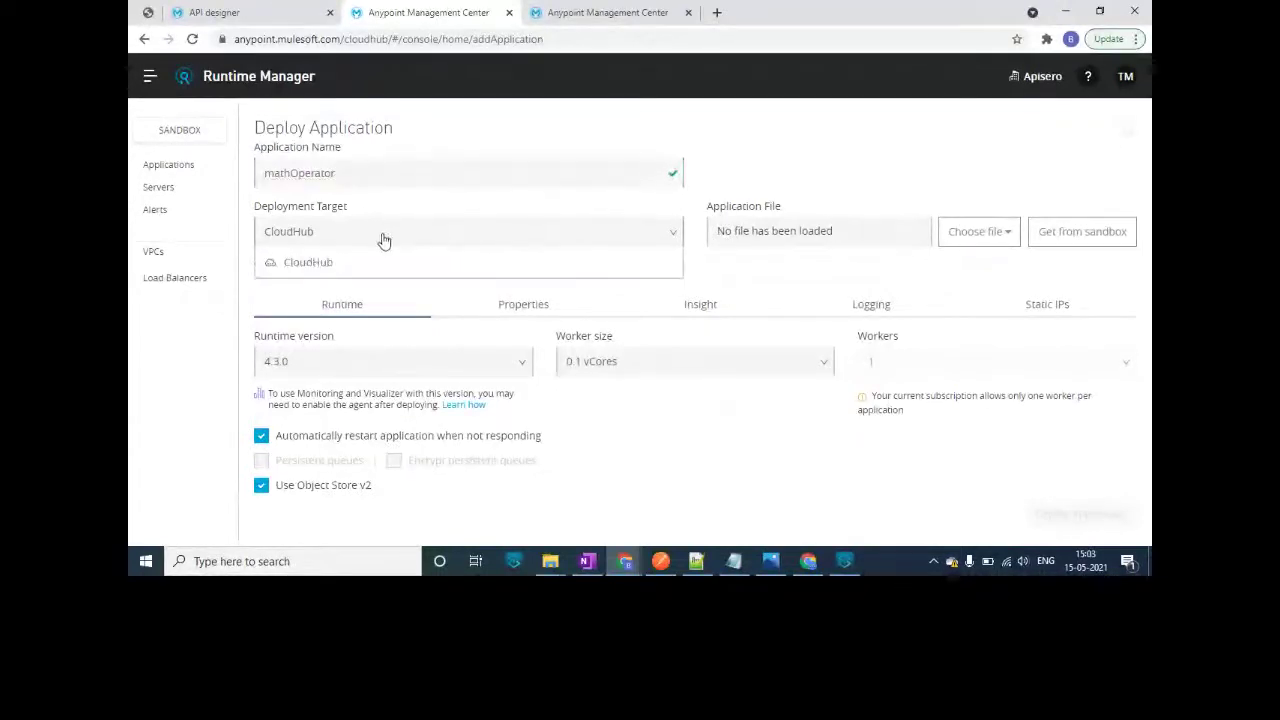
{"action": "left_click", "coordinate": [369, 260]}
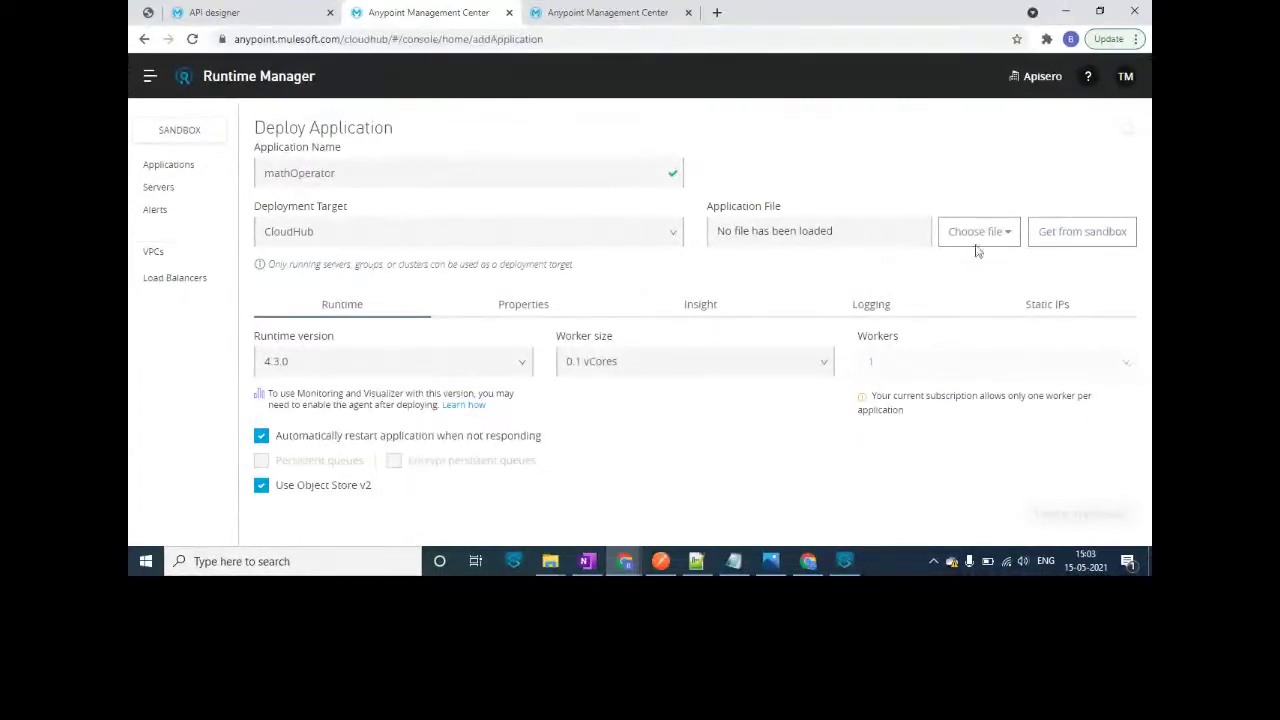
Upload mathoperator_api.jar from the user's home folder as the application file
{"action": "left_click", "coordinate": [990, 238]}
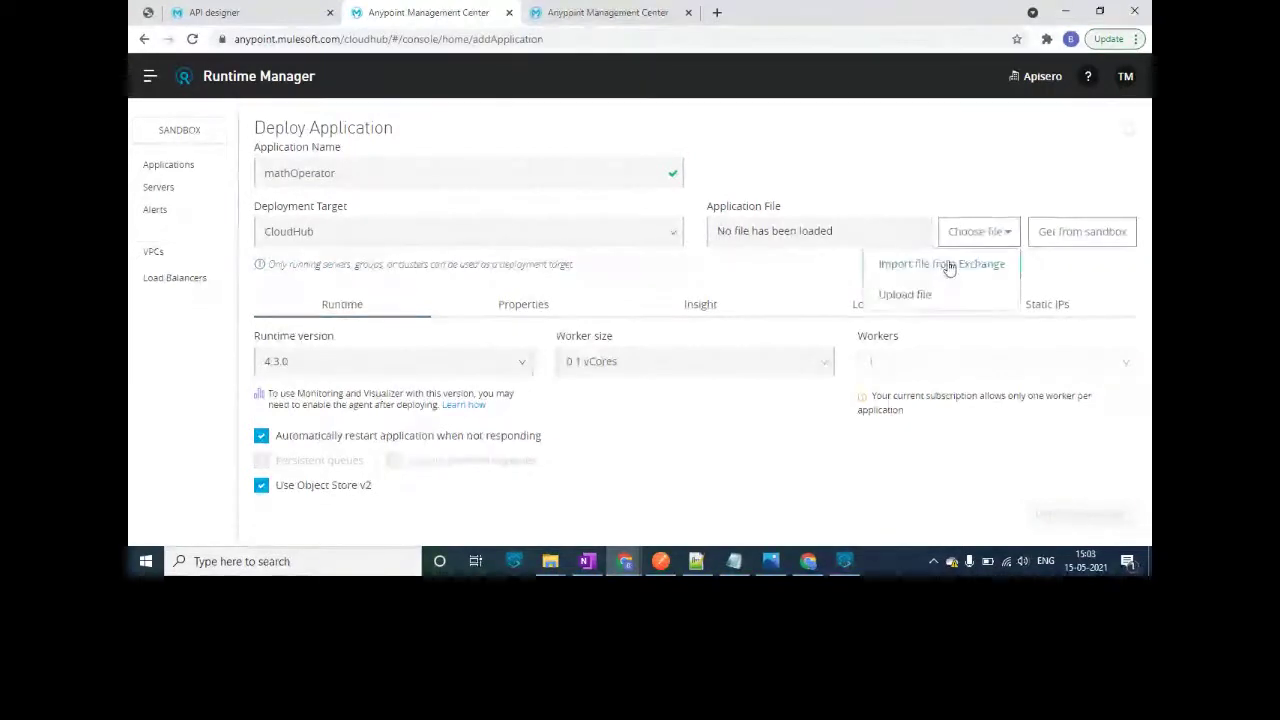
{"action": "left_click", "coordinate": [904, 296]}
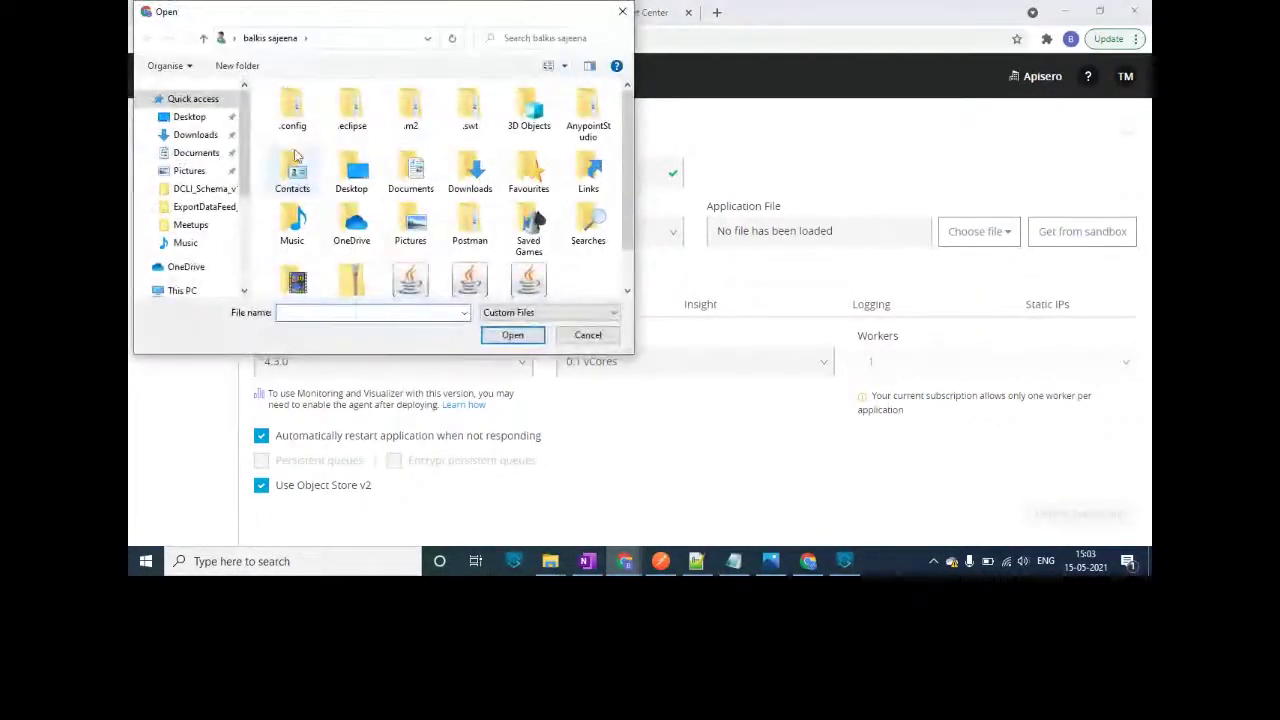
{"action": "scroll", "coordinate": [197, 255], "scroll_direction": "down", "scroll_amount": 2}
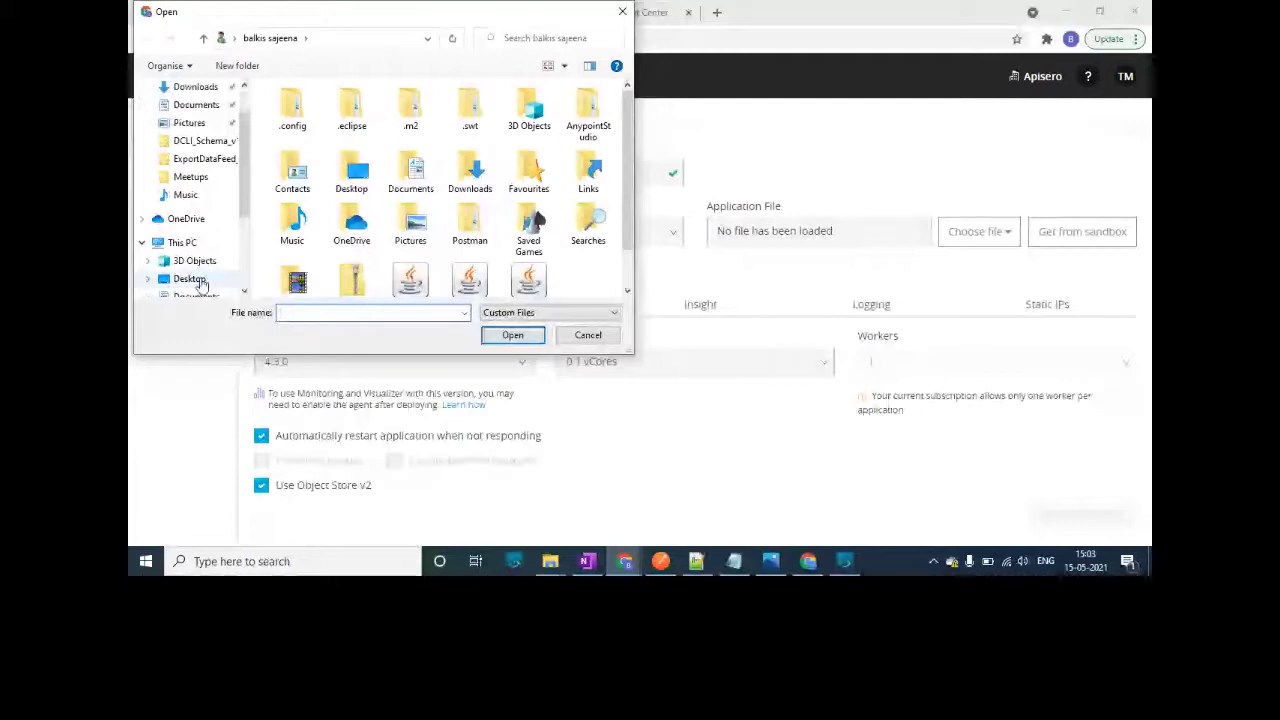
{"action": "scroll", "coordinate": [200, 280], "scroll_direction": "down", "scroll_amount": 2}
{"action": "scroll", "coordinate": [220, 236], "scroll_direction": "down", "scroll_amount": 4}
{"action": "left_click", "coordinate": [201, 236]}
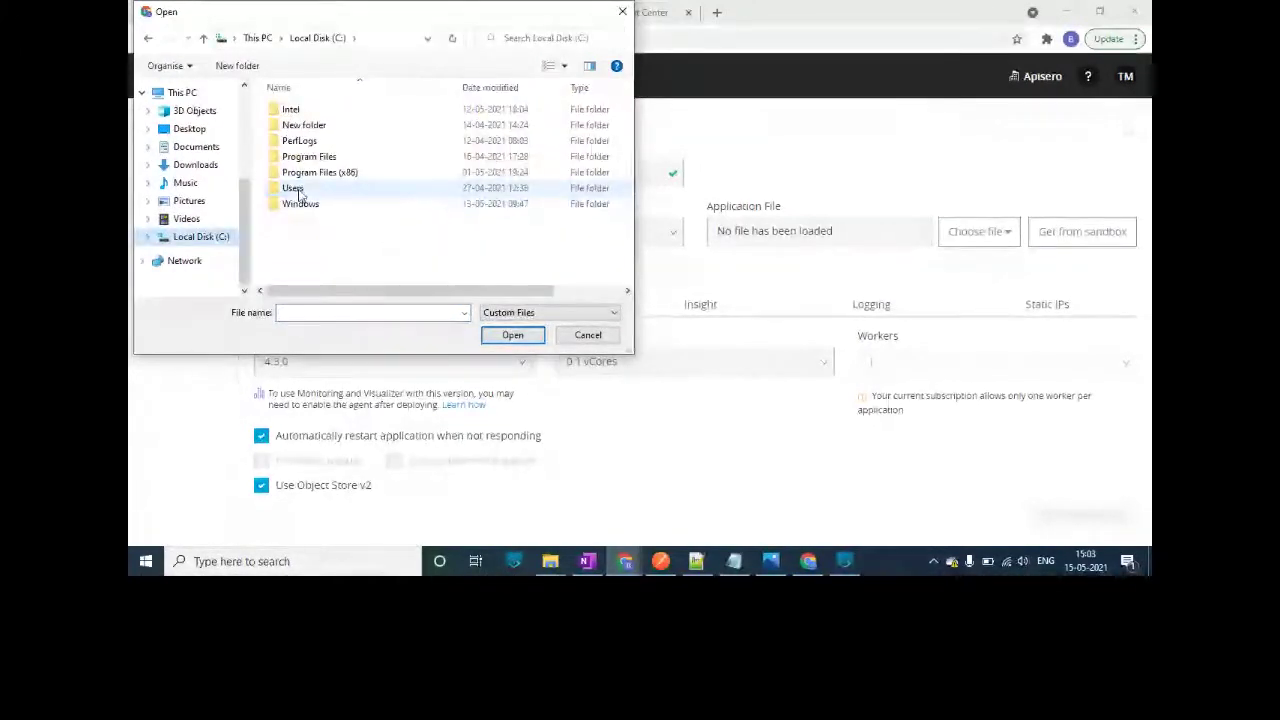
{"action": "double_click", "coordinate": [298, 190]}
{"action": "double_click", "coordinate": [318, 127]}
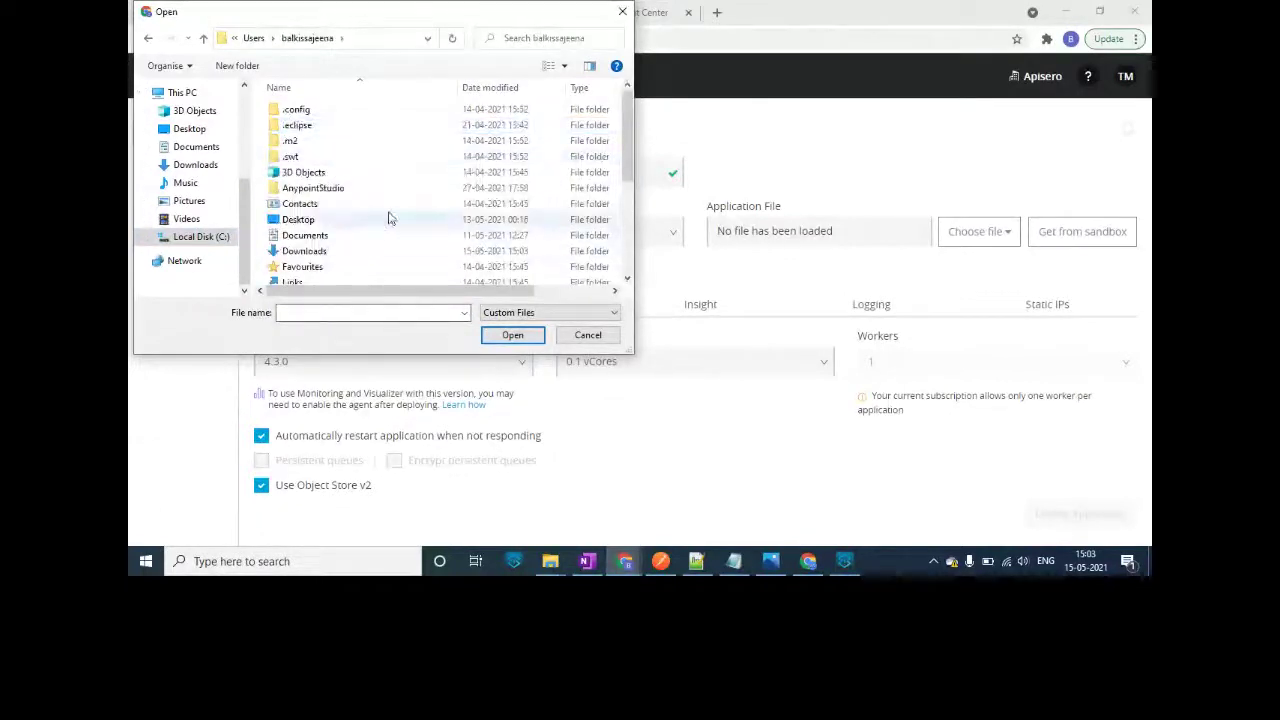
{"action": "scroll", "coordinate": [389, 219], "scroll_direction": "down", "scroll_amount": 4}
{"action": "left_click", "coordinate": [512, 335]}
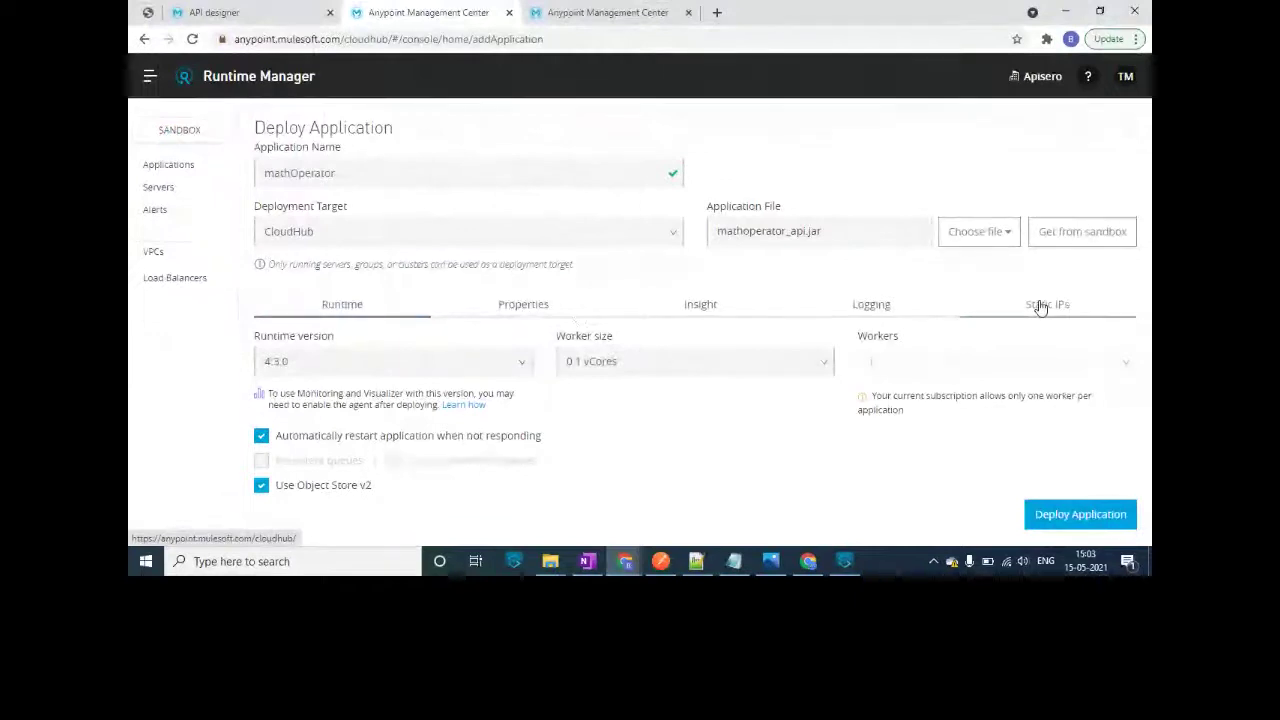
Review the Properties tab and add DEBUG as the logging level
{"action": "left_click", "coordinate": [500, 308]}
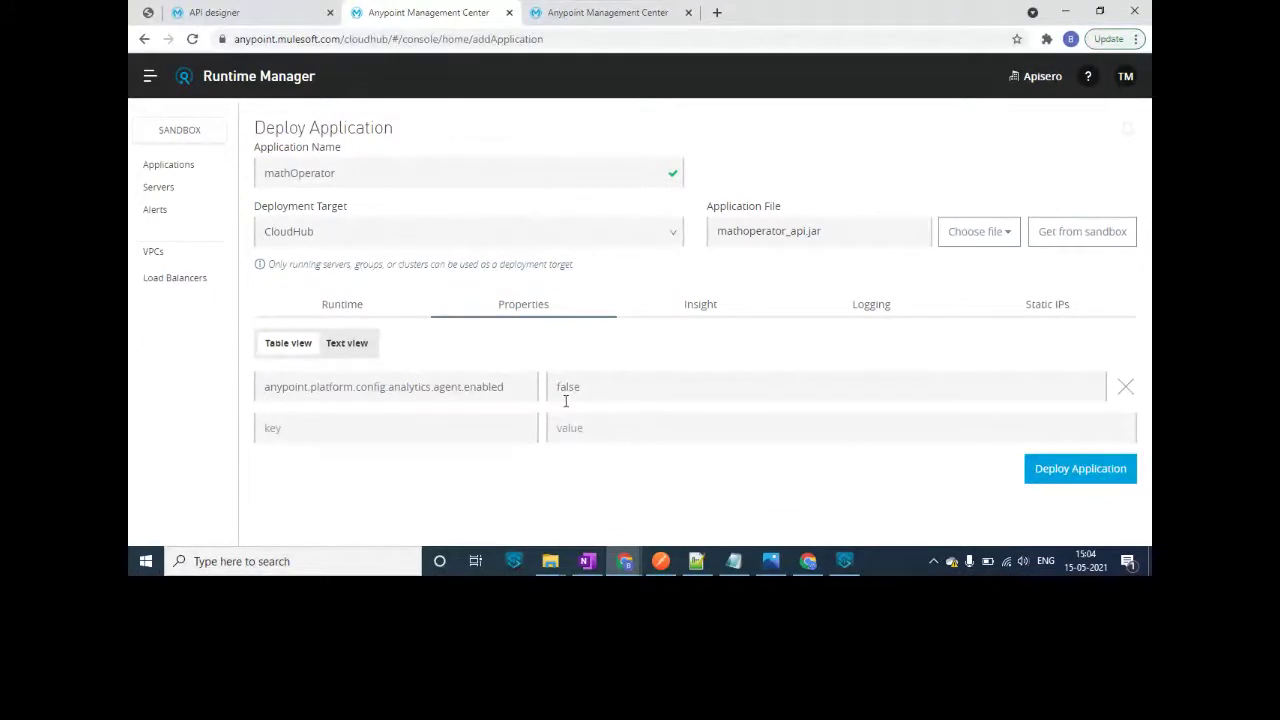
{"action": "key", "text": "alt+Tab"}
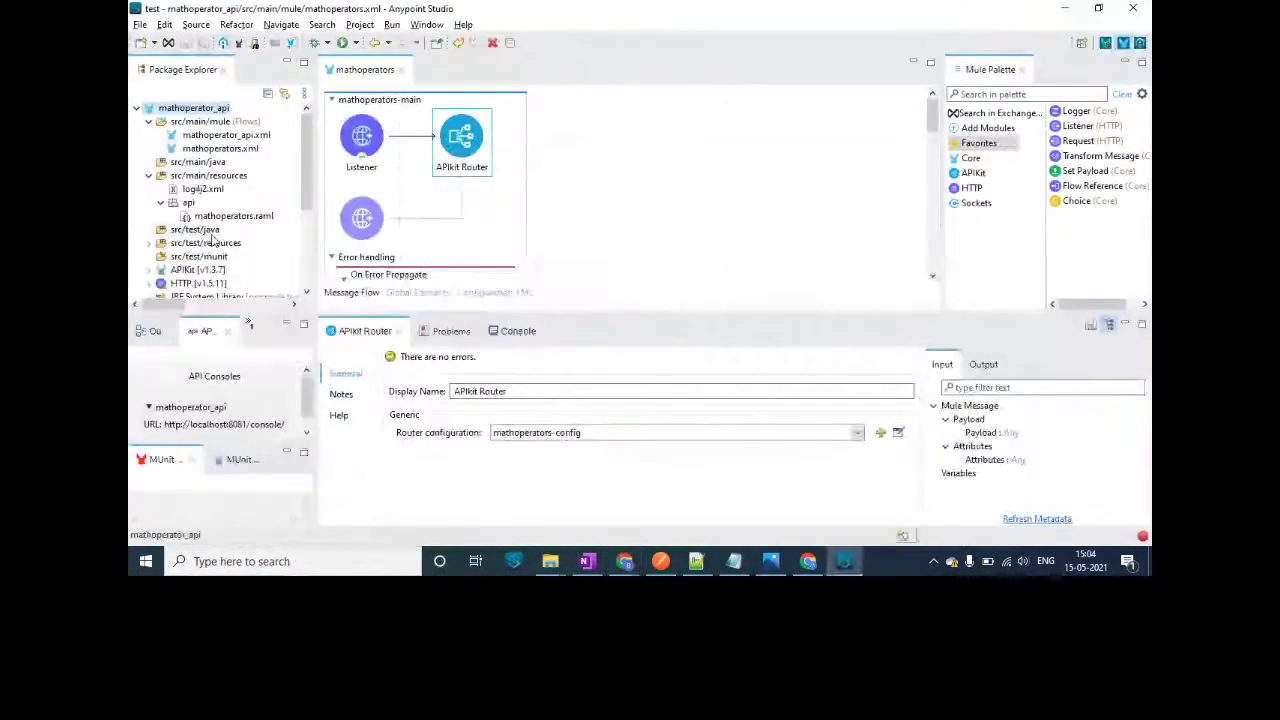
{"action": "key", "text": "alt+Tab"}
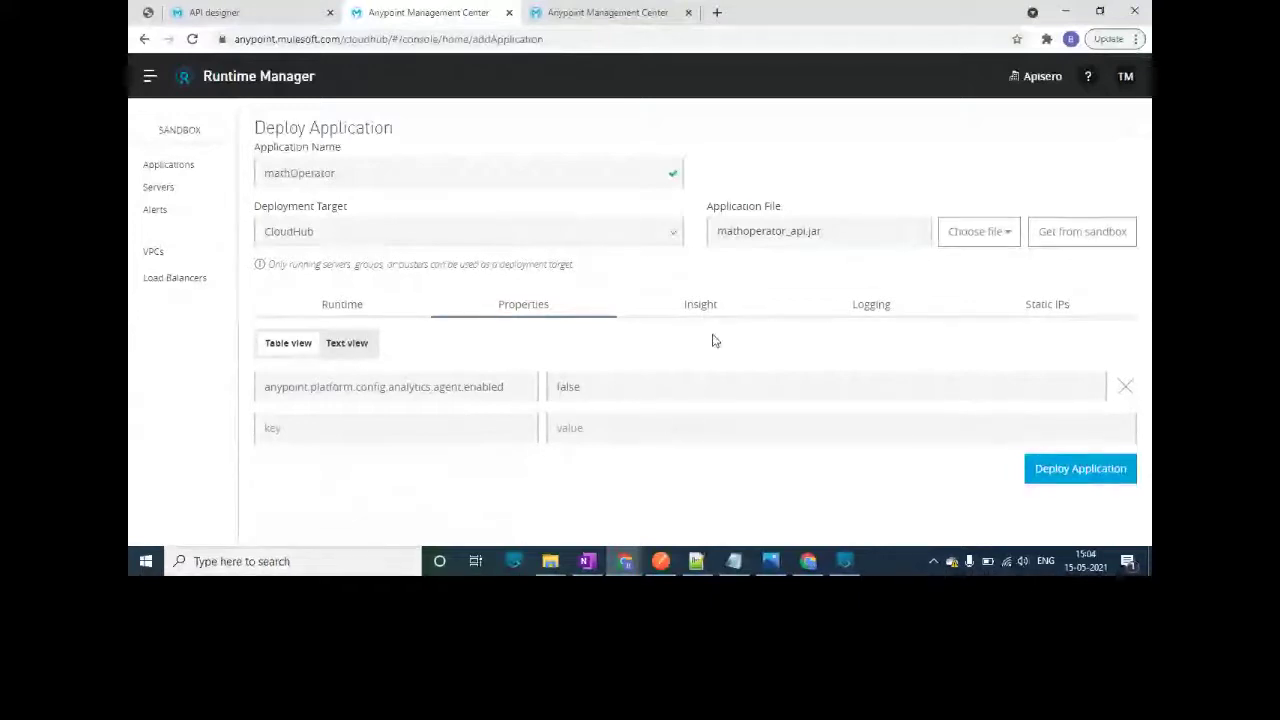
{"action": "left_click", "coordinate": [897, 316]}
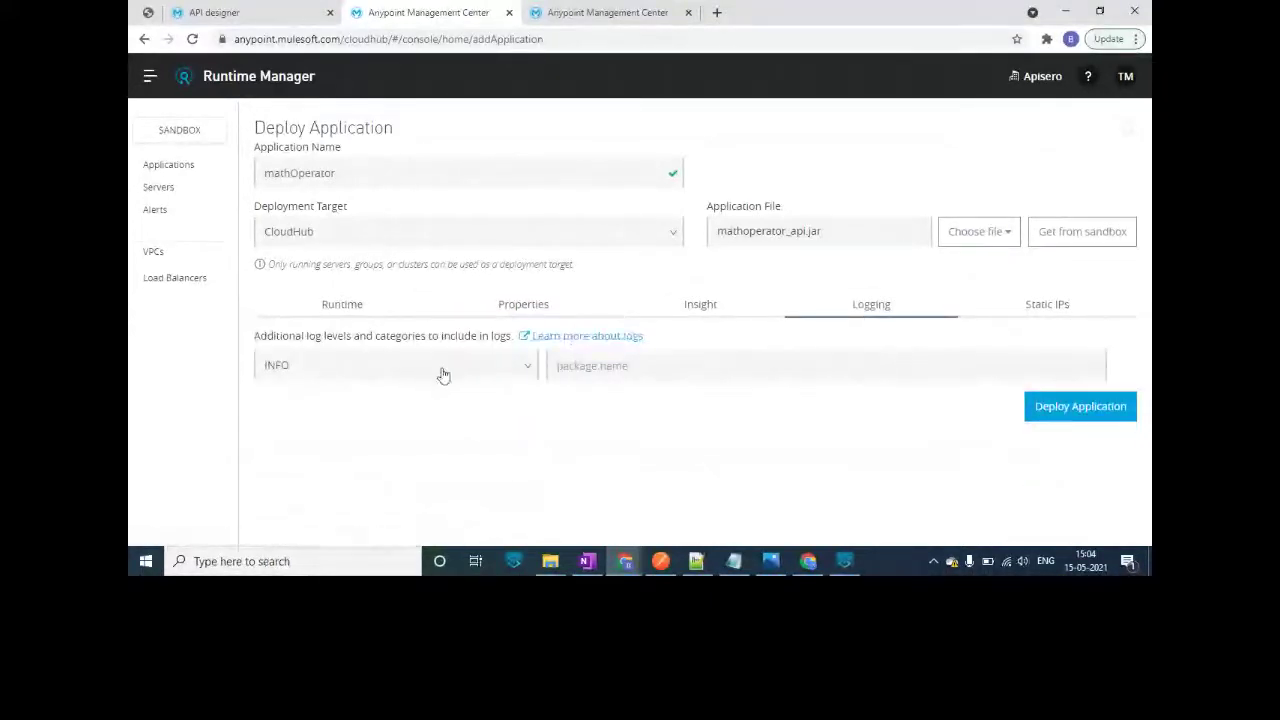
{"action": "left_click", "coordinate": [523, 368]}
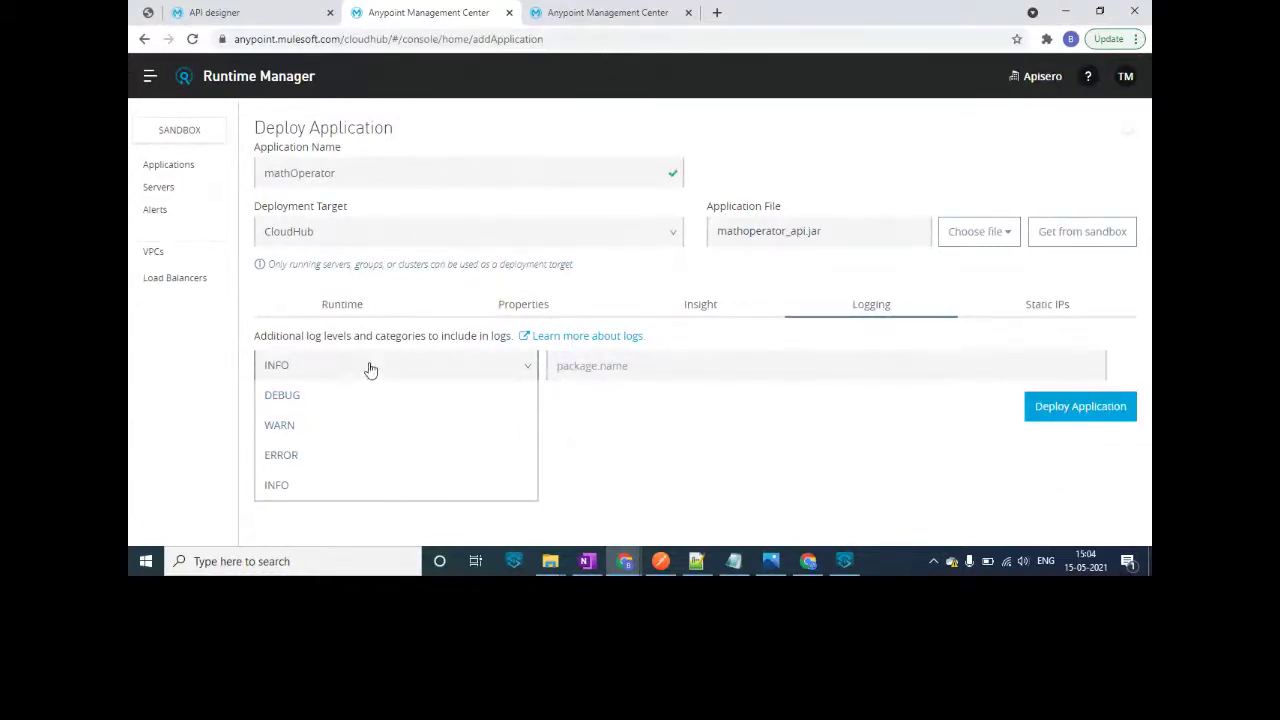
{"action": "left_click", "coordinate": [337, 398]}
Review the Insight and Runtime settings and deploy mathOperator
{"action": "left_click", "coordinate": [504, 378]}
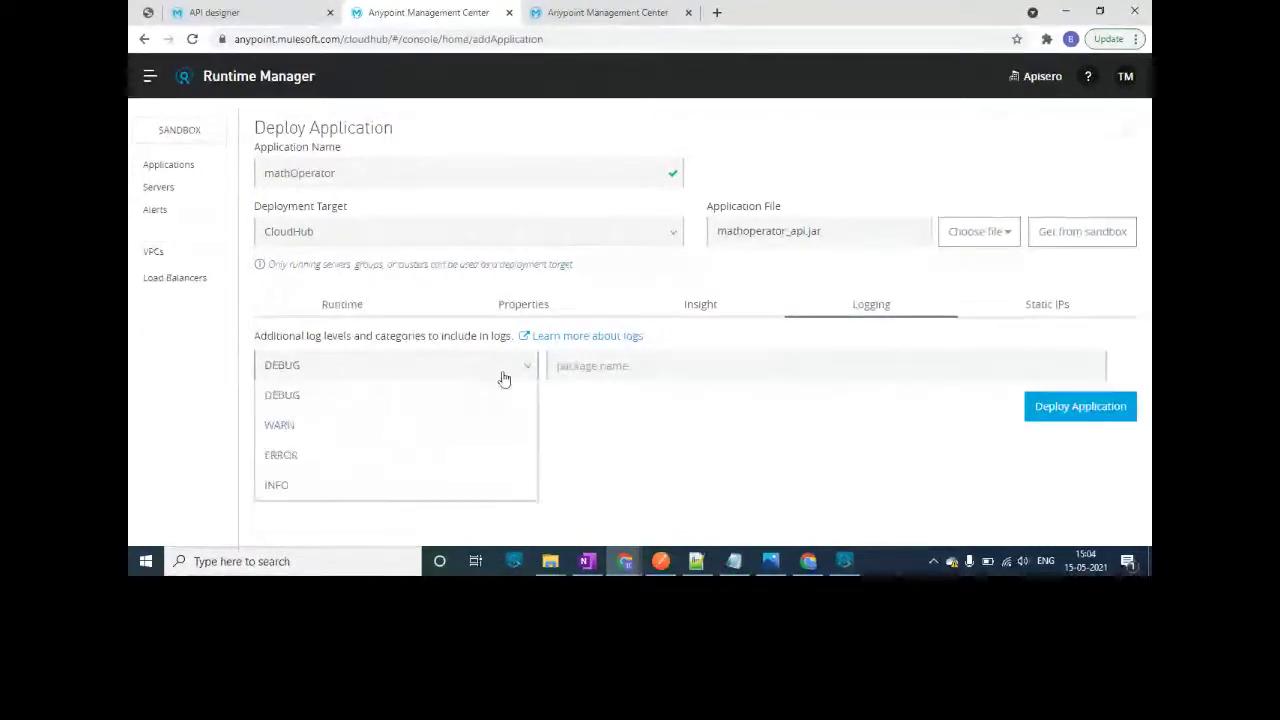
{"action": "left_click", "coordinate": [643, 312]}
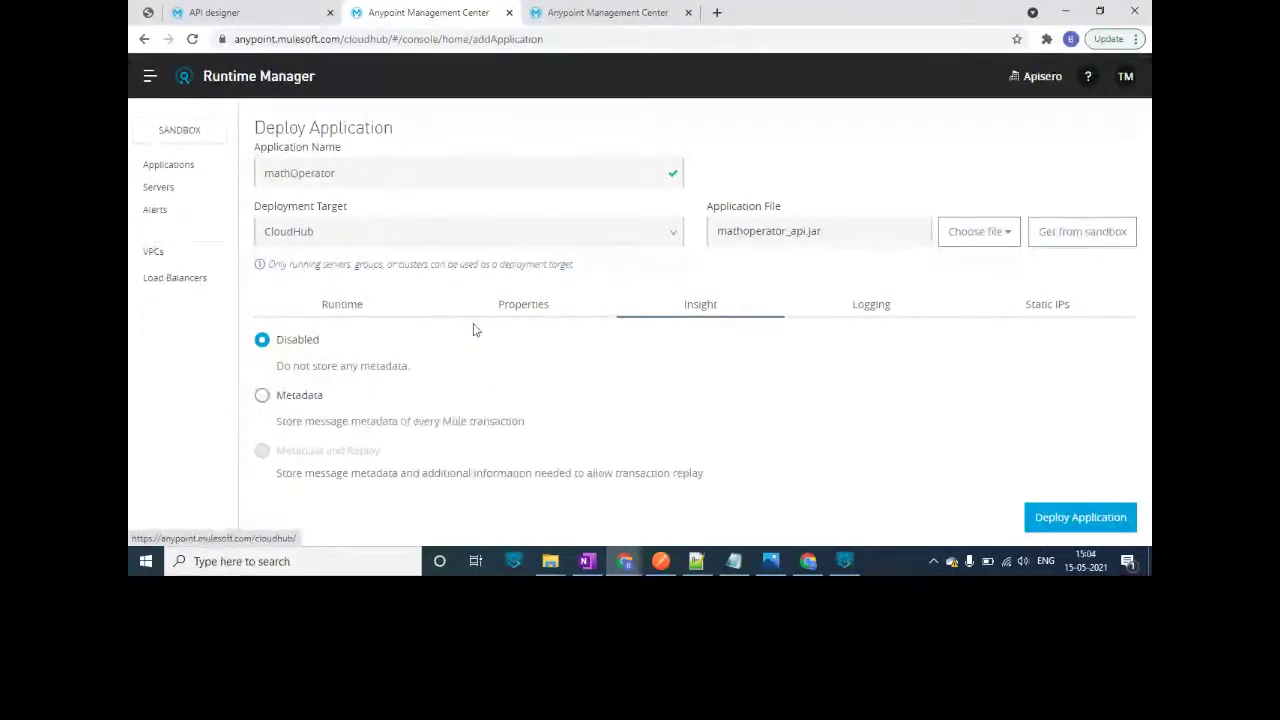
{"action": "left_click", "coordinate": [417, 313]}
{"action": "left_click", "coordinate": [1098, 518]}
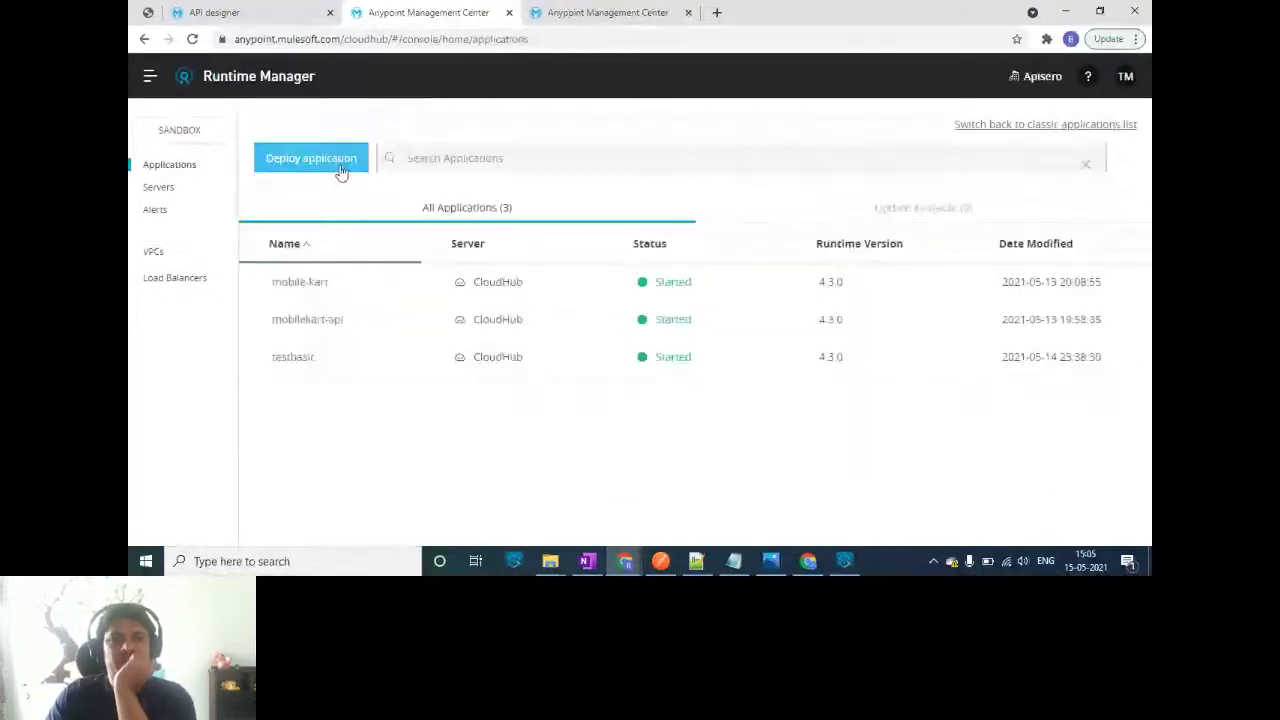
Deploy the mathOperator application to CloudHub and follow its startup in the logs
{"action": "left_click", "coordinate": [338, 170]}
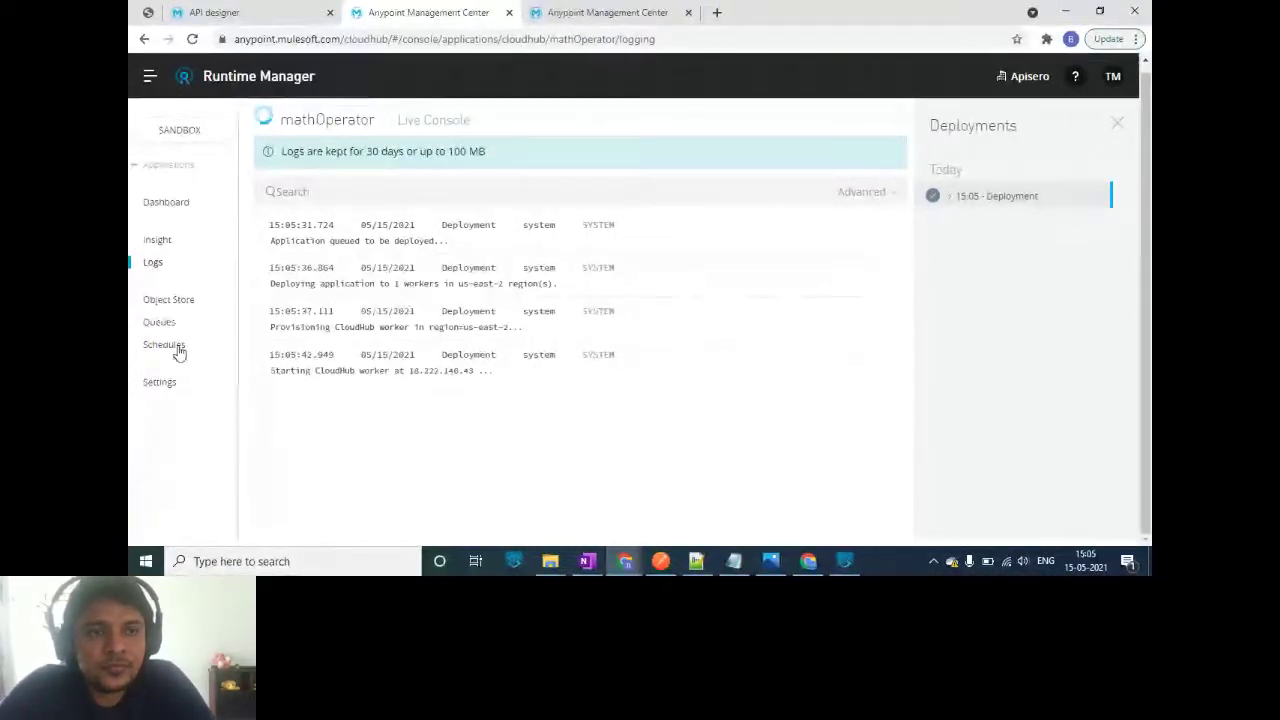
Review mathOperator's settings: runtime 4.3.0, Restart/Delete options, and worker size kept at 0.1 vCores
{"action": "left_click", "coordinate": [155, 383]}
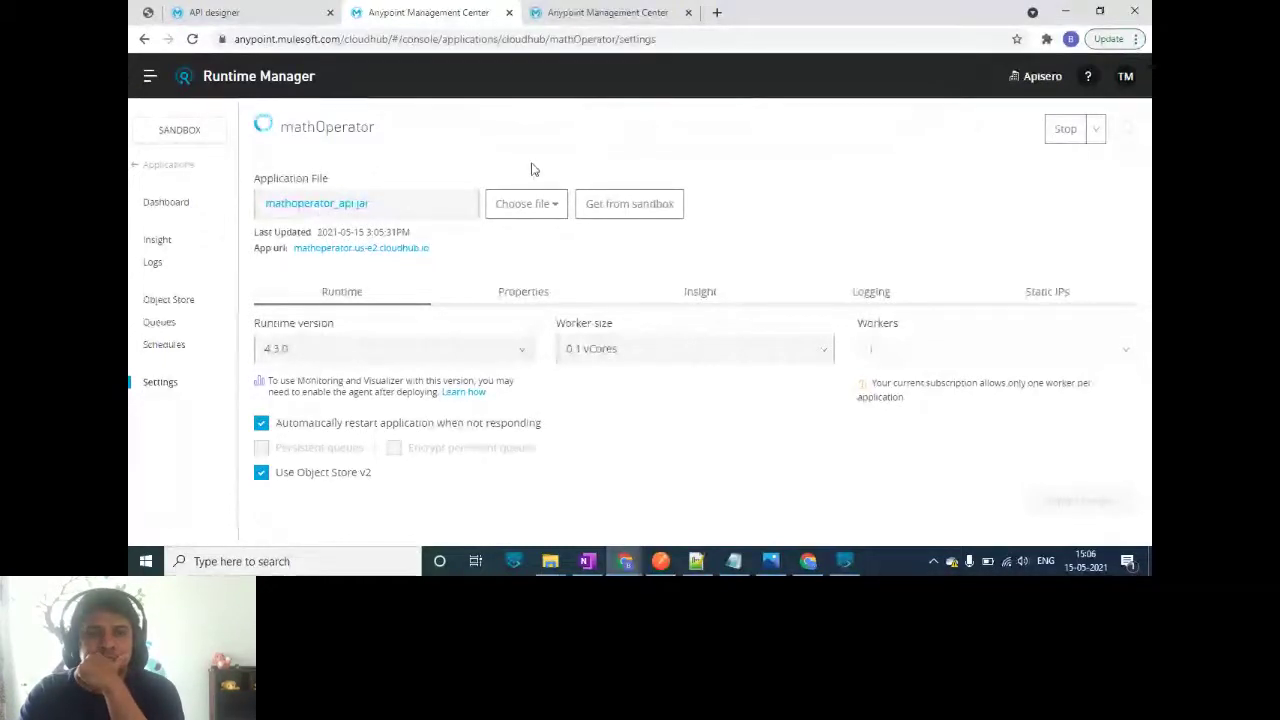
{"action": "left_click", "coordinate": [1096, 129]}
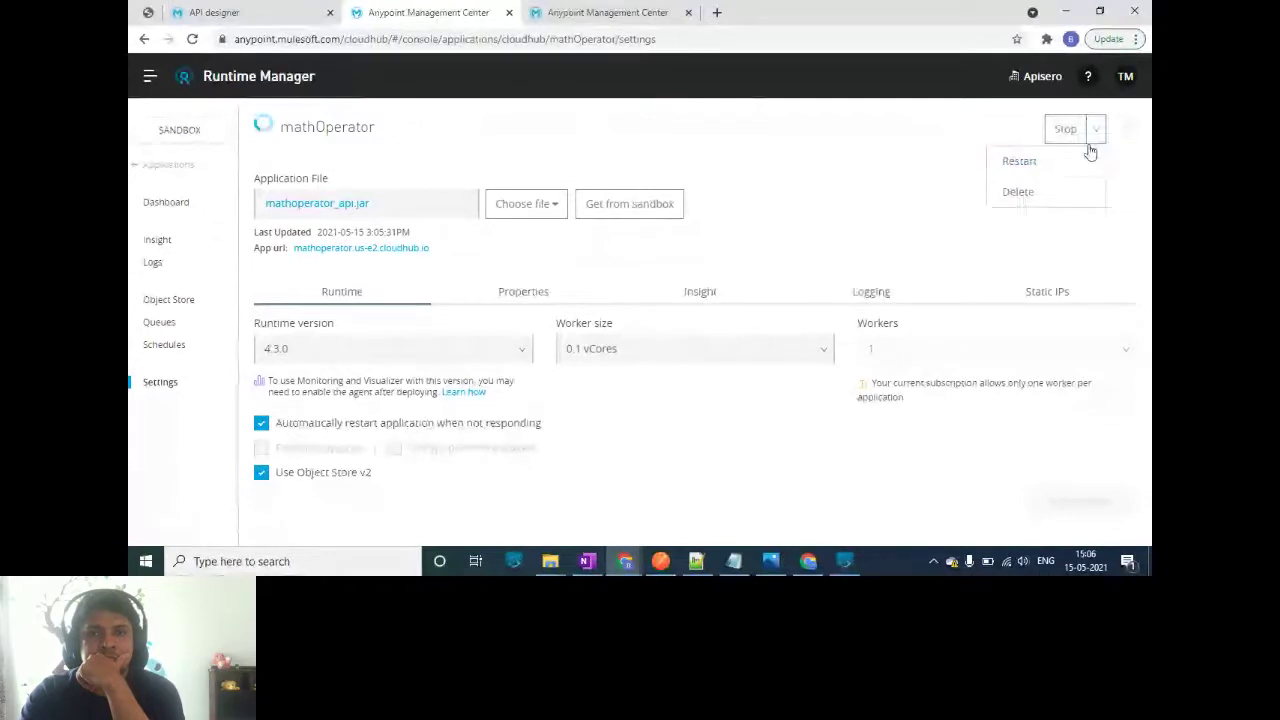
{"action": "left_click", "coordinate": [1043, 162]}
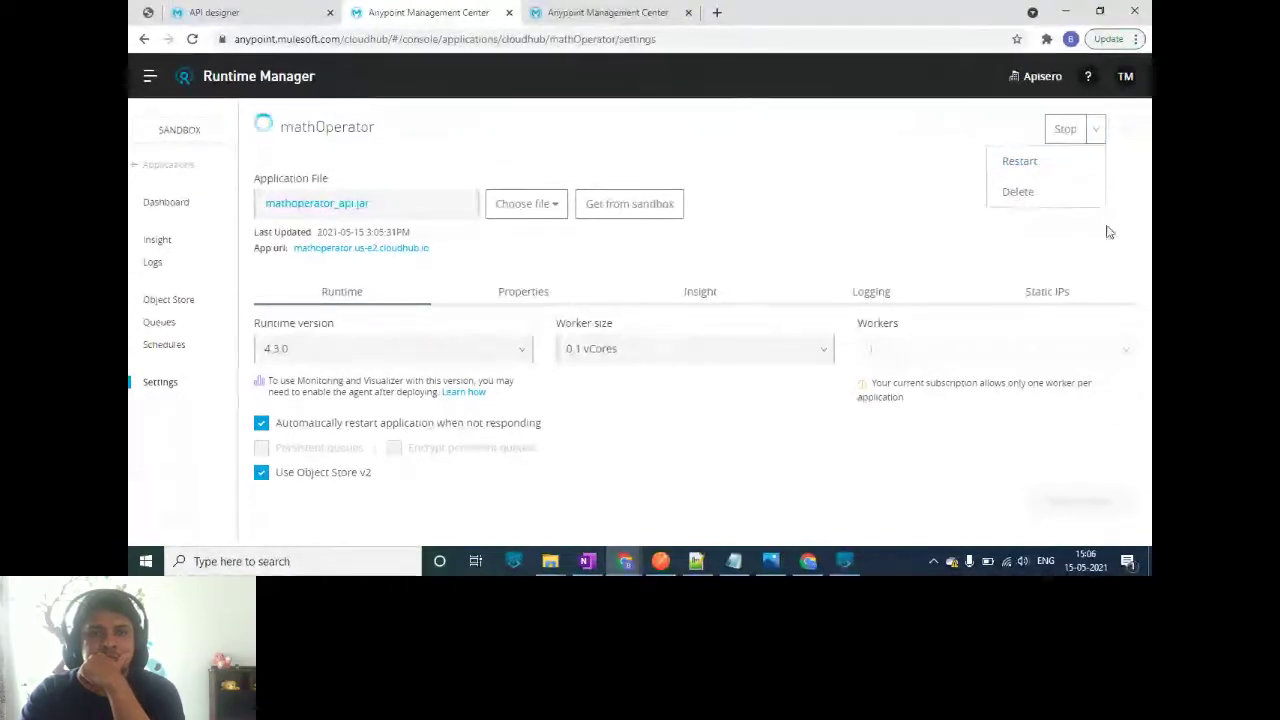
{"action": "left_click", "coordinate": [908, 222]}
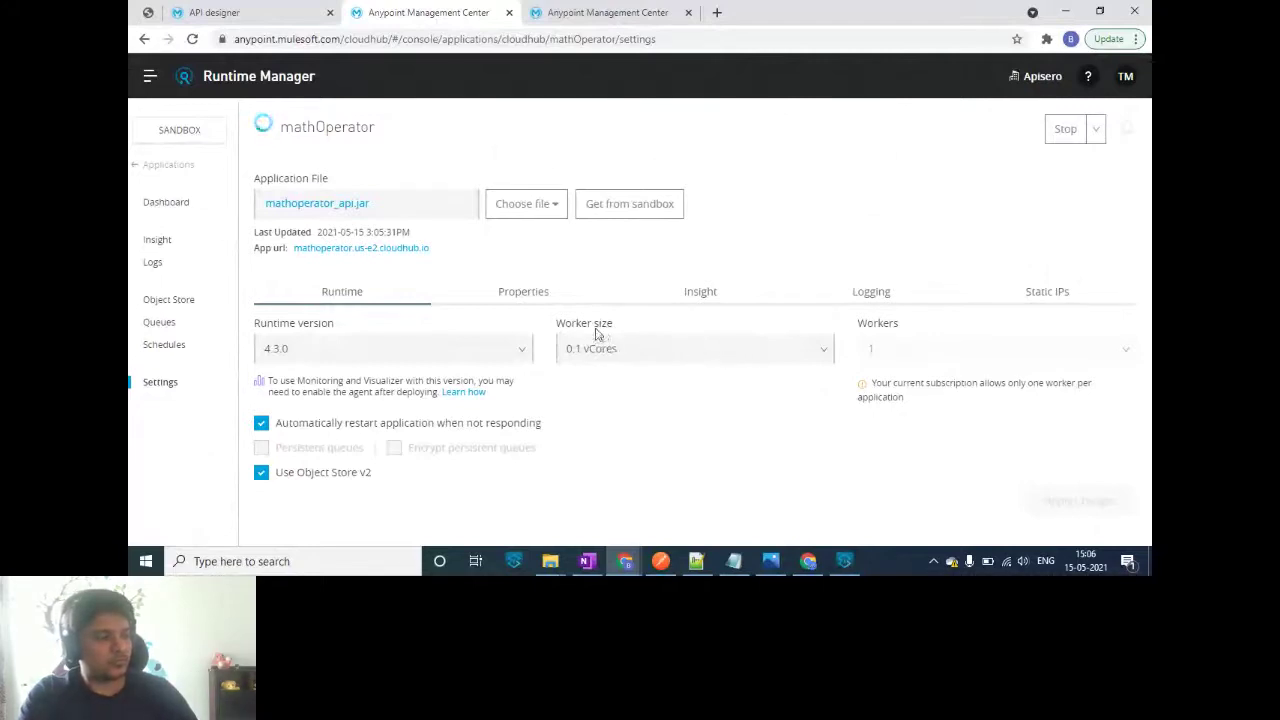
{"action": "left_click", "coordinate": [736, 356]}
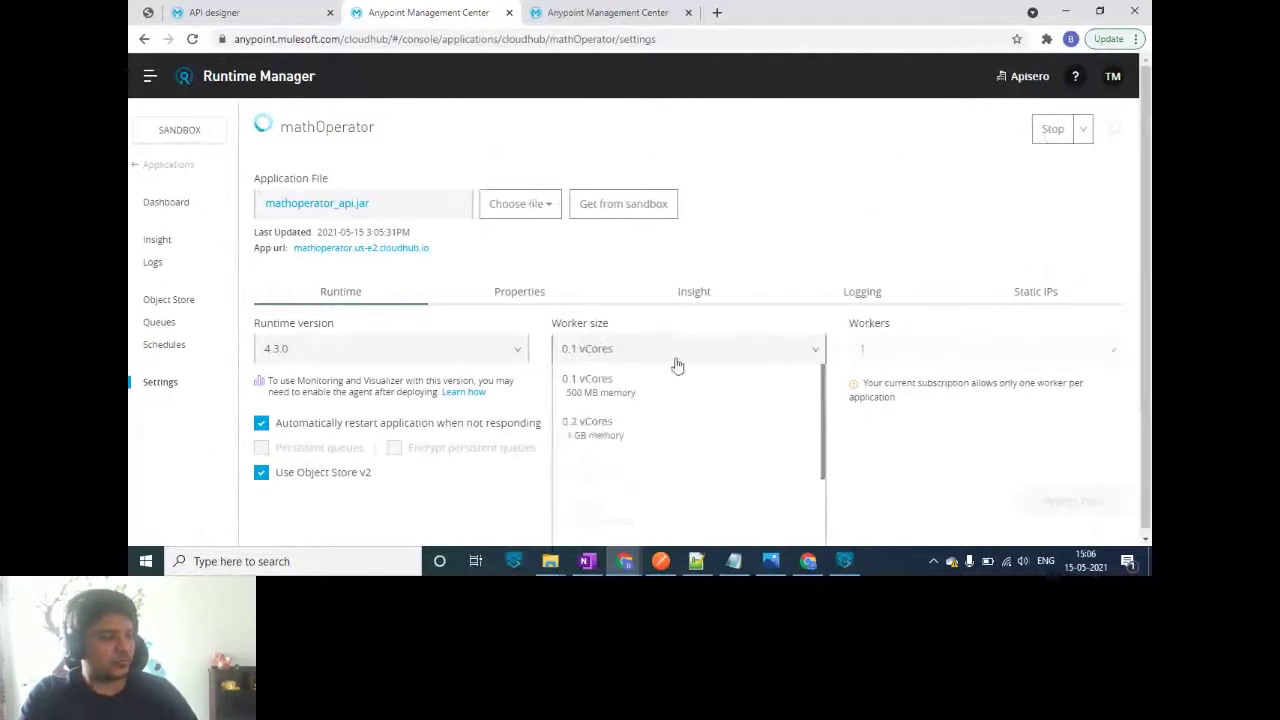
{"action": "left_click", "coordinate": [751, 356]}
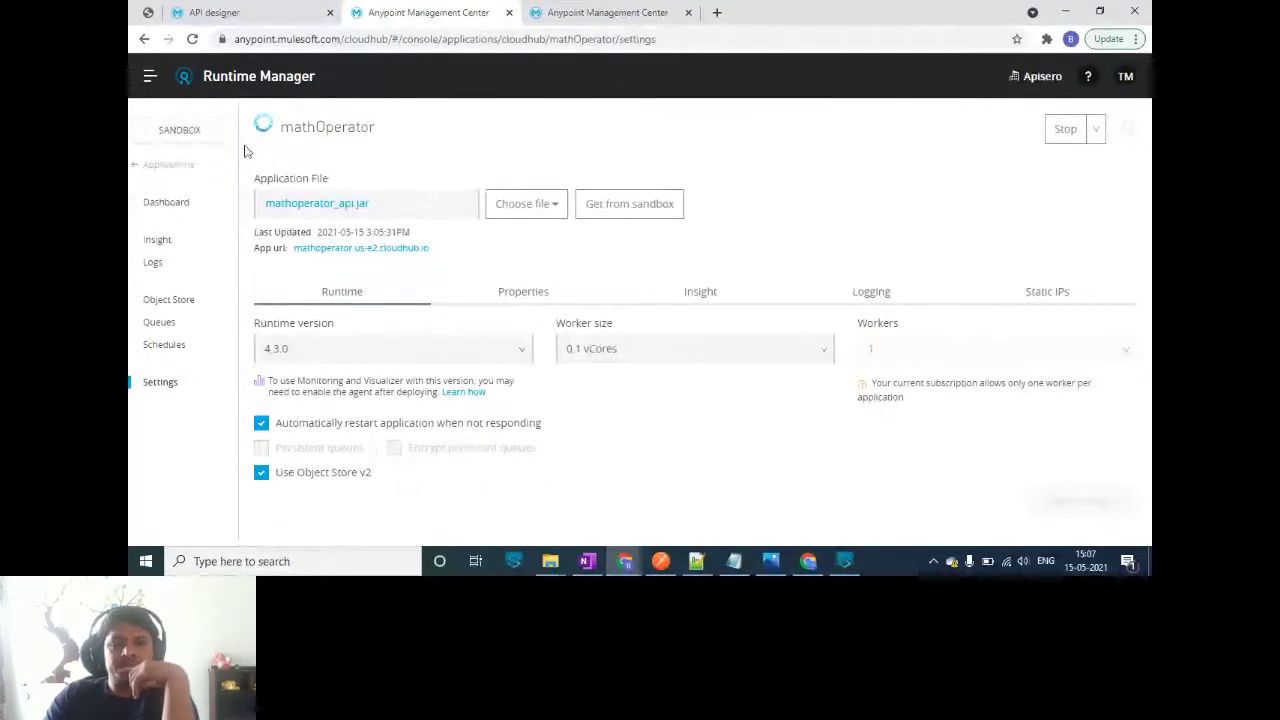
Confirm in the logs that mathOperator started, then copy its app URL mathoperator.us-e2.cloudhub.io
{"action": "left_click", "coordinate": [184, 269]}
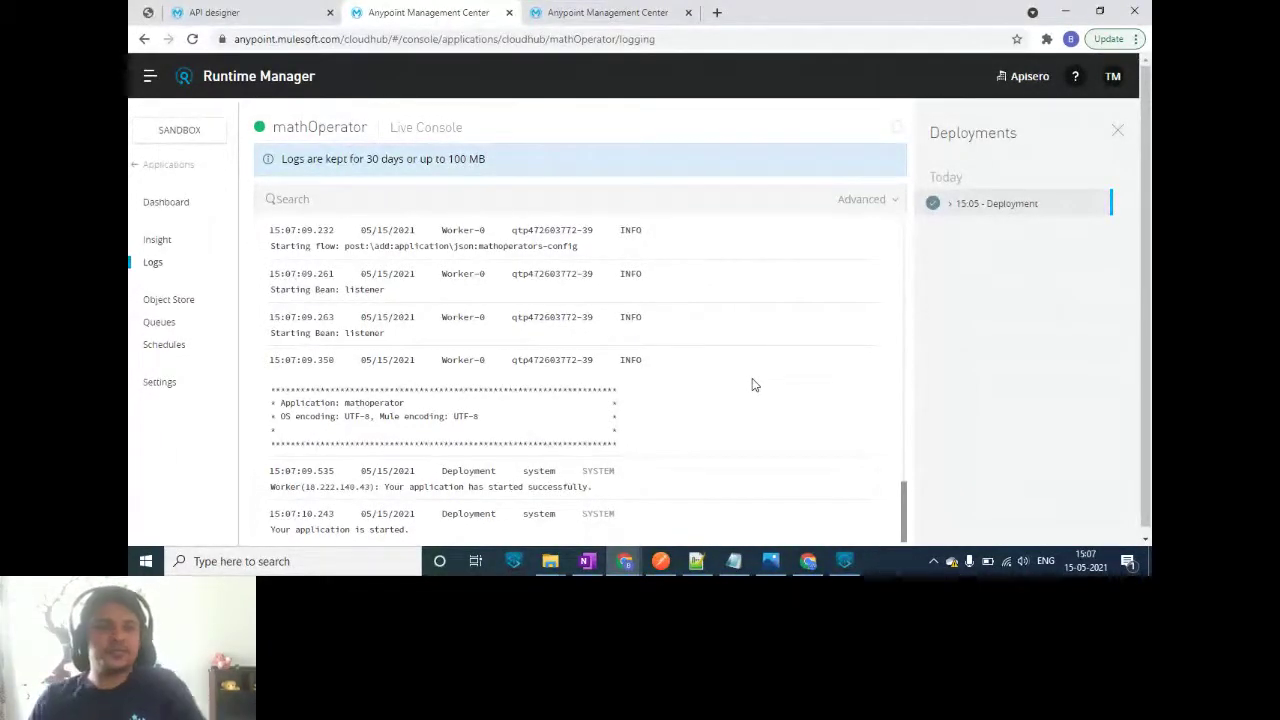
{"action": "triple_click", "coordinate": [284, 530]}
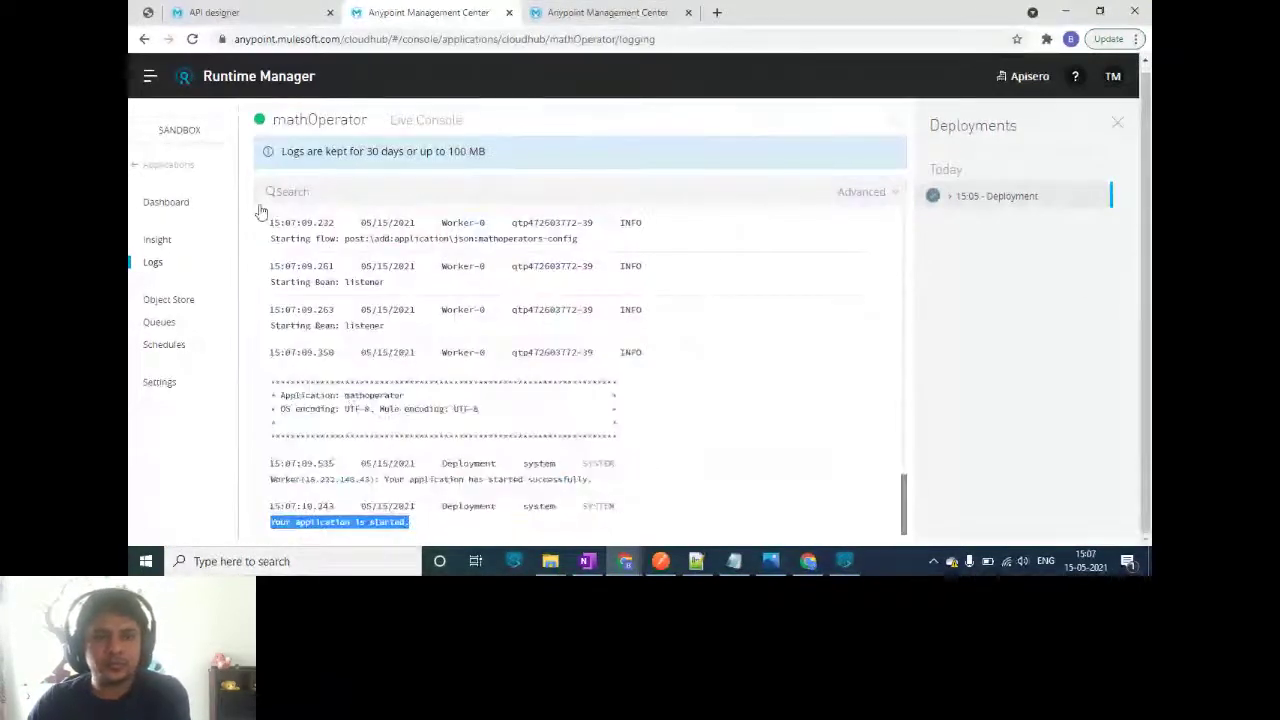
{"action": "left_click", "coordinate": [160, 382]}
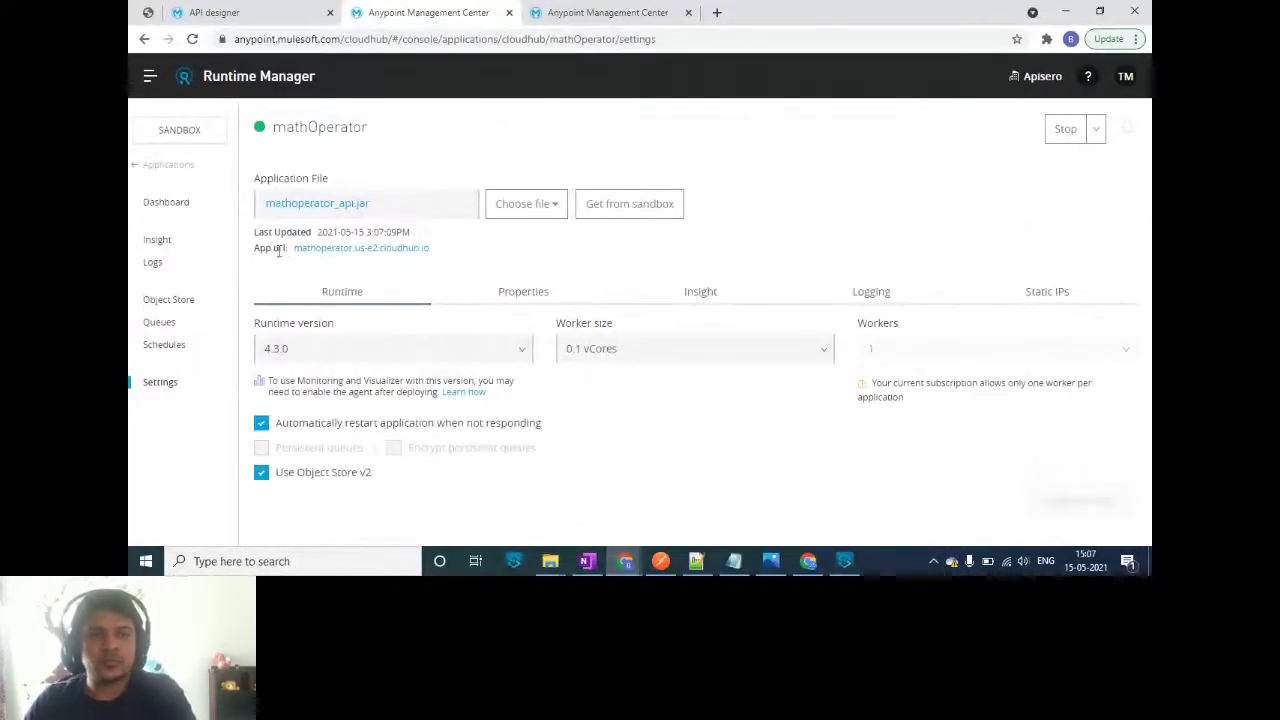
{"action": "left_click_drag", "start_coordinate": [434, 249], "coordinate": [287, 261]}
{"action": "key", "text": "ctrl+c"}
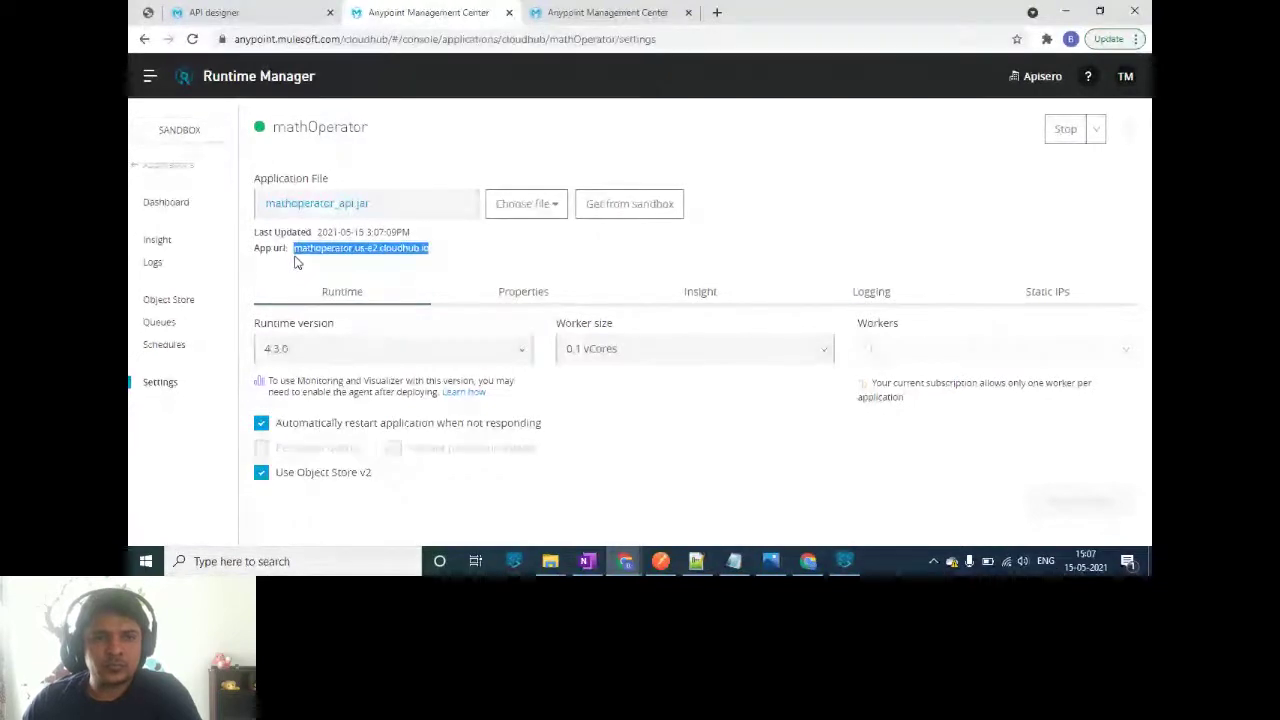
{"action": "key", "text": "alt+Tab"}
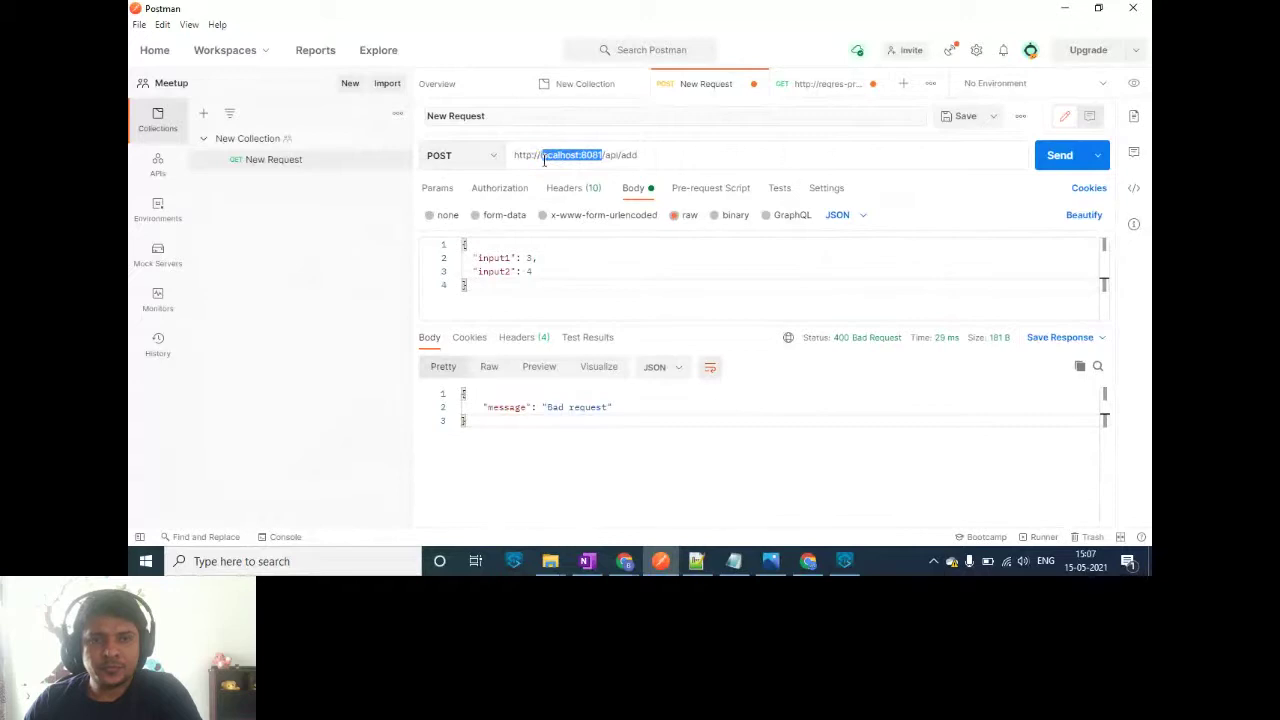
Send the add request to mathoperator.us-e2.cloudhub.io/api/add and confirm 201 Created with sum 7
{"action": "key", "text": "ctrl+v"}
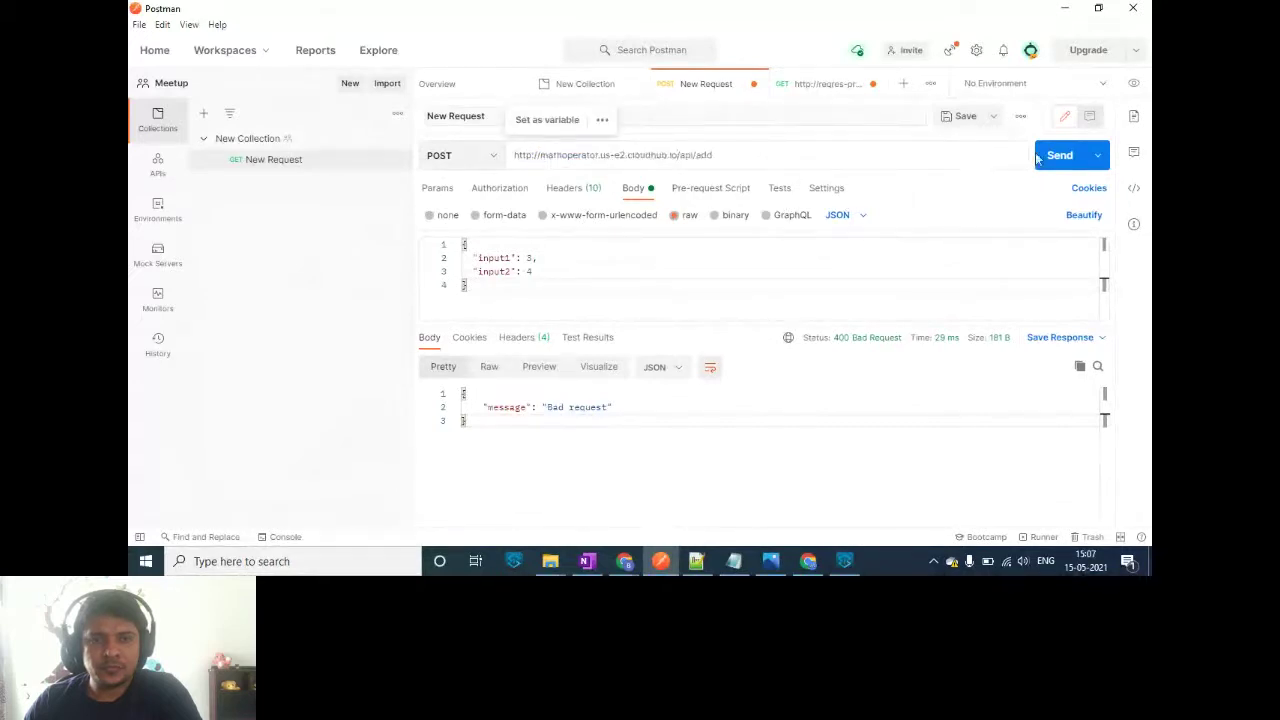
{"action": "left_click", "coordinate": [1040, 156]}
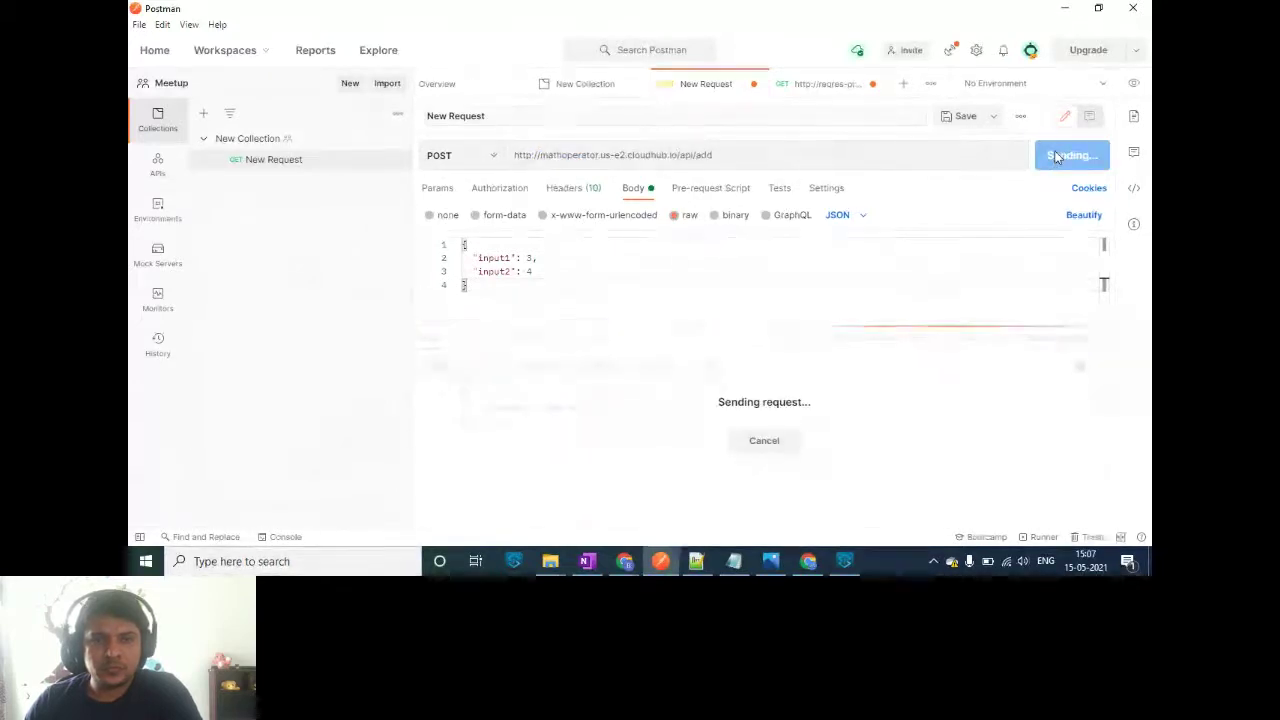
{"action": "left_click_drag", "start_coordinate": [464, 420], "coordinate": [461, 393]}
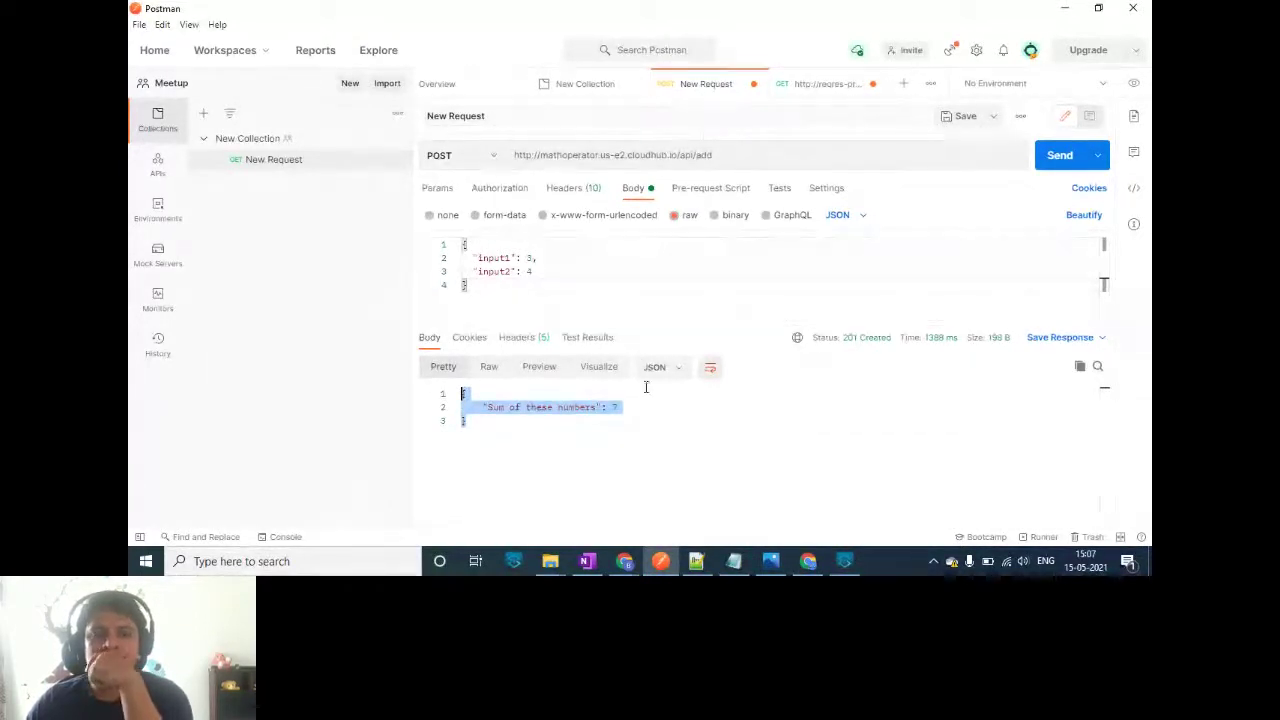
{"action": "left_click", "coordinate": [560, 191]}
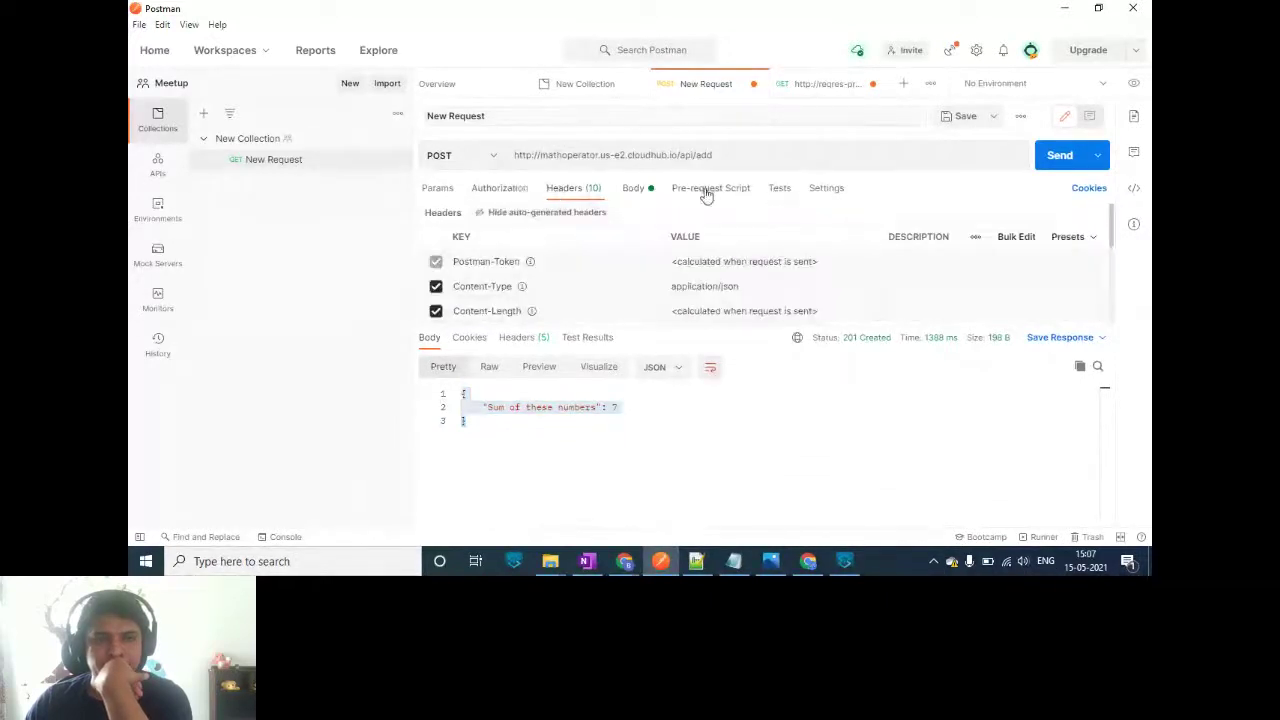
{"action": "left_click", "coordinate": [501, 192]}
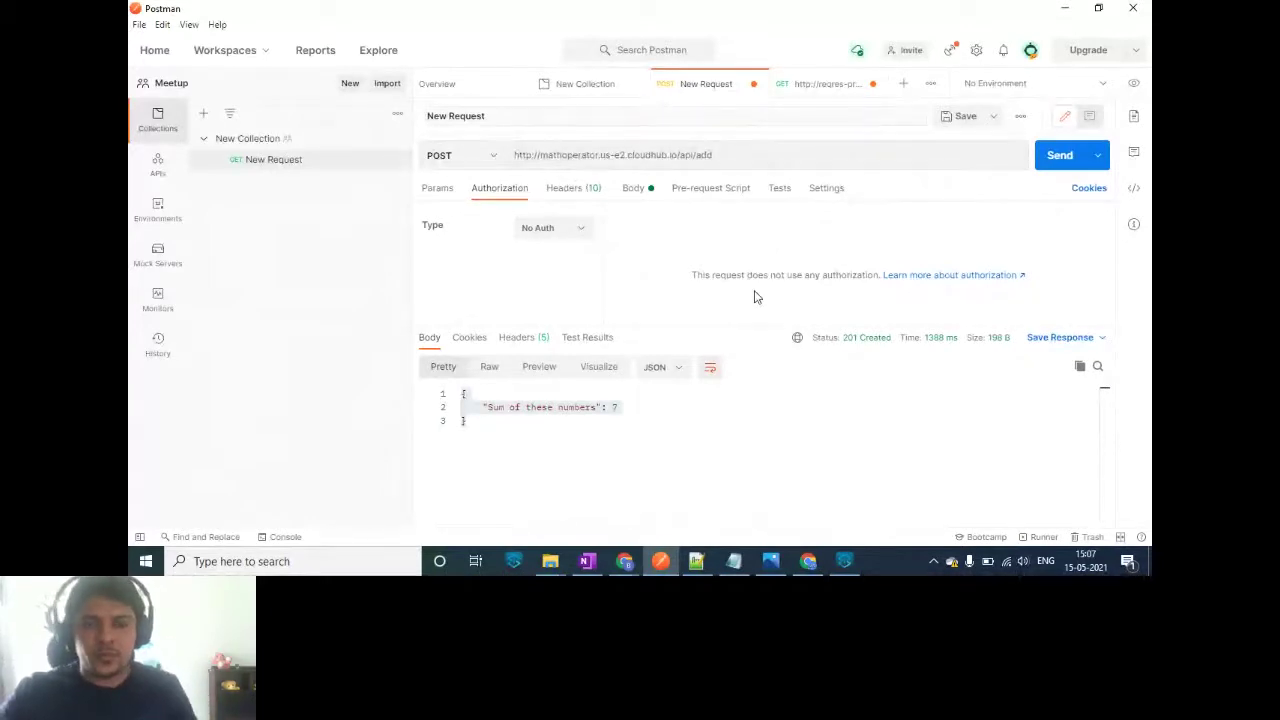
{"action": "key", "text": "alt+Tab"}
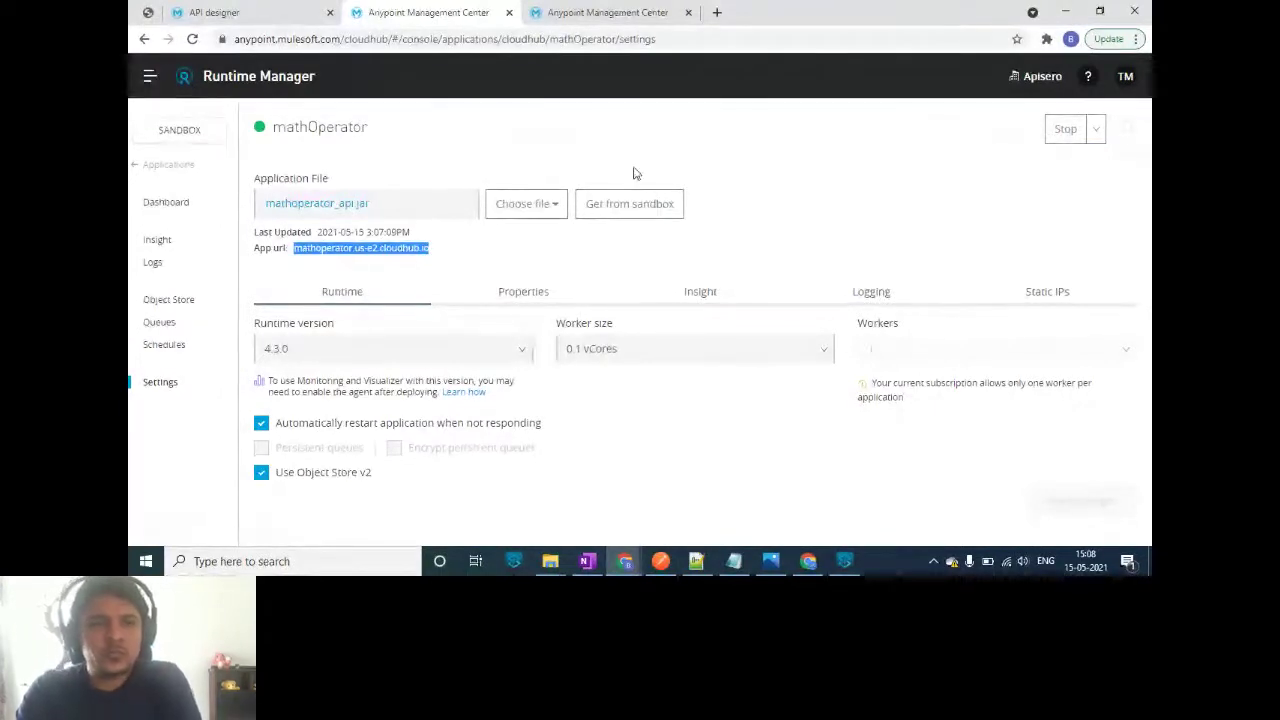
Go to API Manager and start managing an API from Exchange in the Sandbox
{"action": "left_click", "coordinate": [150, 76]}
{"action": "left_click", "coordinate": [228, 305]}
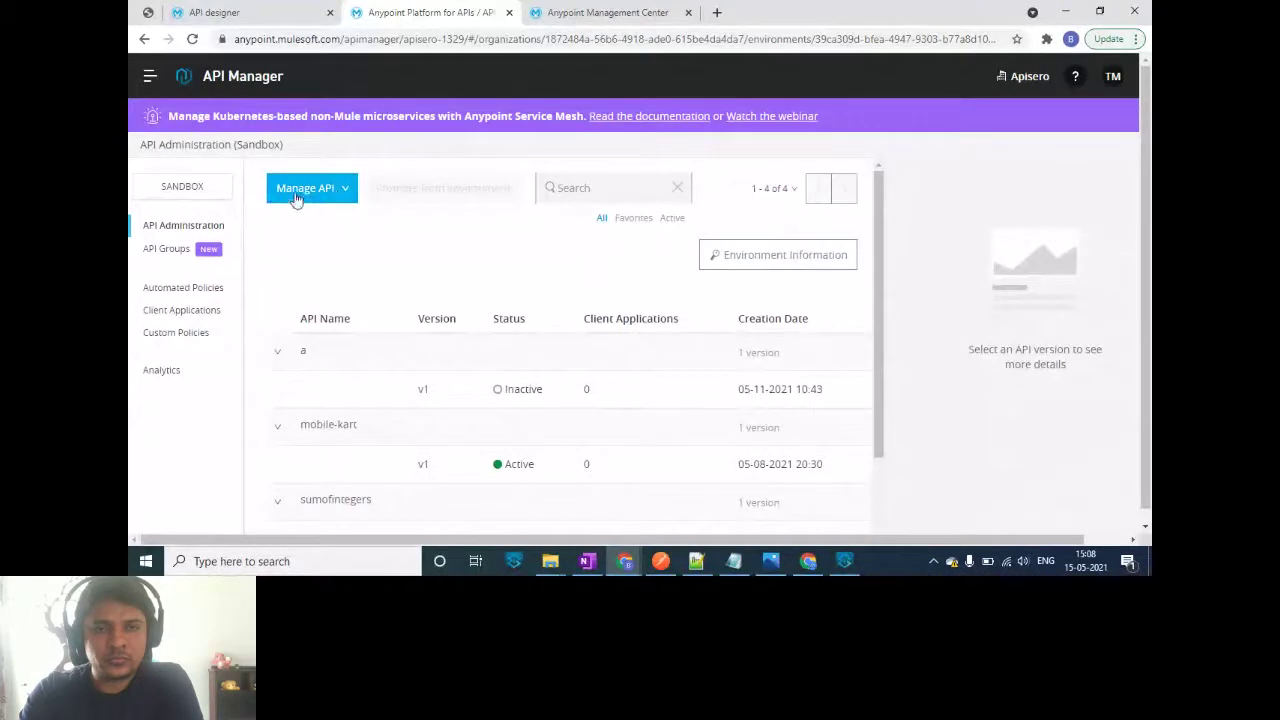
{"action": "left_click", "coordinate": [347, 195]}
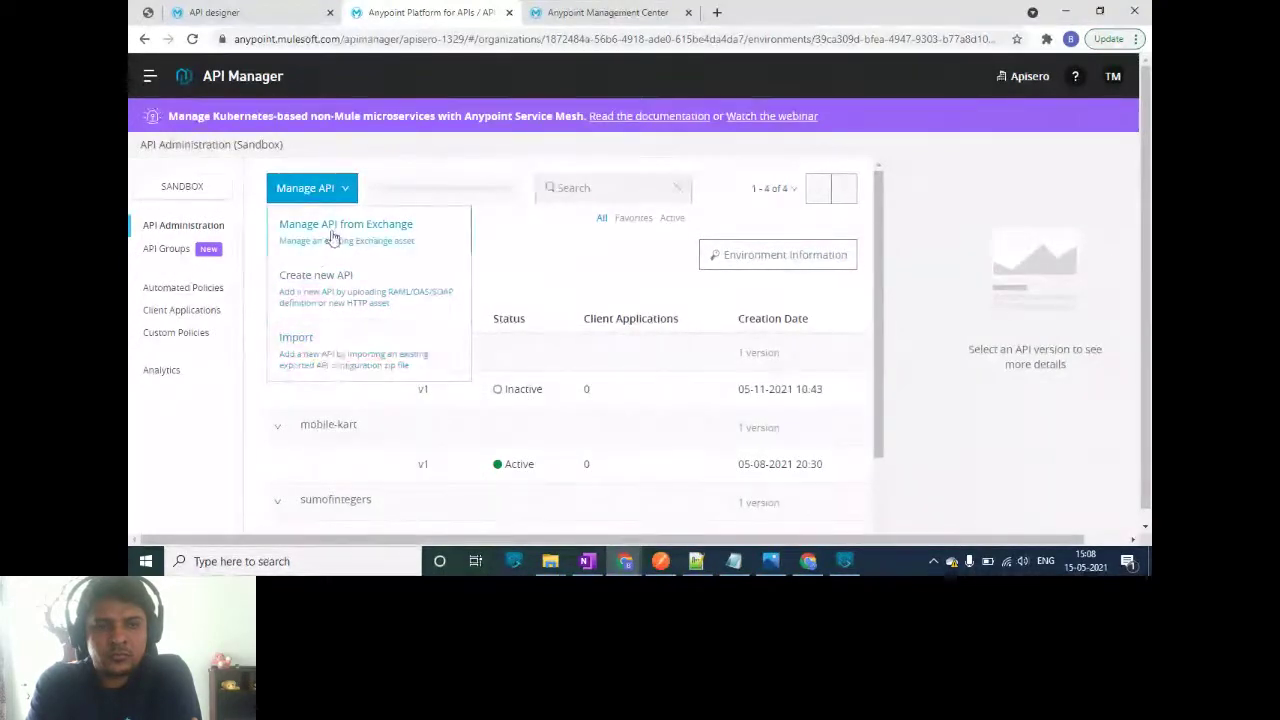
{"action": "left_click", "coordinate": [325, 234]}
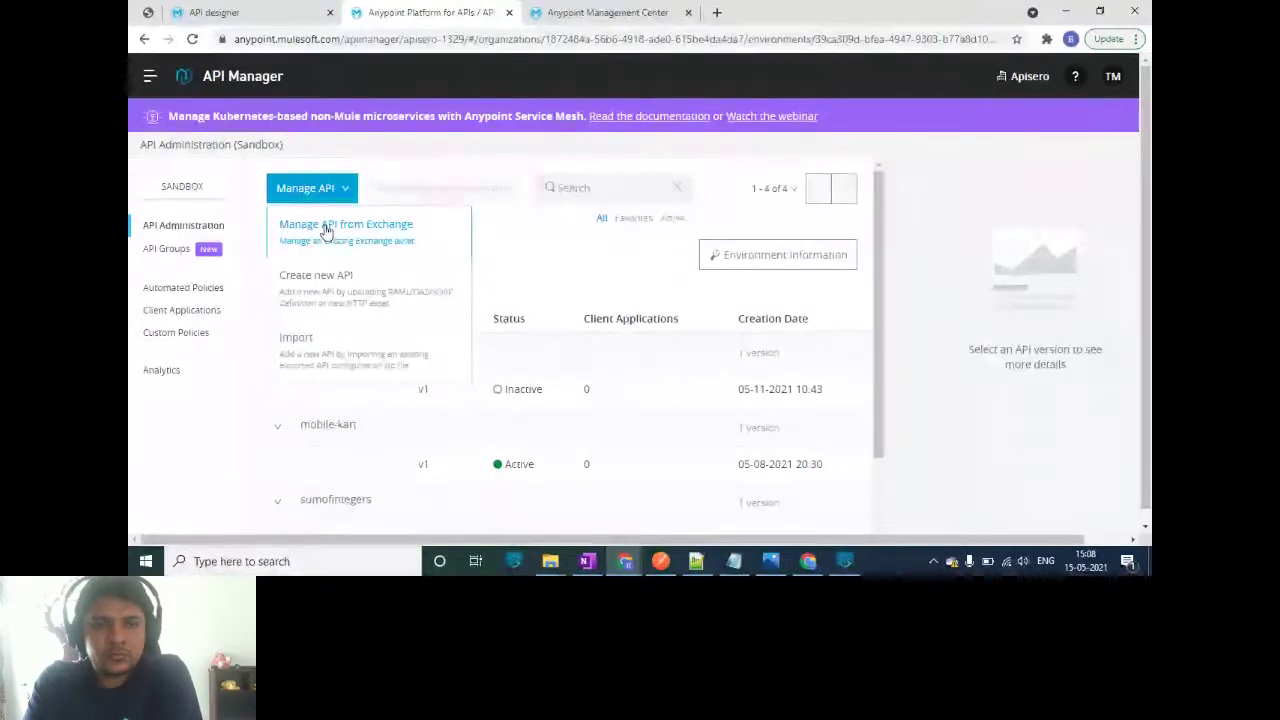
{"action": "left_click", "coordinate": [508, 287]}
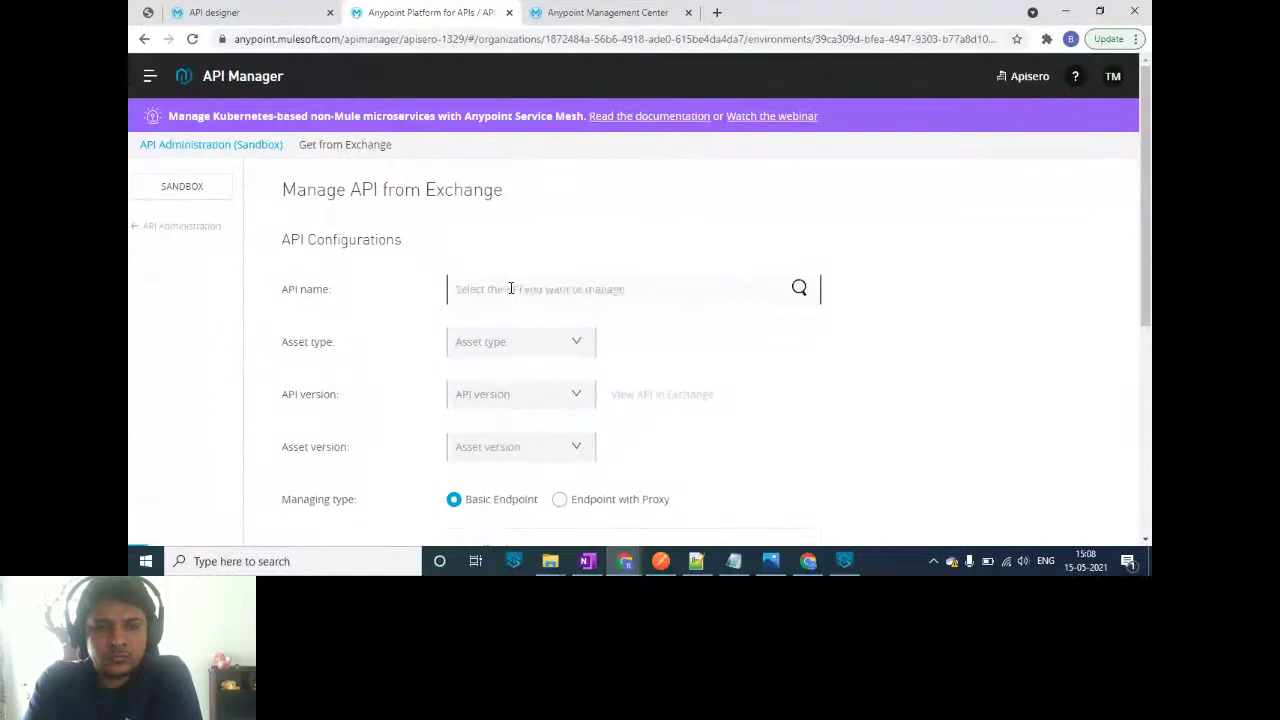
Select mathOperators from Exchange, keeping asset type RAML/OAS and version v1
{"action": "type", "text": "ma"}
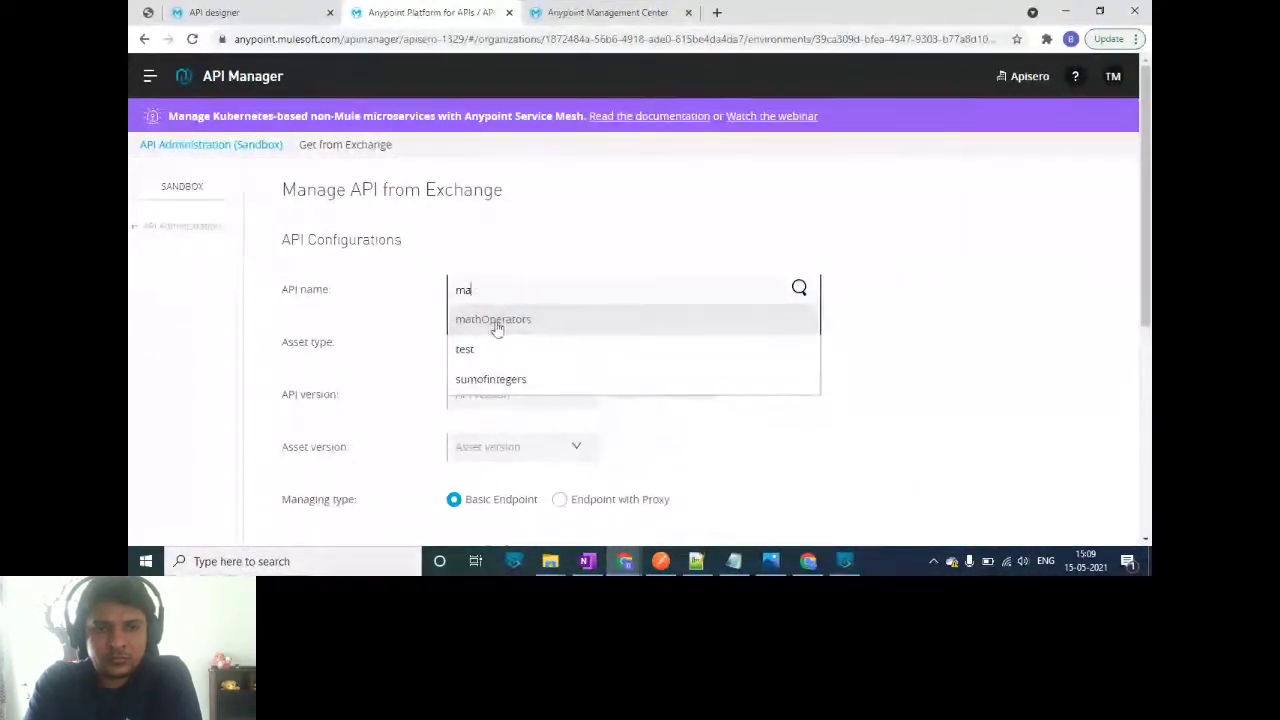
{"action": "left_click", "coordinate": [498, 326]}
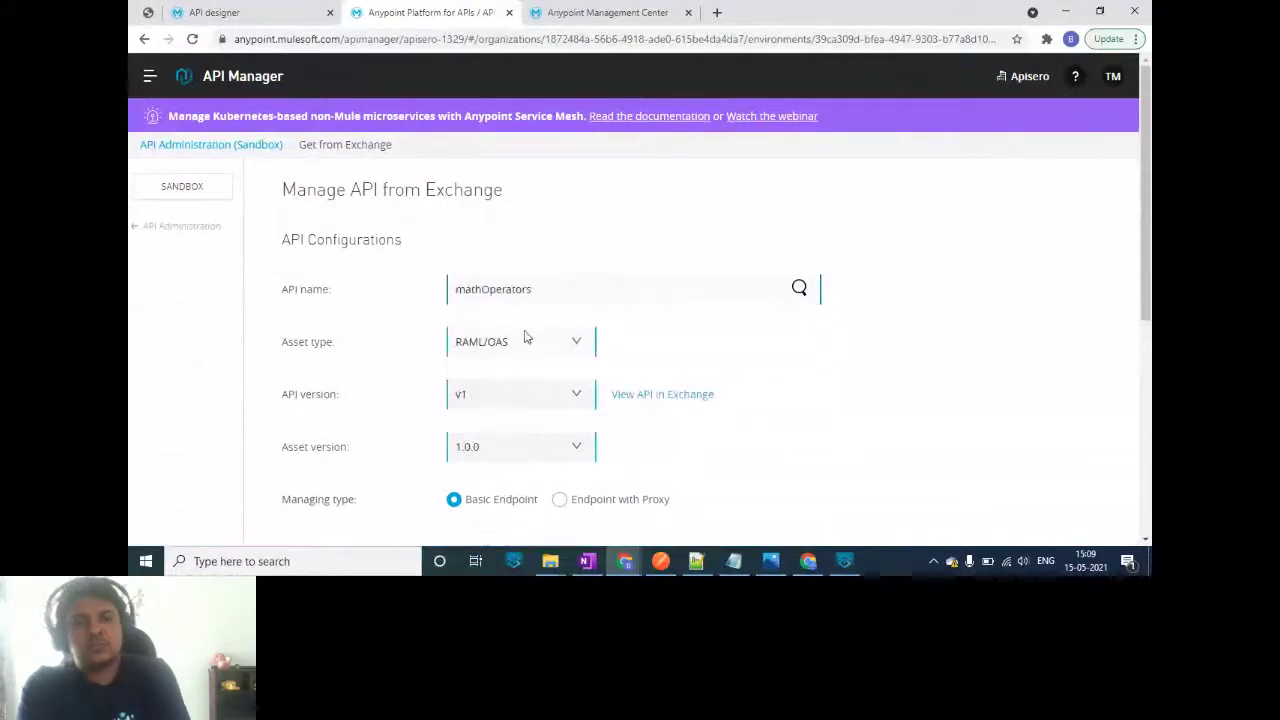
{"action": "scroll", "coordinate": [553, 380], "scroll_direction": "down", "scroll_amount": 1}
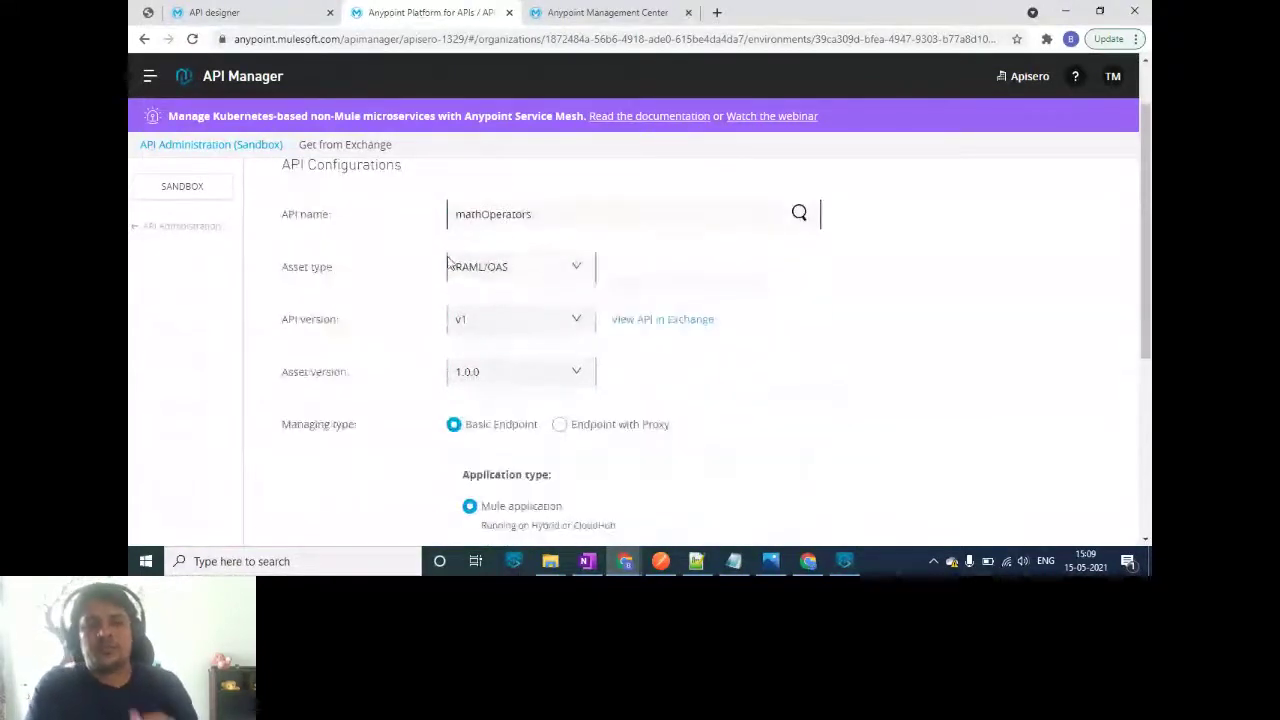
{"action": "left_click", "coordinate": [575, 266]}
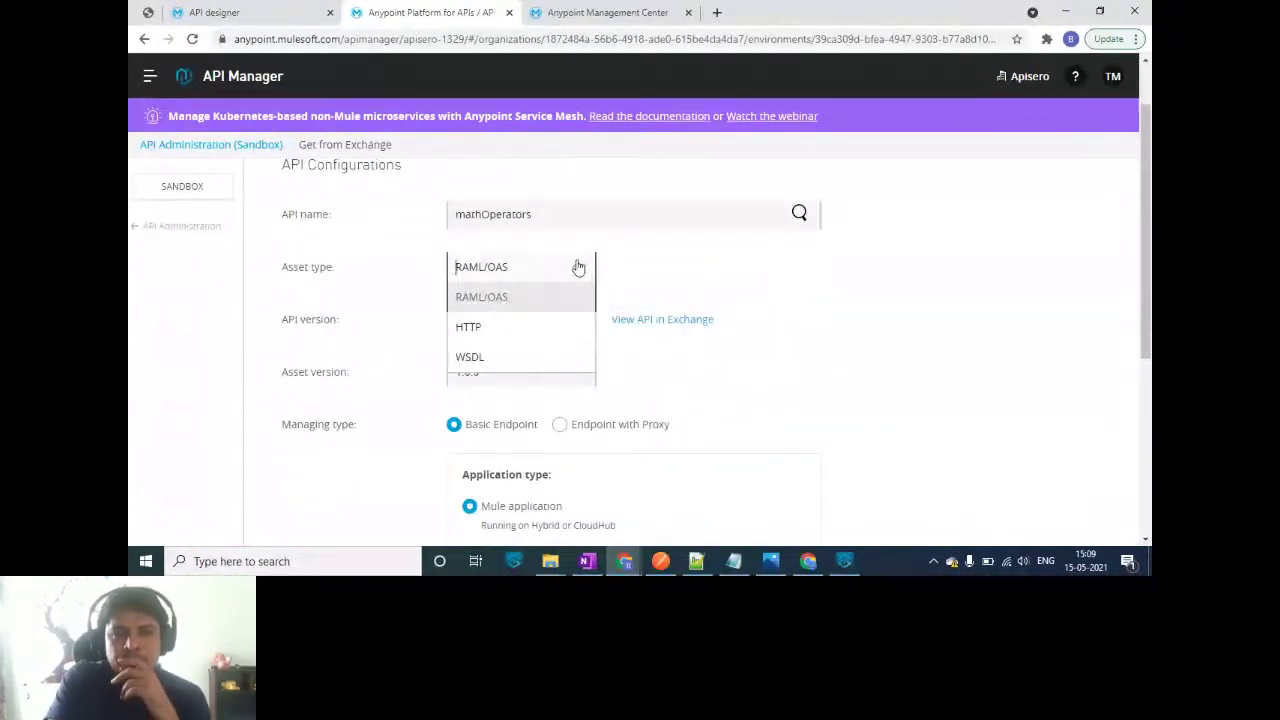
{"action": "left_click", "coordinate": [517, 298]}
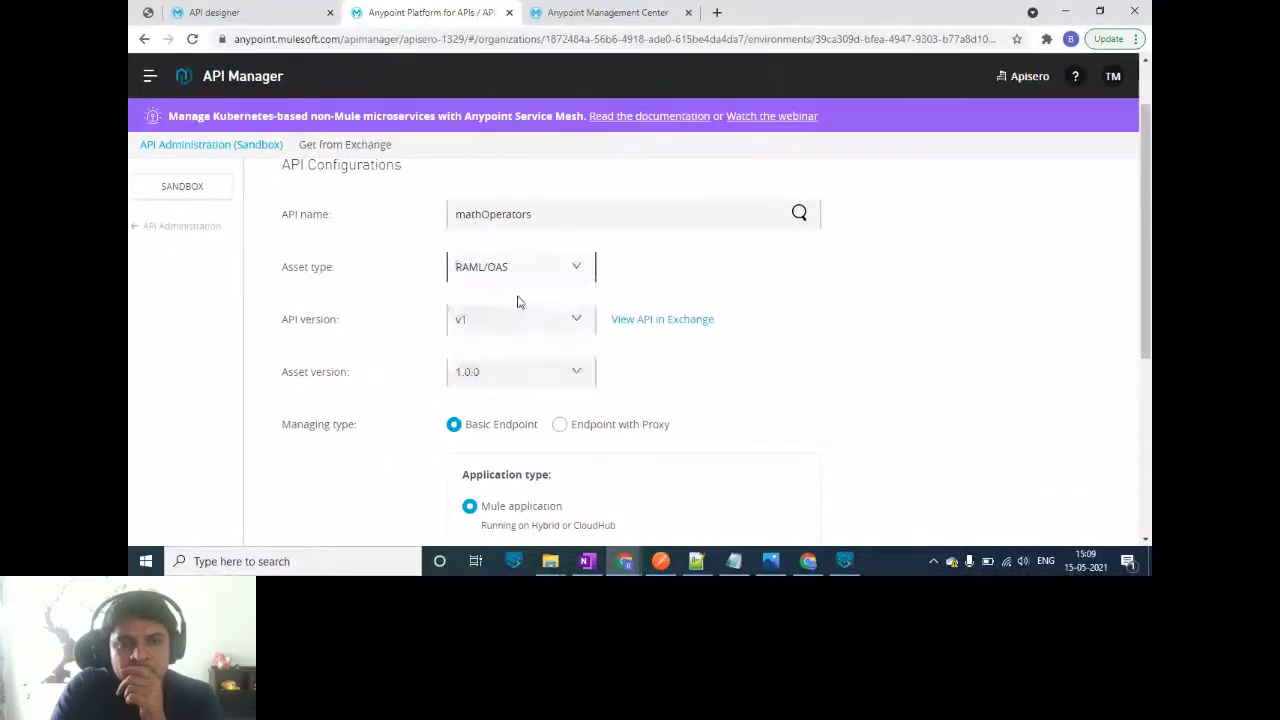
{"action": "left_click", "coordinate": [520, 320]}
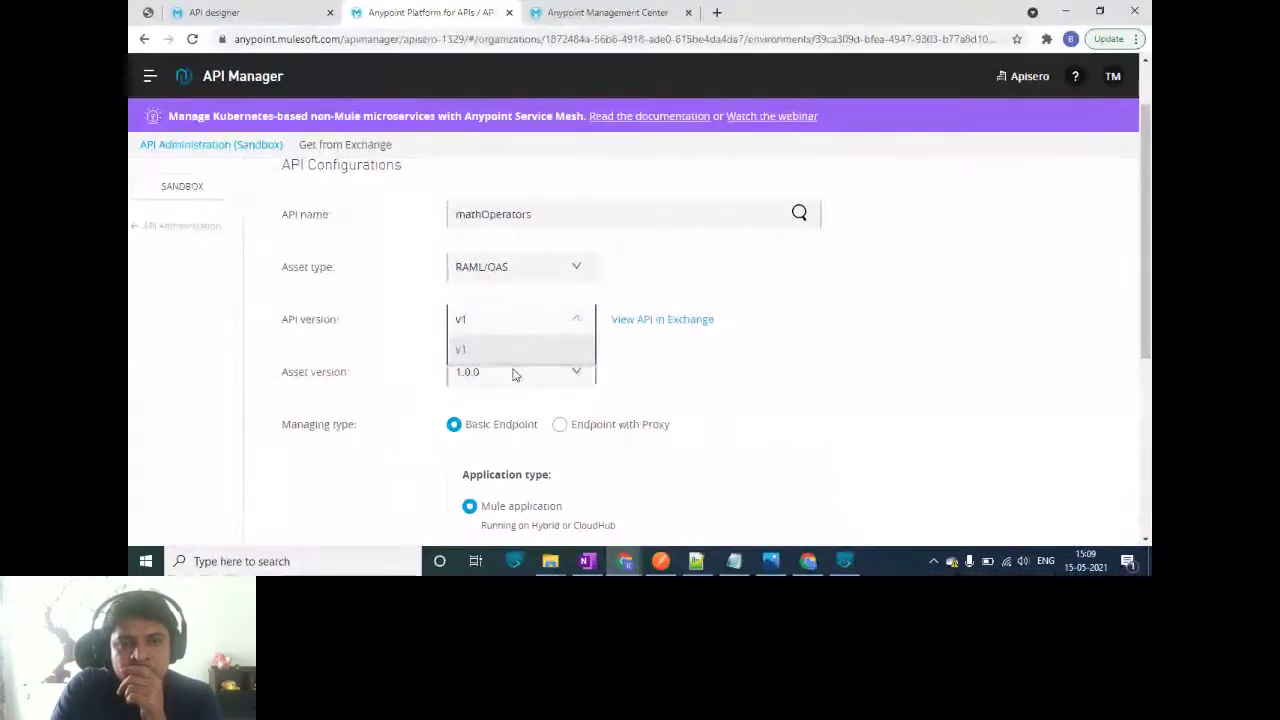
{"action": "left_click", "coordinate": [516, 374]}
{"action": "scroll", "coordinate": [548, 360], "scroll_direction": "down", "scroll_amount": 1}
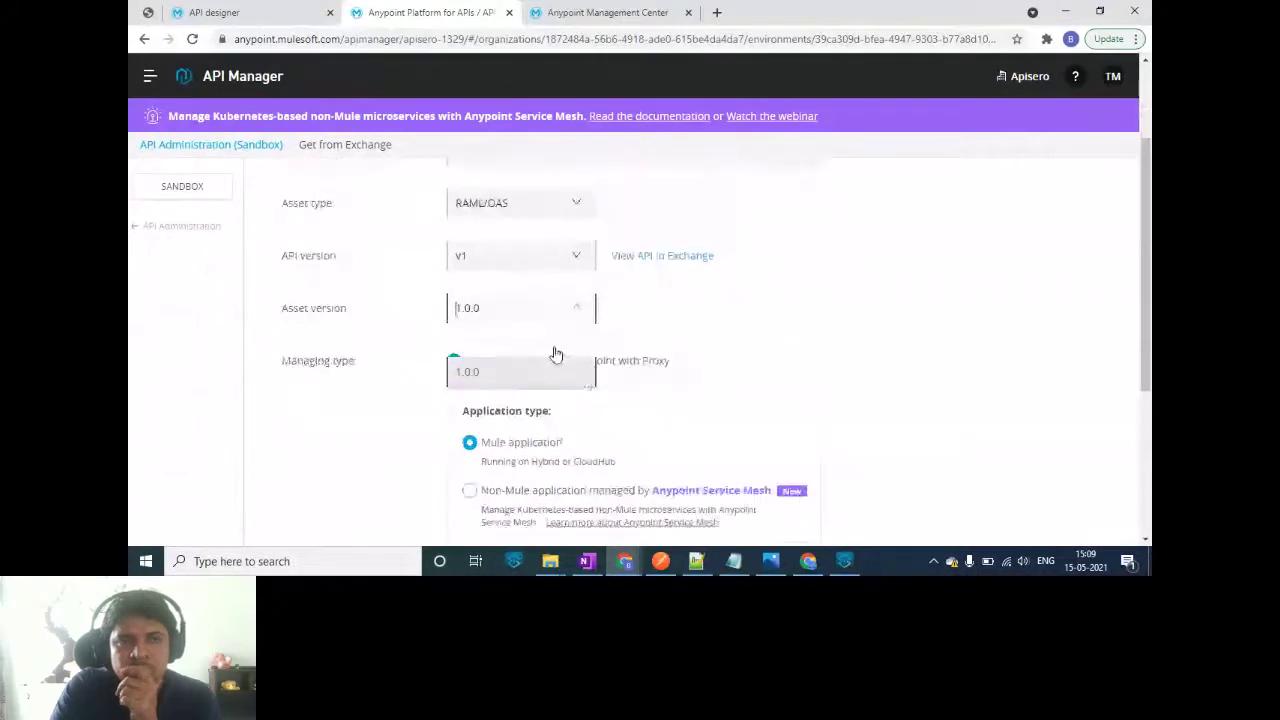
{"action": "scroll", "coordinate": [556, 354], "scroll_direction": "down", "scroll_amount": 1}
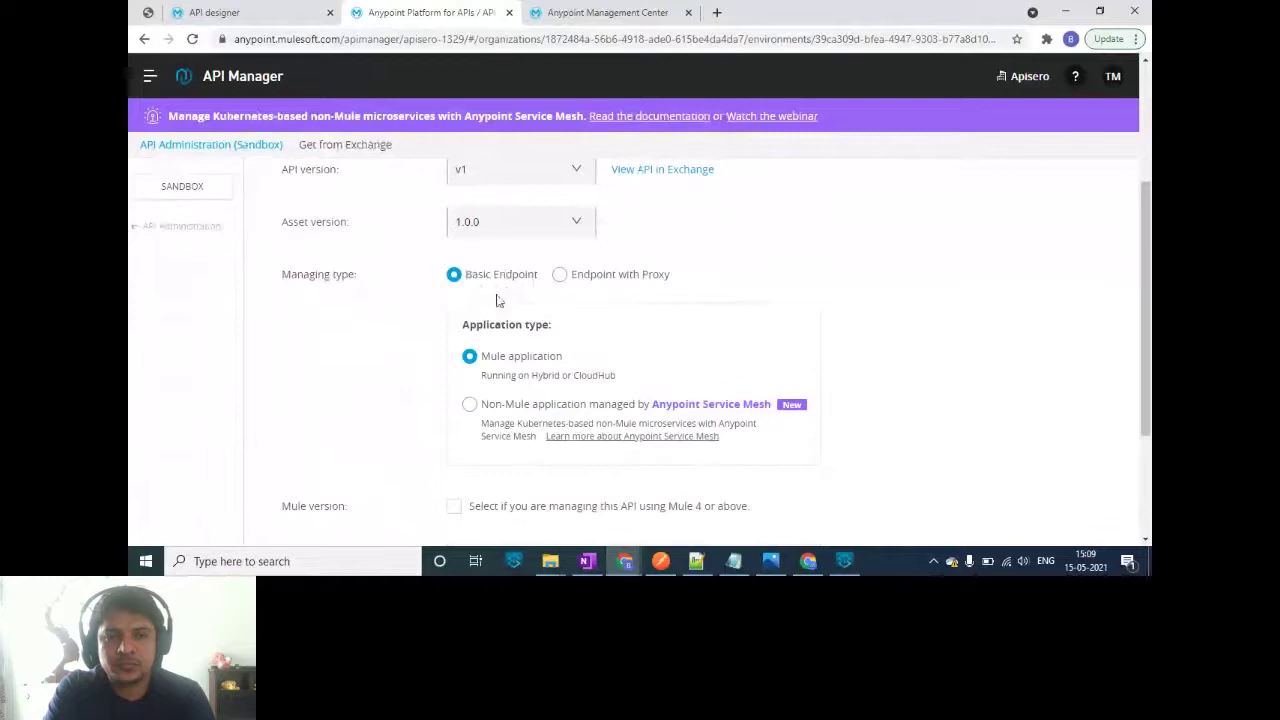
{"action": "scroll", "coordinate": [477, 306], "scroll_direction": "up", "scroll_amount": 2}
{"action": "scroll", "coordinate": [477, 414], "scroll_direction": "down", "scroll_amount": 1}
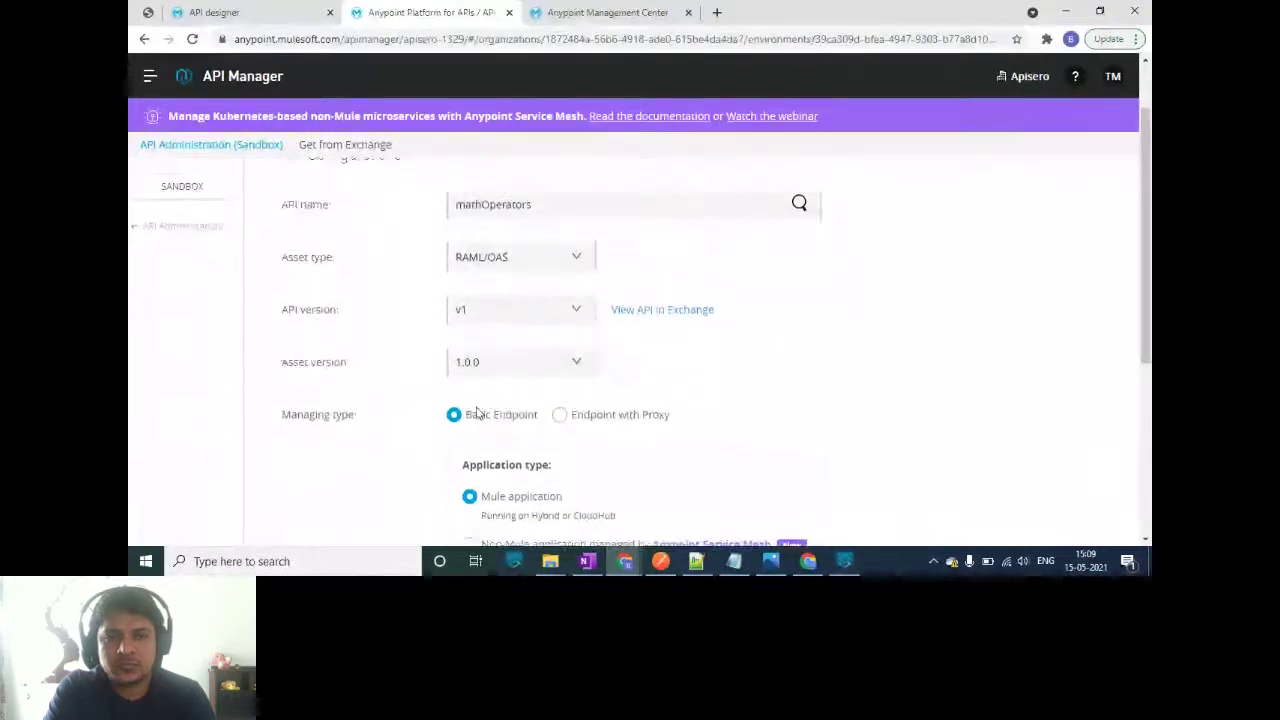
{"action": "scroll", "coordinate": [479, 356], "scroll_direction": "down", "scroll_amount": 3}
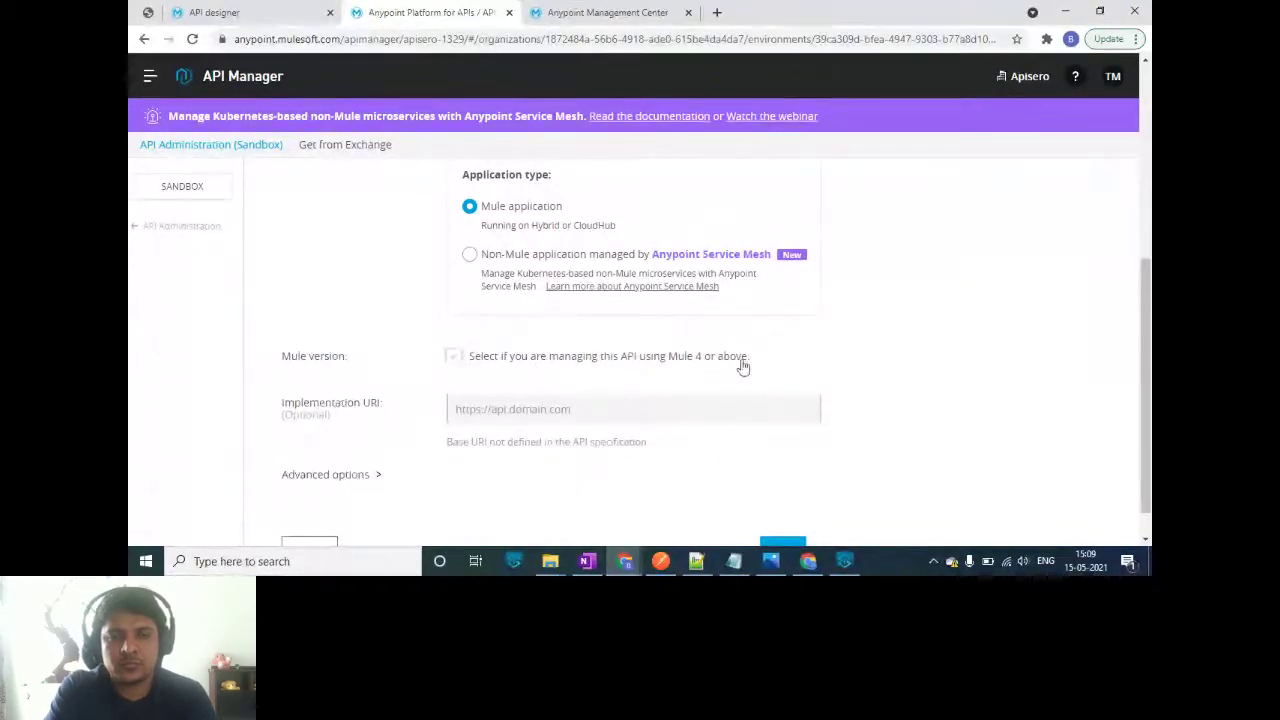
Tick Mule 4 or above and set the API instance label to mathSandboxApi
{"action": "left_click", "coordinate": [452, 359]}
{"action": "scroll", "coordinate": [460, 360], "scroll_direction": "down", "scroll_amount": 1}
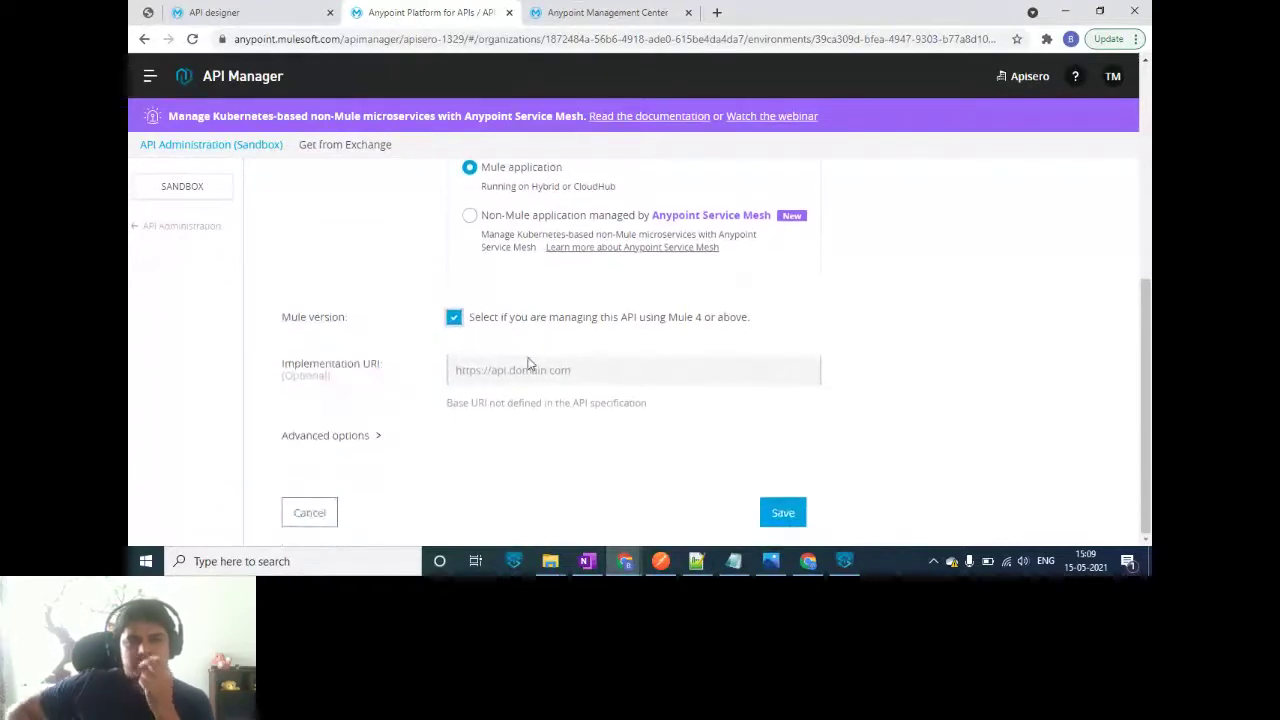
{"action": "left_click", "coordinate": [482, 371]}
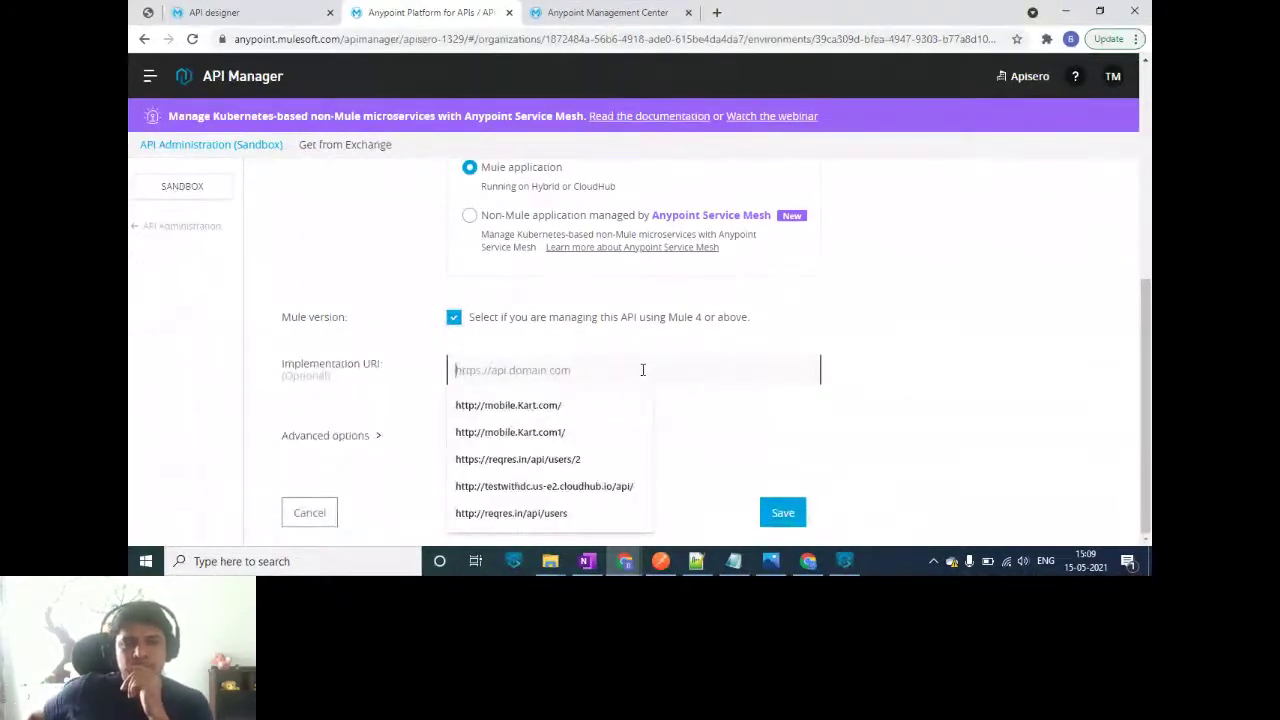
{"action": "left_click", "coordinate": [505, 371]}
{"action": "left_click", "coordinate": [510, 370]}
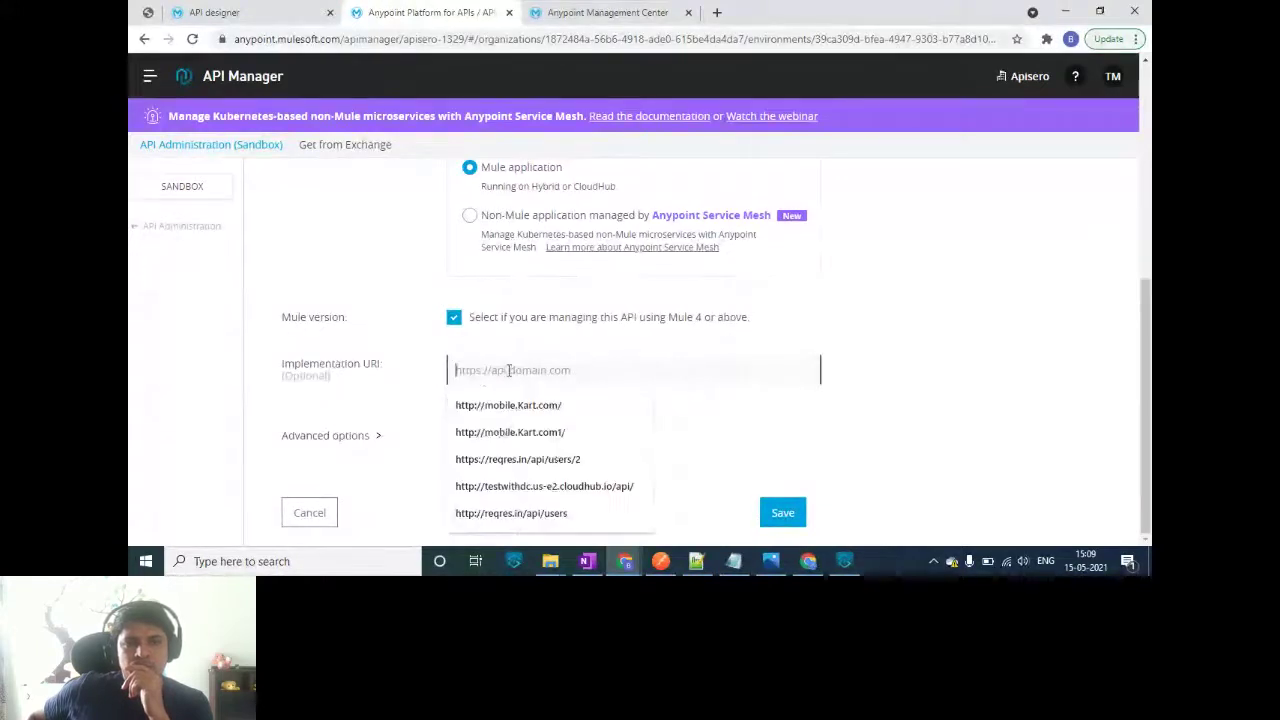
{"action": "left_click", "coordinate": [372, 440]}
{"action": "scroll", "coordinate": [401, 425], "scroll_direction": "down", "scroll_amount": 1}
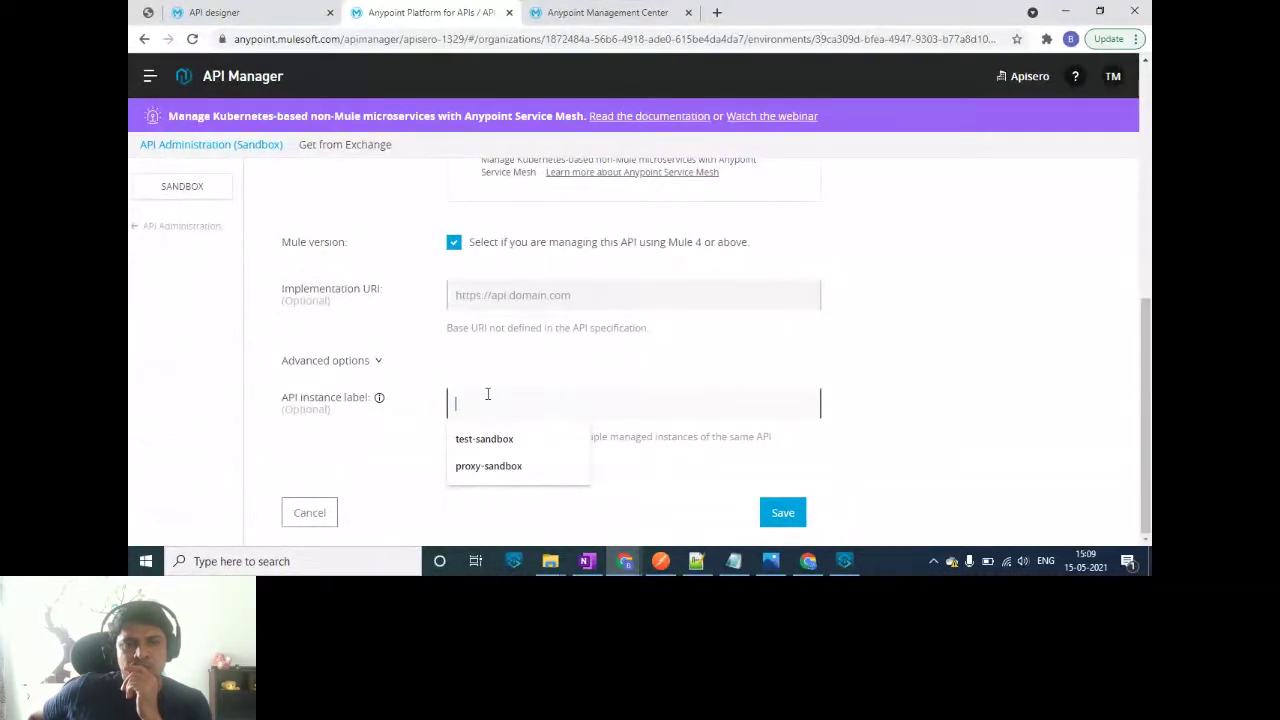
{"action": "type", "text": "mathSandboxApi"}
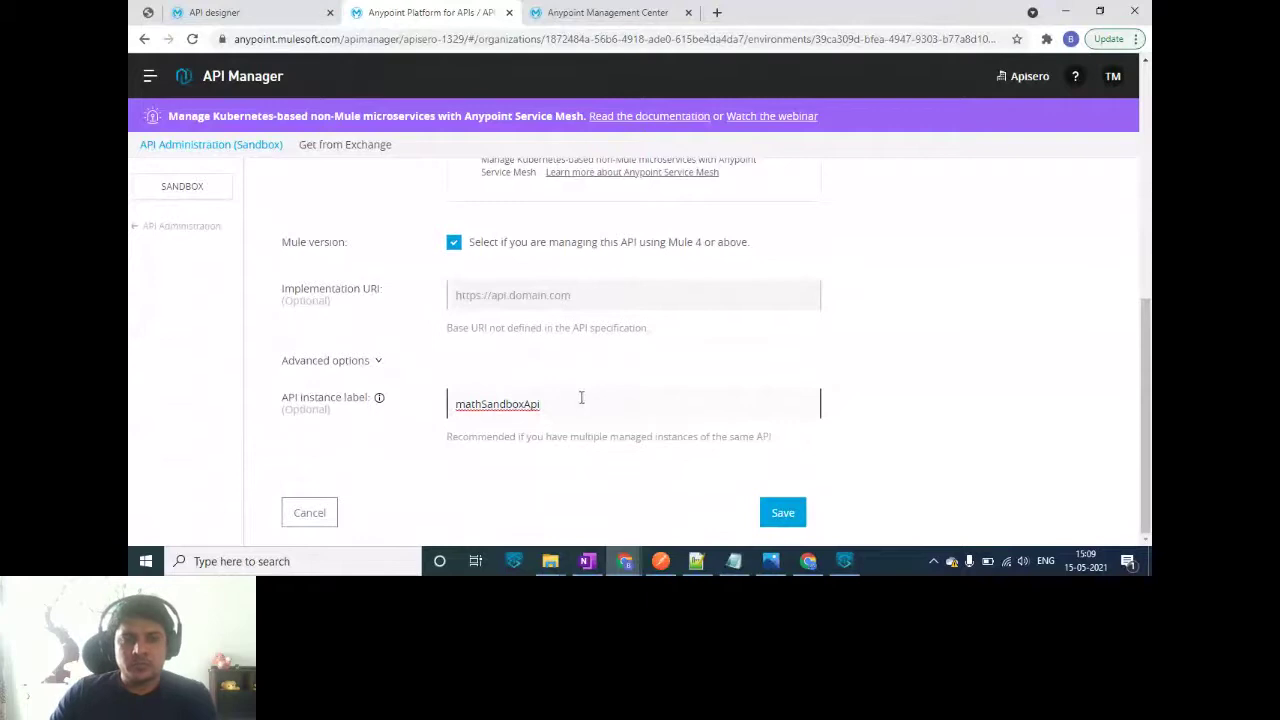
{"action": "left_click", "coordinate": [481, 404]}
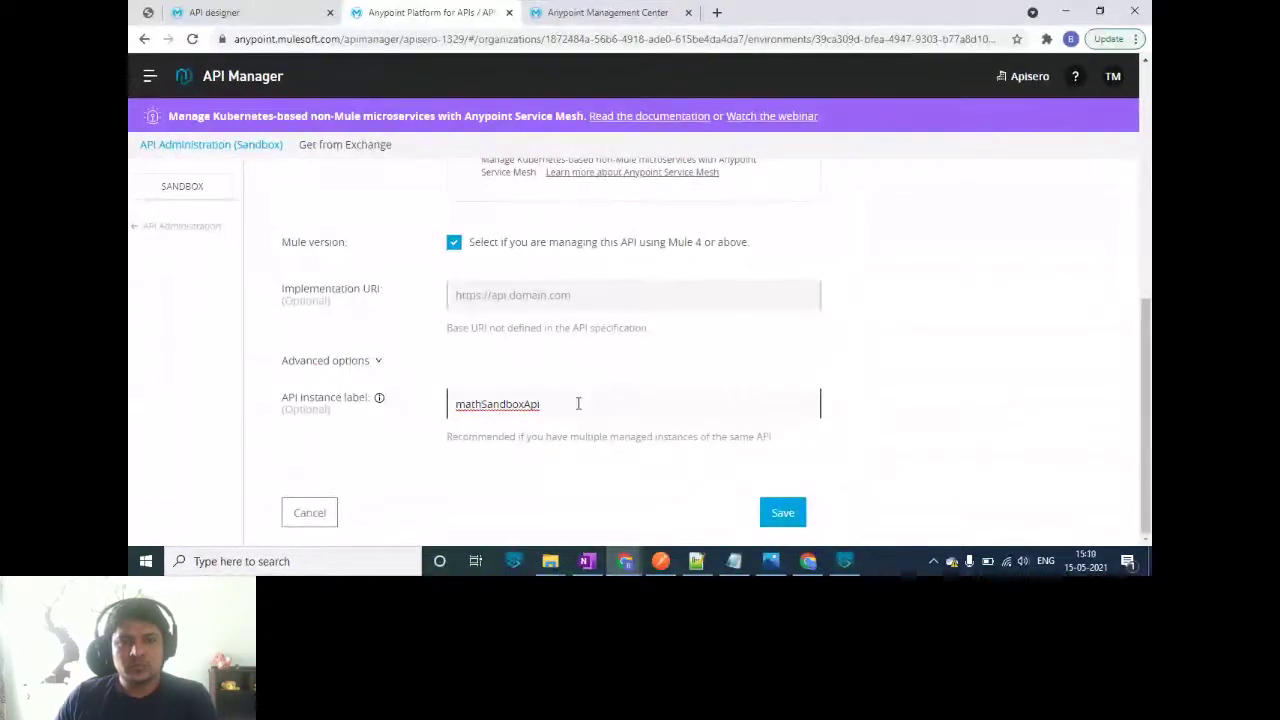
{"action": "left_click", "coordinate": [995, 338]}
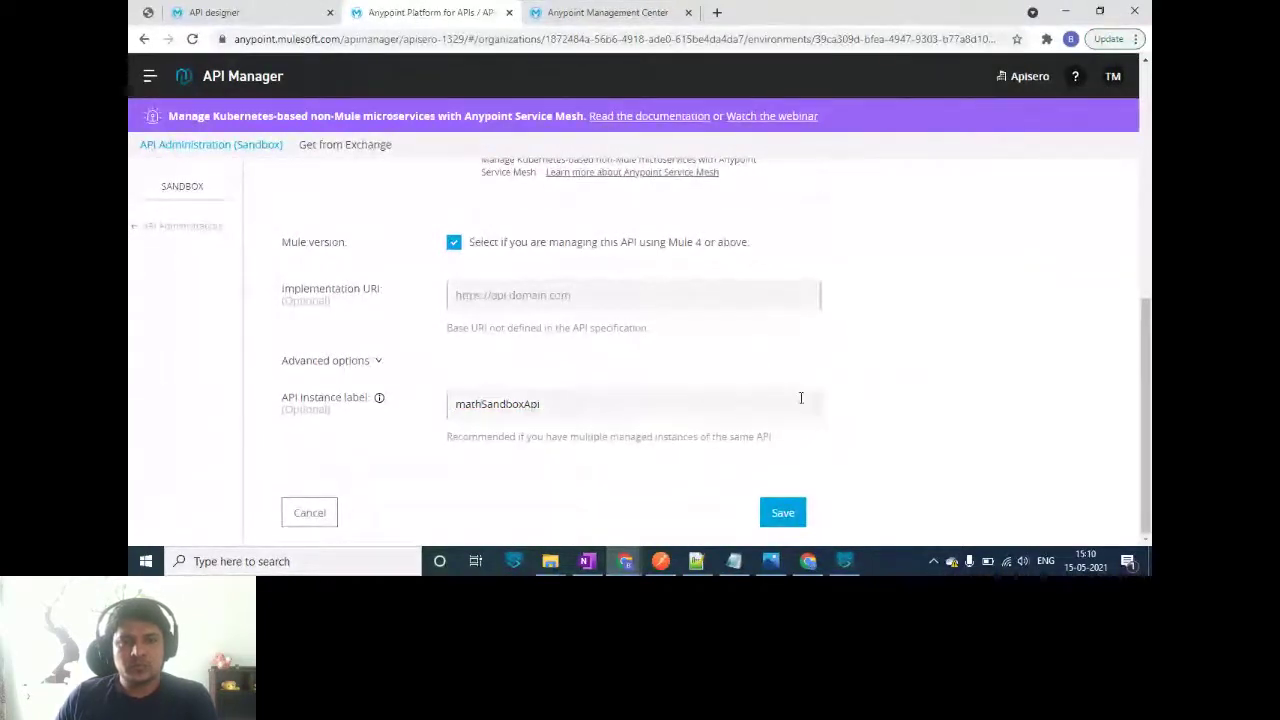
Save the managed API instance and select its autodiscovery API ID 16875143
{"action": "left_click", "coordinate": [783, 512]}
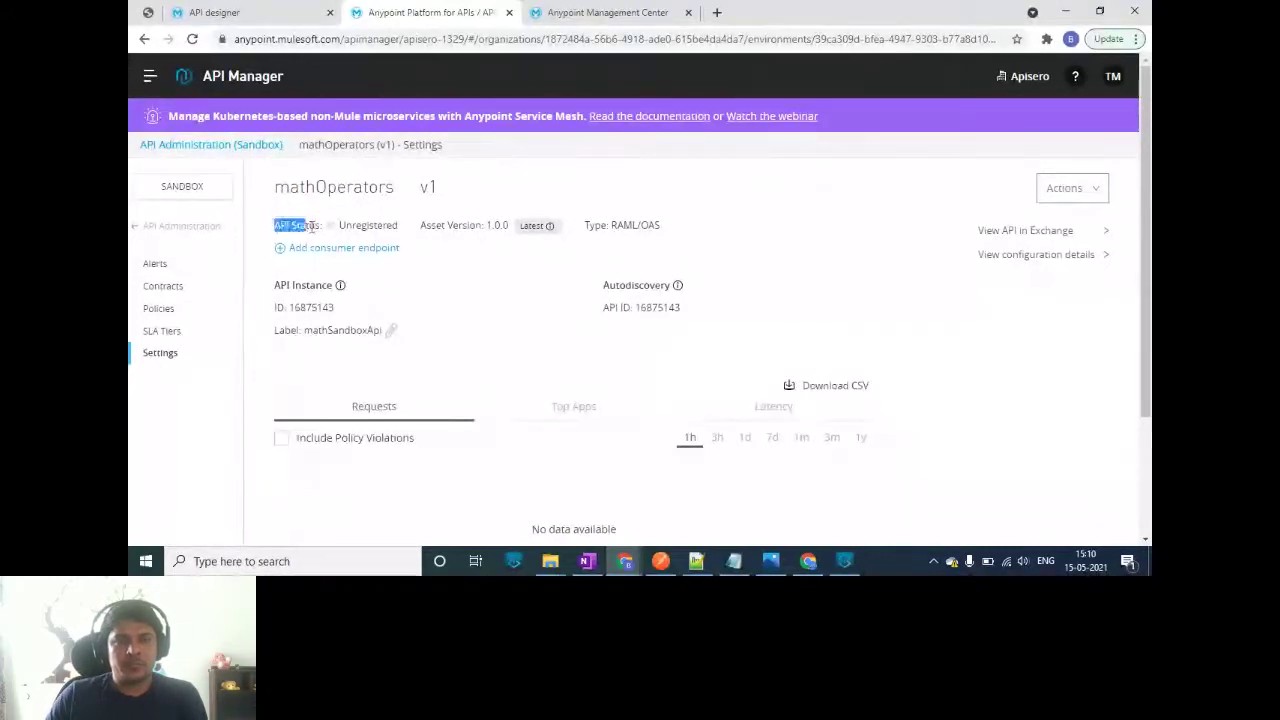
{"action": "left_click_drag", "start_coordinate": [340, 226], "coordinate": [401, 231]}
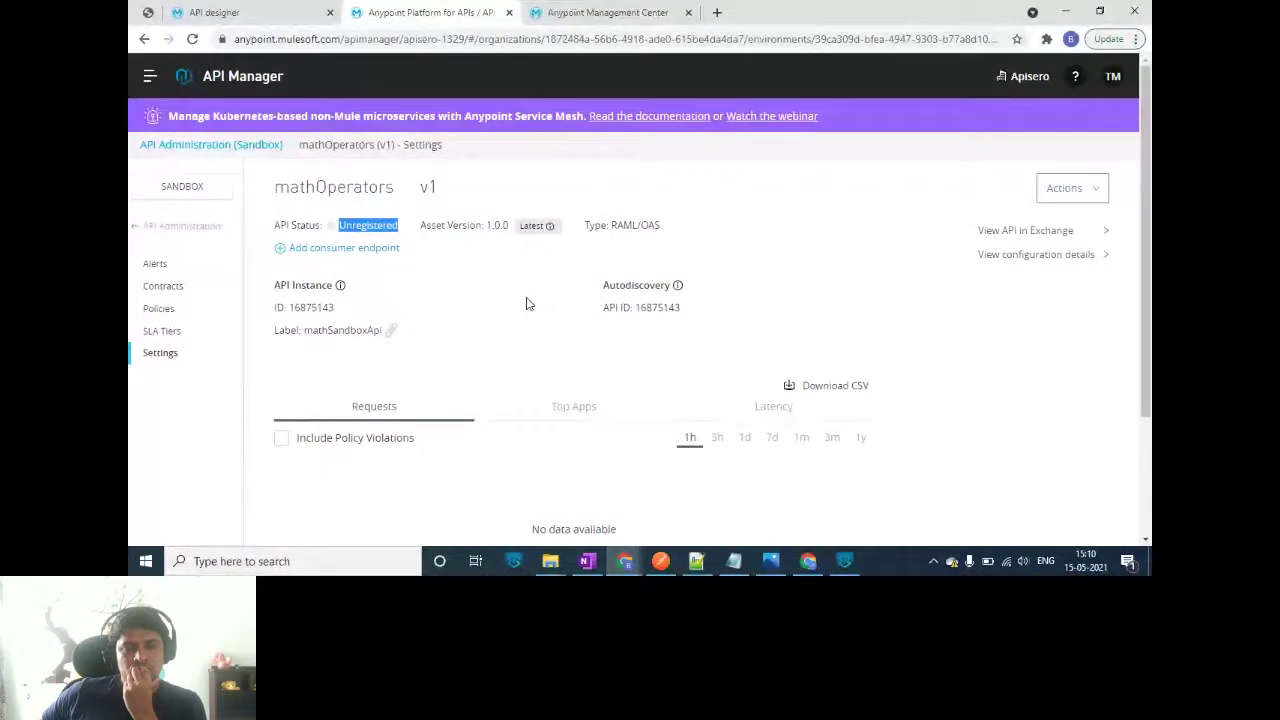
{"action": "key", "text": "alt+Tab"}
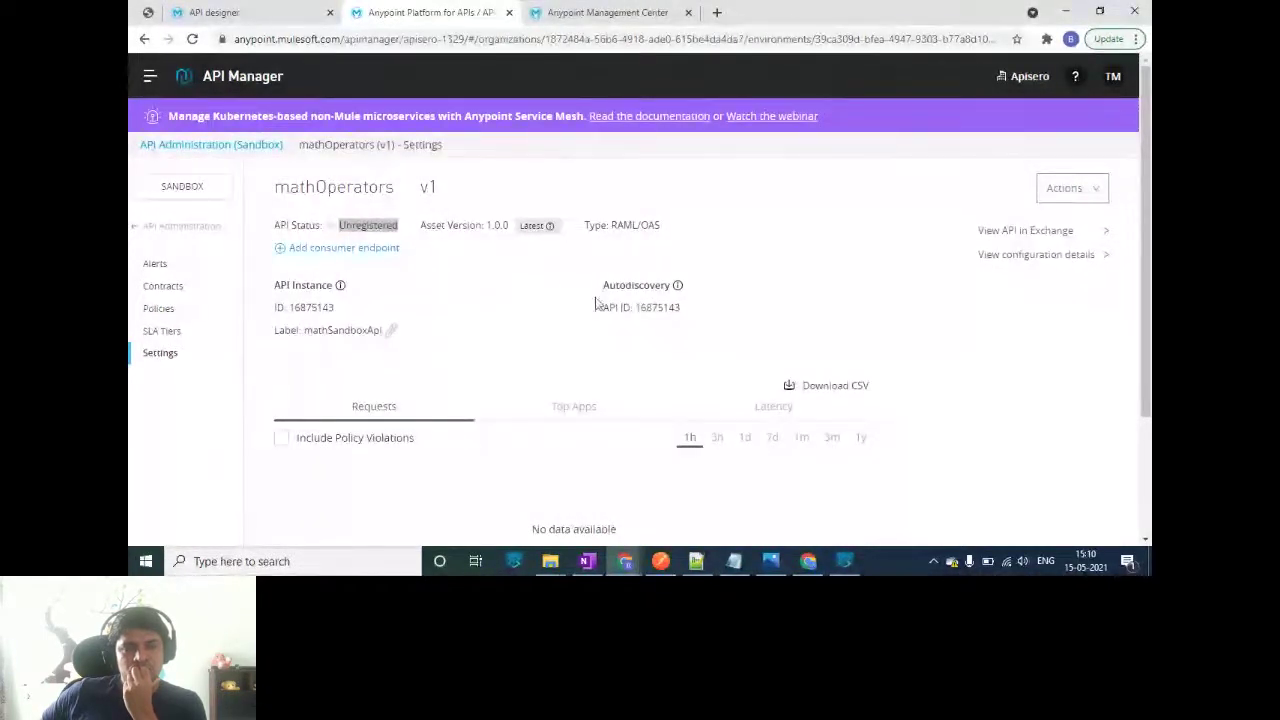
{"action": "double_click", "coordinate": [652, 308]}
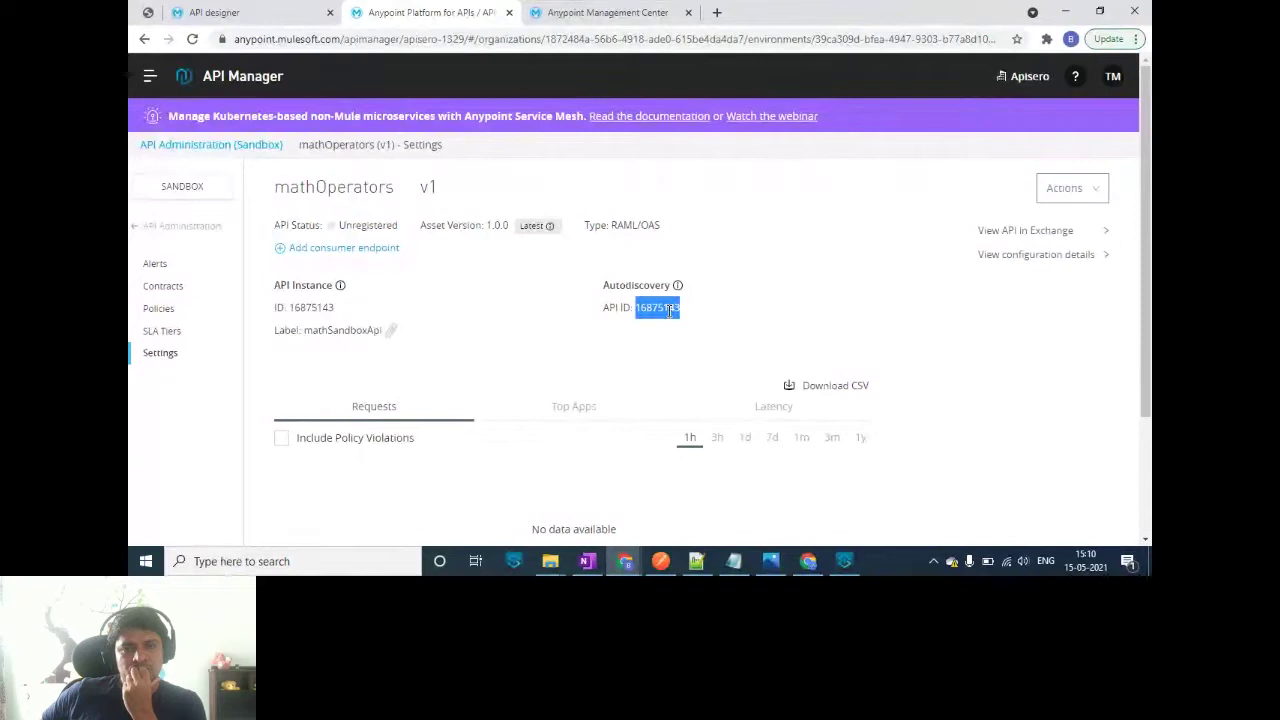
{"action": "key", "text": "alt+Tab"}
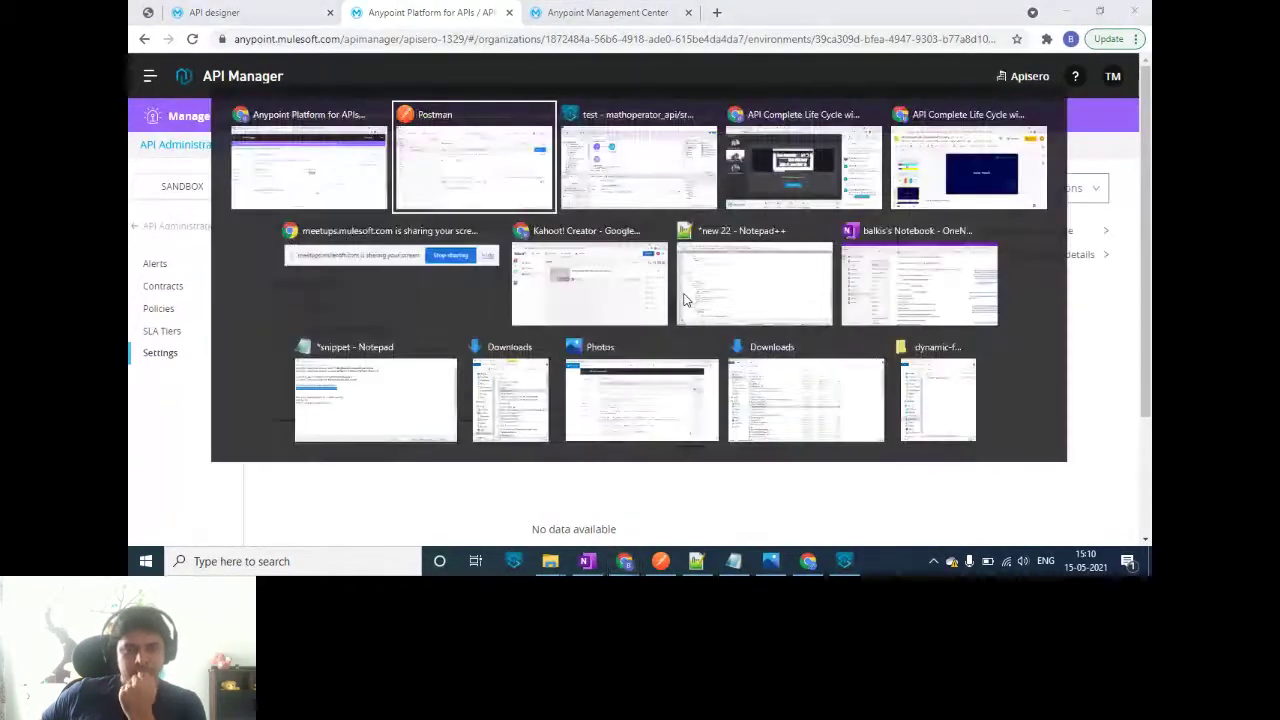
Create a new API Autodiscovery global element in the Studio project
{"action": "key", "text": "alt+Tab"}
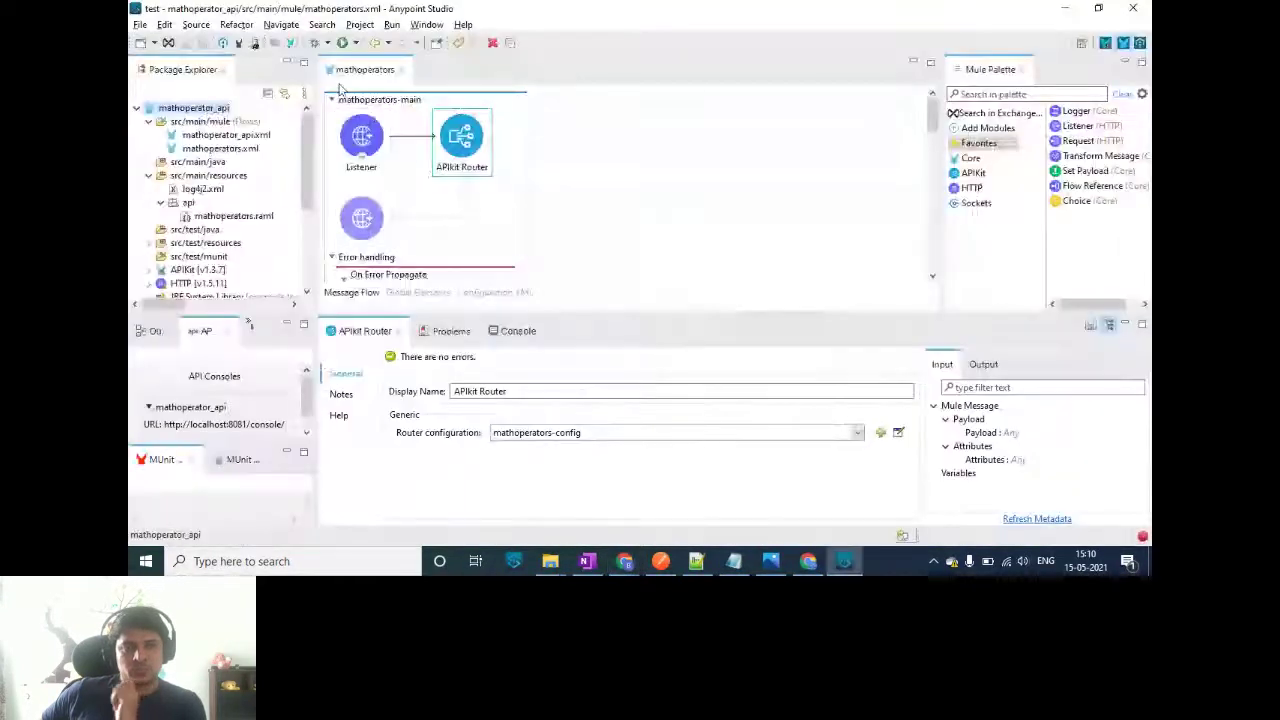
{"action": "left_click", "coordinate": [418, 292]}
{"action": "left_click", "coordinate": [886, 129]}
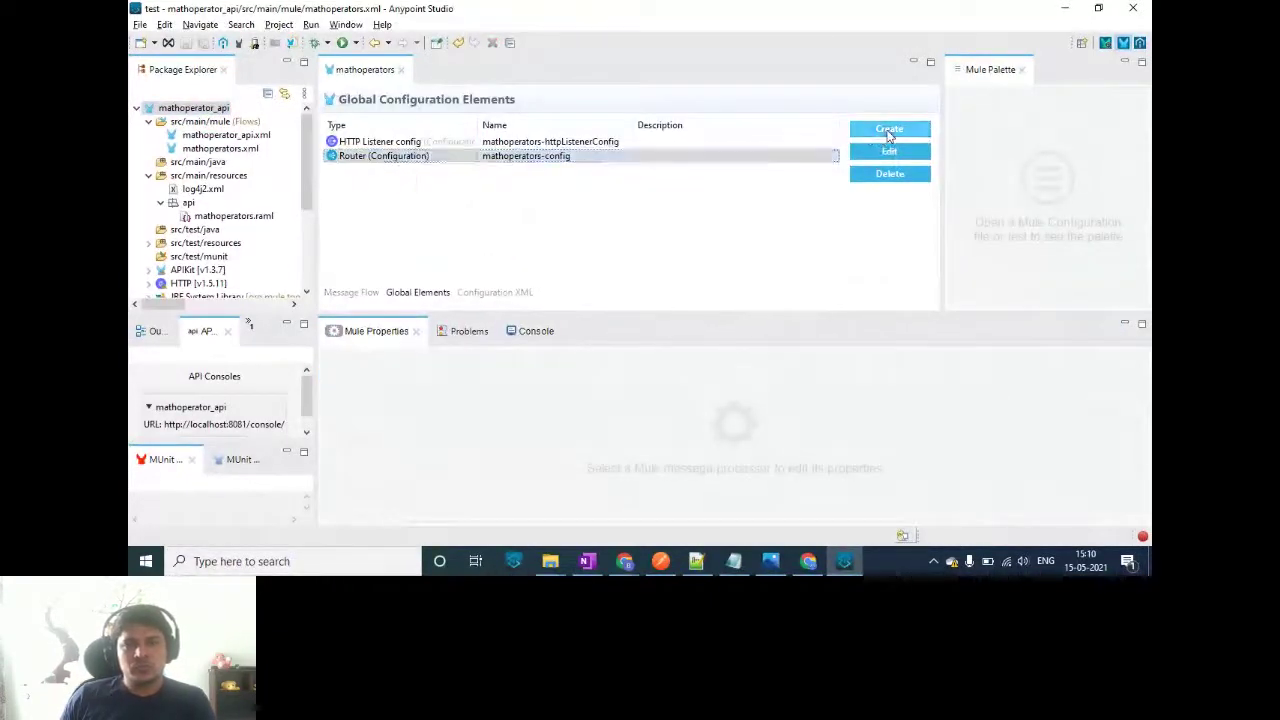
{"action": "type", "text": "a"}
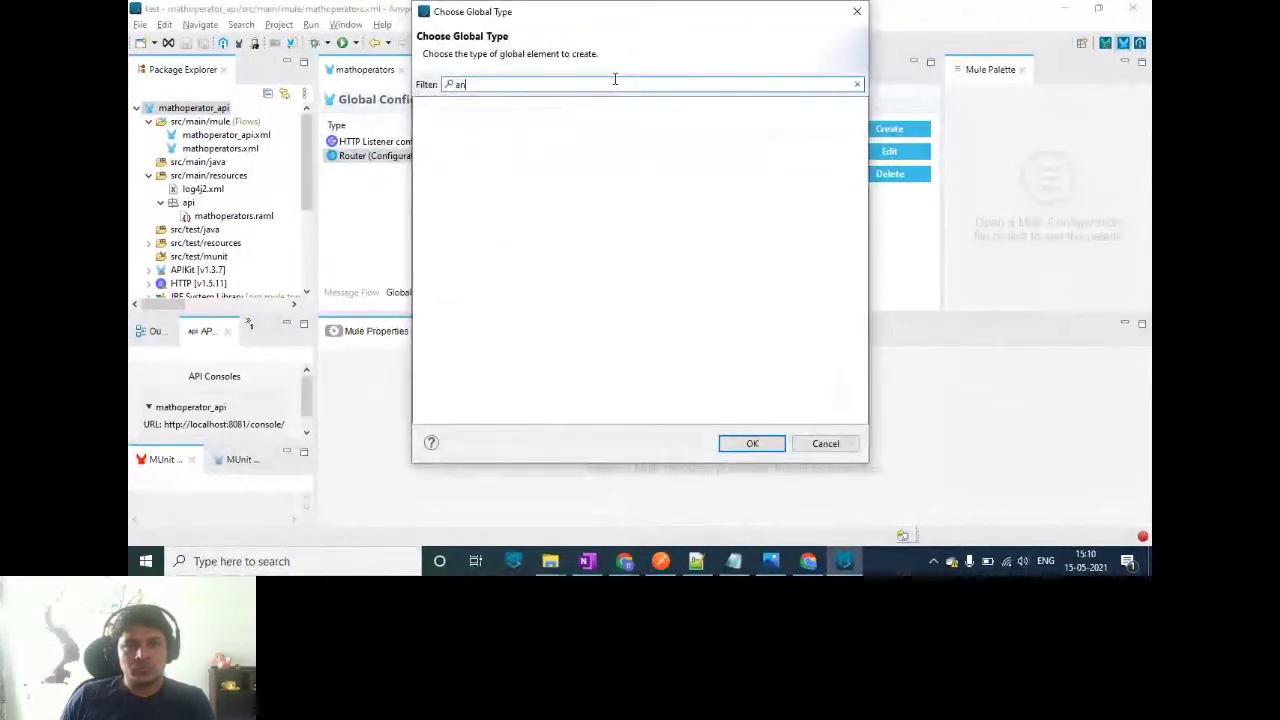
{"action": "double_click", "coordinate": [517, 117]}
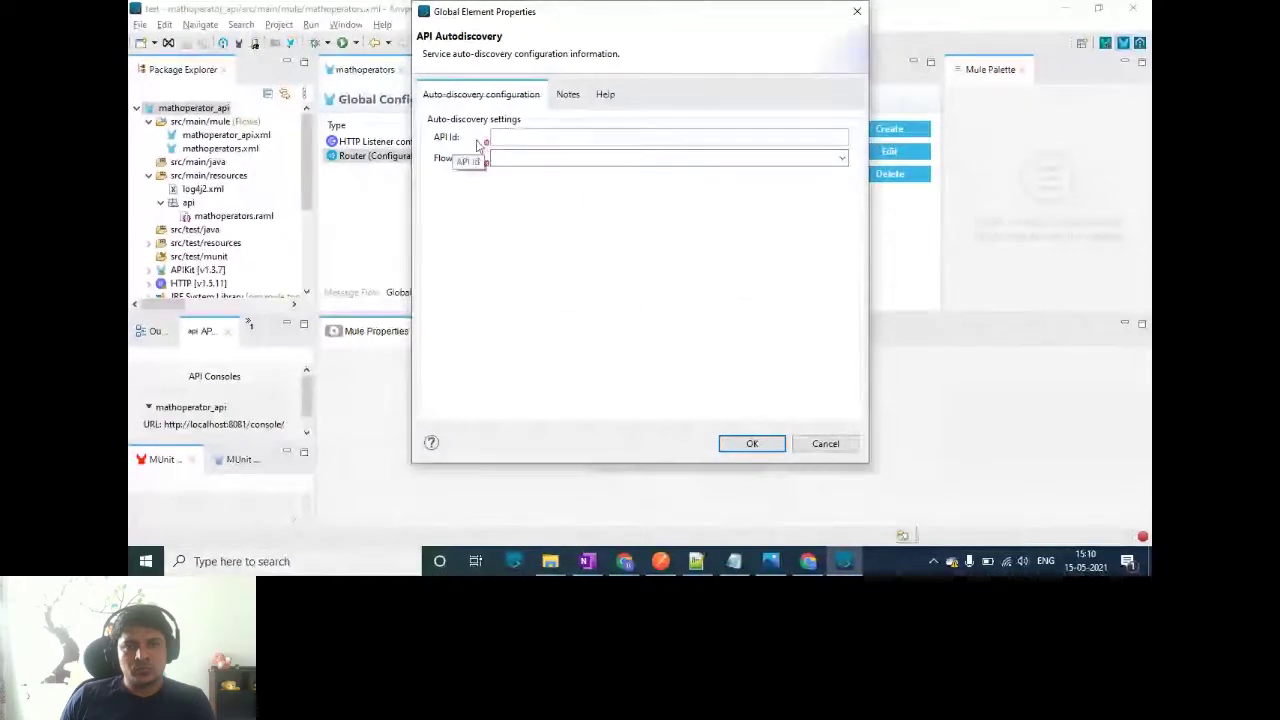
Set autodiscovery to API ID 16875143 and flow mathoperators-main, then save the configuration
{"action": "key", "text": "alt+Tab"}
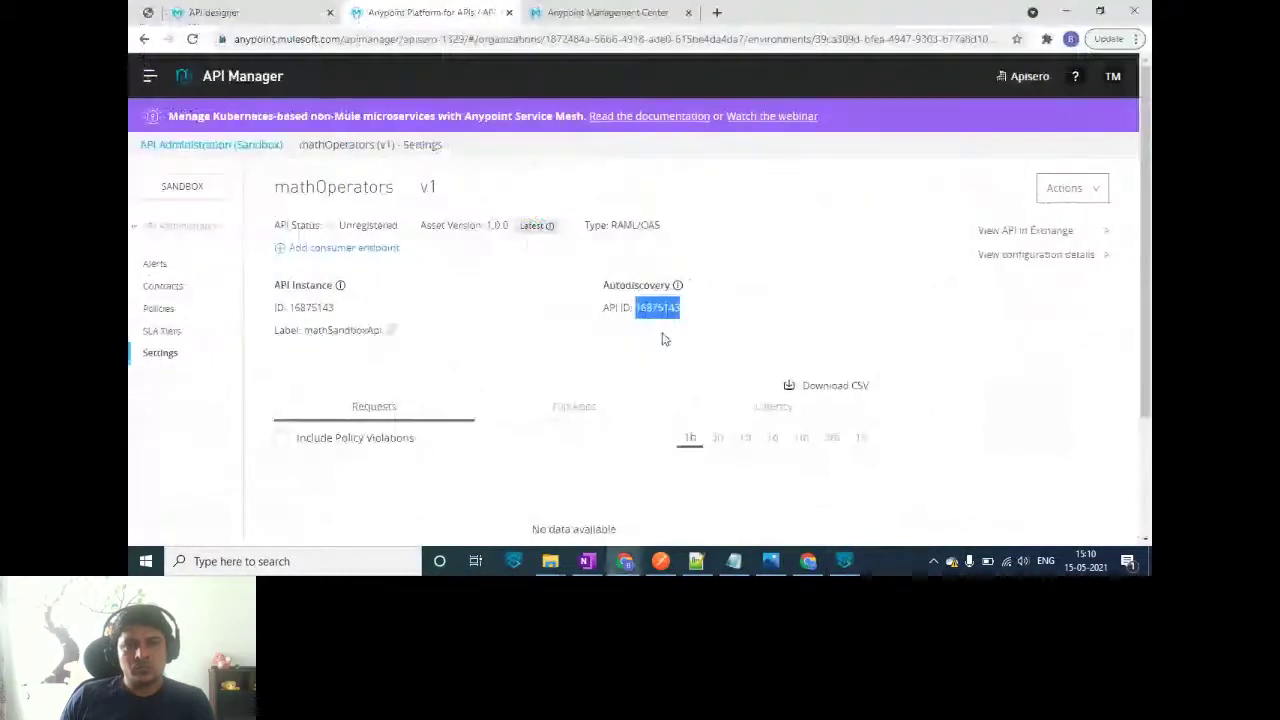
{"action": "left_click", "coordinate": [660, 309]}
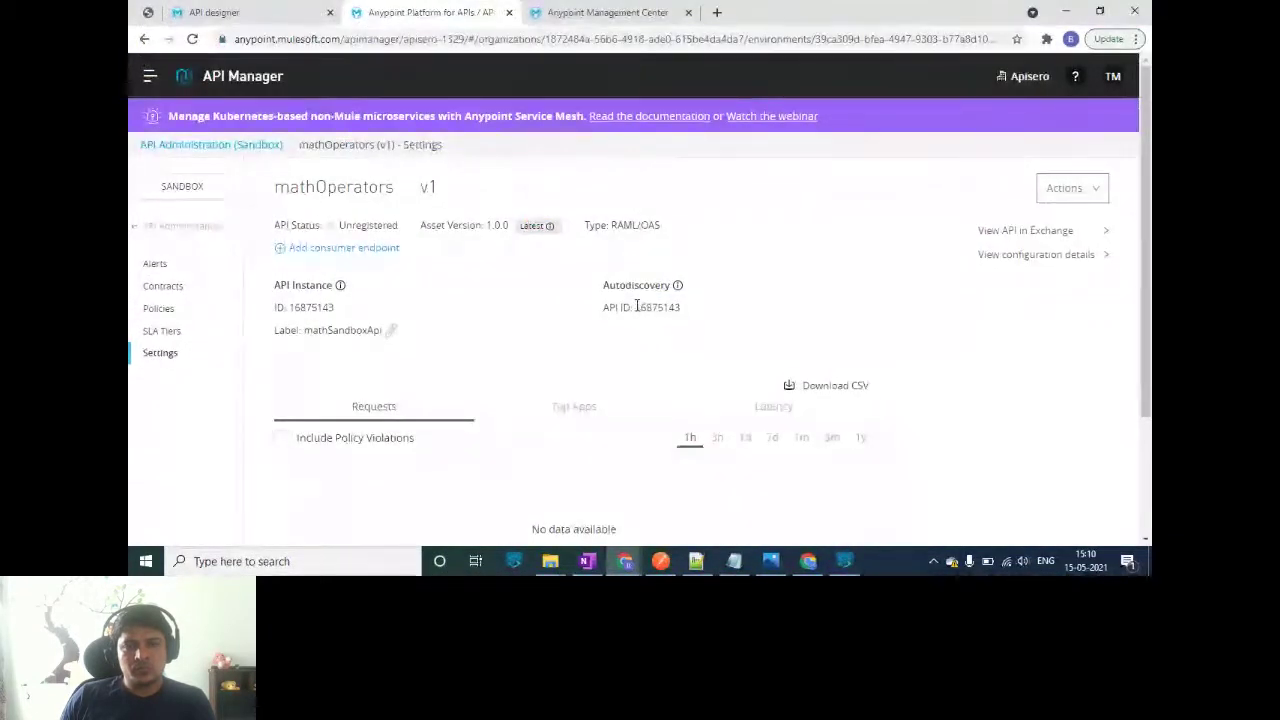
{"action": "left_click_drag", "start_coordinate": [636, 307], "coordinate": [686, 311]}
{"action": "key", "text": "ctrl+c"}
{"action": "key", "text": "alt+Tab"}
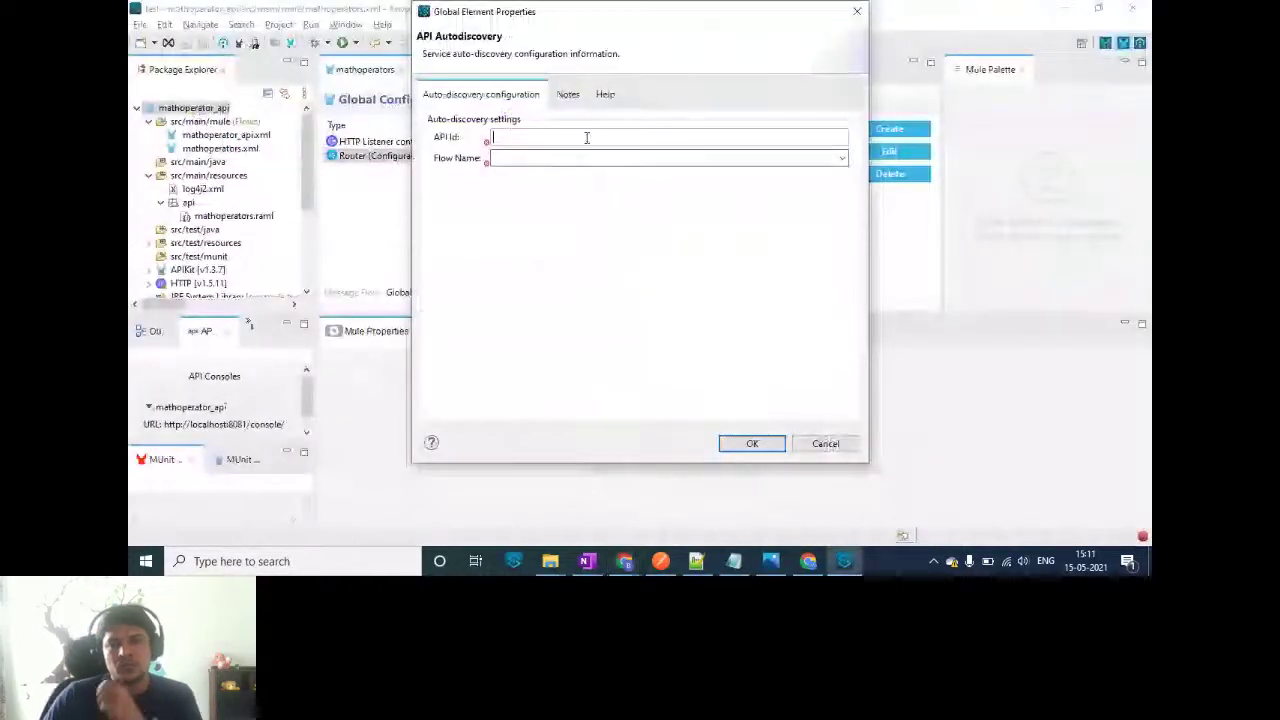
{"action": "key", "text": "ctrl+v"}
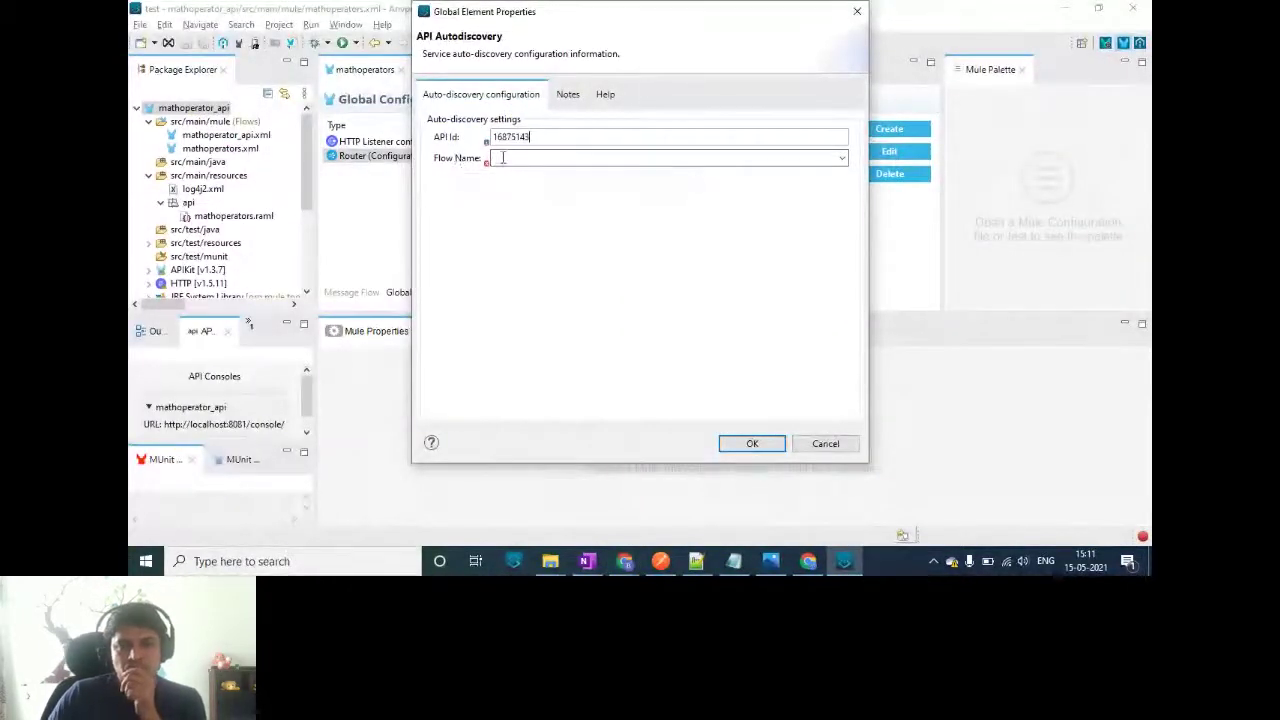
{"action": "left_click", "coordinate": [842, 160]}
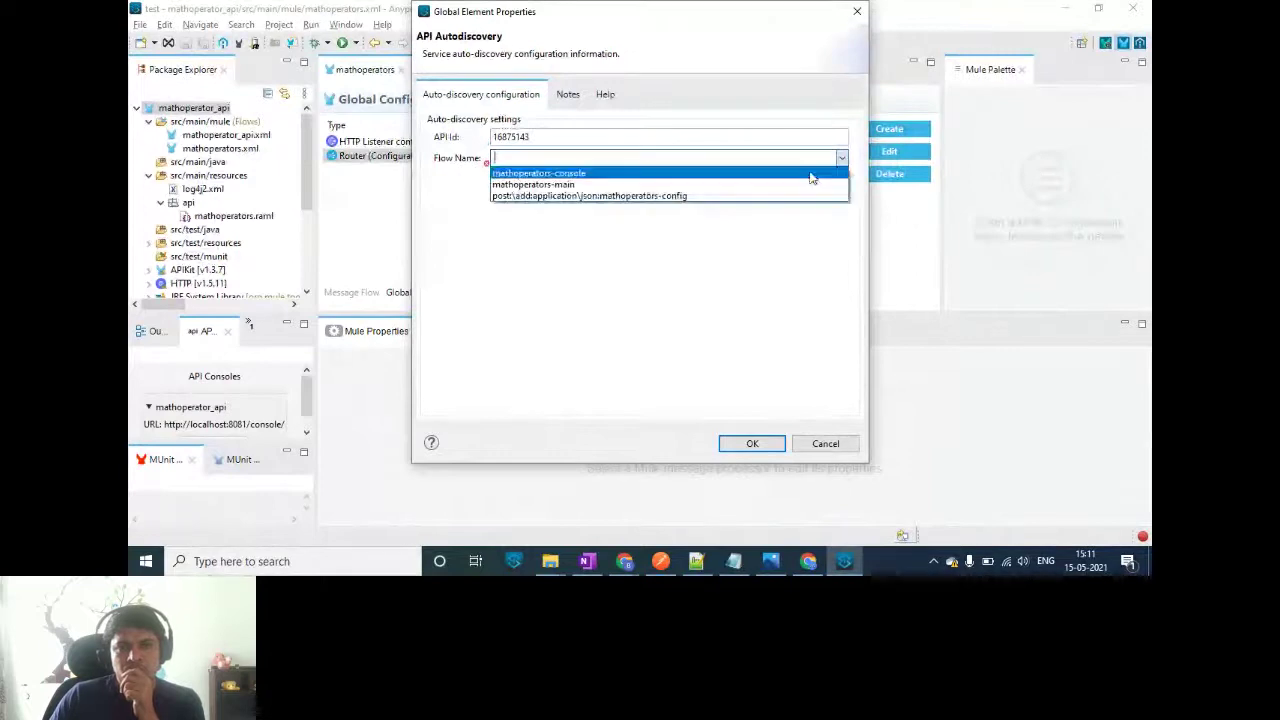
{"action": "left_click", "coordinate": [770, 190]}
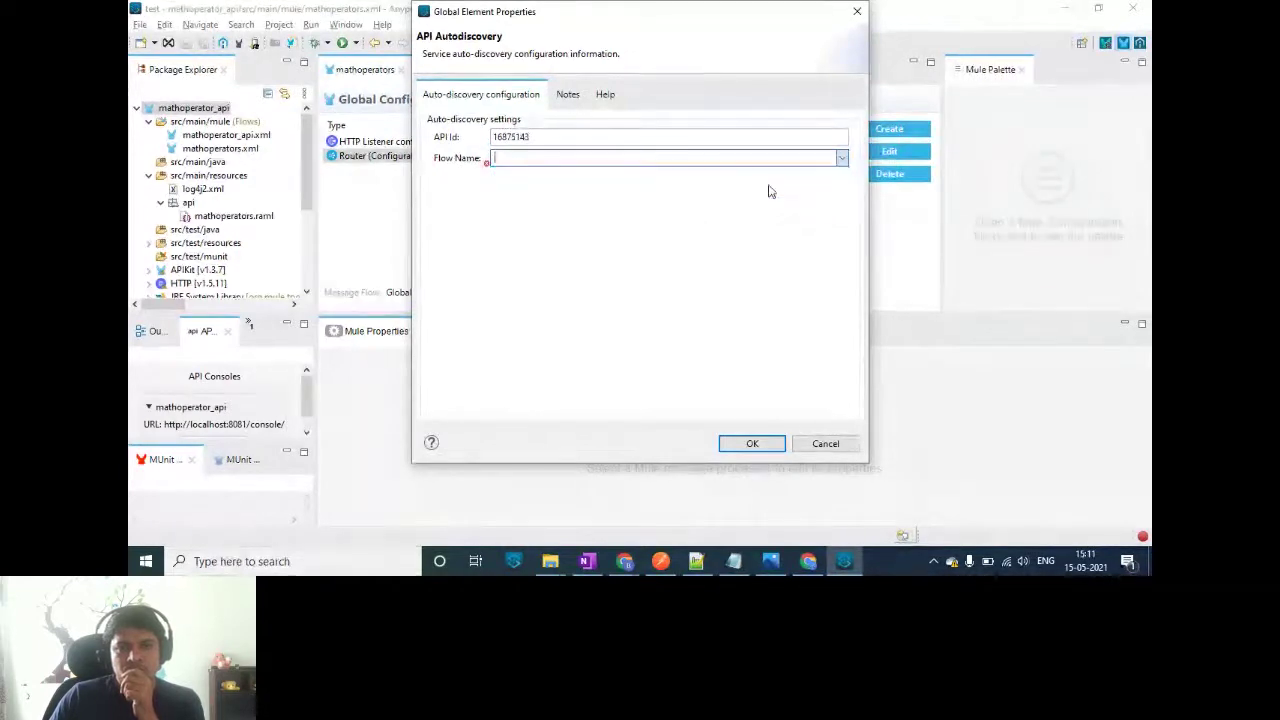
{"action": "left_click", "coordinate": [748, 444]}
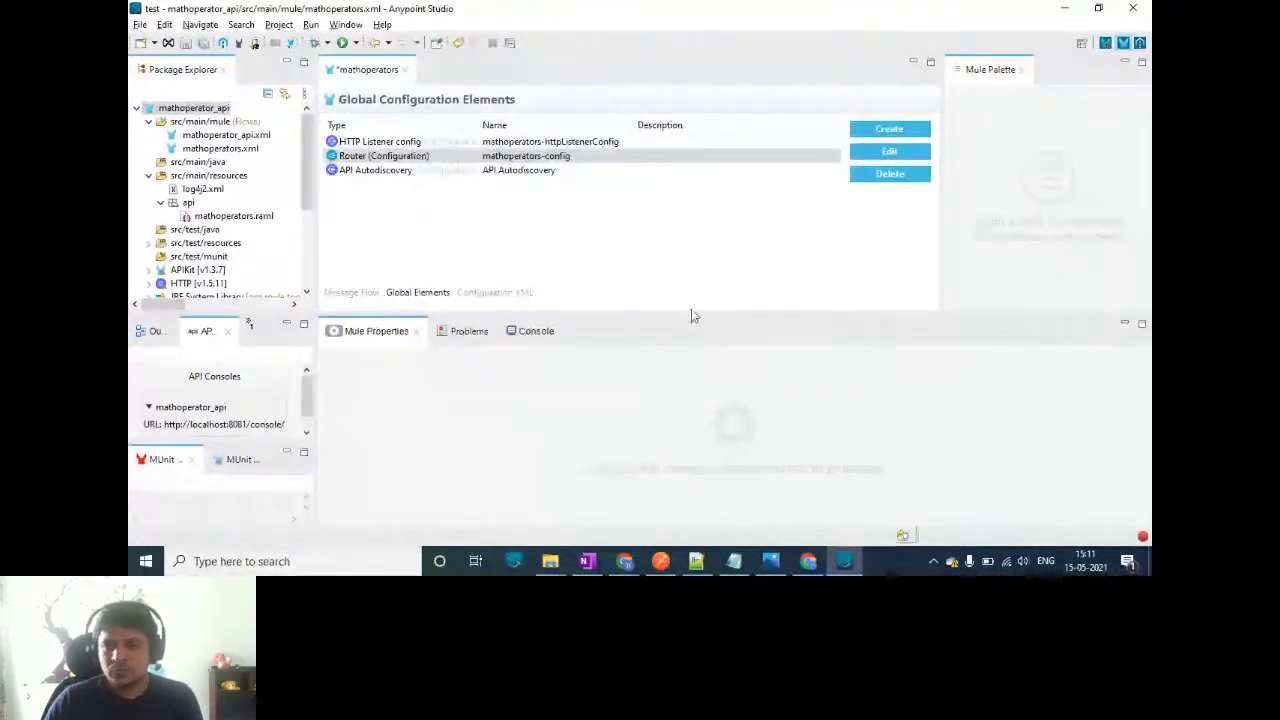
{"action": "key", "text": "ctrl+s"}
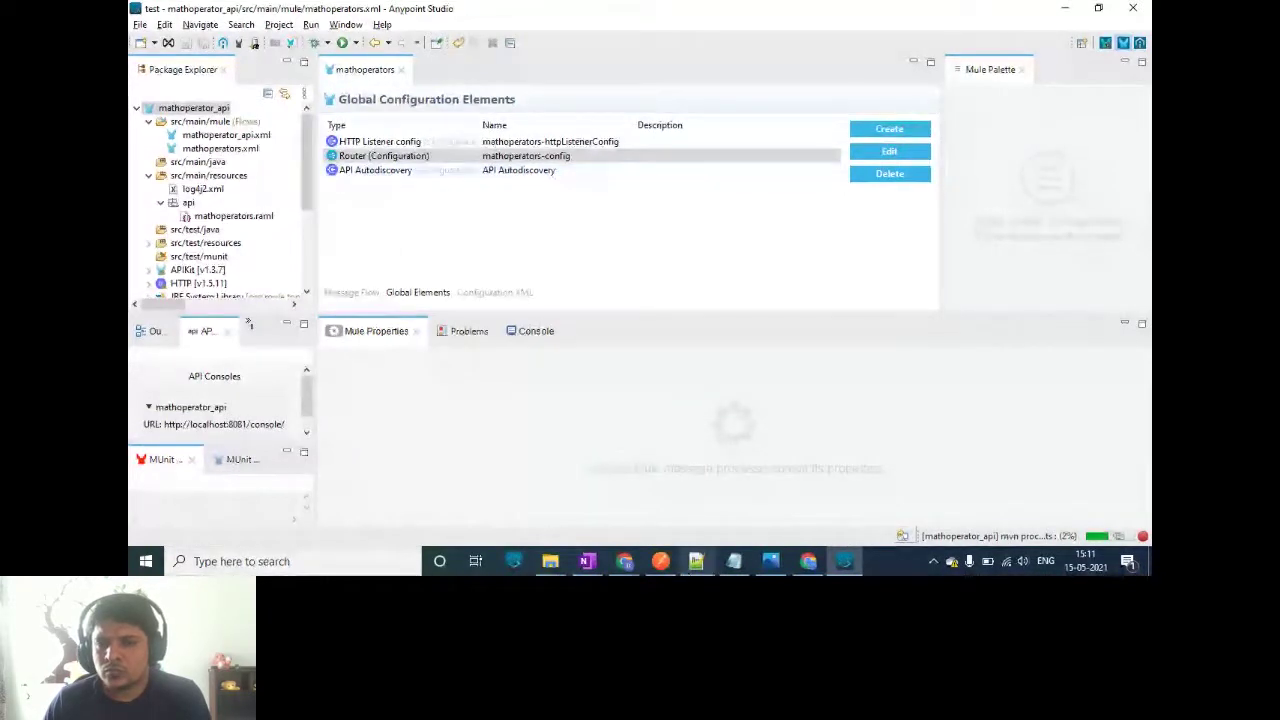
{"action": "left_click", "coordinate": [735, 561]}
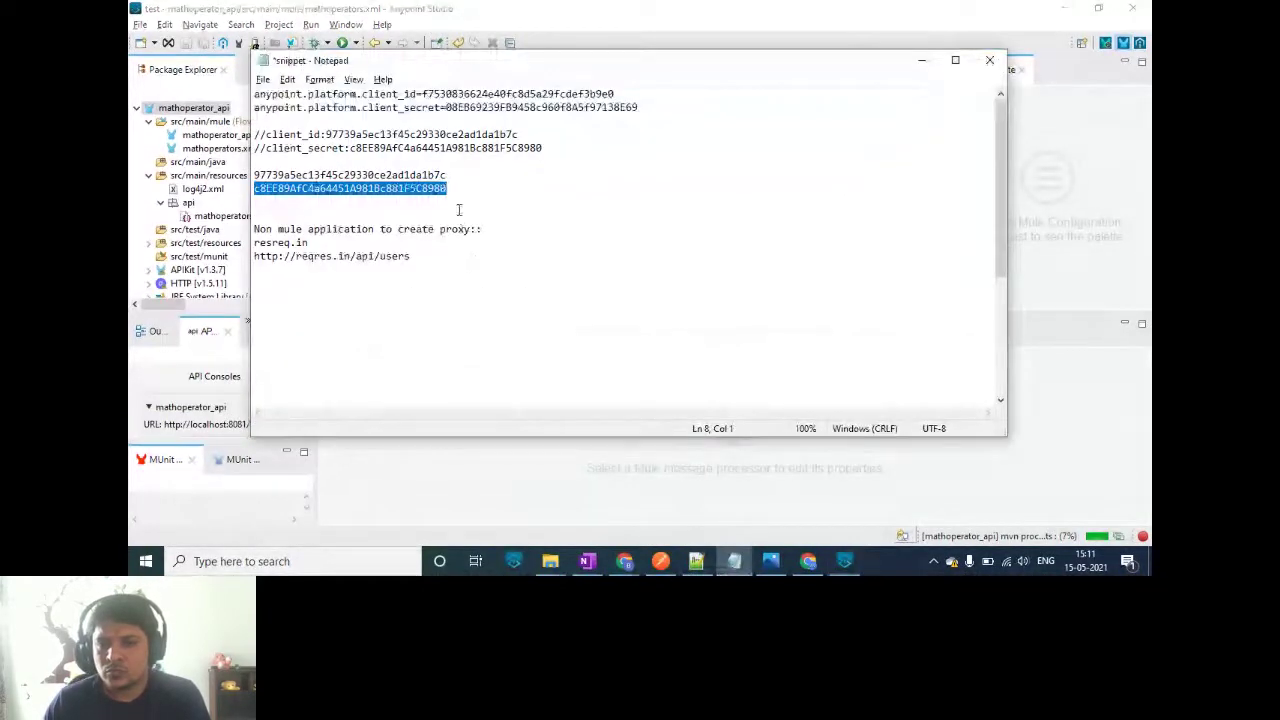
Check the anypoint.platform client_id and client_secret lines in the Notepad snippet
{"action": "left_click", "coordinate": [374, 96]}
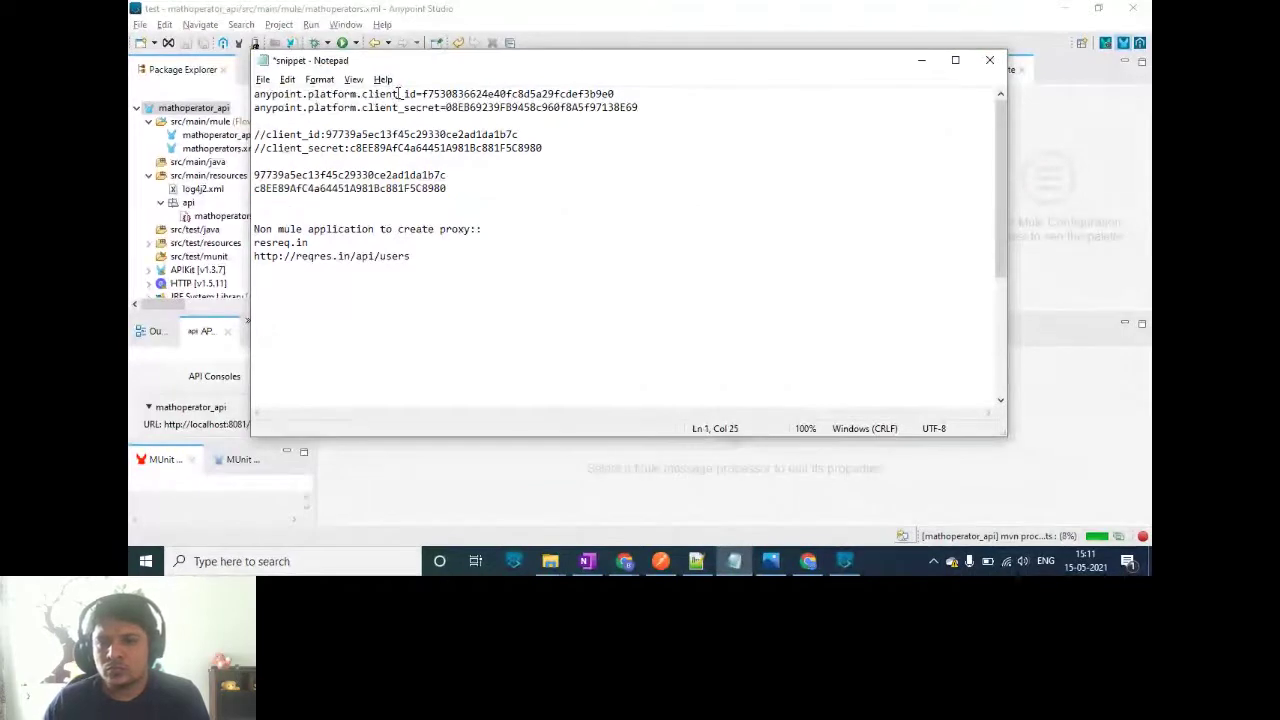
{"action": "left_click_drag", "start_coordinate": [278, 94], "coordinate": [382, 104]}
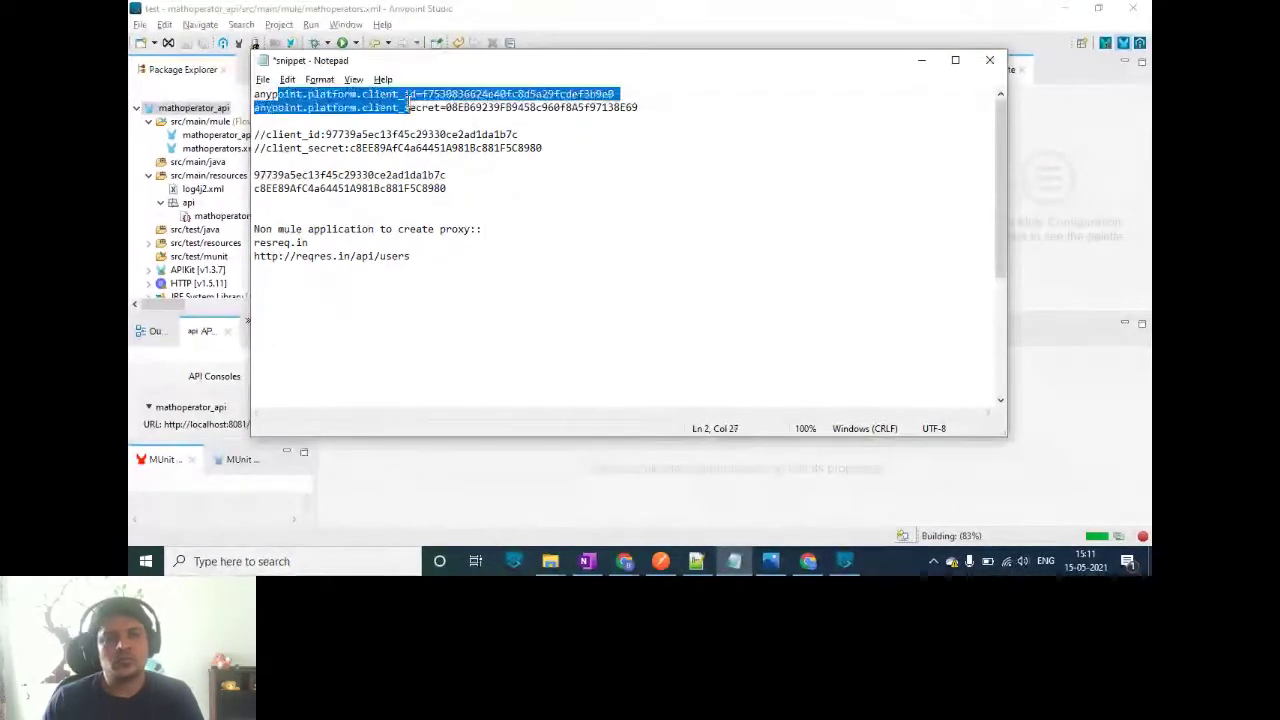
{"action": "left_click", "coordinate": [386, 107]}
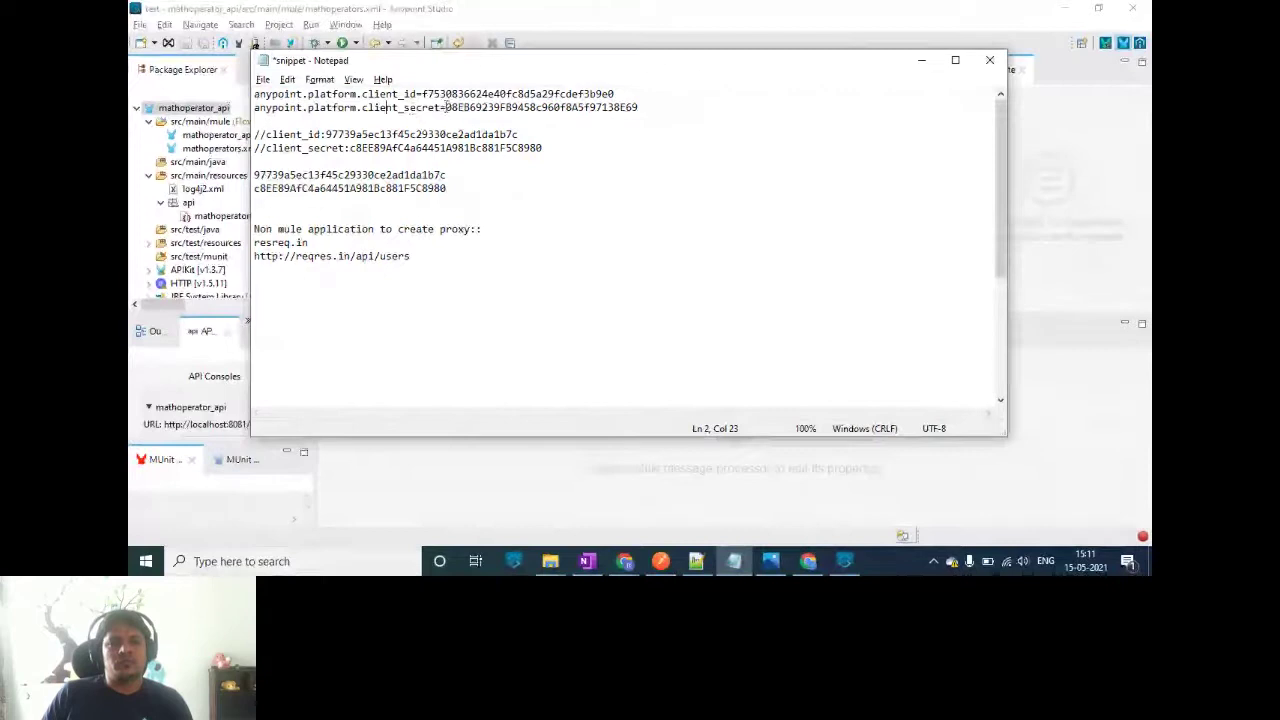
{"action": "left_click_drag", "start_coordinate": [659, 107], "coordinate": [258, 94]}
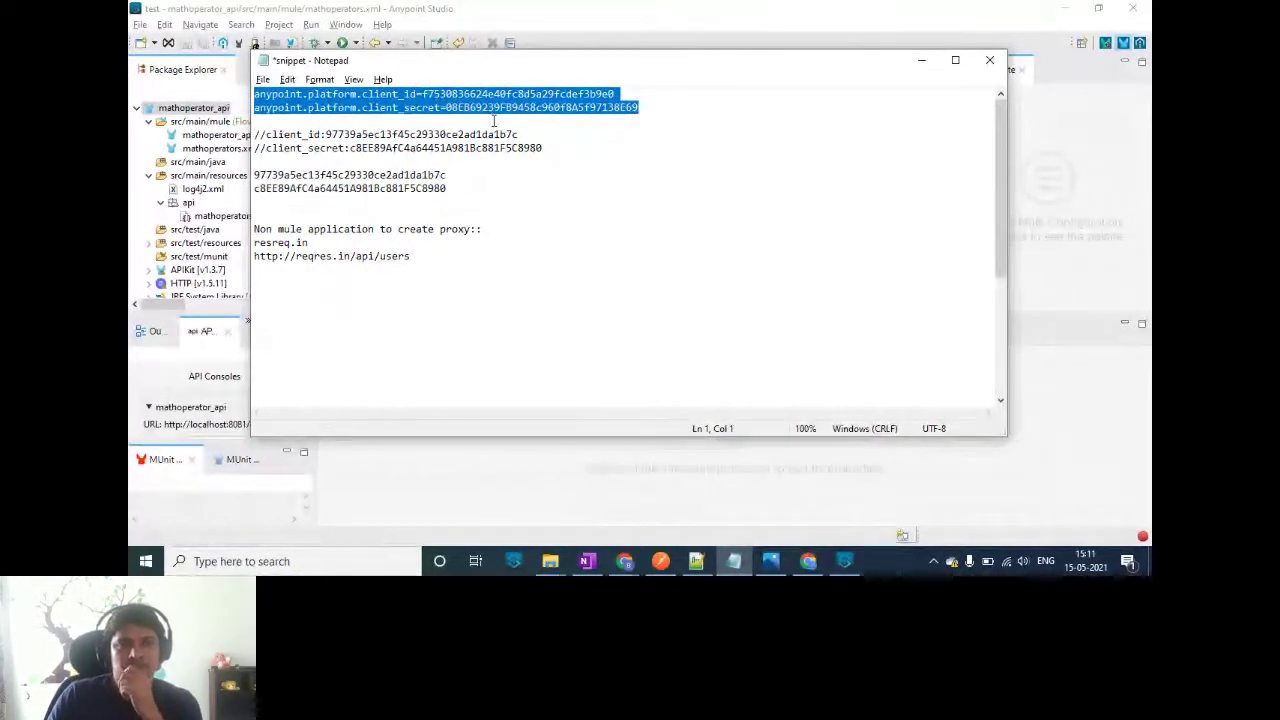
{"action": "left_click", "coordinate": [646, 118]}
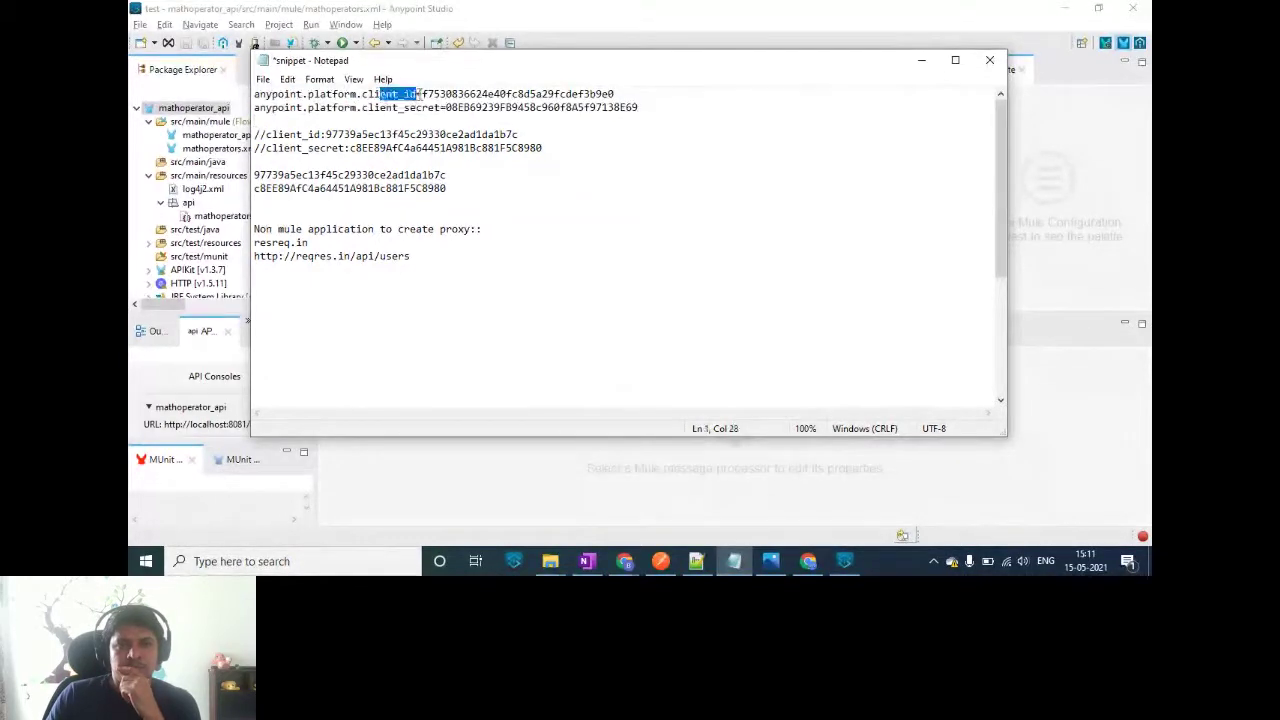
{"action": "key", "text": "alt+Tab"}
{"action": "key", "text": "alt+Tab"}
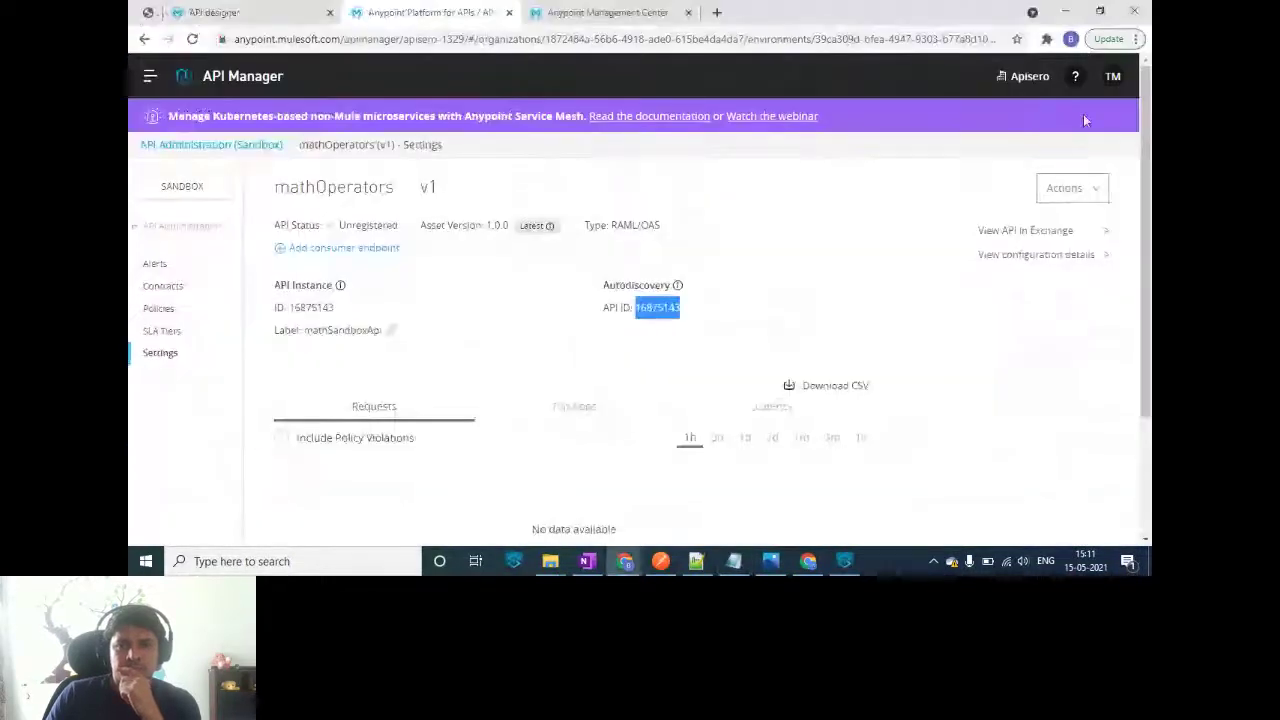
In Access Management, view the organization's Client Id and Client Secret, then cancel unchanged
{"action": "left_click", "coordinate": [154, 76]}
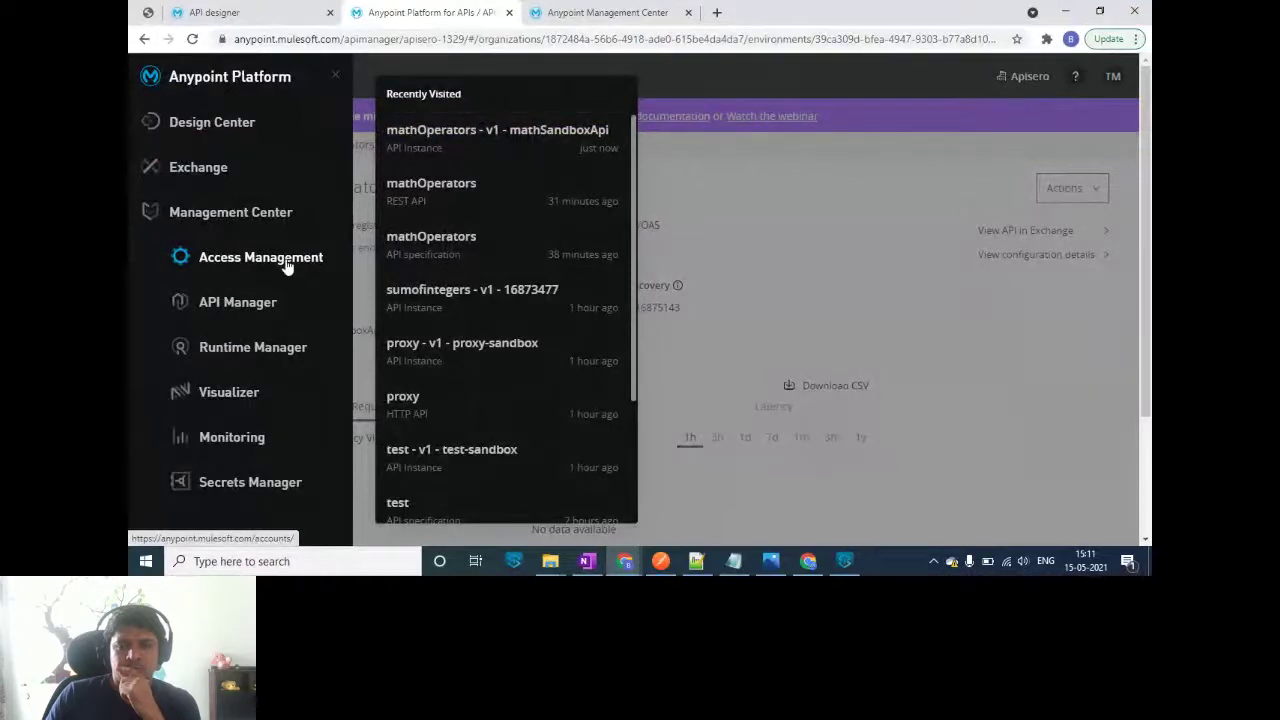
{"action": "left_click", "coordinate": [287, 259]}
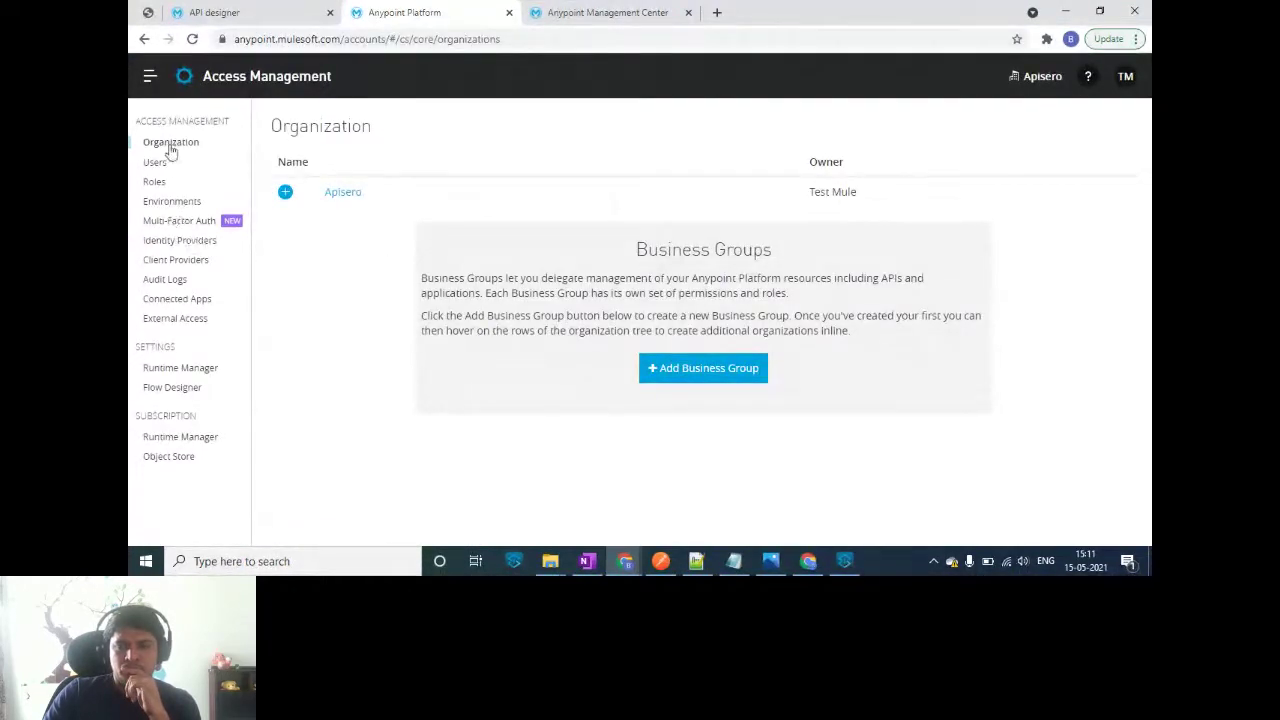
{"action": "left_click", "coordinate": [343, 194]}
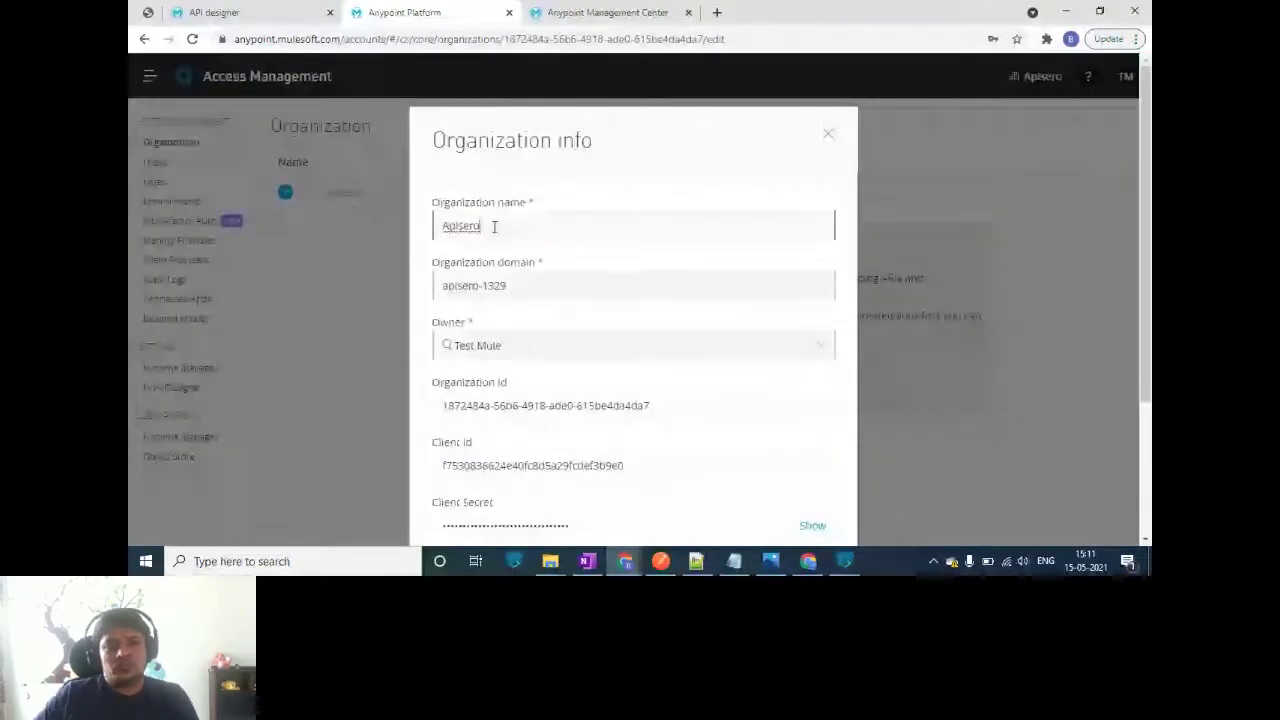
{"action": "scroll", "coordinate": [523, 280], "scroll_direction": "down", "scroll_amount": 2}
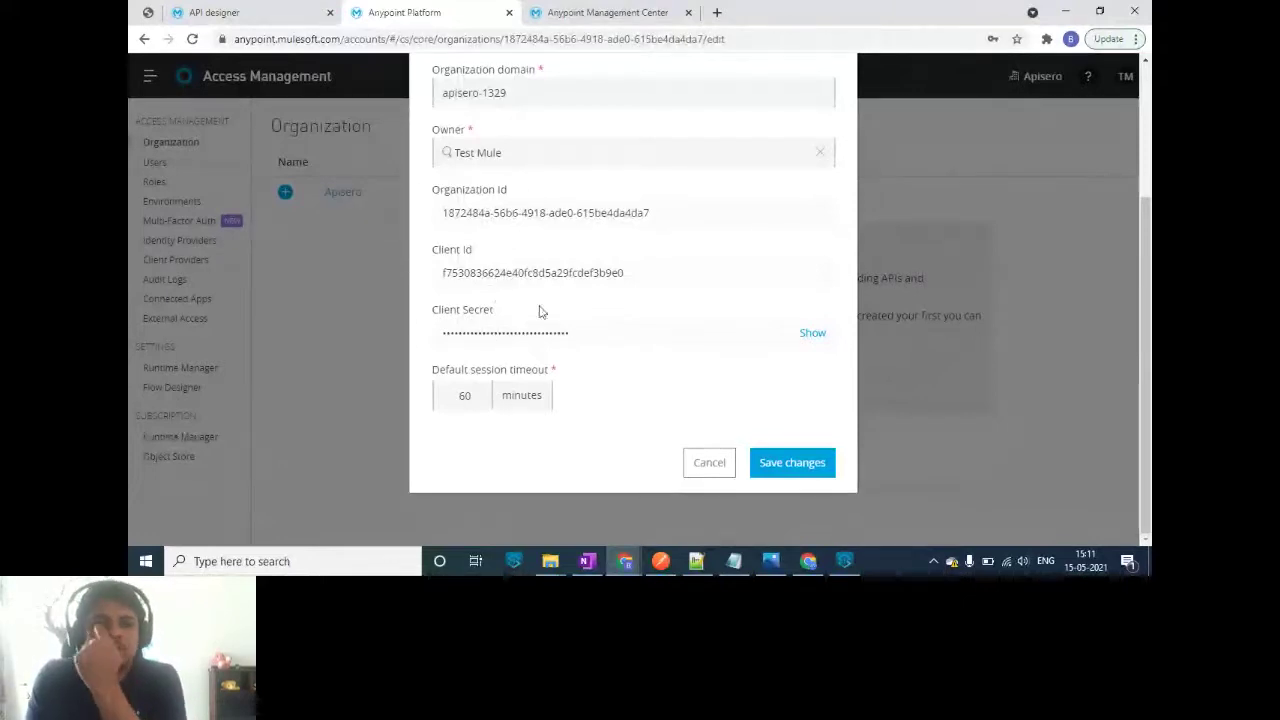
{"action": "left_click_drag", "start_coordinate": [651, 274], "coordinate": [414, 283]}
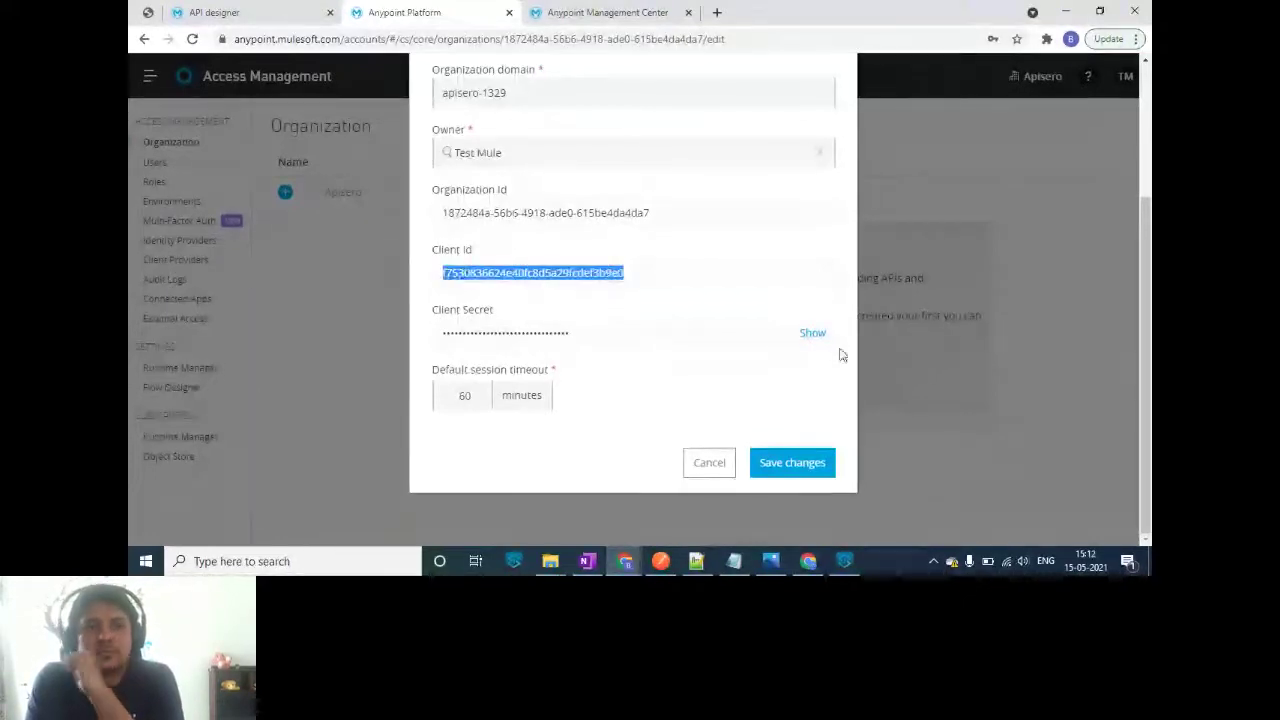
{"action": "left_click", "coordinate": [812, 333]}
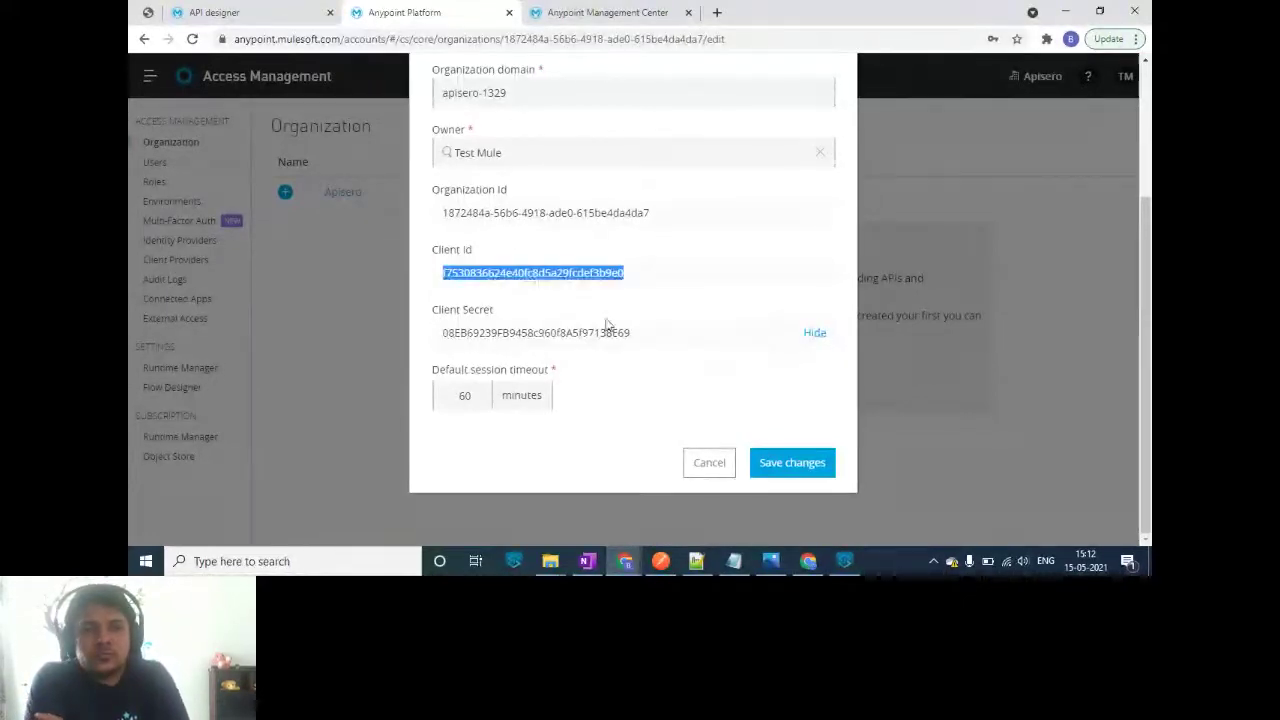
{"action": "left_click", "coordinate": [814, 332]}
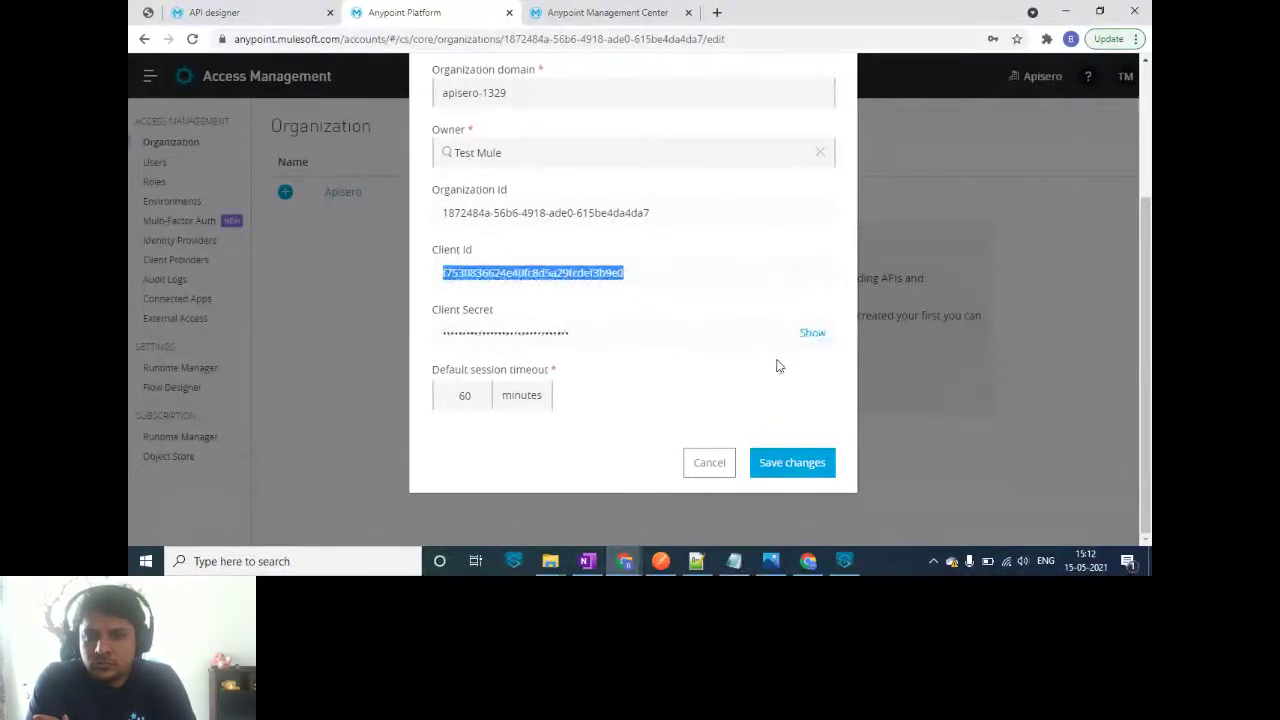
{"action": "left_click", "coordinate": [708, 463]}
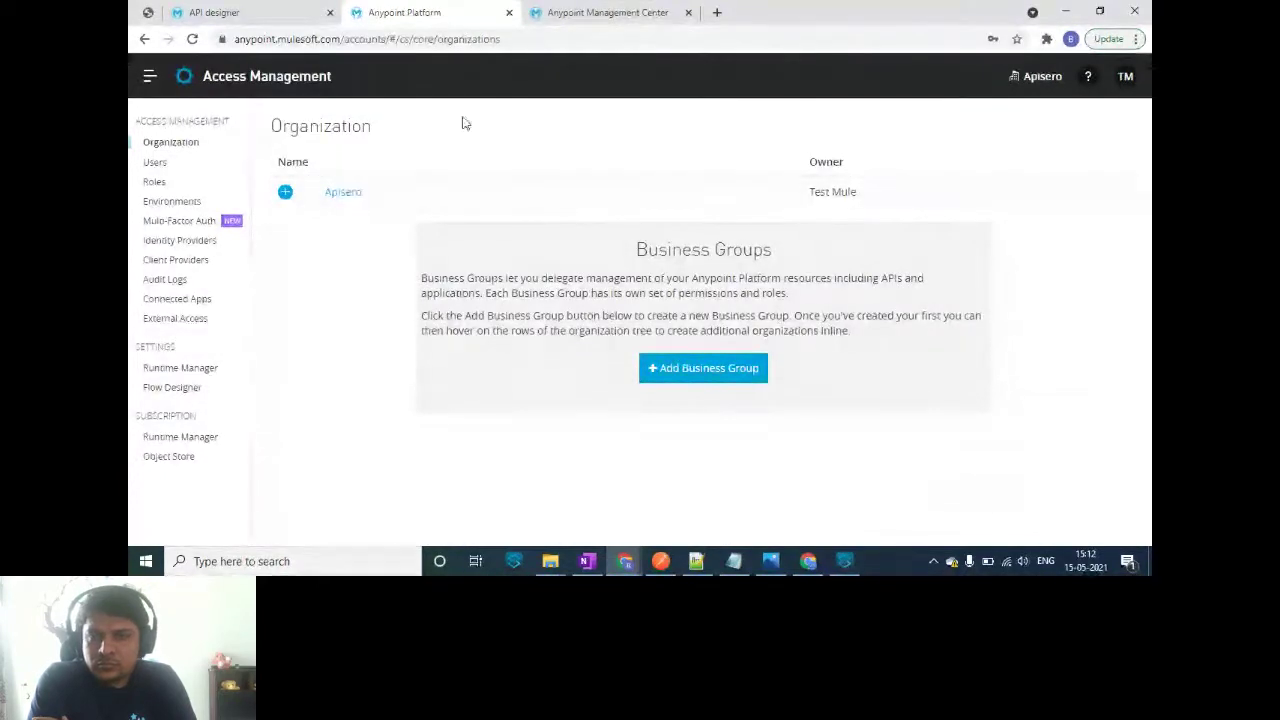
{"action": "left_click", "coordinate": [150, 77]}
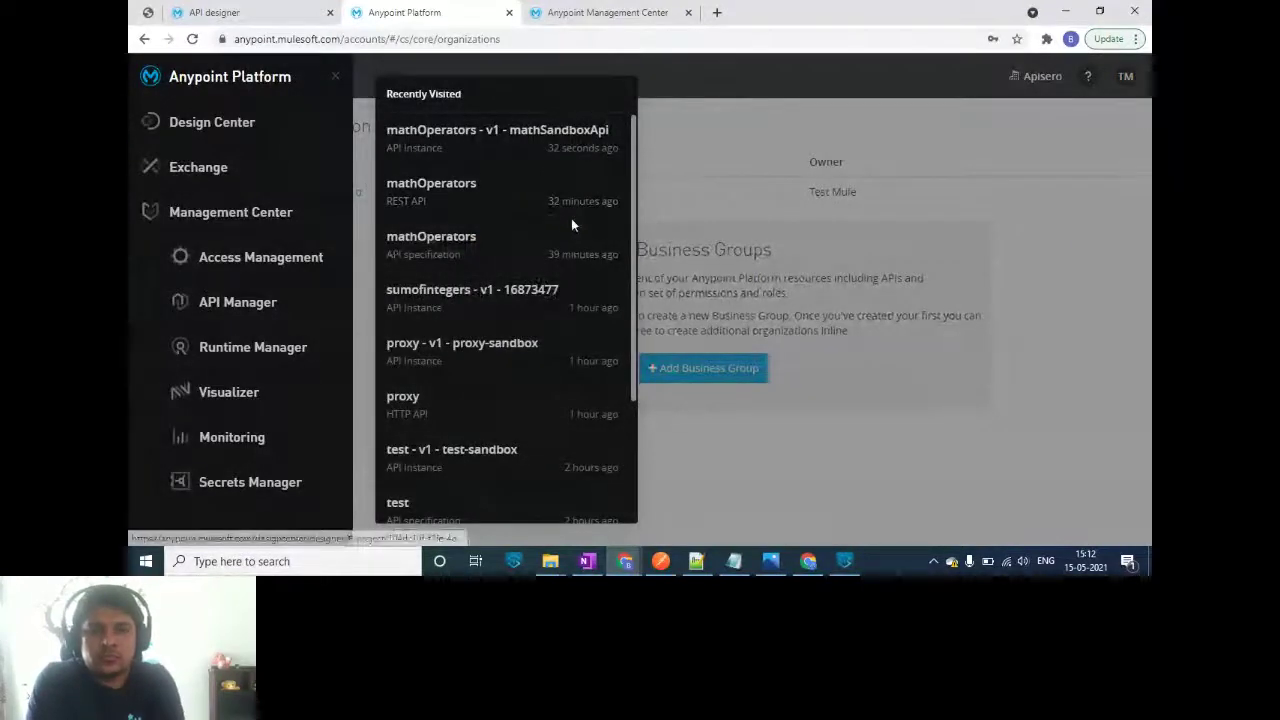
Export the mathoperator_api Mule project as mathoperator_api.jar on the Desktop, without attached sources
{"action": "key", "text": "alt+Tab"}
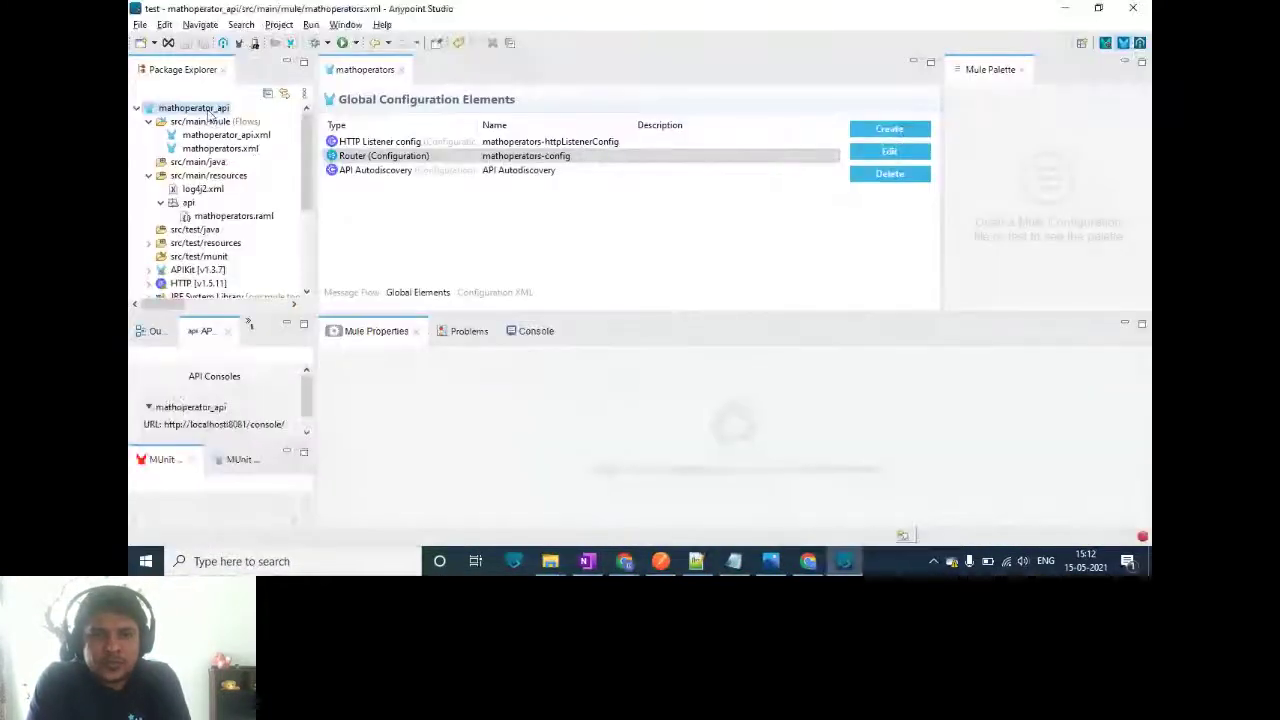
{"action": "right_click", "coordinate": [200, 107]}
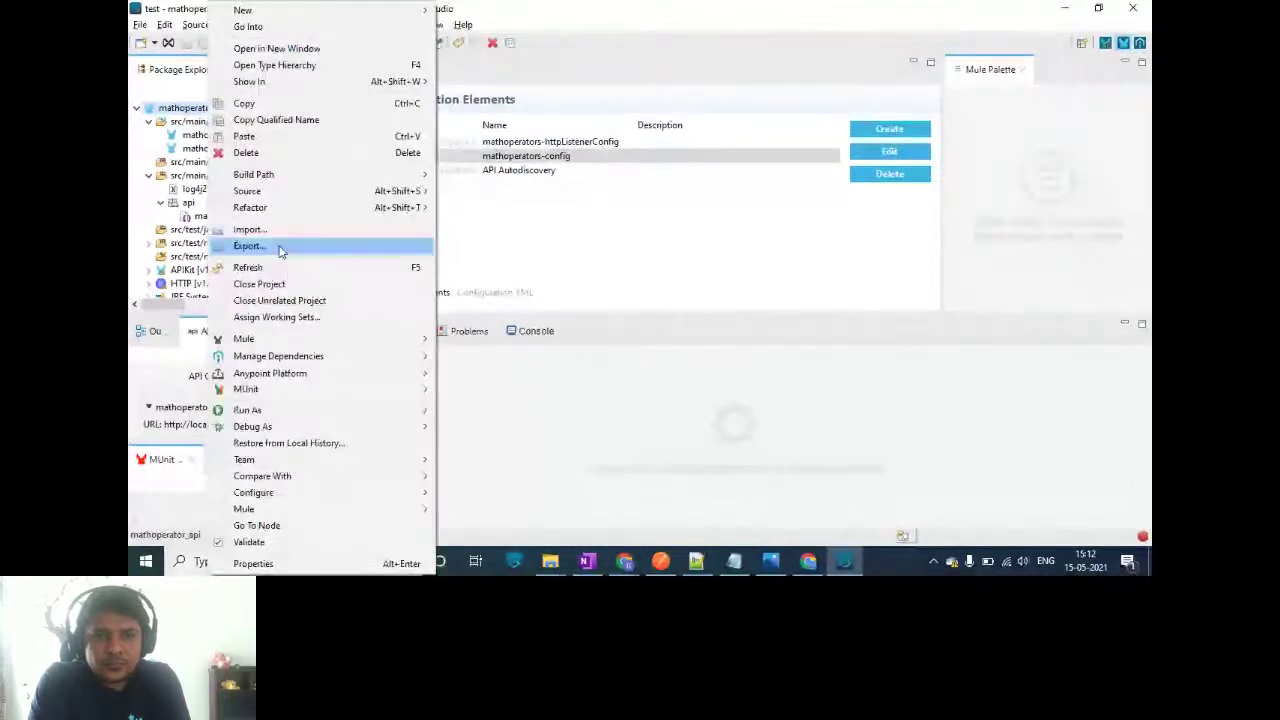
{"action": "left_click", "coordinate": [280, 246]}
{"action": "left_click", "coordinate": [655, 408]}
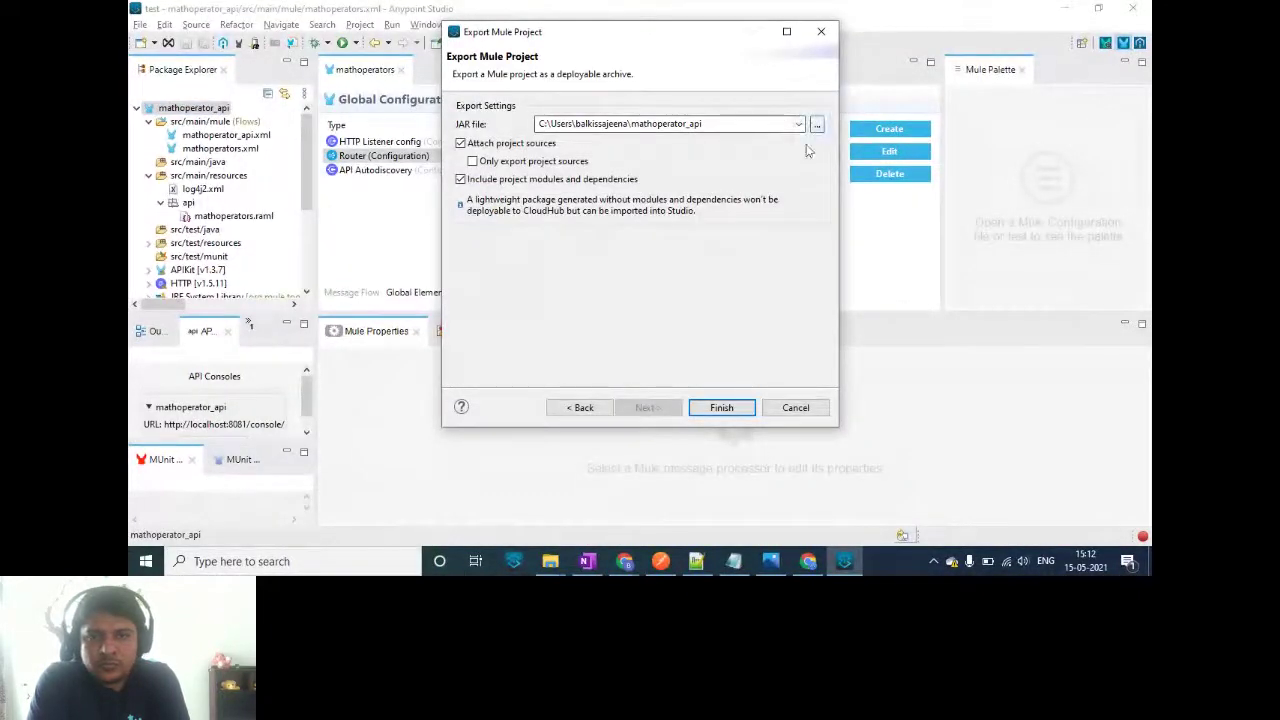
{"action": "left_click", "coordinate": [817, 124]}
{"action": "left_click", "coordinate": [497, 172]}
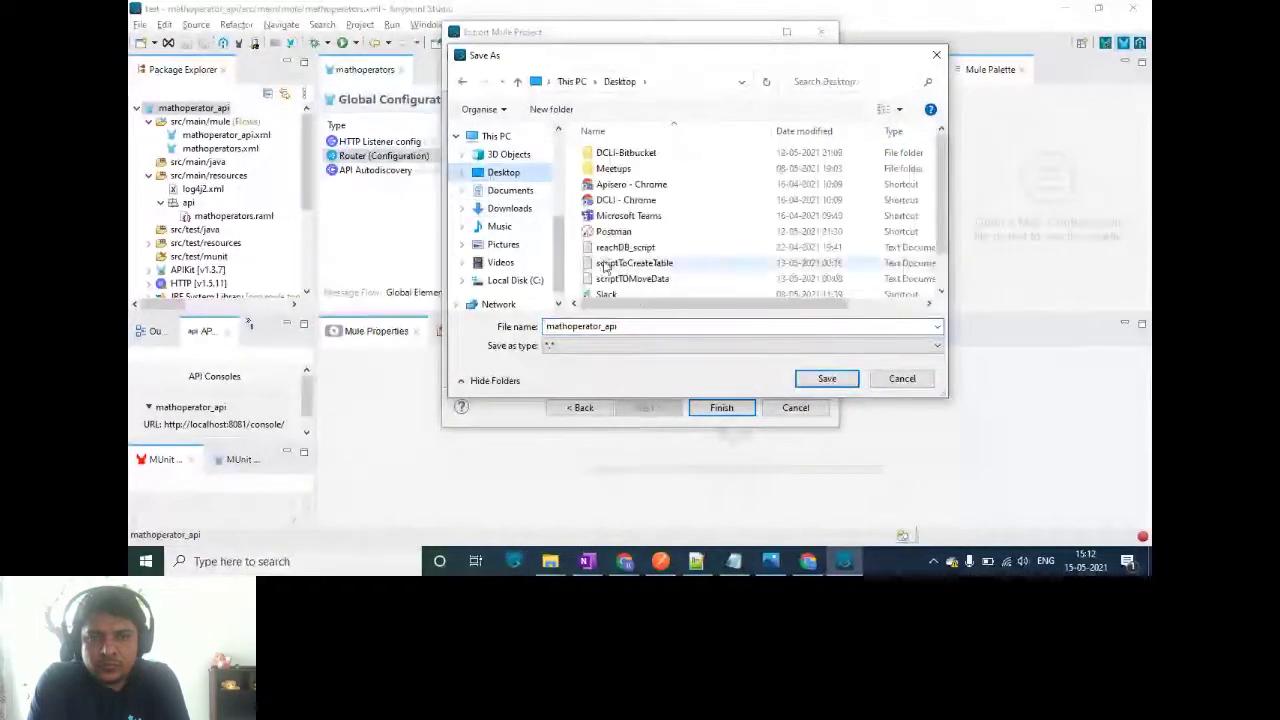
{"action": "left_click", "coordinate": [825, 378]}
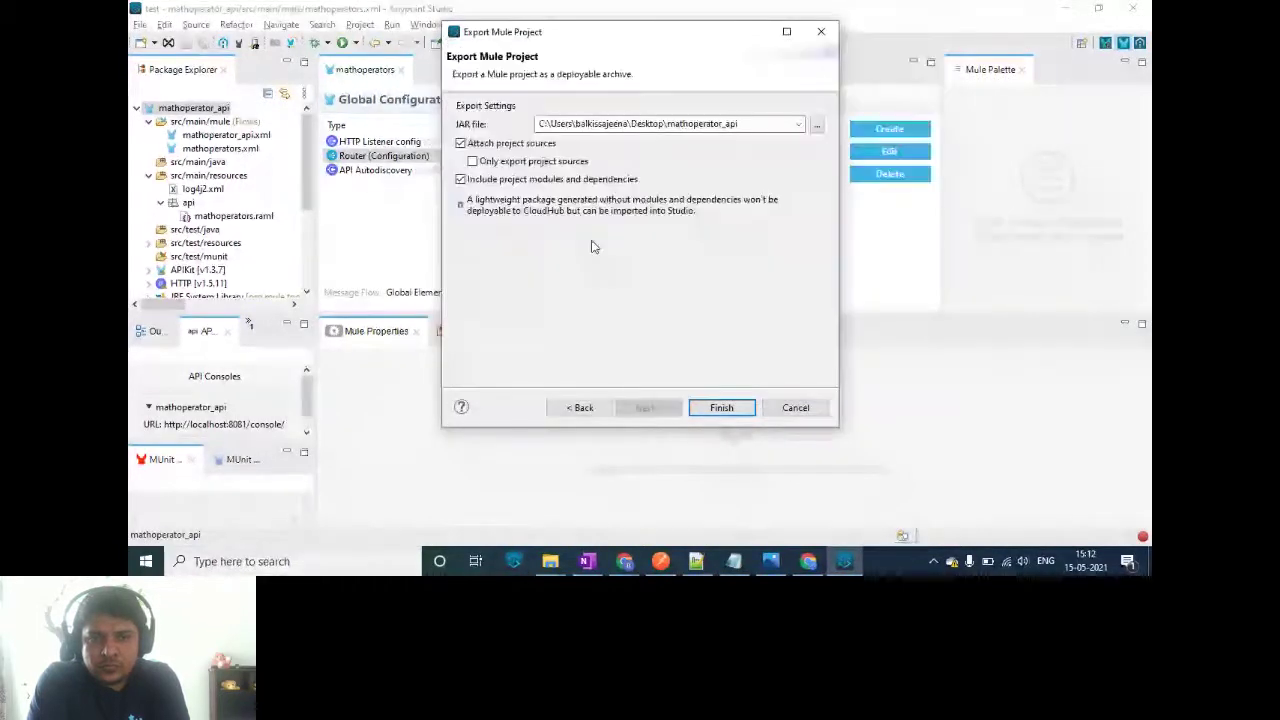
{"action": "left_click", "coordinate": [735, 408]}
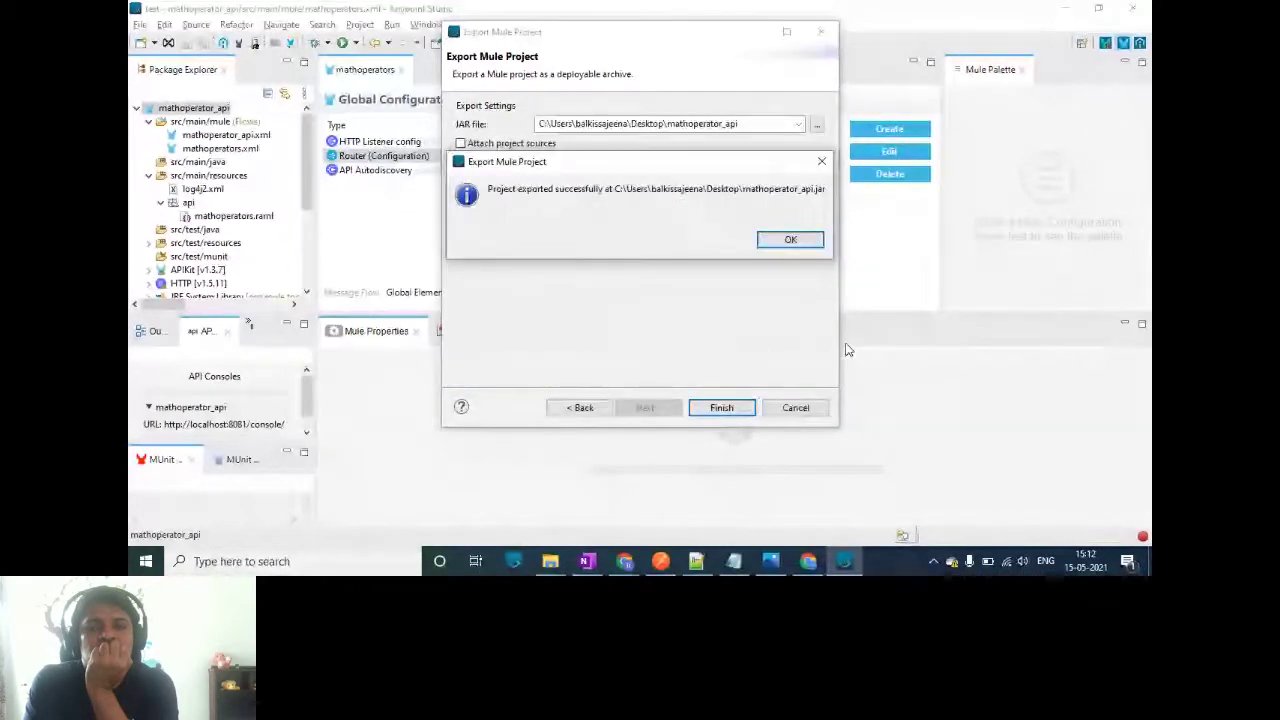
{"action": "left_click", "coordinate": [806, 242]}
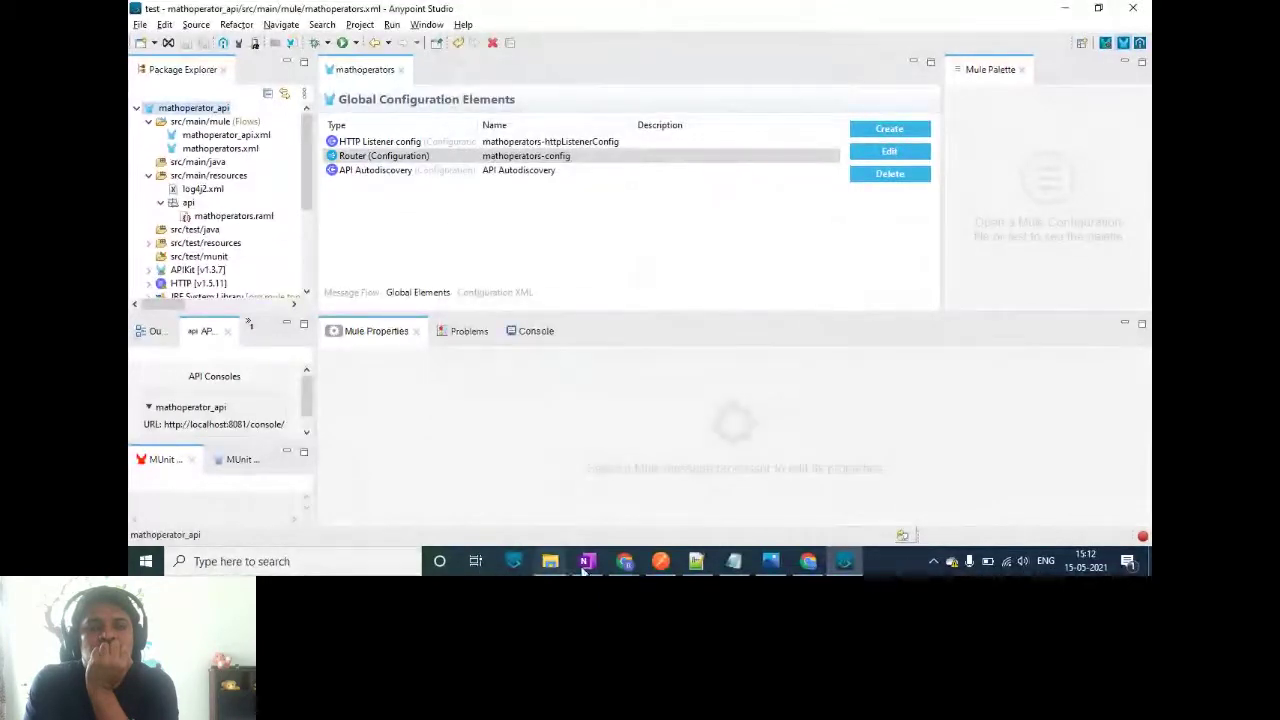
In Runtime Manager, open the mathoperator application's Settings page
{"action": "mouse_move", "coordinate": [625, 563]}
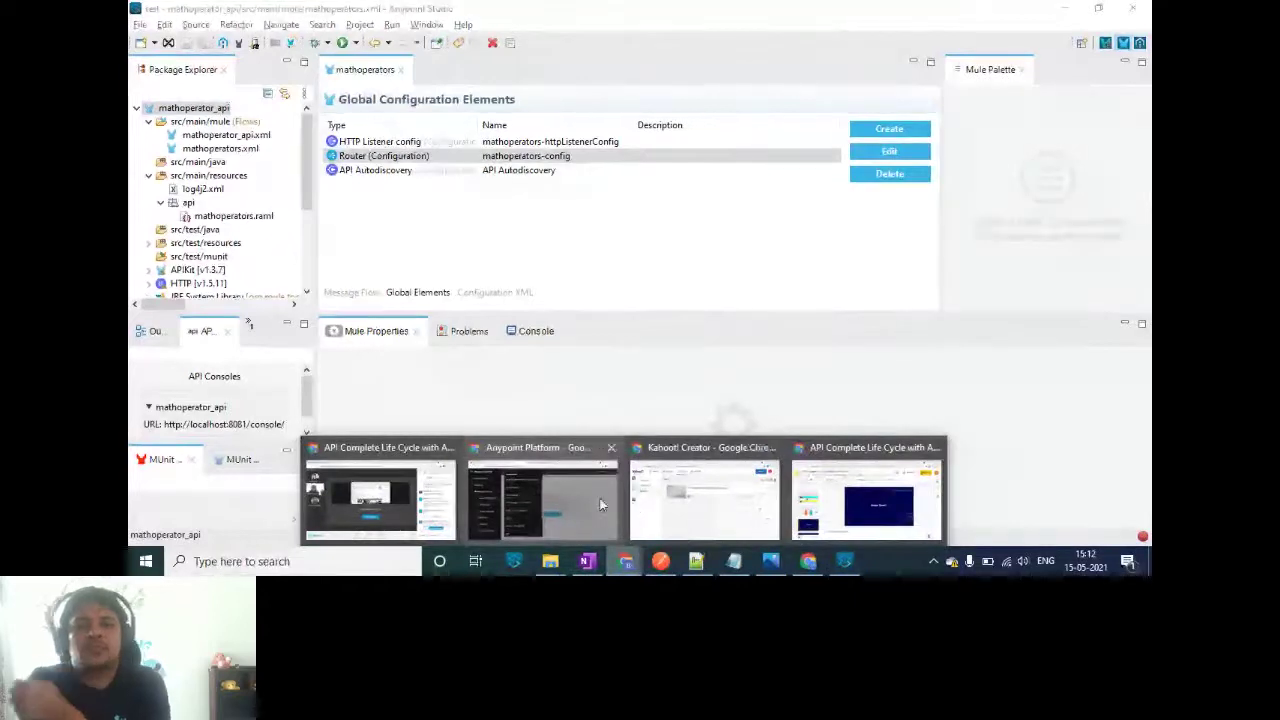
{"action": "left_click", "coordinate": [540, 495]}
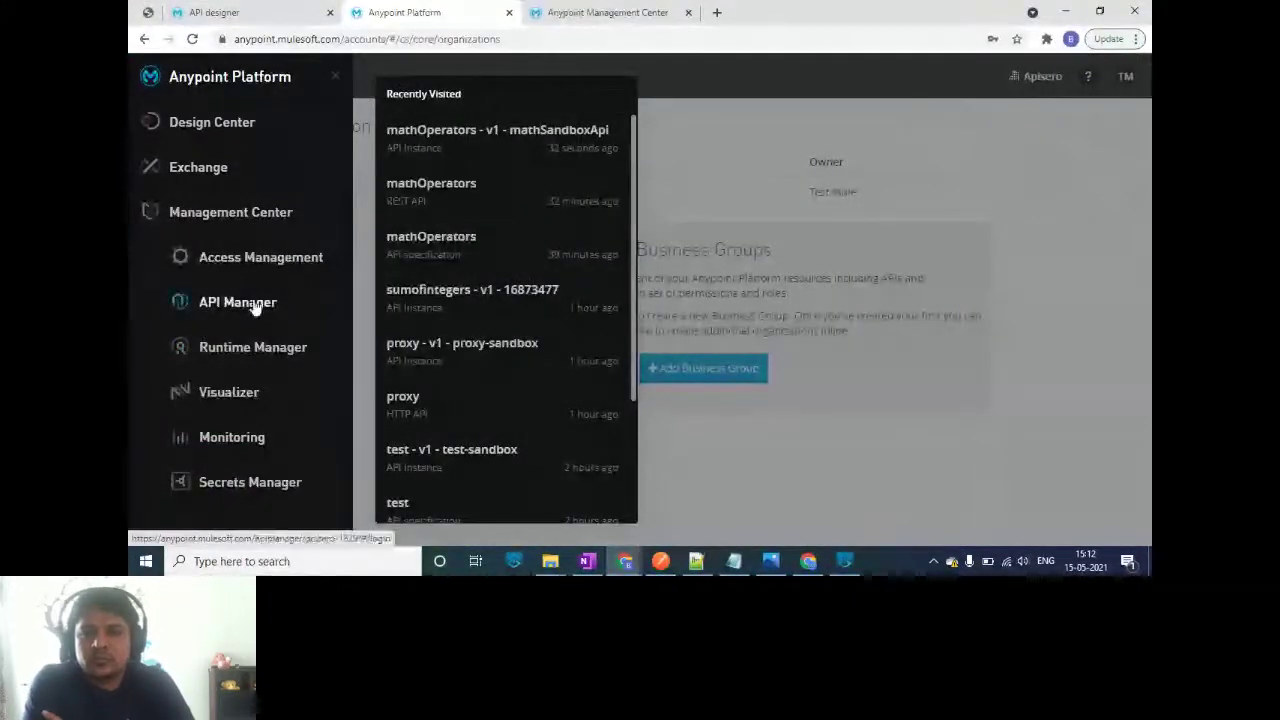
{"action": "left_click", "coordinate": [245, 358]}
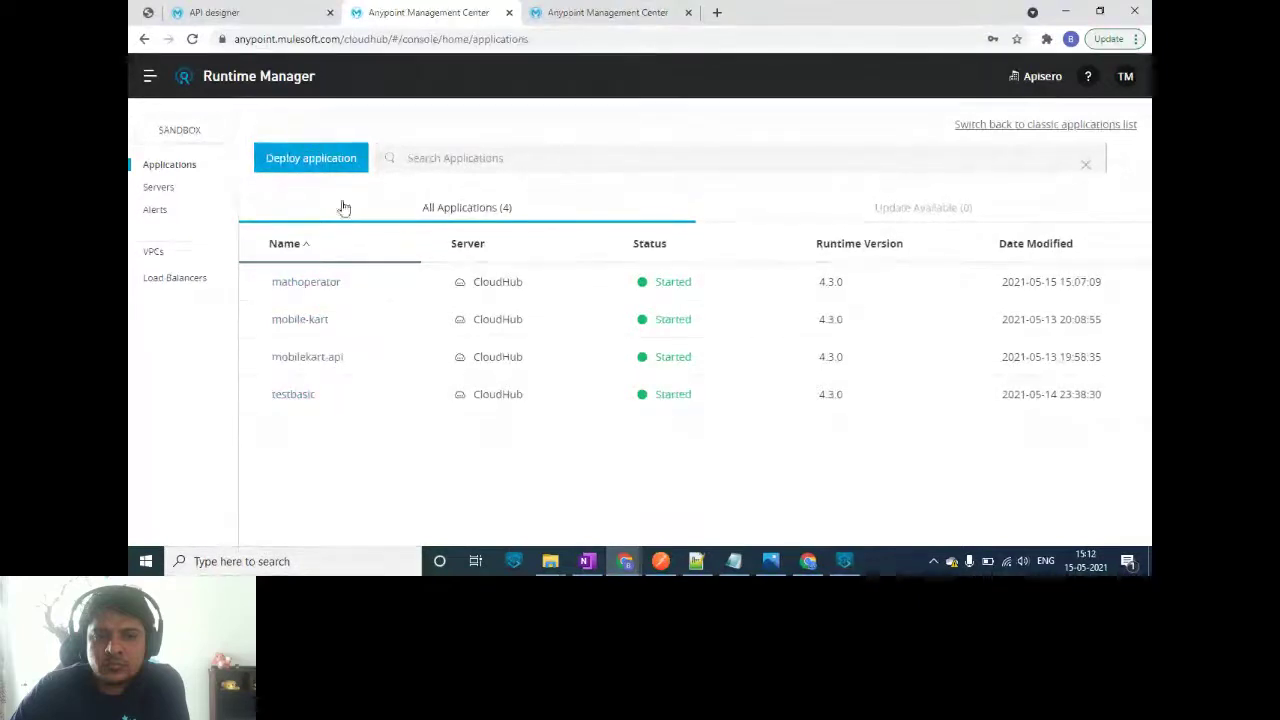
{"action": "left_click", "coordinate": [305, 282]}
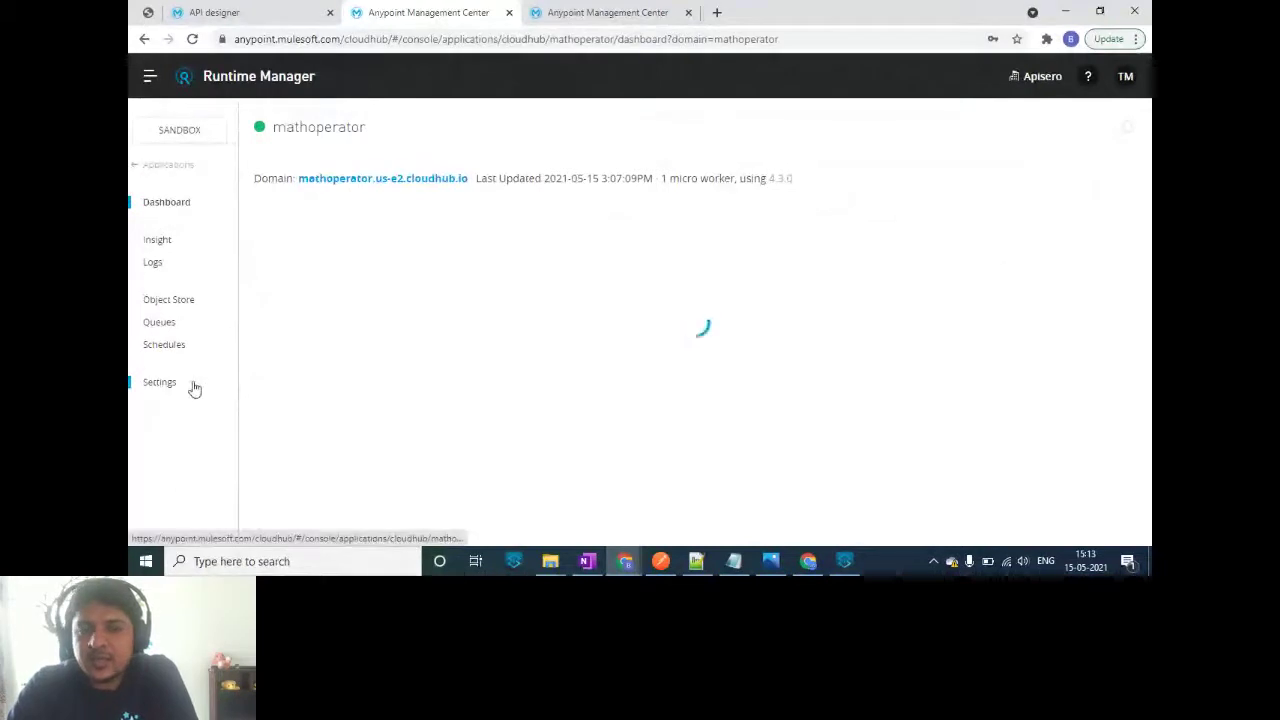
{"action": "left_click", "coordinate": [194, 388]}
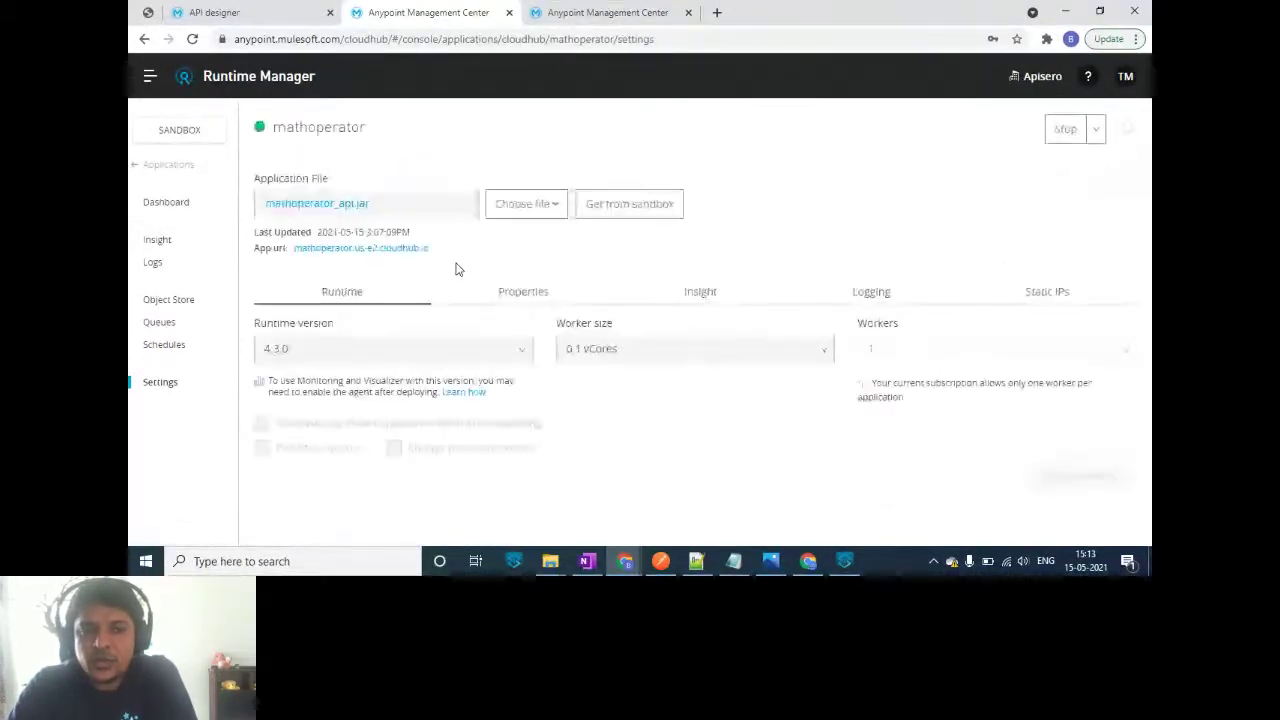
Upload Desktop\mathoperator_api.jar as the application's replacement file
{"action": "left_click", "coordinate": [555, 205]}
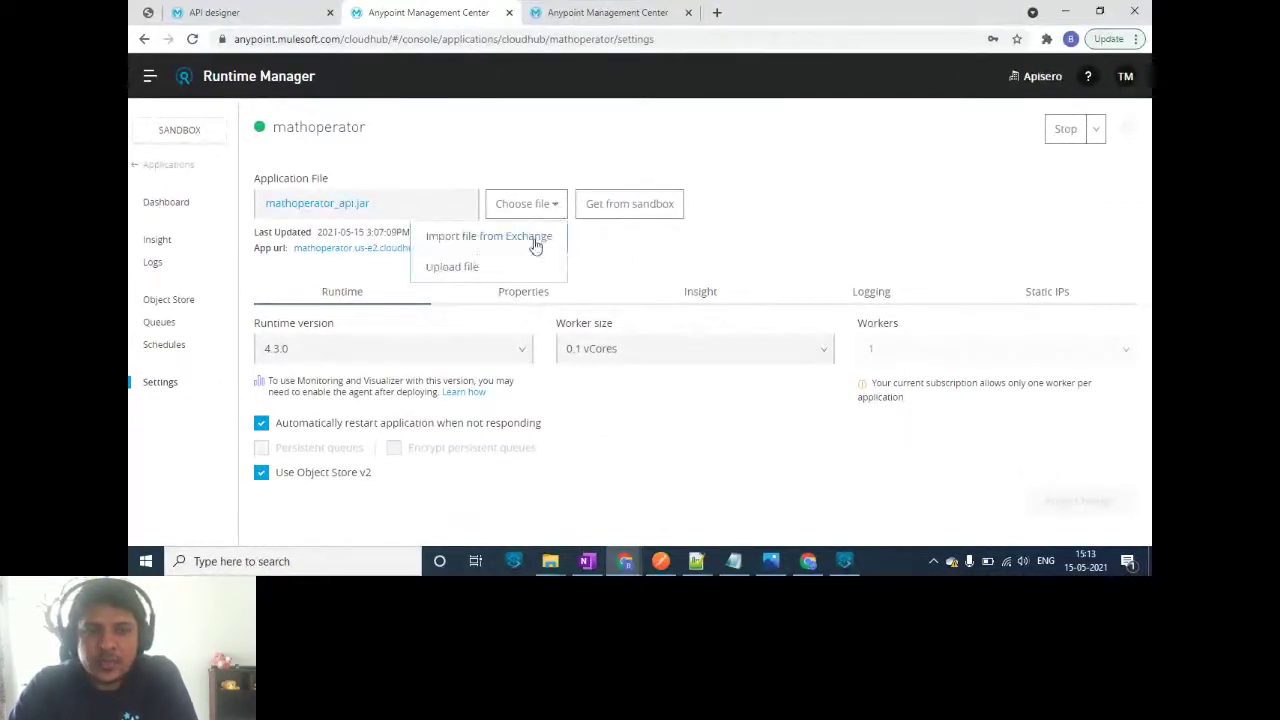
{"action": "left_click", "coordinate": [455, 270]}
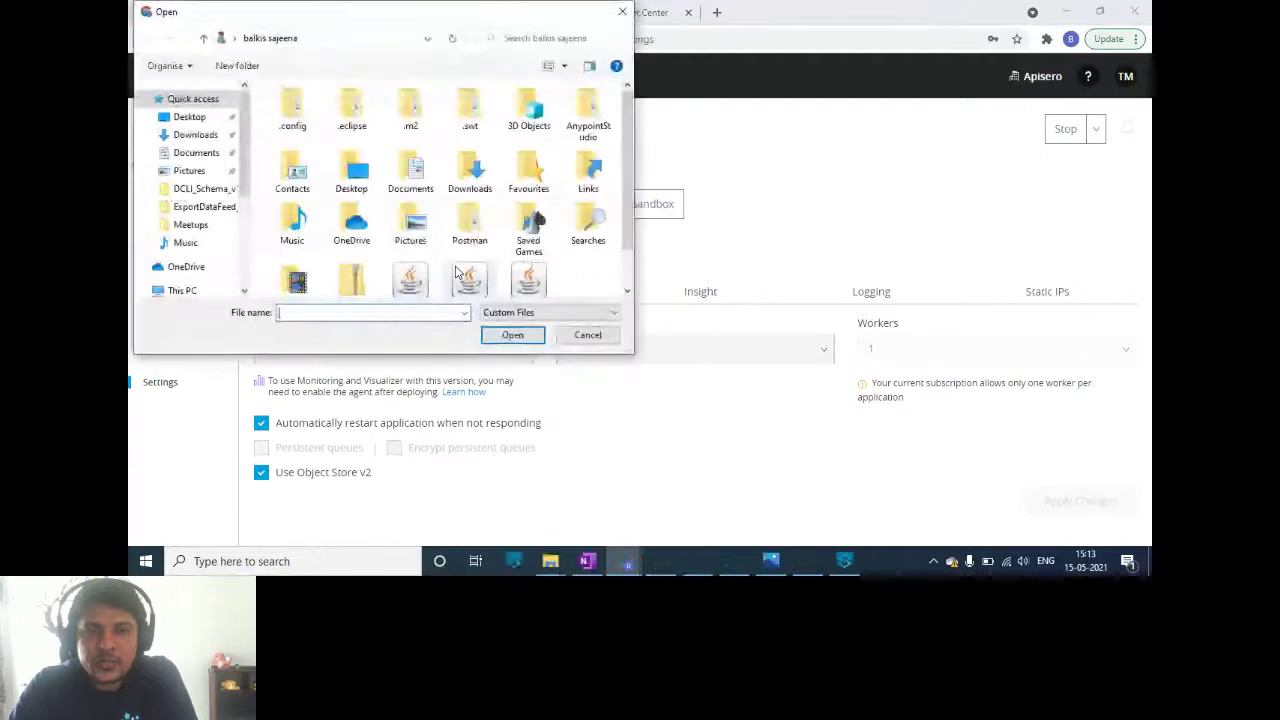
{"action": "left_click", "coordinate": [190, 117]}
{"action": "left_click", "coordinate": [340, 141]}
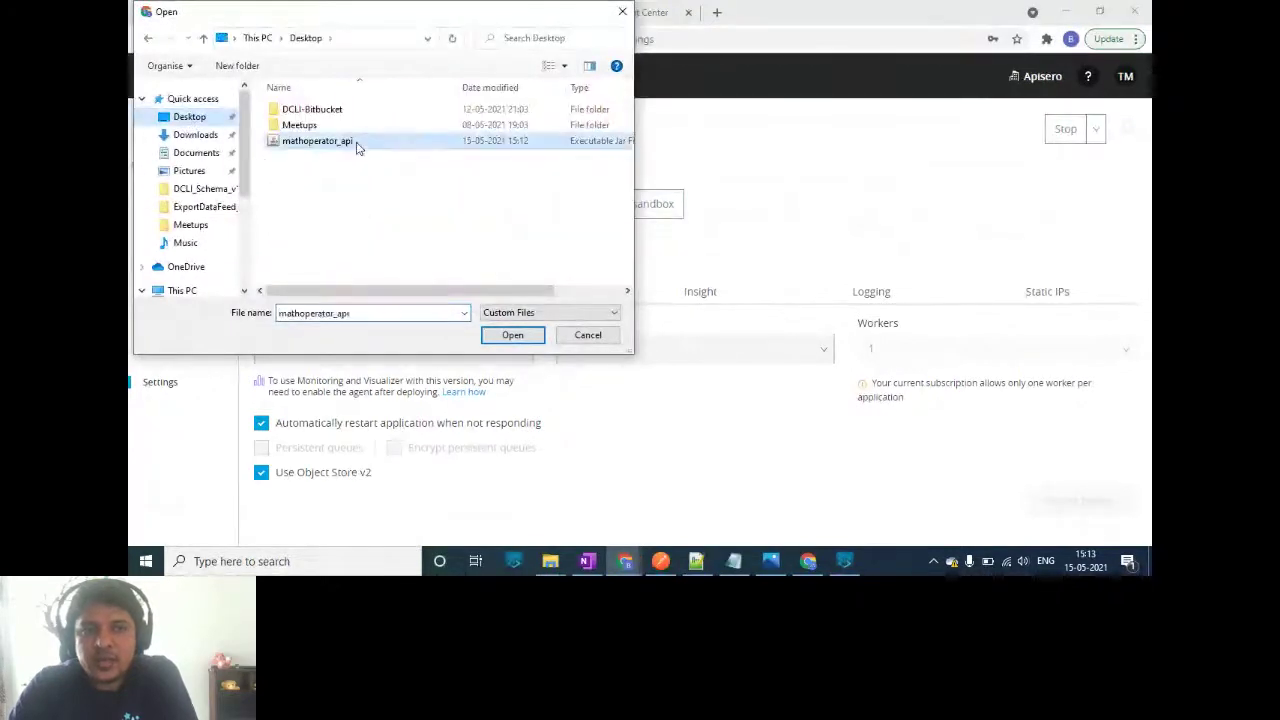
{"action": "left_click", "coordinate": [514, 336]}
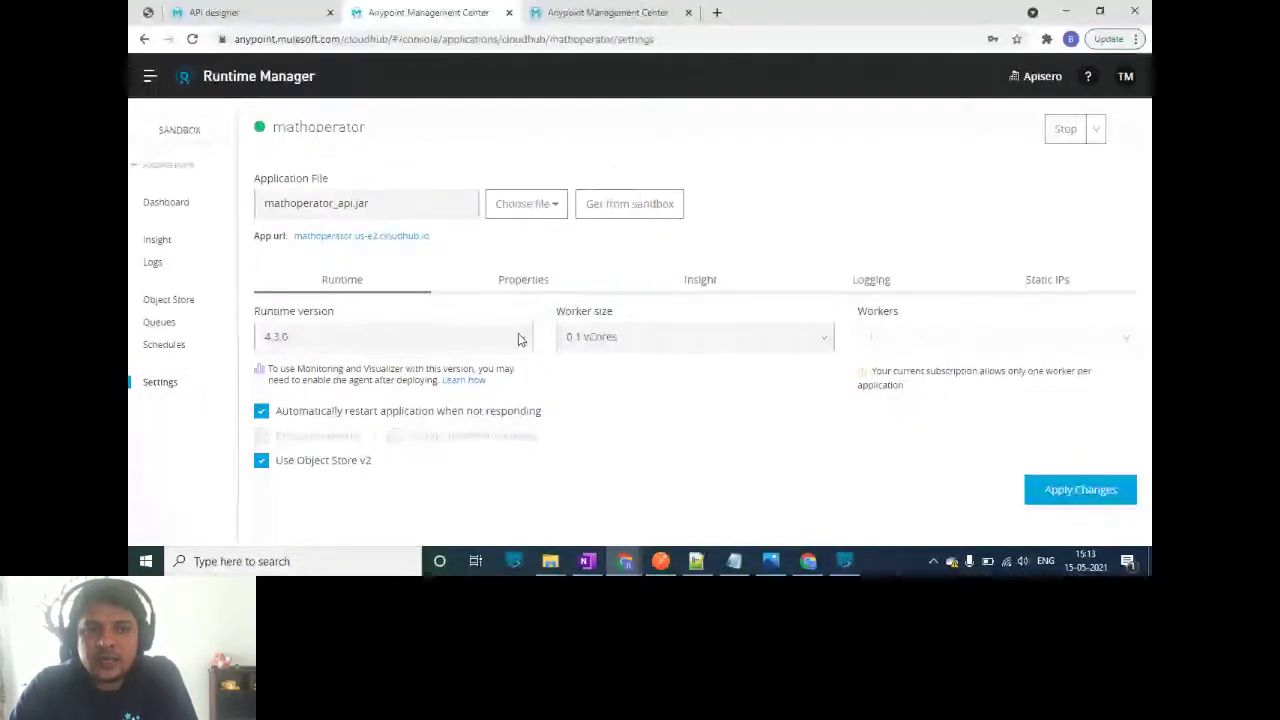
{"action": "left_click", "coordinate": [532, 285]}
Paste the client_id and client_secret lines from Notepad into the application's text properties
{"action": "left_click", "coordinate": [366, 319]}
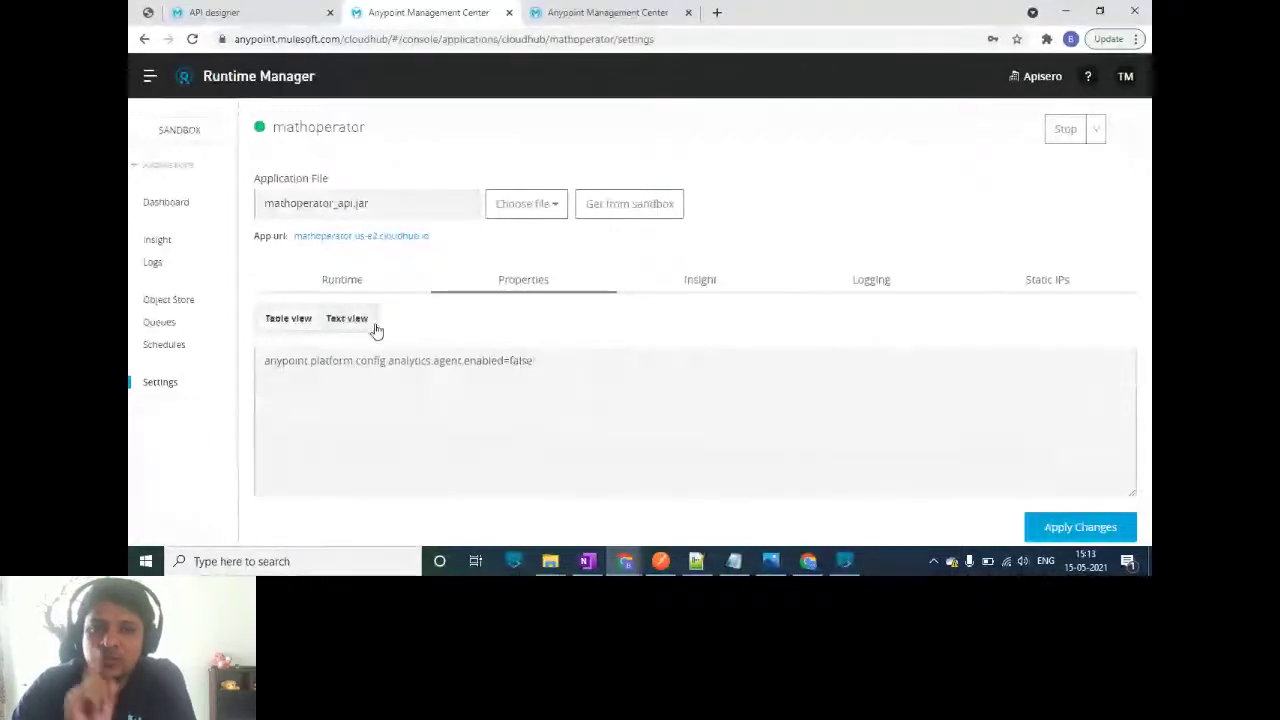
{"action": "left_click", "coordinate": [594, 364]}
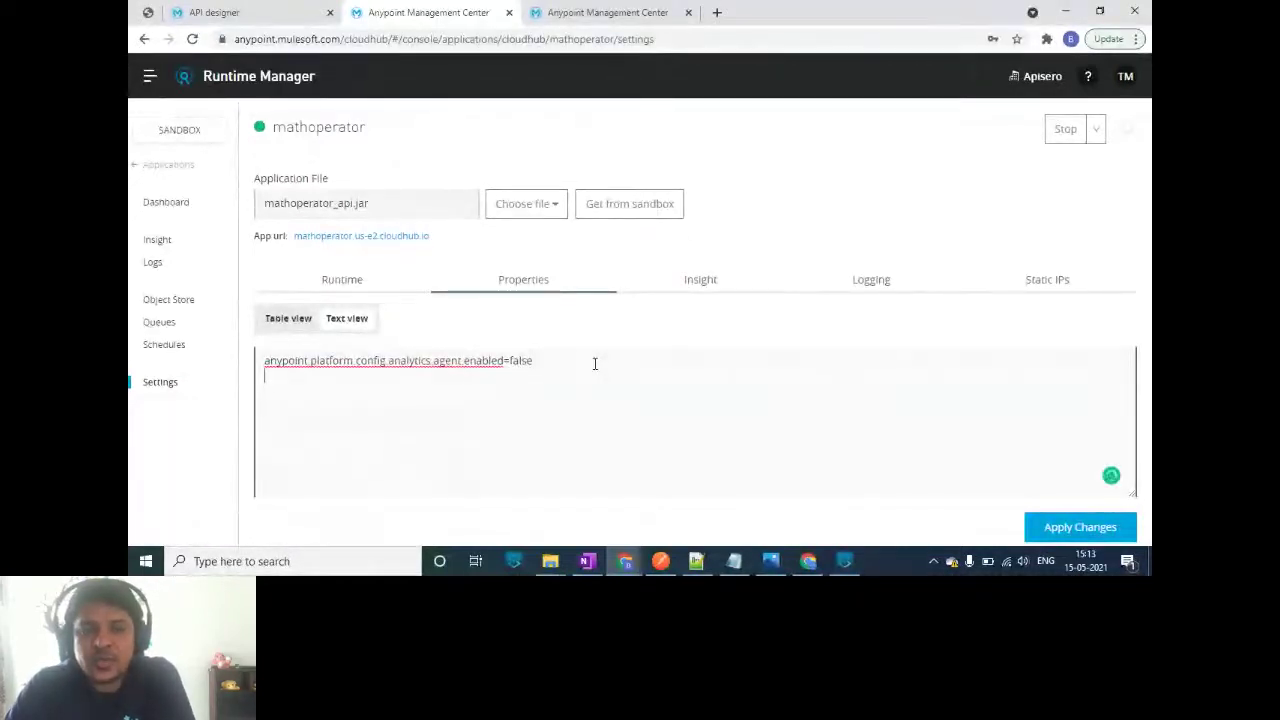
{"action": "key", "text": "alt+Tab"}
{"action": "key", "text": "Tab"}
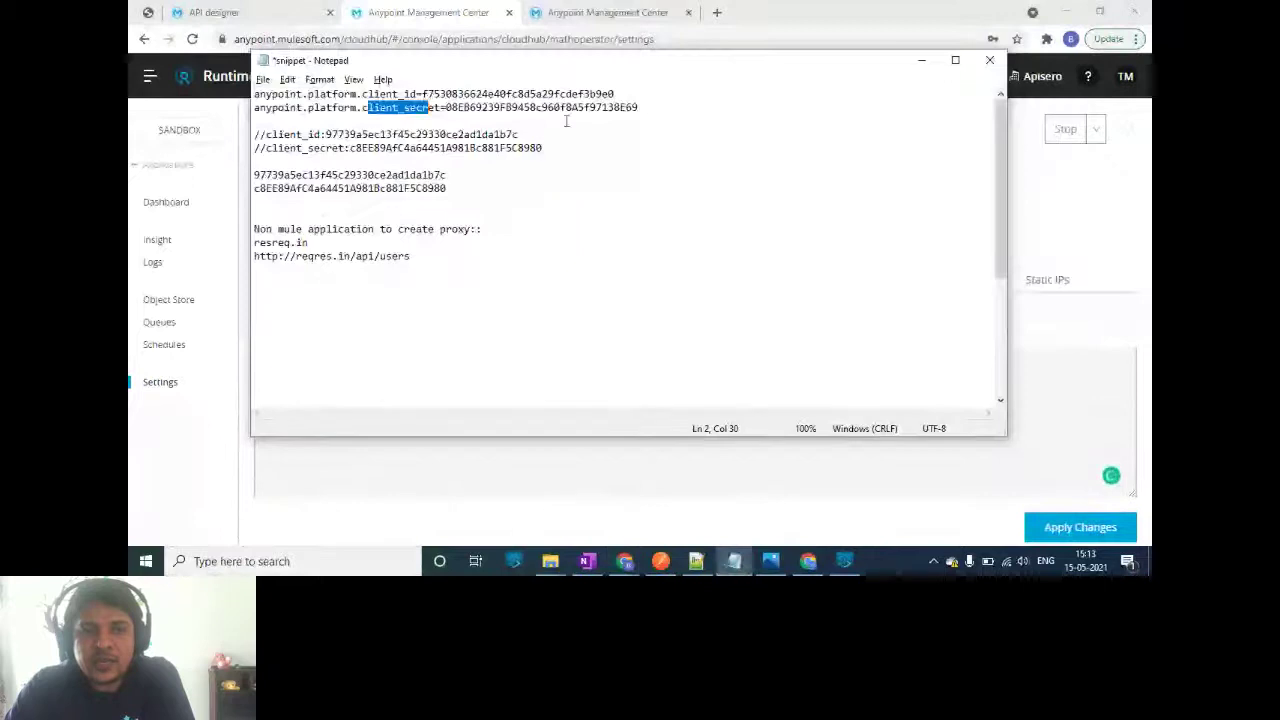
{"action": "left_click_drag", "start_coordinate": [632, 113], "coordinate": [235, 102]}
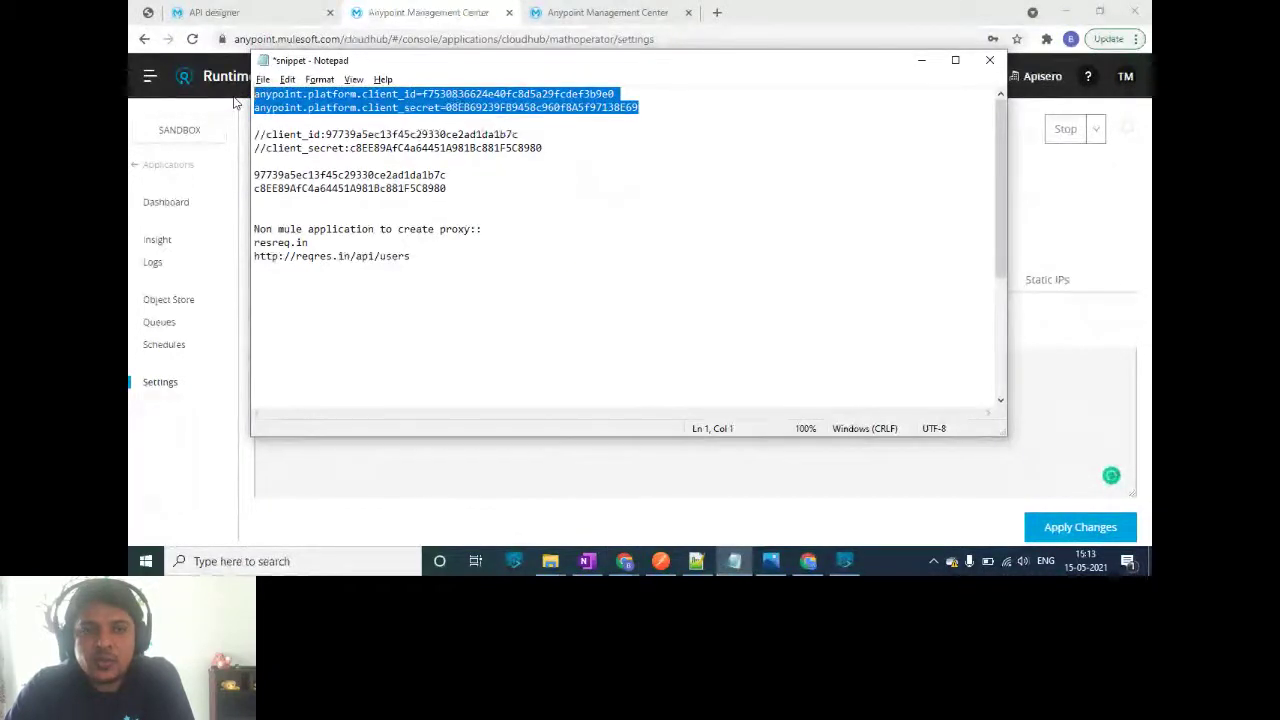
{"action": "key", "text": "ctrl+c"}
{"action": "key", "text": "alt+Tab"}
{"action": "key", "text": "Return"}
{"action": "key", "text": "ctrl+v"}
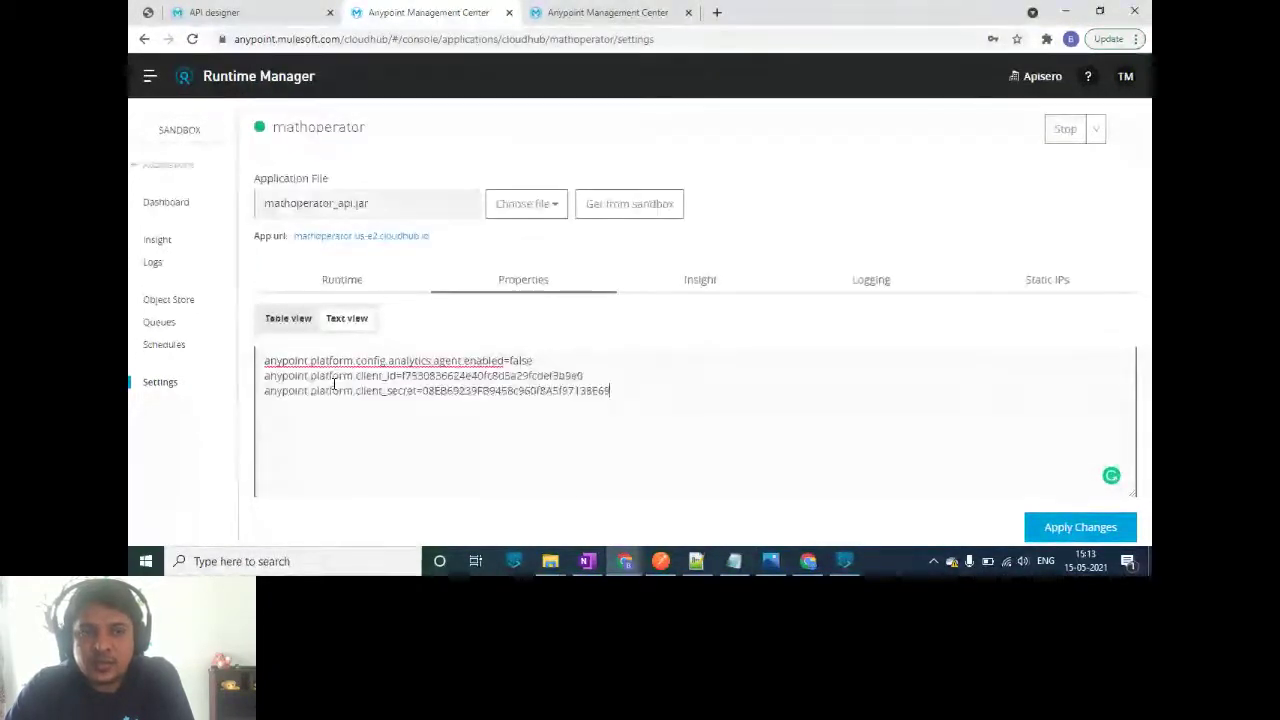
Apply the changes and wait until mathoperator reports it was updated successfully
{"action": "left_click", "coordinate": [287, 322]}
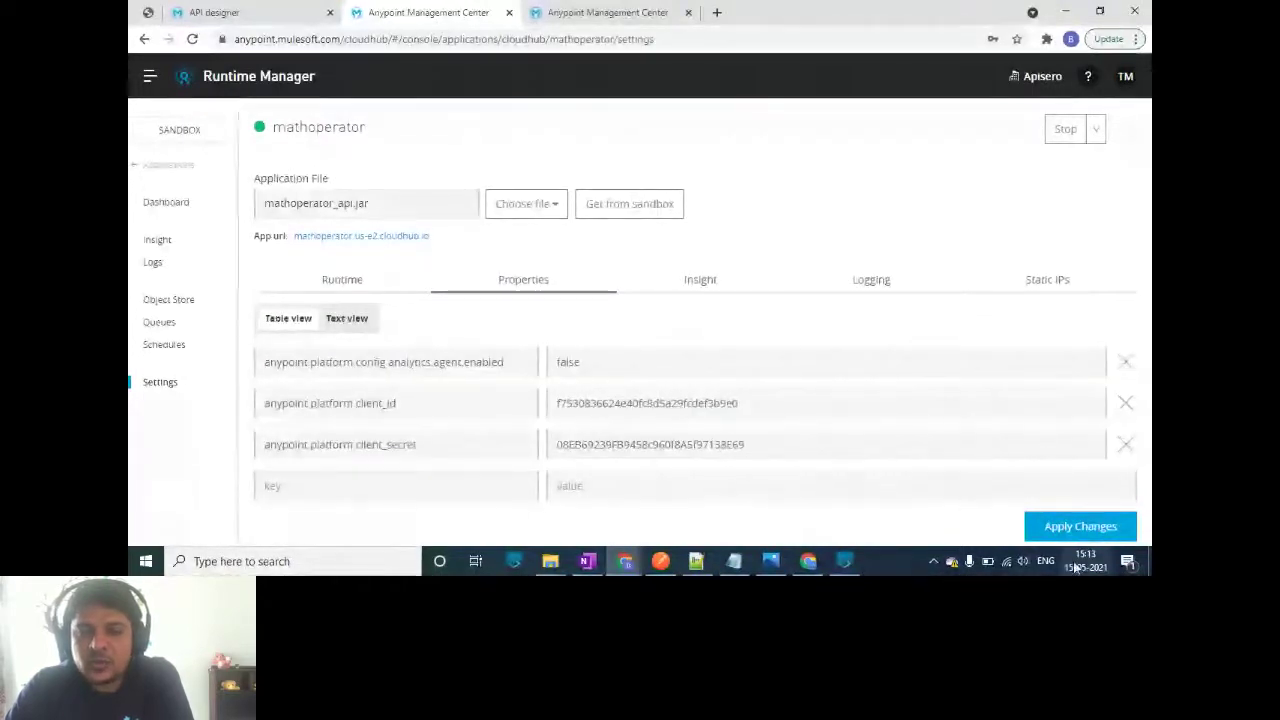
{"action": "left_click", "coordinate": [1078, 527]}
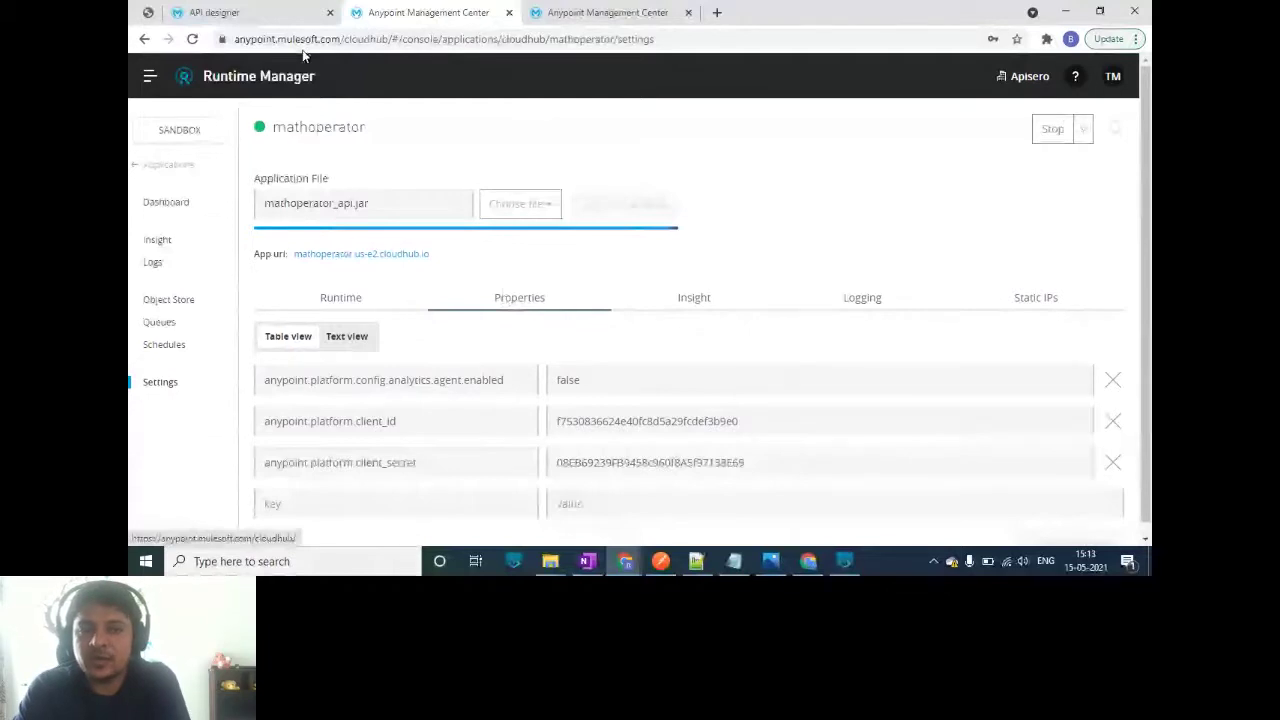
{"action": "scroll", "coordinate": [714, 240], "scroll_direction": "down", "scroll_amount": 1}
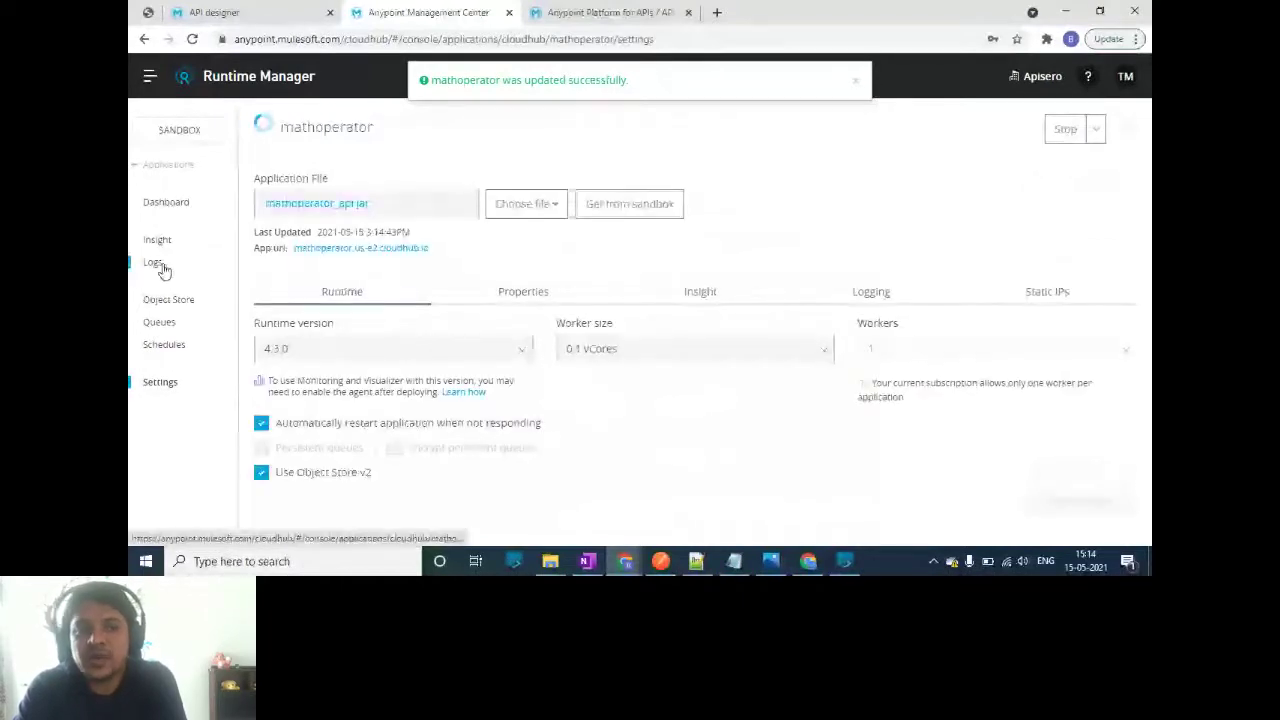
Show mathoperator's logs with the 15:14 and 15:05 deployments expanded
{"action": "left_click", "coordinate": [155, 263]}
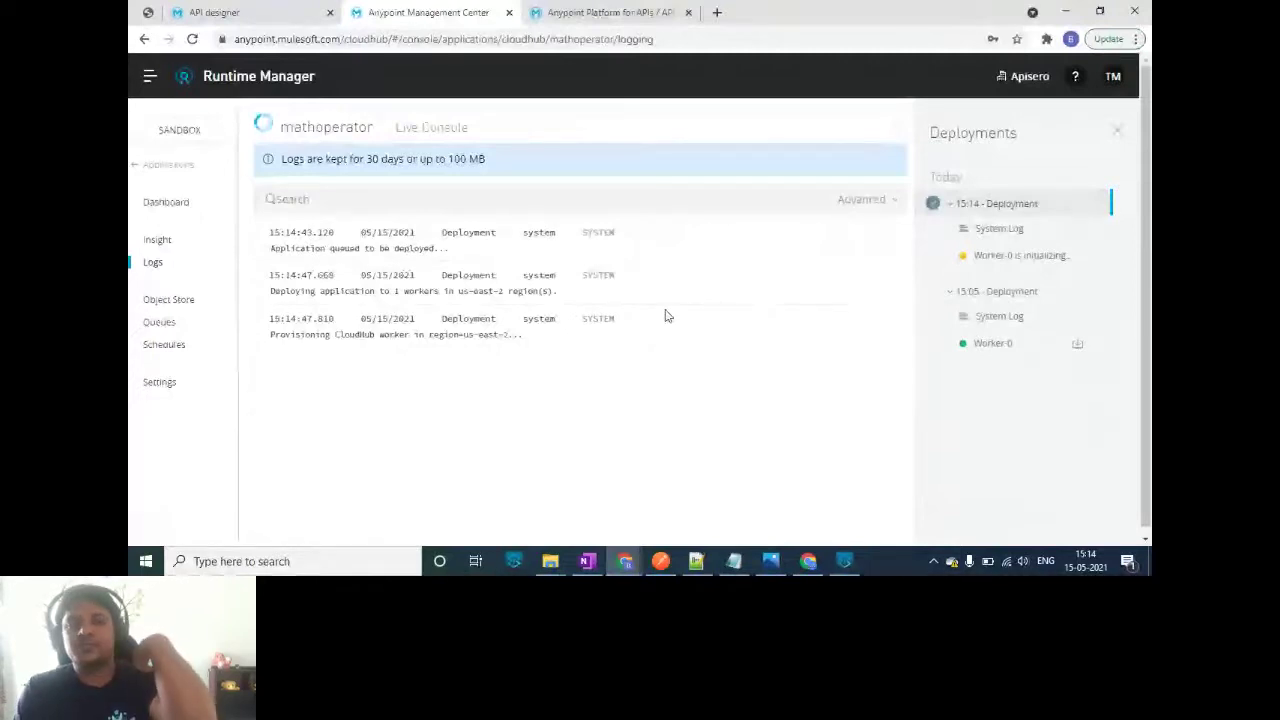
{"action": "left_click", "coordinate": [951, 206]}
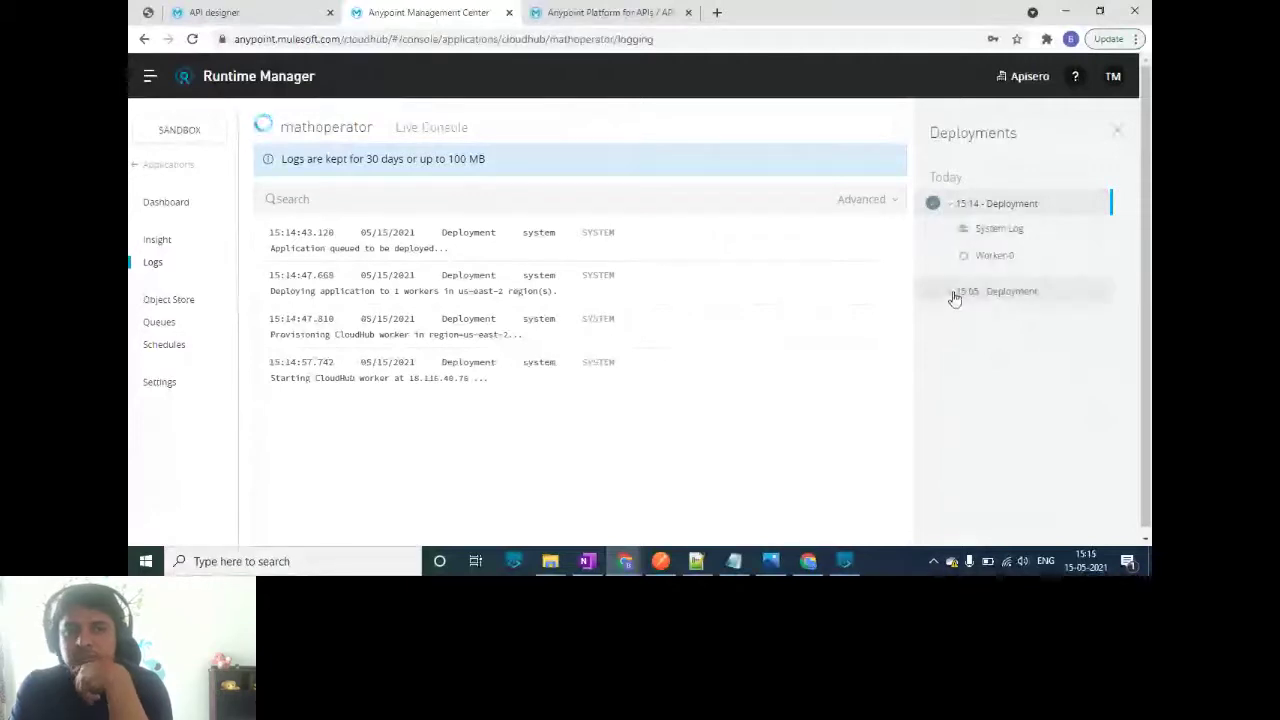
{"action": "left_click", "coordinate": [955, 294]}
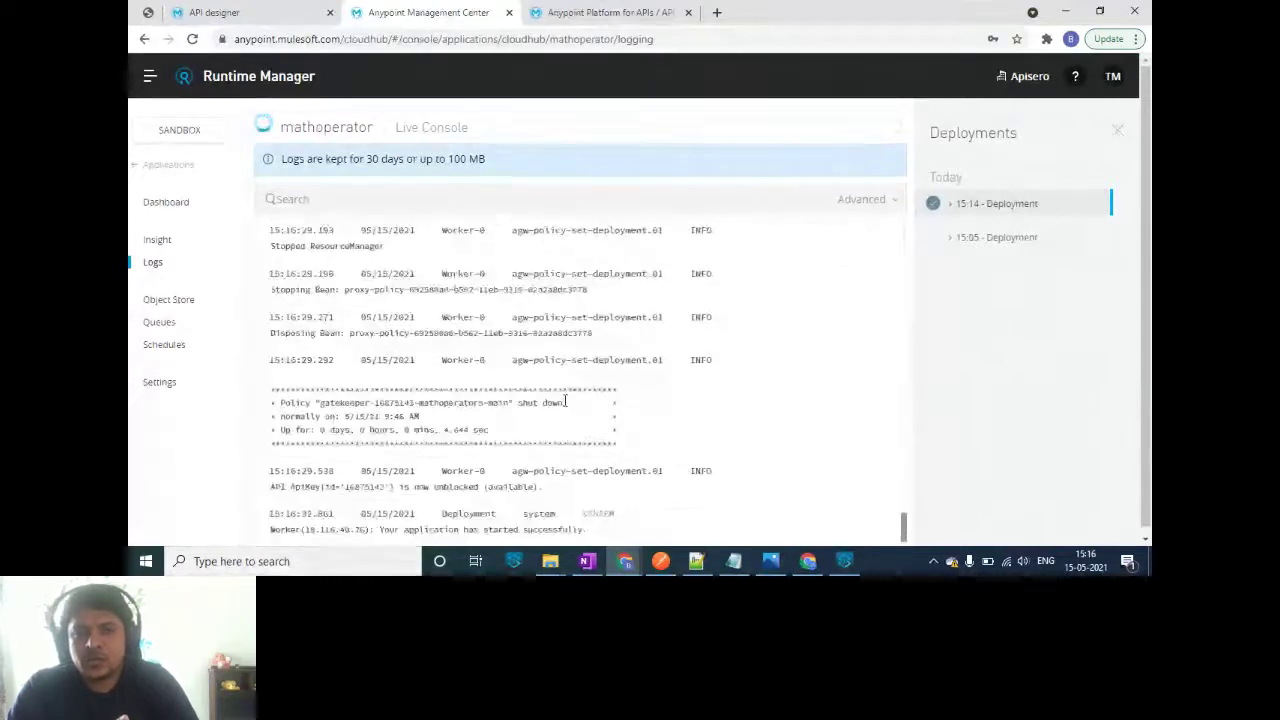
Highlight the 'API is now unblocked (available)' log line and expand the 15:14 and 15:05 deployments
{"action": "left_click_drag", "start_coordinate": [539, 487], "coordinate": [255, 490]}
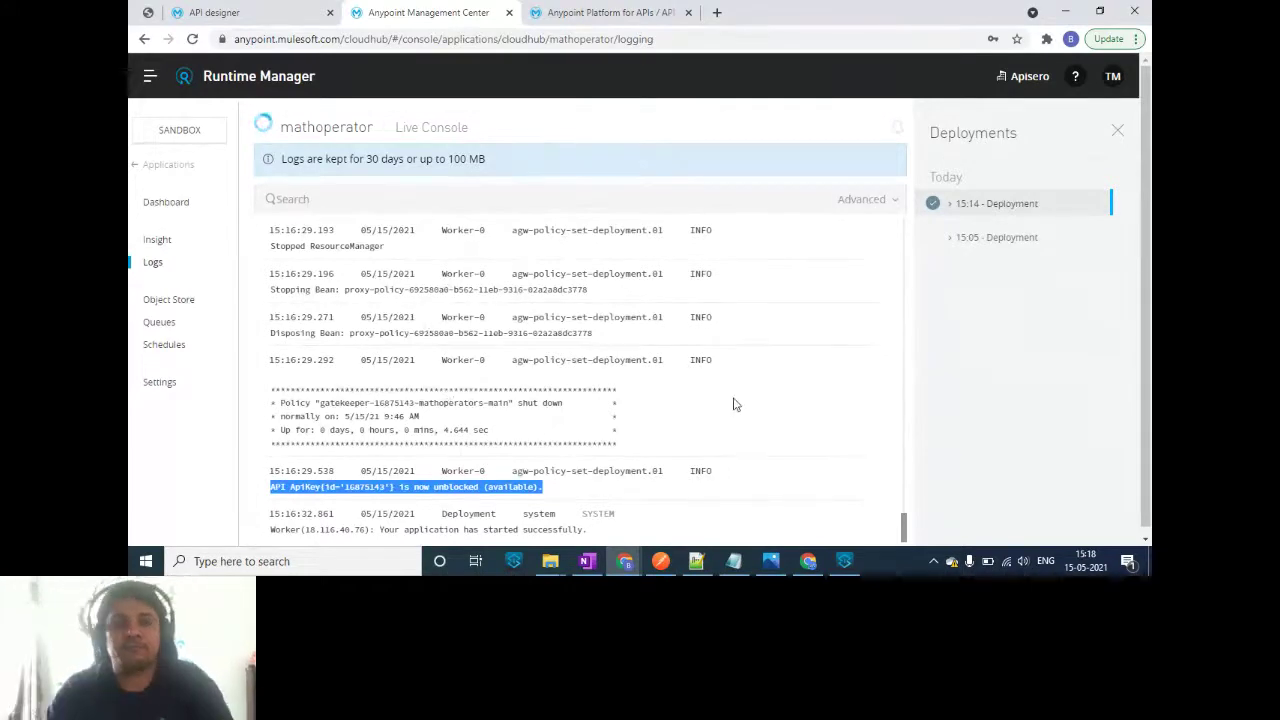
{"action": "left_click", "coordinate": [954, 204]}
{"action": "left_click", "coordinate": [950, 295]}
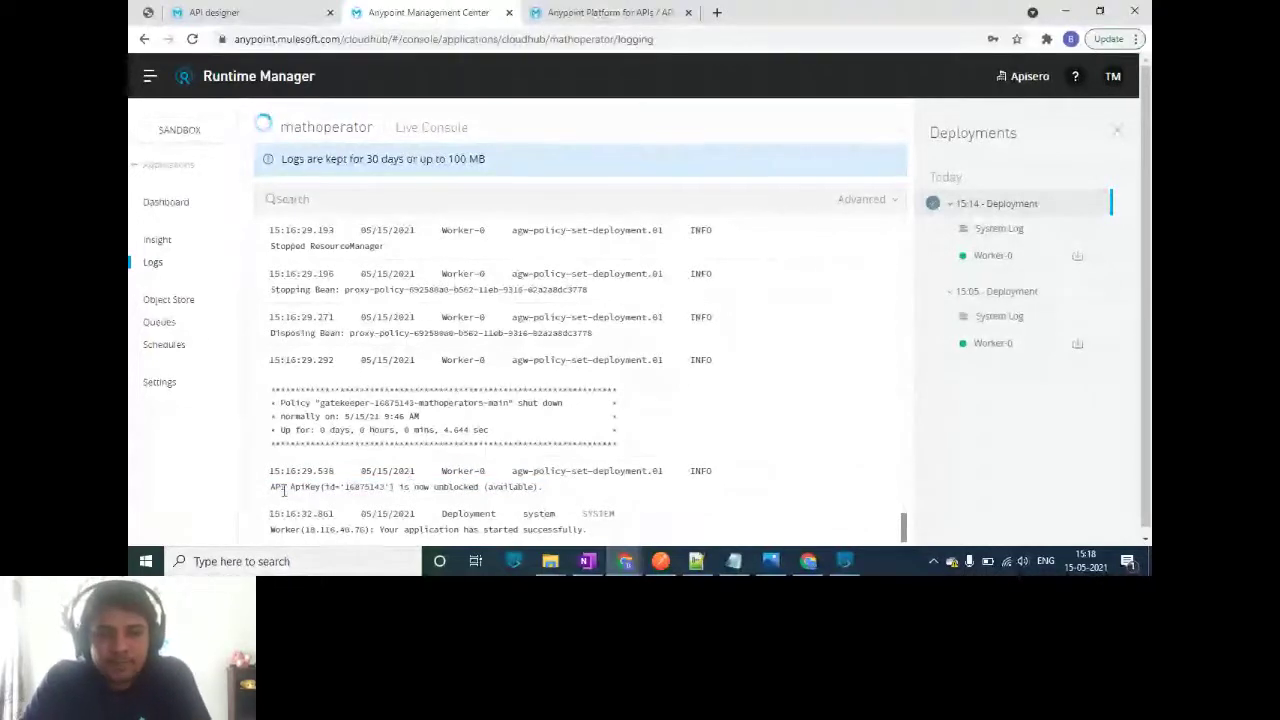
{"action": "left_click_drag", "start_coordinate": [270, 488], "coordinate": [314, 504]}
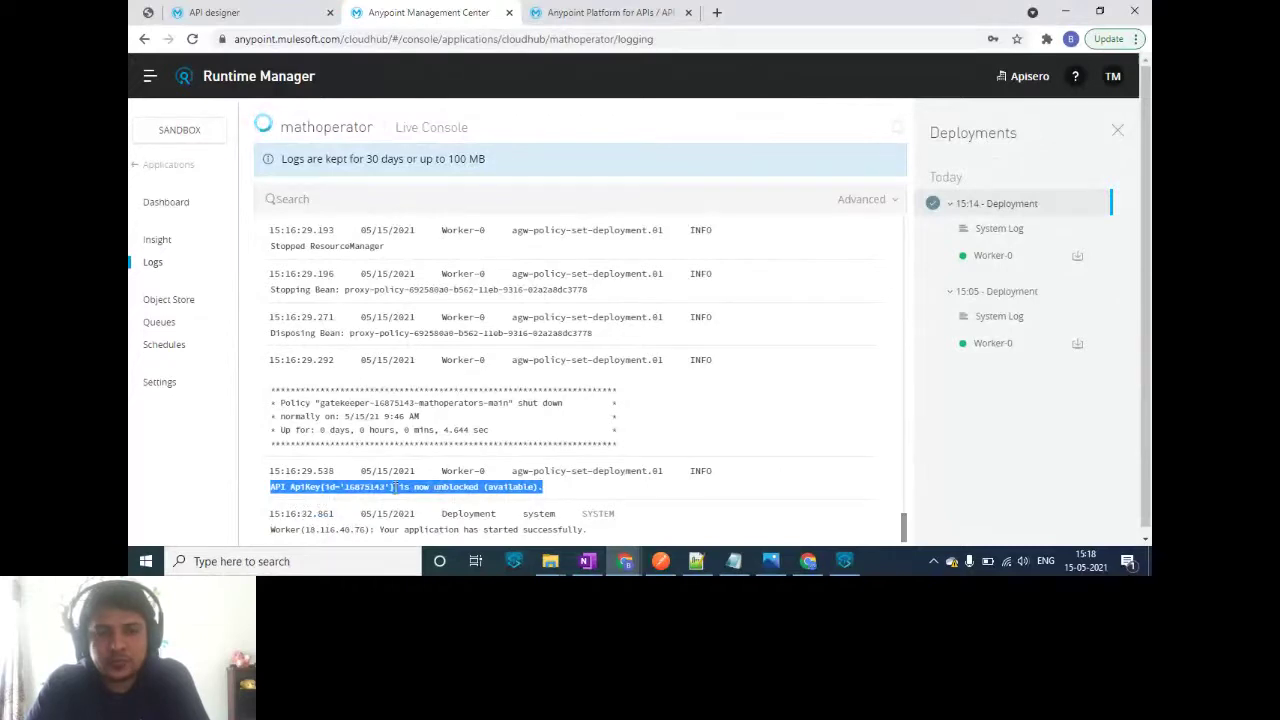
{"action": "left_click", "coordinate": [356, 487]}
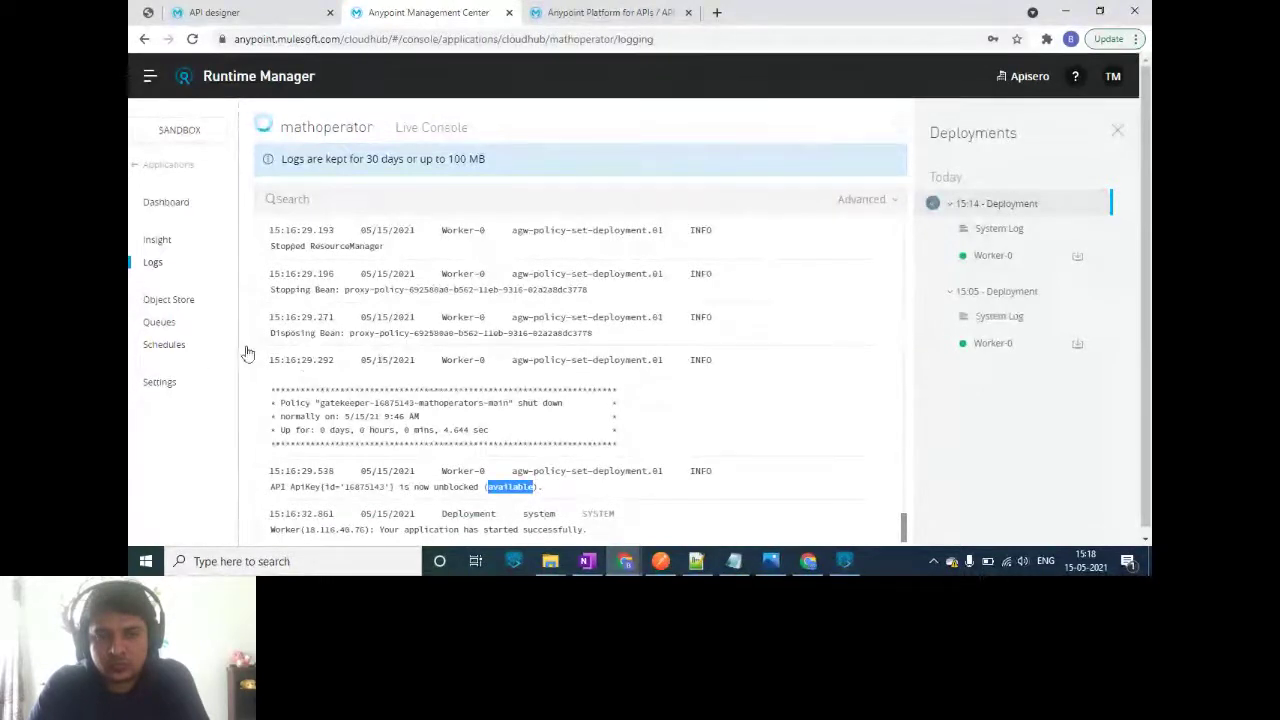
Show mathoperator's Settings Properties tab and check the client_id value
{"action": "left_click", "coordinate": [165, 385]}
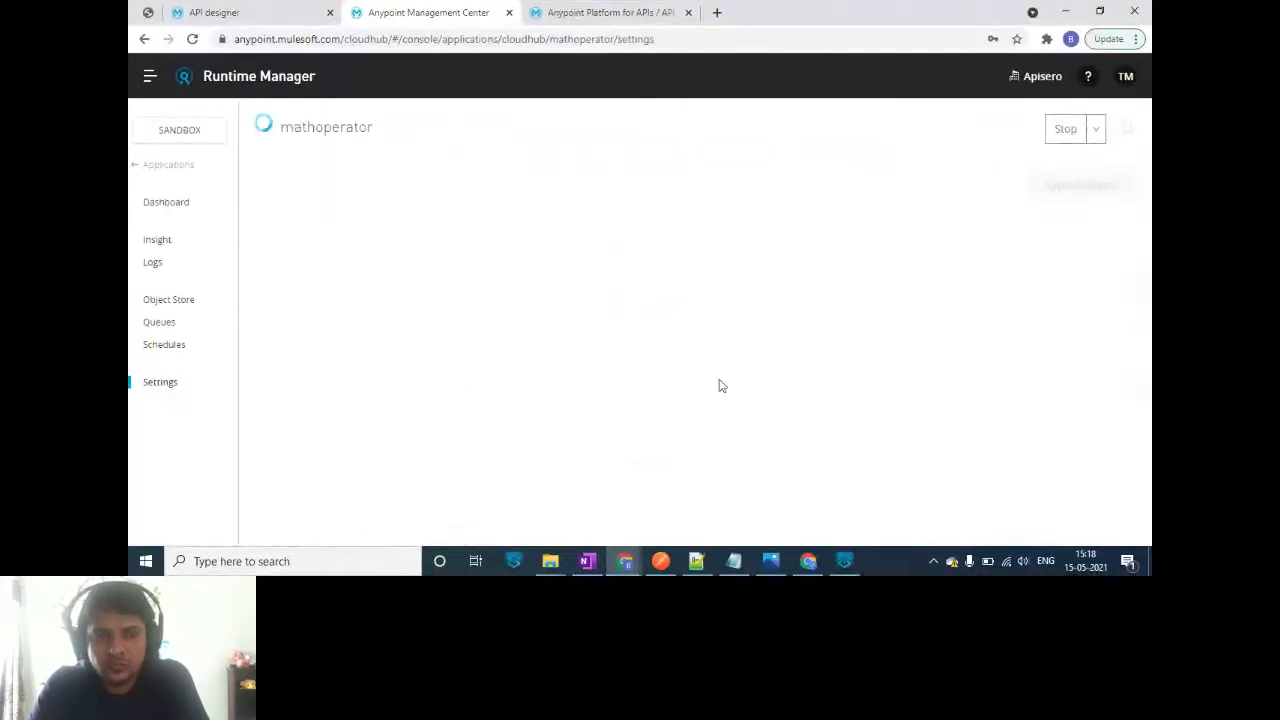
{"action": "left_click", "coordinate": [515, 300]}
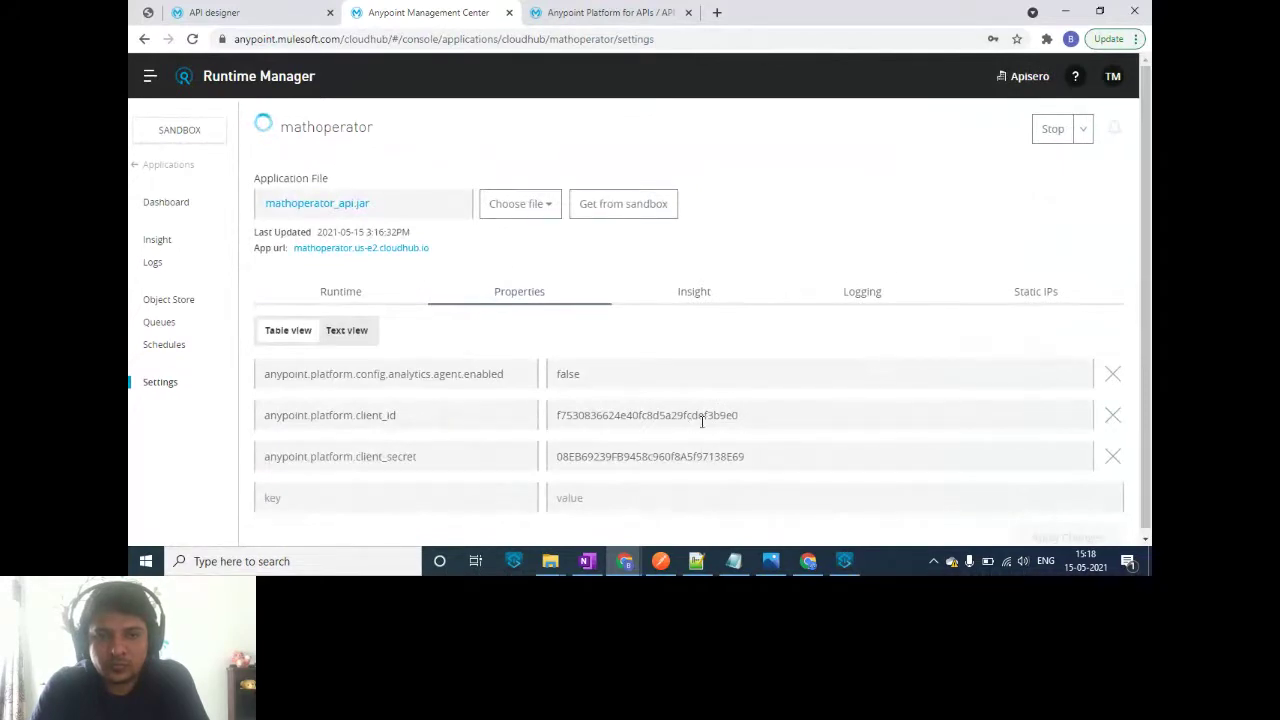
{"action": "left_click", "coordinate": [653, 414]}
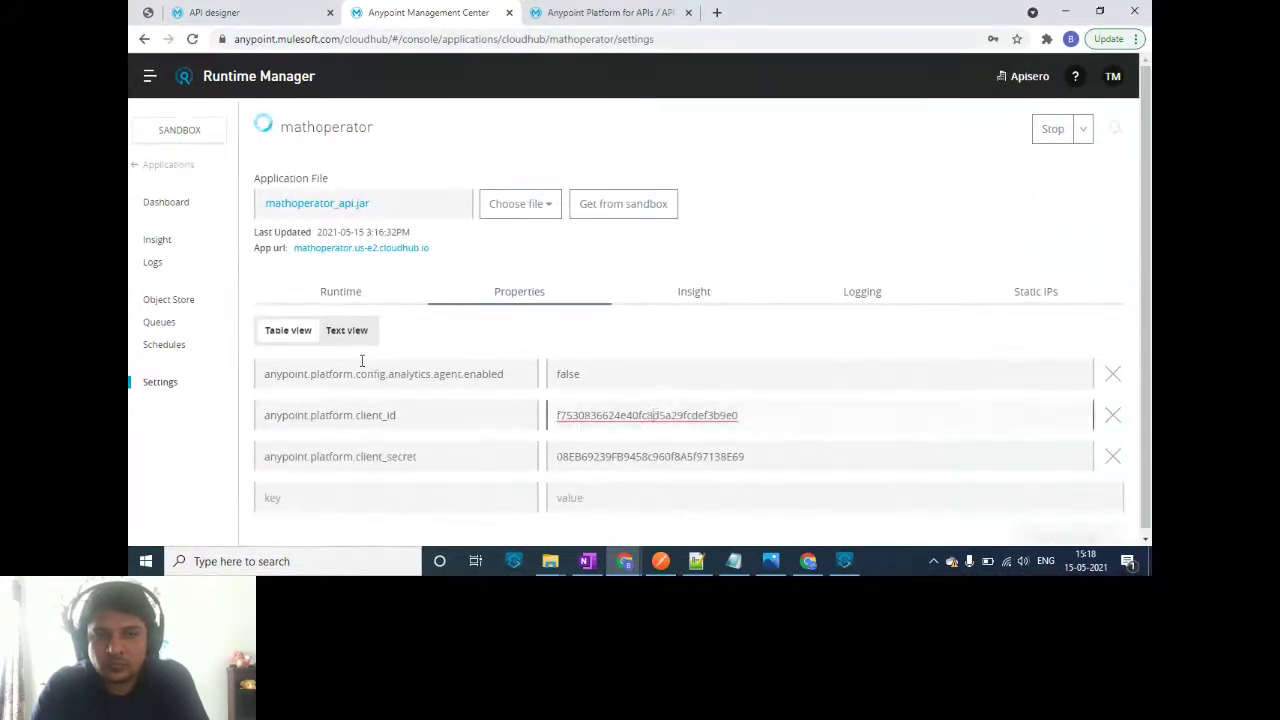
In Photos, compare pasted image 0.png with failed autodiscovery.png, ending on pasted image 0.png
{"action": "left_click", "coordinate": [770, 561]}
{"action": "key", "text": "Right"}
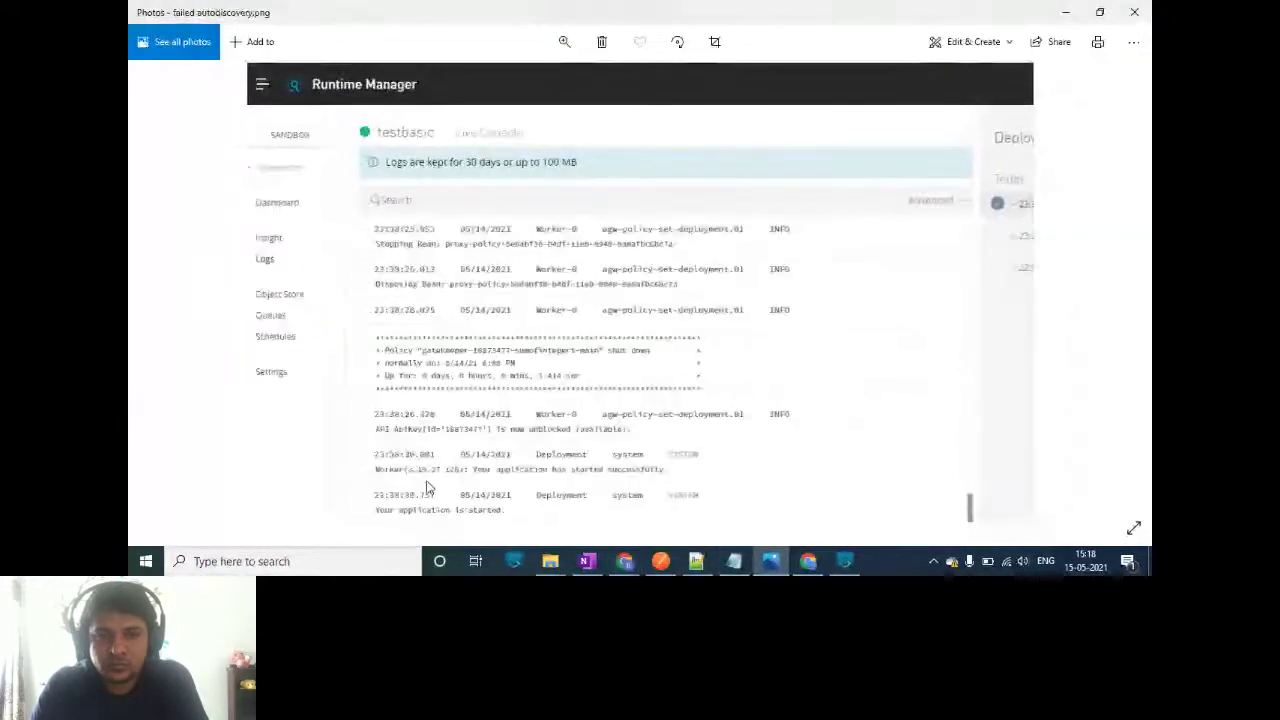
{"action": "key", "text": "Left"}
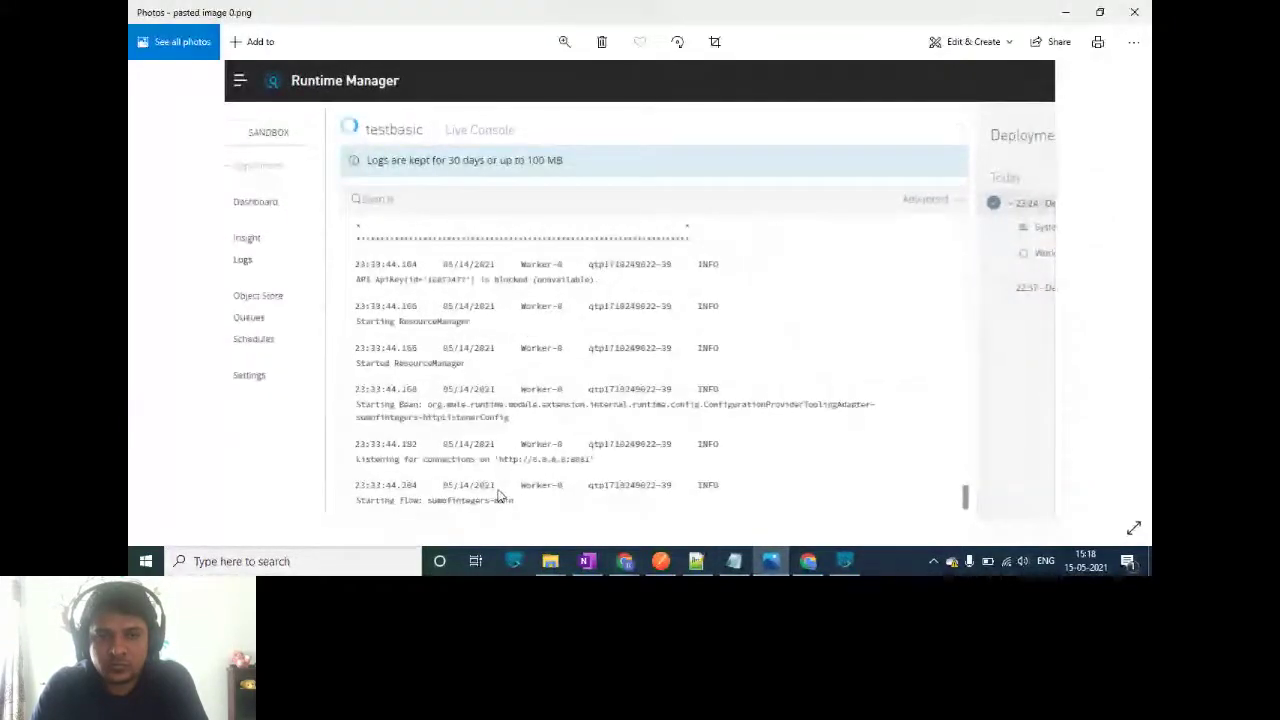
{"action": "key", "text": "Right"}
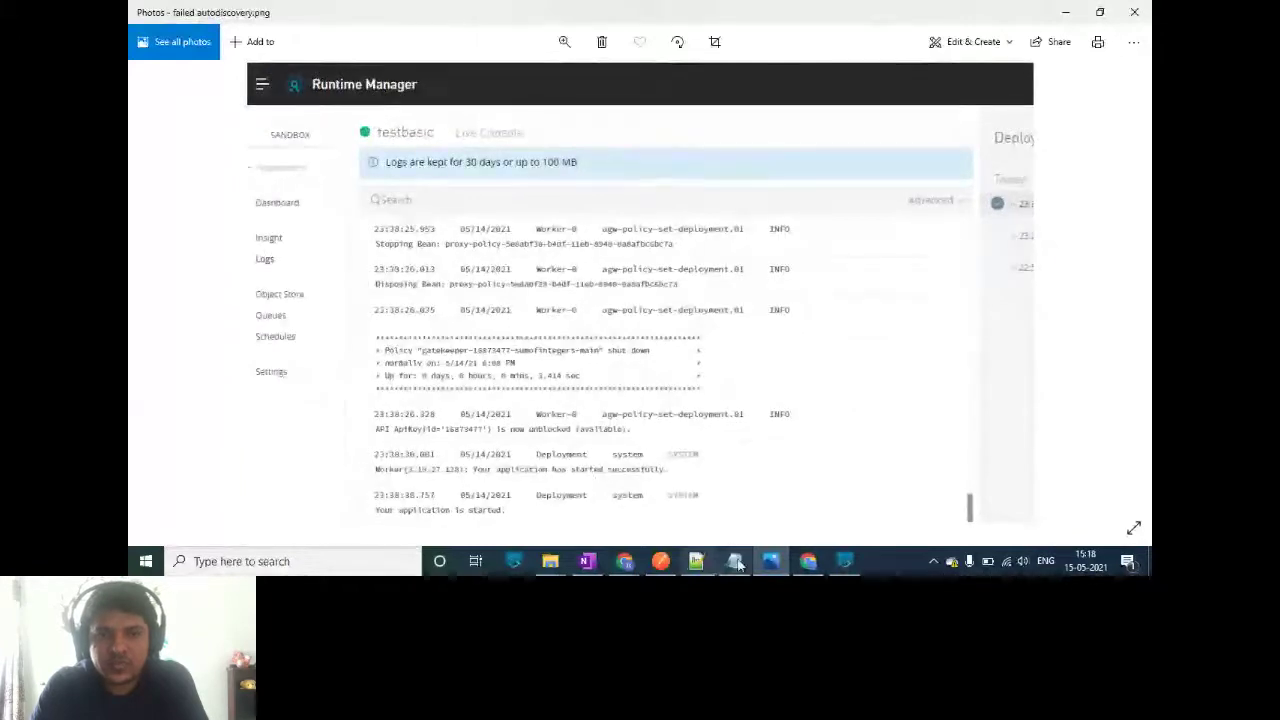
{"action": "mouse_move", "coordinate": [770, 561]}
{"action": "key", "text": "Left"}
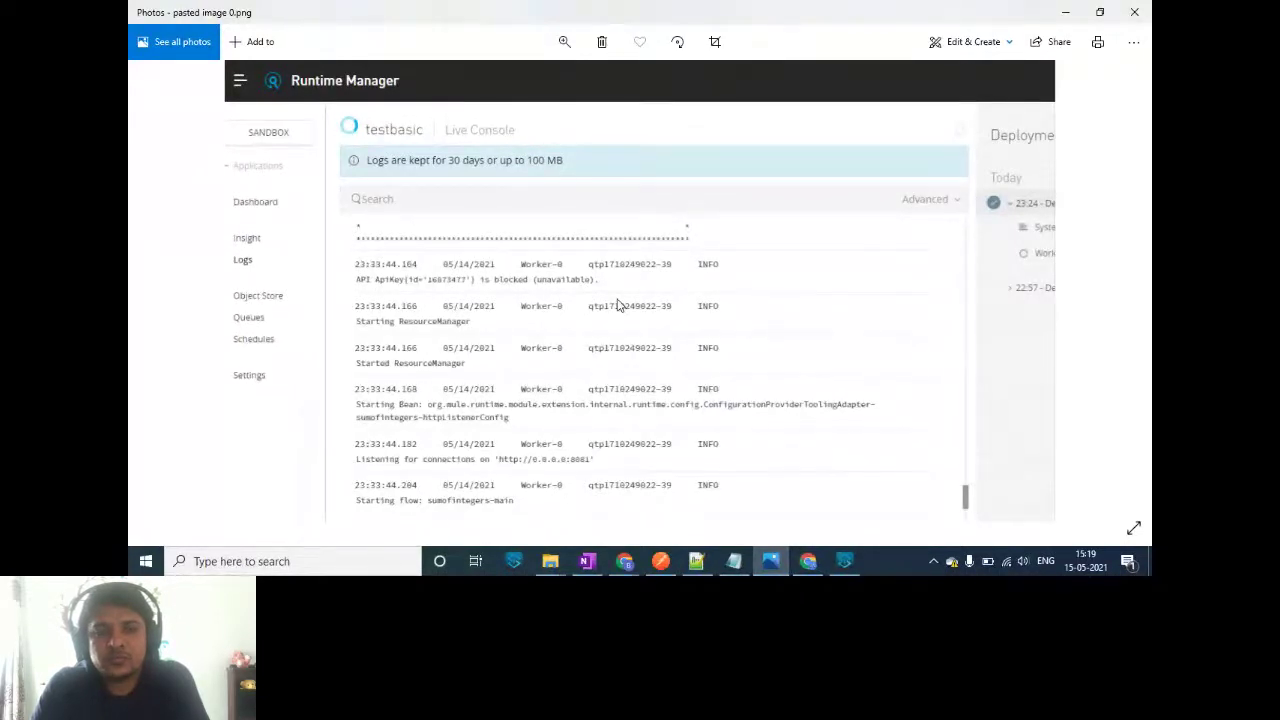
Recheck the API unblocked log line, then switch to the mathoperators.raml spec in Design Center
{"action": "left_click", "coordinate": [1065, 12]}
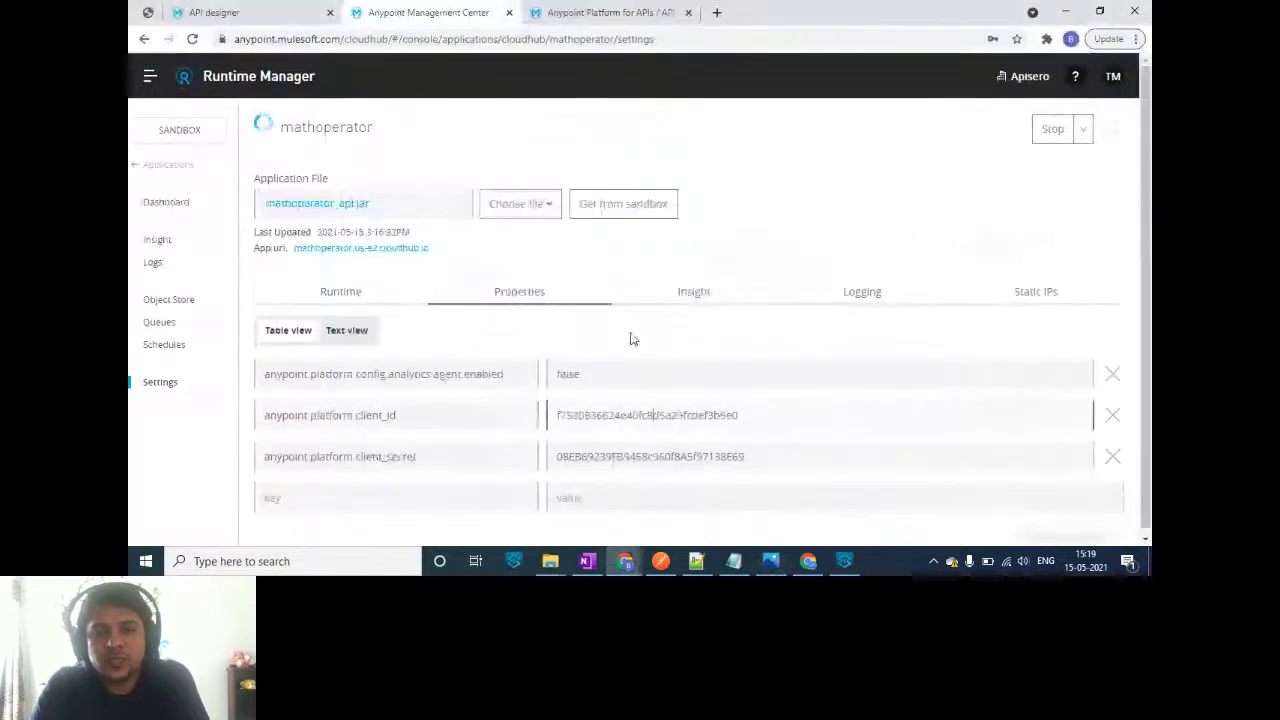
{"action": "left_click", "coordinate": [351, 300]}
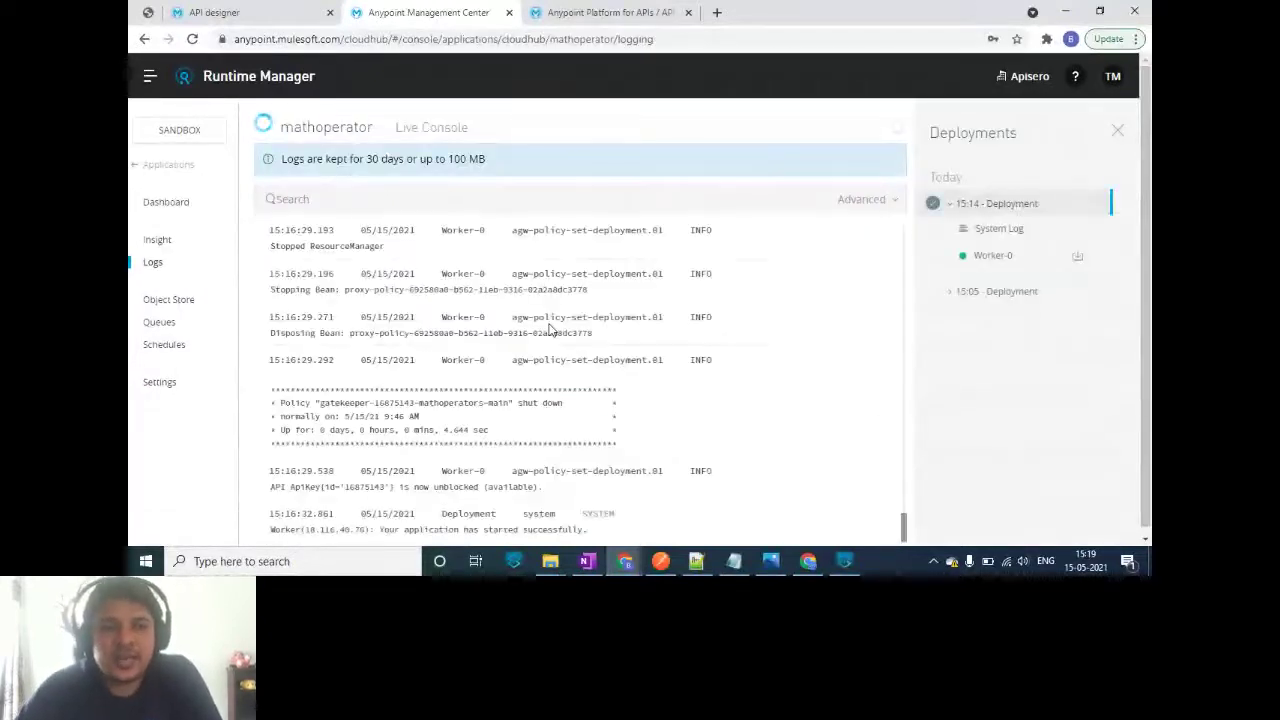
{"action": "left_click_drag", "start_coordinate": [437, 485], "coordinate": [566, 491]}
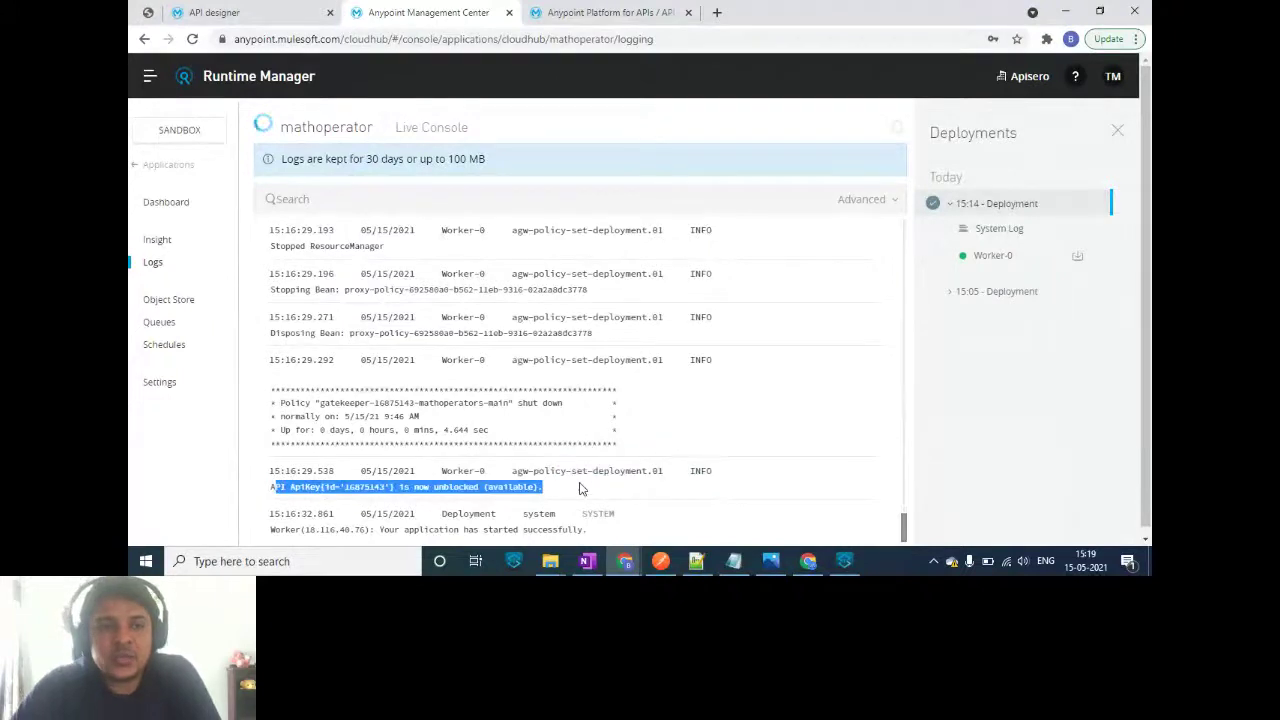
{"action": "left_click", "coordinate": [579, 488]}
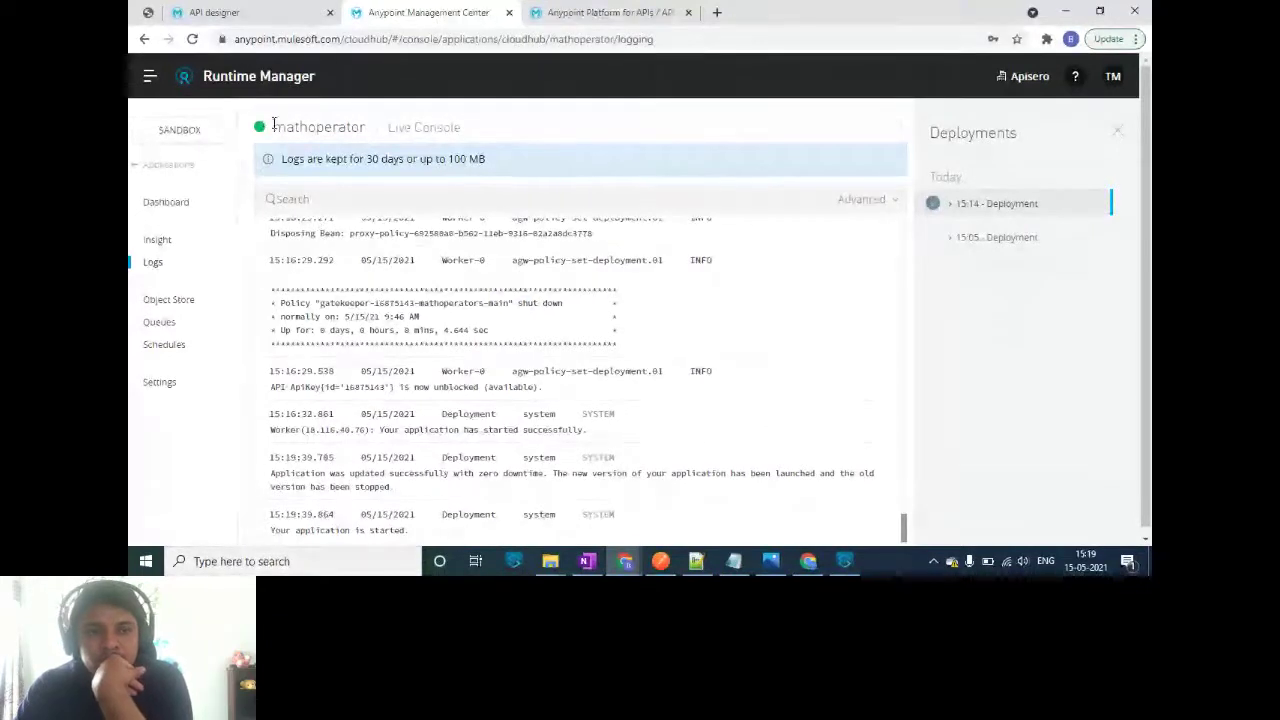
{"action": "left_click", "coordinate": [252, 14]}
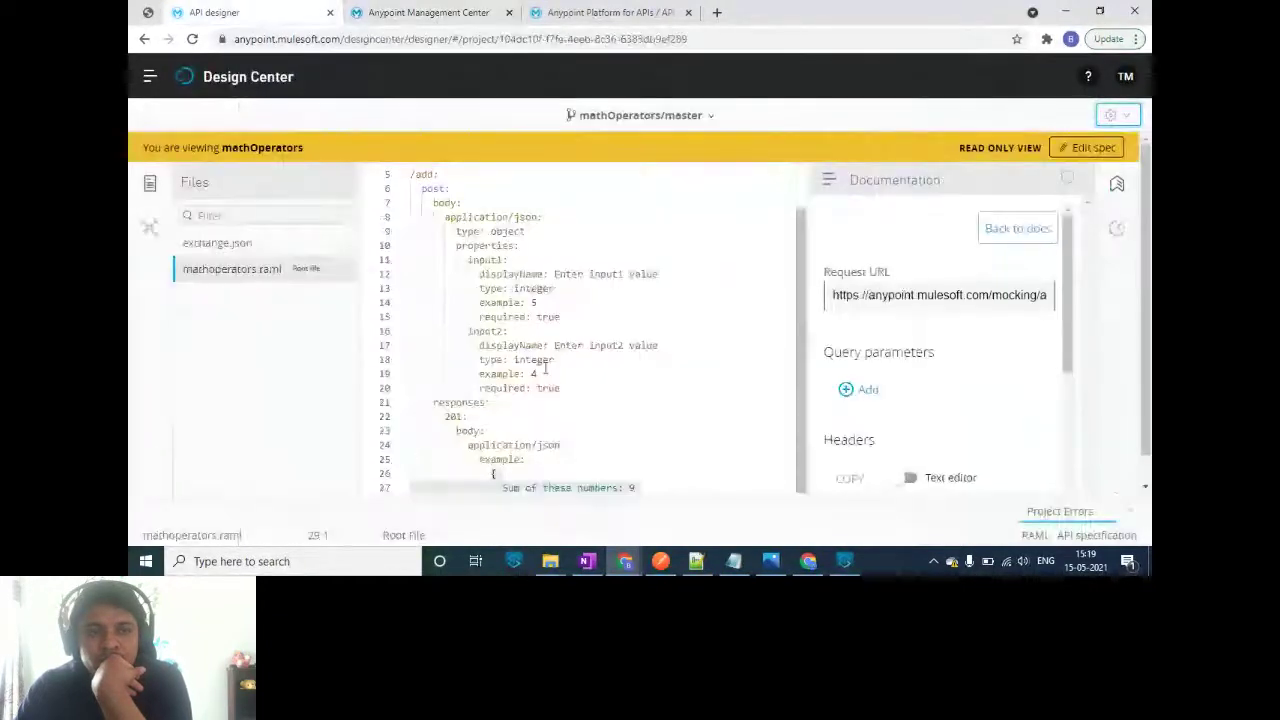
In API Manager, confirm mathOperators v1 is Active, then return to the API Administration list
{"action": "left_click", "coordinate": [150, 77]}
{"action": "left_click", "coordinate": [228, 303]}
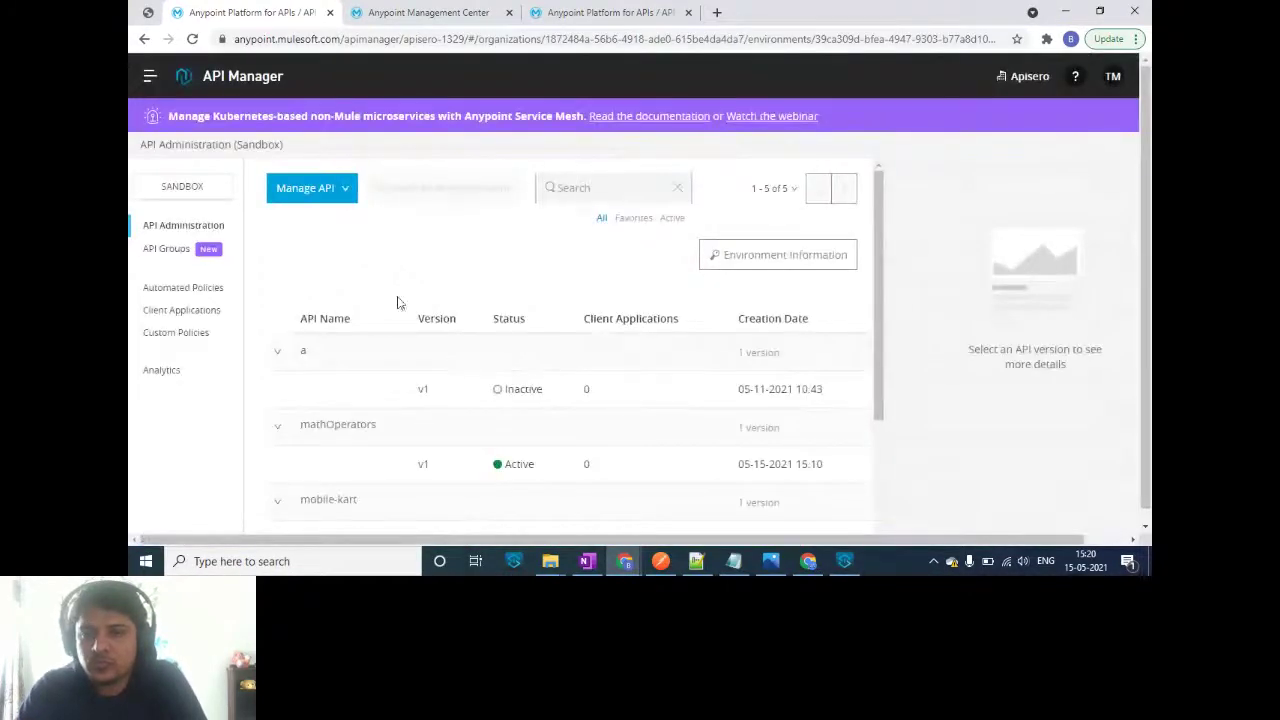
{"action": "left_click", "coordinate": [423, 467]}
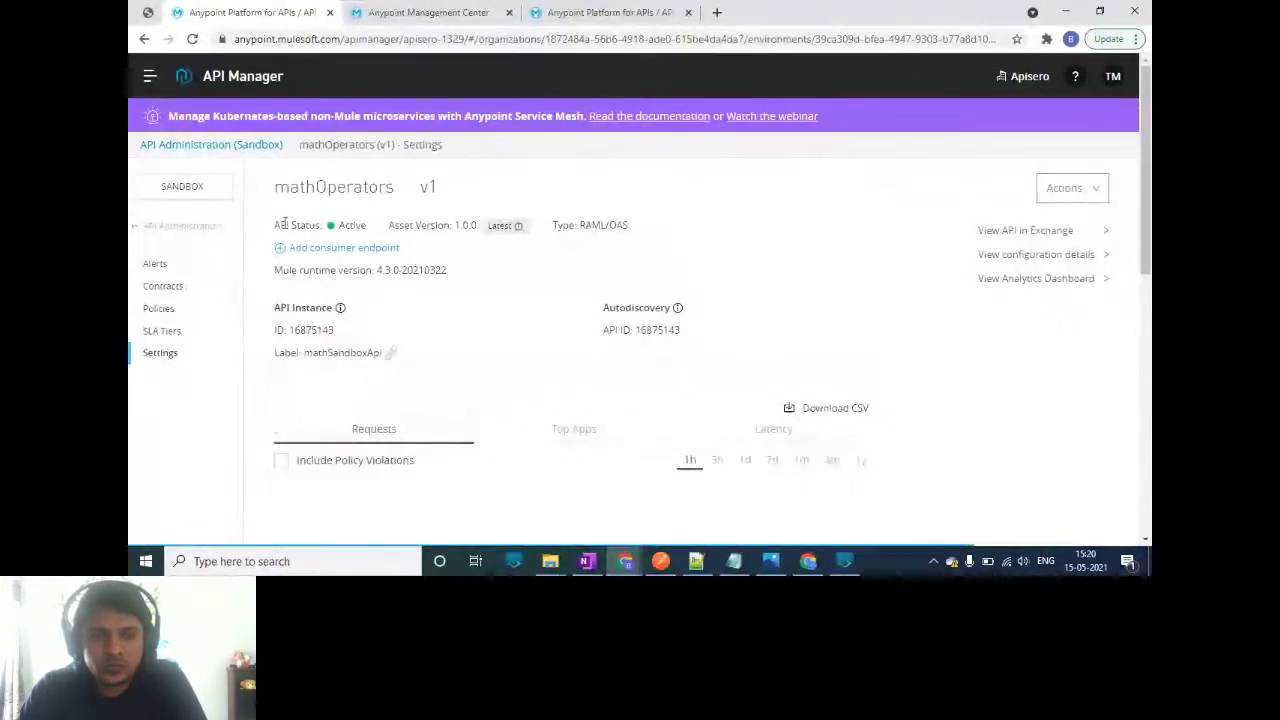
{"action": "double_click", "coordinate": [352, 225]}
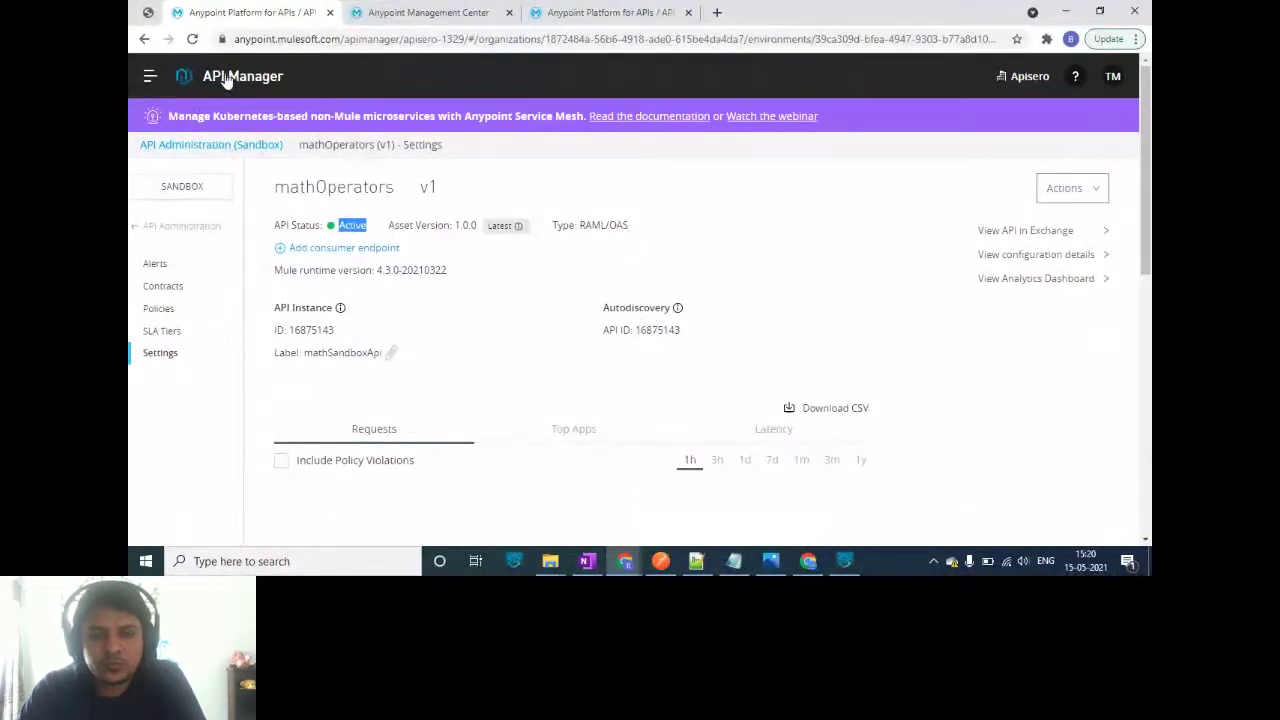
{"action": "mouse_move", "coordinate": [845, 561]}
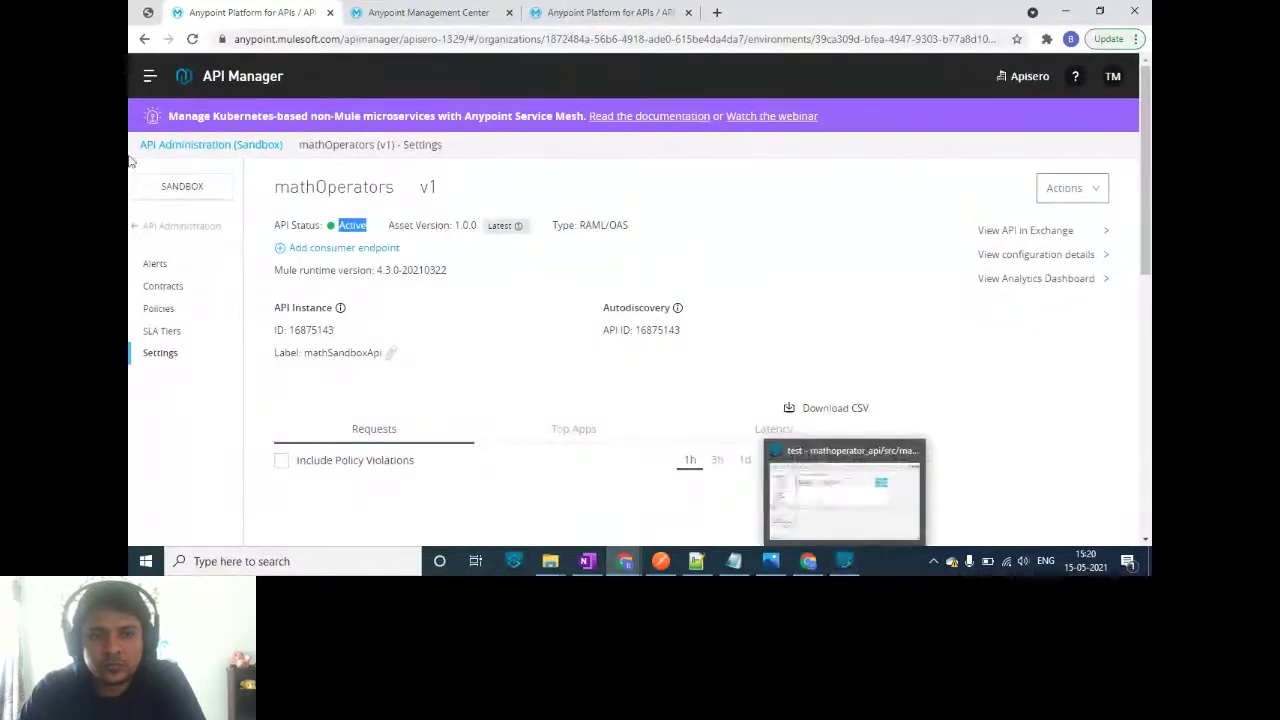
{"action": "scroll", "coordinate": [1143, 241], "scroll_direction": "down", "scroll_amount": 1}
{"action": "scroll", "coordinate": [1143, 241], "scroll_direction": "up", "scroll_amount": 1}
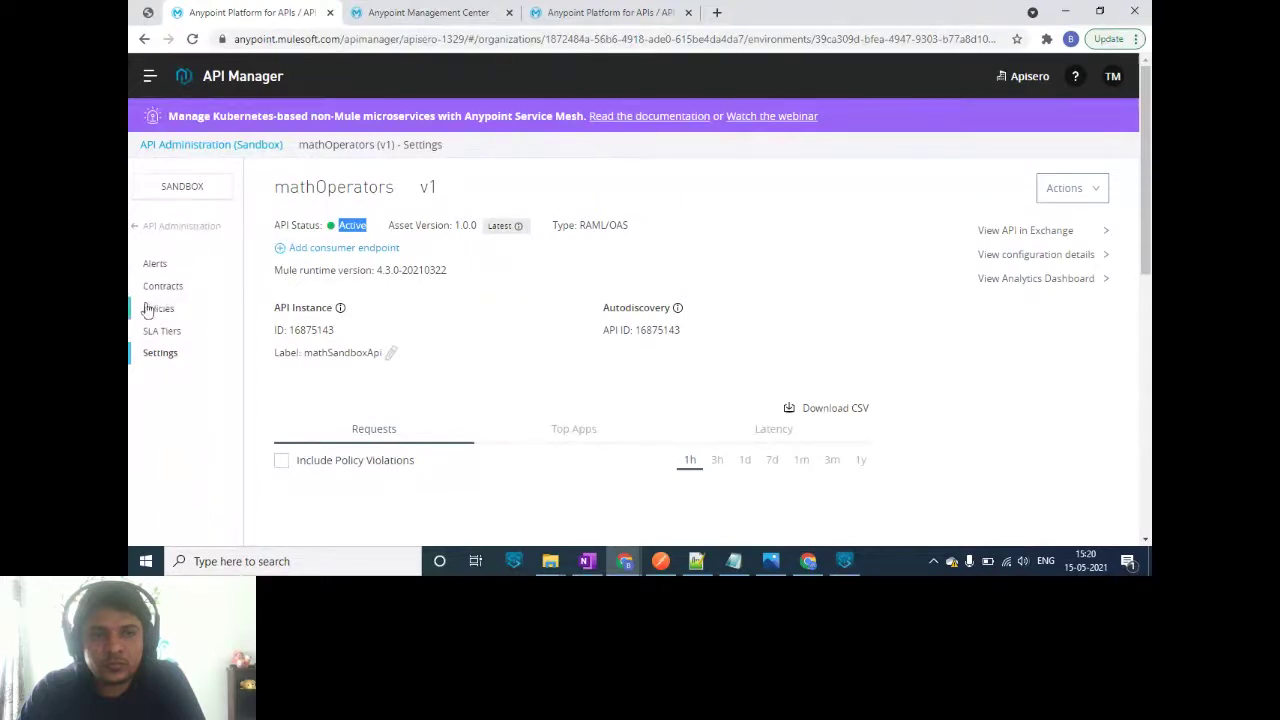
{"action": "left_click", "coordinate": [140, 226]}
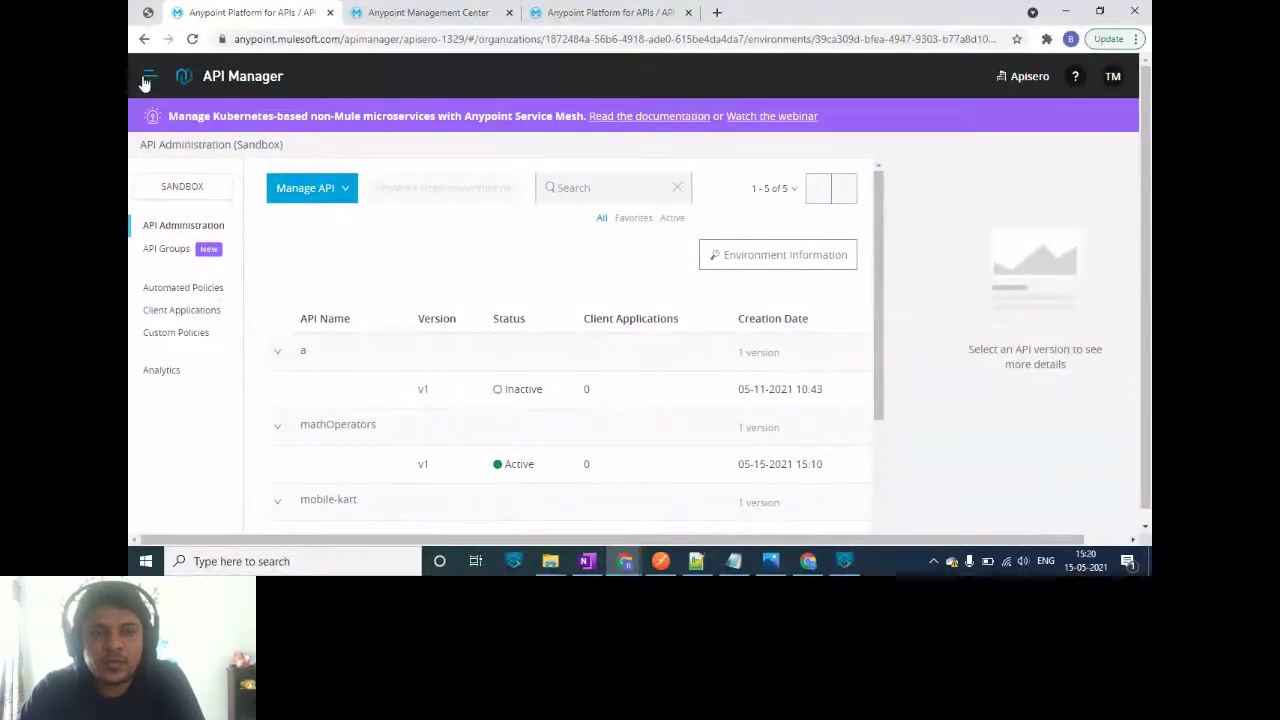
Browse the automated policy picker and cancel, leaving Client ID enforcement 1.2.3 listed
{"action": "left_click", "coordinate": [176, 290]}
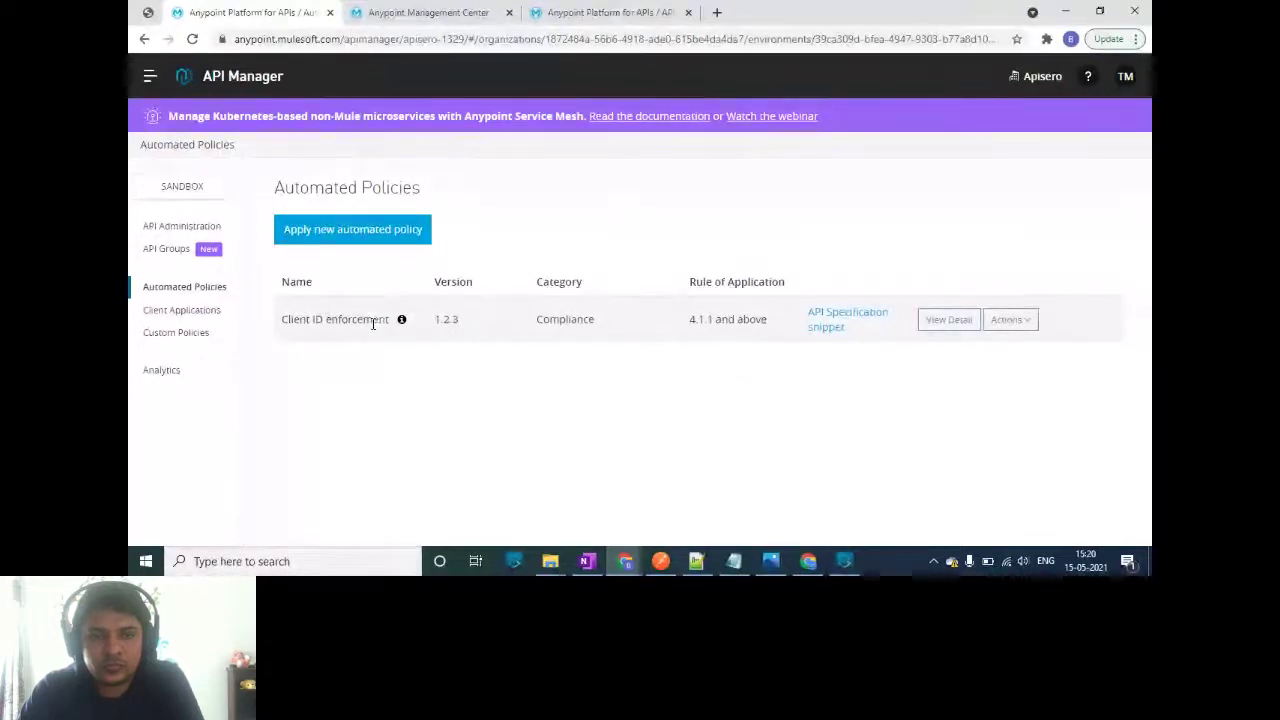
{"action": "left_click", "coordinate": [366, 249]}
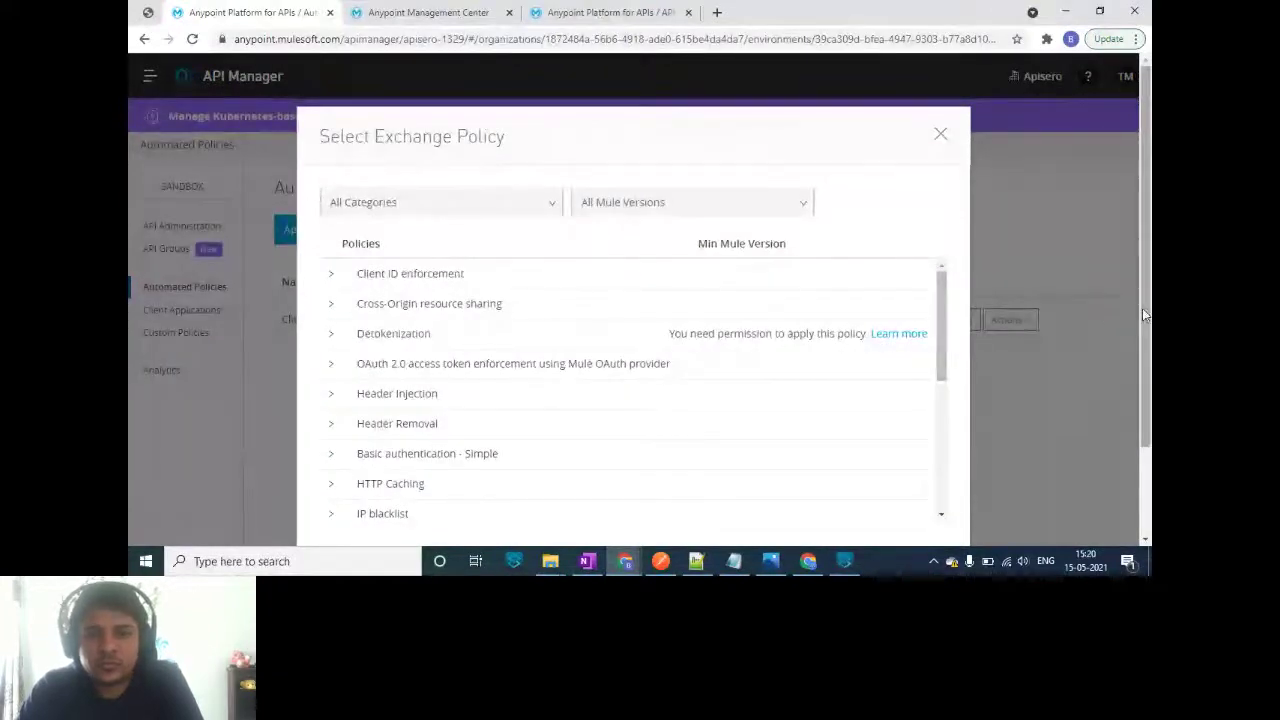
{"action": "scroll", "coordinate": [1142, 308], "scroll_direction": "down", "scroll_amount": 1}
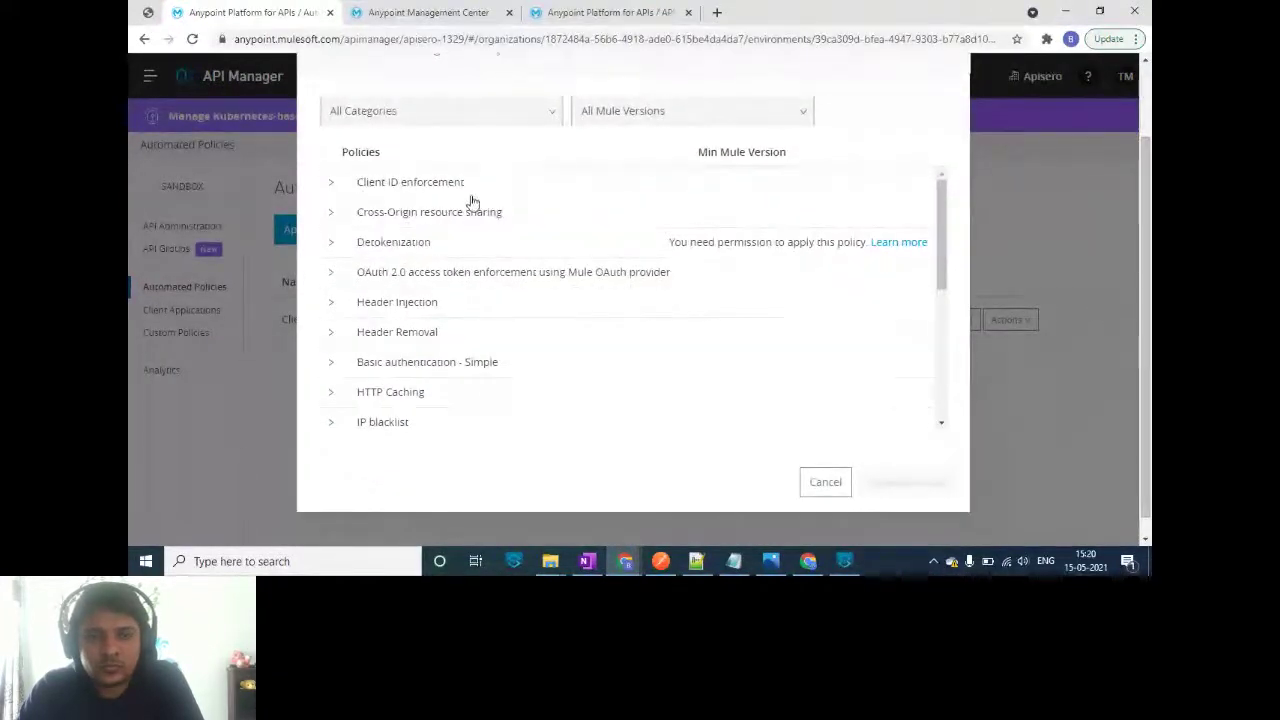
{"action": "left_click_drag", "start_coordinate": [936, 266], "coordinate": [920, 234]}
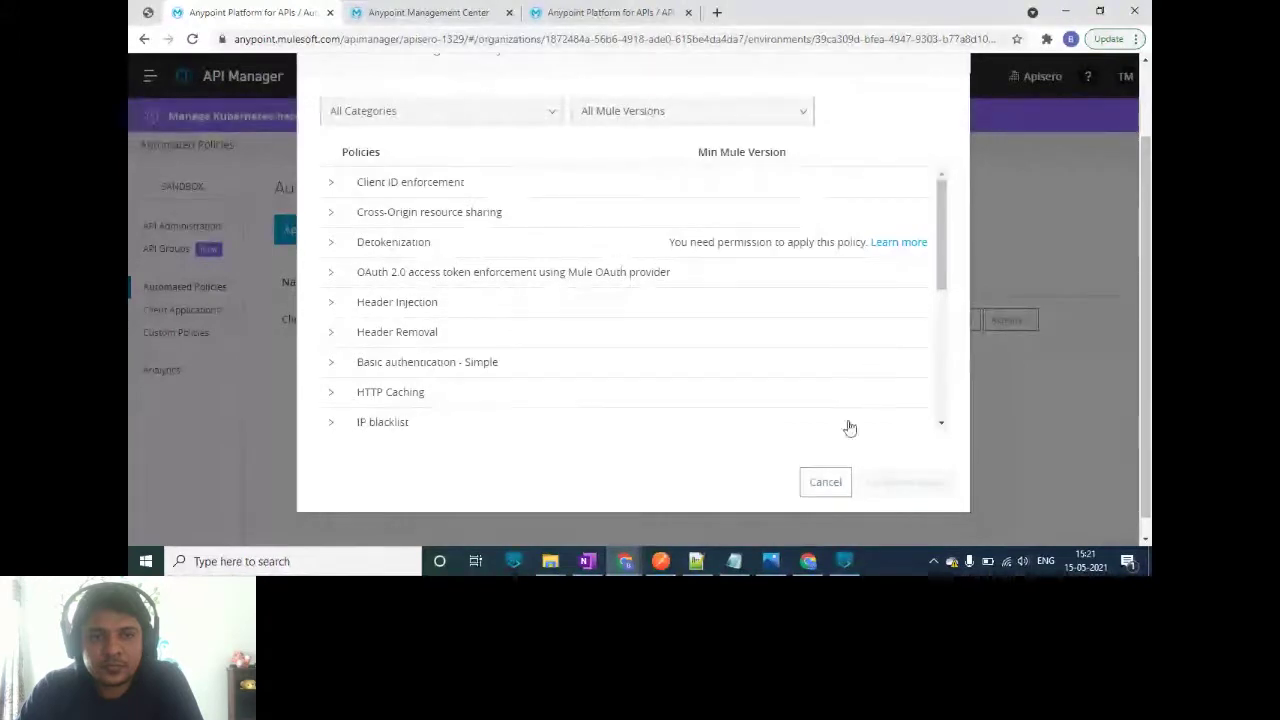
{"action": "left_click", "coordinate": [824, 482]}
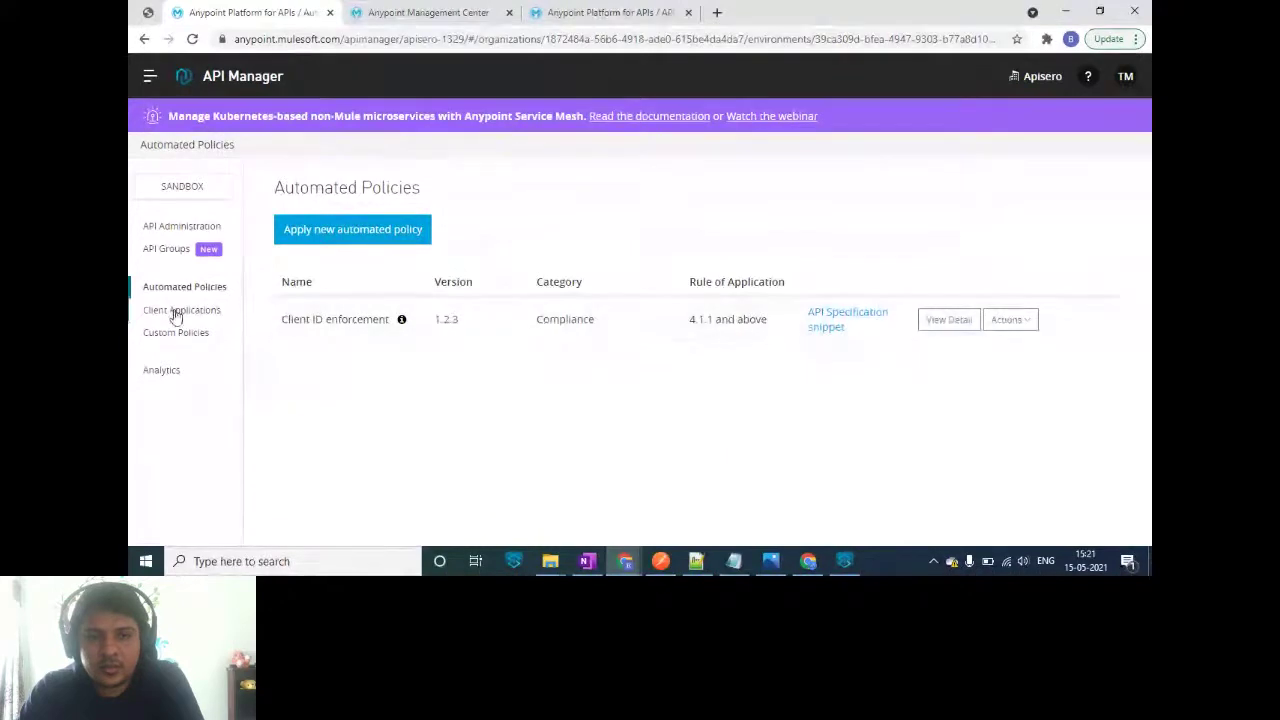
Open mathOperators v1's Policies page and find the automated Client ID enforcement 1.2.3 policy
{"action": "left_click", "coordinate": [175, 228]}
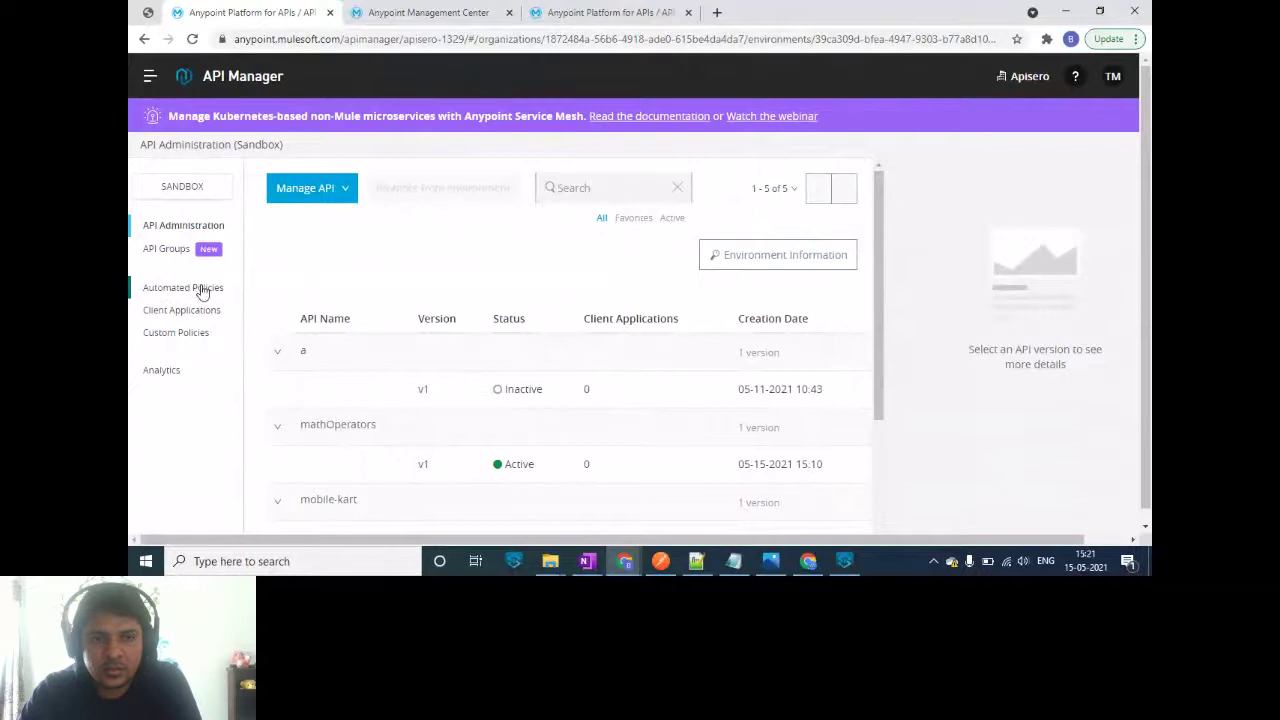
{"action": "scroll", "coordinate": [377, 477], "scroll_direction": "down", "scroll_amount": 2}
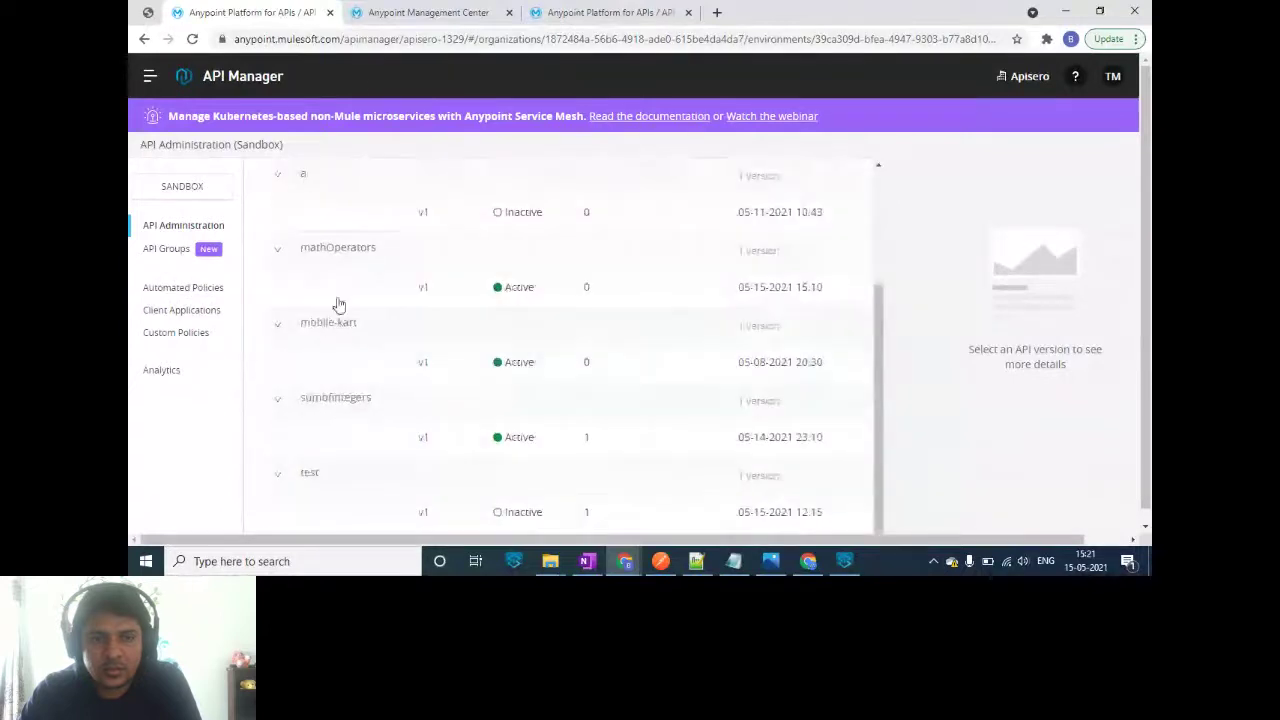
{"action": "left_click", "coordinate": [423, 289]}
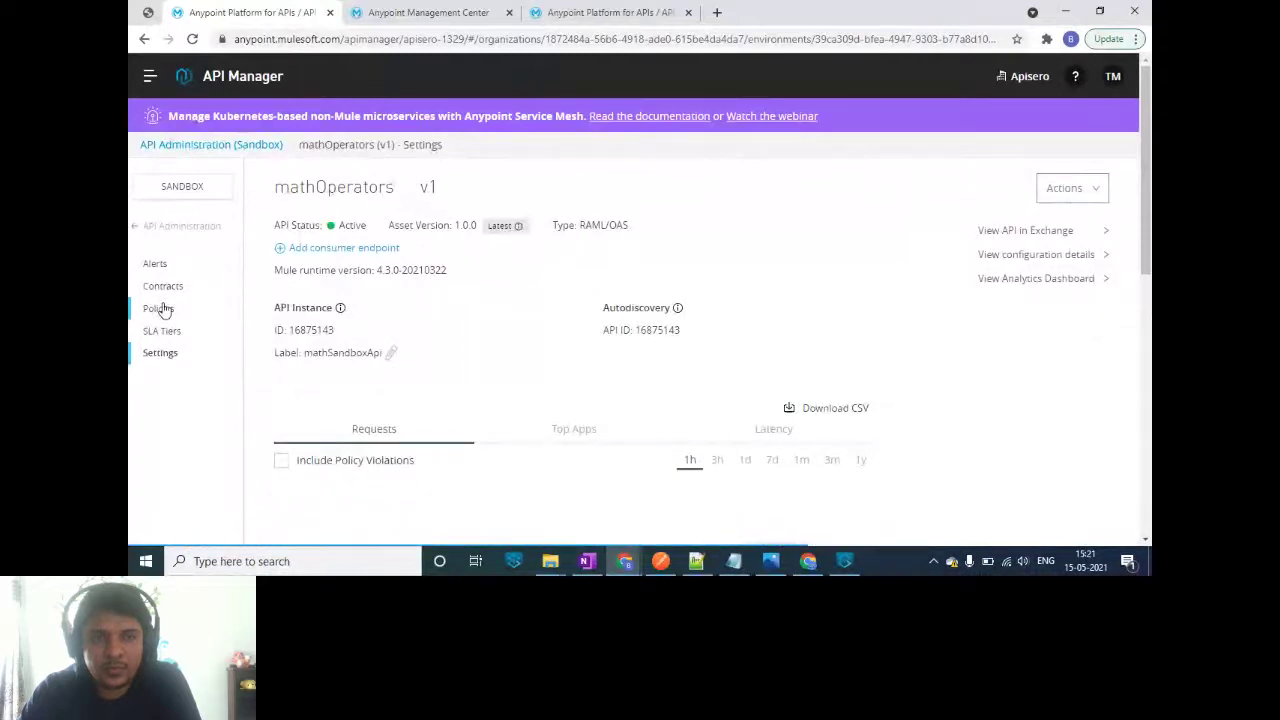
{"action": "scroll", "coordinate": [446, 470], "scroll_direction": "down", "scroll_amount": 4}
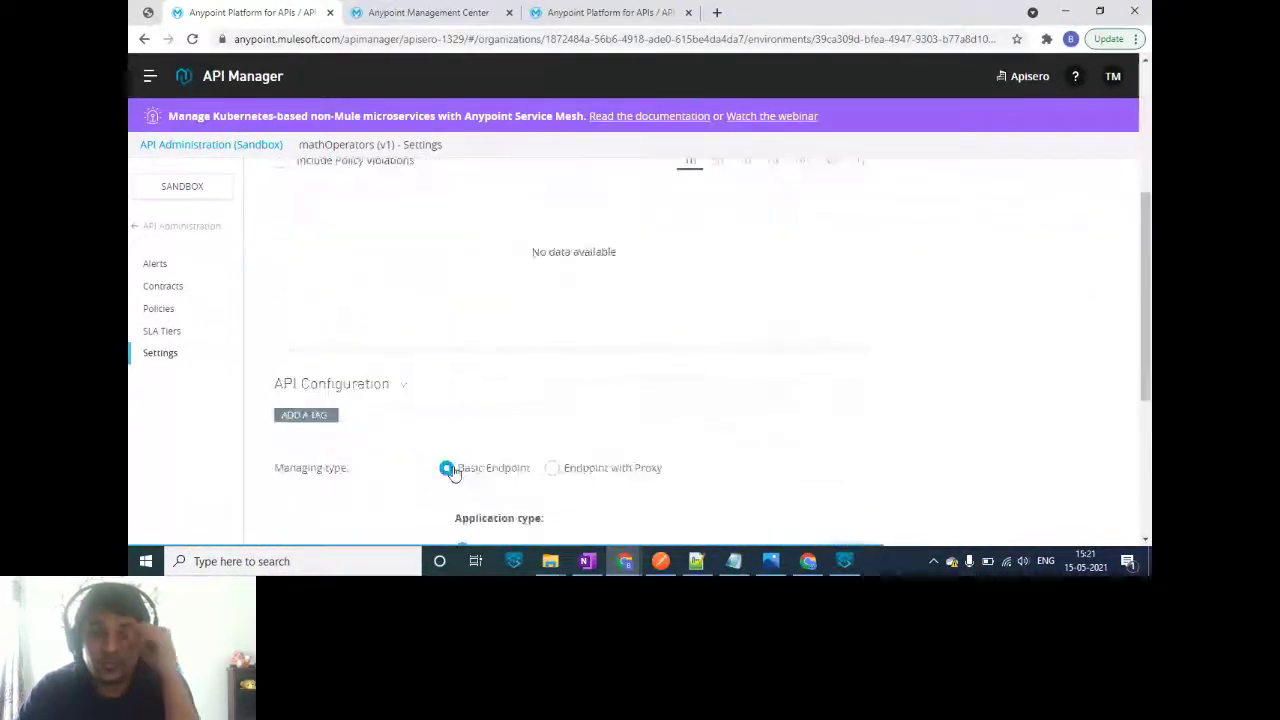
{"action": "scroll", "coordinate": [423, 406], "scroll_direction": "down", "scroll_amount": 3}
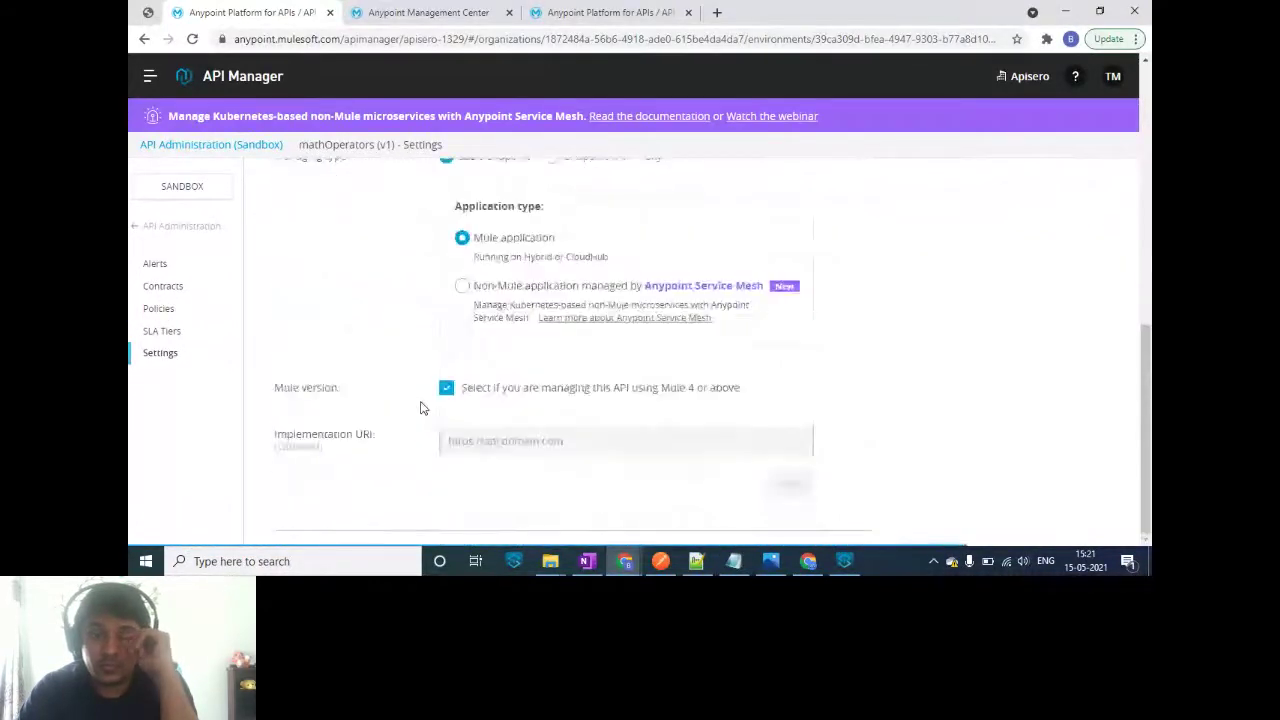
{"action": "left_click", "coordinate": [150, 310]}
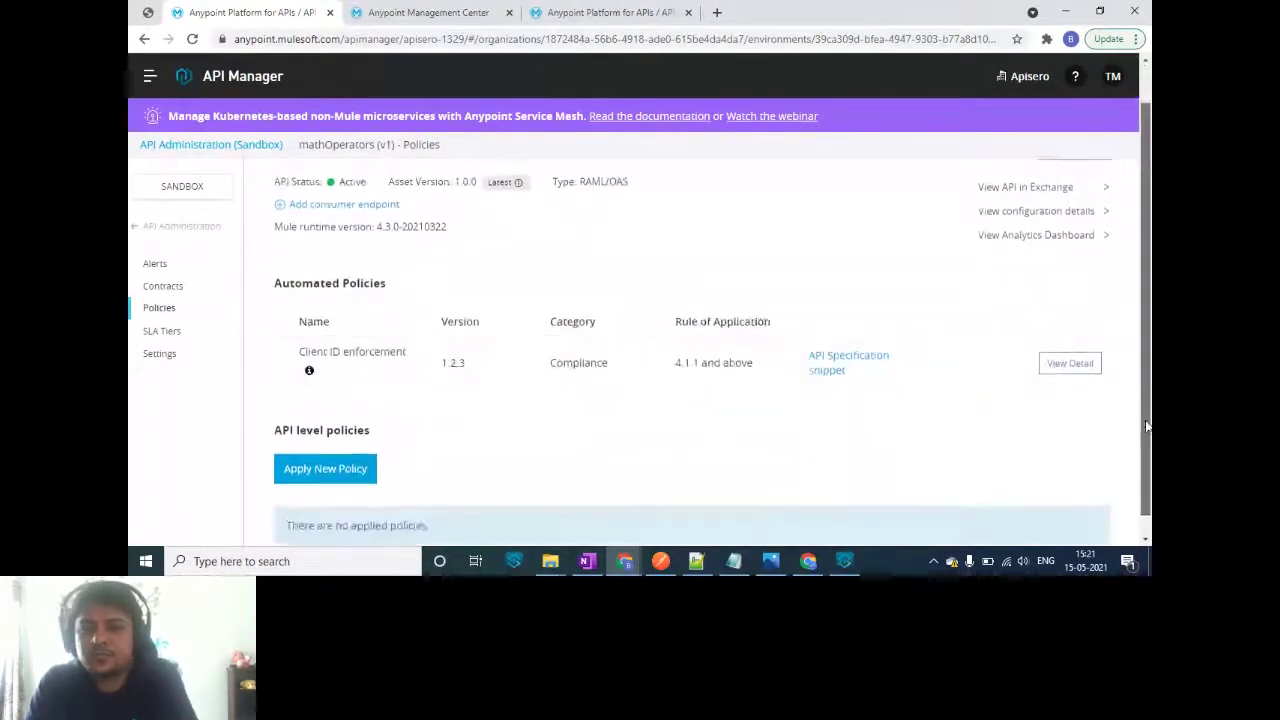
{"action": "scroll", "coordinate": [1148, 444], "scroll_direction": "down", "scroll_amount": 1}
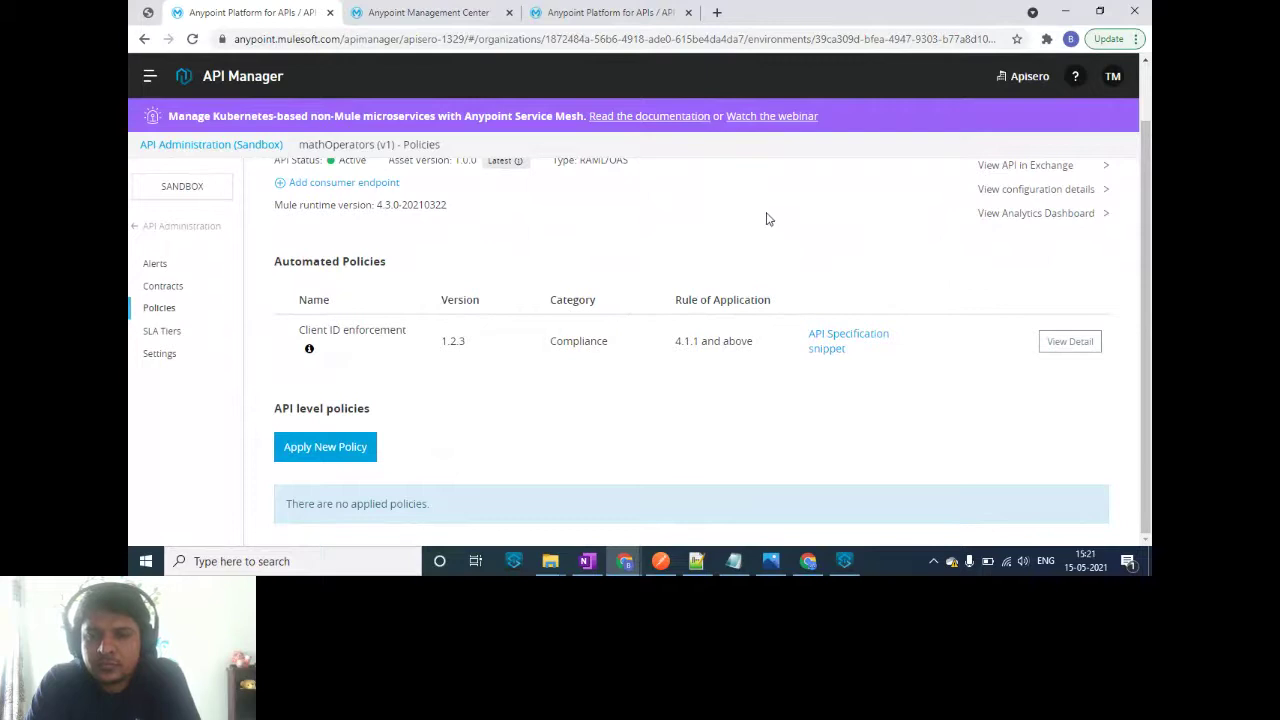
{"action": "left_click_drag", "start_coordinate": [400, 270], "coordinate": [270, 268]}
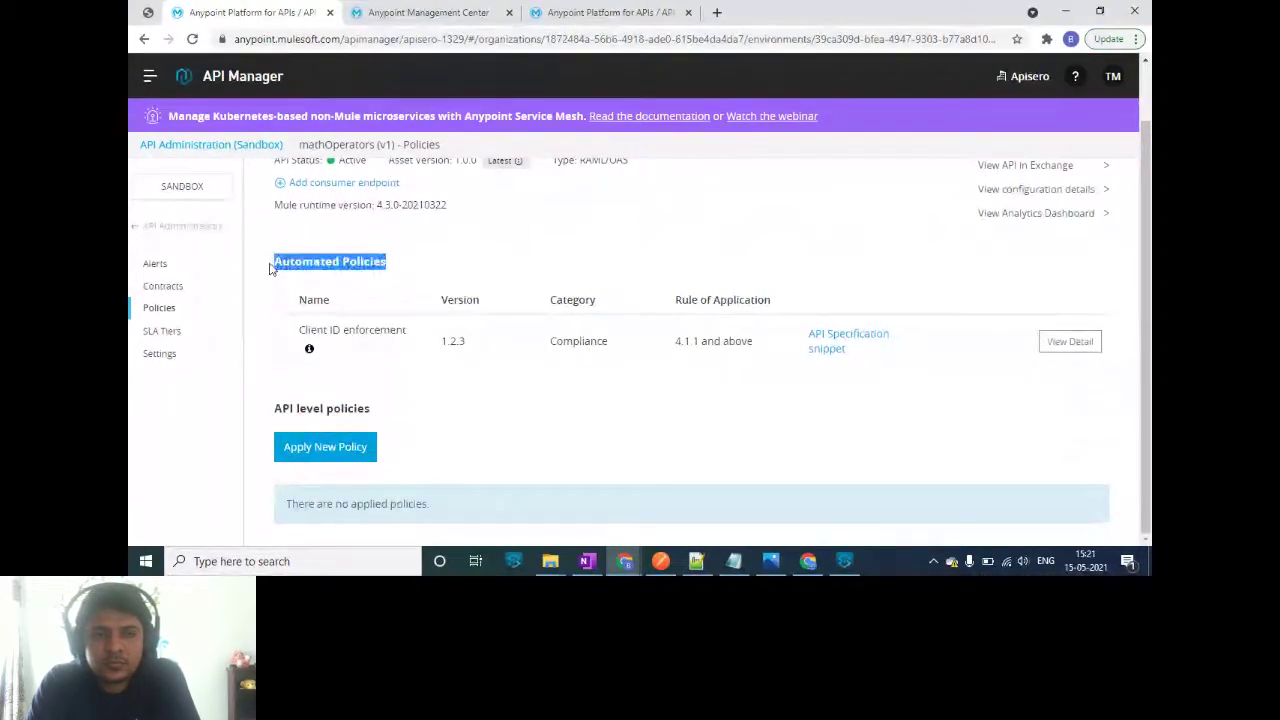
{"action": "scroll", "coordinate": [466, 395], "scroll_direction": "up", "scroll_amount": 1}
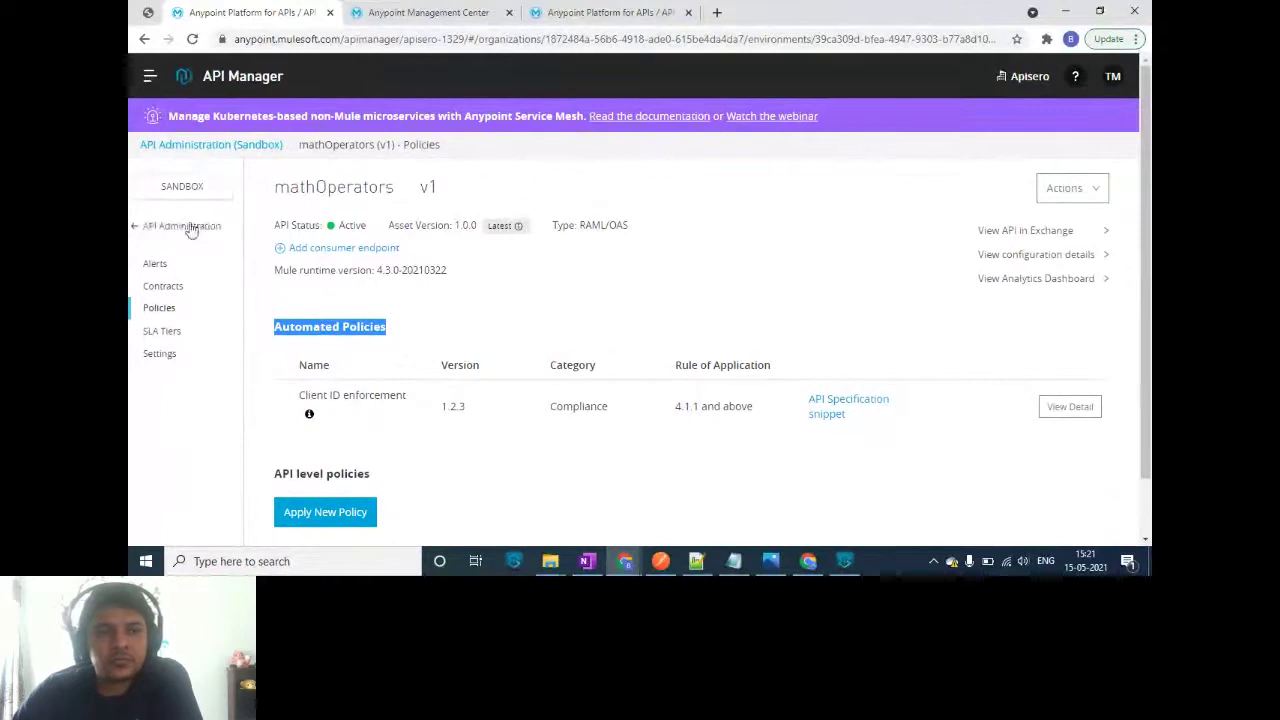
Go back to API Administration and reopen the Policies page for mathOperators v1
{"action": "left_click", "coordinate": [140, 226]}
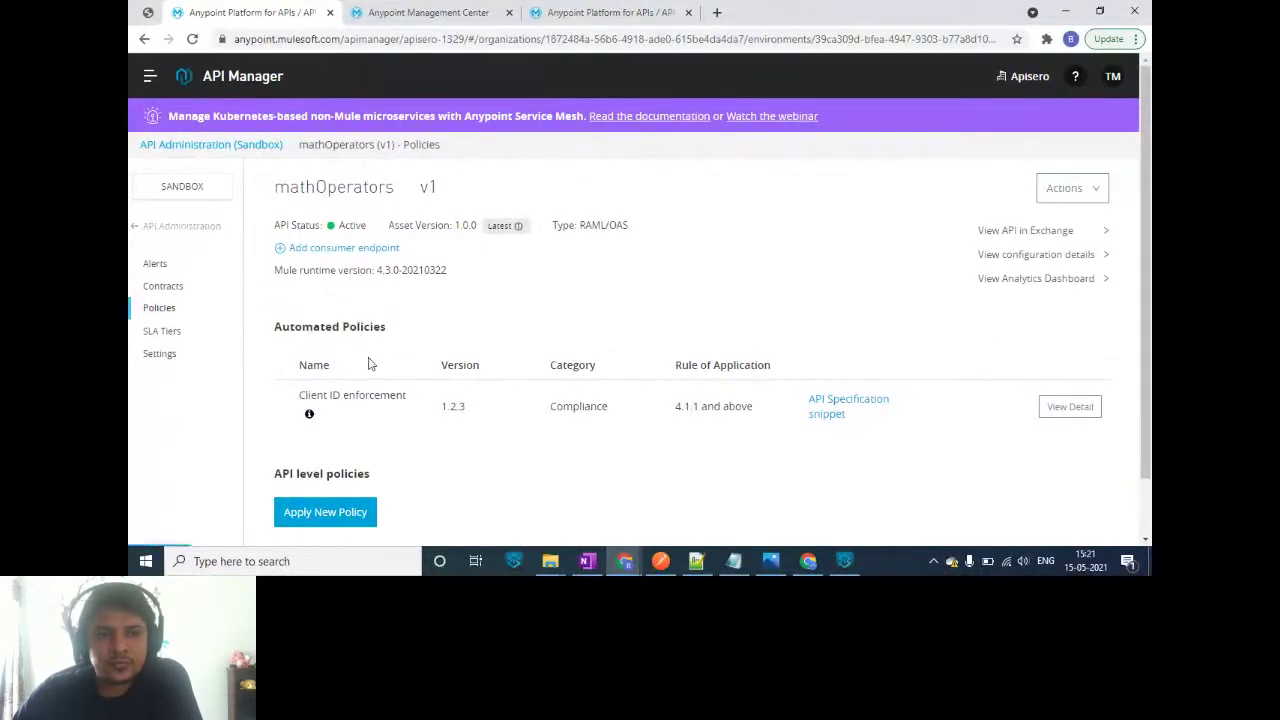
{"action": "scroll", "coordinate": [468, 458], "scroll_direction": "down", "scroll_amount": 1}
{"action": "scroll", "coordinate": [467, 460], "scroll_direction": "down", "scroll_amount": 2}
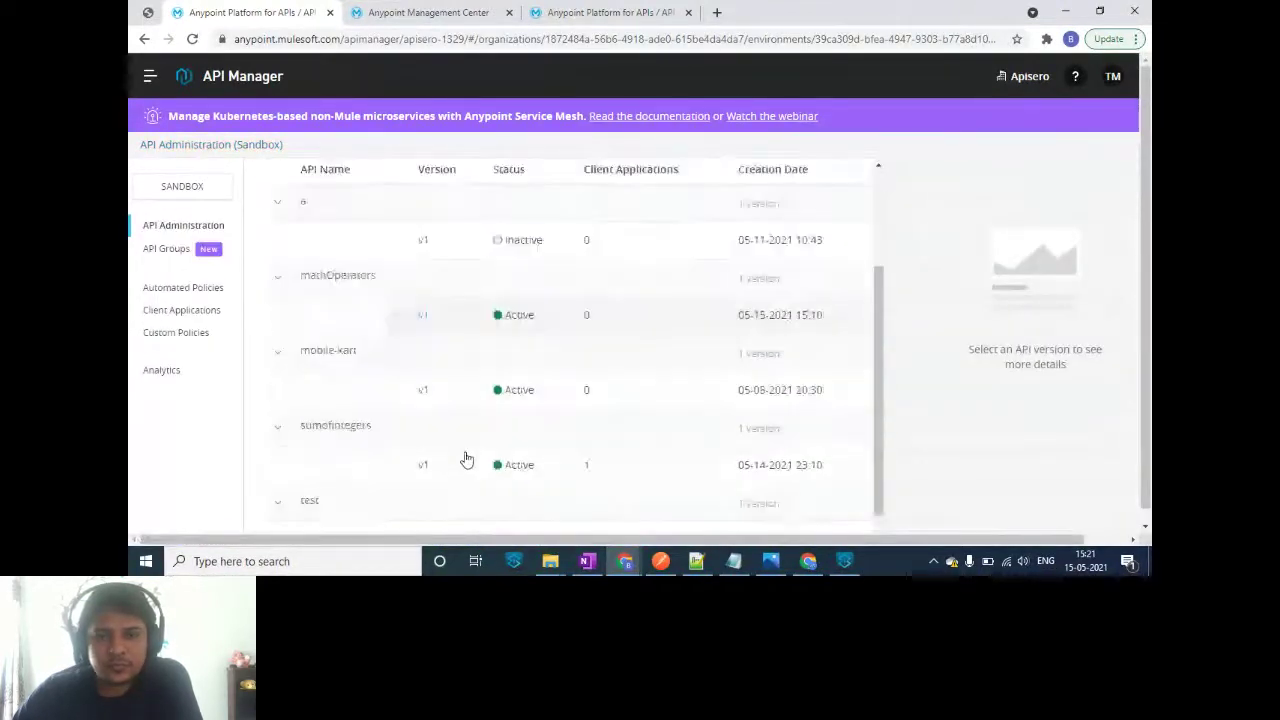
{"action": "left_click", "coordinate": [426, 243]}
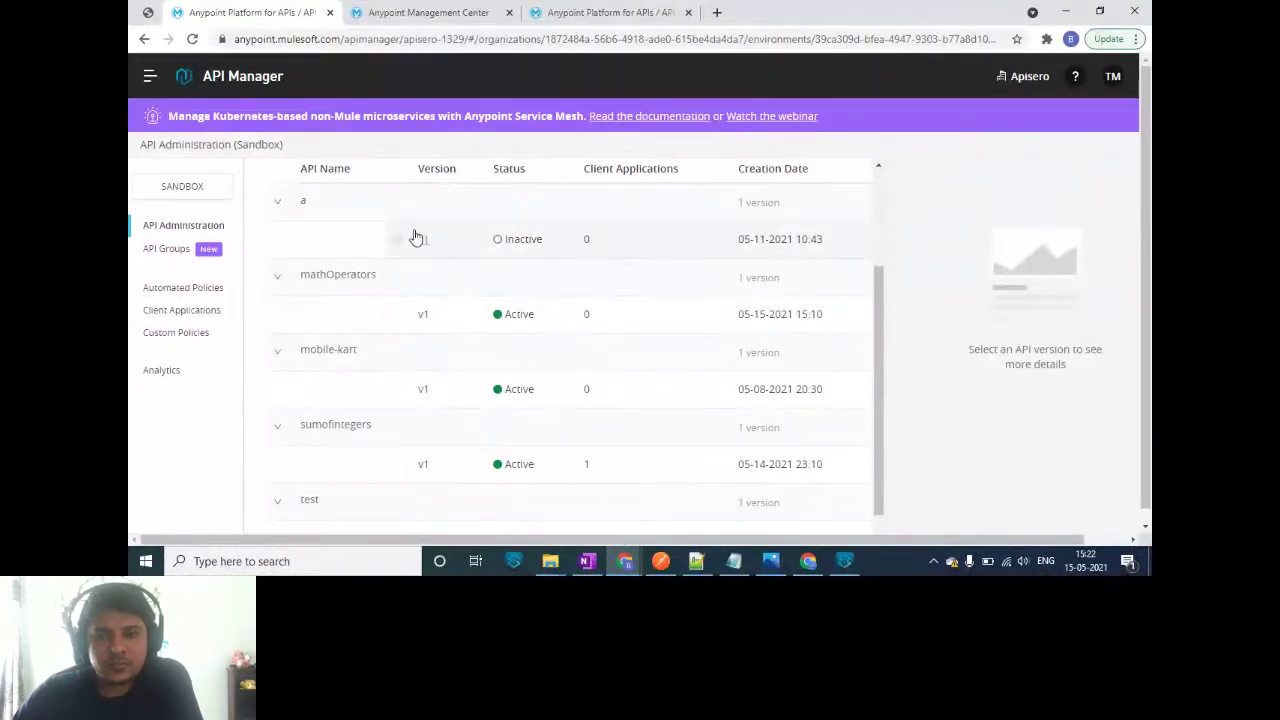
{"action": "left_click", "coordinate": [425, 316]}
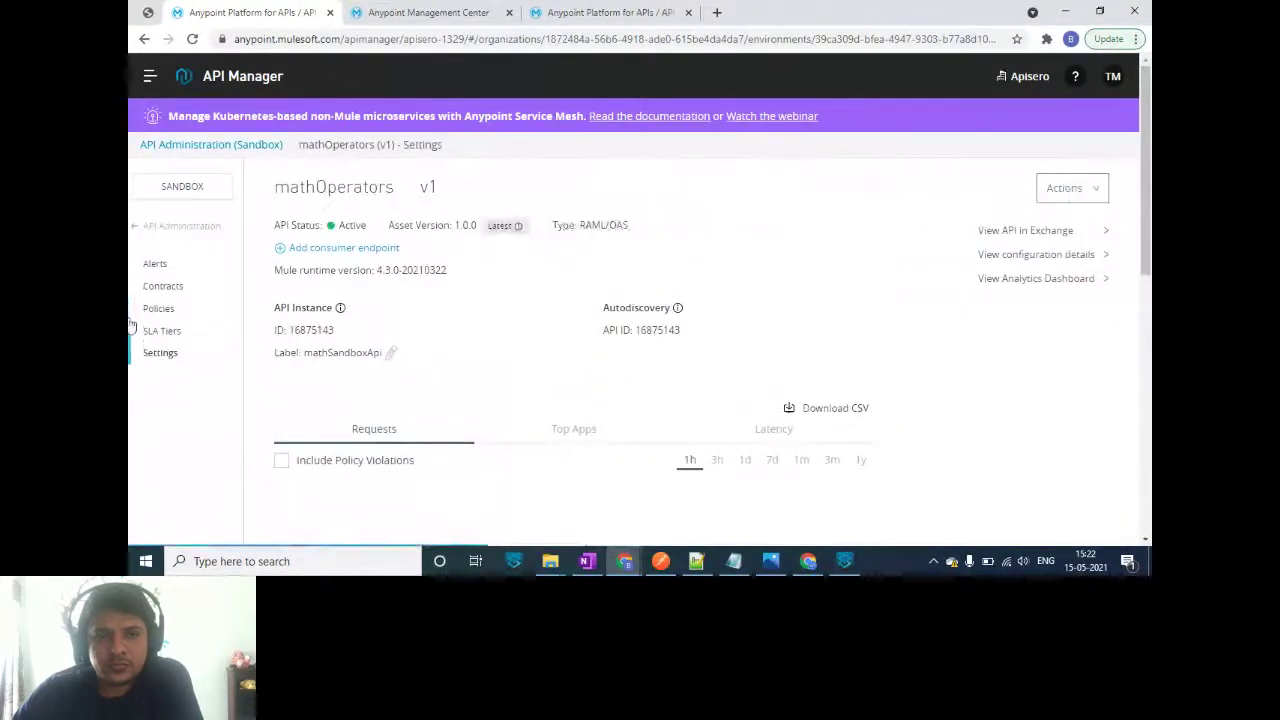
{"action": "left_click", "coordinate": [158, 310]}
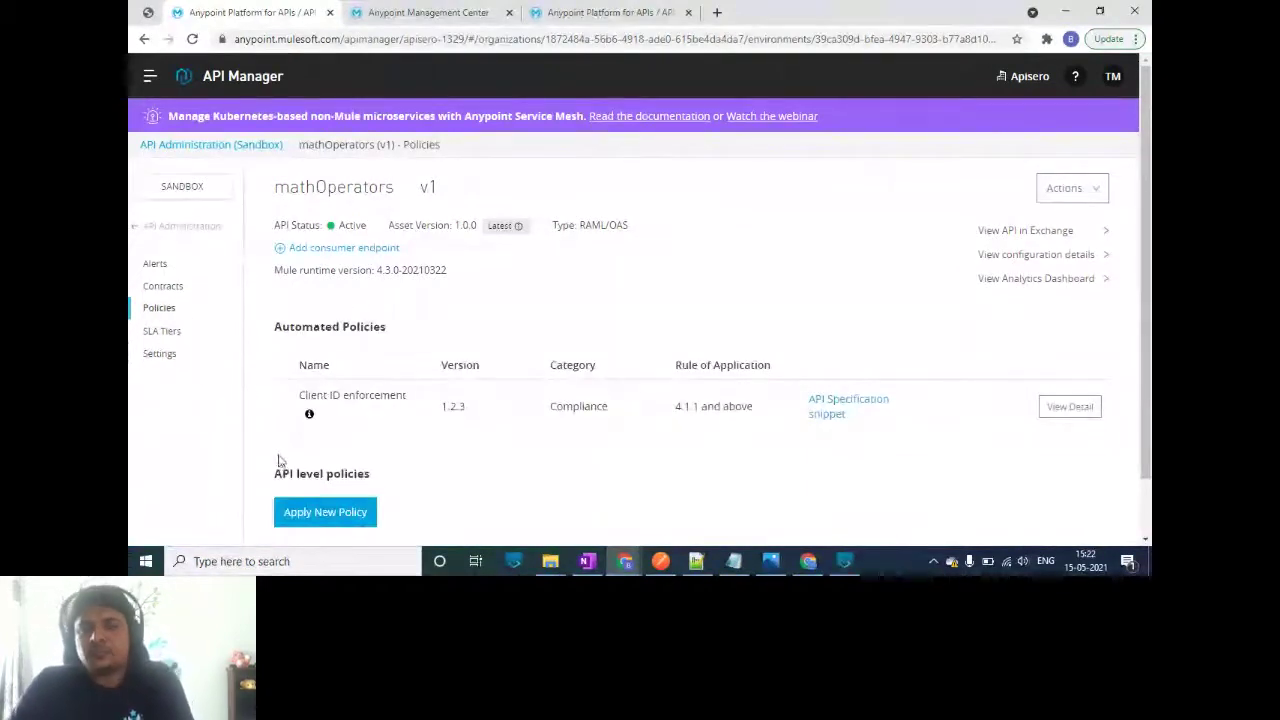
{"action": "left_click", "coordinate": [332, 515]}
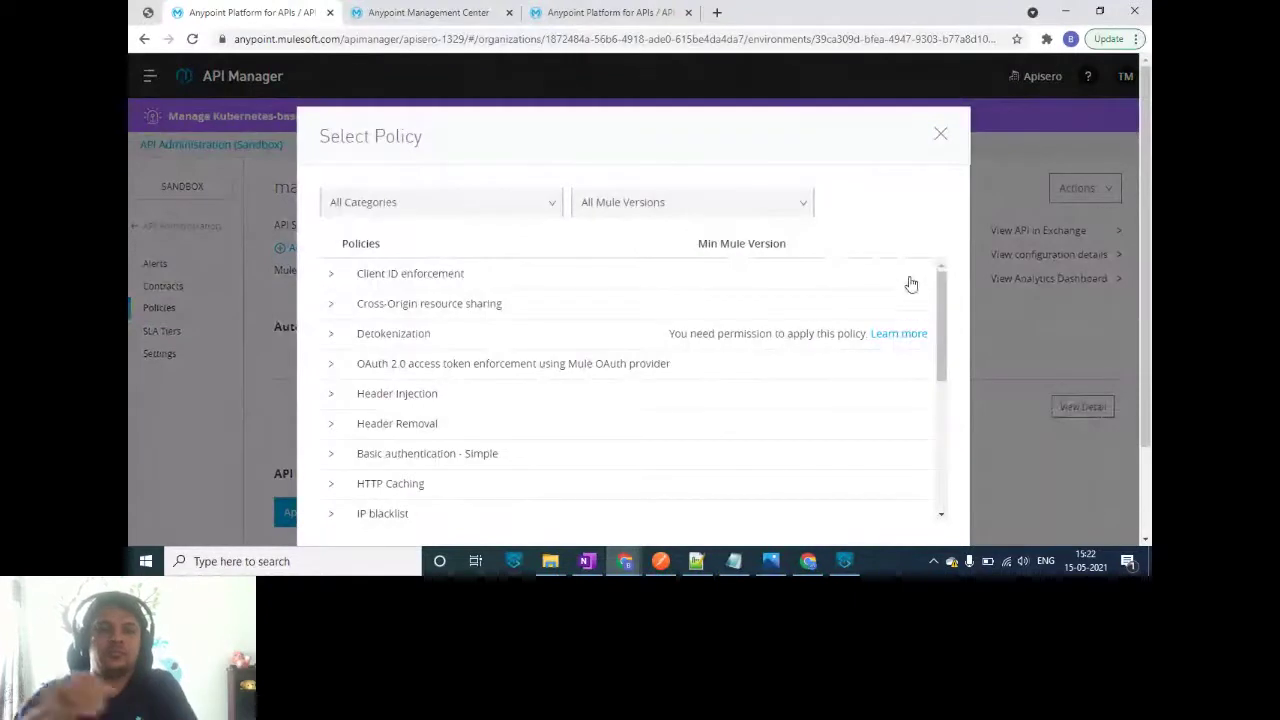
{"action": "scroll", "coordinate": [1142, 254], "scroll_direction": "down", "scroll_amount": 1}
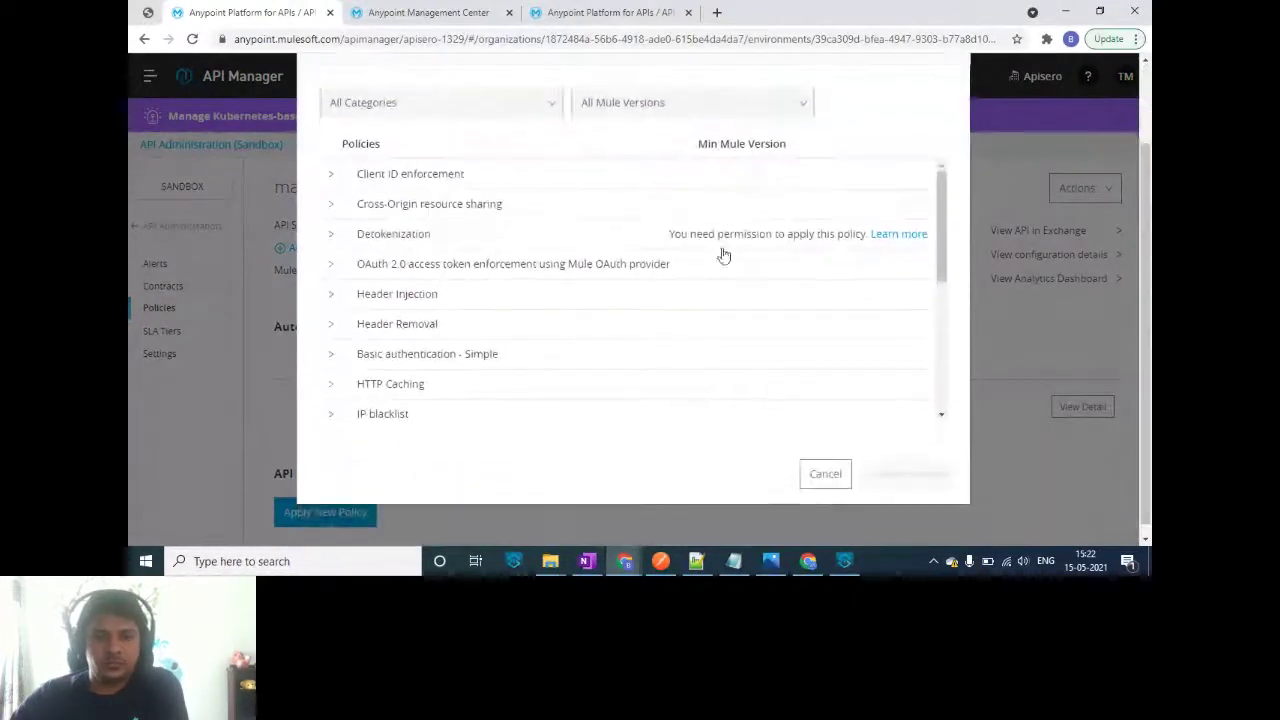
{"action": "left_click_drag", "start_coordinate": [945, 270], "coordinate": [894, 409]}
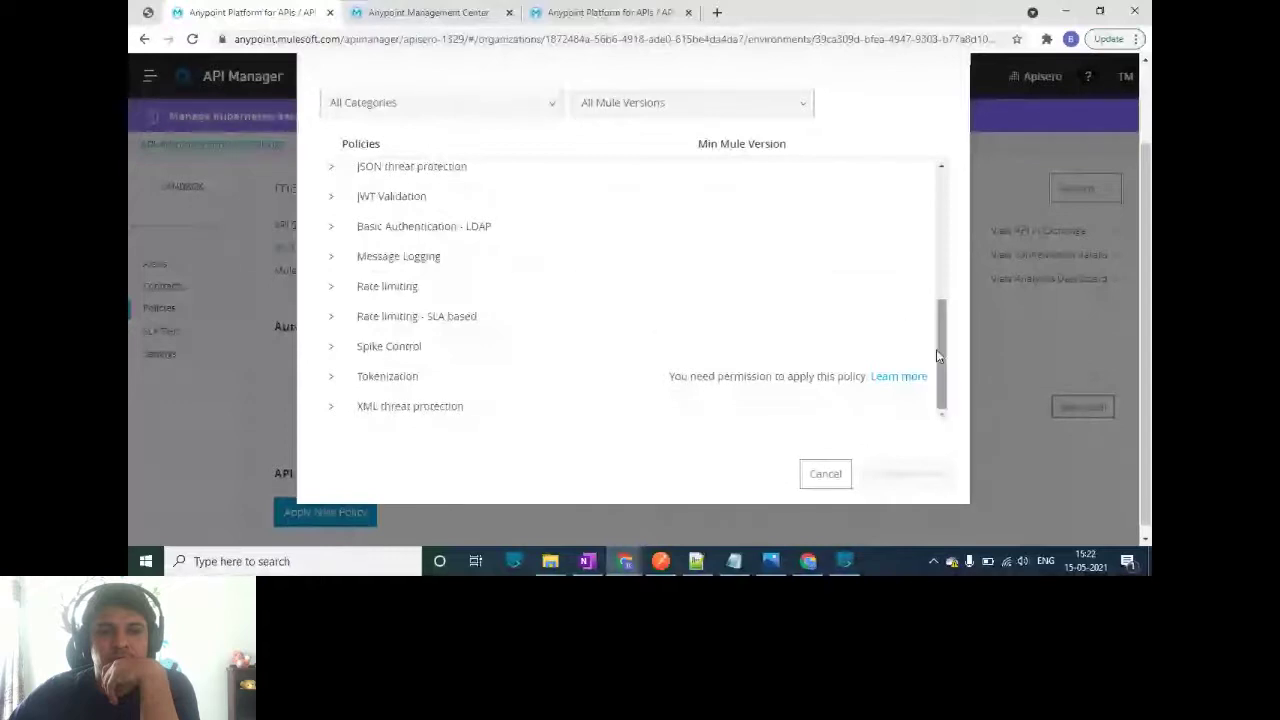
{"action": "left_click_drag", "start_coordinate": [937, 306], "coordinate": [927, 232]}
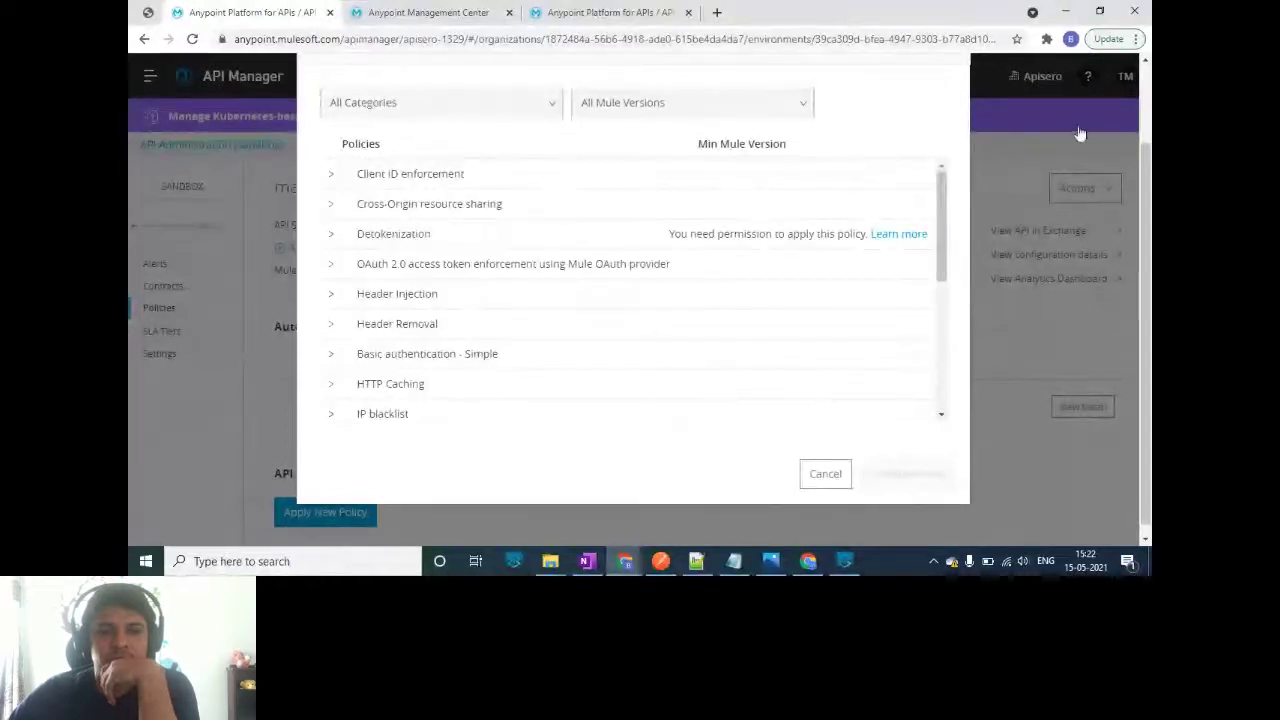
{"action": "left_click", "coordinate": [826, 476]}
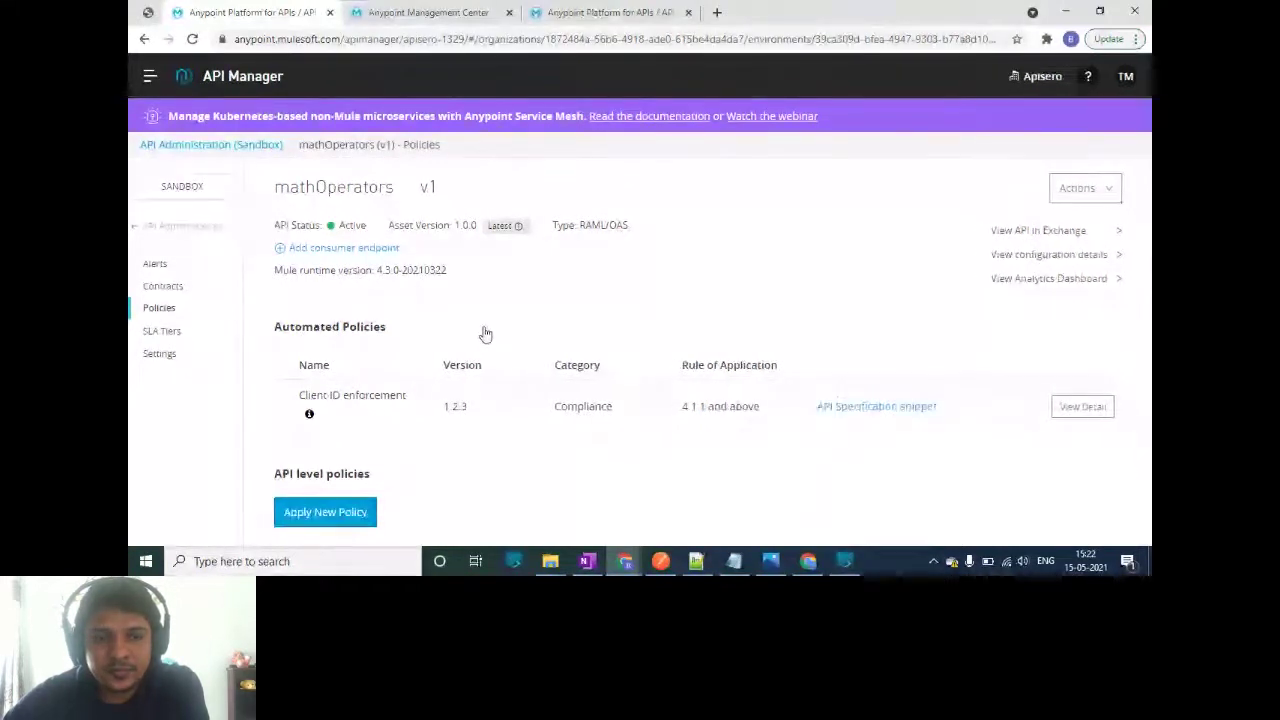
Open the Select Policy list again and scroll down to XML threat protection
{"action": "left_click", "coordinate": [325, 511]}
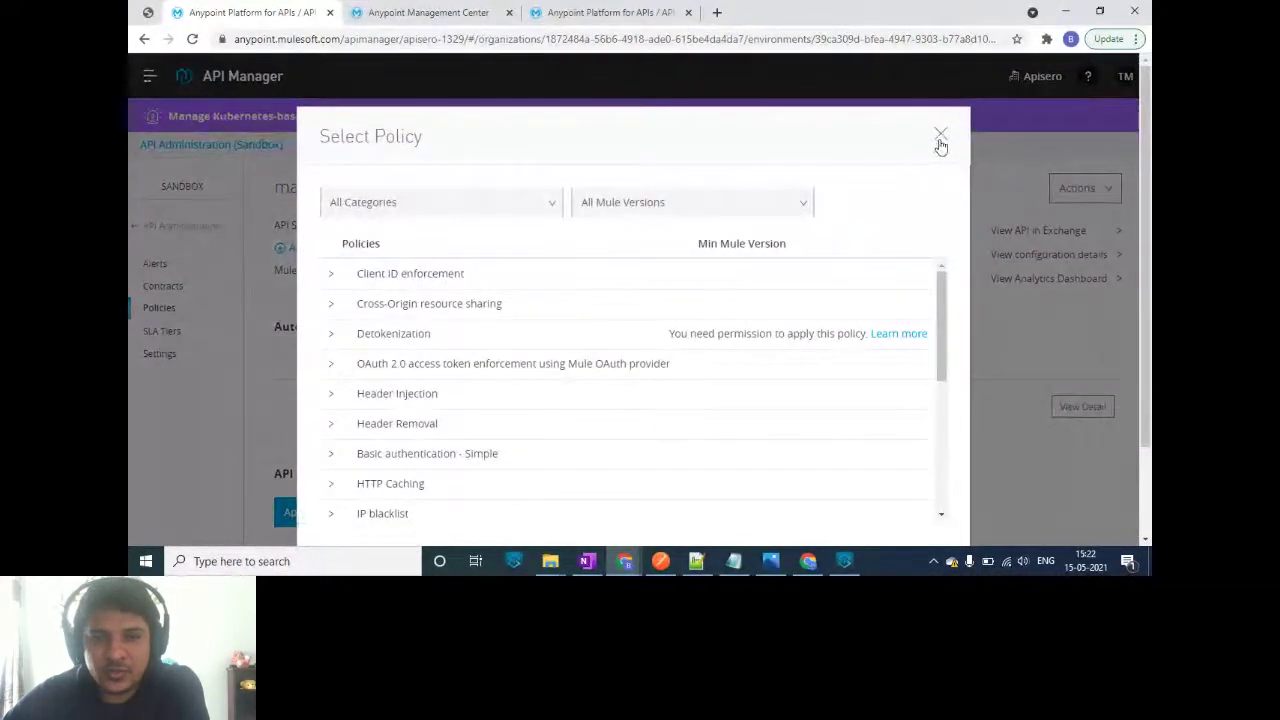
{"action": "scroll", "coordinate": [1140, 276], "scroll_direction": "down", "scroll_amount": 2}
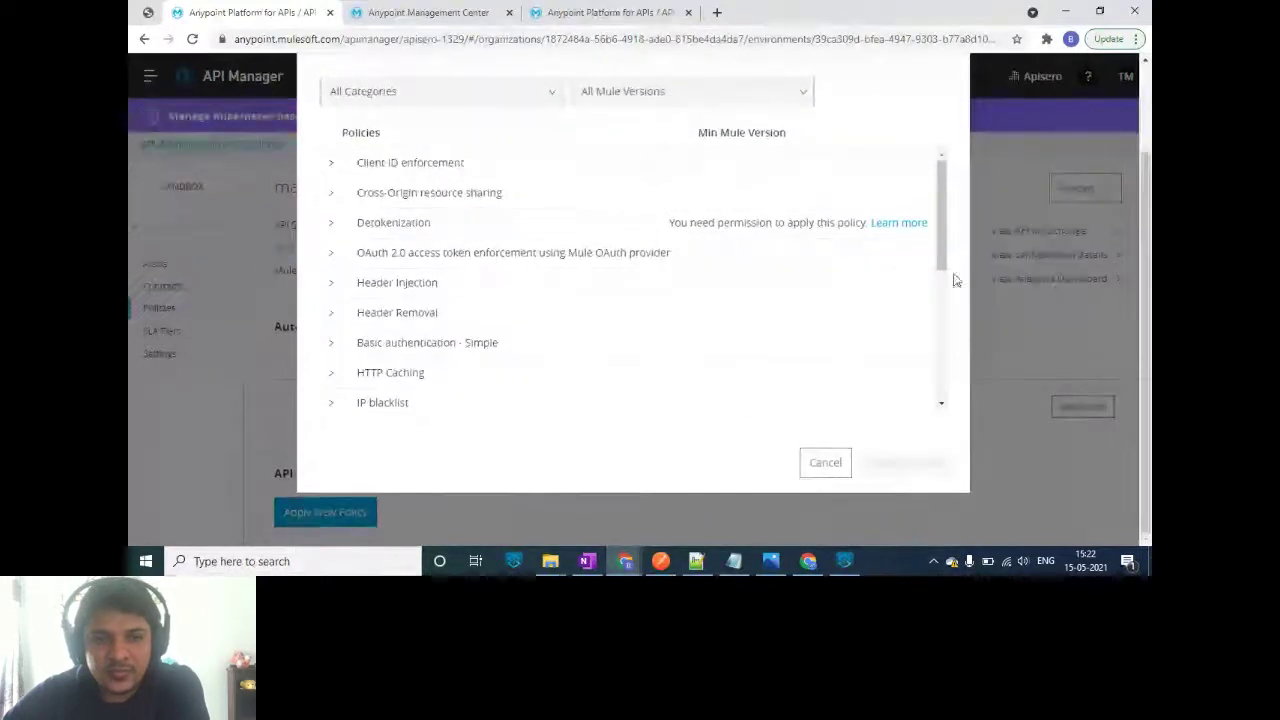
{"action": "left_click_drag", "start_coordinate": [943, 252], "coordinate": [948, 420]}
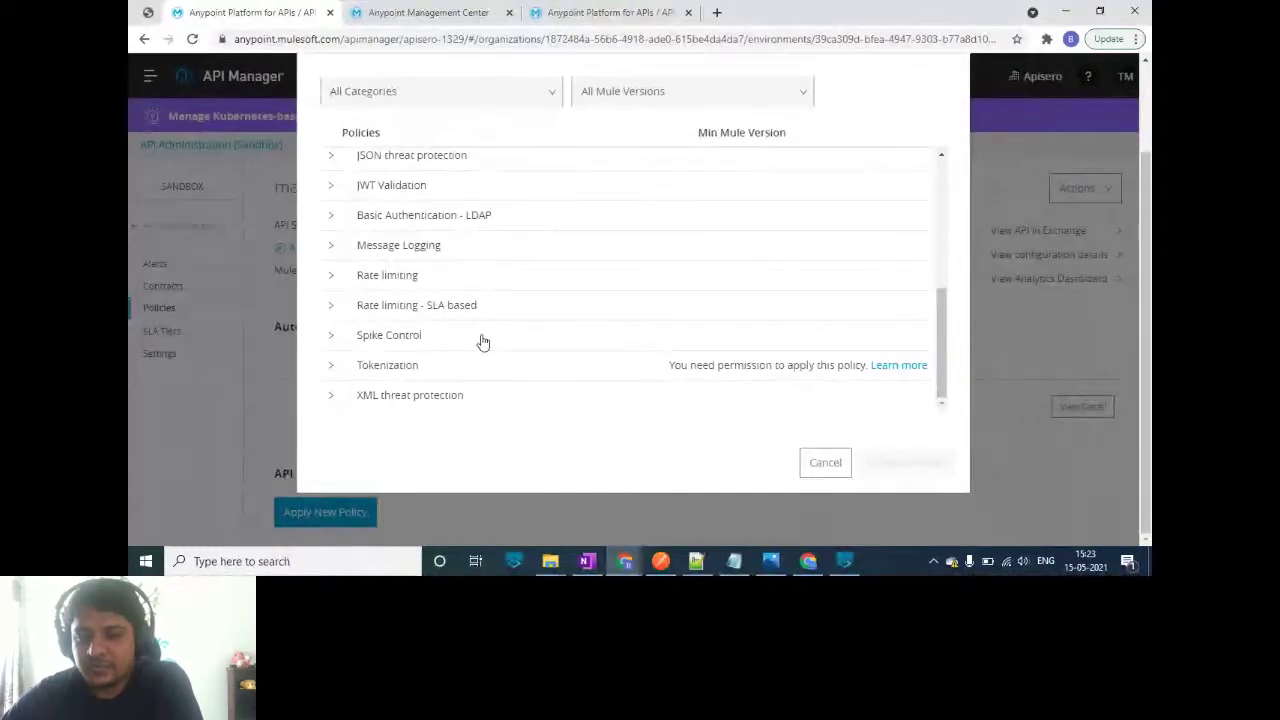
Check the newest messages in the meeting chat, then return to API Manager
{"action": "mouse_move", "coordinate": [616, 565]}
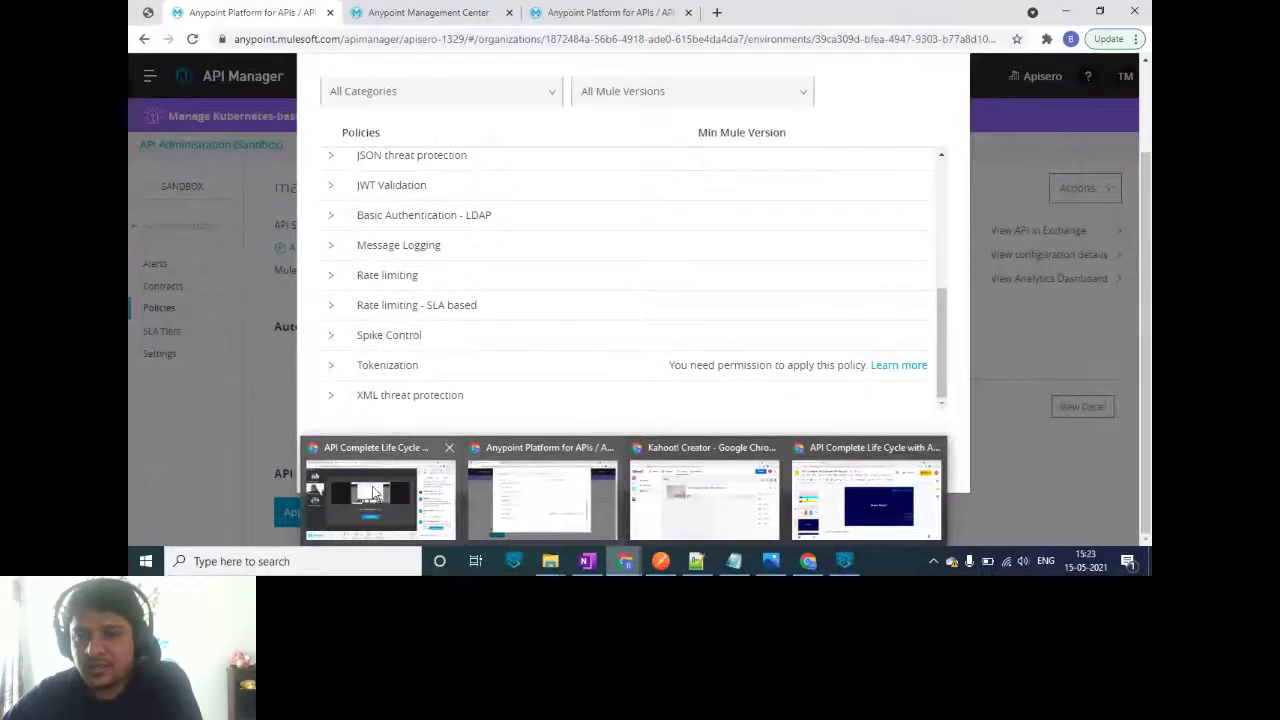
{"action": "left_click", "coordinate": [373, 492]}
{"action": "left_click", "coordinate": [1060, 467]}
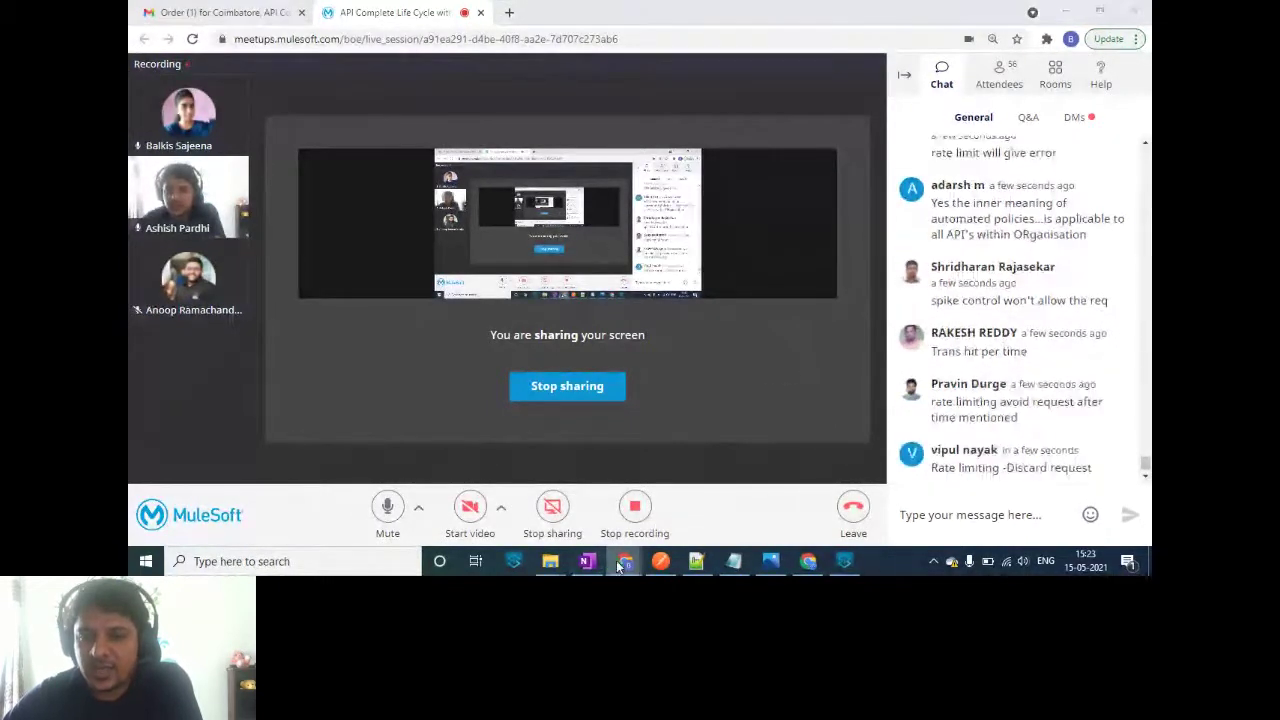
{"action": "mouse_move", "coordinate": [625, 561]}
{"action": "left_click", "coordinate": [540, 513]}
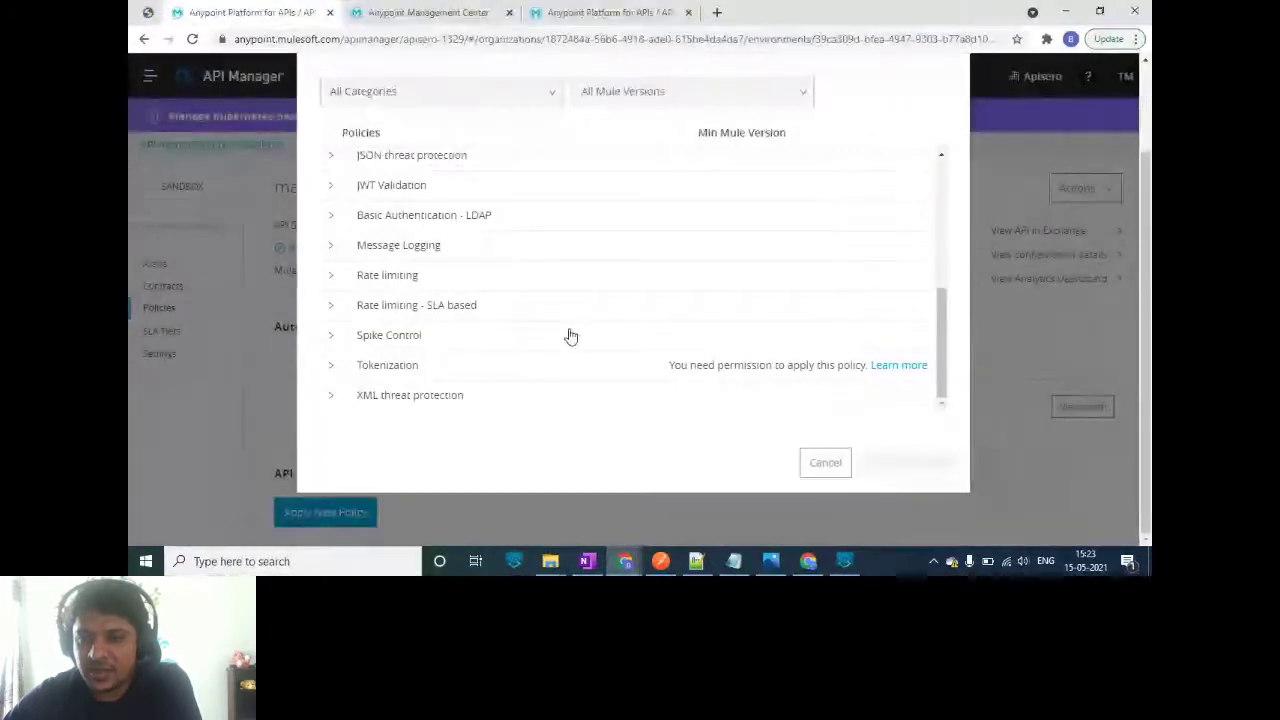
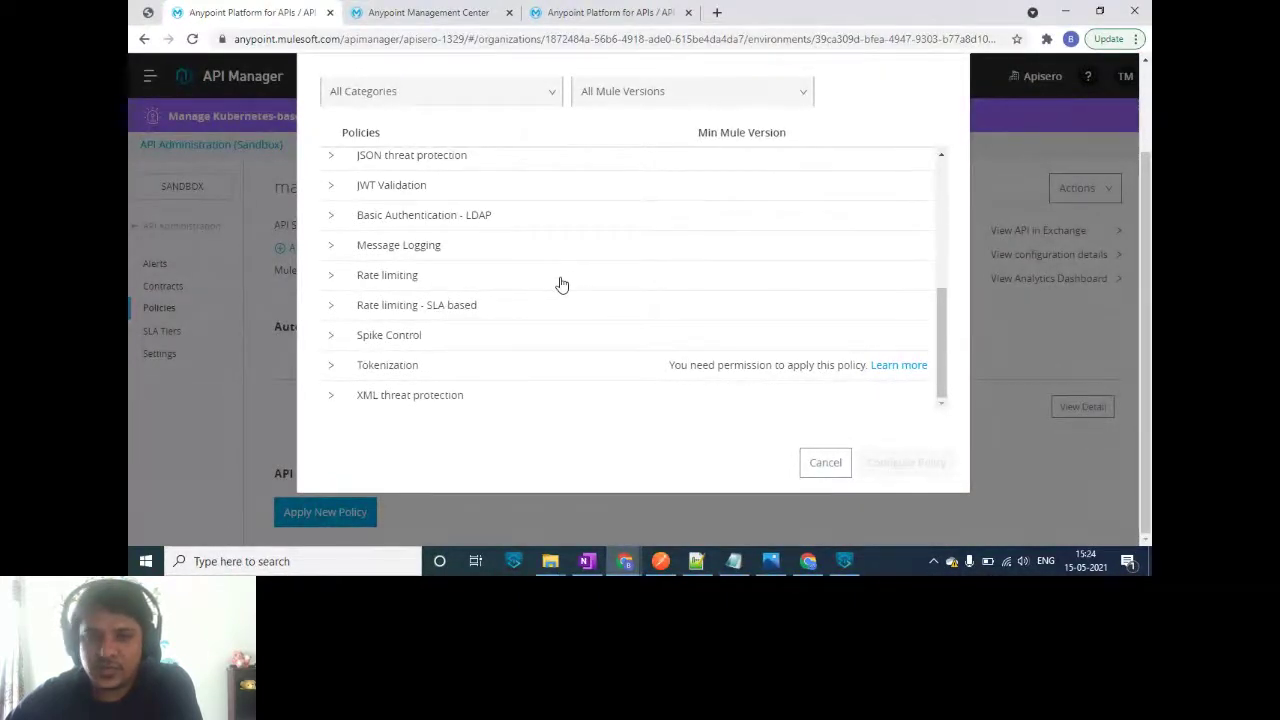
Close the policy picker with no policy added, then reach Automated Policies via mathOperators v1 settings
{"action": "scroll", "coordinate": [640, 240], "scroll_direction": "up", "scroll_amount": 3}
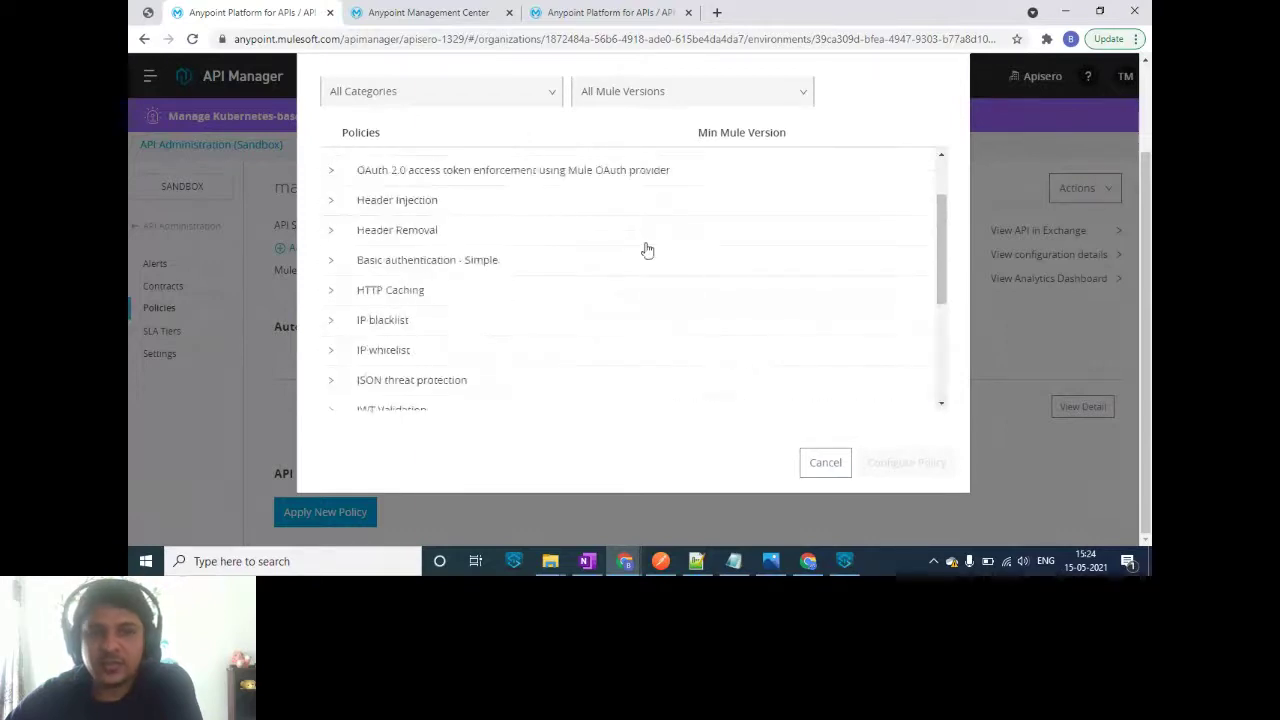
{"action": "scroll", "coordinate": [700, 350], "scroll_direction": "up", "scroll_amount": 1}
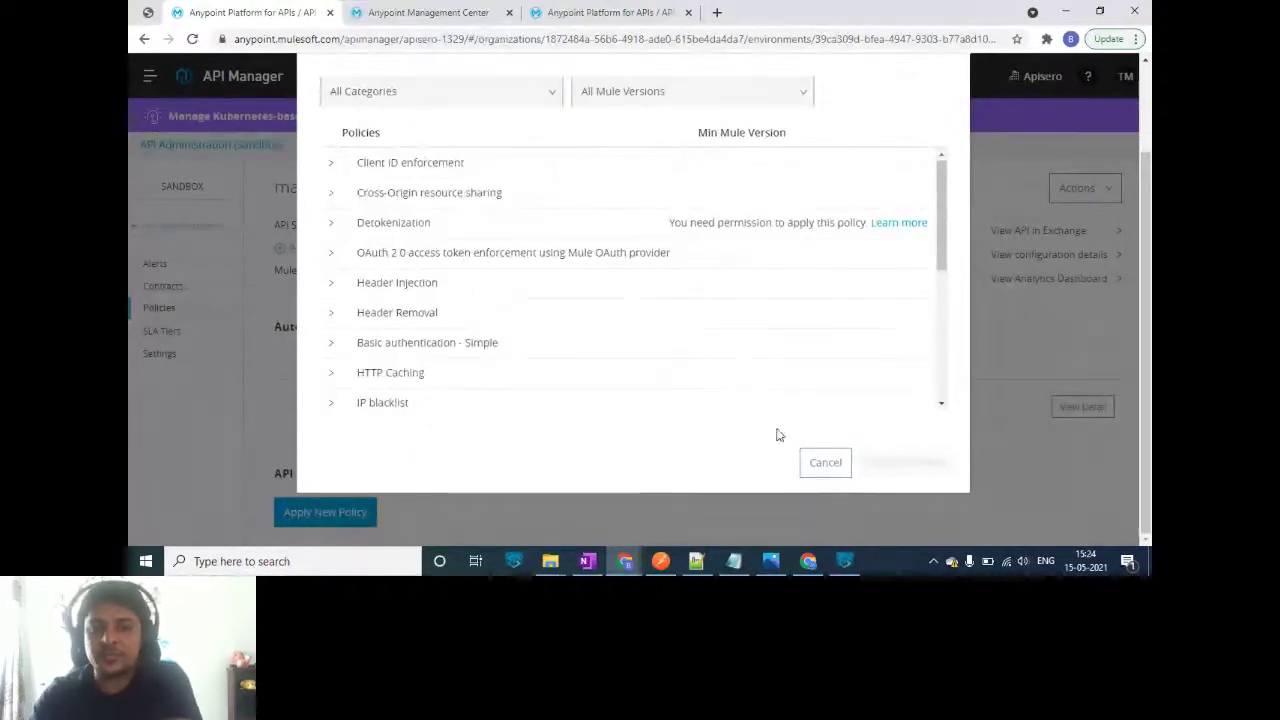
{"action": "left_click", "coordinate": [830, 466]}
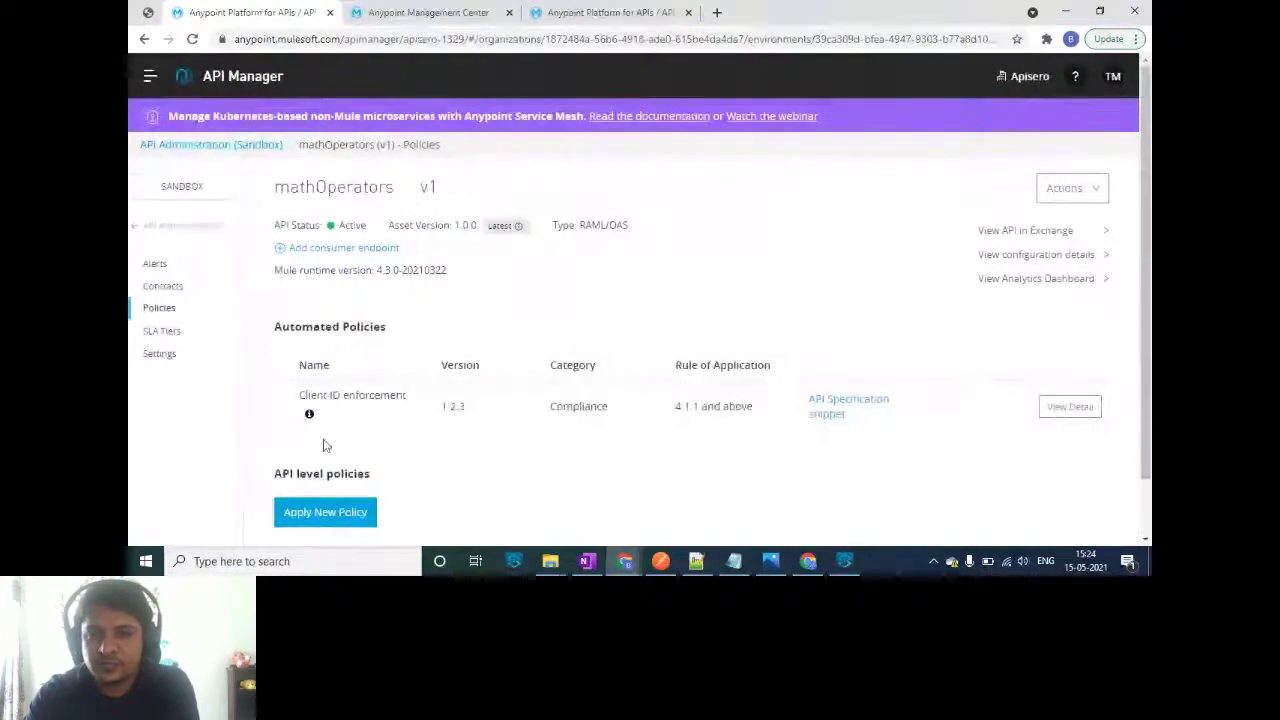
{"action": "left_click", "coordinate": [137, 229]}
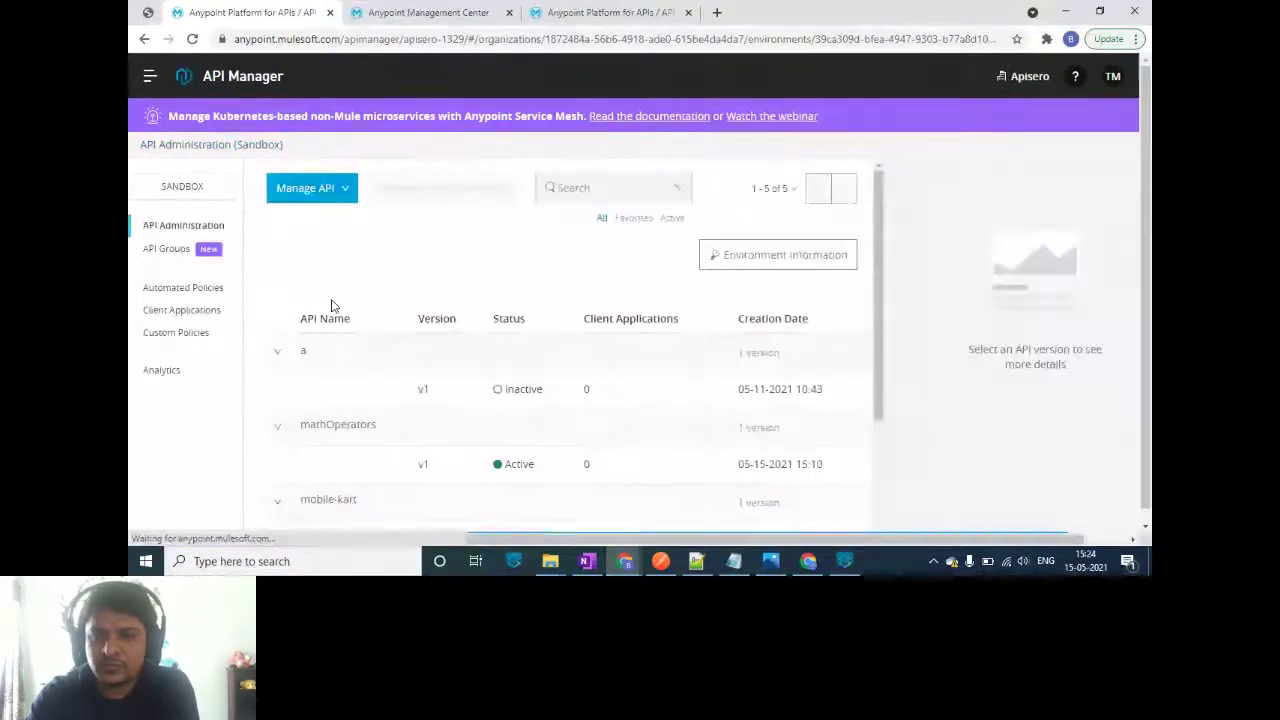
{"action": "left_click", "coordinate": [424, 466]}
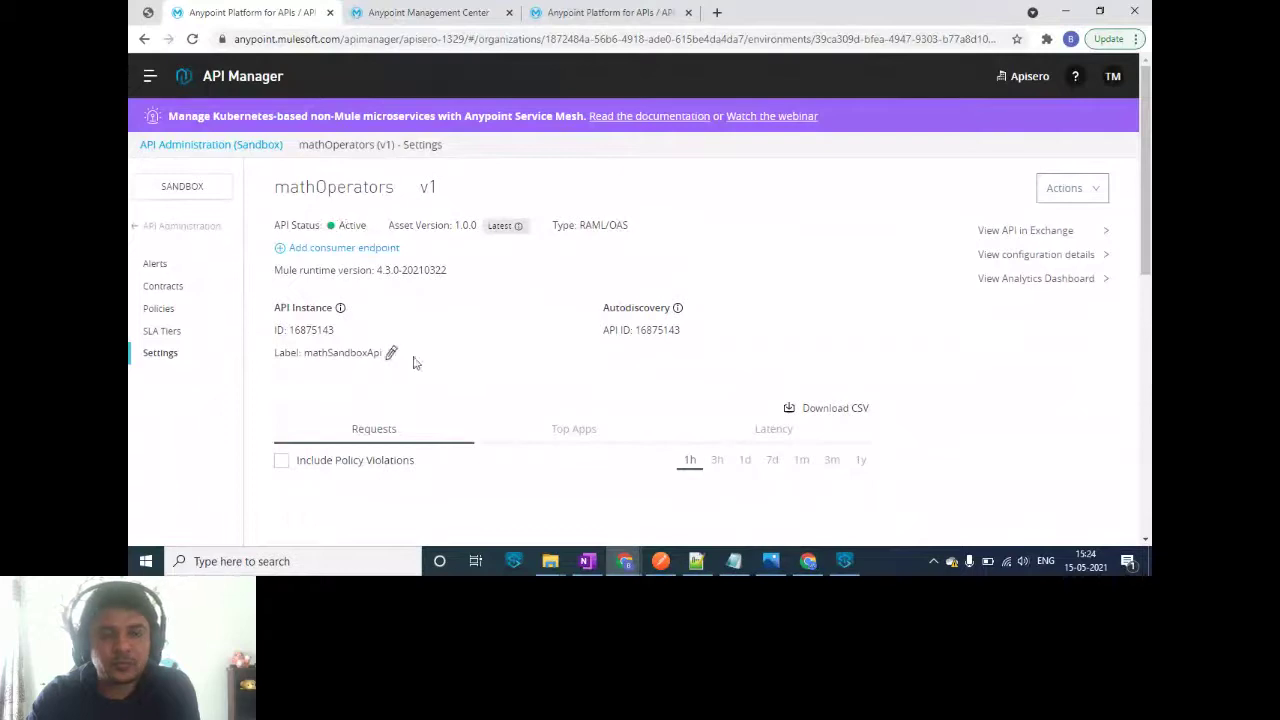
{"action": "scroll", "coordinate": [251, 295], "scroll_direction": "down", "scroll_amount": 5}
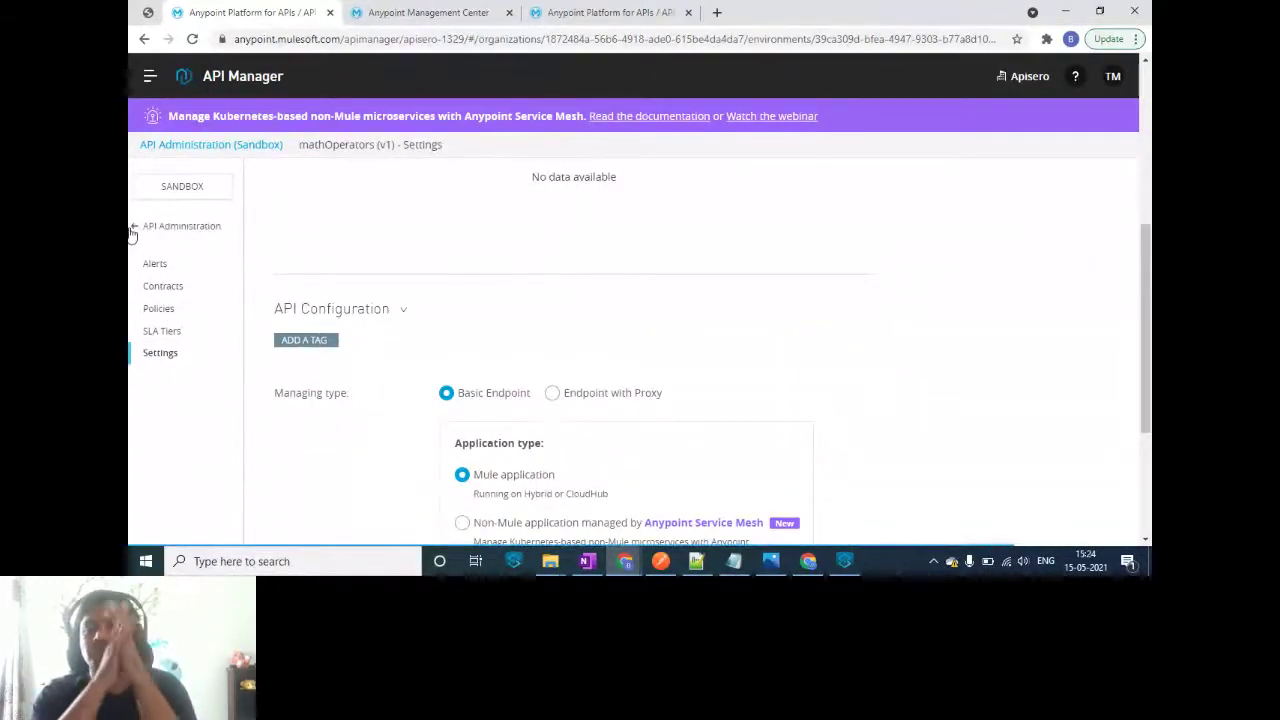
{"action": "left_click", "coordinate": [208, 290]}
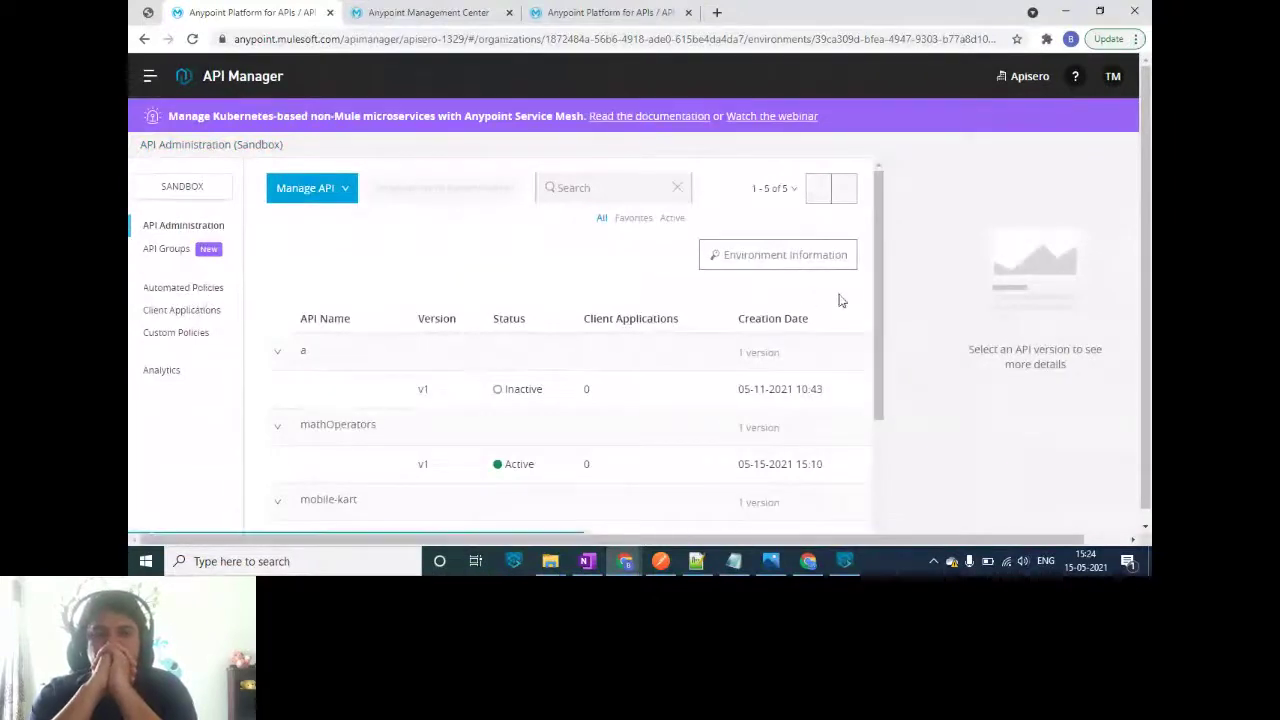
Remove the Client ID enforcement automated policy
{"action": "left_click", "coordinate": [1008, 319]}
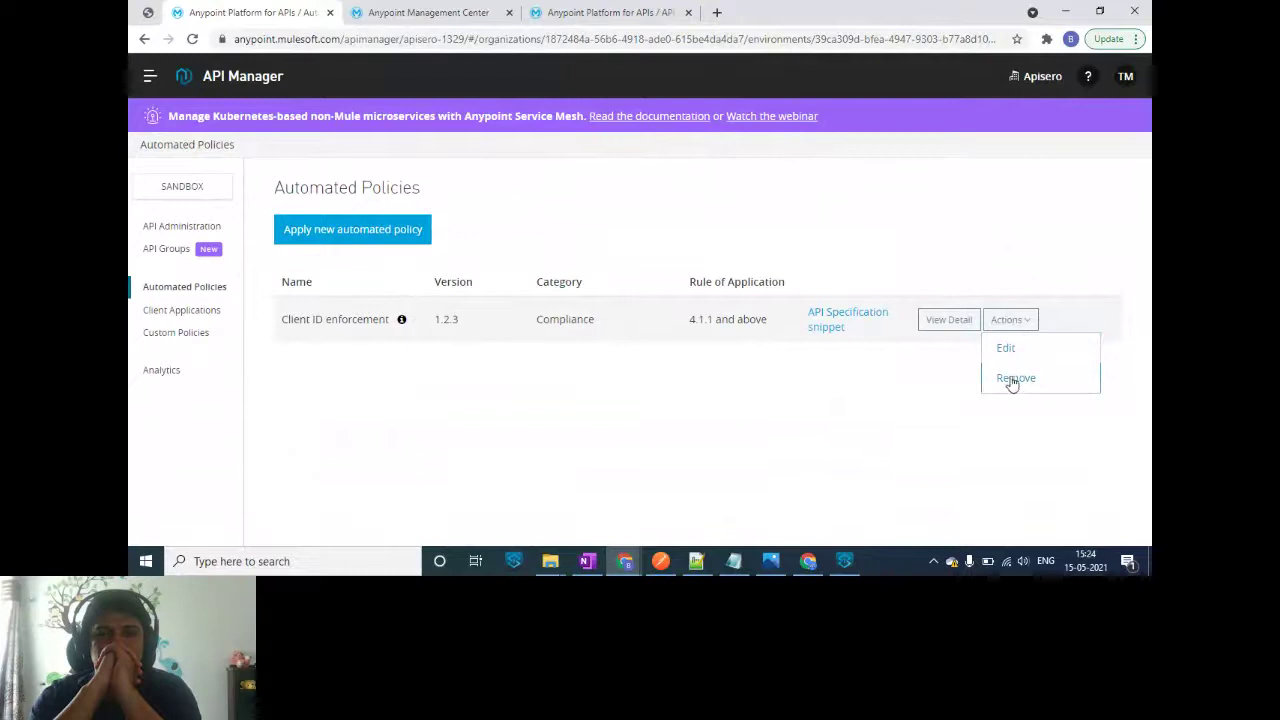
{"action": "left_click", "coordinate": [1010, 378]}
{"action": "left_click", "coordinate": [724, 242]}
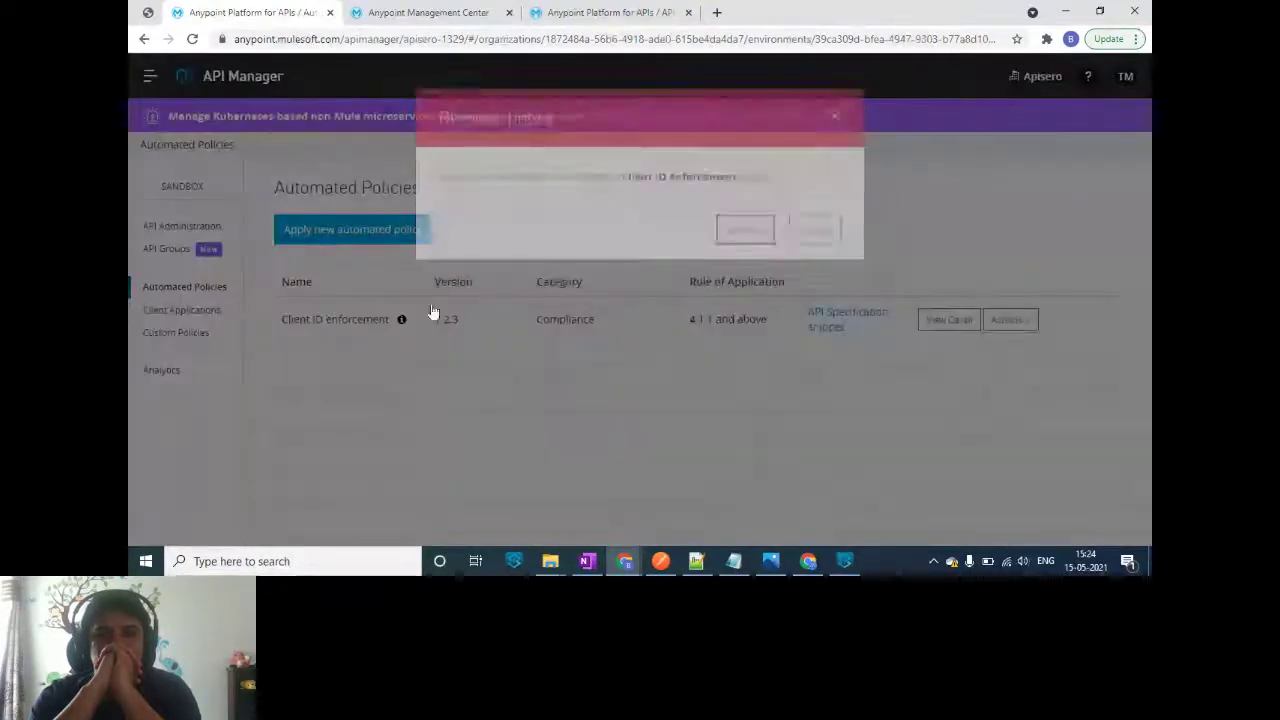
Open the Policies page of the mathOperators v1 API instance
{"action": "left_click", "coordinate": [155, 228]}
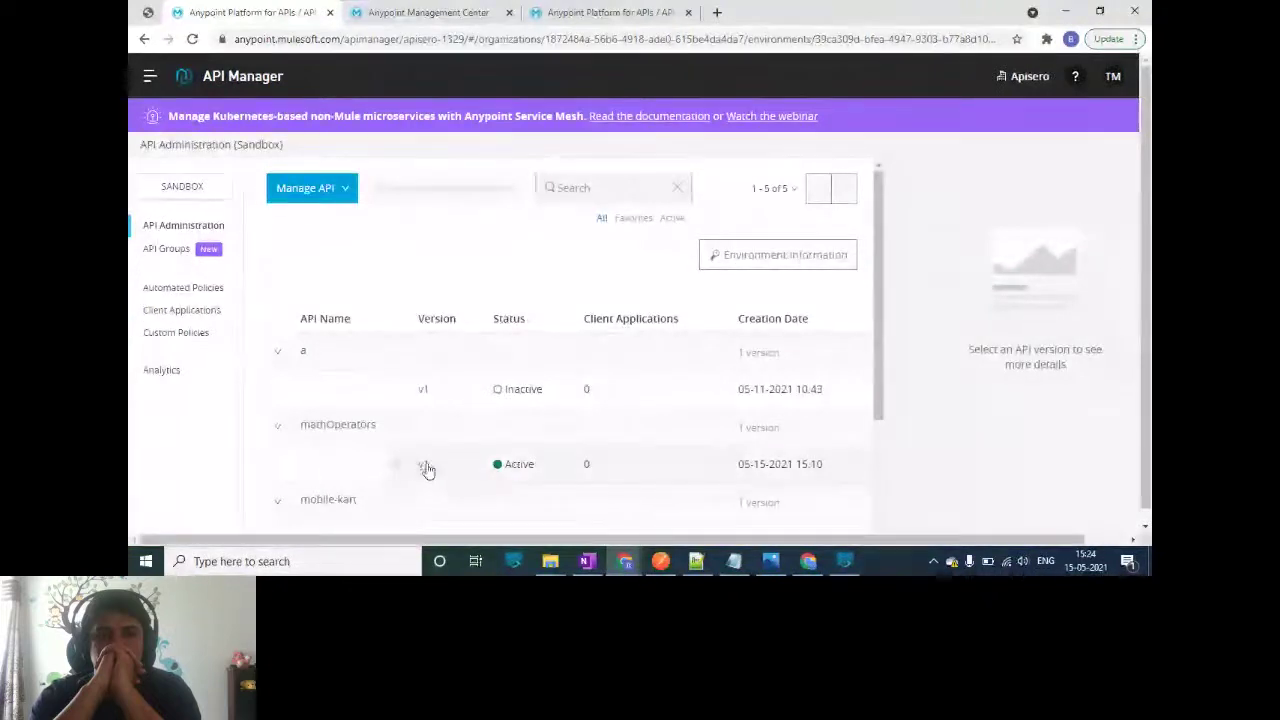
{"action": "left_click", "coordinate": [380, 425]}
{"action": "left_click", "coordinate": [160, 309]}
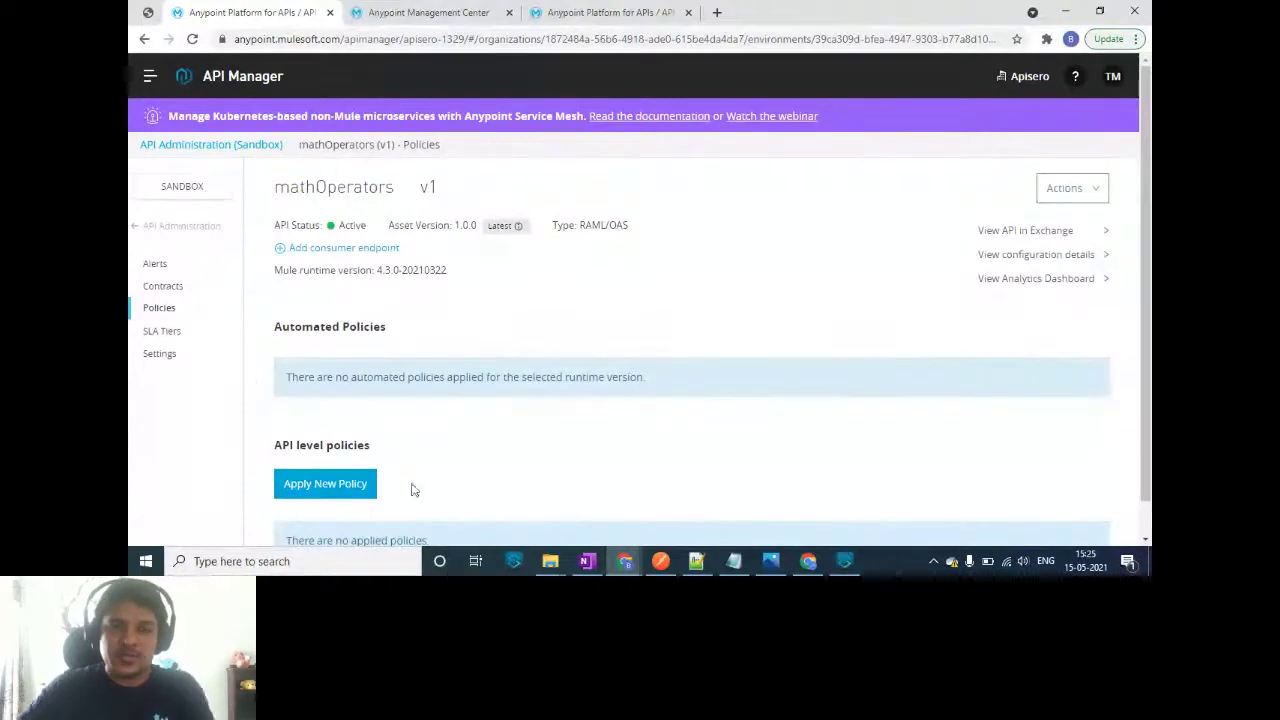
Start a new API-level policy using Basic authentication - Simple version 1.2.2
{"action": "scroll", "coordinate": [452, 436], "scroll_direction": "down", "scroll_amount": 1}
{"action": "left_click", "coordinate": [333, 449]}
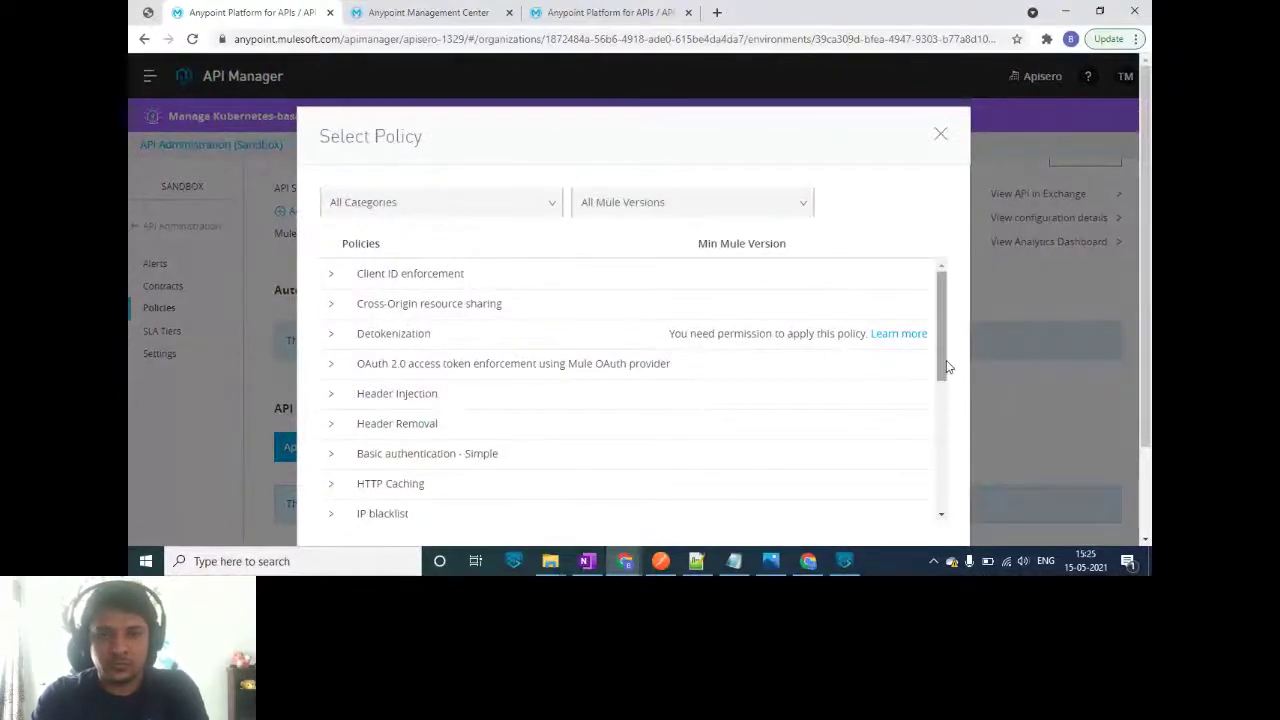
{"action": "left_click", "coordinate": [335, 455]}
{"action": "scroll", "coordinate": [480, 440], "scroll_direction": "down", "scroll_amount": 1}
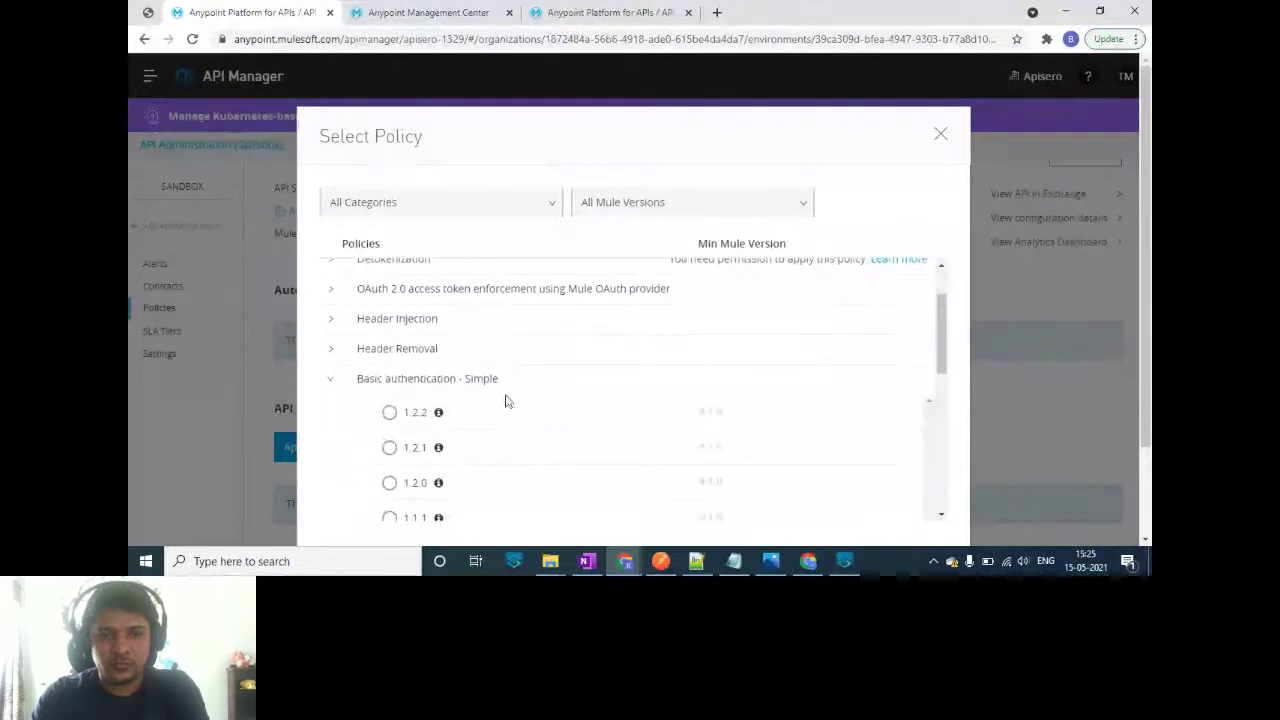
{"action": "mouse_move", "coordinate": [943, 360]}
{"action": "left_mouse_down"}
{"action": "mouse_move", "coordinate": [945, 378]}
{"action": "mouse_move", "coordinate": [945, 325]}
{"action": "mouse_move", "coordinate": [947, 383]}
{"action": "left_mouse_up"}
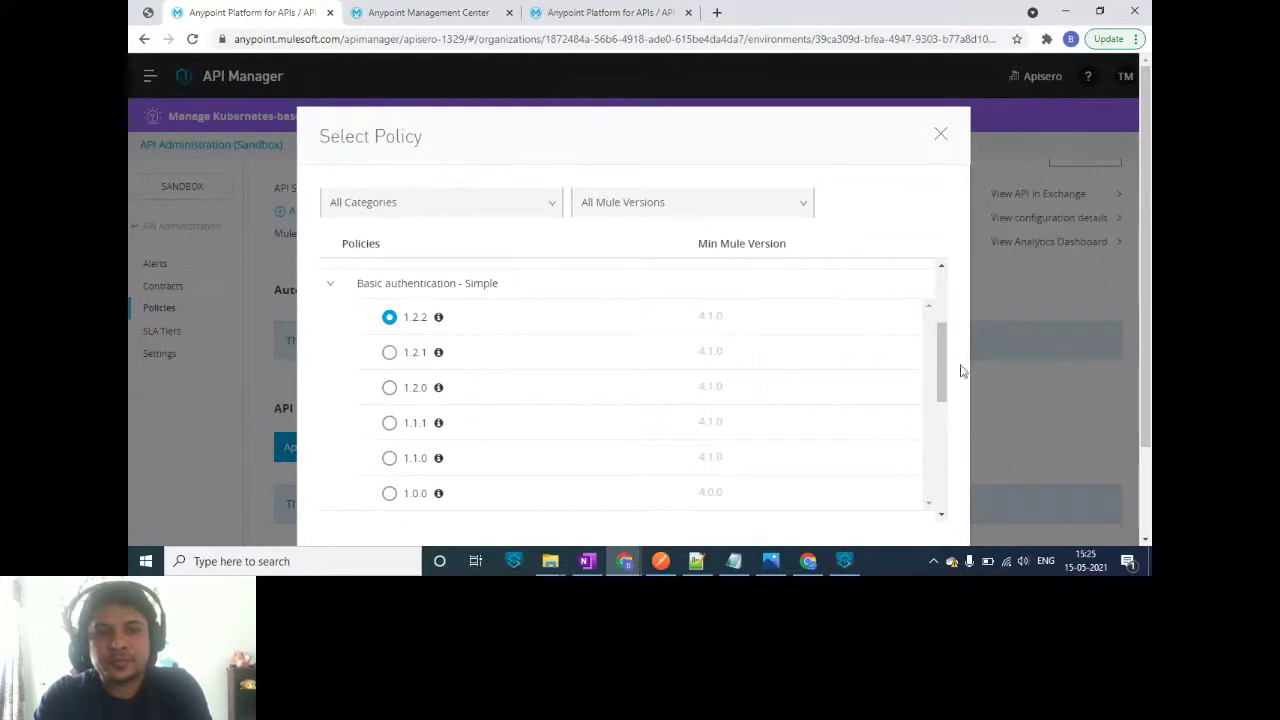
{"action": "scroll", "coordinate": [1130, 415], "scroll_direction": "down", "scroll_amount": 2}
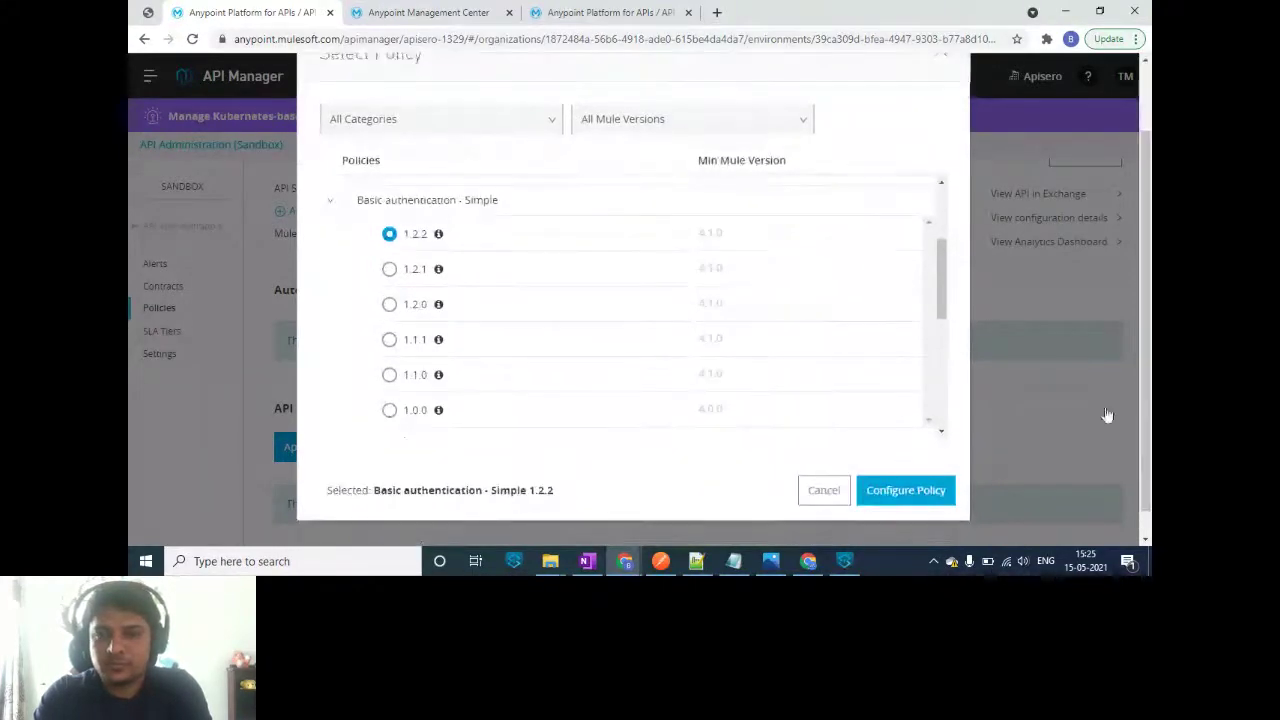
{"action": "left_click", "coordinate": [906, 490]}
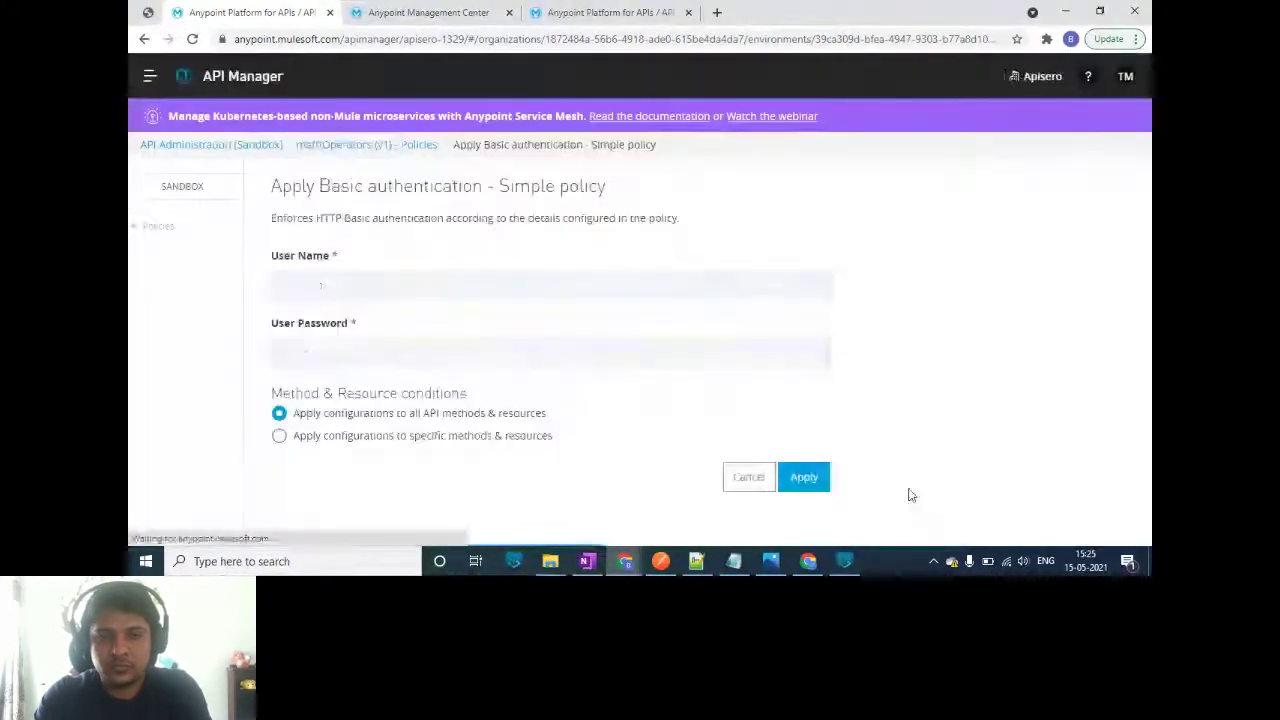
Enter the user name and password and apply the Basic authentication - Simple policy
{"action": "left_click", "coordinate": [343, 355]}
{"action": "left_click", "coordinate": [361, 290]}
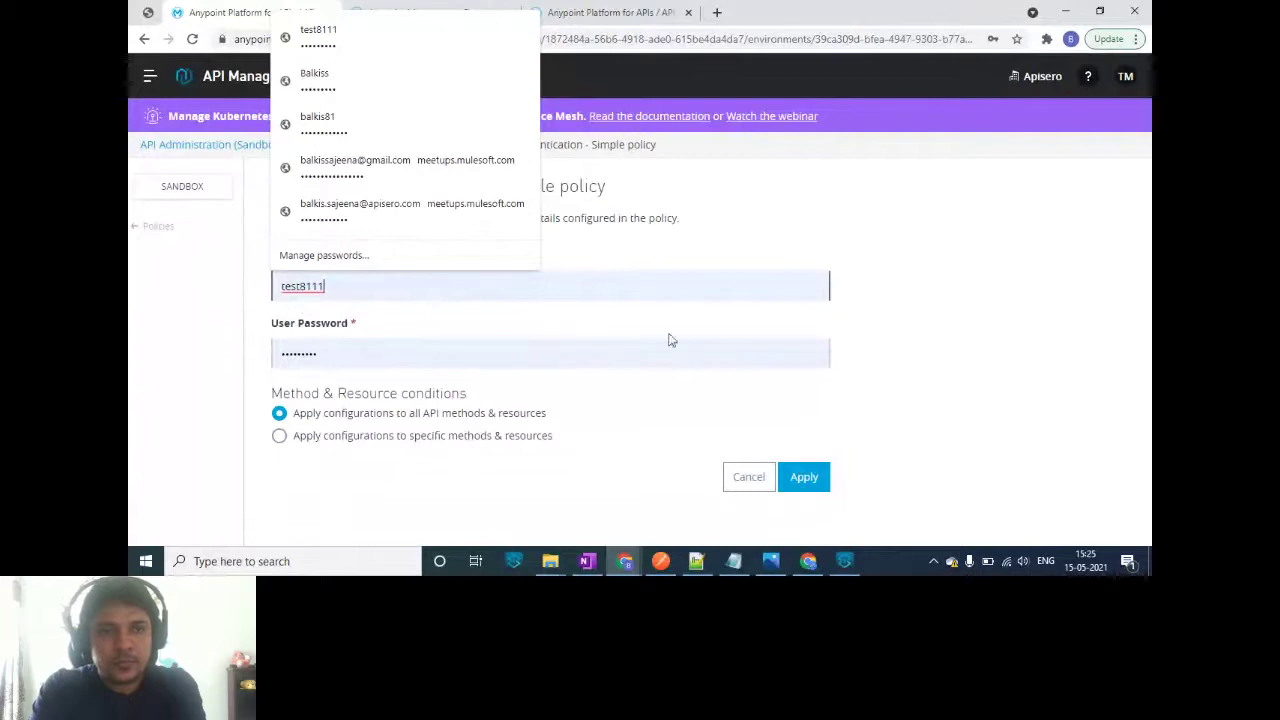
{"action": "left_click", "coordinate": [880, 297]}
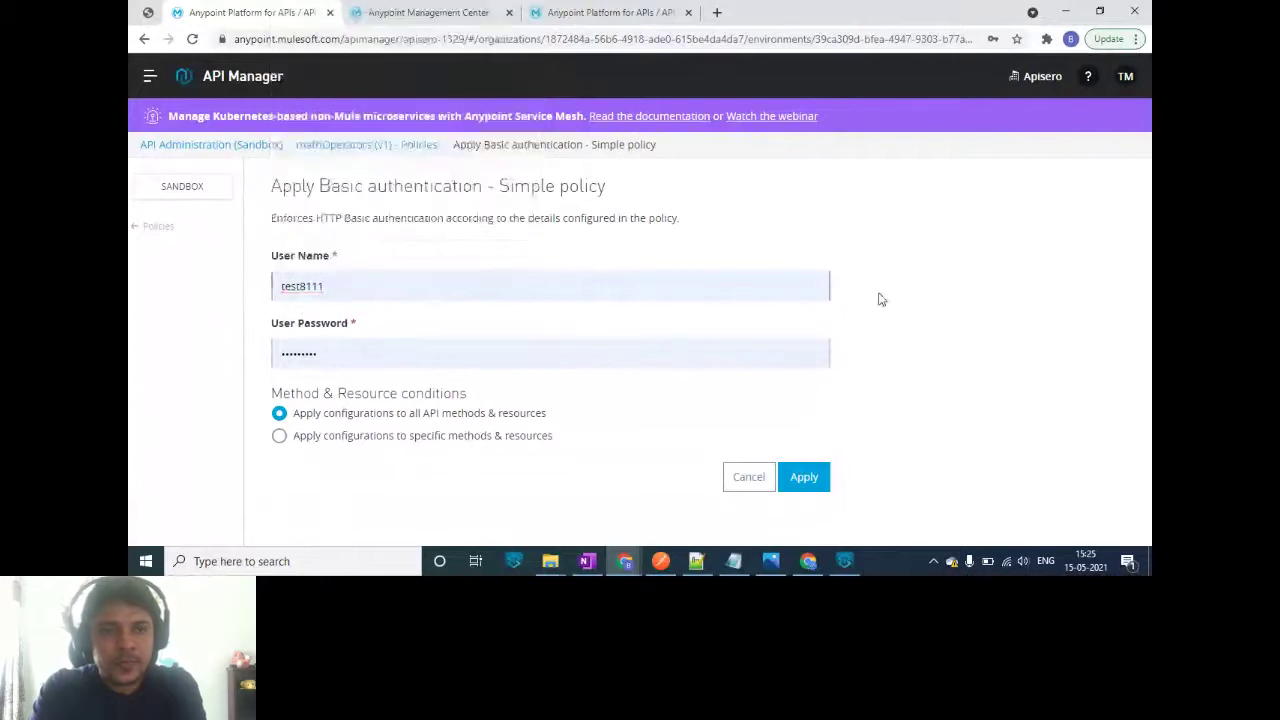
{"action": "left_click", "coordinate": [805, 479]}
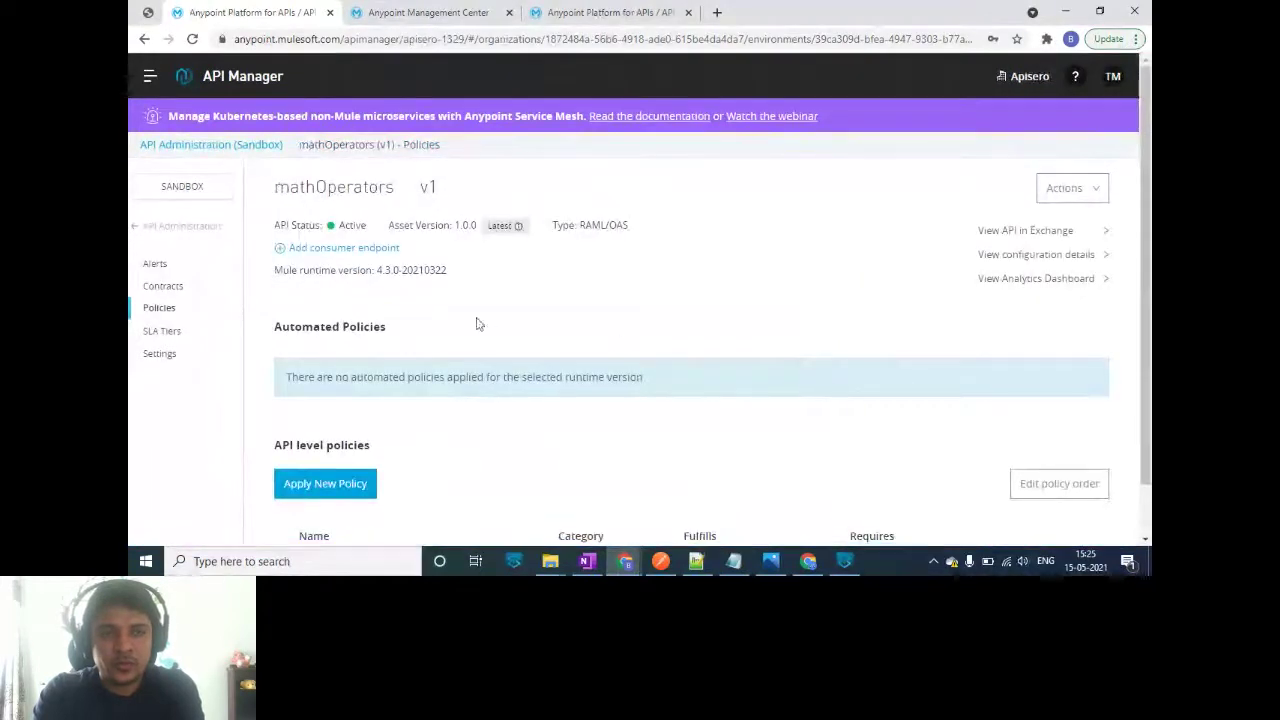
{"action": "scroll", "coordinate": [619, 366], "scroll_direction": "down", "scroll_amount": 1}
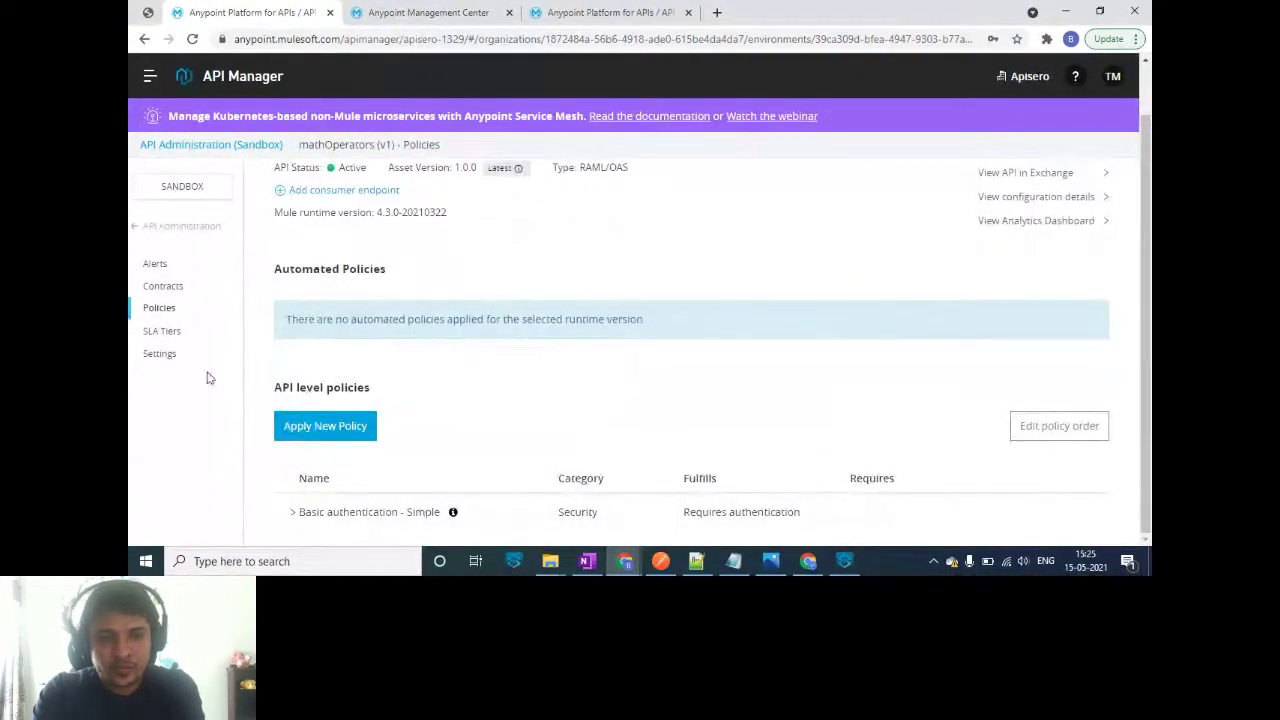
{"action": "left_click", "coordinate": [662, 561]}
Resend the unauthenticated POST add request, getting 201 Created with a sum of 7
{"action": "left_click", "coordinate": [1063, 153]}
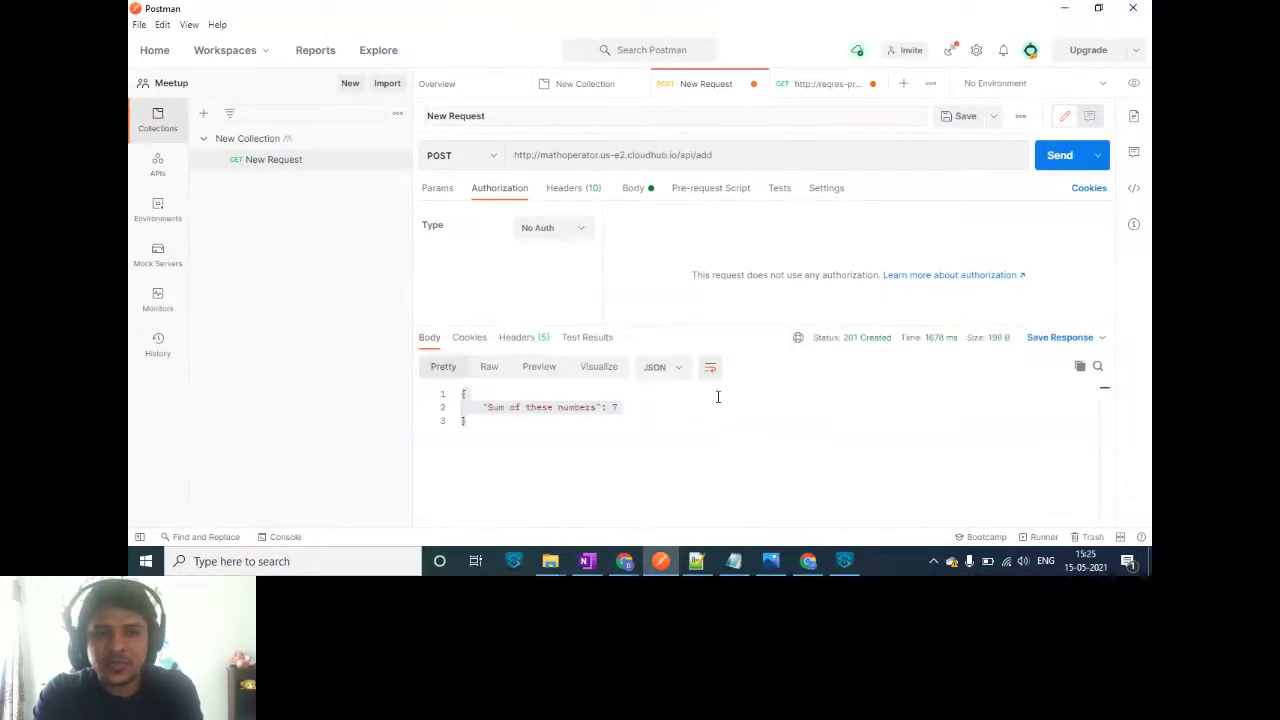
{"action": "key", "text": "alt+Tab"}
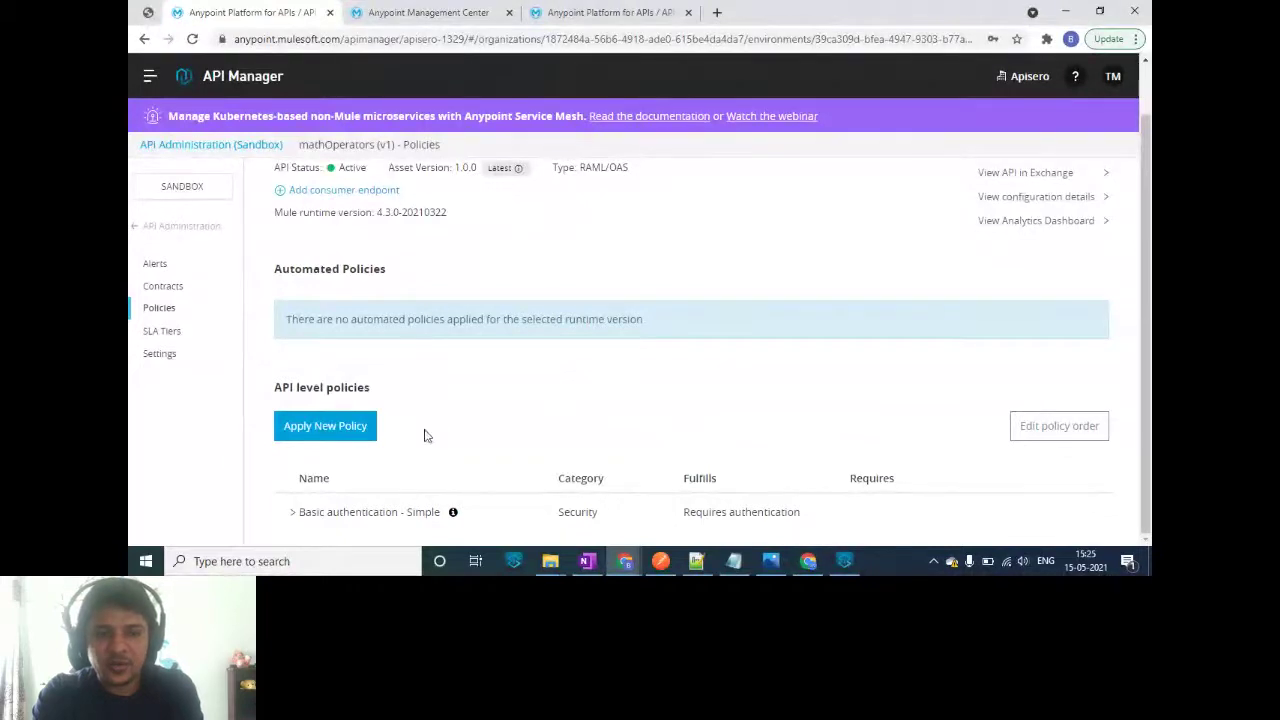
Pick Basic Authentication - LDAP version 1.3.1 from the policy list
{"action": "left_click", "coordinate": [329, 425]}
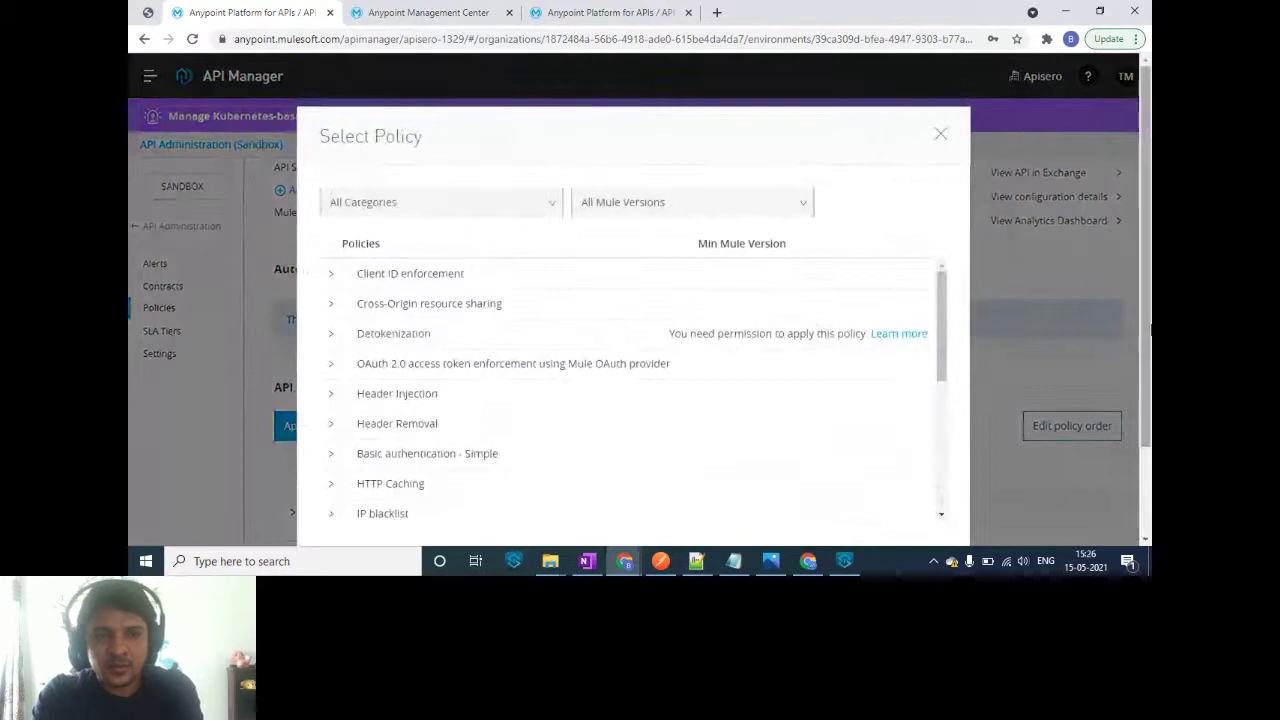
{"action": "left_click_drag", "start_coordinate": [1142, 330], "coordinate": [1147, 430]}
{"action": "left_click_drag", "start_coordinate": [938, 252], "coordinate": [949, 366]}
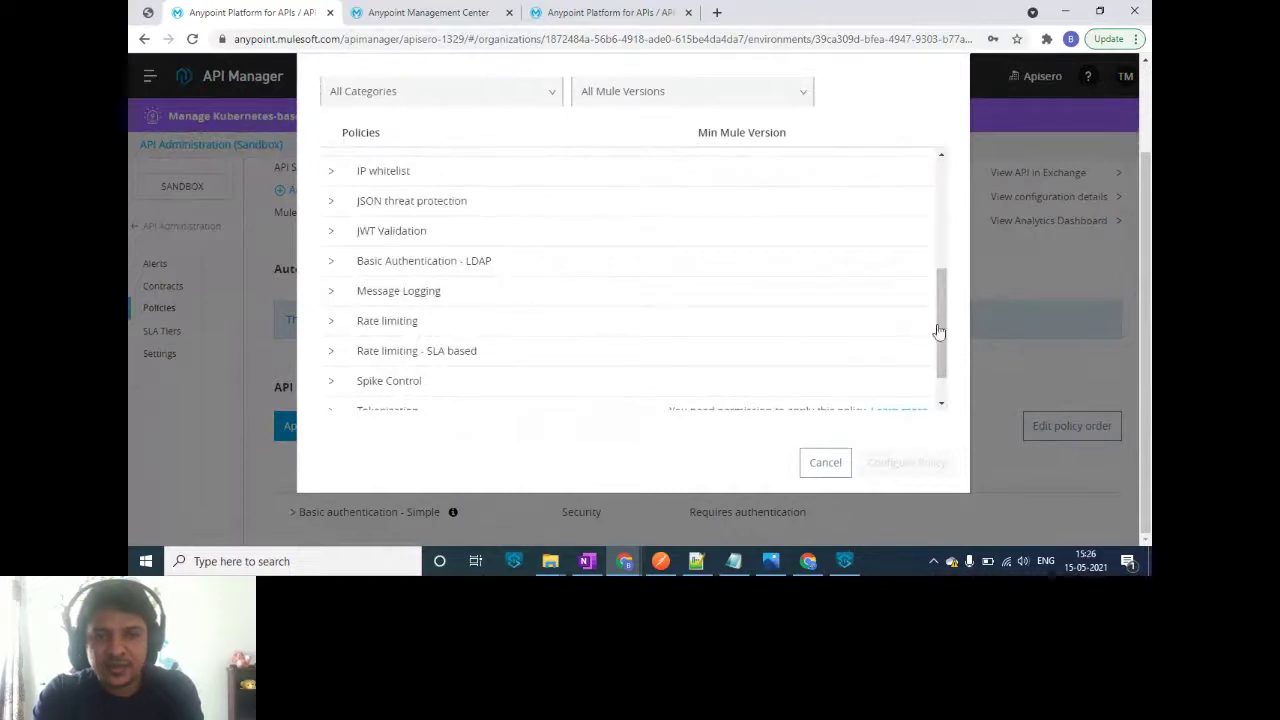
{"action": "scroll", "coordinate": [941, 362], "scroll_direction": "down", "scroll_amount": 1}
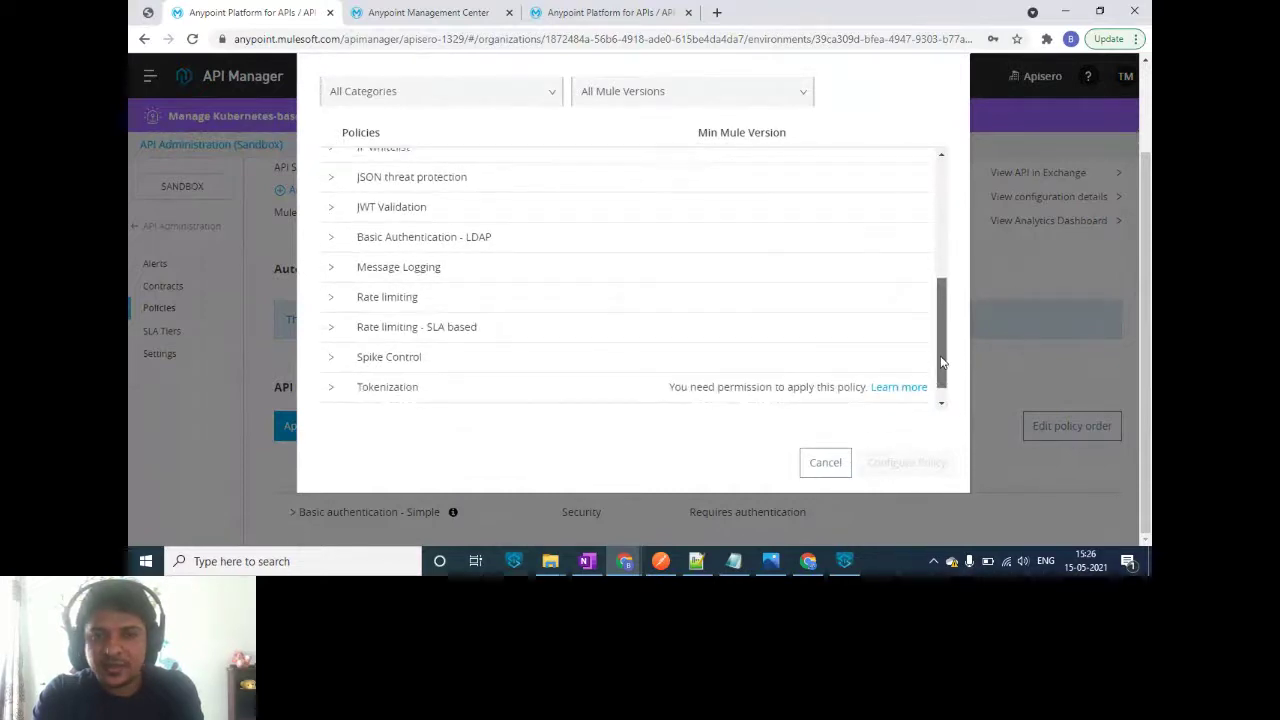
{"action": "left_click", "coordinate": [333, 238]}
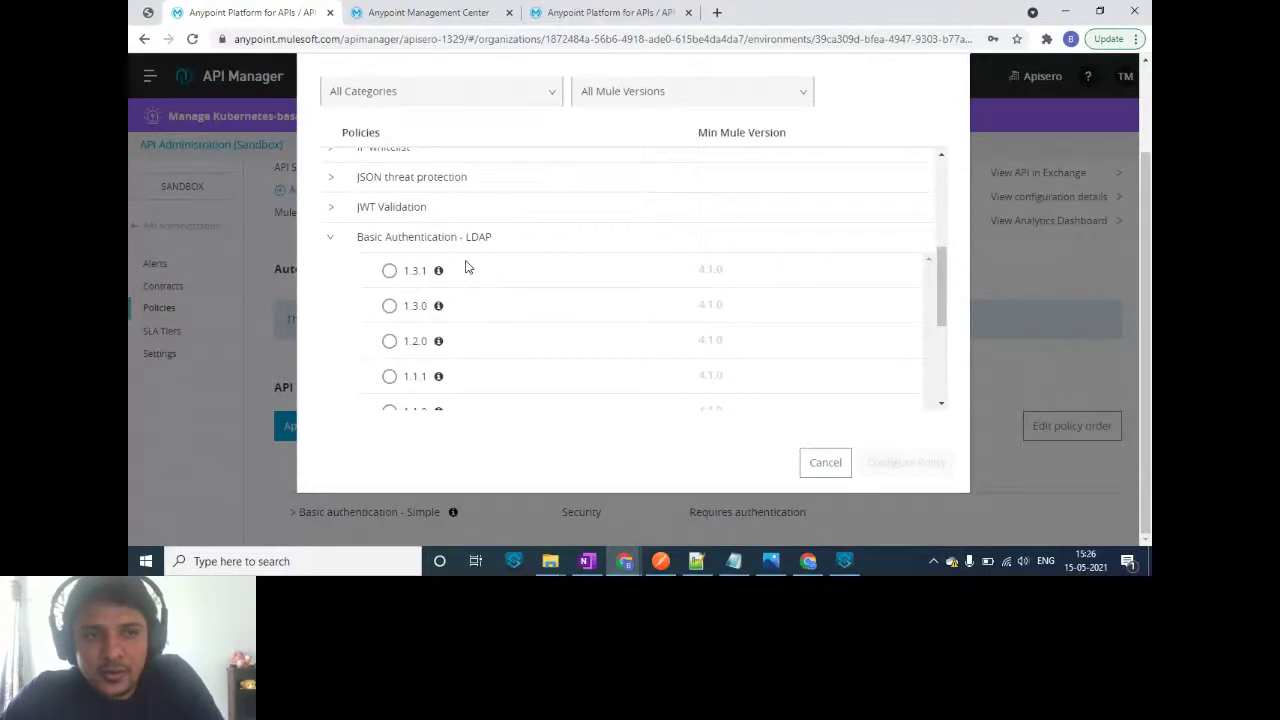
{"action": "scroll", "coordinate": [600, 267], "scroll_direction": "up", "scroll_amount": 4}
{"action": "scroll", "coordinate": [600, 272], "scroll_direction": "down", "scroll_amount": 3}
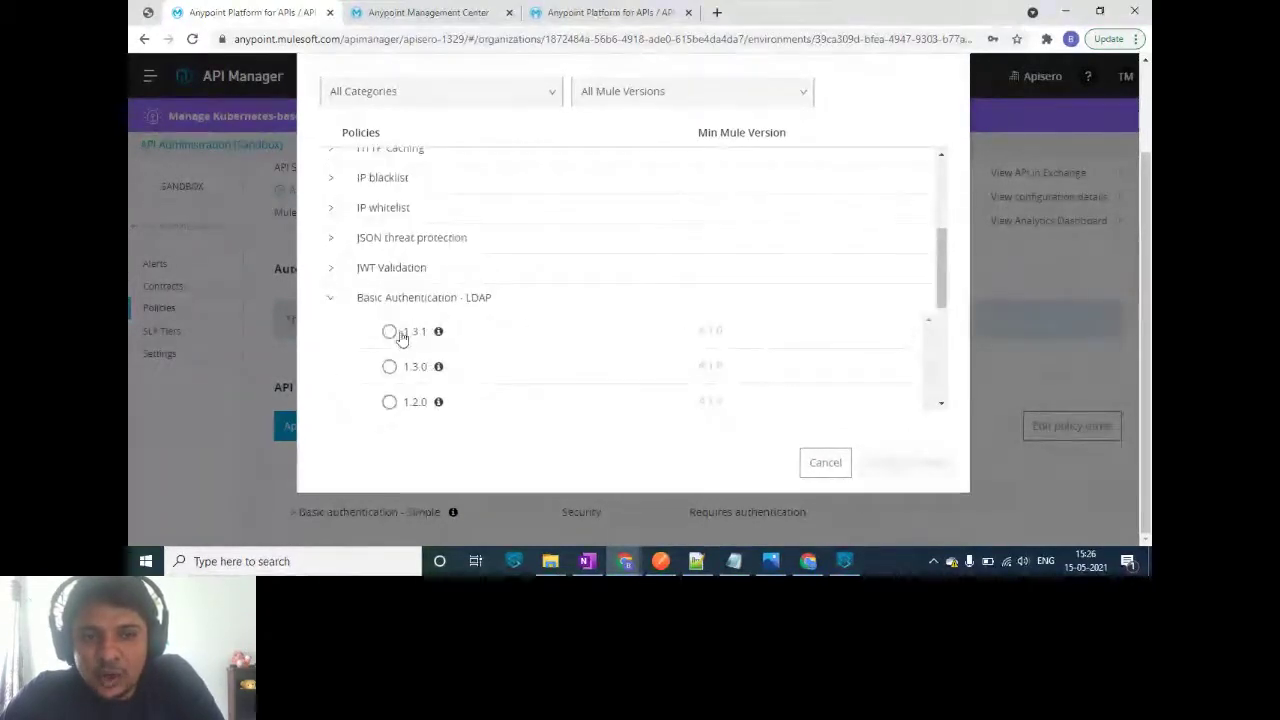
{"action": "left_click", "coordinate": [411, 331]}
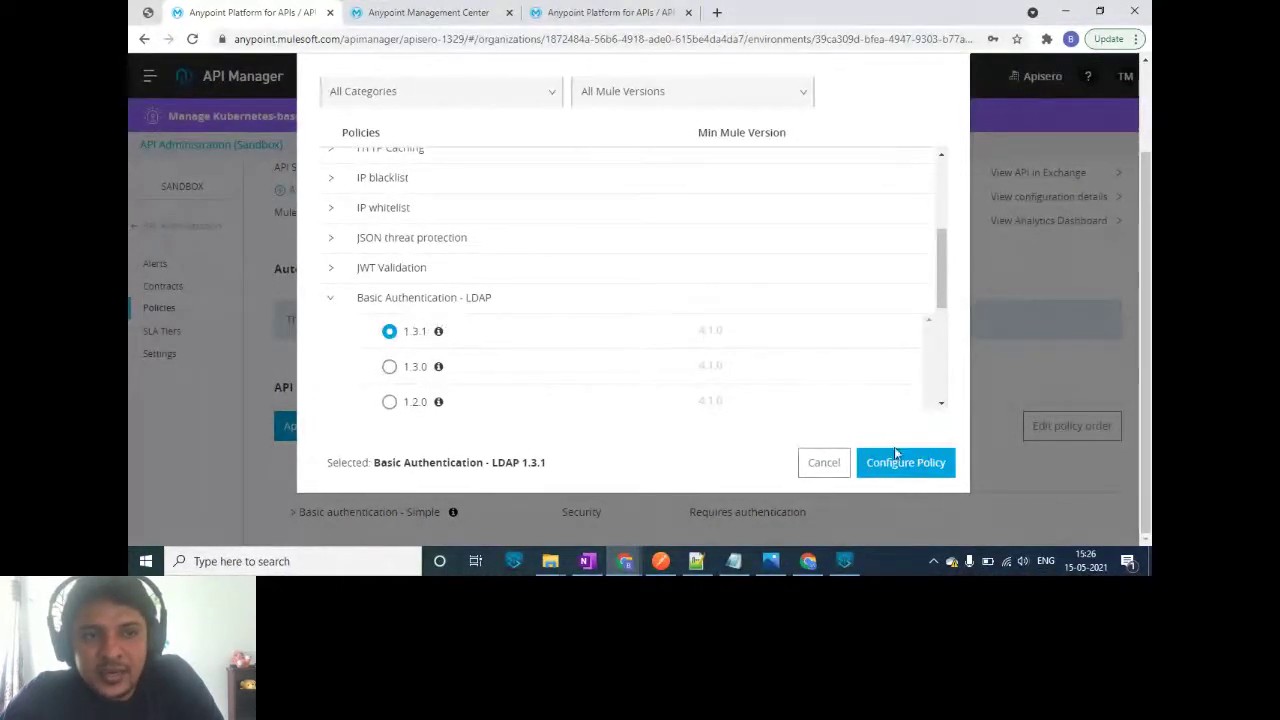
Look through the LDAP policy settings form and cancel it without applying
{"action": "left_click", "coordinate": [905, 463]}
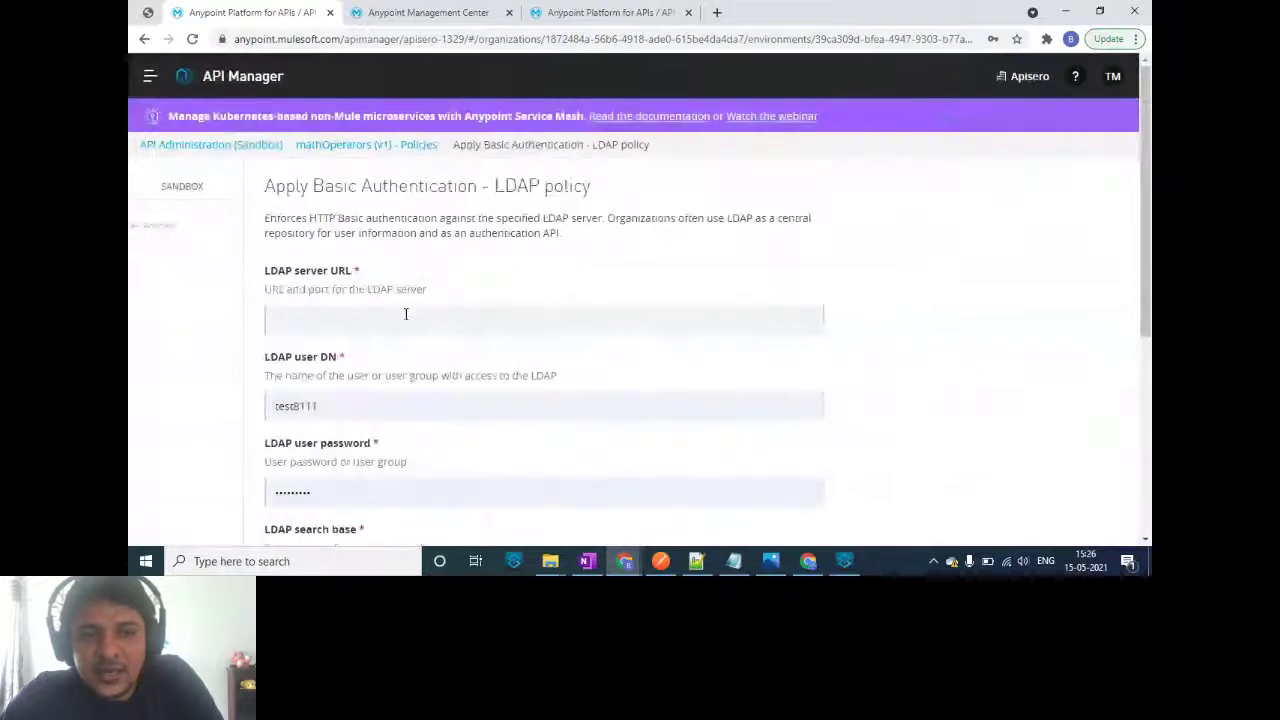
{"action": "left_click", "coordinate": [348, 325]}
{"action": "scroll", "coordinate": [400, 384], "scroll_direction": "down", "scroll_amount": 1}
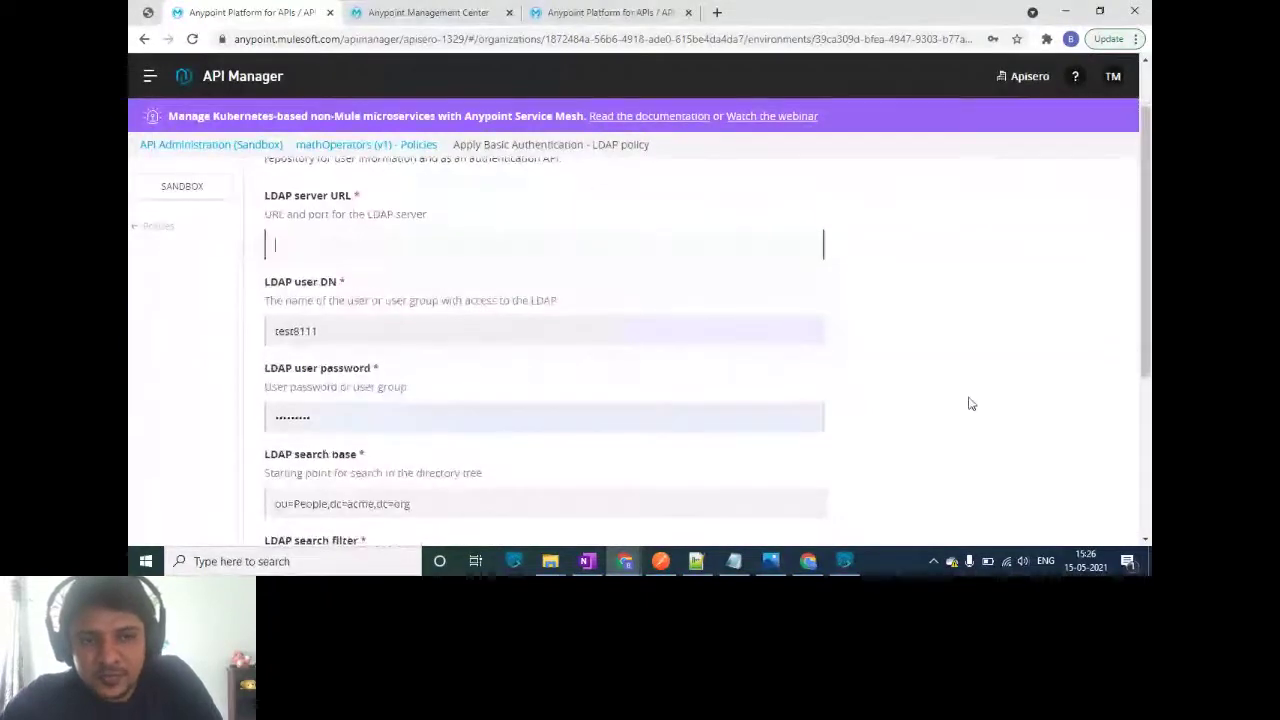
{"action": "scroll", "coordinate": [960, 400], "scroll_direction": "down", "scroll_amount": 2}
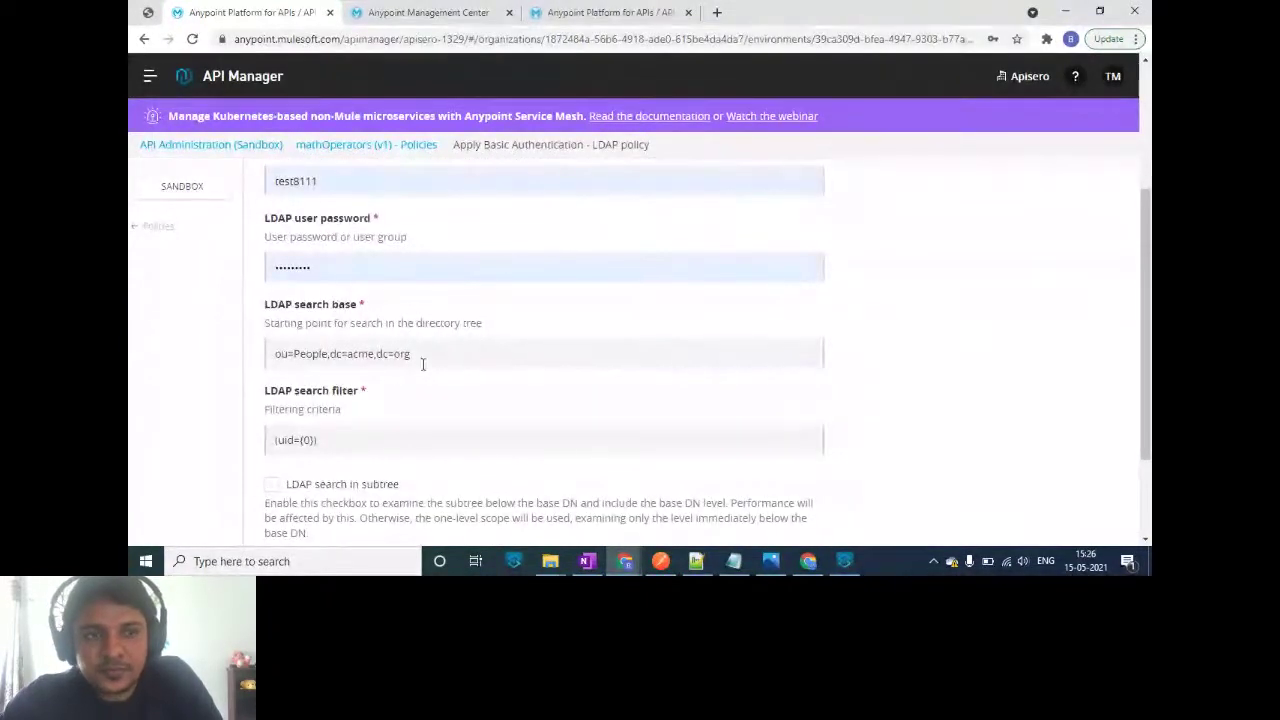
{"action": "scroll", "coordinate": [405, 433], "scroll_direction": "down", "scroll_amount": 2}
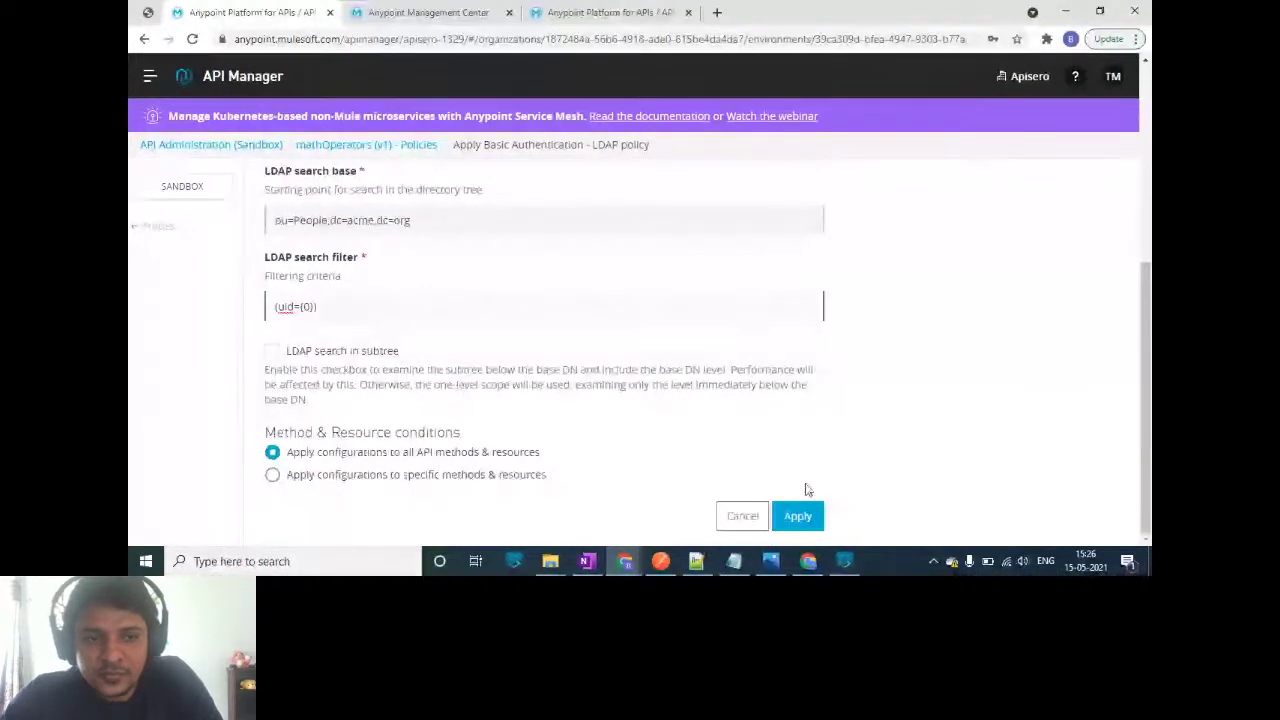
{"action": "left_click", "coordinate": [738, 516]}
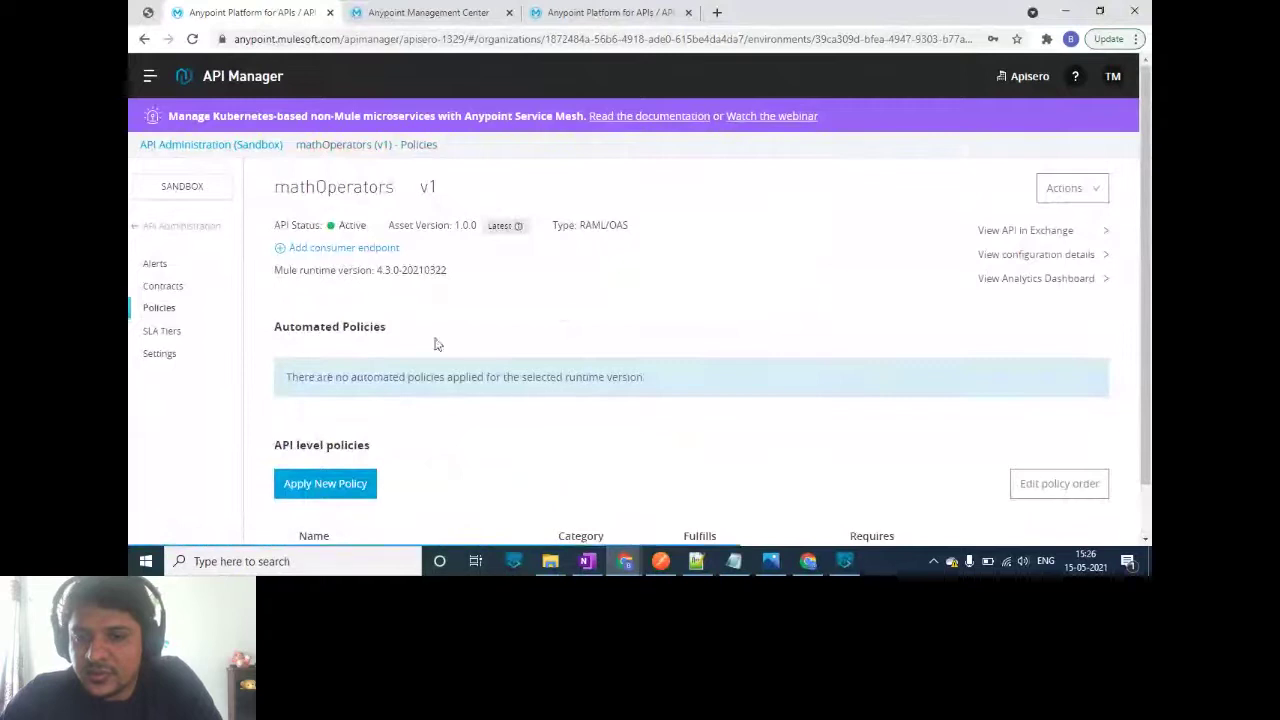
{"action": "scroll", "coordinate": [430, 317], "scroll_direction": "down", "scroll_amount": 1}
Resend the POST add request in Postman and examine the returned authentication error
{"action": "left_click", "coordinate": [661, 561]}
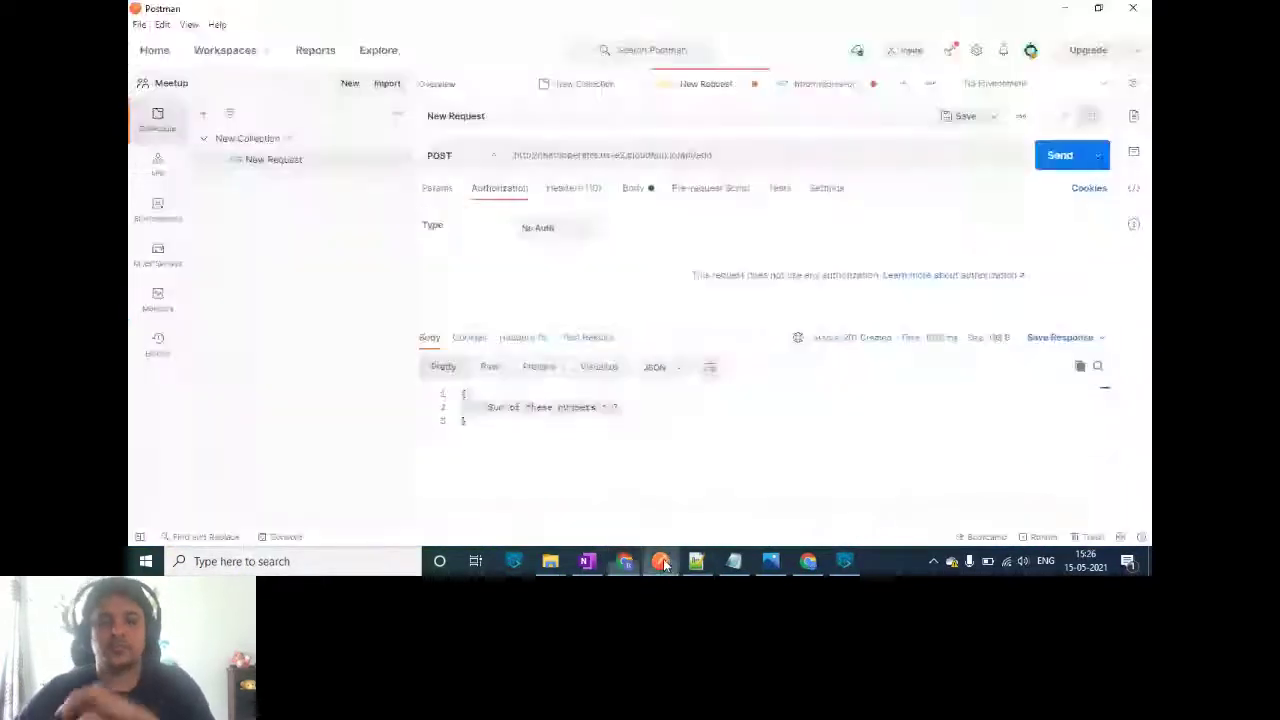
{"action": "left_click", "coordinate": [563, 190]}
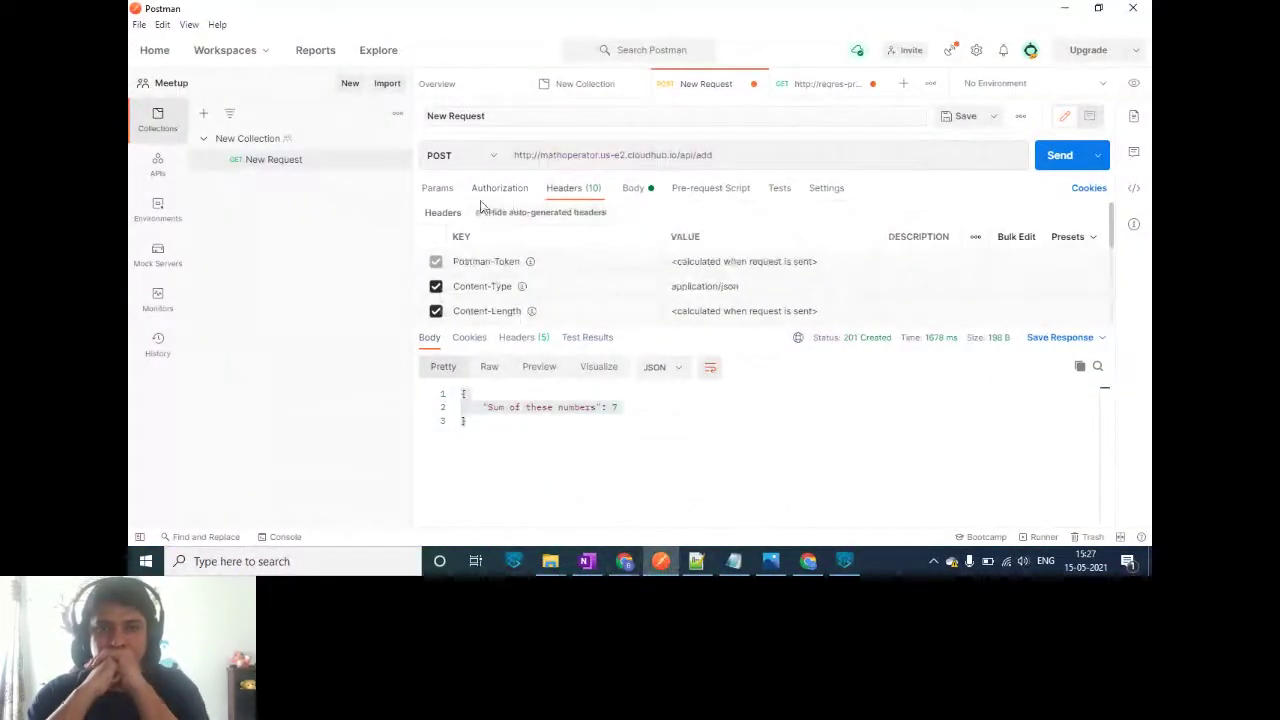
{"action": "scroll", "coordinate": [521, 290], "scroll_direction": "down", "scroll_amount": 3}
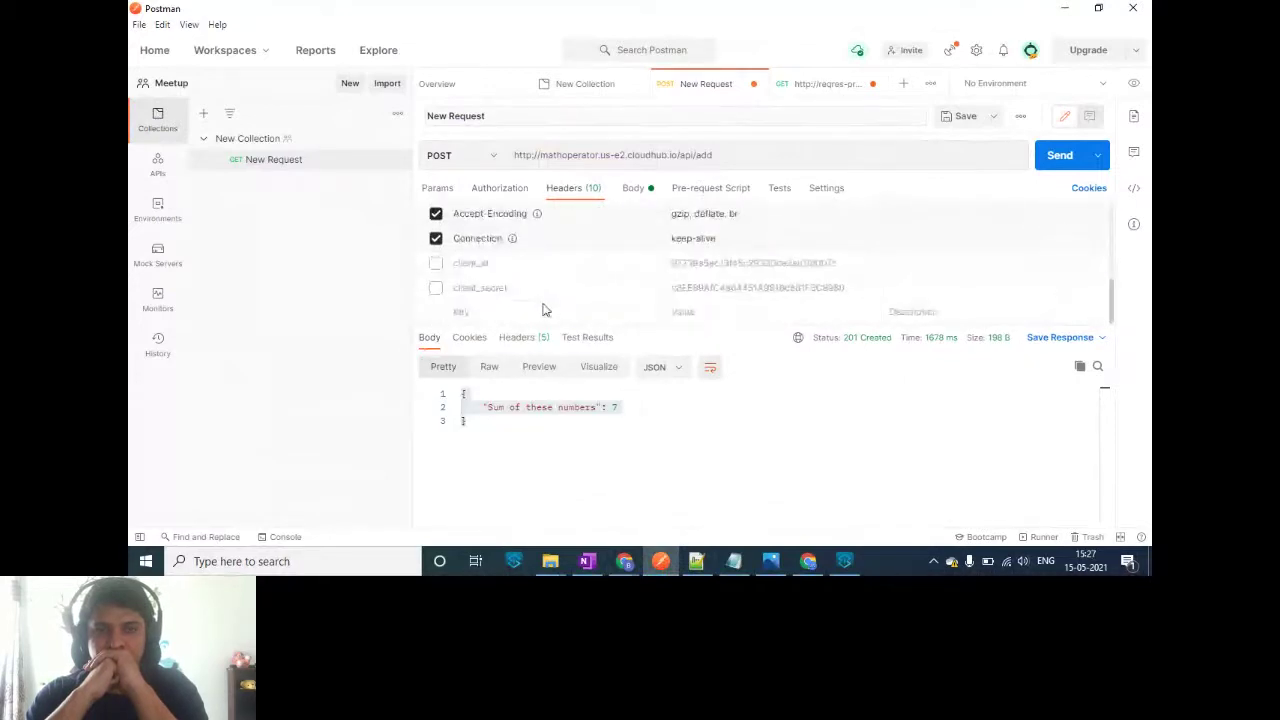
{"action": "key", "text": "ctrl+Return"}
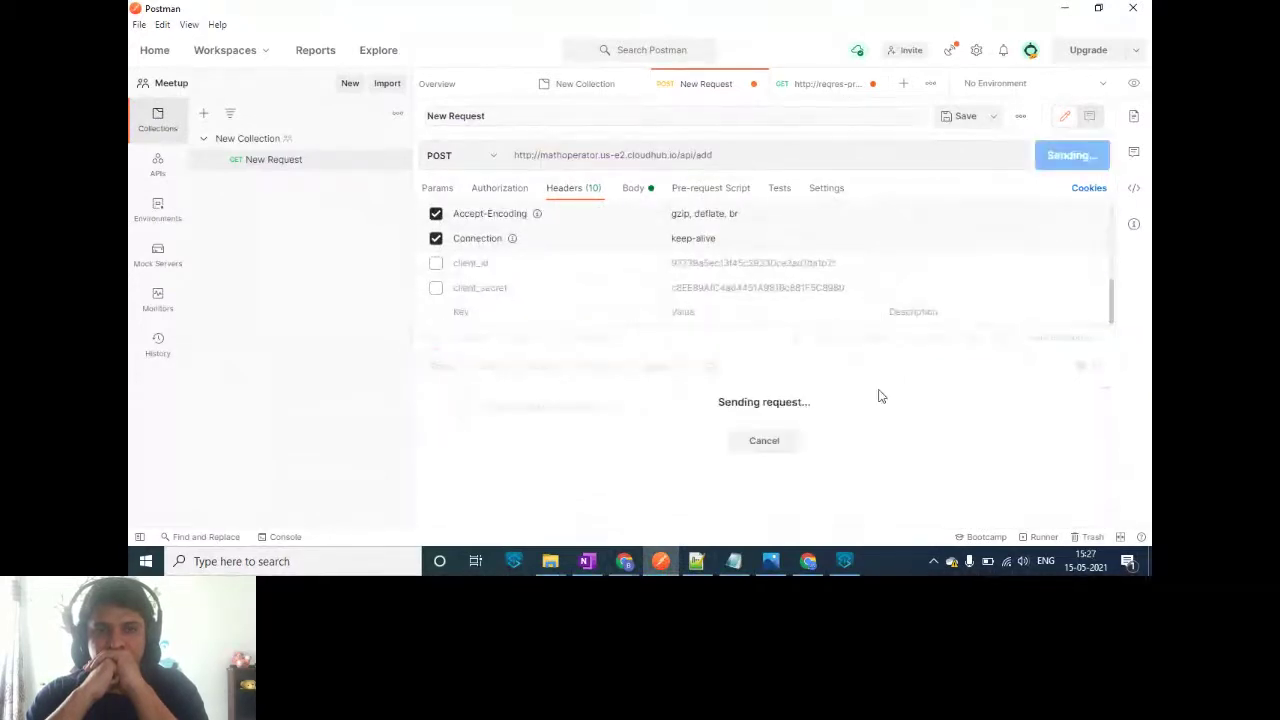
{"action": "left_click_drag", "start_coordinate": [537, 407], "coordinate": [803, 420]}
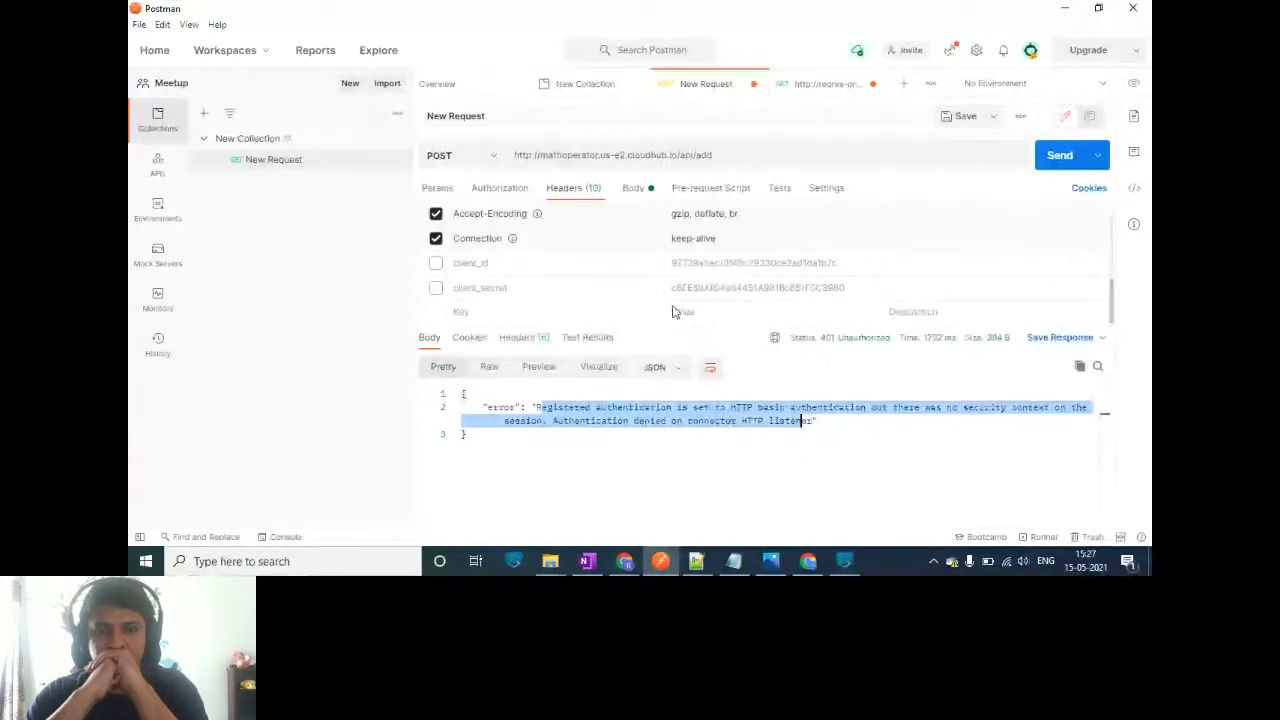
{"action": "left_click_drag", "start_coordinate": [537, 408], "coordinate": [923, 408]}
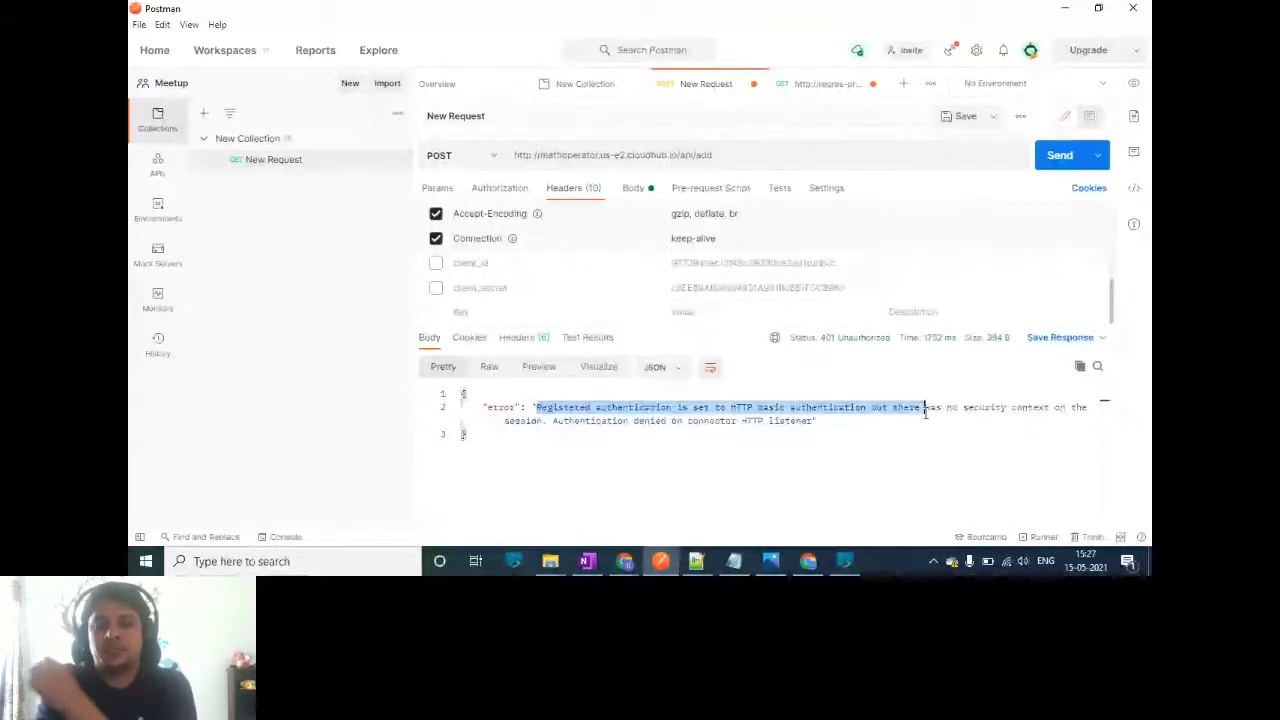
Switch the request's authorization to Basic Auth and clear the prefilled username
{"action": "left_click", "coordinate": [499, 187]}
{"action": "left_click", "coordinate": [550, 227]}
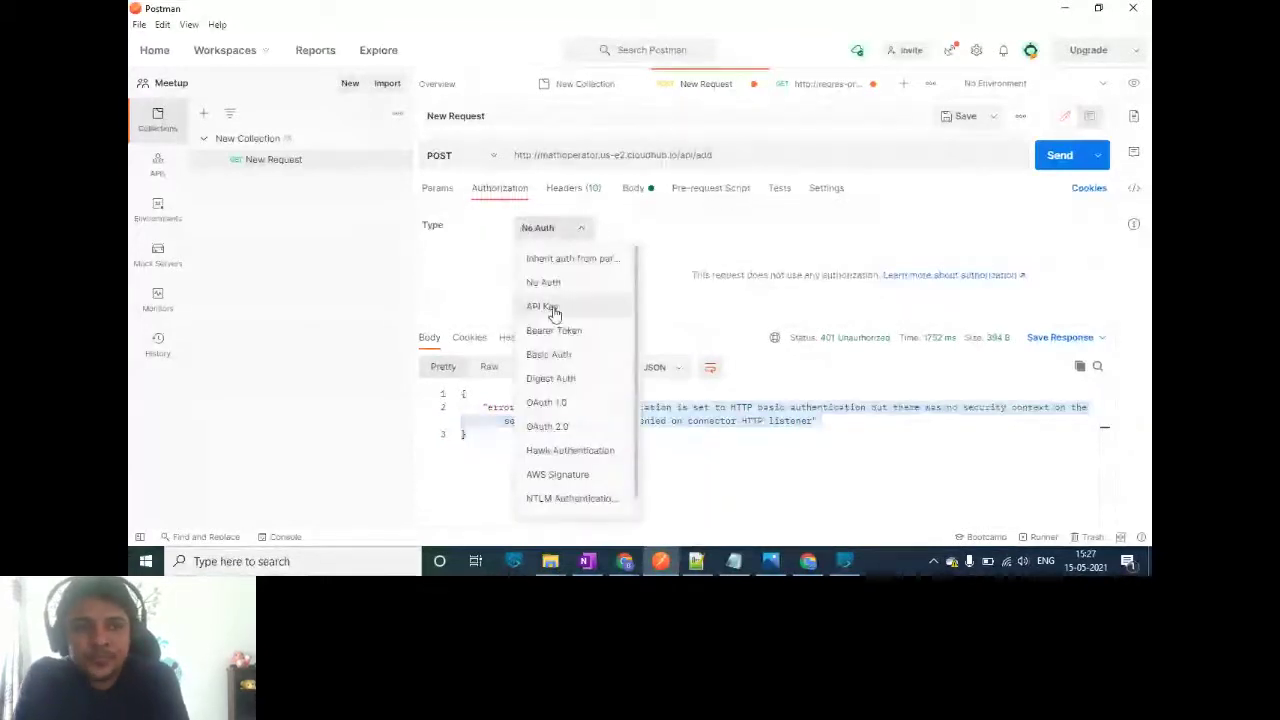
{"action": "left_click", "coordinate": [550, 356]}
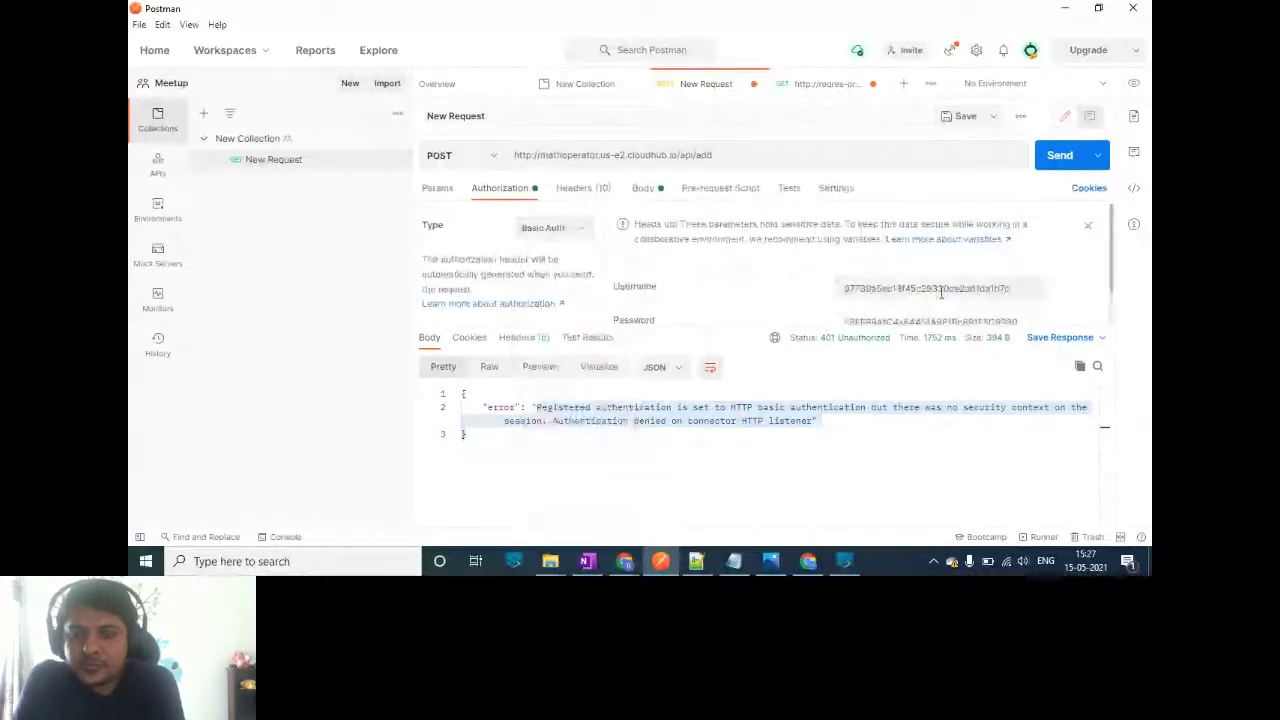
{"action": "scroll", "coordinate": [940, 290], "scroll_direction": "down", "scroll_amount": 1}
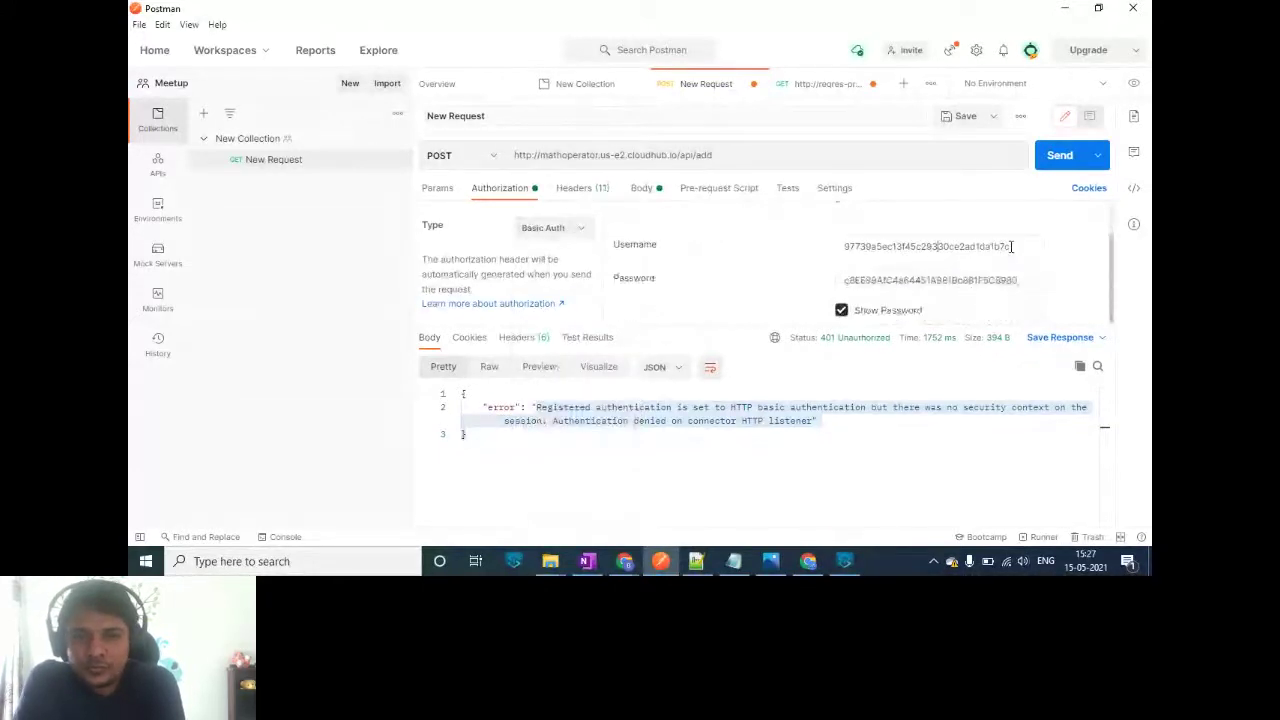
{"action": "left_click_drag", "start_coordinate": [1011, 246], "coordinate": [775, 250]}
{"action": "key", "text": "BackSpace"}
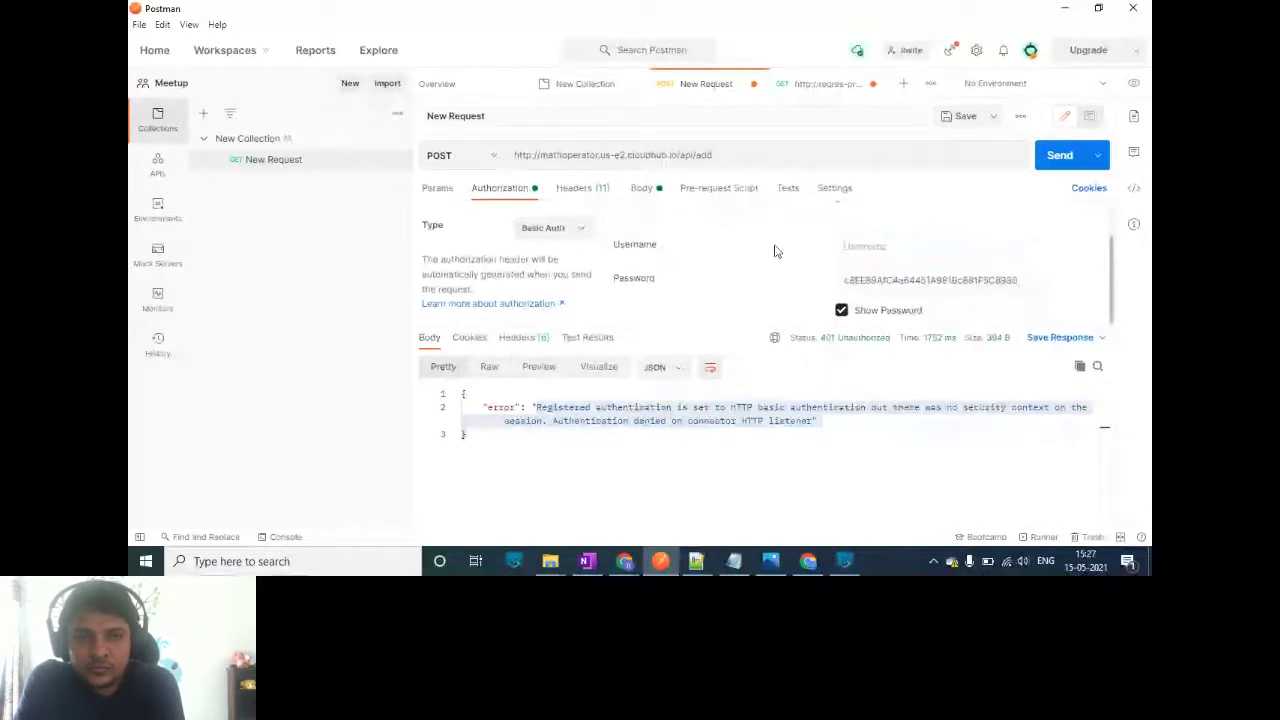
Enter the LDAP user's credentials from the notes, mask the password, and send for 201 Created
{"action": "key", "text": "alt+Tab"}
{"action": "scroll", "coordinate": [270, 400], "scroll_direction": "down", "scroll_amount": 5}
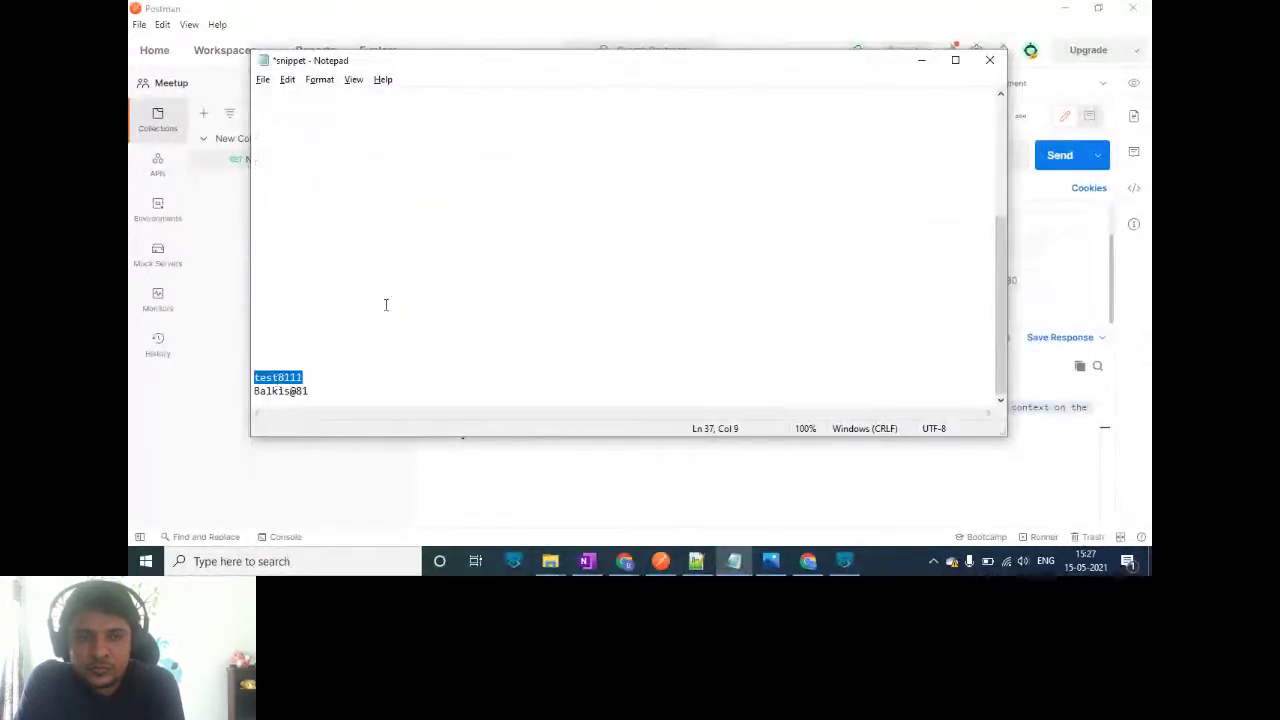
{"action": "left_click", "coordinate": [921, 67]}
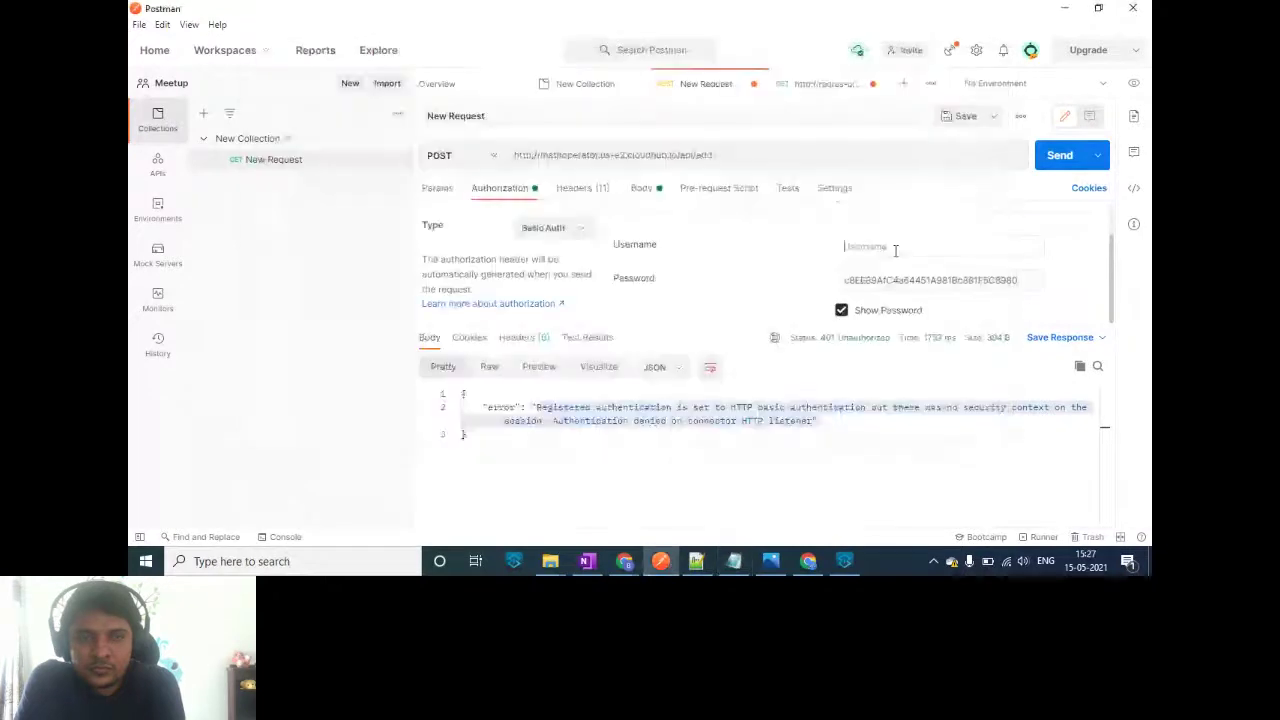
{"action": "double_click", "coordinate": [893, 281]}
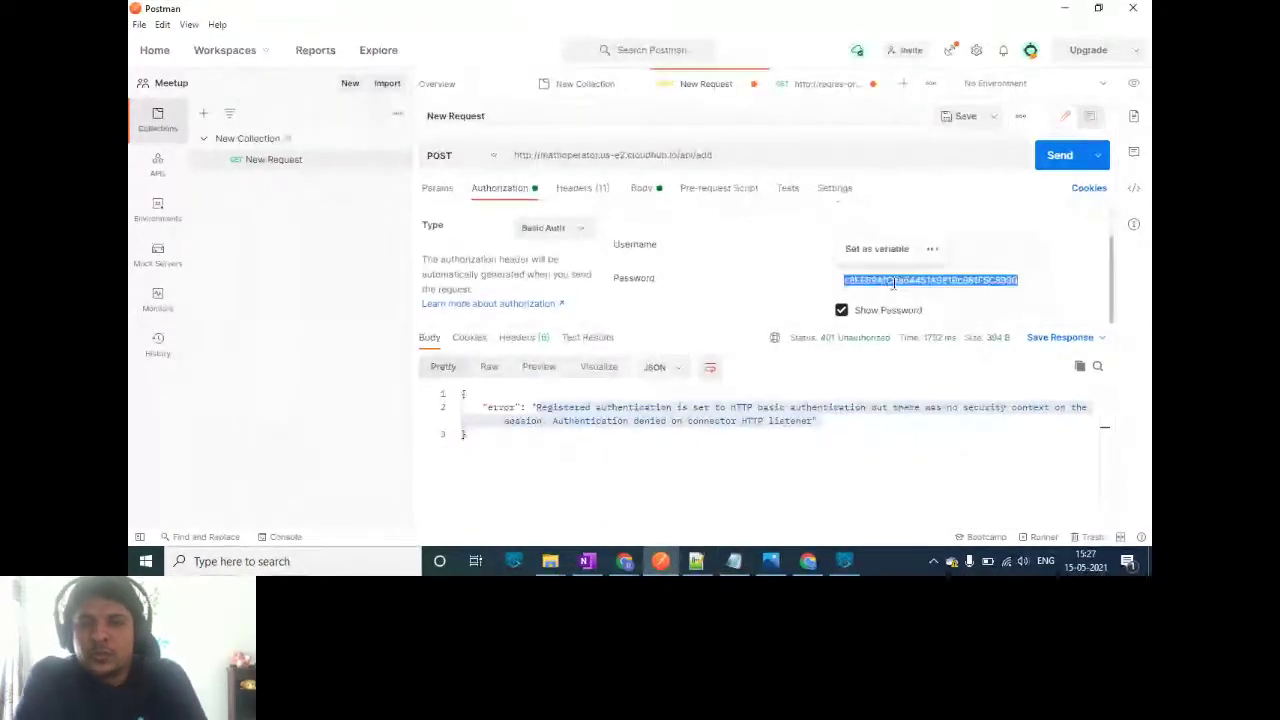
{"action": "key", "text": "BackSpace"}
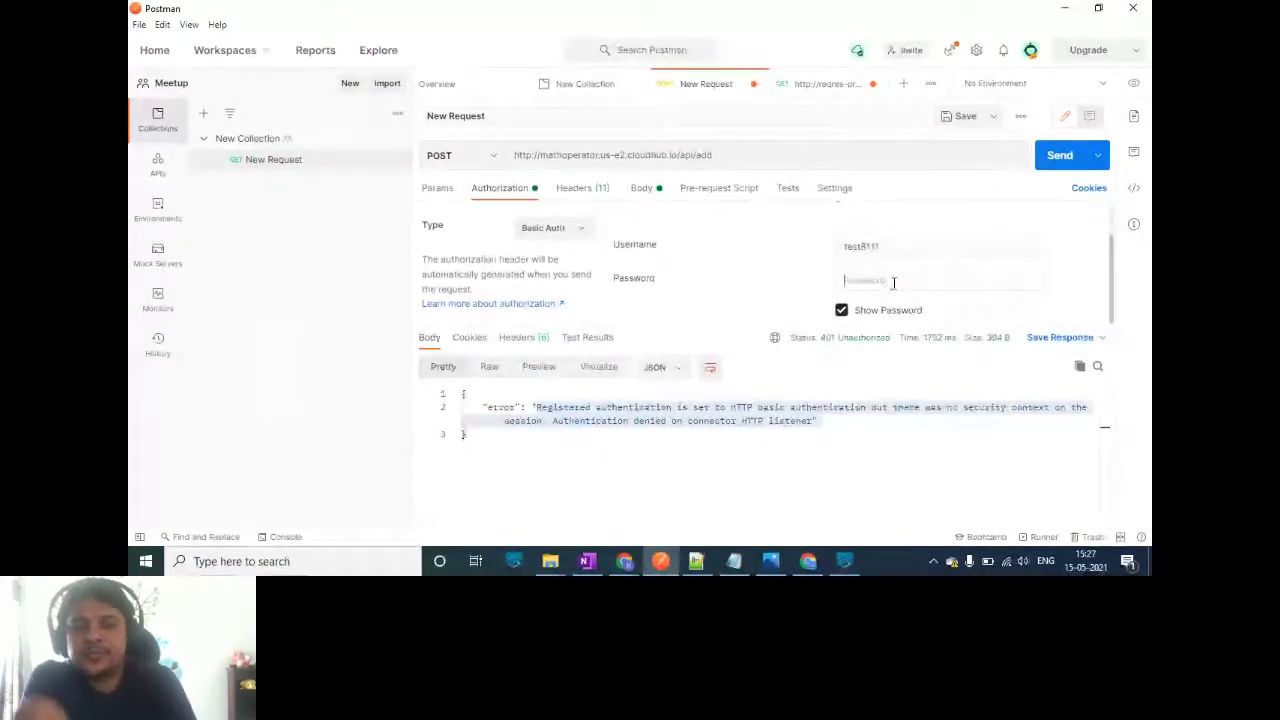
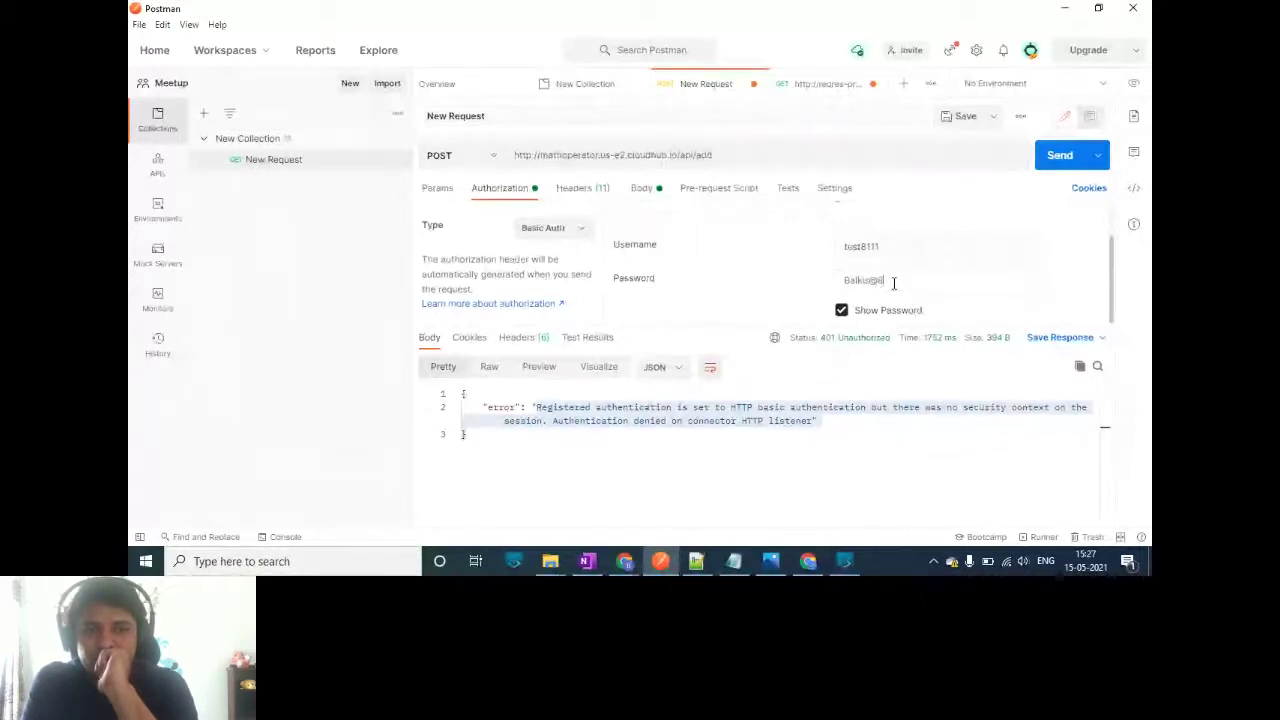
{"action": "left_click", "coordinate": [841, 311]}
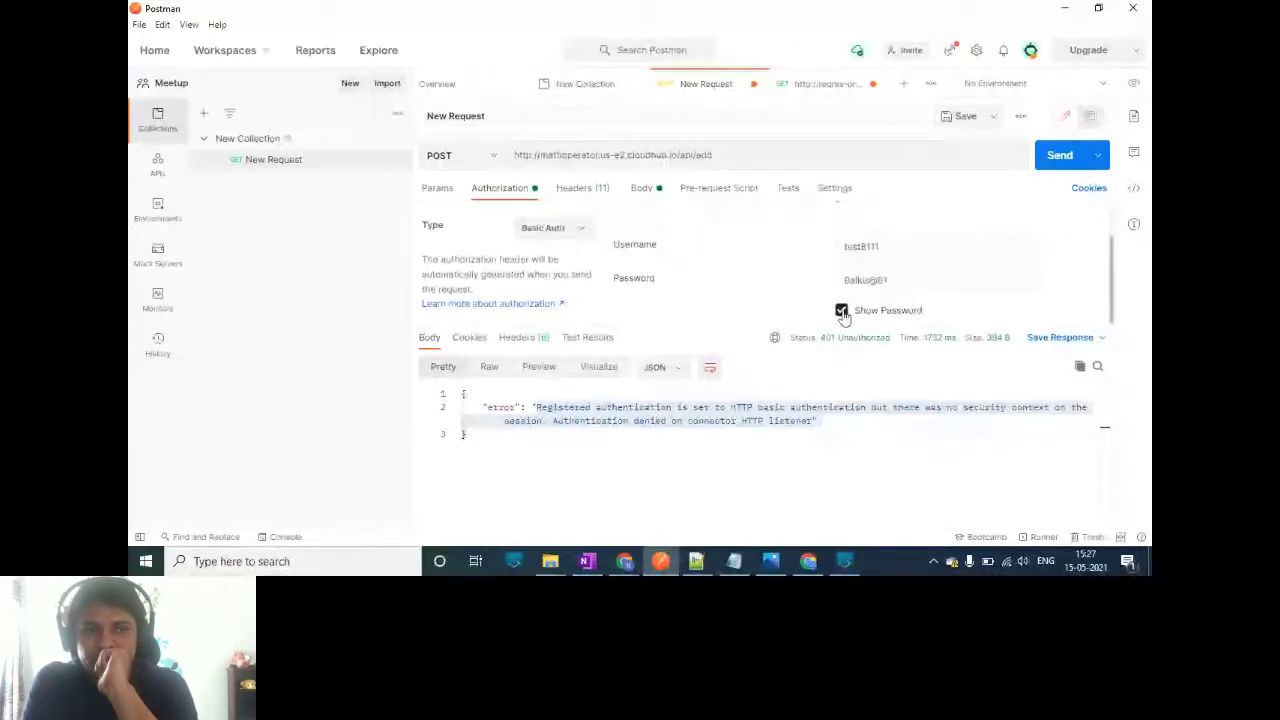
{"action": "left_click", "coordinate": [1059, 157]}
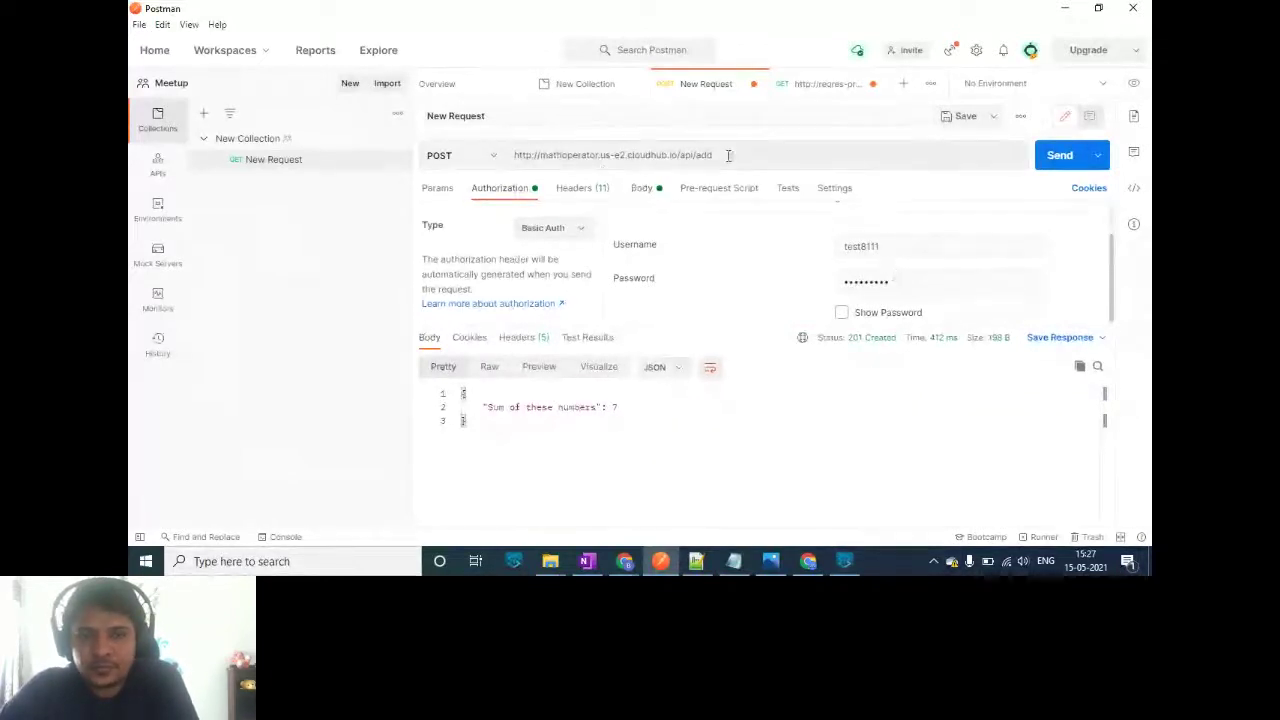
{"action": "left_click", "coordinate": [640, 190]}
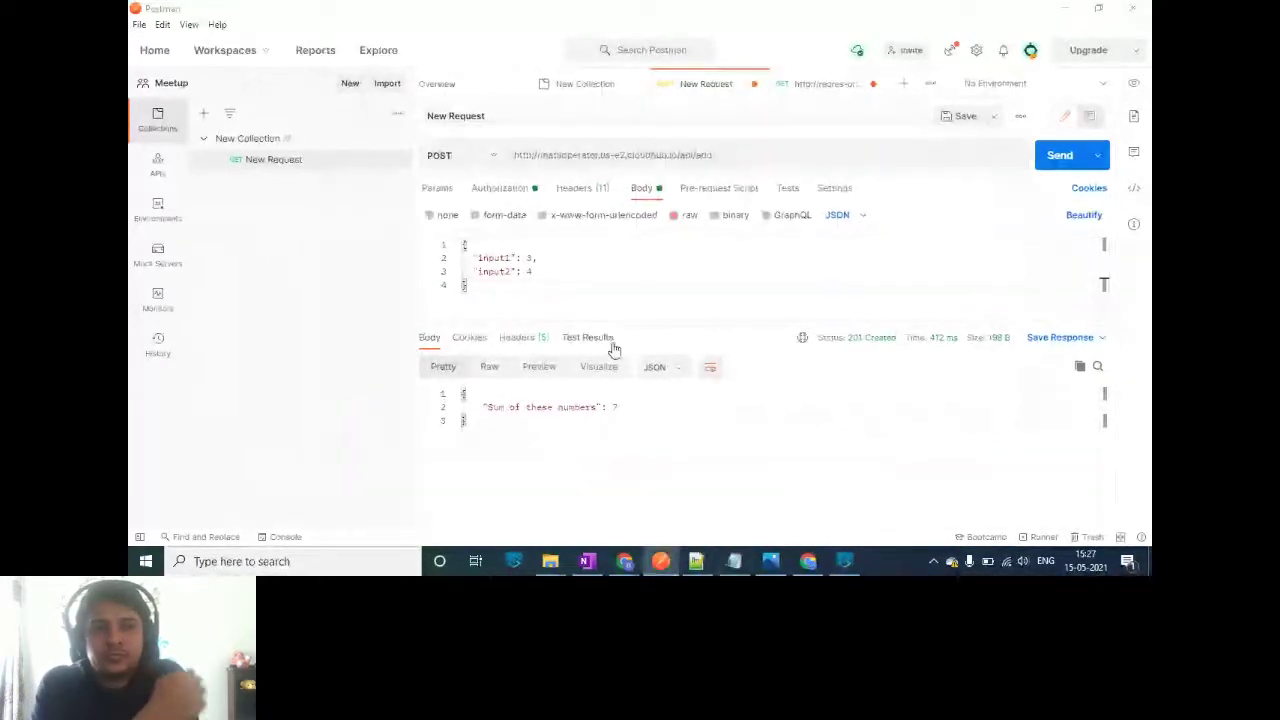
{"action": "key", "text": "alt+Tab"}
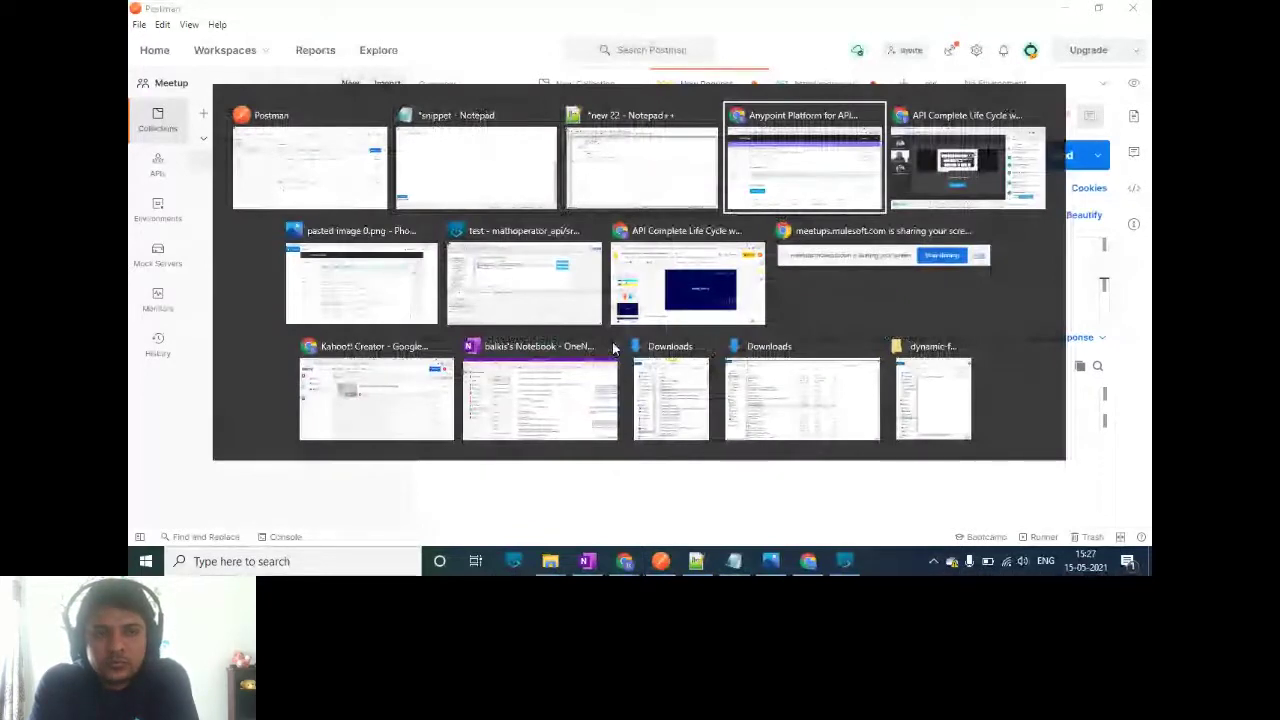
Remove Basic authentication - Simple from mathOperators v1, then go to Automated Policies
{"action": "key", "text": "Return"}
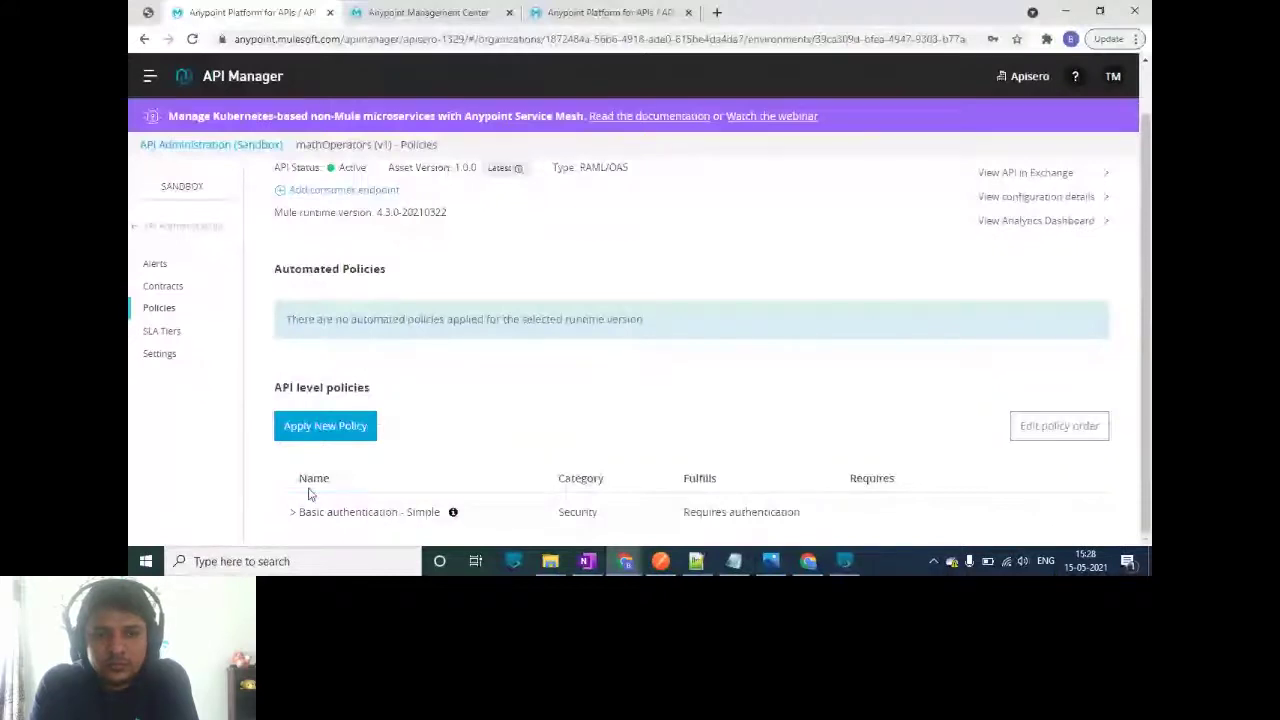
{"action": "left_click", "coordinate": [302, 516]}
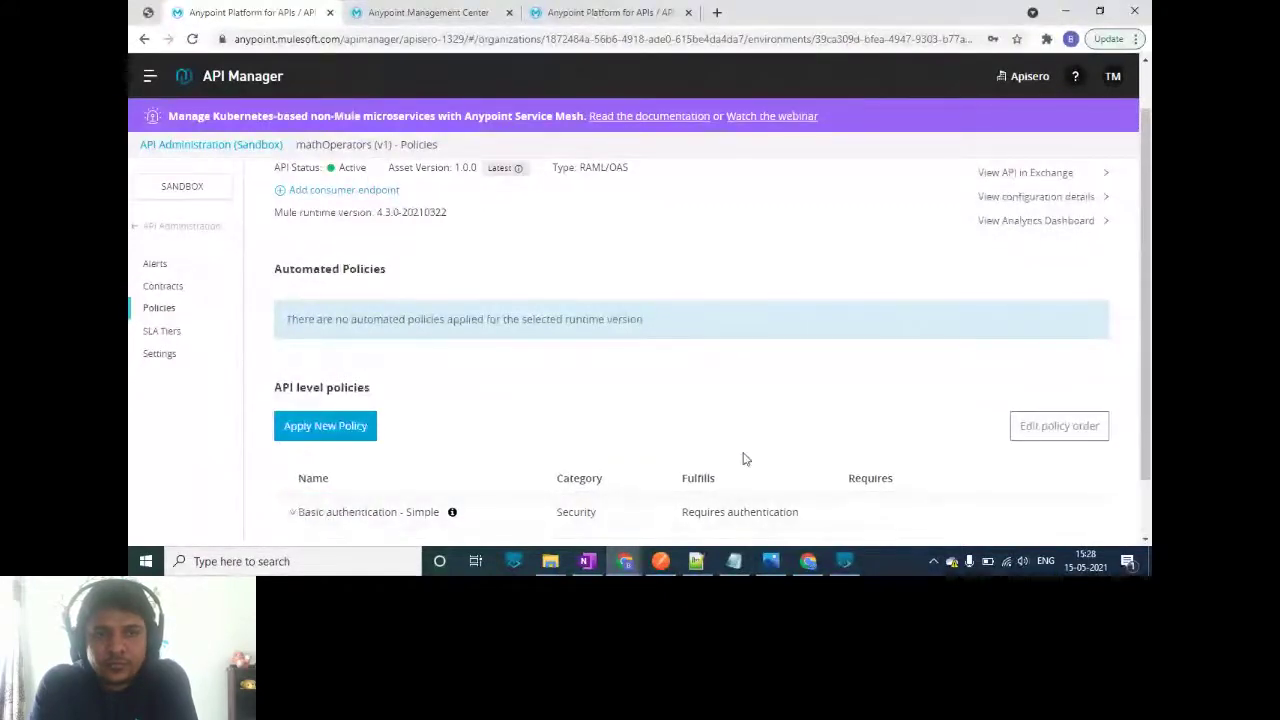
{"action": "scroll", "coordinate": [743, 457], "scroll_direction": "down", "scroll_amount": 1}
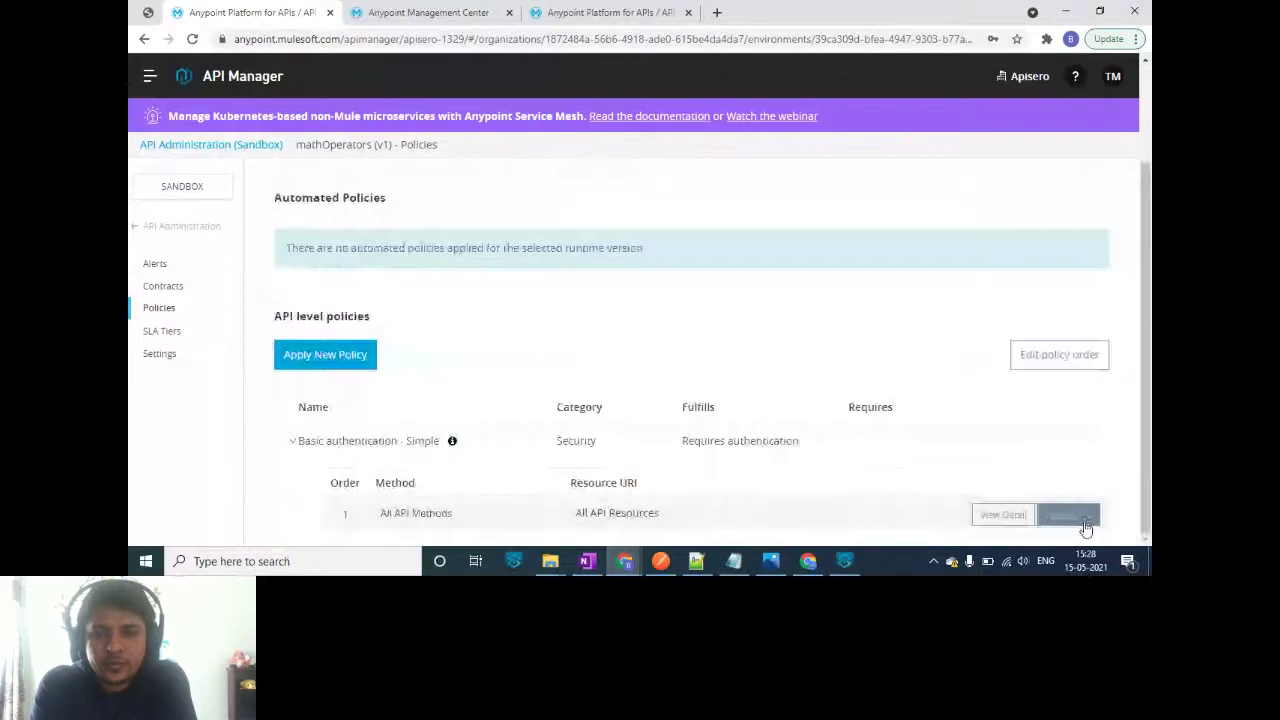
{"action": "left_click", "coordinate": [1086, 526]}
{"action": "scroll", "coordinate": [1080, 500], "scroll_direction": "down", "scroll_amount": 1}
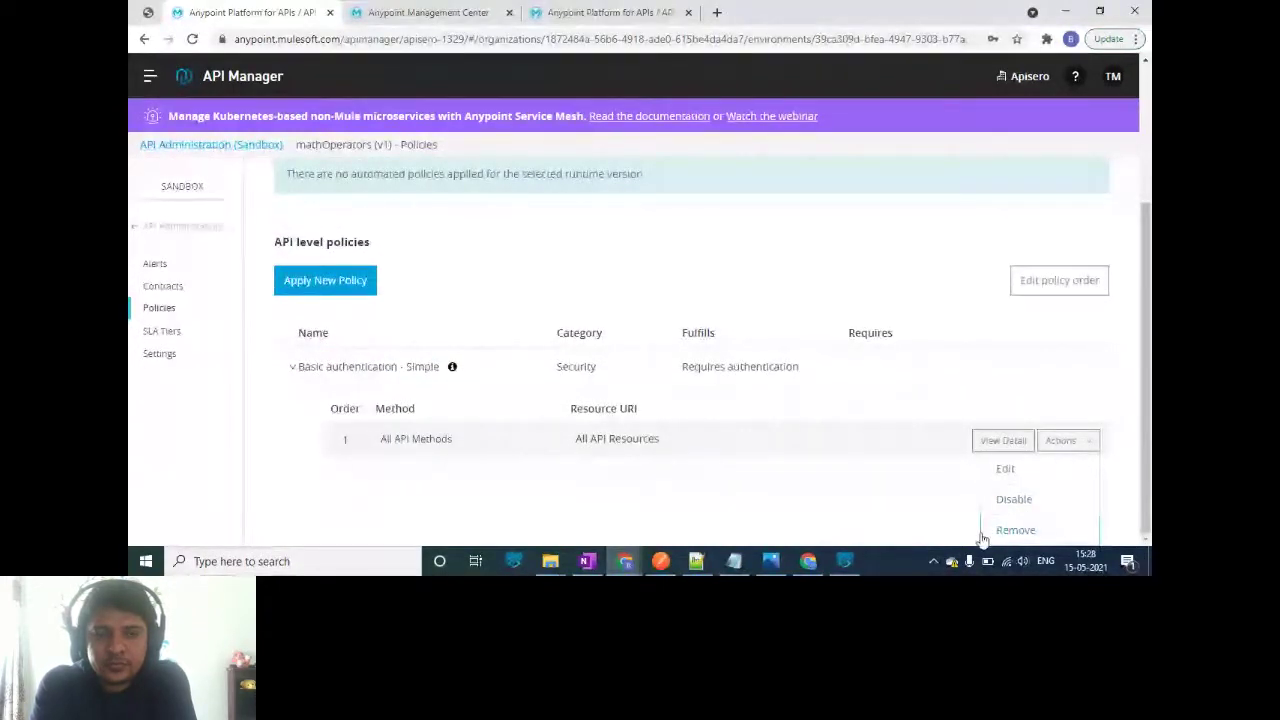
{"action": "left_click", "coordinate": [1015, 530]}
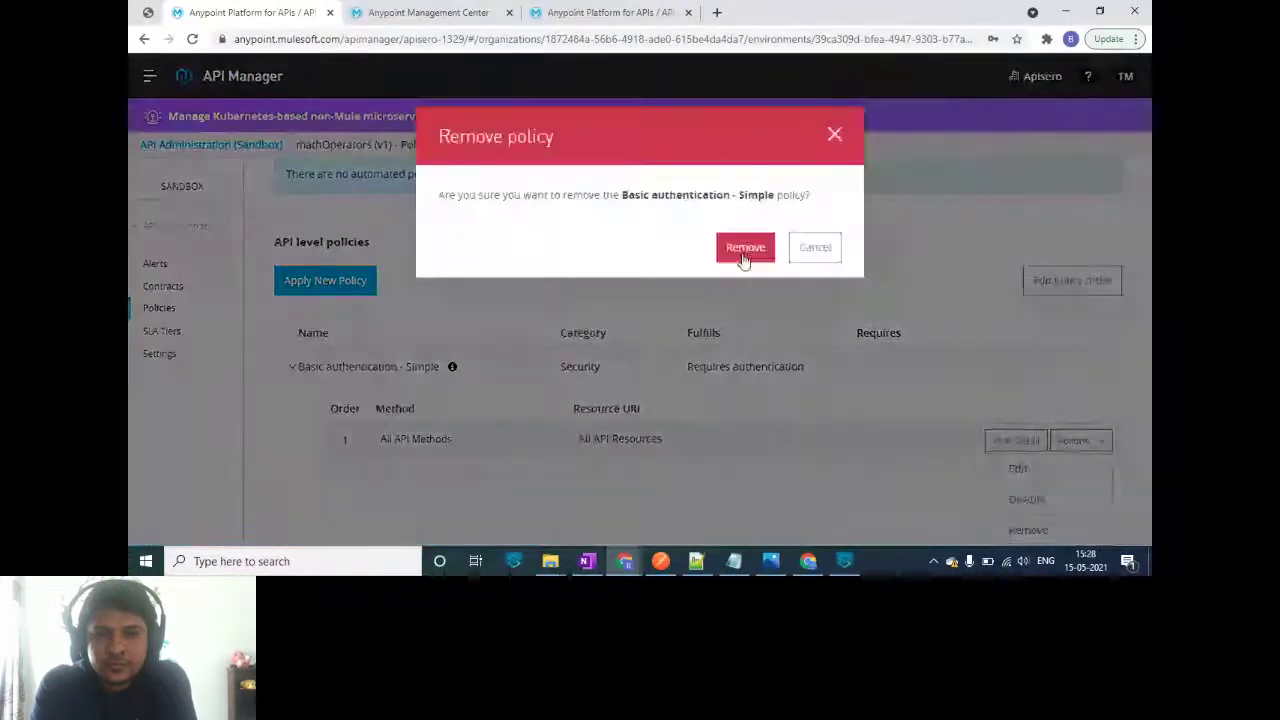
{"action": "left_click", "coordinate": [746, 246]}
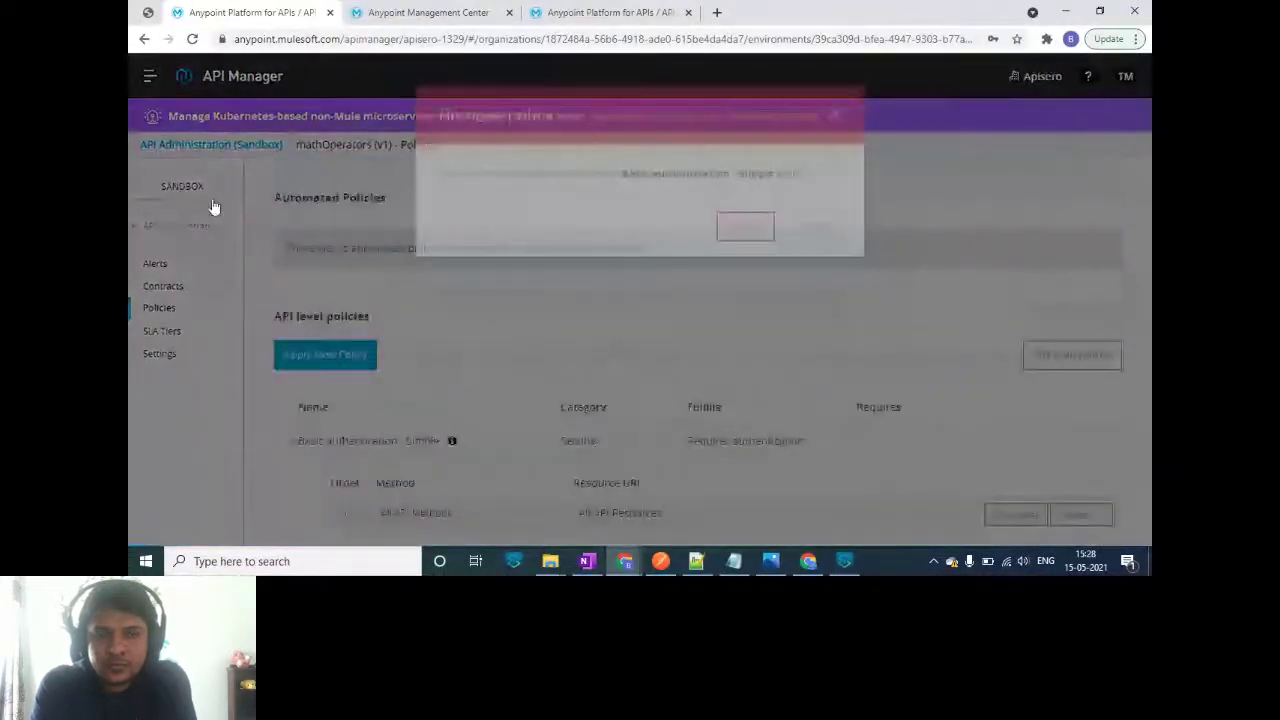
{"action": "left_click", "coordinate": [180, 226]}
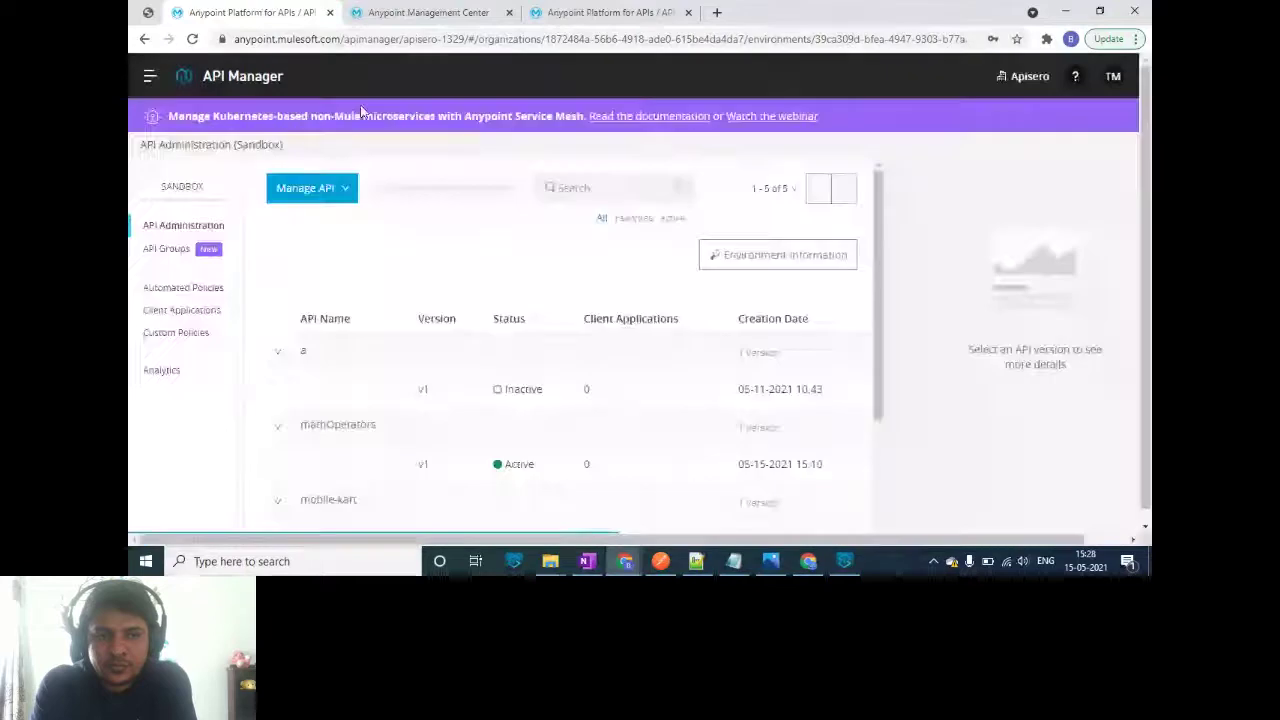
{"action": "left_click", "coordinate": [185, 286]}
Configure a new Client ID enforcement 1.2.3 automated policy using the HTTP Basic Authentication header
{"action": "left_click", "coordinate": [400, 233]}
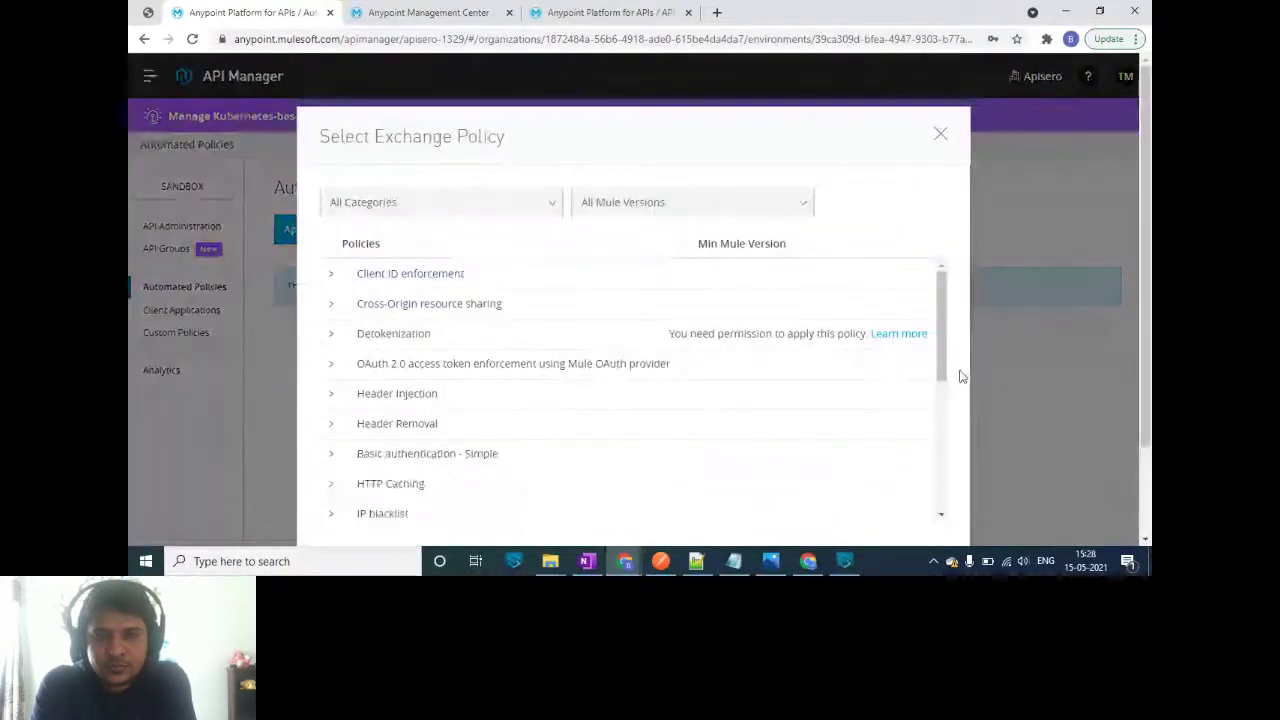
{"action": "left_click", "coordinate": [368, 272]}
{"action": "left_click", "coordinate": [389, 307]}
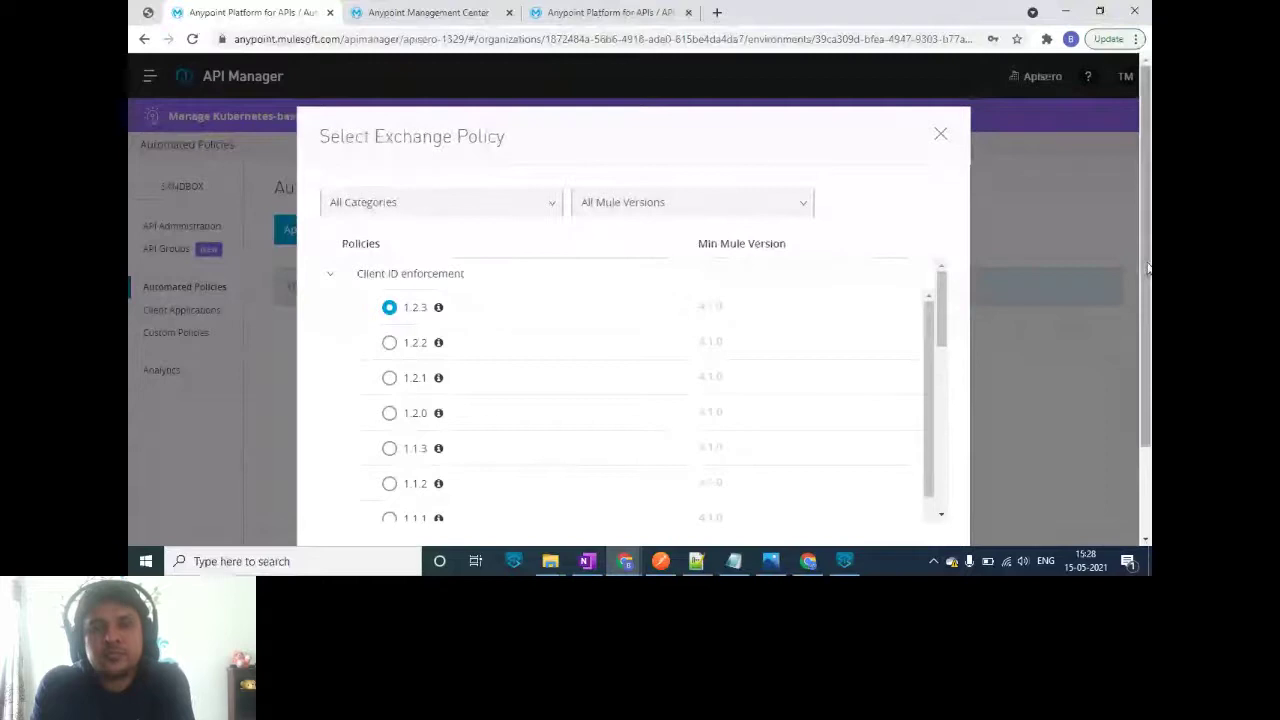
{"action": "scroll", "coordinate": [1148, 268], "scroll_direction": "down", "scroll_amount": 2}
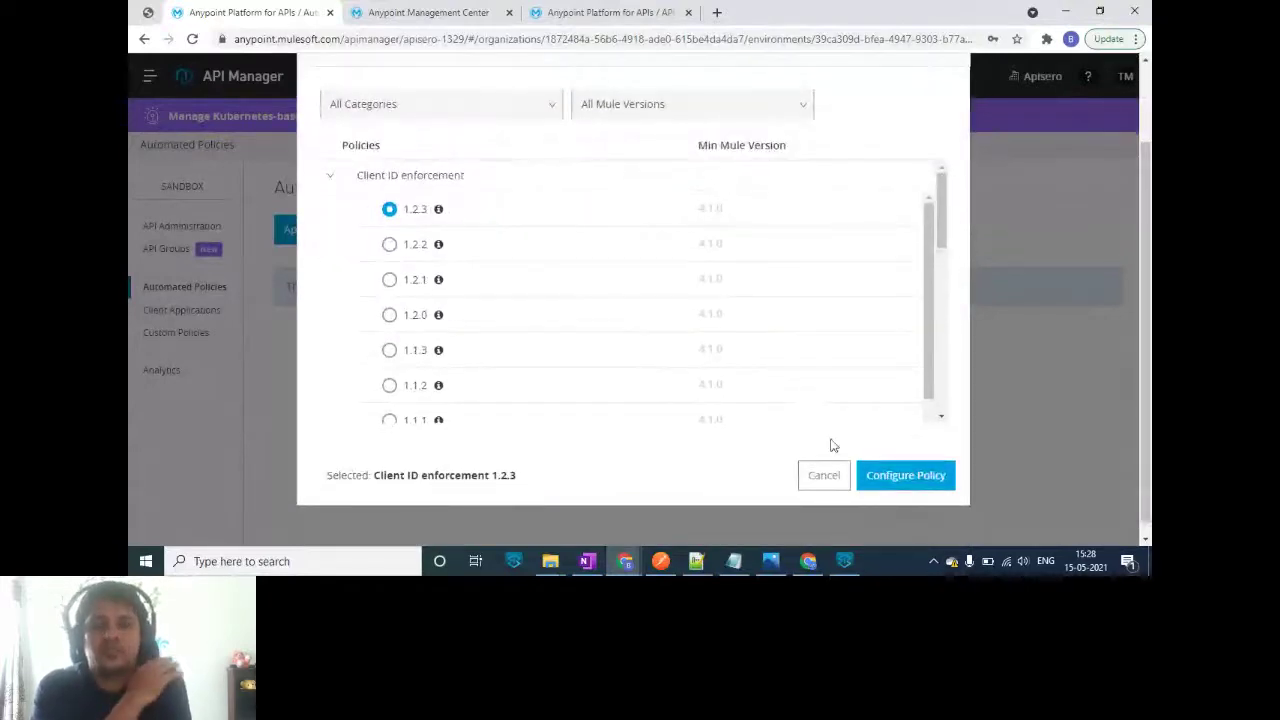
{"action": "left_click", "coordinate": [888, 478]}
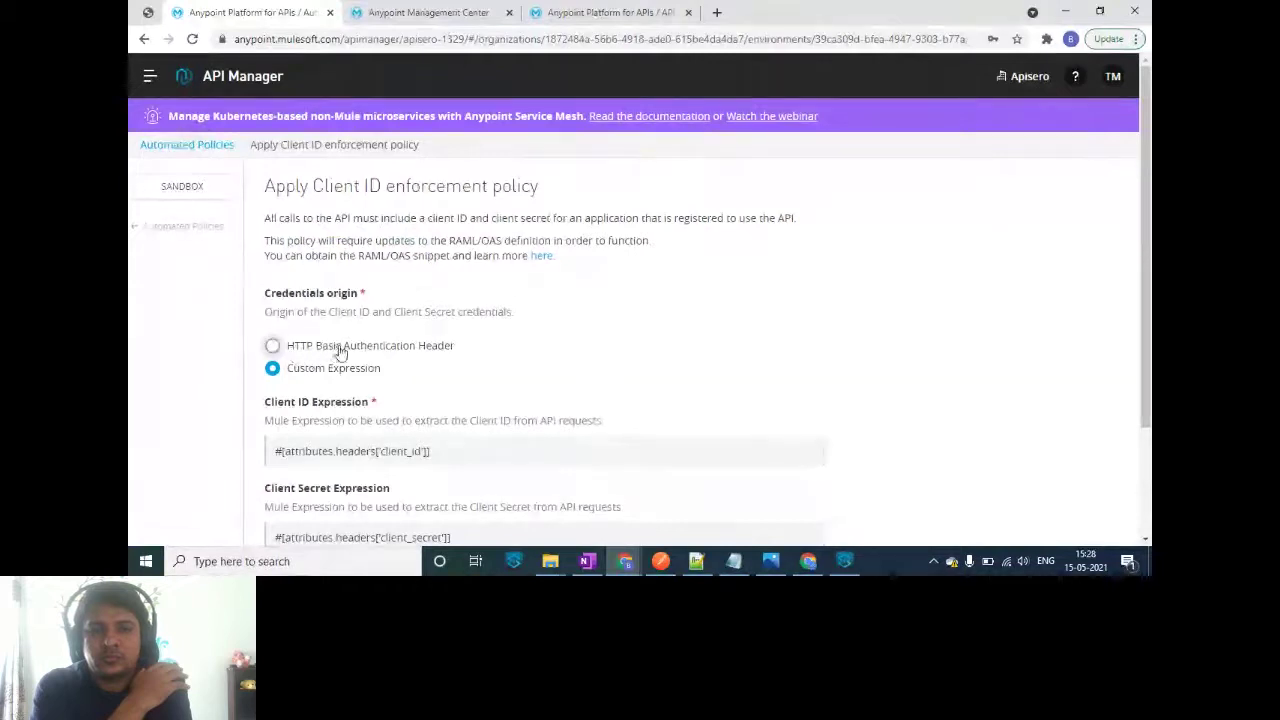
{"action": "left_click", "coordinate": [272, 346]}
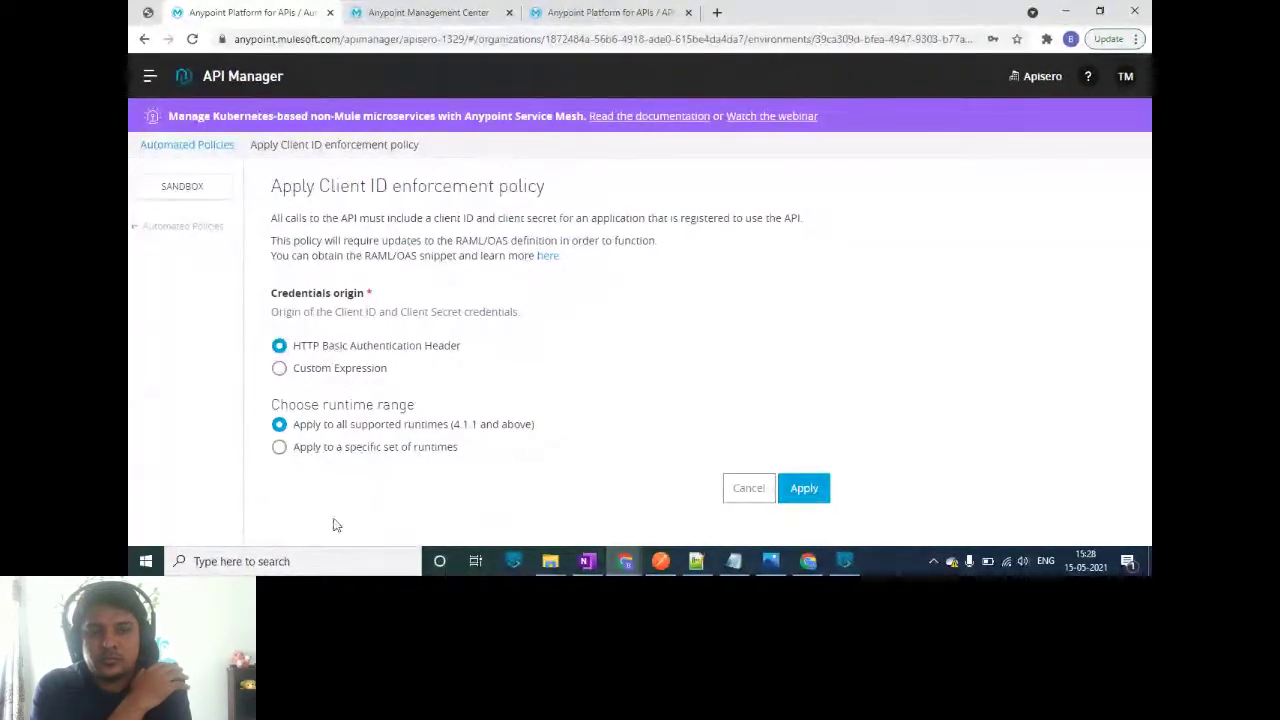
{"action": "left_click", "coordinate": [815, 488]}
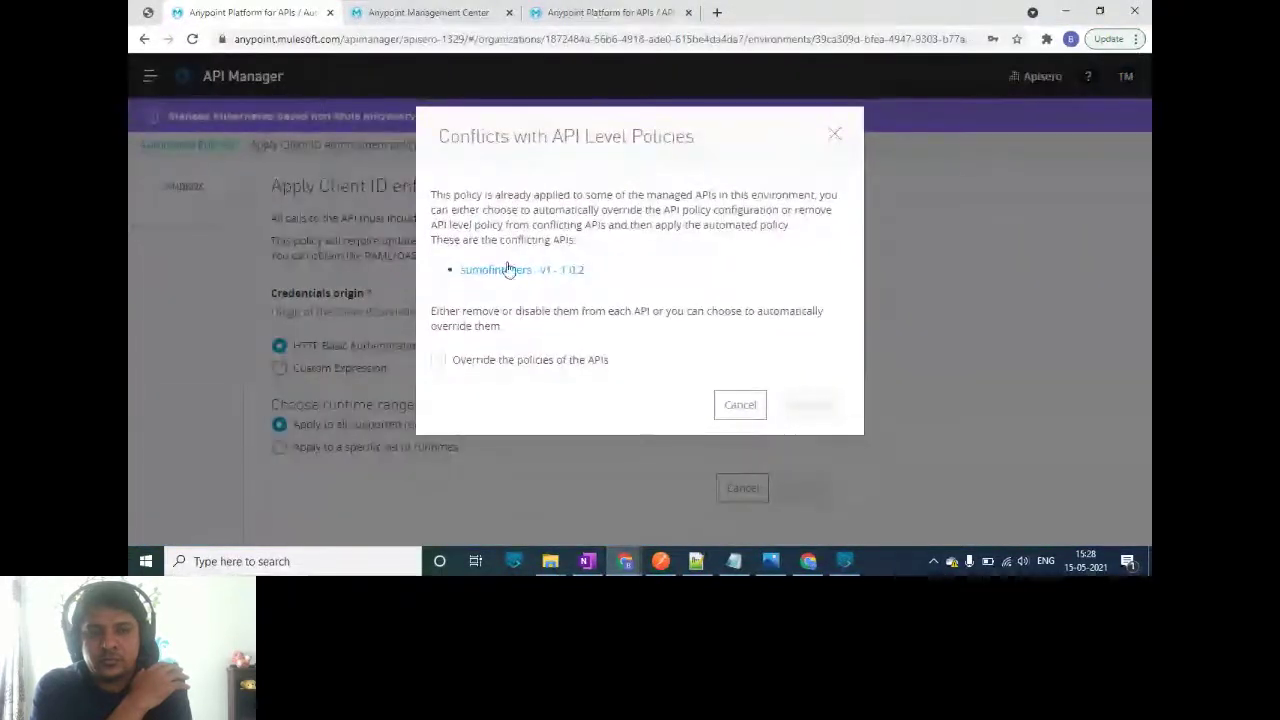
Allow it to override conflicting API policies and apply the automated policy
{"action": "left_click", "coordinate": [437, 362]}
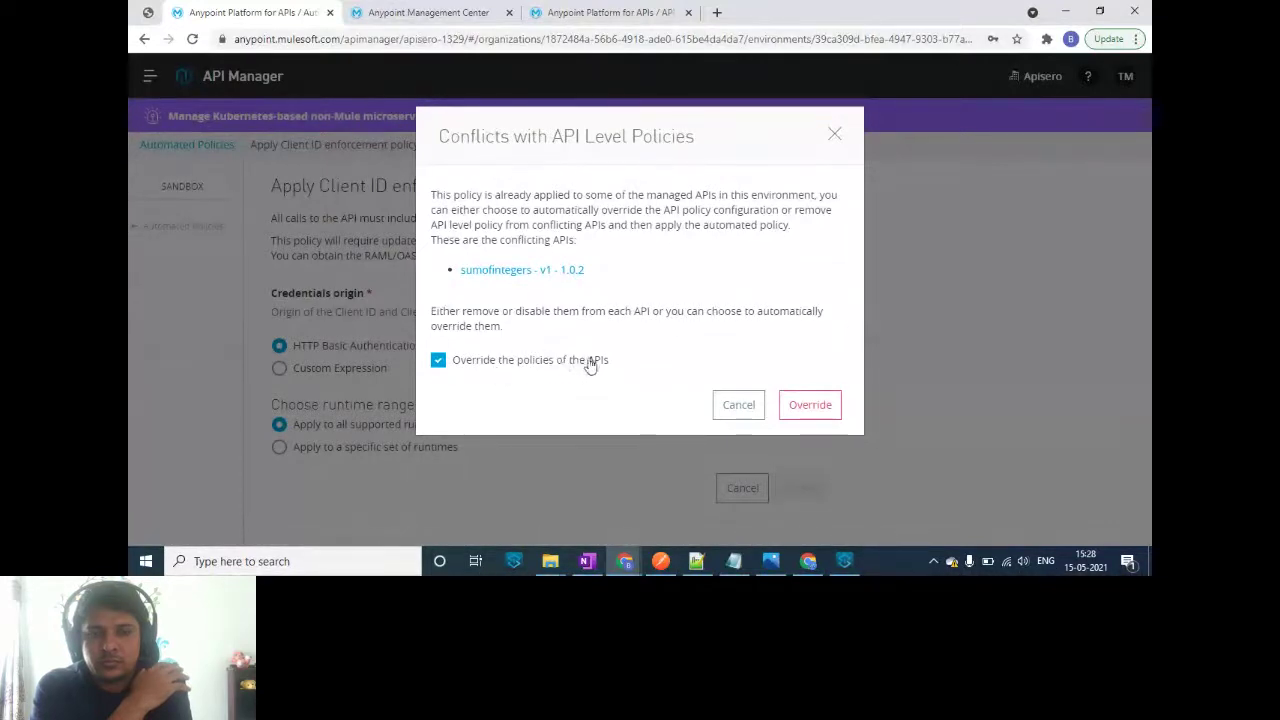
{"action": "left_click", "coordinate": [812, 404]}
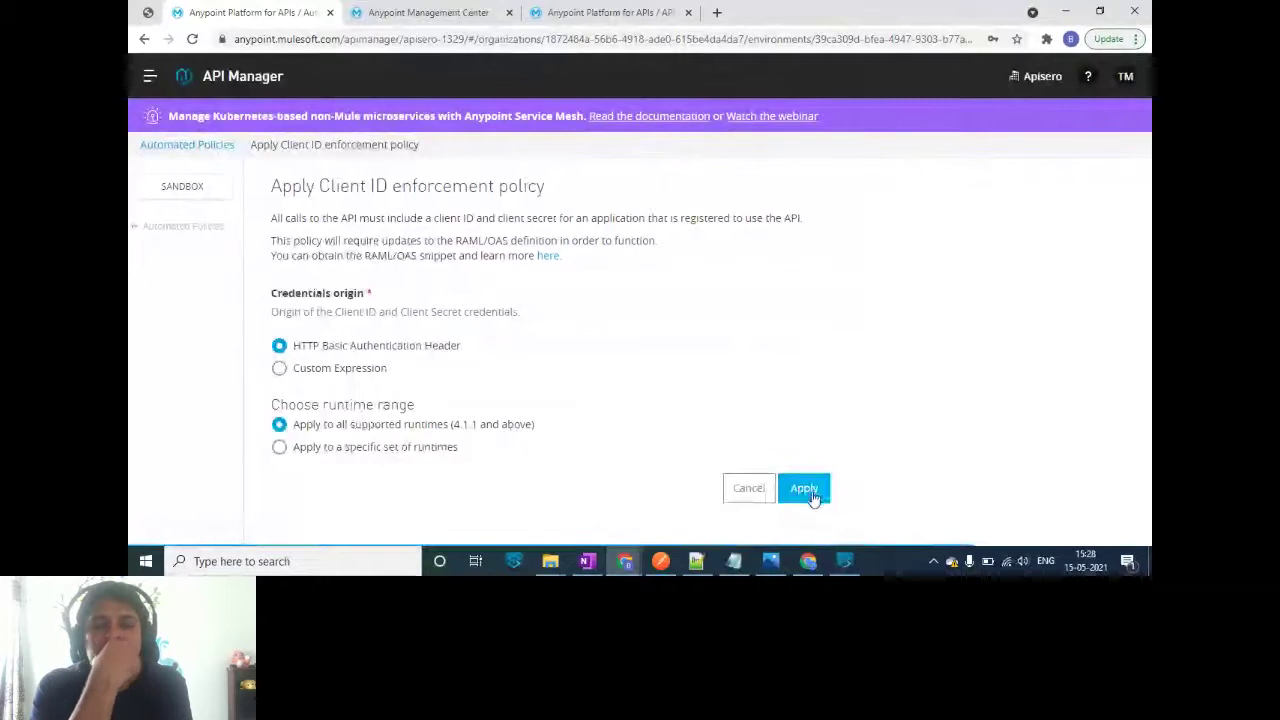
{"action": "left_click", "coordinate": [805, 489]}
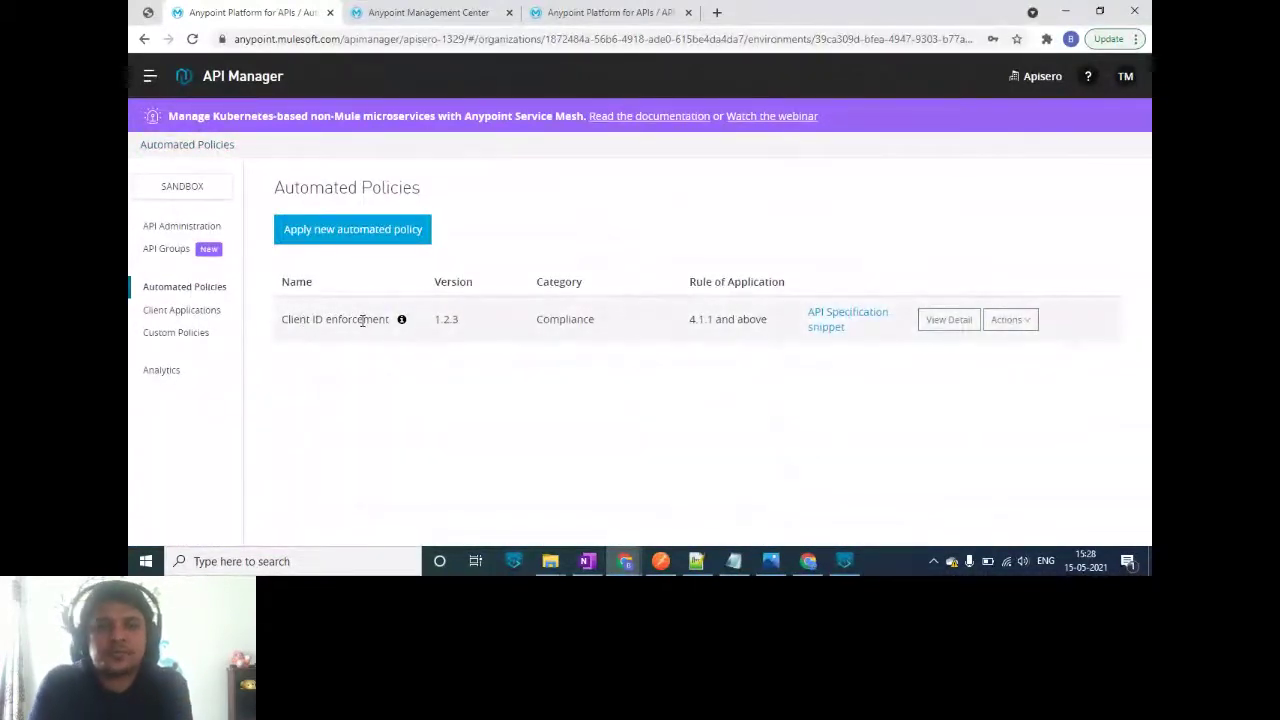
{"action": "mouse_move", "coordinate": [399, 322]}
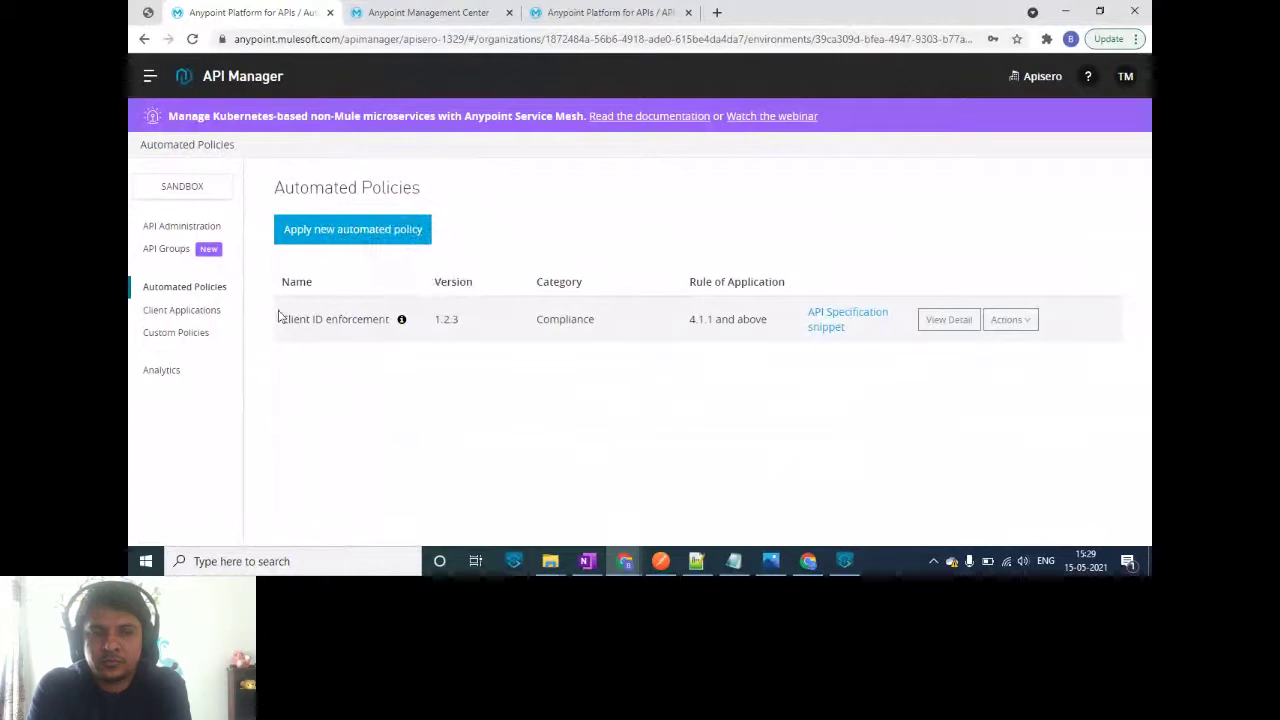
{"action": "left_click", "coordinate": [855, 325]}
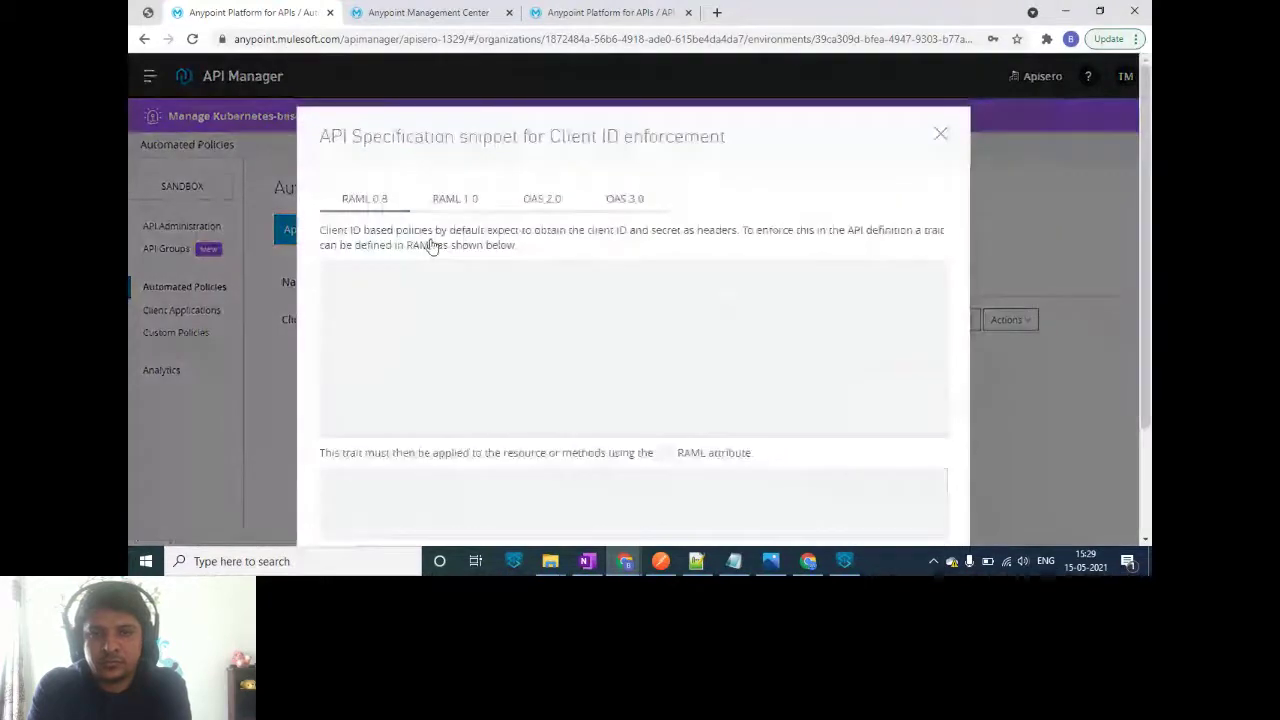
{"action": "left_click_drag", "start_coordinate": [326, 273], "coordinate": [829, 429]}
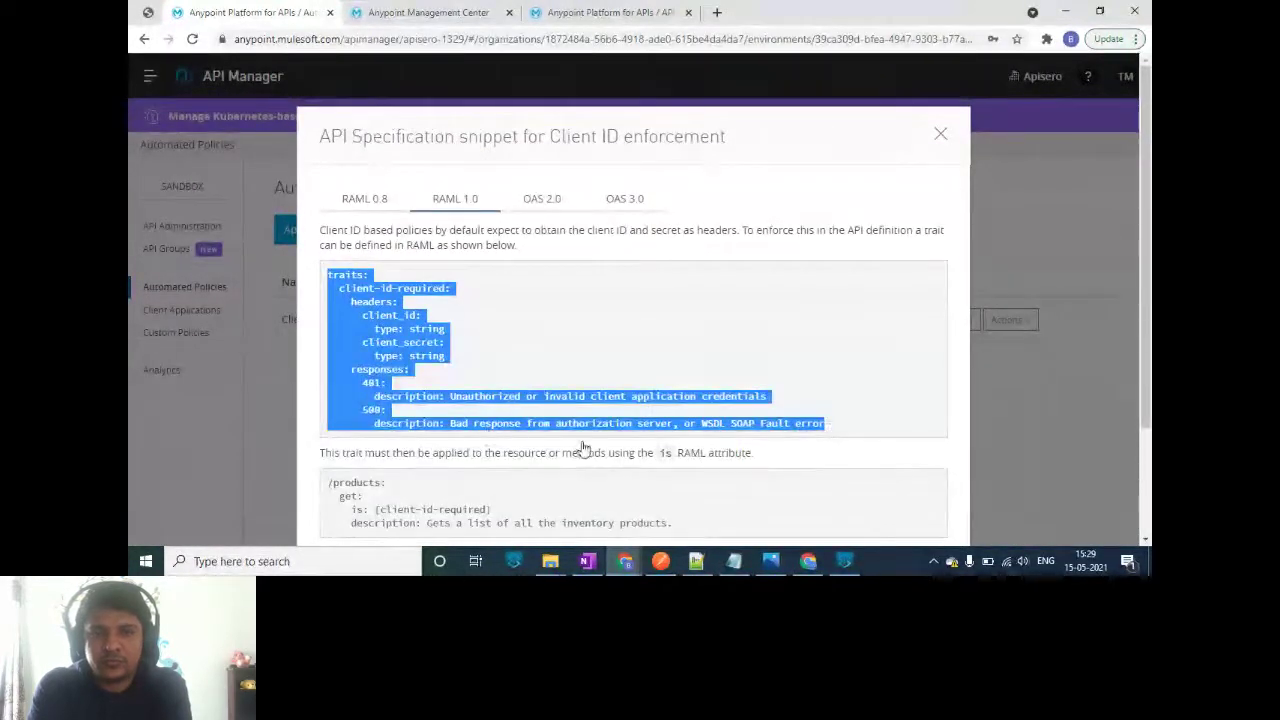
{"action": "left_click", "coordinate": [940, 138]}
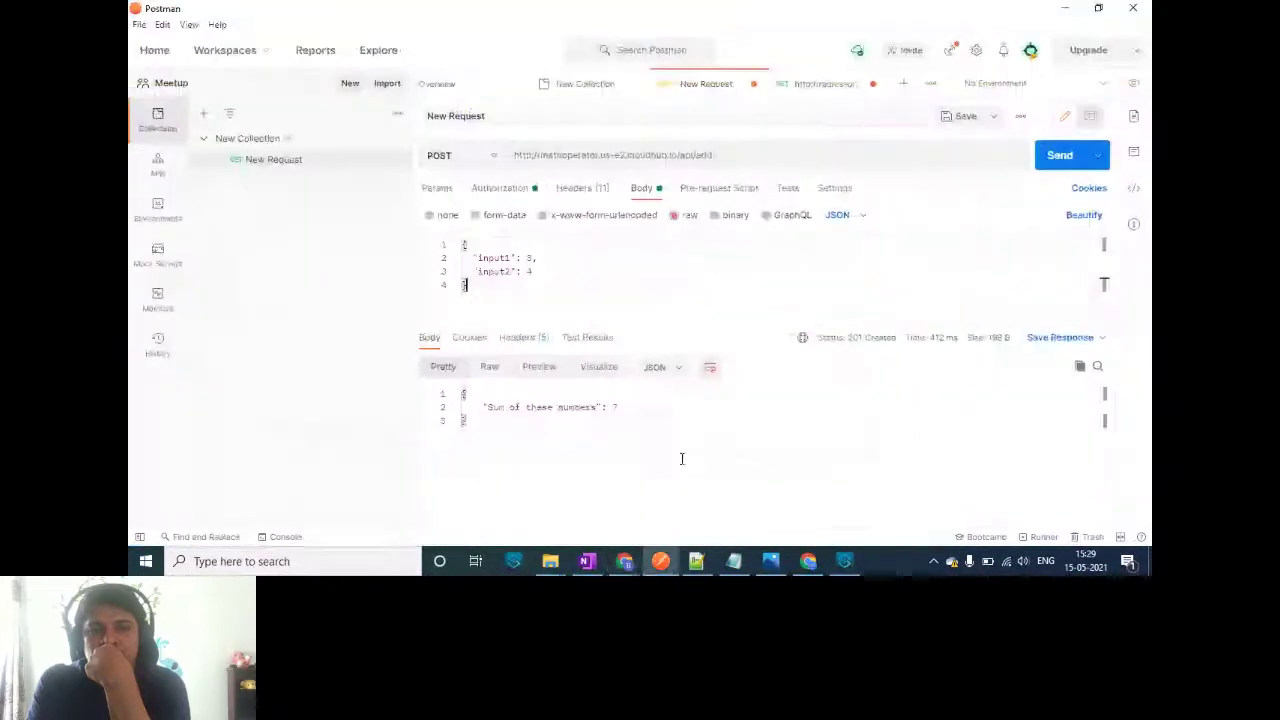
Send the add request and inspect the 401 'Invalid Client' response and Basic Auth username
{"action": "left_click", "coordinate": [1058, 160]}
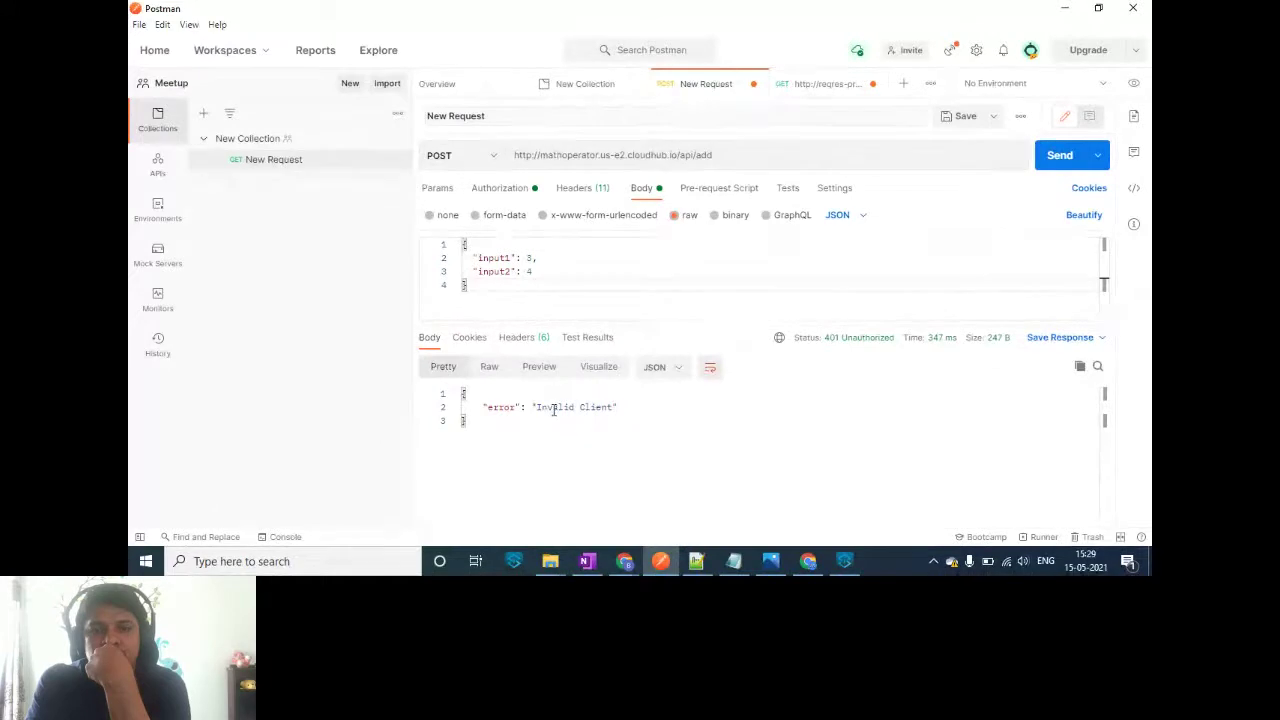
{"action": "double_click", "coordinate": [588, 408]}
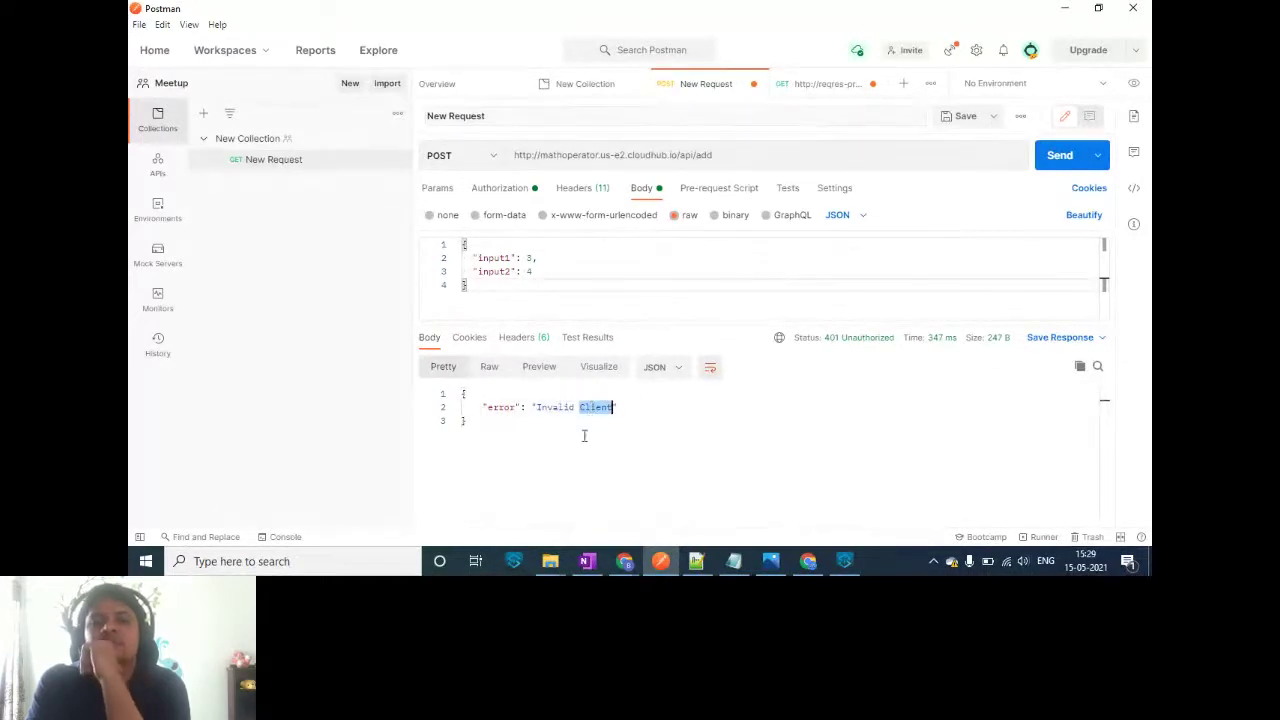
{"action": "left_click_drag", "start_coordinate": [527, 446], "coordinate": [437, 400]}
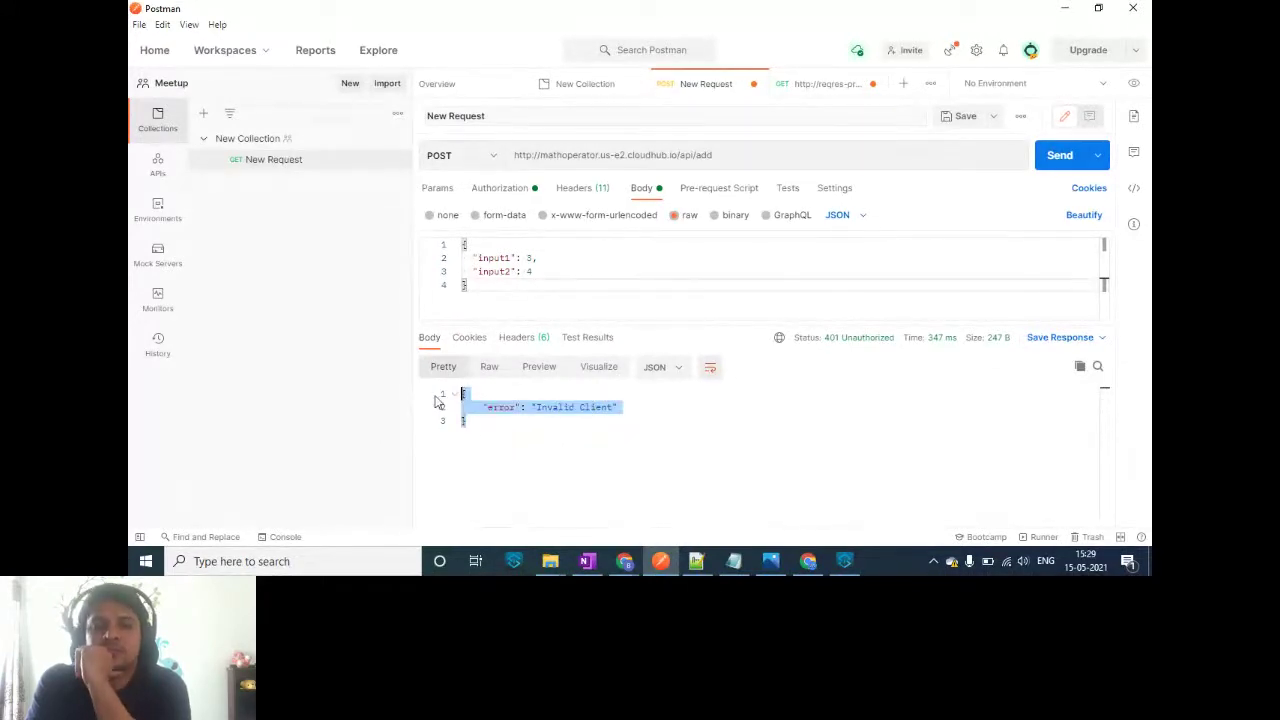
{"action": "left_click", "coordinate": [500, 189]}
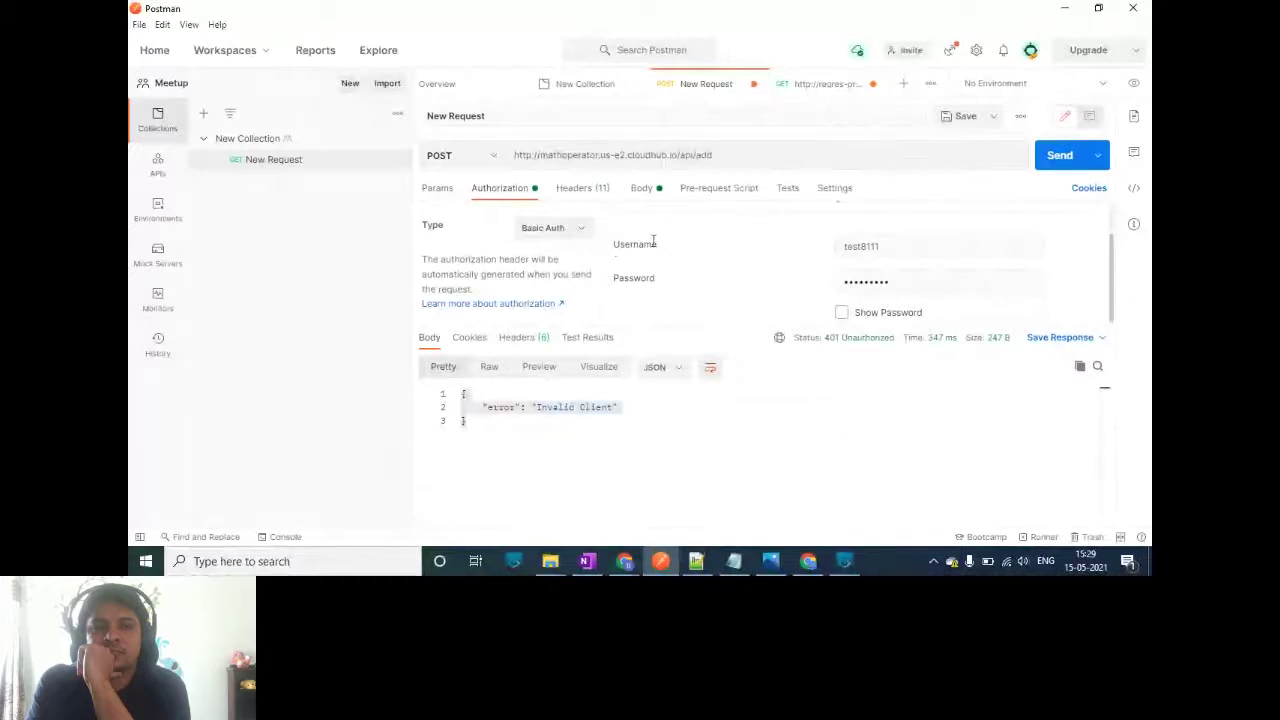
{"action": "double_click", "coordinate": [860, 247]}
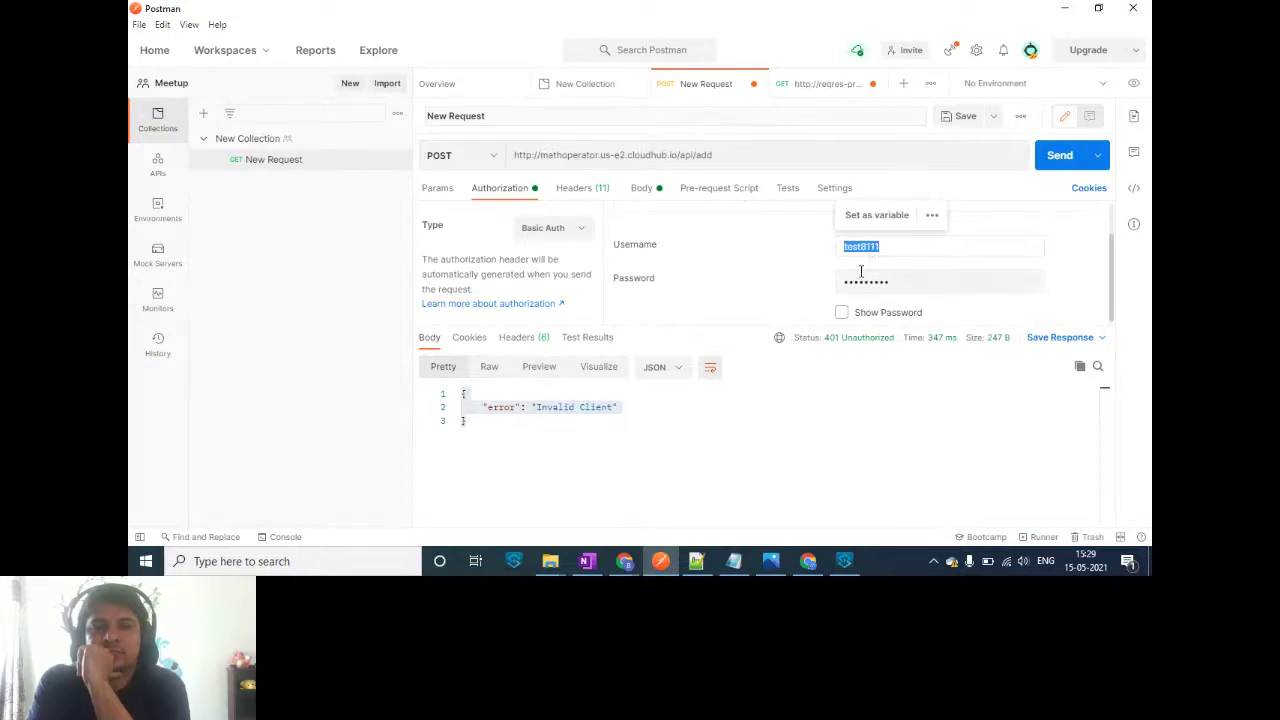
{"action": "key", "text": "alt+Tab"}
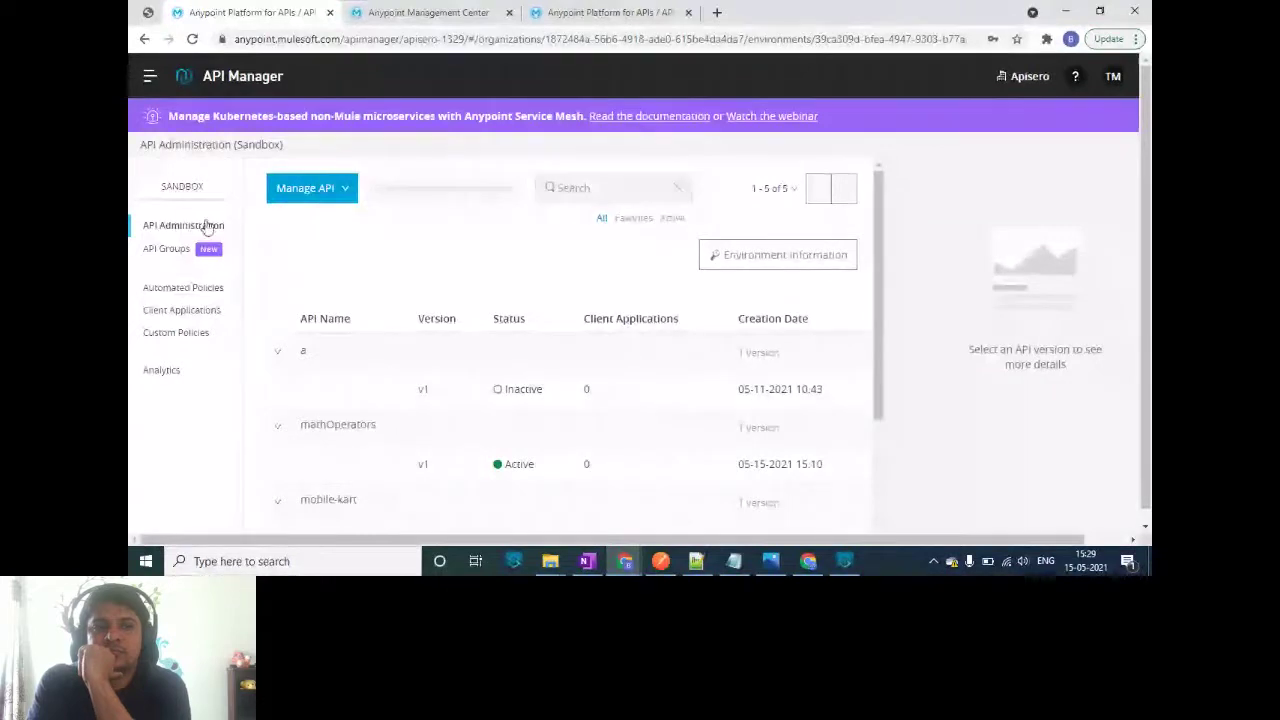
Open the mathOperators API specification project in Design Center
{"action": "left_click", "coordinate": [146, 76]}
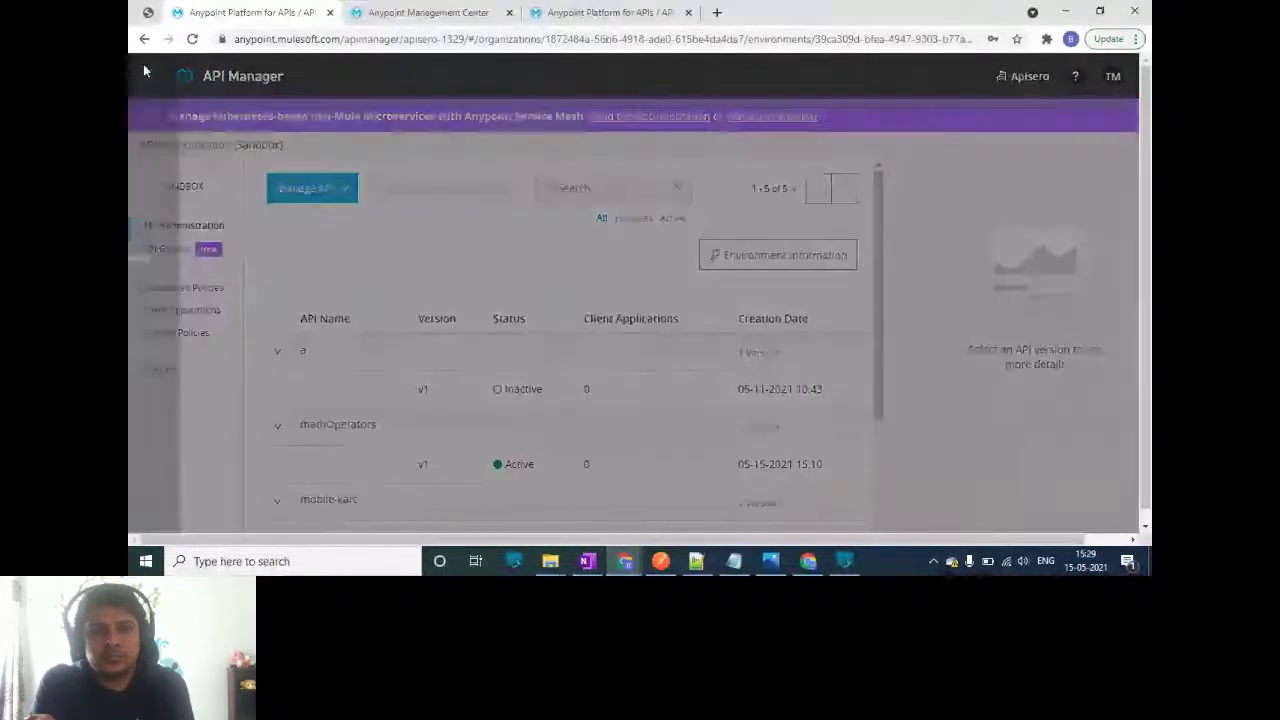
{"action": "left_click", "coordinate": [170, 125]}
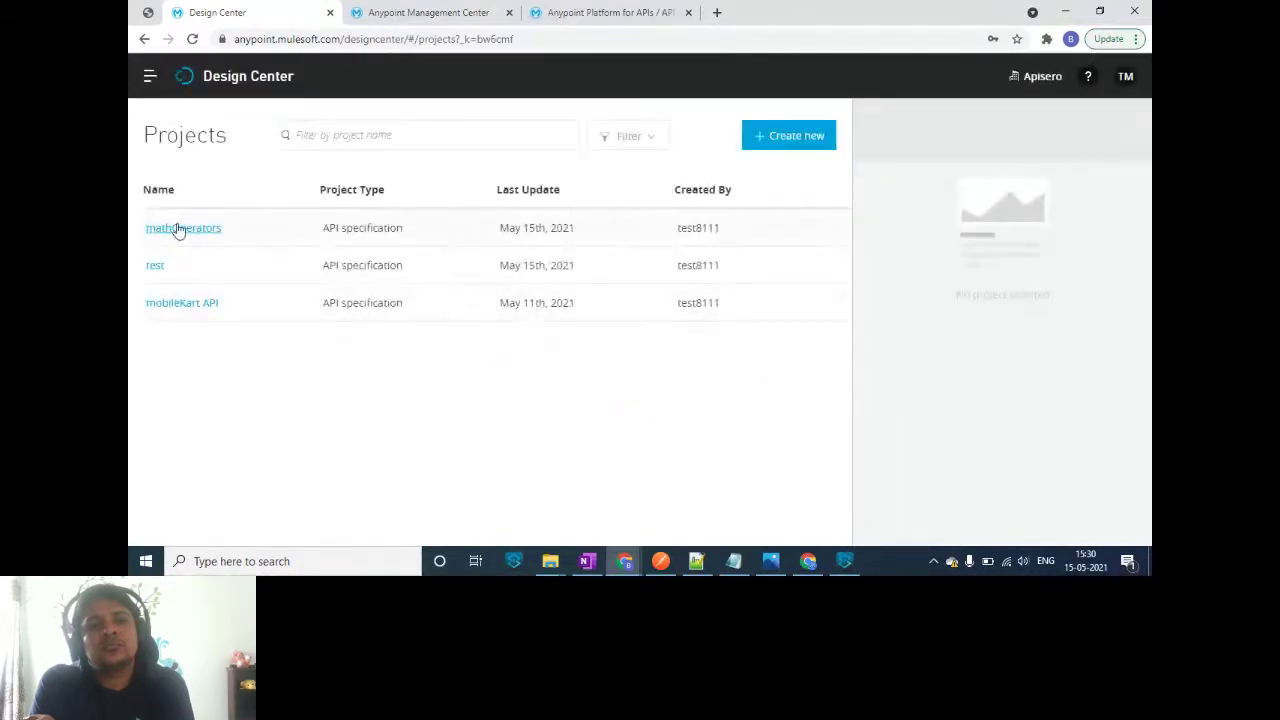
{"action": "left_click", "coordinate": [178, 229]}
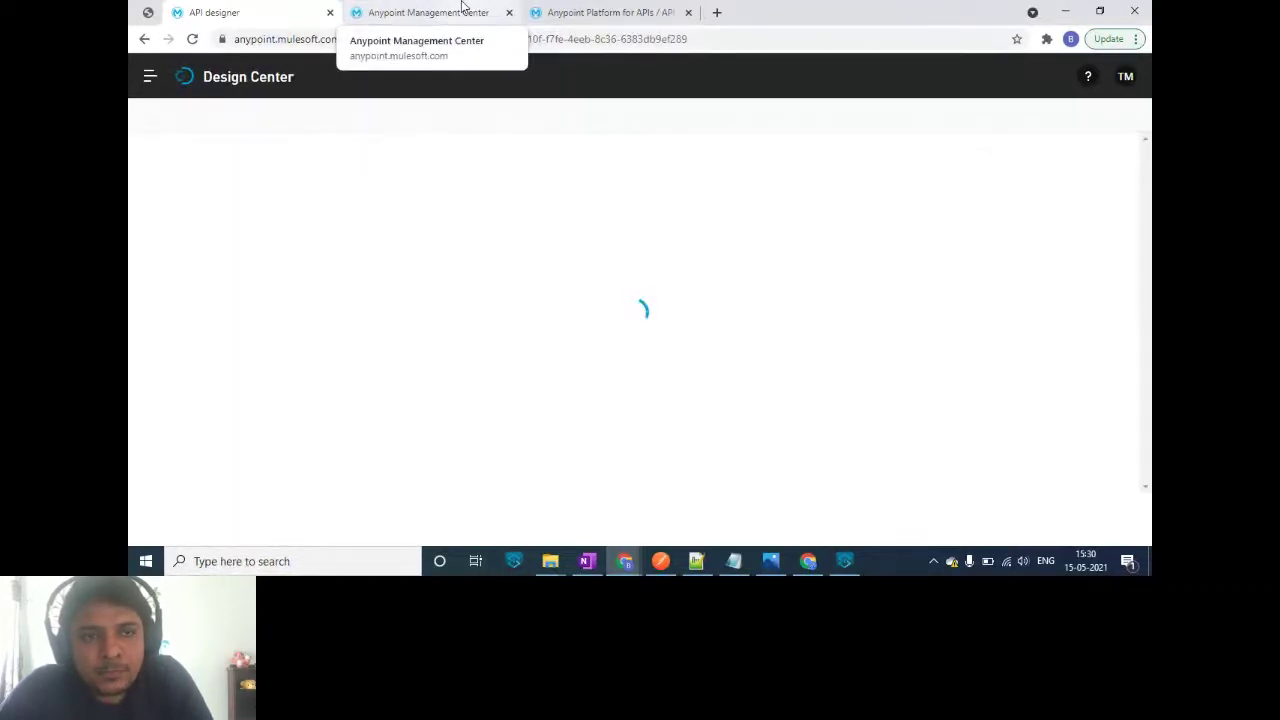
{"action": "left_click", "coordinate": [420, 12]}
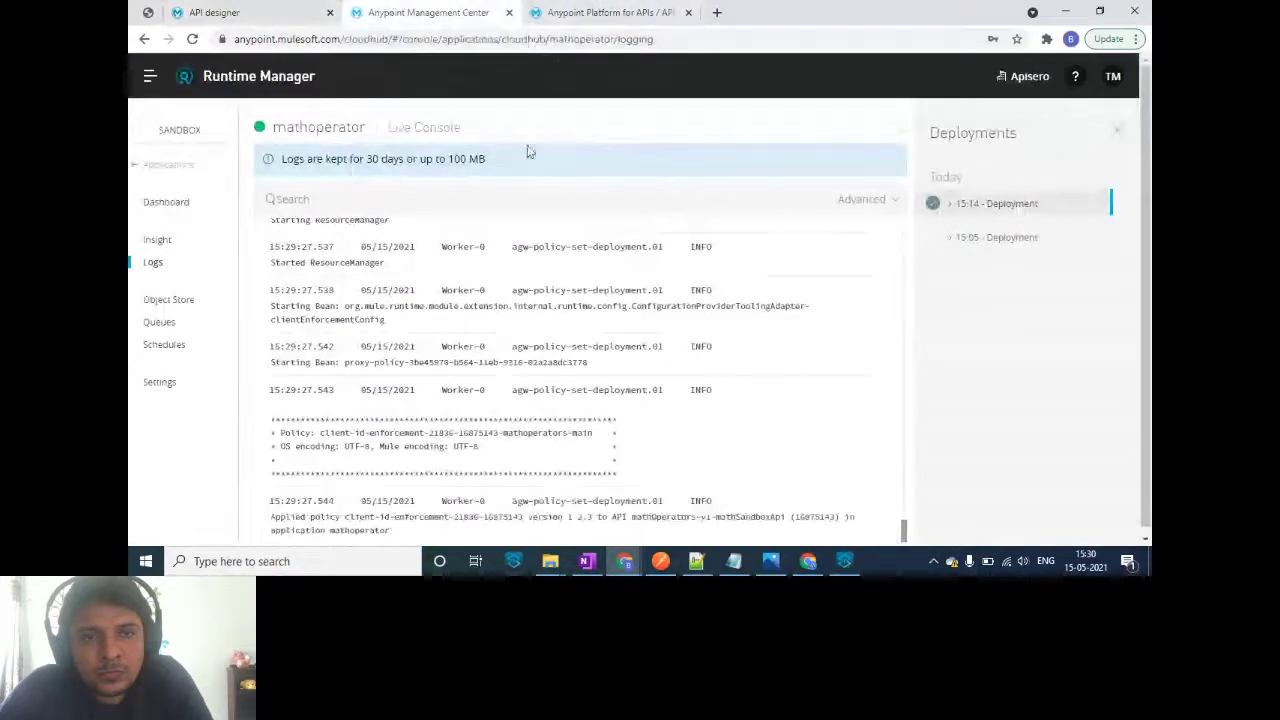
{"action": "left_click", "coordinate": [252, 12]}
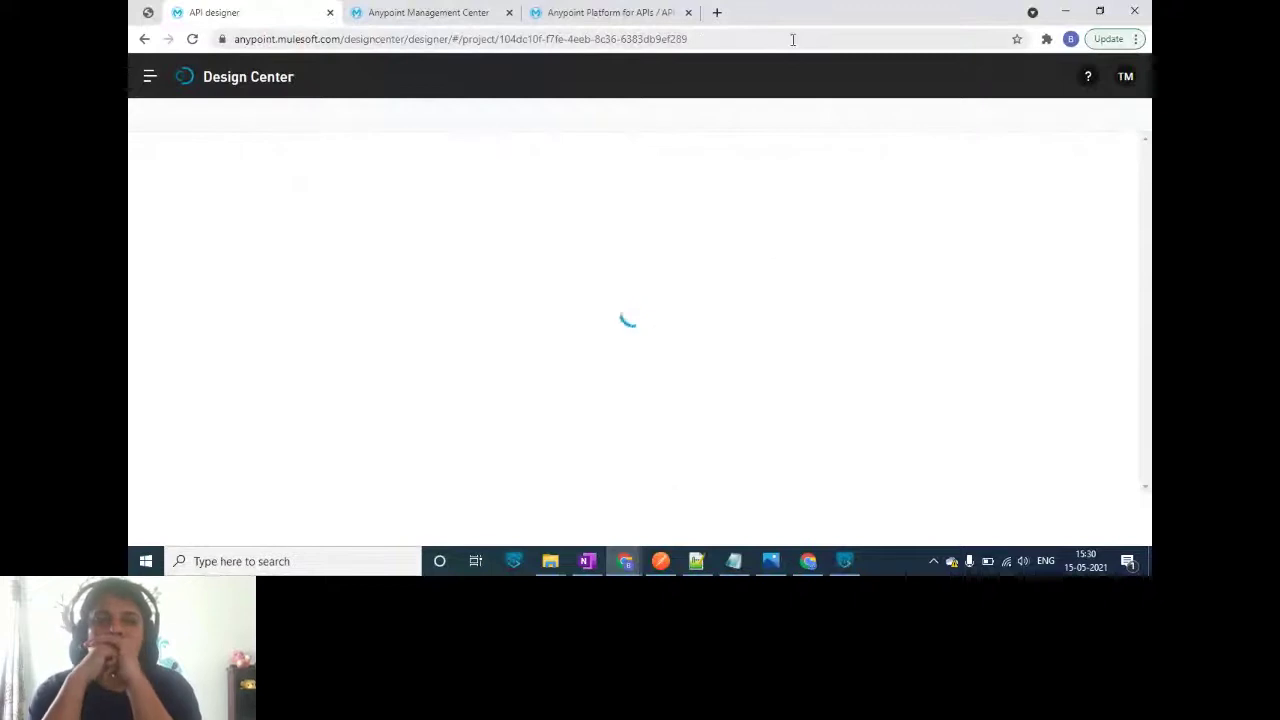
Reload and duplicate the API designer tab, then return to the mathOperators spec
{"action": "left_click", "coordinate": [520, 40]}
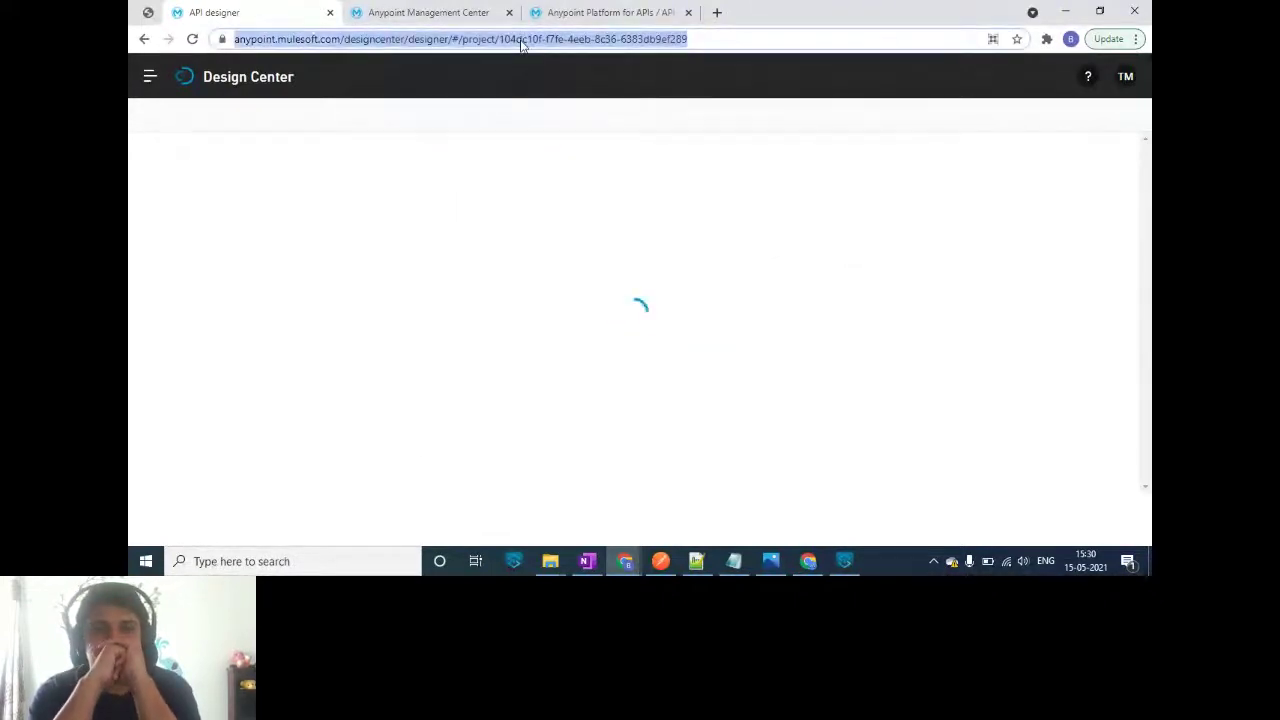
{"action": "key", "text": "Return"}
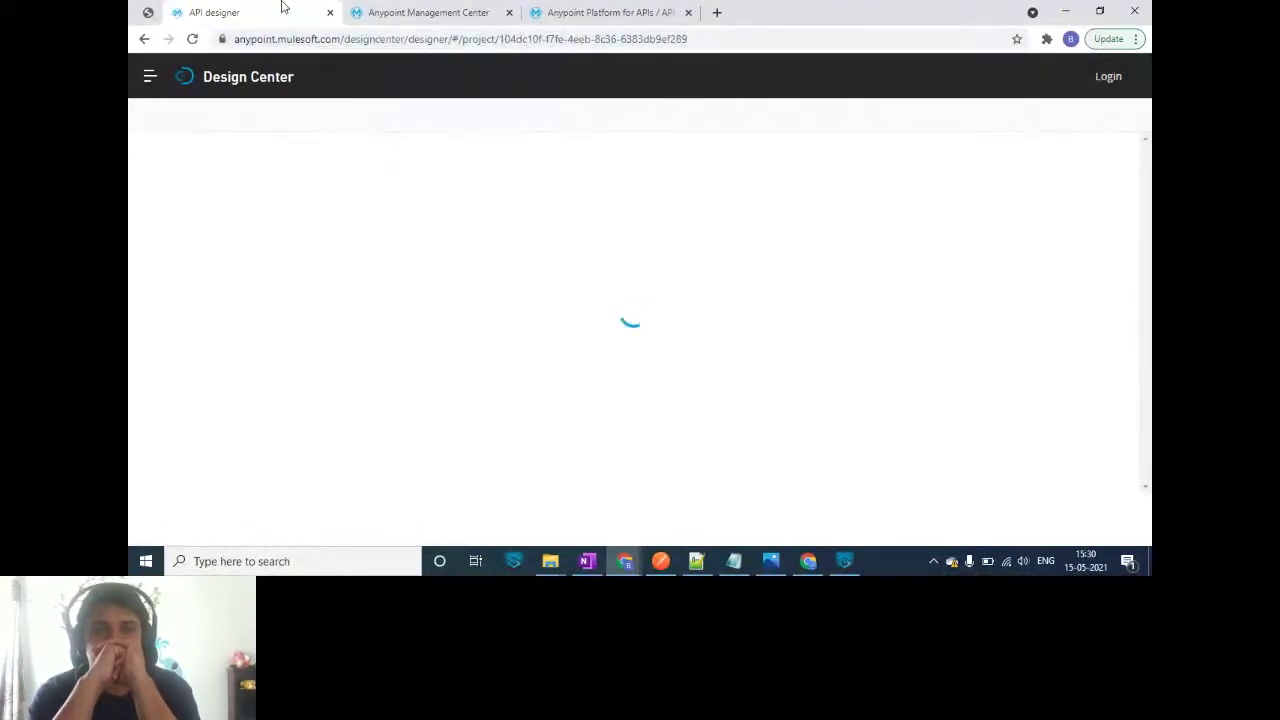
{"action": "right_click", "coordinate": [282, 6]}
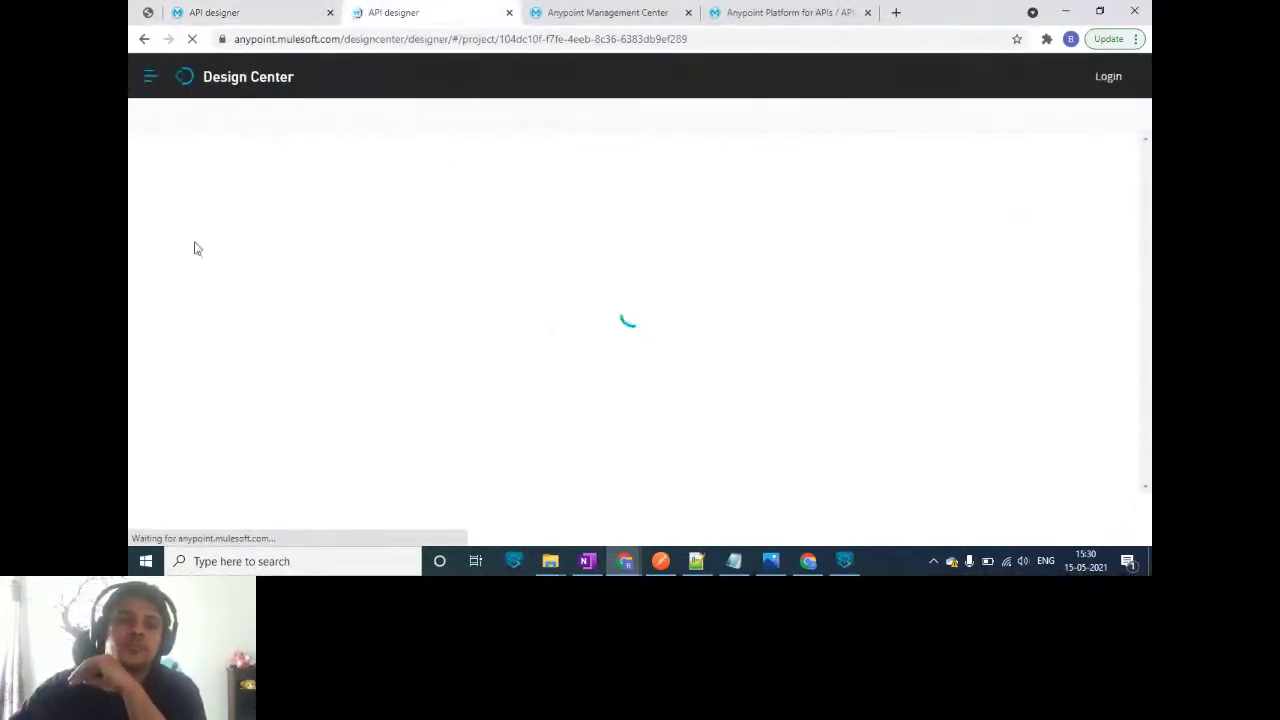
{"action": "left_click", "coordinate": [258, 15]}
{"action": "left_click", "coordinate": [423, 10]}
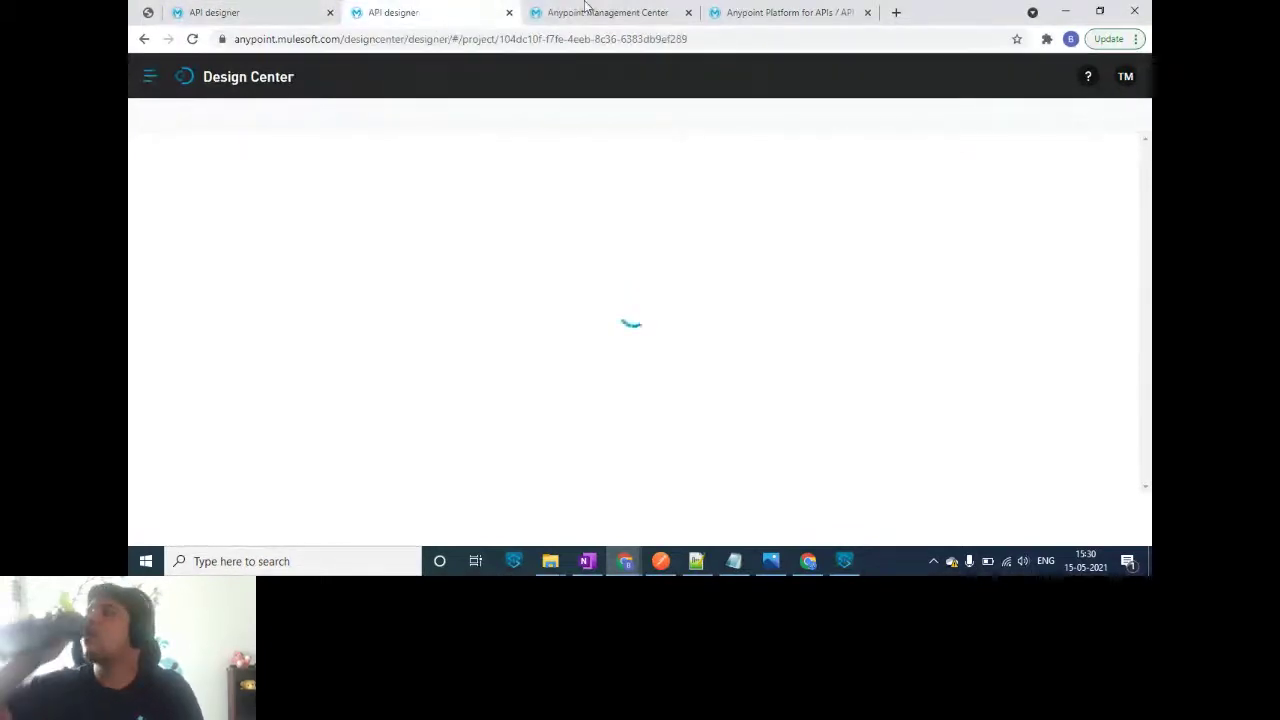
{"action": "left_click", "coordinate": [590, 12]}
{"action": "left_click", "coordinate": [149, 76]}
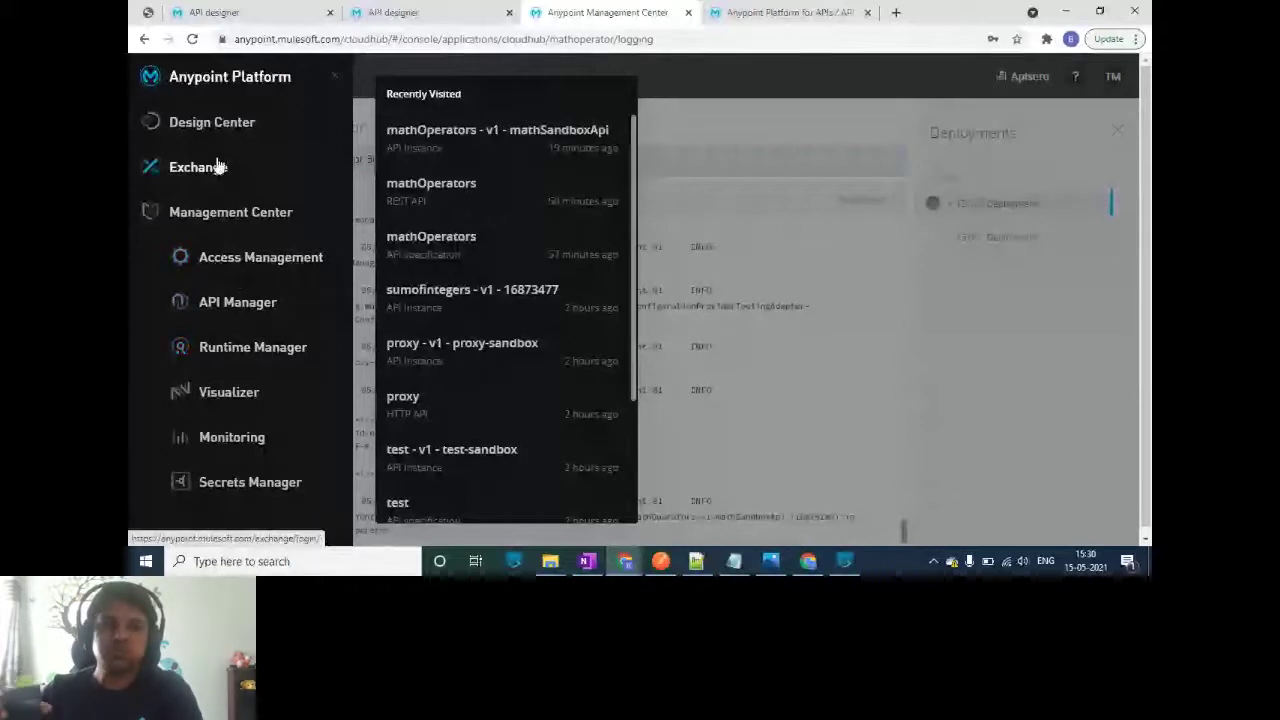
{"action": "left_click", "coordinate": [238, 10]}
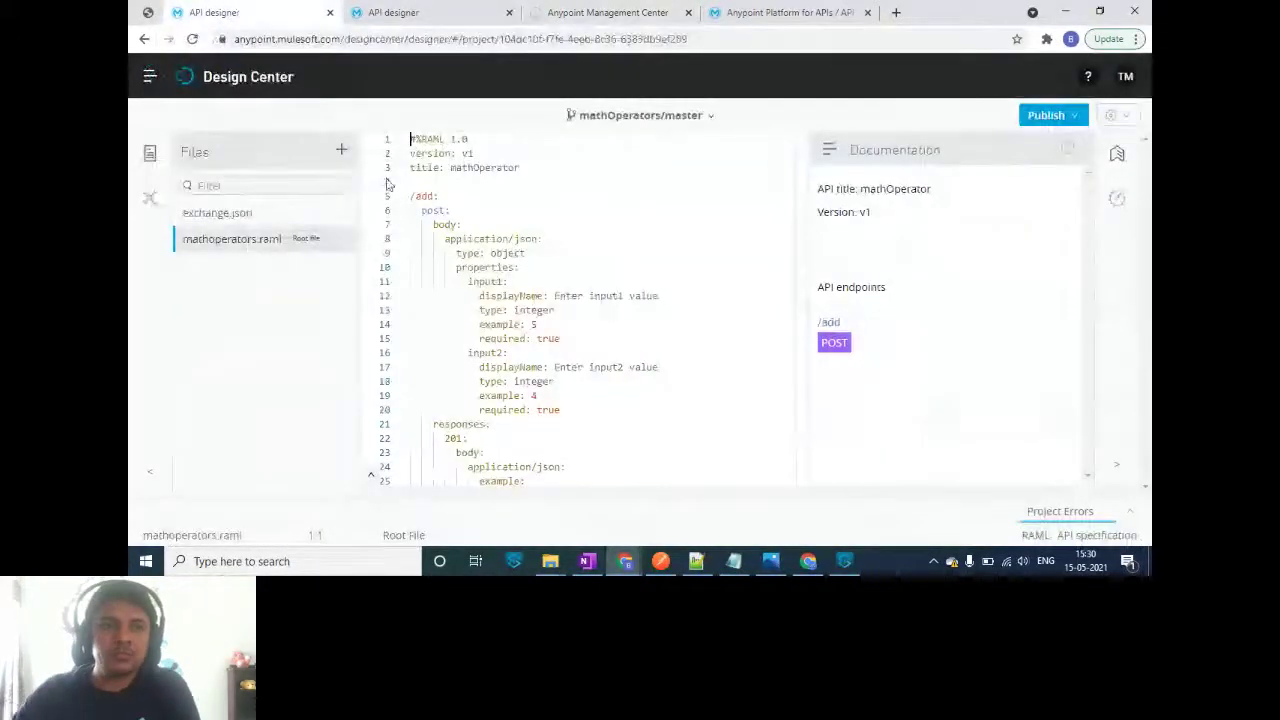
Add blank lines below 'title: mathOperator' and bring up root key suggestions
{"action": "left_click", "coordinate": [567, 167]}
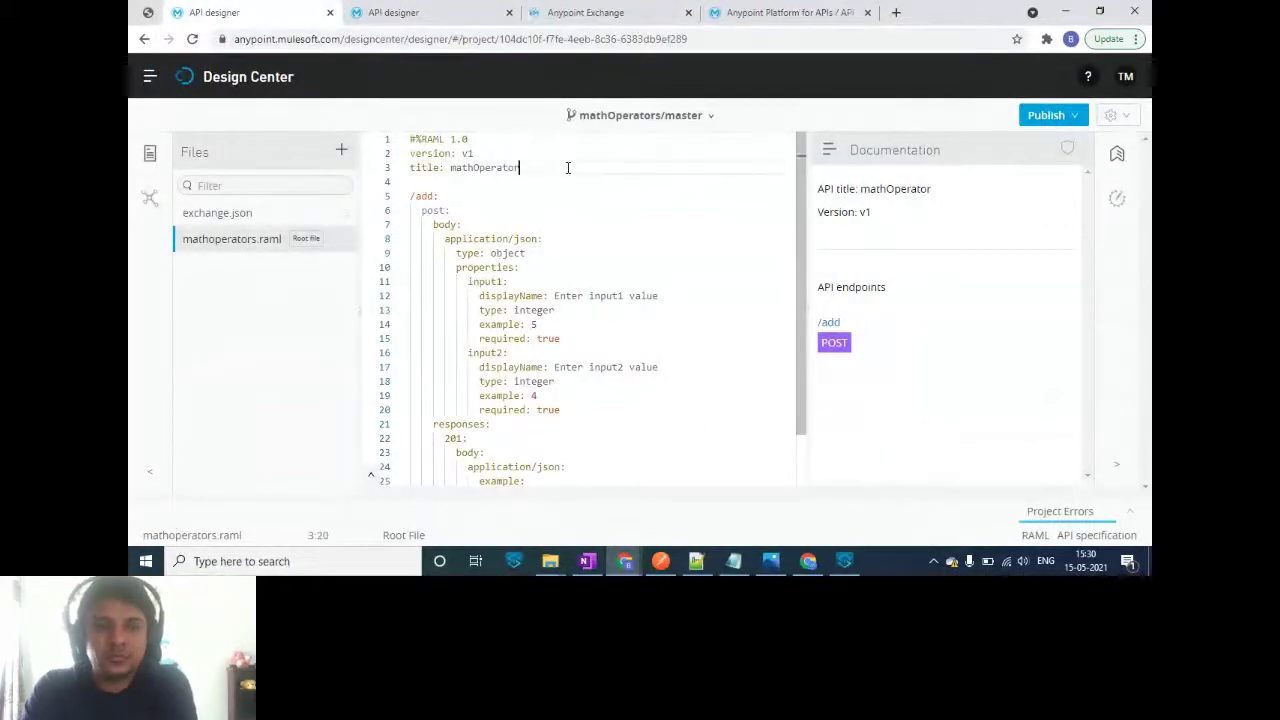
{"action": "key", "text": "Return"}
{"action": "key", "text": "Return"}
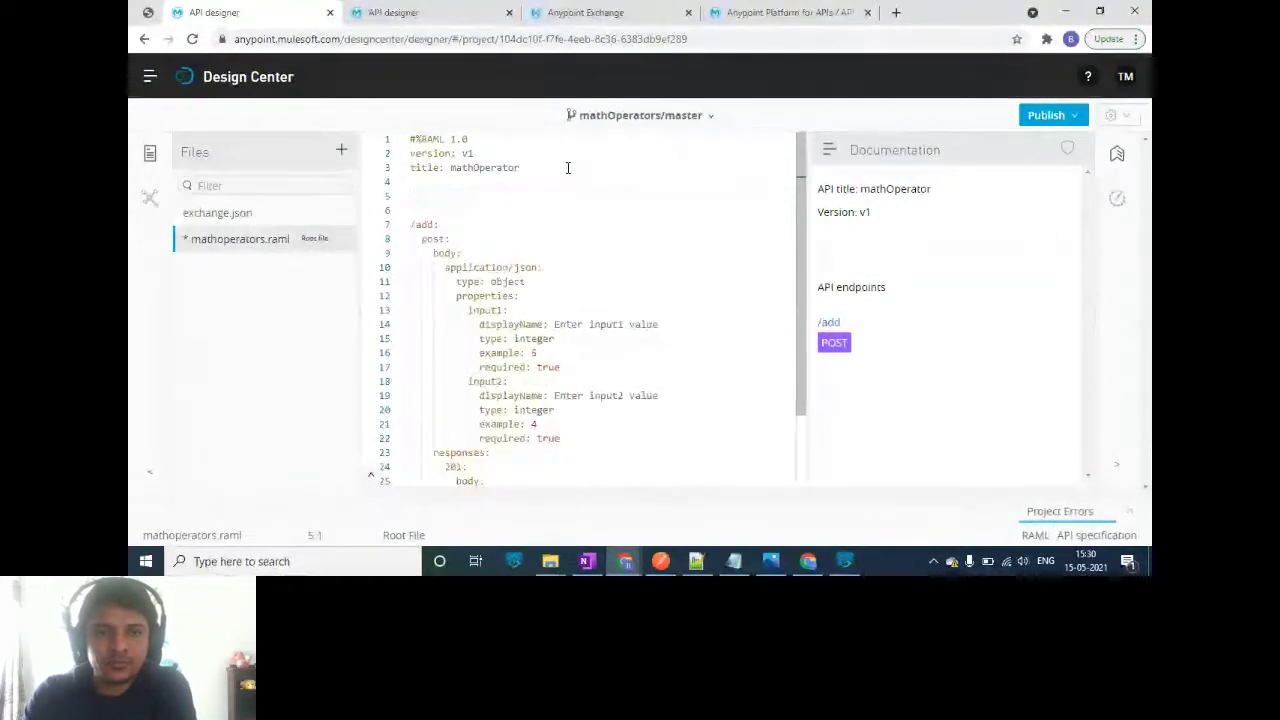
{"action": "key", "text": "ctrl+space"}
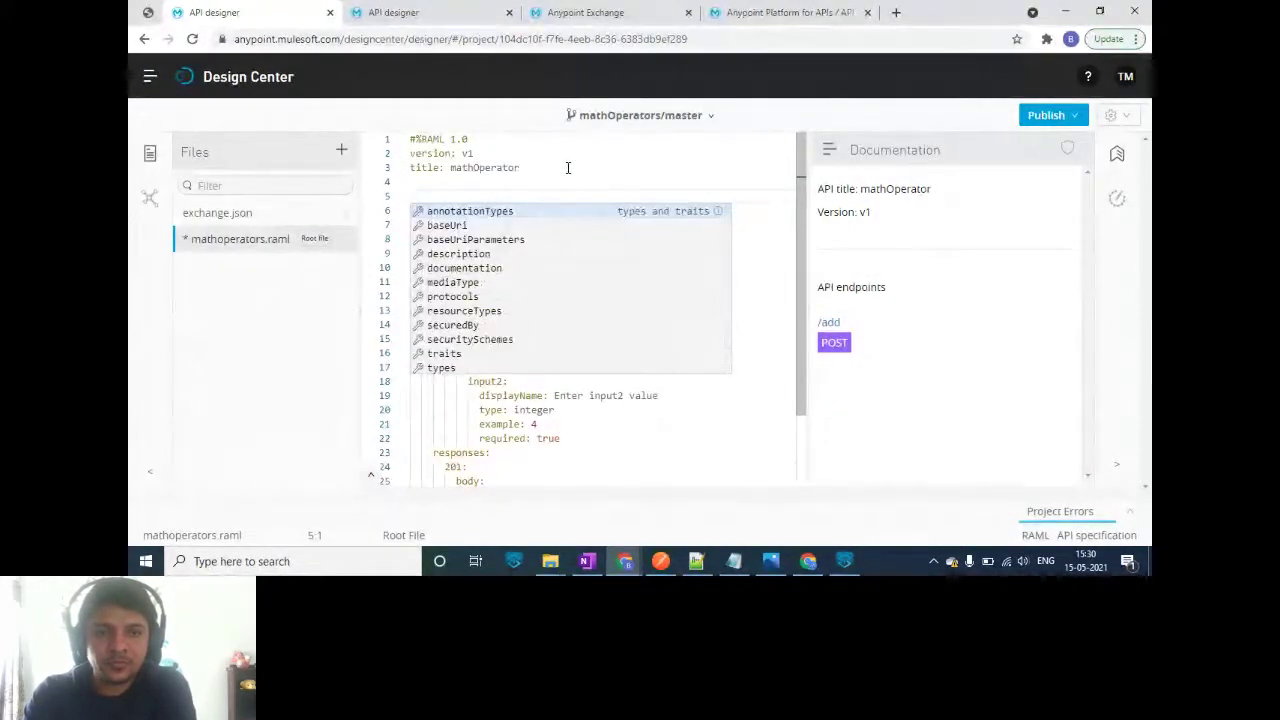
Add a basicAuth security scheme of type Basic Authentication under securitySchemes
{"action": "left_click", "coordinate": [449, 339]}
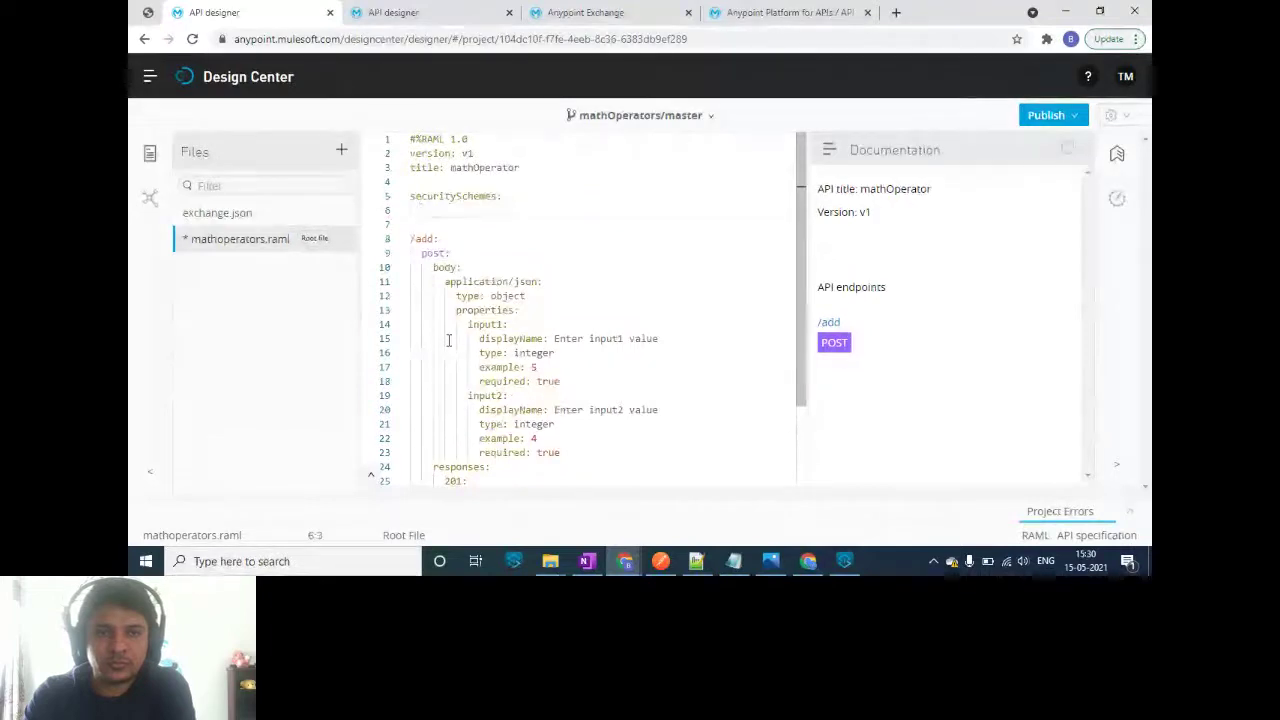
{"action": "type", "text": "basic"}
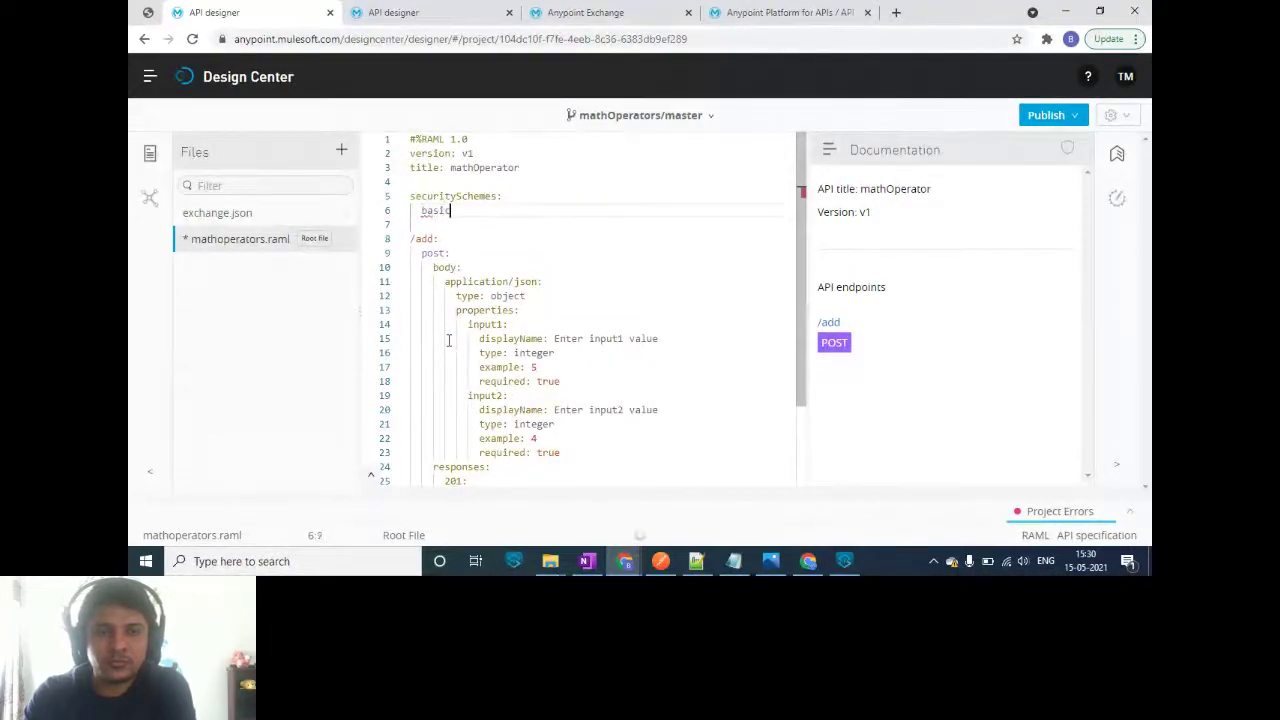
{"action": "type", "text": "Aut"}
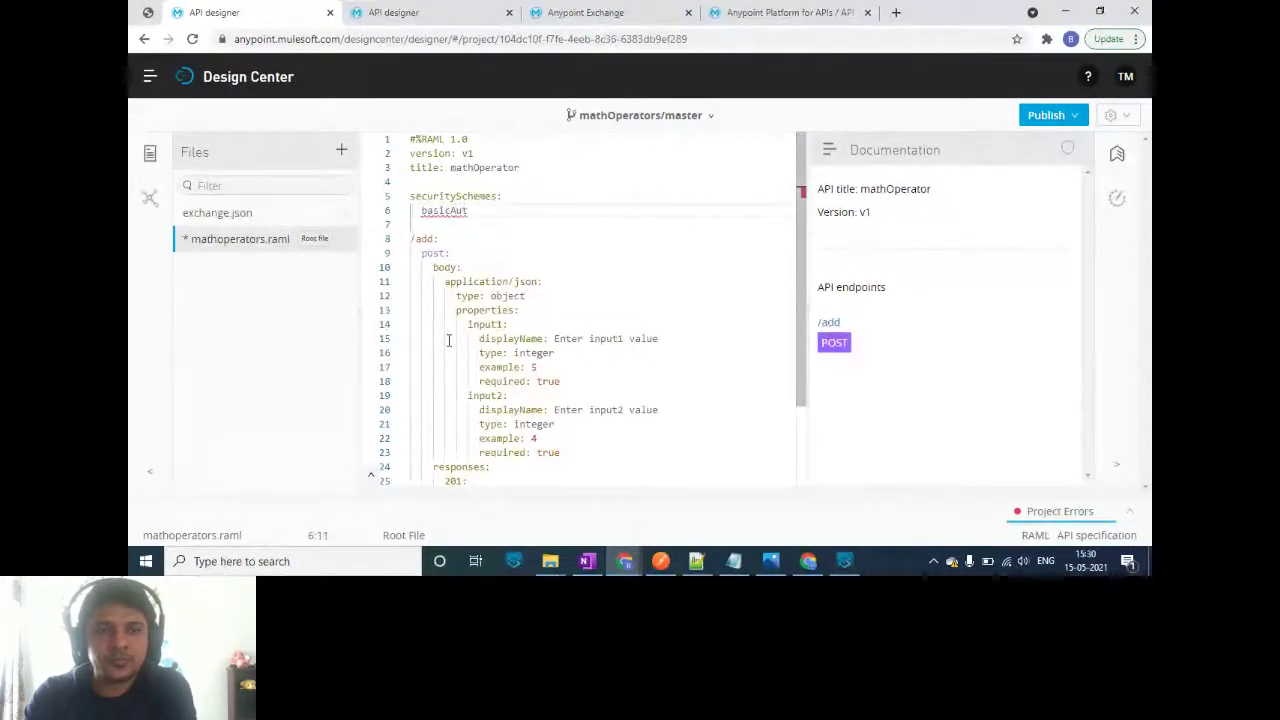
{"action": "type", "text": "h:"}
{"action": "key", "text": "Return"}
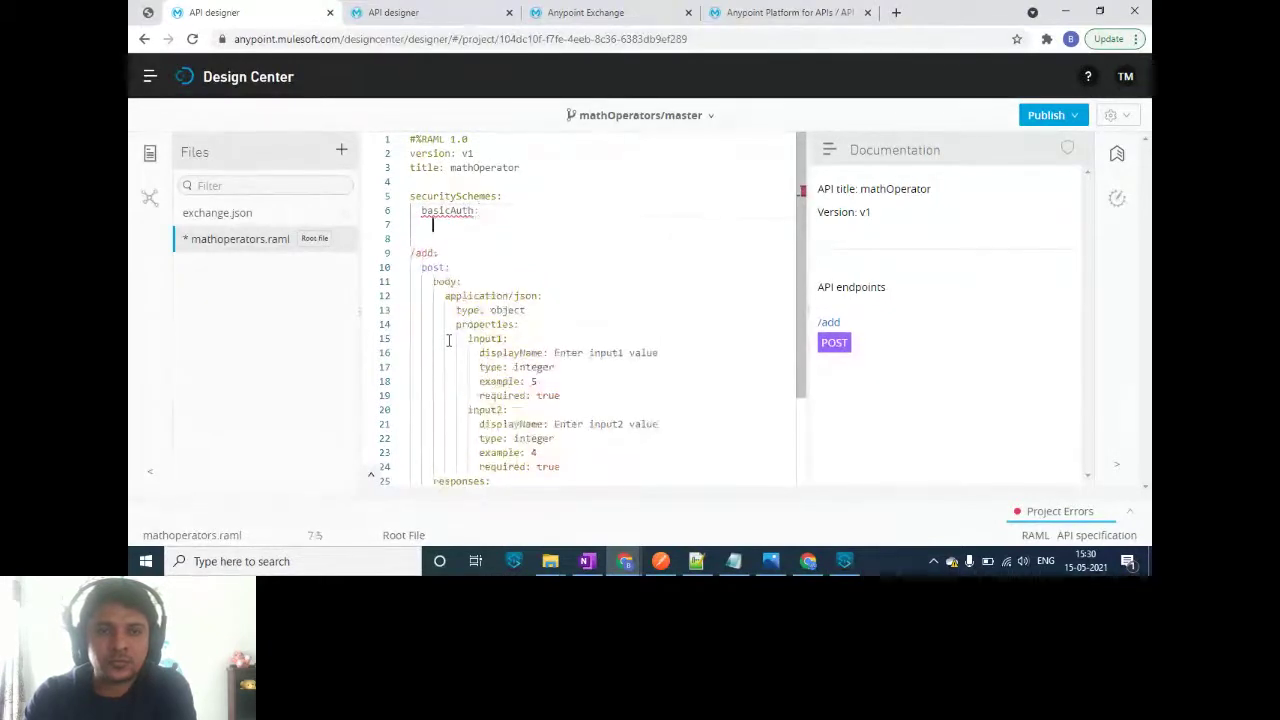
{"action": "key", "text": "ctrl+space"}
{"action": "key", "text": "Return"}
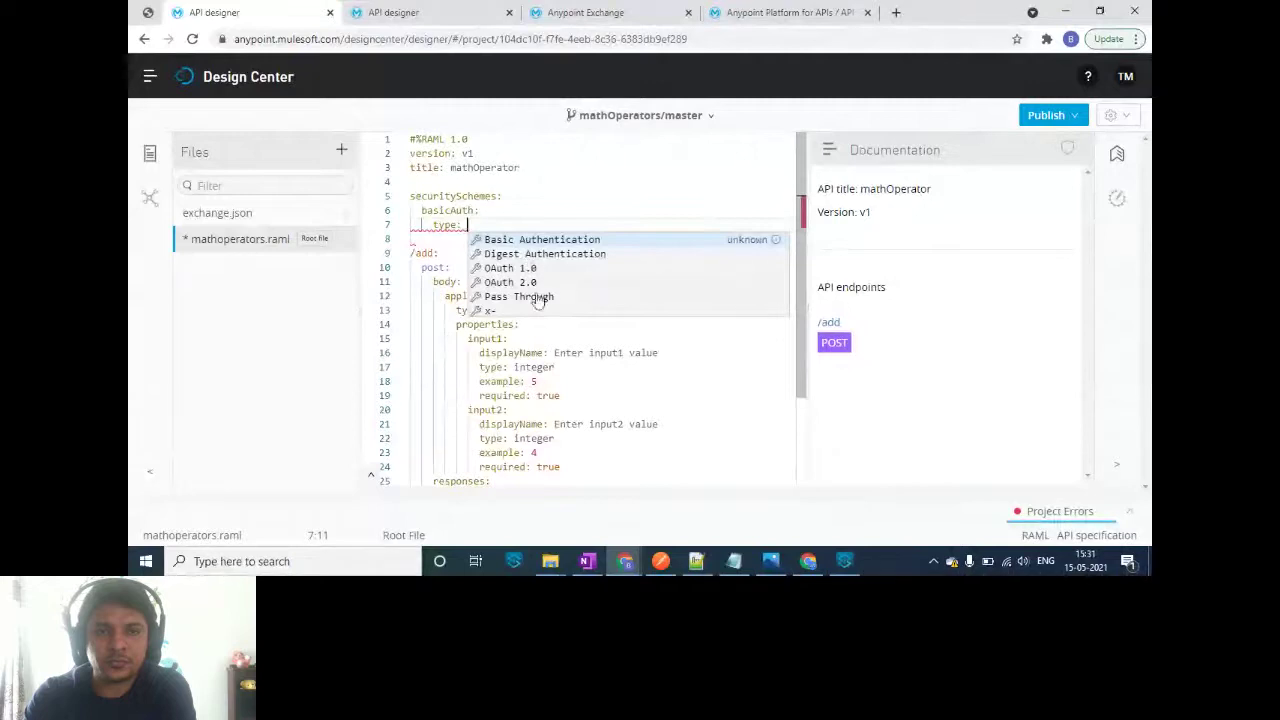
{"action": "left_click", "coordinate": [557, 241]}
{"action": "key", "text": "Return"}
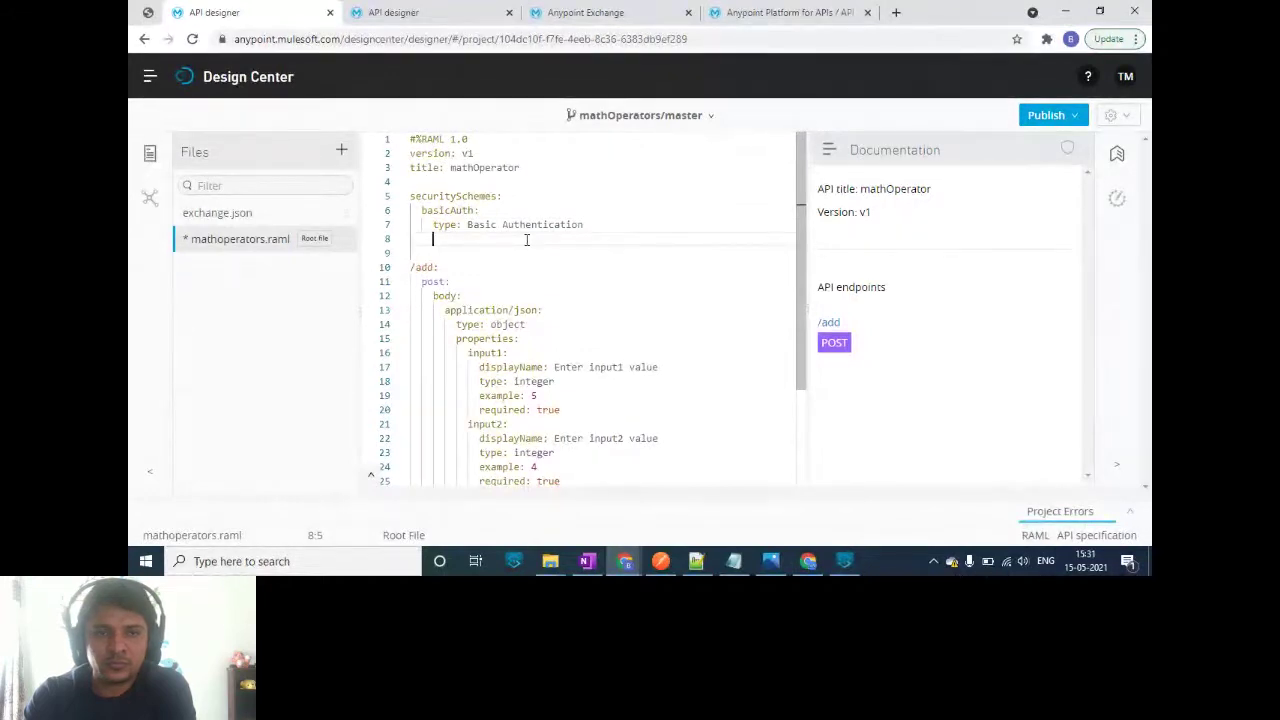
Add a root securedBy section referencing basicAuth above /add
{"action": "left_click", "coordinate": [425, 255]}
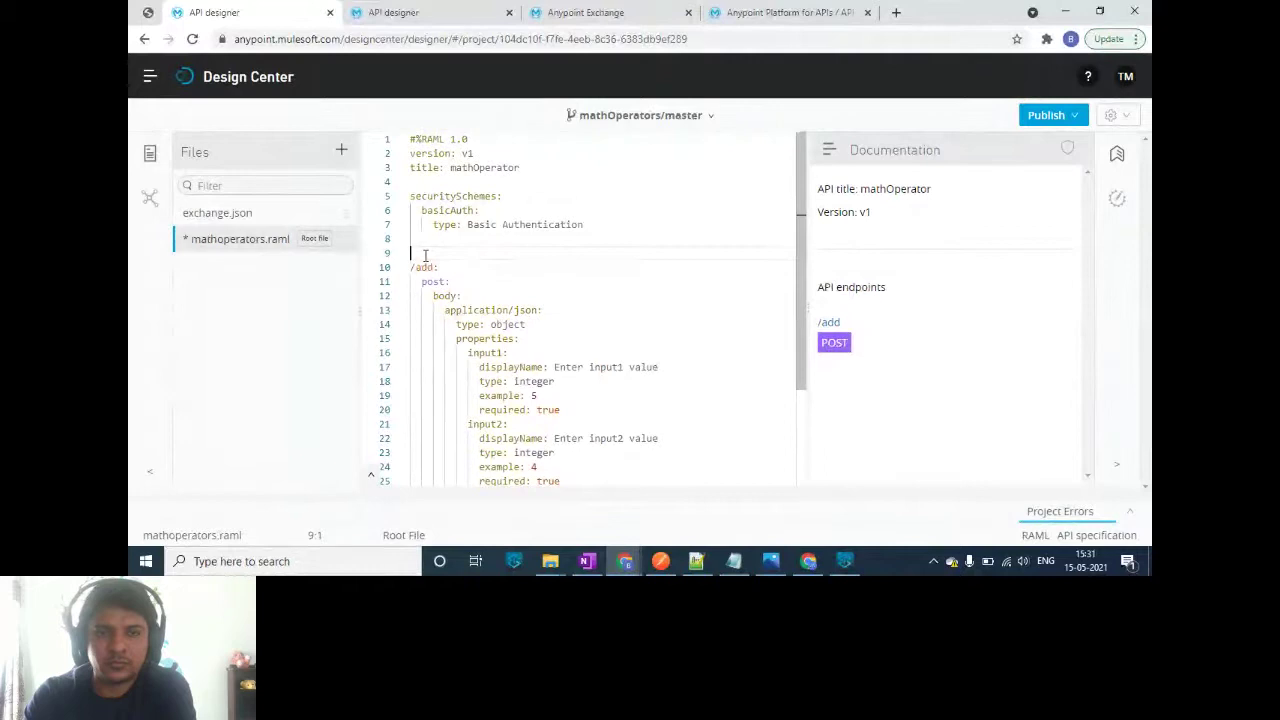
{"action": "key", "text": "ctrl+space"}
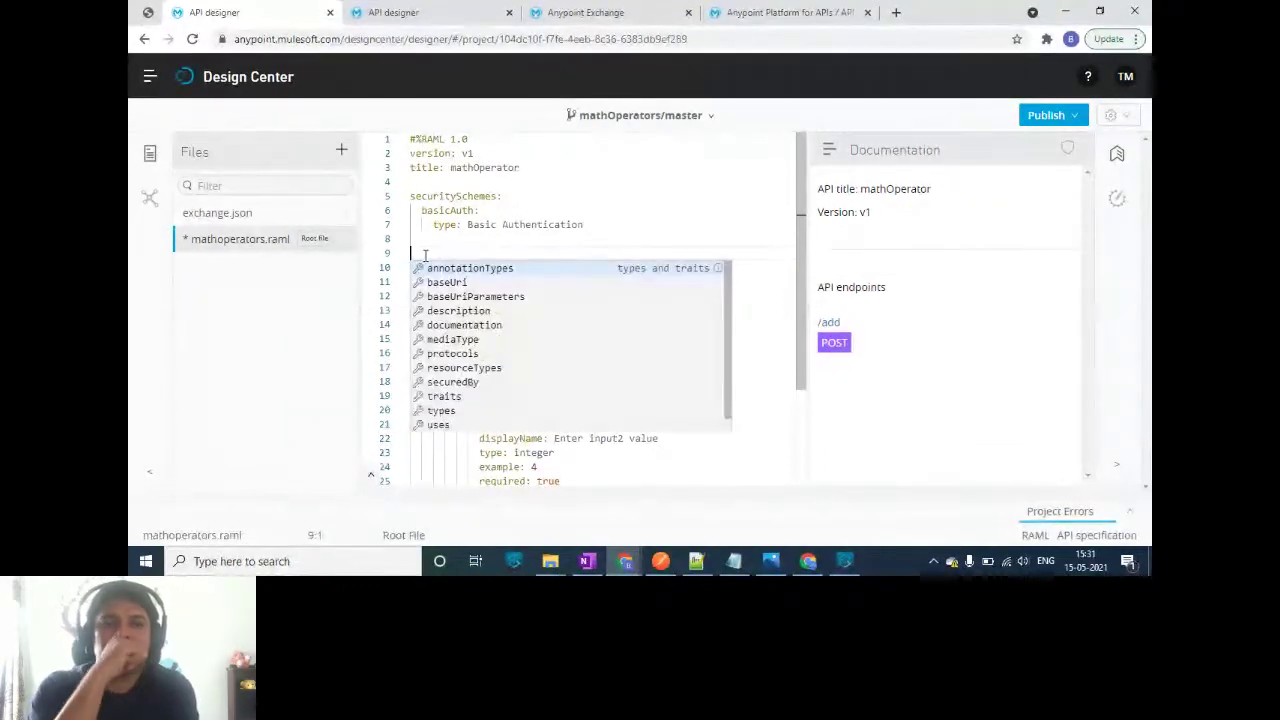
{"action": "left_click", "coordinate": [465, 382]}
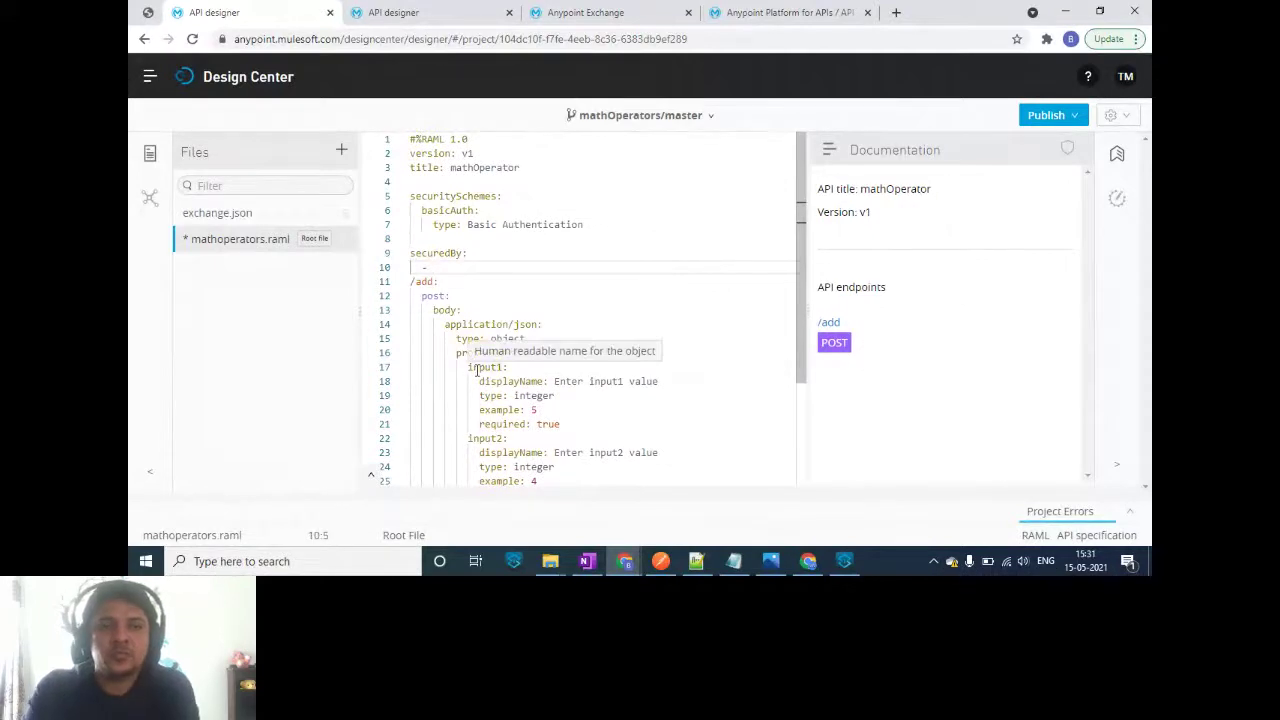
{"action": "type", "text": "b"}
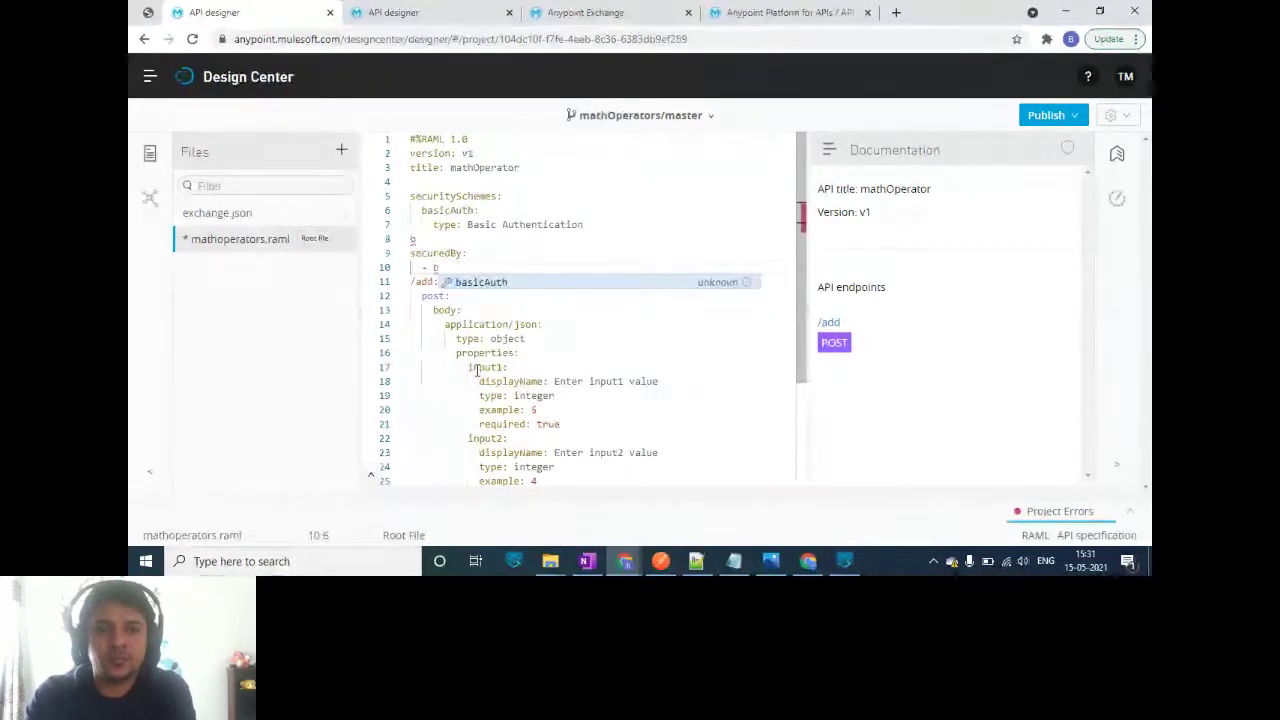
{"action": "left_click", "coordinate": [490, 284]}
{"action": "left_click", "coordinate": [505, 282]}
{"action": "key", "text": "BackSpace"}
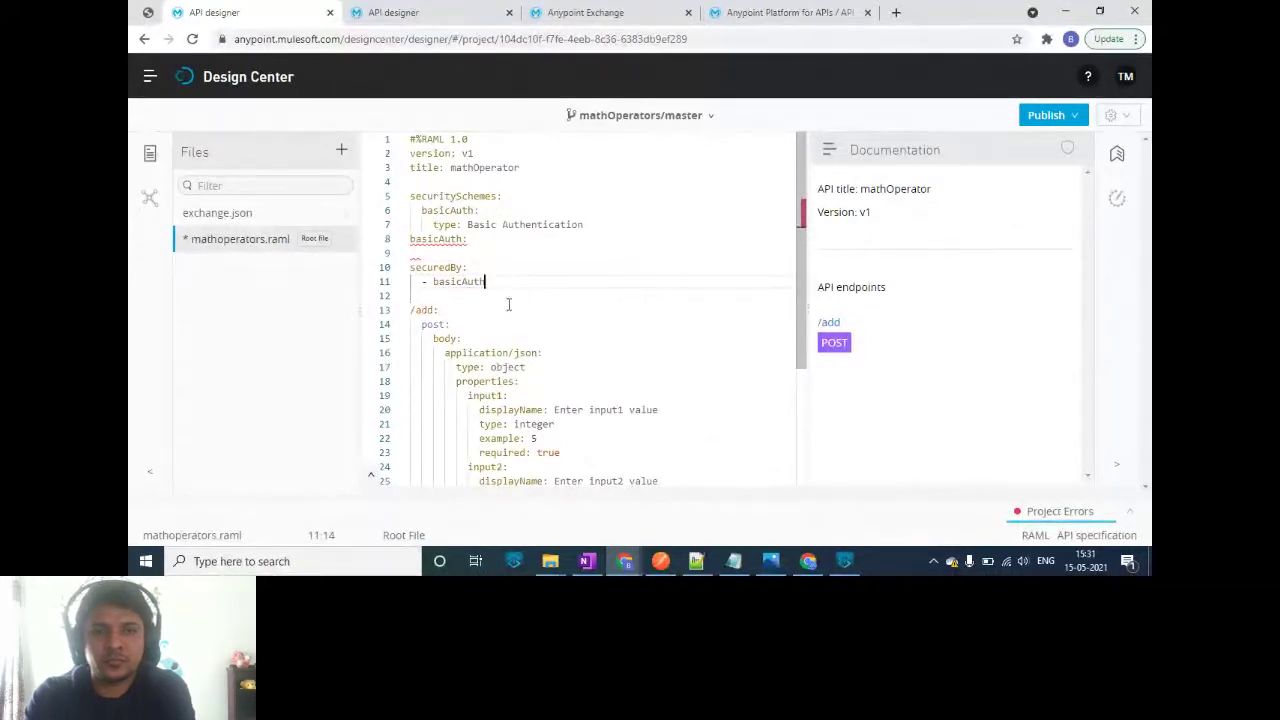
Delete the stray duplicate basicAuth line and leave a blank line before securedBy
{"action": "left_click", "coordinate": [477, 241]}
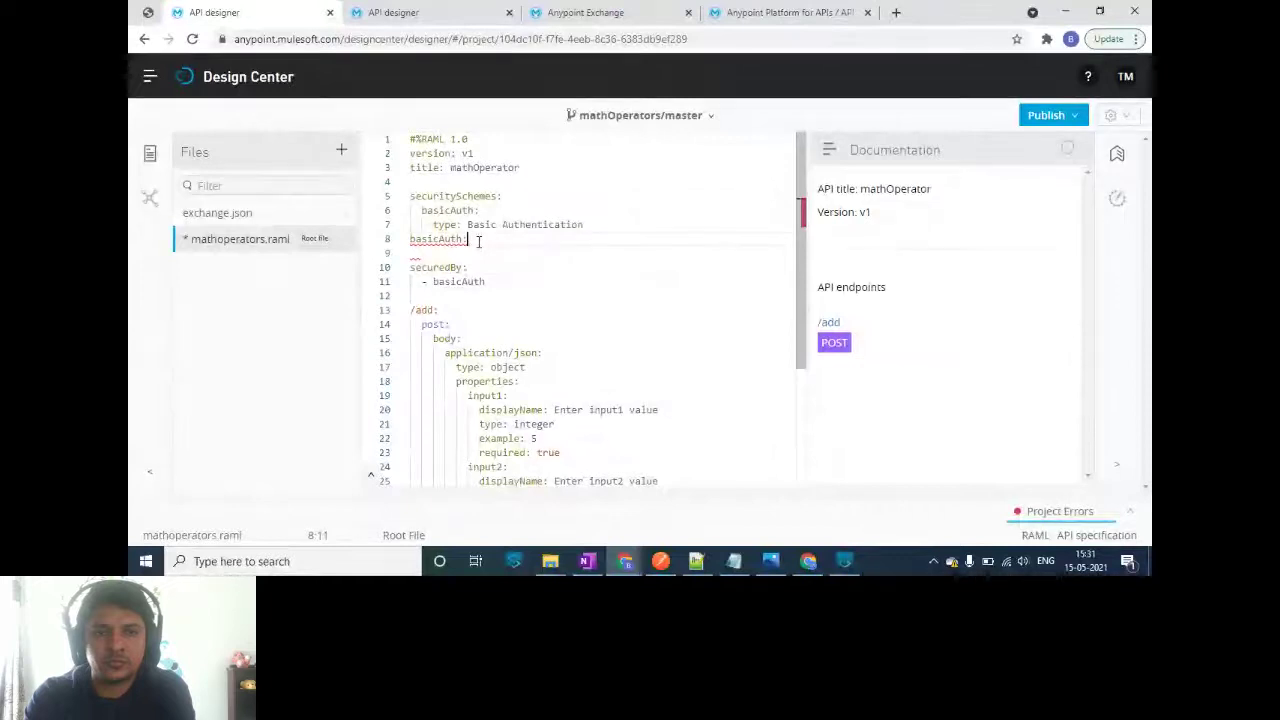
{"action": "left_click_drag", "start_coordinate": [467, 240], "coordinate": [395, 254]}
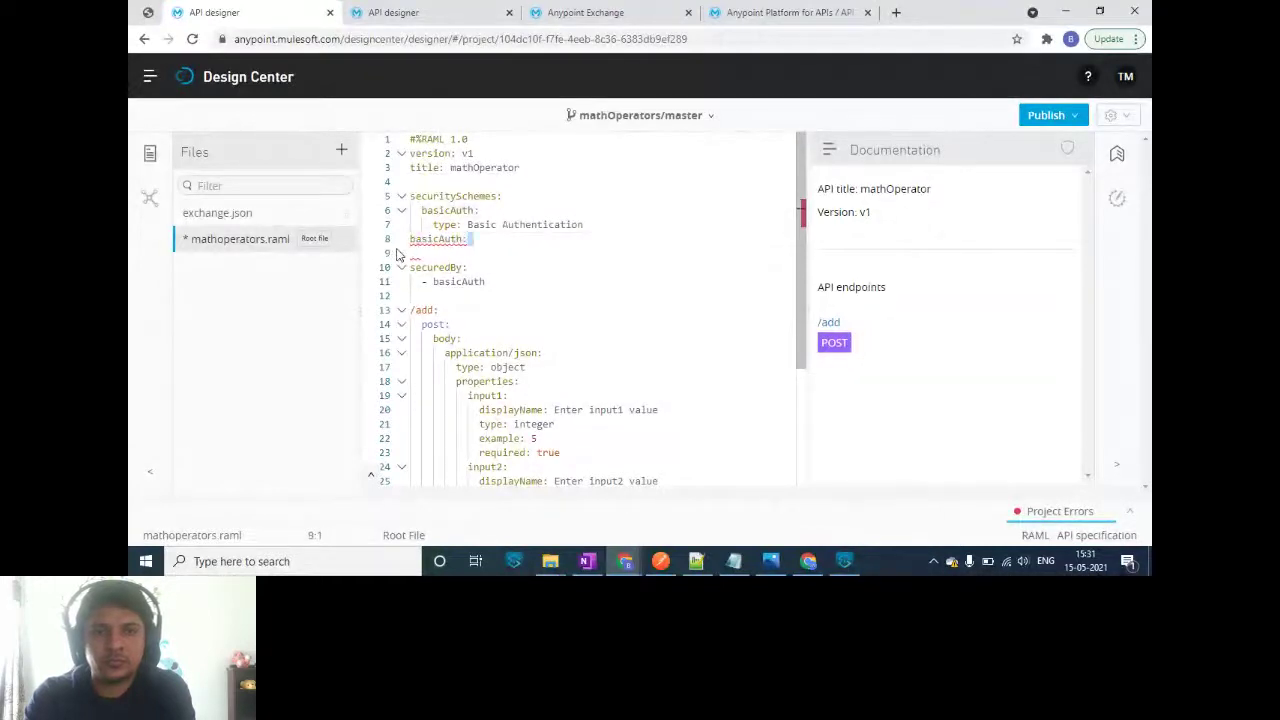
{"action": "left_click_drag", "start_coordinate": [605, 224], "coordinate": [614, 254]}
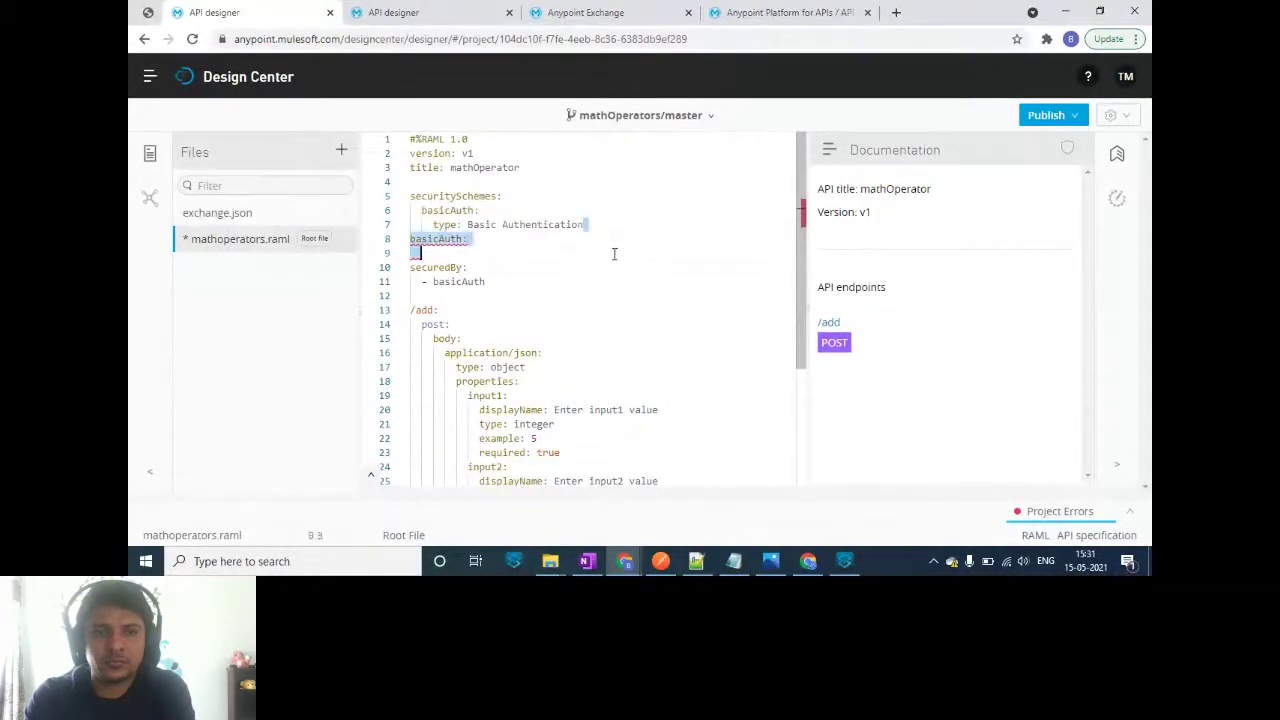
{"action": "key", "text": "BackSpace"}
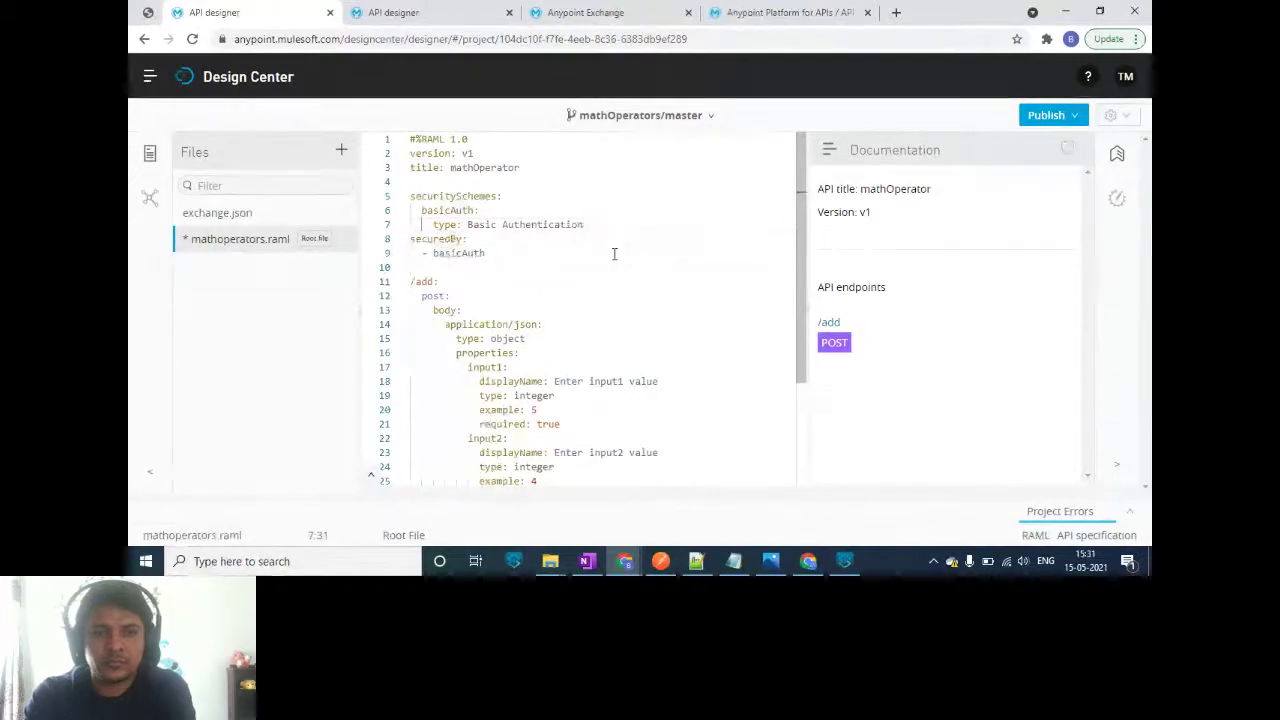
{"action": "key", "text": "Return"}
{"action": "key", "text": "Return"}
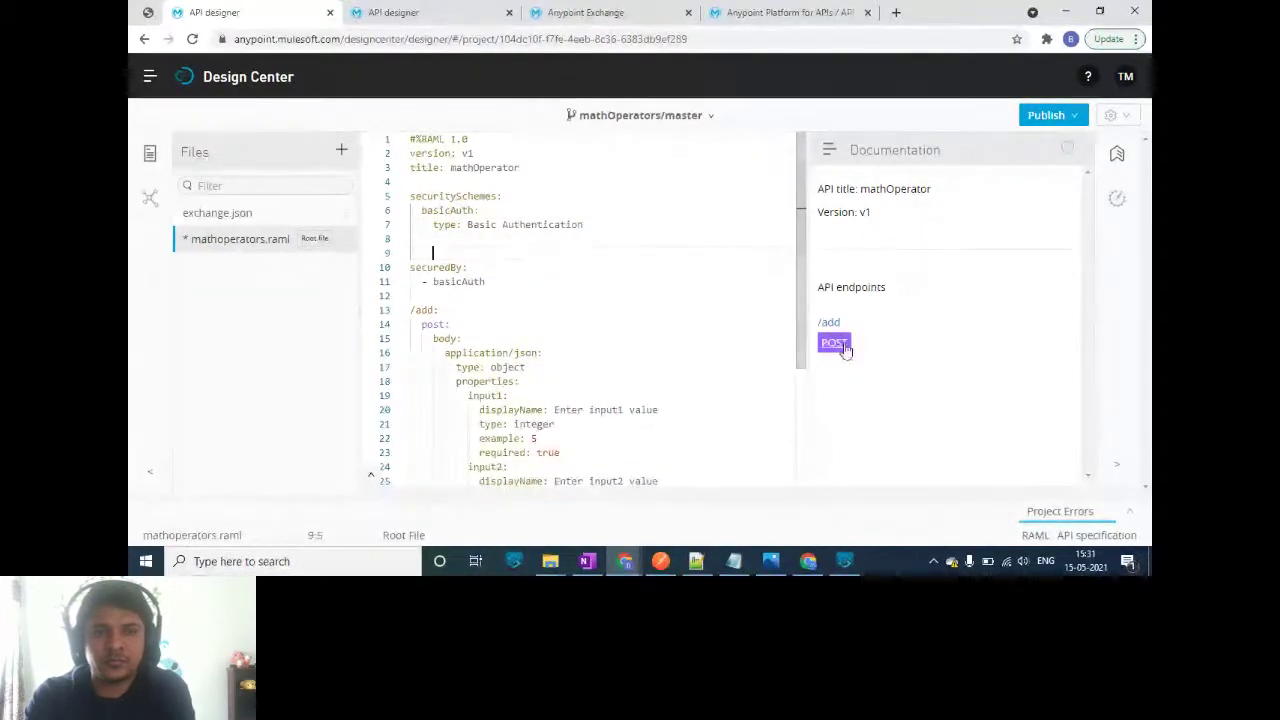
Open the Try it console for POST /add in the Documentation panel
{"action": "left_click", "coordinate": [836, 343]}
{"action": "left_click_drag", "start_coordinate": [1062, 231], "coordinate": [1068, 258]}
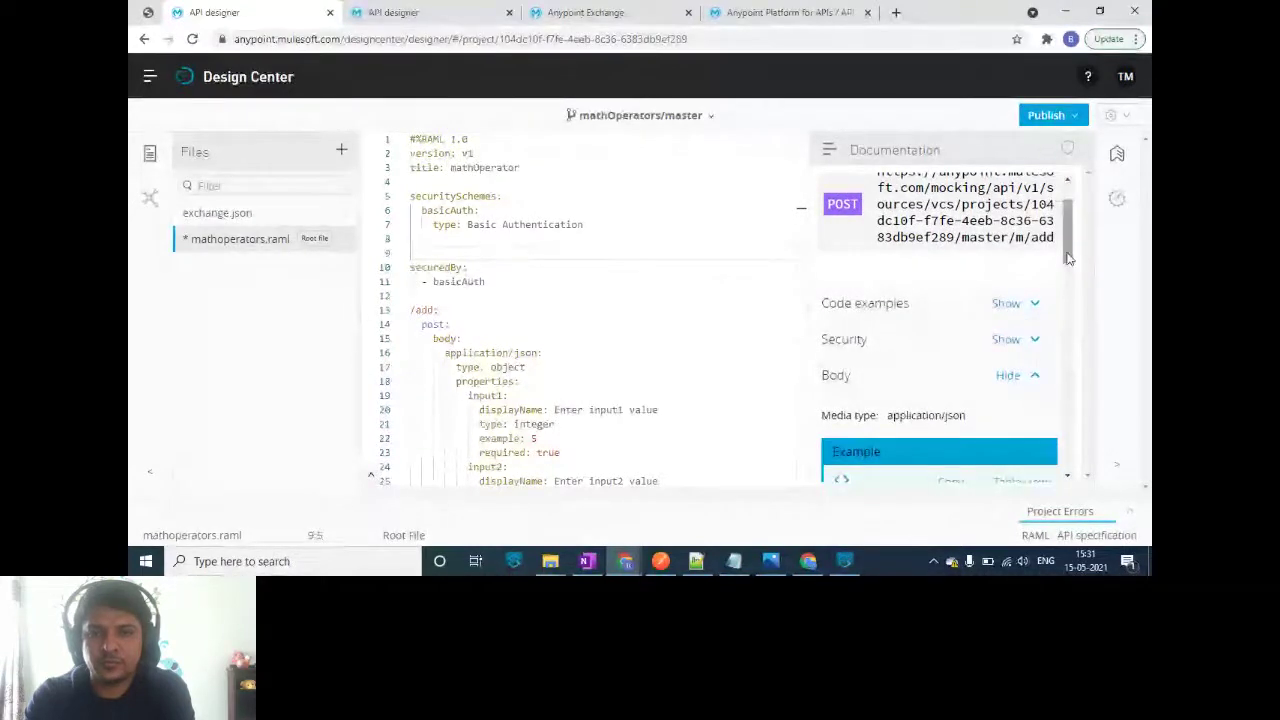
{"action": "left_click", "coordinate": [840, 304]}
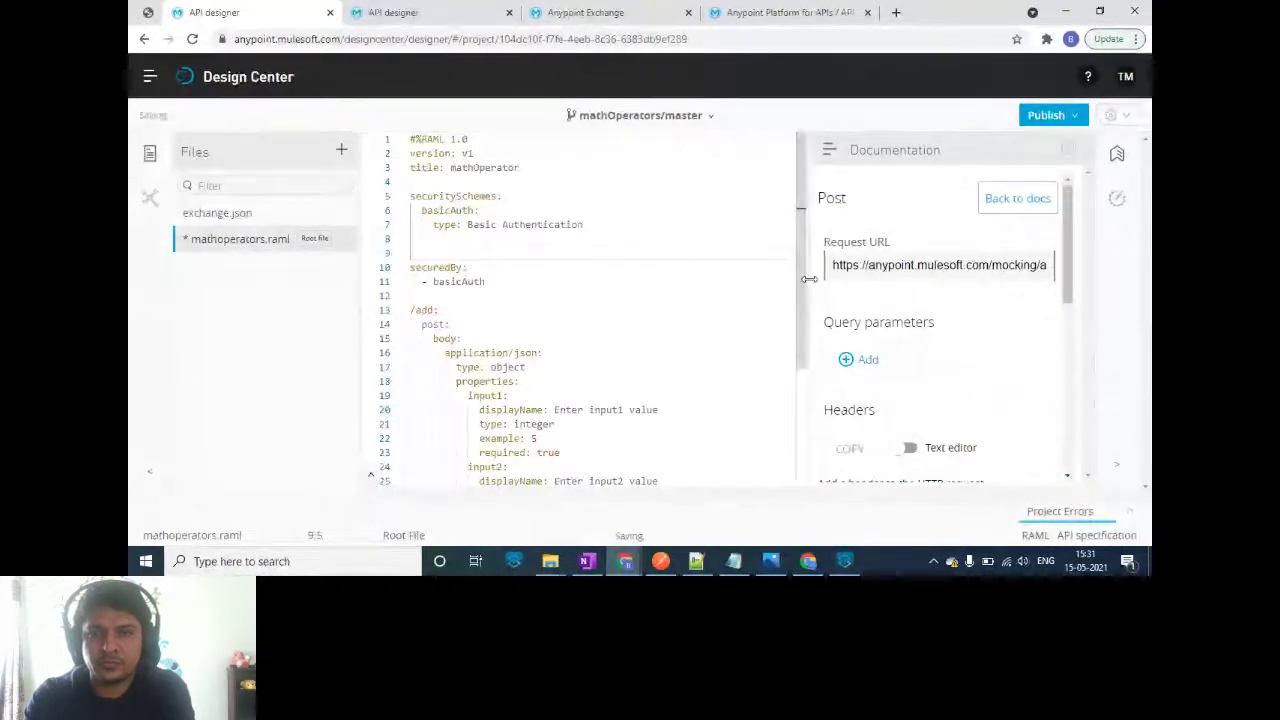
{"action": "left_click_drag", "start_coordinate": [808, 285], "coordinate": [708, 284]}
{"action": "scroll", "coordinate": [927, 316], "scroll_direction": "down", "scroll_amount": 5}
{"action": "scroll", "coordinate": [927, 316], "scroll_direction": "down", "scroll_amount": 1}
Enter placeholder Basic Auth user name and password and send, getting 201 with sum 9
{"action": "left_click", "coordinate": [760, 355]}
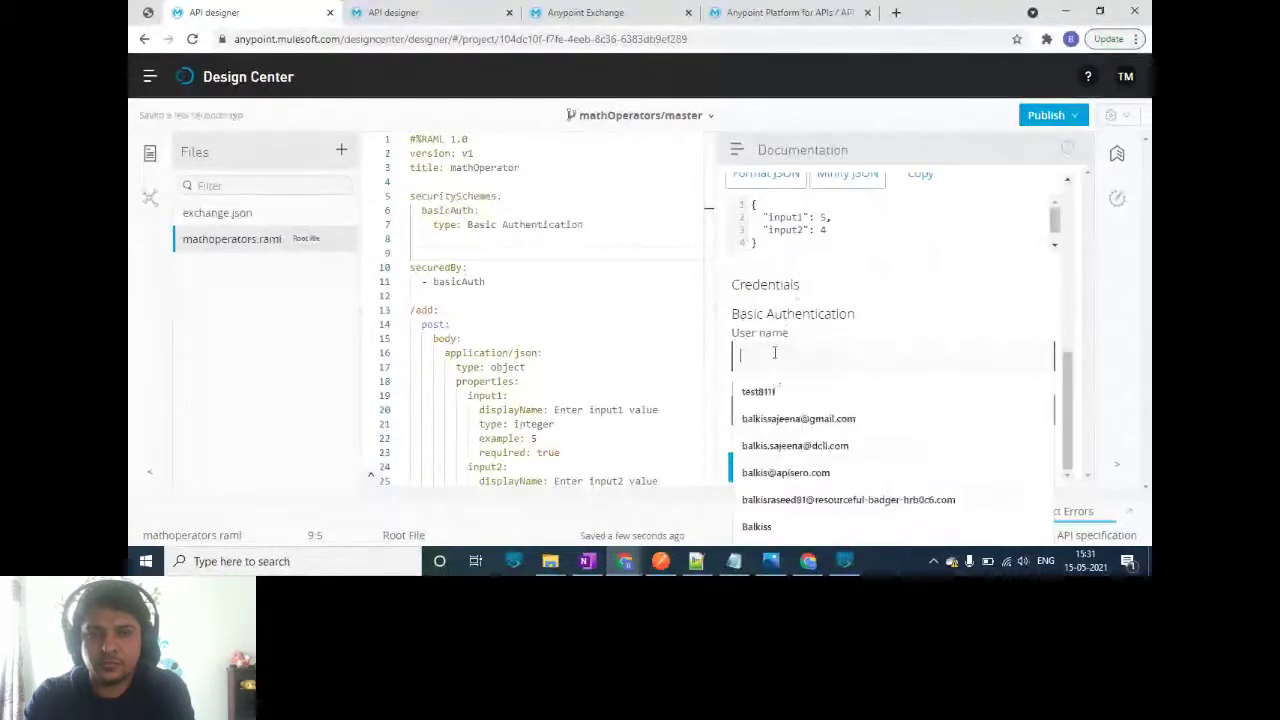
{"action": "mouse_move", "coordinate": [1058, 372]}
{"action": "left_mouse_down"}
{"action": "mouse_move", "coordinate": [1070, 226]}
{"action": "mouse_move", "coordinate": [1069, 374]}
{"action": "left_mouse_up"}
{"action": "type", "text": "a"}
{"action": "left_click", "coordinate": [851, 425]}
{"action": "type", "text": "a"}
{"action": "left_click", "coordinate": [775, 467]}
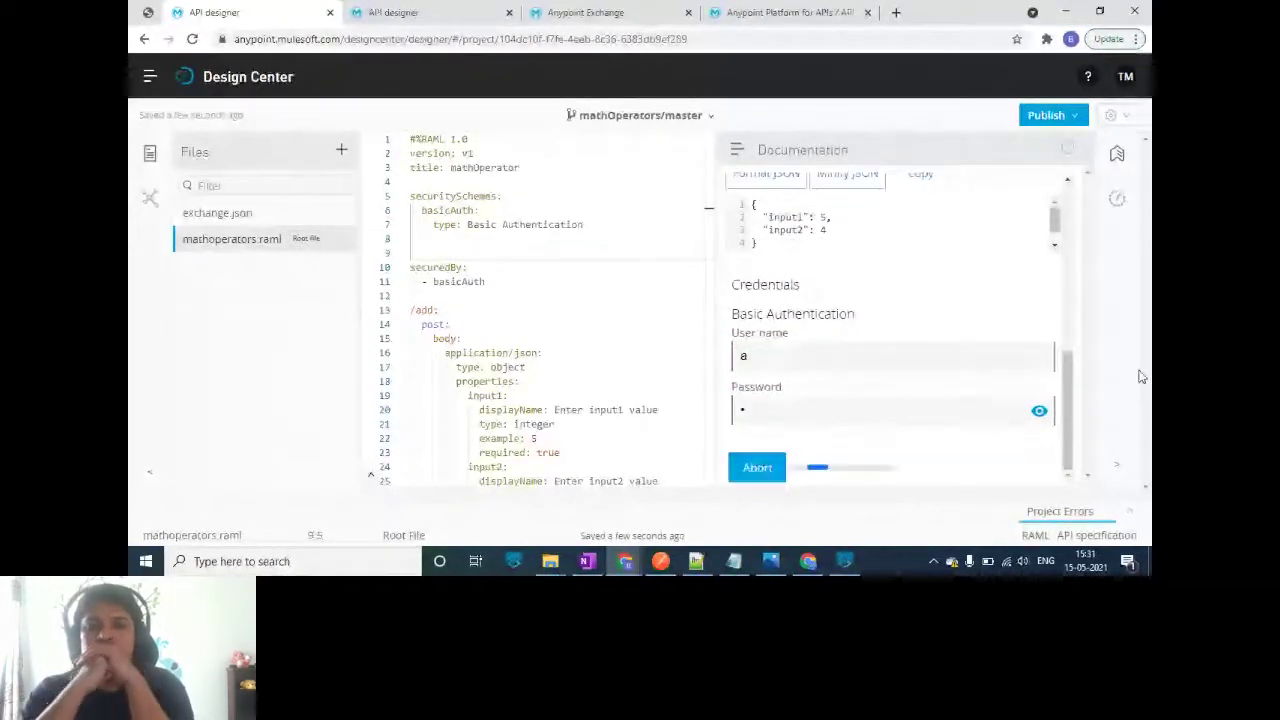
{"action": "left_click_drag", "start_coordinate": [1068, 401], "coordinate": [1068, 460]}
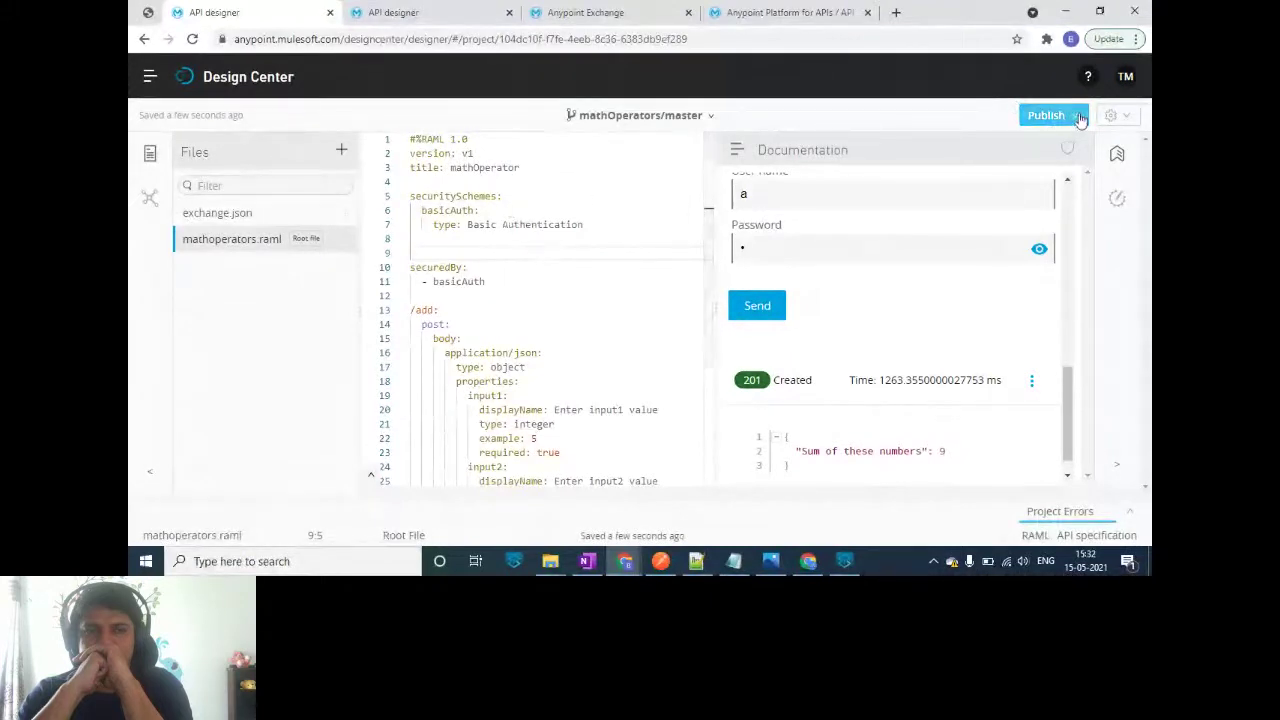
Publish mathOperators version 1.0.1 to Exchange and close the success message
{"action": "left_click", "coordinate": [1046, 115]}
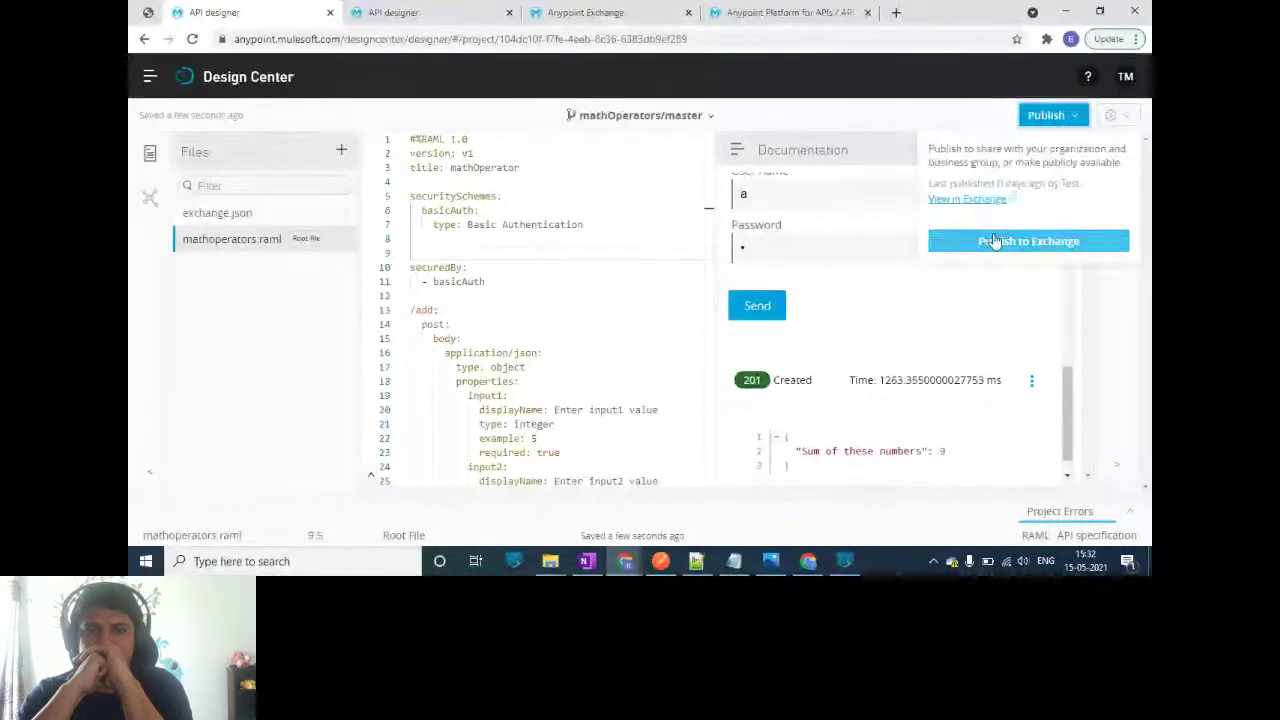
{"action": "left_click", "coordinate": [993, 233]}
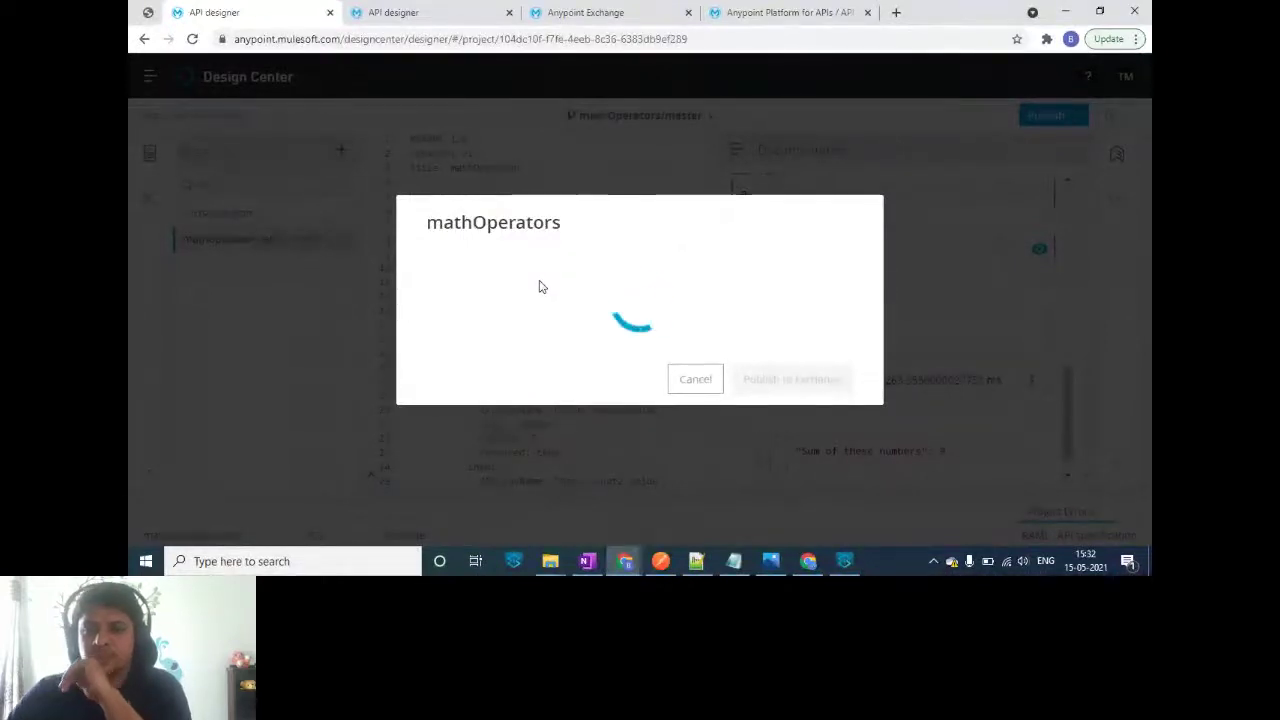
{"action": "left_click_drag", "start_coordinate": [443, 234], "coordinate": [360, 240]}
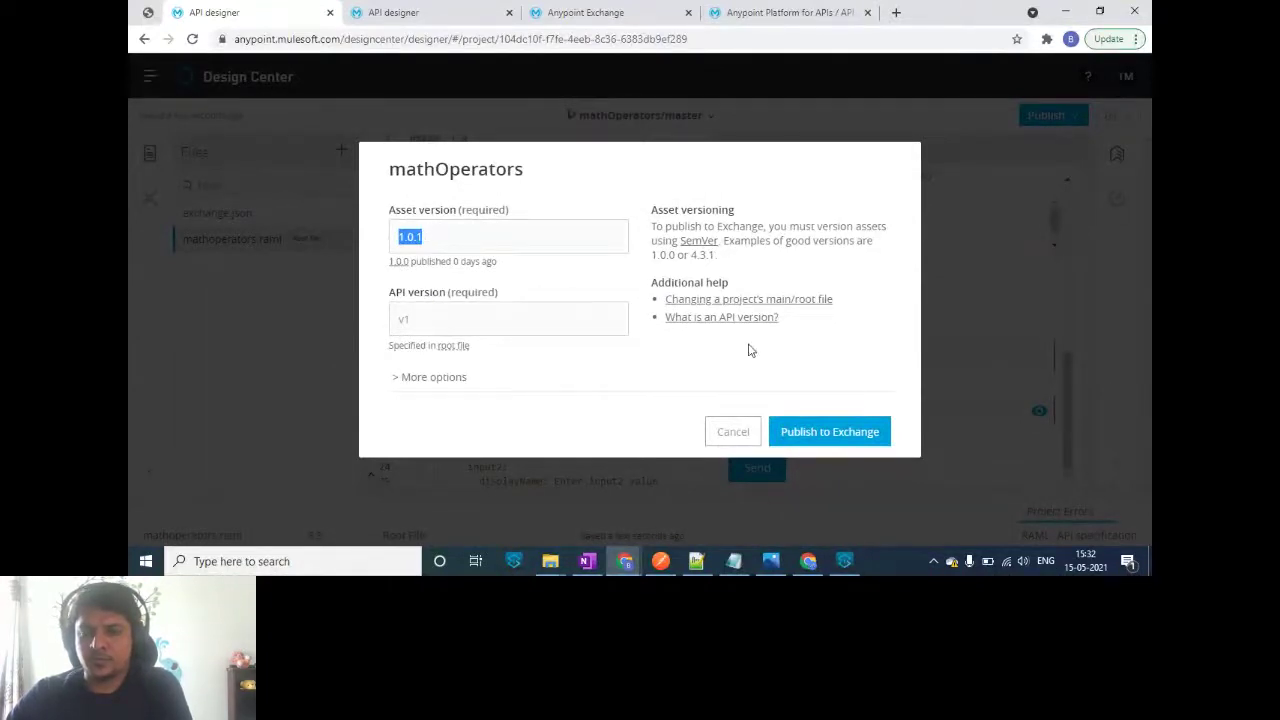
{"action": "left_click", "coordinate": [820, 432]}
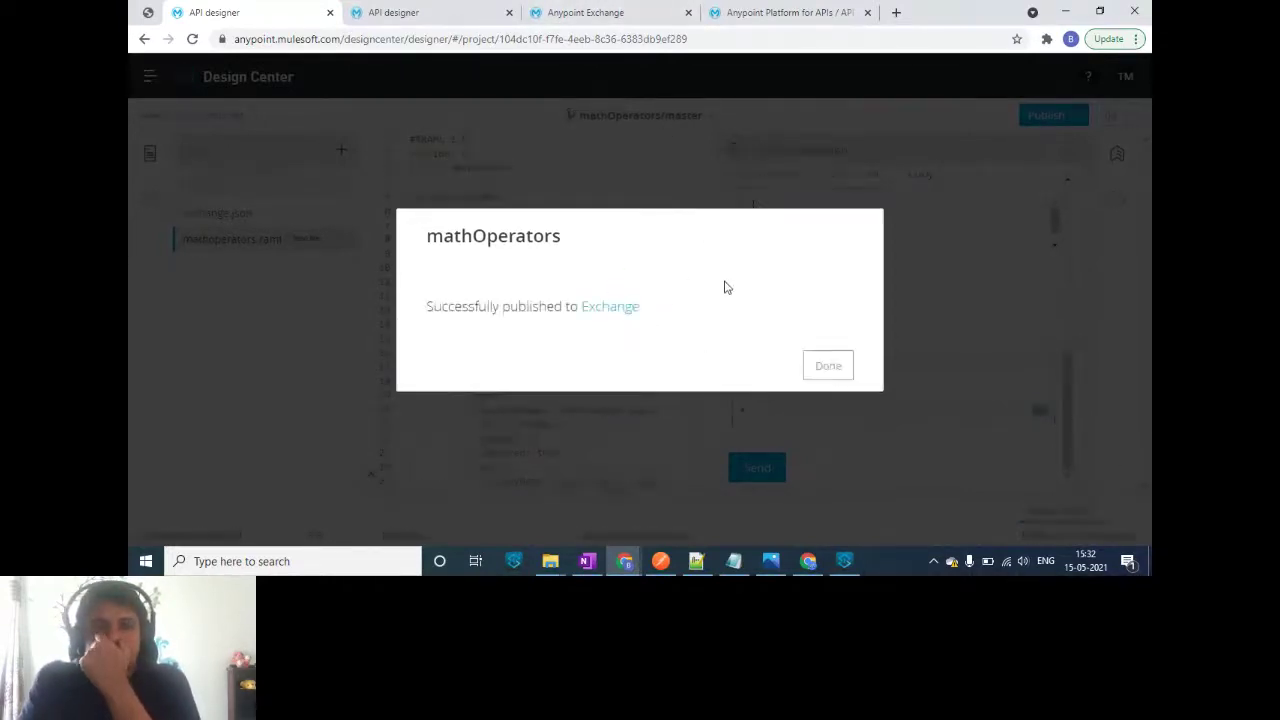
{"action": "left_click", "coordinate": [828, 364]}
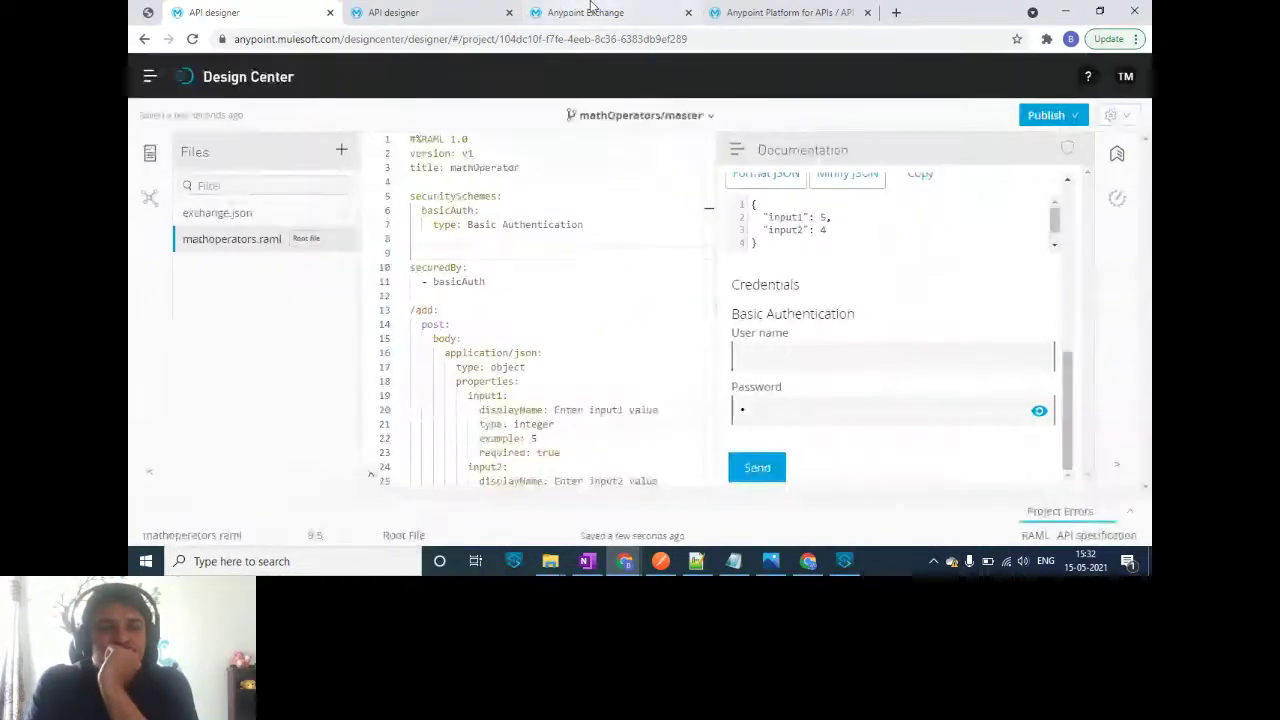
Open the mathOperators asset in Exchange and expand Security to show basicAuth - Basic Authentication
{"action": "left_click", "coordinate": [586, 12]}
{"action": "left_click", "coordinate": [251, 121]}
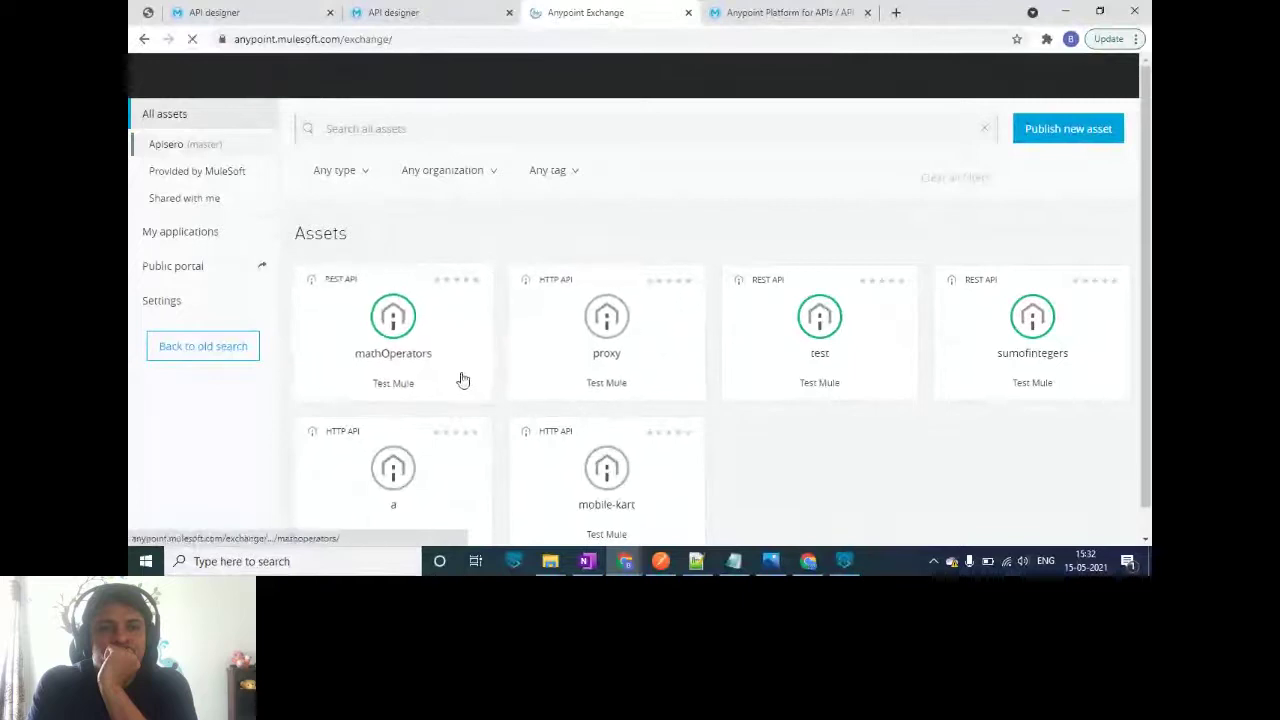
{"action": "left_click", "coordinate": [437, 337]}
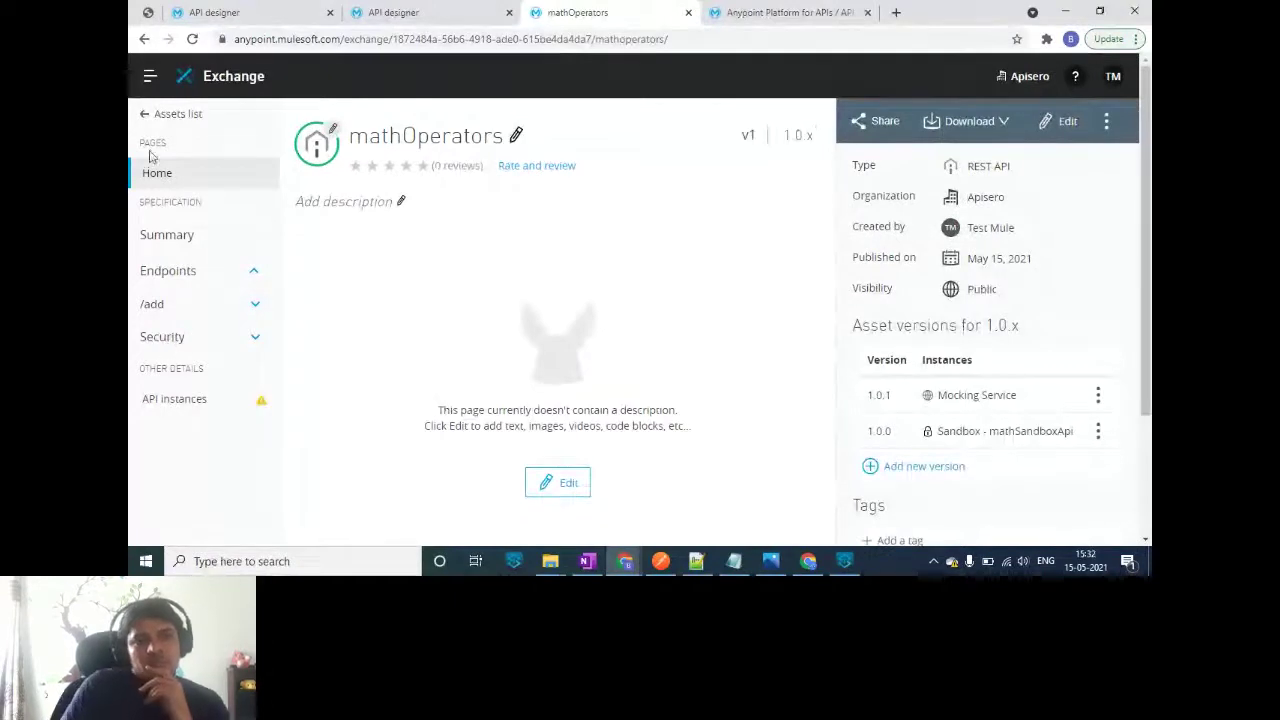
{"action": "left_click", "coordinate": [256, 338]}
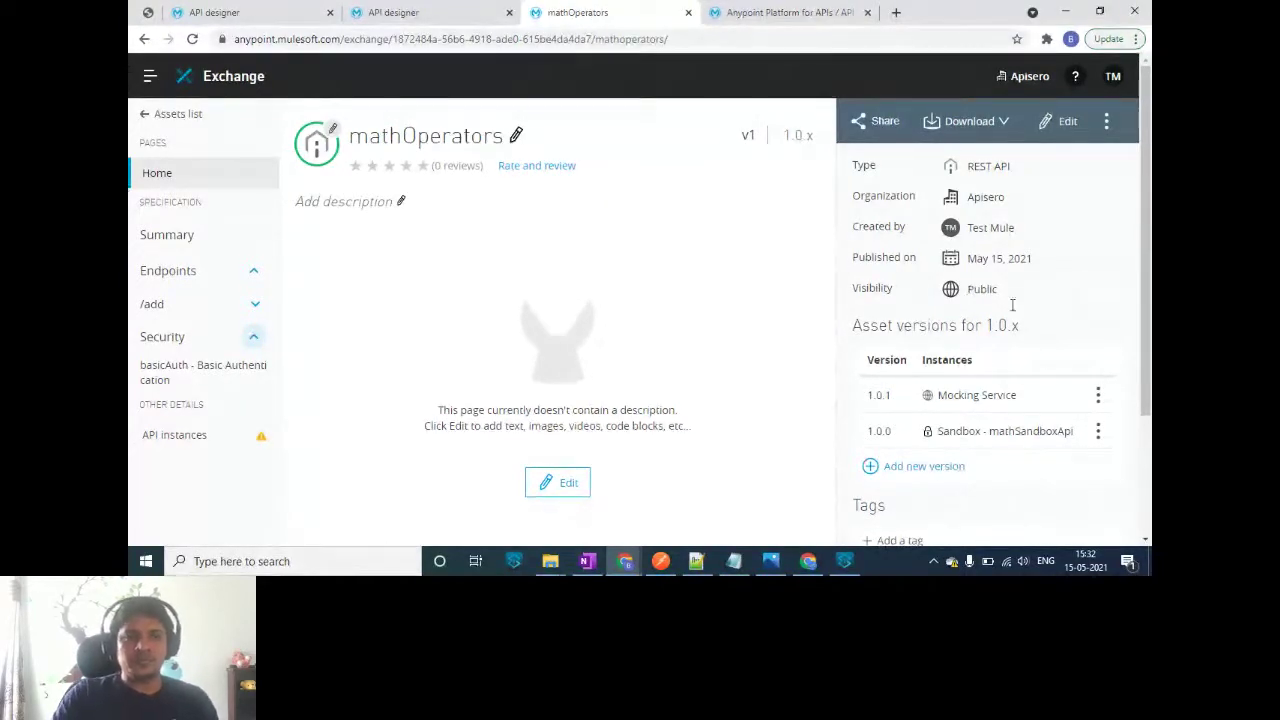
{"action": "scroll", "coordinate": [1036, 347], "scroll_direction": "down", "scroll_amount": 1}
{"action": "scroll", "coordinate": [1008, 291], "scroll_direction": "up", "scroll_amount": 1}
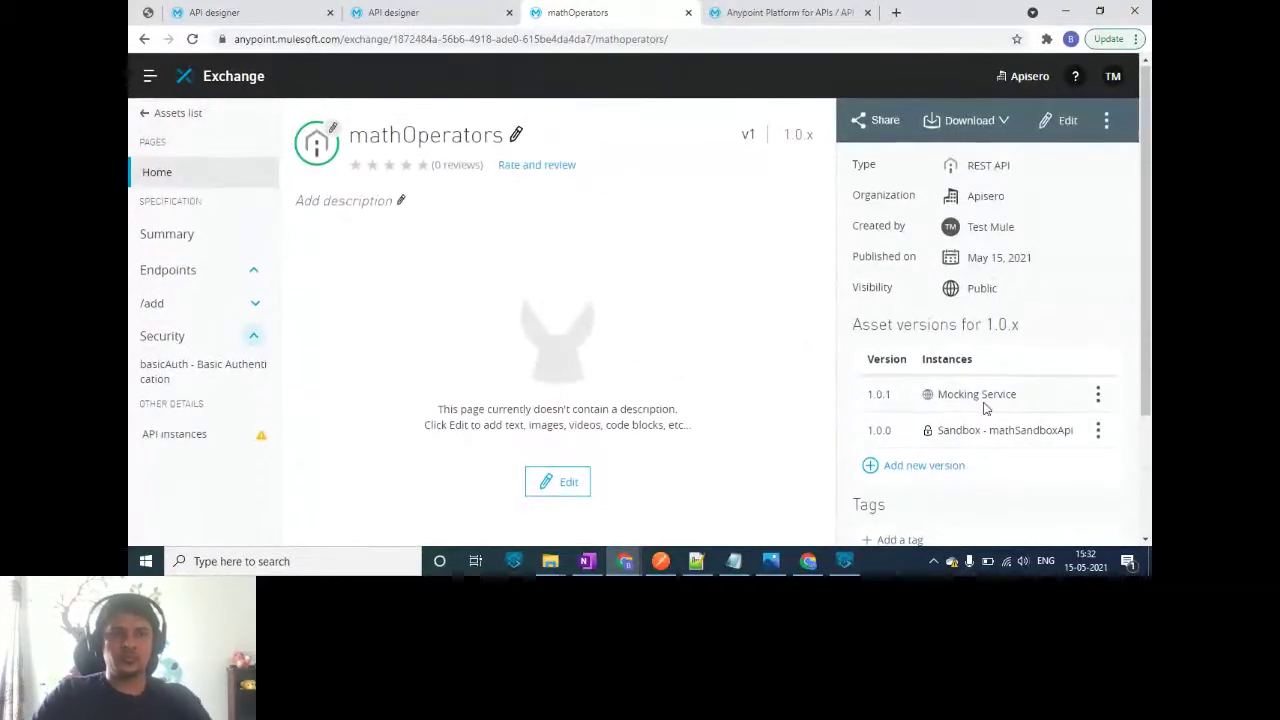
{"action": "scroll", "coordinate": [1083, 368], "scroll_direction": "down", "scroll_amount": 1}
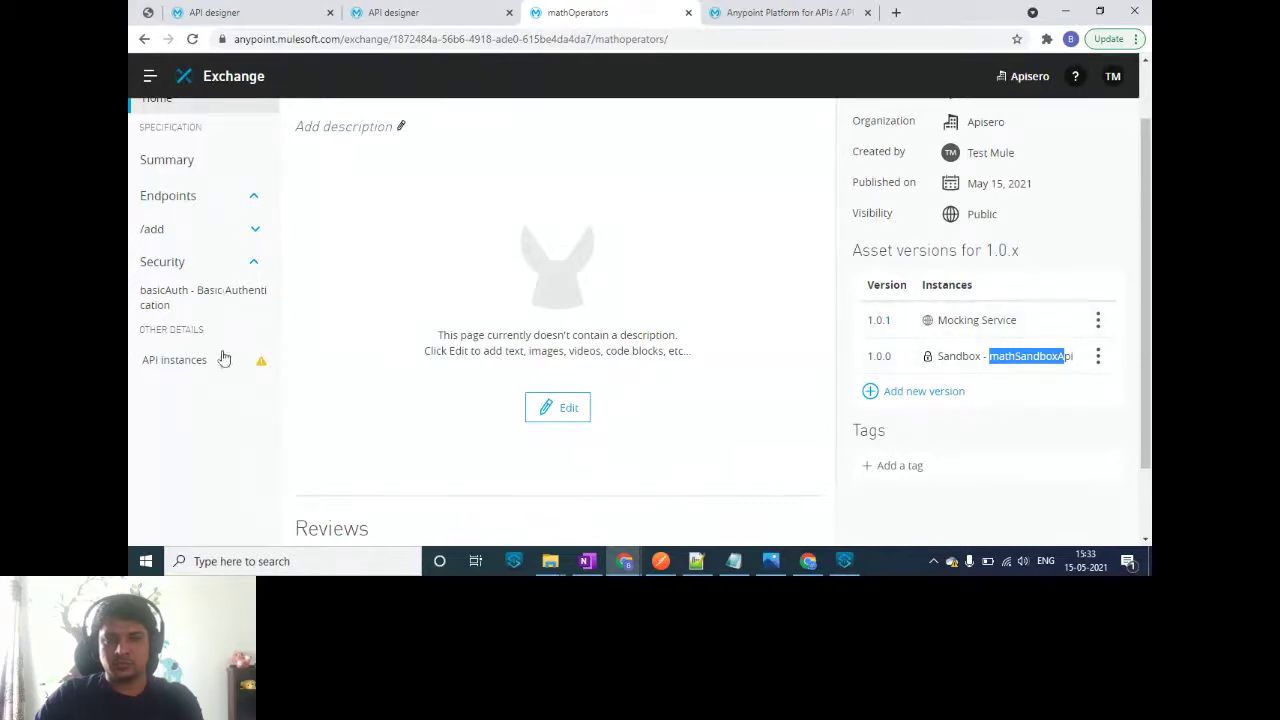
Set the mathSandboxApi instance visibility to Public on the API instances page
{"action": "left_click", "coordinate": [180, 360]}
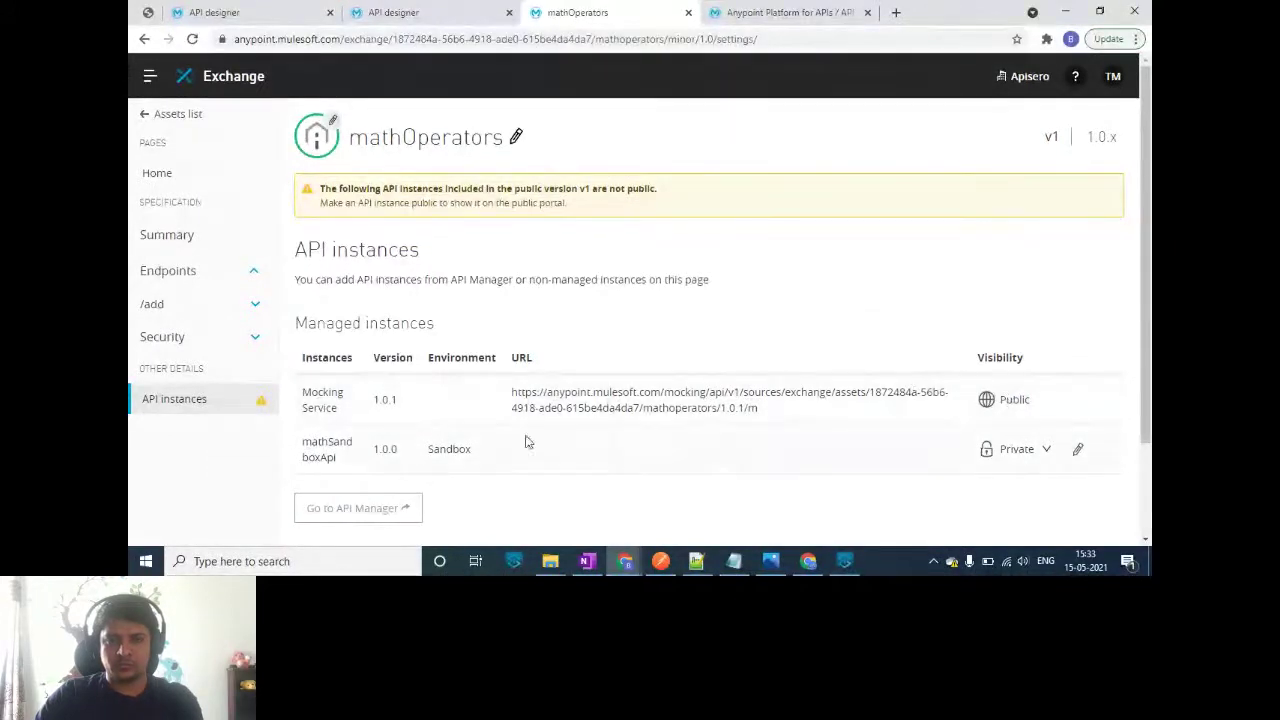
{"action": "left_click", "coordinate": [1044, 450]}
{"action": "left_click", "coordinate": [1026, 484]}
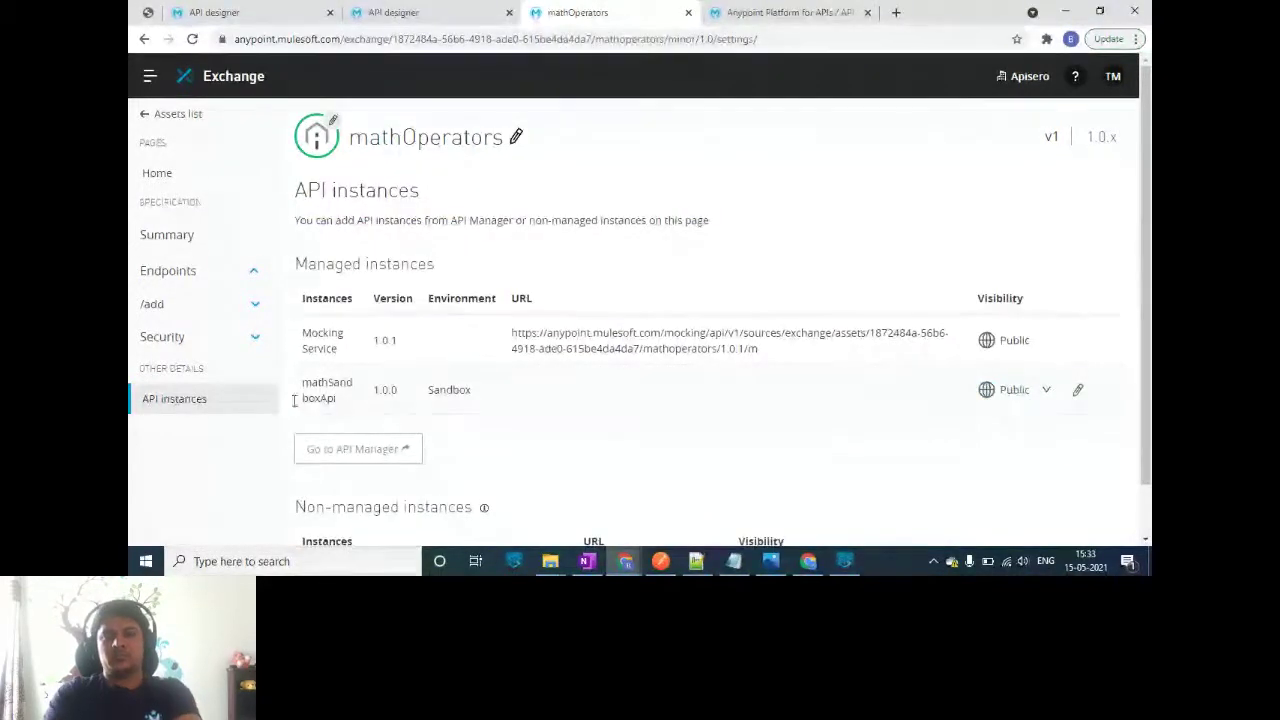
{"action": "scroll", "coordinate": [481, 426], "scroll_direction": "down", "scroll_amount": 1}
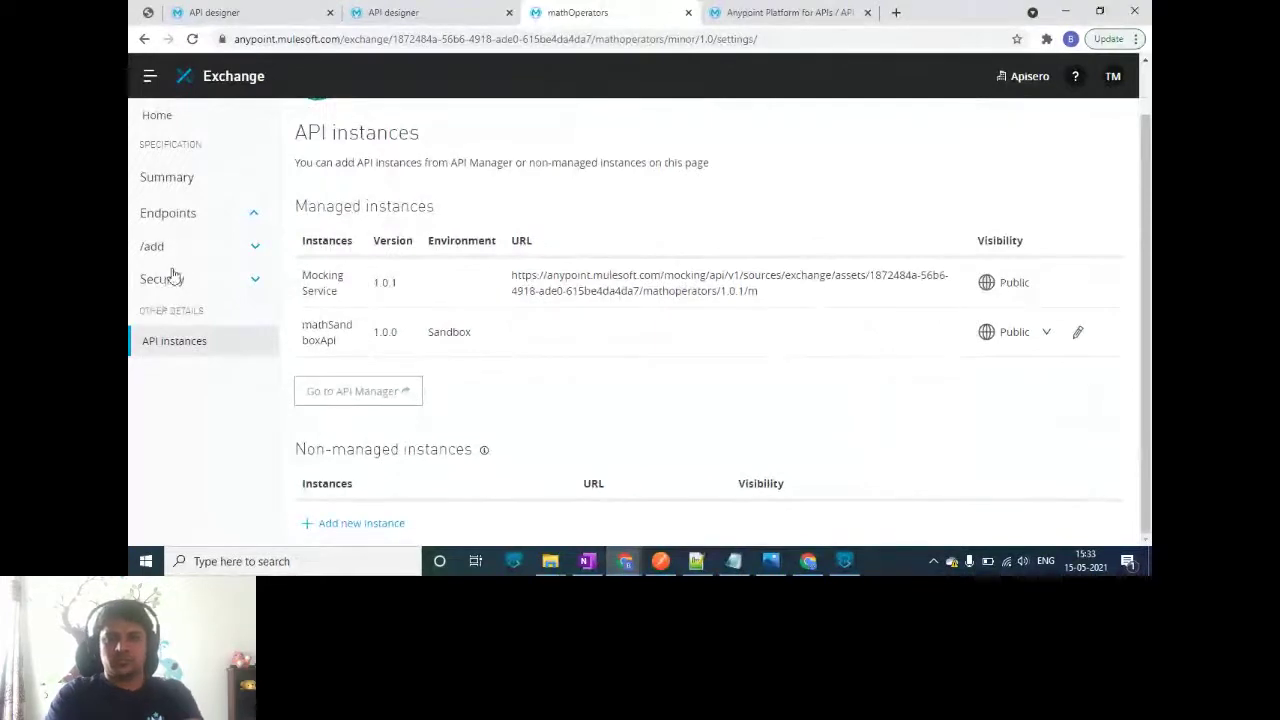
Look over the POST /add console page
{"action": "left_click", "coordinate": [228, 244]}
{"action": "left_click", "coordinate": [163, 303]}
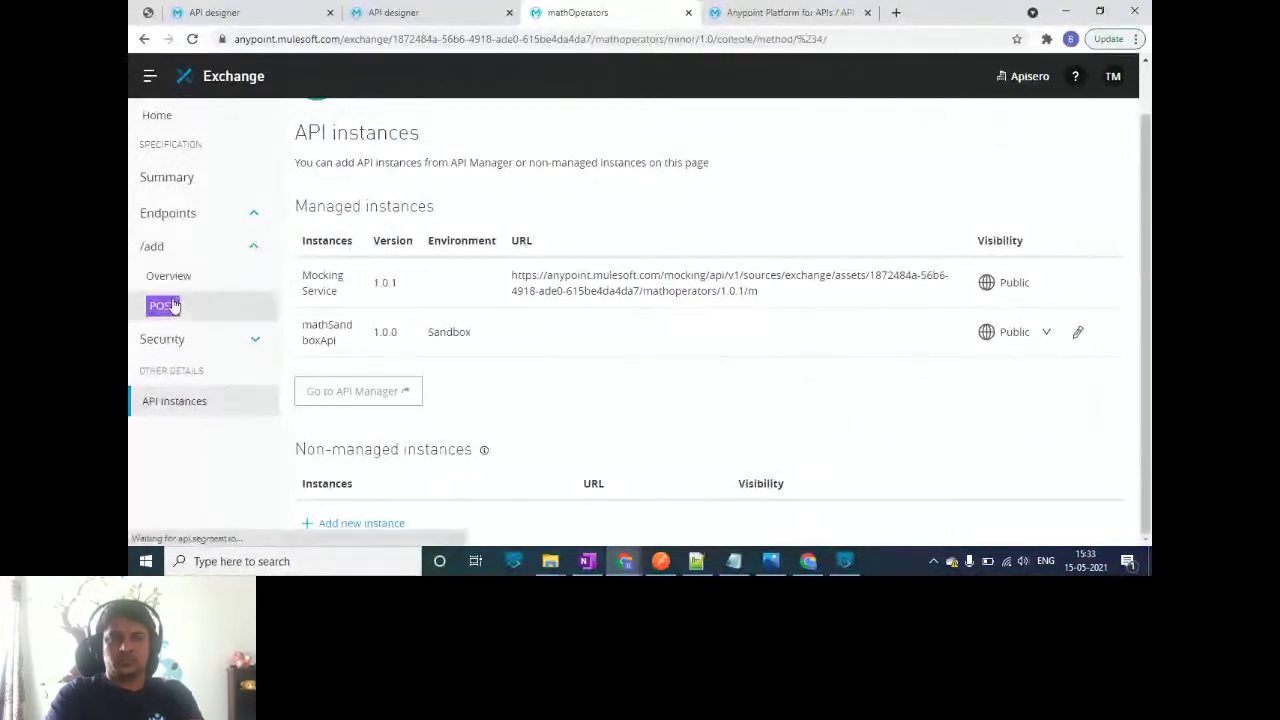
{"action": "scroll", "coordinate": [923, 376], "scroll_direction": "down", "scroll_amount": 10}
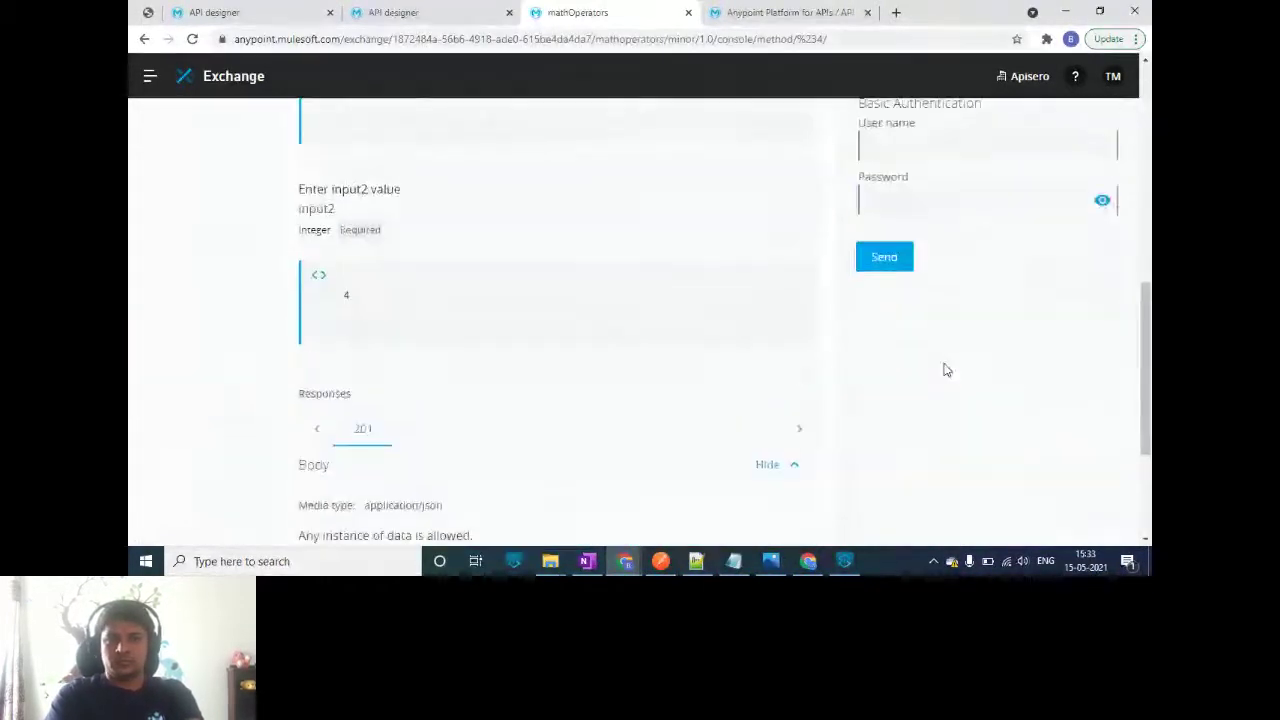
{"action": "scroll", "coordinate": [943, 366], "scroll_direction": "up", "scroll_amount": 12}
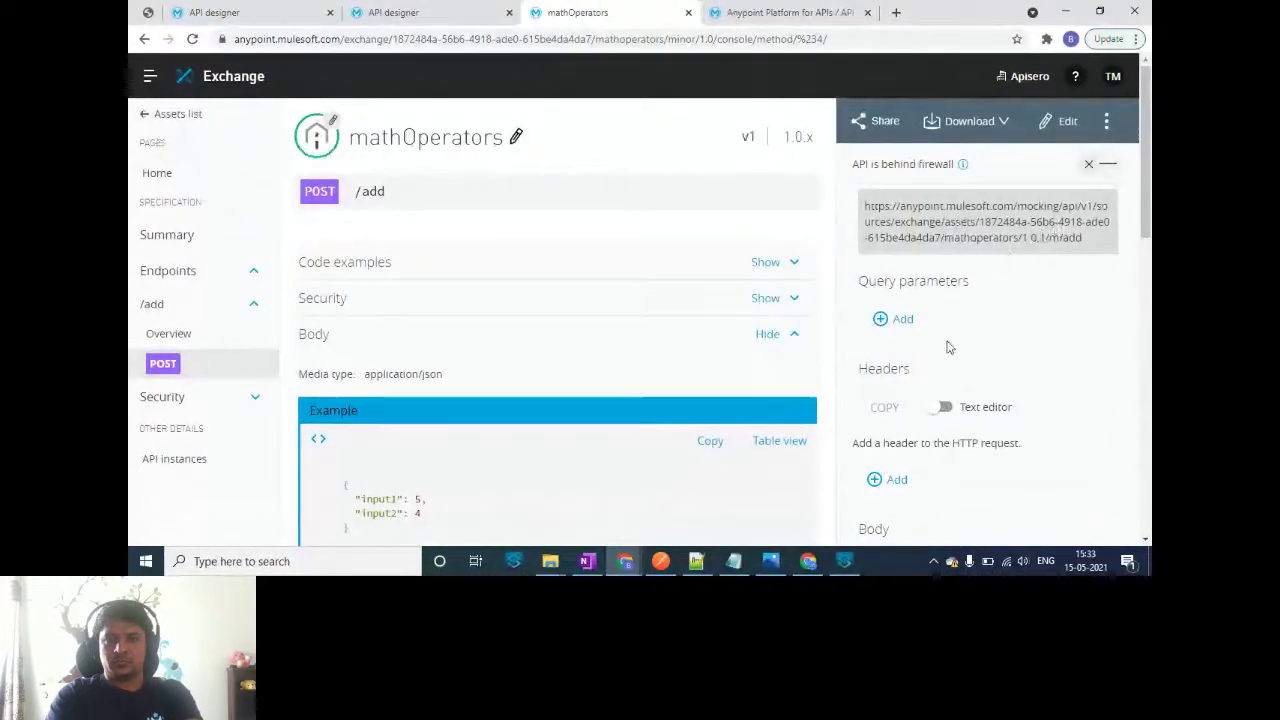
{"action": "scroll", "coordinate": [949, 349], "scroll_direction": "down", "scroll_amount": 5}
{"action": "scroll", "coordinate": [946, 346], "scroll_direction": "up", "scroll_amount": 5}
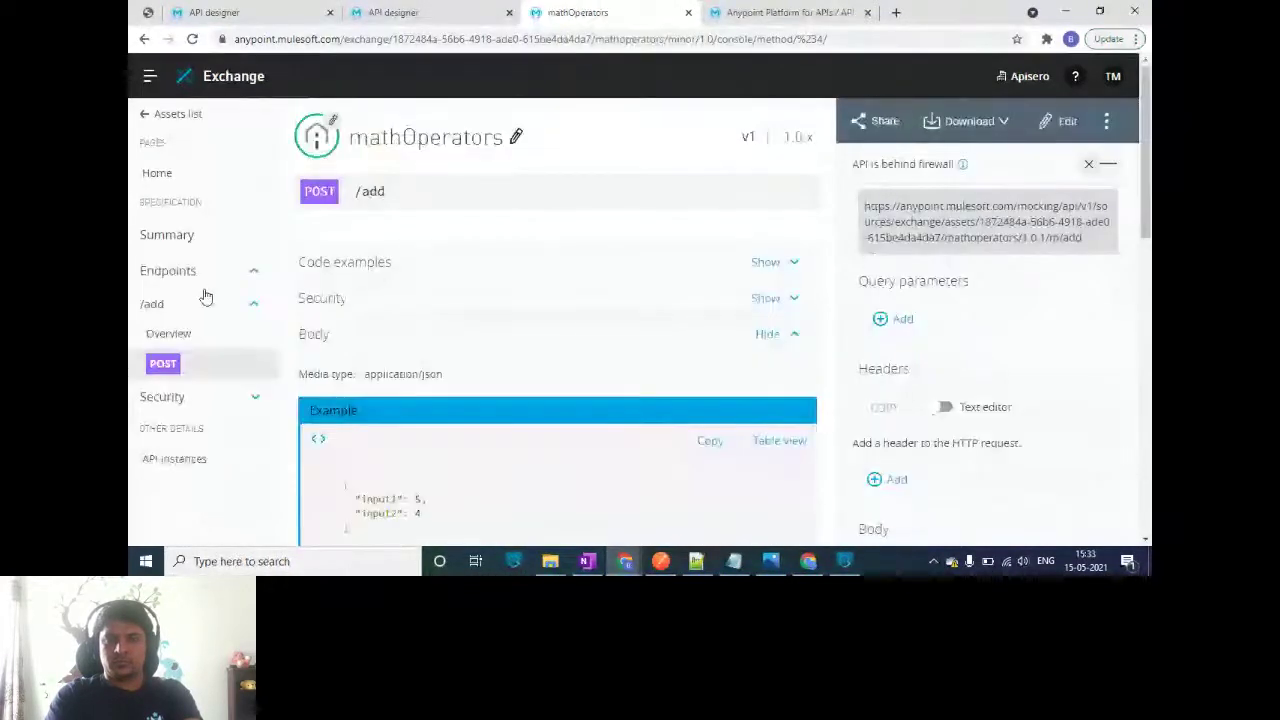
{"action": "left_click", "coordinate": [184, 462]}
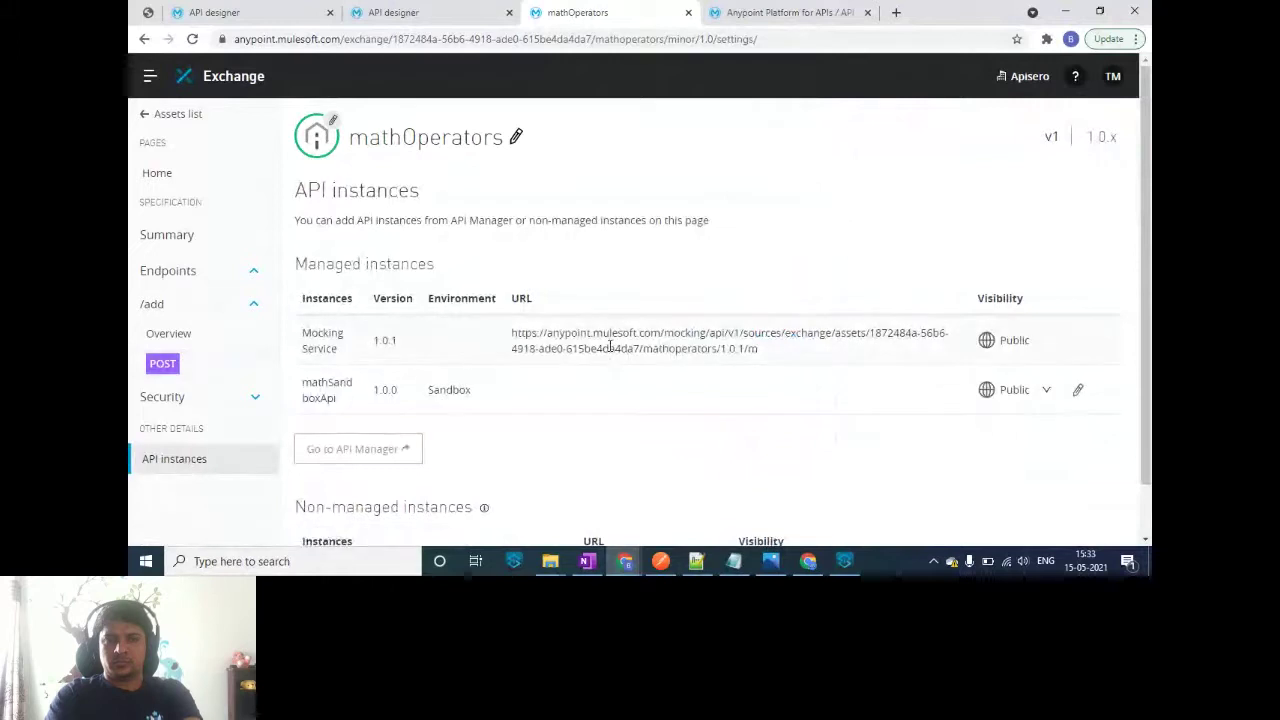
{"action": "left_click", "coordinate": [1078, 390]}
{"action": "left_click", "coordinate": [713, 394]}
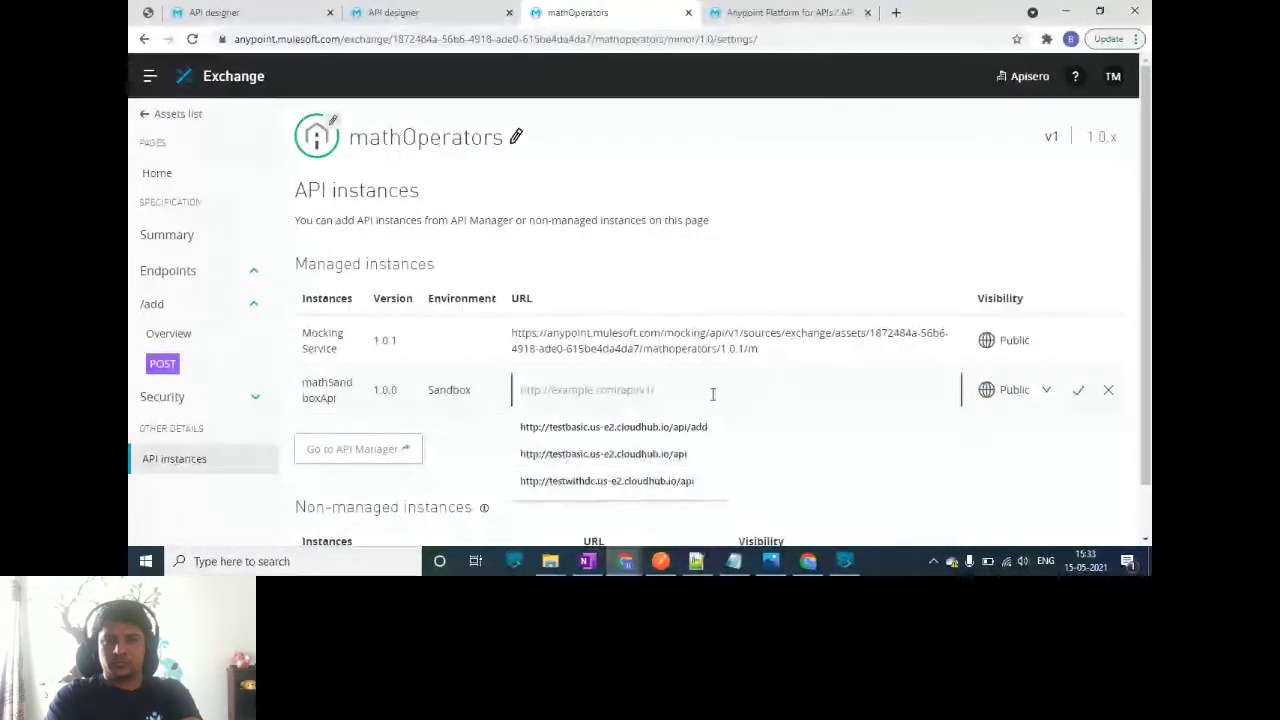
{"action": "left_click", "coordinate": [567, 460]}
{"action": "key", "text": "alt+Tab"}
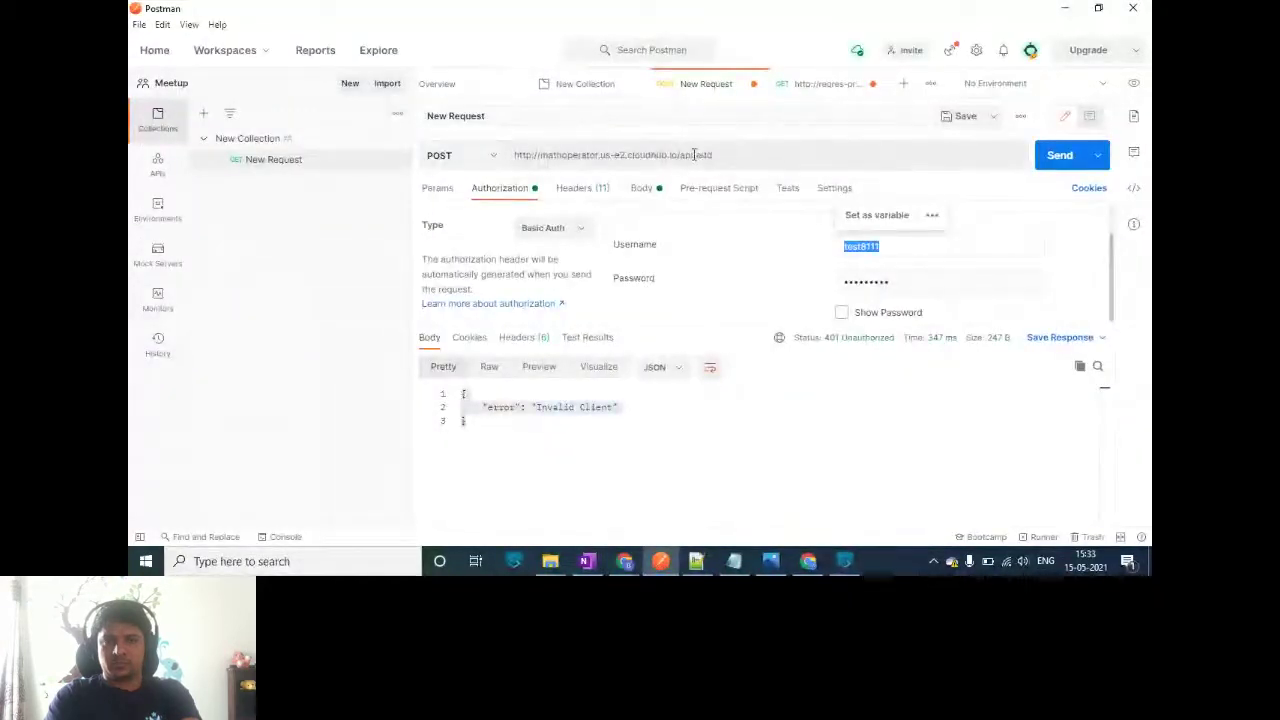
{"action": "left_click_drag", "start_coordinate": [698, 155], "coordinate": [481, 155]}
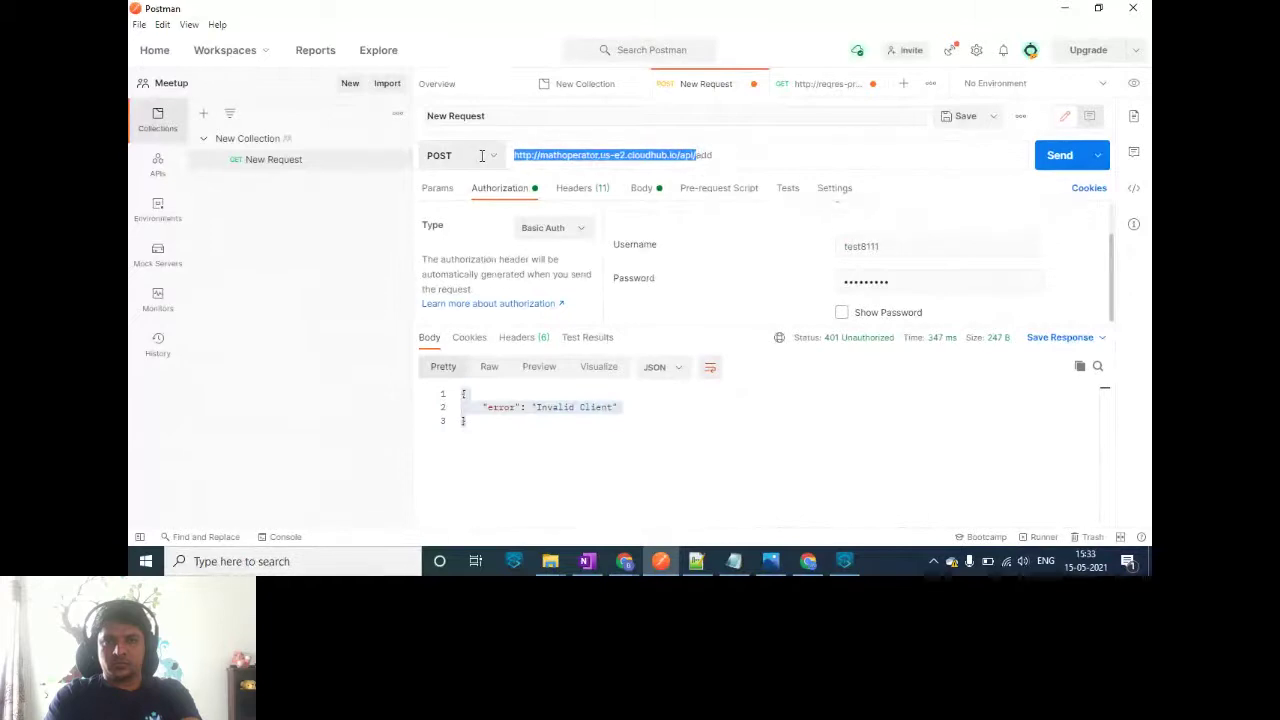
{"action": "key", "text": "ctrl+c"}
{"action": "key", "text": "alt+Tab"}
{"action": "key", "text": "ctrl+v"}
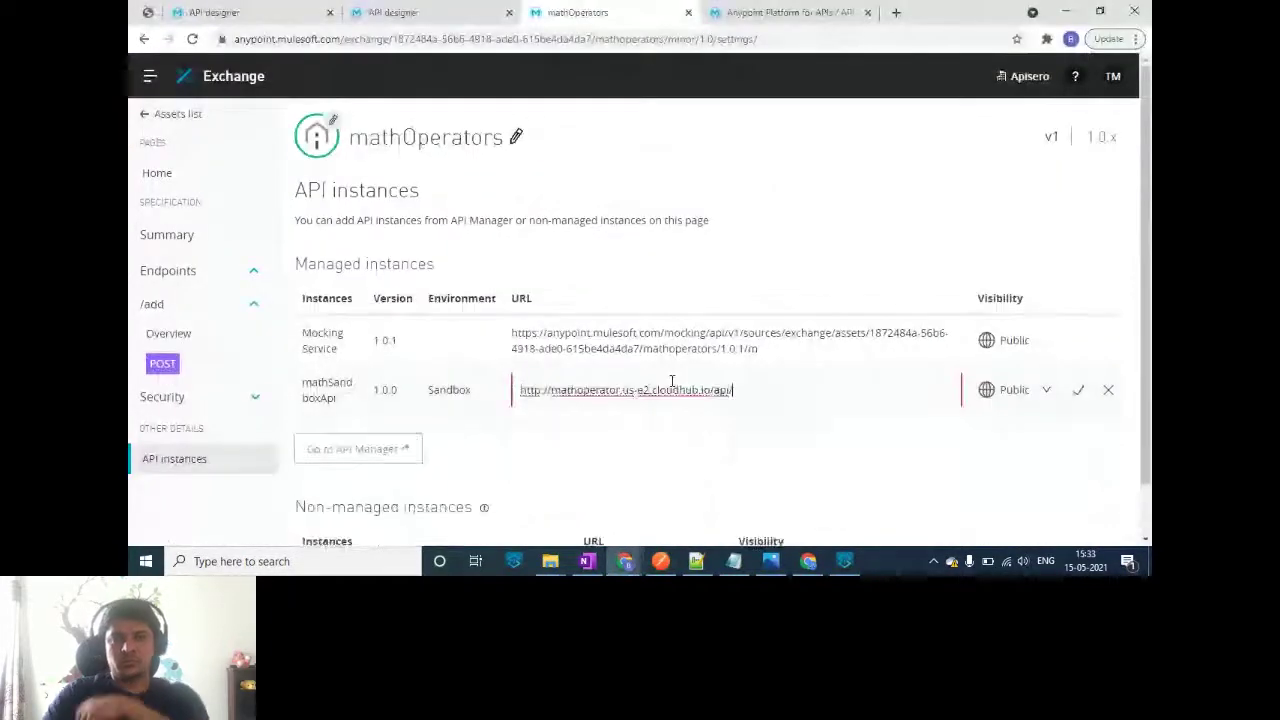
{"action": "left_click", "coordinate": [1078, 390]}
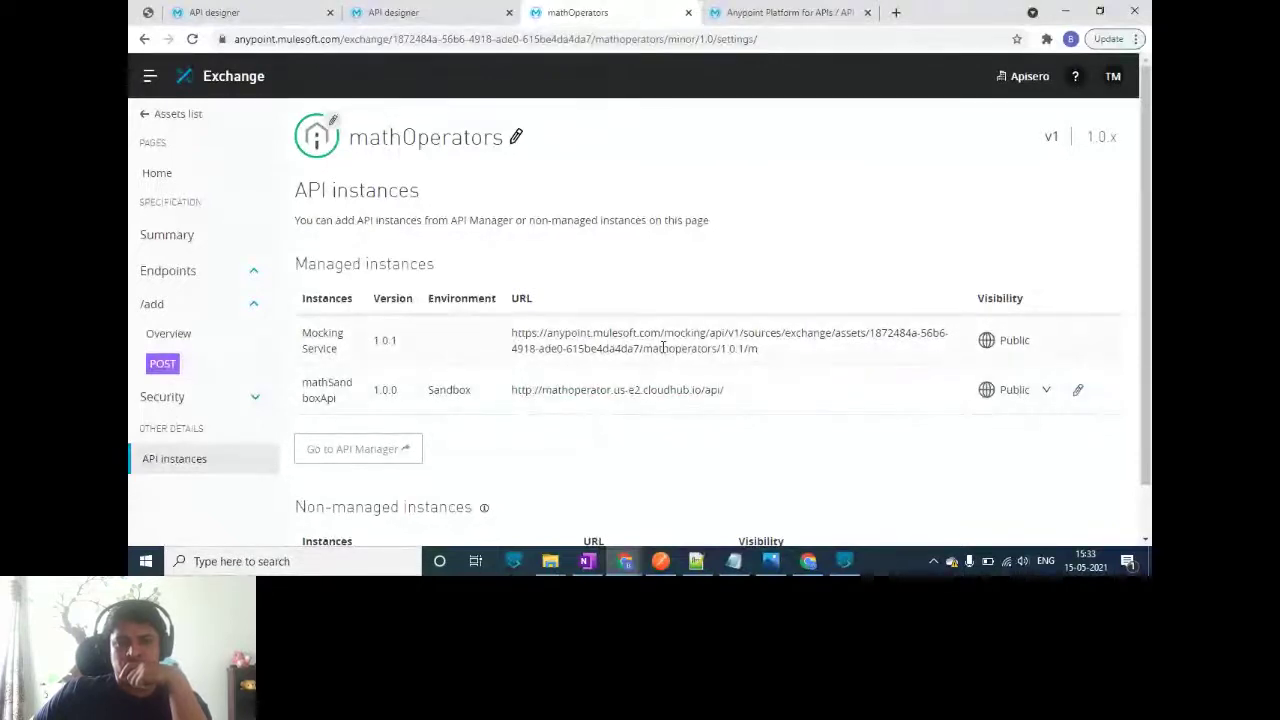
Open the POST /add console targeting the Sandbox - mathSandboxApi server
{"action": "left_click", "coordinate": [165, 362]}
{"action": "left_click", "coordinate": [1100, 222]}
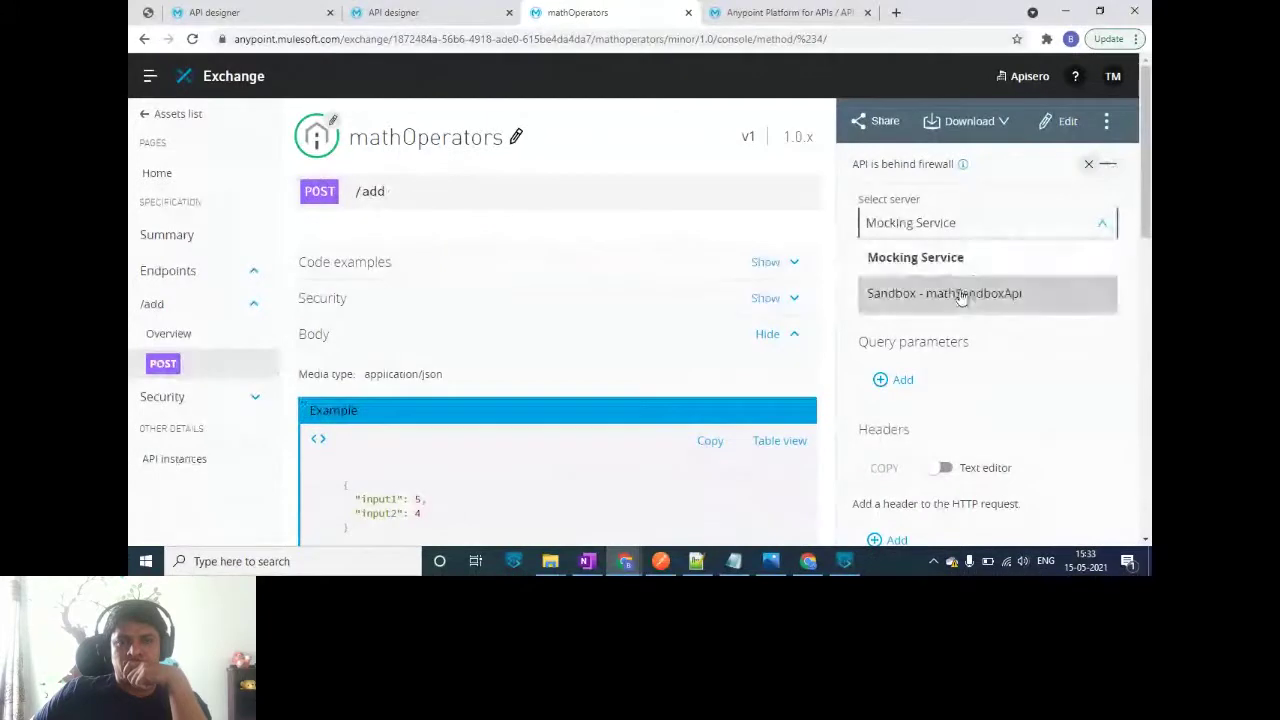
{"action": "left_click", "coordinate": [960, 295]}
Send POST /add to the Mocking Service with placeholder Basic Auth credentials
{"action": "left_click_drag", "start_coordinate": [1145, 233], "coordinate": [1145, 253]}
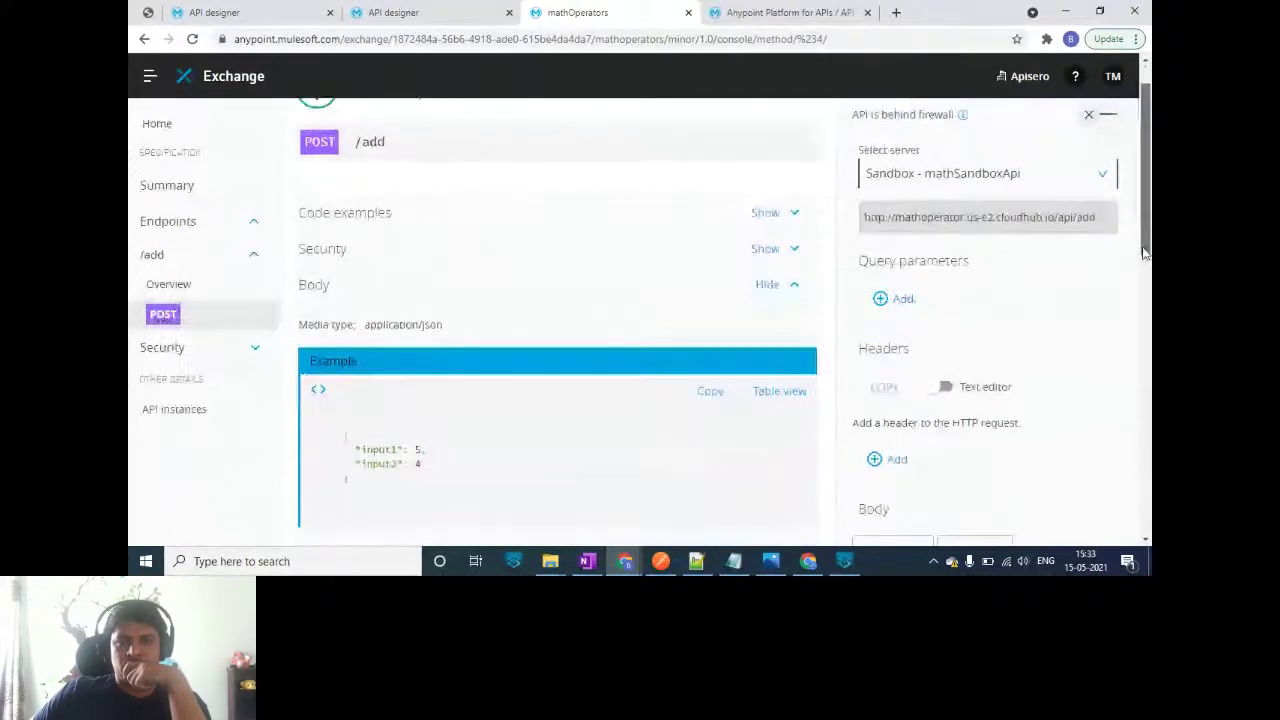
{"action": "scroll", "coordinate": [1145, 253], "scroll_direction": "down", "scroll_amount": 5}
{"action": "scroll", "coordinate": [1120, 220], "scroll_direction": "up", "scroll_amount": 5}
{"action": "left_click", "coordinate": [1105, 160]}
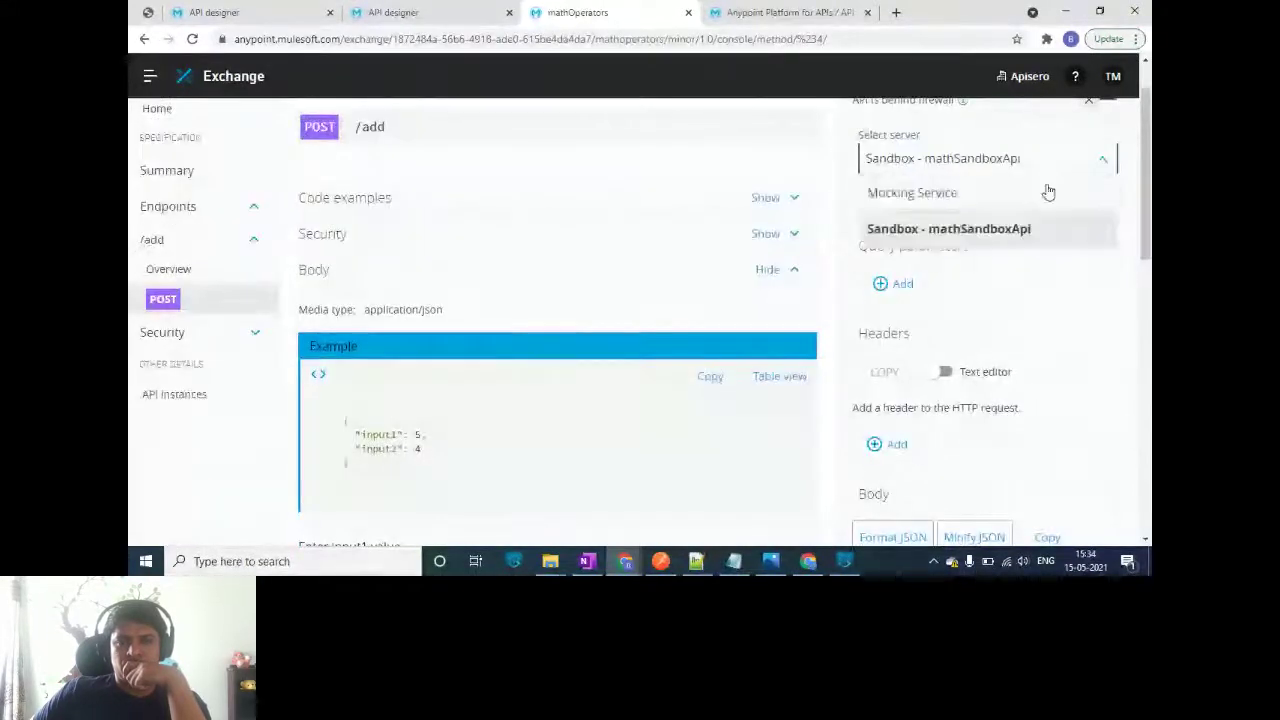
{"action": "left_click", "coordinate": [1048, 192]}
{"action": "scroll", "coordinate": [1000, 210], "scroll_direction": "down", "scroll_amount": 5}
{"action": "left_click", "coordinate": [942, 208]}
{"action": "type", "text": "a"}
{"action": "left_click", "coordinate": [939, 283]}
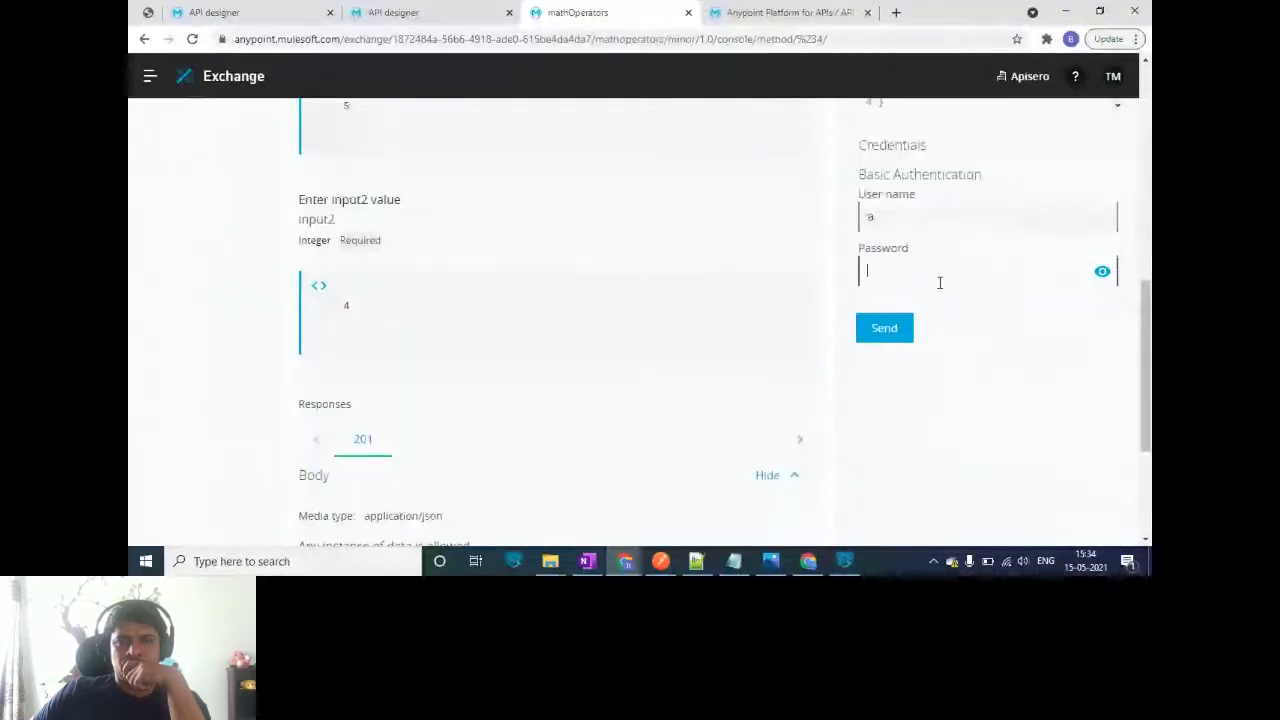
{"action": "left_click", "coordinate": [891, 336]}
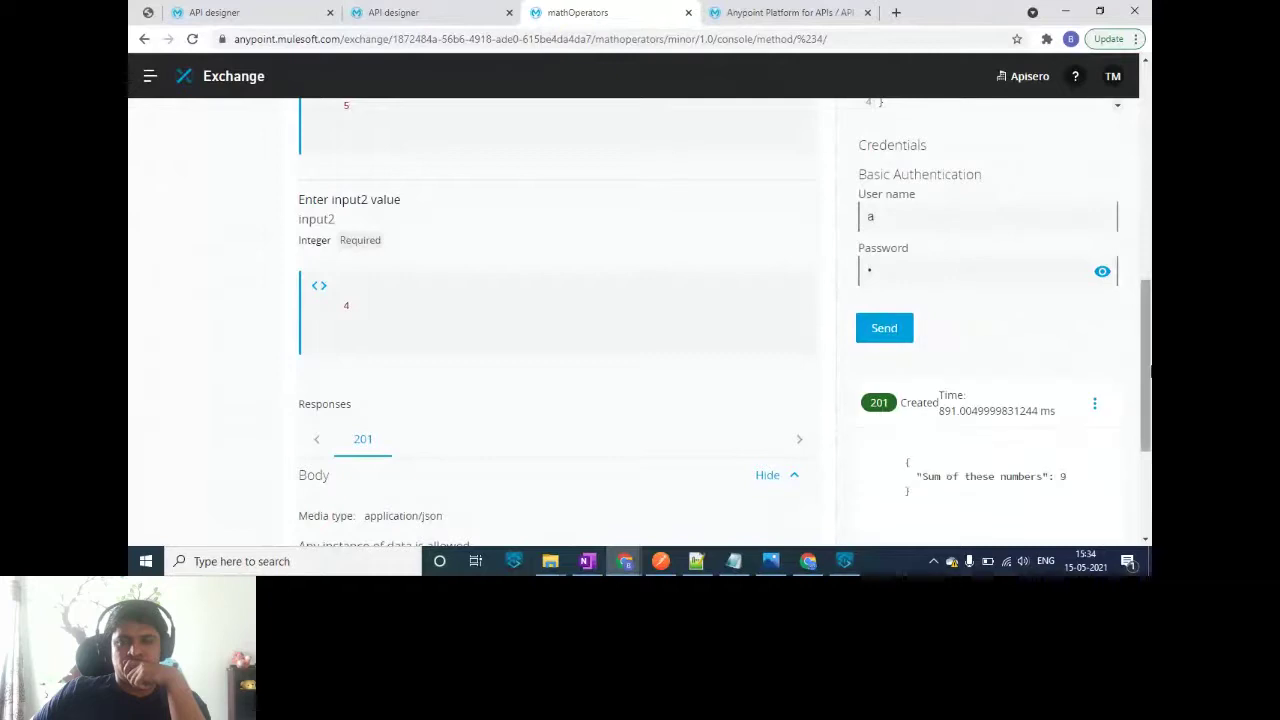
Resend POST /add to the Sandbox mathSandboxApi server, getting 401 Invalid Client
{"action": "scroll", "coordinate": [1148, 300], "scroll_direction": "up", "scroll_amount": 2}
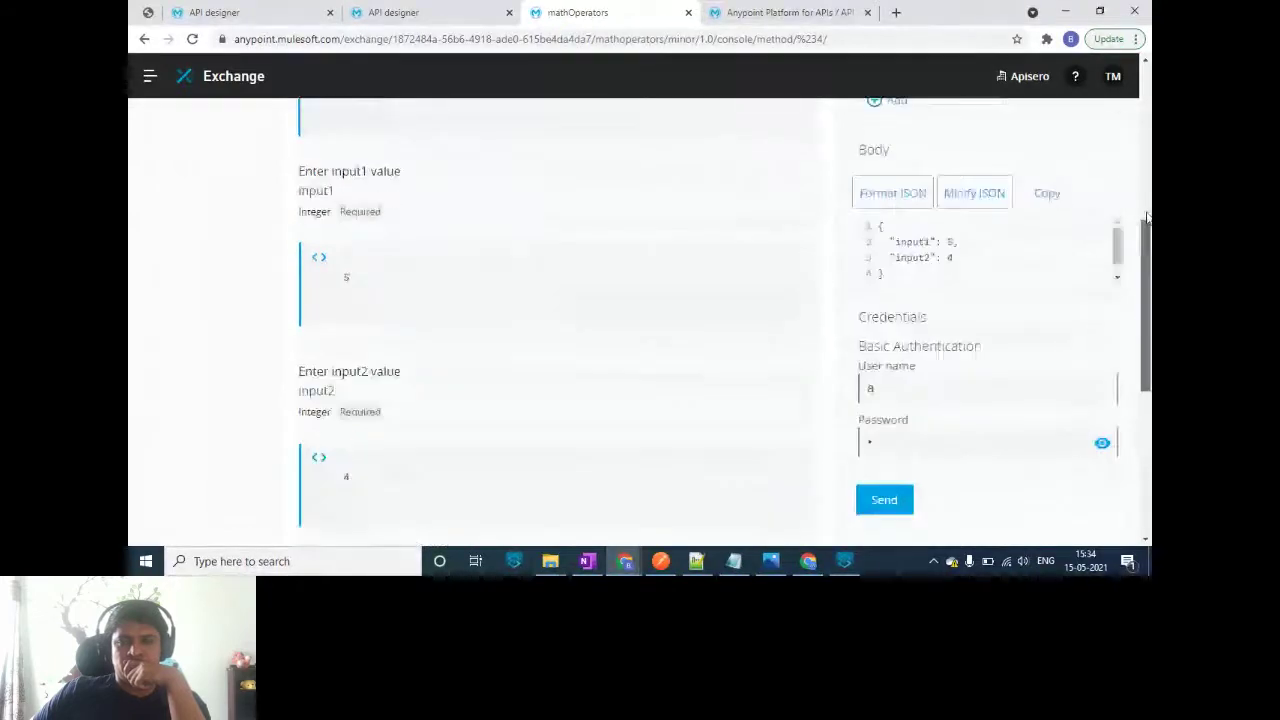
{"action": "scroll", "coordinate": [1148, 217], "scroll_direction": "up", "scroll_amount": 5}
{"action": "left_click", "coordinate": [1000, 165]}
{"action": "left_click", "coordinate": [1057, 234]}
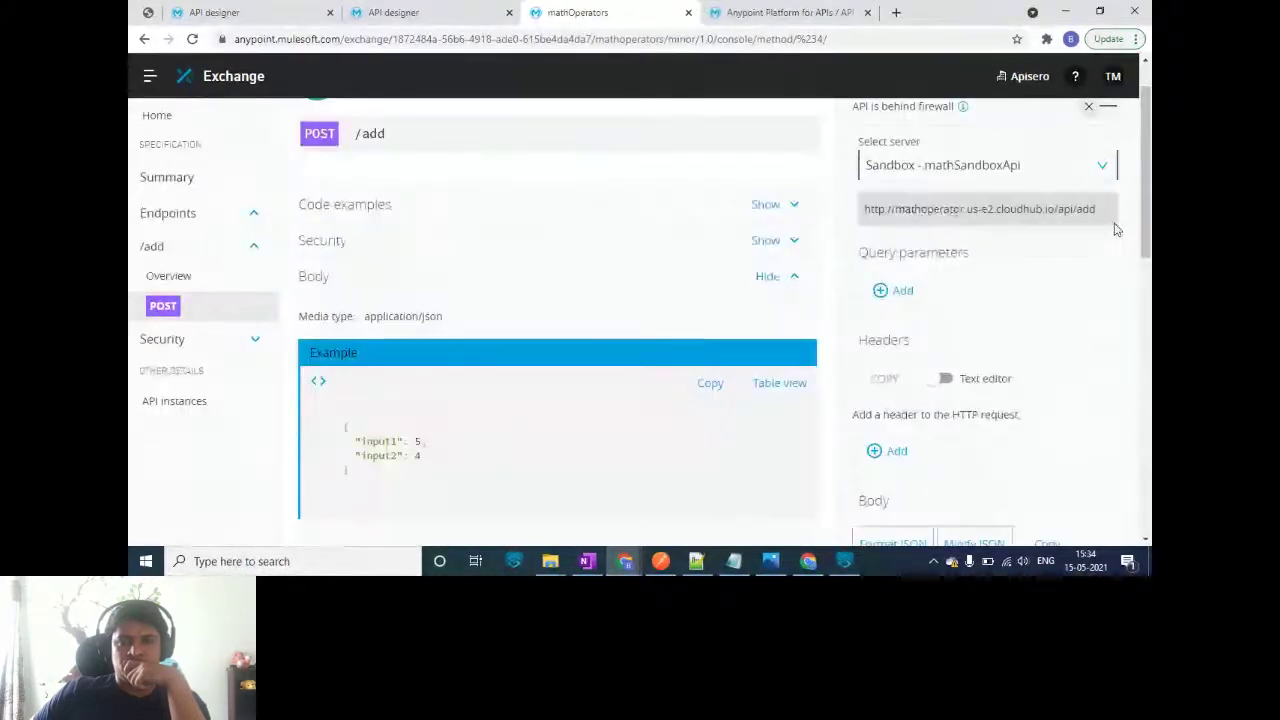
{"action": "scroll", "coordinate": [1143, 325], "scroll_direction": "down", "scroll_amount": 5}
{"action": "left_click", "coordinate": [900, 368]}
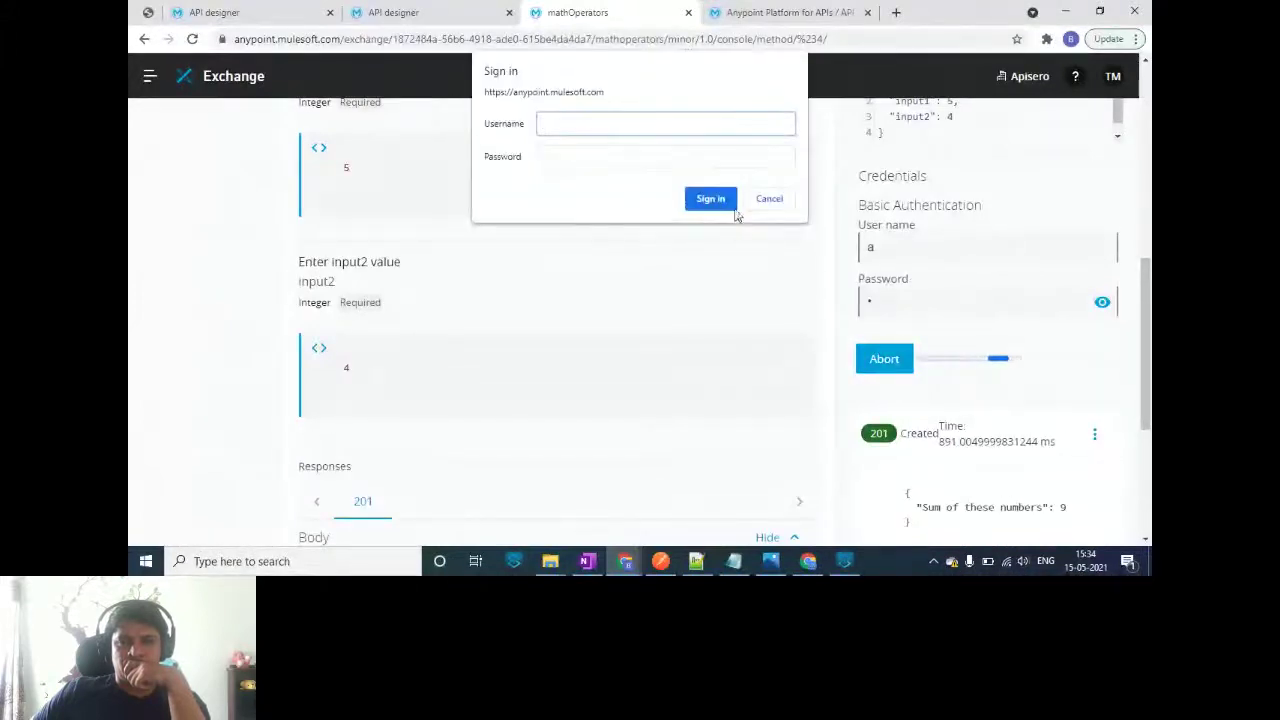
{"action": "left_click", "coordinate": [768, 197]}
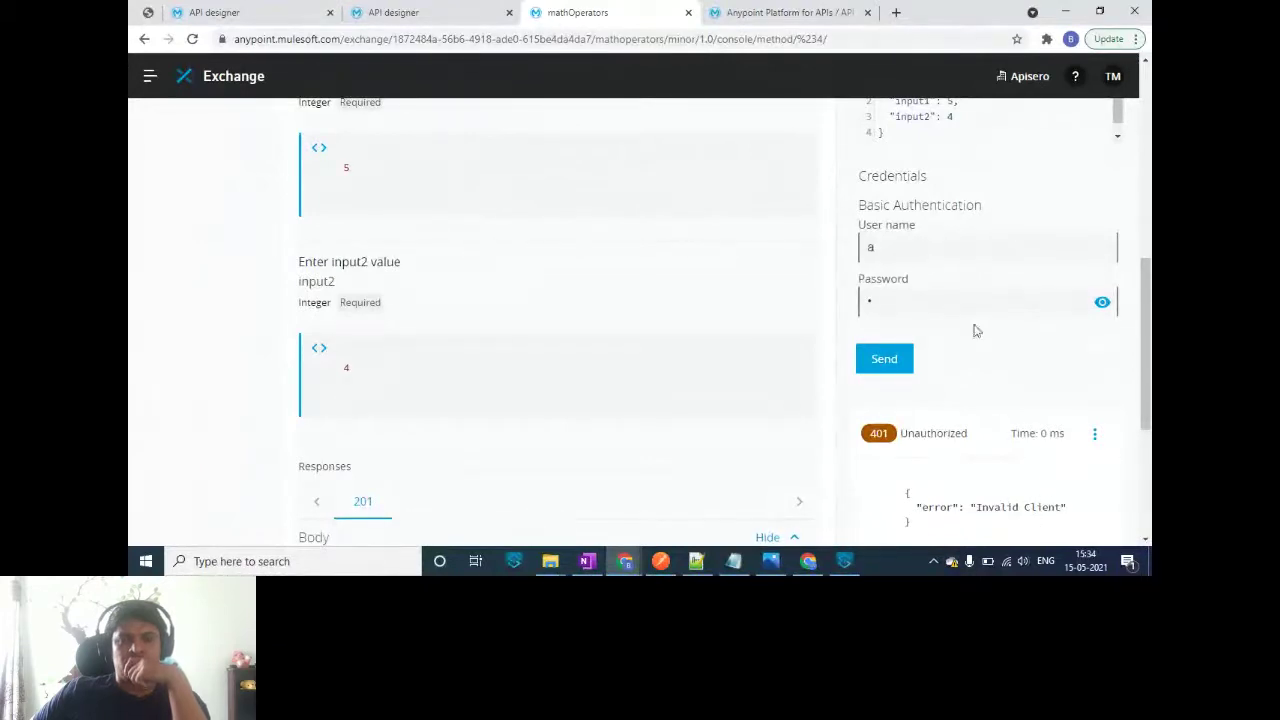
{"action": "left_click", "coordinate": [892, 298]}
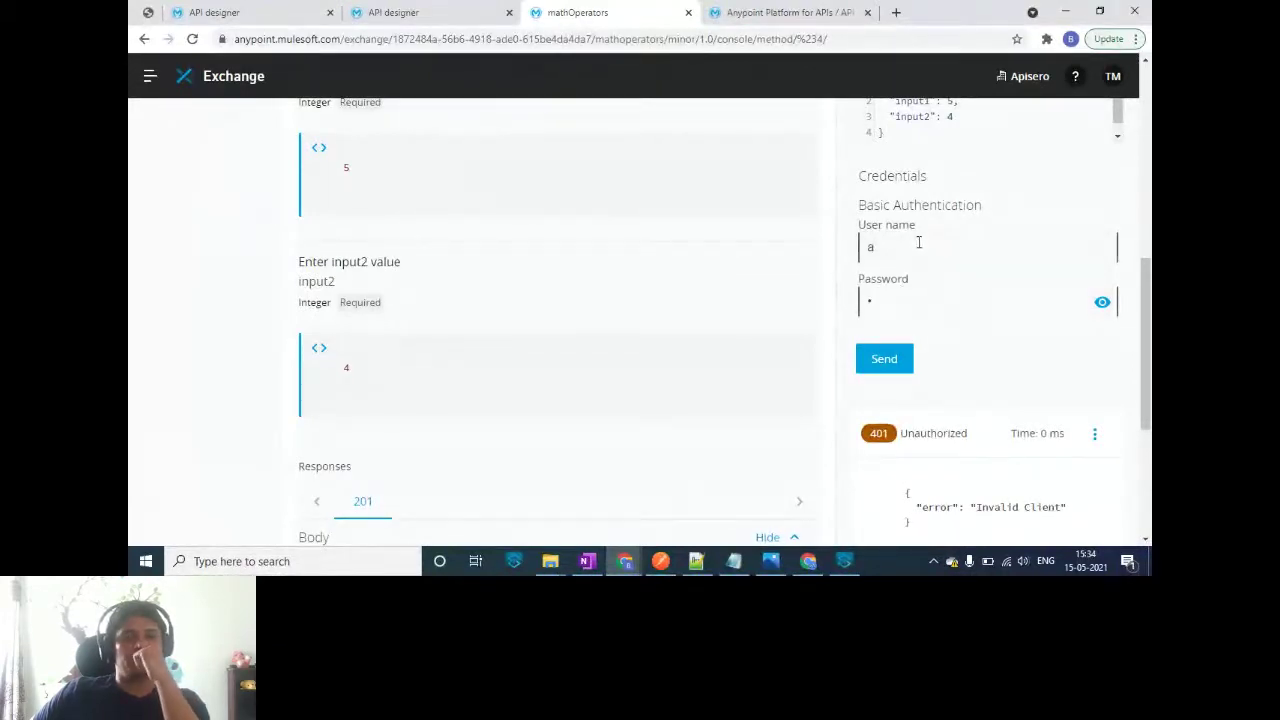
{"action": "scroll", "coordinate": [961, 297], "scroll_direction": "up", "scroll_amount": 10}
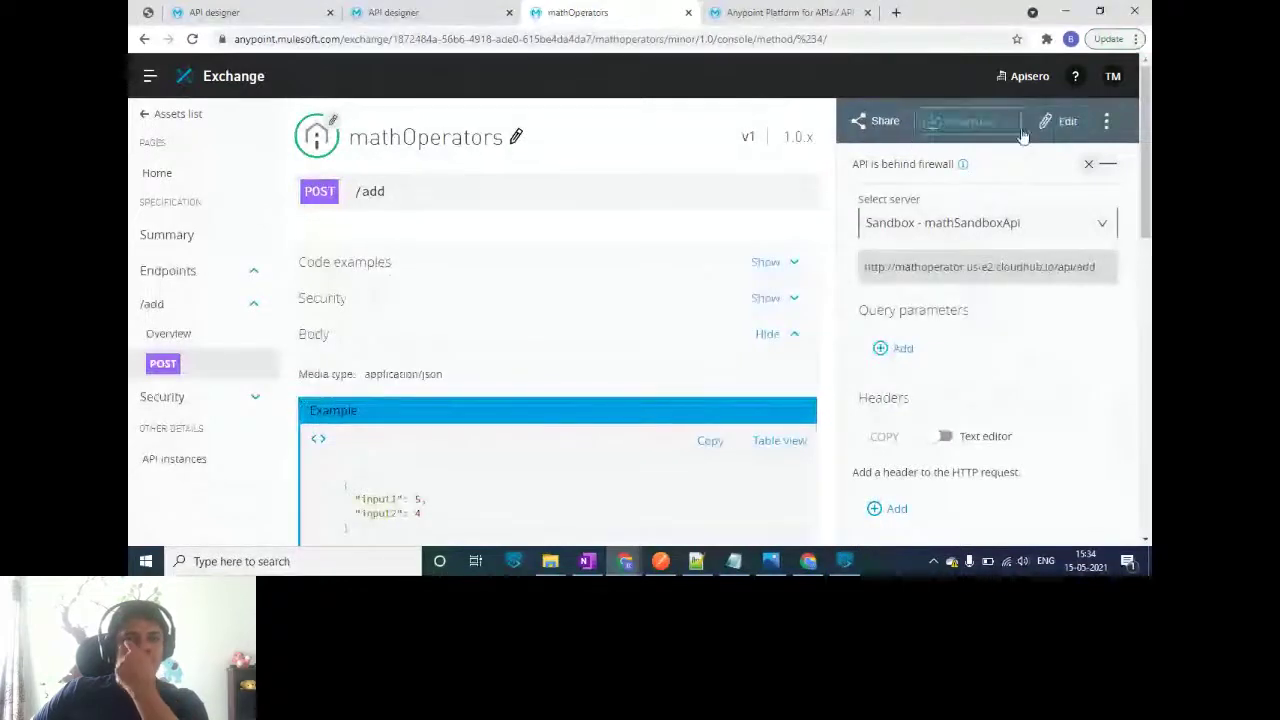
Request access to the mathOperators API for the mathSandboxApi instance
{"action": "left_click", "coordinate": [1108, 124]}
{"action": "left_click", "coordinate": [1067, 160]}
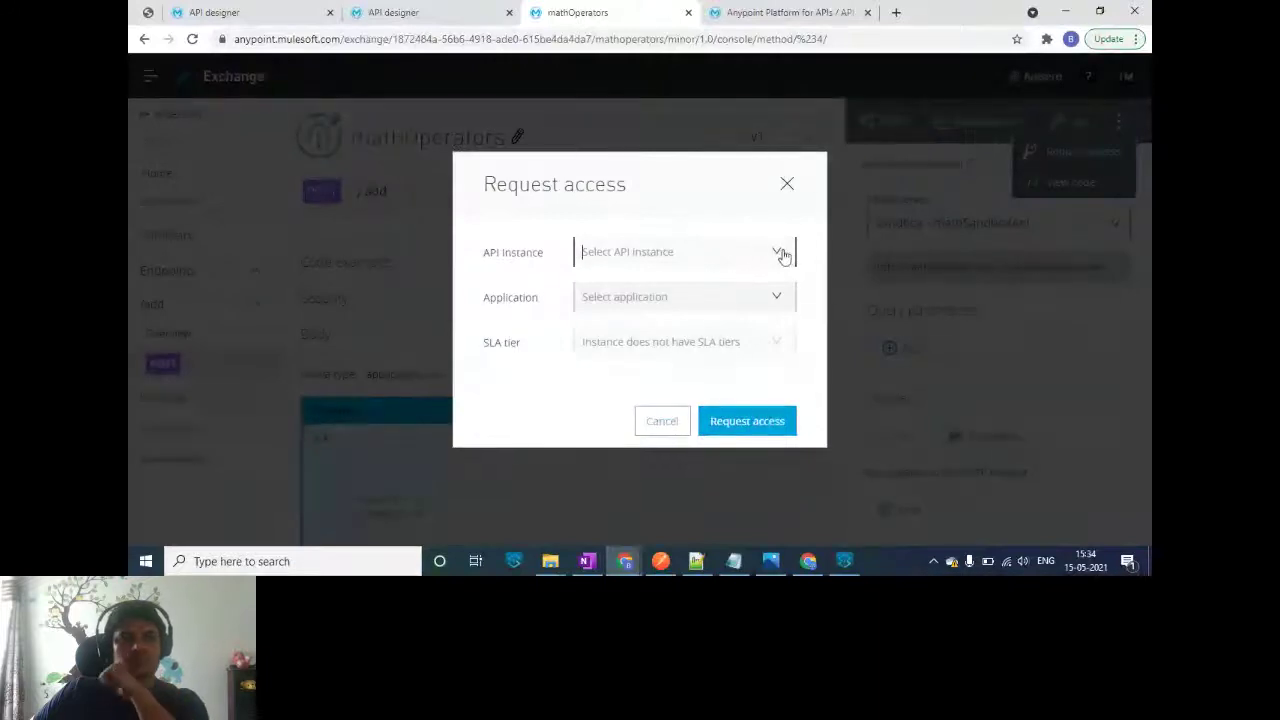
{"action": "left_click", "coordinate": [776, 252]}
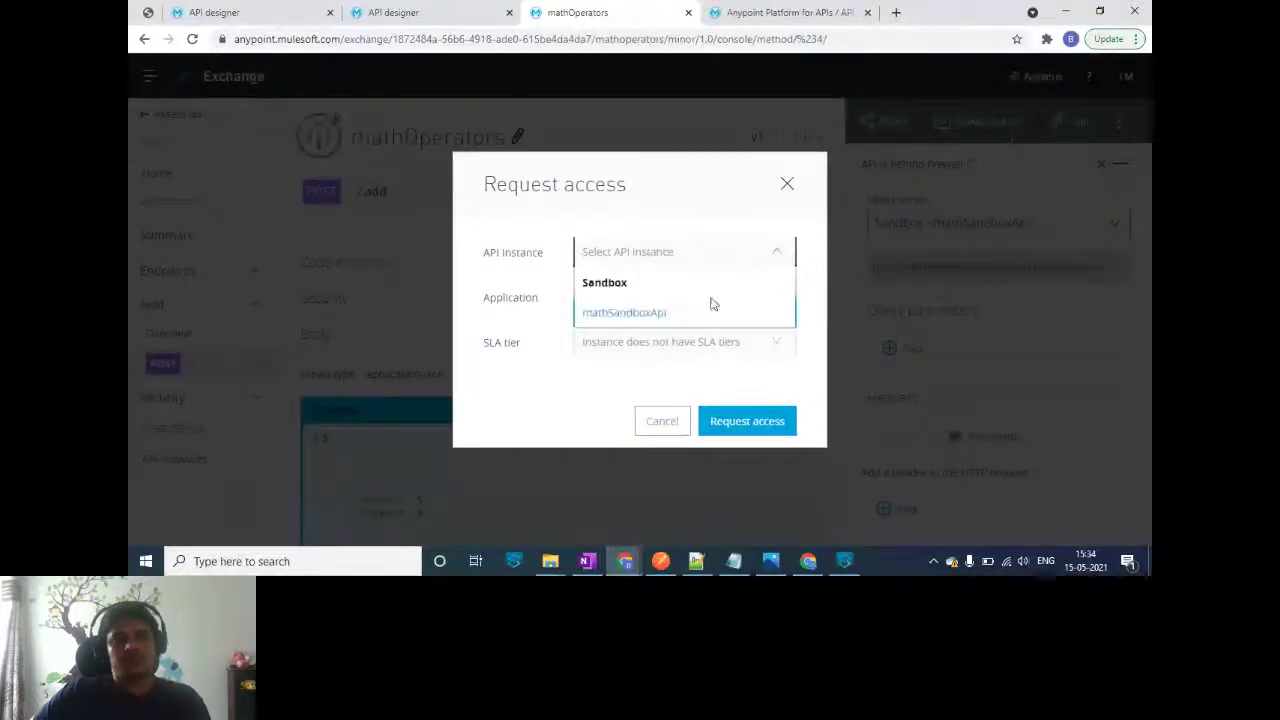
{"action": "left_click", "coordinate": [622, 313]}
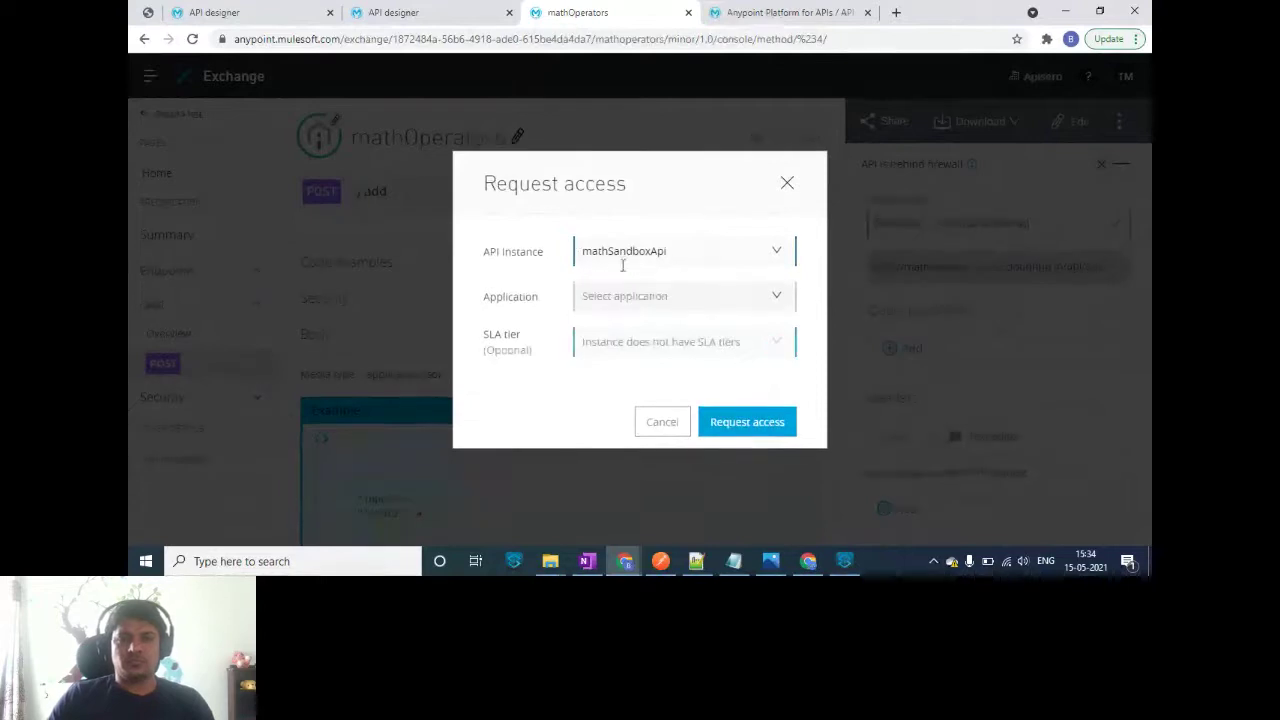
Create a new application named math, submit the access request, and copy its client ID
{"action": "left_click", "coordinate": [700, 294]}
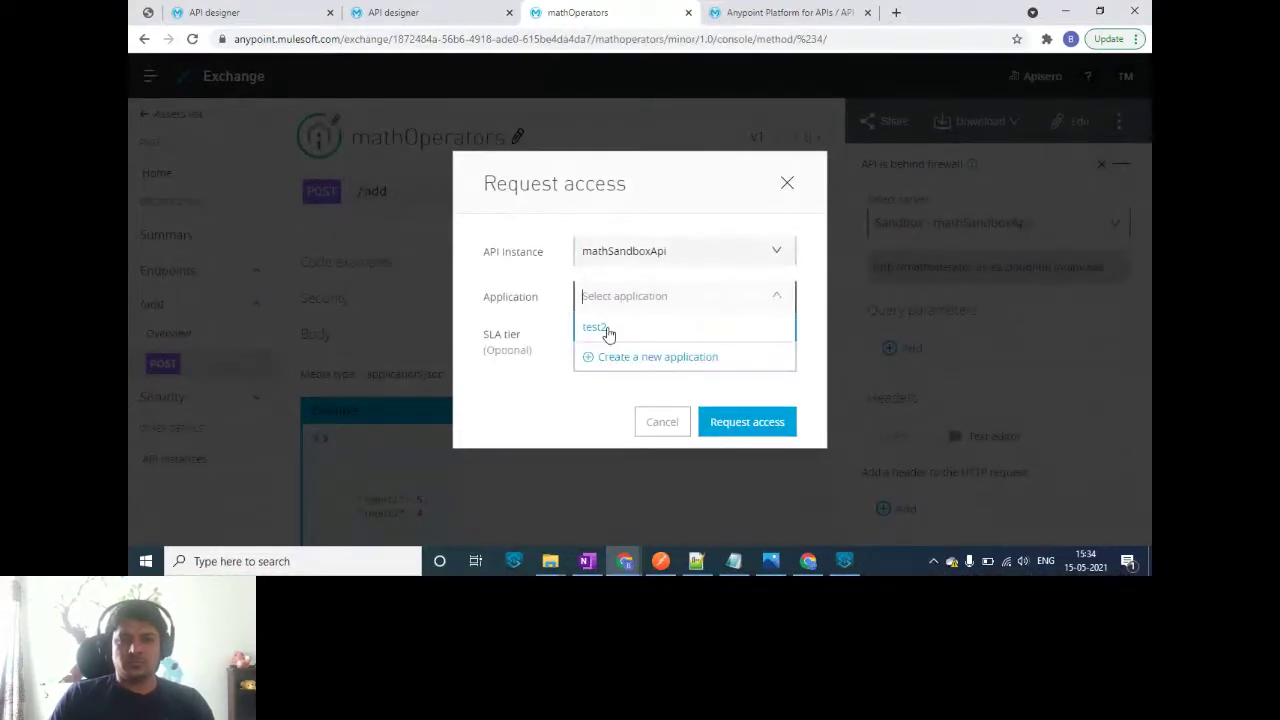
{"action": "left_click", "coordinate": [677, 358]}
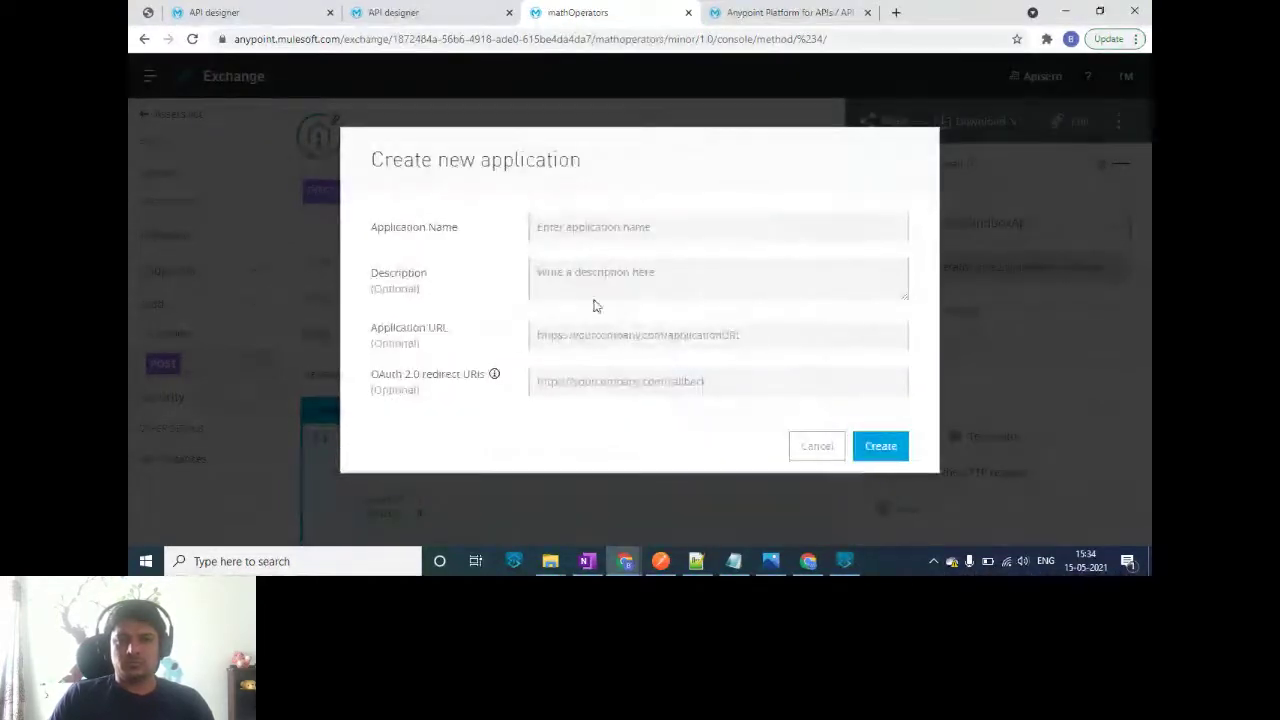
{"action": "left_click", "coordinate": [816, 446]}
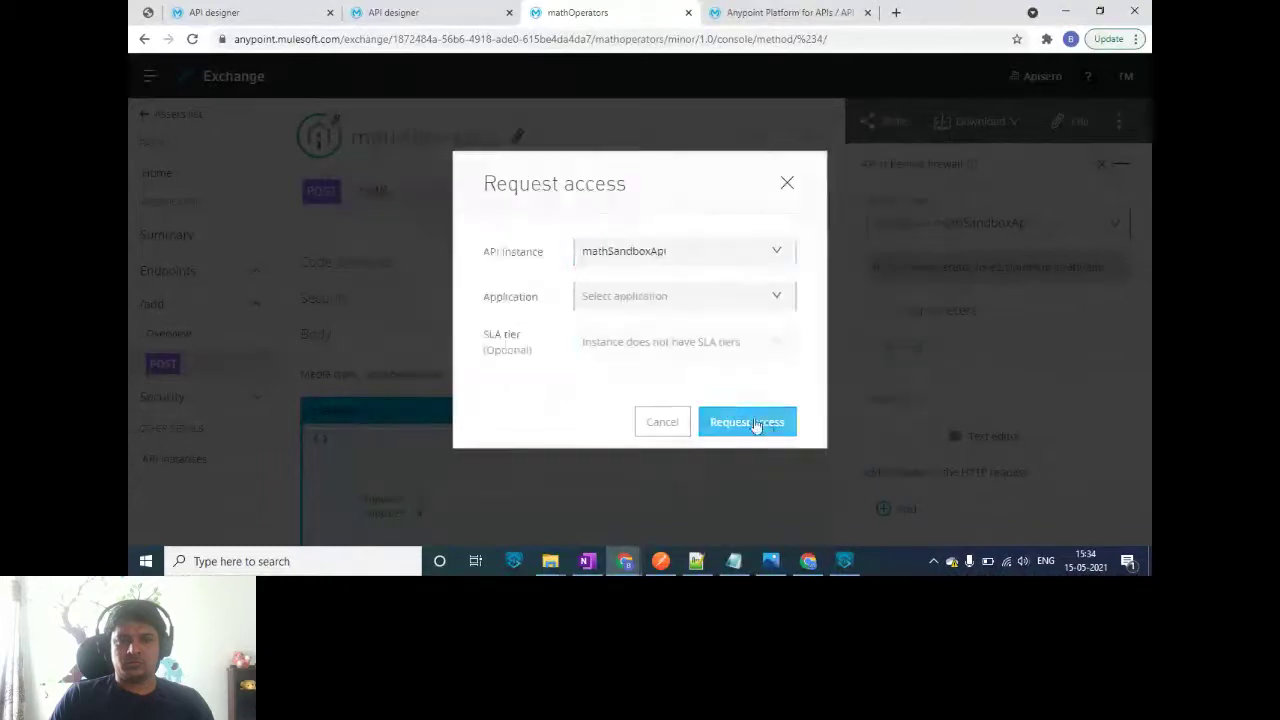
{"action": "left_click", "coordinate": [657, 295]}
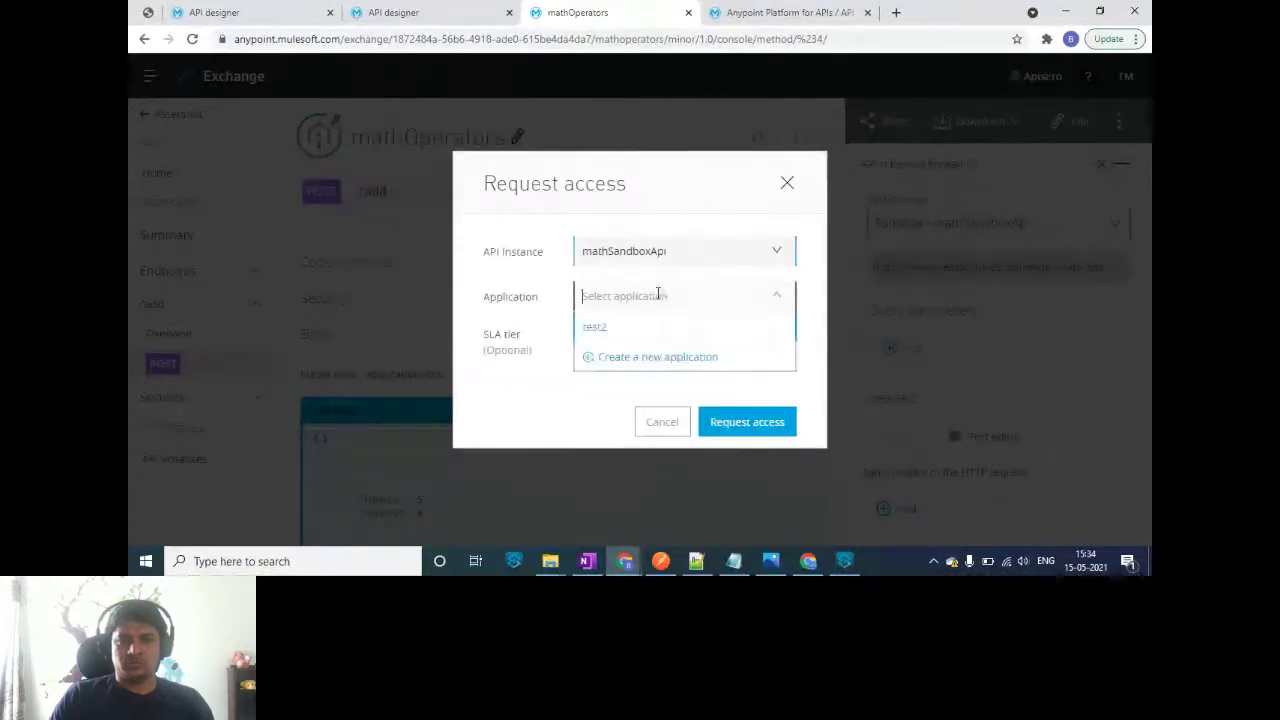
{"action": "left_click", "coordinate": [631, 358]}
{"action": "left_click", "coordinate": [674, 227]}
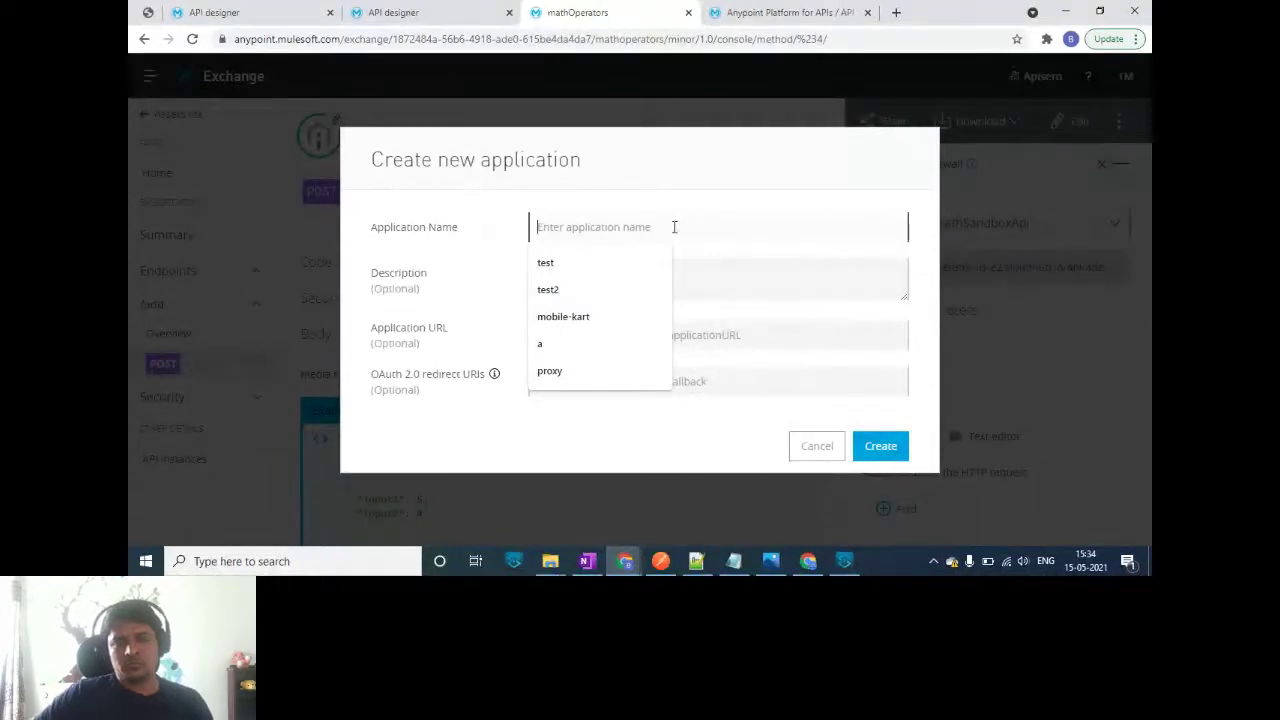
{"action": "type", "text": "math"}
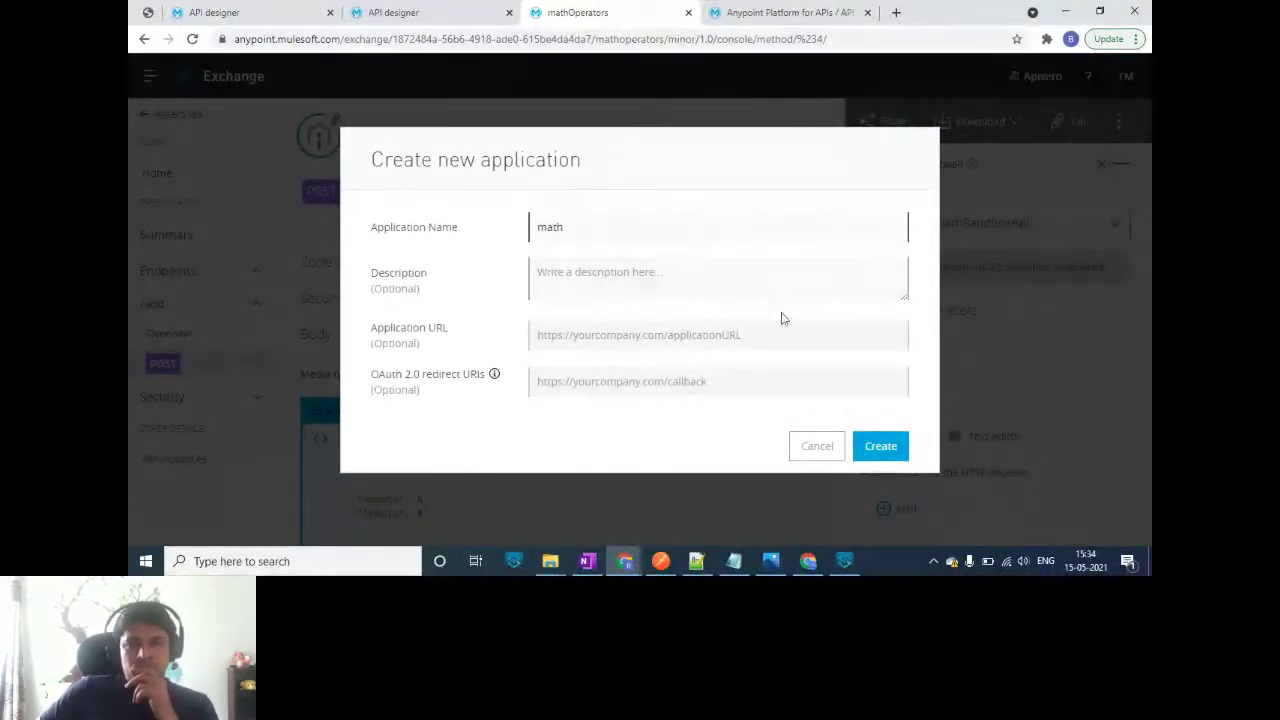
{"action": "left_click", "coordinate": [860, 449]}
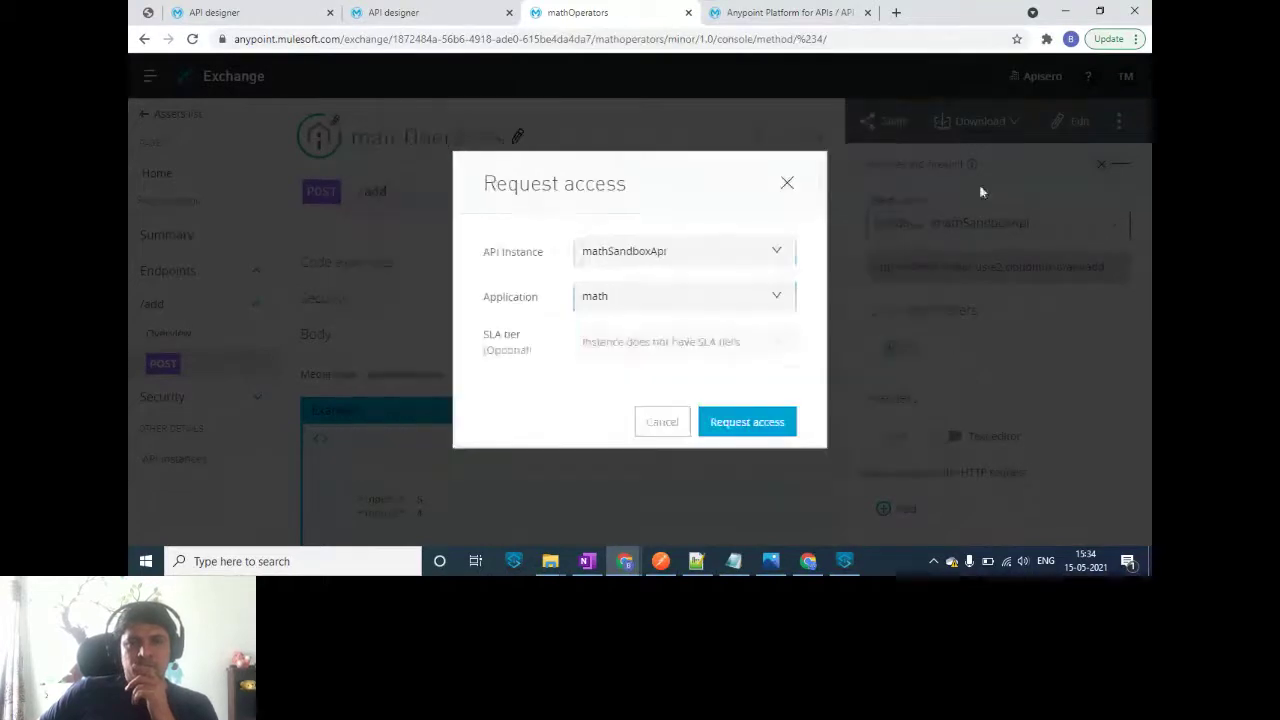
{"action": "left_click", "coordinate": [743, 421]}
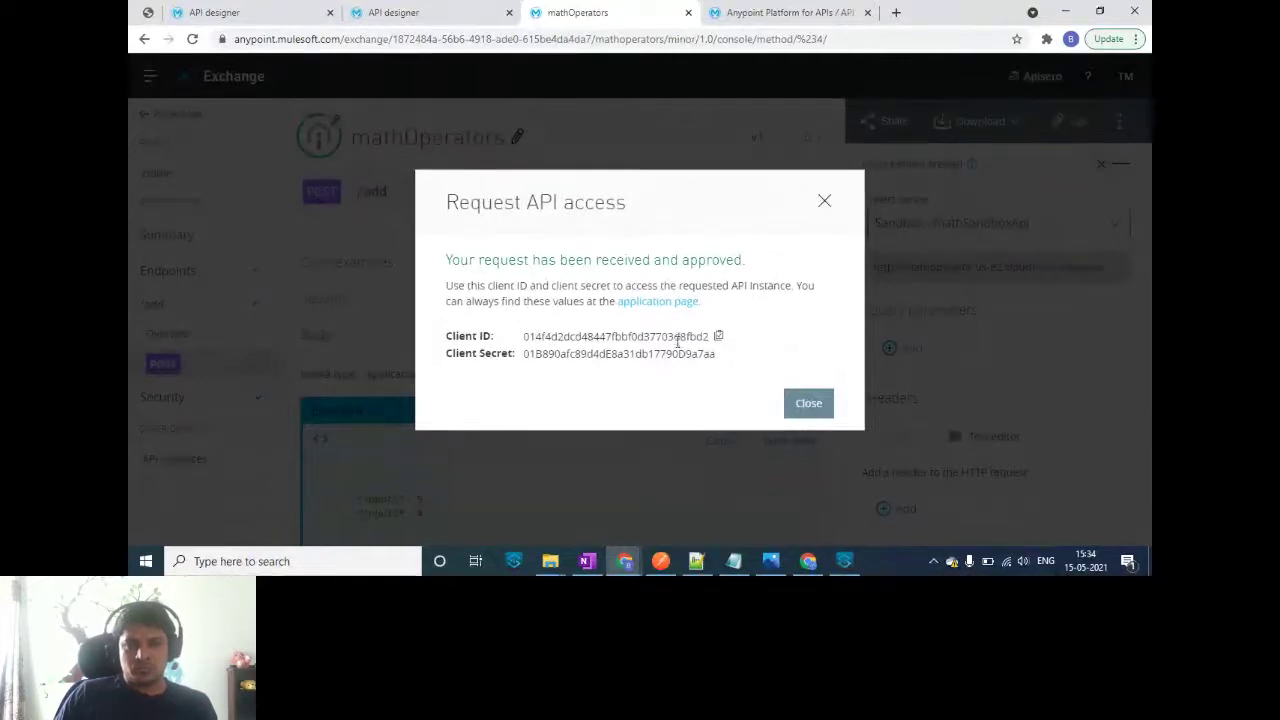
{"action": "left_click", "coordinate": [718, 337]}
Replace the client_id and client_secret values on lines 4 and 5 with the math app's credentials
{"action": "left_click", "coordinate": [733, 561]}
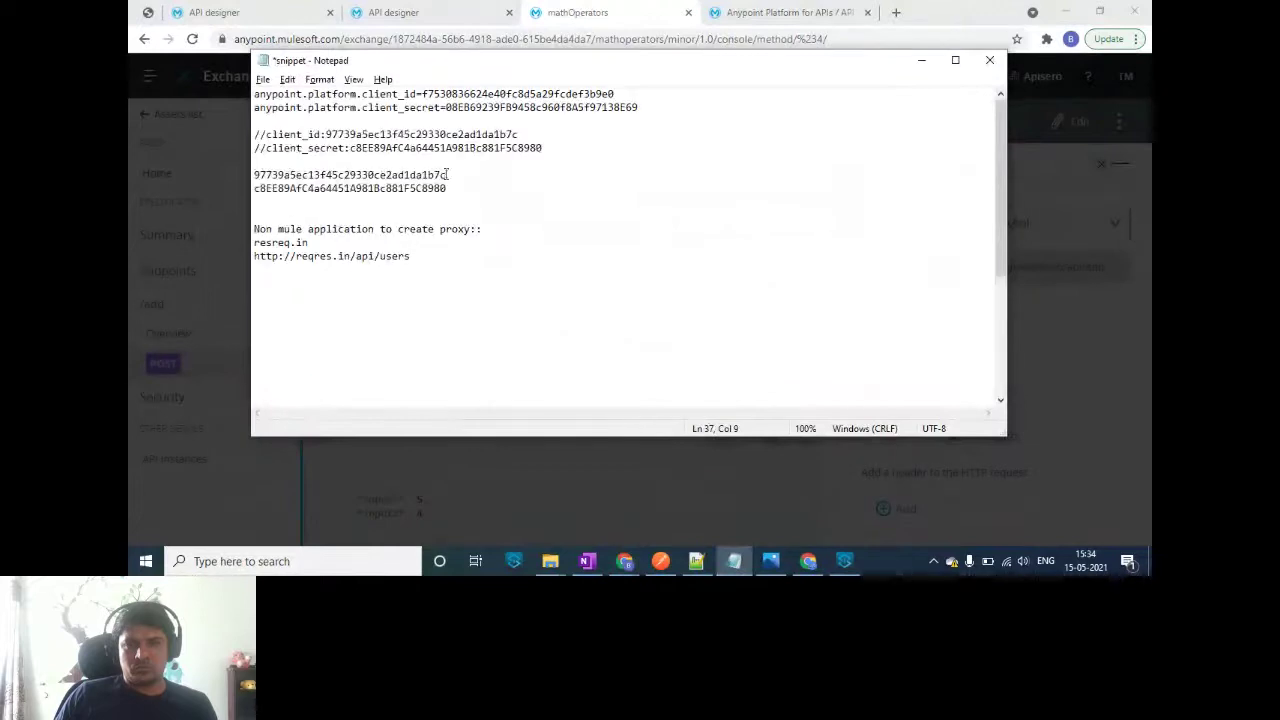
{"action": "left_click_drag", "start_coordinate": [326, 134], "coordinate": [568, 131]}
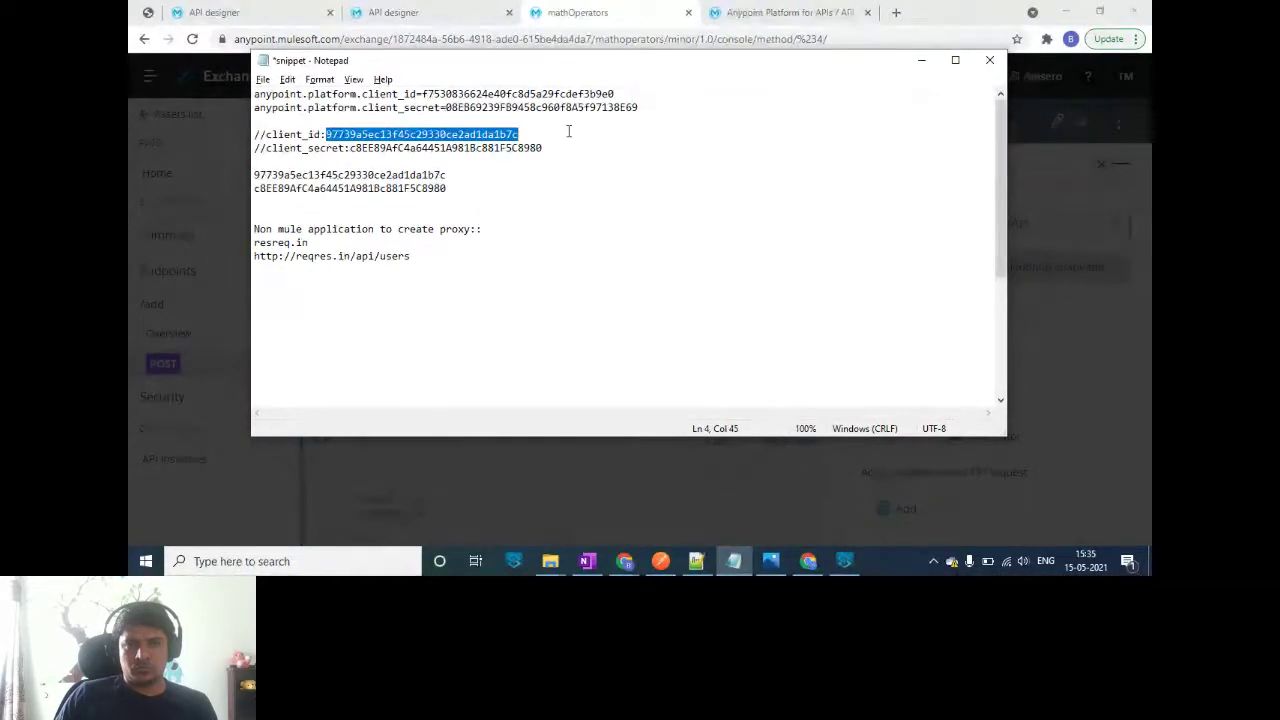
{"action": "key", "text": "ctrl+v"}
{"action": "key", "text": "alt+Tab"}
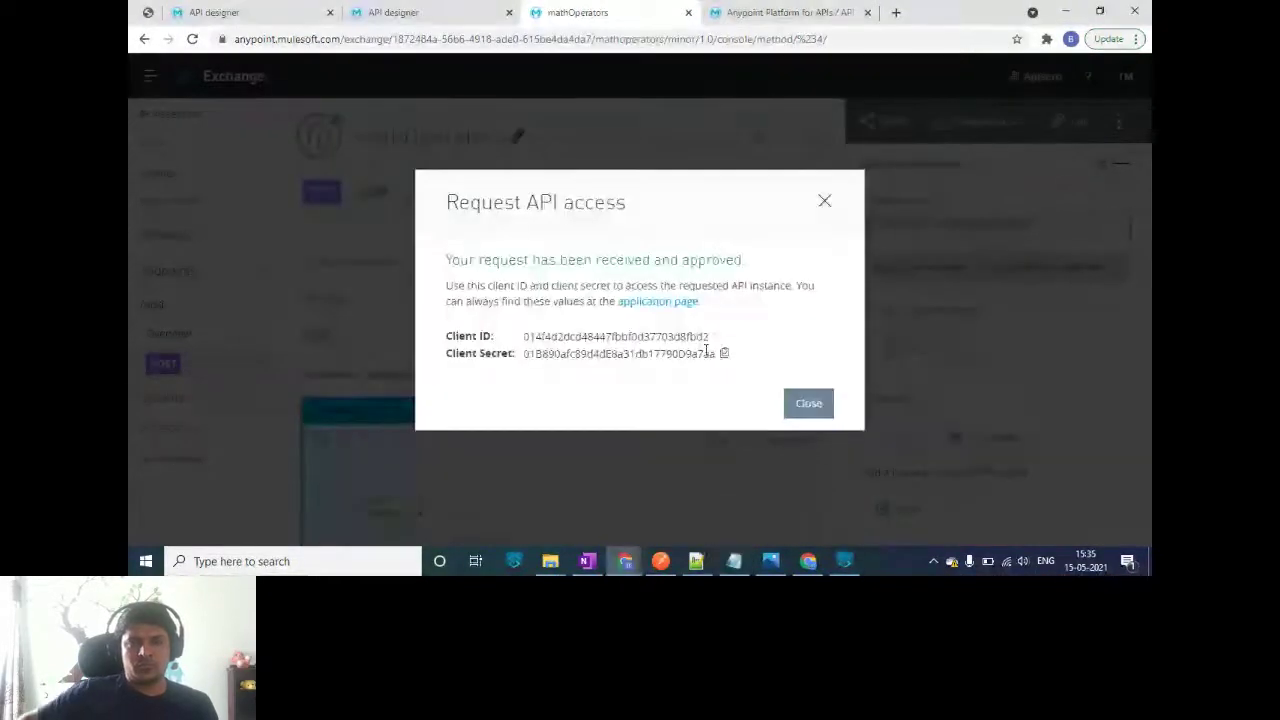
{"action": "left_click", "coordinate": [725, 355]}
{"action": "key", "text": "alt+Tab"}
{"action": "left_click_drag", "start_coordinate": [543, 148], "coordinate": [432, 148]}
{"action": "left_click_drag", "start_coordinate": [347, 150], "coordinate": [352, 152]}
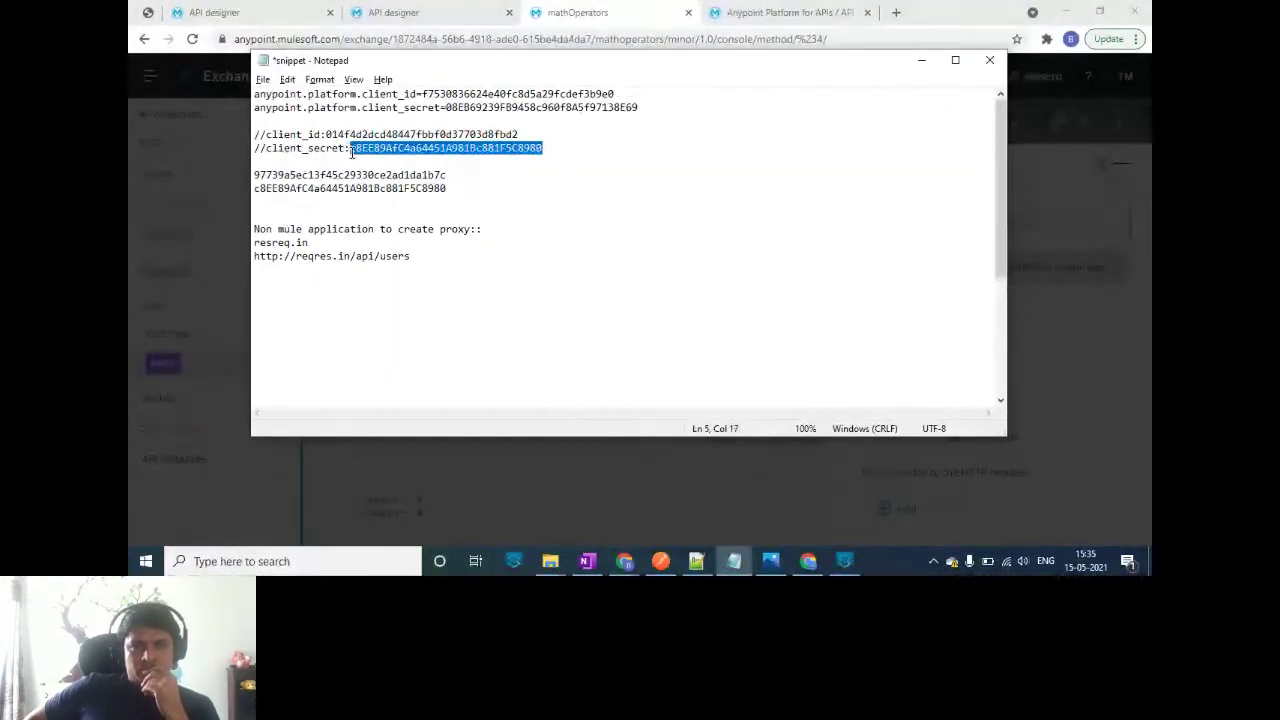
{"action": "key", "text": "ctrl+v"}
{"action": "key", "text": "alt+Tab"}
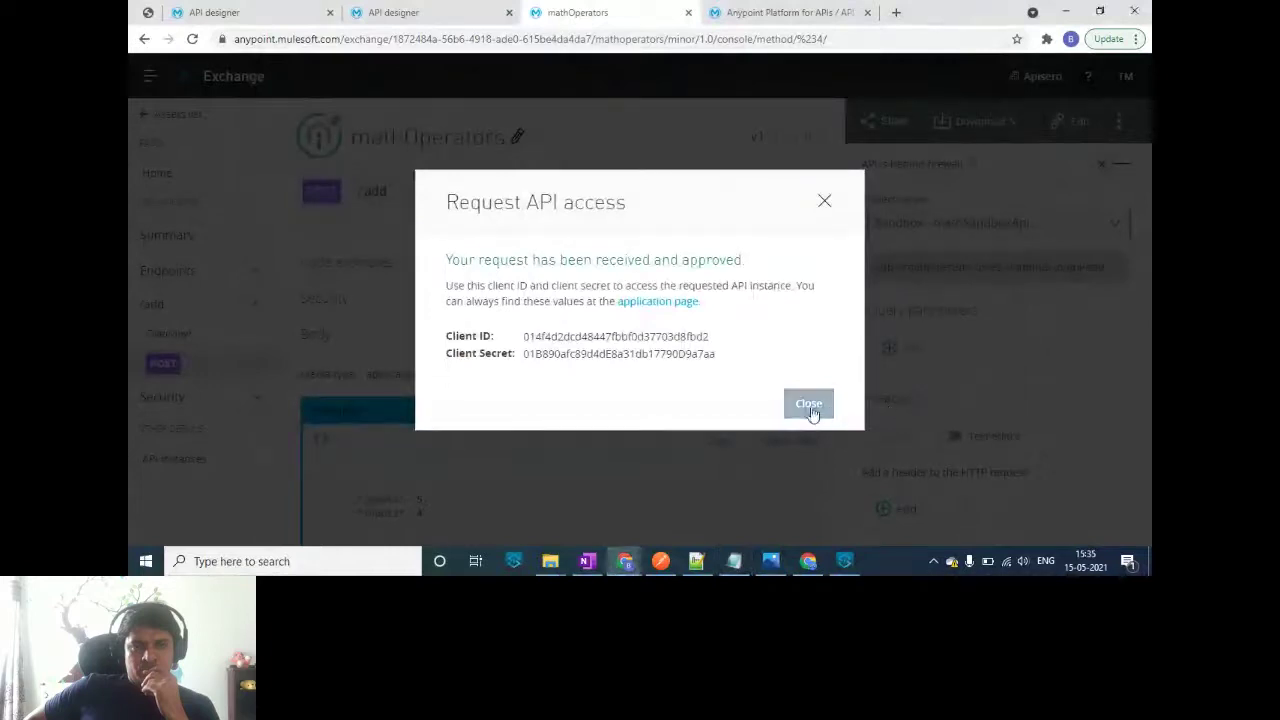
{"action": "left_click", "coordinate": [810, 408]}
Fill the console's Password with the client secret and User name with the client ID
{"action": "scroll", "coordinate": [1000, 320], "scroll_direction": "down", "scroll_amount": 10}
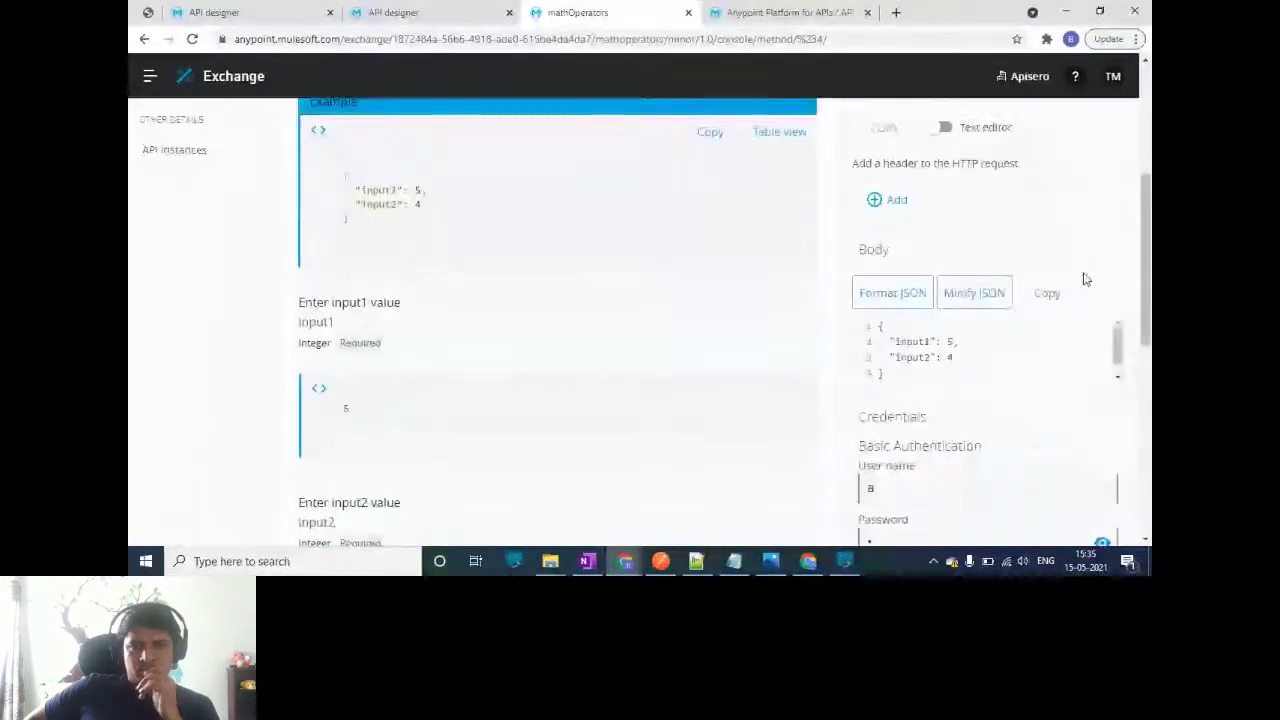
{"action": "scroll", "coordinate": [1080, 286], "scroll_direction": "up", "scroll_amount": 10}
{"action": "scroll", "coordinate": [1060, 266], "scroll_direction": "down", "scroll_amount": 8}
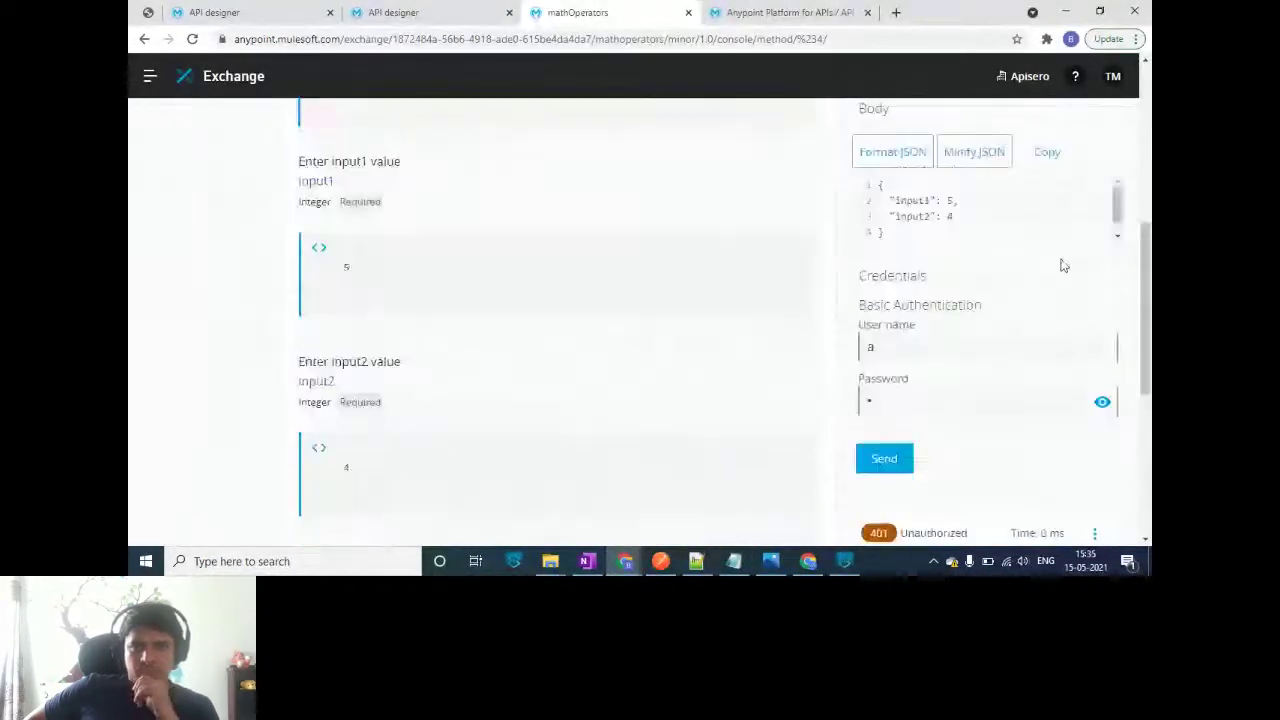
{"action": "scroll", "coordinate": [918, 244], "scroll_direction": "up", "scroll_amount": 2}
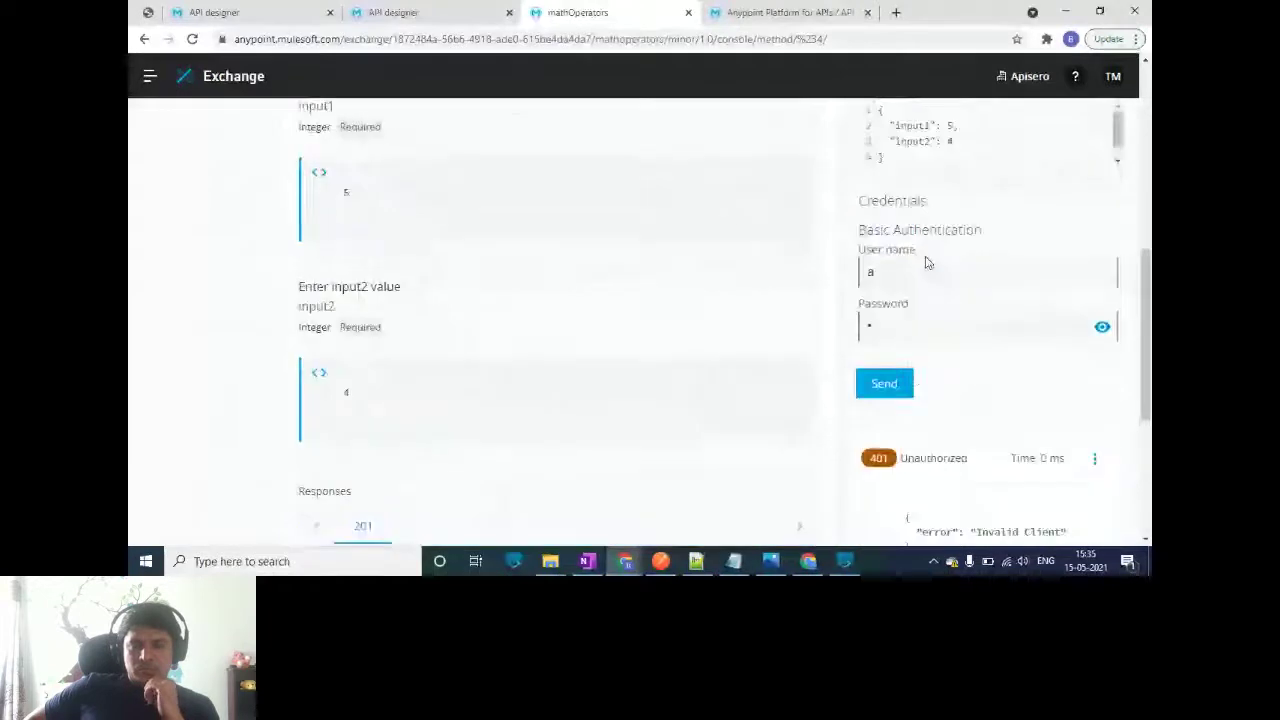
{"action": "double_click", "coordinate": [857, 330]}
{"action": "key", "text": "ctrl+v"}
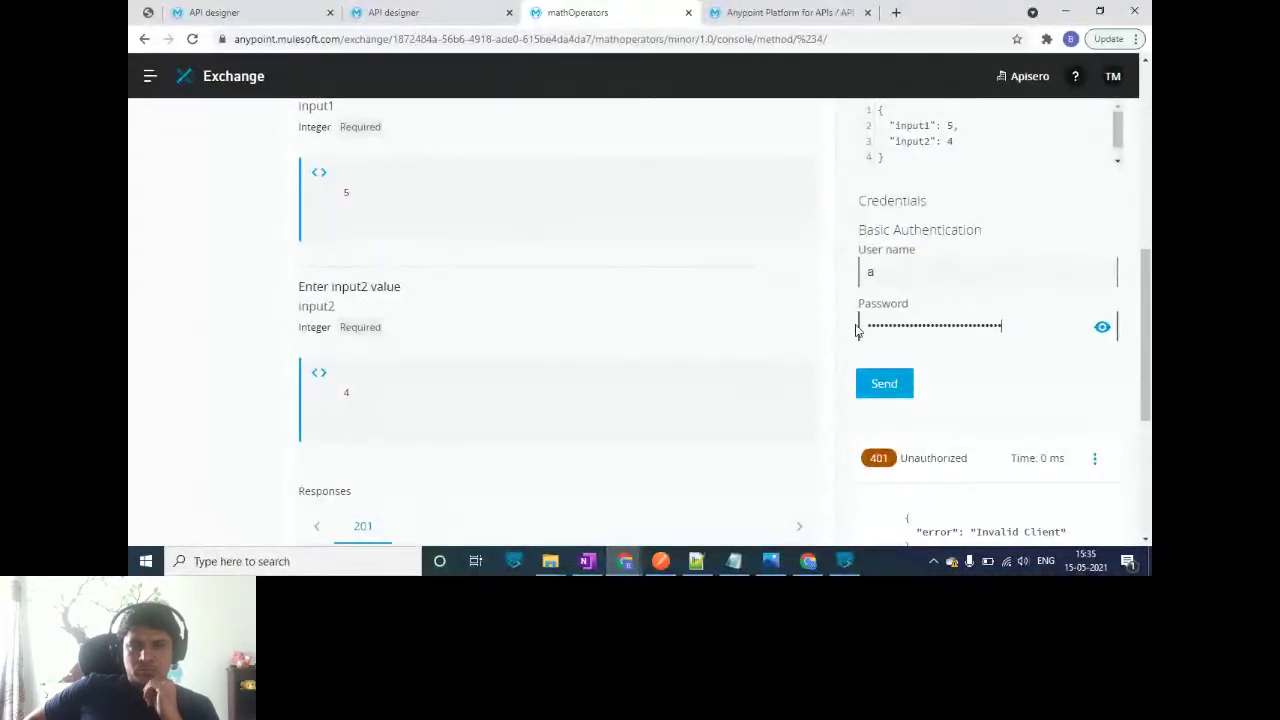
{"action": "key", "text": "alt+Tab"}
{"action": "left_click_drag", "start_coordinate": [519, 134], "coordinate": [328, 134]}
{"action": "key", "text": "alt+Tab"}
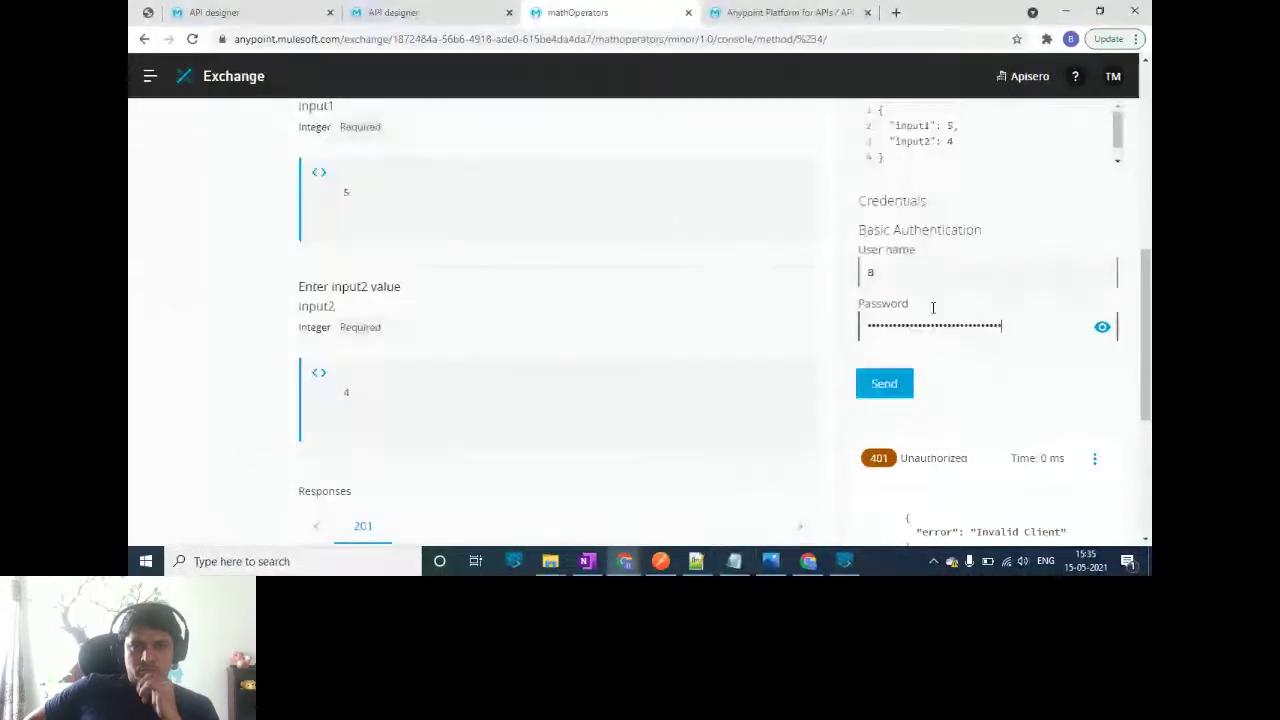
{"action": "key", "text": "ctrl+v"}
Send POST /add and confirm the 201 Created response with "Sum of these numbers": 9
{"action": "left_click", "coordinate": [900, 385]}
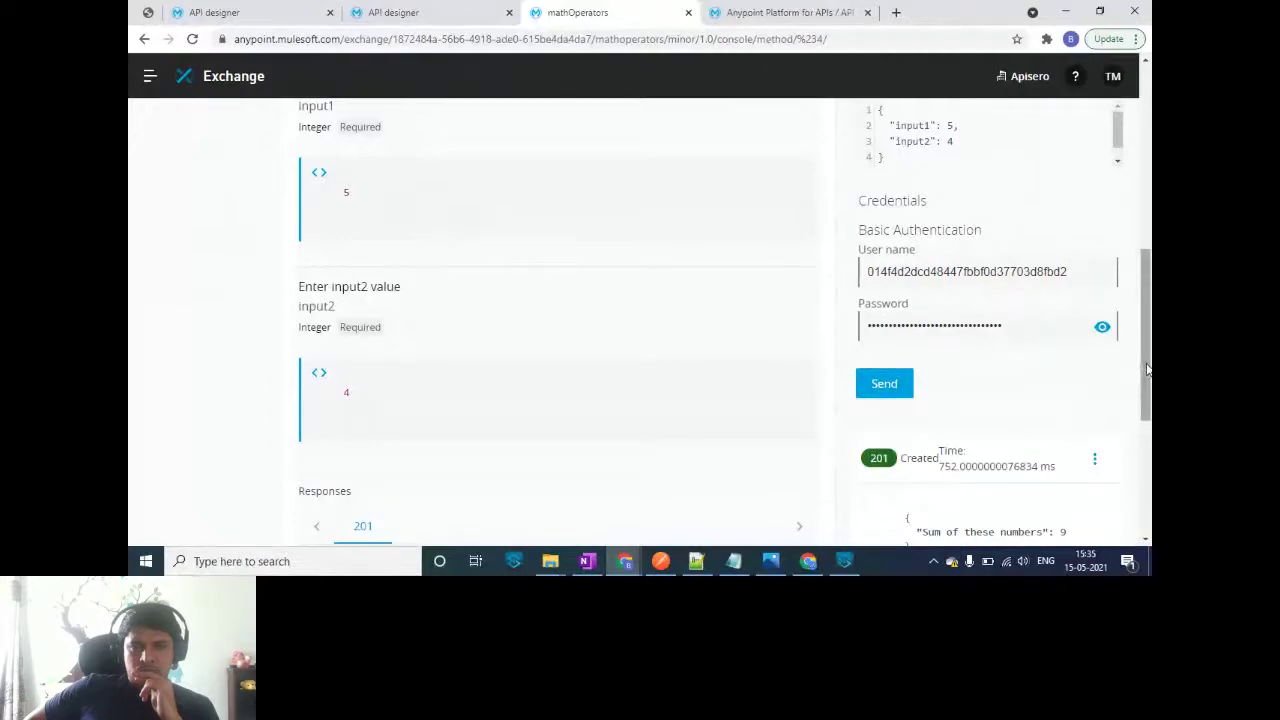
{"action": "scroll", "coordinate": [1130, 370], "scroll_direction": "down", "scroll_amount": 2}
{"action": "left_click_drag", "start_coordinate": [930, 345], "coordinate": [903, 302]}
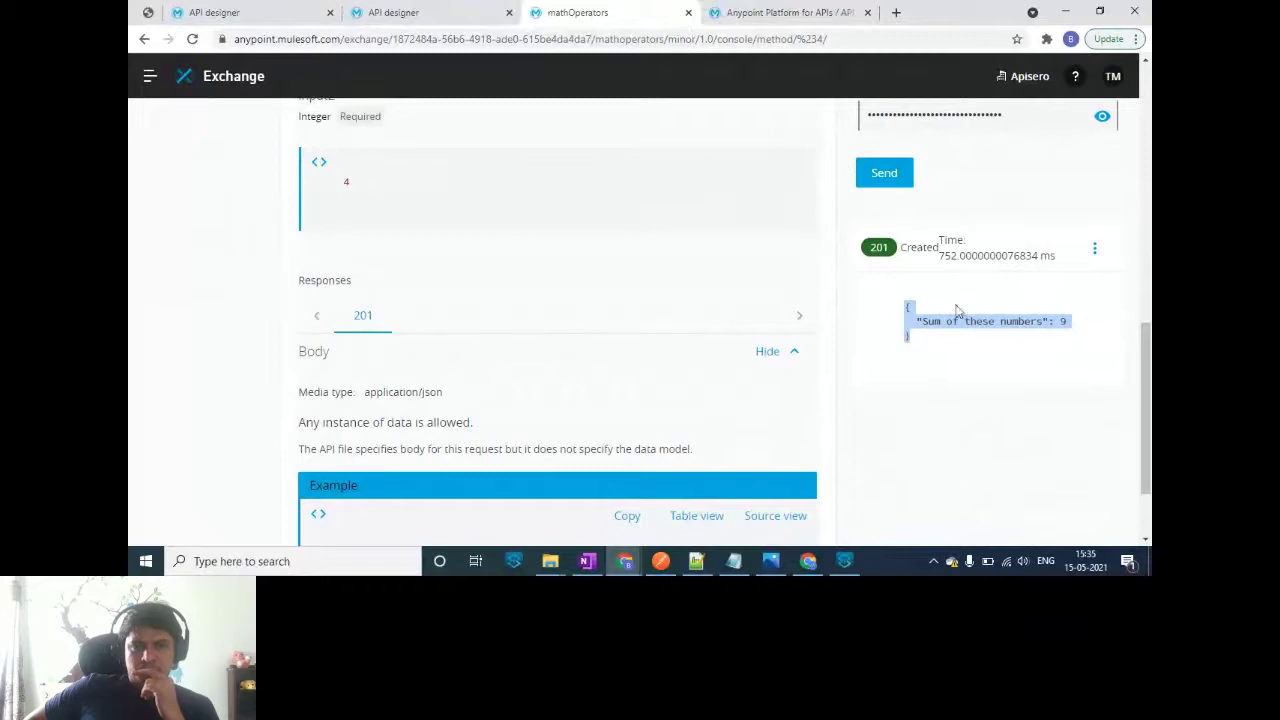
{"action": "scroll", "coordinate": [987, 313], "scroll_direction": "up", "scroll_amount": 3}
{"action": "scroll", "coordinate": [960, 310], "scroll_direction": "down", "scroll_amount": 2}
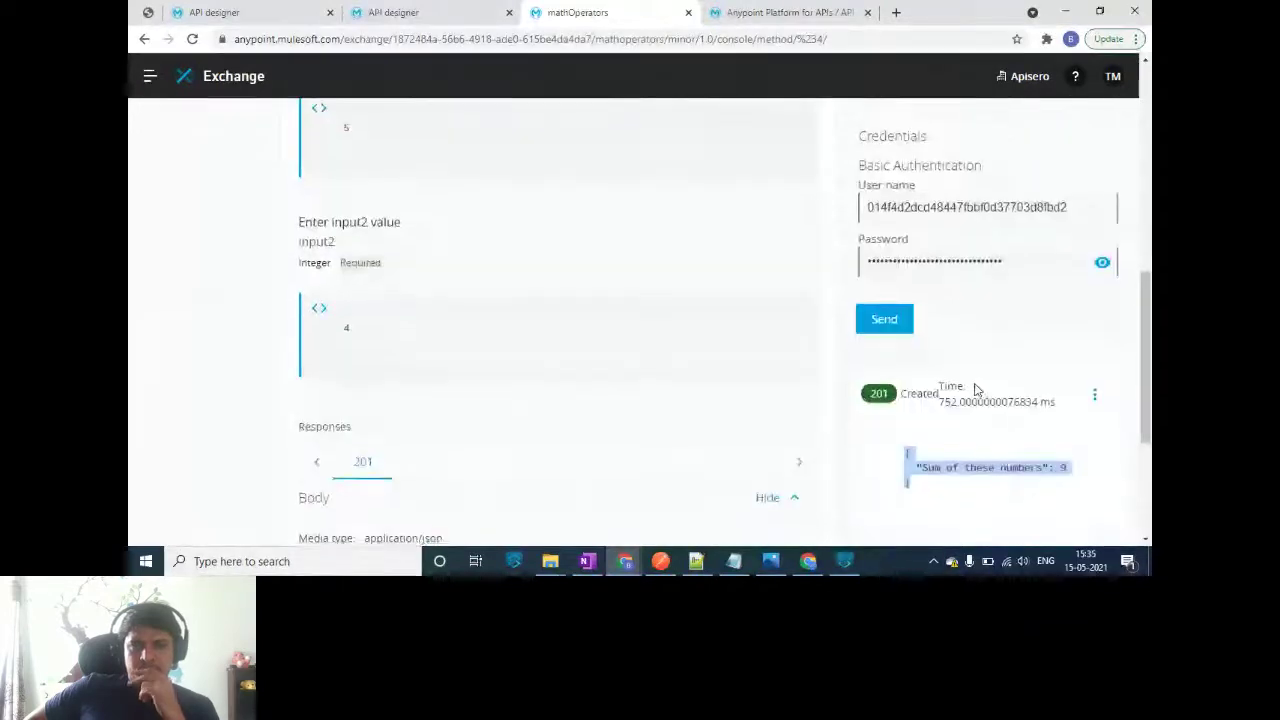
{"action": "scroll", "coordinate": [975, 390], "scroll_direction": "down", "scroll_amount": 1}
{"action": "scroll", "coordinate": [1141, 290], "scroll_direction": "up", "scroll_amount": 3}
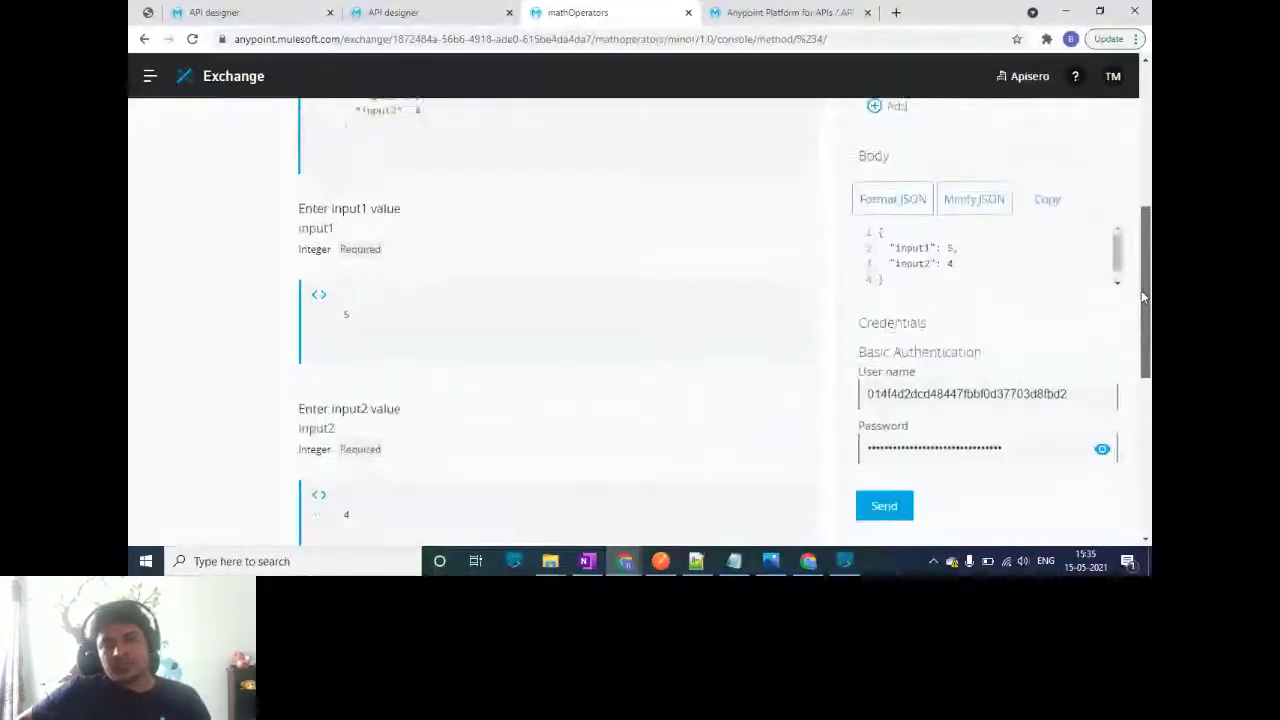
{"action": "scroll", "coordinate": [1149, 342], "scroll_direction": "down", "scroll_amount": 4}
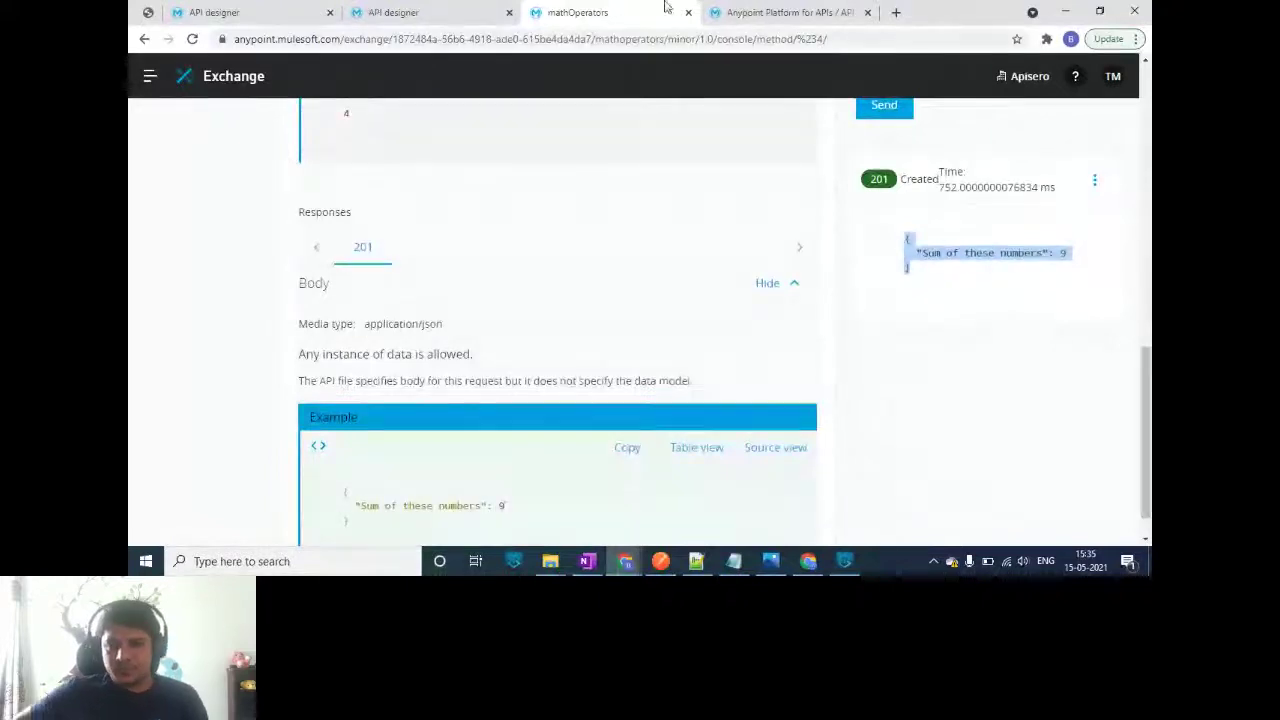
Open the Settings page of the mathOperators v1 API instance in API Manager
{"action": "left_click", "coordinate": [770, 12]}
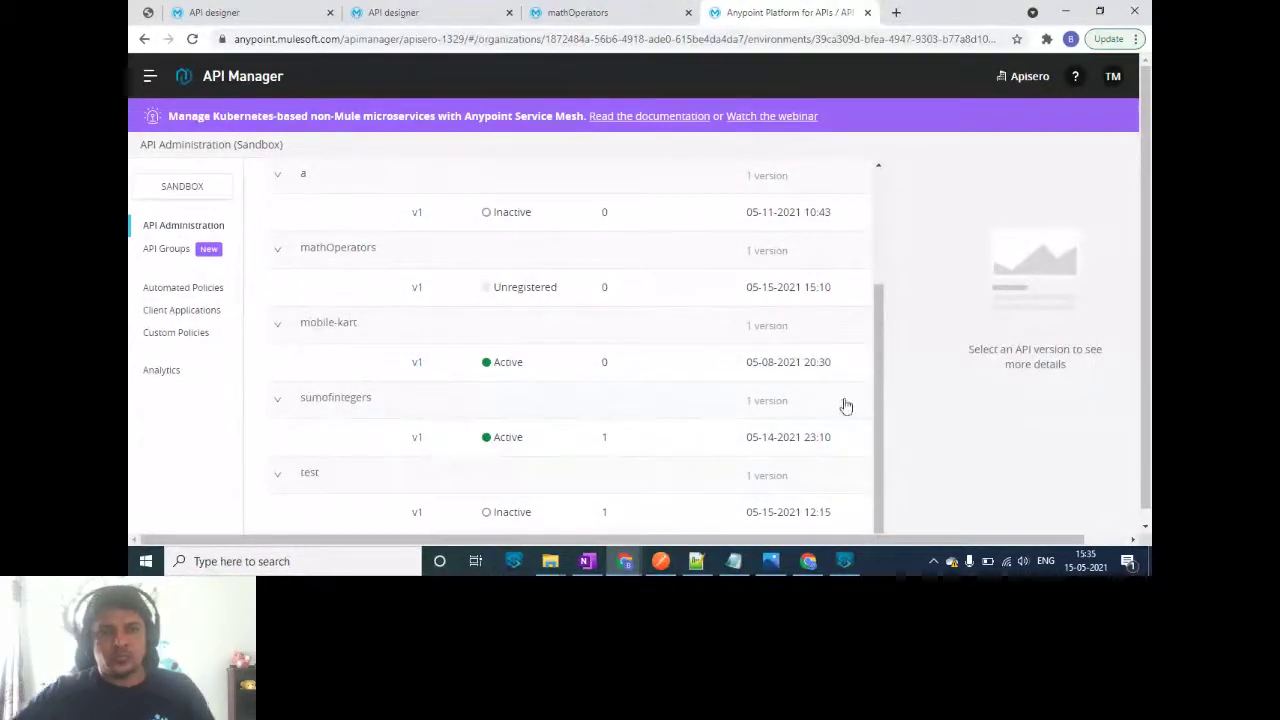
{"action": "scroll", "coordinate": [1150, 425], "scroll_direction": "down", "scroll_amount": 1}
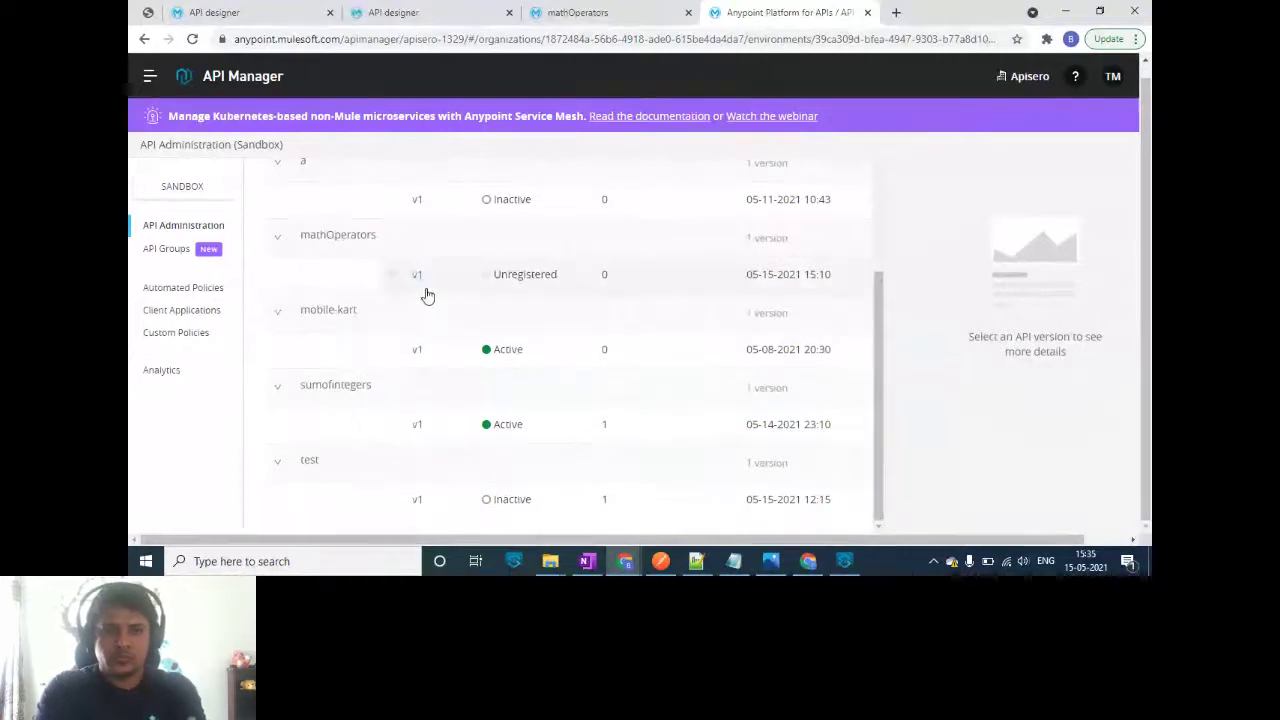
{"action": "scroll", "coordinate": [428, 420], "scroll_direction": "up", "scroll_amount": 2}
{"action": "scroll", "coordinate": [445, 405], "scroll_direction": "down", "scroll_amount": 3}
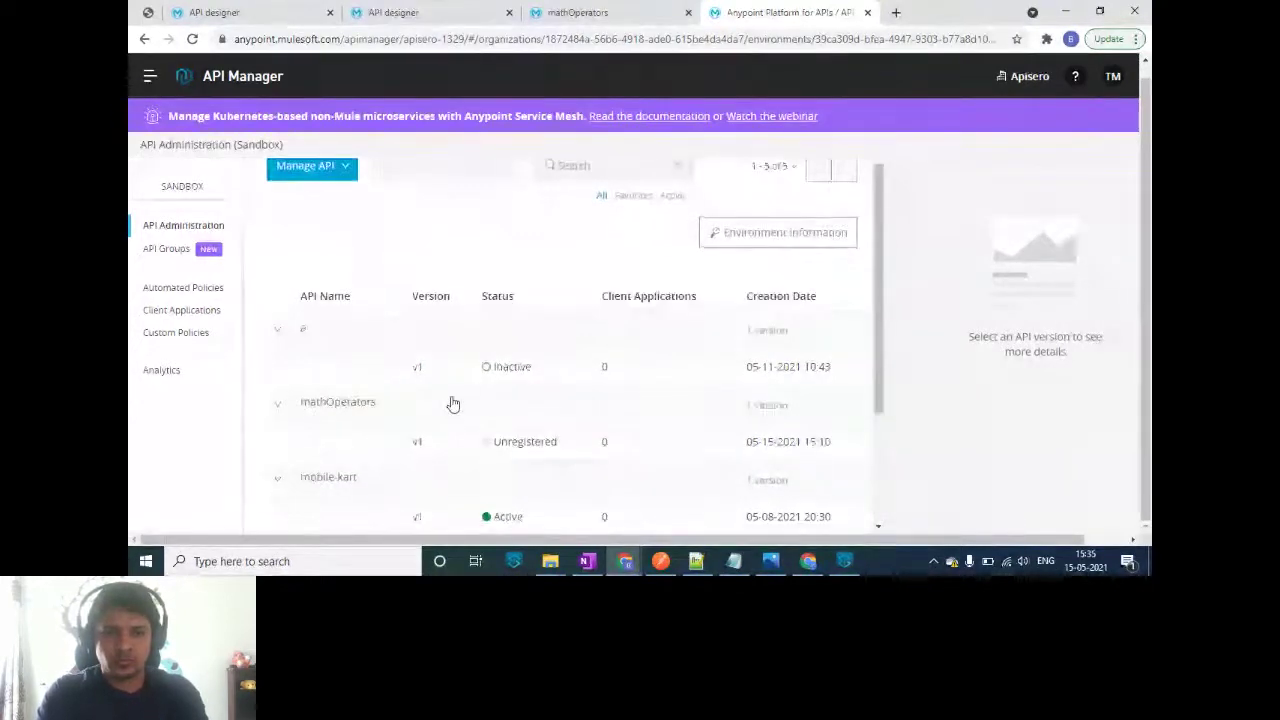
{"action": "left_click", "coordinate": [418, 303]}
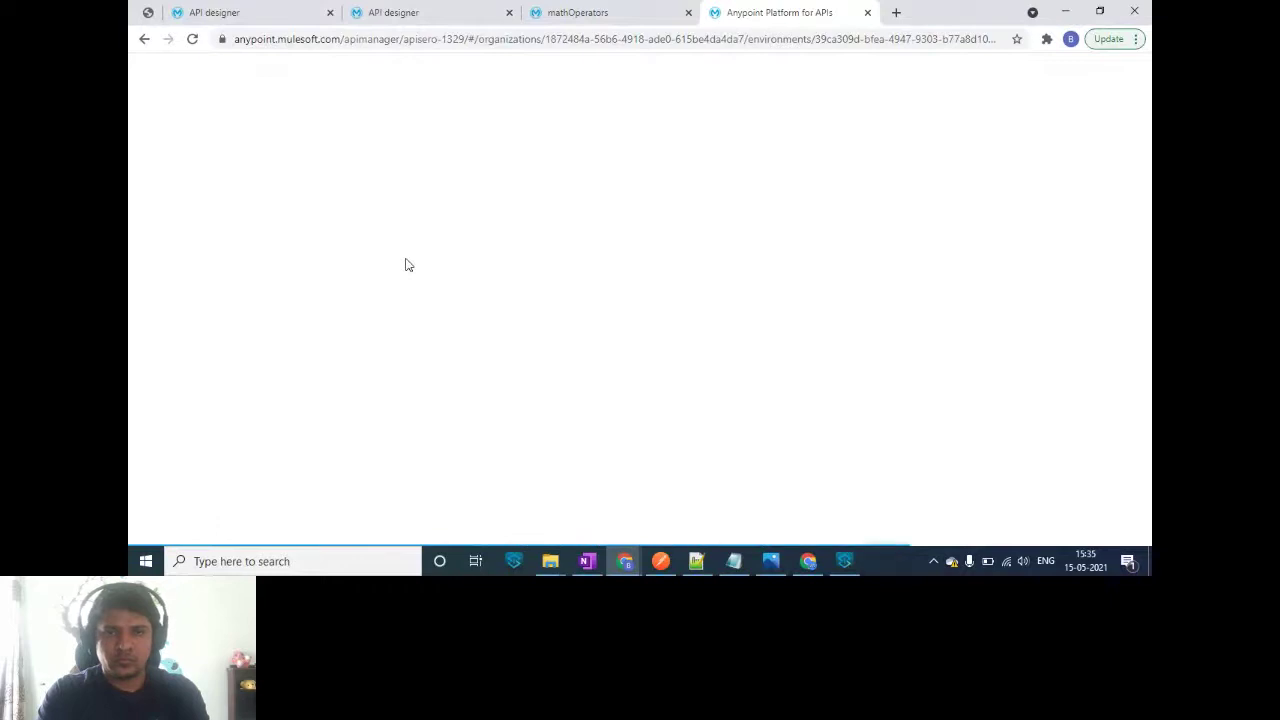
{"action": "left_click", "coordinate": [425, 468]}
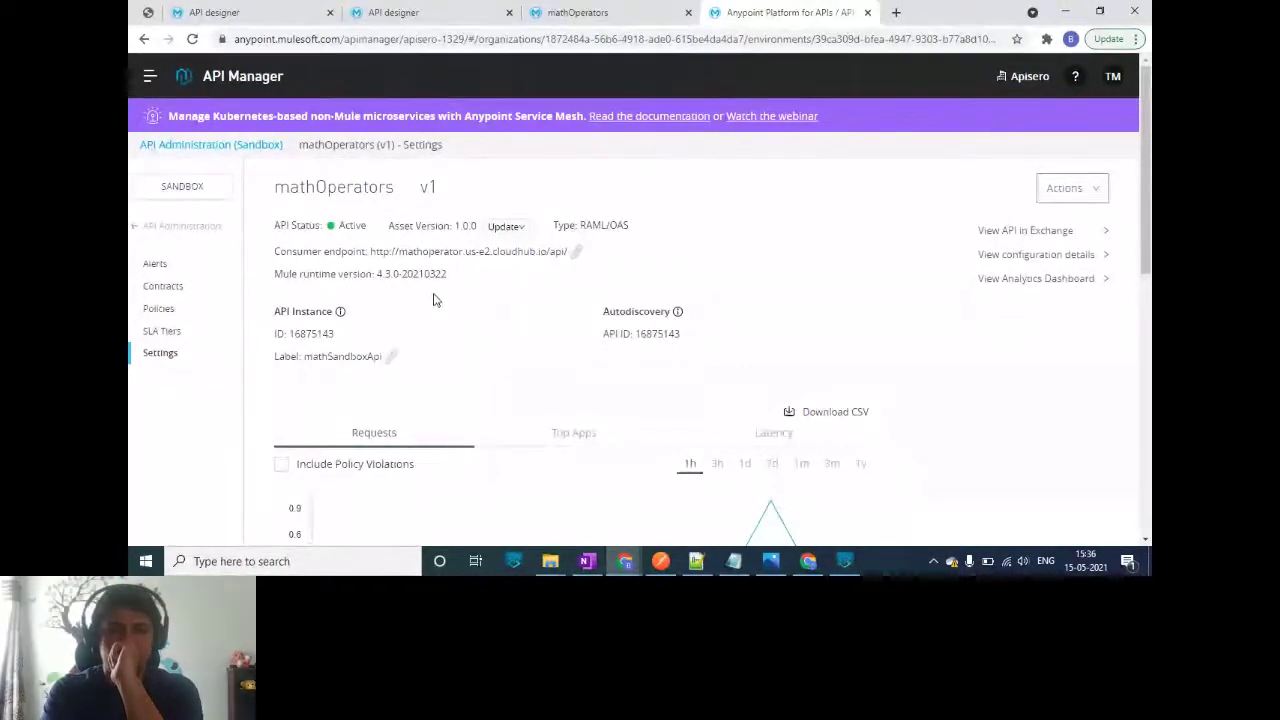
{"action": "scroll", "coordinate": [497, 310], "scroll_direction": "down", "scroll_amount": 10}
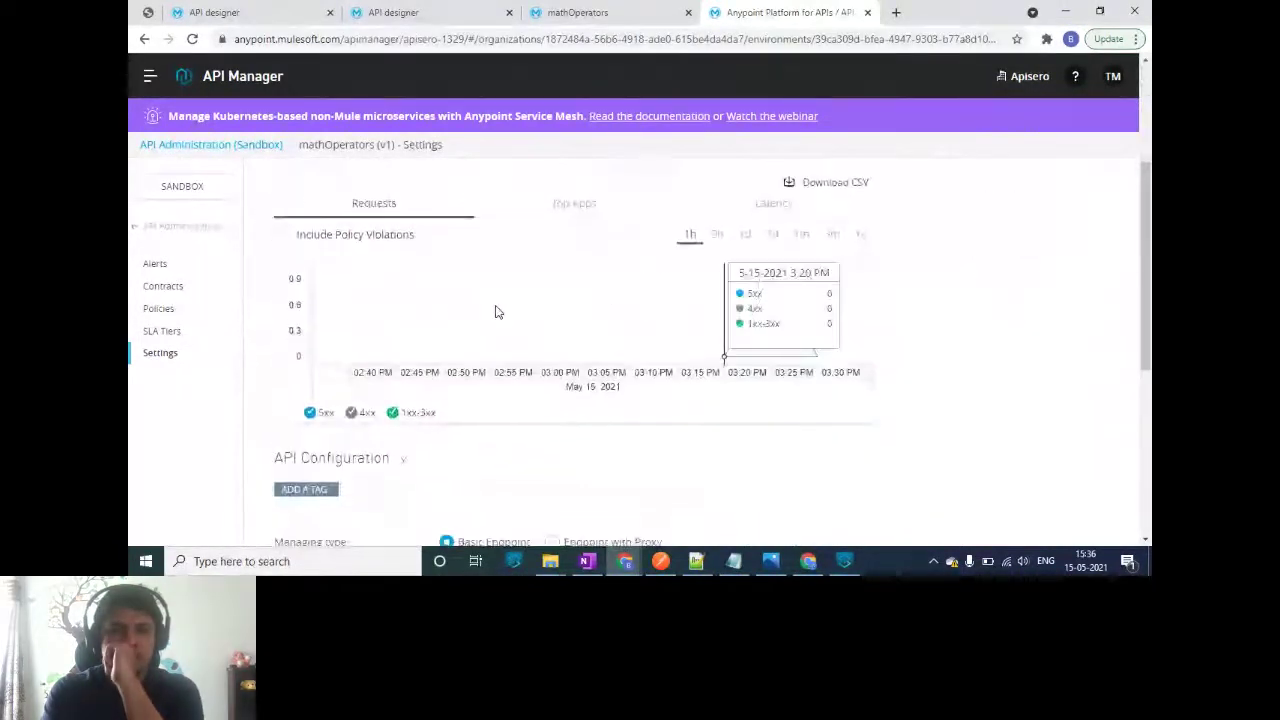
{"action": "scroll", "coordinate": [493, 312], "scroll_direction": "up", "scroll_amount": 2}
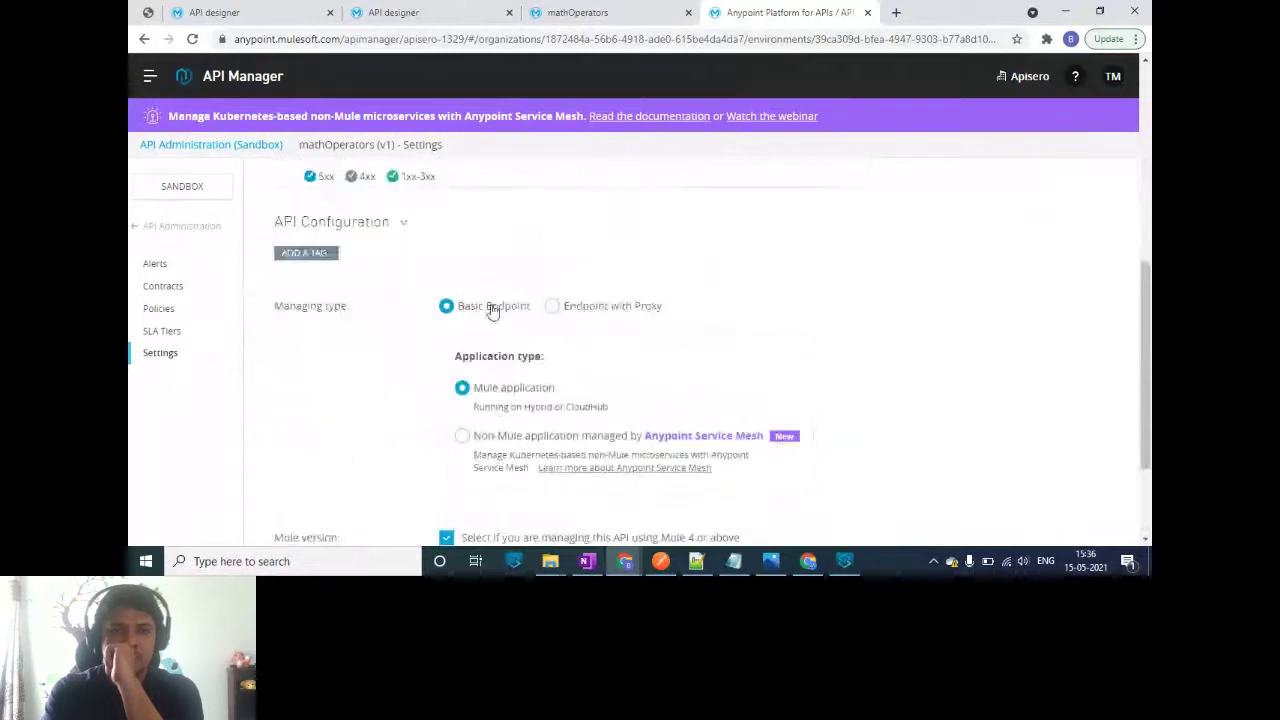
Select Endpoint with Proxy on CloudHub and clear a wrongly pasted implementation URI
{"action": "left_click", "coordinate": [552, 308]}
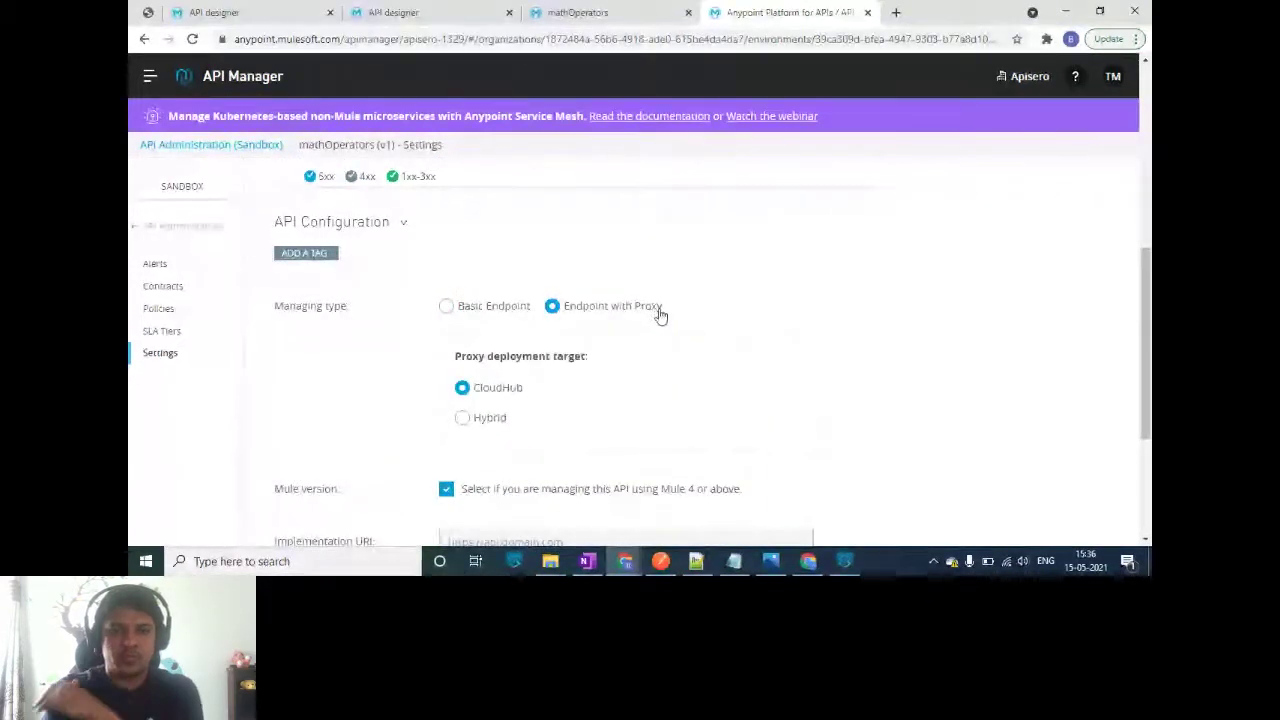
{"action": "scroll", "coordinate": [632, 319], "scroll_direction": "down", "scroll_amount": 3}
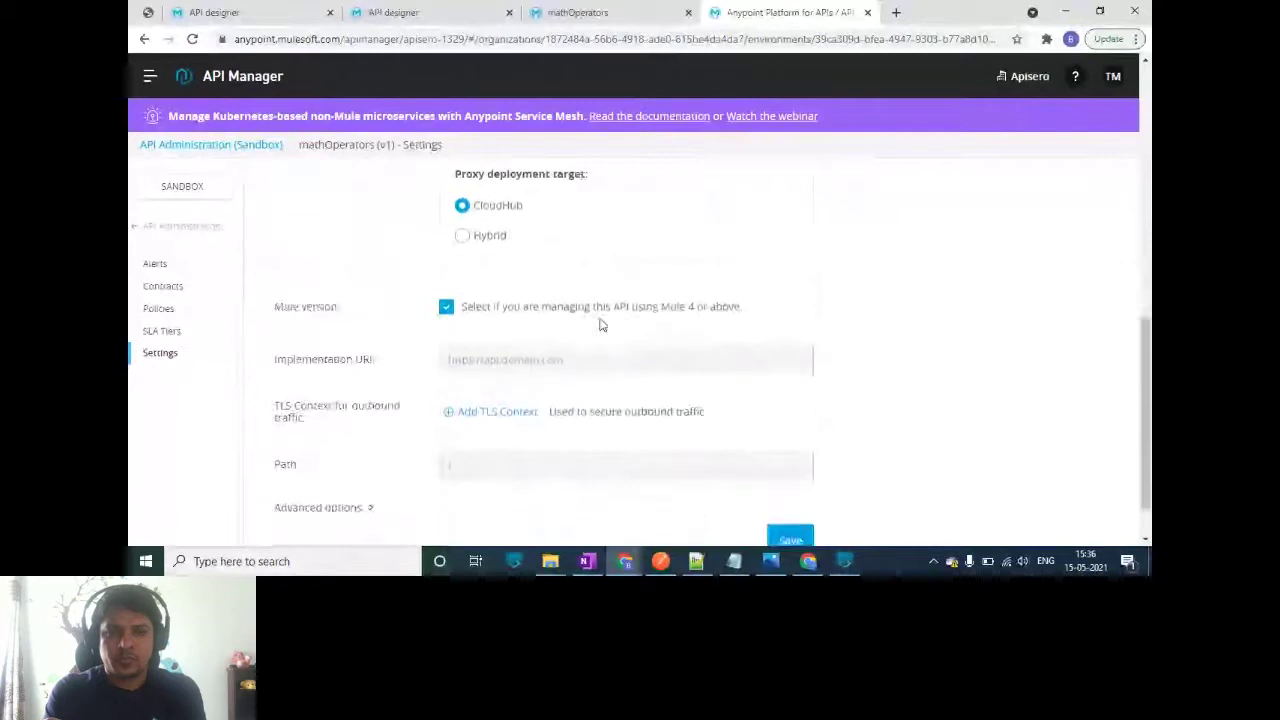
{"action": "left_click", "coordinate": [509, 318]}
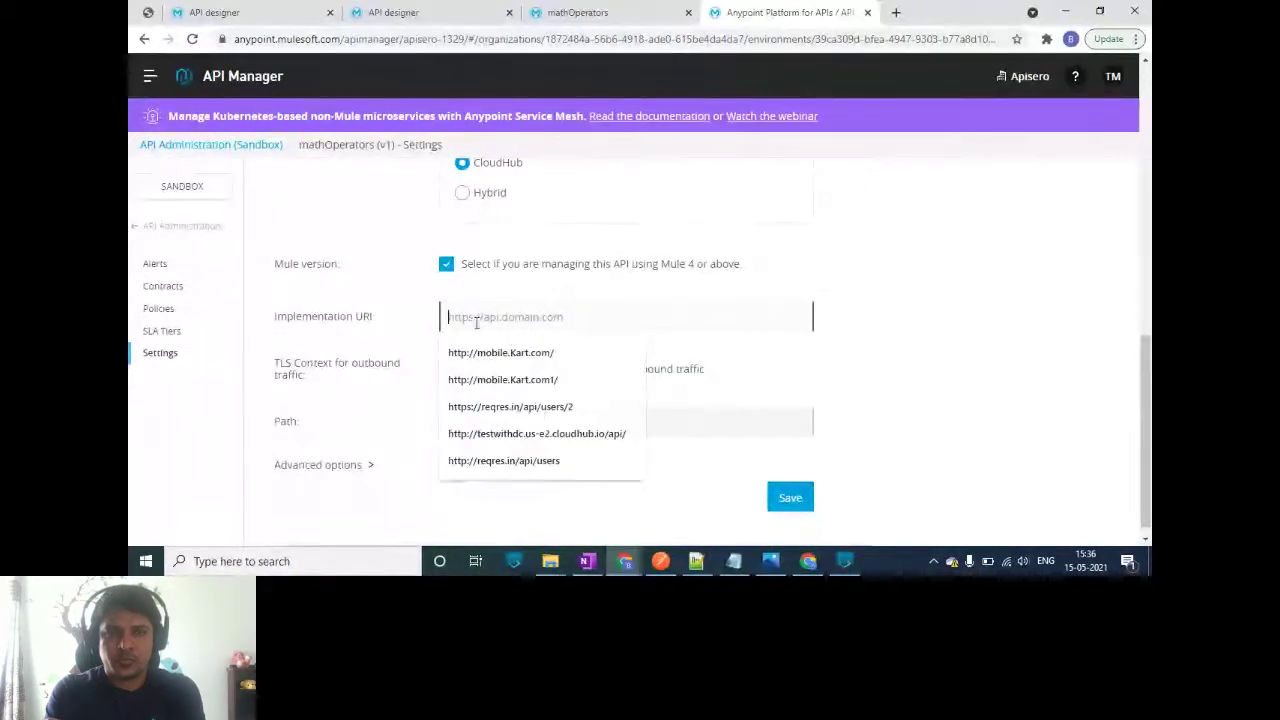
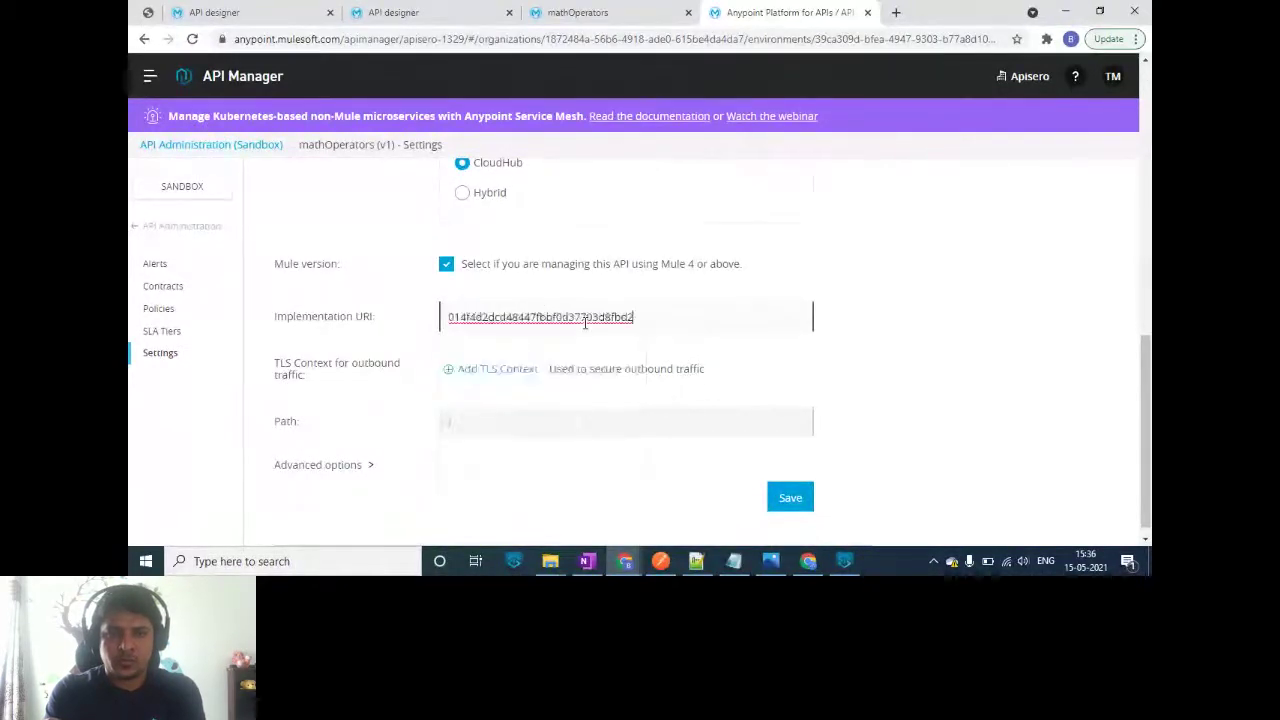
{"action": "key", "text": "ctrl+a"}
{"action": "key", "text": "BackSpace"}
{"action": "key", "text": "alt+Tab"}
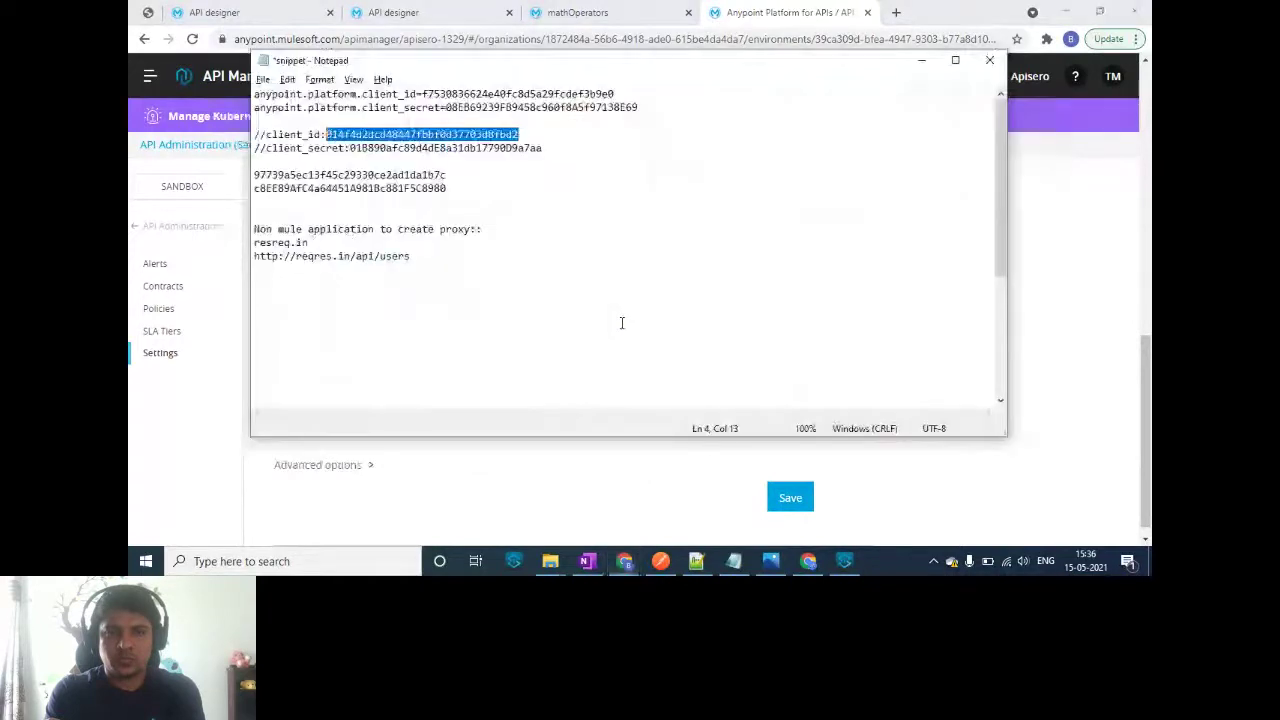
{"action": "key", "text": "alt+Tab"}
{"action": "left_click", "coordinate": [610, 188]}
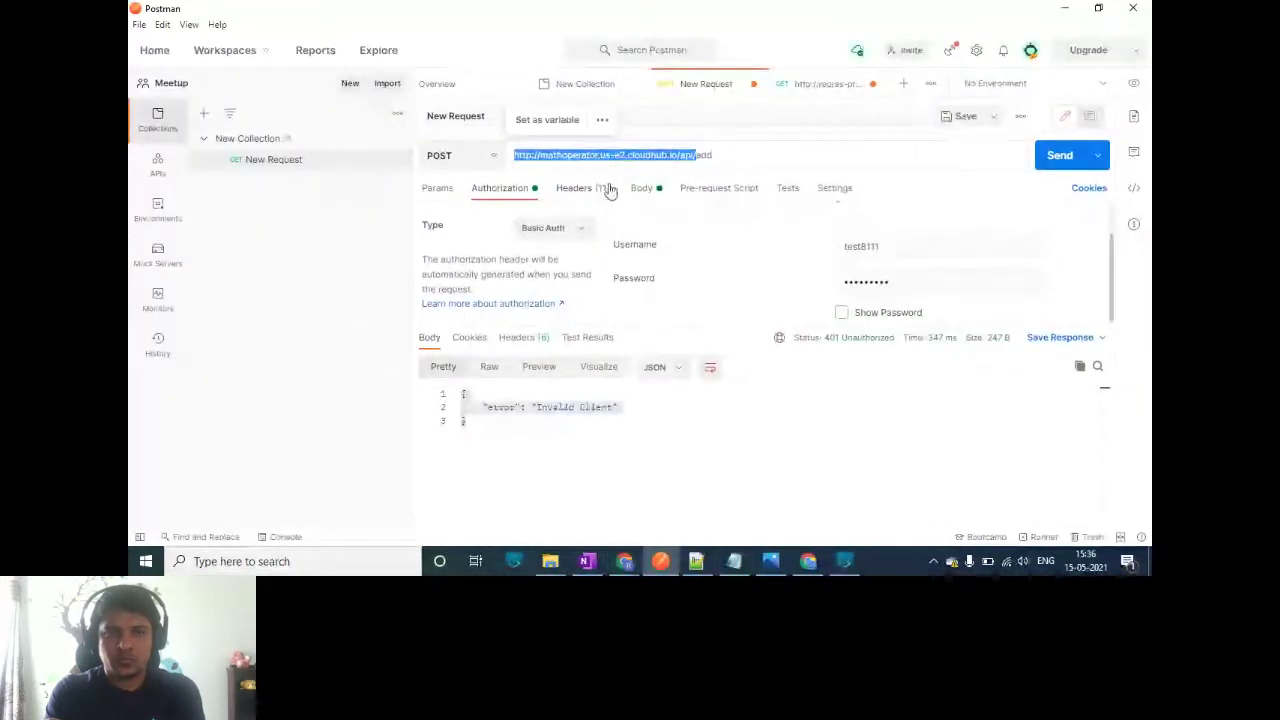
{"action": "key", "text": "alt+Tab"}
{"action": "key", "text": "alt+Tab"}
{"action": "left_click", "coordinate": [568, 309]}
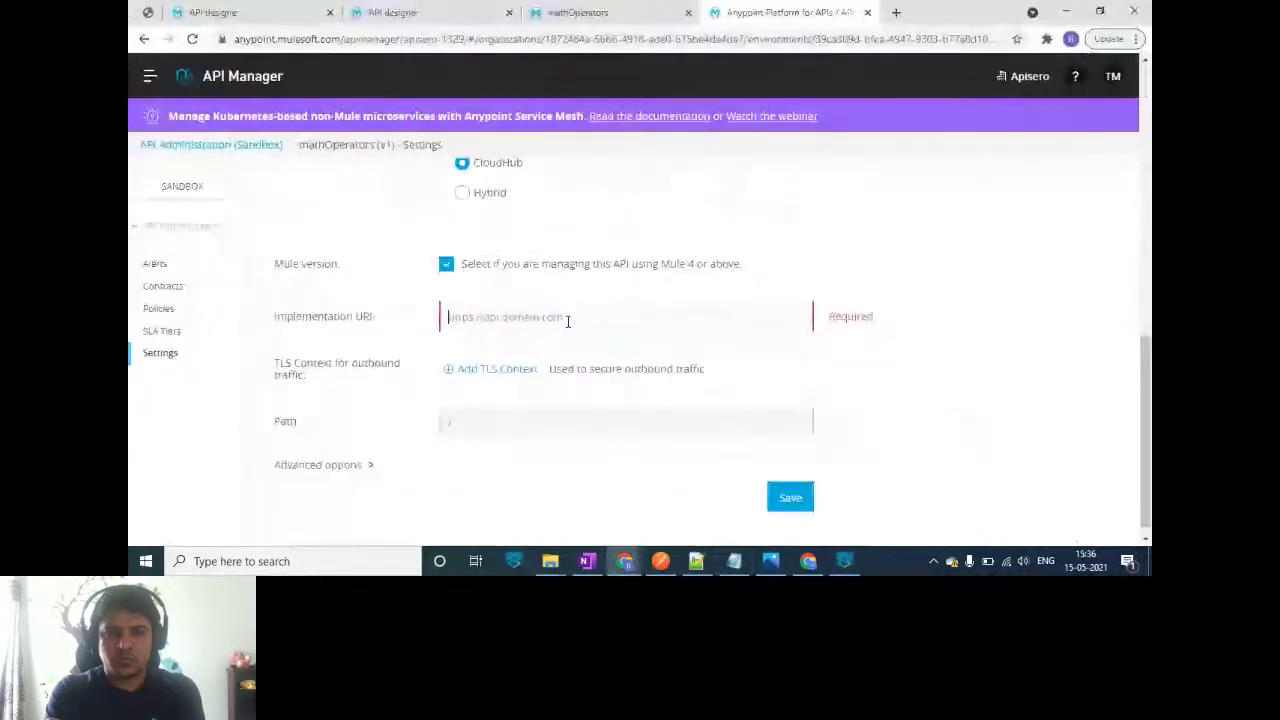
{"action": "type", "text": "http://mathoperator.us-e2.cloudhub.io/api/"}
{"action": "left_click", "coordinate": [503, 418]}
Keep proxy version 3.1.0 with port 8081 under Advanced options and save
{"action": "scroll", "coordinate": [500, 430], "scroll_direction": "down", "scroll_amount": 1}
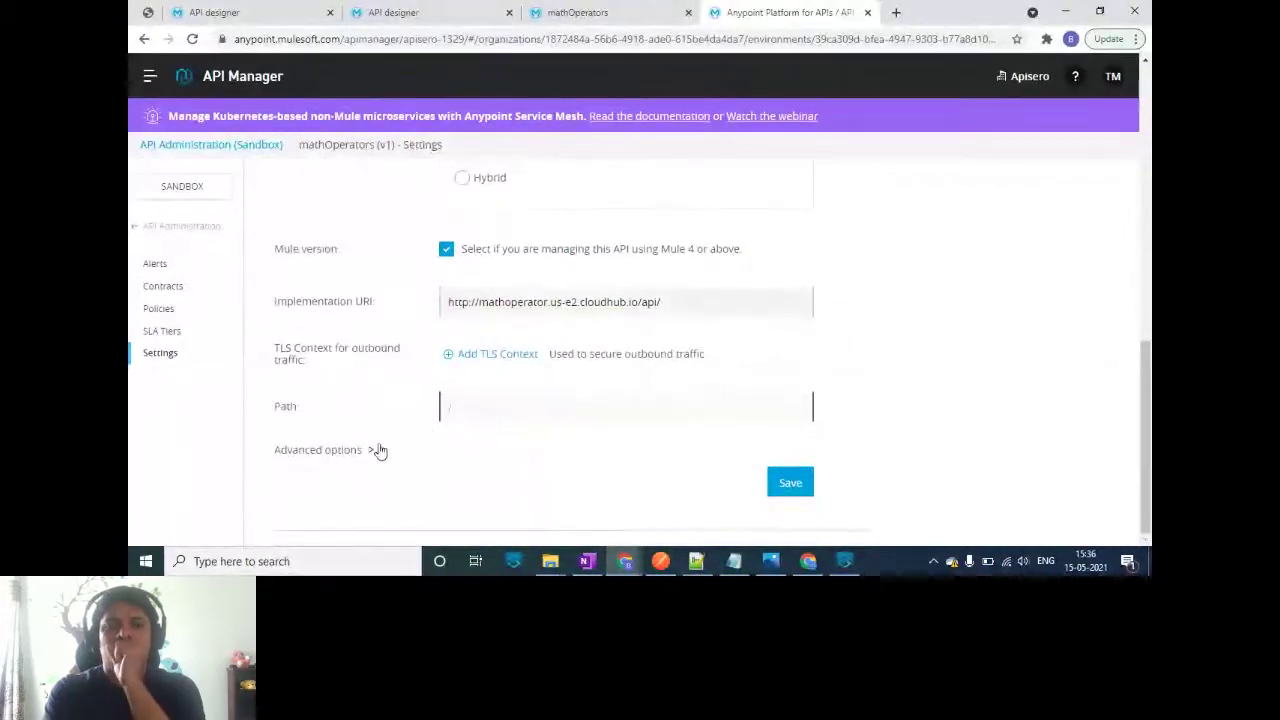
{"action": "left_click", "coordinate": [381, 450]}
{"action": "scroll", "coordinate": [474, 411], "scroll_direction": "down", "scroll_amount": 2}
{"action": "left_click", "coordinate": [585, 270]}
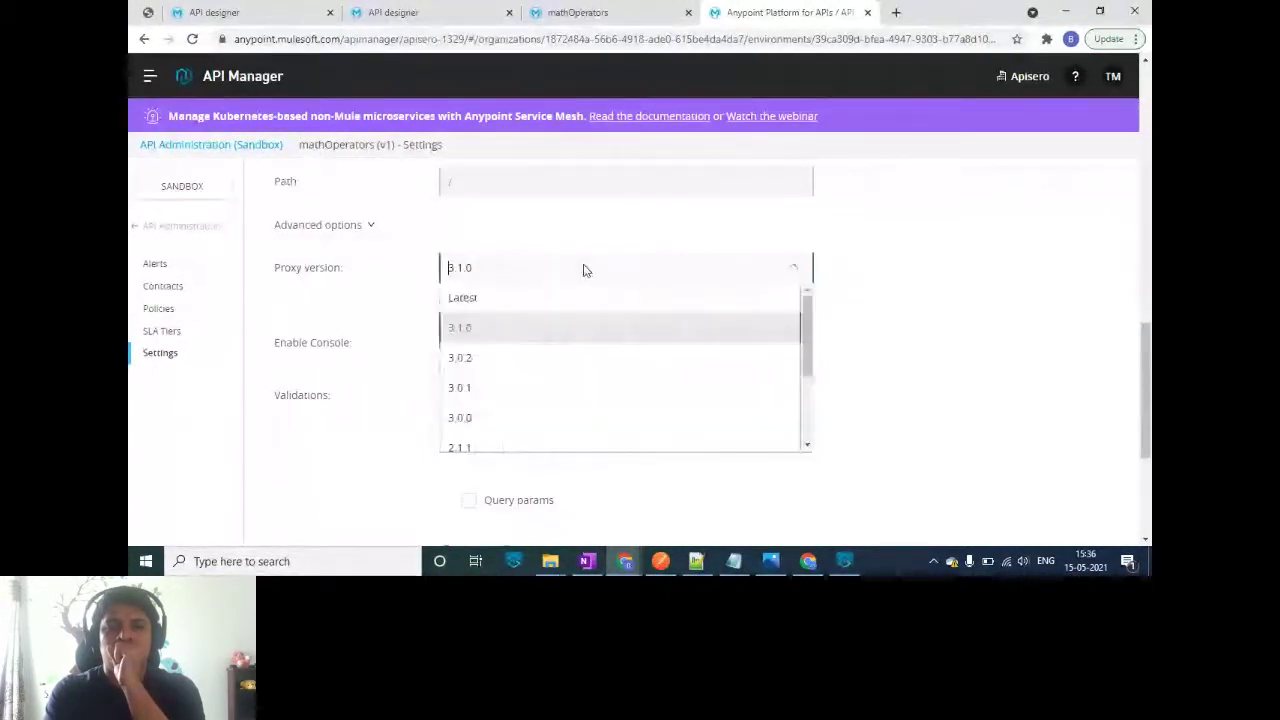
{"action": "left_click", "coordinate": [912, 291]}
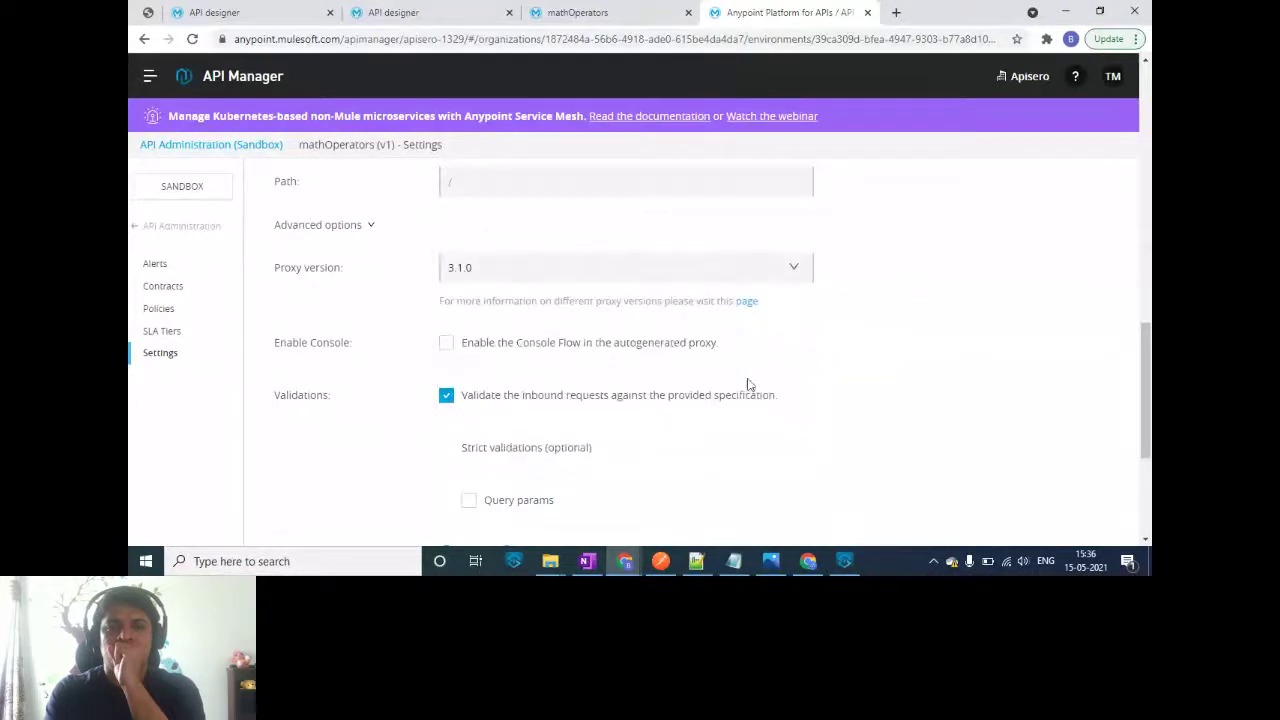
{"action": "scroll", "coordinate": [749, 390], "scroll_direction": "down", "scroll_amount": 5}
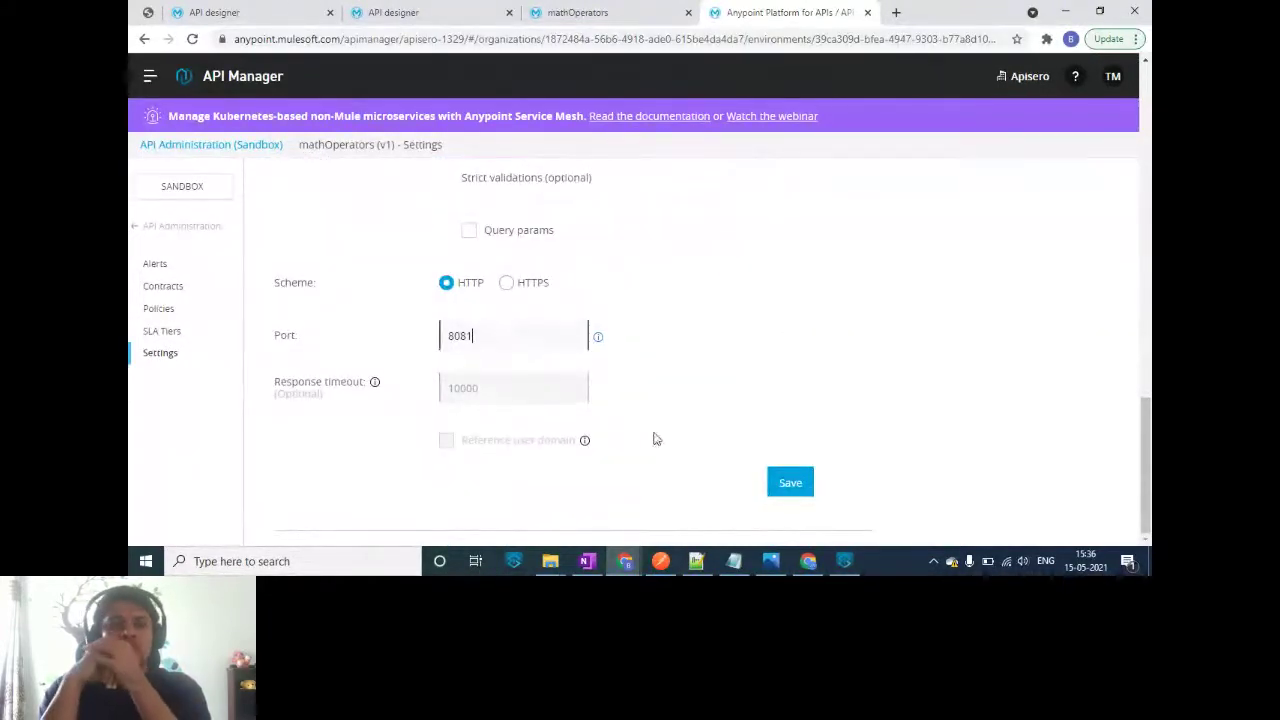
{"action": "left_click", "coordinate": [793, 488]}
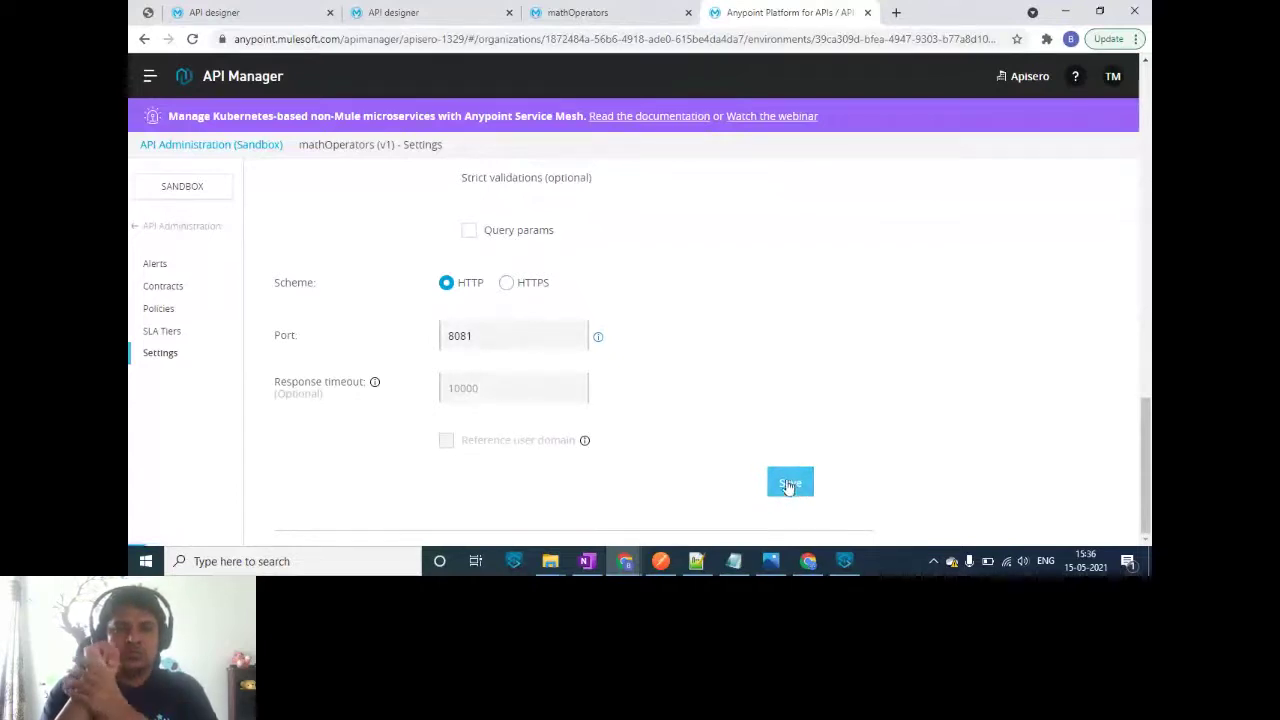
Deploy the proxy application 'math-proxy' to CloudHub on runtime version 4.3.0
{"action": "scroll", "coordinate": [834, 346], "scroll_direction": "down", "scroll_amount": 3}
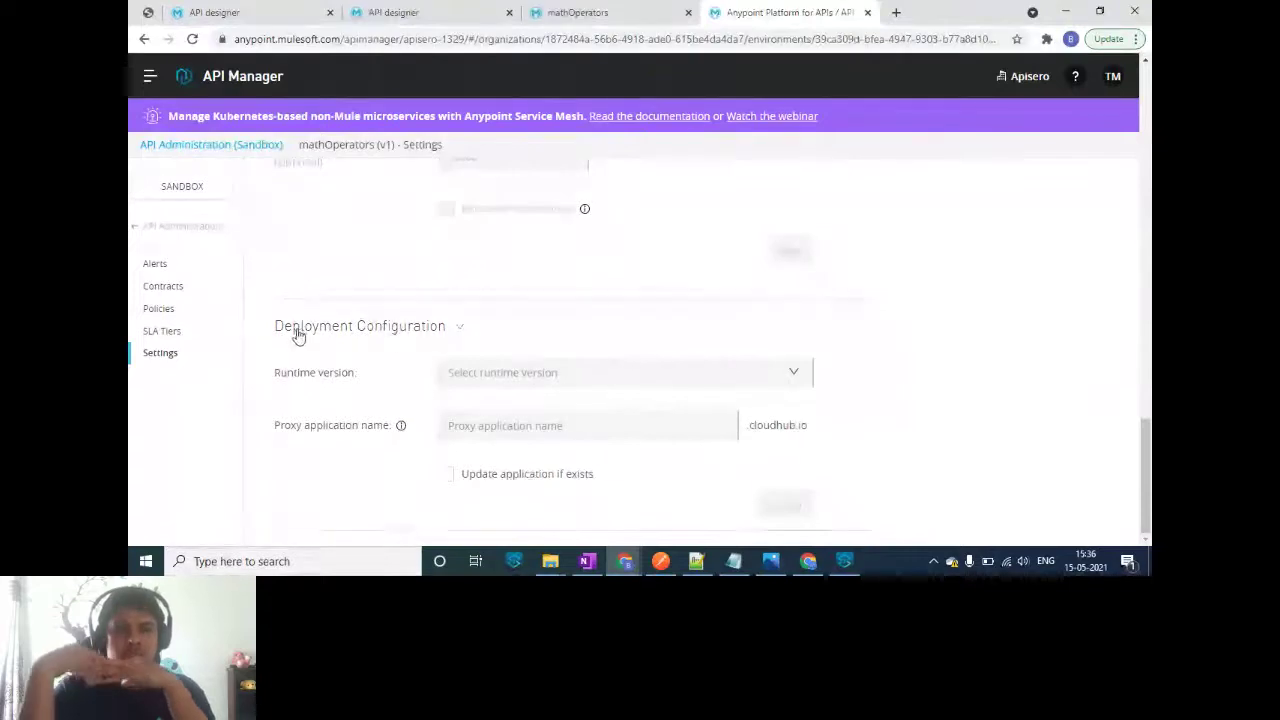
{"action": "left_click", "coordinate": [740, 384]}
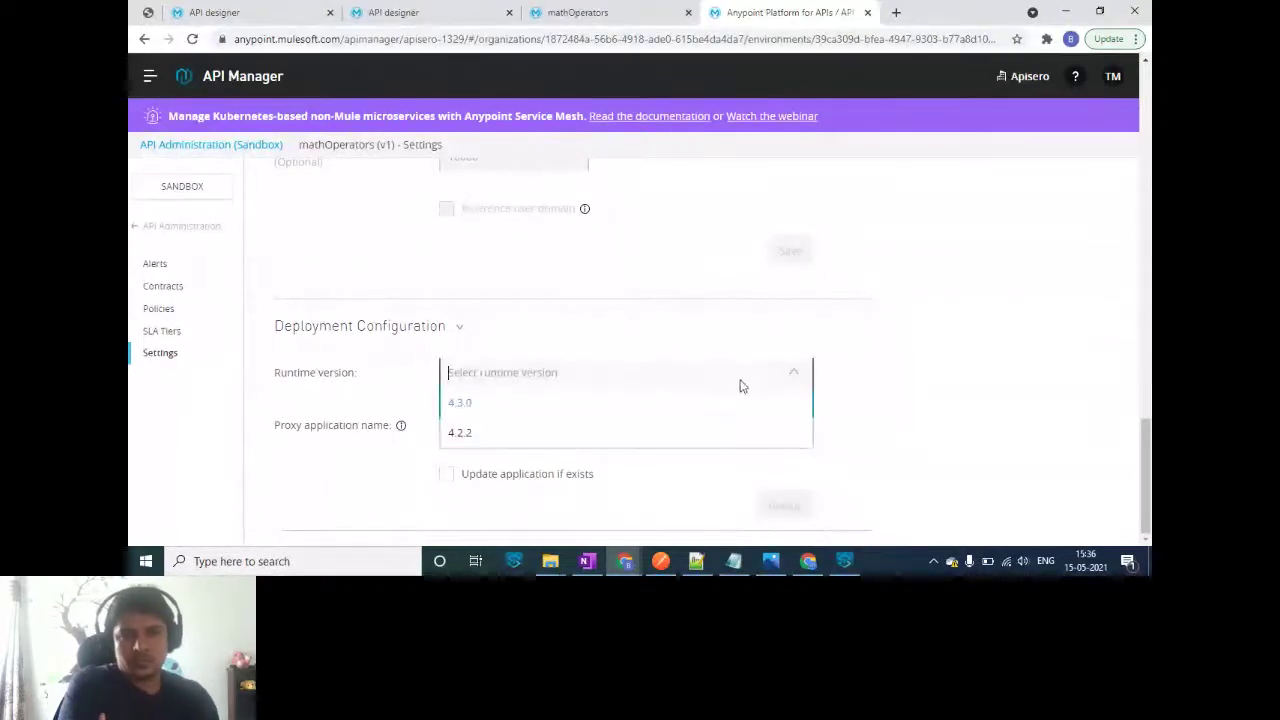
{"action": "left_click", "coordinate": [466, 404]}
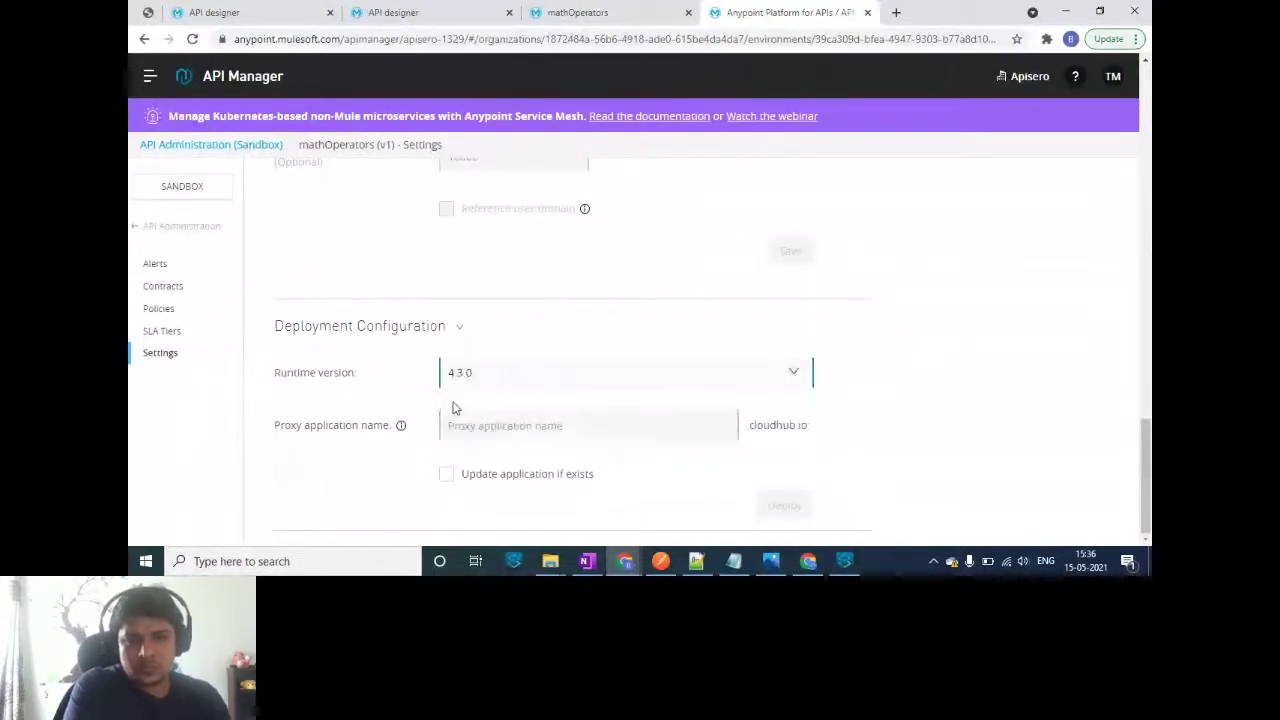
{"action": "left_click", "coordinate": [568, 432]}
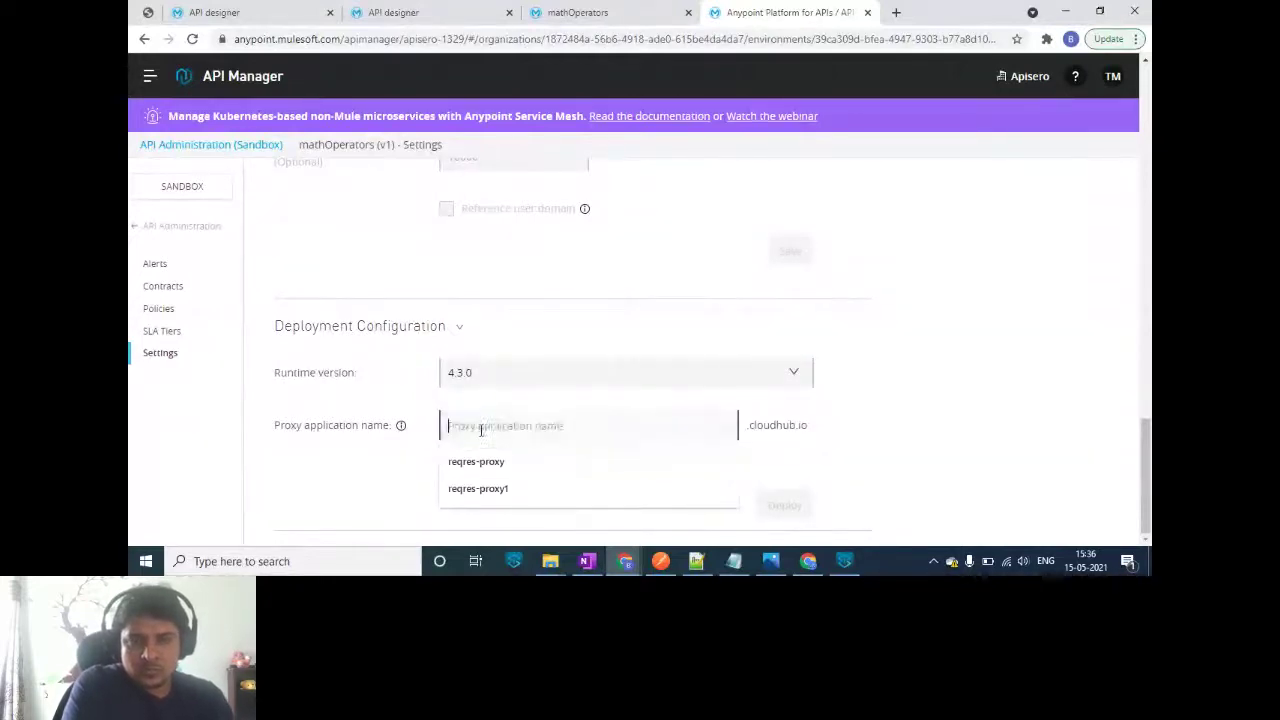
{"action": "type", "text": "math"}
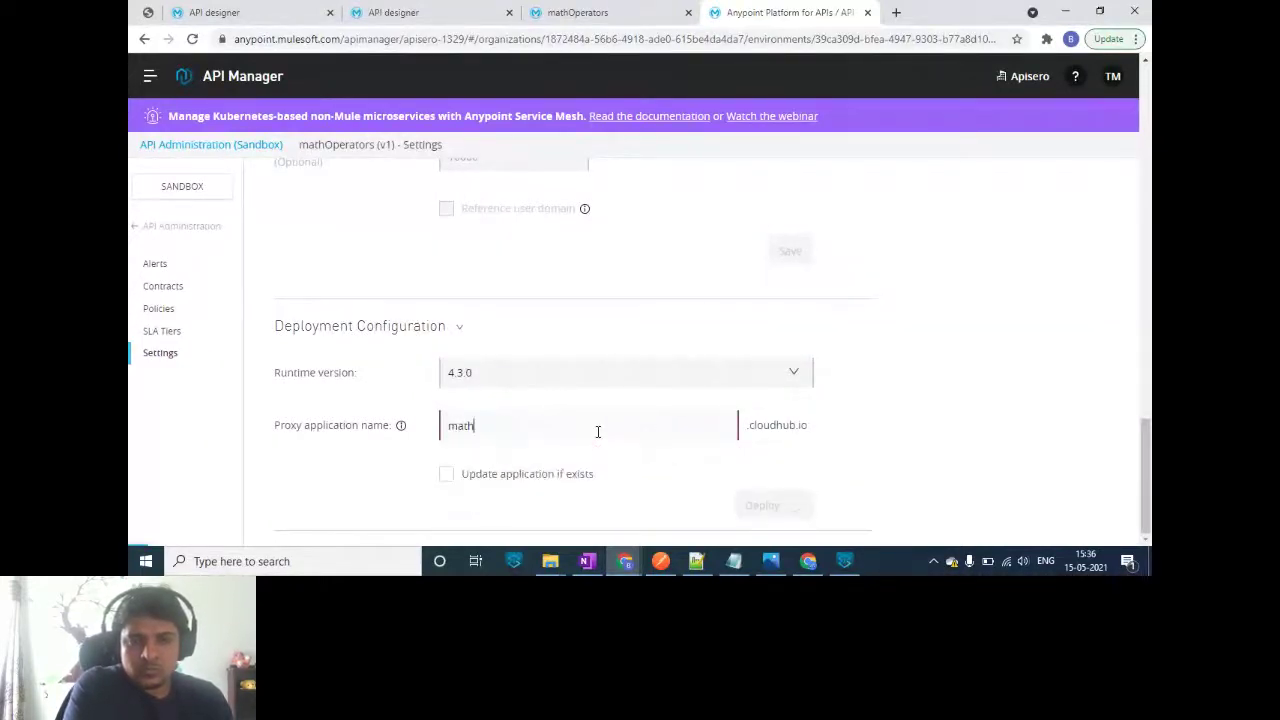
{"action": "type", "text": "-pro"}
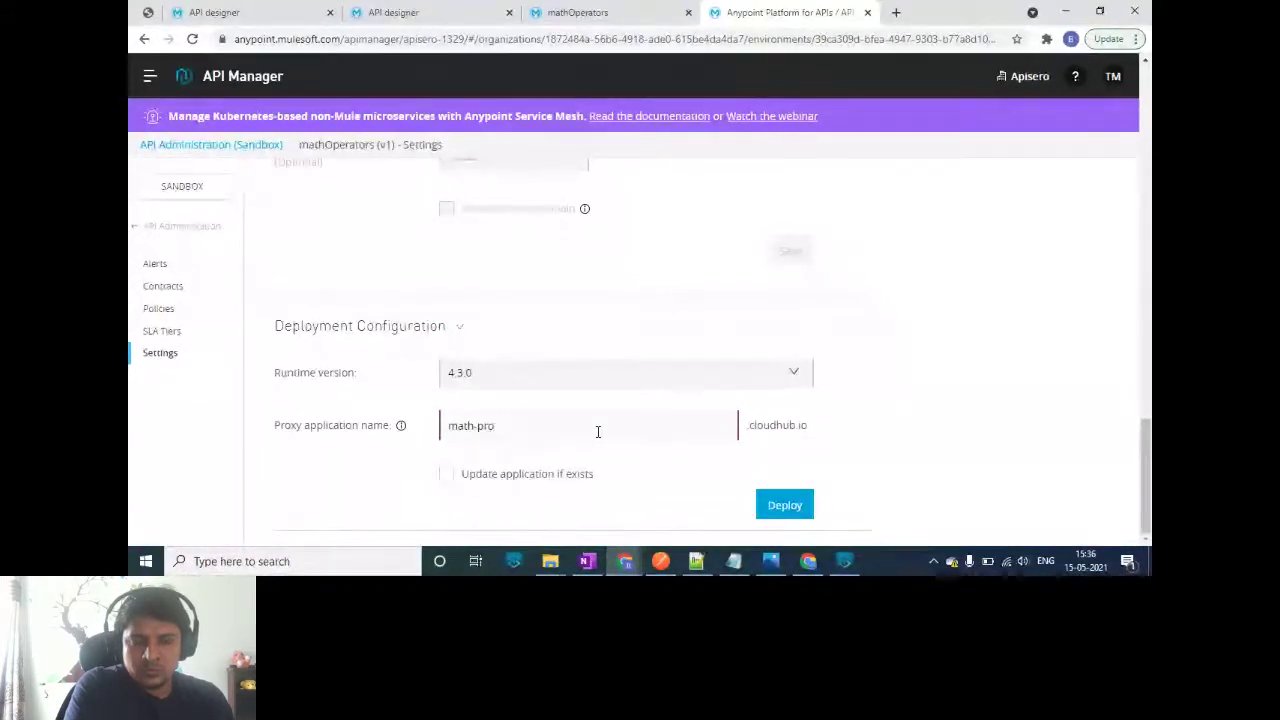
{"action": "type", "text": "xy"}
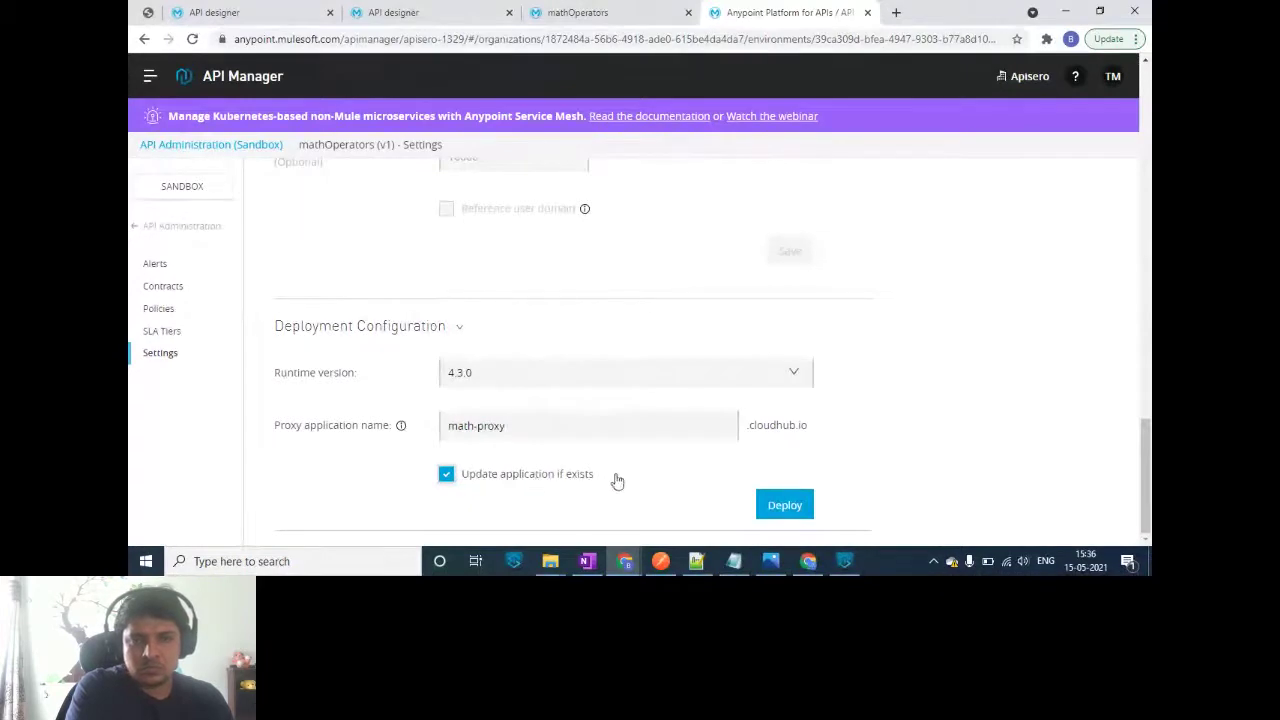
{"action": "left_click", "coordinate": [780, 505]}
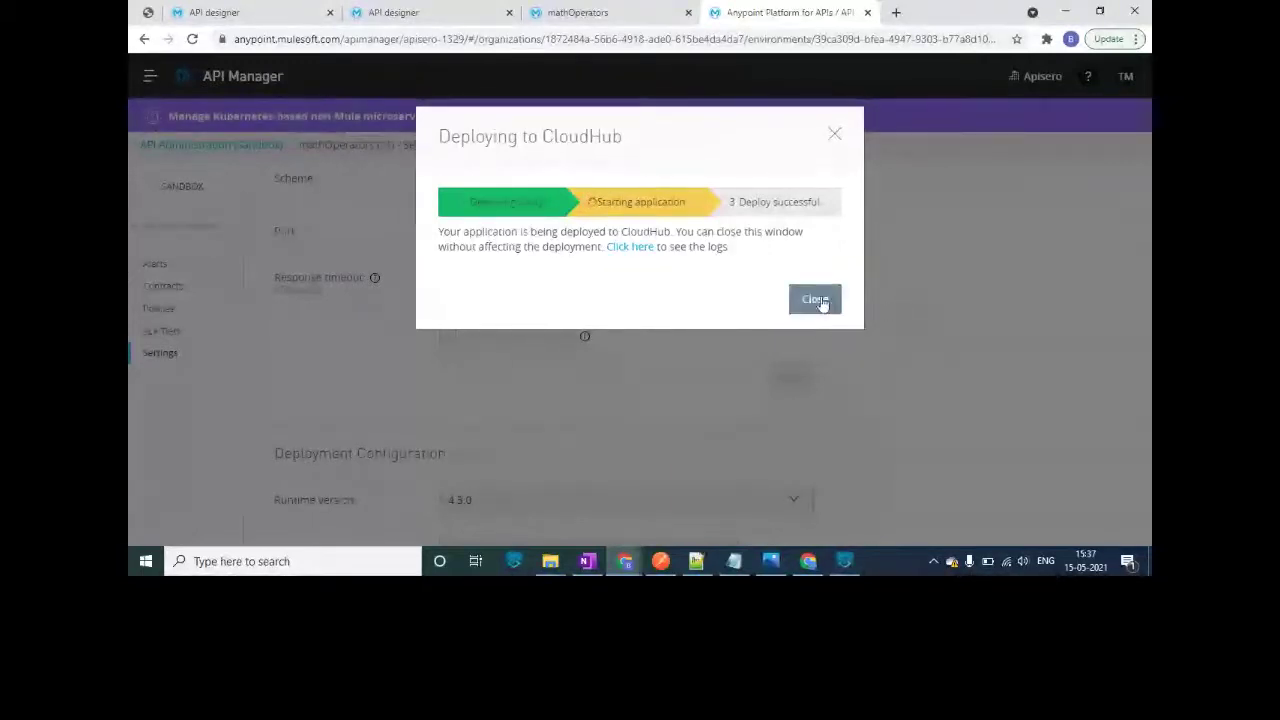
Open the math-proxy deployment logs in a new Runtime Manager tab
{"action": "left_click", "coordinate": [630, 247], "text": "ctrl"}
{"action": "left_click", "coordinate": [857, 12]}
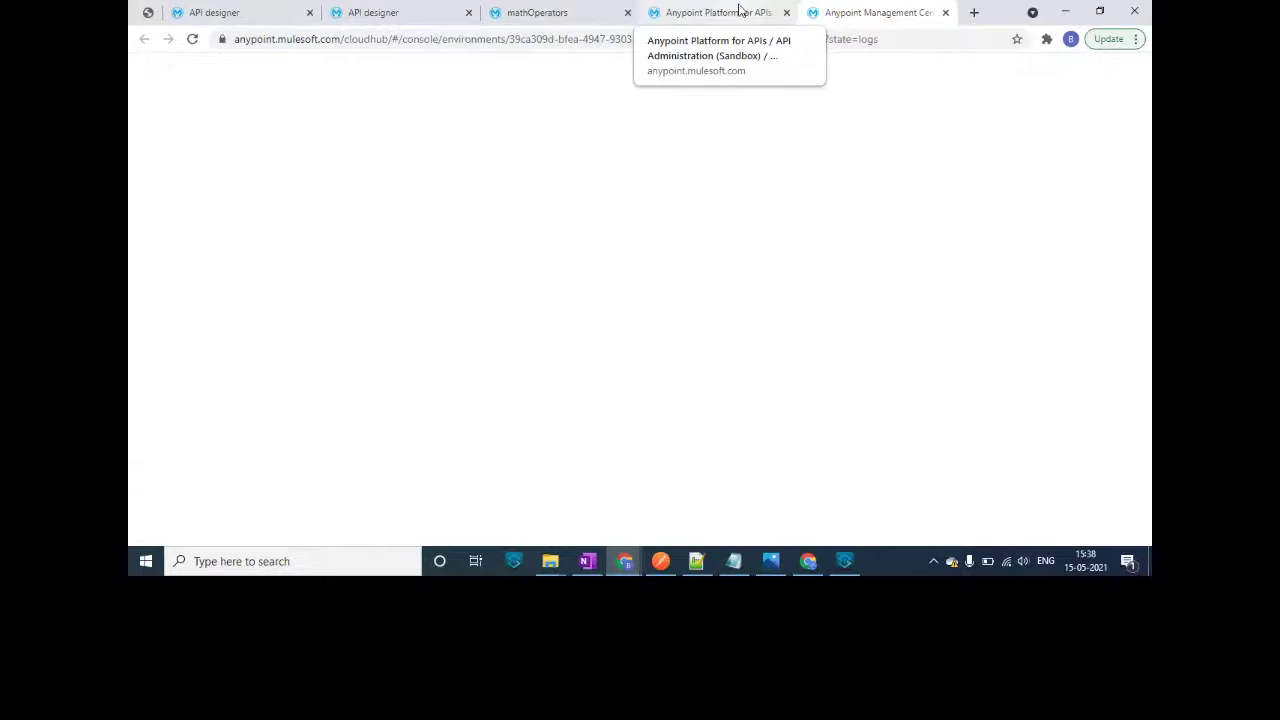
{"action": "left_click", "coordinate": [738, 12]}
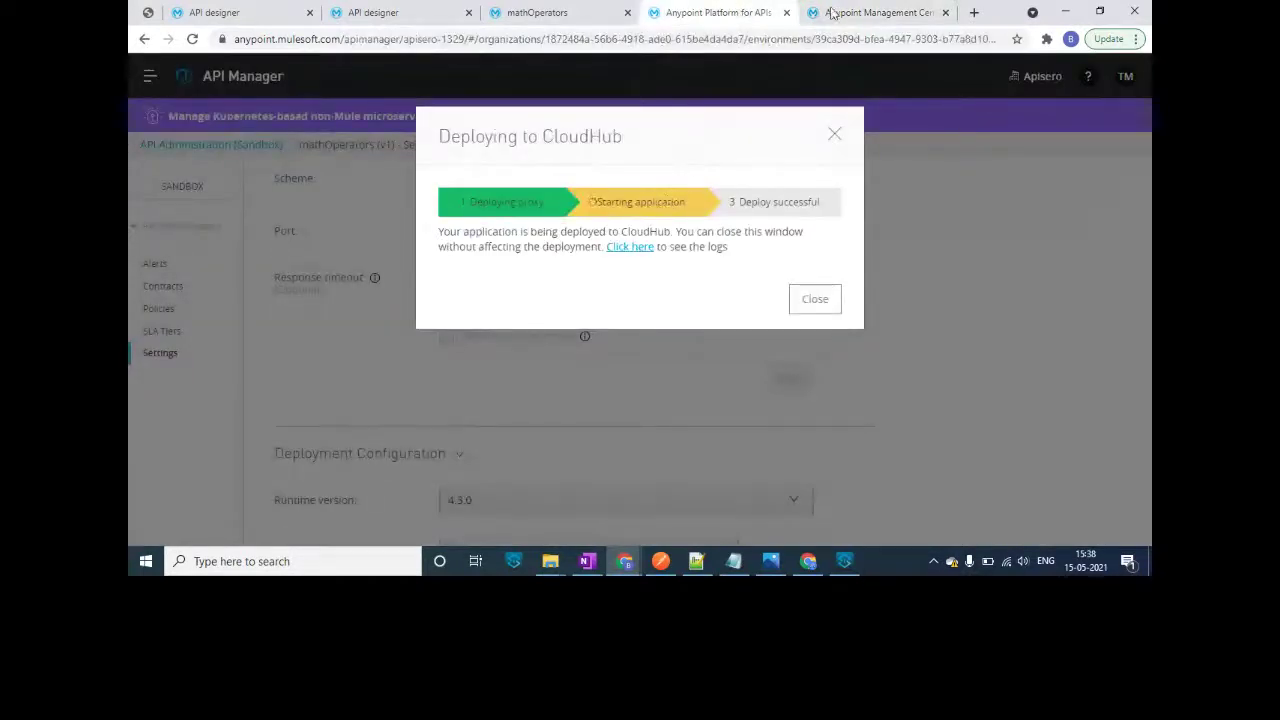
{"action": "left_click", "coordinate": [890, 12]}
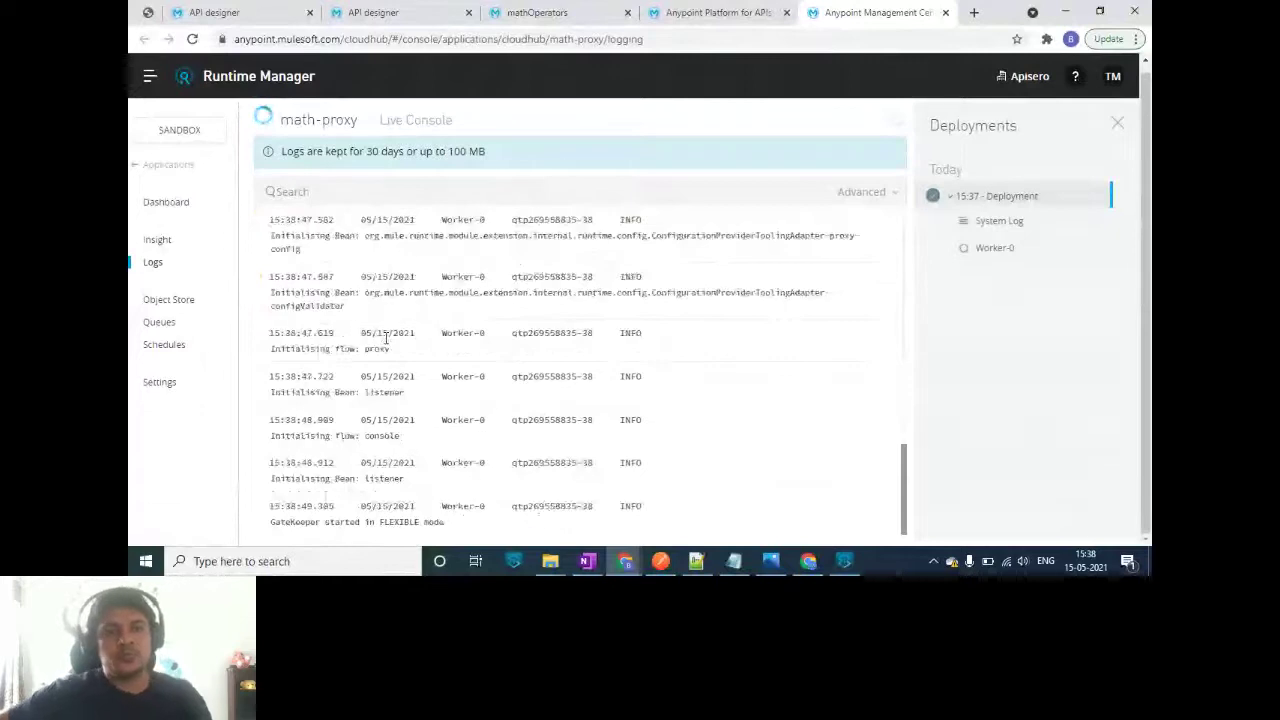
Review math-proxy's application properties in both text view and table view
{"action": "left_click", "coordinate": [172, 384]}
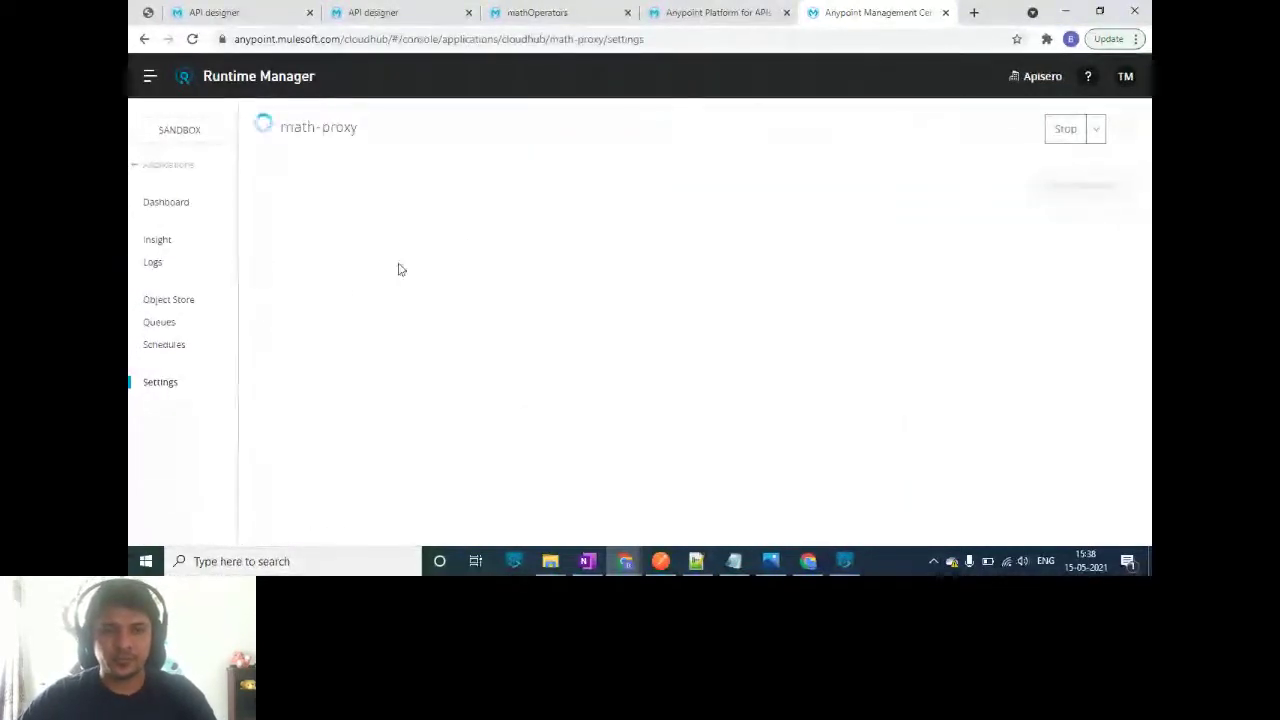
{"action": "left_click", "coordinate": [522, 294]}
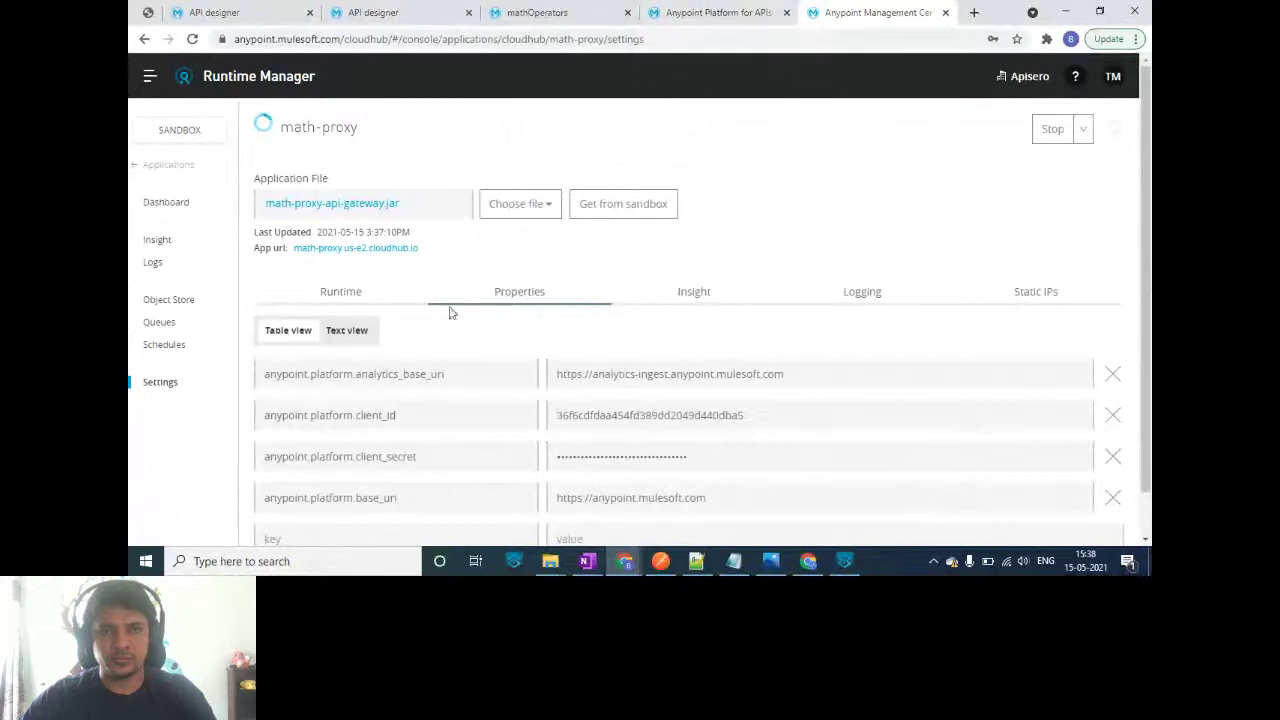
{"action": "left_click", "coordinate": [341, 335]}
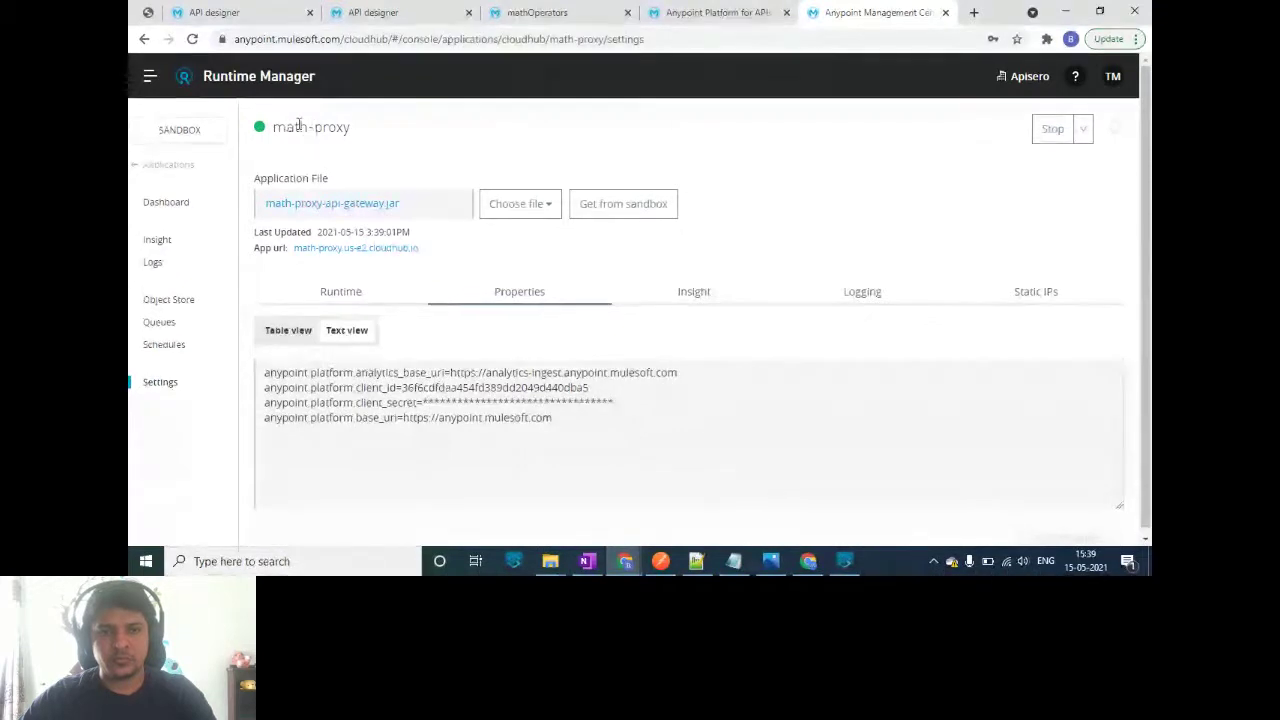
{"action": "left_click_drag", "start_coordinate": [578, 417], "coordinate": [256, 372]}
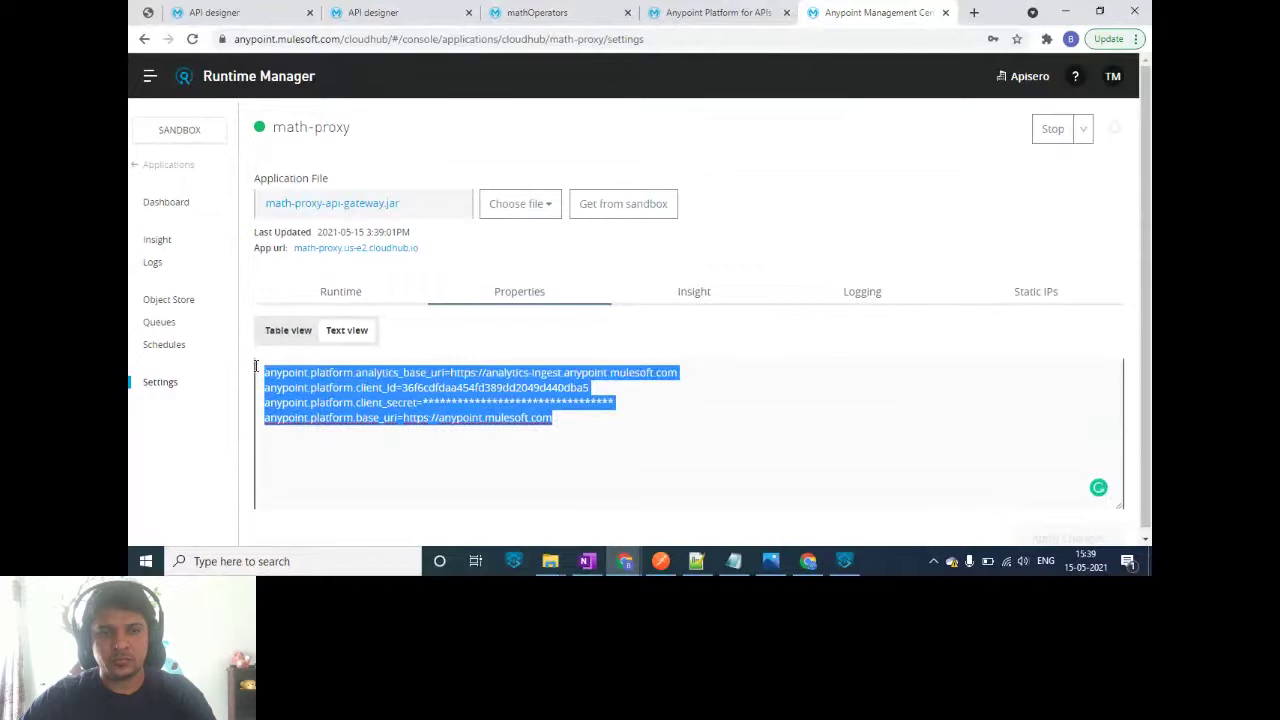
{"action": "left_click", "coordinate": [284, 335]}
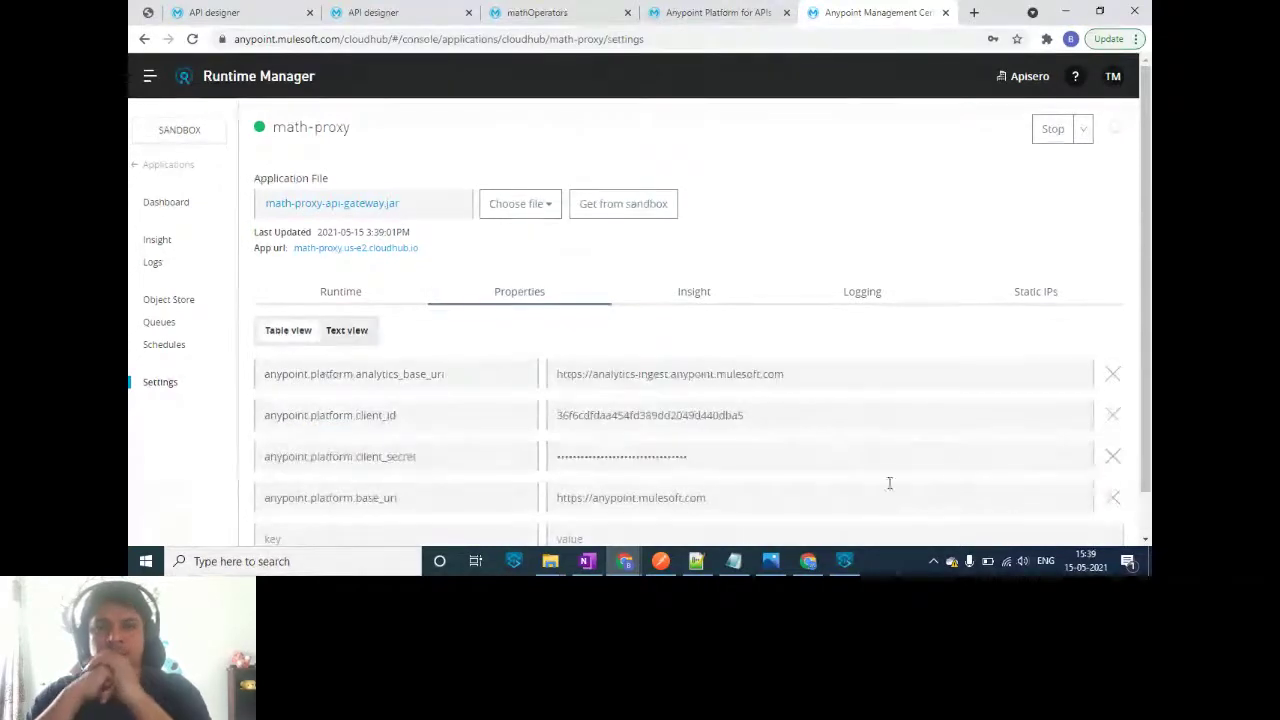
{"action": "scroll", "coordinate": [1148, 499], "scroll_direction": "down", "scroll_amount": 1}
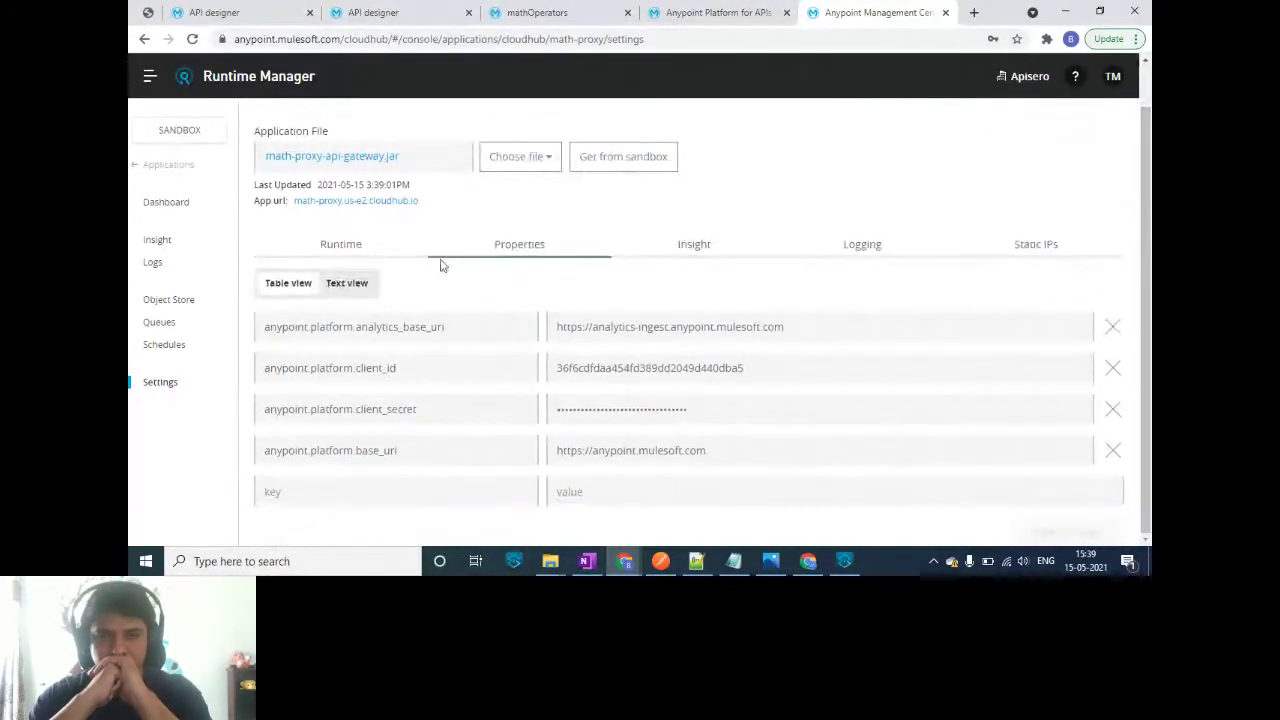
Copy the app URL math-proxy.us-e2.cloudhub.io from the Runtime settings
{"action": "left_click", "coordinate": [355, 252]}
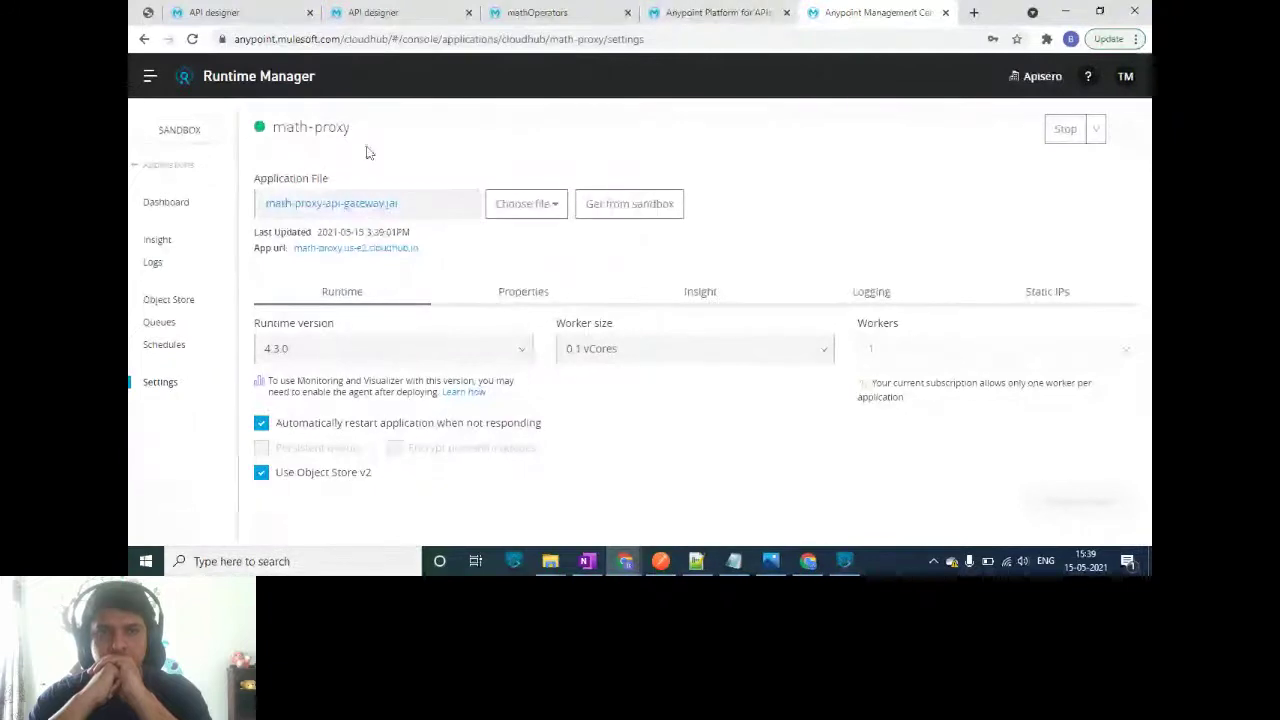
{"action": "left_click_drag", "start_coordinate": [419, 249], "coordinate": [297, 251]}
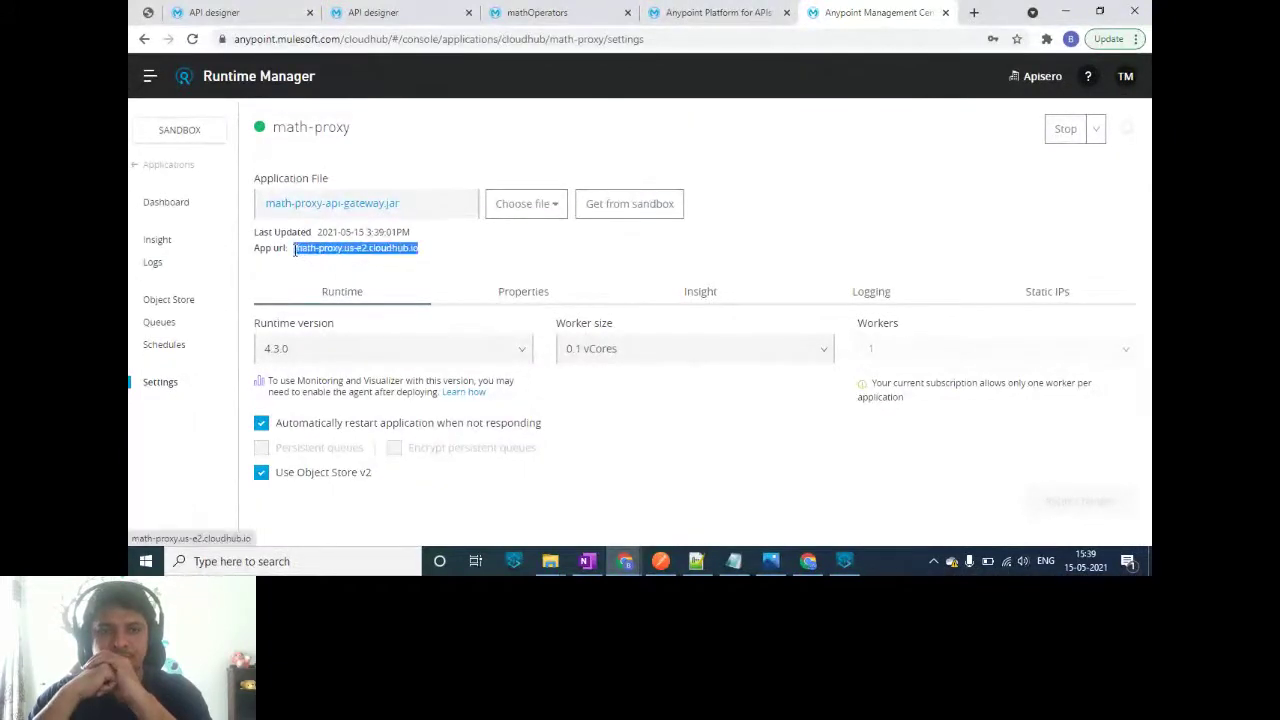
{"action": "key", "text": "alt+Tab"}
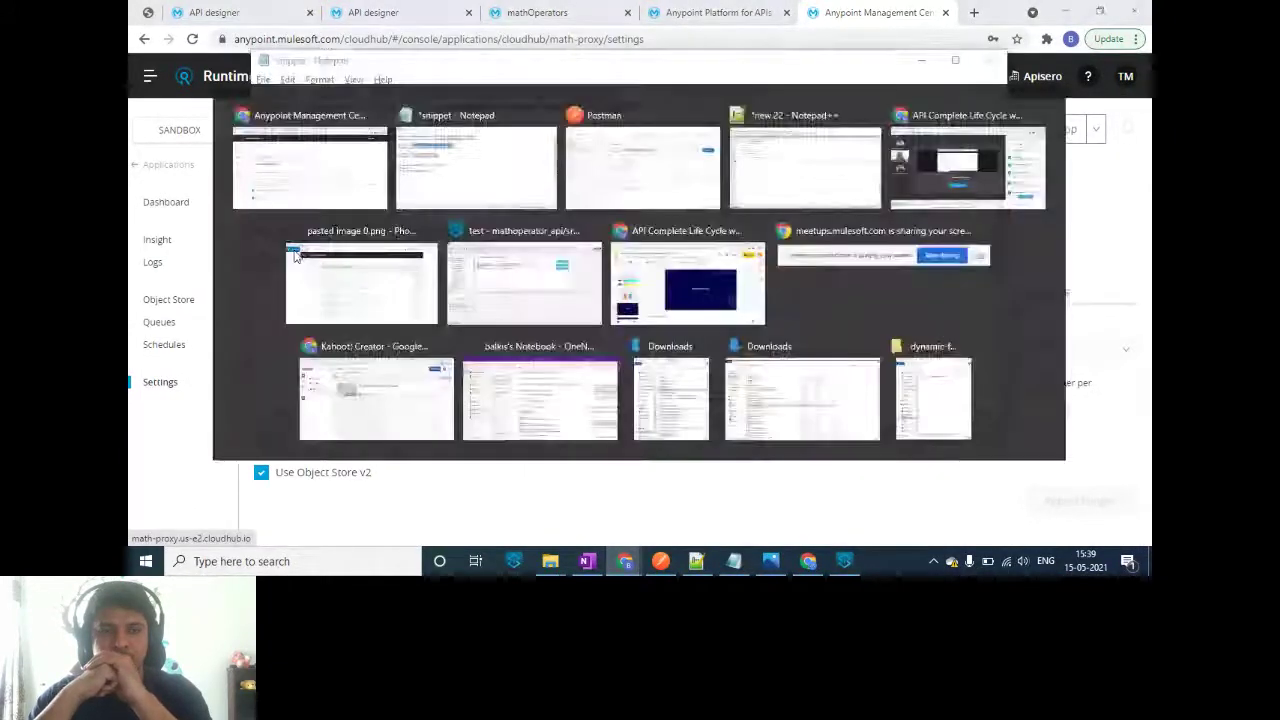
{"action": "key", "text": "alt+Tab"}
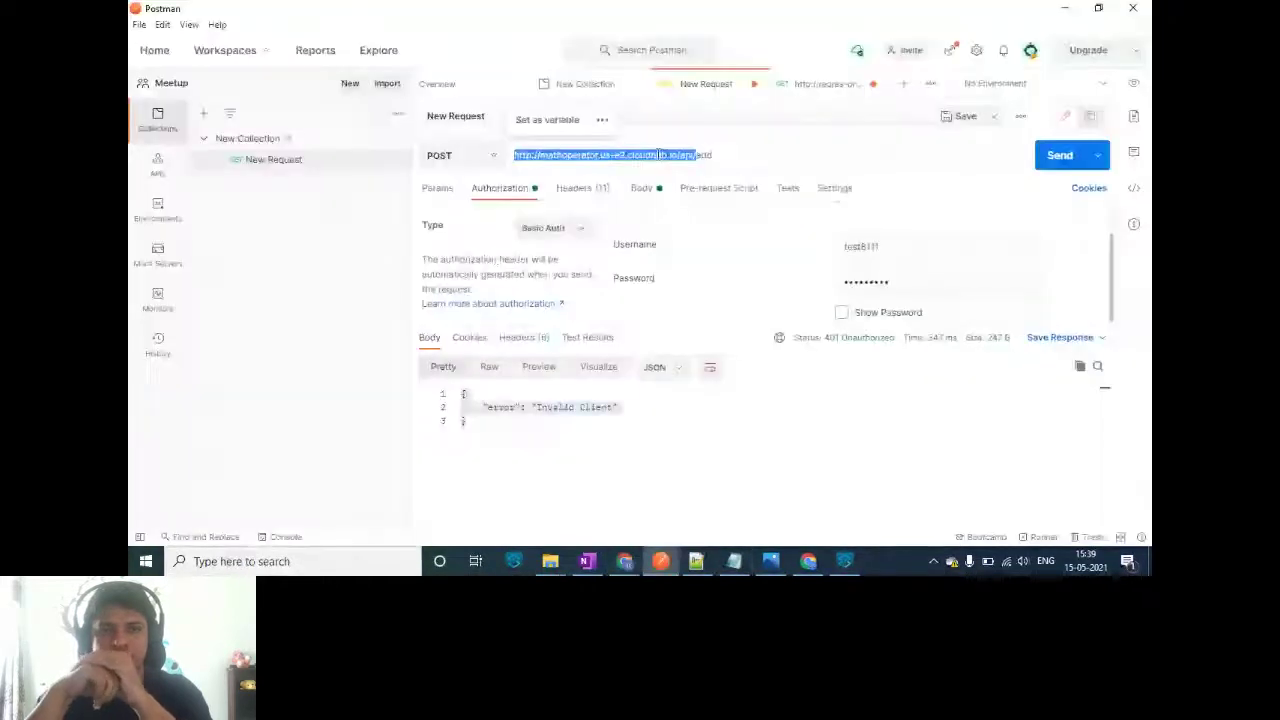
{"action": "left_click", "coordinate": [663, 154]}
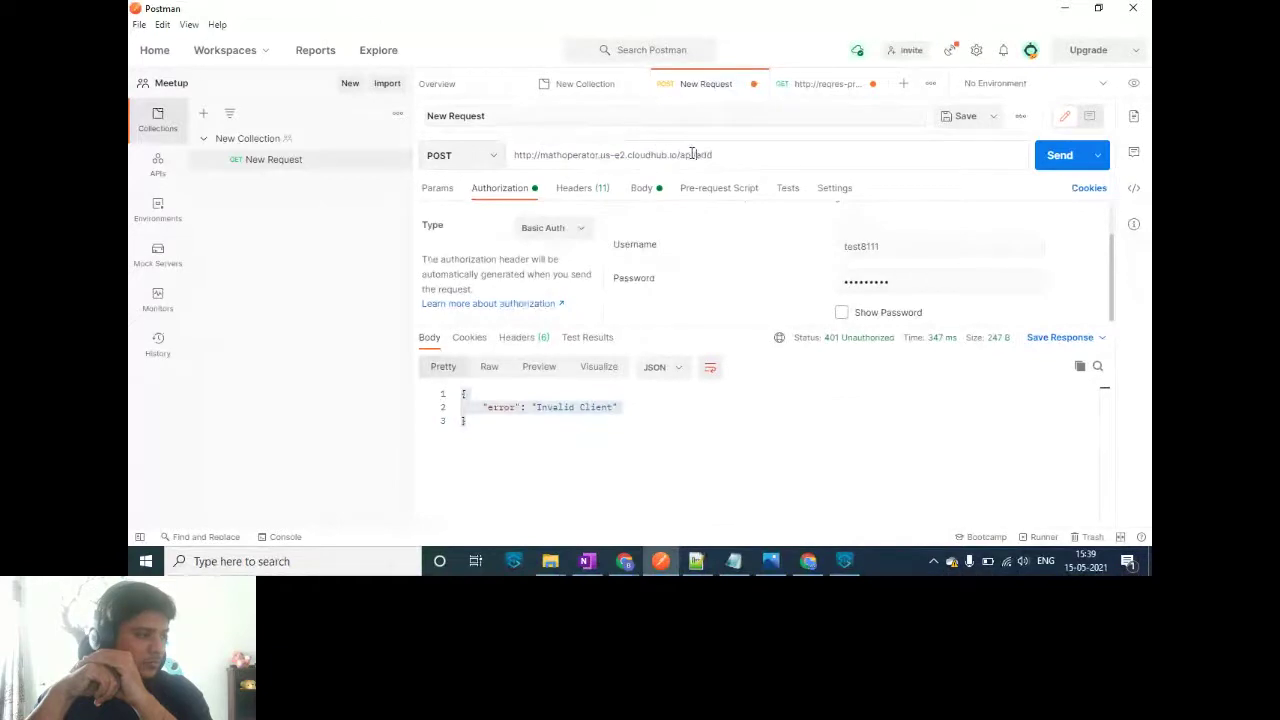
{"action": "left_click_drag", "start_coordinate": [693, 154], "coordinate": [544, 162]}
{"action": "type", "text": "math-proxy.us-e2.cloudhub.io/"}
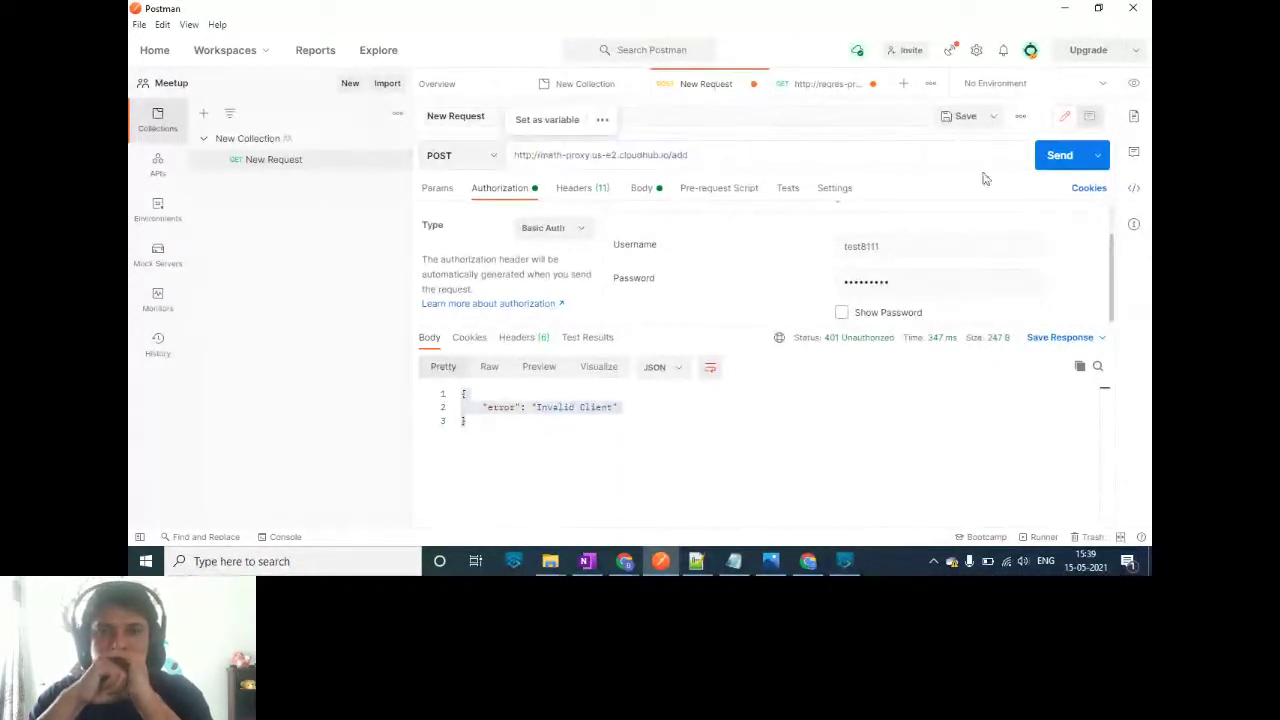
Set the Basic Auth username to the client id from the credential notes
{"action": "left_click", "coordinate": [733, 561]}
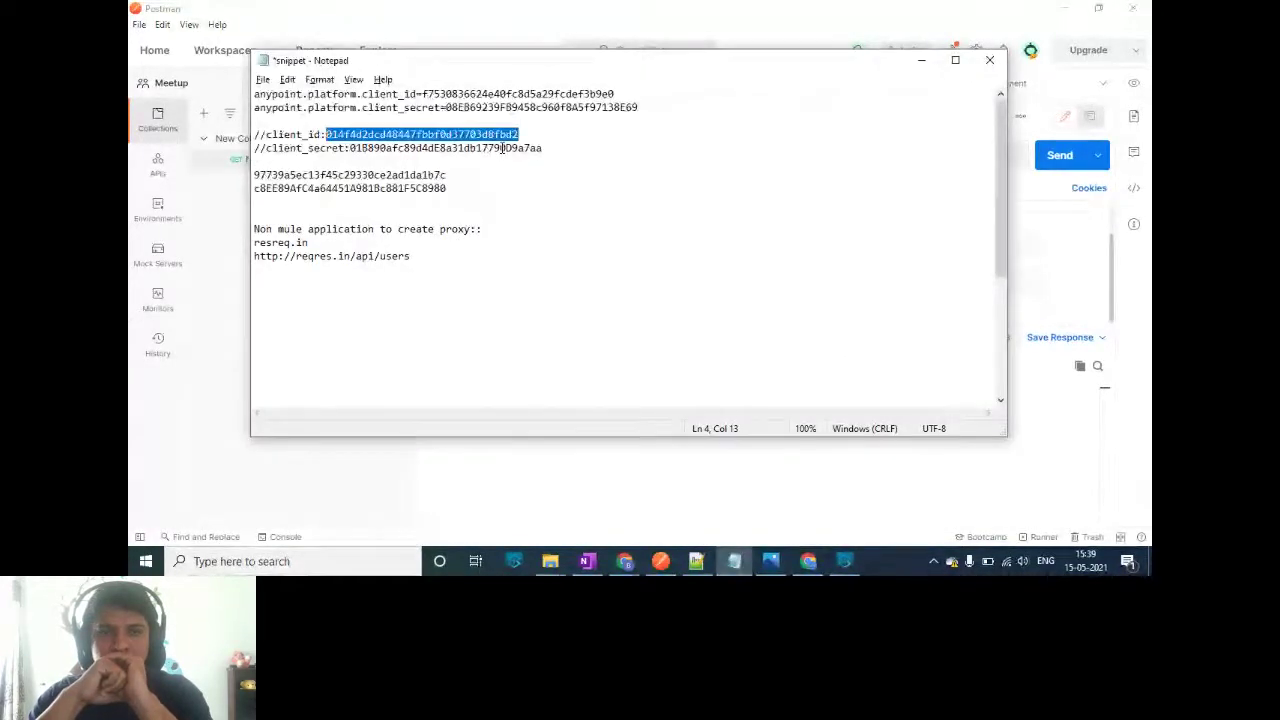
{"action": "key", "text": "alt+Tab"}
{"action": "left_click", "coordinate": [840, 247]}
{"action": "key", "text": "ctrl+a"}
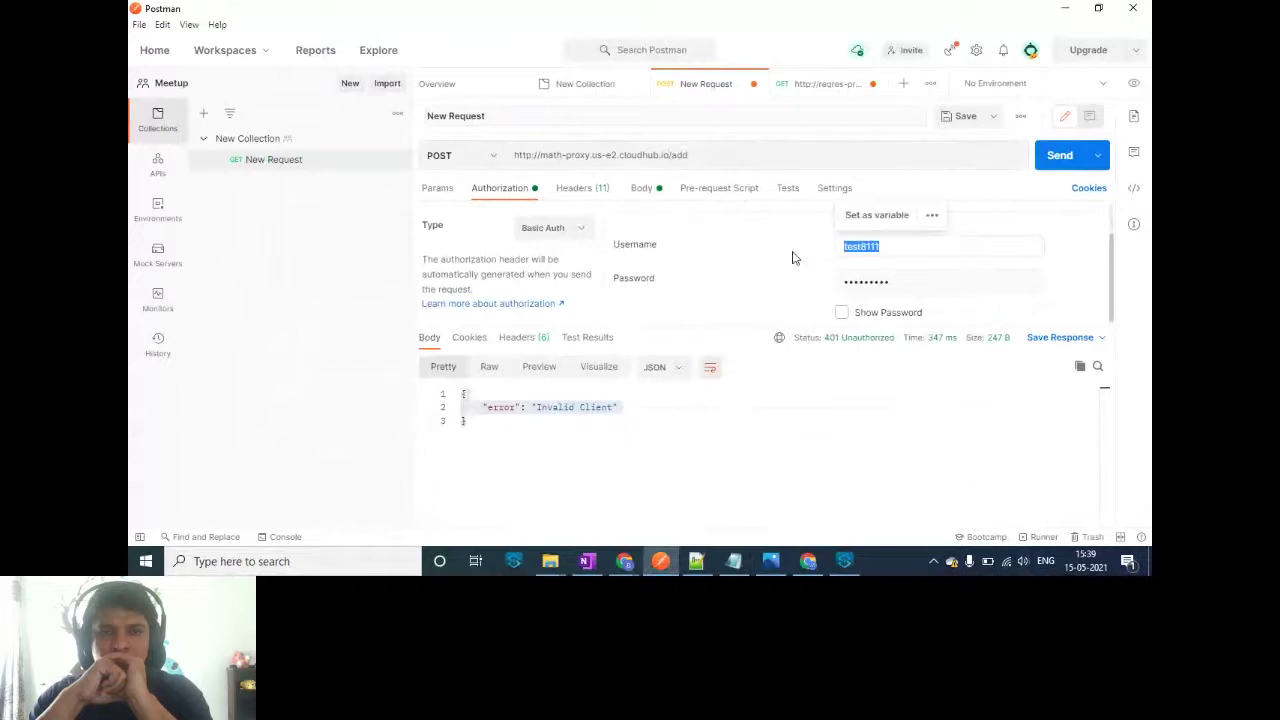
{"action": "key", "text": "alt+Tab"}
{"action": "left_click_drag", "start_coordinate": [542, 148], "coordinate": [387, 148]}
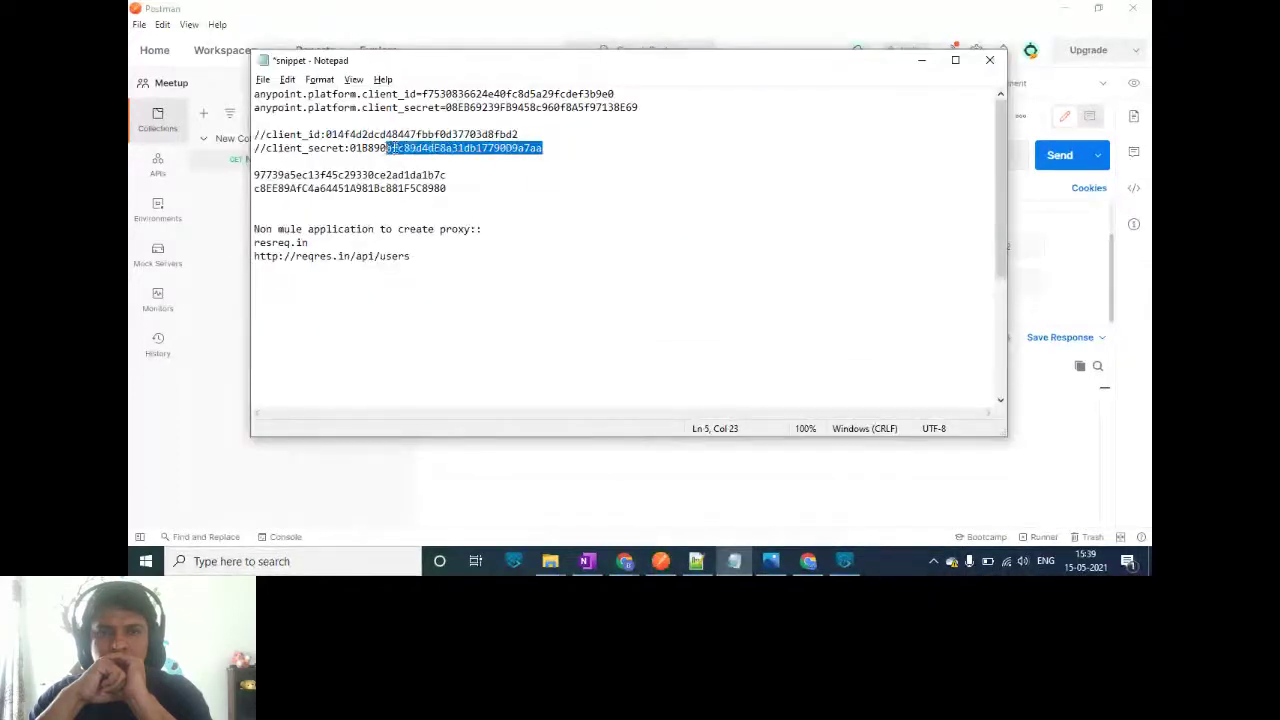
{"action": "double_click", "coordinate": [309, 174]}
{"action": "key", "text": "ctrl+c"}
{"action": "left_click", "coordinate": [1008, 320]}
{"action": "double_click", "coordinate": [960, 246]}
{"action": "key", "text": "ctrl+v"}
Set the Basic Auth password to the client secret from the notes
{"action": "key", "text": "alt+Tab"}
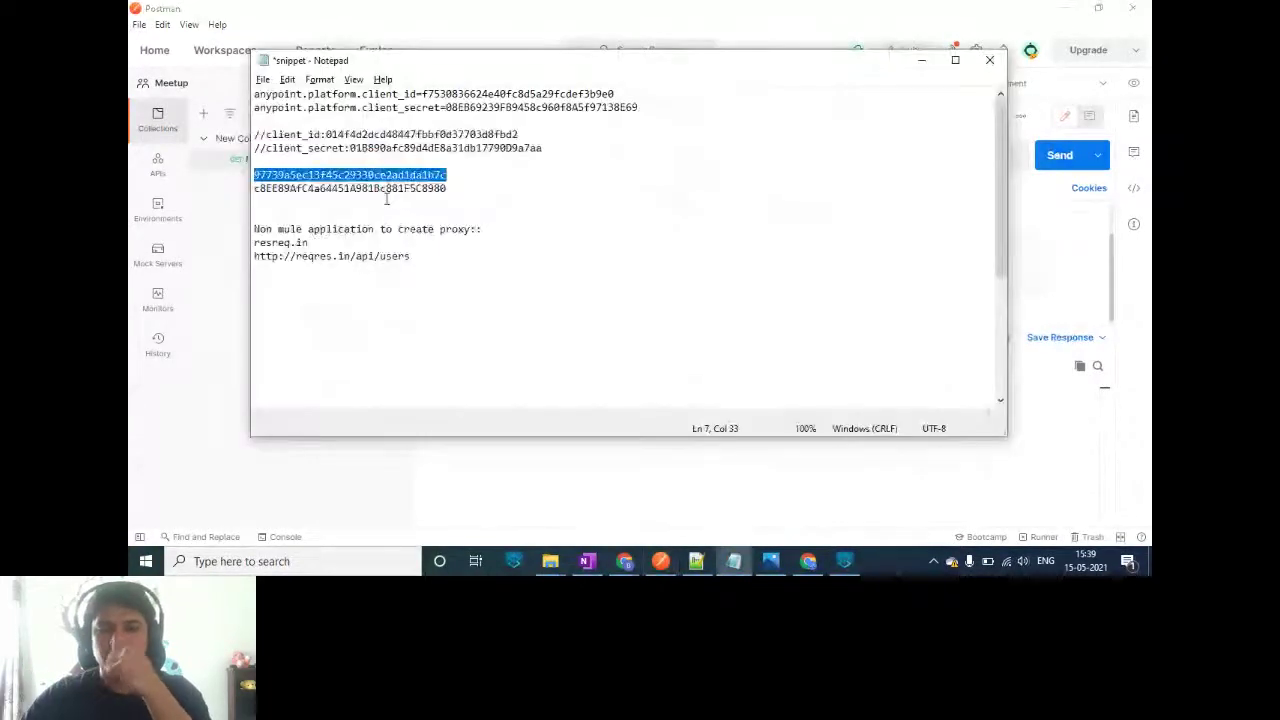
{"action": "double_click", "coordinate": [387, 190]}
{"action": "key", "text": "ctrl+c"}
{"action": "key", "text": "alt+Tab"}
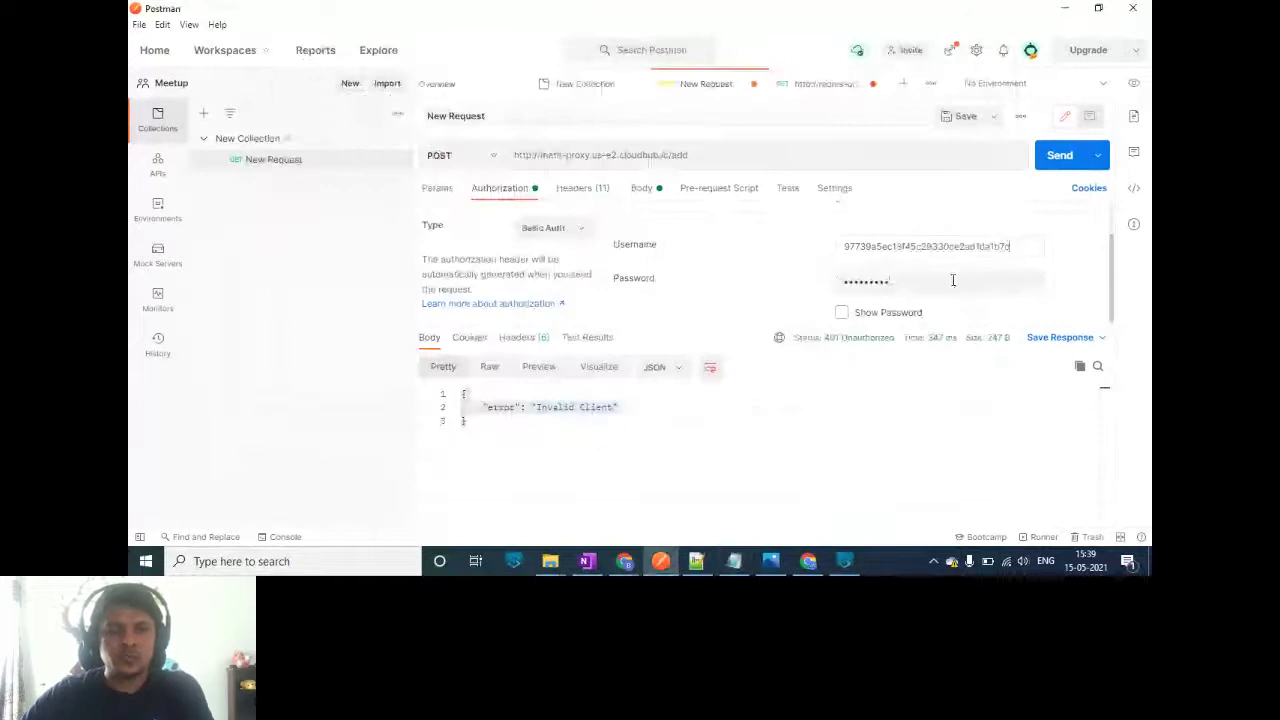
{"action": "left_click_drag", "start_coordinate": [951, 280], "coordinate": [831, 283]}
{"action": "key", "text": "ctrl+v"}
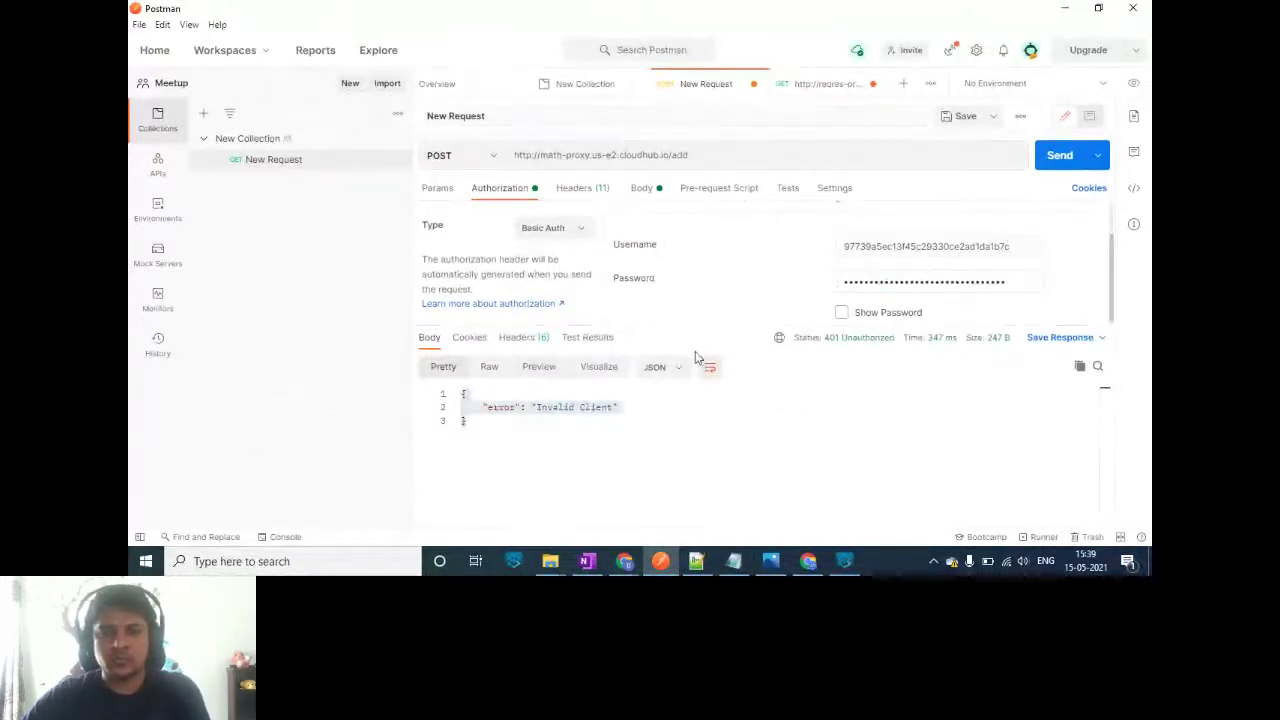
Send the POST, which returns 401 Invalid Client, then open math-proxy's Runtime Manager logs
{"action": "left_click", "coordinate": [1070, 158]}
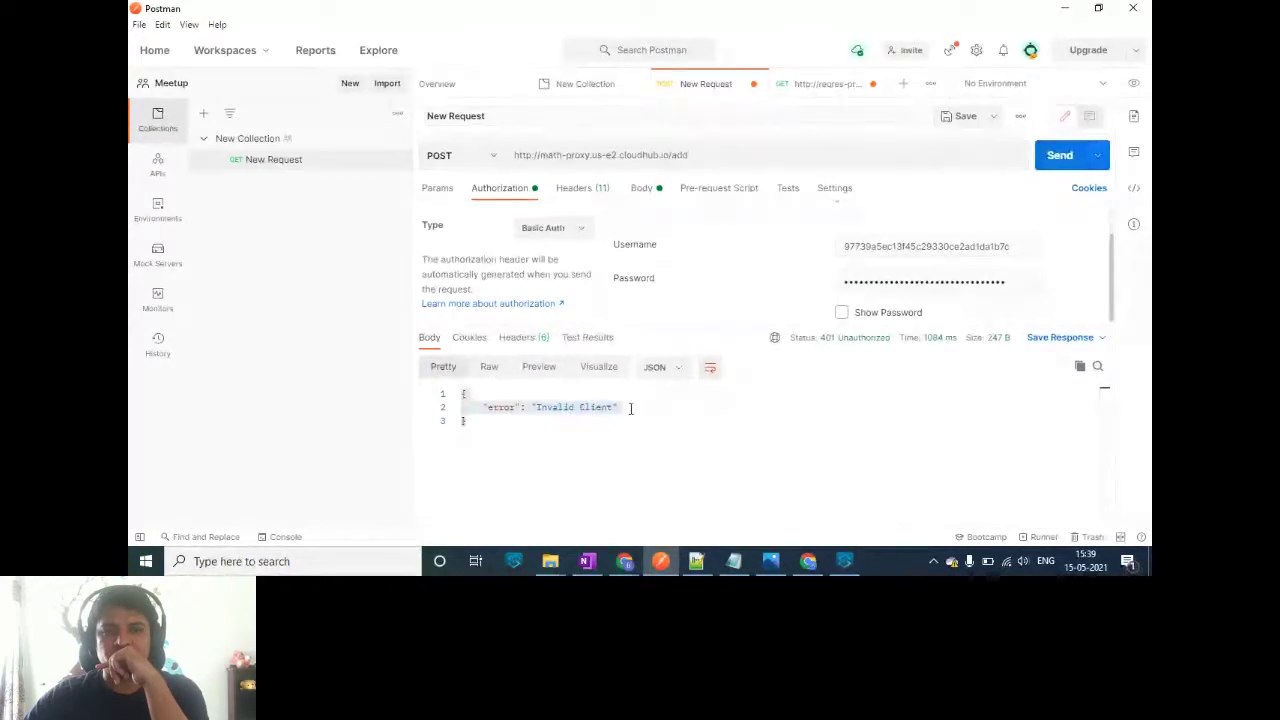
{"action": "left_click", "coordinate": [597, 417]}
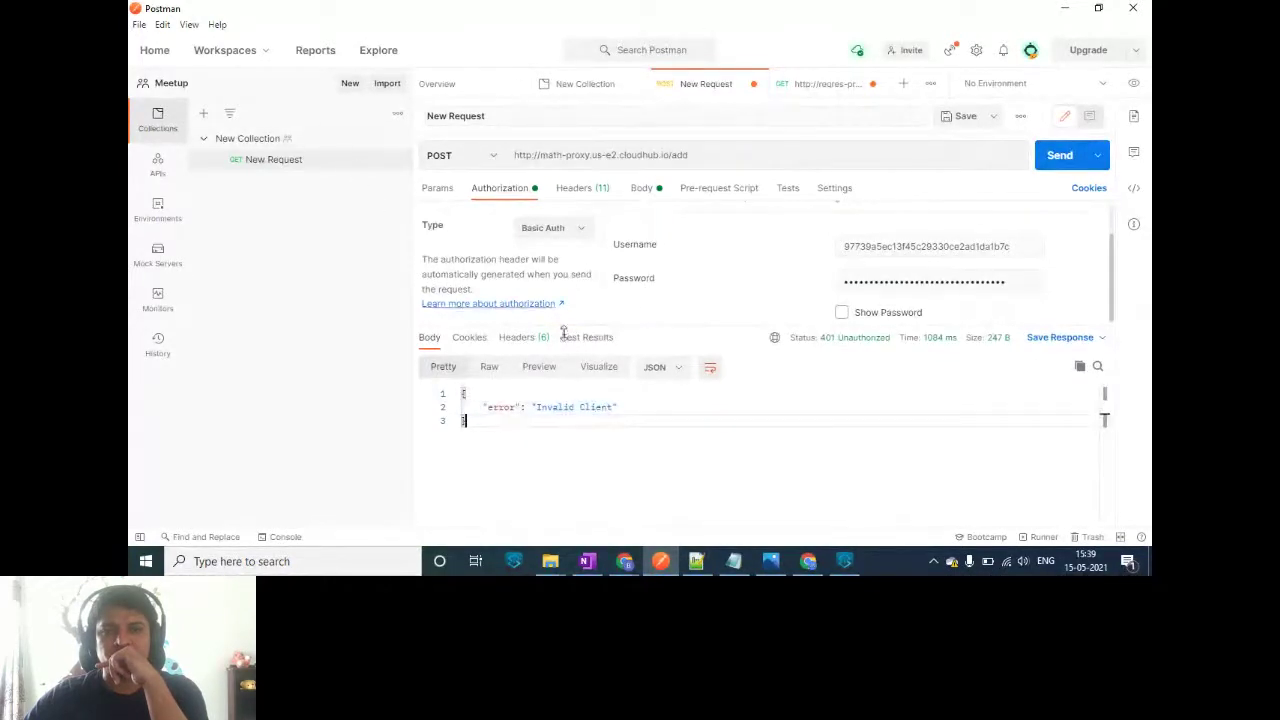
{"action": "key", "text": "alt+Tab"}
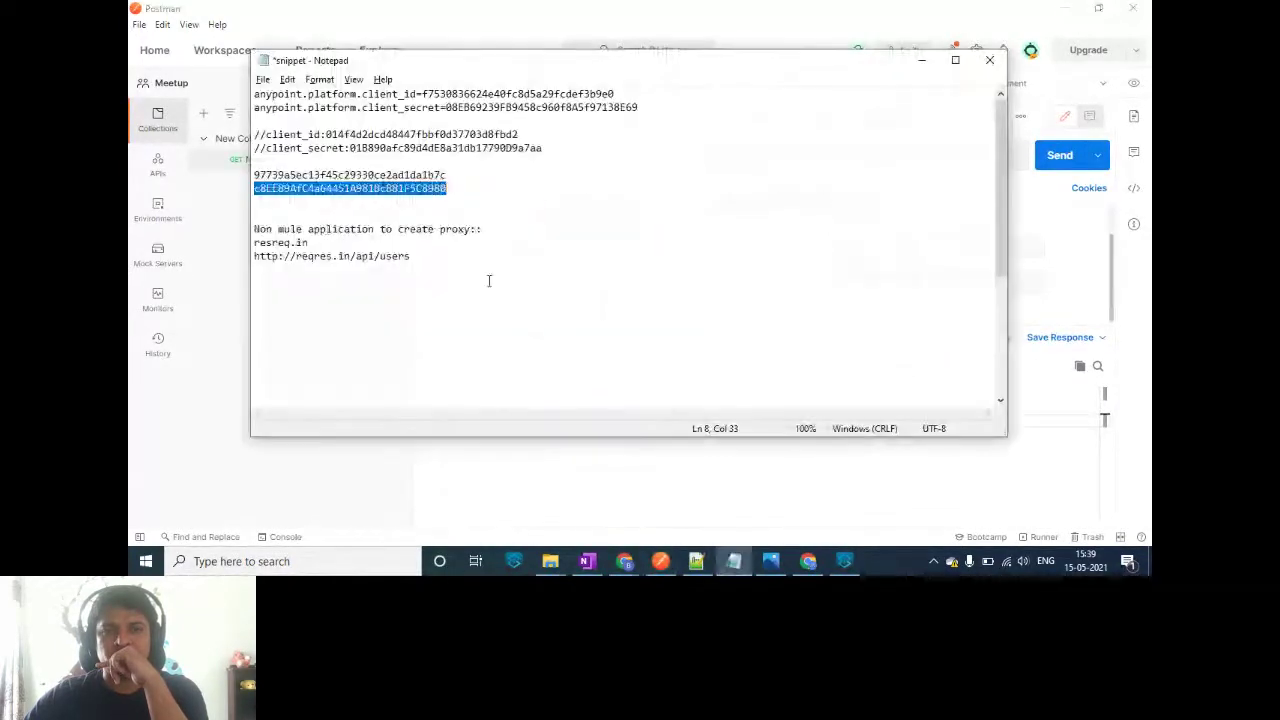
{"action": "key", "text": "alt+Tab"}
{"action": "key", "text": "alt+Tab"}
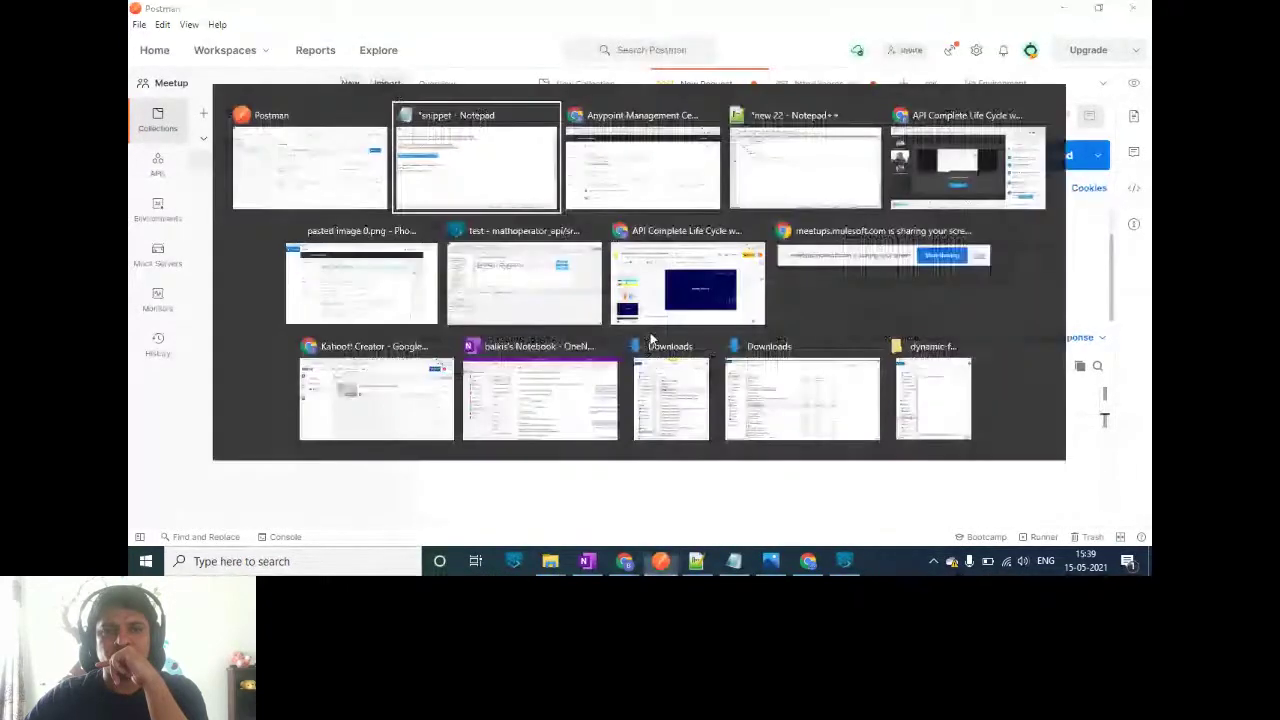
{"action": "key", "text": "alt+Tab"}
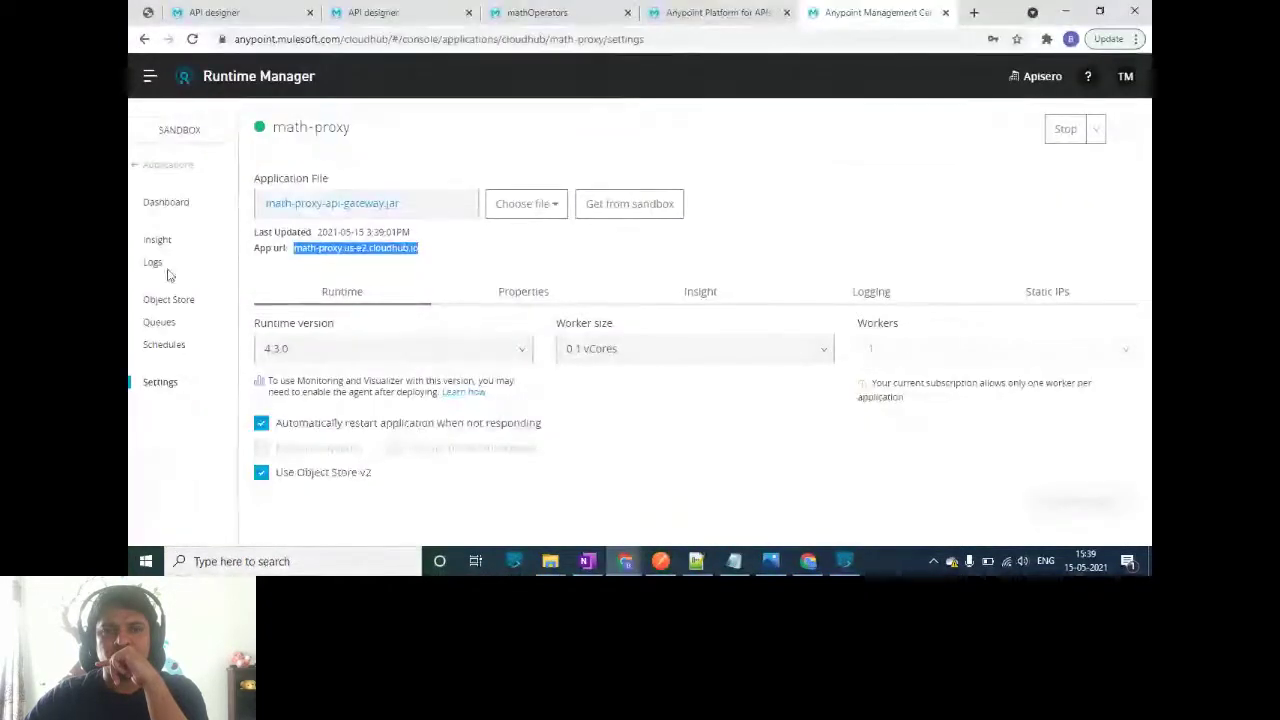
{"action": "left_click", "coordinate": [153, 263]}
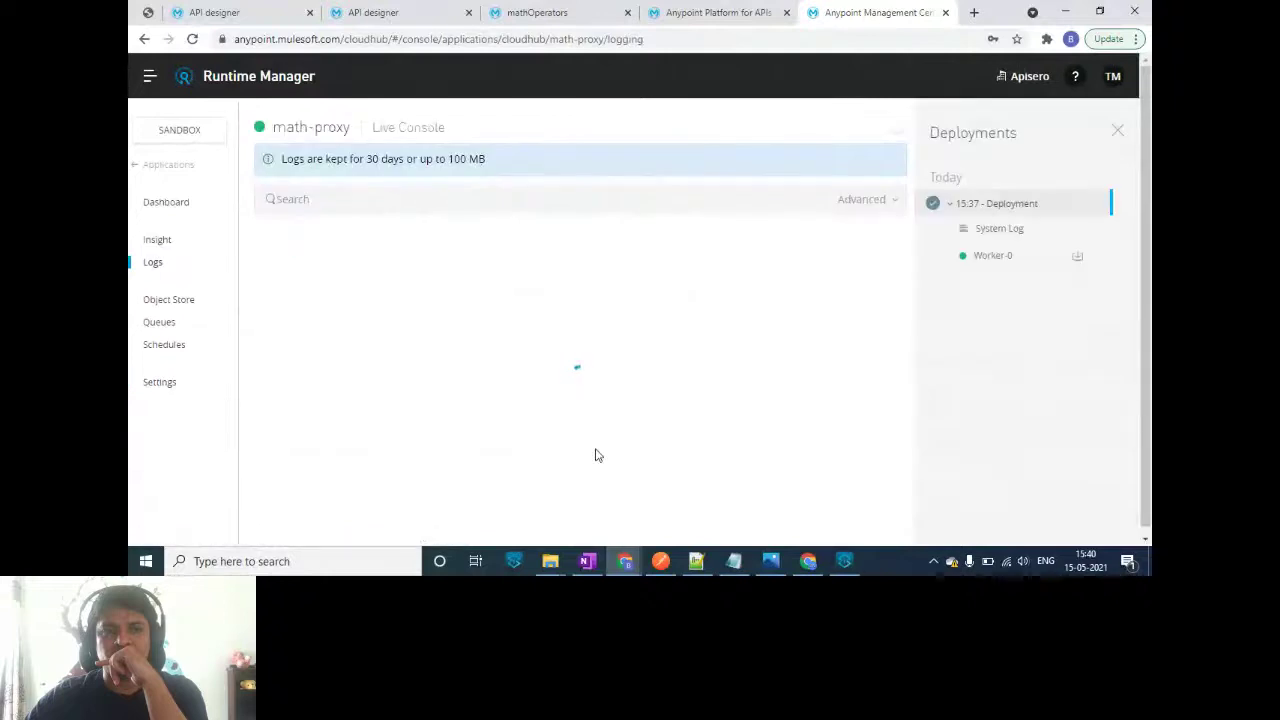
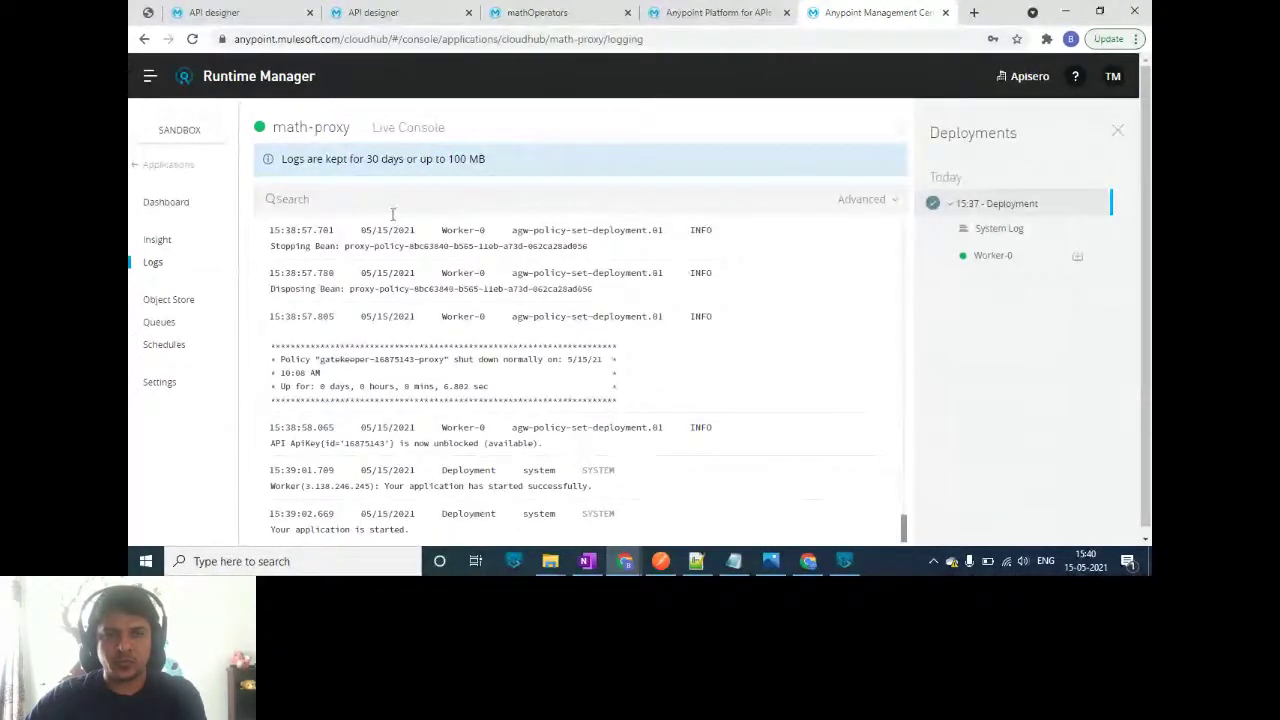
Open the math-proxy app URL from its Runtime Manager settings in a new tab, then return to Postman
{"action": "left_click", "coordinate": [192, 375]}
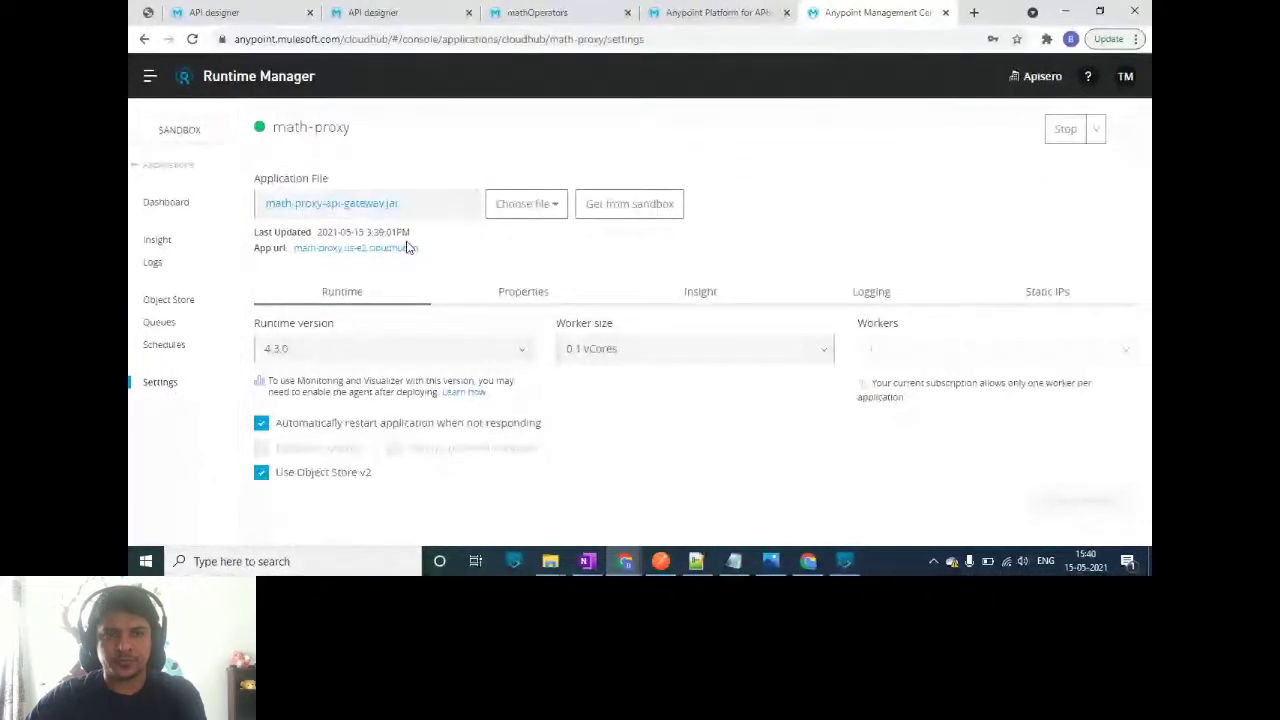
{"action": "left_click", "coordinate": [407, 247]}
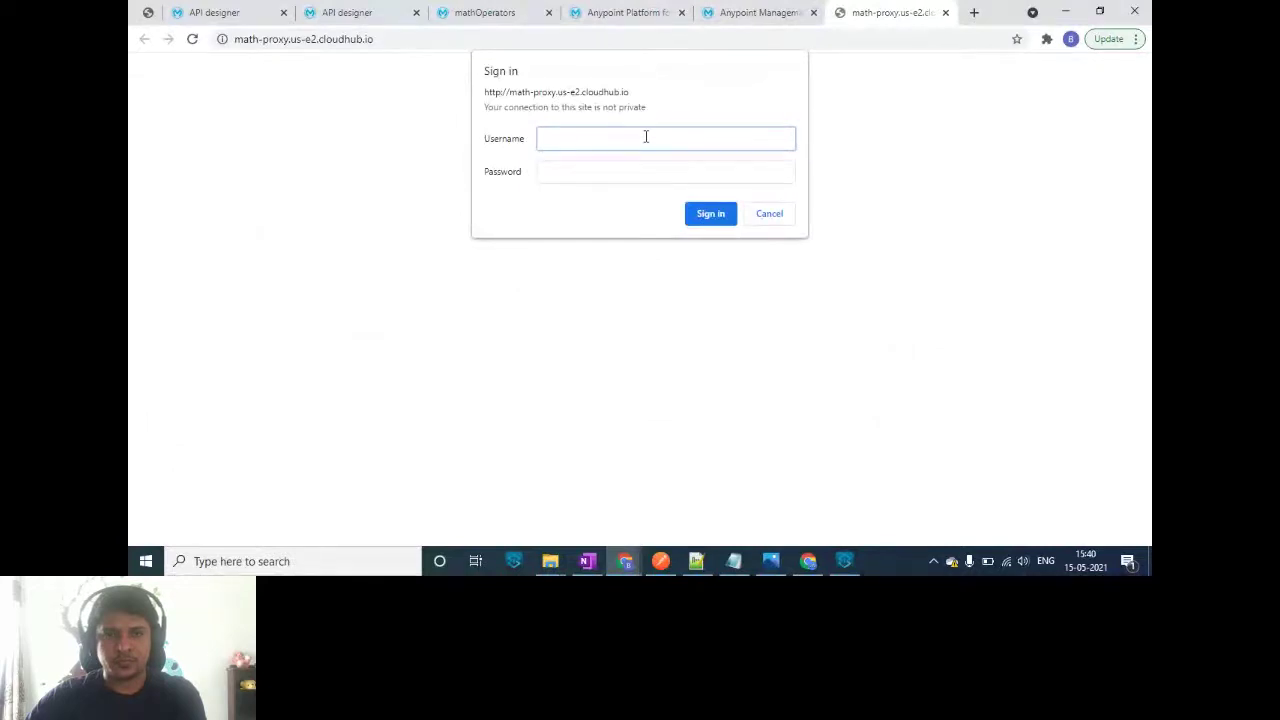
{"action": "key", "text": "alt+Tab"}
{"action": "key", "text": "alt+Tab"}
{"action": "key", "text": "Tab"}
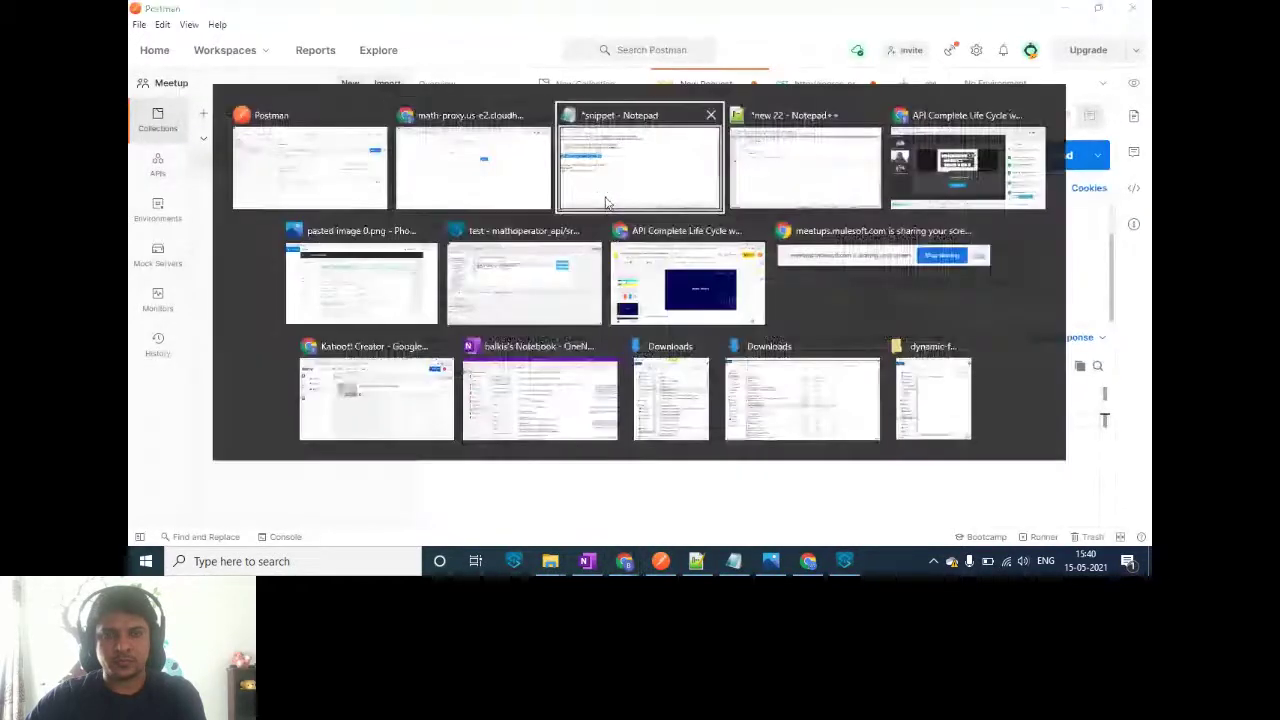
{"action": "key", "text": "alt+Tab"}
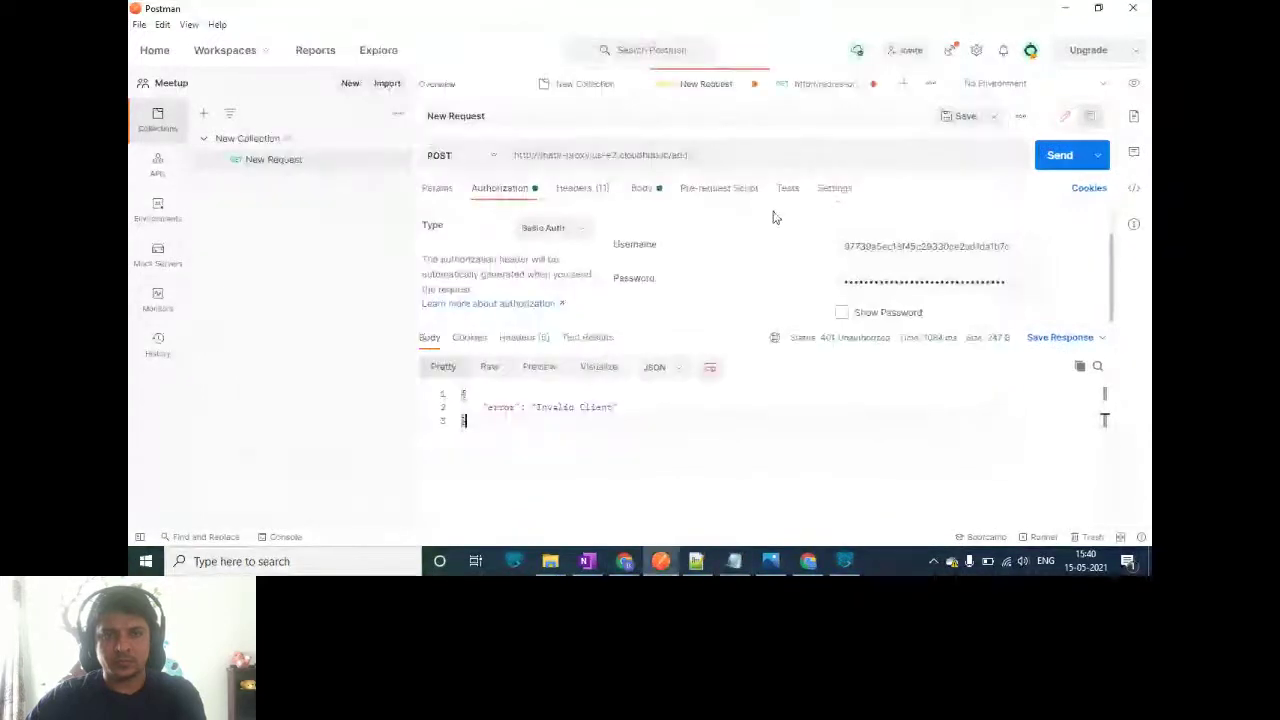
{"action": "key", "text": "alt+Tab"}
Point the mathOperators POST /add console at the Sandbox - mathSandboxApi server
{"action": "left_click", "coordinate": [486, 12]}
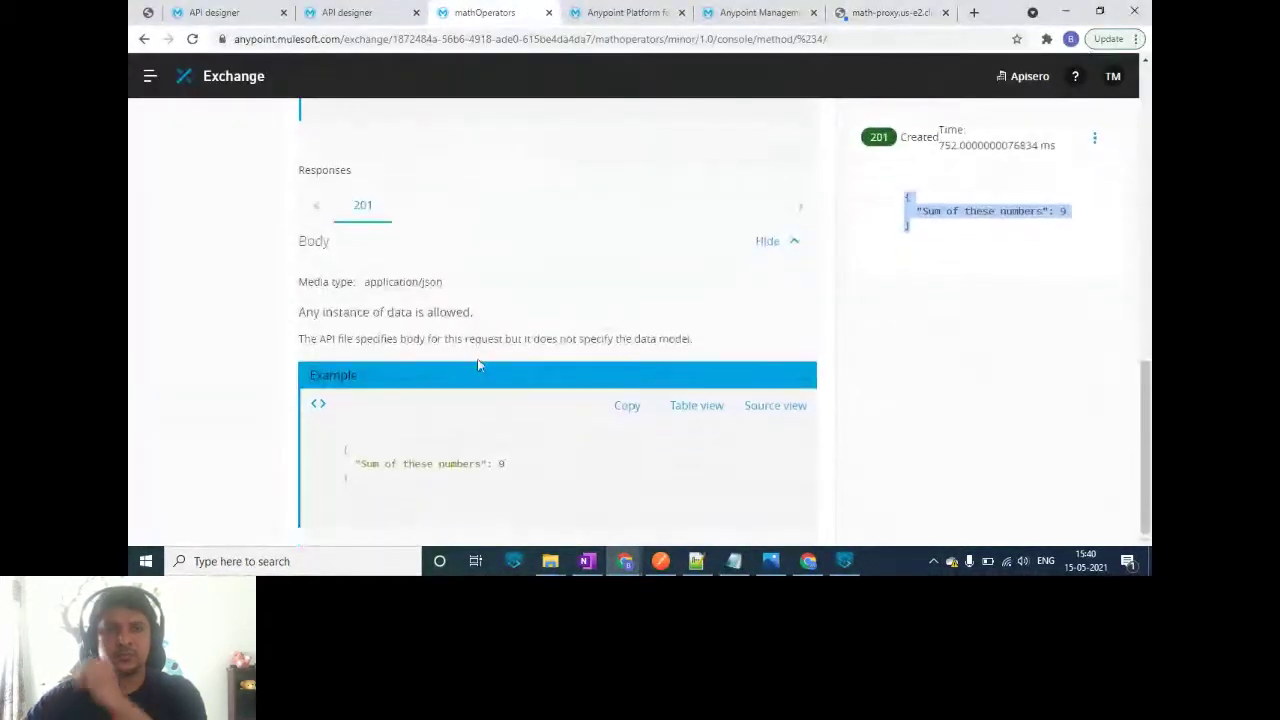
{"action": "scroll", "coordinate": [478, 365], "scroll_direction": "up", "scroll_amount": 15}
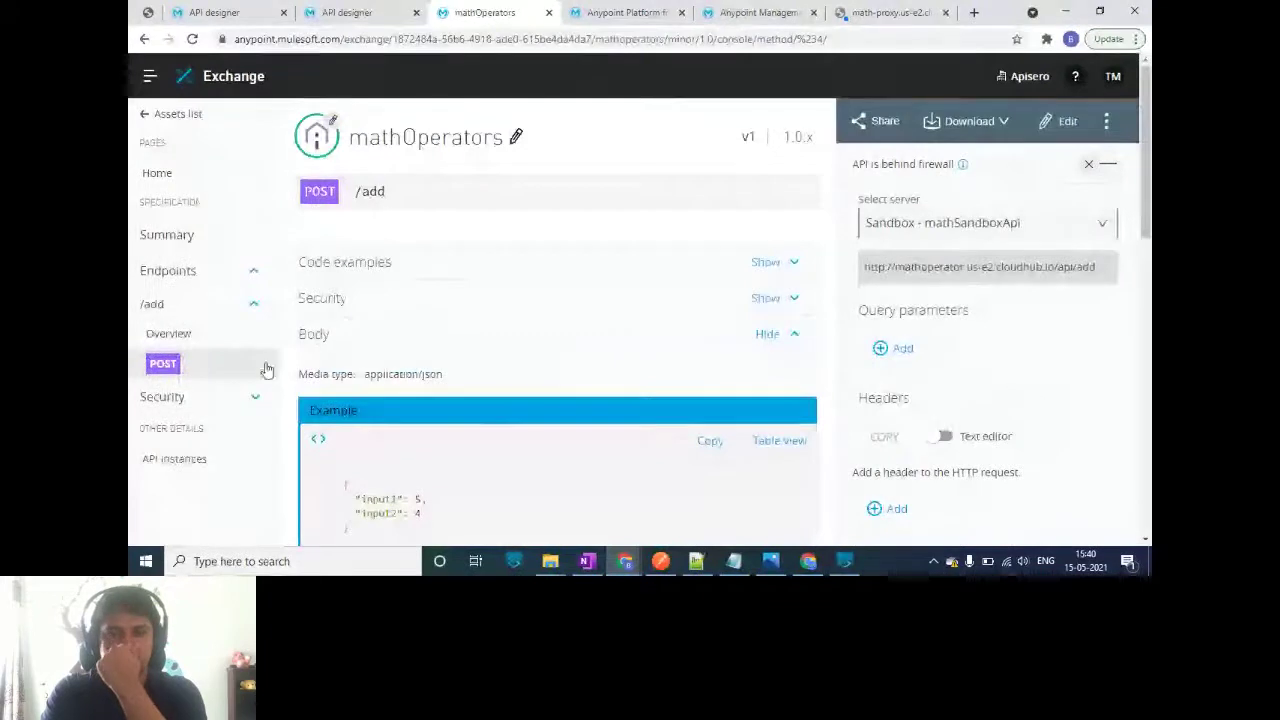
{"action": "left_click", "coordinate": [1080, 228]}
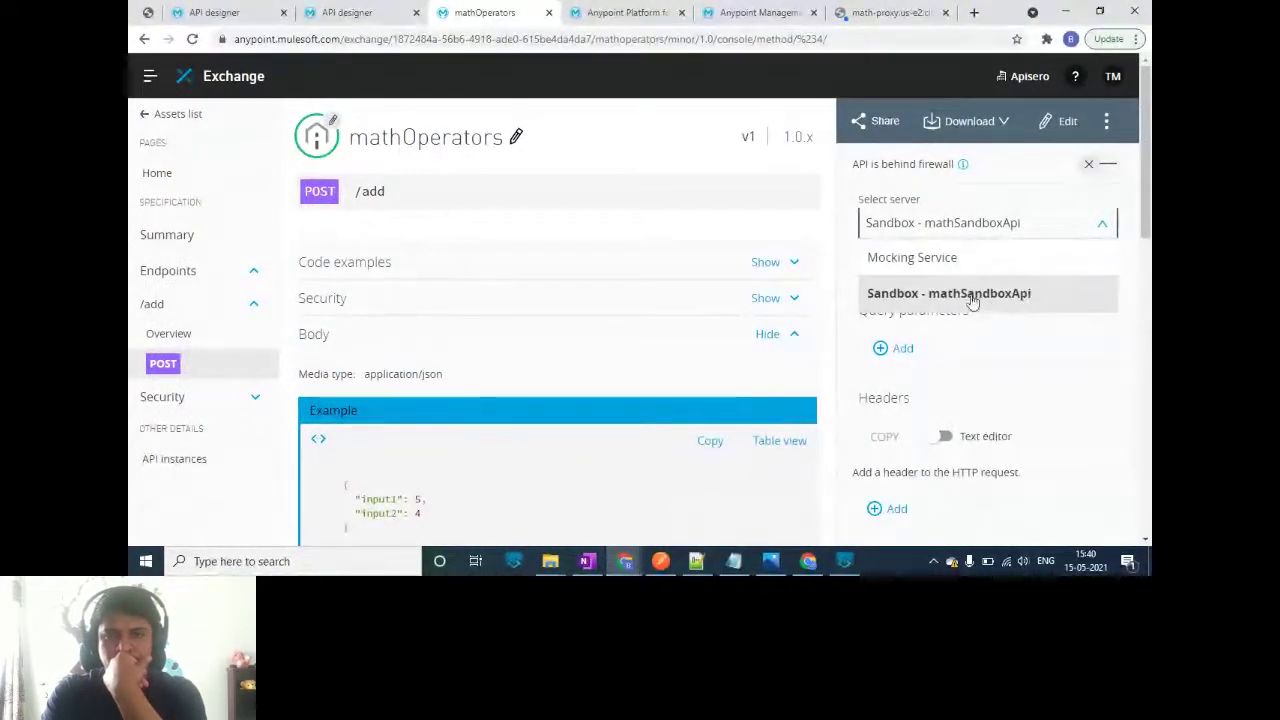
{"action": "left_click", "coordinate": [1013, 379]}
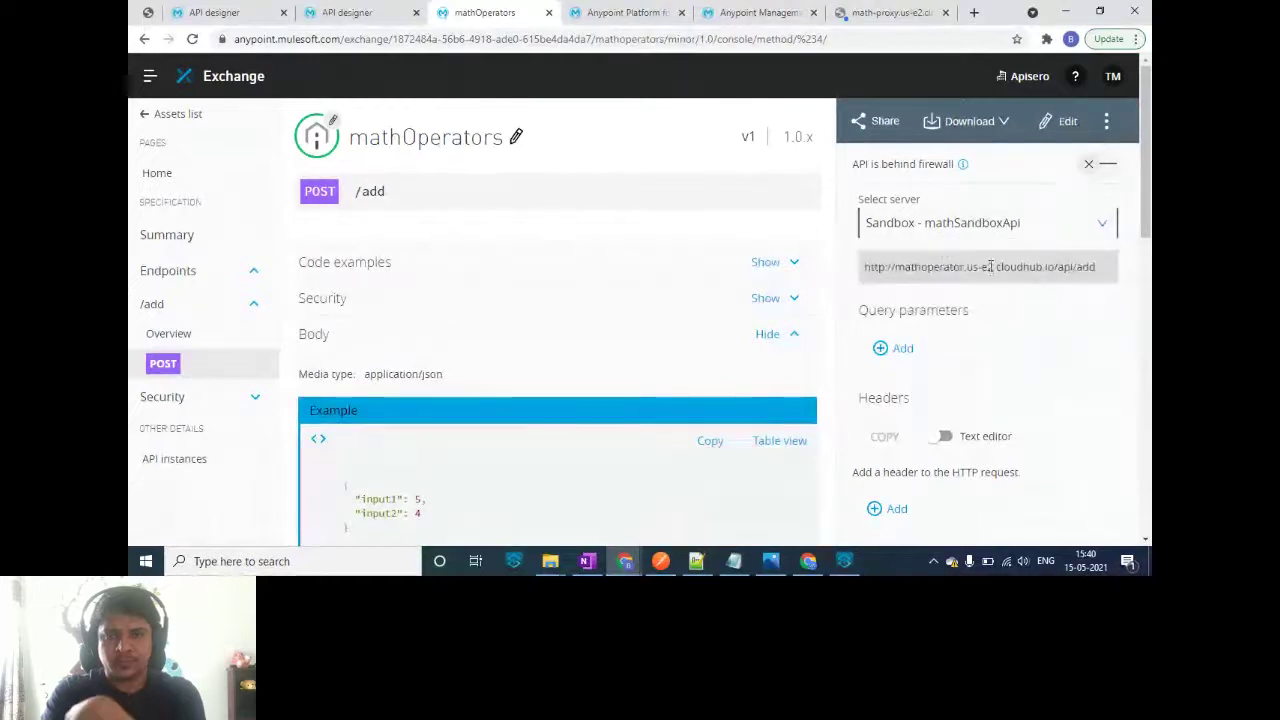
{"action": "scroll", "coordinate": [1148, 262], "scroll_direction": "down", "scroll_amount": 1}
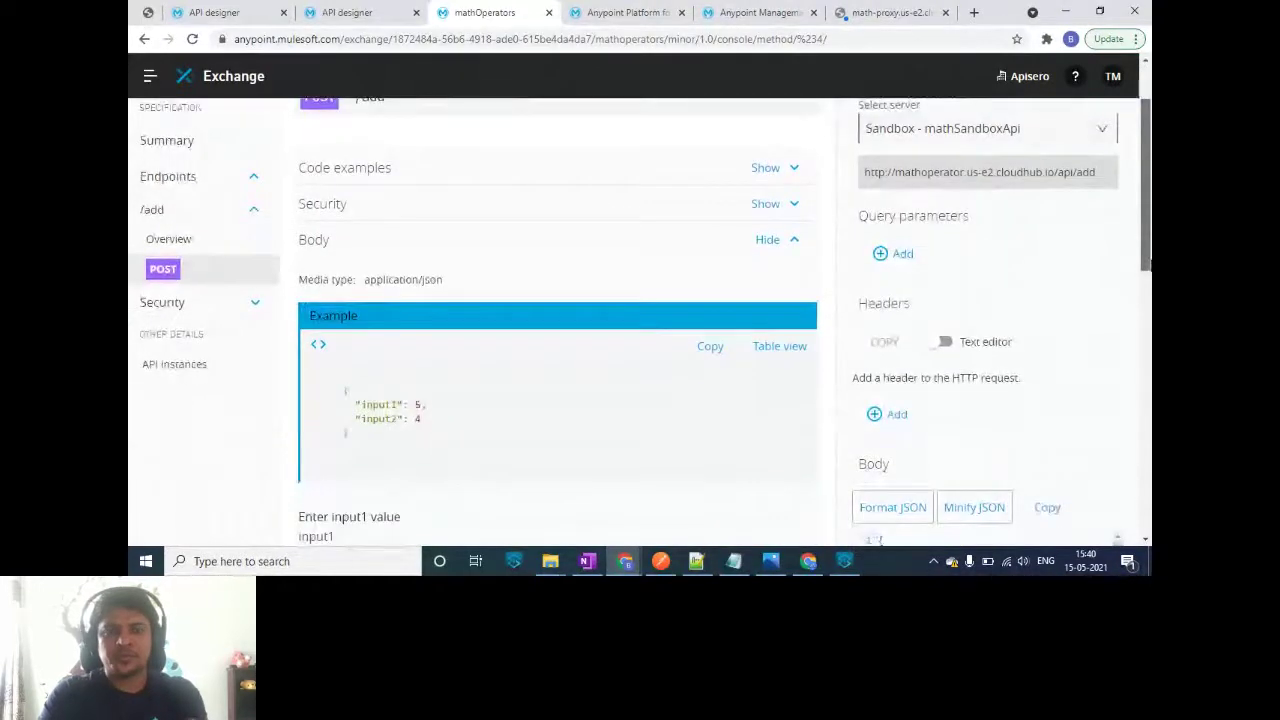
{"action": "scroll", "coordinate": [1148, 262], "scroll_direction": "up", "scroll_amount": 1}
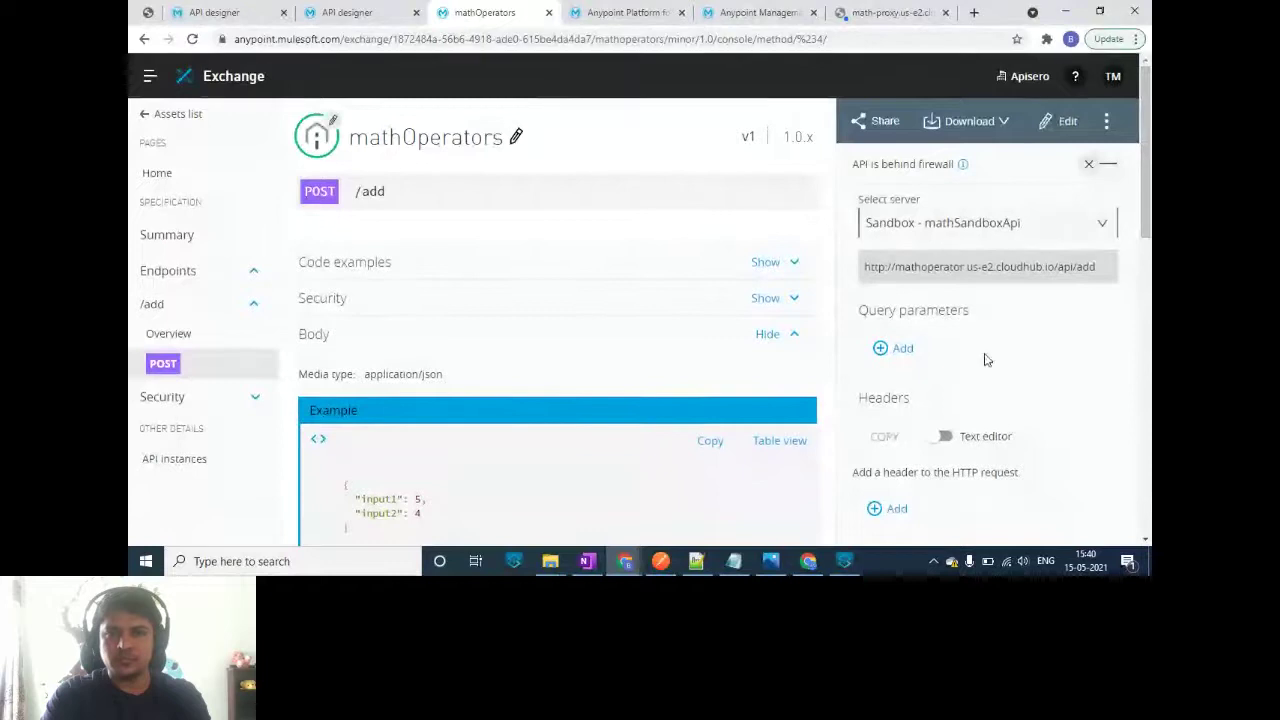
{"action": "scroll", "coordinate": [985, 360], "scroll_direction": "down", "scroll_amount": 8}
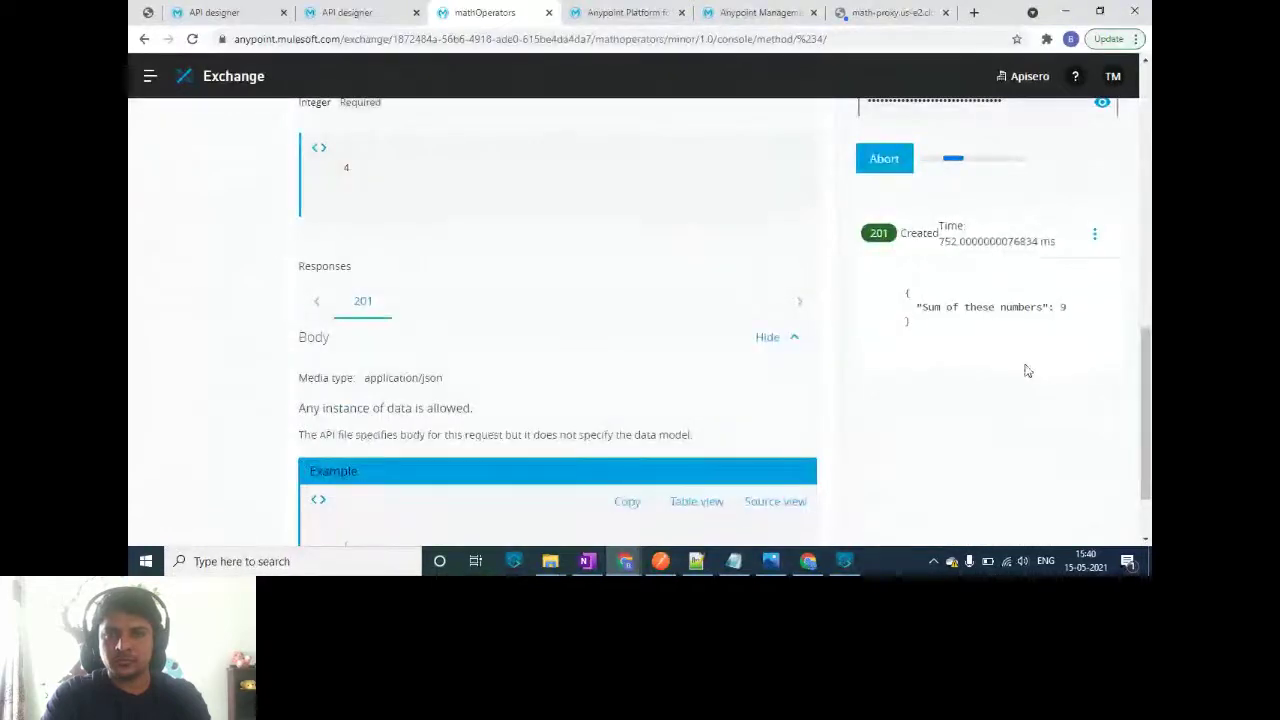
{"action": "scroll", "coordinate": [977, 347], "scroll_direction": "up", "scroll_amount": 15}
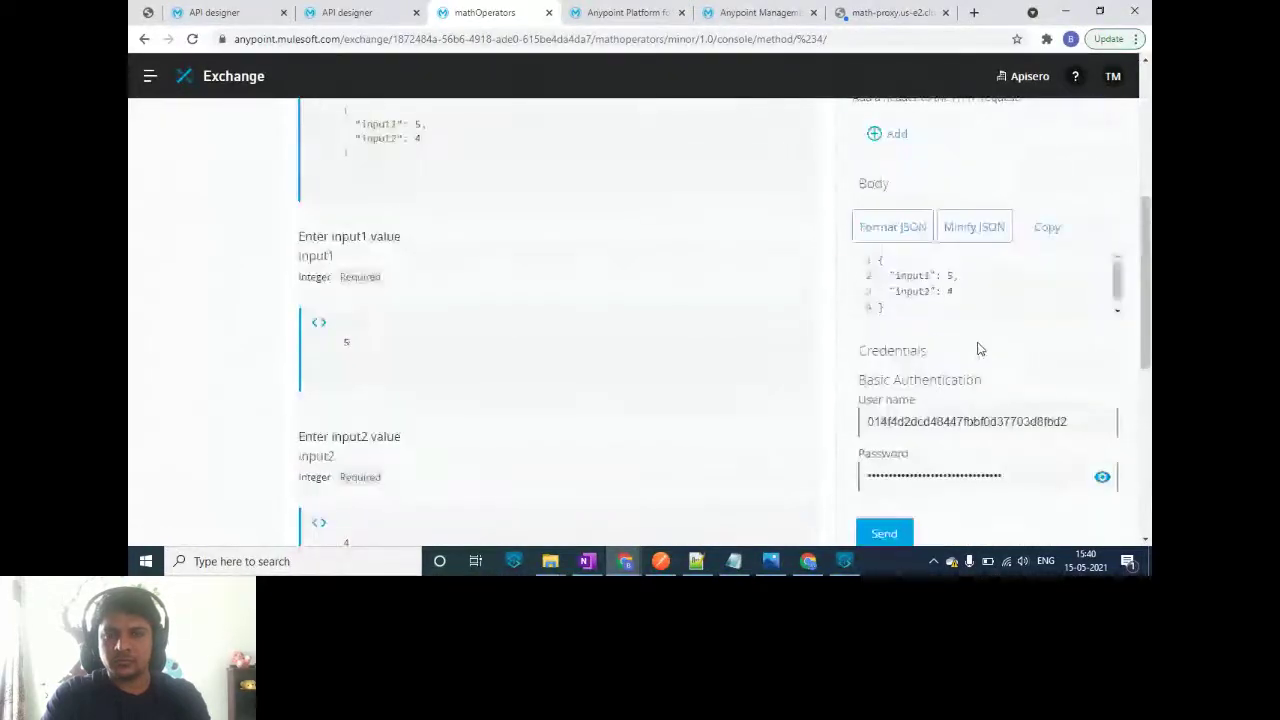
{"action": "scroll", "coordinate": [408, 372], "scroll_direction": "down", "scroll_amount": 3}
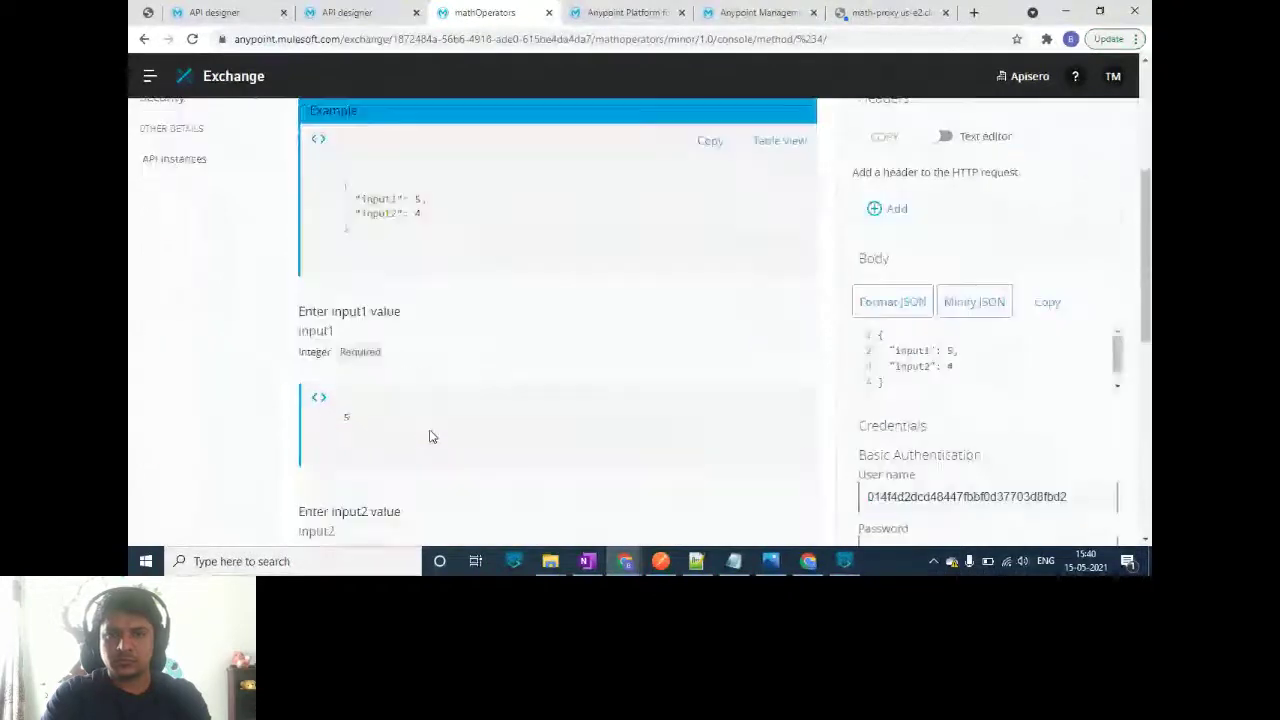
{"action": "scroll", "coordinate": [429, 434], "scroll_direction": "up", "scroll_amount": 3}
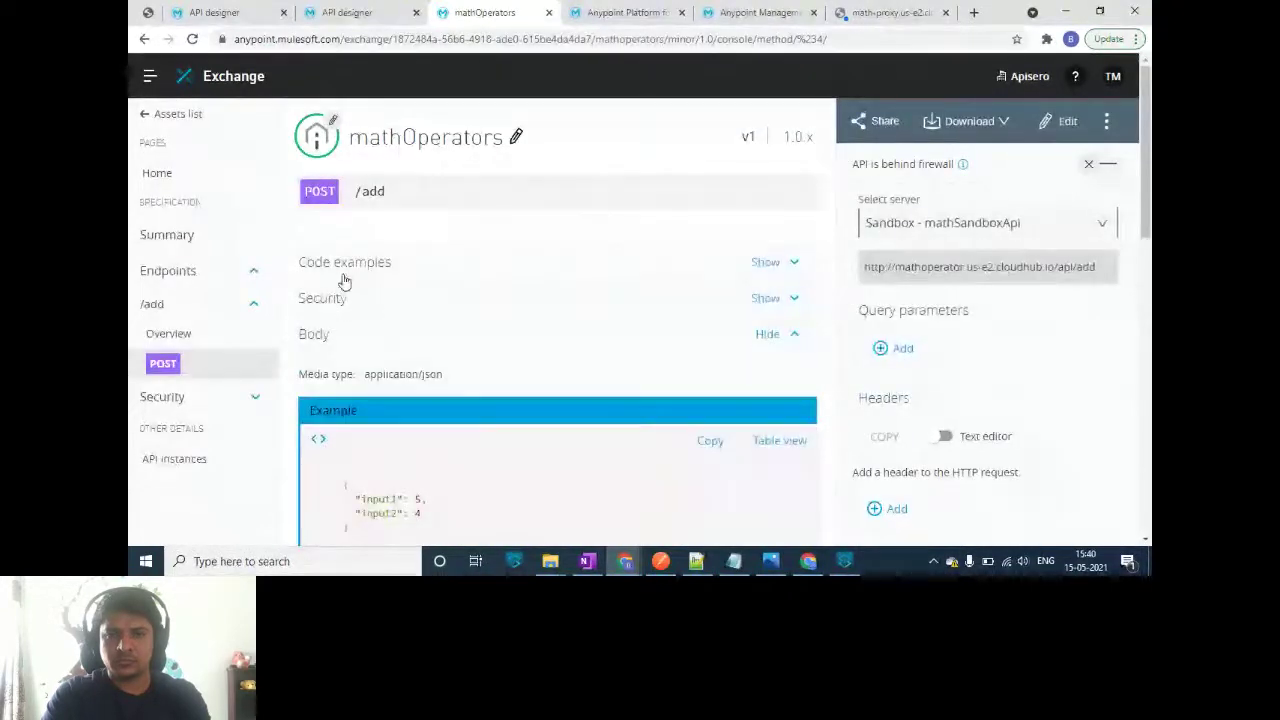
Go to the mathOperators API Manager page and dismiss the CloudHub deployment dialog
{"action": "left_click", "coordinate": [365, 8]}
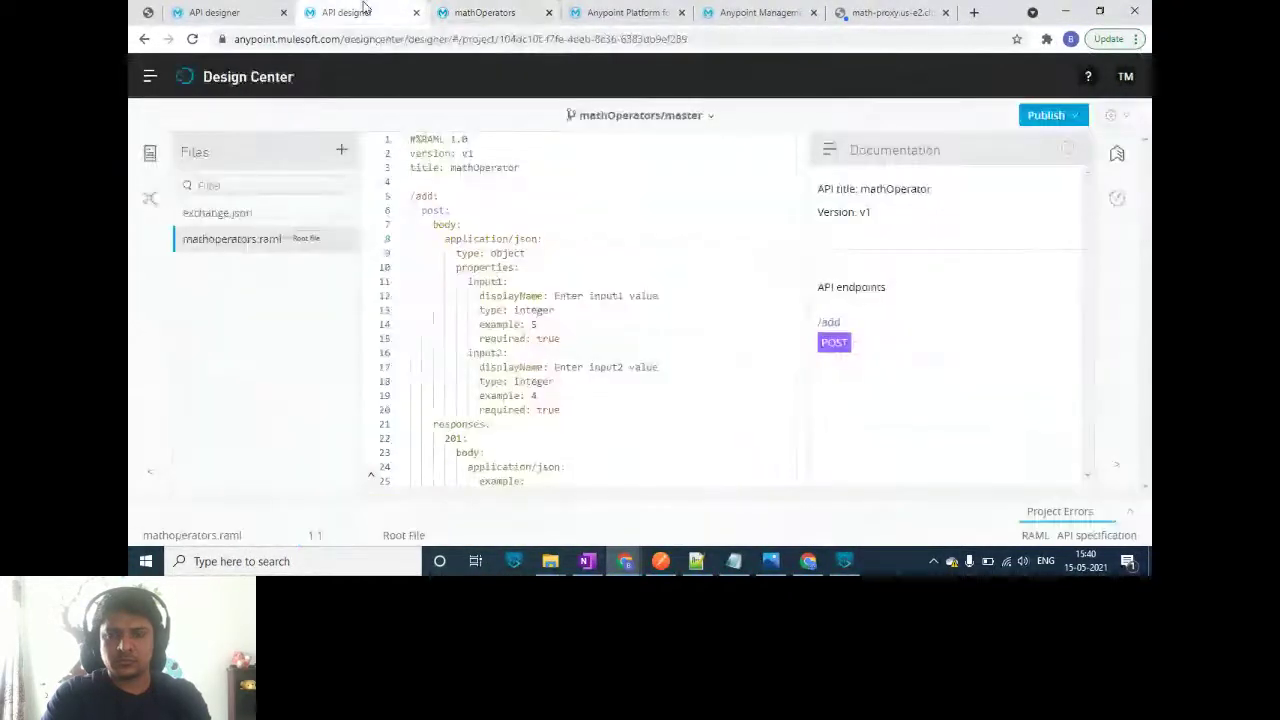
{"action": "left_click", "coordinate": [622, 12]}
{"action": "left_click", "coordinate": [815, 302]}
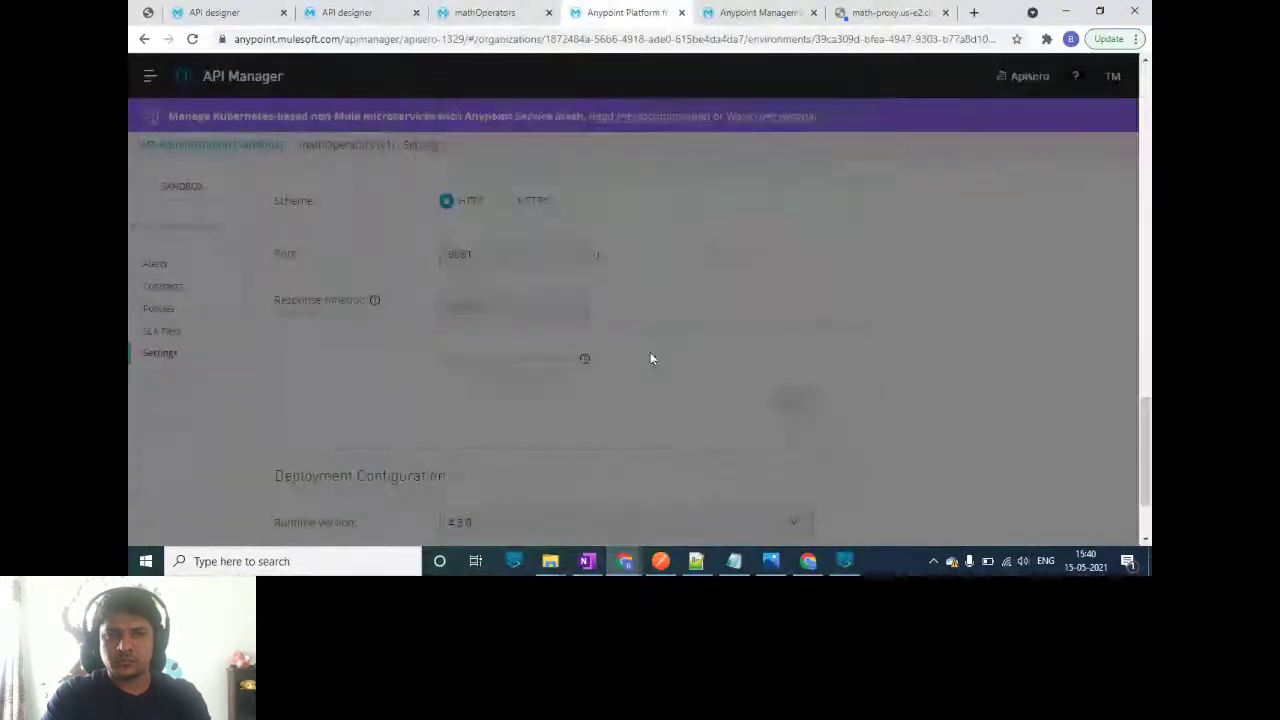
Select the math-proxy.us-e2.cloudhub.io proxy URL and view the Postman request's JSON body
{"action": "scroll", "coordinate": [508, 380], "scroll_direction": "down", "scroll_amount": 1}
{"action": "scroll", "coordinate": [729, 474], "scroll_direction": "up", "scroll_amount": 10}
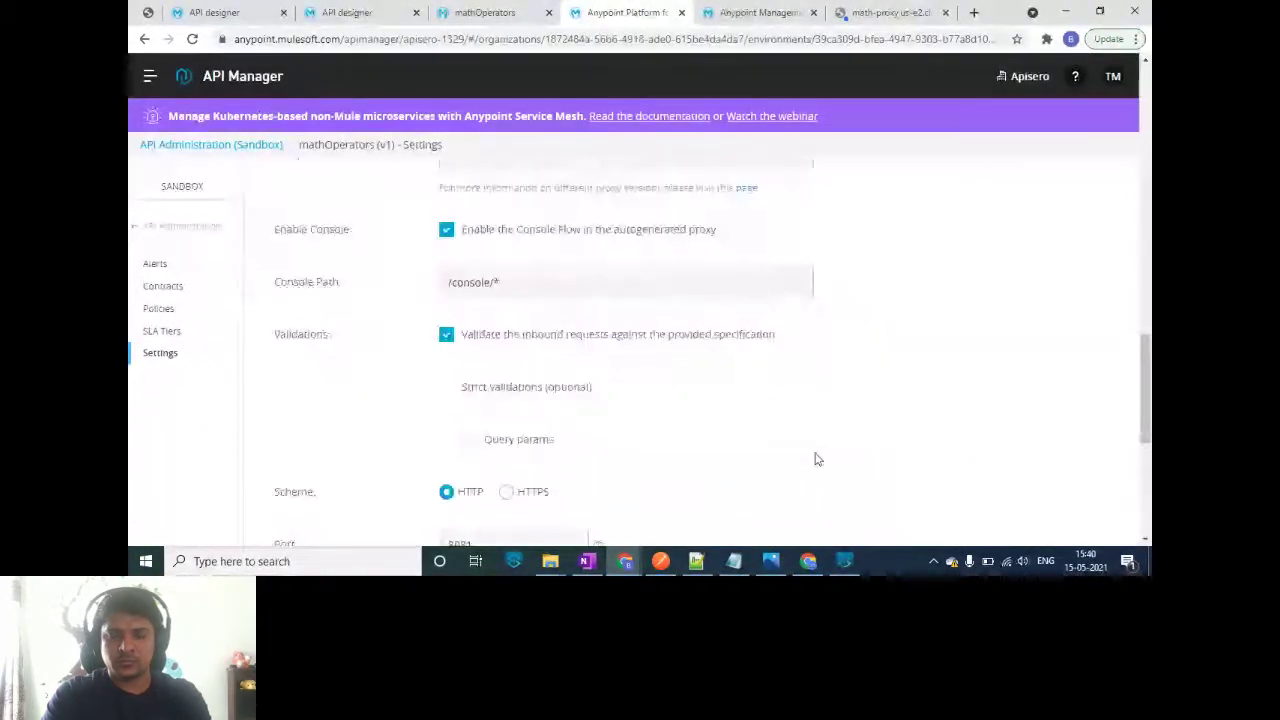
{"action": "scroll", "coordinate": [458, 436], "scroll_direction": "up", "scroll_amount": 5}
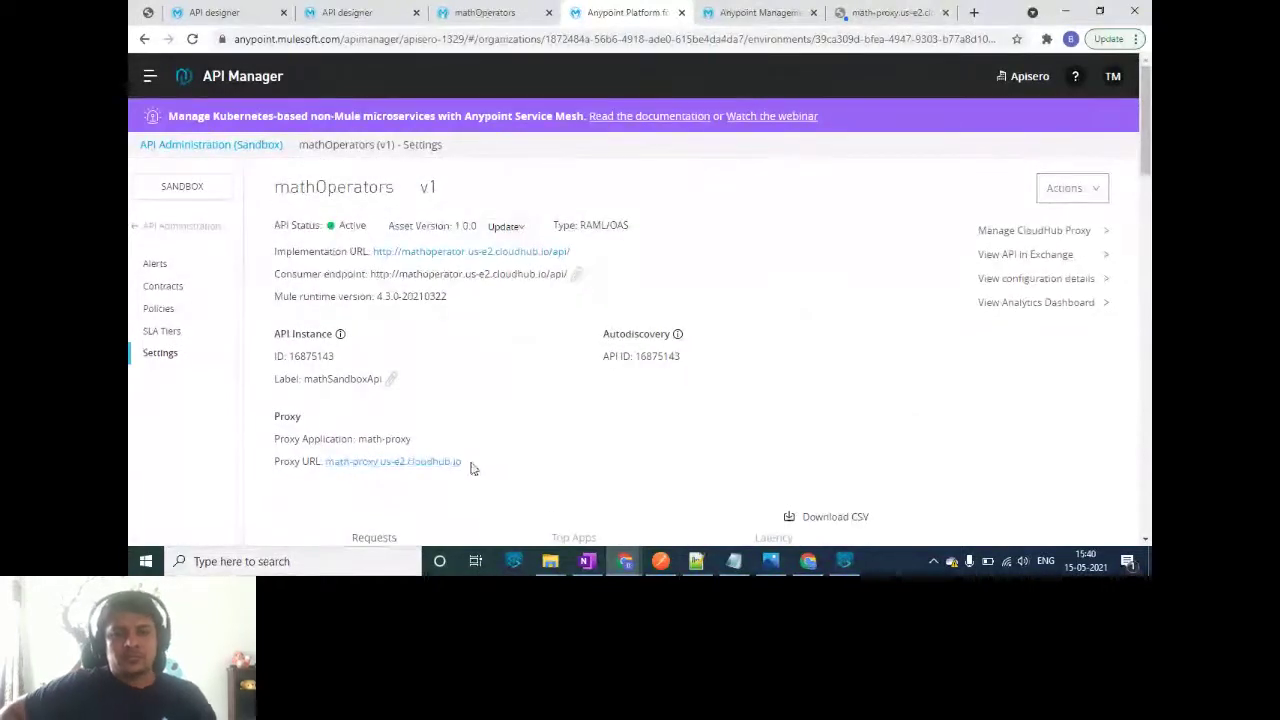
{"action": "left_click_drag", "start_coordinate": [463, 461], "coordinate": [325, 461]}
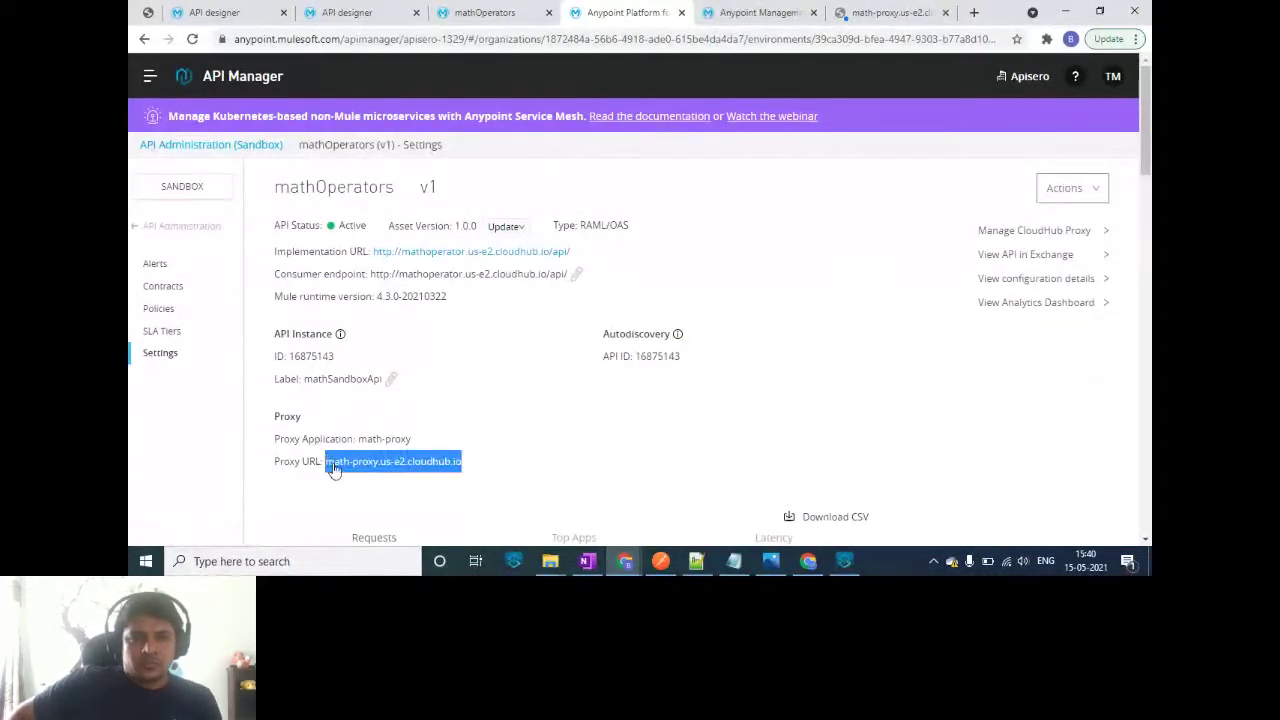
{"action": "key", "text": "alt+Tab"}
{"action": "left_click", "coordinate": [641, 190]}
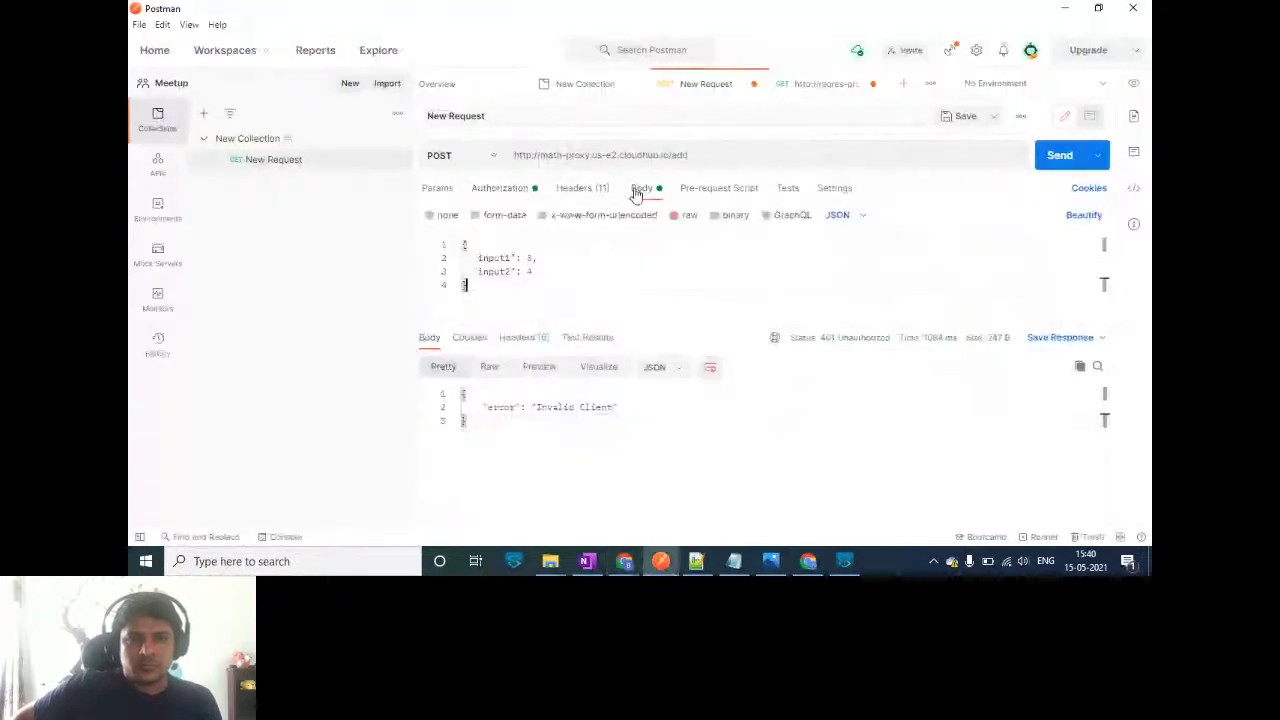
Compare the request host with API Manager, then send the request with No Auth
{"action": "left_click", "coordinate": [543, 195]}
{"action": "key", "text": "alt+Tab"}
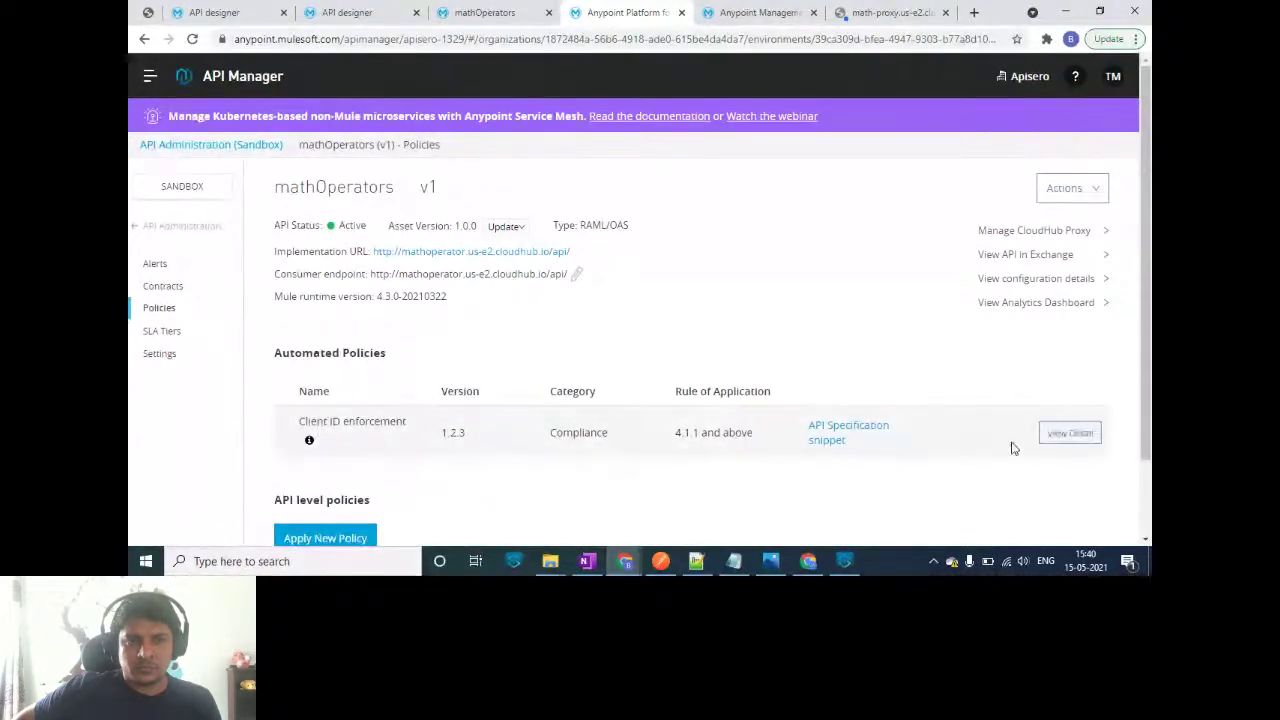
{"action": "scroll", "coordinate": [520, 446], "scroll_direction": "down", "scroll_amount": 2}
{"action": "key", "text": "alt+Tab"}
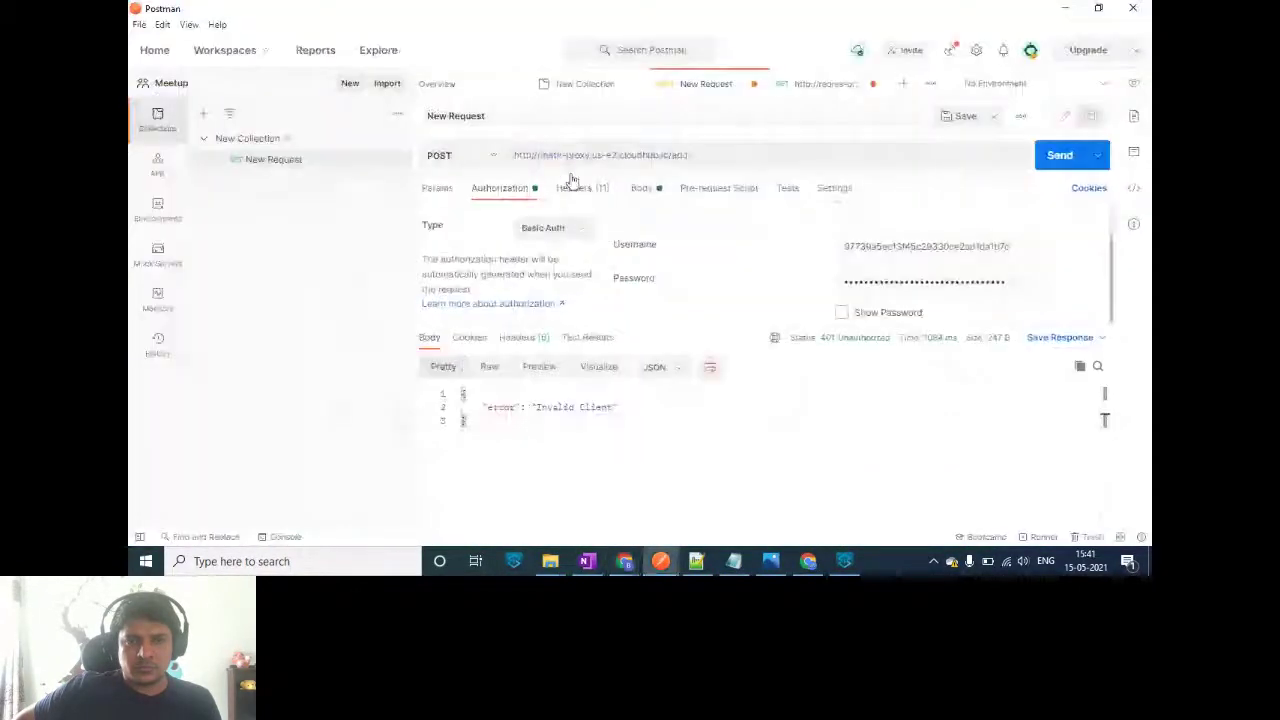
{"action": "left_click_drag", "start_coordinate": [668, 155], "coordinate": [543, 158]}
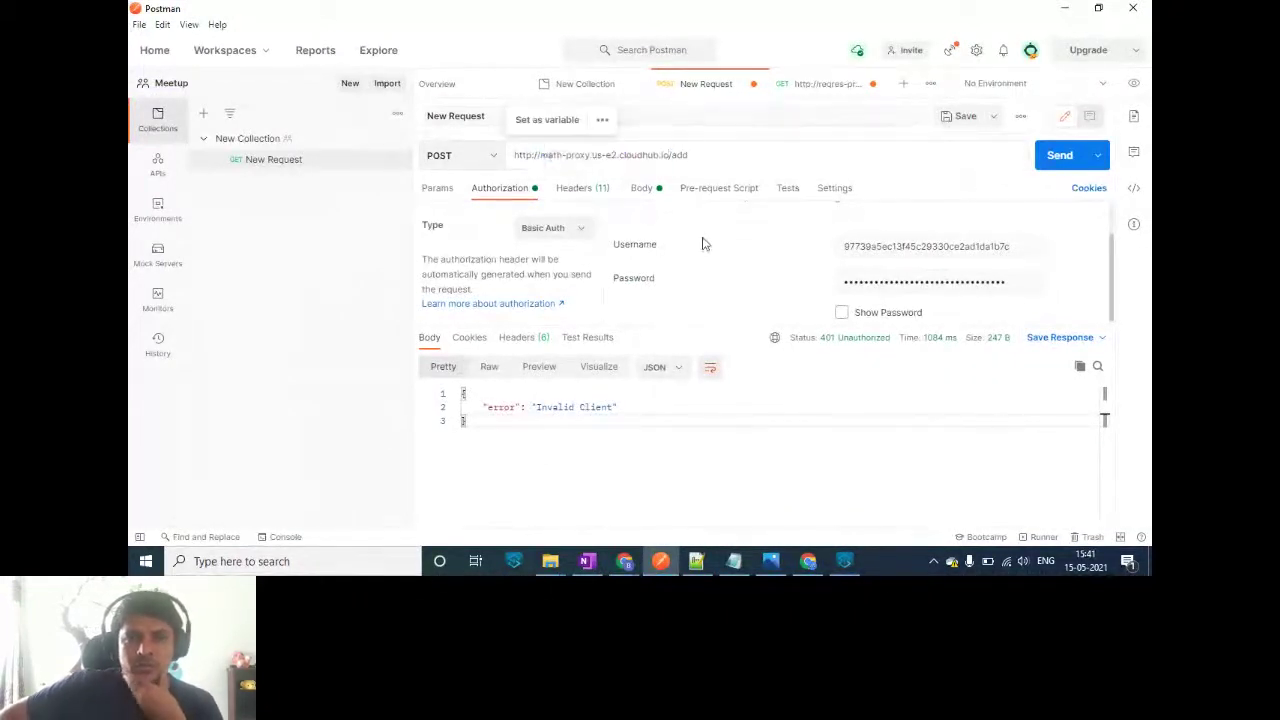
{"action": "left_click", "coordinate": [549, 228]}
{"action": "left_click", "coordinate": [543, 280]}
{"action": "left_click", "coordinate": [1058, 155]}
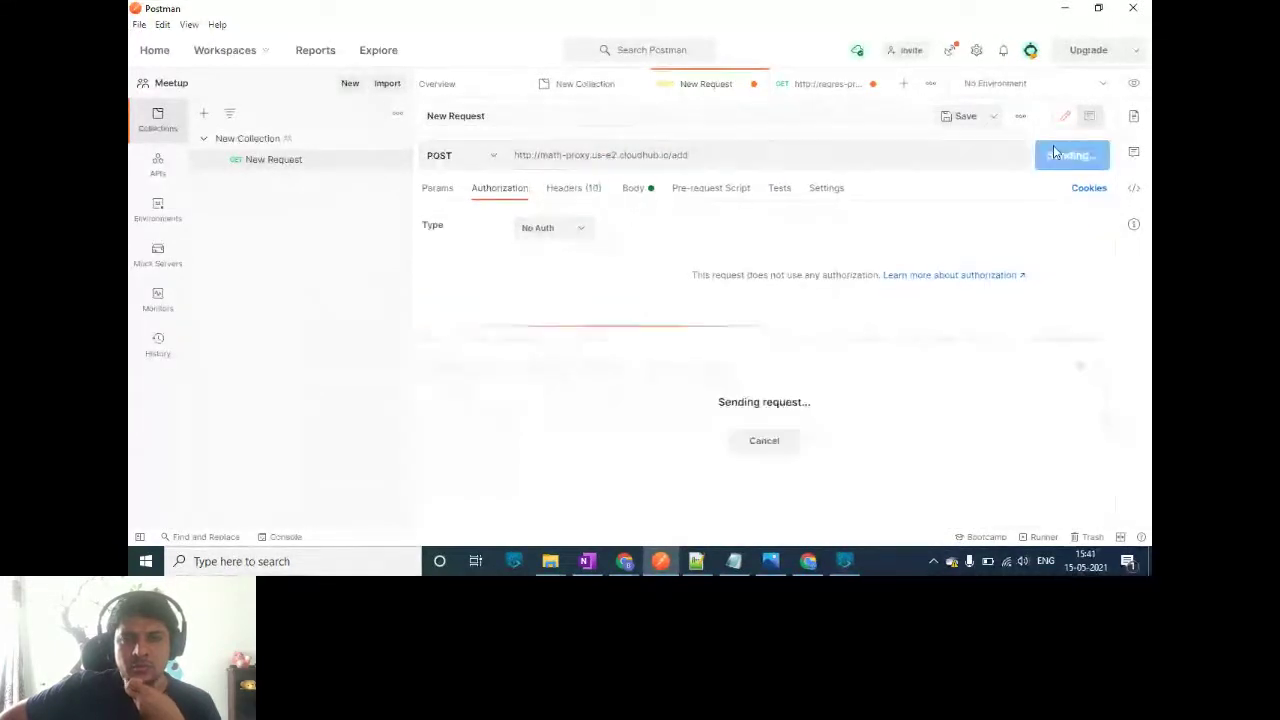
Restore Basic Auth, resend the request, and recheck the mathOperators API settings
{"action": "left_click", "coordinate": [580, 227]}
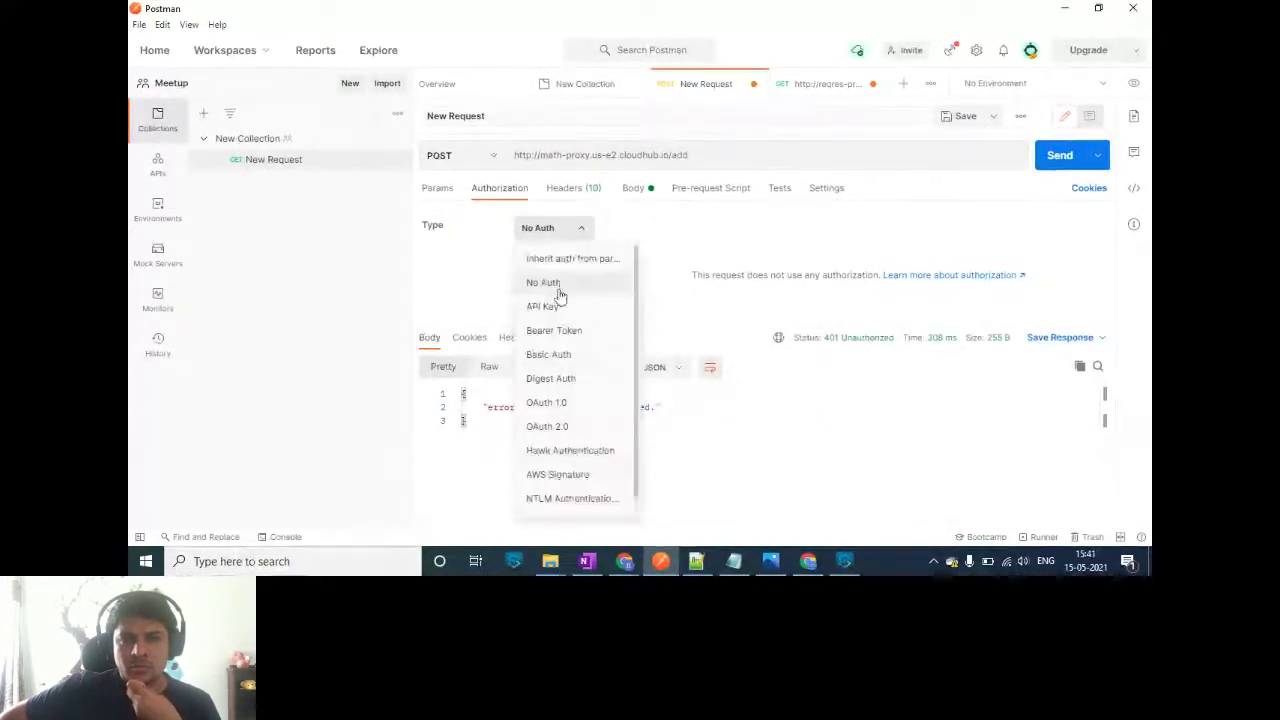
{"action": "left_click", "coordinate": [553, 355]}
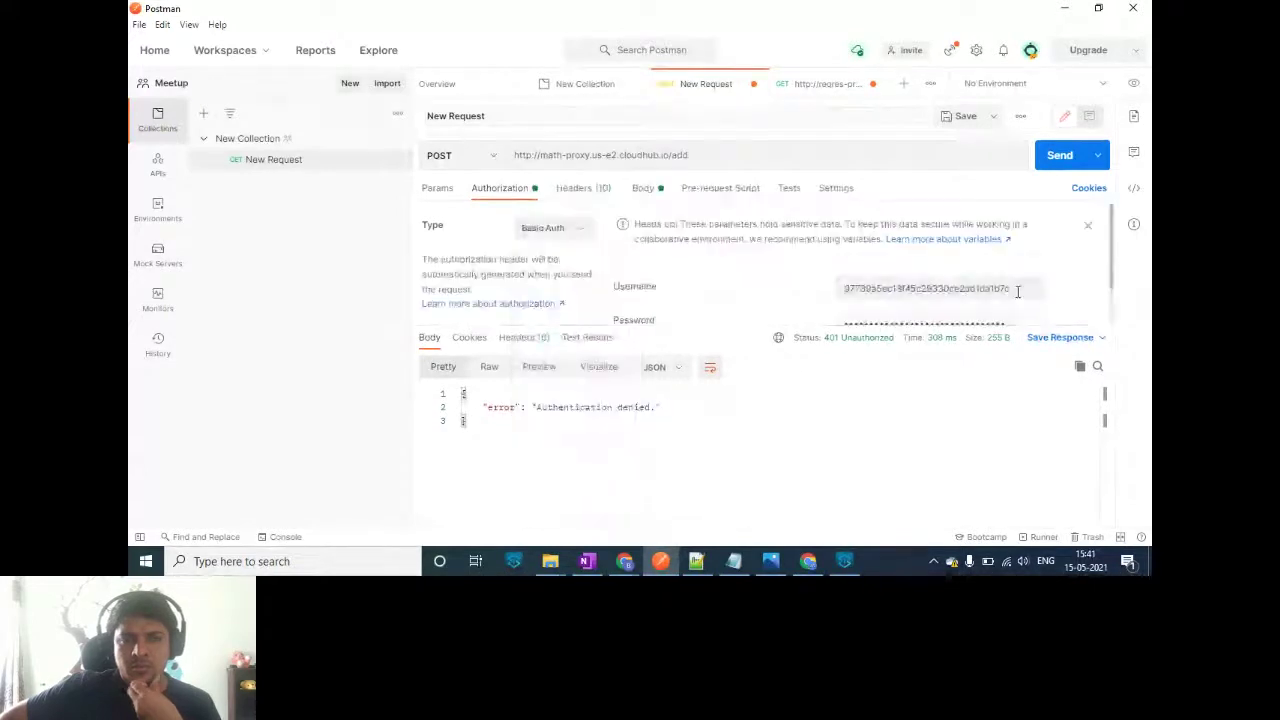
{"action": "scroll", "coordinate": [1018, 291], "scroll_direction": "down", "scroll_amount": 1}
{"action": "left_click", "coordinate": [841, 311]}
{"action": "left_click", "coordinate": [841, 311]}
{"action": "left_click", "coordinate": [1059, 155]}
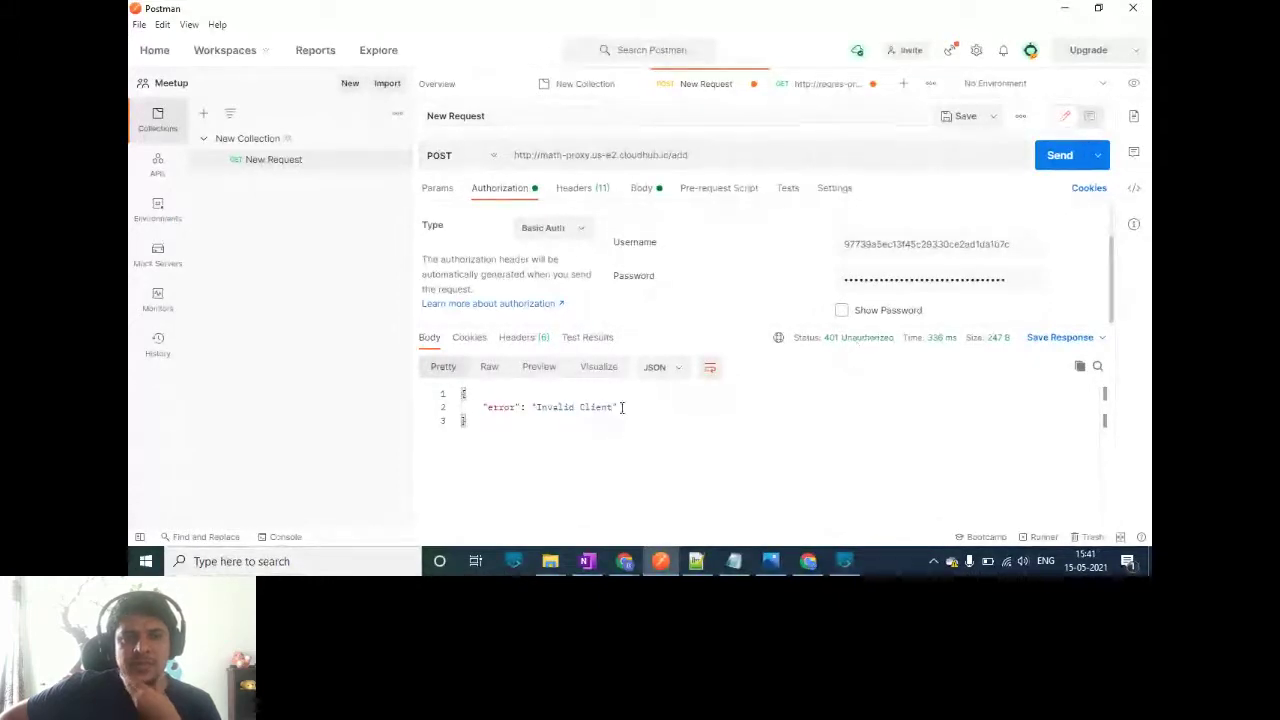
{"action": "key", "text": "alt+Tab"}
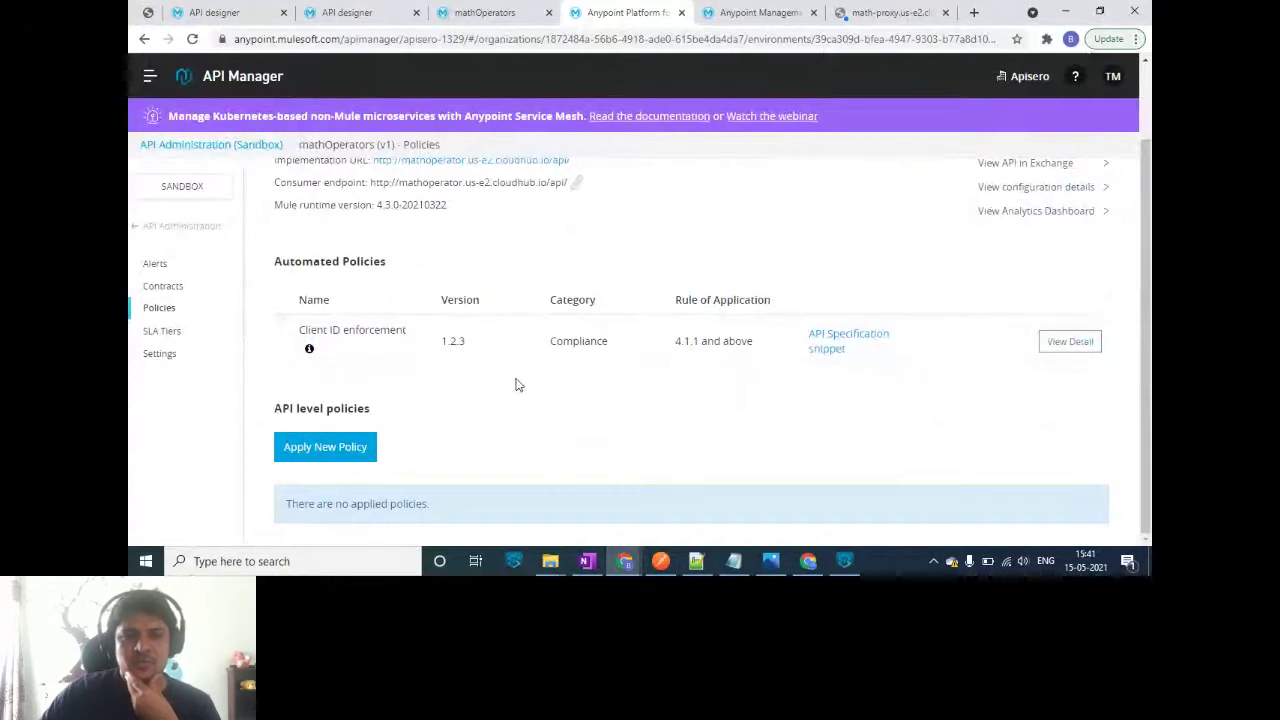
{"action": "left_click", "coordinate": [162, 356]}
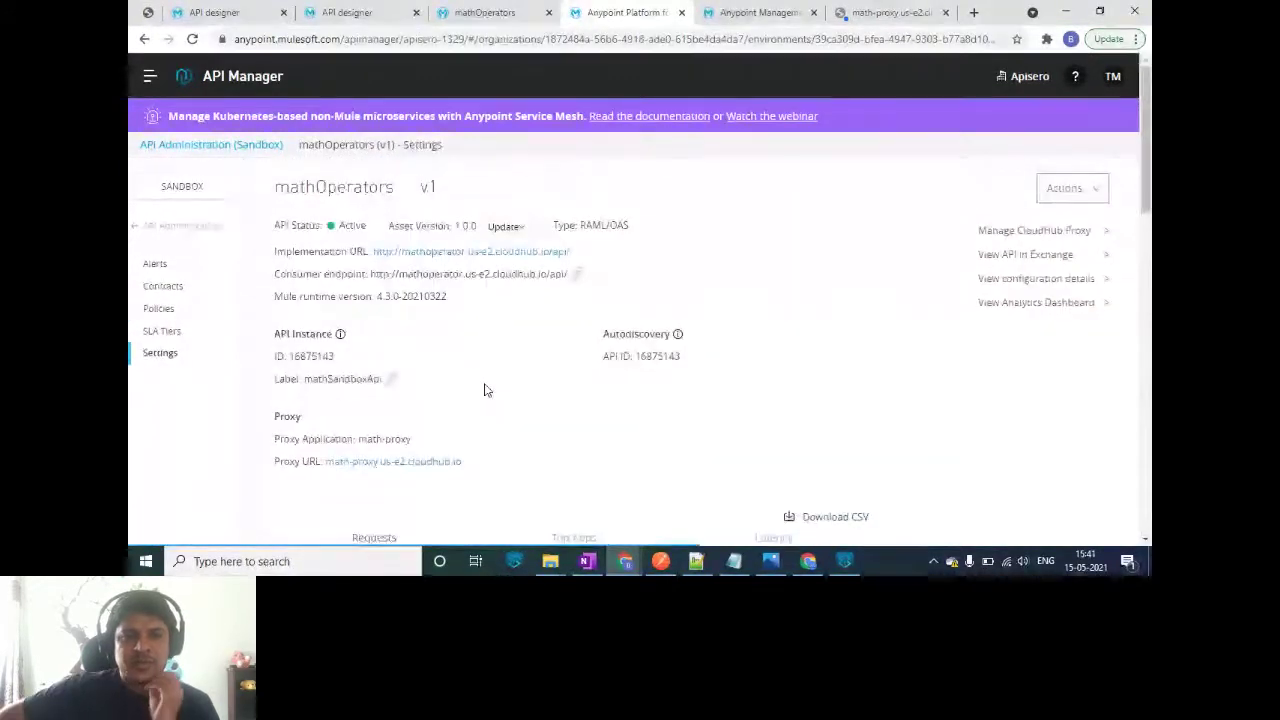
{"action": "key", "text": "alt+Tab"}
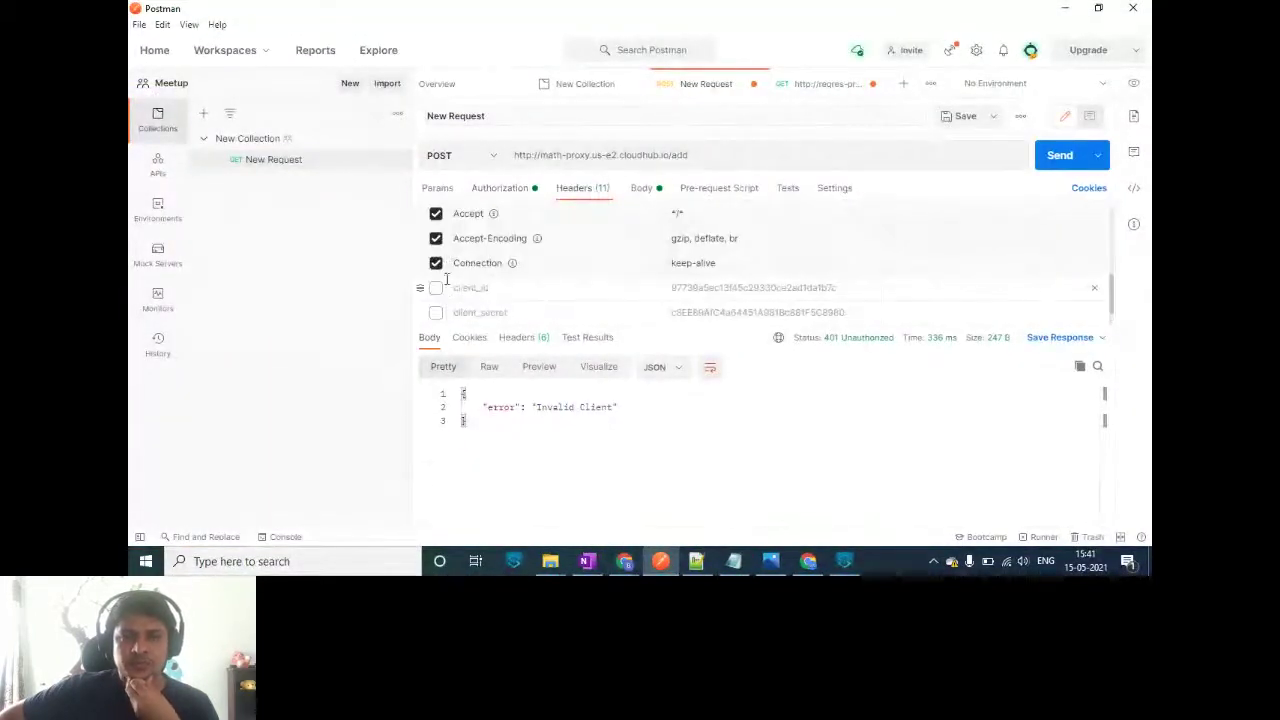
Enable the client_id and client_secret headers alongside the Basic Auth credentials
{"action": "left_click", "coordinate": [493, 191]}
{"action": "left_click", "coordinate": [578, 189]}
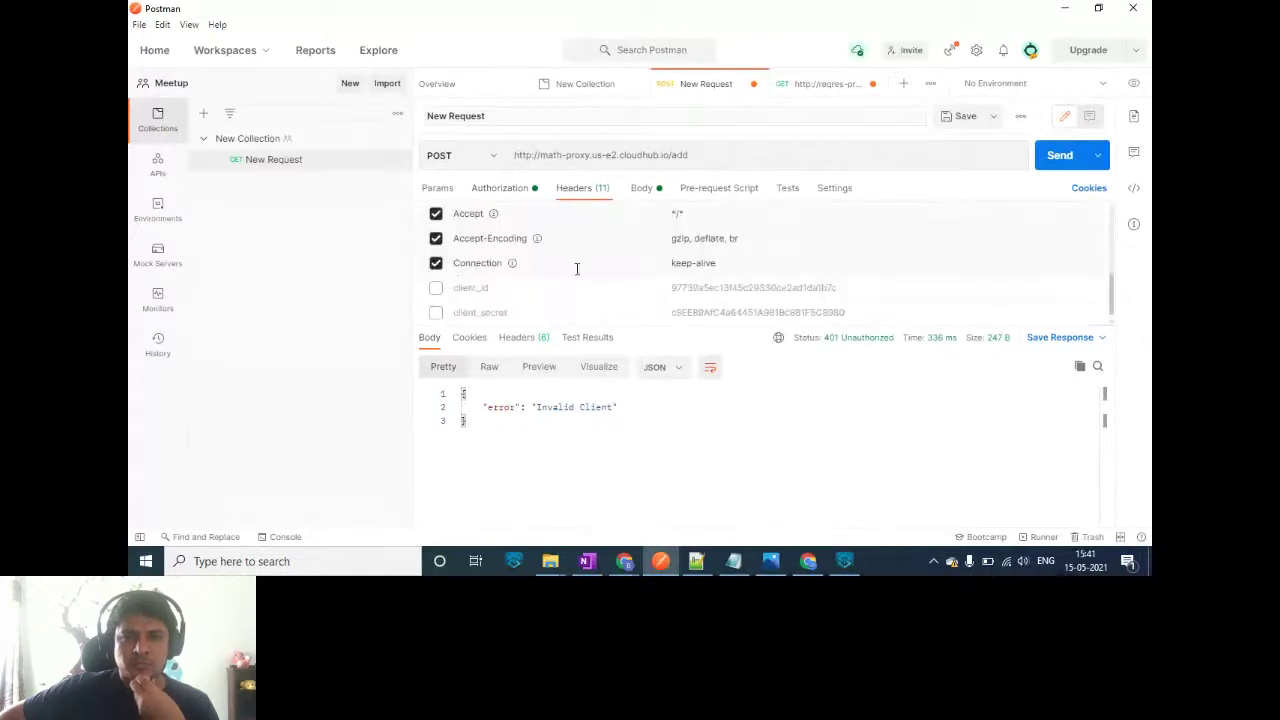
{"action": "scroll", "coordinate": [440, 285], "scroll_direction": "down", "scroll_amount": 1}
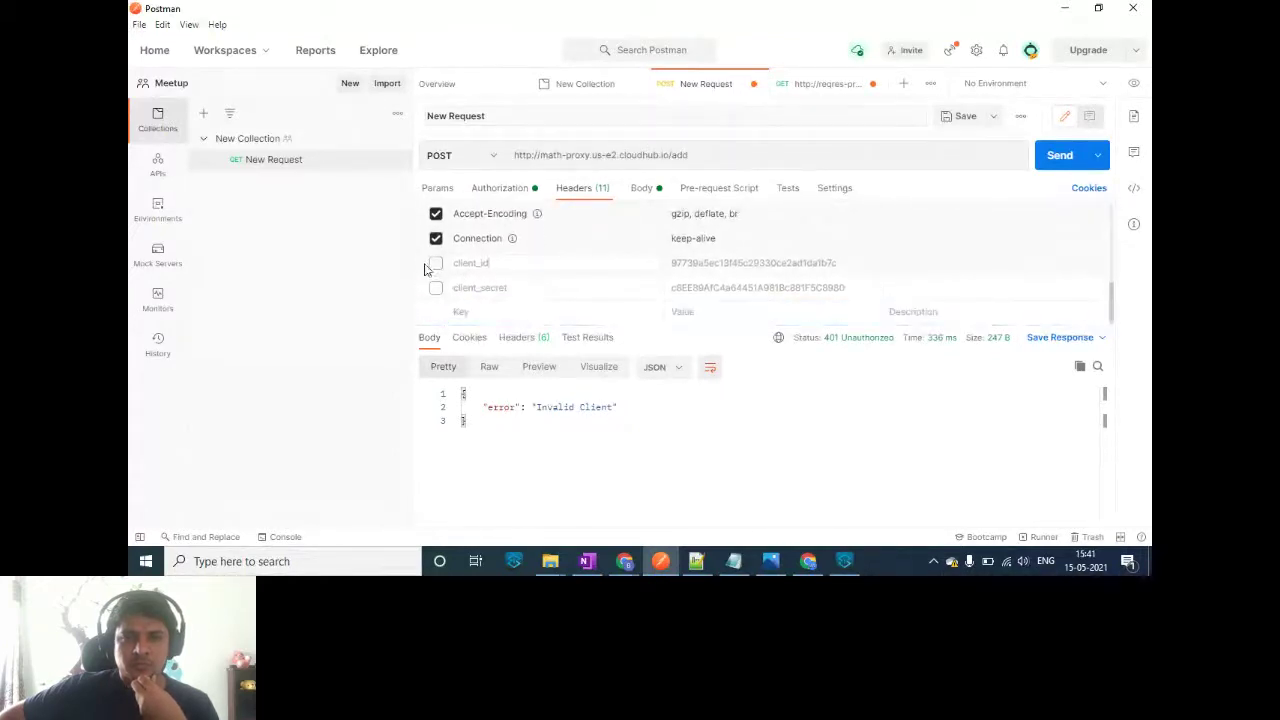
{"action": "left_click", "coordinate": [436, 264]}
{"action": "left_click", "coordinate": [436, 288]}
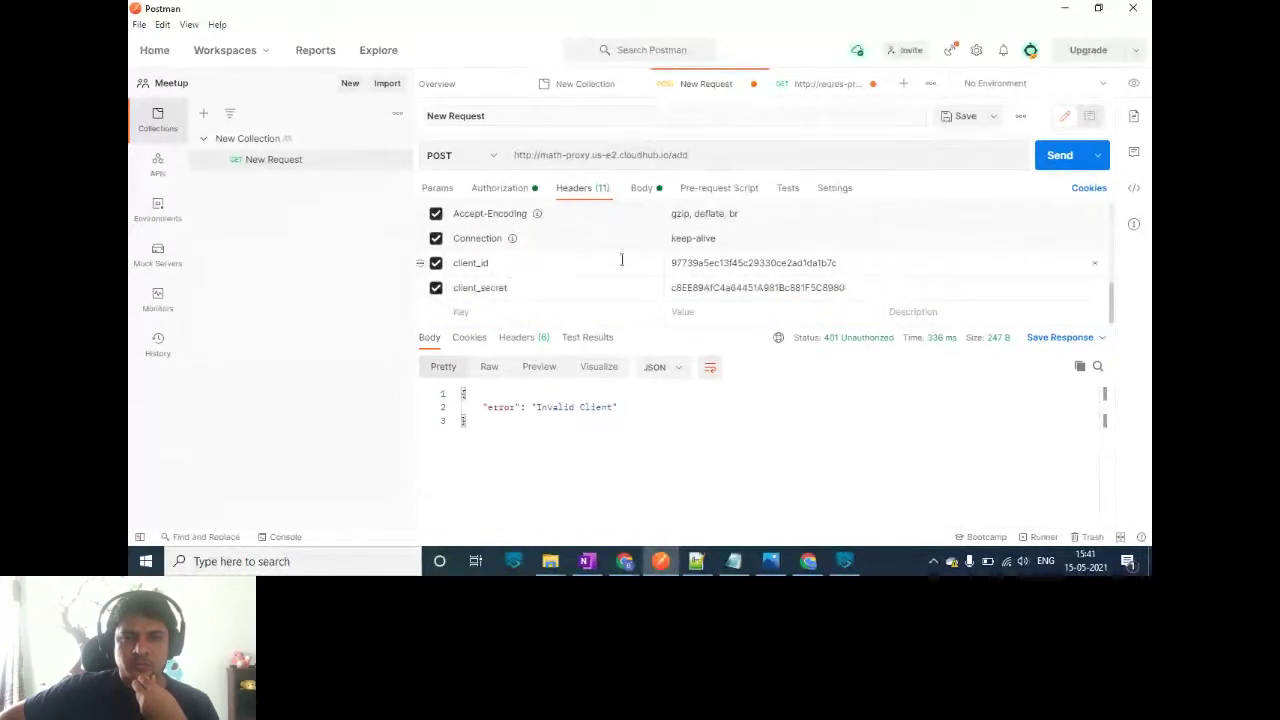
{"action": "left_click", "coordinate": [524, 196]}
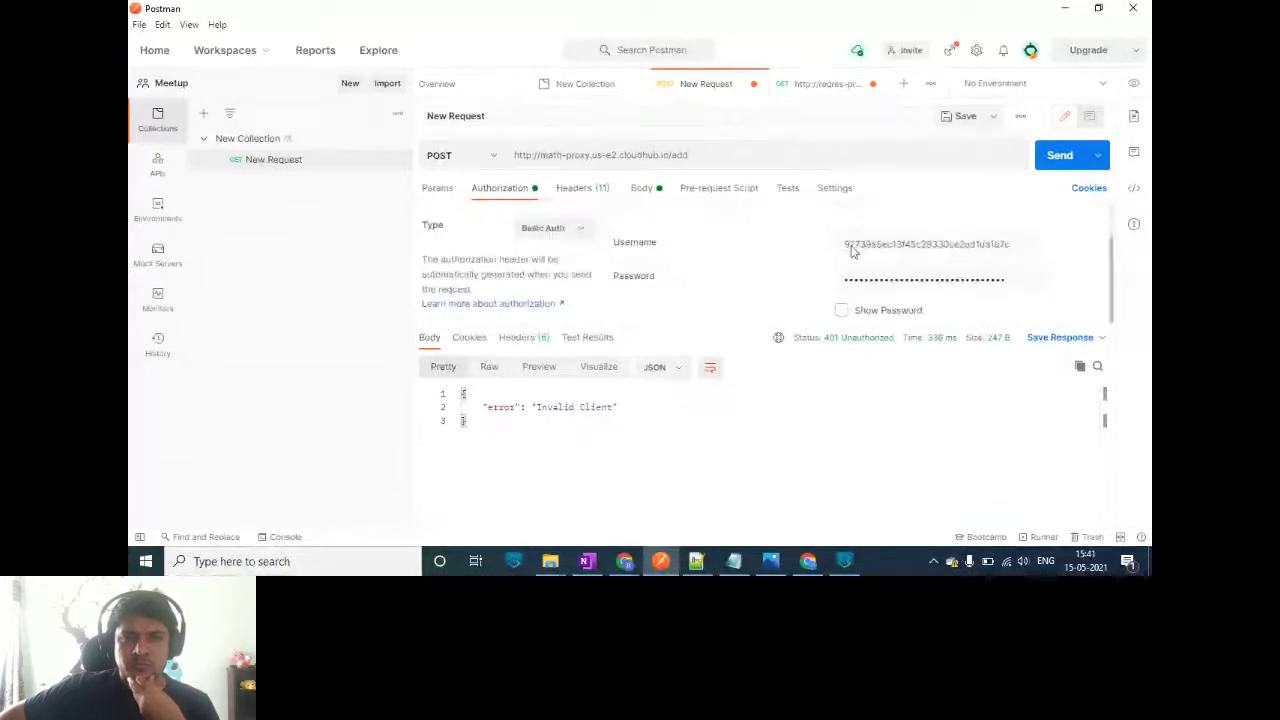
{"action": "left_click", "coordinate": [577, 192]}
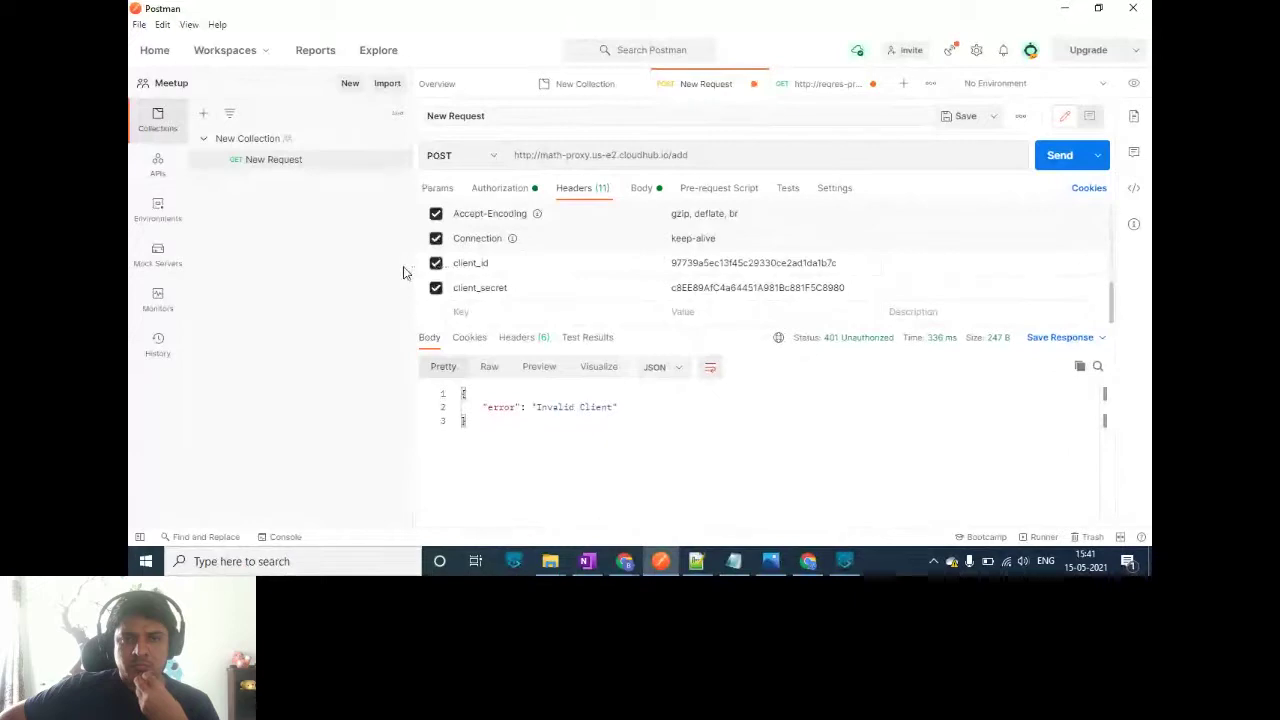
Rename the headers to 'username' and 'password' and resend the request
{"action": "double_click", "coordinate": [478, 261]}
{"action": "type", "text": "username"}
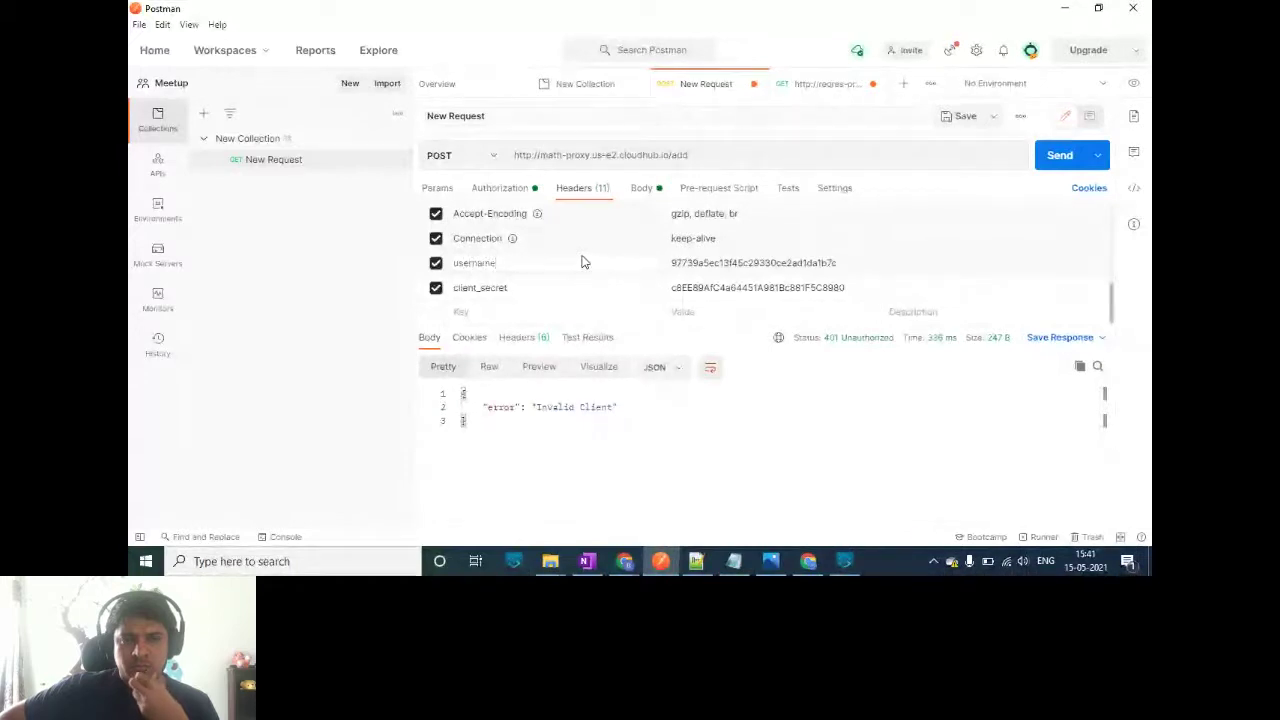
{"action": "left_click", "coordinate": [550, 287]}
{"action": "key", "text": "BackSpace"}
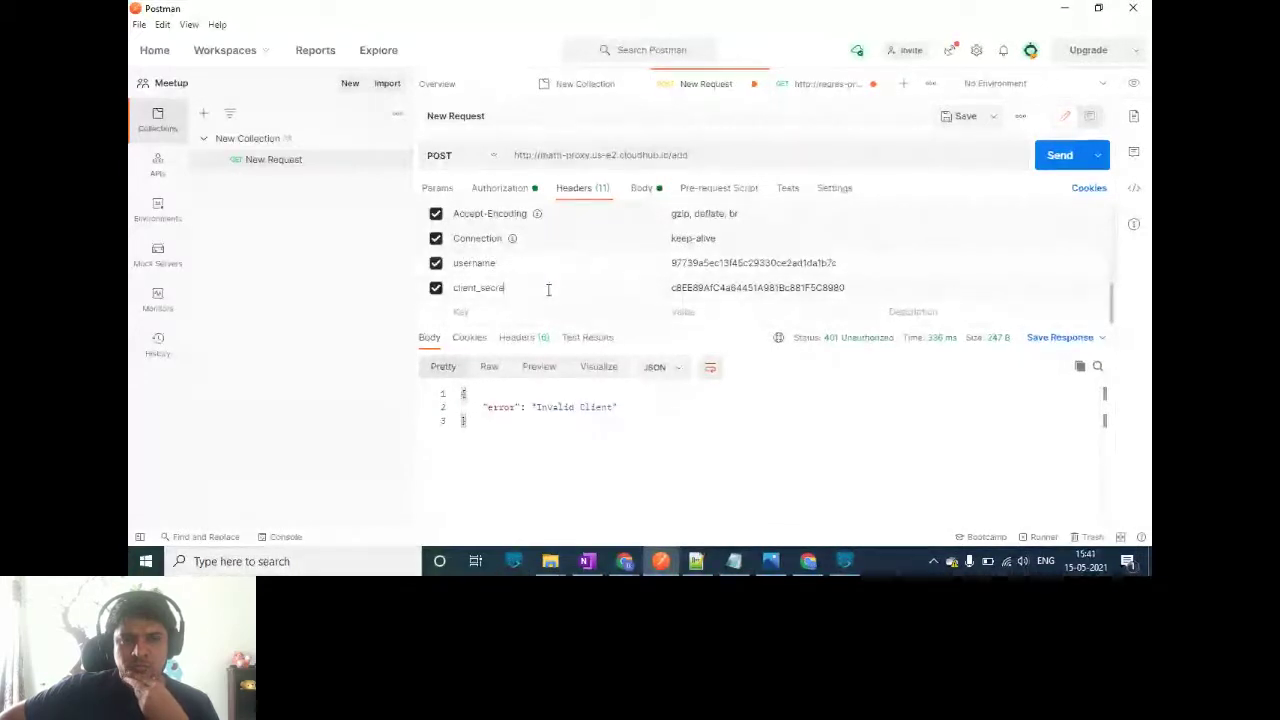
{"action": "type", "text": "password"}
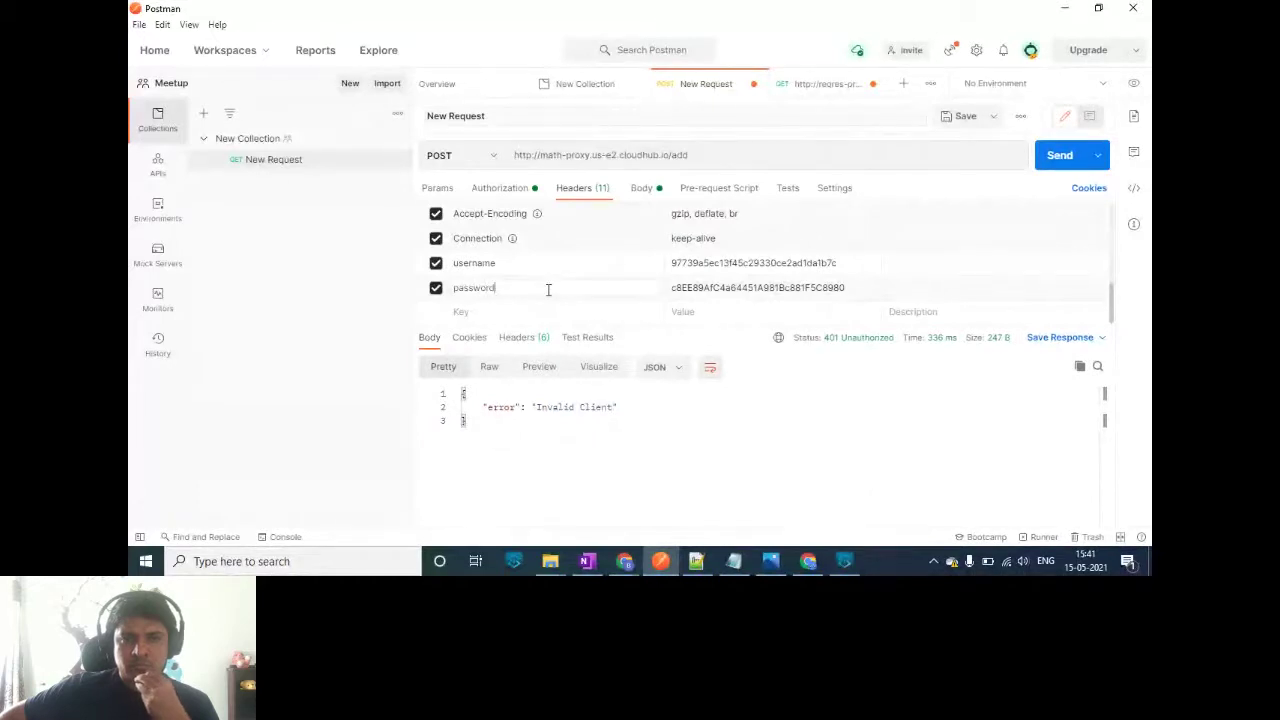
{"action": "key", "text": "alt+Tab"}
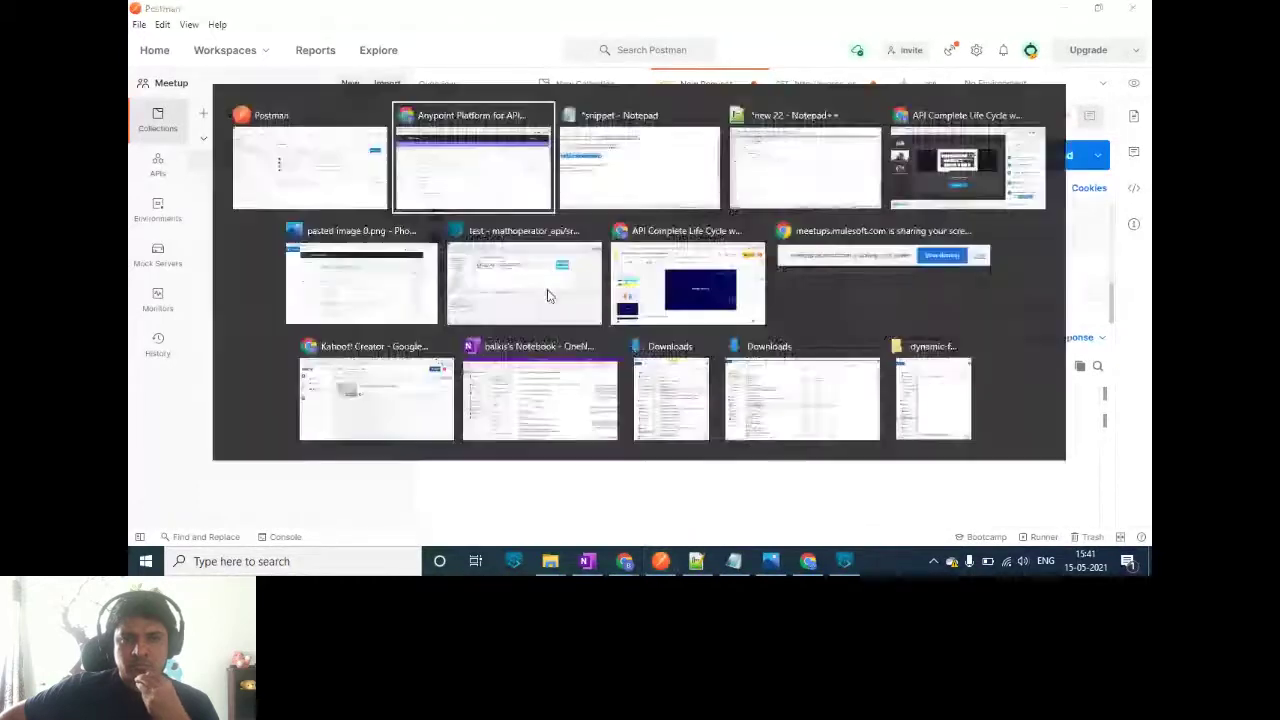
{"action": "key", "text": "alt+Tab"}
{"action": "key", "text": "alt+Tab"}
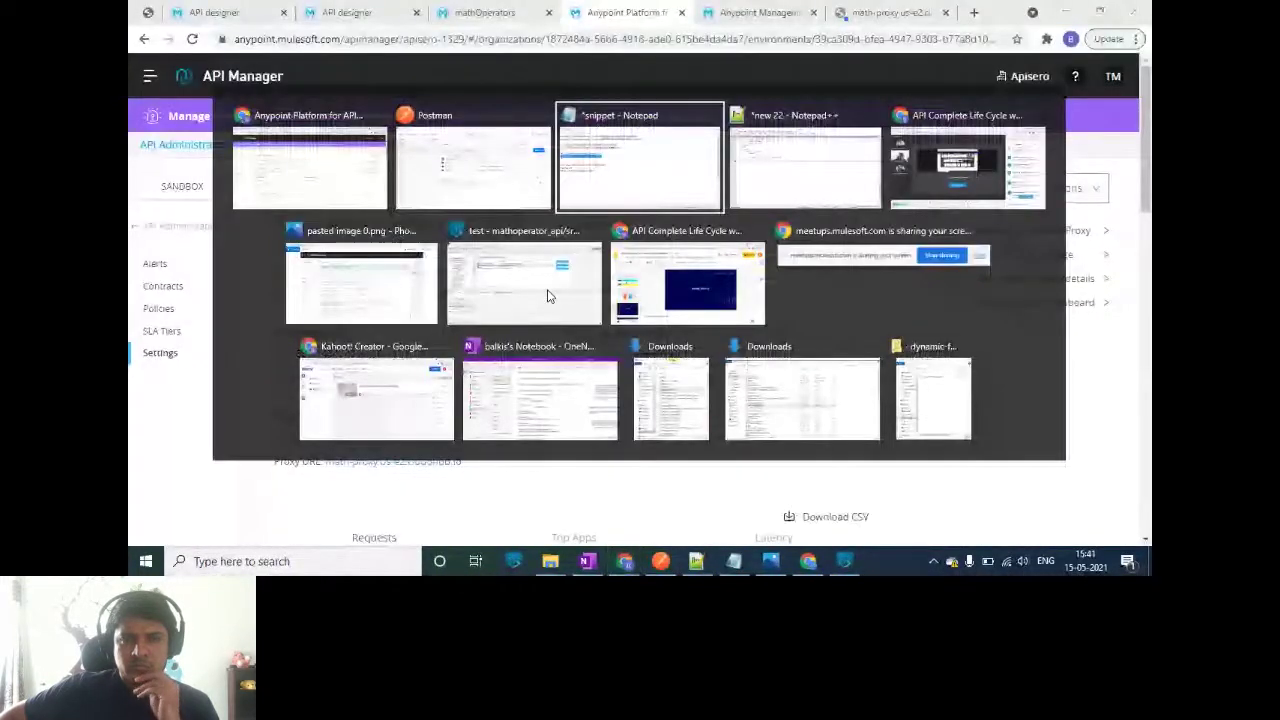
{"action": "key", "text": "Escape"}
{"action": "key", "text": "alt+Tab"}
{"action": "key", "text": "alt+Tab"}
{"action": "left_click", "coordinate": [1072, 156]}
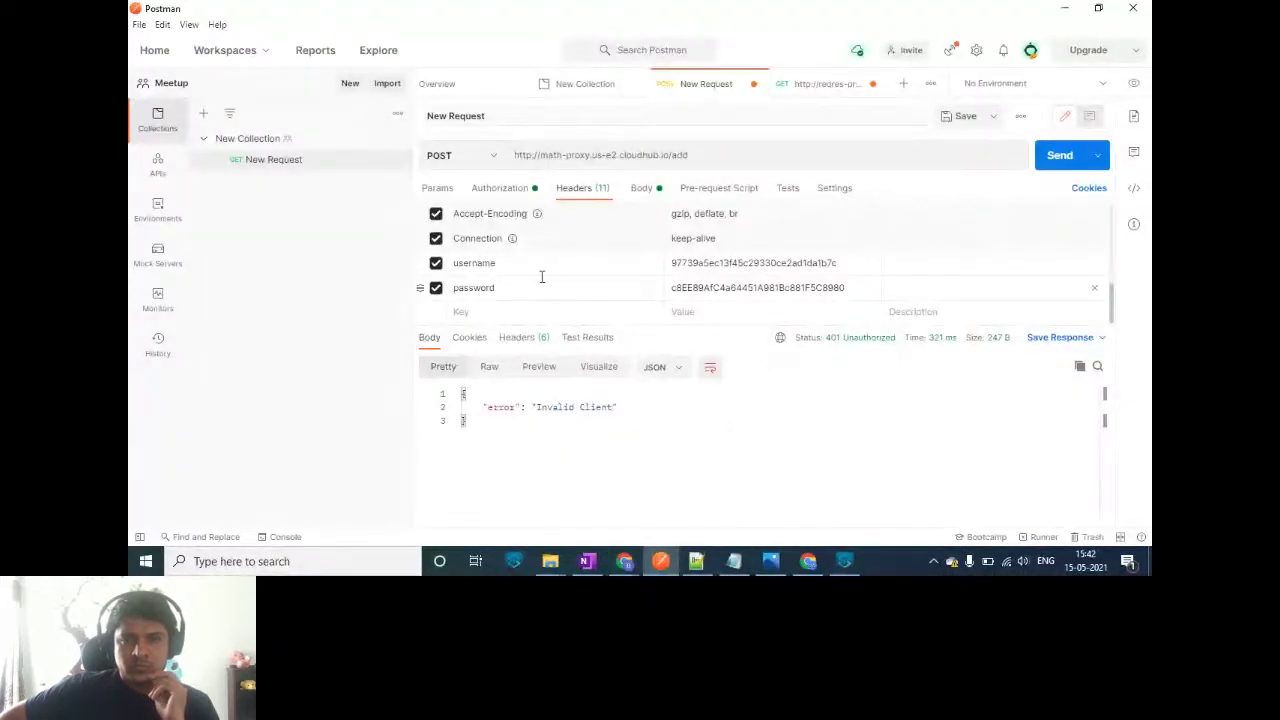
Capitalize the header keys to 'Username' and 'Password' and resend the request
{"action": "key", "text": "alt+Tab"}
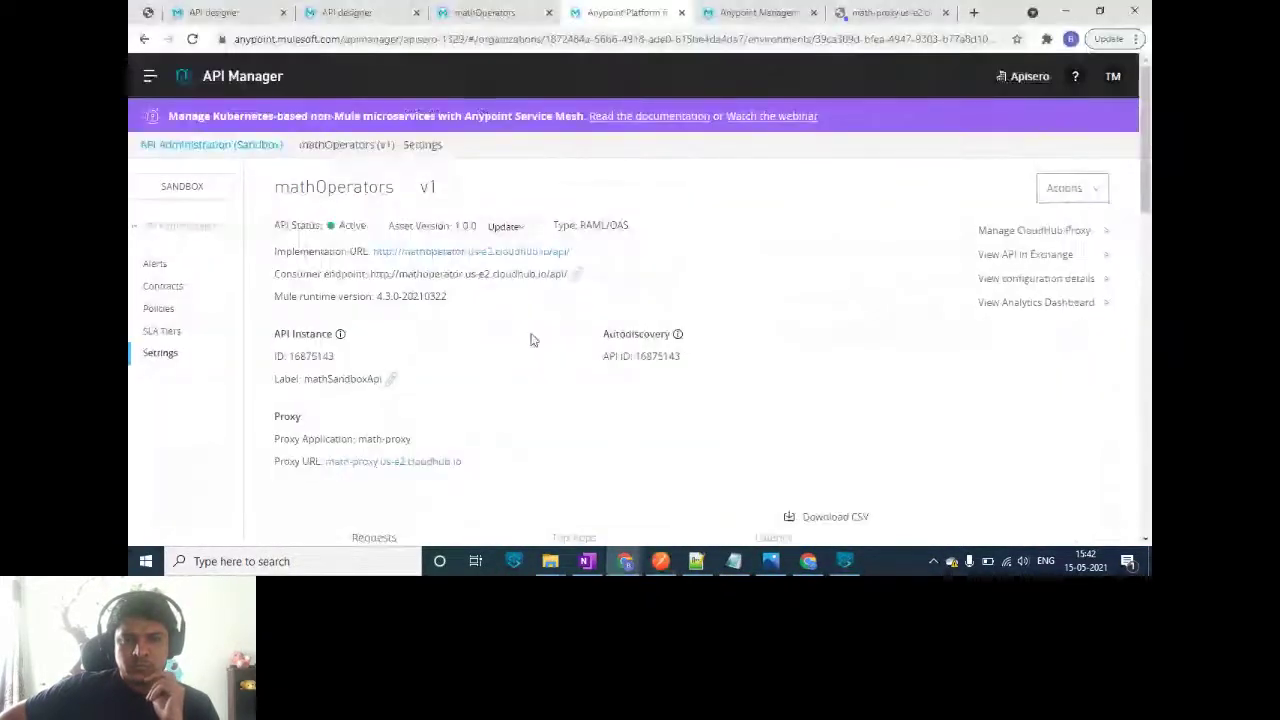
{"action": "left_click", "coordinate": [487, 12]}
{"action": "scroll", "coordinate": [971, 431], "scroll_direction": "down", "scroll_amount": 10}
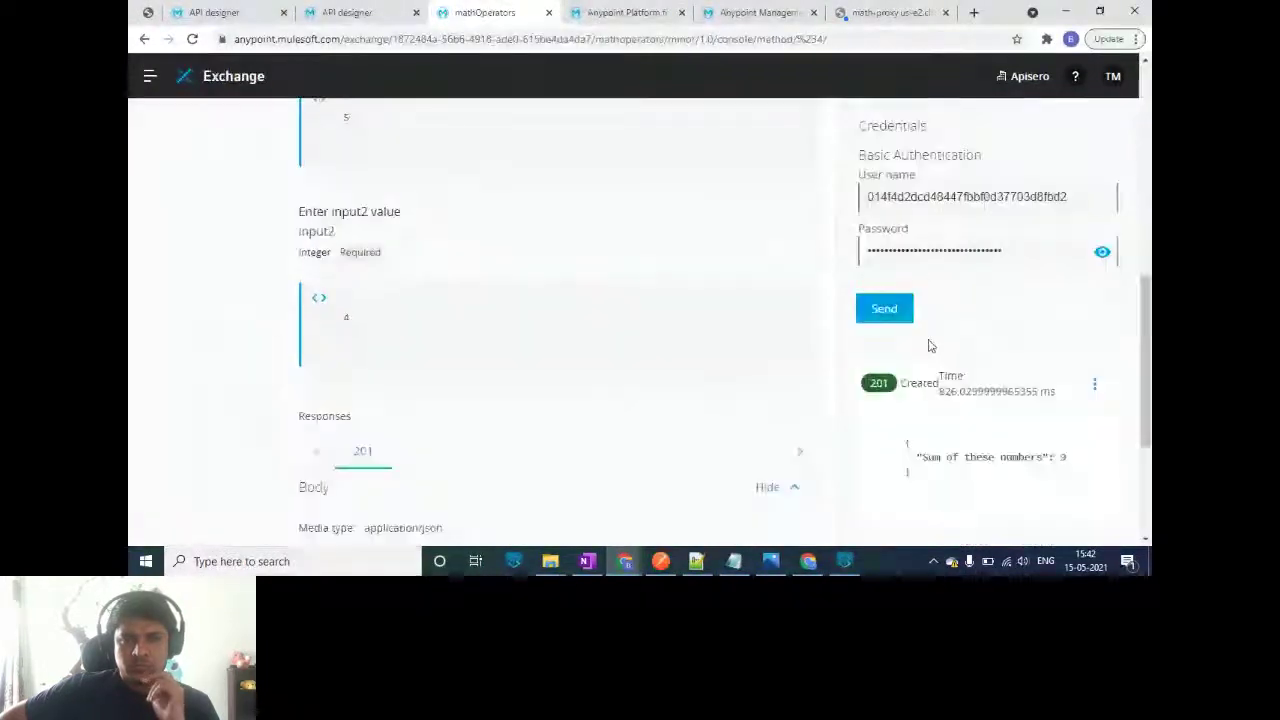
{"action": "key", "text": "alt+Tab"}
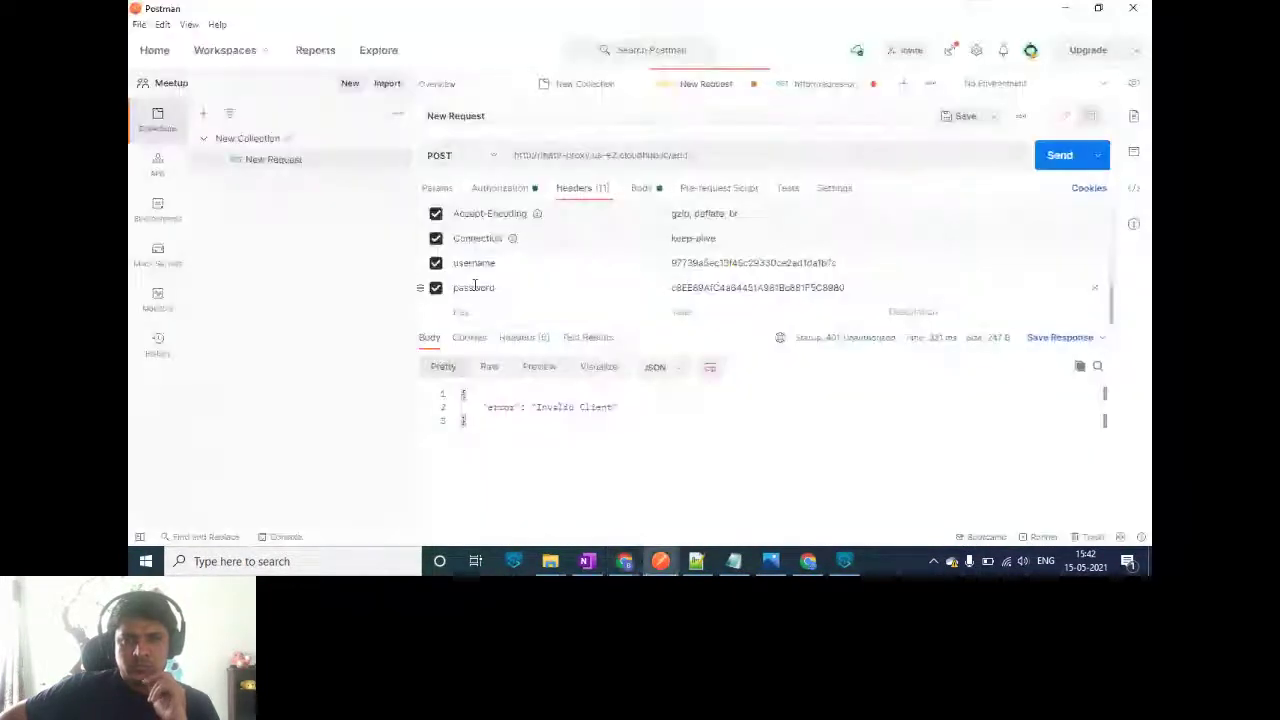
{"action": "type", "text": "U"}
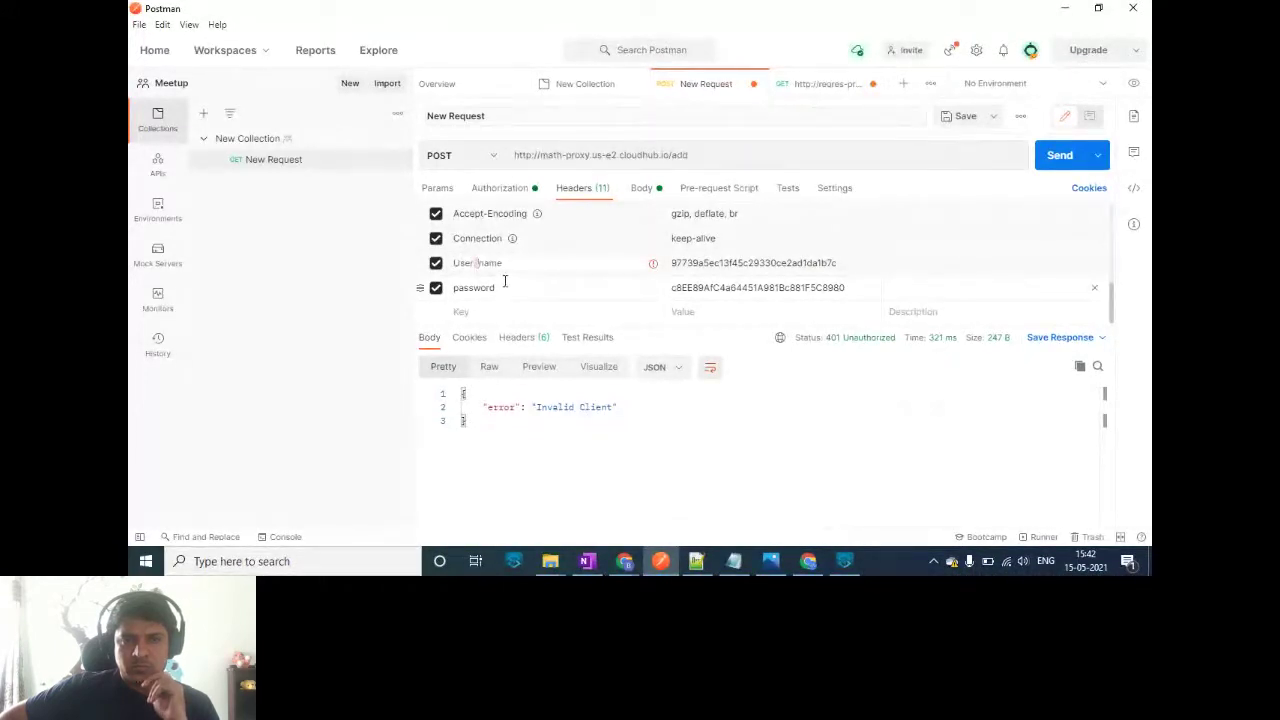
{"action": "left_click", "coordinate": [455, 287]}
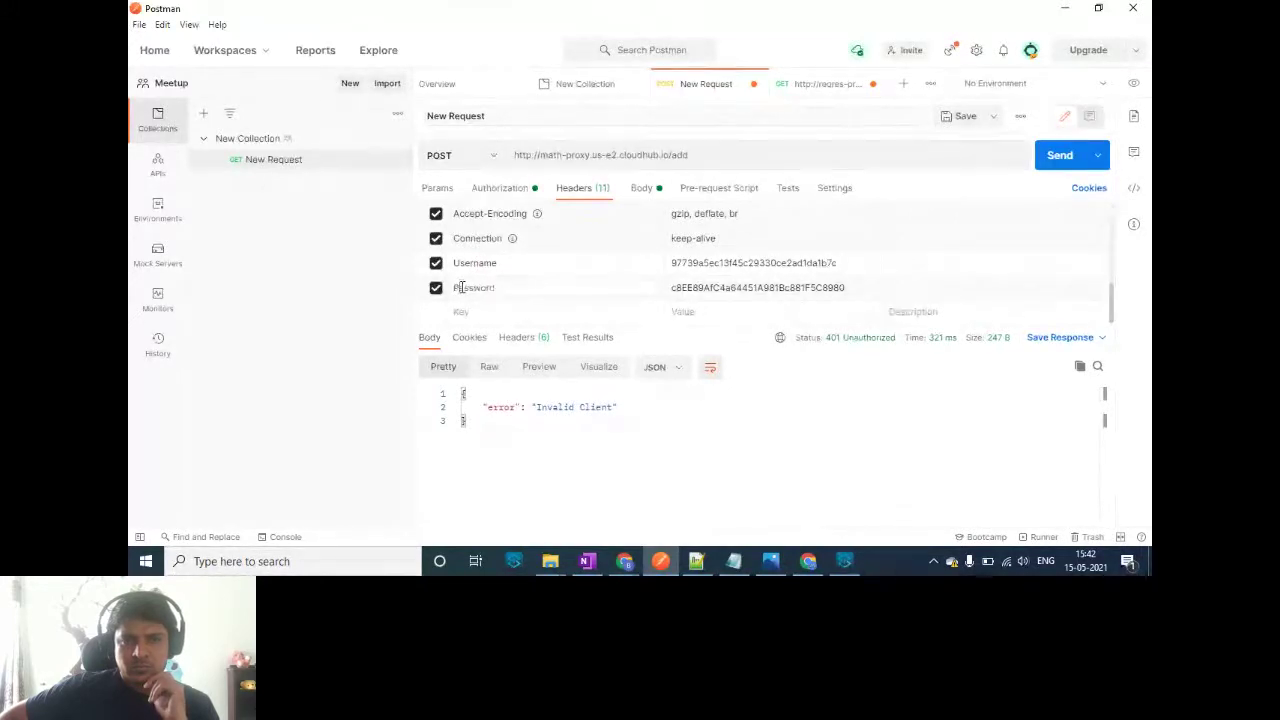
{"action": "left_click", "coordinate": [1052, 160]}
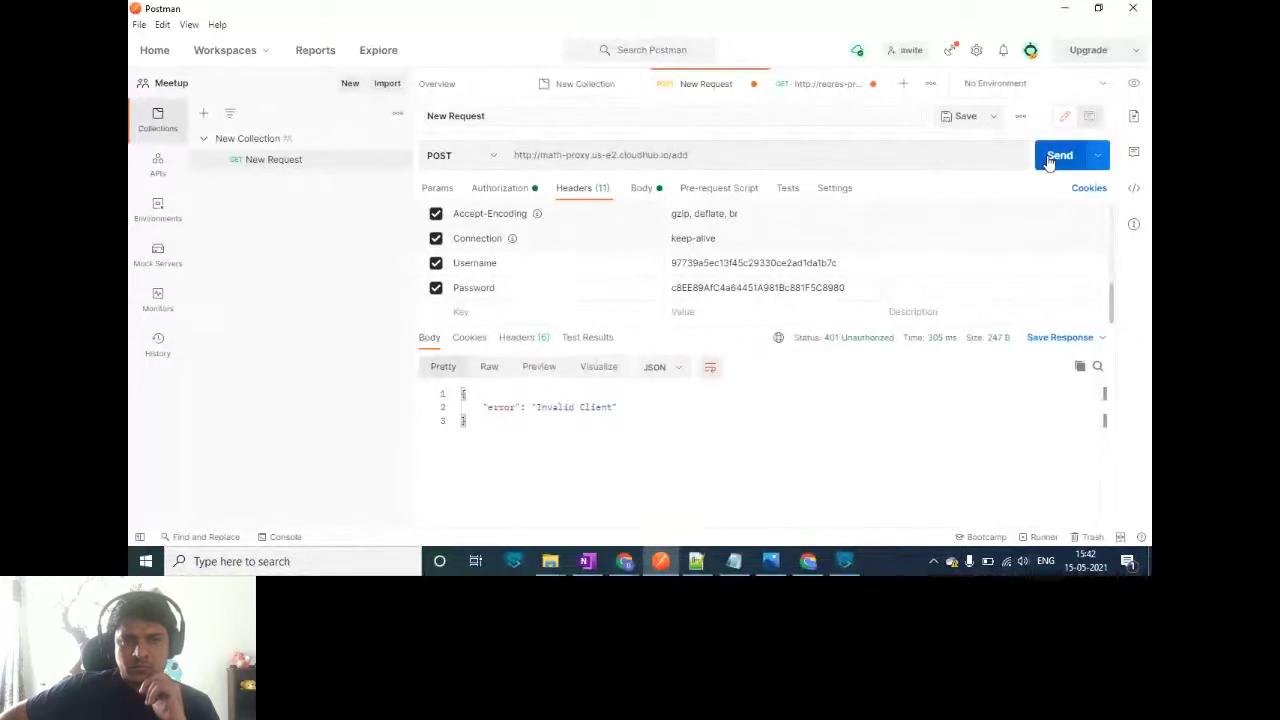
Rename the header key to 'User name' to match the Exchange console label, and resend
{"action": "key", "text": "alt+Tab"}
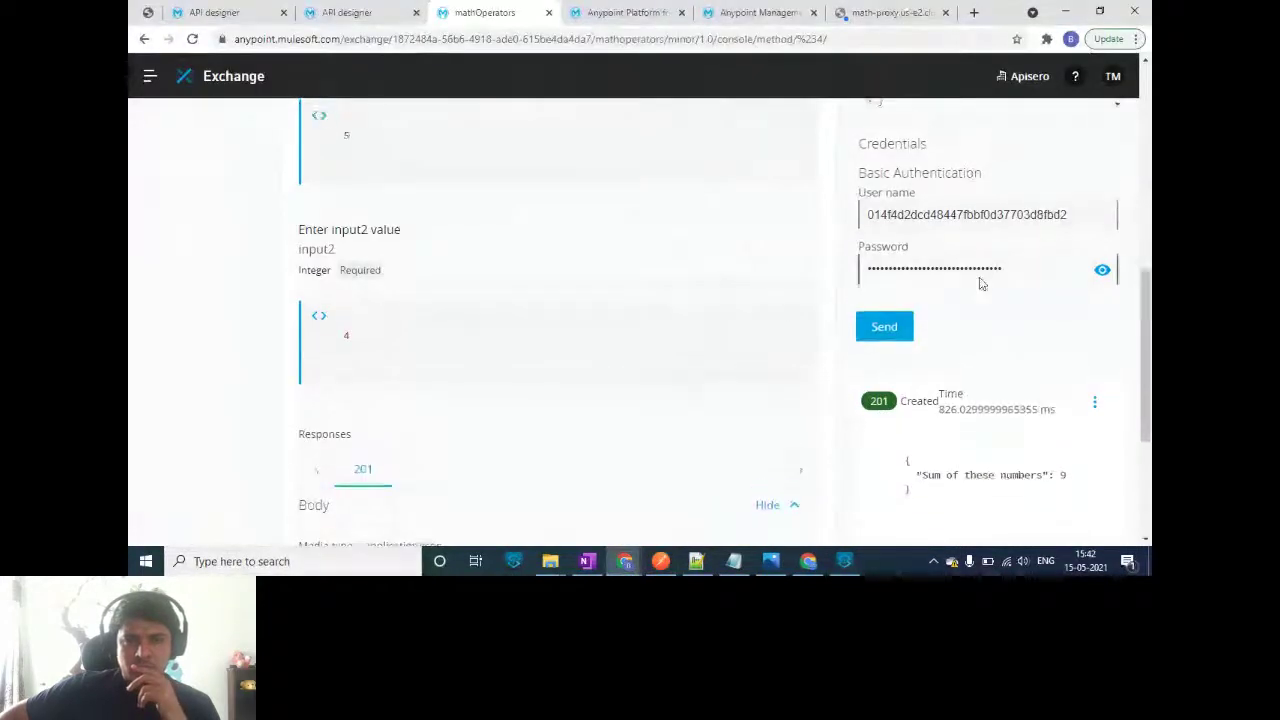
{"action": "scroll", "coordinate": [980, 284], "scroll_direction": "up", "scroll_amount": 2}
{"action": "left_click_drag", "start_coordinate": [875, 328], "coordinate": [915, 330]}
{"action": "left_click", "coordinate": [915, 330]}
{"action": "triple_click", "coordinate": [915, 330]}
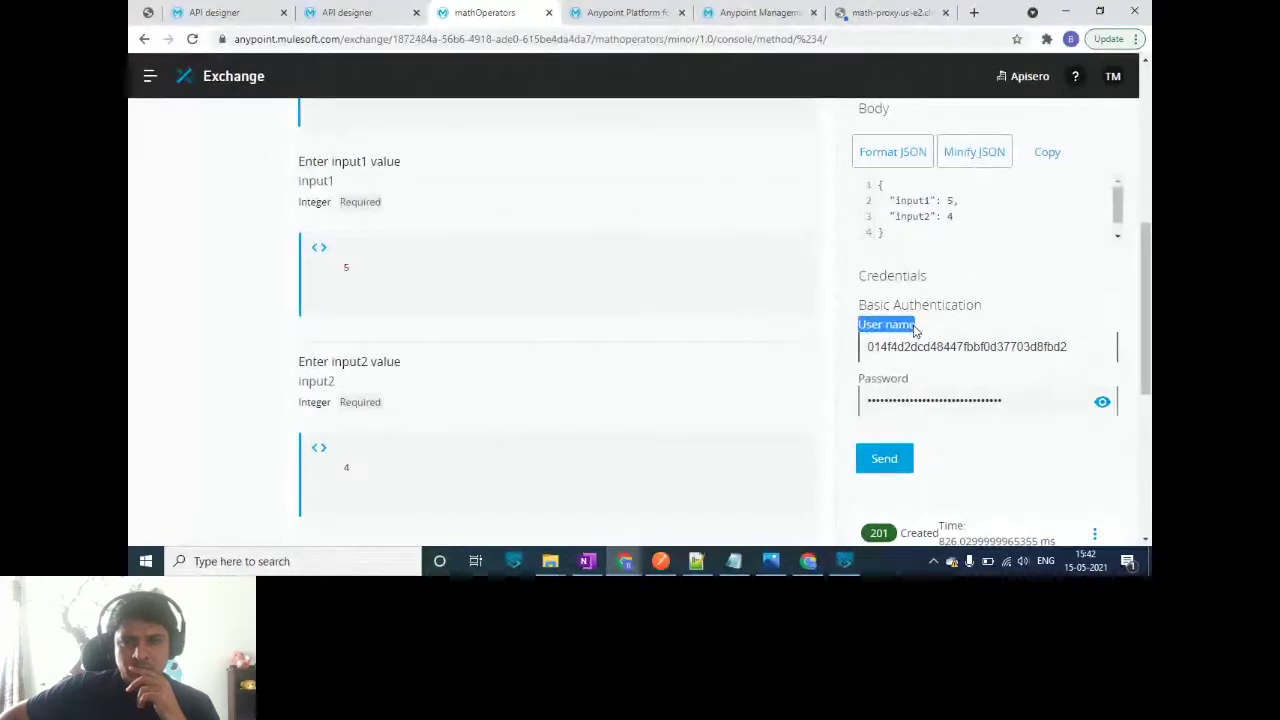
{"action": "key", "text": "alt+Tab"}
{"action": "double_click", "coordinate": [474, 262]}
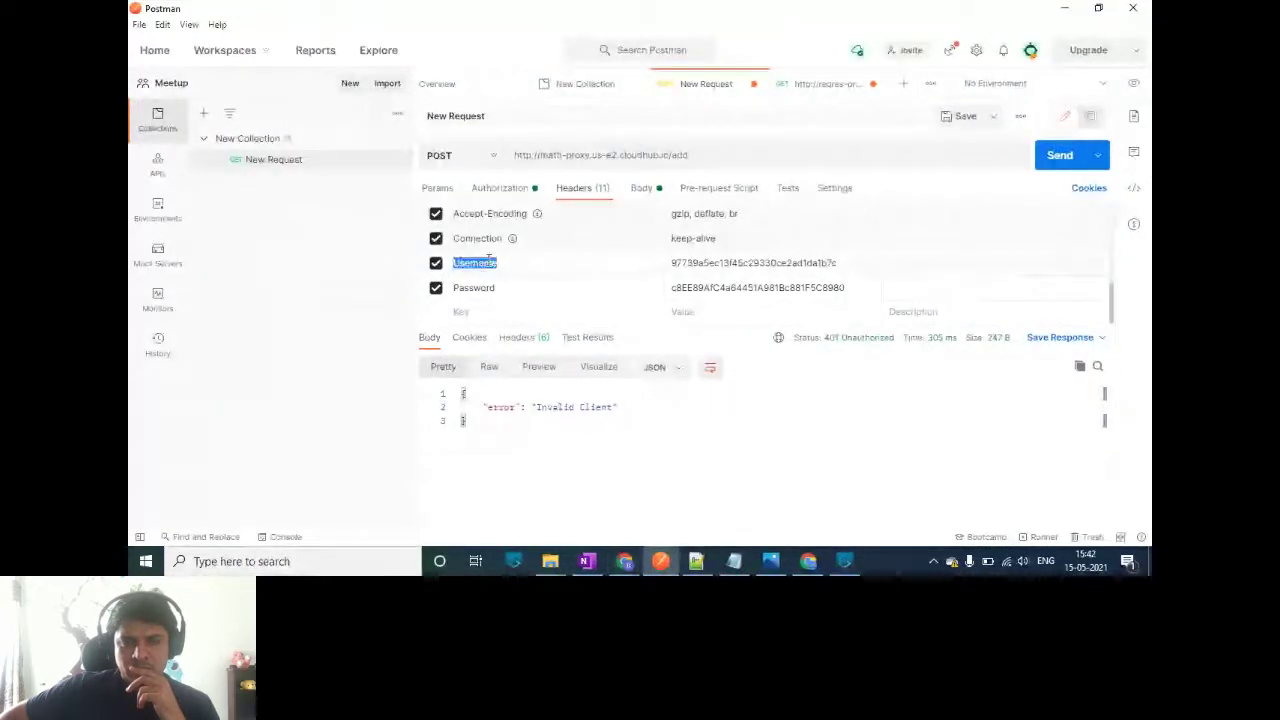
{"action": "left_click", "coordinate": [652, 270]}
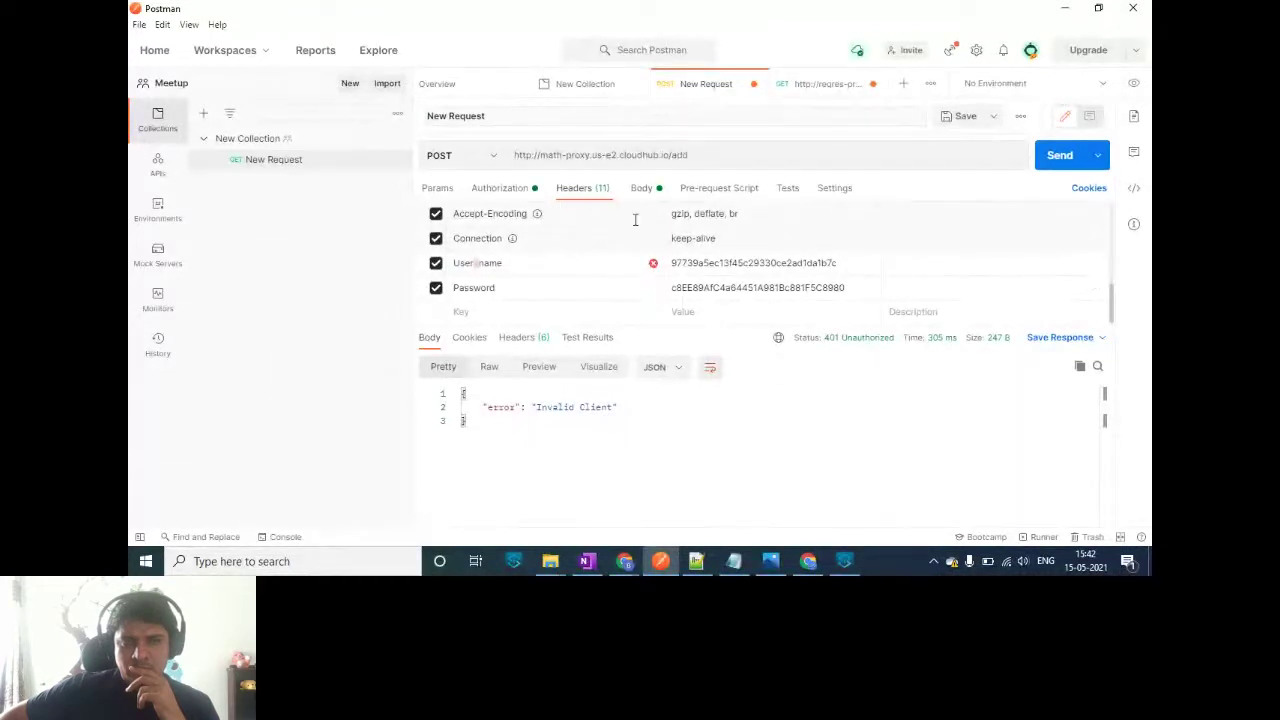
{"action": "left_click", "coordinate": [1044, 160]}
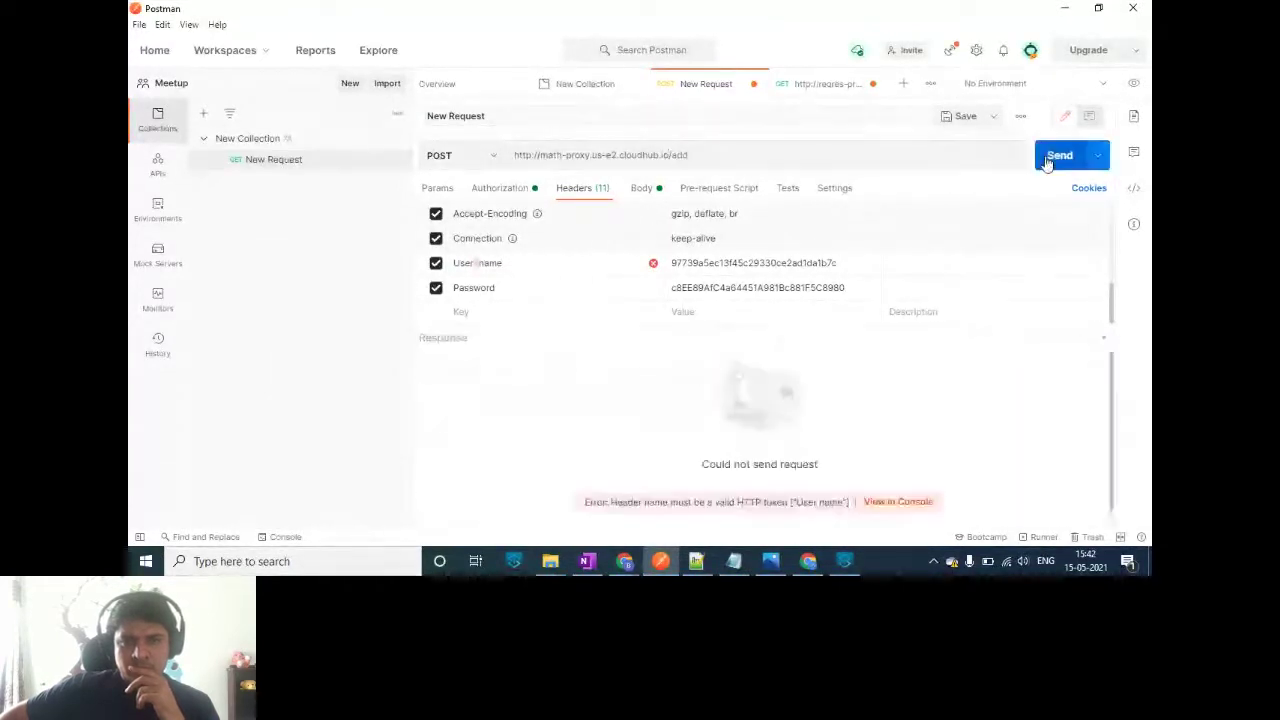
Switch headers to bulk edit and paste the saved client id as the User name value
{"action": "scroll", "coordinate": [1000, 250], "scroll_direction": "up", "scroll_amount": 5}
{"action": "left_click", "coordinate": [1020, 237]}
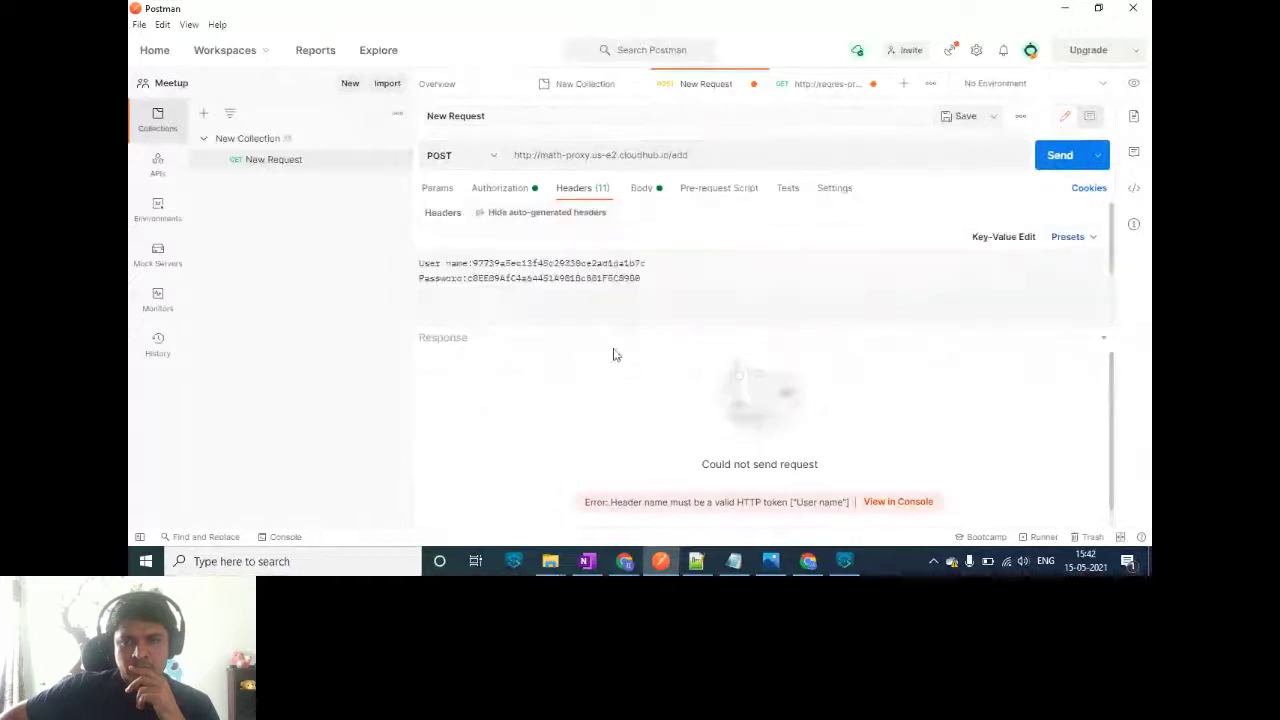
{"action": "left_click", "coordinate": [490, 268]}
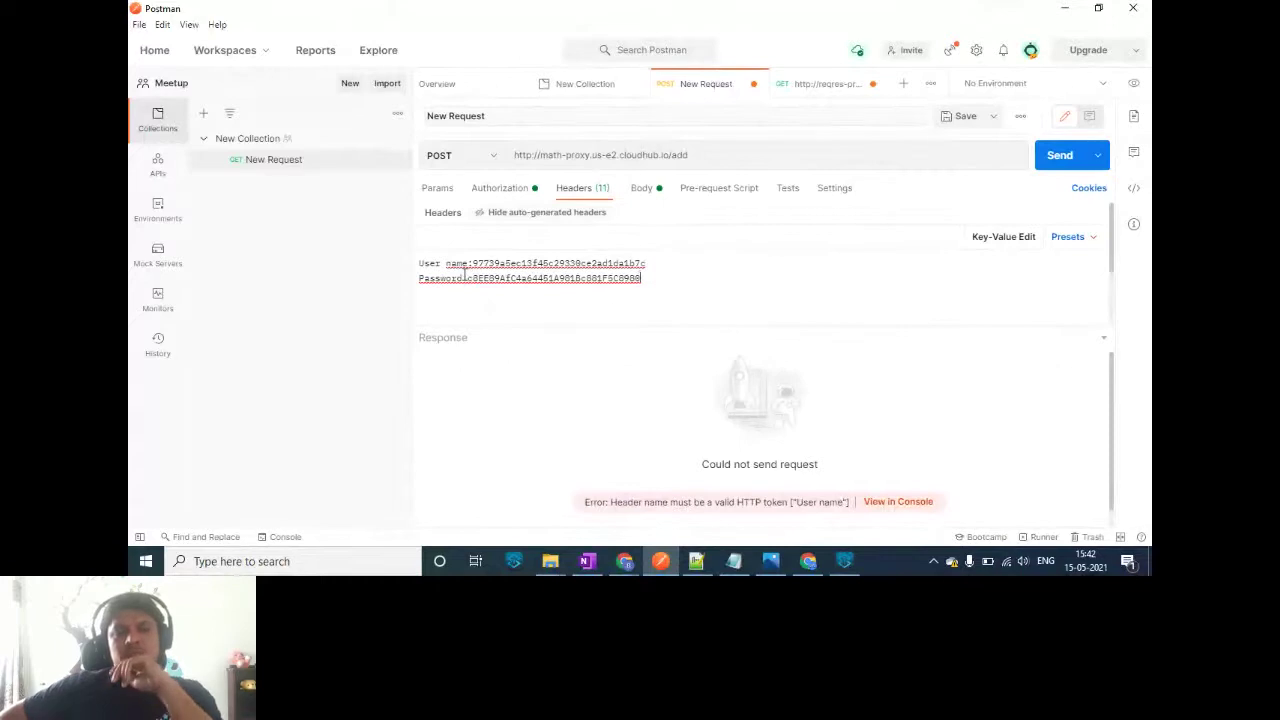
{"action": "key", "text": "alt+Tab"}
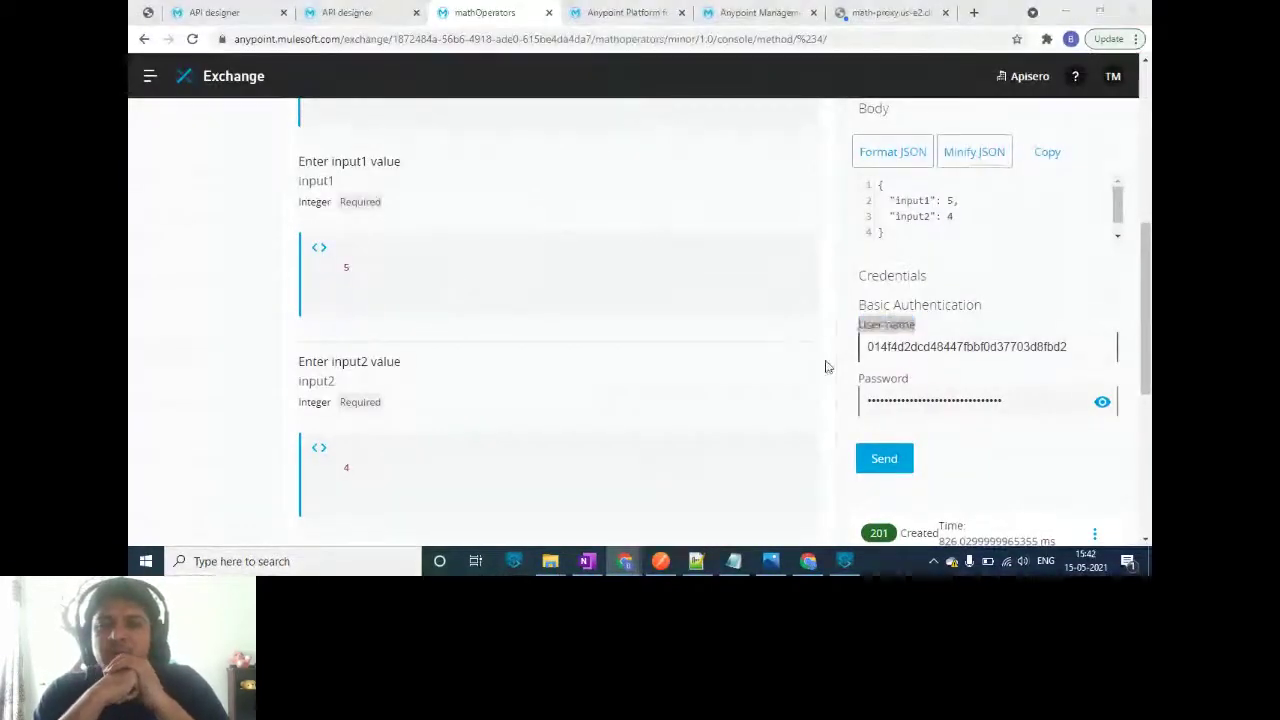
{"action": "key", "text": "alt+Tab"}
{"action": "key", "text": "alt+Tab"}
{"action": "key", "text": "alt+Tab"}
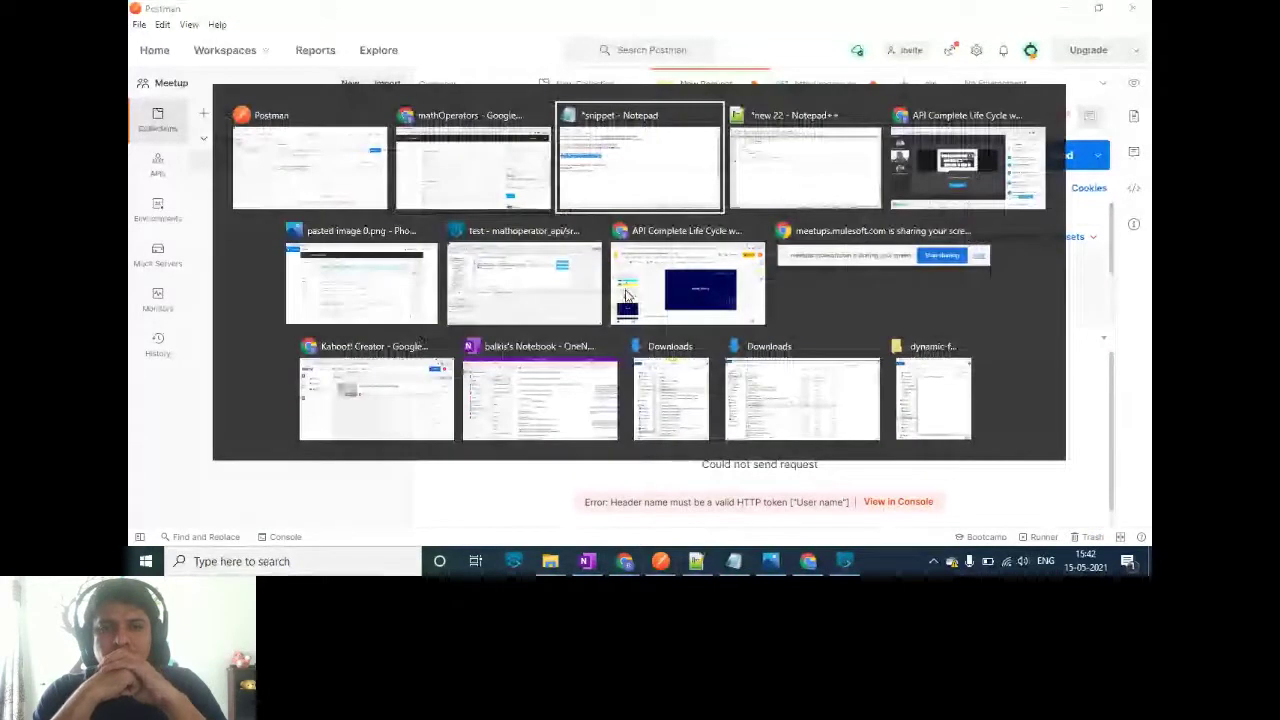
{"action": "double_click", "coordinate": [285, 173]}
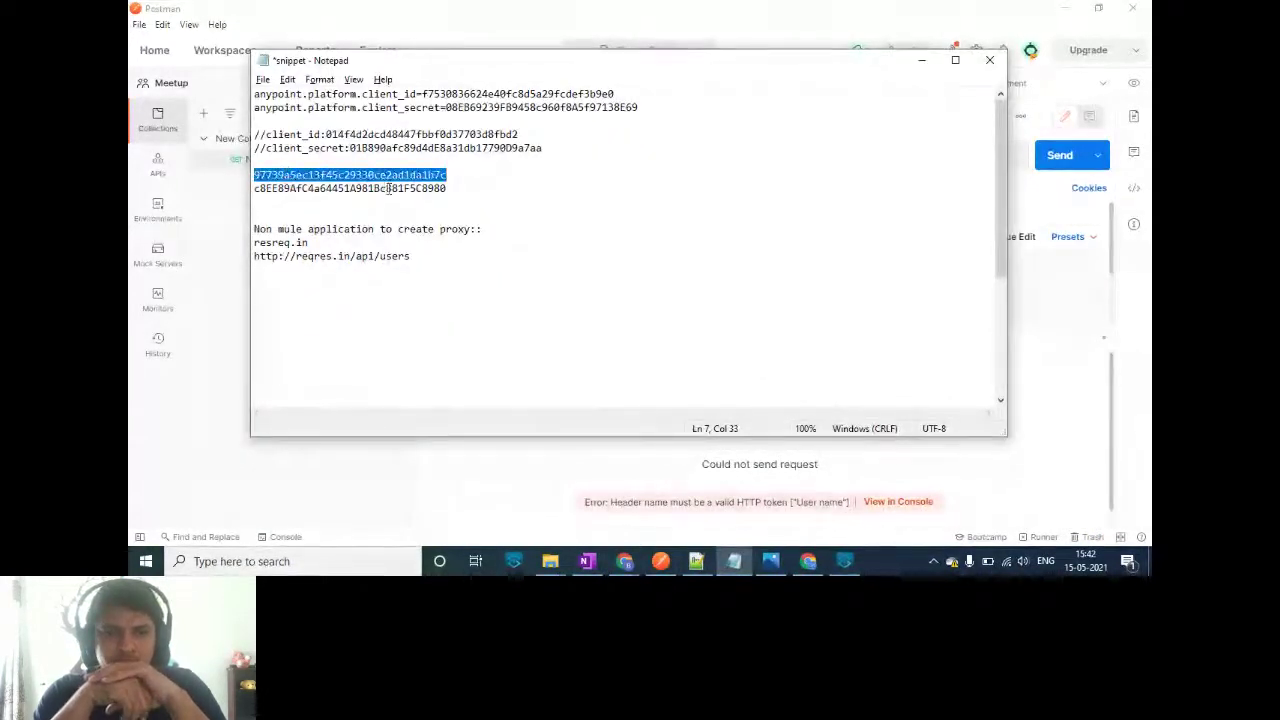
{"action": "key", "text": "alt+Tab"}
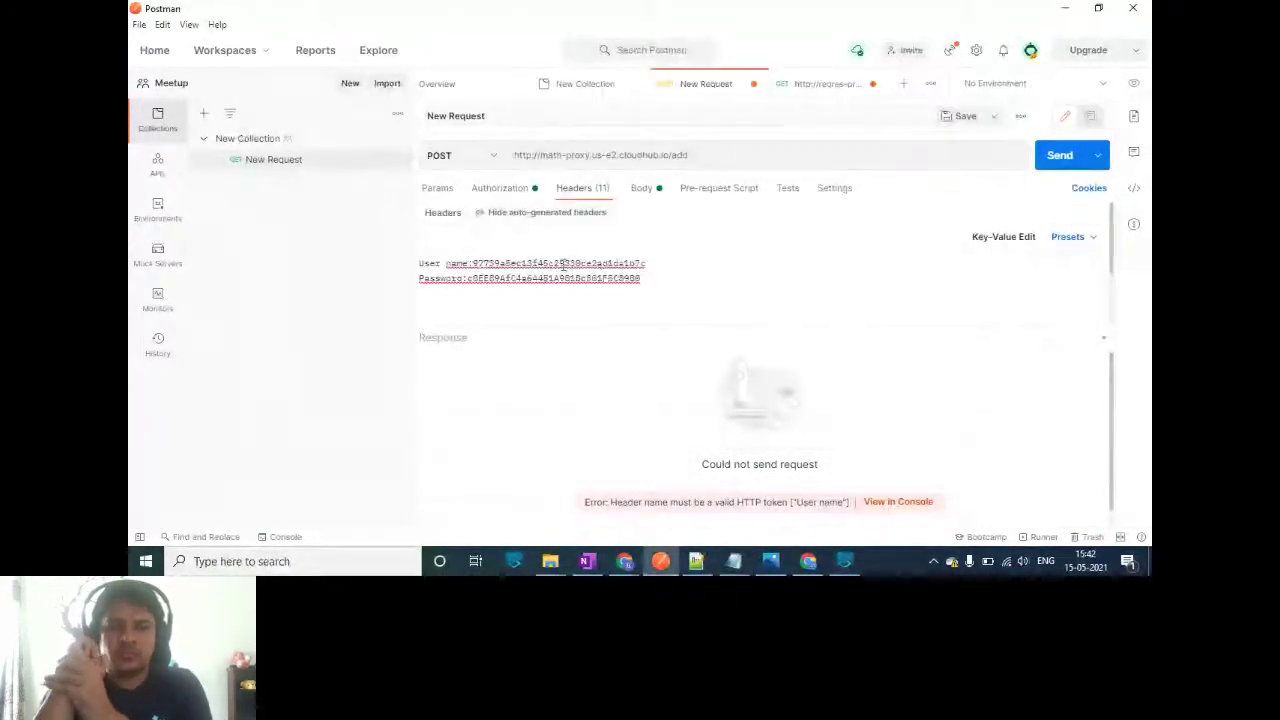
{"action": "double_click", "coordinate": [563, 263]}
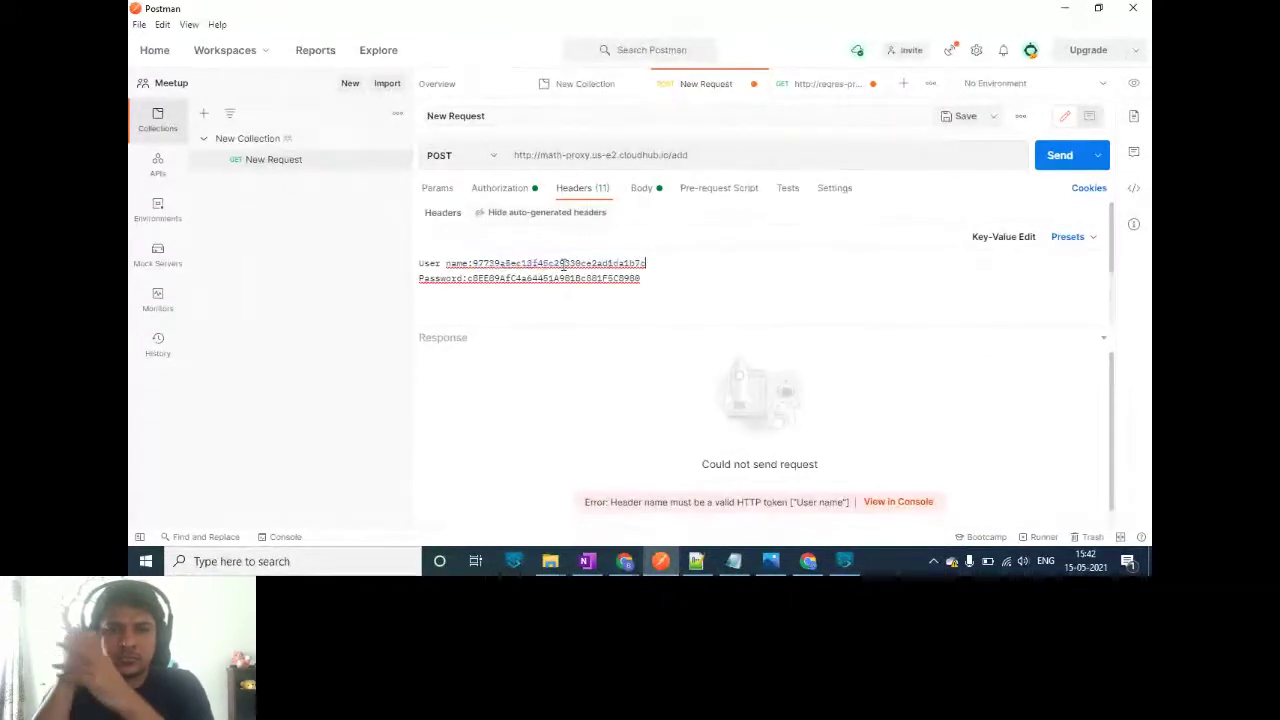
{"action": "key", "text": "alt+Tab"}
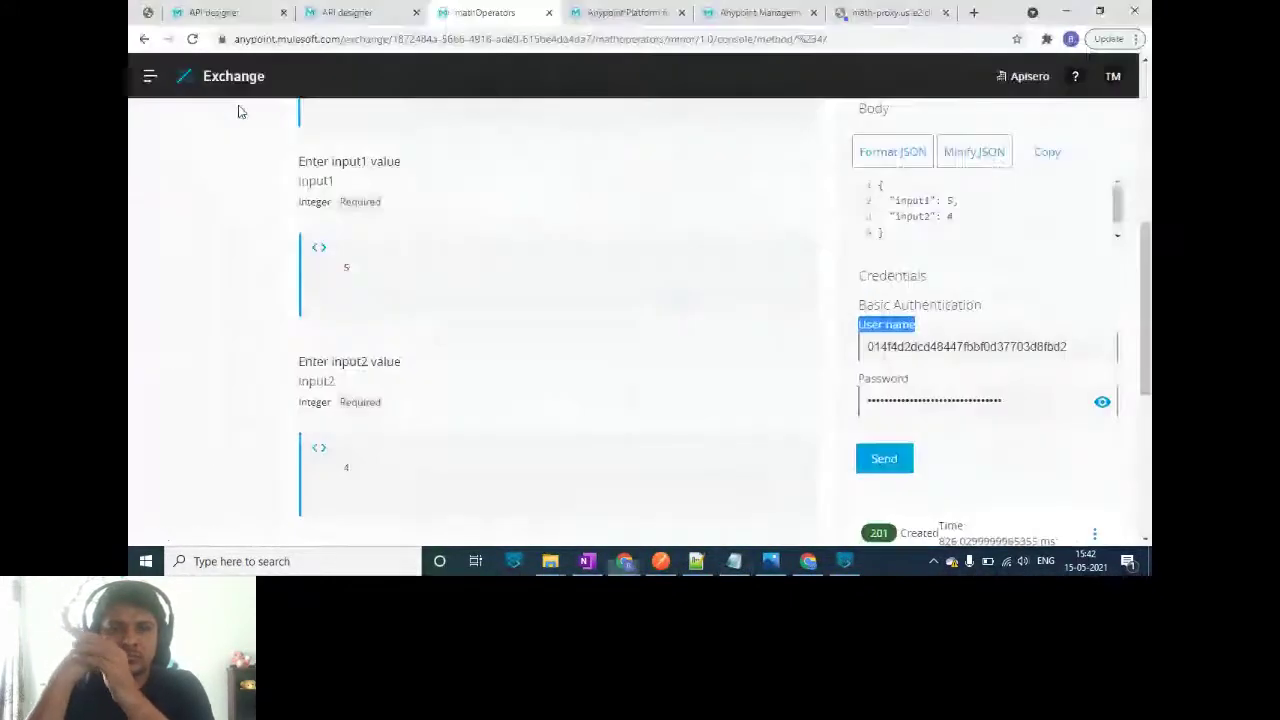
{"action": "left_click", "coordinate": [343, 12]}
{"action": "left_click", "coordinate": [500, 10]}
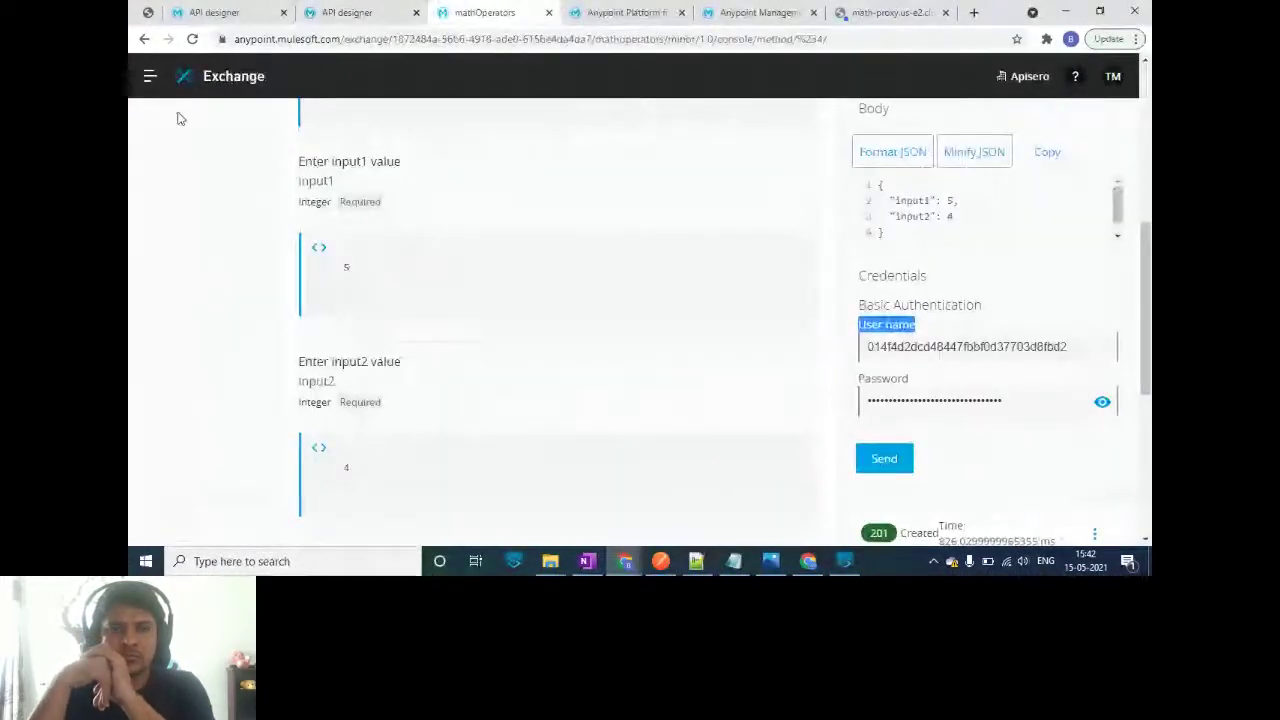
Open the mathOperators POST /add console through the asset home and API instances
{"action": "scroll", "coordinate": [178, 118], "scroll_direction": "up", "scroll_amount": 5}
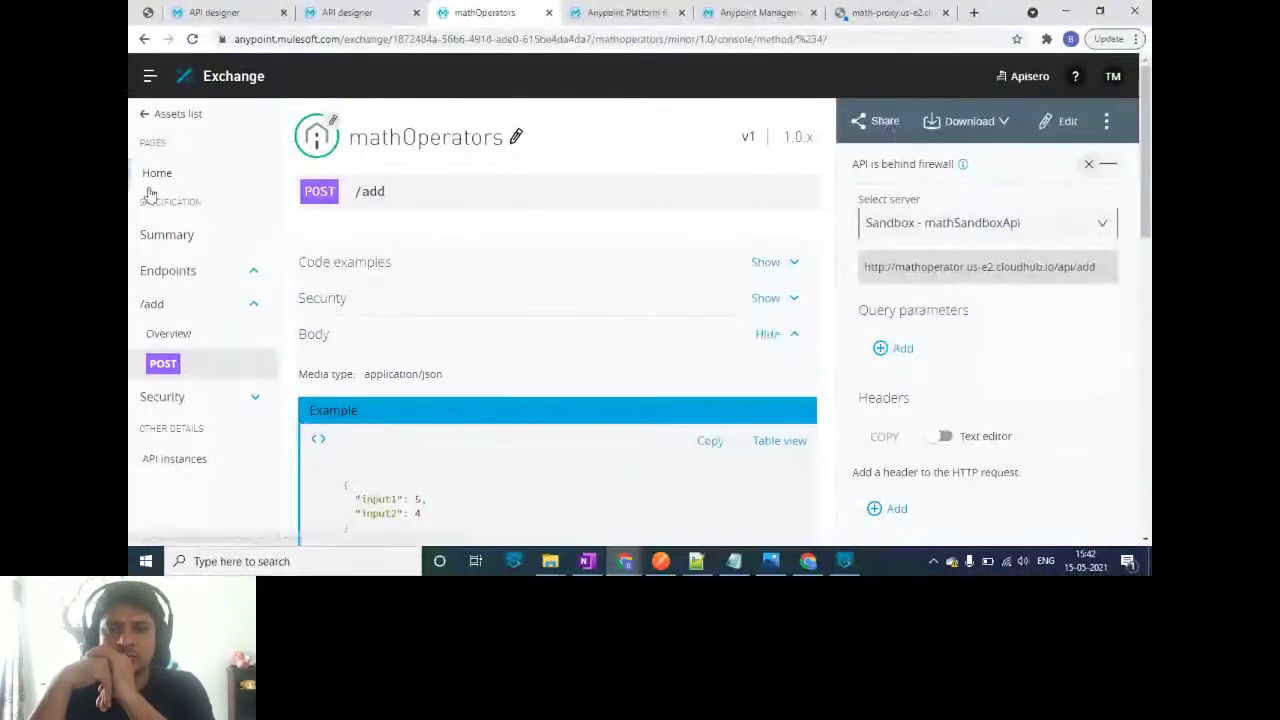
{"action": "left_click", "coordinate": [170, 113]}
{"action": "left_click", "coordinate": [433, 335]}
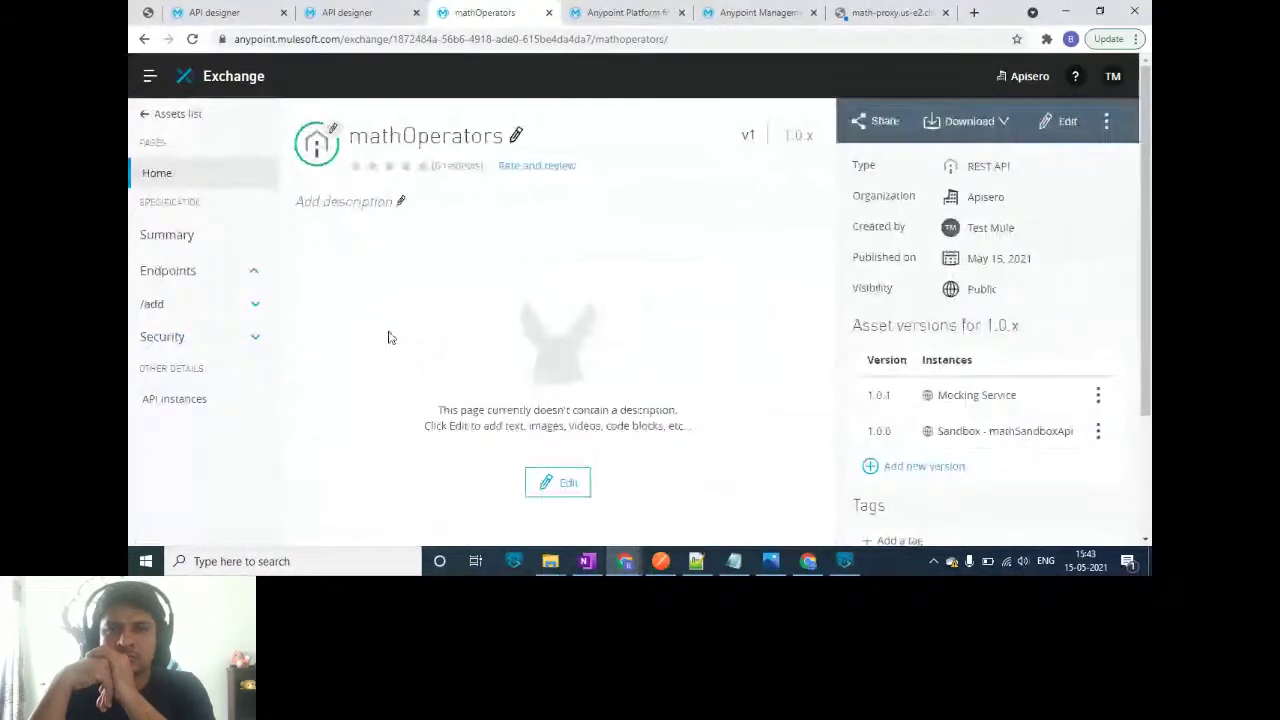
{"action": "scroll", "coordinate": [215, 240], "scroll_direction": "down", "scroll_amount": 2}
{"action": "left_click", "coordinate": [175, 232]}
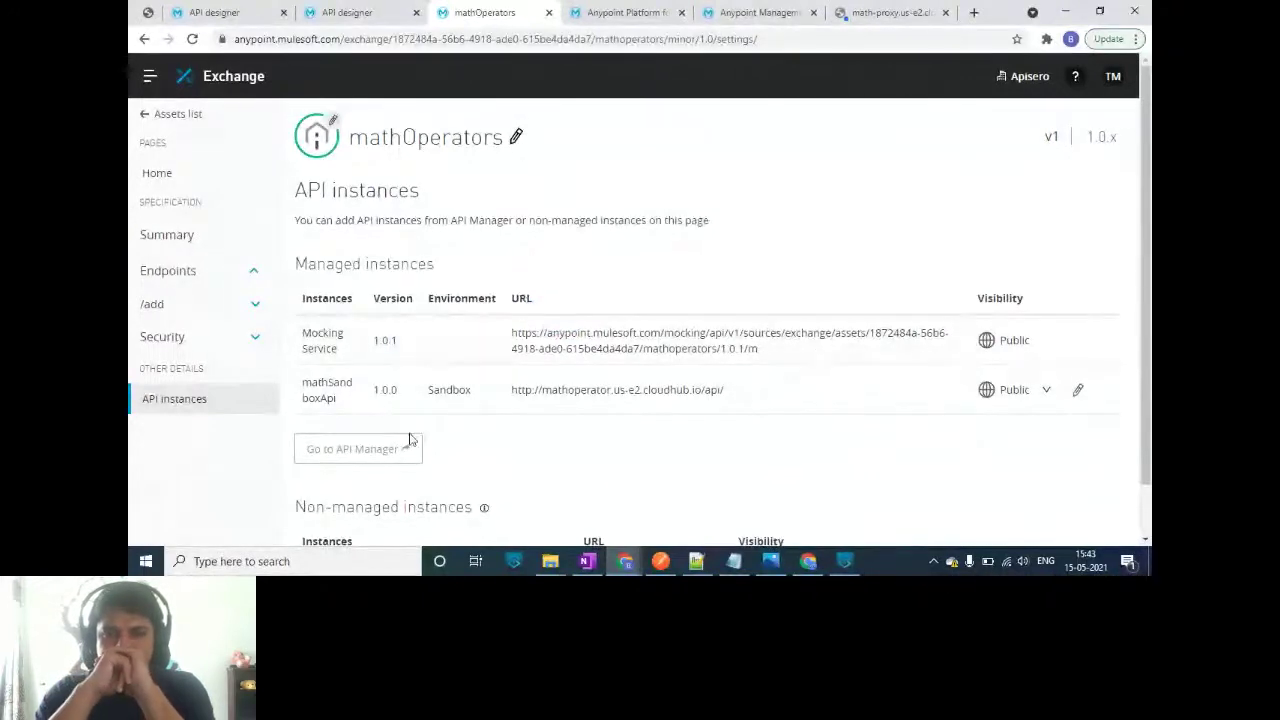
{"action": "scroll", "coordinate": [394, 466], "scroll_direction": "down", "scroll_amount": 1}
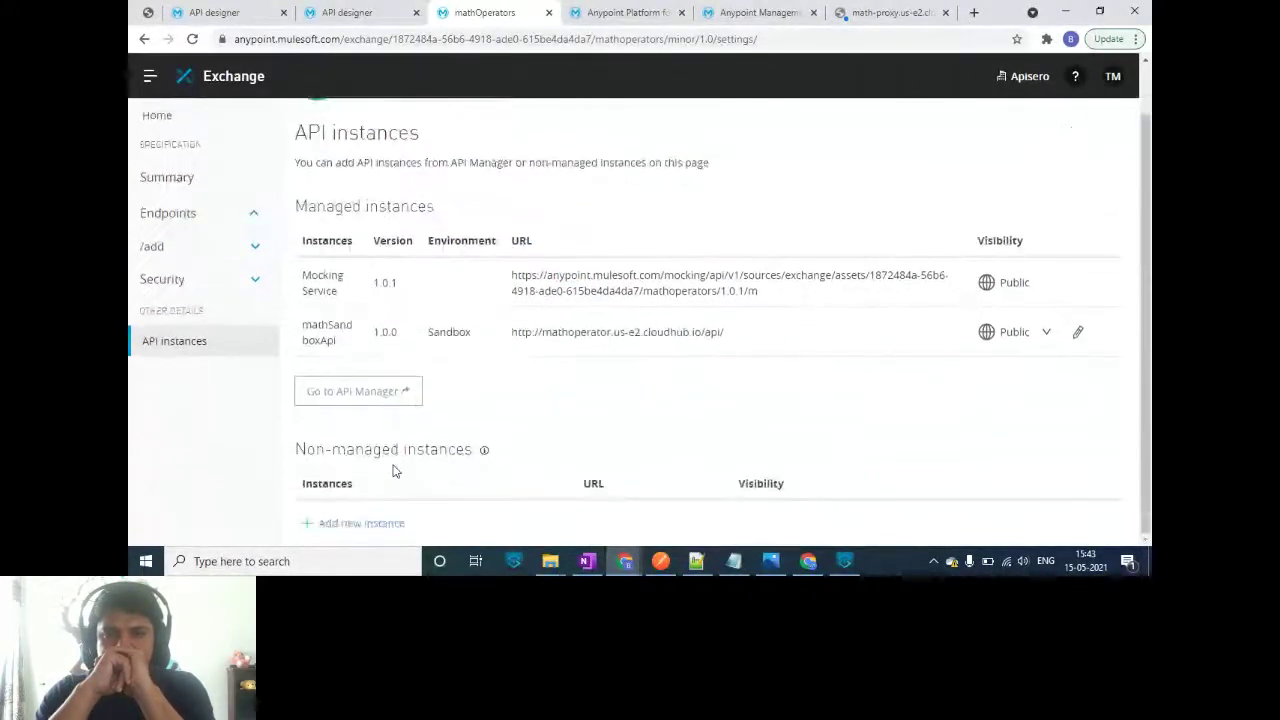
{"action": "left_click", "coordinate": [197, 252]}
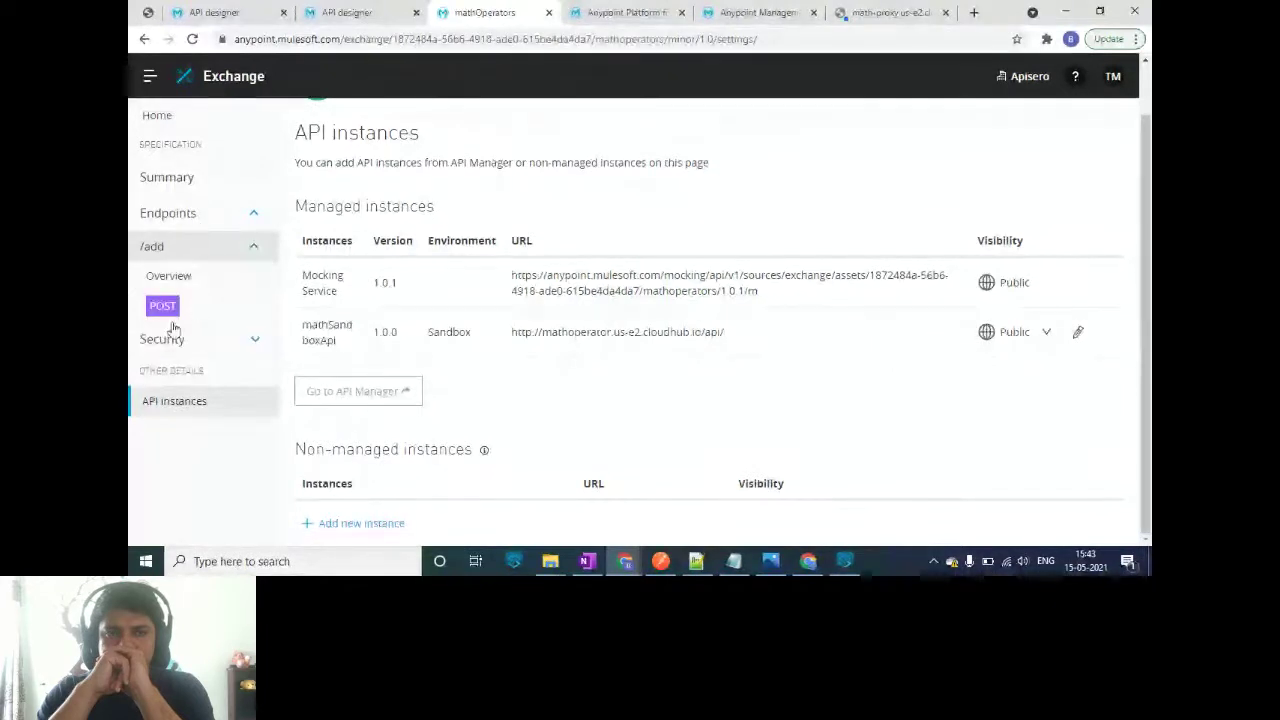
{"action": "left_click", "coordinate": [172, 342]}
{"action": "left_click", "coordinate": [163, 306]}
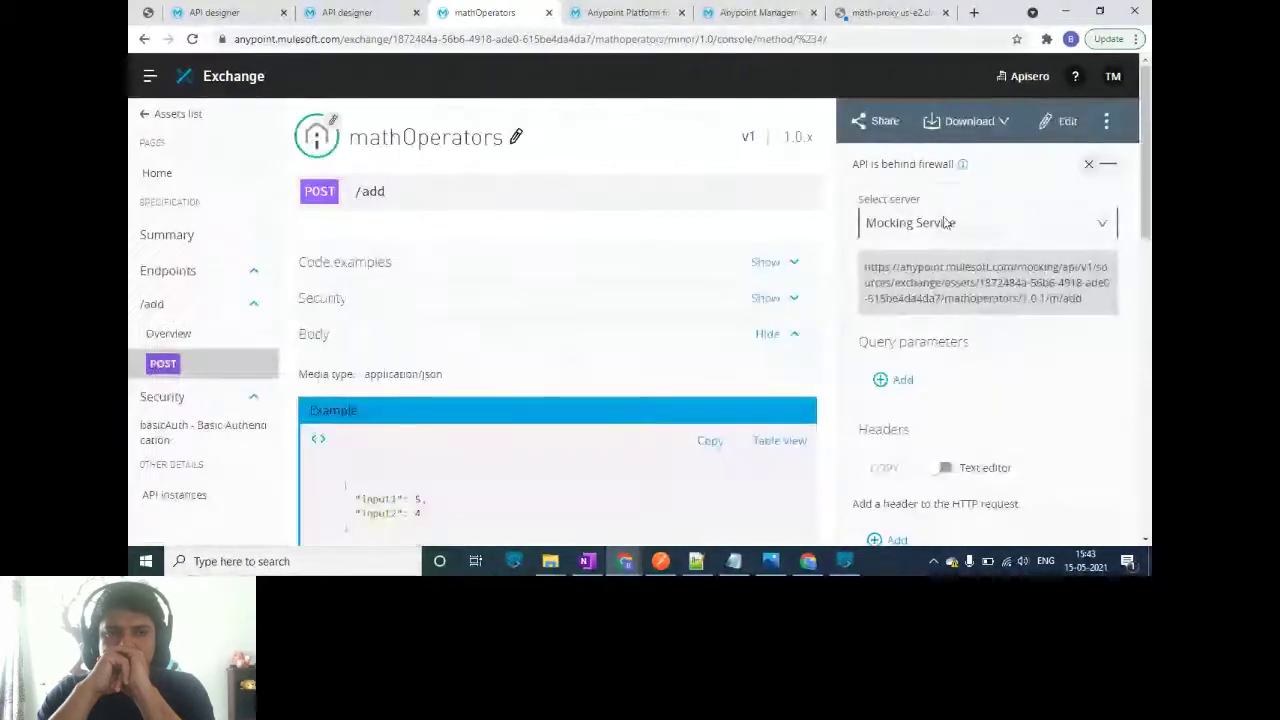
Target the Sandbox - mathSandboxApi server and return to API Manager
{"action": "left_click", "coordinate": [993, 231]}
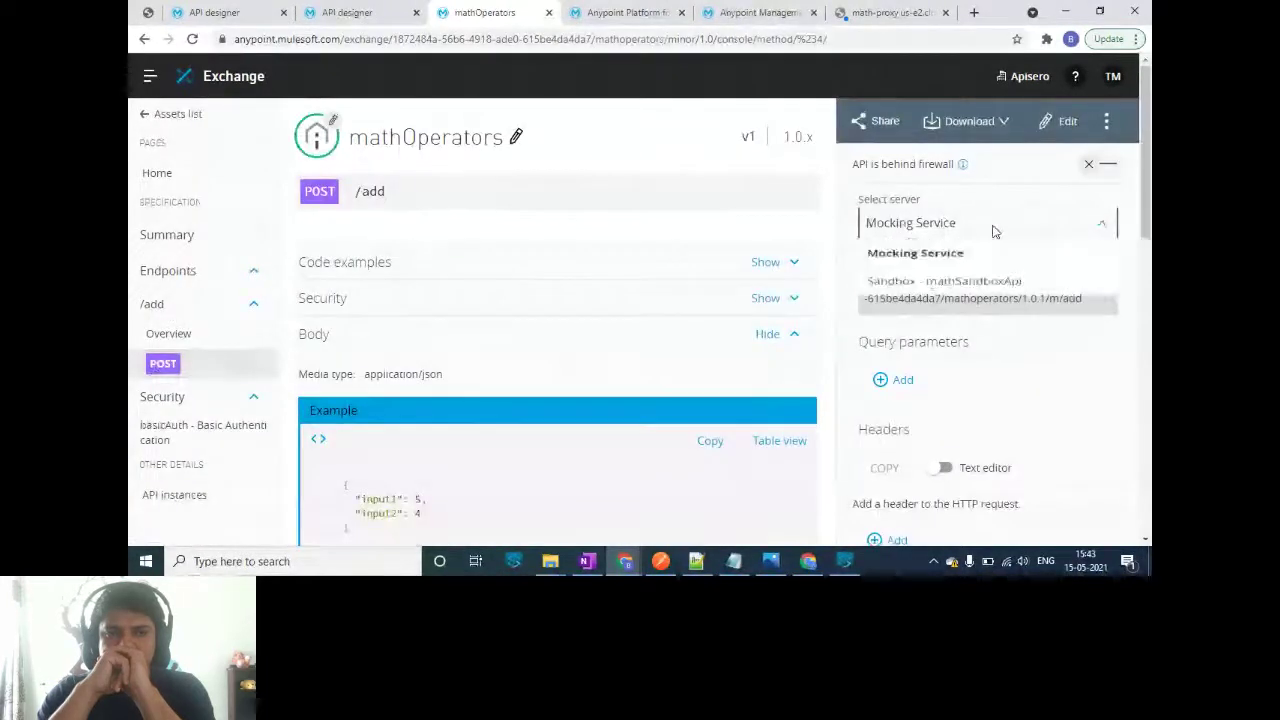
{"action": "left_click", "coordinate": [986, 292]}
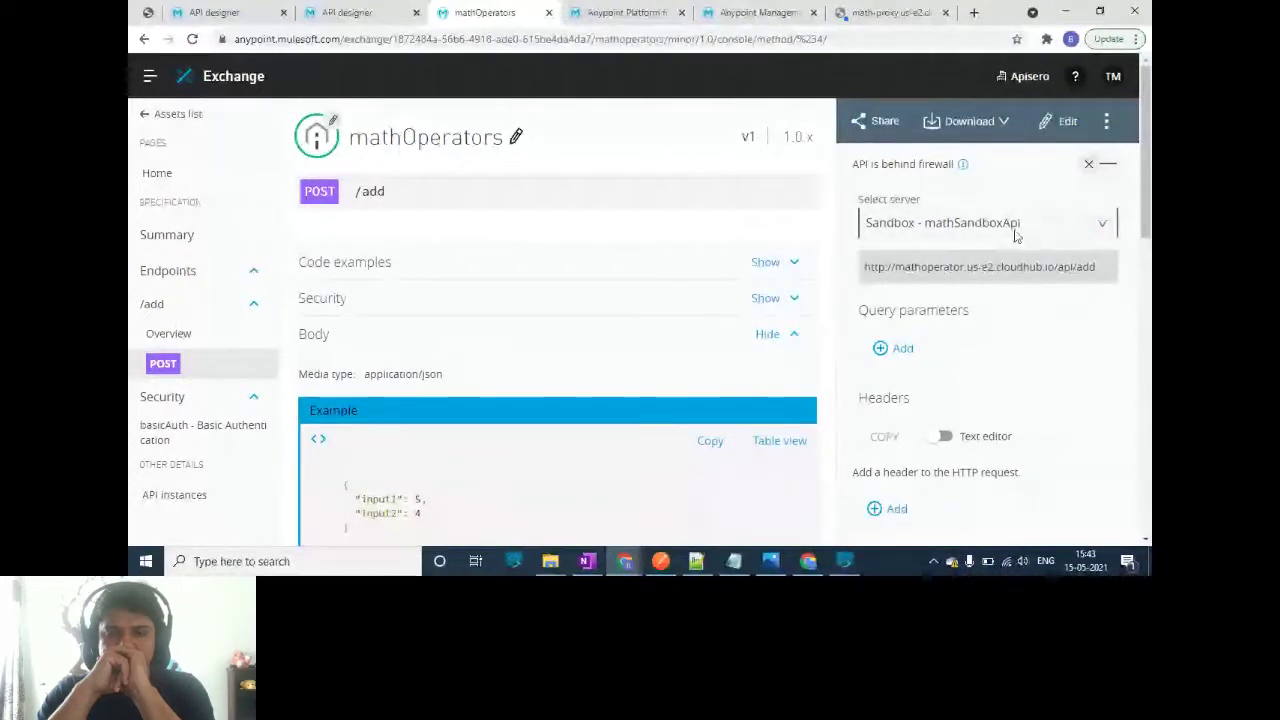
{"action": "left_click", "coordinate": [1088, 226]}
{"action": "left_click", "coordinate": [617, 9]}
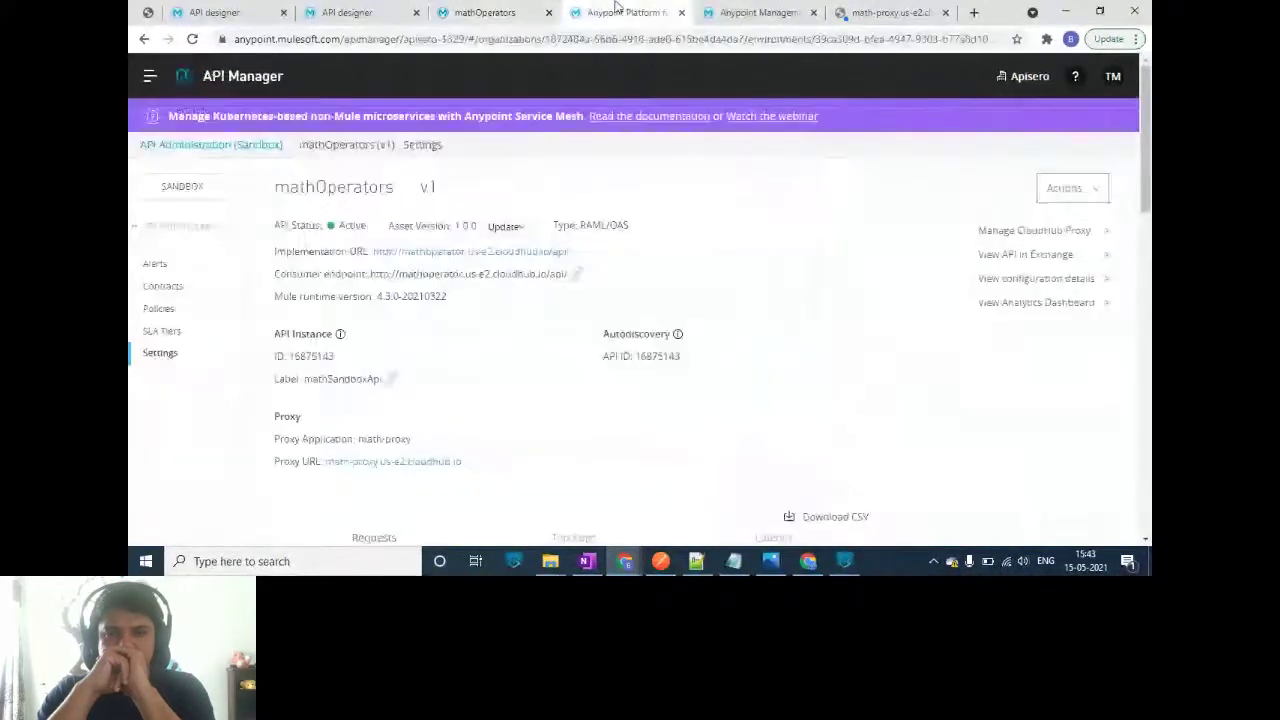
{"action": "scroll", "coordinate": [403, 322], "scroll_direction": "down", "scroll_amount": 3}
{"action": "scroll", "coordinate": [405, 323], "scroll_direction": "up", "scroll_amount": 2}
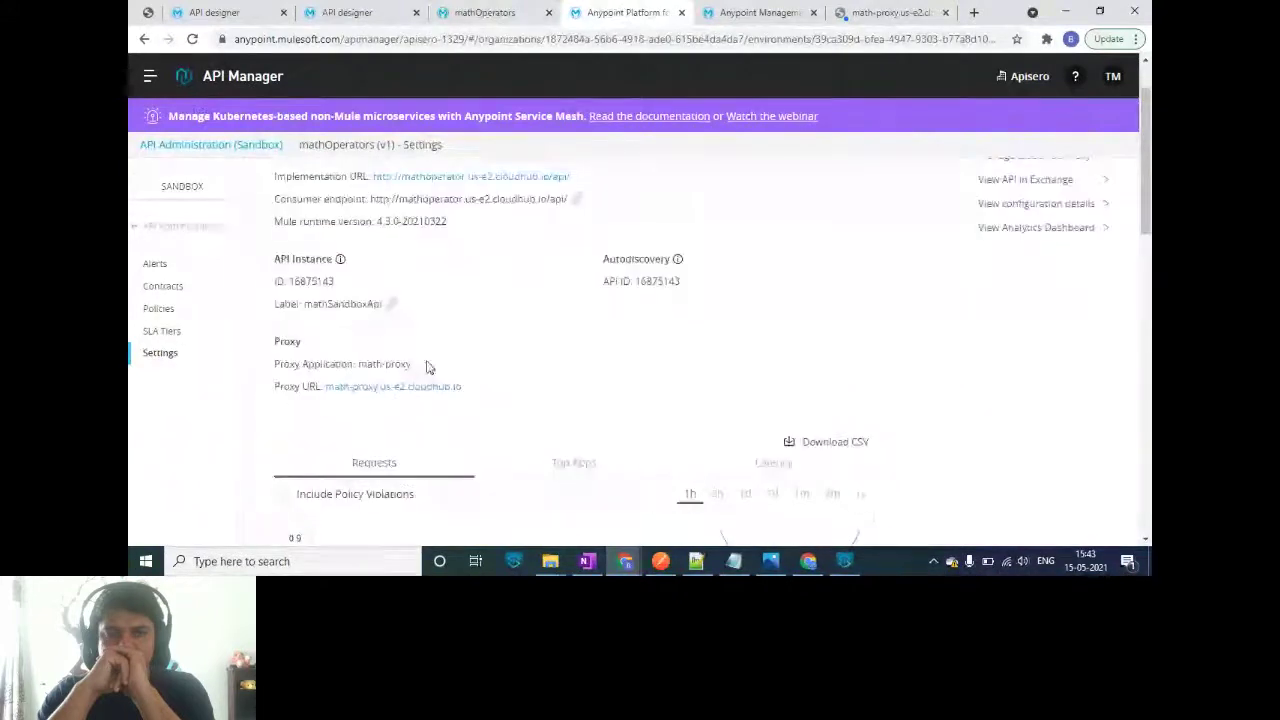
{"action": "left_click_drag", "start_coordinate": [470, 392], "coordinate": [324, 389]}
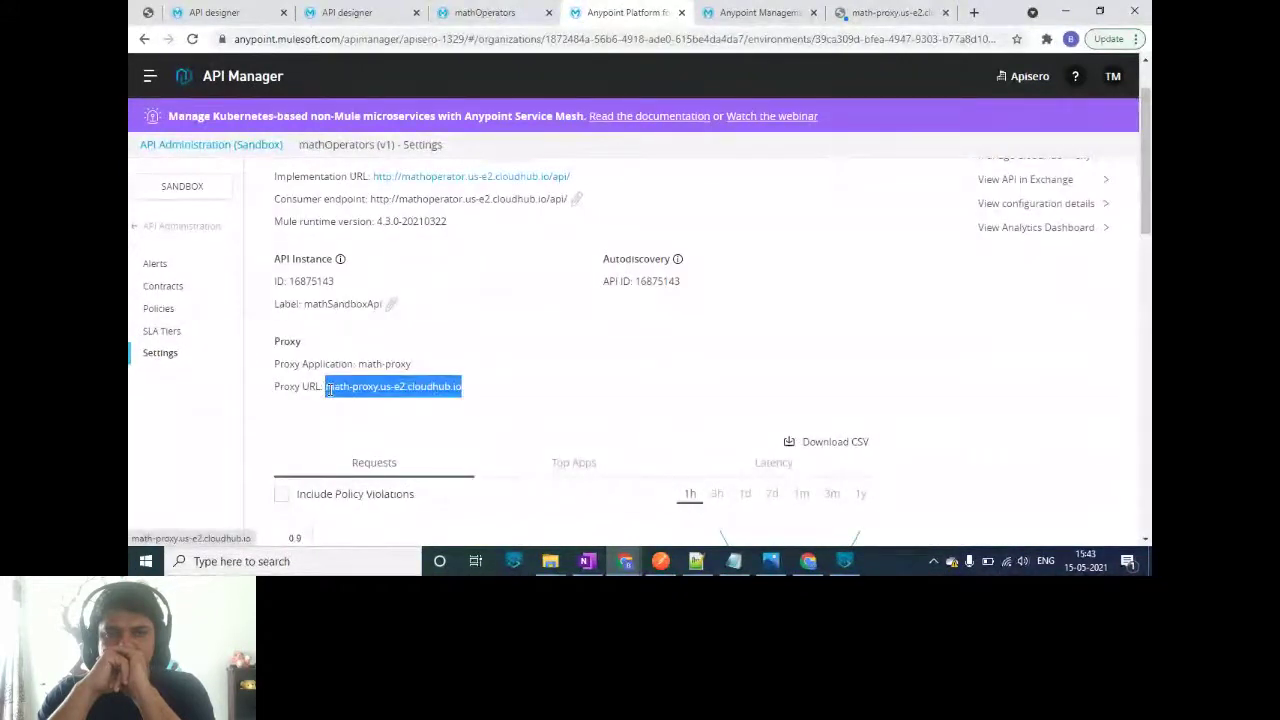
{"action": "scroll", "coordinate": [417, 371], "scroll_direction": "down", "scroll_amount": 5}
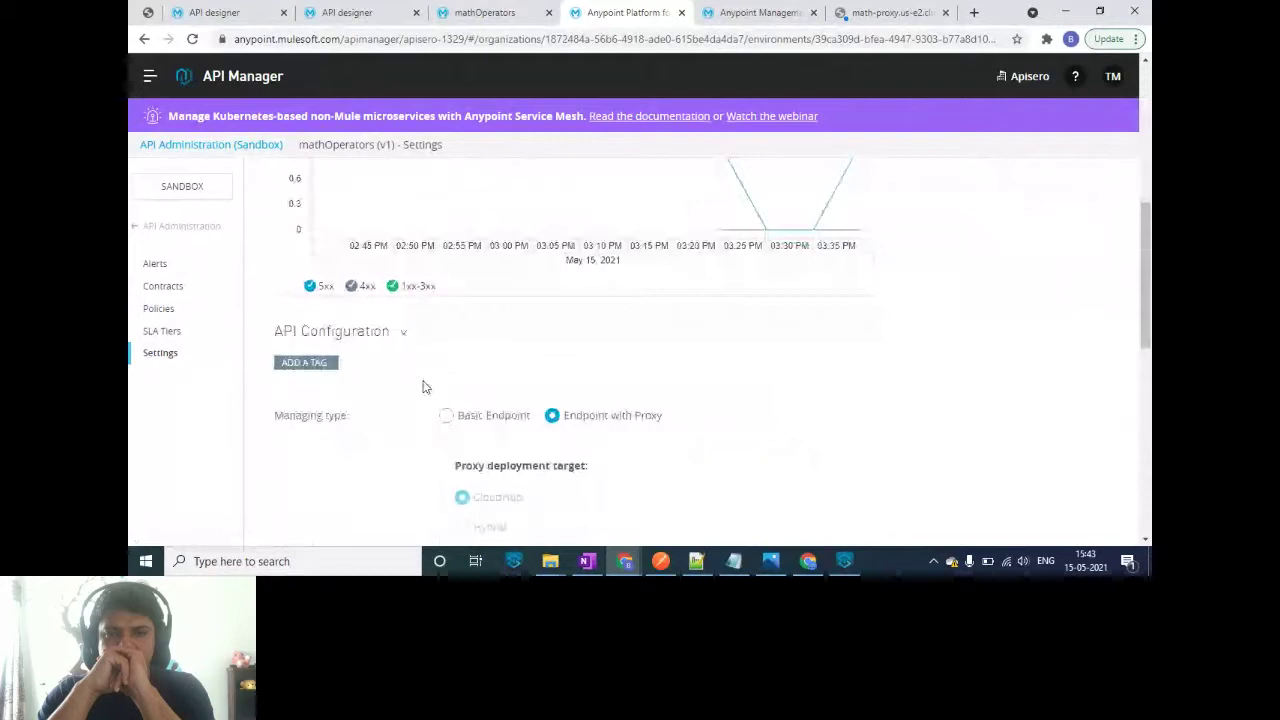
{"action": "scroll", "coordinate": [423, 383], "scroll_direction": "down", "scroll_amount": 3}
{"action": "scroll", "coordinate": [537, 391], "scroll_direction": "up", "scroll_amount": 1}
{"action": "scroll", "coordinate": [531, 329], "scroll_direction": "down", "scroll_amount": 2}
{"action": "left_click", "coordinate": [523, 359]}
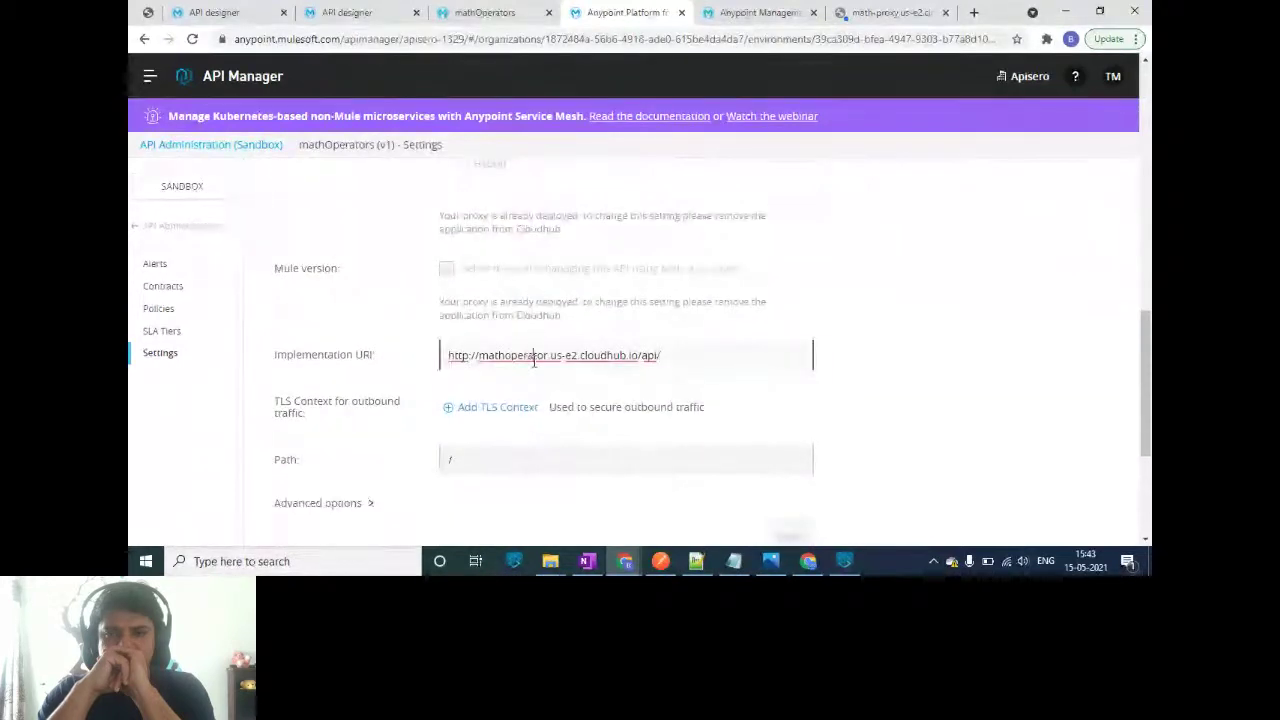
{"action": "scroll", "coordinate": [474, 423], "scroll_direction": "down", "scroll_amount": 3}
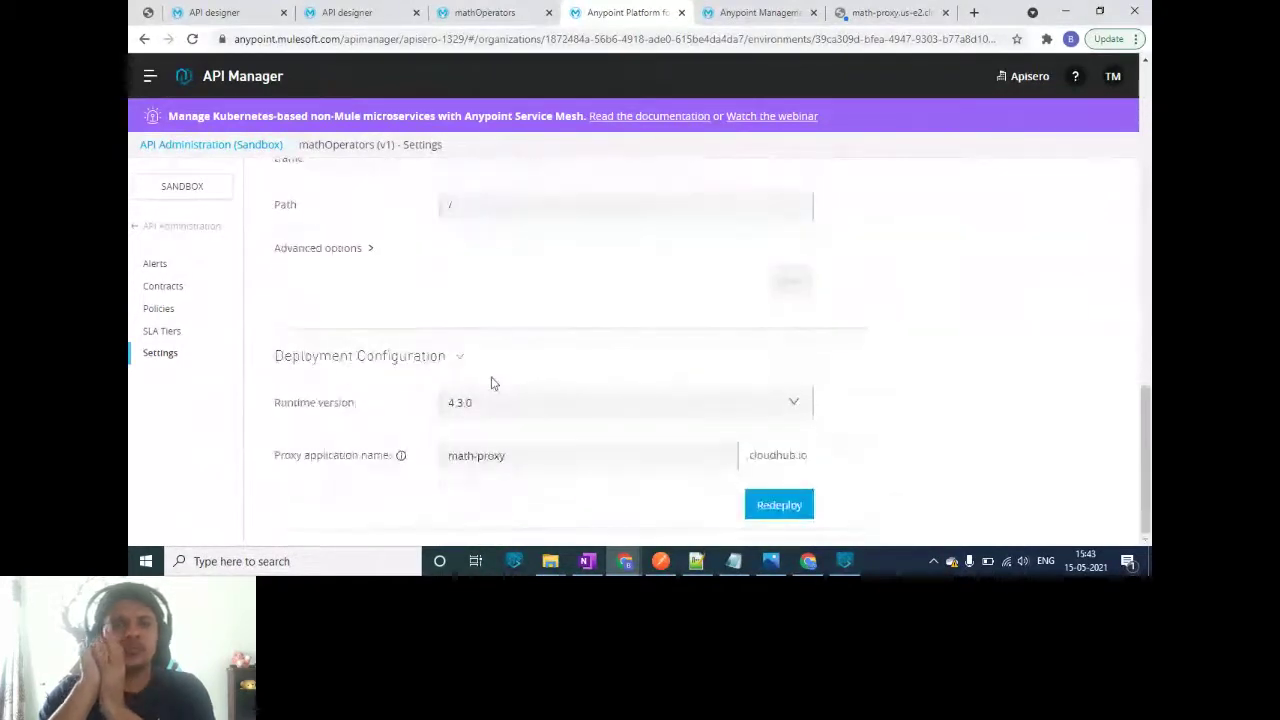
{"action": "scroll", "coordinate": [491, 383], "scroll_direction": "up", "scroll_amount": 4}
{"action": "scroll", "coordinate": [491, 380], "scroll_direction": "up", "scroll_amount": 3}
{"action": "scroll", "coordinate": [491, 380], "scroll_direction": "up", "scroll_amount": 5}
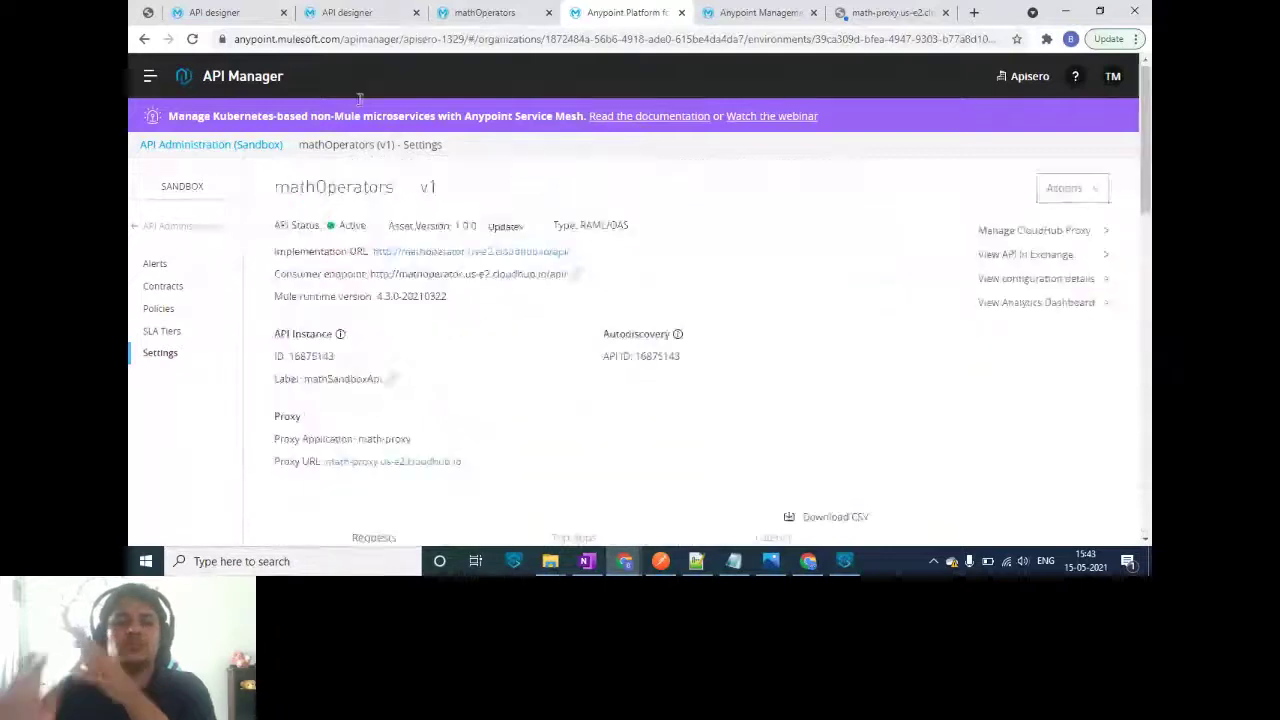
Review the basicAuth securitySchemes in the second design project's RAML editor
{"action": "left_click", "coordinate": [345, 12]}
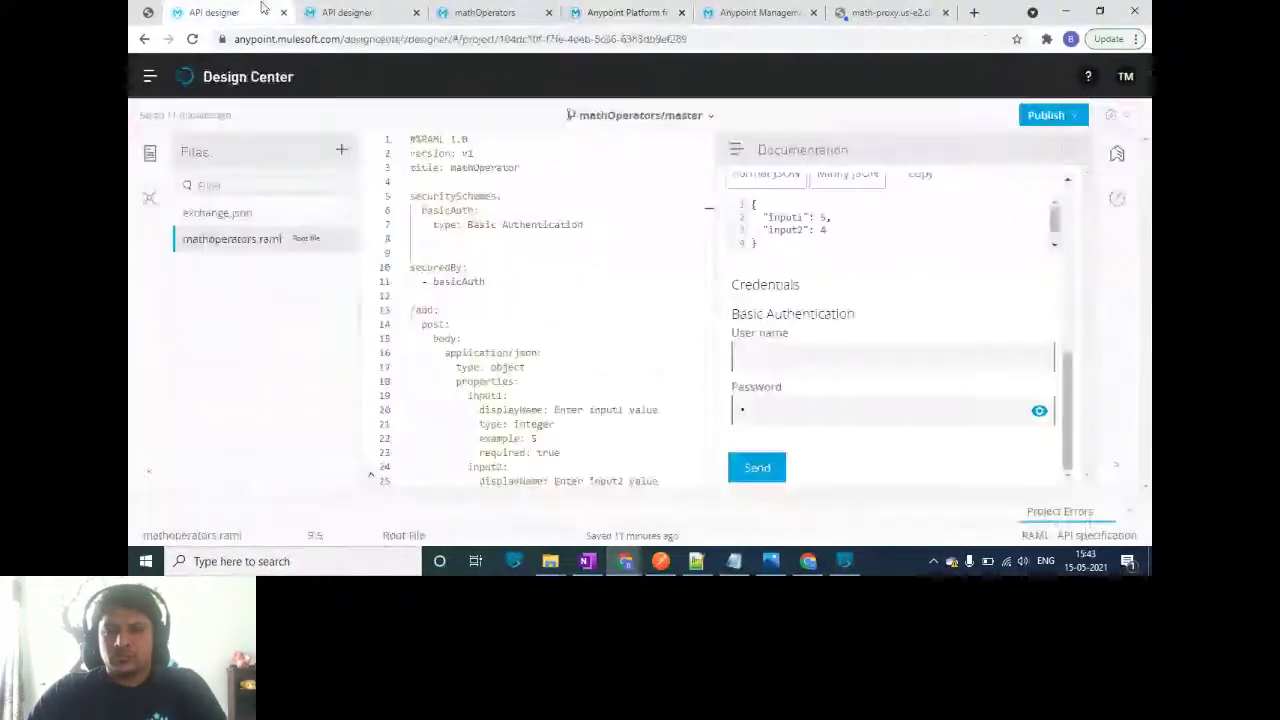
{"action": "key", "text": "ctrl+shift+Tab"}
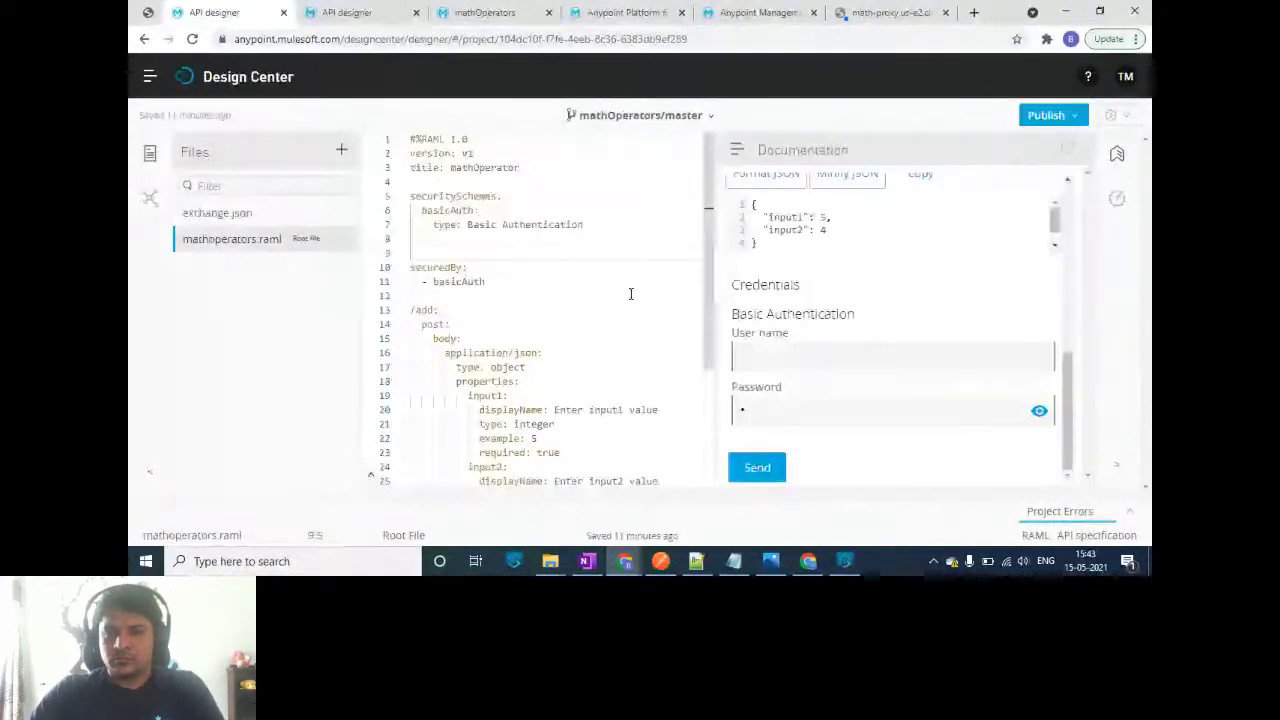
{"action": "scroll", "coordinate": [834, 343], "scroll_direction": "up", "scroll_amount": 10}
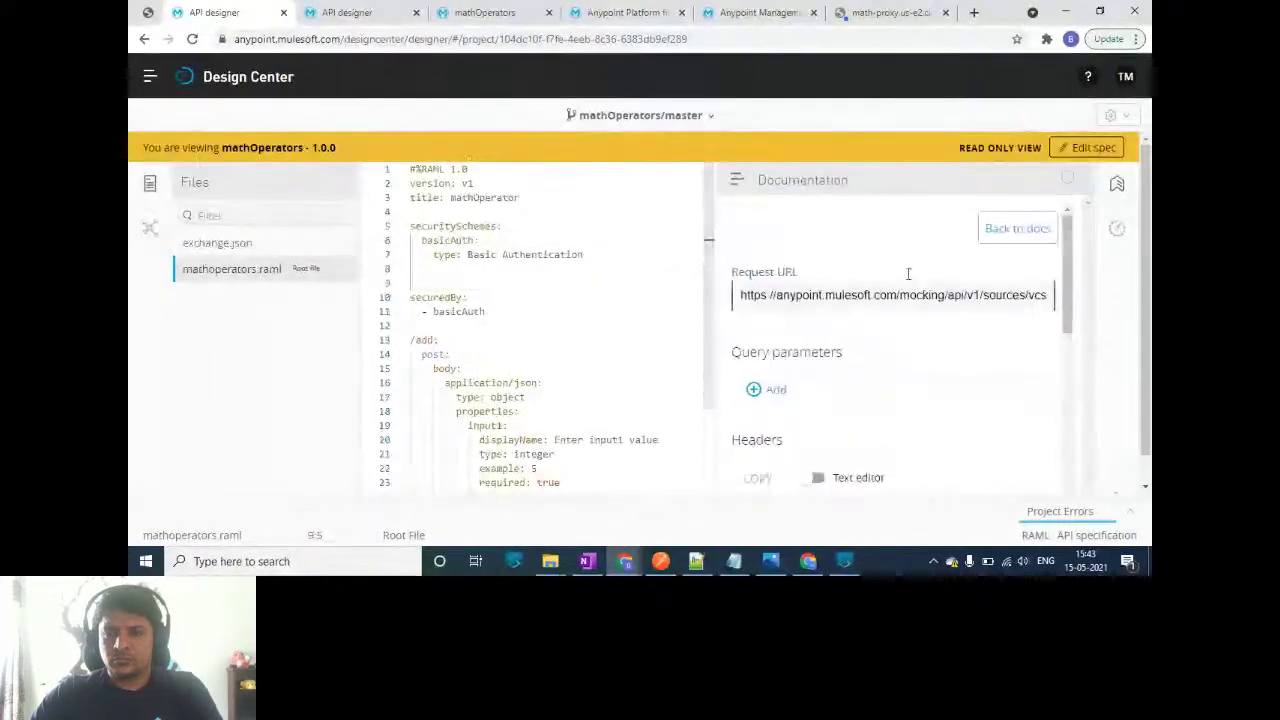
{"action": "left_click", "coordinate": [1086, 147]}
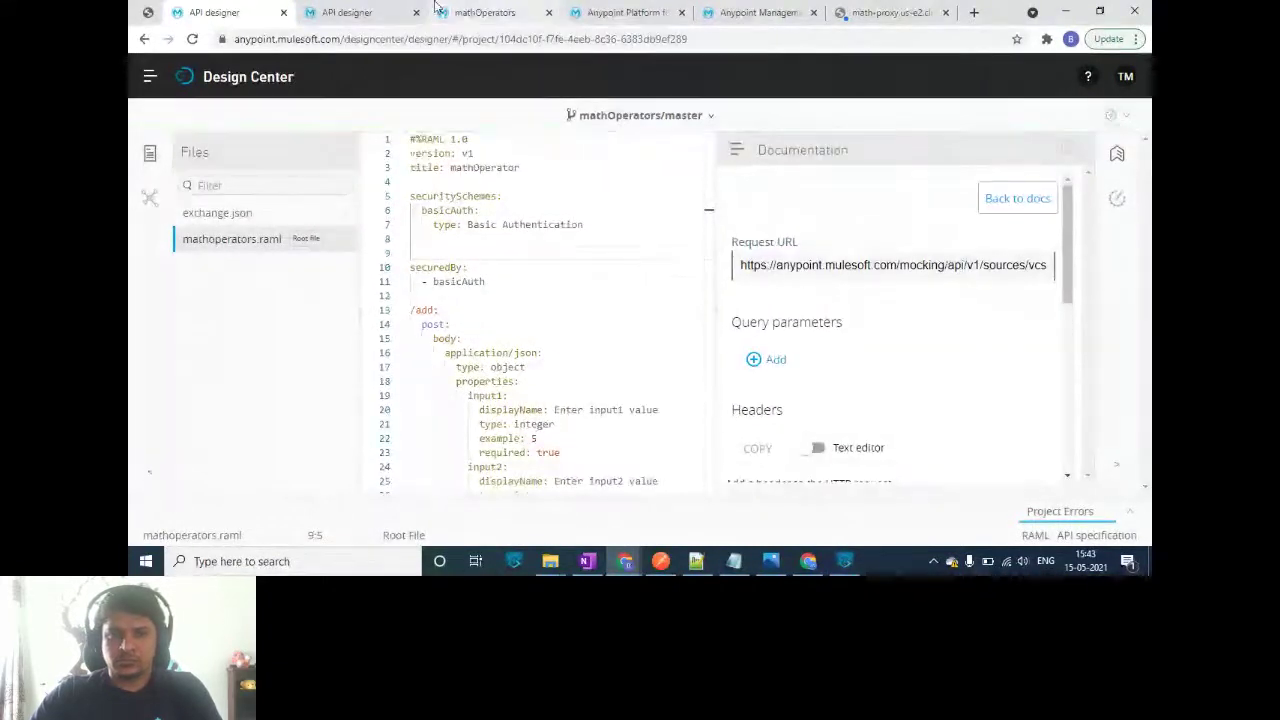
{"action": "scroll", "coordinate": [553, 291], "scroll_direction": "down", "scroll_amount": 3}
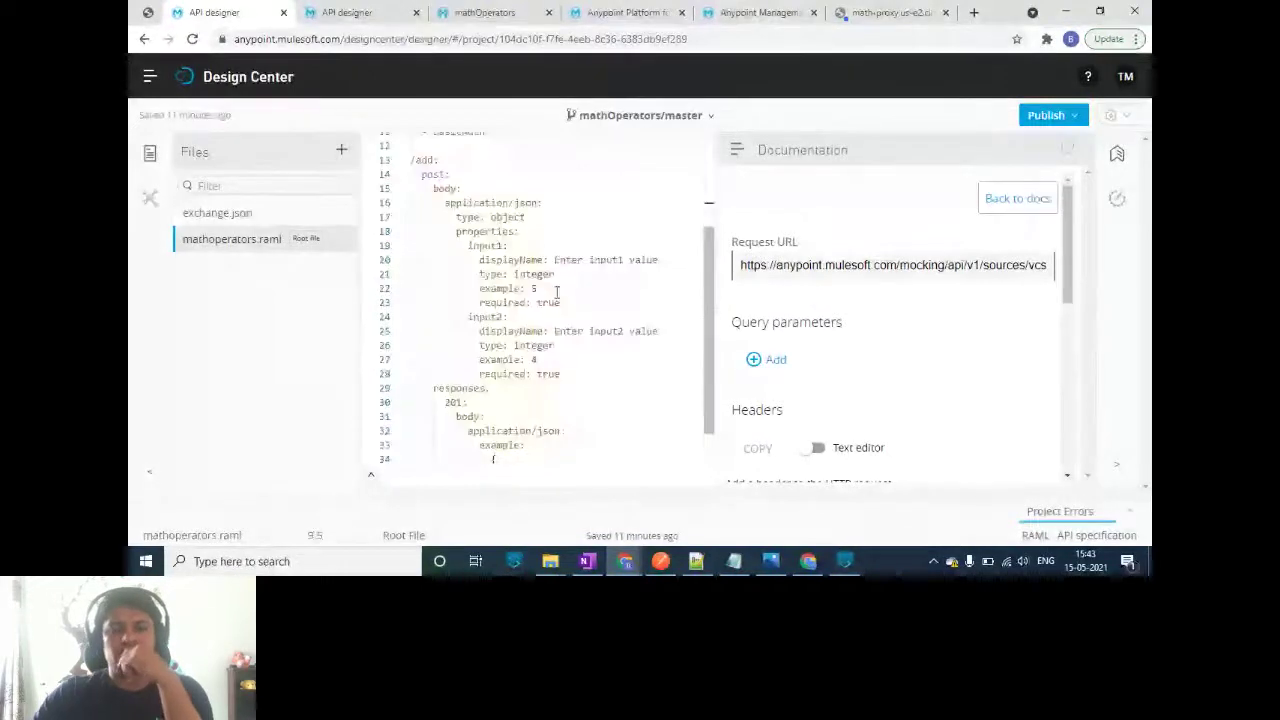
{"action": "scroll", "coordinate": [852, 327], "scroll_direction": "down", "scroll_amount": 5}
{"action": "scroll", "coordinate": [852, 327], "scroll_direction": "down", "scroll_amount": 3}
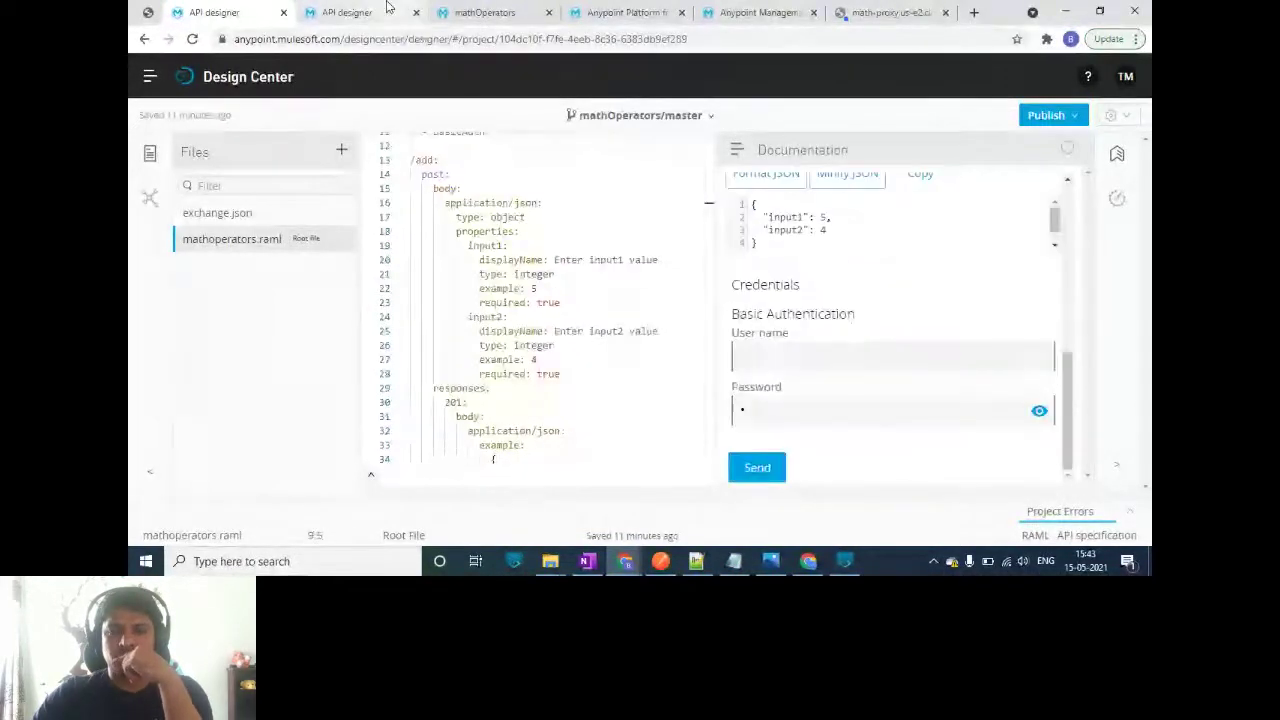
{"action": "left_click", "coordinate": [347, 12]}
{"action": "left_click", "coordinate": [477, 14]}
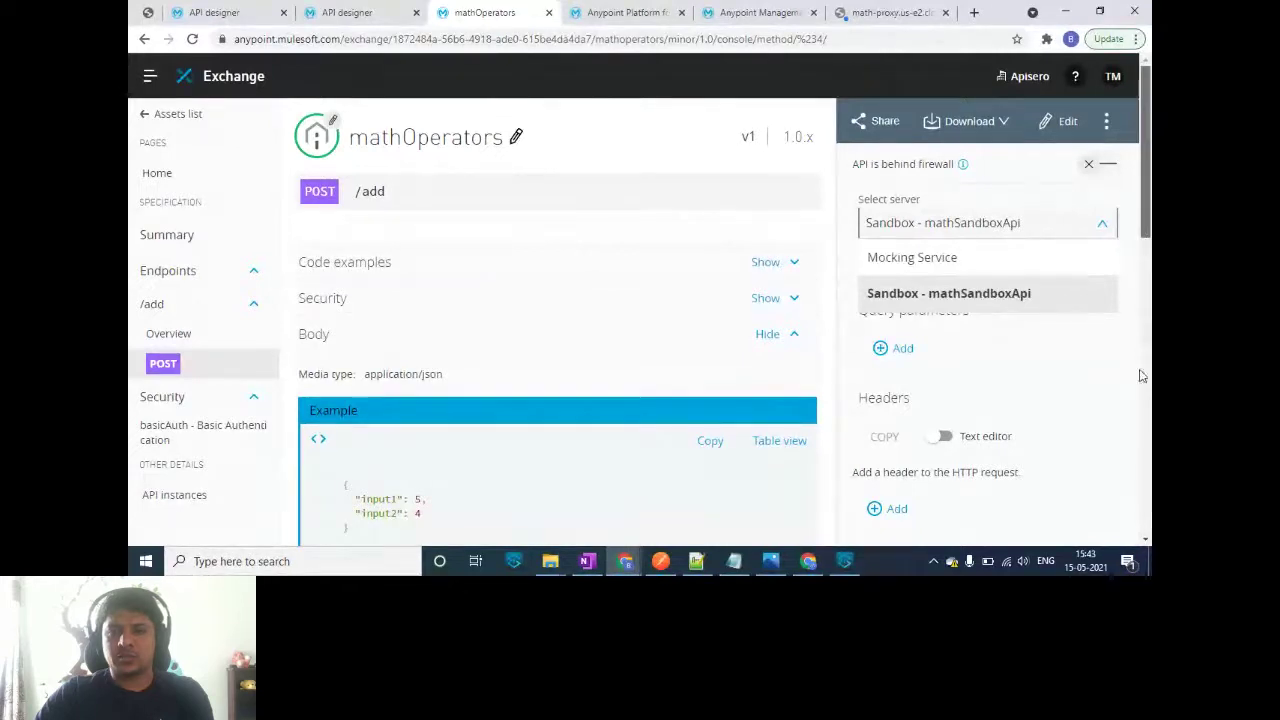
Compare the console credentials with the saved client_id and client_secret, then show the asset's extra actions
{"action": "left_click", "coordinate": [1057, 380]}
{"action": "left_click_drag", "start_coordinate": [1146, 249], "coordinate": [1137, 430]}
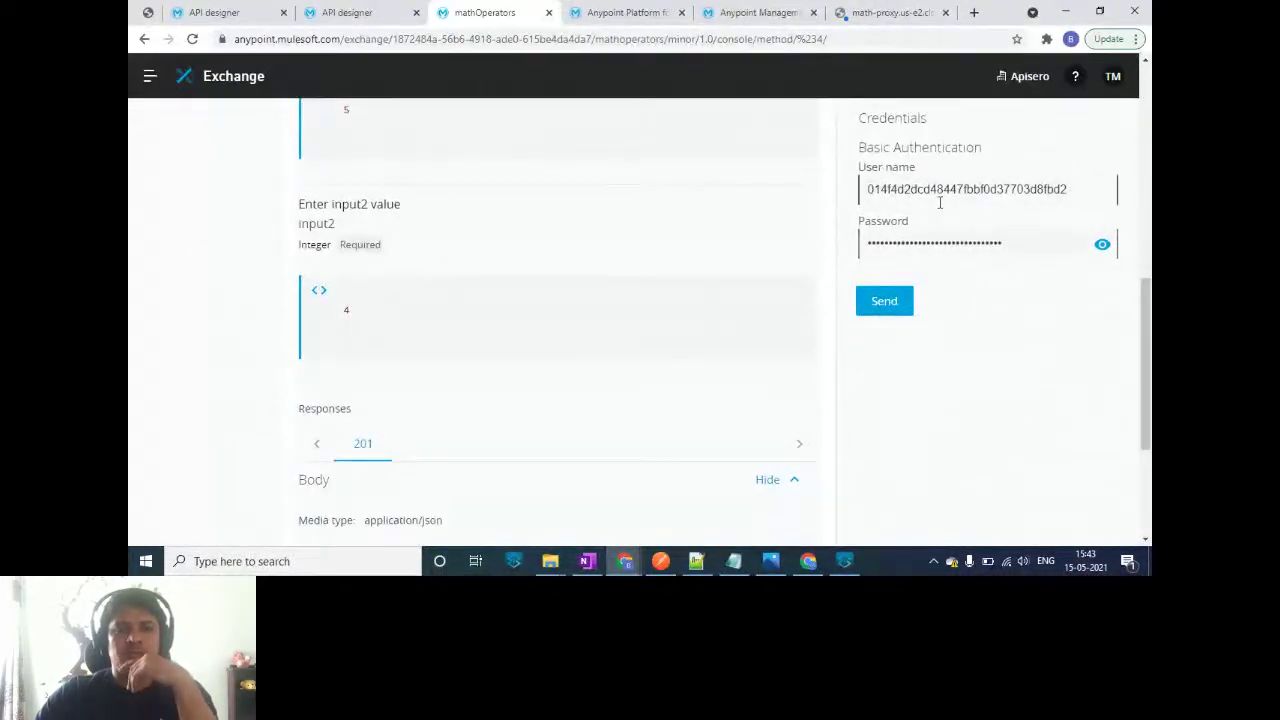
{"action": "left_click", "coordinate": [940, 241]}
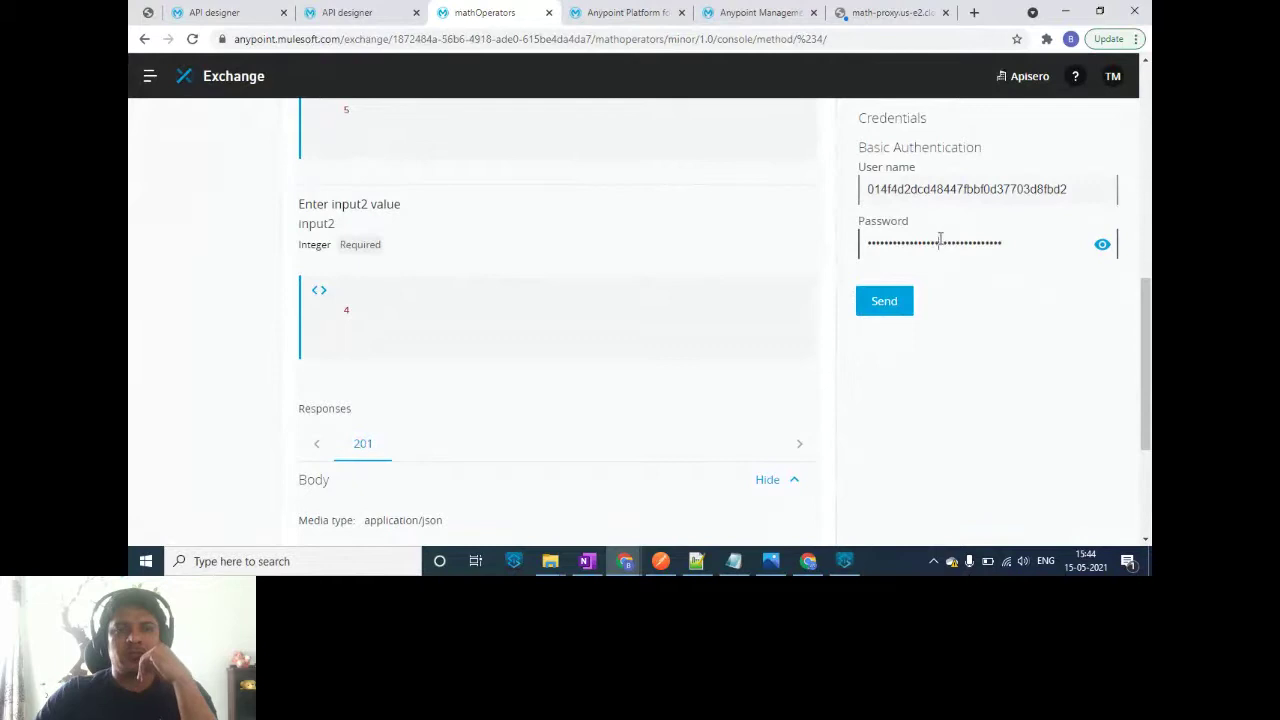
{"action": "key", "text": "alt+Tab"}
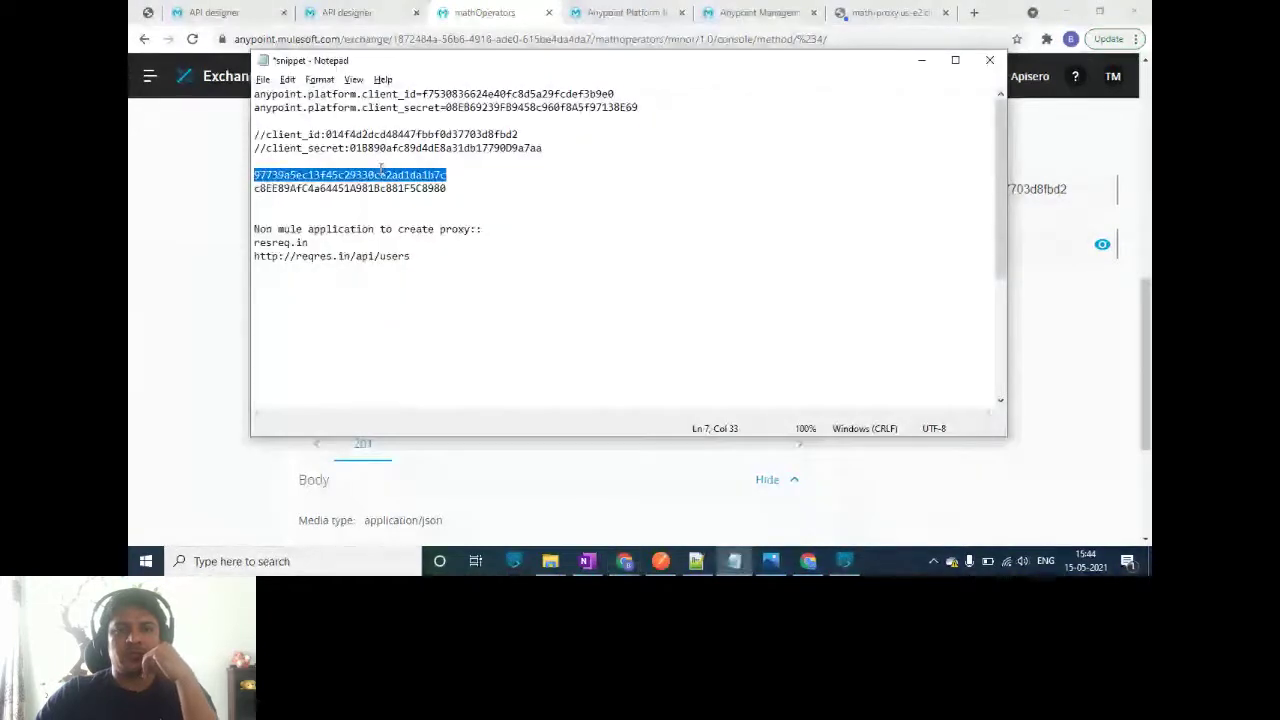
{"action": "triple_click", "coordinate": [405, 134]}
{"action": "left_click", "coordinate": [368, 147]}
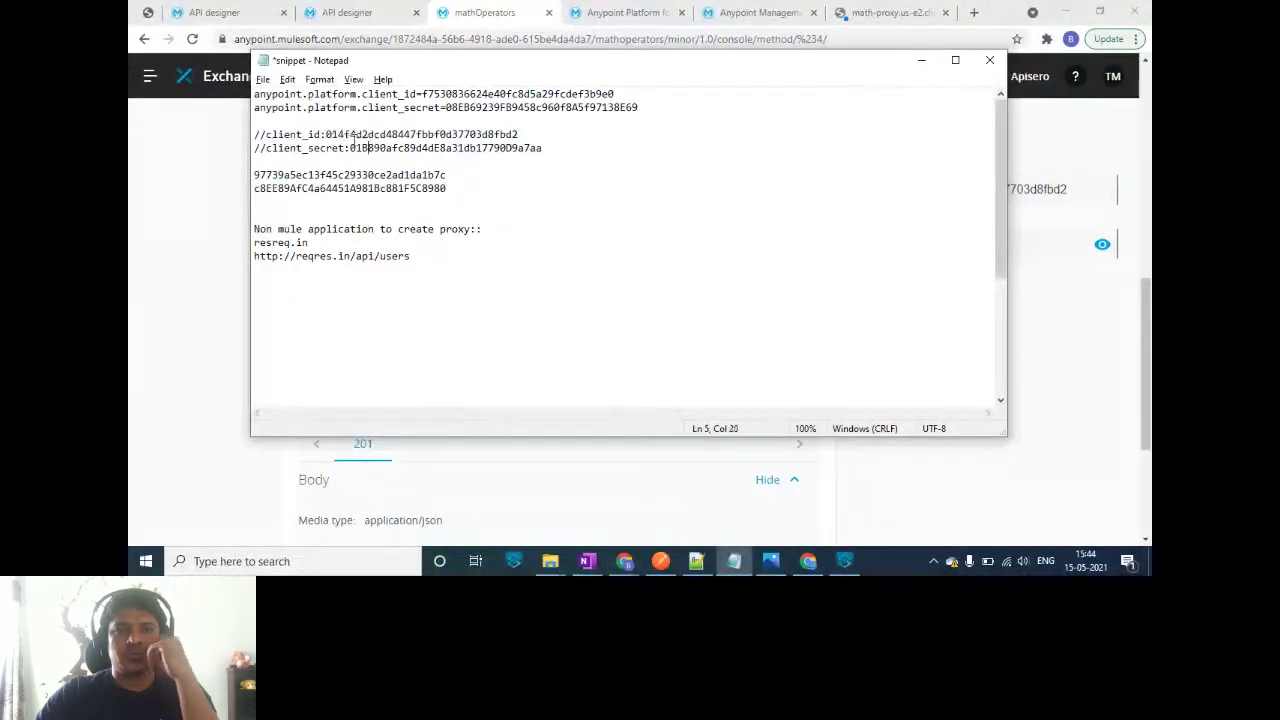
{"action": "key", "text": "alt+Tab"}
{"action": "scroll", "coordinate": [1049, 206], "scroll_direction": "up", "scroll_amount": 10}
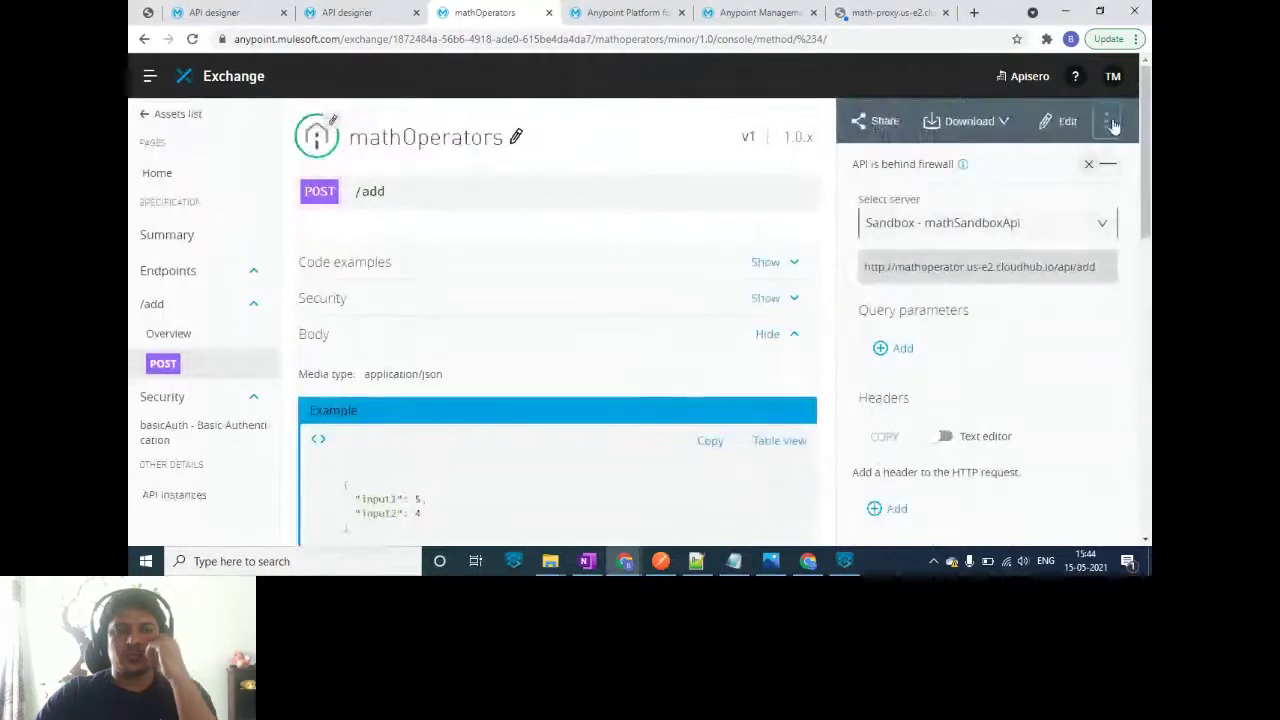
{"action": "left_click", "coordinate": [1113, 124]}
Request access to the mathSandboxApi instance for the math application
{"action": "left_click", "coordinate": [1060, 153]}
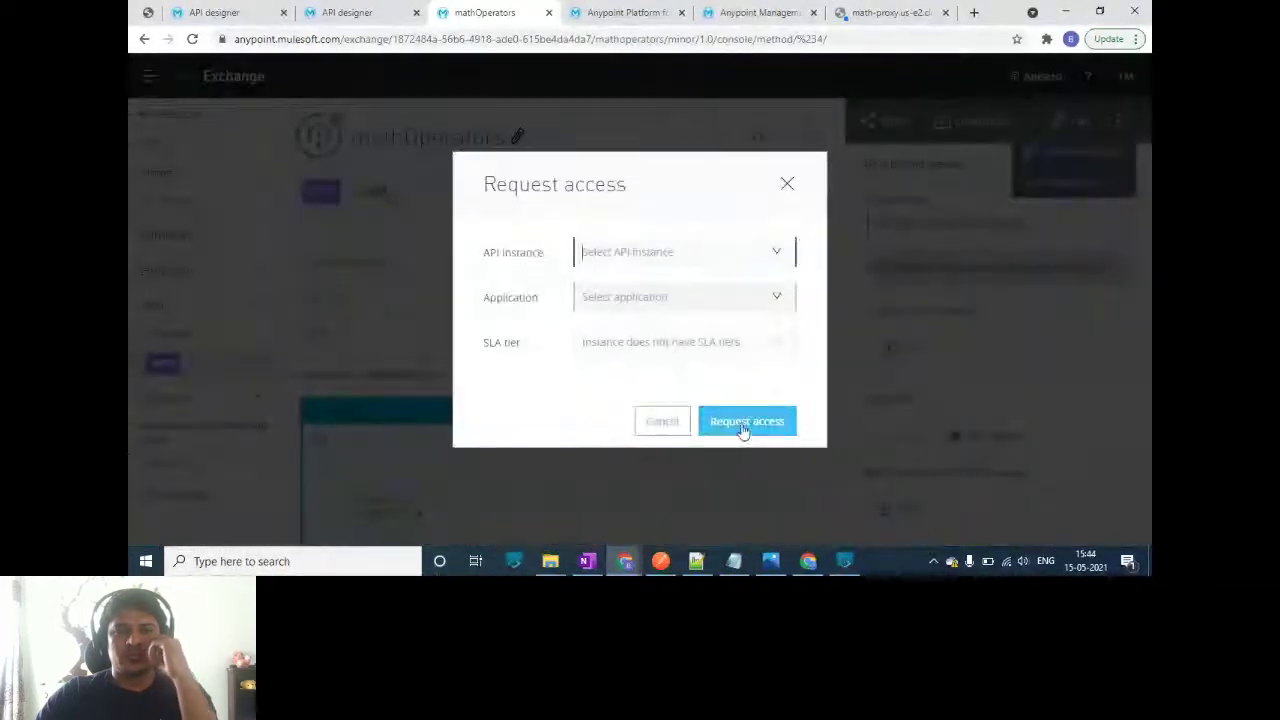
{"action": "left_click", "coordinate": [710, 254]}
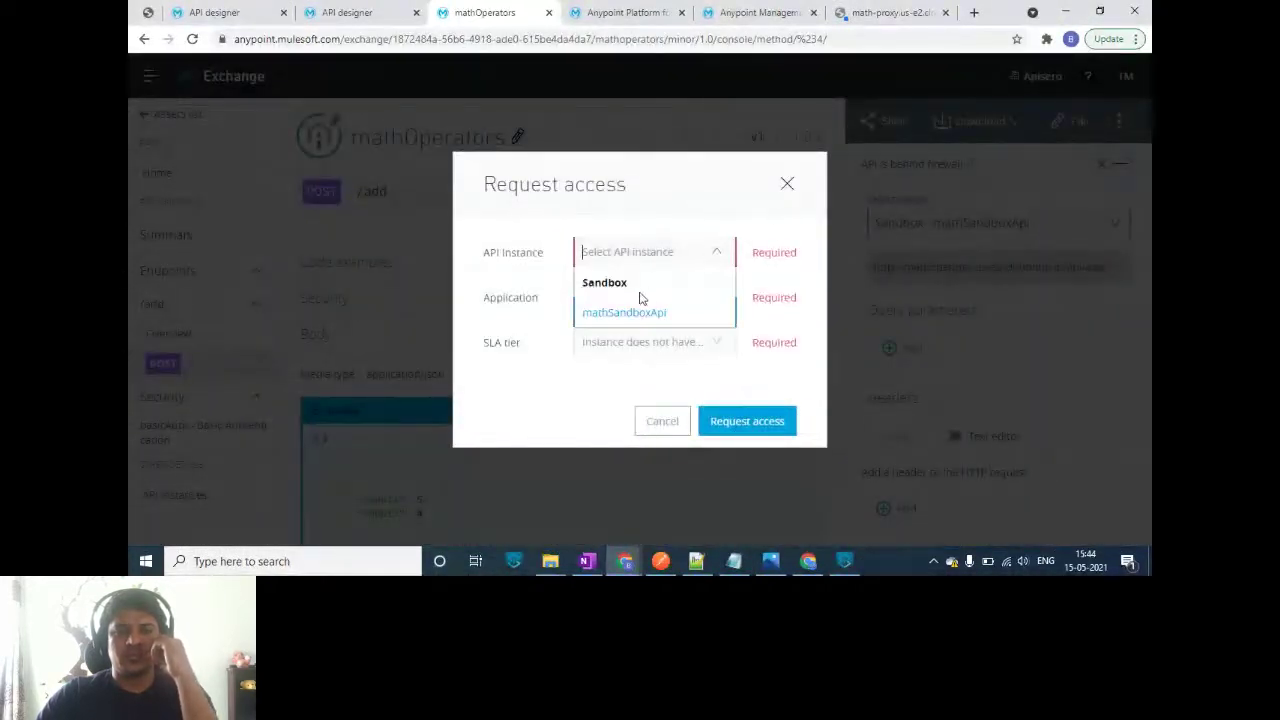
{"action": "left_click", "coordinate": [628, 313]}
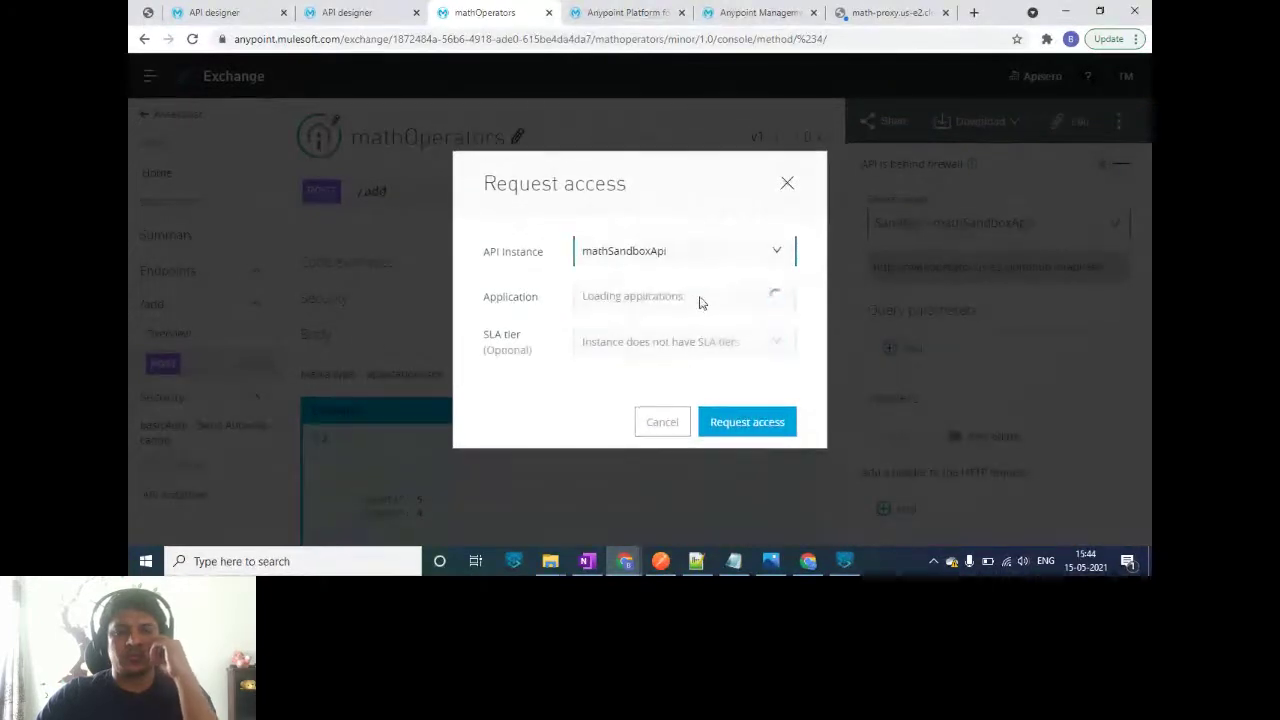
{"action": "left_click", "coordinate": [700, 298]}
{"action": "left_click", "coordinate": [632, 358]}
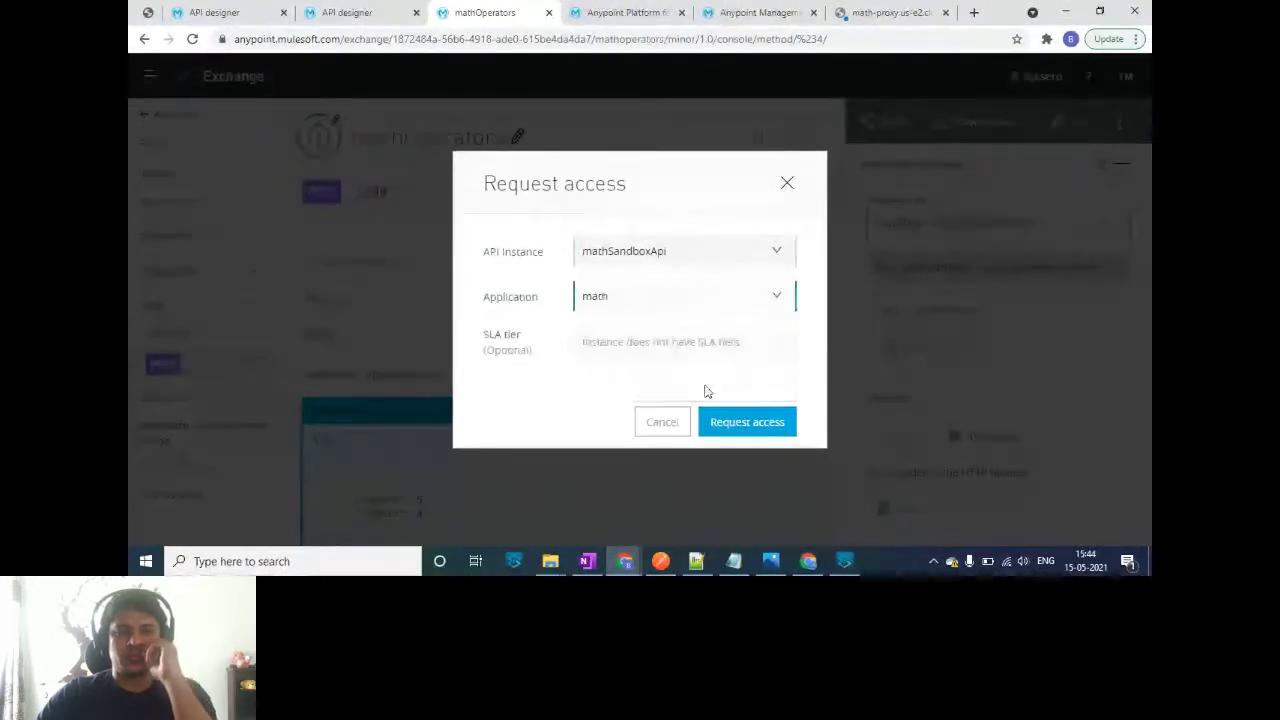
{"action": "left_click", "coordinate": [751, 419]}
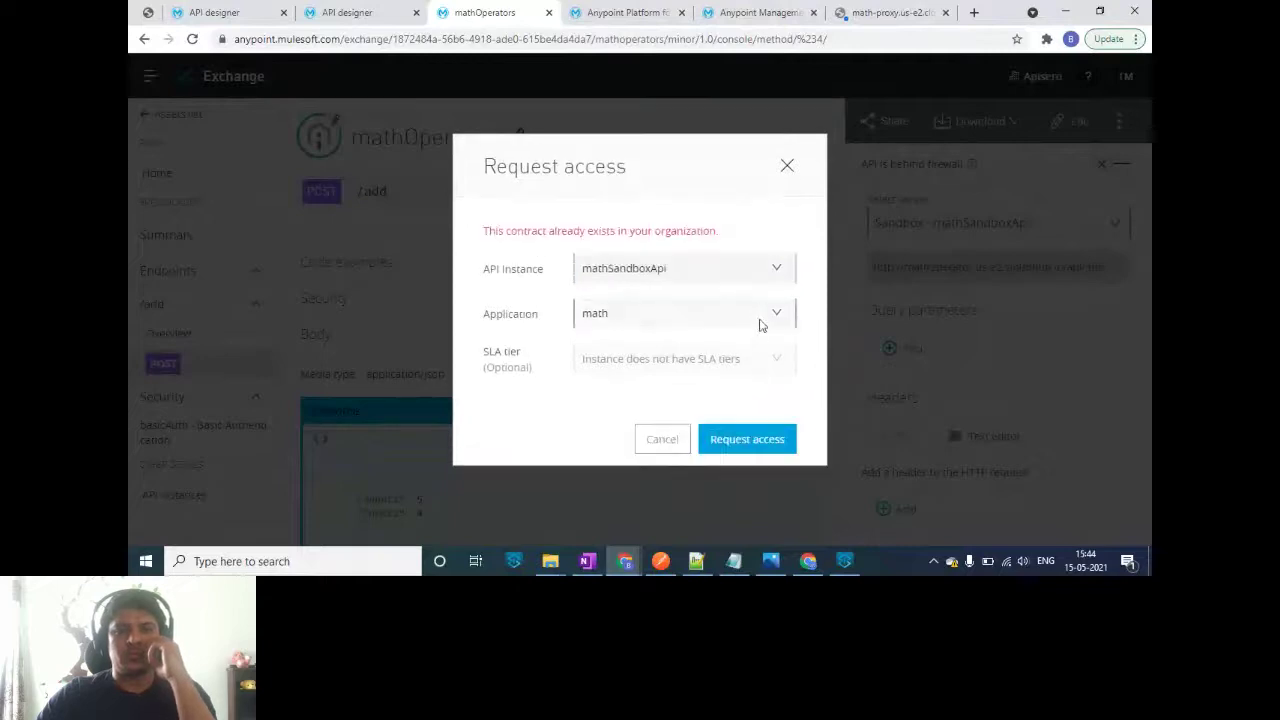
Paste the client id from the Exchange console's User name field into Postman's user name header
{"action": "left_click", "coordinate": [787, 167]}
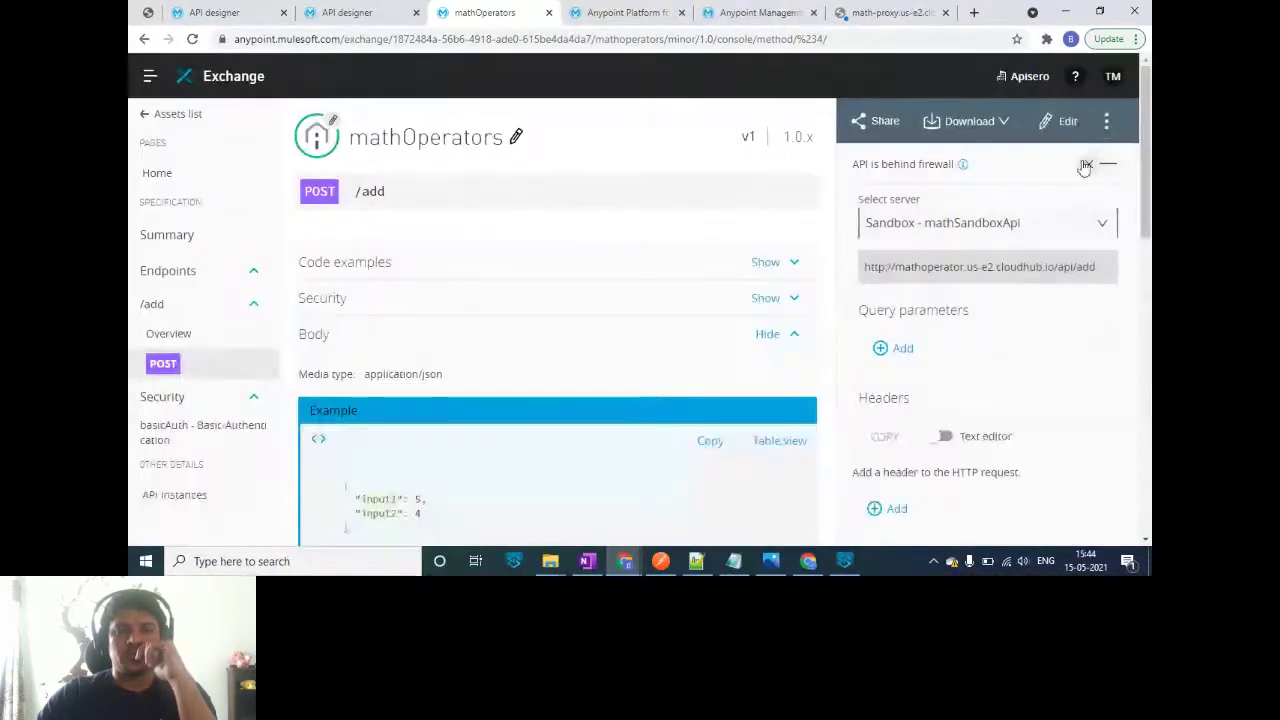
{"action": "scroll", "coordinate": [212, 404], "scroll_direction": "down", "scroll_amount": 1}
{"action": "scroll", "coordinate": [212, 404], "scroll_direction": "down", "scroll_amount": 2}
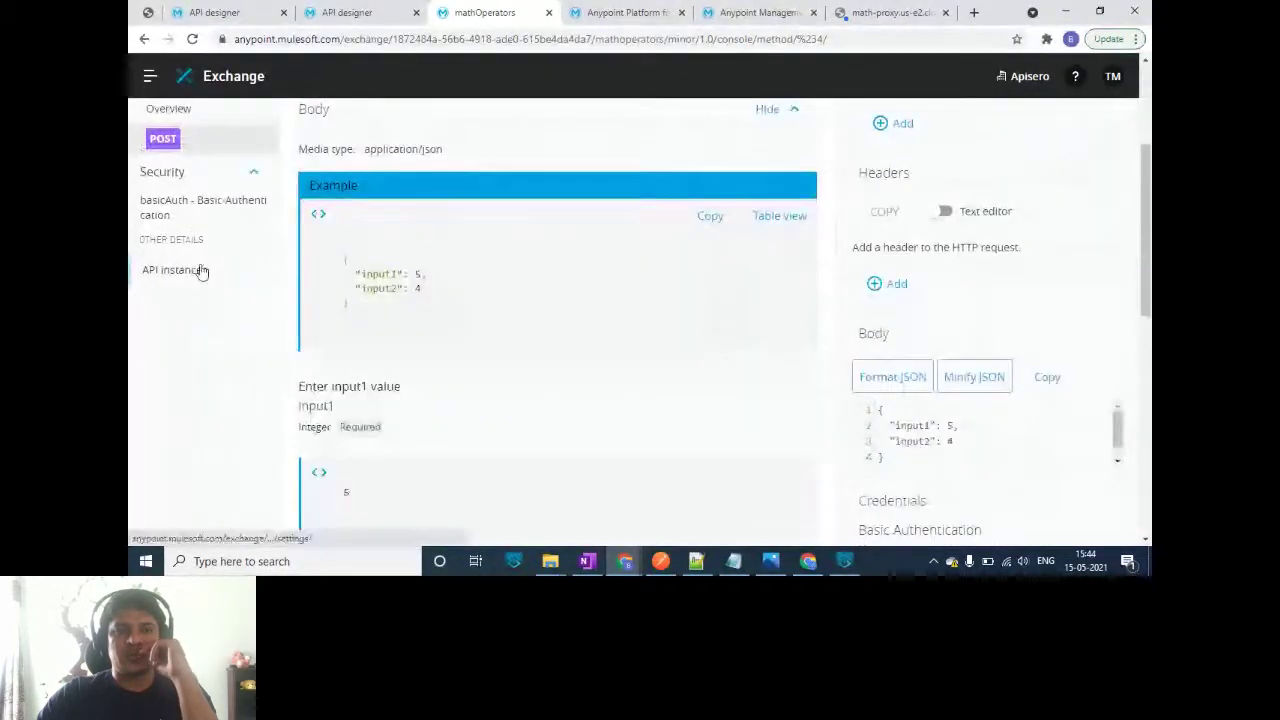
{"action": "scroll", "coordinate": [200, 290], "scroll_direction": "up", "scroll_amount": 2}
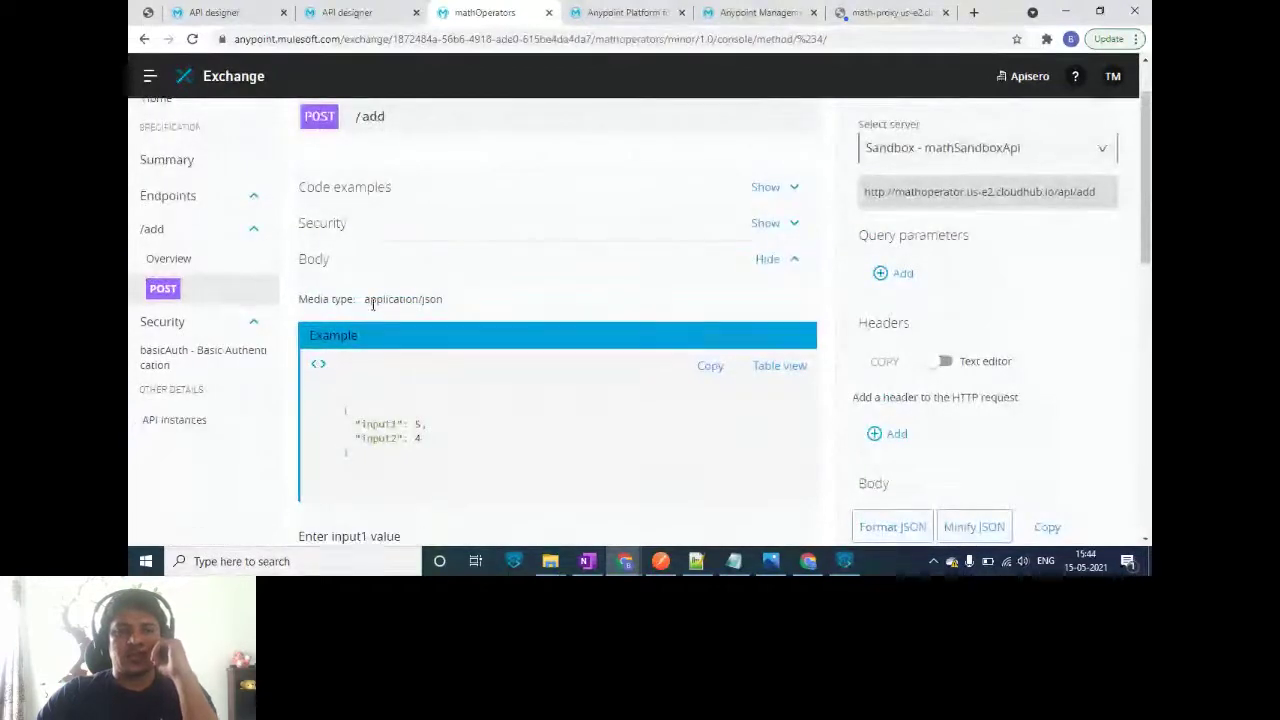
{"action": "scroll", "coordinate": [922, 445], "scroll_direction": "down", "scroll_amount": 5}
{"action": "left_click_drag", "start_coordinate": [1066, 271], "coordinate": [826, 294]}
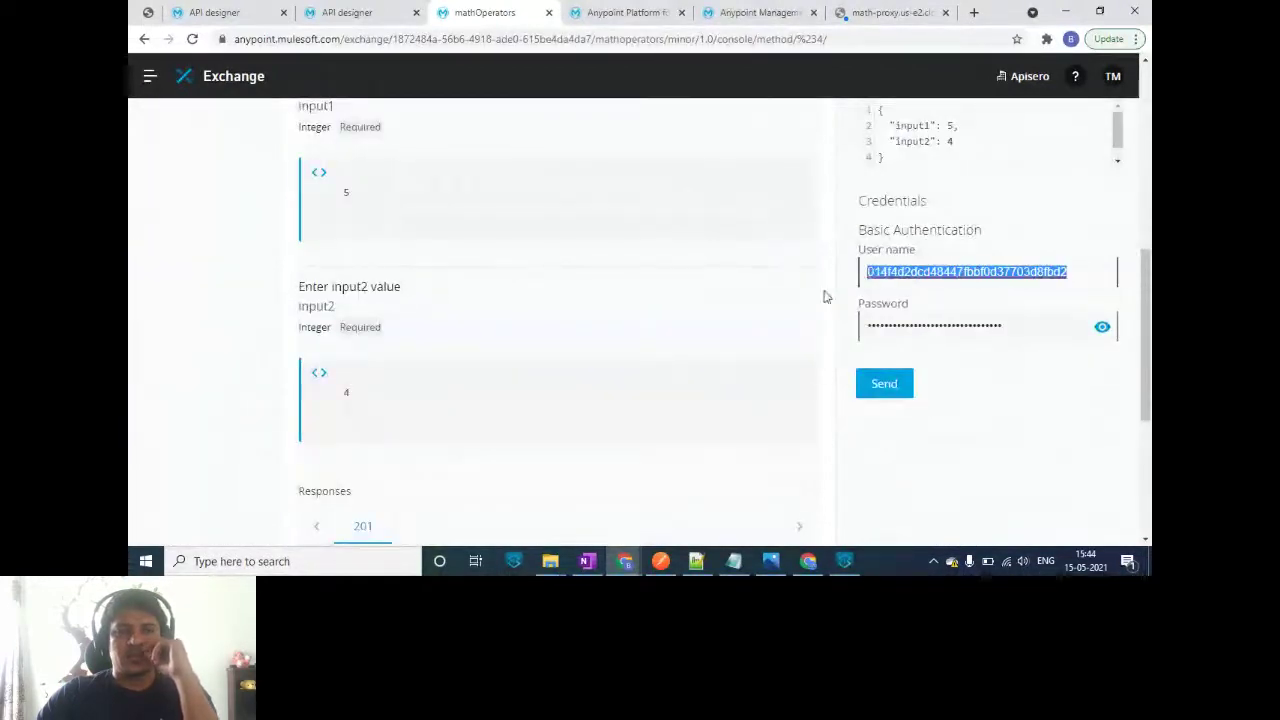
{"action": "key", "text": "alt+Tab"}
{"action": "key", "text": "Tab"}
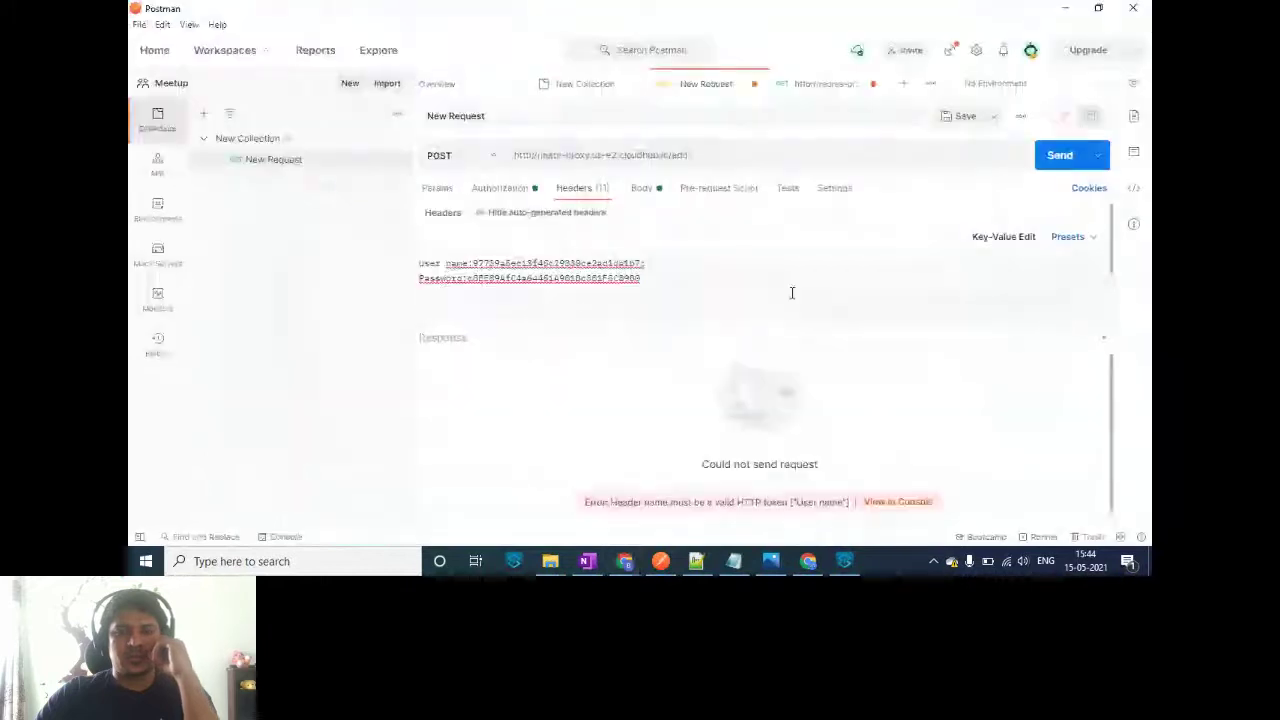
{"action": "left_click_drag", "start_coordinate": [466, 265], "coordinate": [677, 257]}
Paste the revealed client secret into the password header value
{"action": "key", "text": "alt+Tab"}
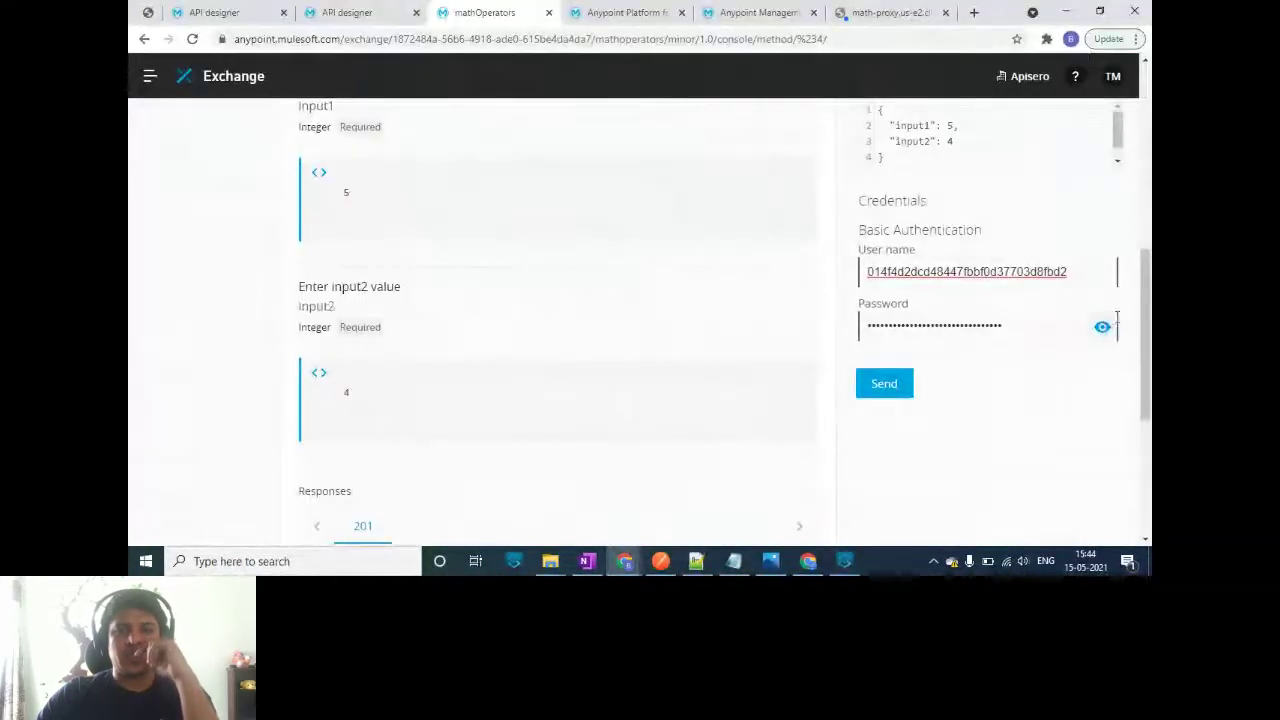
{"action": "left_click", "coordinate": [1102, 326]}
{"action": "double_click", "coordinate": [1007, 326]}
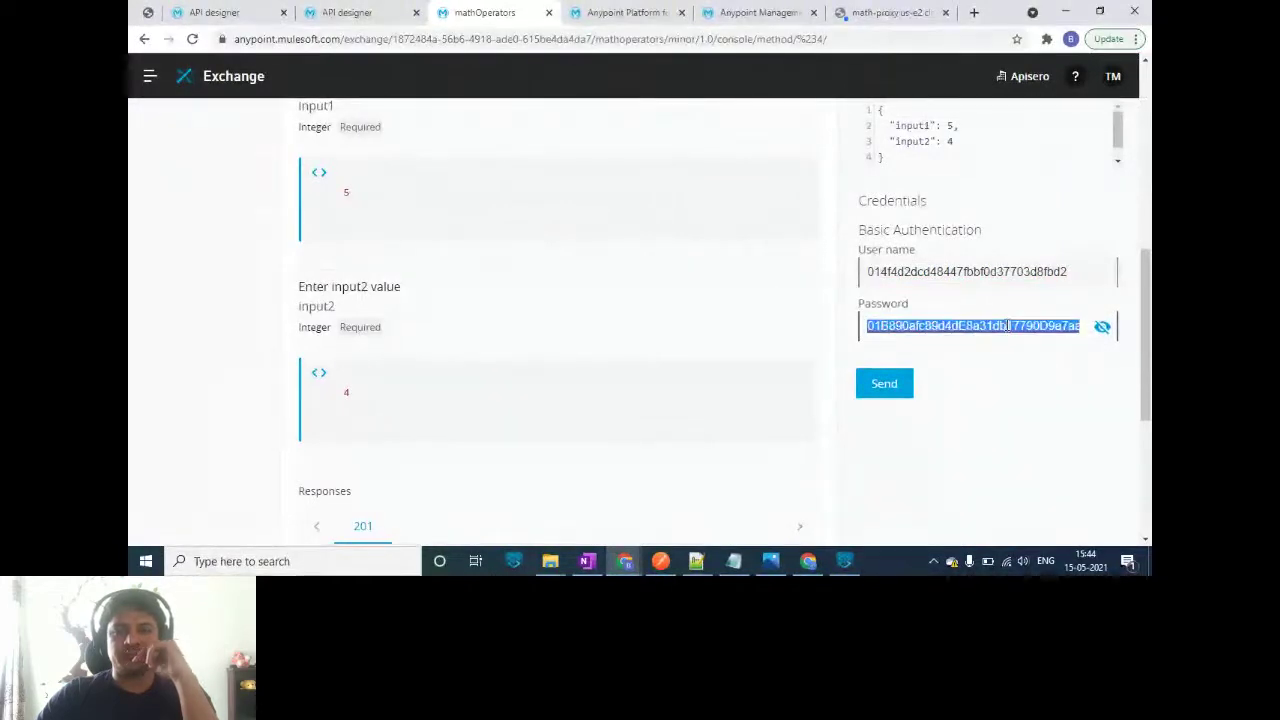
{"action": "key", "text": "alt+Tab"}
{"action": "left_click_drag", "start_coordinate": [466, 279], "coordinate": [663, 278]}
{"action": "key", "text": "ctrl+v"}
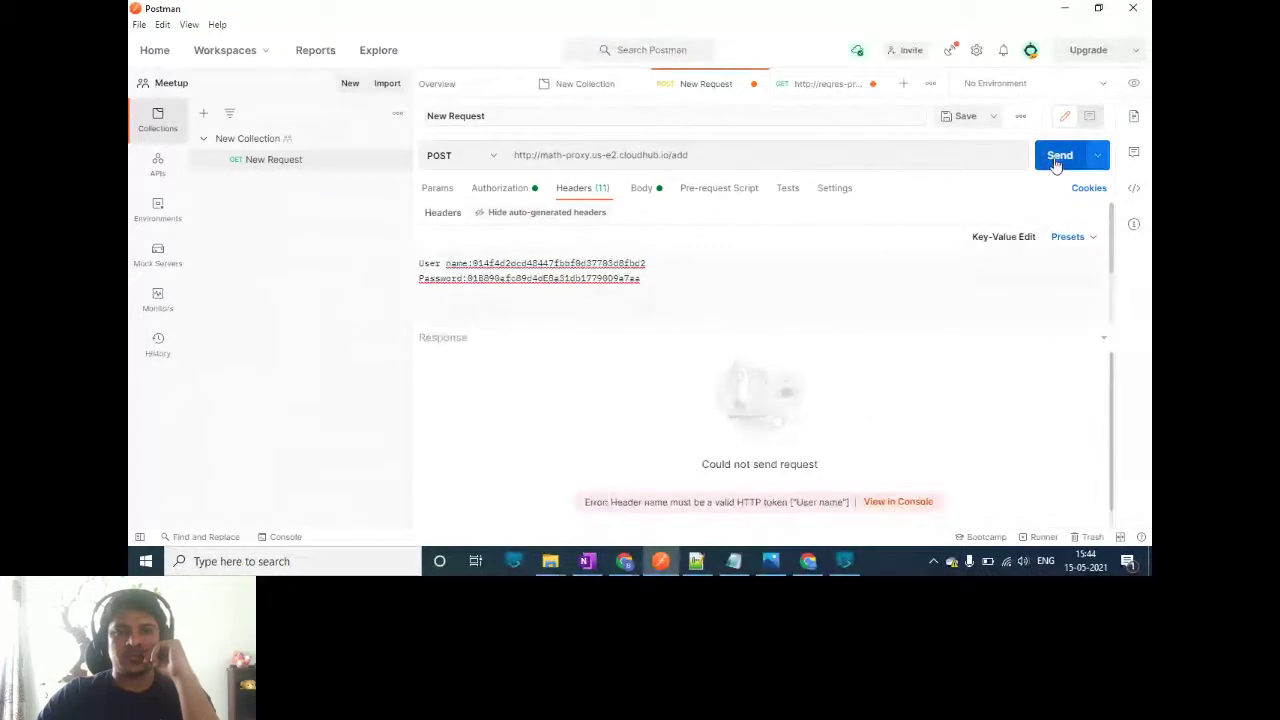
Rename the 'User name' header to Username and send the request to the proxy
{"action": "left_click", "coordinate": [445, 263]}
{"action": "key", "text": "BackSpace"}
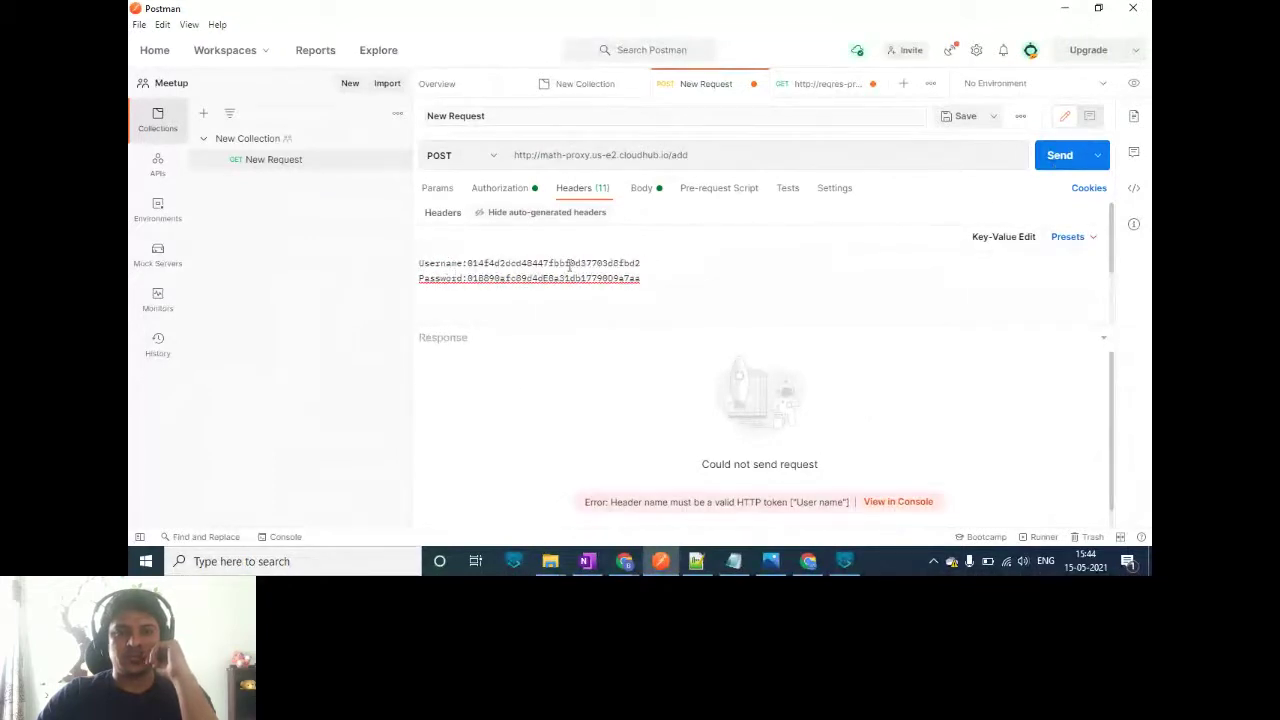
{"action": "left_click", "coordinate": [1057, 166]}
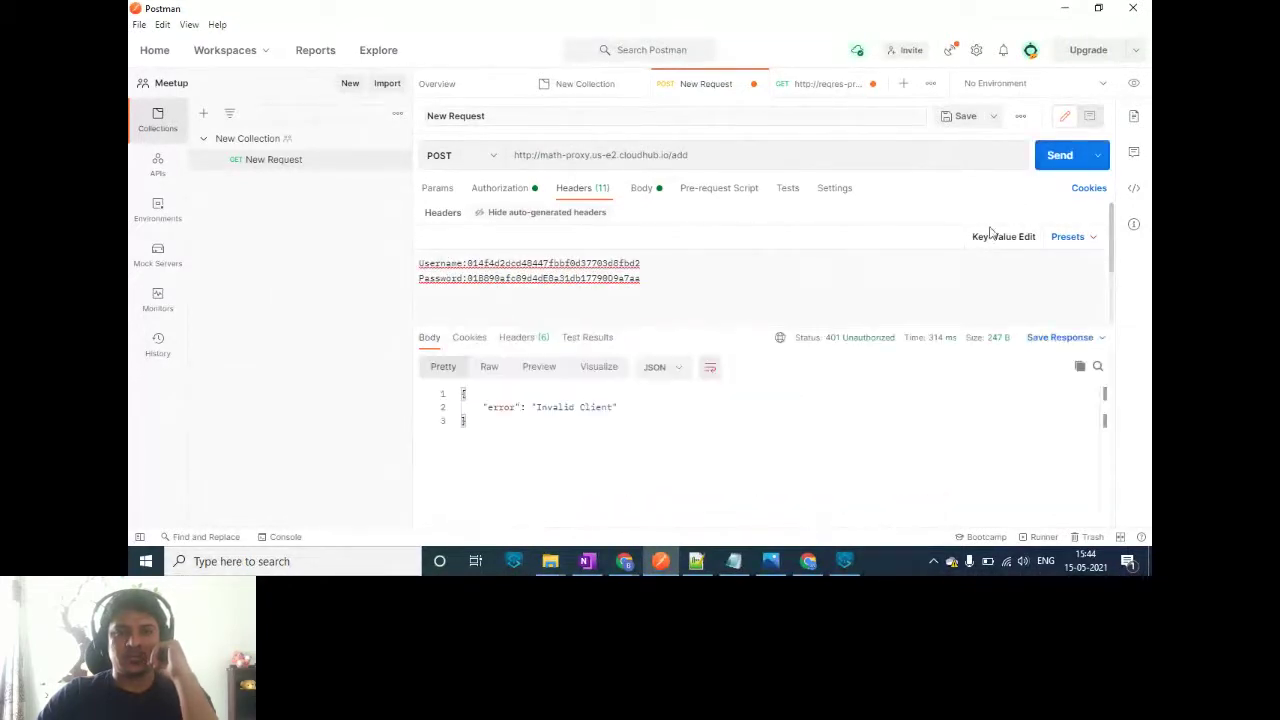
Set the request's authorization to No Auth and resend, getting 401 Authentication denied
{"action": "left_click", "coordinate": [517, 194]}
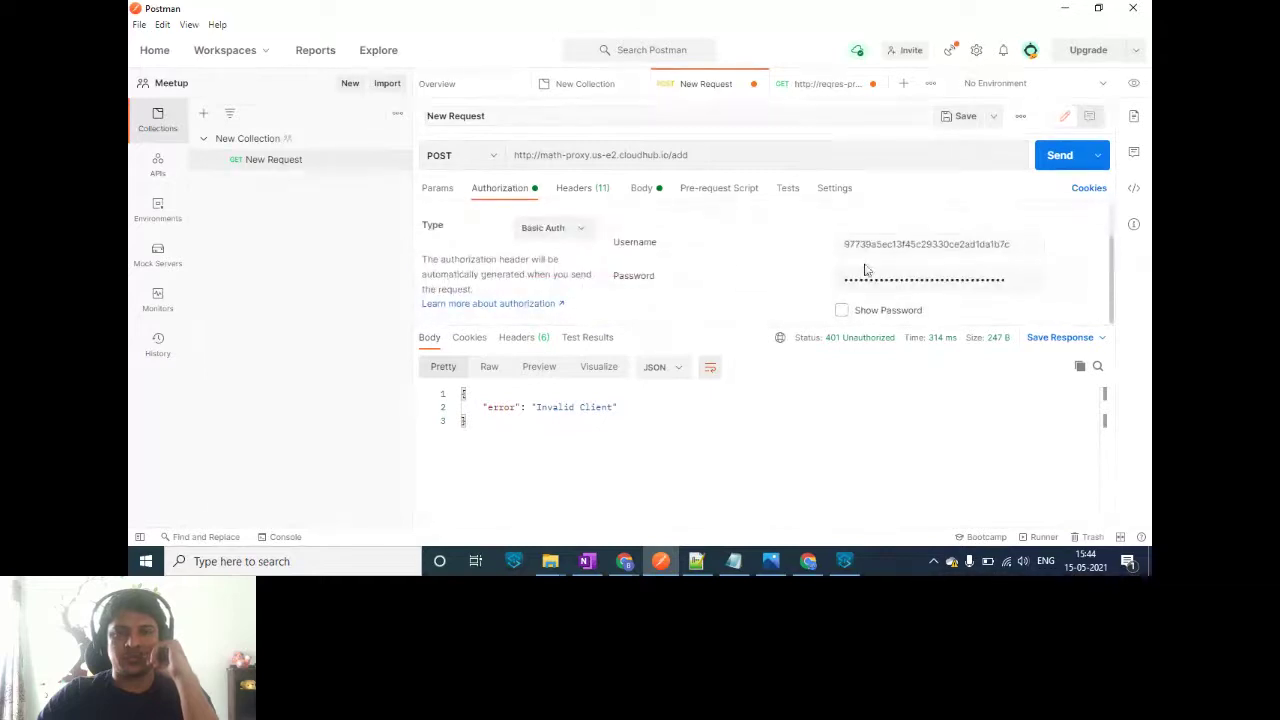
{"action": "left_click", "coordinate": [552, 228]}
{"action": "left_click", "coordinate": [545, 279]}
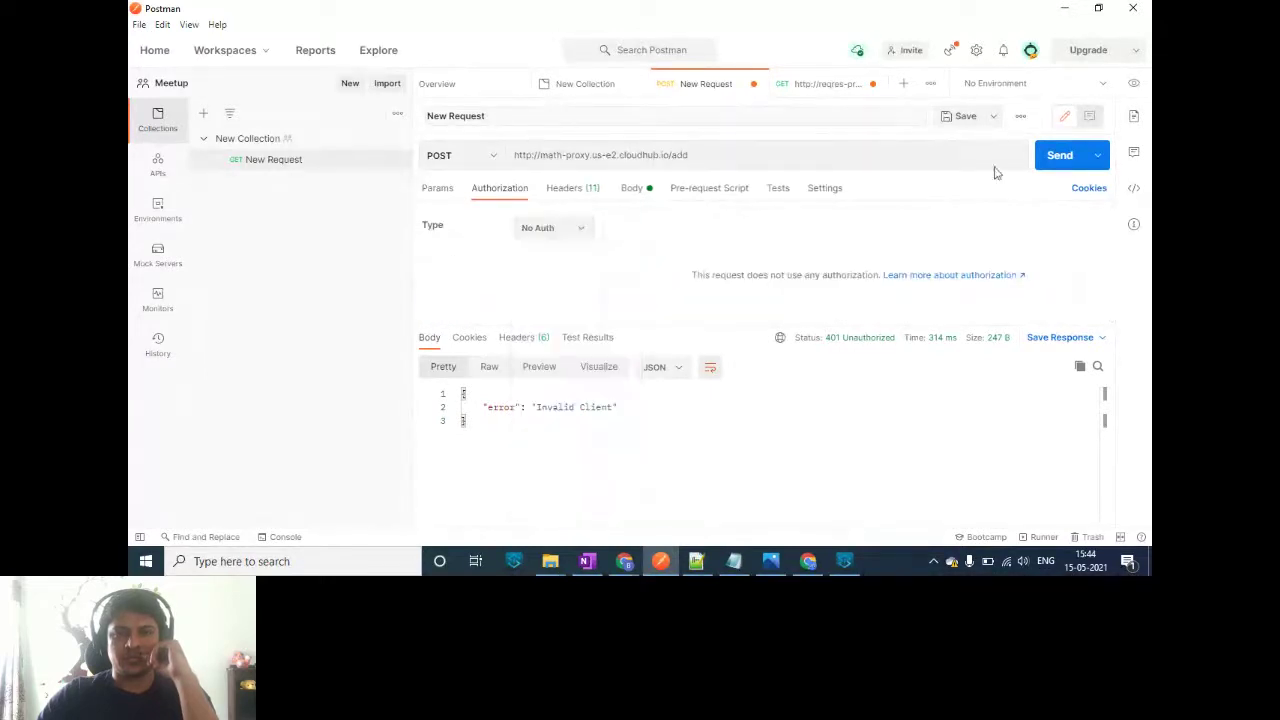
{"action": "left_click", "coordinate": [1040, 154]}
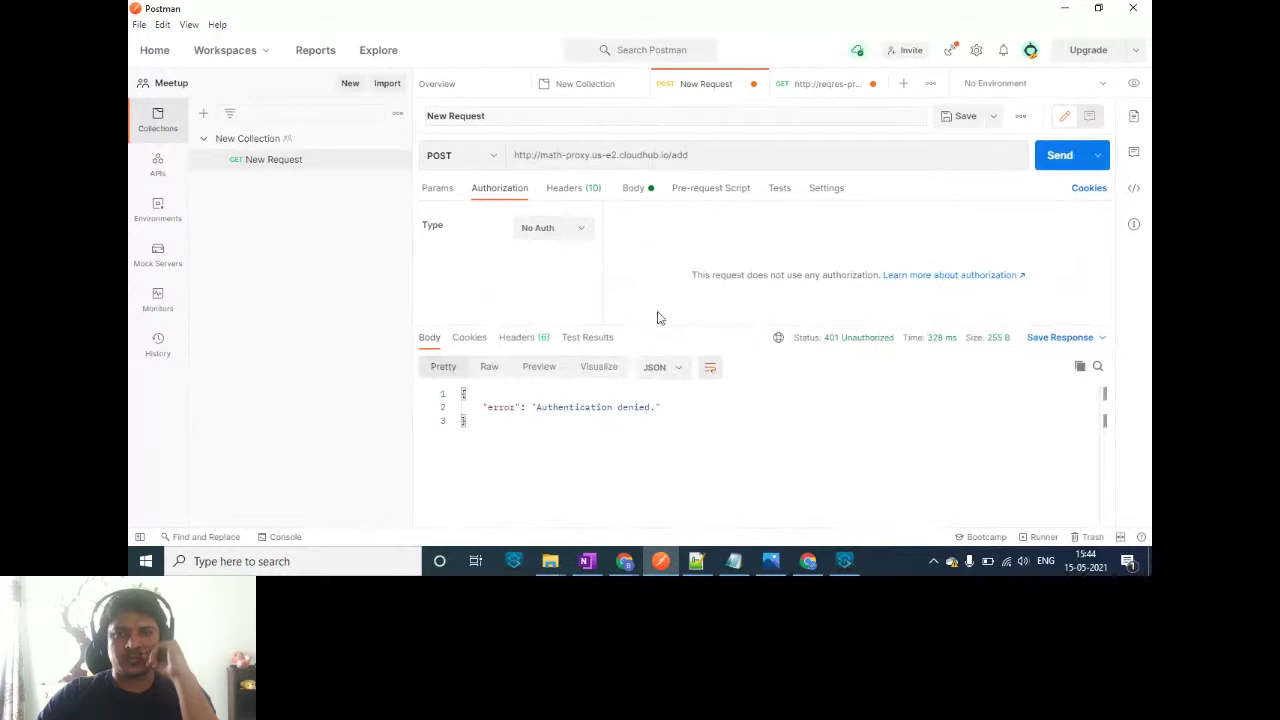
Retry with the 'User name' header, restore Username, and return to the Exchange console
{"action": "left_click", "coordinate": [586, 193]}
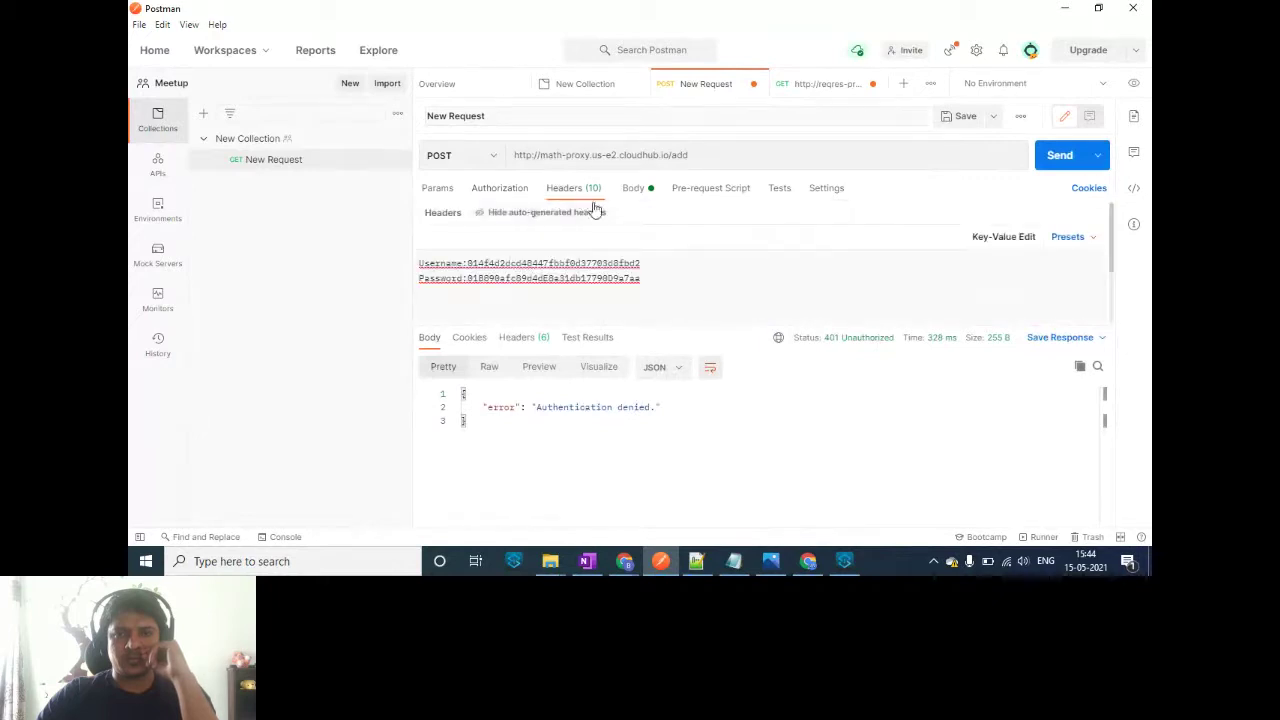
{"action": "left_click", "coordinate": [436, 263]}
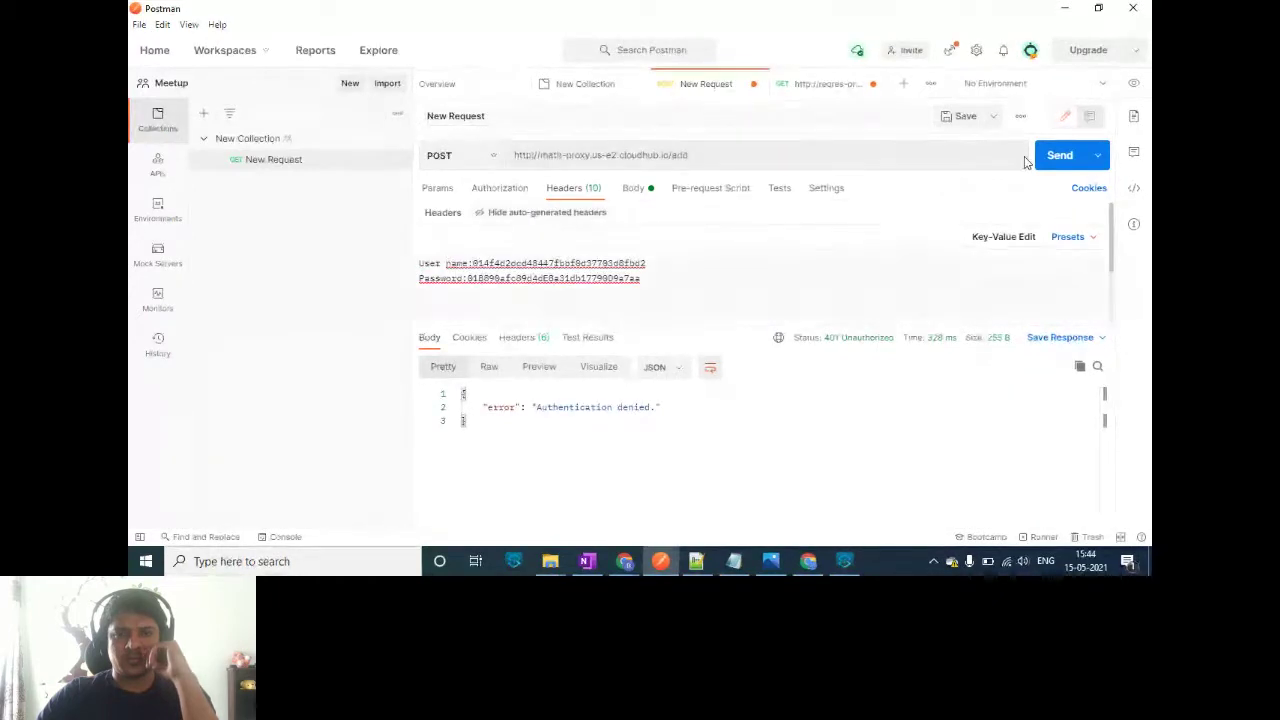
{"action": "left_click", "coordinate": [1057, 157]}
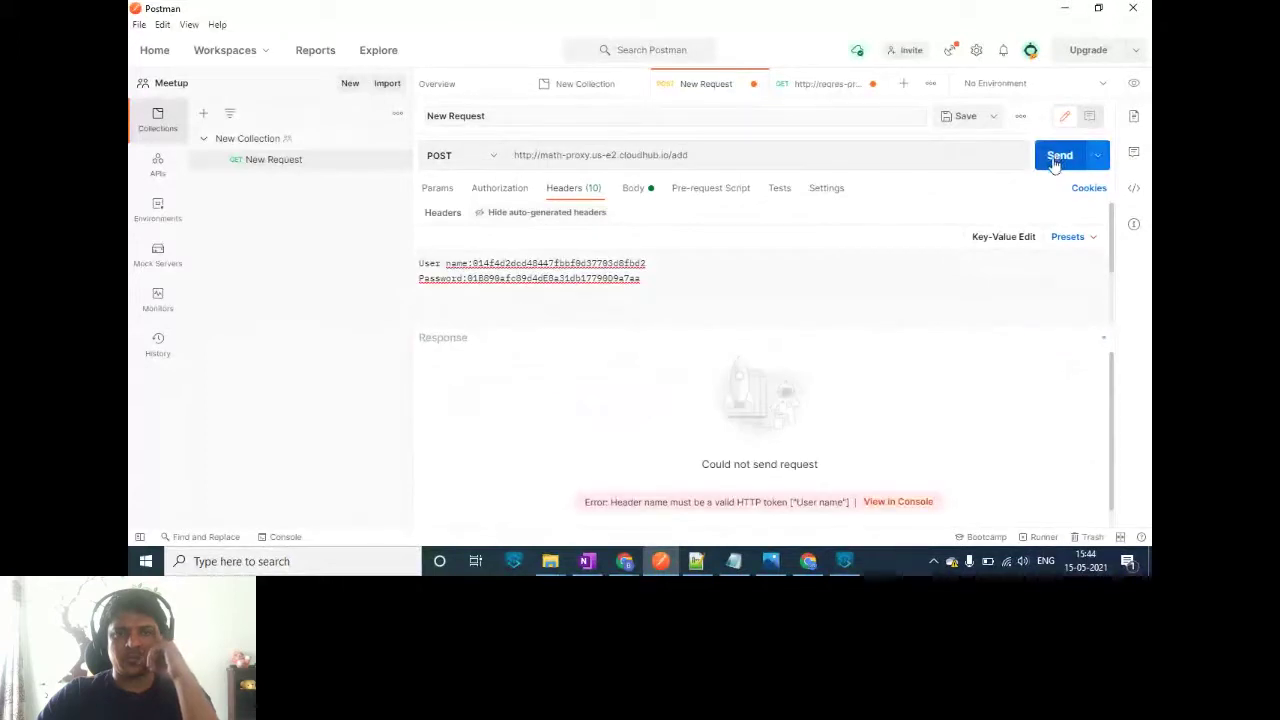
{"action": "left_click", "coordinate": [446, 263]}
{"action": "key", "text": "BackSpace"}
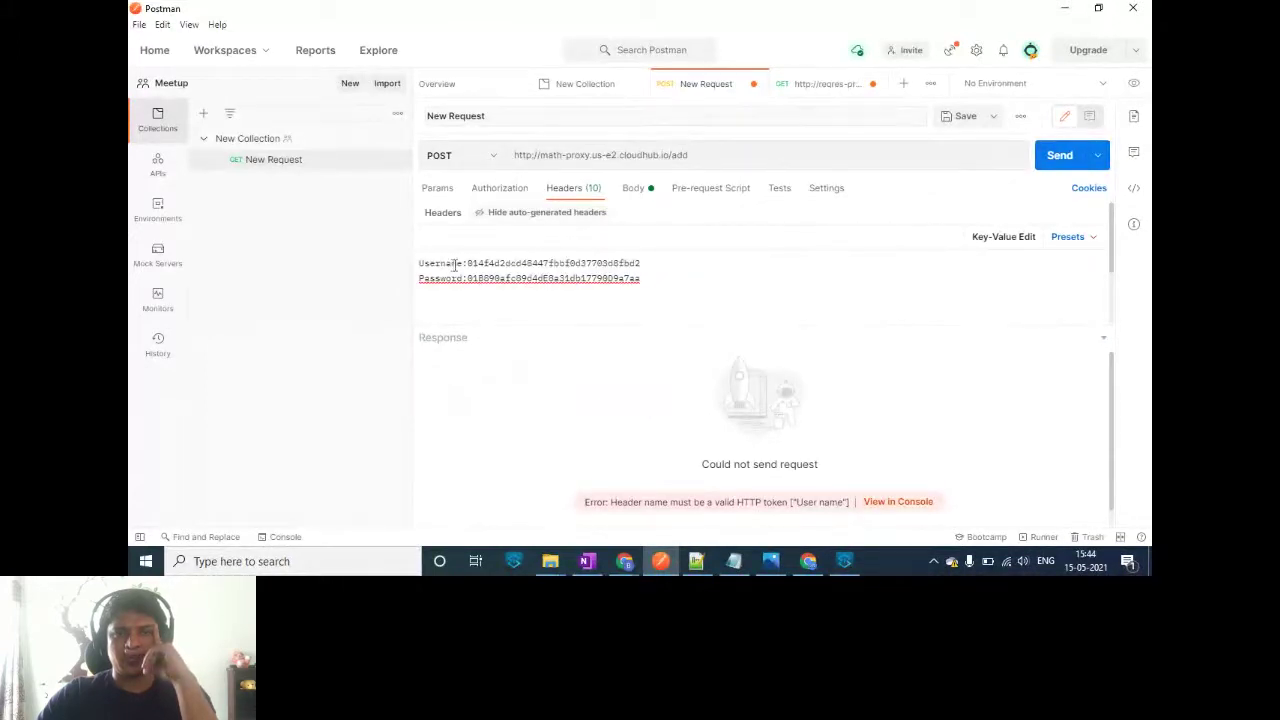
{"action": "key", "text": "alt+Tab"}
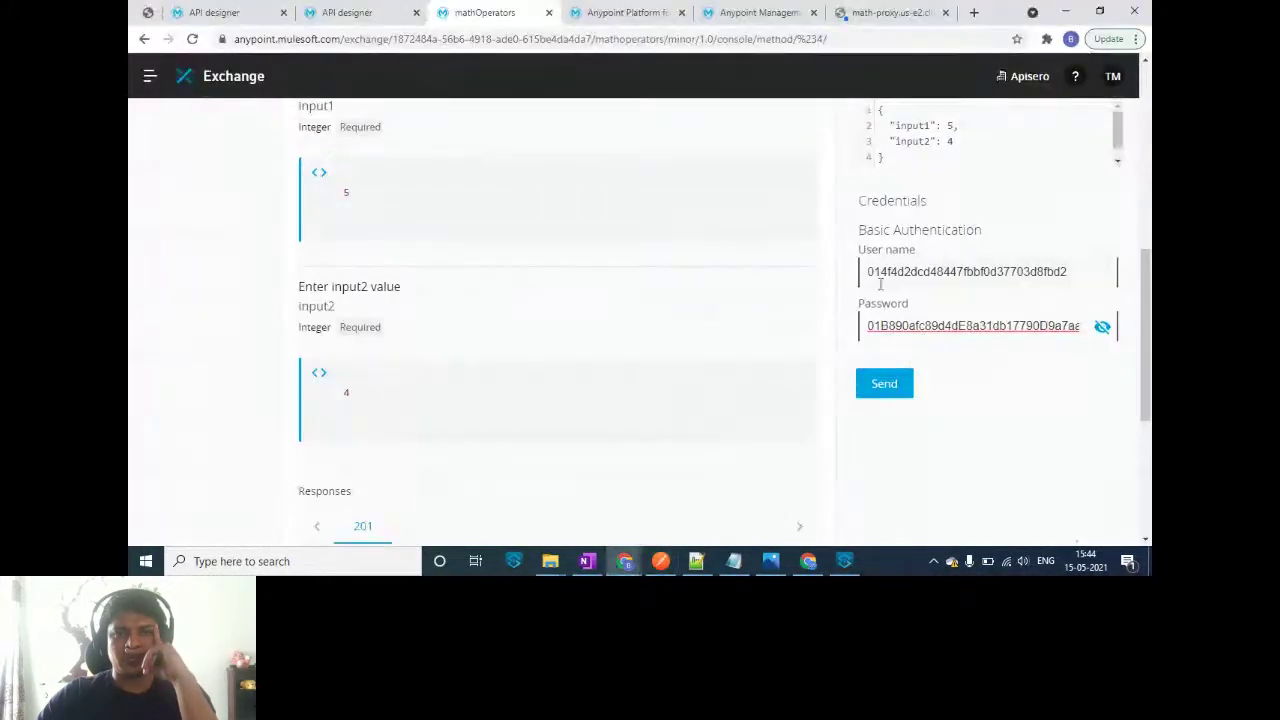
Review the console's response example, then return to mathOperators v1 in API Manager
{"action": "scroll", "coordinate": [1014, 372], "scroll_direction": "down", "scroll_amount": 3}
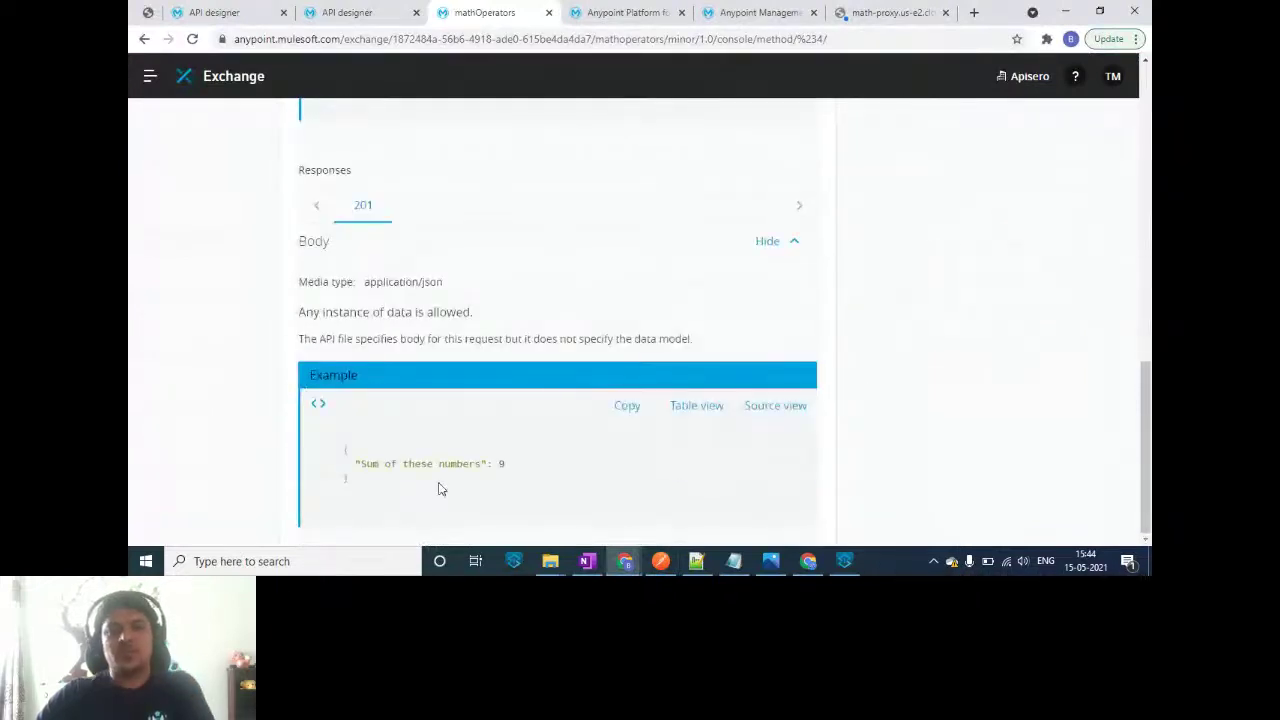
{"action": "scroll", "coordinate": [471, 394], "scroll_direction": "up", "scroll_amount": 10}
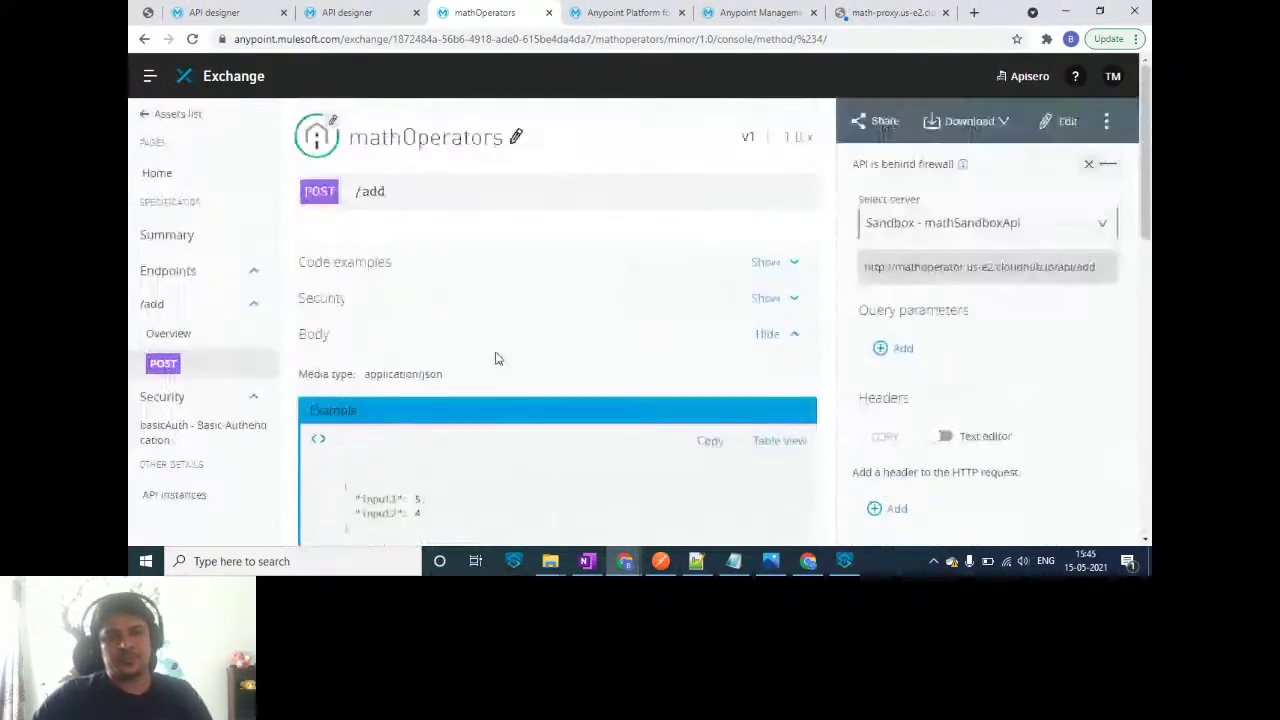
{"action": "key", "text": "ctrl+Tab"}
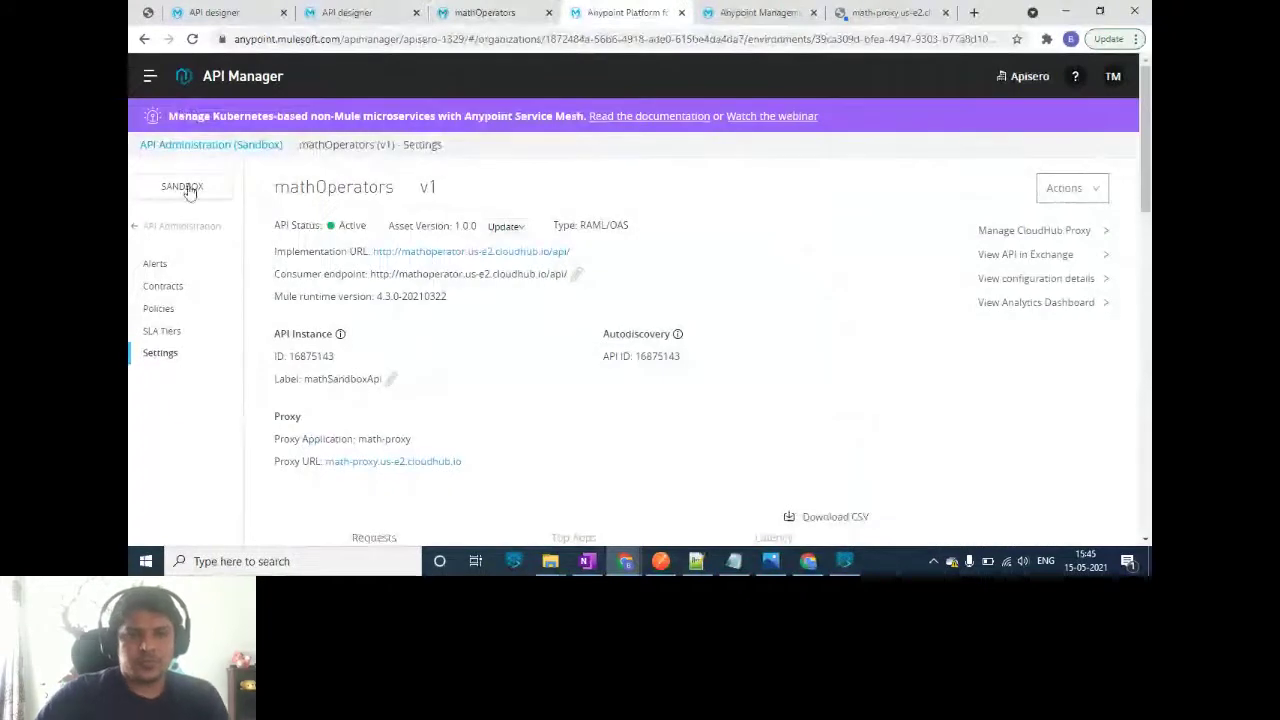
{"action": "left_click", "coordinate": [137, 229]}
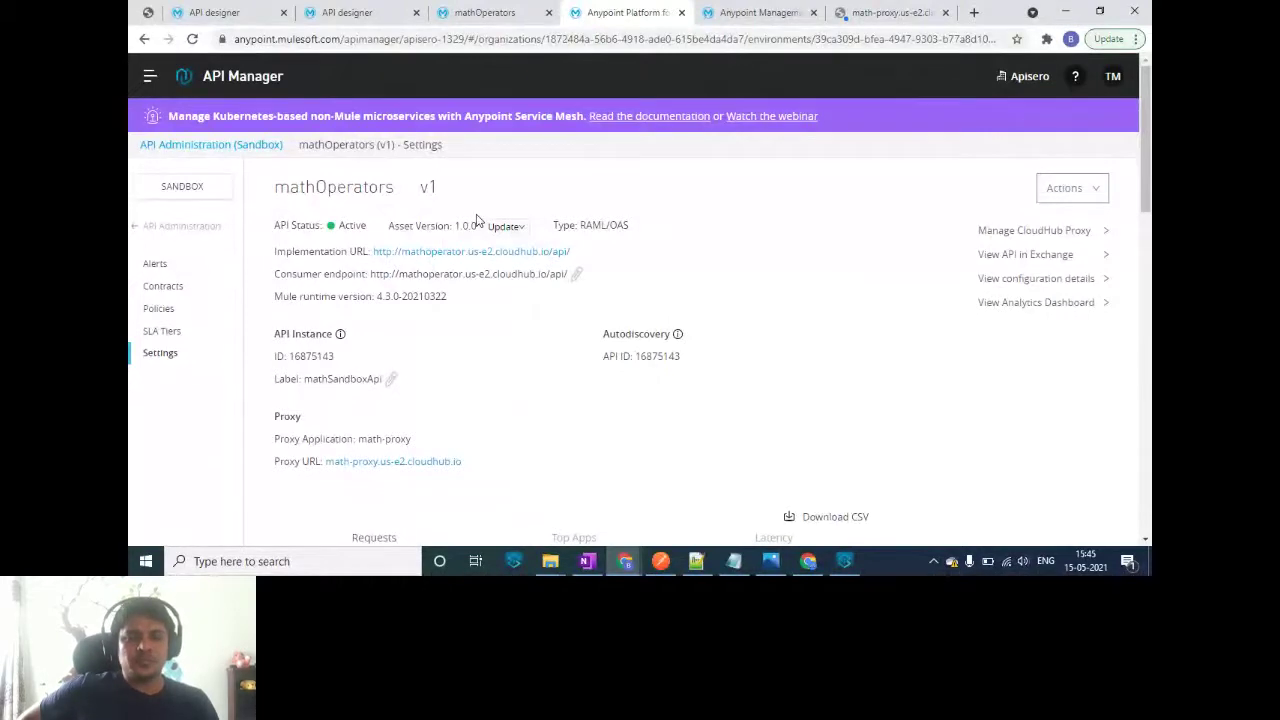
Open reqres.in's /api/users/2 example and edit the address to fetch the full user list
{"action": "left_click", "coordinate": [147, 8]}
{"action": "left_click", "coordinate": [268, 38]}
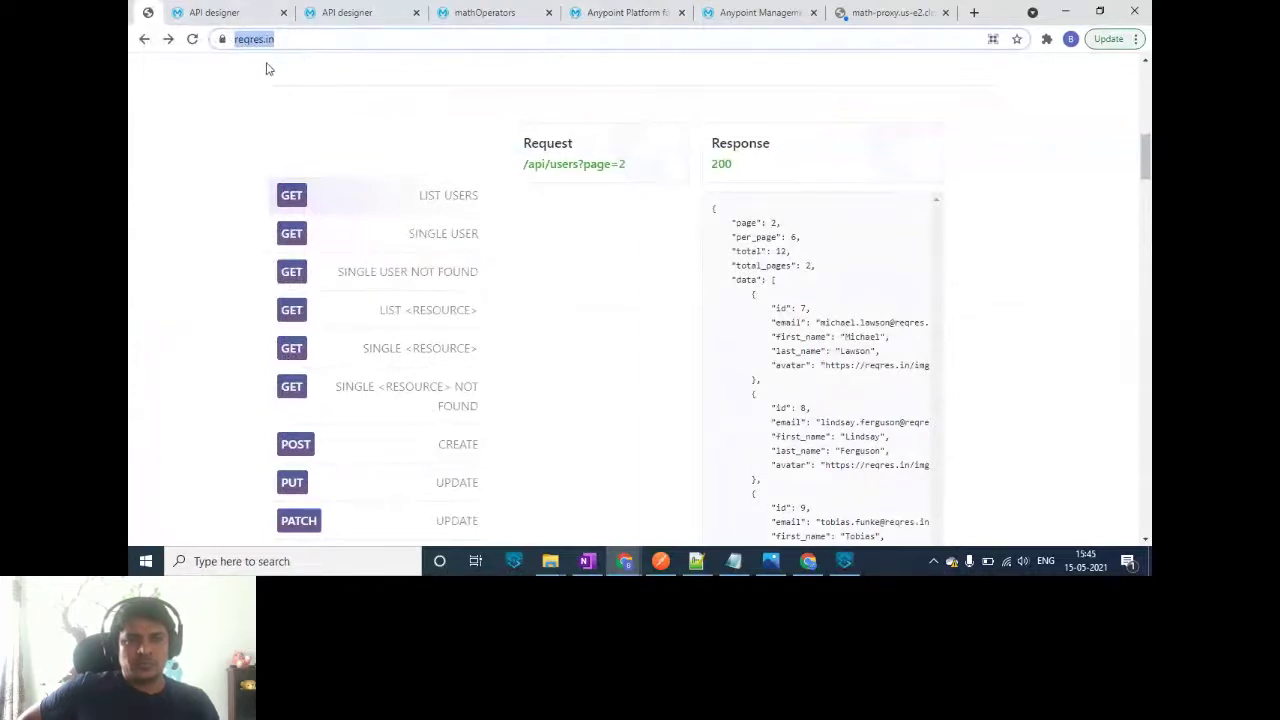
{"action": "left_click", "coordinate": [348, 40]}
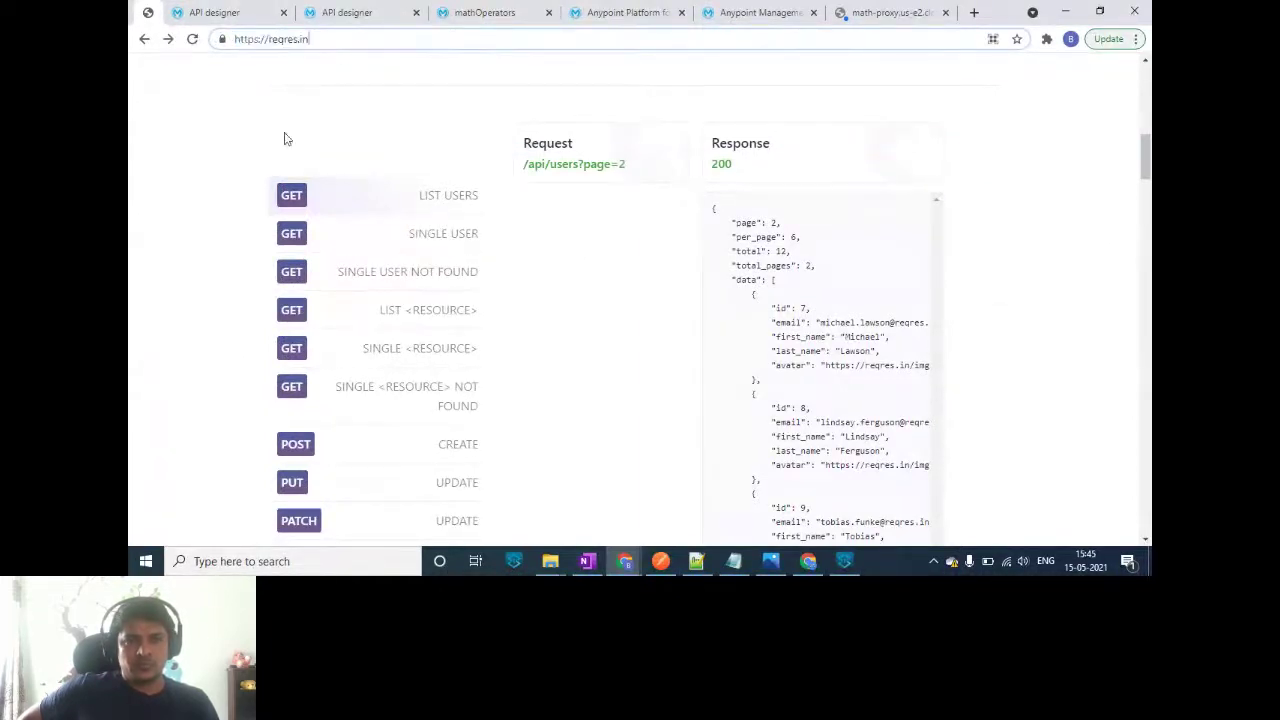
{"action": "left_click", "coordinate": [291, 233]}
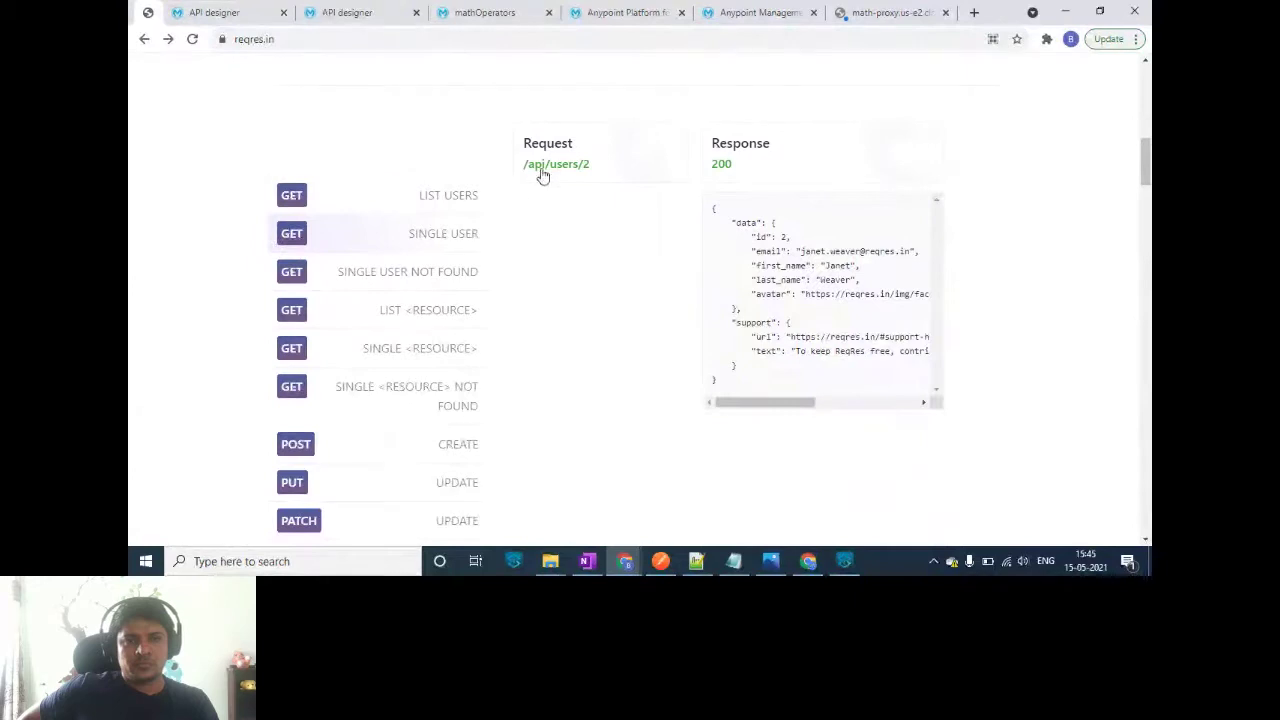
{"action": "left_click", "coordinate": [565, 169]}
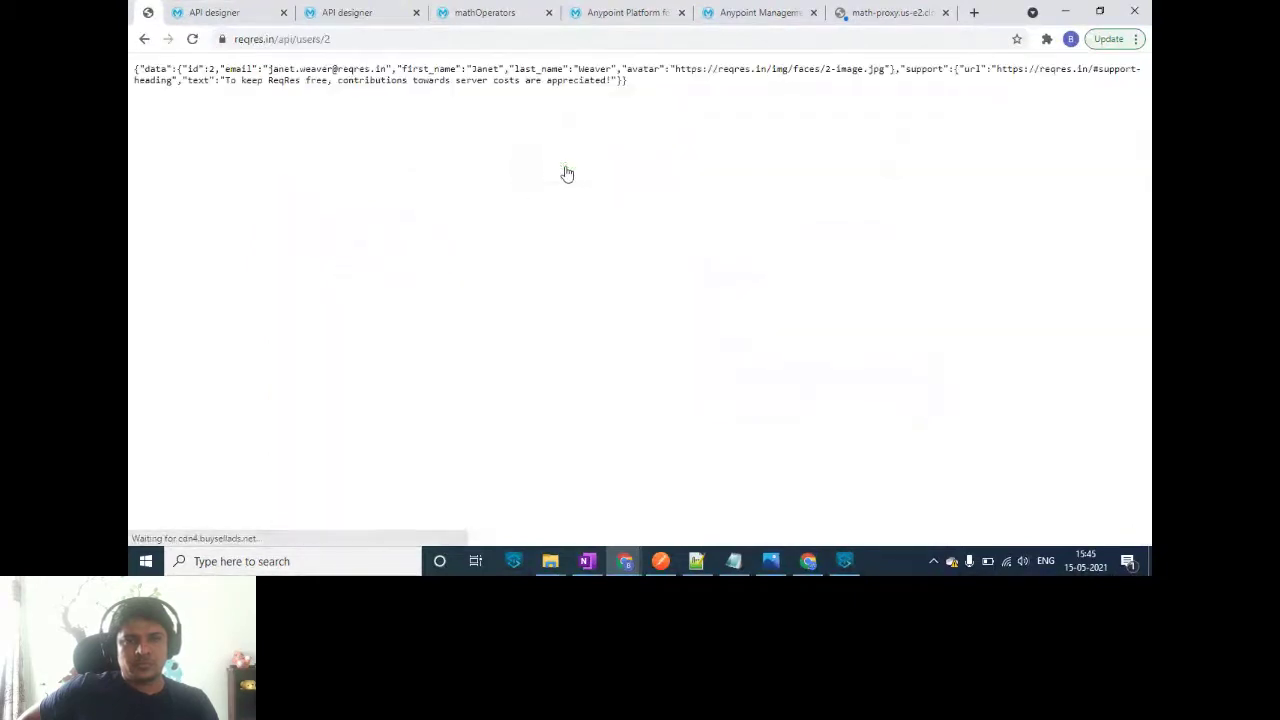
{"action": "left_click", "coordinate": [317, 39]}
{"action": "left_click", "coordinate": [338, 39]}
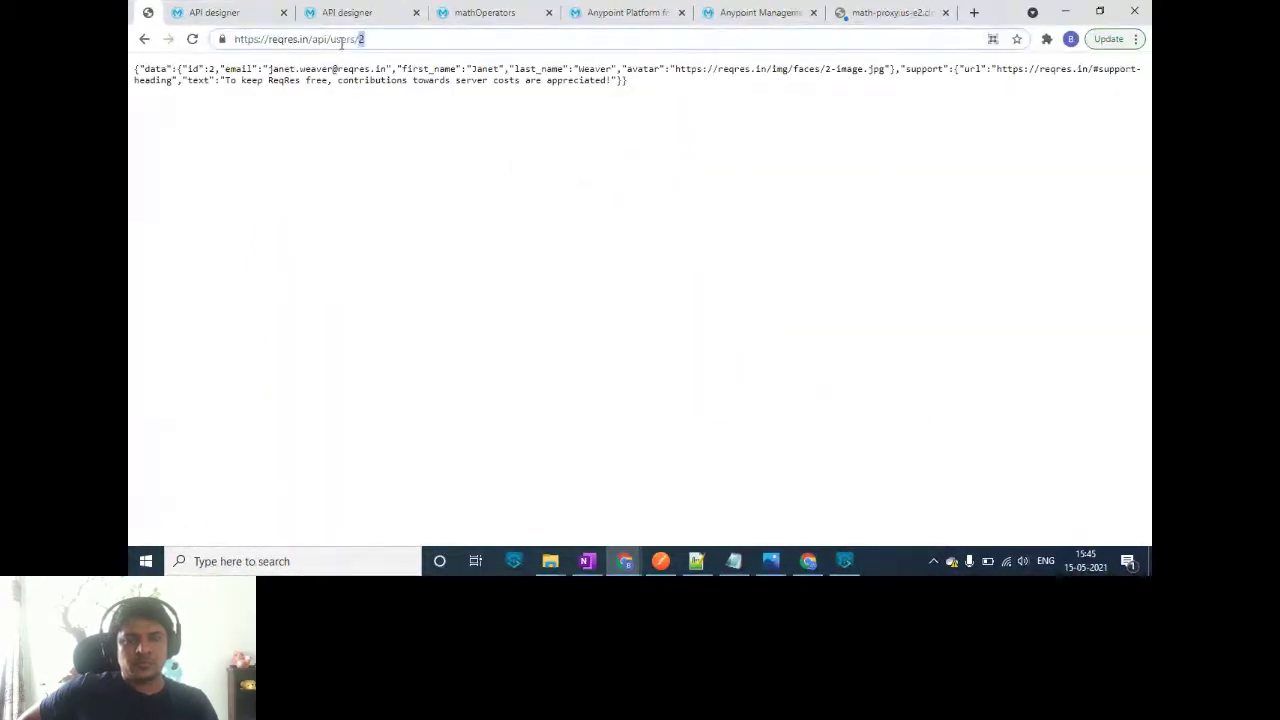
{"action": "key", "text": "BackSpace"}
{"action": "key", "text": "Return"}
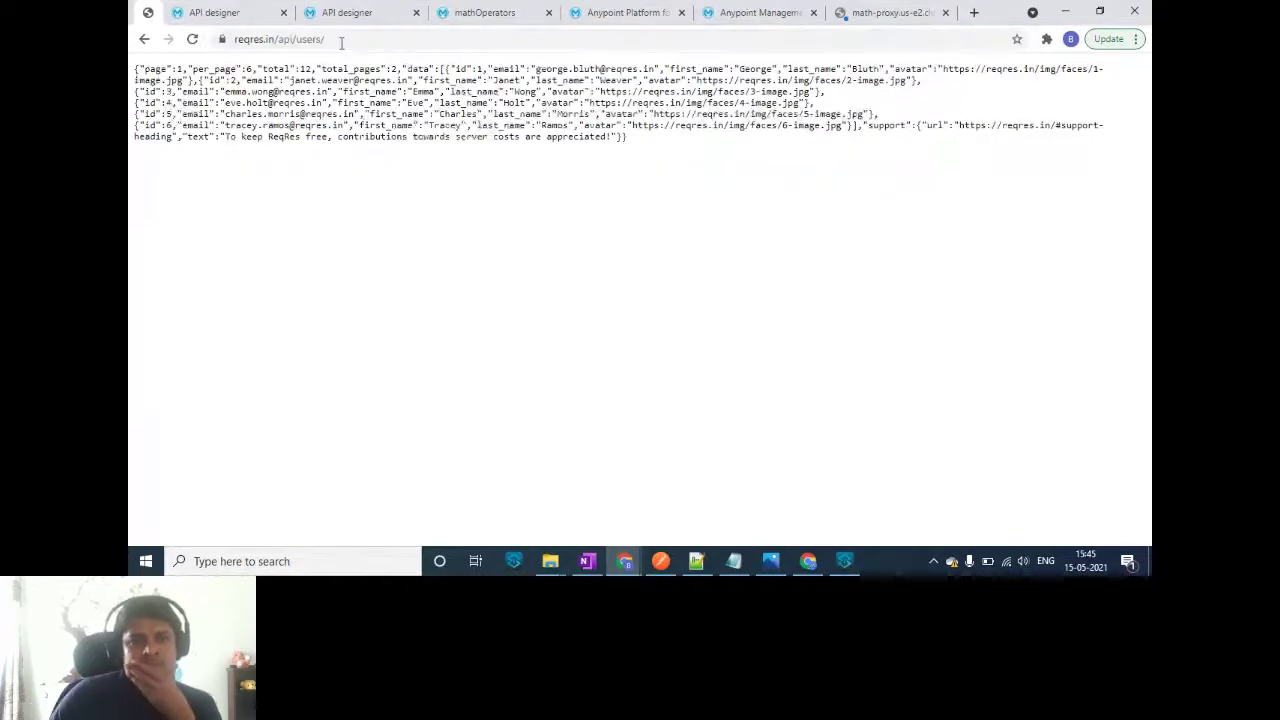
{"action": "left_click_drag", "start_coordinate": [136, 68], "coordinate": [615, 159]}
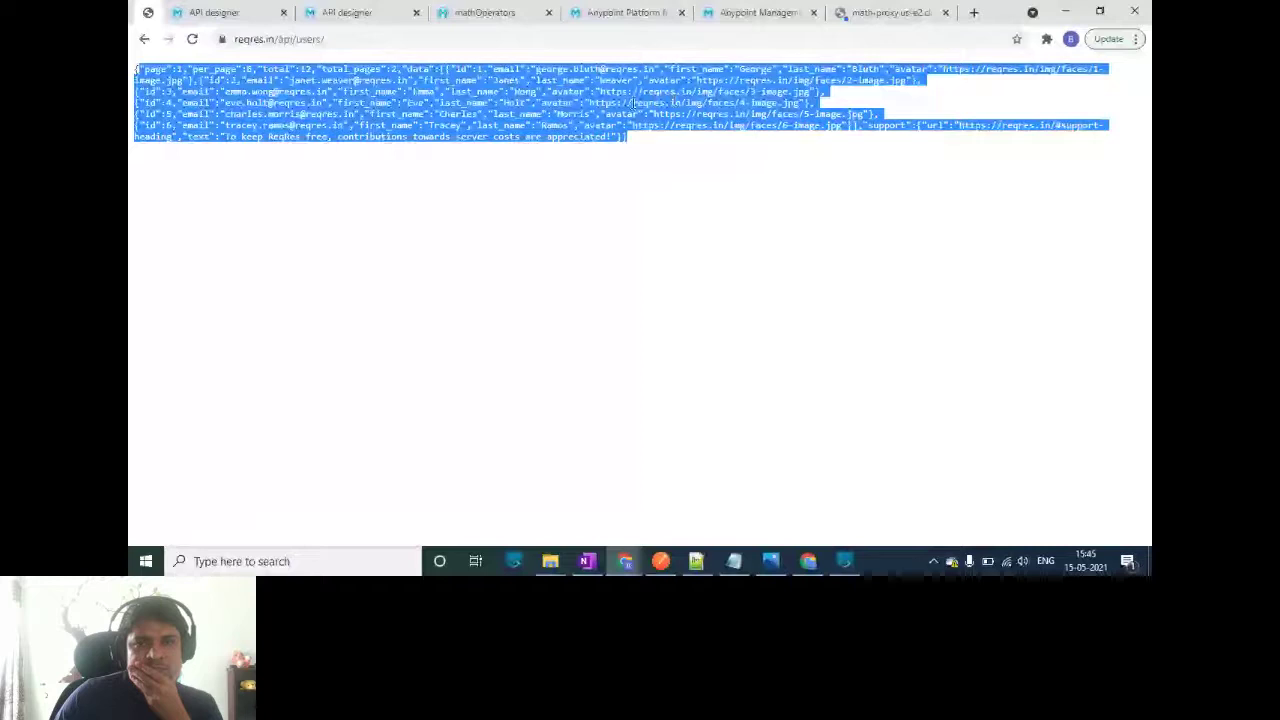
{"action": "left_click", "coordinate": [625, 137]}
Load user 3's record at reqres.in/api/users/3, then return to Anypoint Platform
{"action": "left_click", "coordinate": [375, 39]}
{"action": "left_click", "coordinate": [376, 40]}
{"action": "type", "text": "3"}
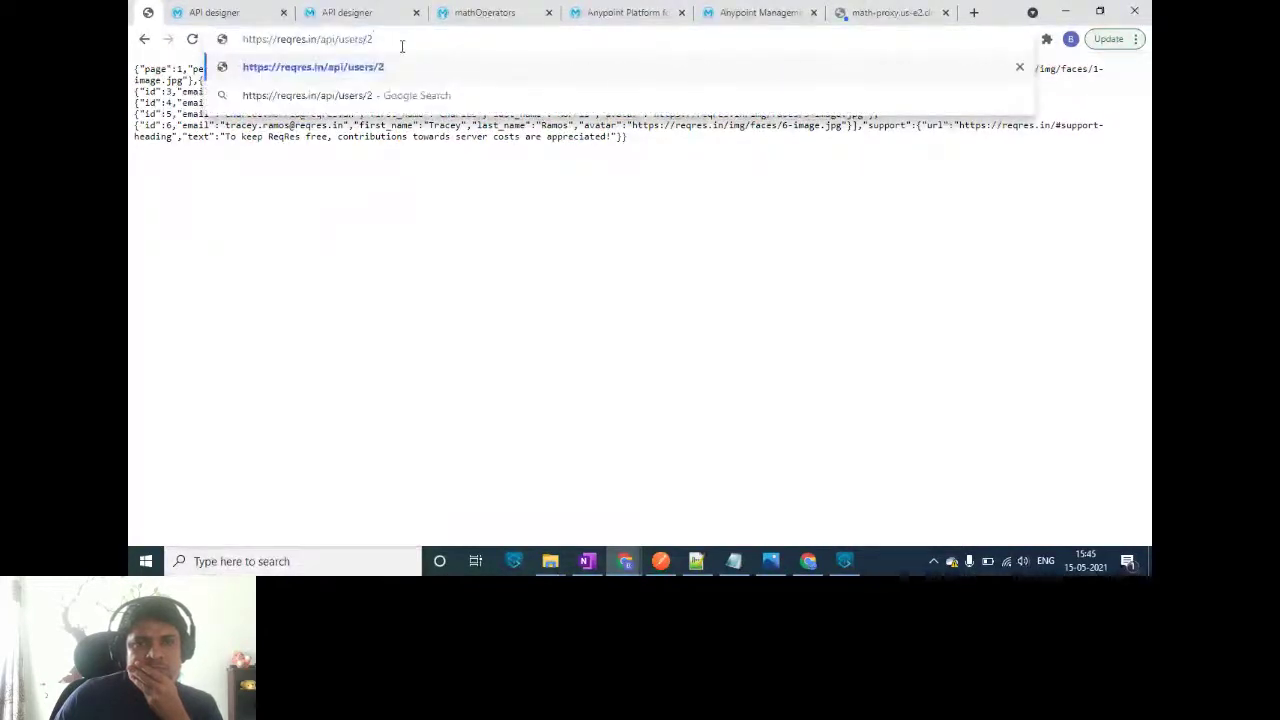
{"action": "key", "text": "Return"}
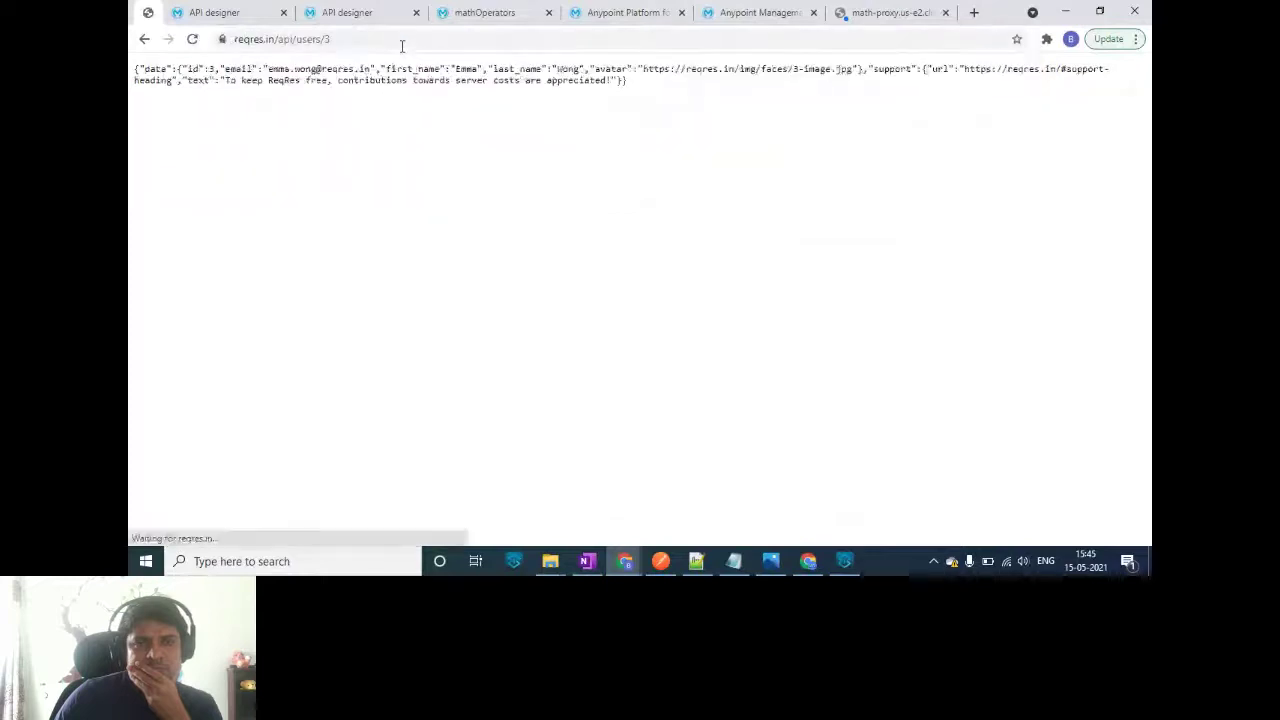
{"action": "left_click", "coordinate": [333, 39]}
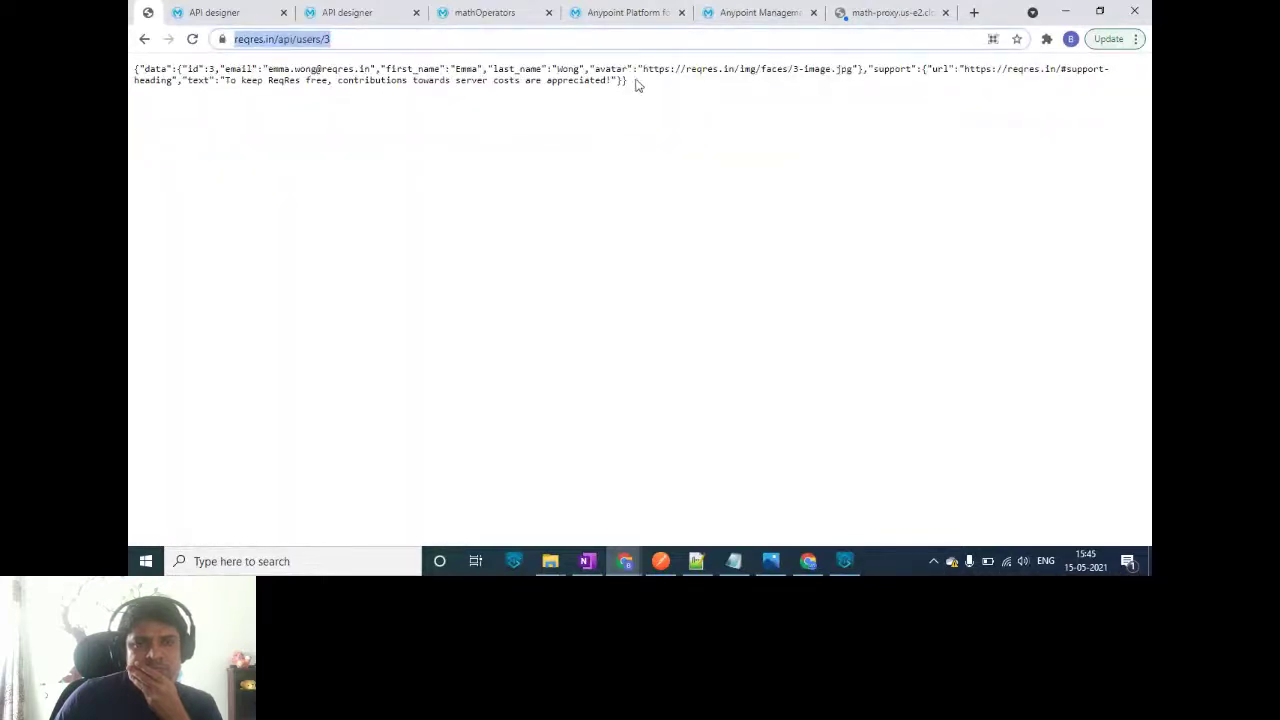
{"action": "left_click", "coordinate": [347, 44]}
{"action": "mouse_move", "coordinate": [137, 70]}
{"action": "left_mouse_down"}
{"action": "mouse_move", "coordinate": [637, 98]}
{"action": "mouse_move", "coordinate": [130, 75]}
{"action": "left_mouse_up"}
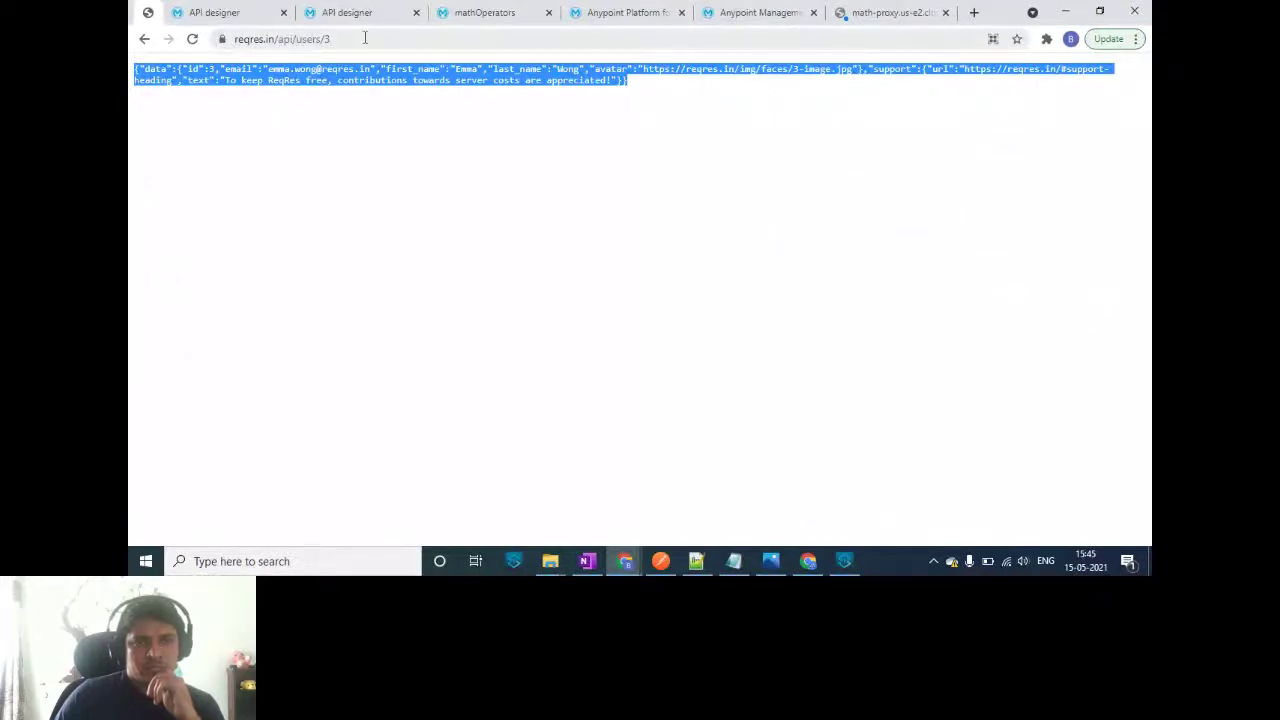
{"action": "left_click", "coordinate": [628, 12]}
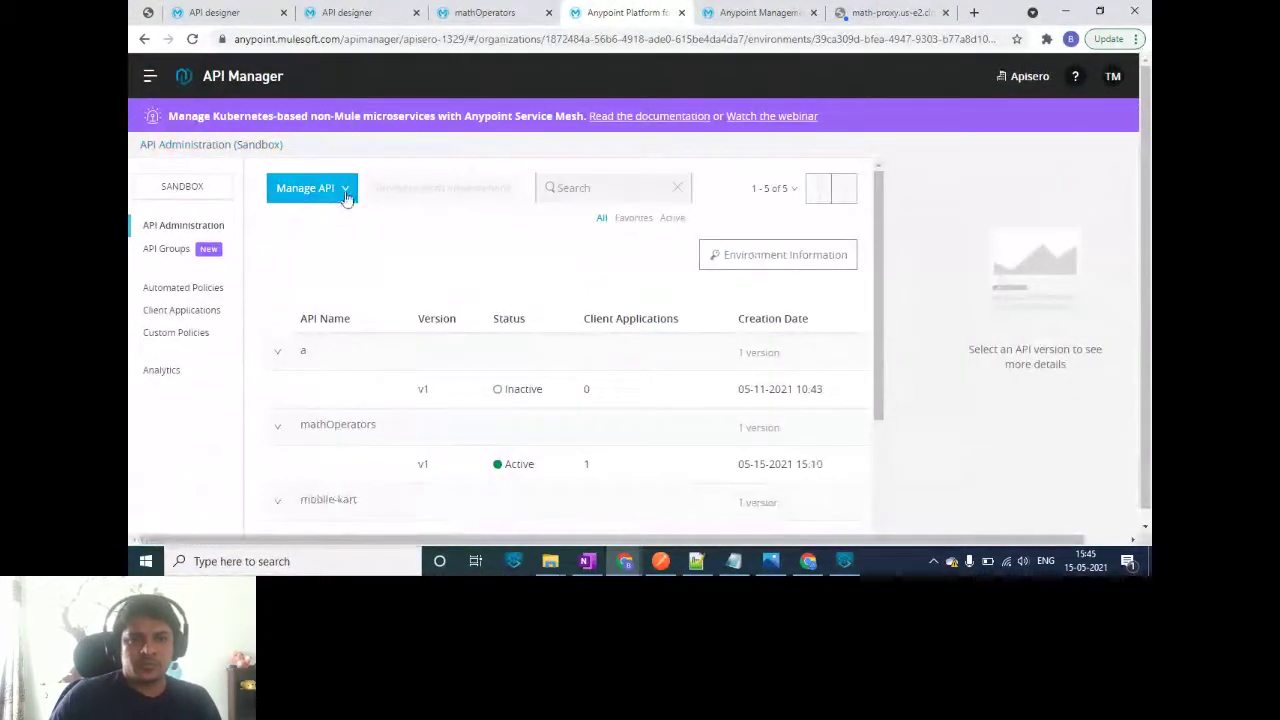
Create a new HTTP API asset named resresp-proxy via Manage API > Create new API
{"action": "left_click", "coordinate": [345, 193]}
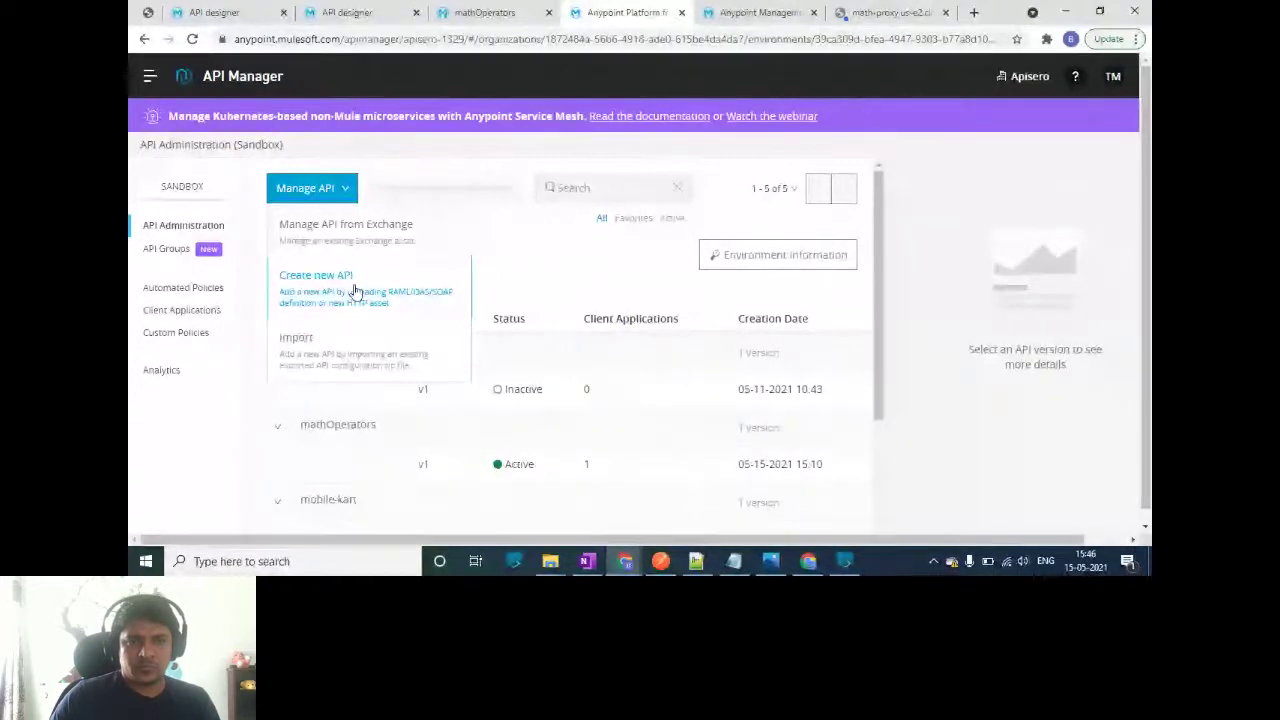
{"action": "left_click", "coordinate": [355, 291]}
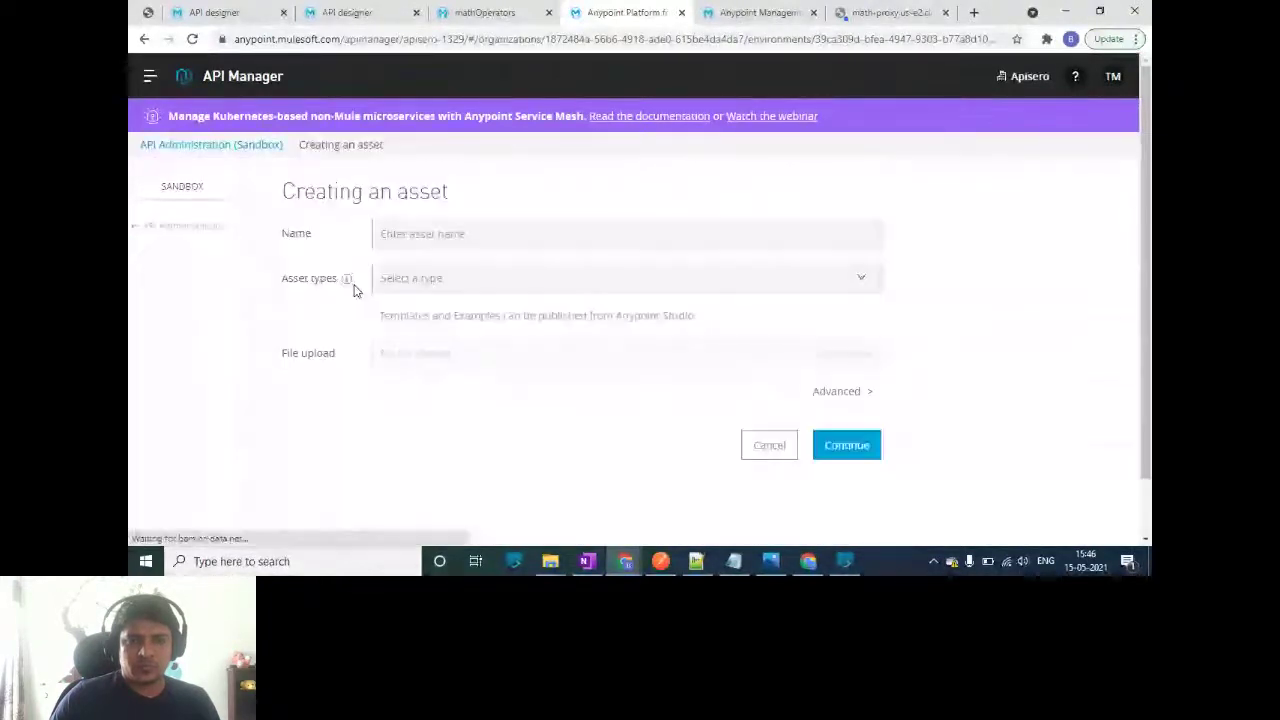
{"action": "left_click", "coordinate": [432, 236]}
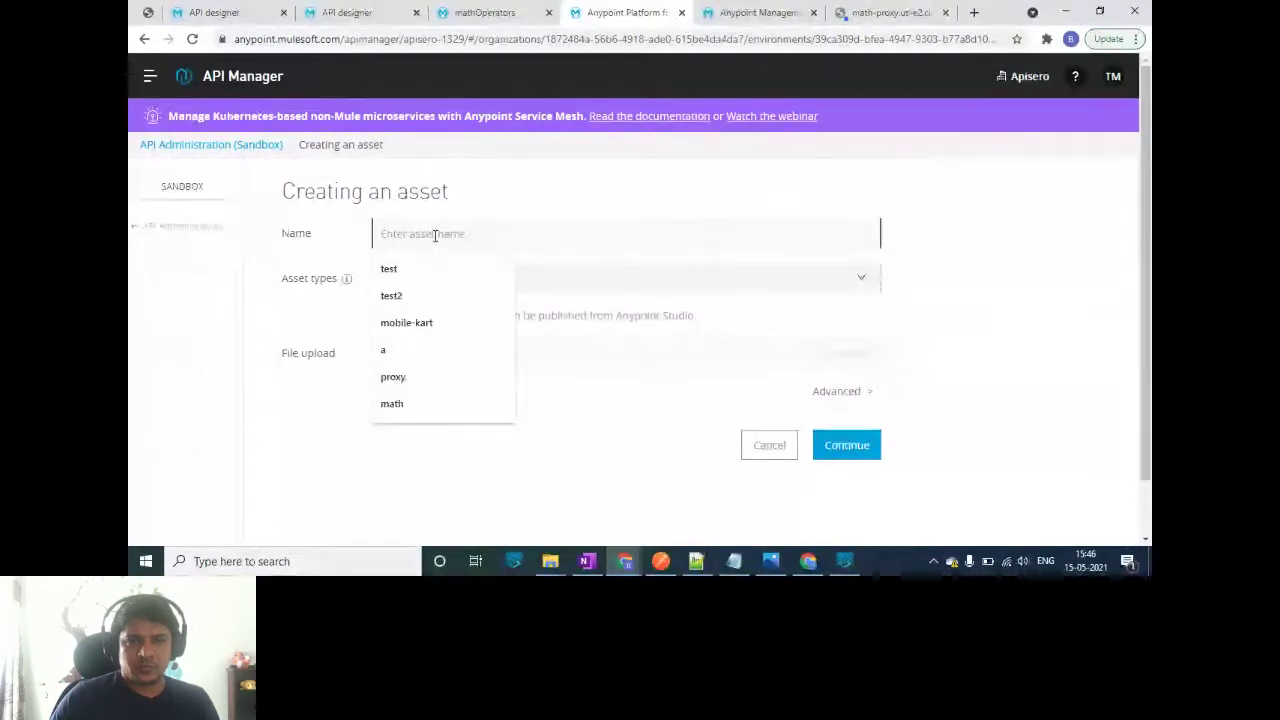
{"action": "type", "text": "resresp-proxy"}
{"action": "left_click", "coordinate": [479, 284]}
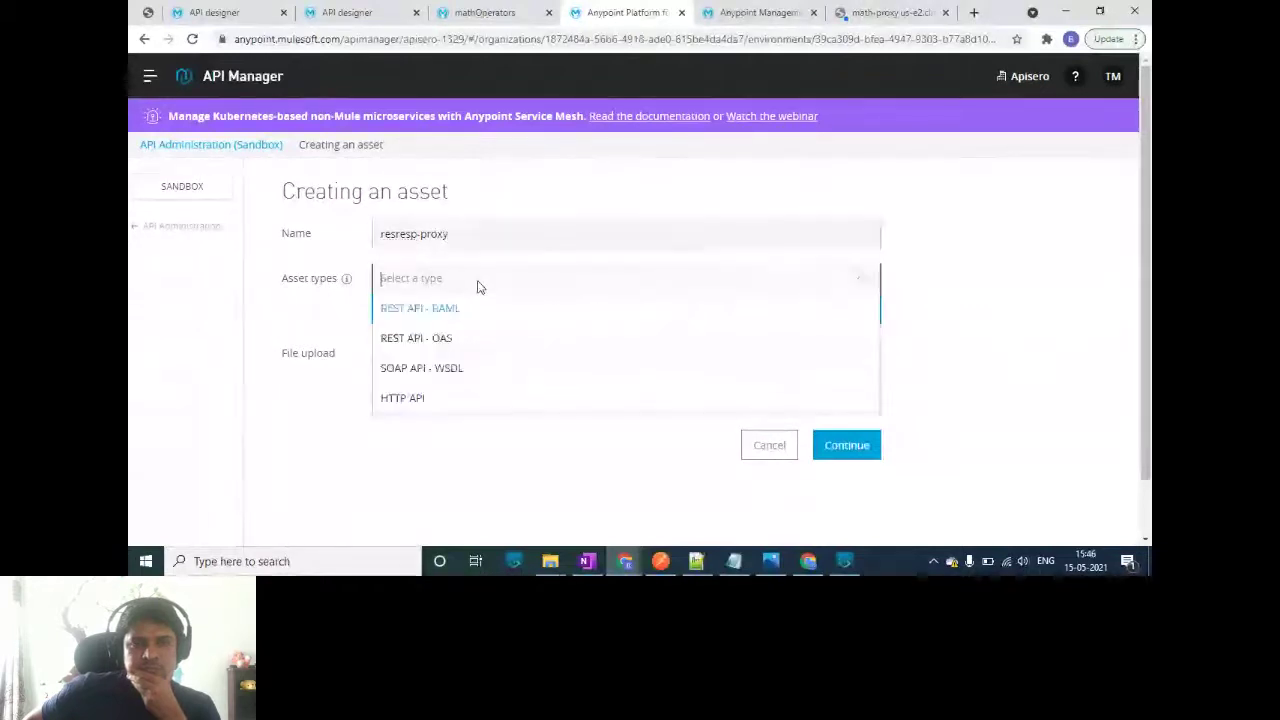
{"action": "left_click", "coordinate": [408, 404]}
{"action": "left_click", "coordinate": [855, 401]}
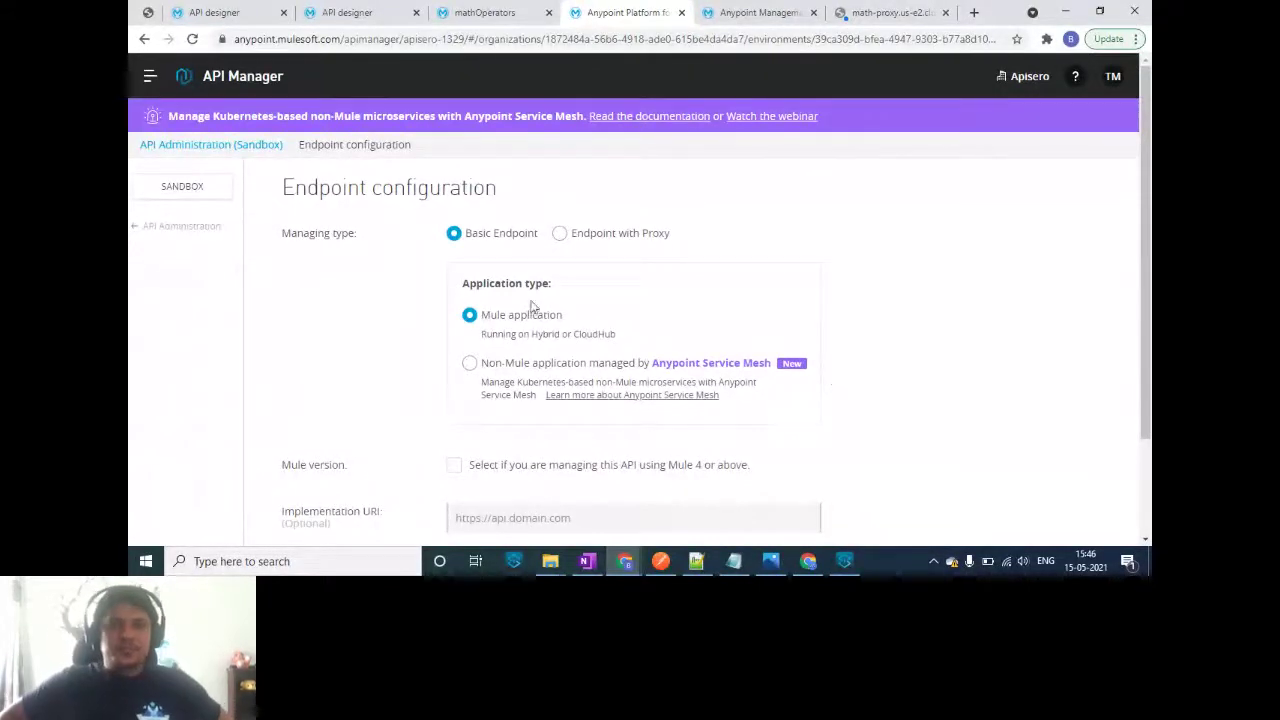
Manage the API as an Endpoint with Proxy on CloudHub, managed with Mule 4
{"action": "left_click", "coordinate": [560, 234]}
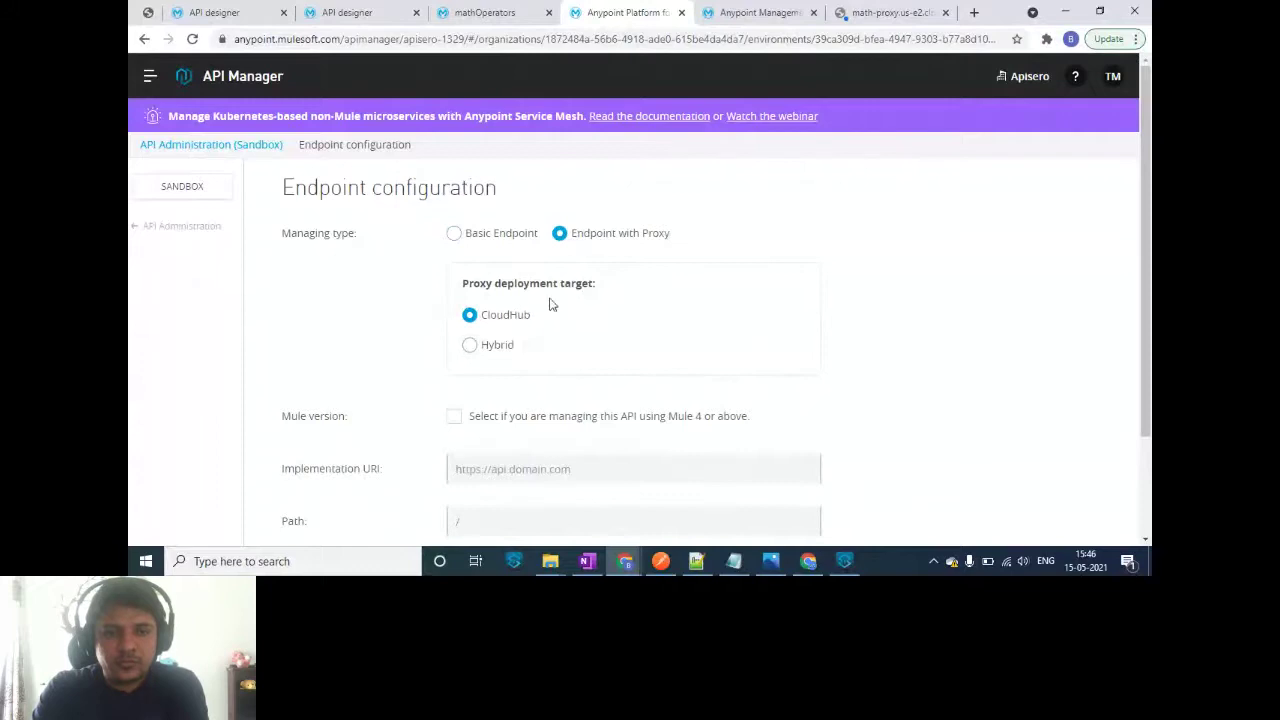
{"action": "scroll", "coordinate": [540, 346], "scroll_direction": "down", "scroll_amount": 1}
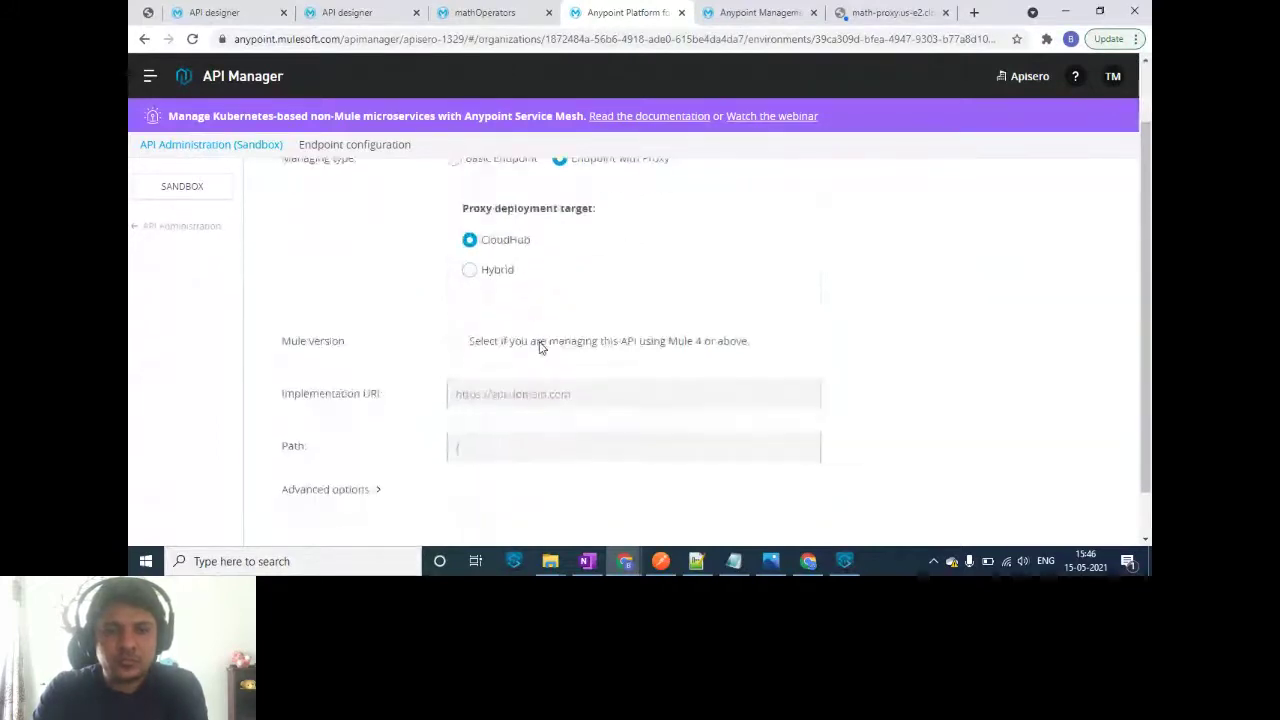
{"action": "left_click", "coordinate": [454, 344]}
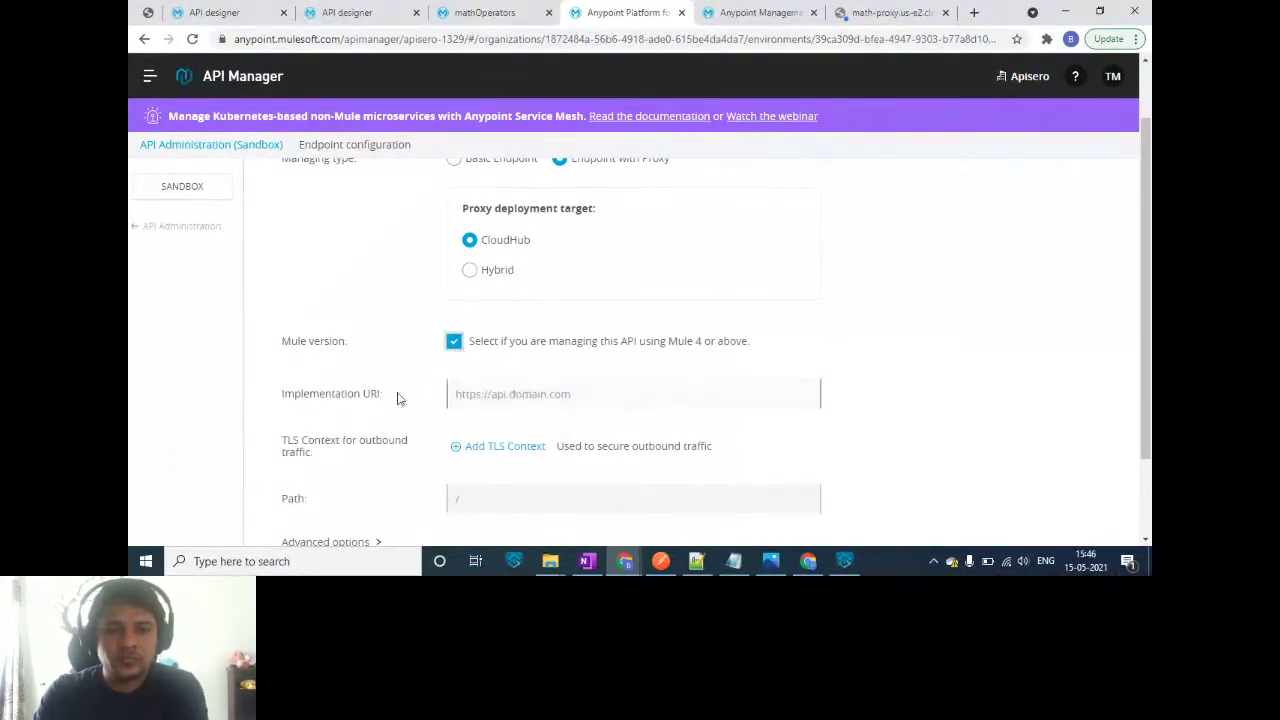
Paste the reqres URL as Implementation URI, trimmed to end at /api/users/
{"action": "left_click", "coordinate": [493, 393]}
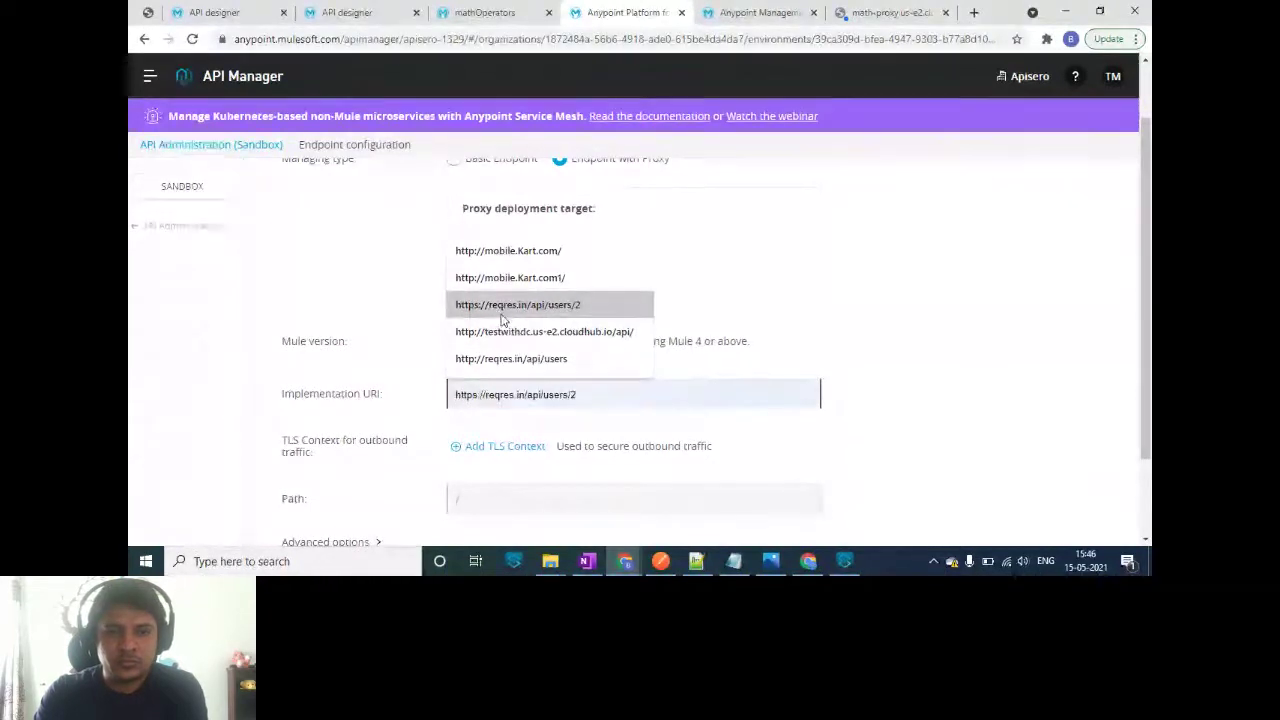
{"action": "left_click", "coordinate": [148, 13]}
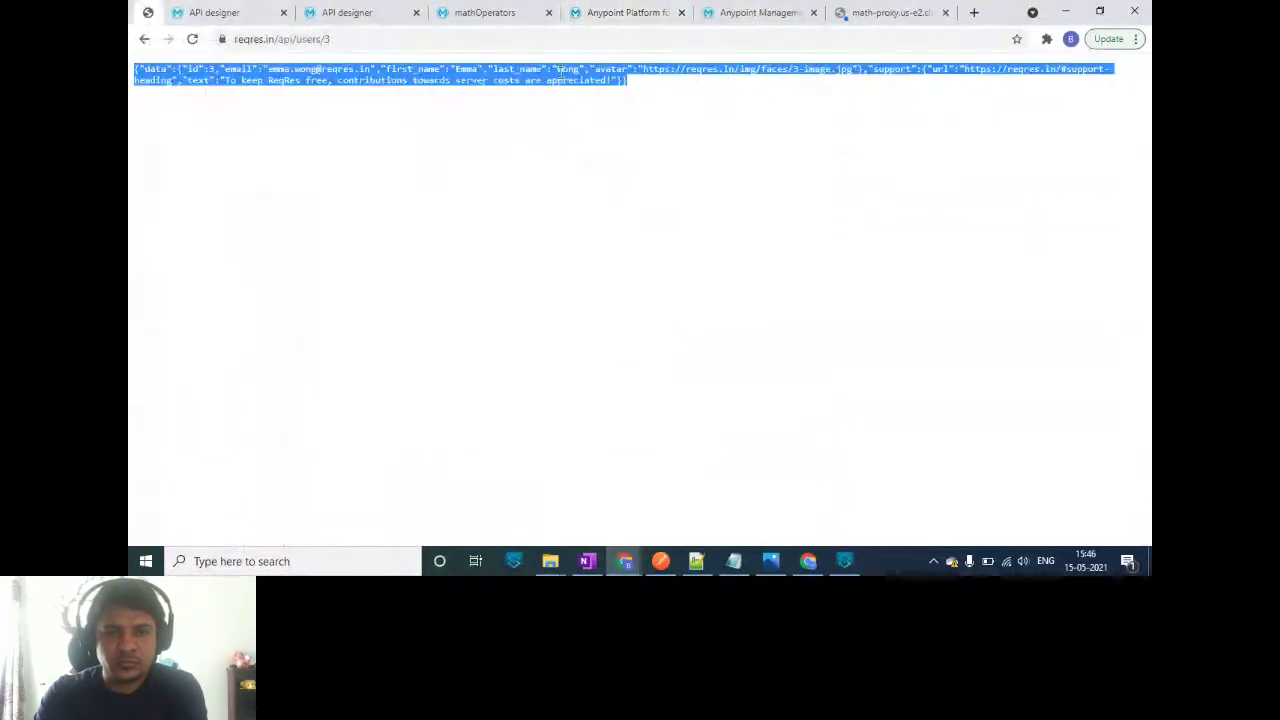
{"action": "left_click", "coordinate": [342, 39]}
{"action": "key", "text": "ctrl+c"}
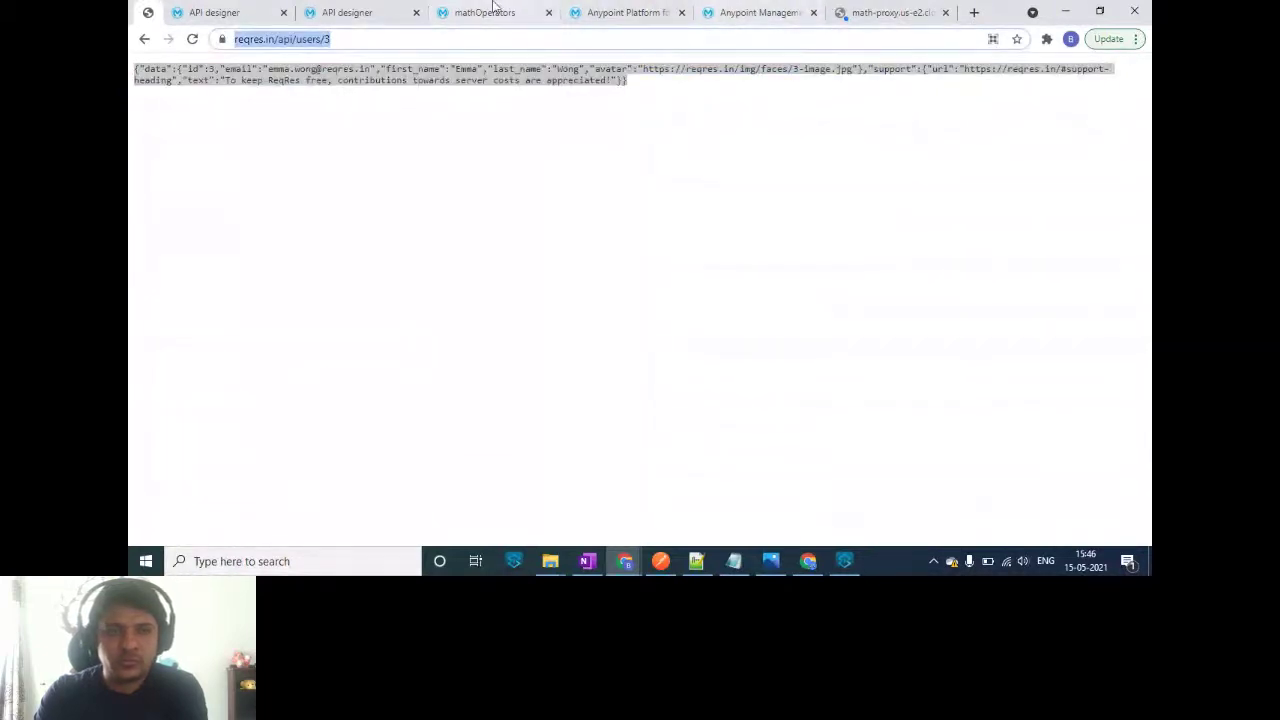
{"action": "left_click", "coordinate": [620, 12]}
{"action": "left_click", "coordinate": [541, 398]}
{"action": "key", "text": "ctrl+v"}
{"action": "key", "text": "BackSpace"}
{"action": "key", "text": "BackSpace"}
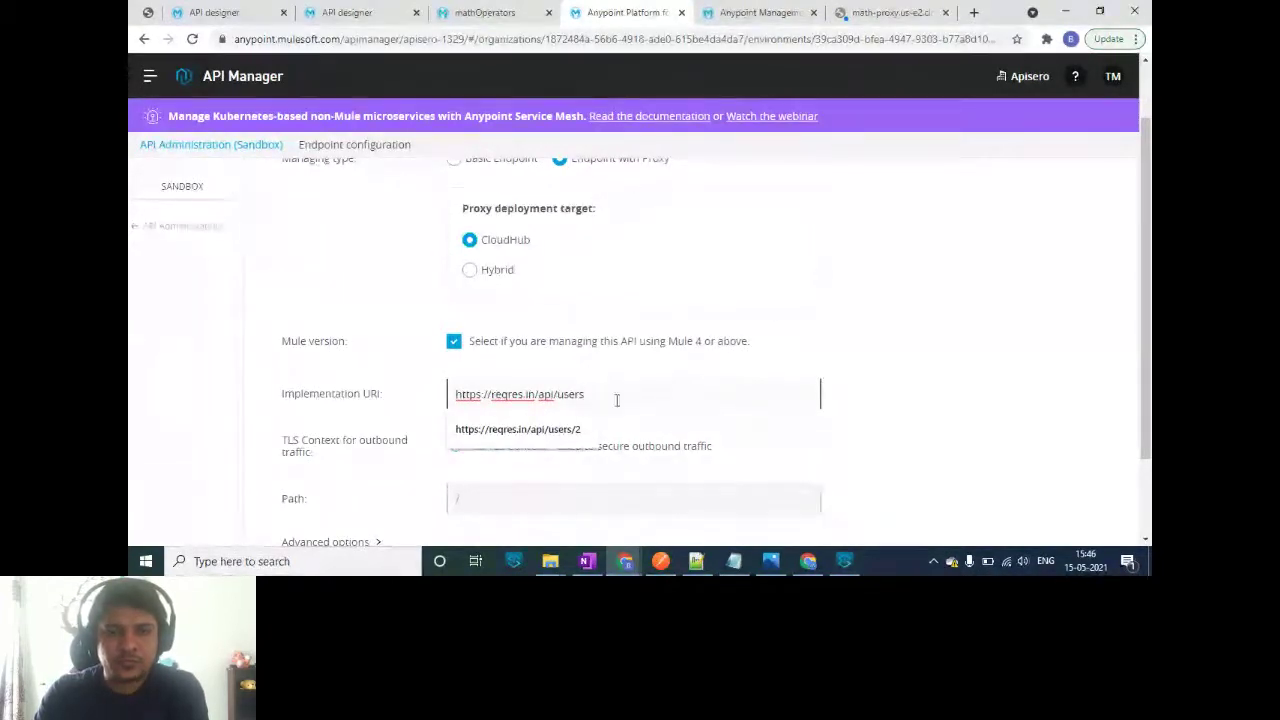
{"action": "type", "text": "/"}
{"action": "left_click", "coordinate": [901, 418]}
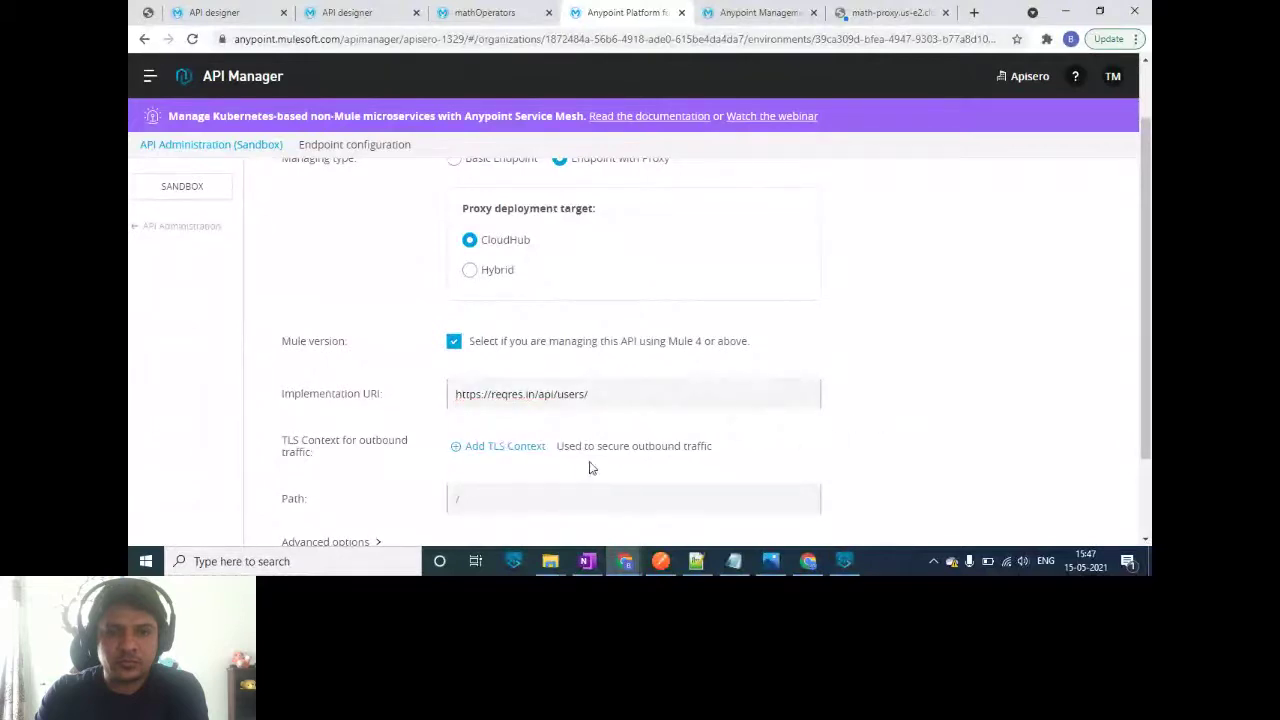
{"action": "scroll", "coordinate": [591, 468], "scroll_direction": "down", "scroll_amount": 1}
{"action": "left_click", "coordinate": [363, 437]}
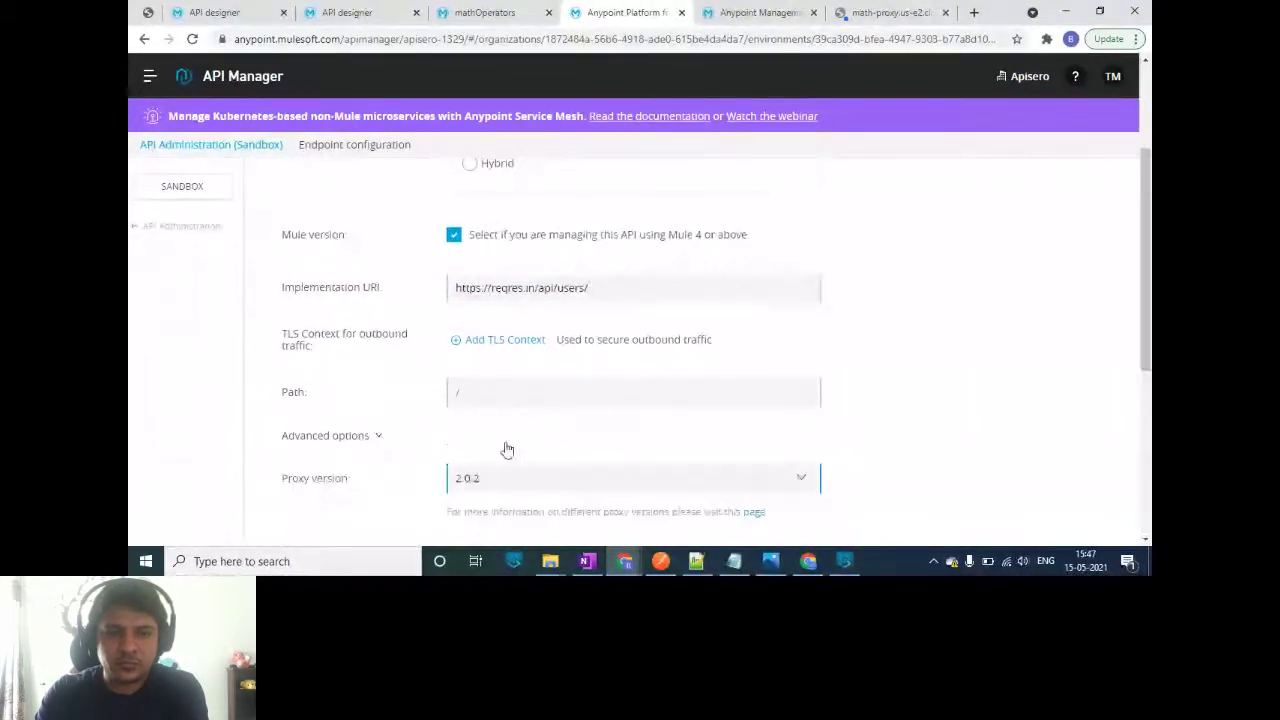
{"action": "scroll", "coordinate": [510, 420], "scroll_direction": "down", "scroll_amount": 2}
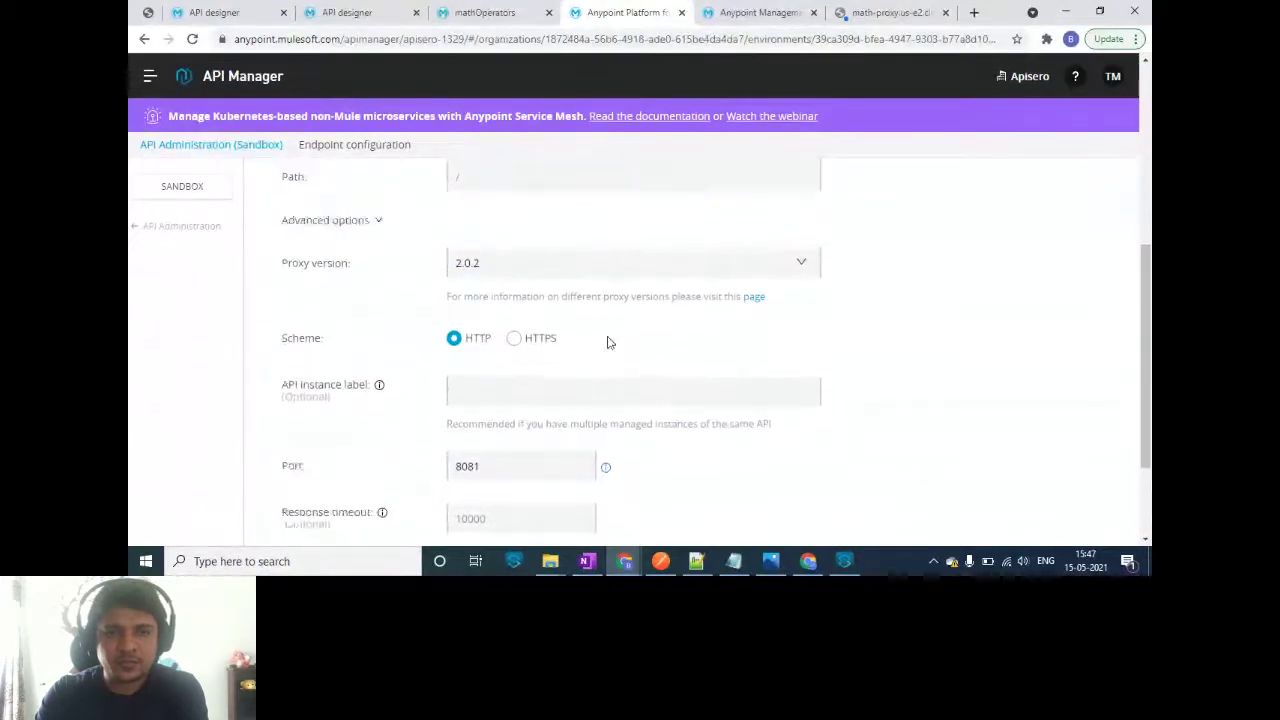
{"action": "scroll", "coordinate": [600, 340], "scroll_direction": "up", "scroll_amount": 2}
{"action": "left_click", "coordinate": [470, 289]}
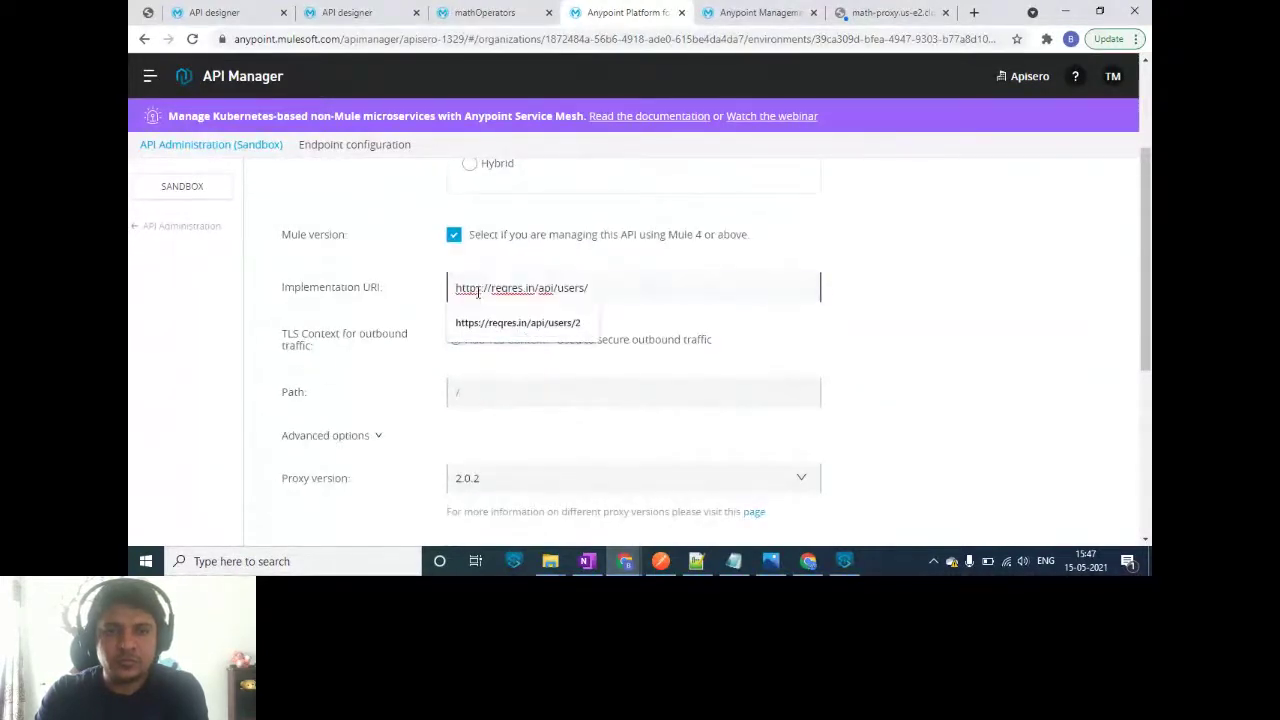
{"action": "key", "text": "BackSpace"}
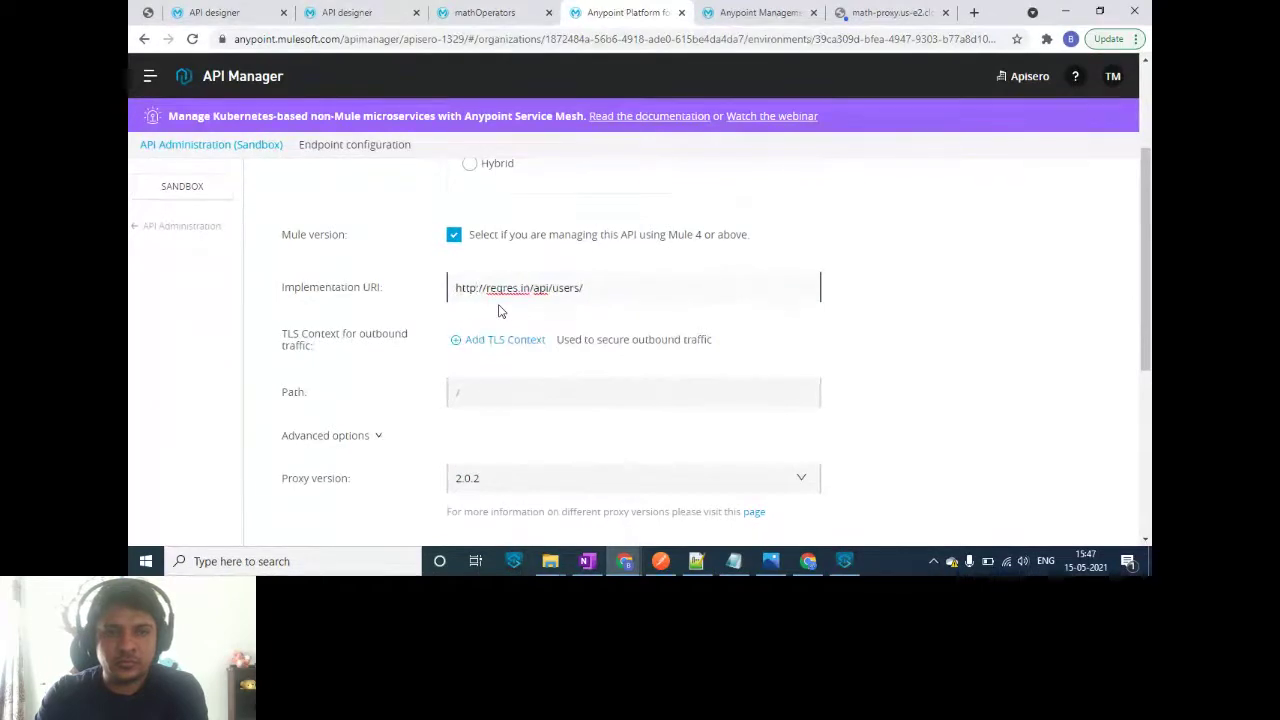
{"action": "scroll", "coordinate": [530, 335], "scroll_direction": "down", "scroll_amount": 2}
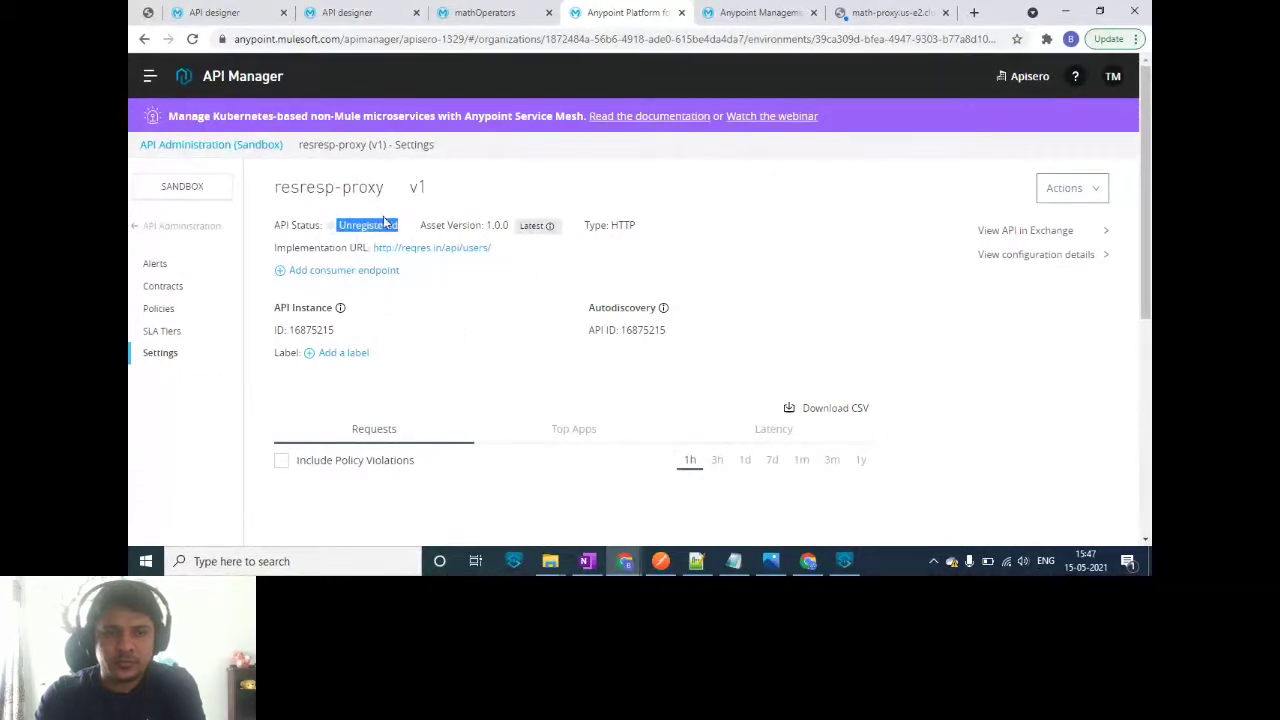
Deploy the proxy to CloudHub as reqres-proxy on runtime 4.3.0, updating any existing application
{"action": "scroll", "coordinate": [443, 320], "scroll_direction": "down", "scroll_amount": 5}
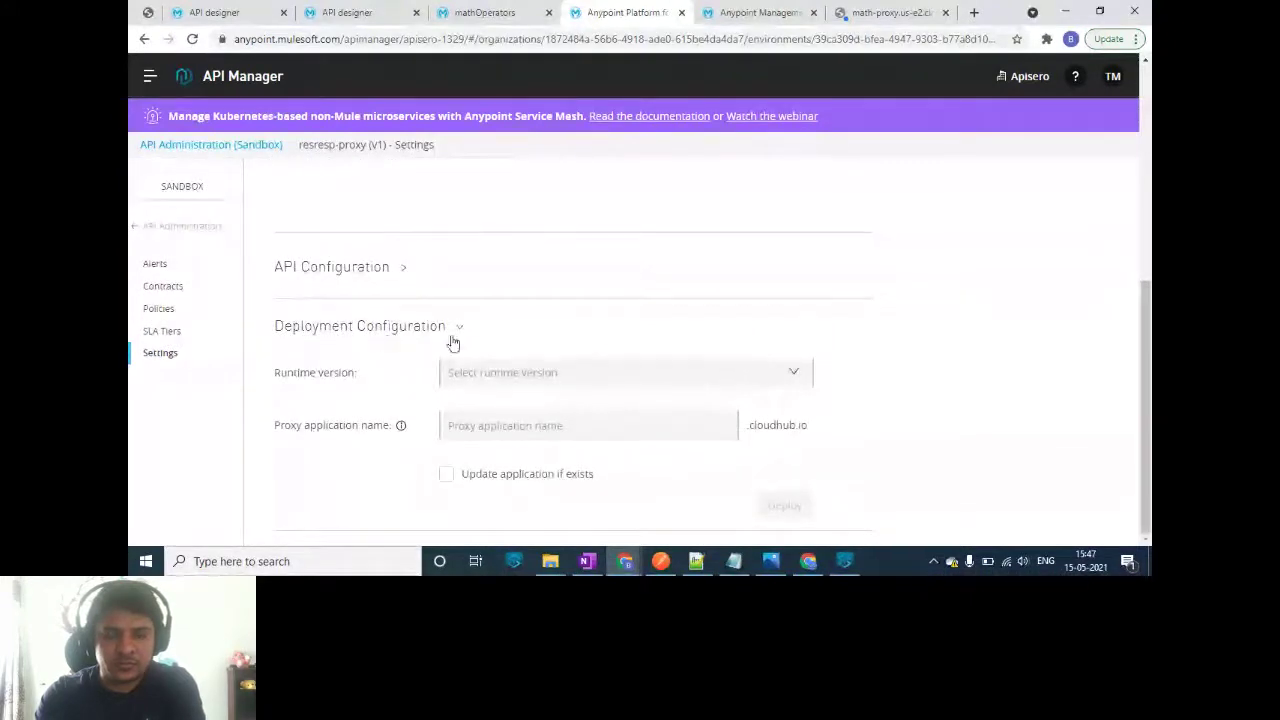
{"action": "left_click", "coordinate": [768, 377]}
{"action": "left_click", "coordinate": [465, 431]}
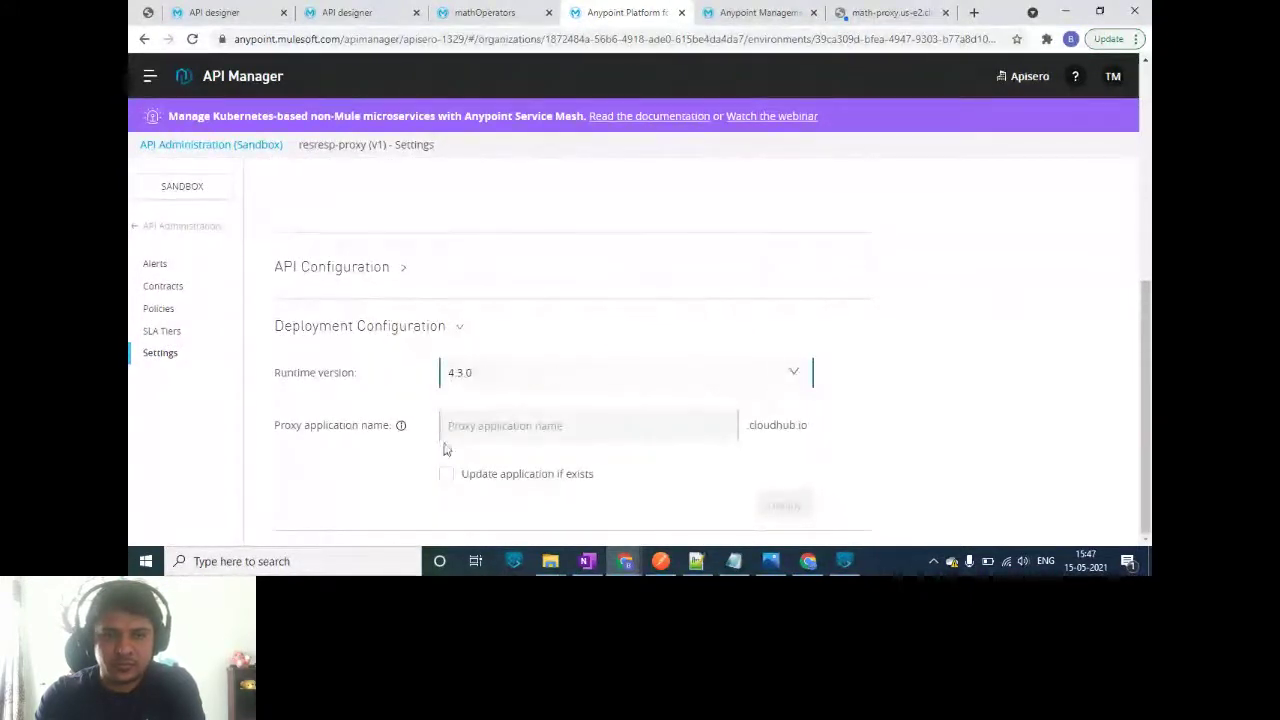
{"action": "left_click", "coordinate": [486, 425]}
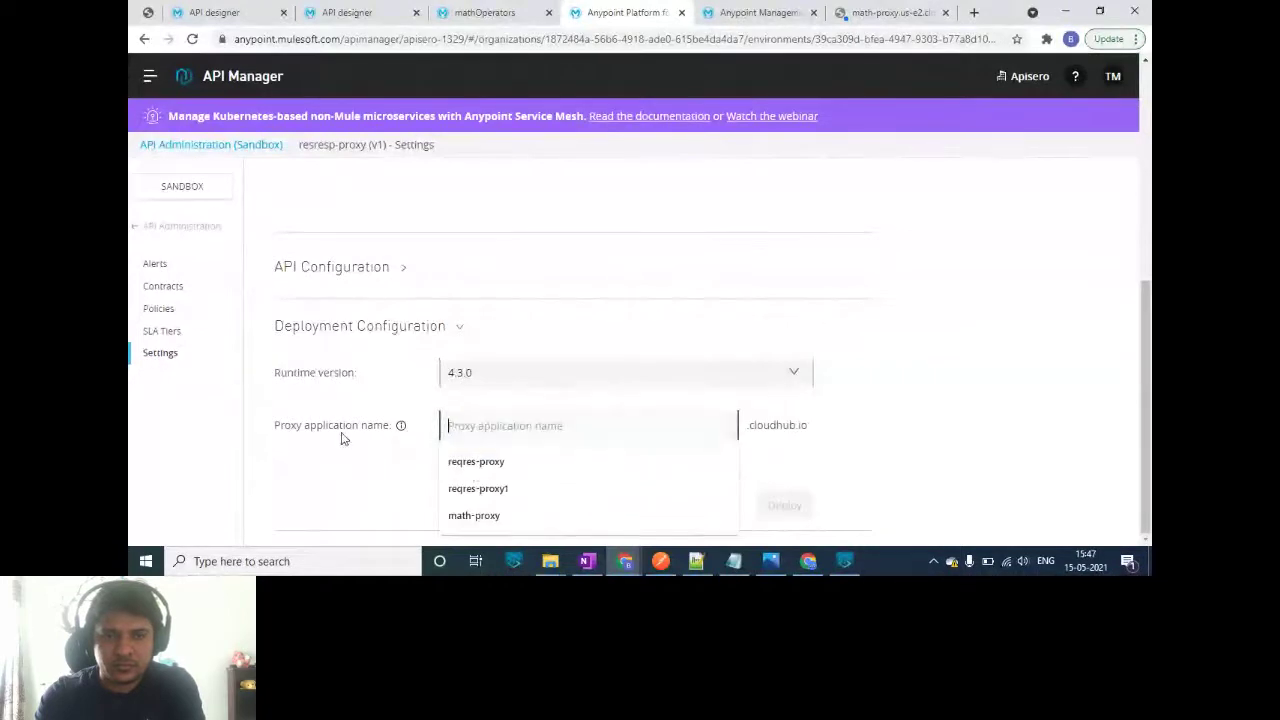
{"action": "left_click", "coordinate": [491, 459]}
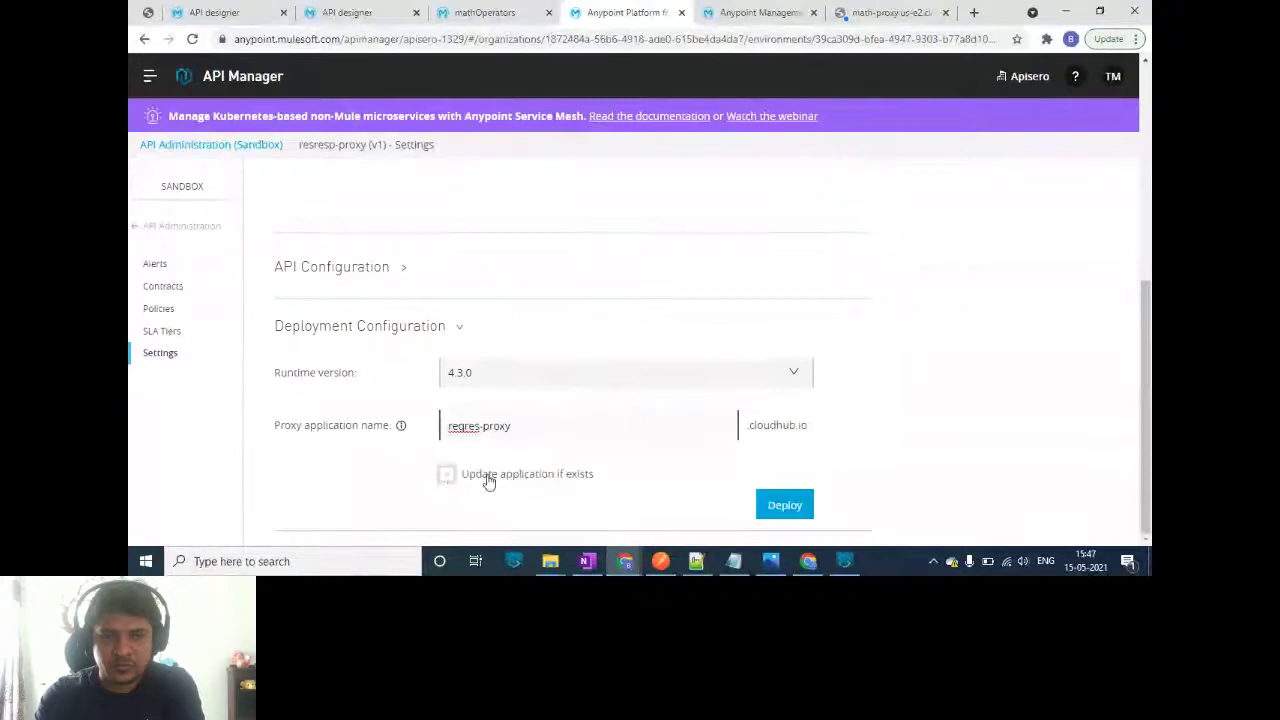
{"action": "left_click", "coordinate": [448, 476]}
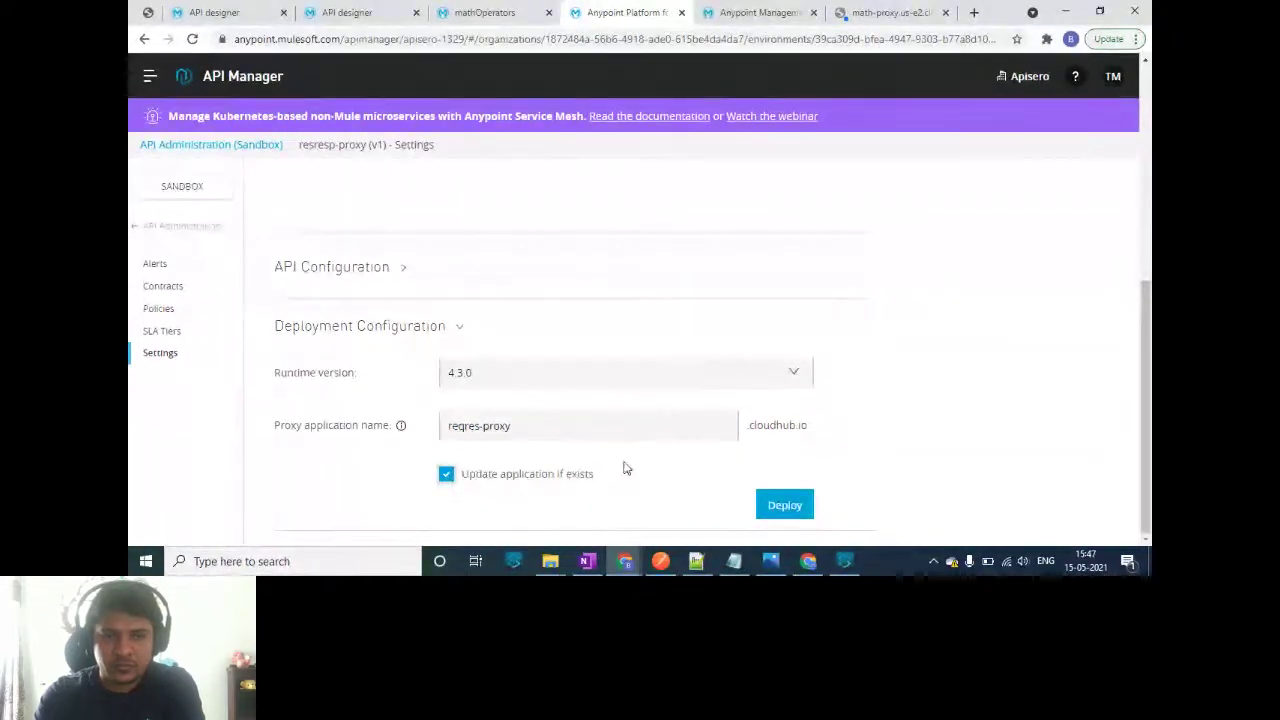
{"action": "left_click", "coordinate": [766, 512]}
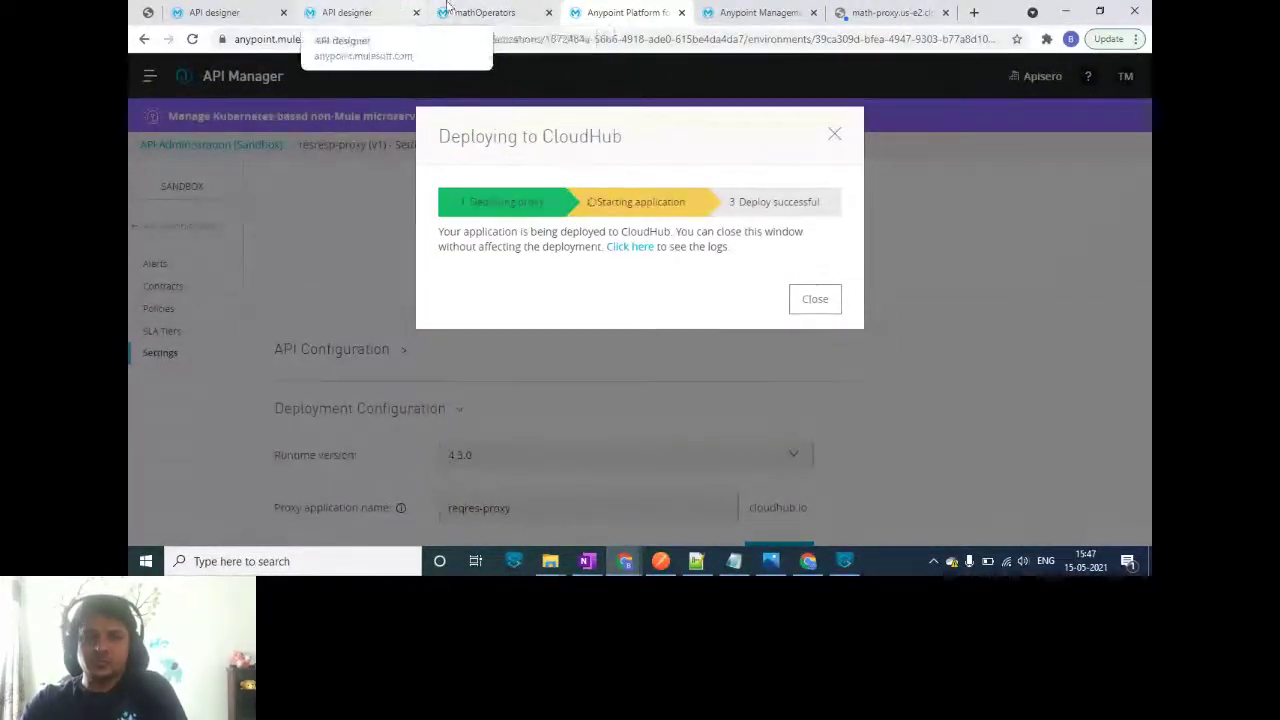
Open the Exchange public developer portal in a new tab
{"action": "left_click", "coordinate": [478, 12]}
{"action": "left_click", "coordinate": [143, 116]}
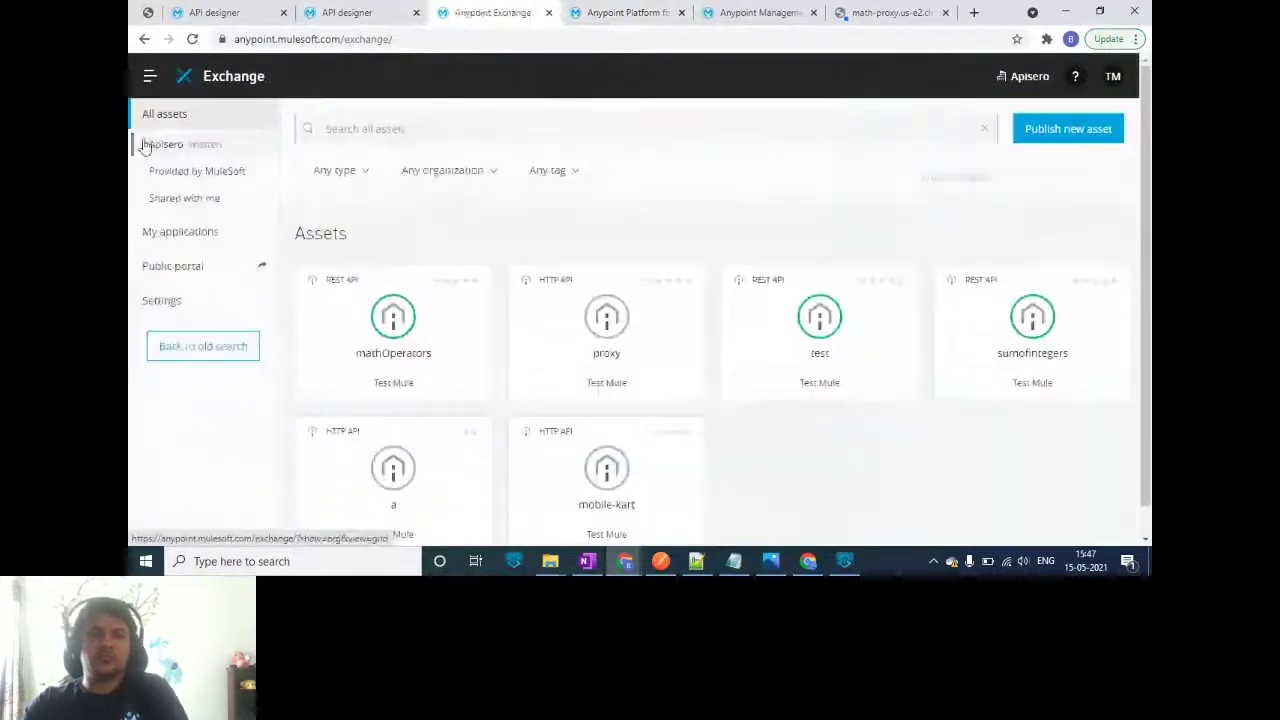
{"action": "left_click", "coordinate": [185, 268]}
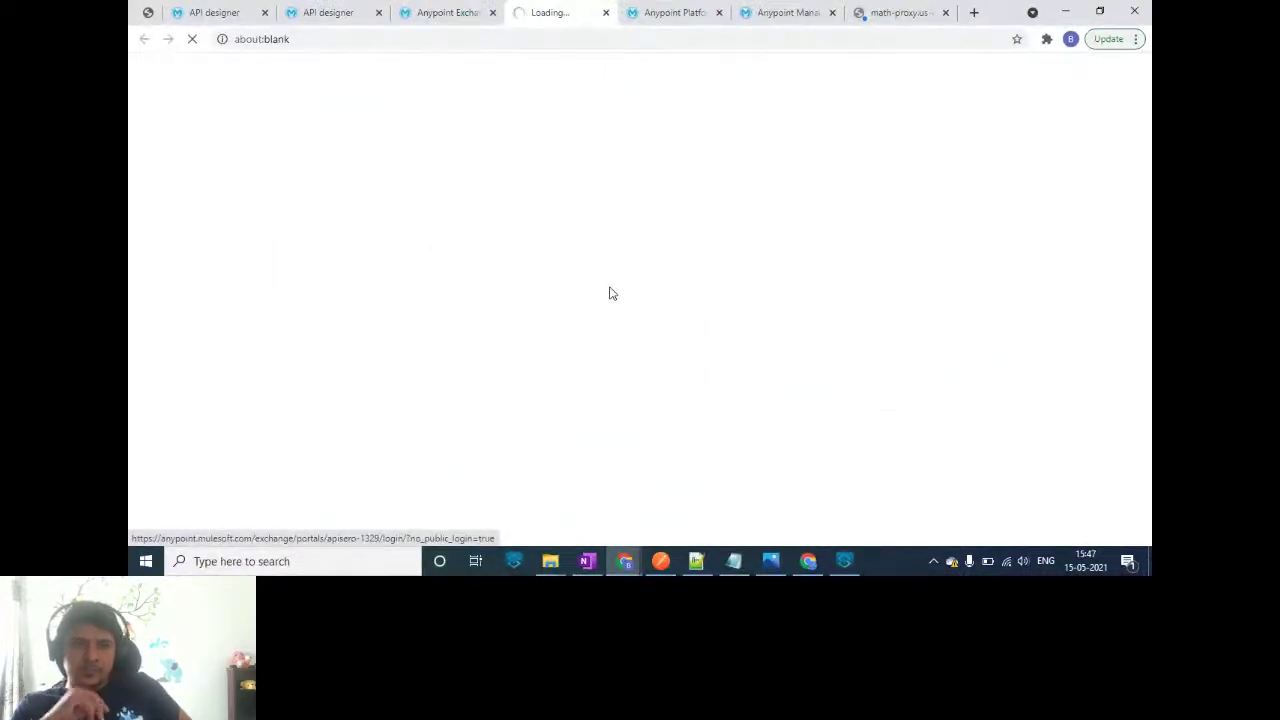
{"action": "left_click", "coordinate": [660, 12]}
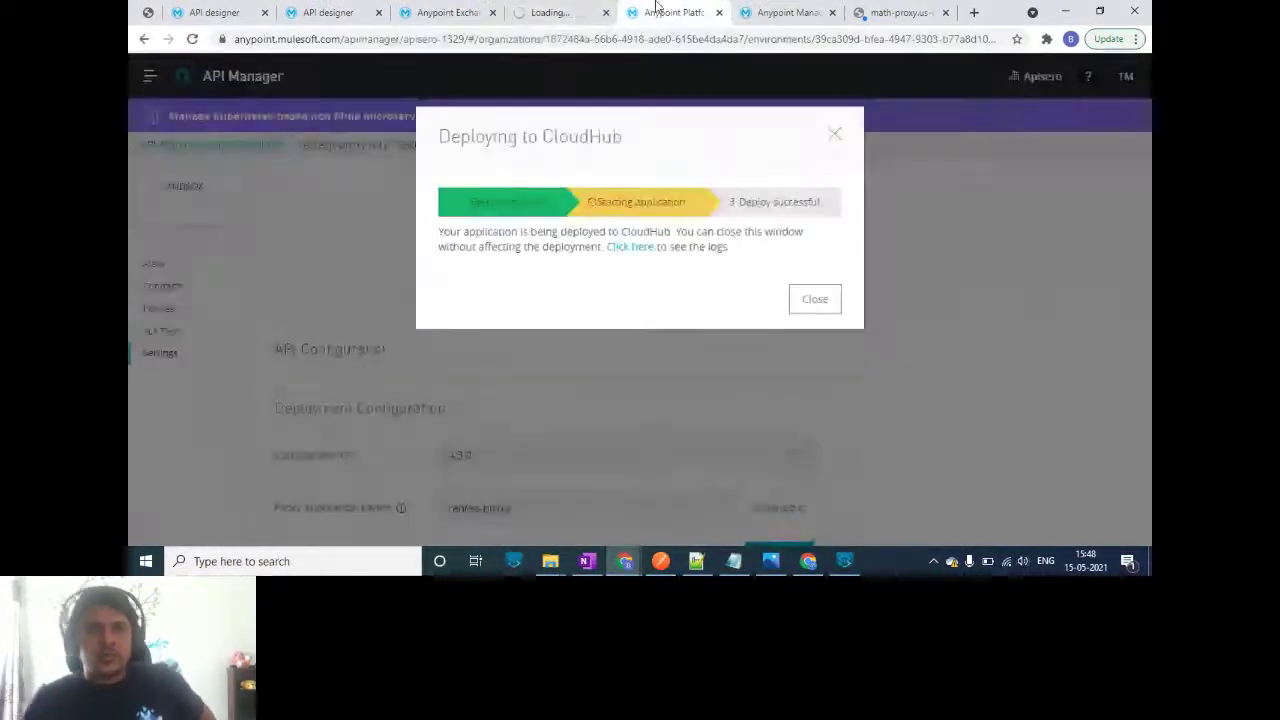
{"action": "left_click", "coordinate": [558, 12]}
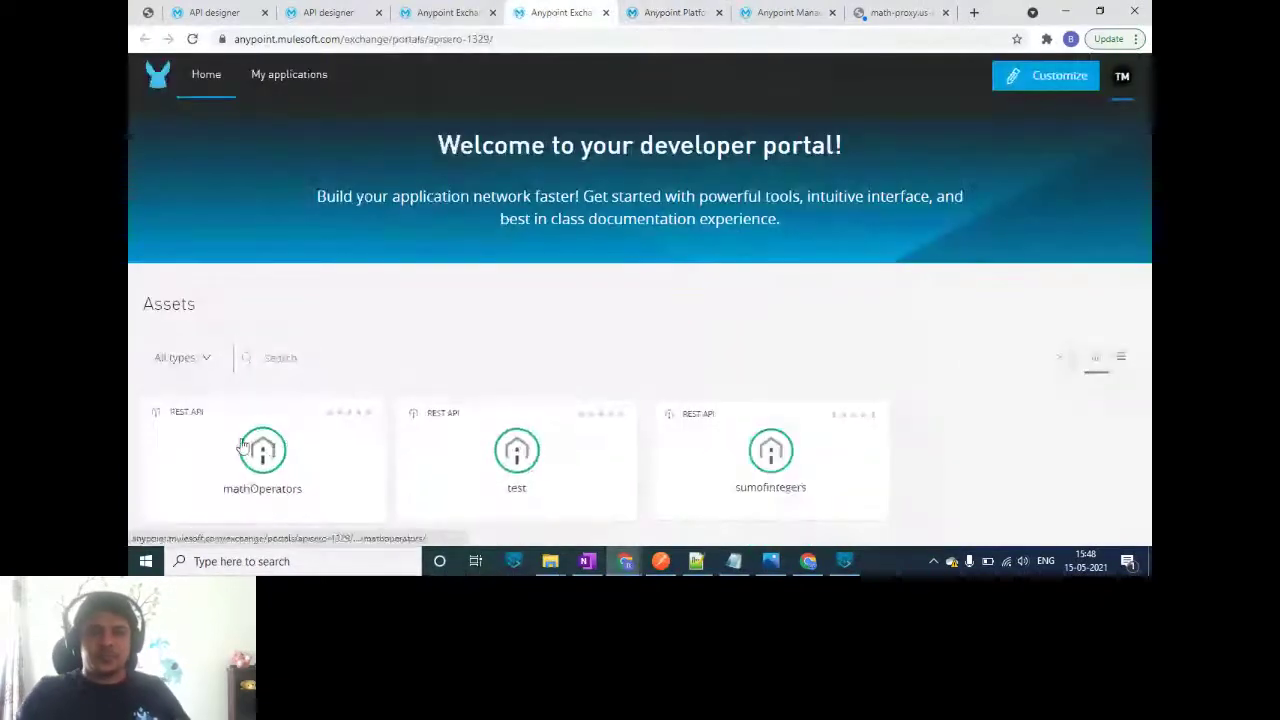
Inspect mathOperators' API instances and basicAuth security scheme, then return to the assets list
{"action": "left_click", "coordinate": [245, 448]}
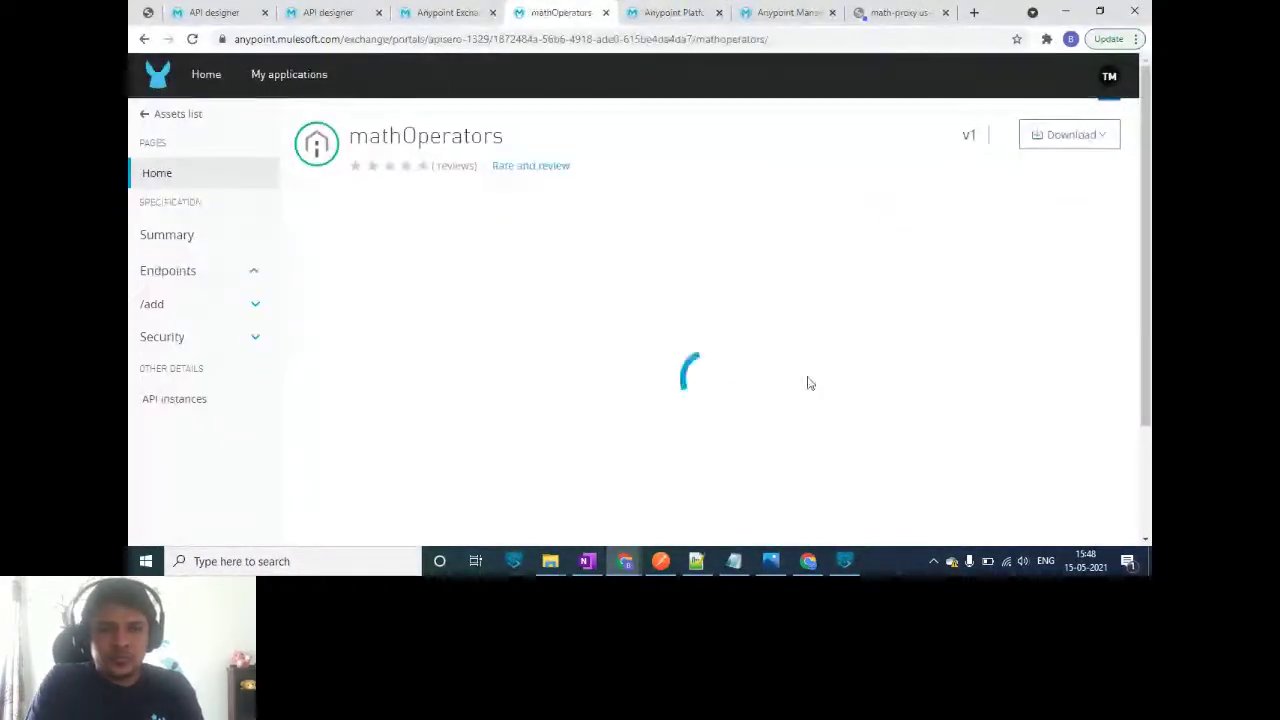
{"action": "left_click", "coordinate": [259, 344]}
{"action": "left_click", "coordinate": [194, 440]}
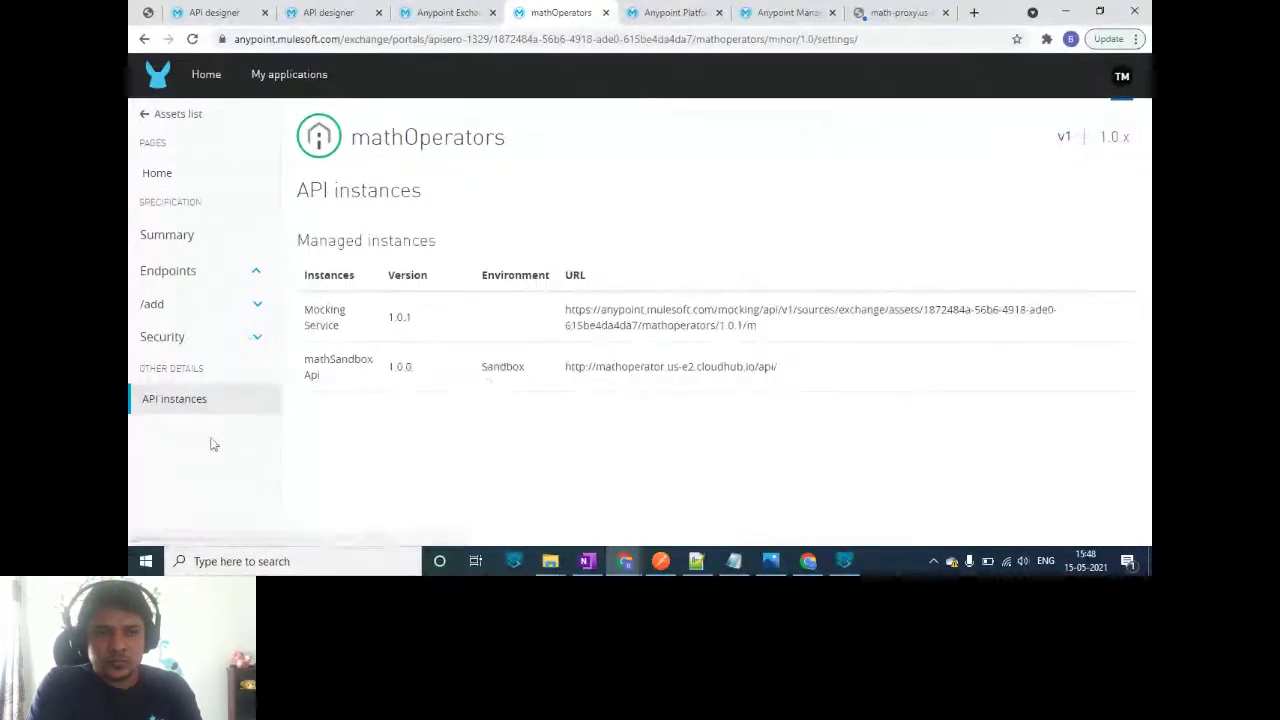
{"action": "left_click", "coordinate": [256, 337]}
{"action": "left_click", "coordinate": [209, 373]}
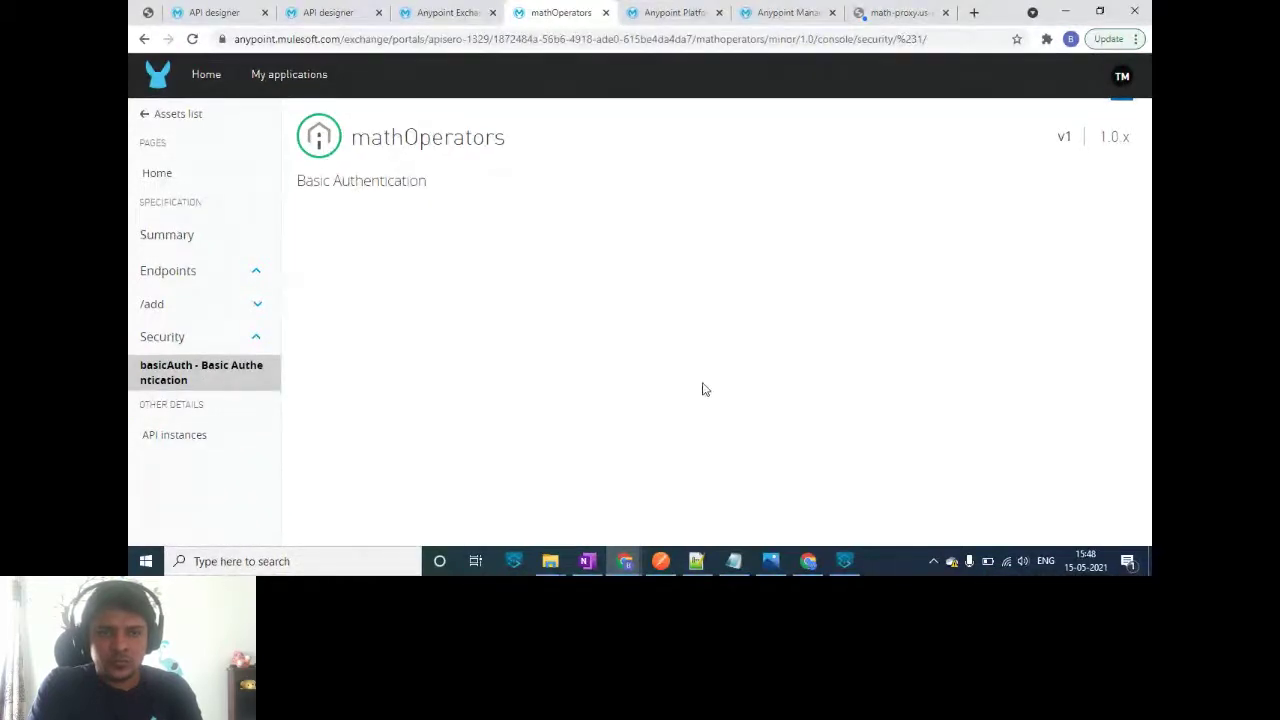
{"action": "left_click", "coordinate": [147, 116]}
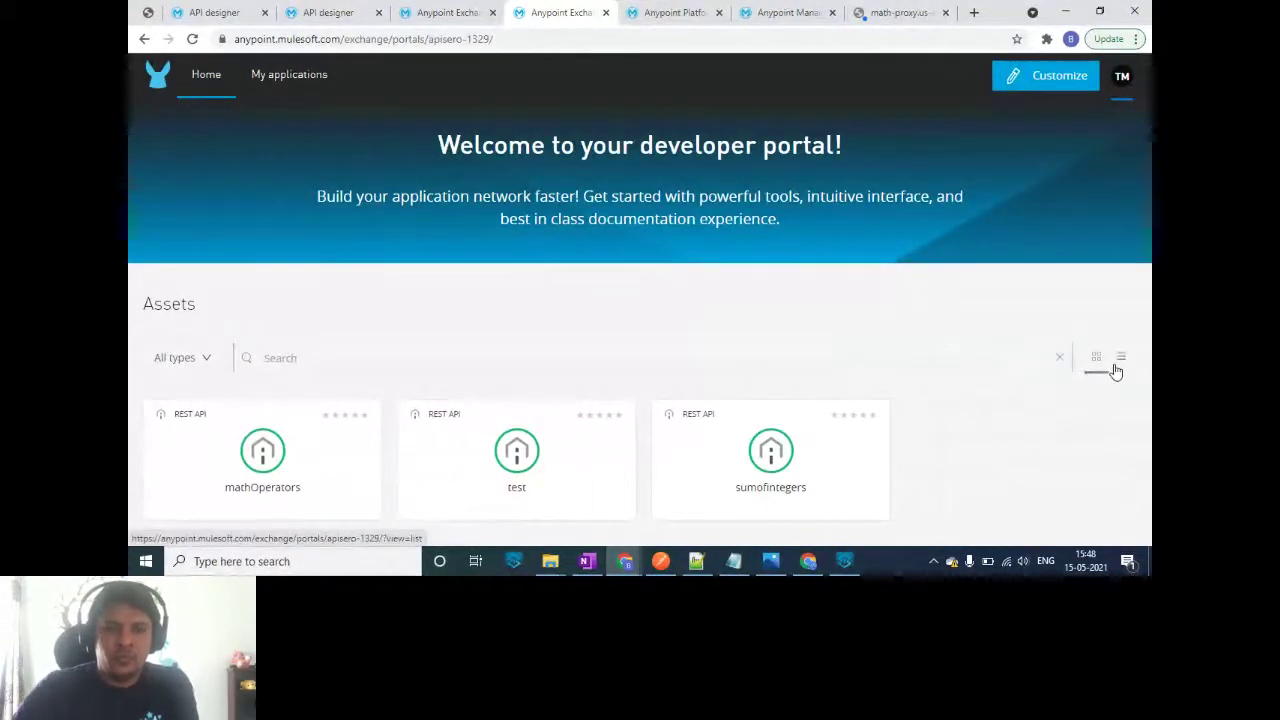
Open the math application under My applications and show its mathOperators contract metrics
{"action": "left_click", "coordinate": [312, 78]}
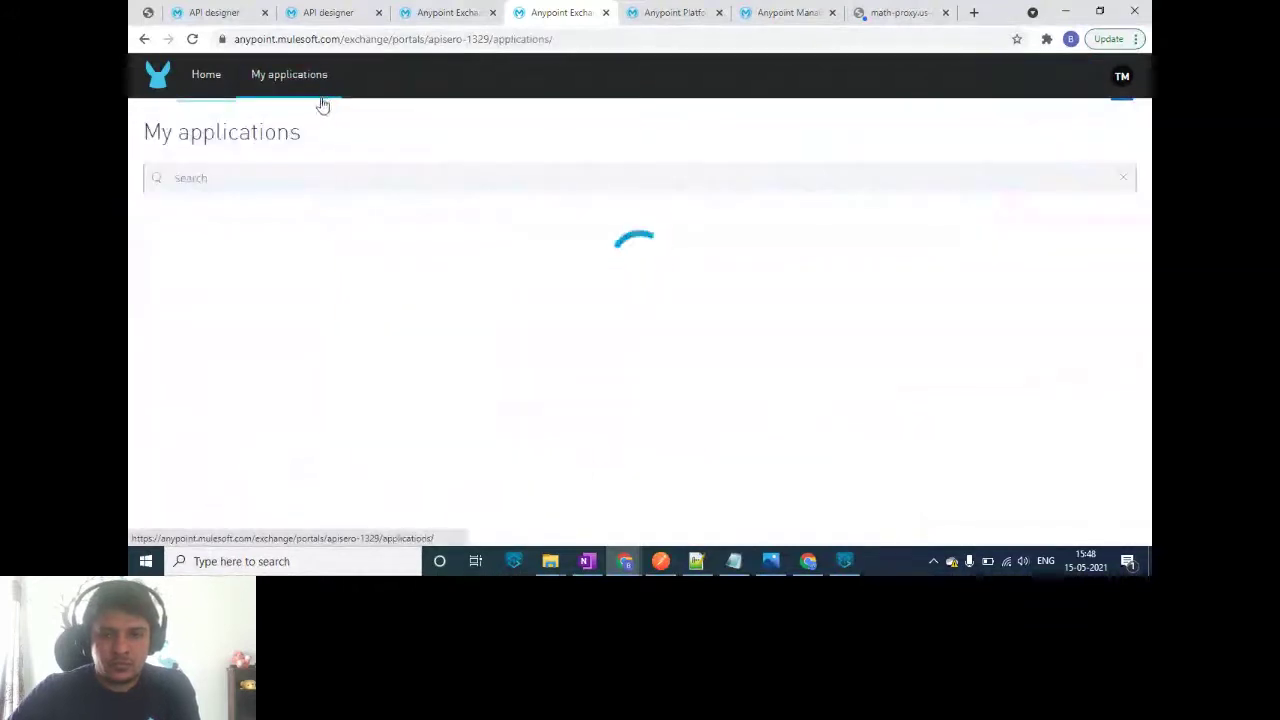
{"action": "left_click", "coordinate": [163, 307]}
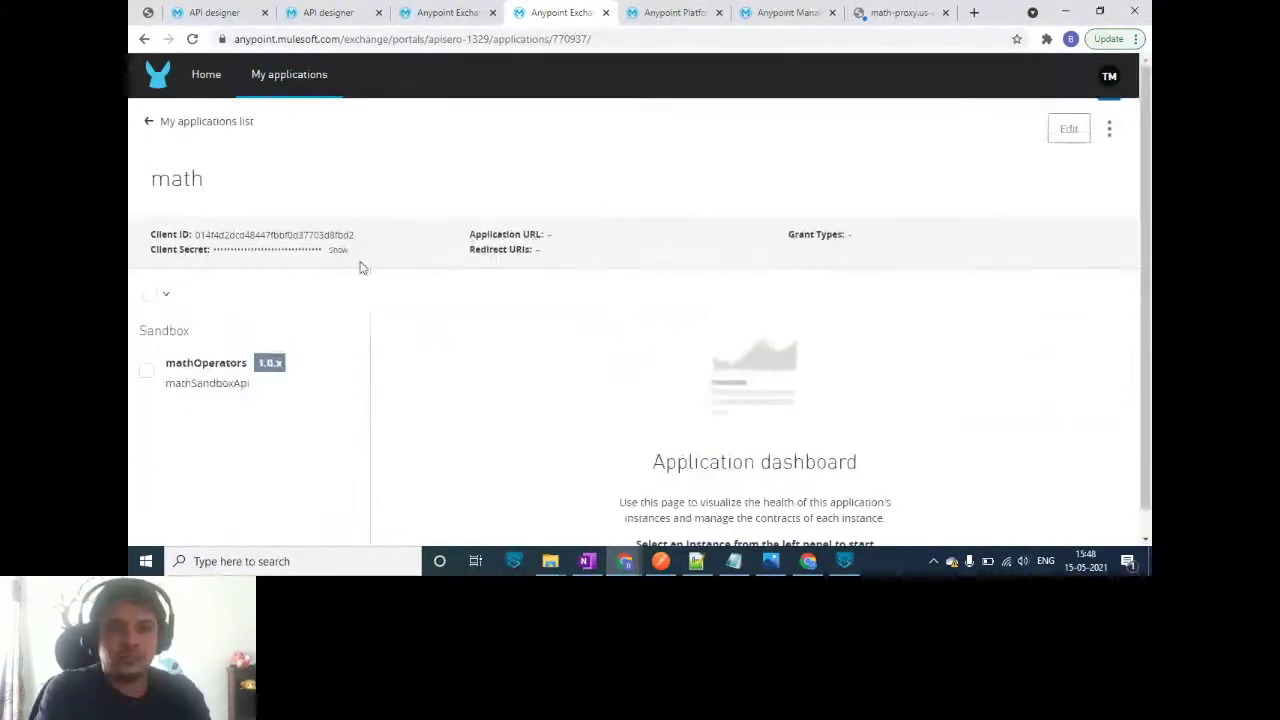
{"action": "left_click", "coordinate": [145, 370]}
{"action": "scroll", "coordinate": [875, 388], "scroll_direction": "down", "scroll_amount": 2}
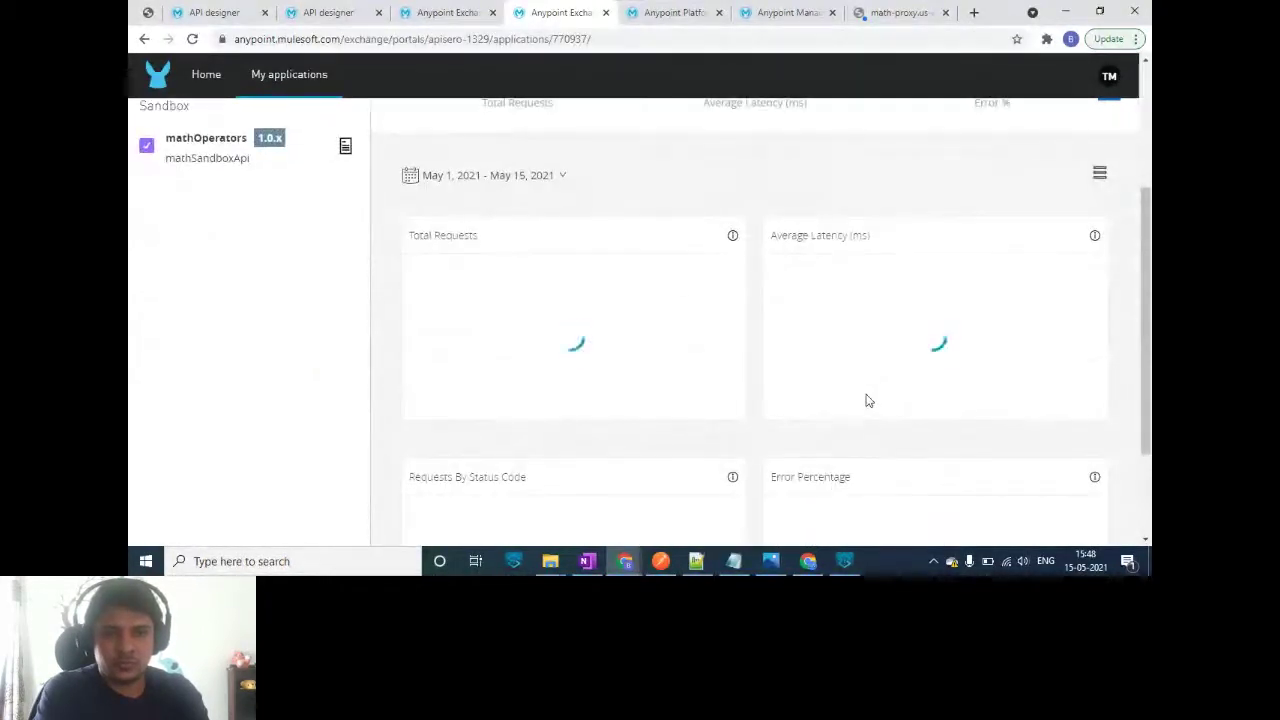
{"action": "scroll", "coordinate": [868, 400], "scroll_direction": "up", "scroll_amount": 2}
Copy the math application's client ID, reveal its client secret, and check them against Postman
{"action": "left_click", "coordinate": [363, 234]}
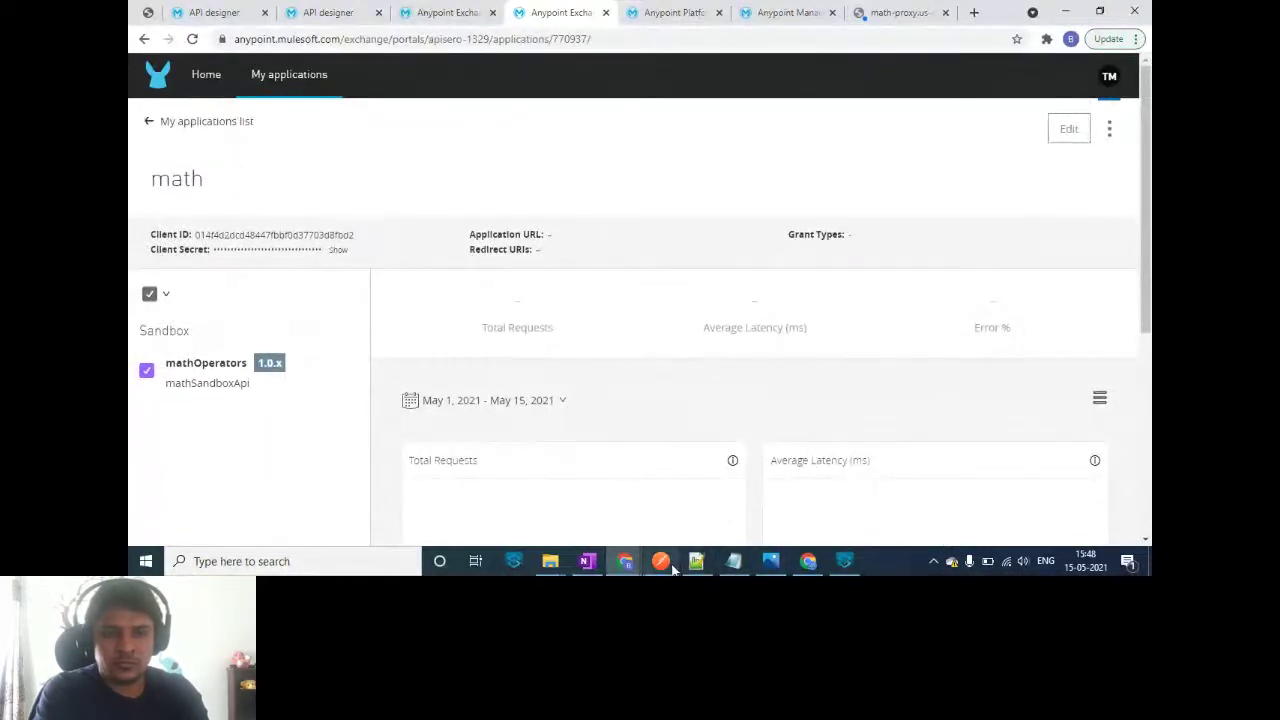
{"action": "left_click", "coordinate": [662, 562]}
{"action": "key", "text": "alt+Tab"}
{"action": "left_click", "coordinate": [338, 252]}
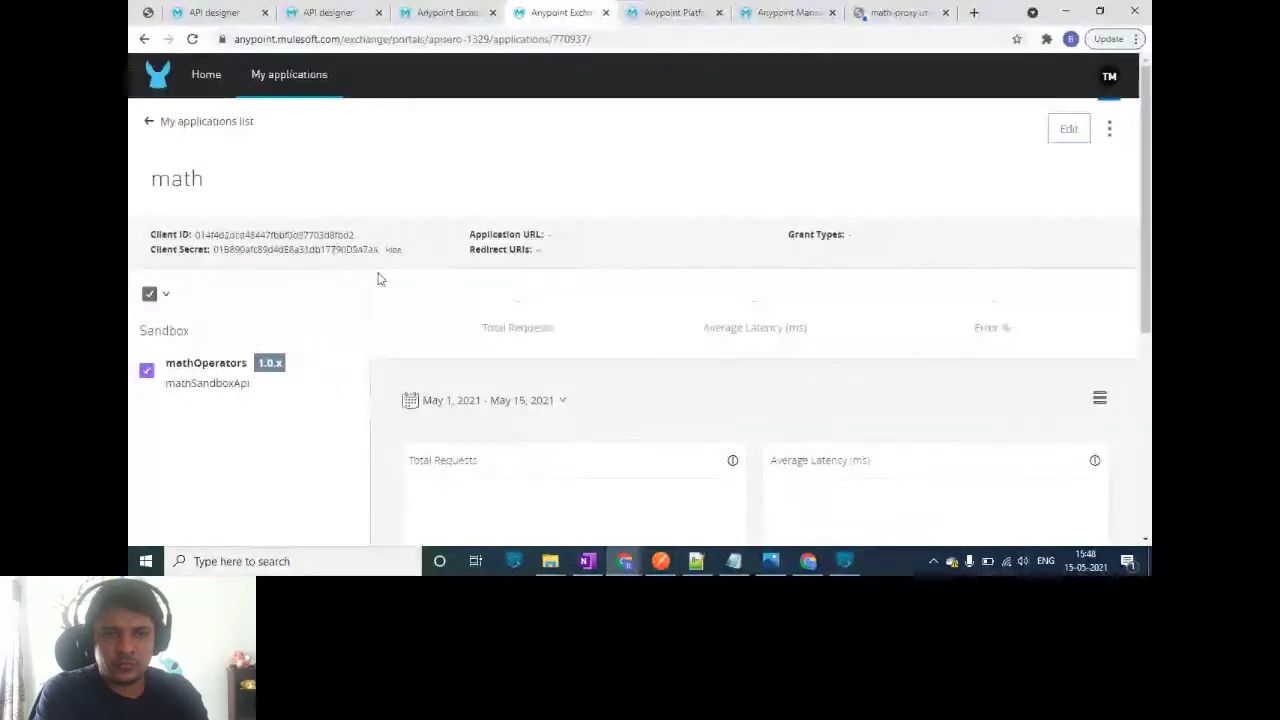
{"action": "key", "text": "alt+Tab"}
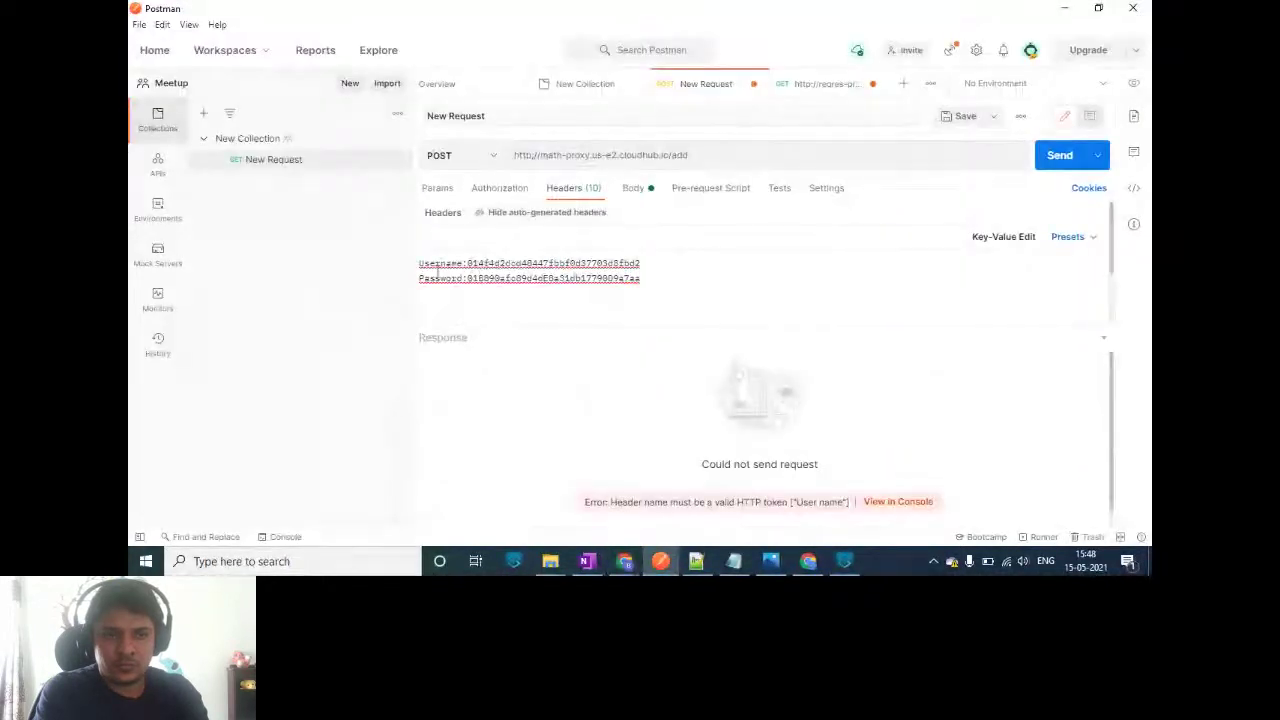
{"action": "key", "text": "alt+Tab"}
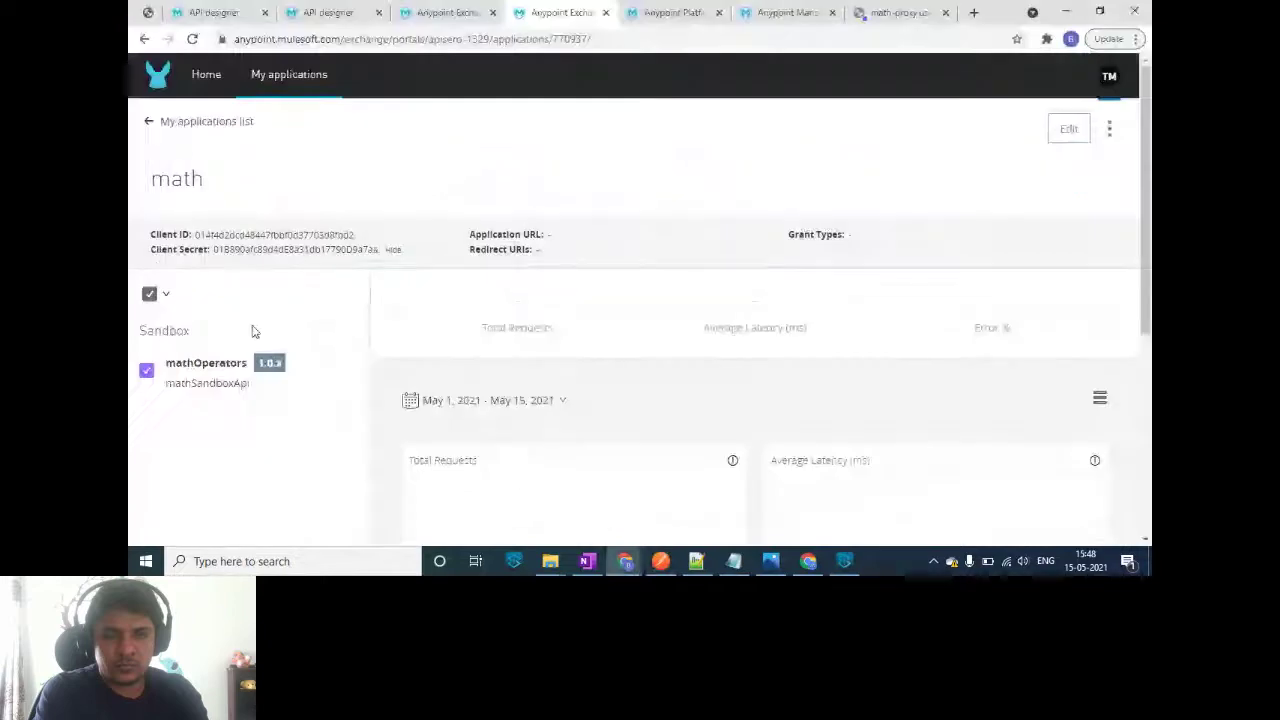
{"action": "scroll", "coordinate": [314, 434], "scroll_direction": "down", "scroll_amount": 2}
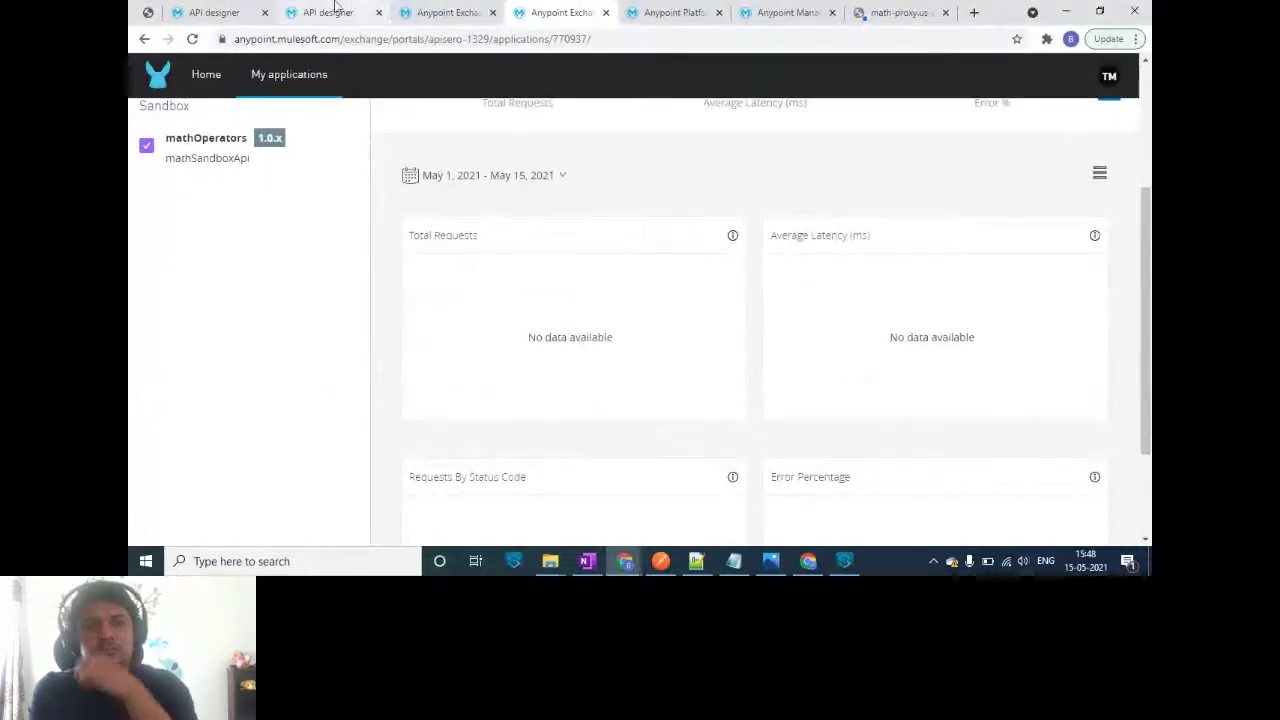
{"action": "left_click", "coordinate": [333, 12]}
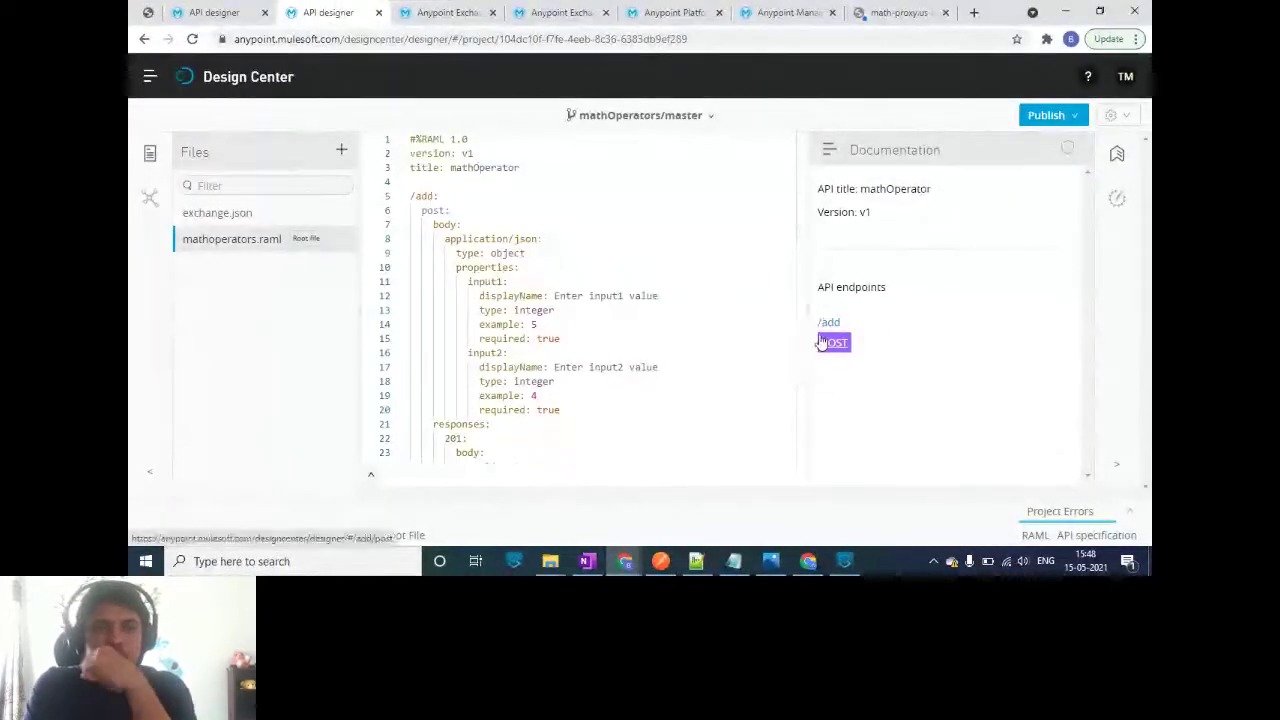
Open the POST /add documentation and its request tester in Design Center
{"action": "left_click", "coordinate": [834, 342]}
{"action": "scroll", "coordinate": [877, 371], "scroll_direction": "down", "scroll_amount": 5}
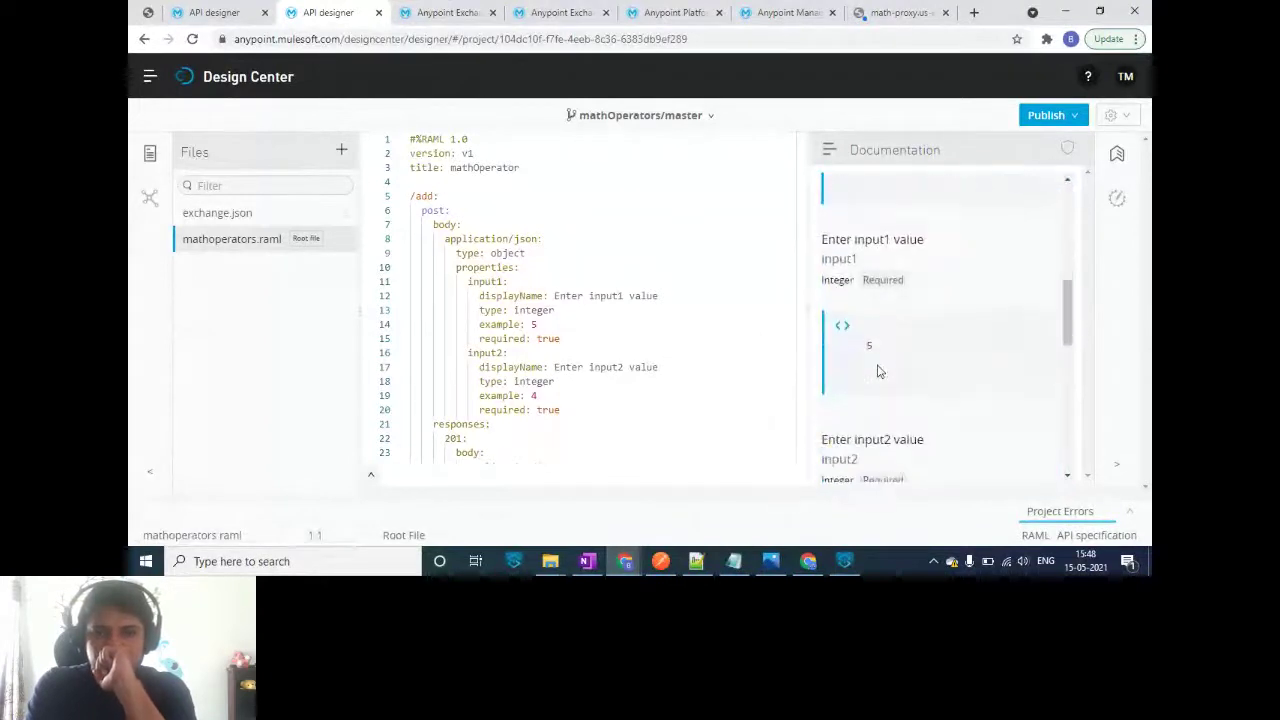
{"action": "scroll", "coordinate": [877, 371], "scroll_direction": "down", "scroll_amount": 2}
{"action": "scroll", "coordinate": [877, 371], "scroll_direction": "up", "scroll_amount": 7}
{"action": "left_click", "coordinate": [1023, 197]}
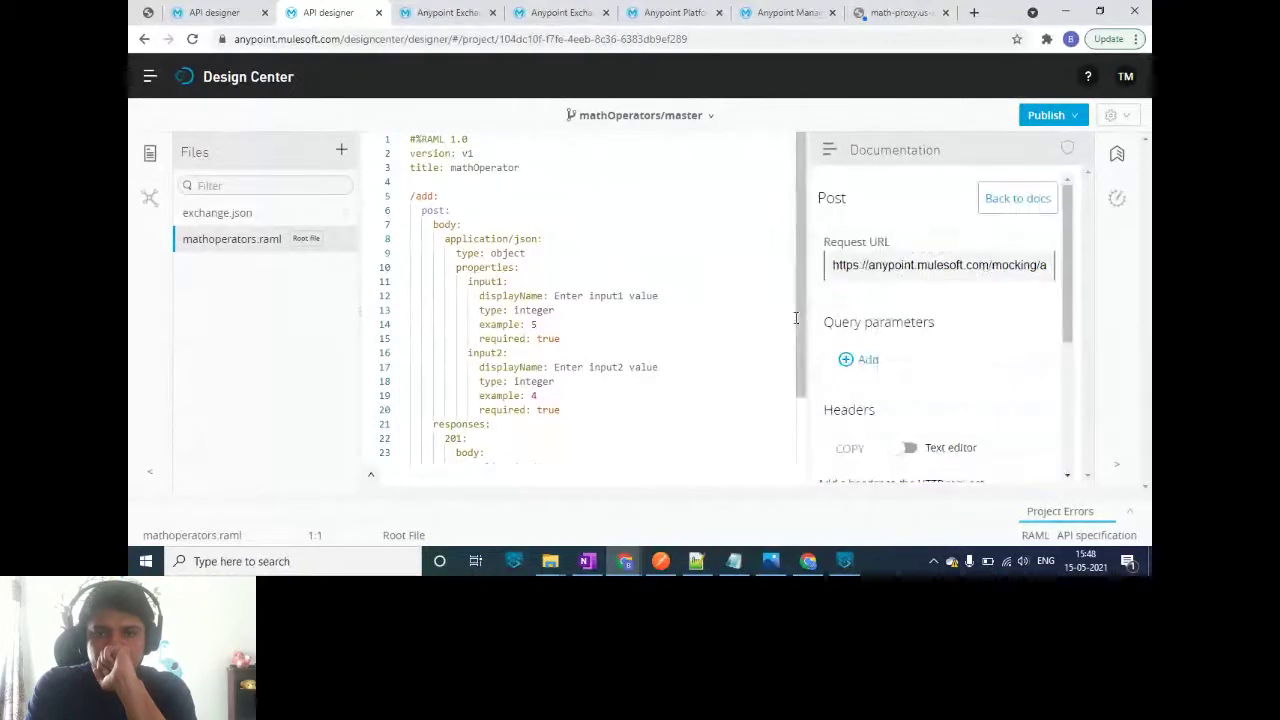
{"action": "scroll", "coordinate": [871, 374], "scroll_direction": "down", "scroll_amount": 3}
{"action": "scroll", "coordinate": [871, 374], "scroll_direction": "up", "scroll_amount": 2}
{"action": "scroll", "coordinate": [871, 374], "scroll_direction": "down", "scroll_amount": 1}
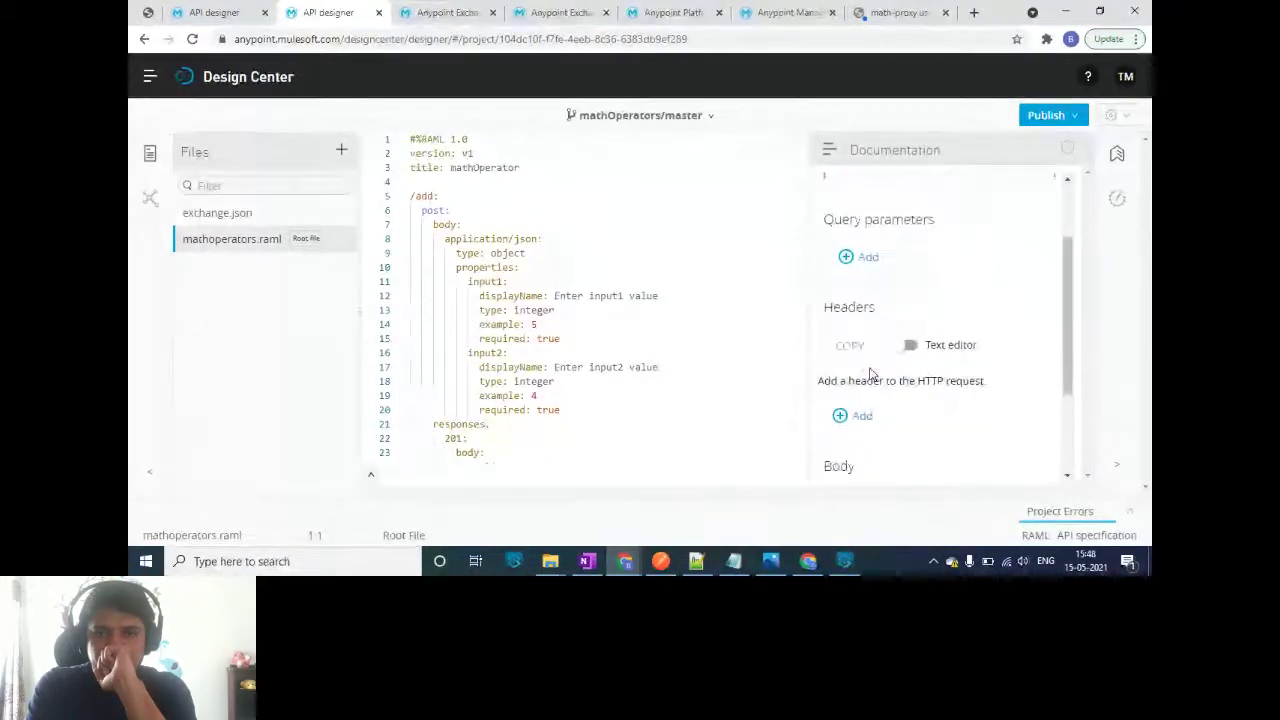
{"action": "scroll", "coordinate": [870, 374], "scroll_direction": "down", "scroll_amount": 2}
{"action": "scroll", "coordinate": [870, 374], "scroll_direction": "up", "scroll_amount": 3}
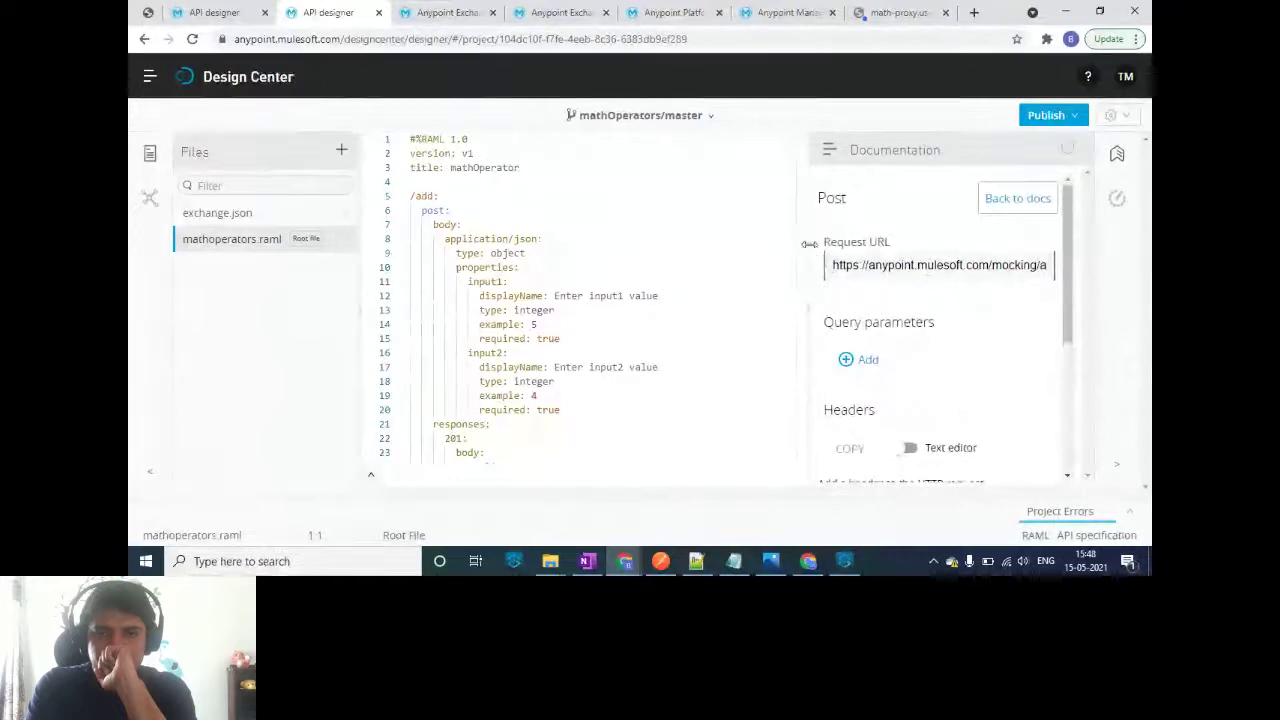
{"action": "left_click_drag", "start_coordinate": [811, 251], "coordinate": [648, 251]}
{"action": "scroll", "coordinate": [877, 415], "scroll_direction": "down", "scroll_amount": 4}
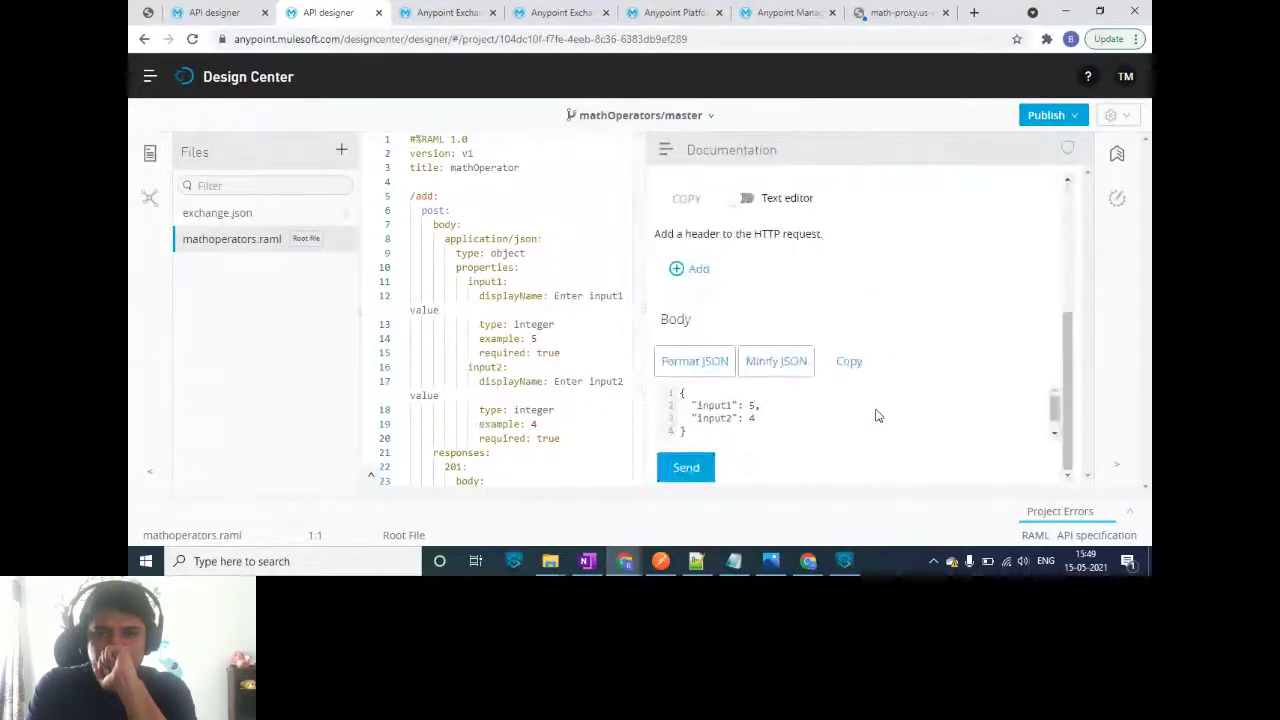
{"action": "scroll", "coordinate": [877, 413], "scroll_direction": "up", "scroll_amount": 4}
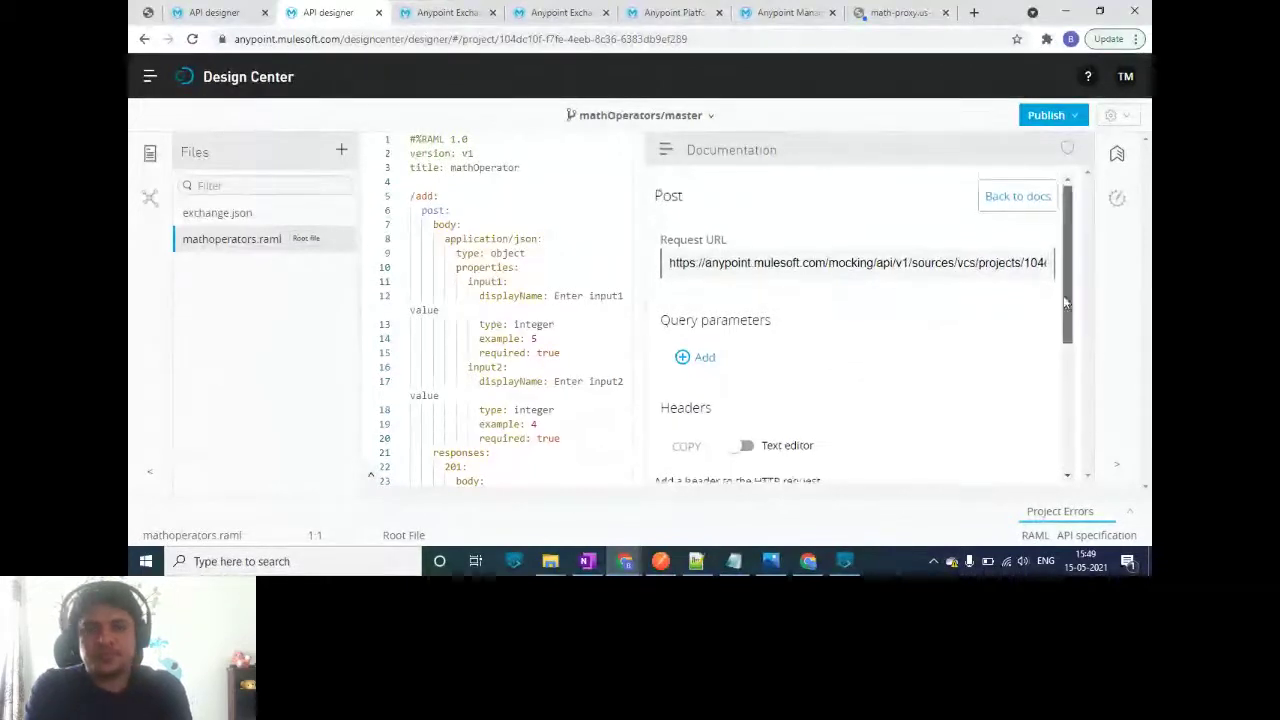
Send the sample add request to the mock service
{"action": "left_click", "coordinate": [664, 13]}
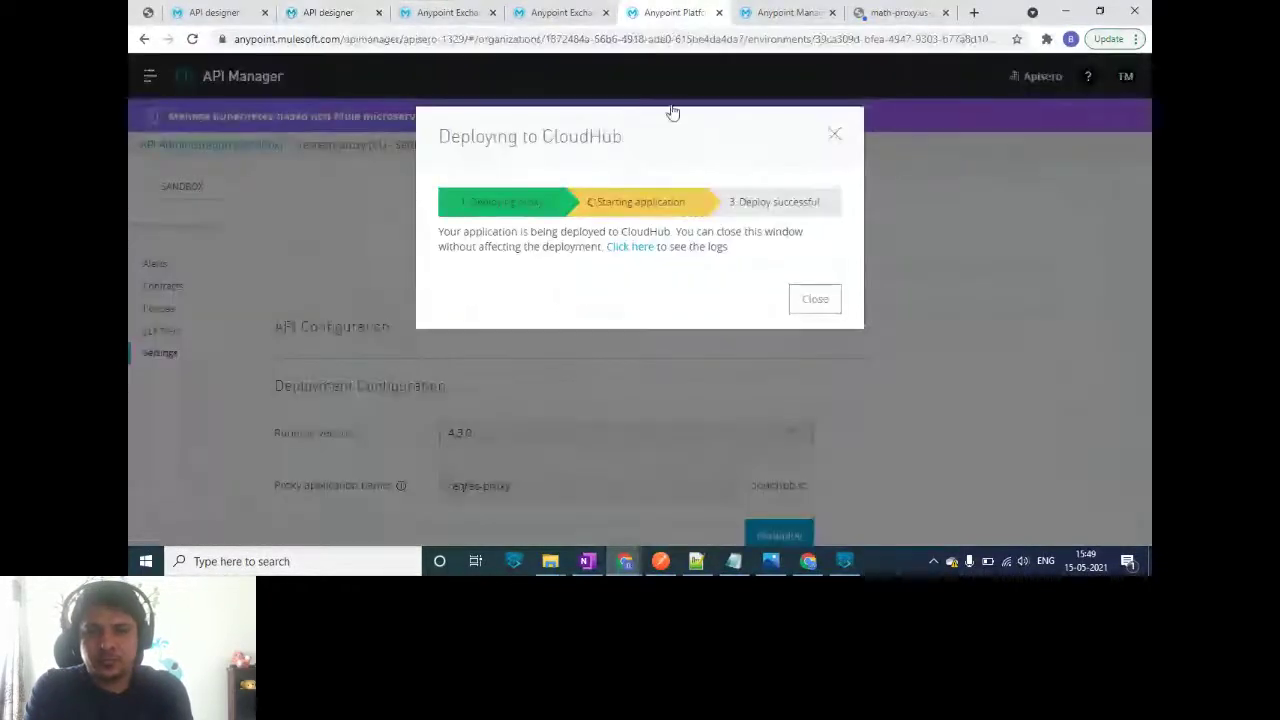
{"action": "left_click", "coordinate": [305, 10]}
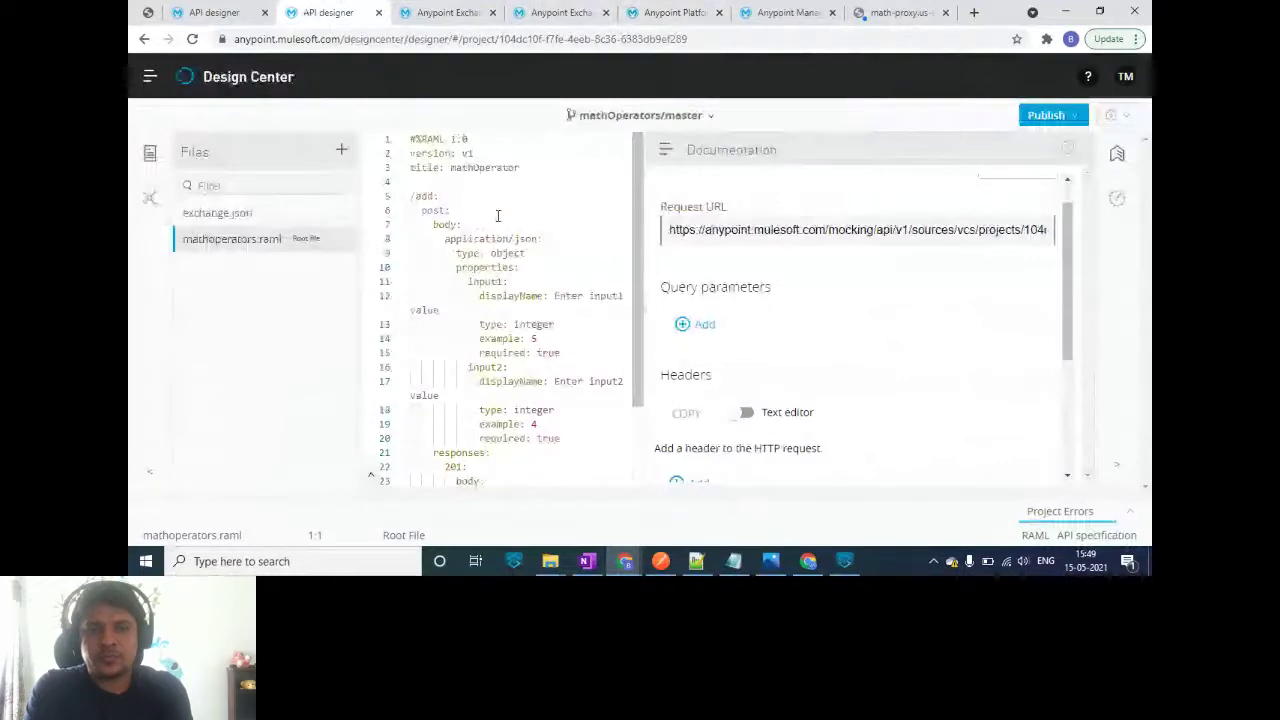
{"action": "scroll", "coordinate": [843, 392], "scroll_direction": "down", "scroll_amount": 2}
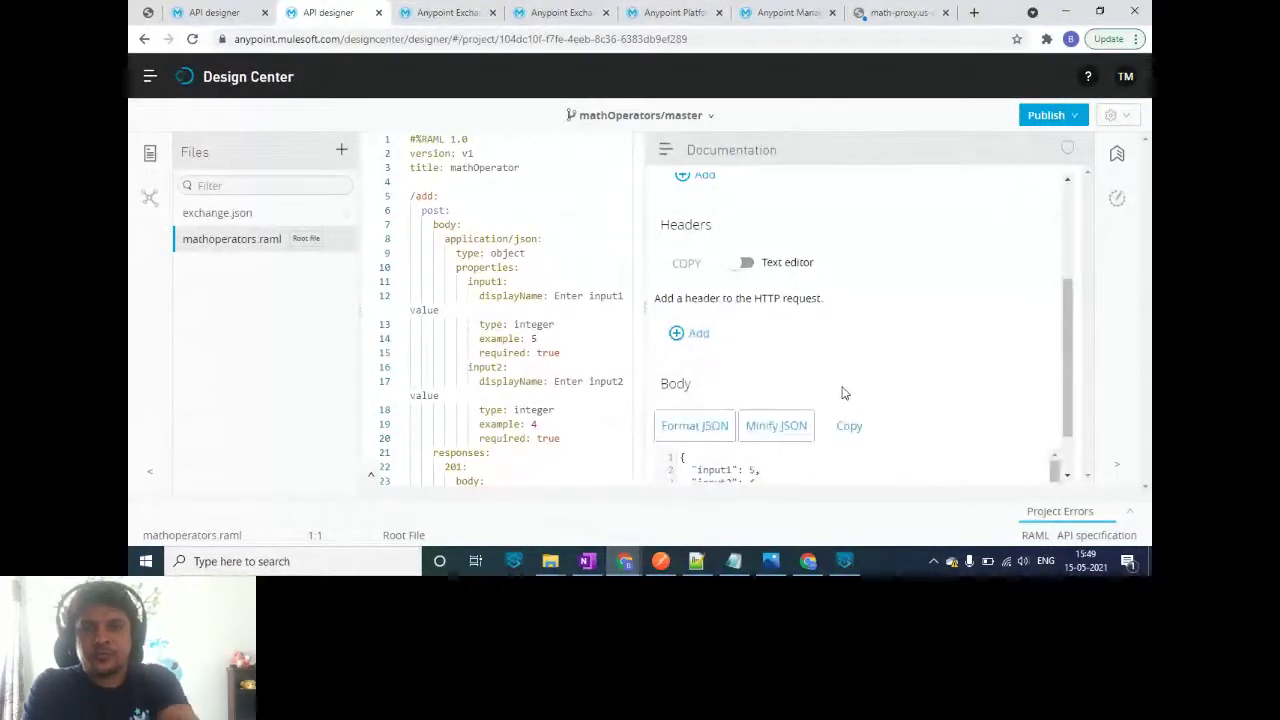
{"action": "scroll", "coordinate": [843, 392], "scroll_direction": "down", "scroll_amount": 1}
{"action": "left_click", "coordinate": [688, 468]}
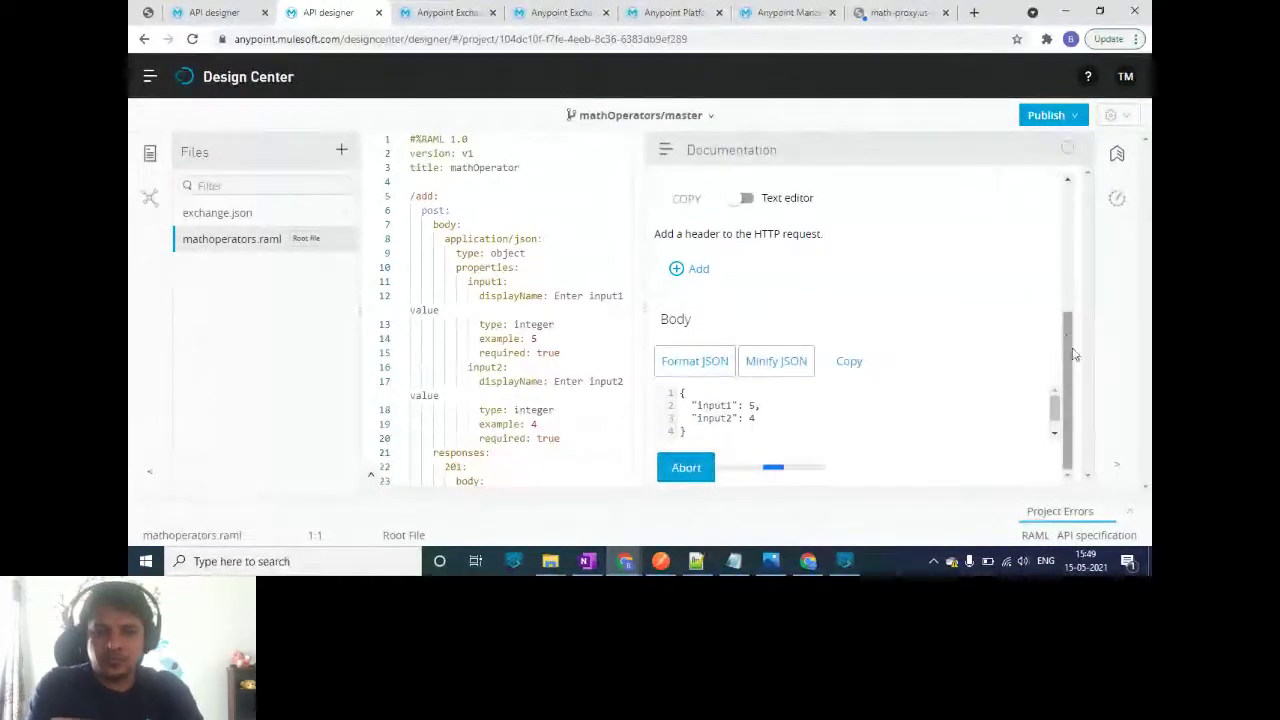
{"action": "left_click_drag", "start_coordinate": [1071, 383], "coordinate": [1064, 260]}
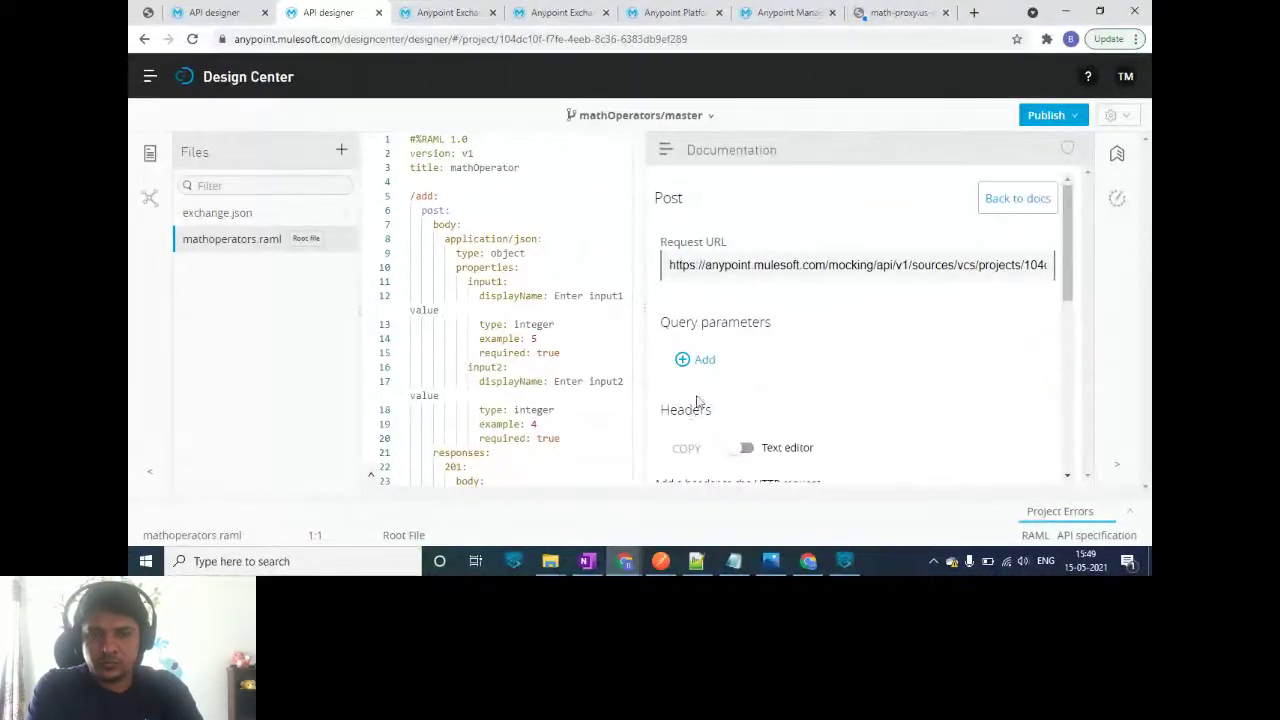
Turn the headers Text editor off and go back to the API documentation
{"action": "left_click", "coordinate": [746, 450]}
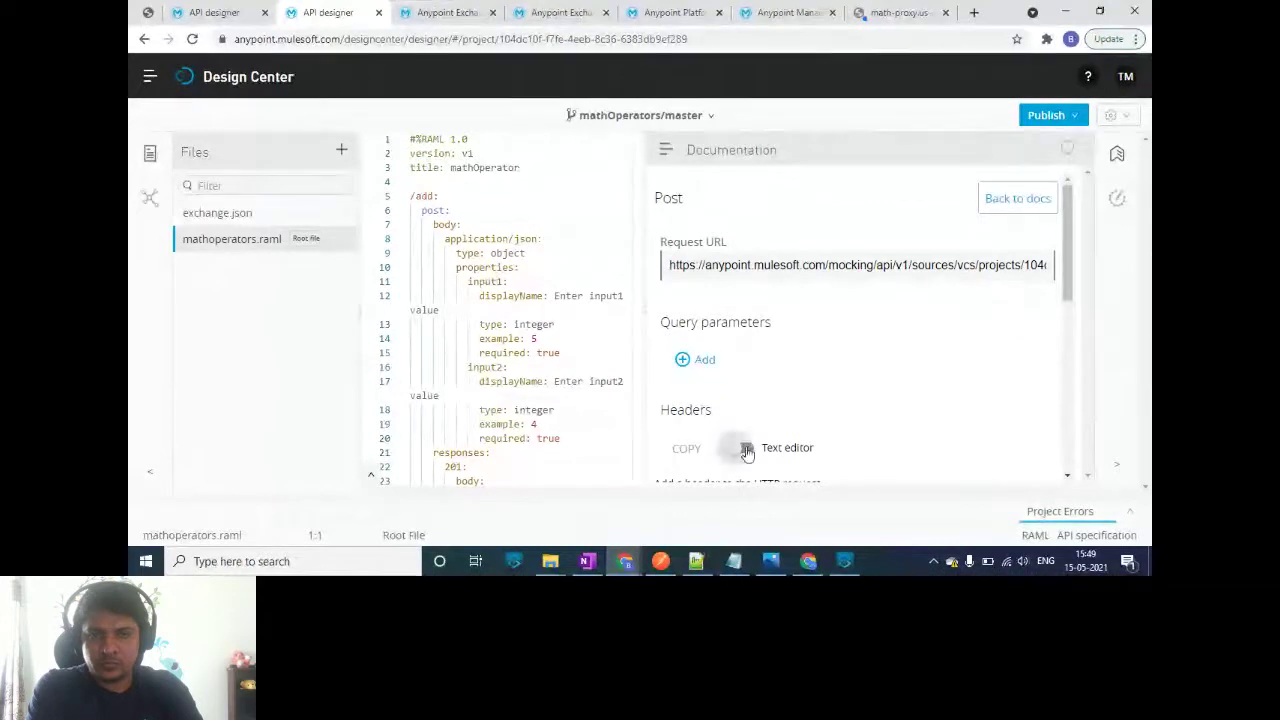
{"action": "scroll", "coordinate": [771, 433], "scroll_direction": "down", "scroll_amount": 2}
{"action": "left_click", "coordinate": [740, 226]}
{"action": "scroll", "coordinate": [760, 257], "scroll_direction": "up", "scroll_amount": 2}
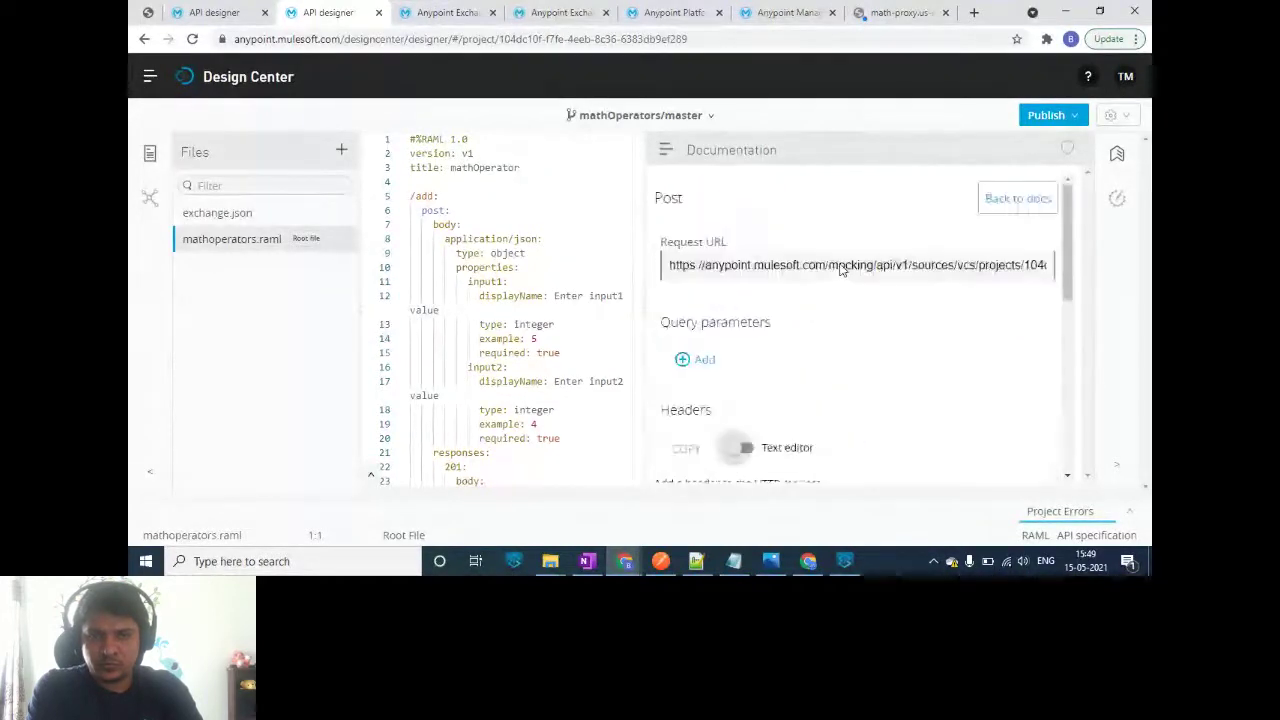
{"action": "left_click", "coordinate": [1010, 200]}
{"action": "scroll", "coordinate": [720, 366], "scroll_direction": "down", "scroll_amount": 3}
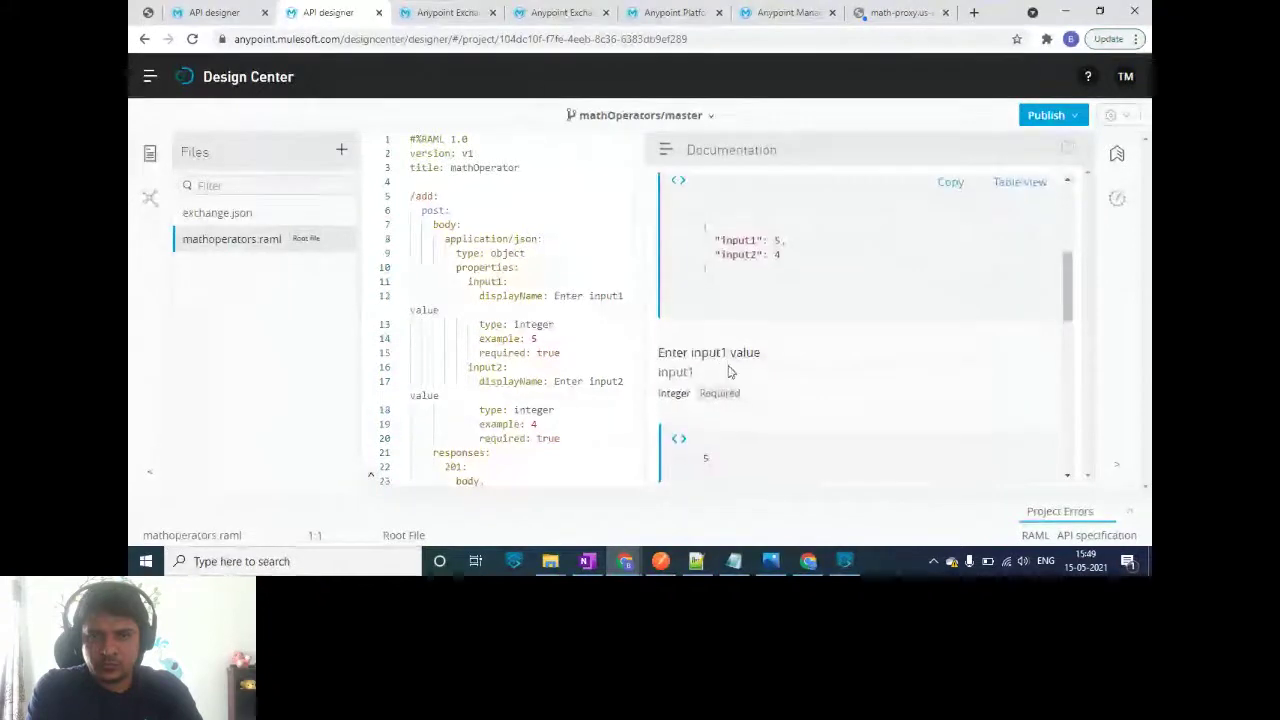
{"action": "scroll", "coordinate": [728, 371], "scroll_direction": "down", "scroll_amount": 2}
{"action": "scroll", "coordinate": [729, 370], "scroll_direction": "up", "scroll_amount": 3}
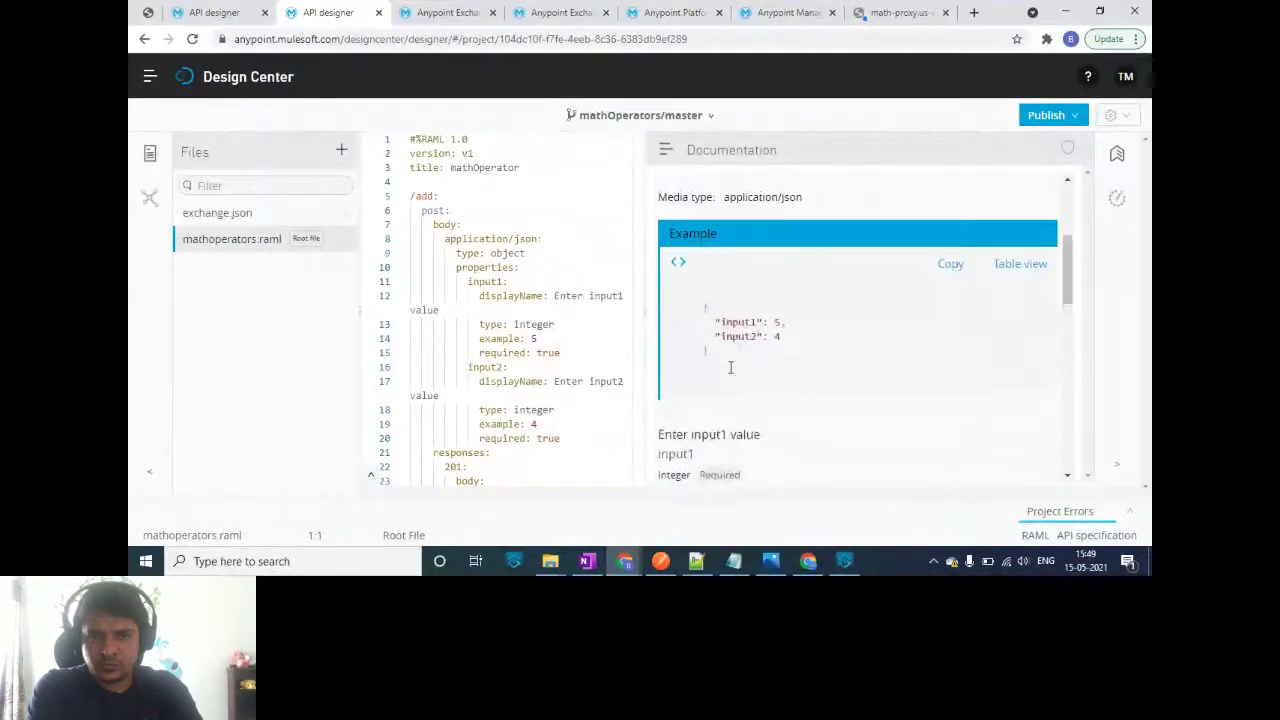
{"action": "scroll", "coordinate": [730, 368], "scroll_direction": "up", "scroll_amount": 1}
{"action": "scroll", "coordinate": [730, 368], "scroll_direction": "up", "scroll_amount": 1}
Expand and collapse Code examples and Body, widen the RAML editor, then reach Exchange
{"action": "left_click", "coordinate": [1020, 270]}
{"action": "left_click", "coordinate": [1022, 279]}
{"action": "left_click", "coordinate": [1034, 307]}
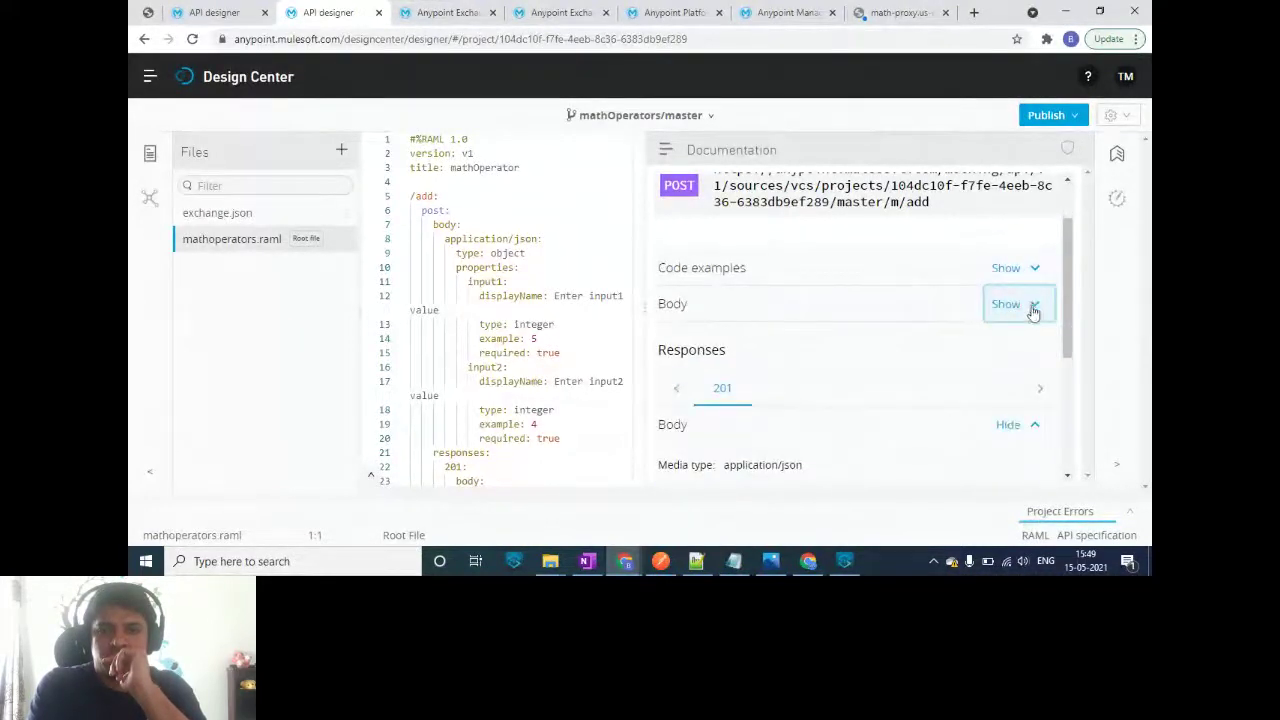
{"action": "scroll", "coordinate": [1015, 330], "scroll_direction": "down", "scroll_amount": 3}
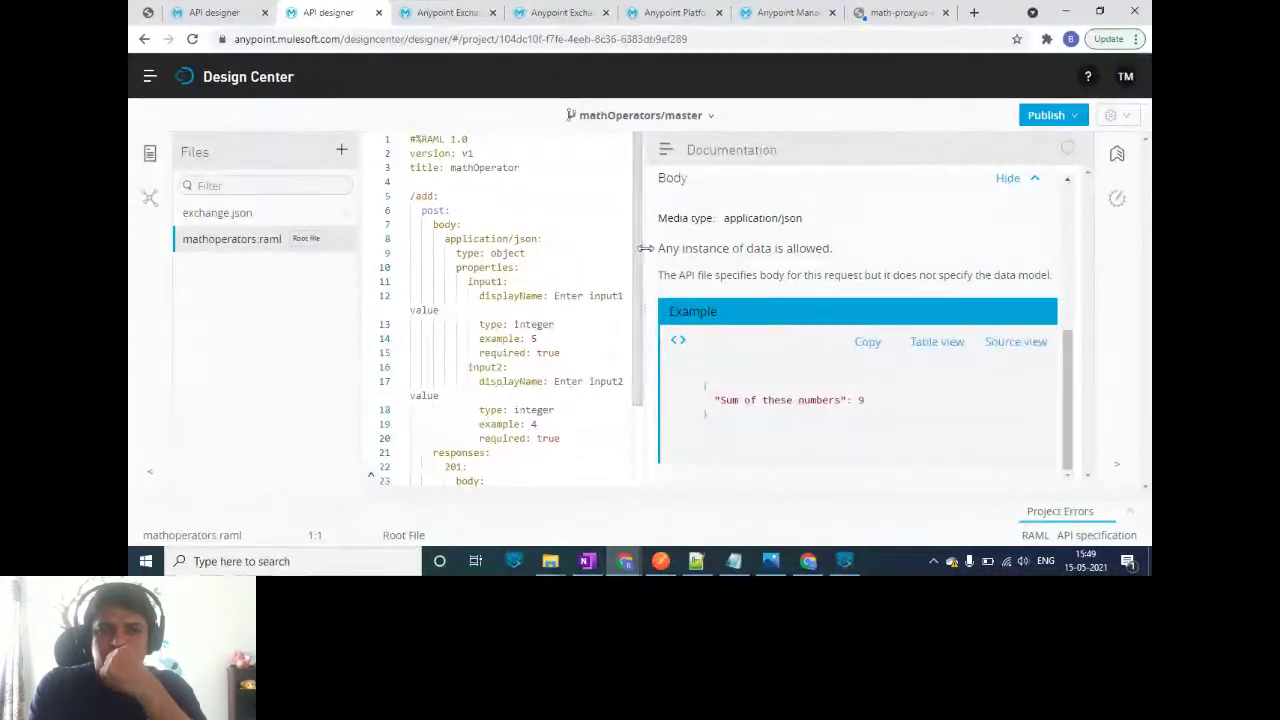
{"action": "left_click_drag", "start_coordinate": [646, 252], "coordinate": [826, 253]}
{"action": "scroll", "coordinate": [587, 274], "scroll_direction": "down", "scroll_amount": 1}
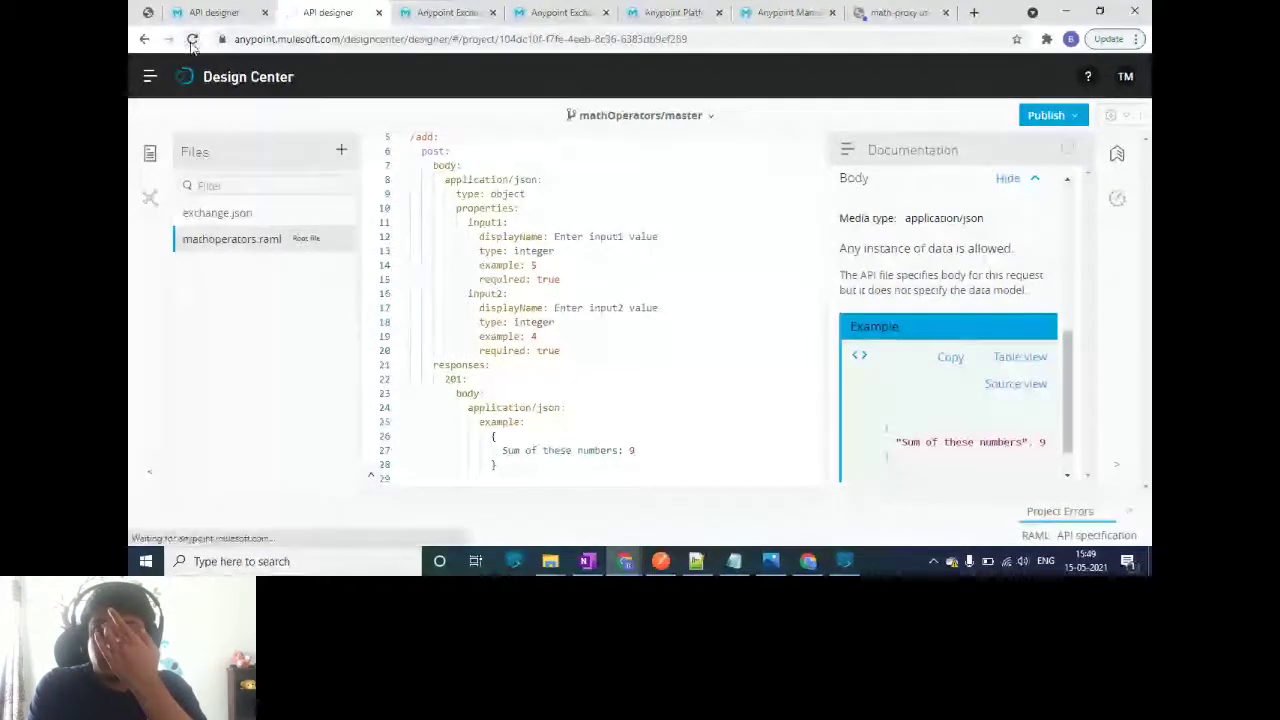
{"action": "left_click", "coordinate": [445, 12]}
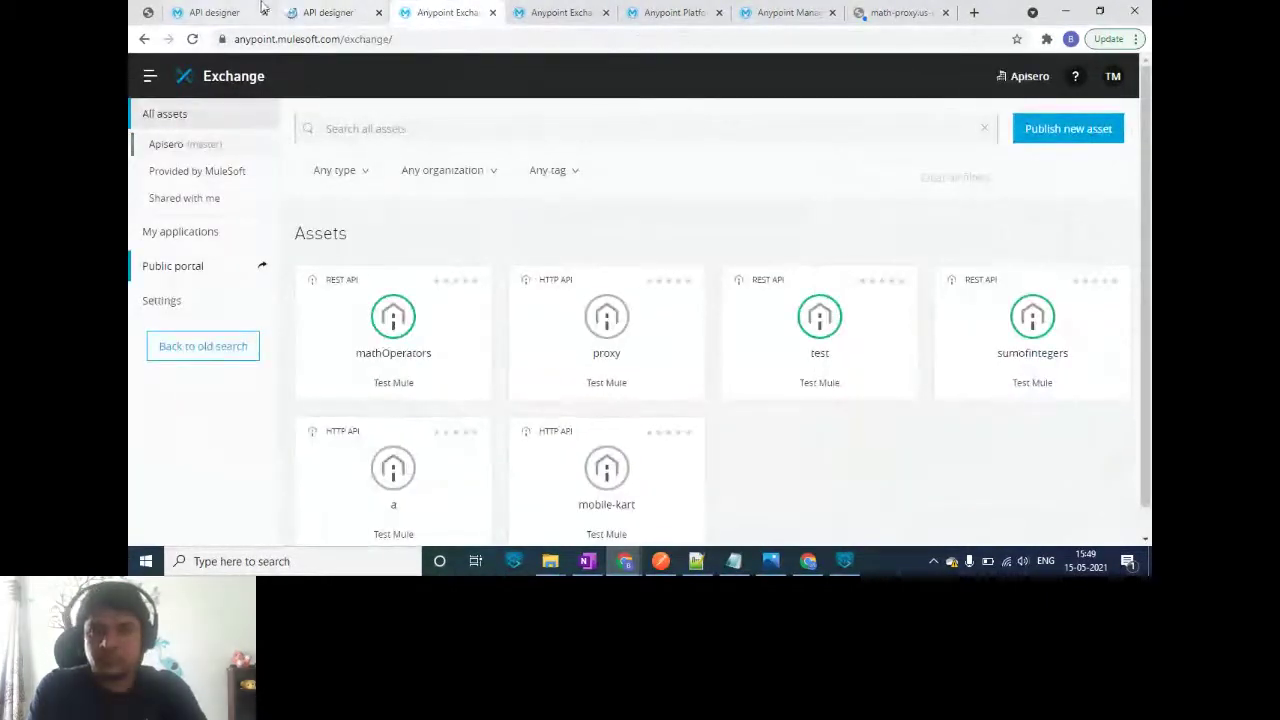
{"action": "left_click", "coordinate": [322, 8]}
Close the duplicate API designer tab and dismiss the successful Deploying to CloudHub message
{"action": "left_click", "coordinate": [378, 12]}
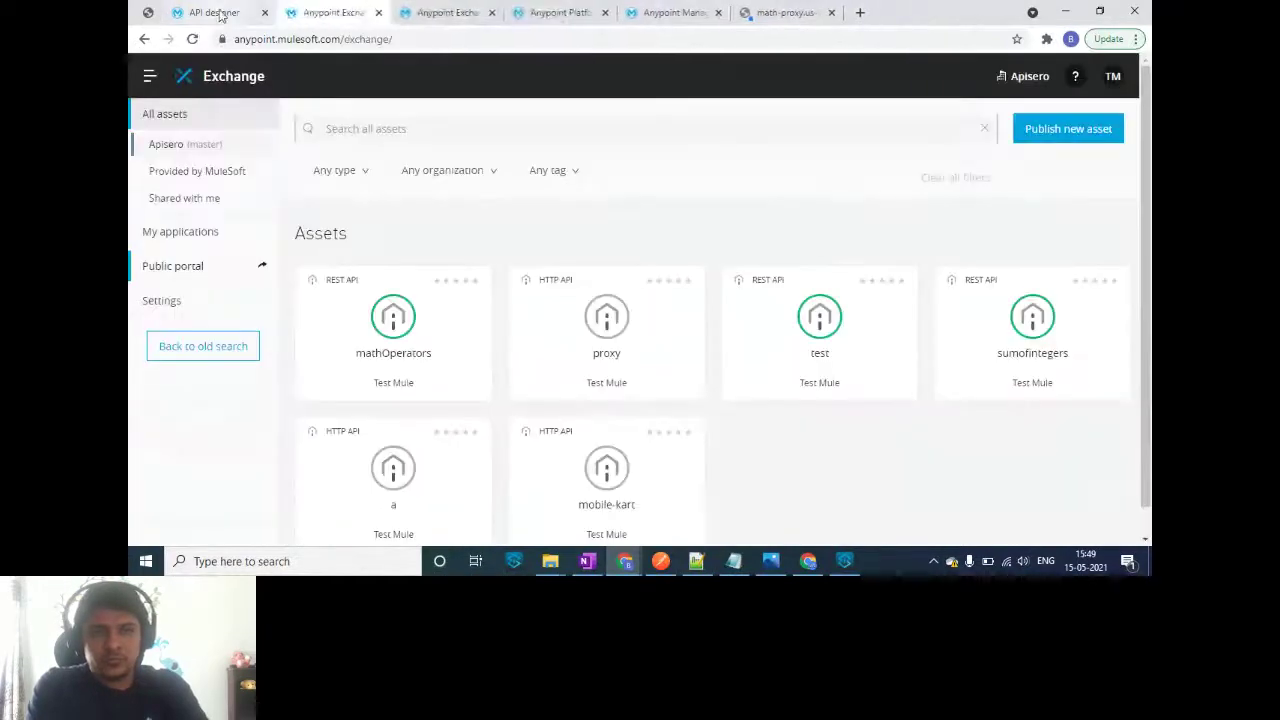
{"action": "left_click", "coordinate": [214, 12]}
{"action": "left_click", "coordinate": [556, 12]}
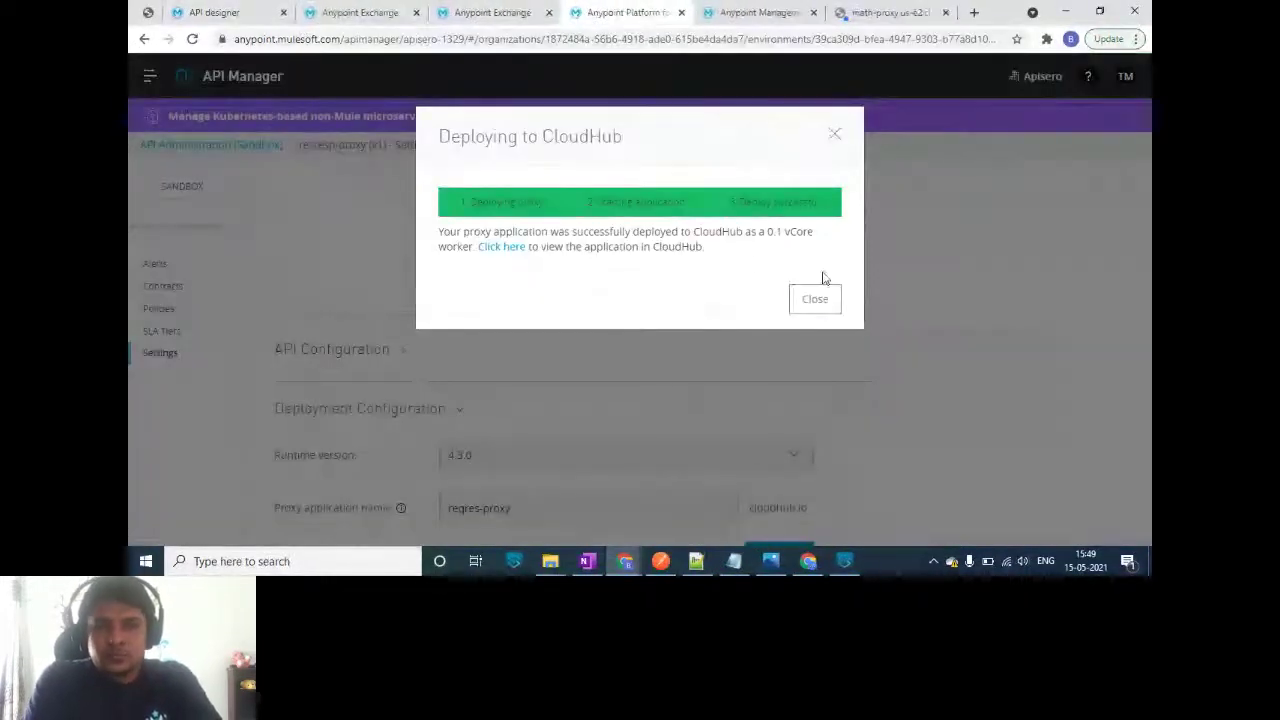
{"action": "left_click", "coordinate": [818, 301]}
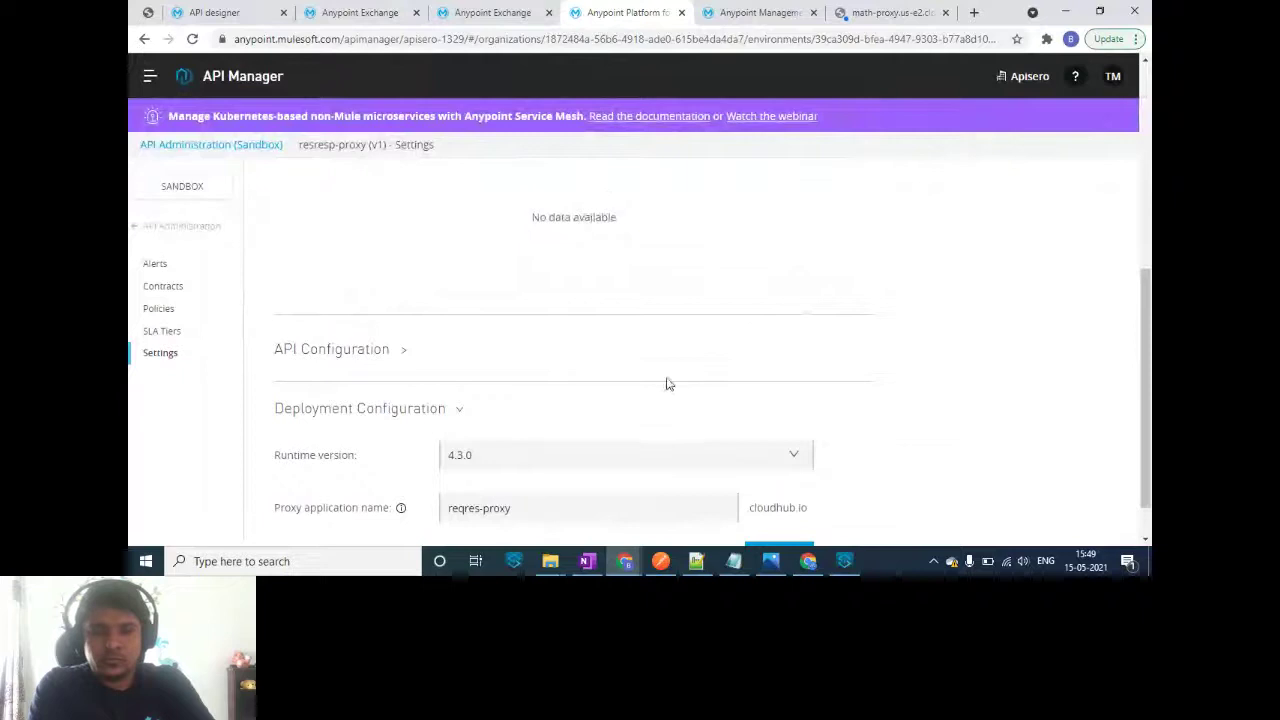
{"action": "scroll", "coordinate": [666, 389], "scroll_direction": "down", "scroll_amount": 1}
{"action": "scroll", "coordinate": [668, 390], "scroll_direction": "up", "scroll_amount": 3}
{"action": "scroll", "coordinate": [472, 386], "scroll_direction": "up", "scroll_amount": 2}
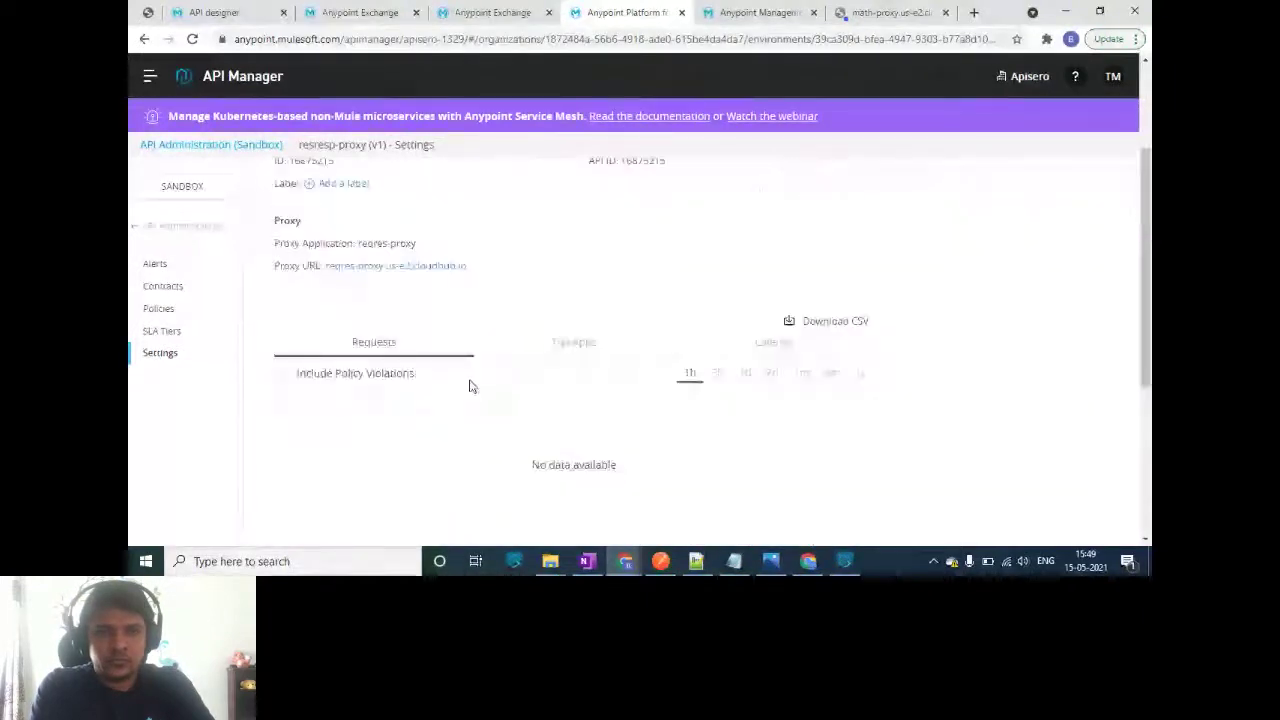
{"action": "scroll", "coordinate": [472, 386], "scroll_direction": "up", "scroll_amount": 2}
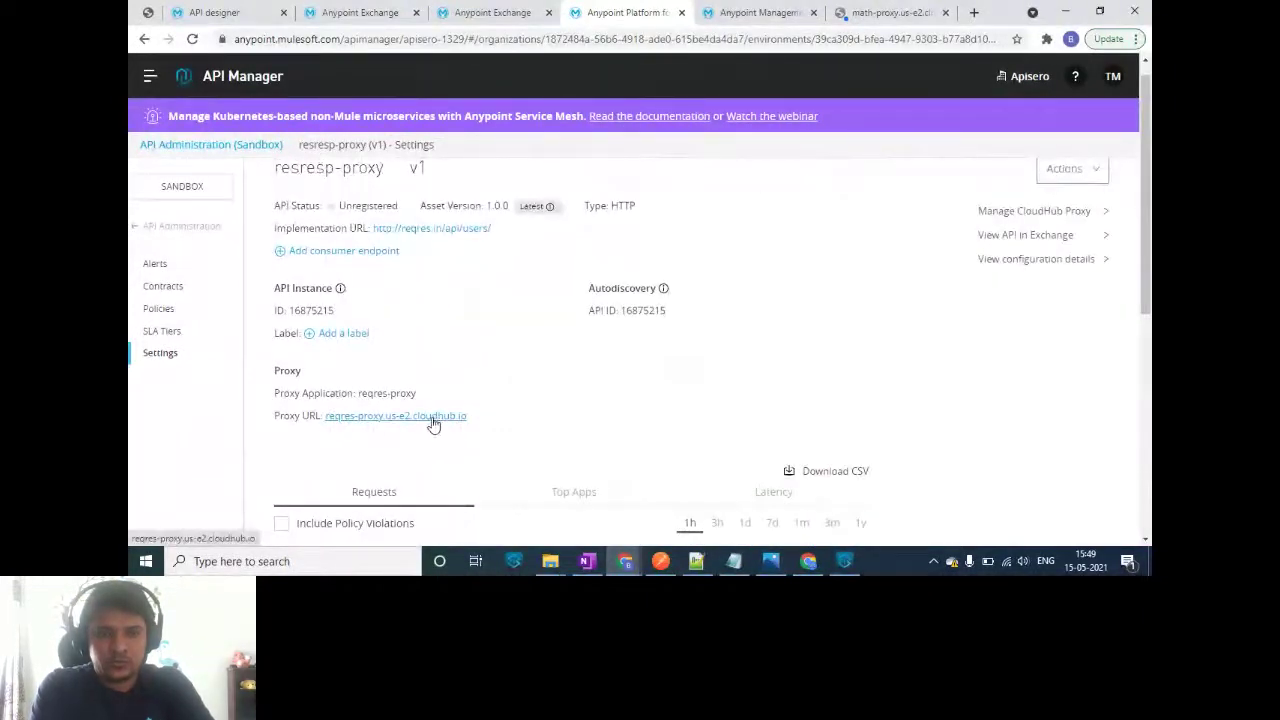
Call the reqres-proxy URL, cancel the sign-in prompt to see Authentication denied, then go back
{"action": "left_click", "coordinate": [455, 416]}
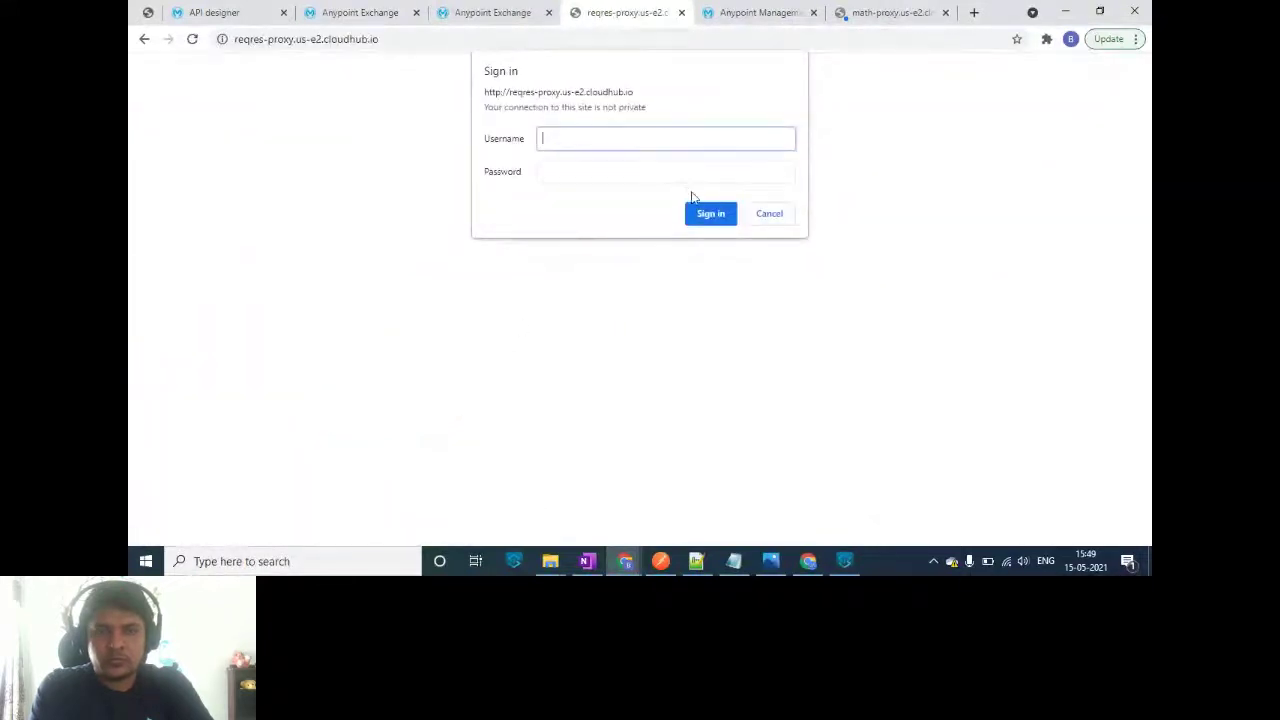
{"action": "left_click", "coordinate": [769, 214]}
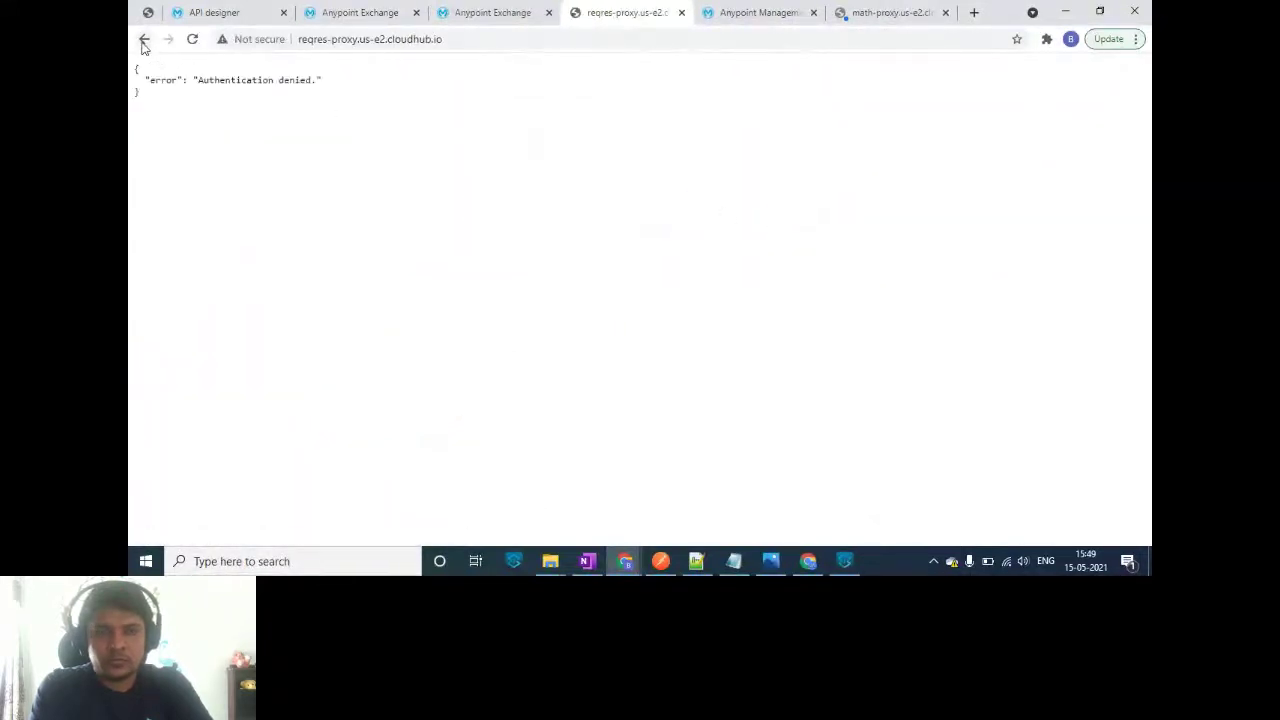
{"action": "left_click", "coordinate": [144, 40]}
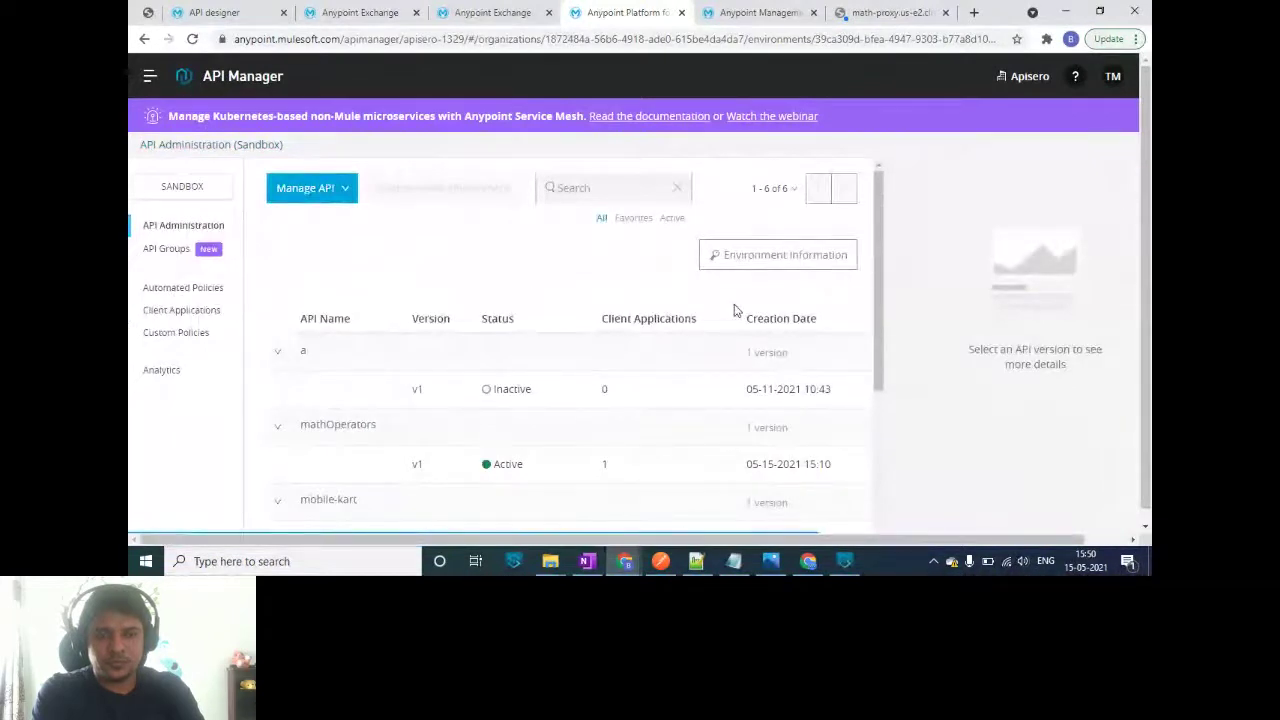
Remove the Client ID enforcement automated policy
{"action": "left_click", "coordinate": [1008, 319]}
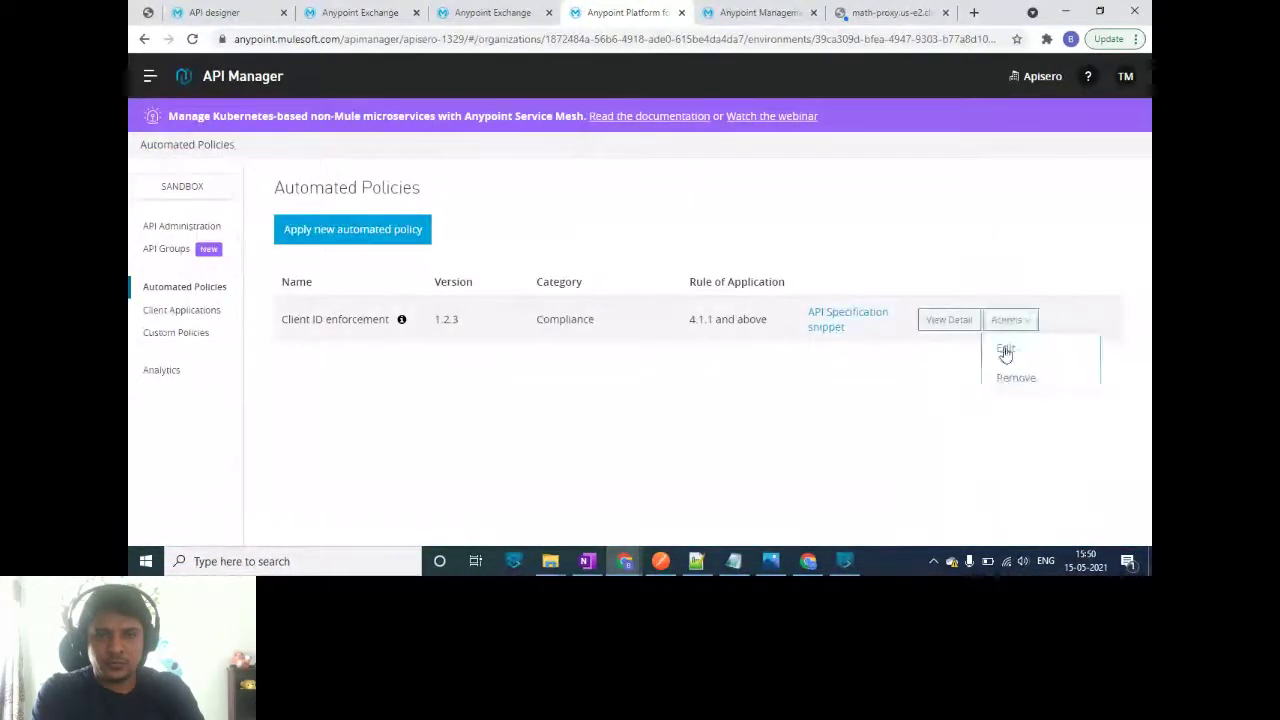
{"action": "left_click", "coordinate": [1012, 378]}
{"action": "left_click", "coordinate": [712, 248]}
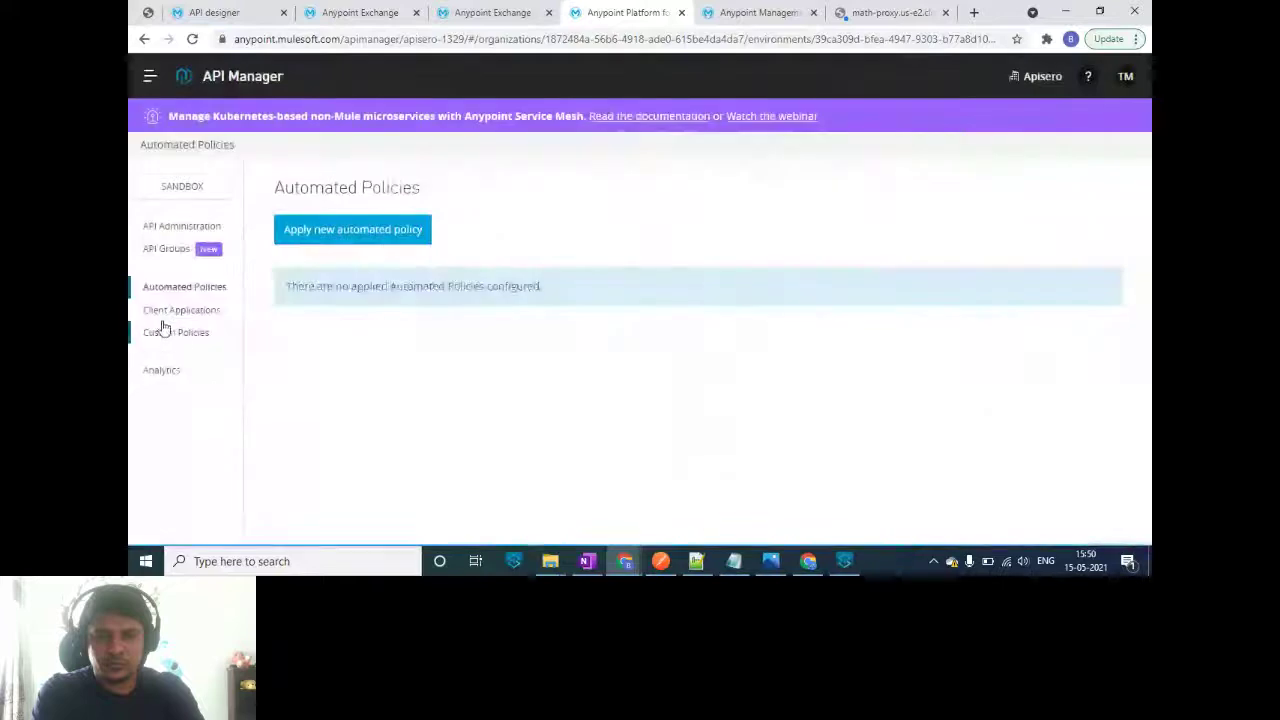
Open resresp-proxy v1 from API Administration and load its Proxy URL response
{"action": "left_click", "coordinate": [184, 230]}
{"action": "scroll", "coordinate": [440, 410], "scroll_direction": "down", "scroll_amount": 5}
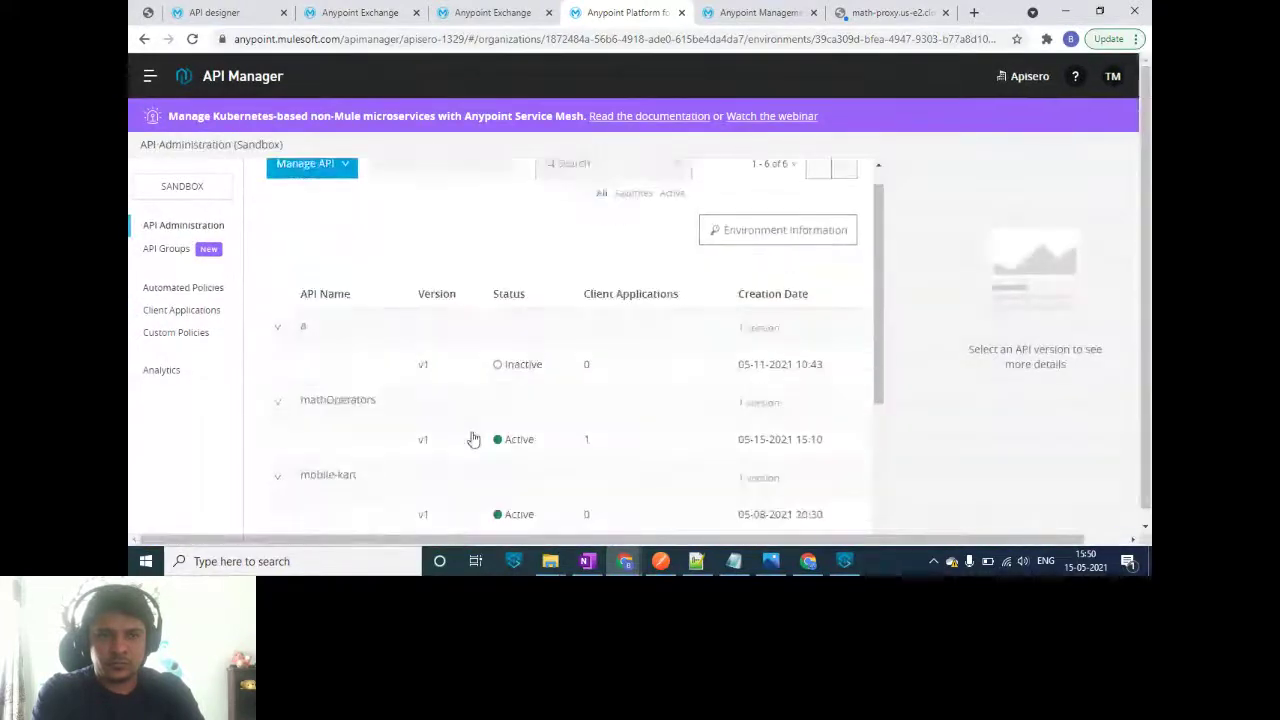
{"action": "left_click", "coordinate": [420, 460]}
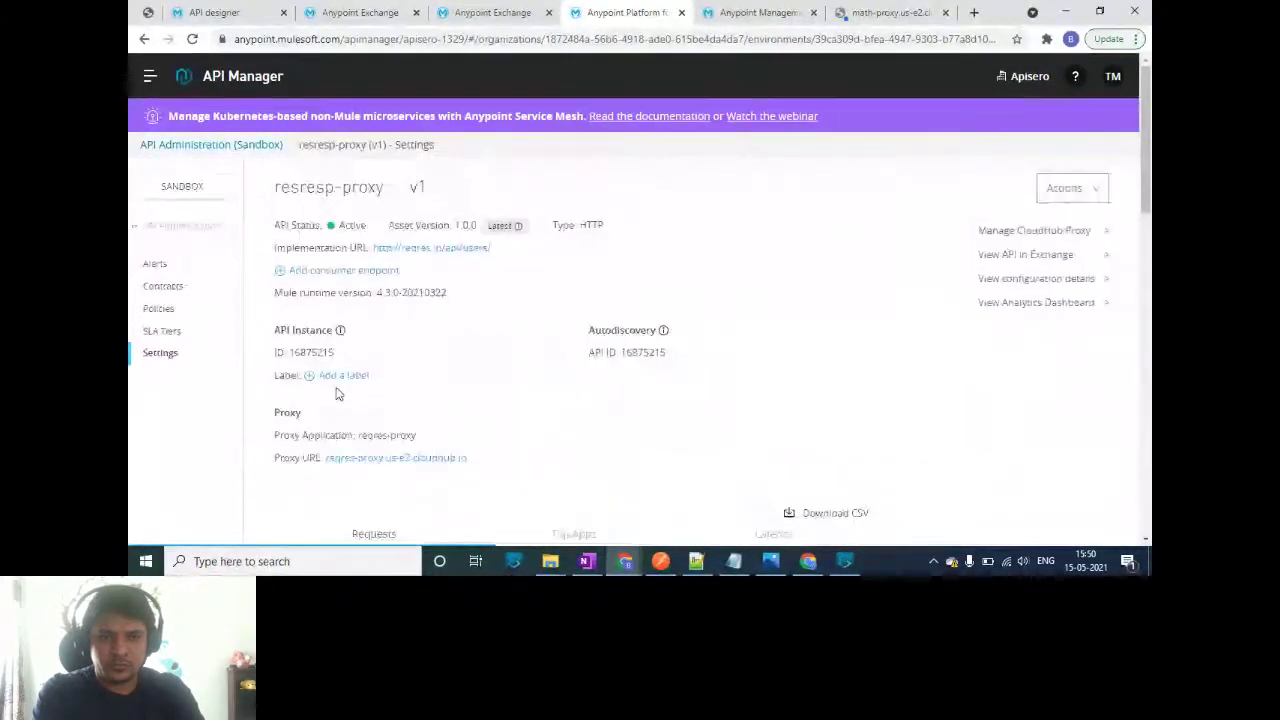
{"action": "left_click", "coordinate": [452, 458], "text": "ctrl"}
{"action": "left_click", "coordinate": [655, 11]}
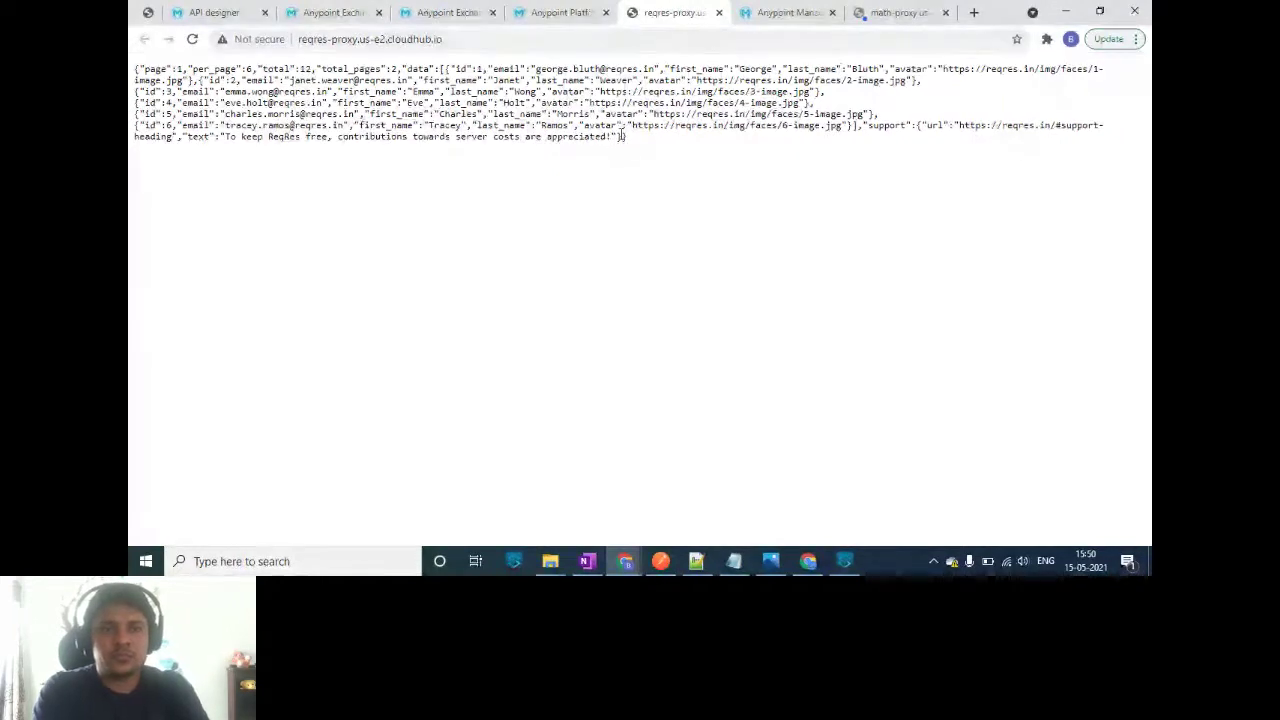
{"action": "left_click_drag", "start_coordinate": [630, 143], "coordinate": [227, 120]}
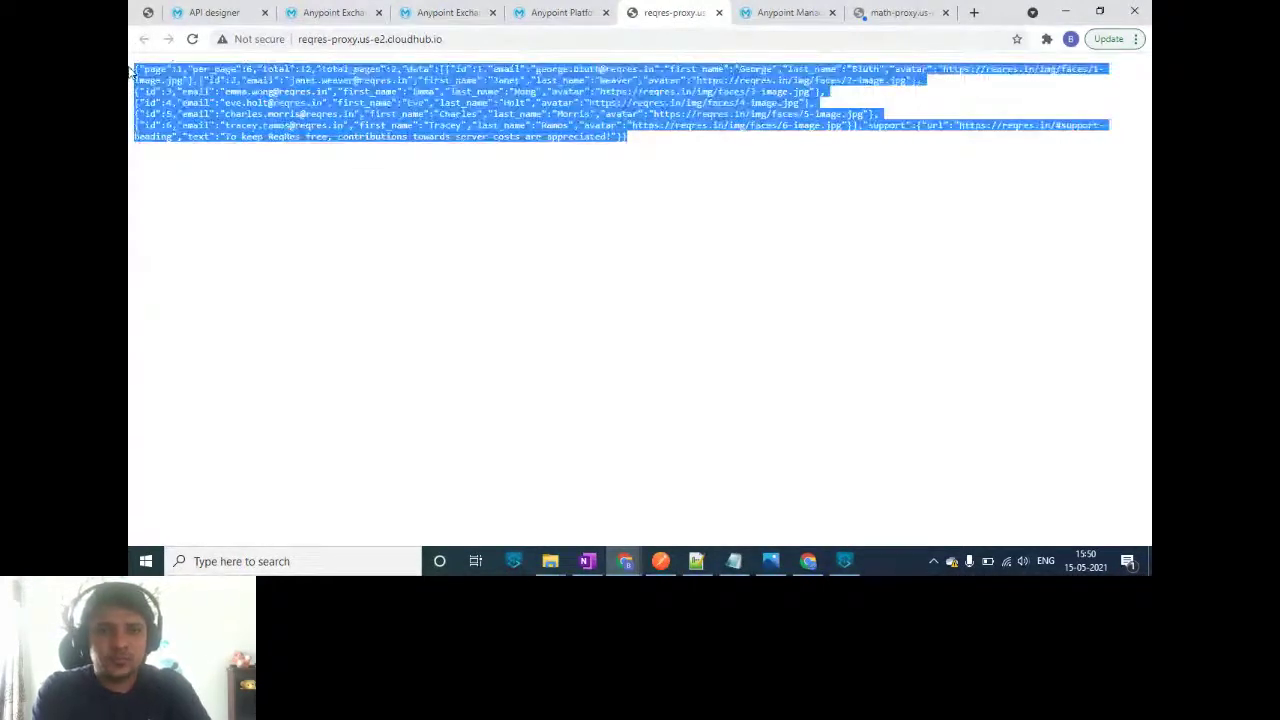
Load the full reqres.in users list directly and compare it with the proxy response
{"action": "left_click", "coordinate": [148, 12]}
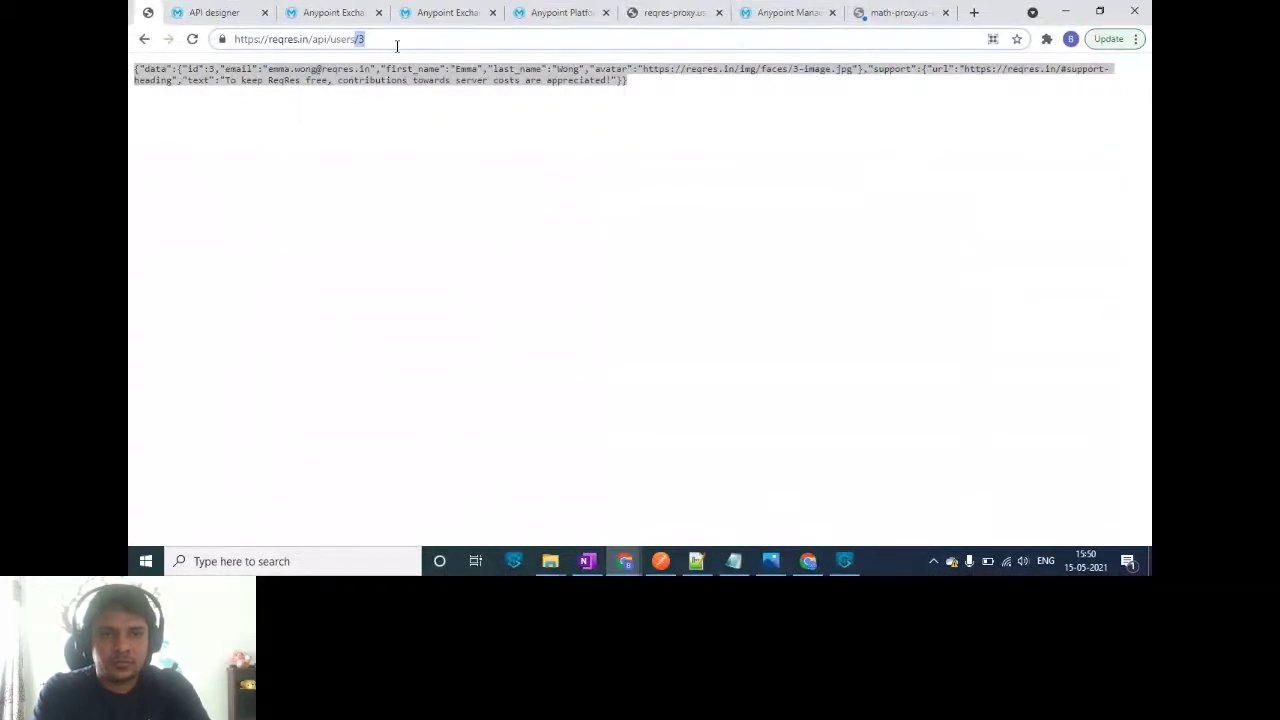
{"action": "key", "text": "BackSpace"}
{"action": "key", "text": "Return"}
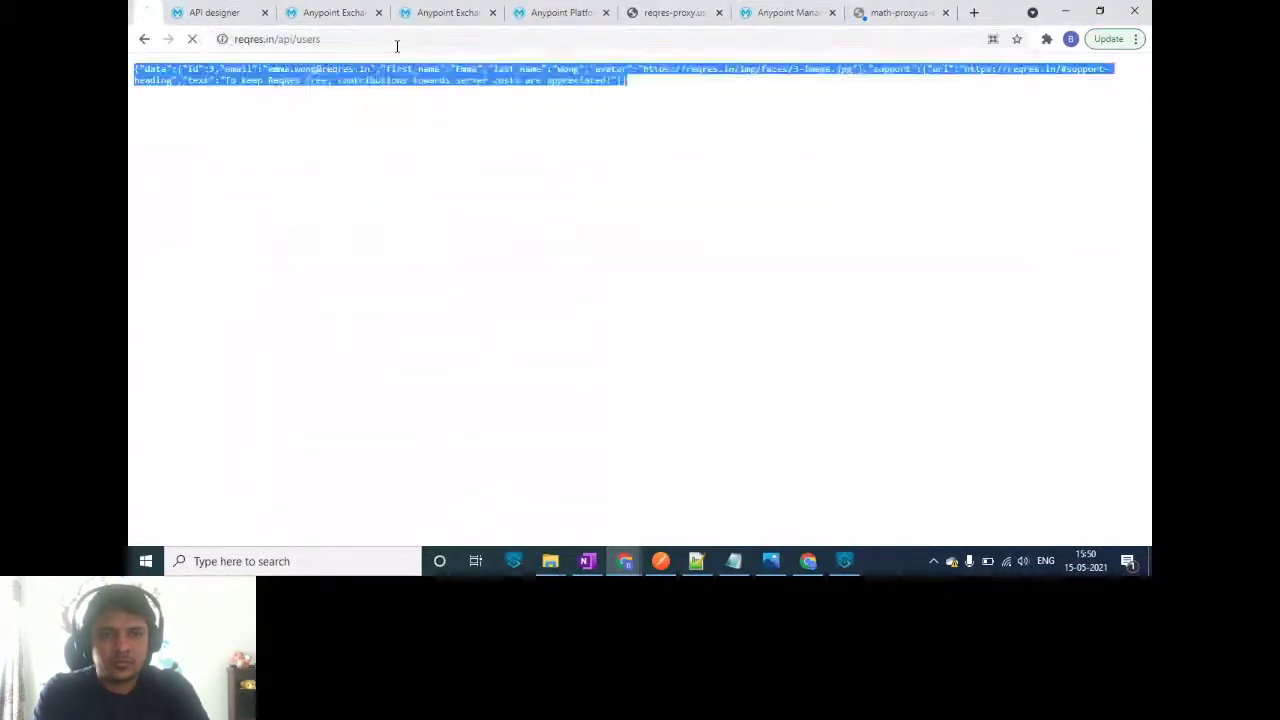
{"action": "left_click", "coordinate": [677, 13]}
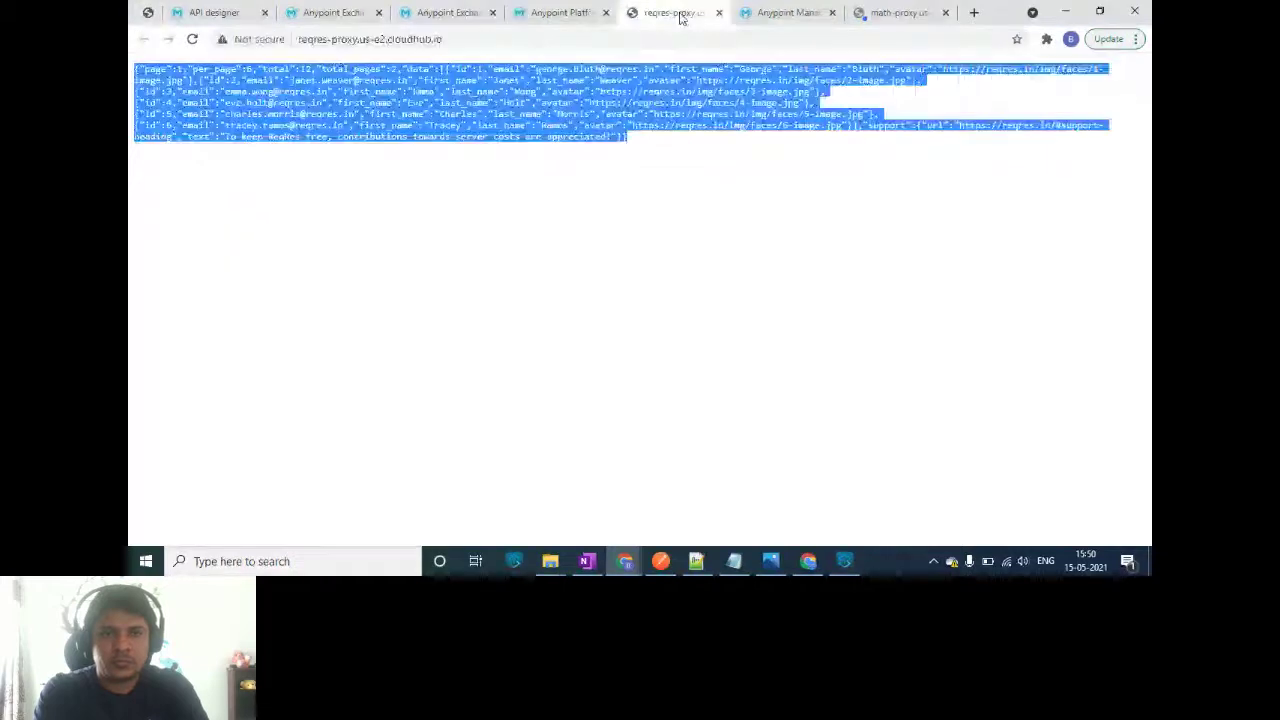
{"action": "left_click", "coordinate": [145, 12]}
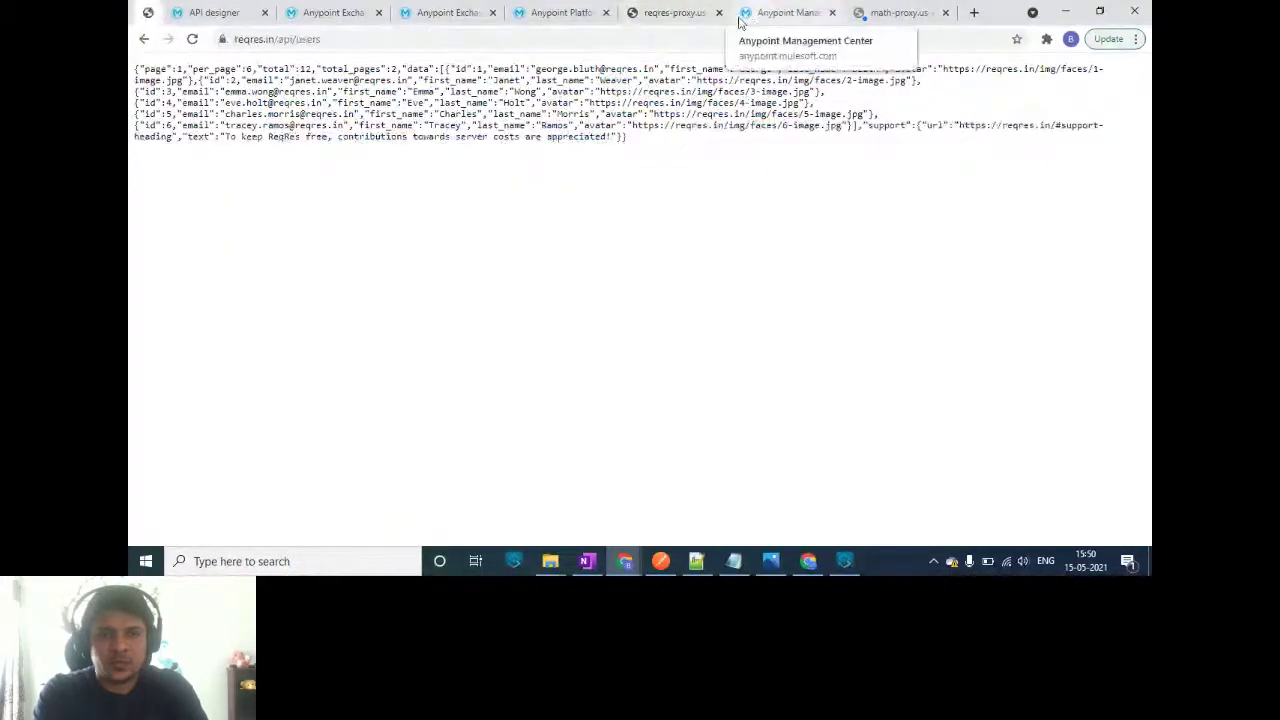
{"action": "left_click", "coordinate": [690, 16]}
Append /1 to the proxy URL to return user 1's record through the proxy
{"action": "left_click", "coordinate": [566, 38]}
{"action": "left_click", "coordinate": [566, 38]}
{"action": "type", "text": "/1"}
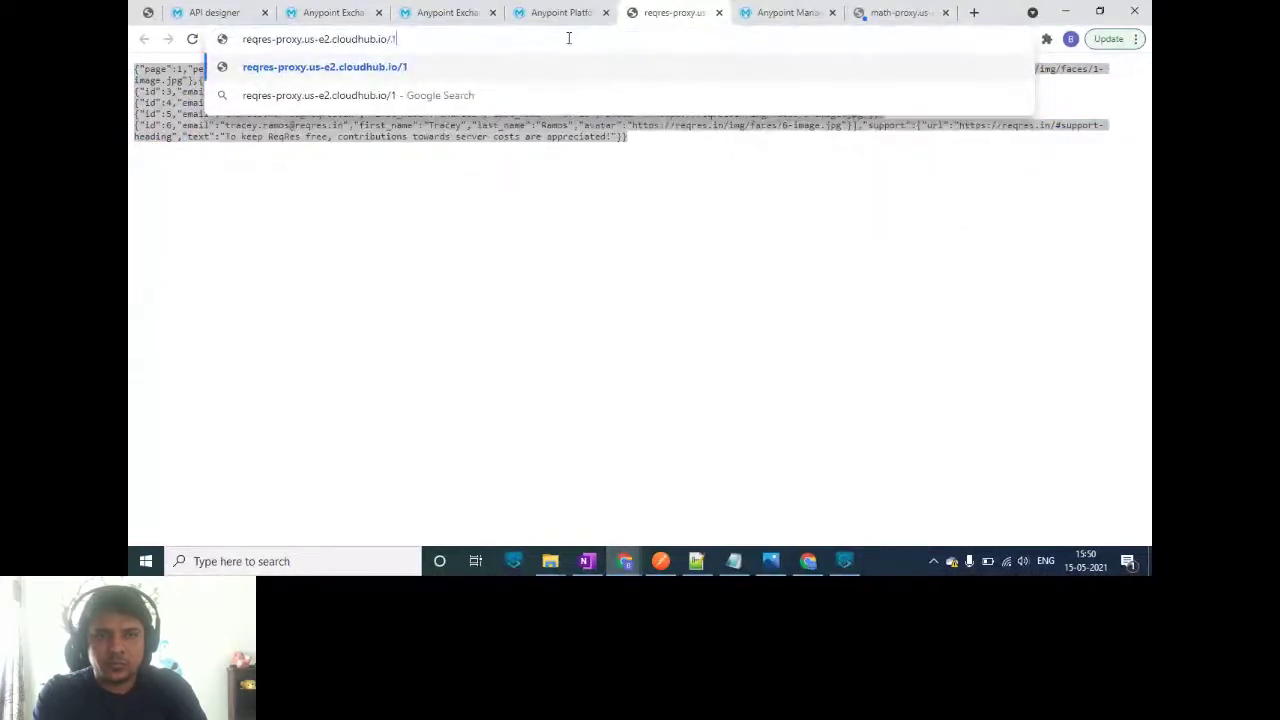
{"action": "key", "text": "Return"}
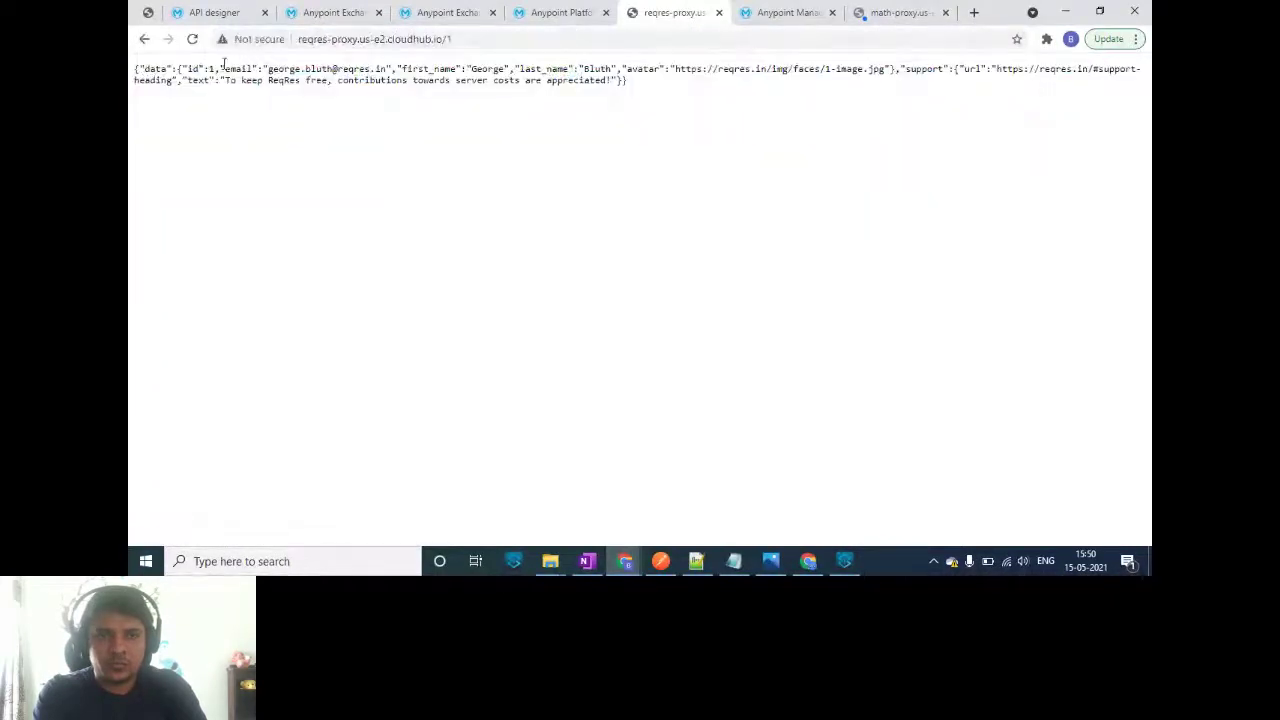
{"action": "left_click_drag", "start_coordinate": [136, 72], "coordinate": [590, 92]}
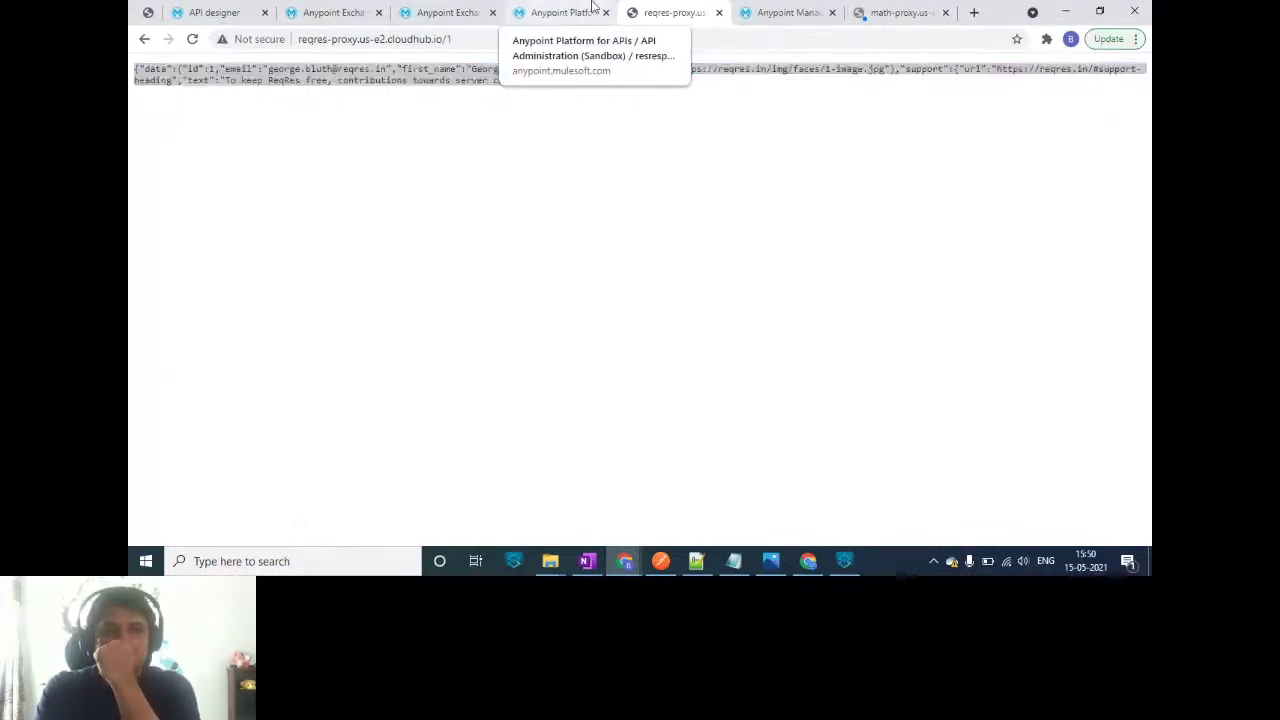
{"action": "left_click", "coordinate": [558, 12]}
{"action": "left_click", "coordinate": [672, 12]}
Browse the Apply New Policy list, checking Client ID enforcement versions without choosing one
{"action": "left_click", "coordinate": [560, 12]}
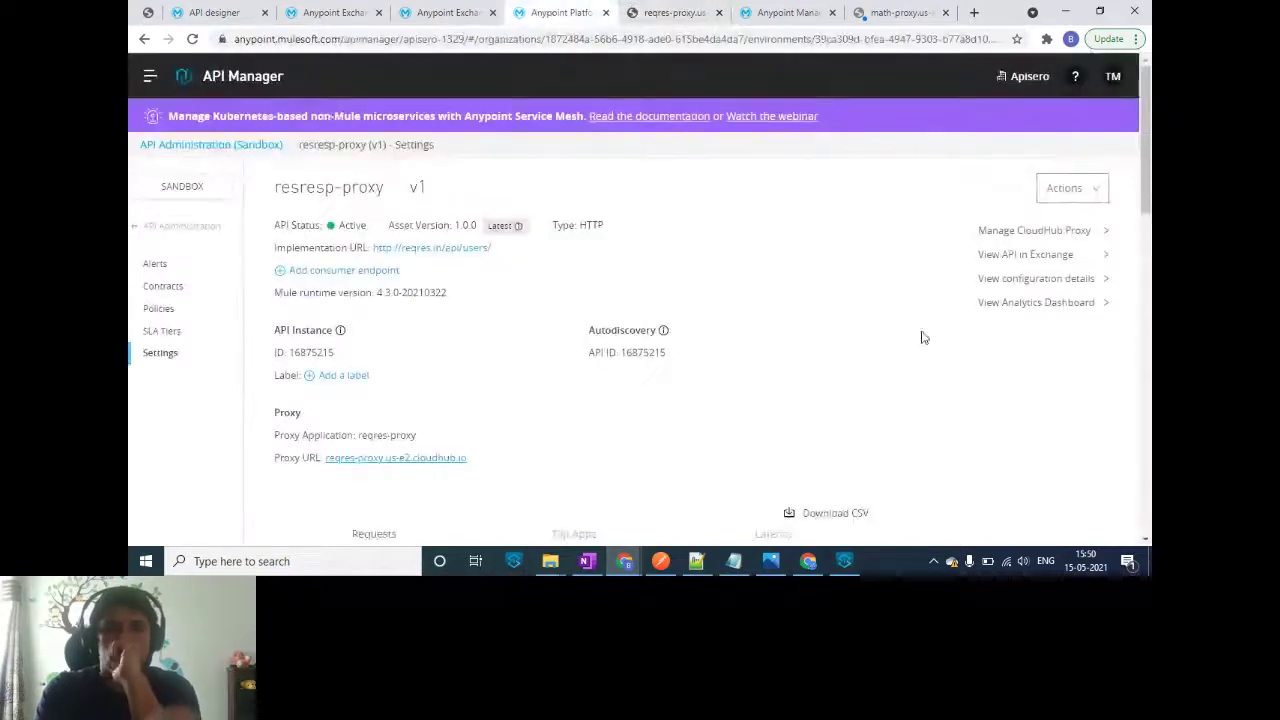
{"action": "scroll", "coordinate": [351, 369], "scroll_direction": "down", "scroll_amount": 3}
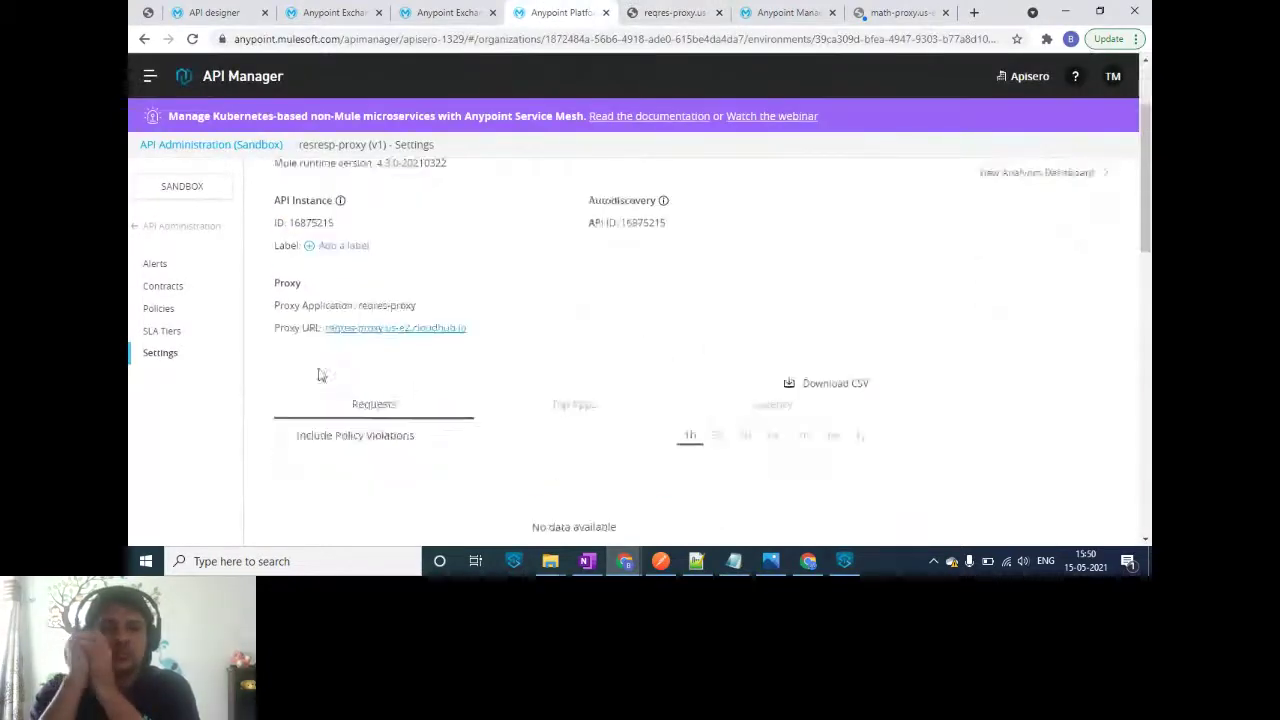
{"action": "scroll", "coordinate": [411, 271], "scroll_direction": "up", "scroll_amount": 3}
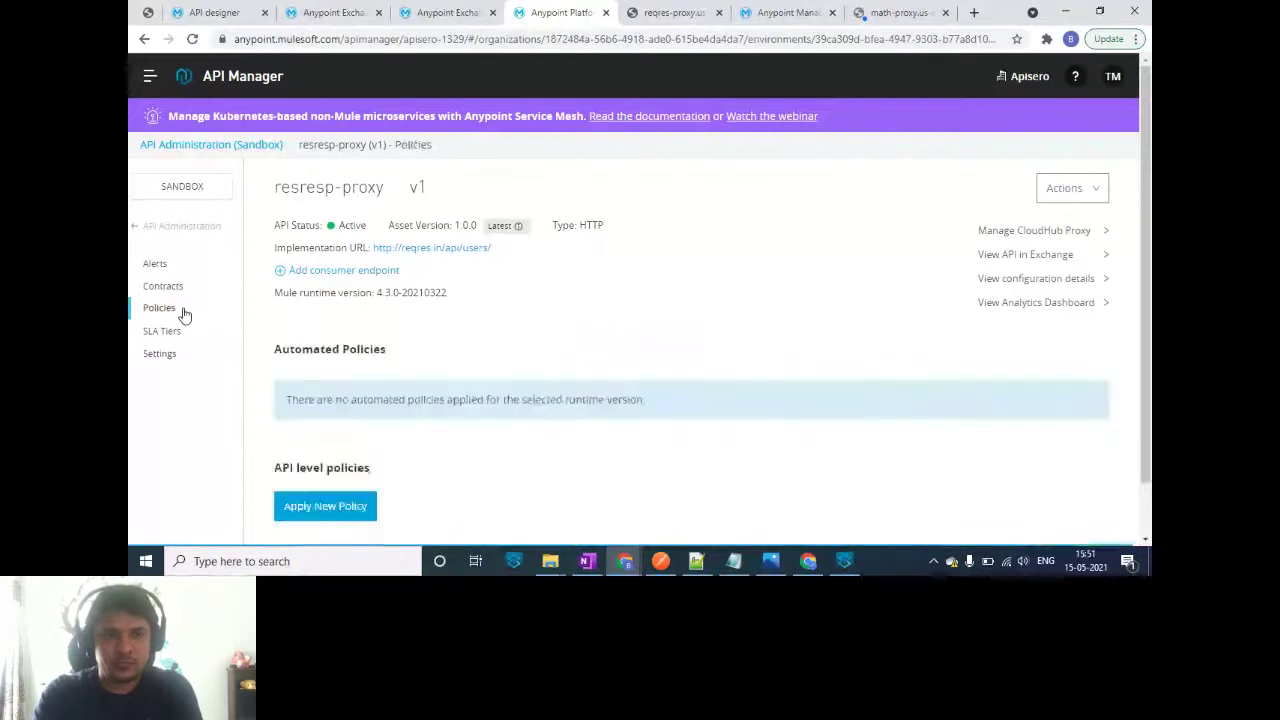
{"action": "scroll", "coordinate": [420, 410], "scroll_direction": "down", "scroll_amount": 1}
{"action": "left_click", "coordinate": [355, 452]}
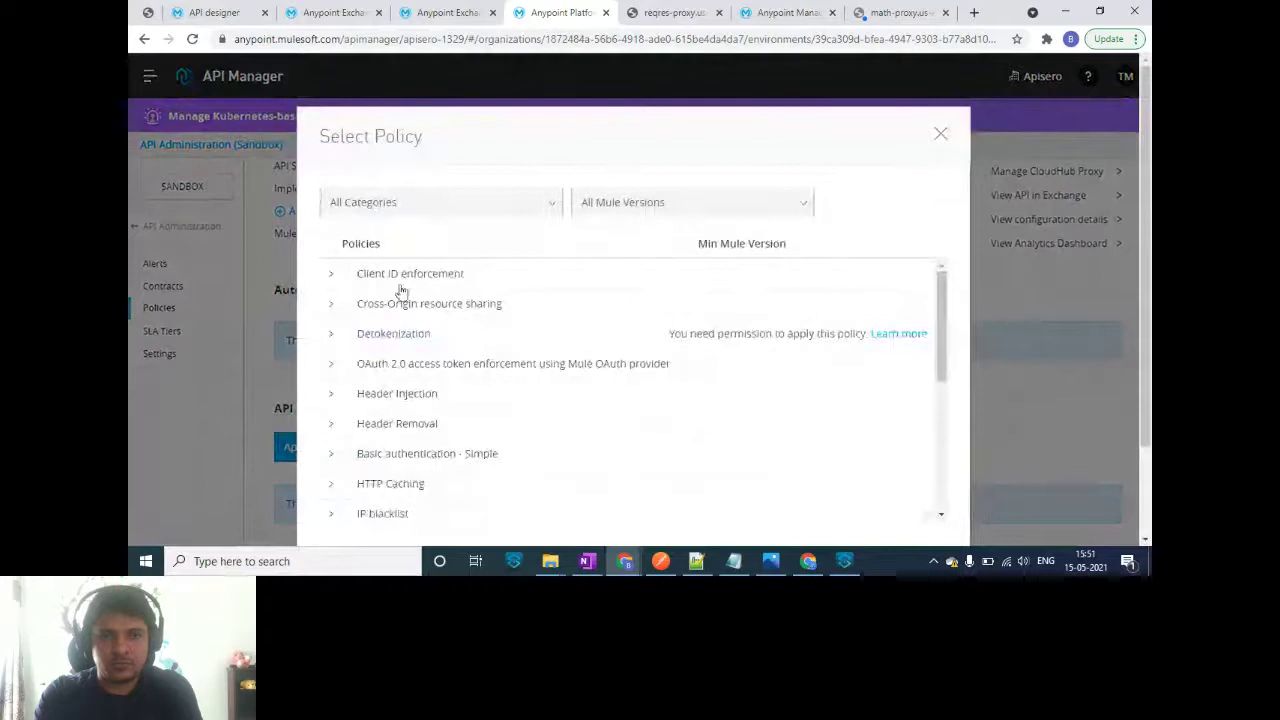
{"action": "left_click", "coordinate": [414, 278]}
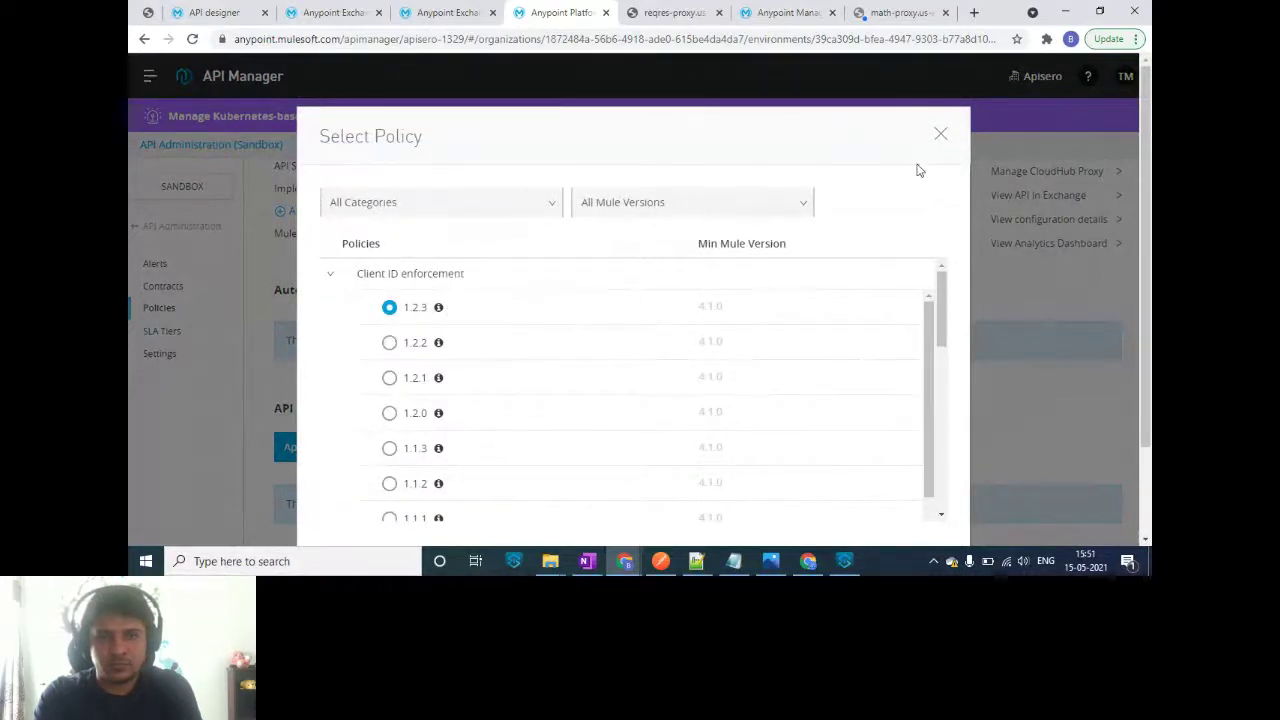
{"action": "scroll", "coordinate": [500, 351], "scroll_direction": "down", "scroll_amount": 3}
{"action": "scroll", "coordinate": [483, 366], "scroll_direction": "up", "scroll_amount": 3}
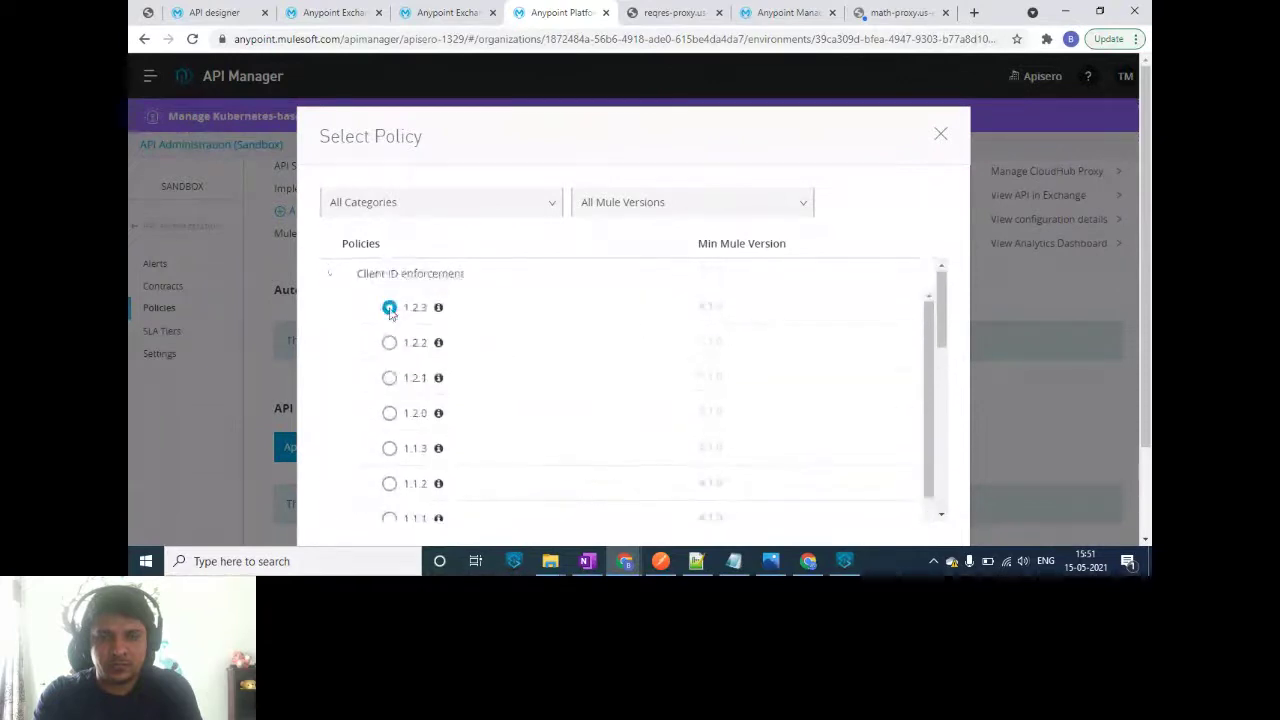
{"action": "left_click", "coordinate": [348, 280]}
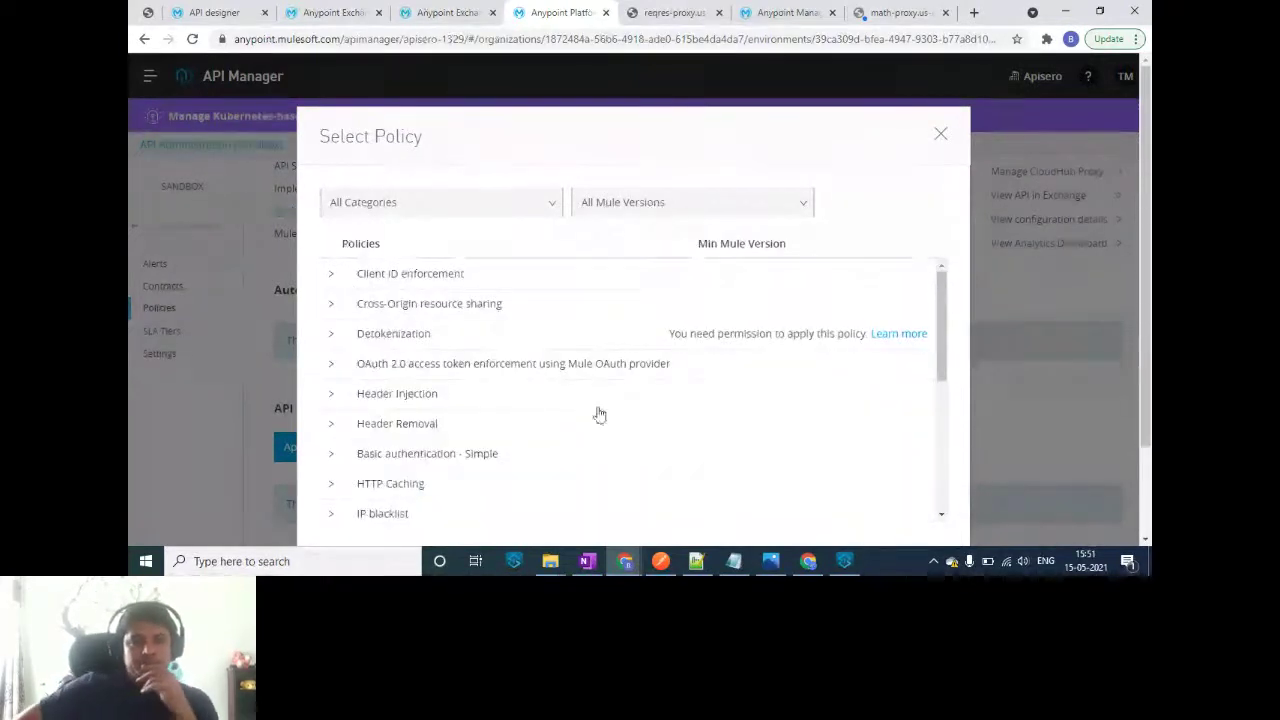
{"action": "left_click", "coordinate": [940, 134]}
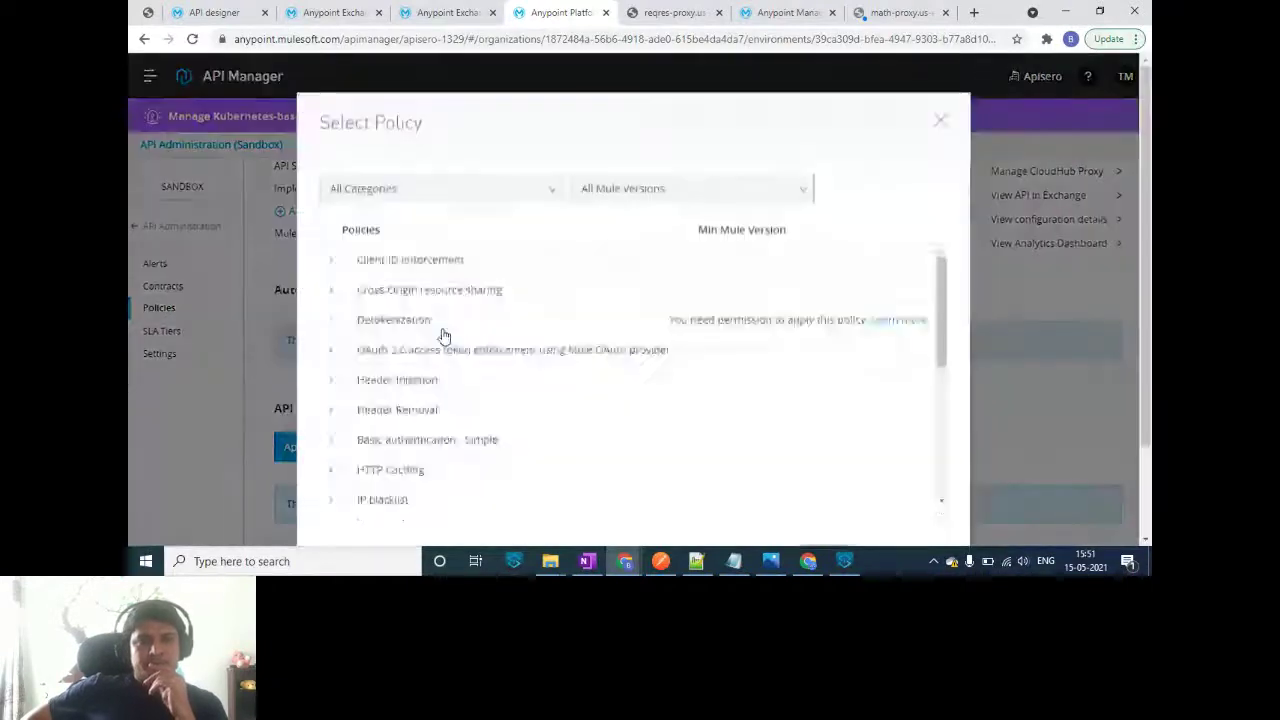
Apply Basic authentication - Simple 1.2.2 with a user name and password
{"action": "scroll", "coordinate": [443, 334], "scroll_direction": "down", "scroll_amount": 5}
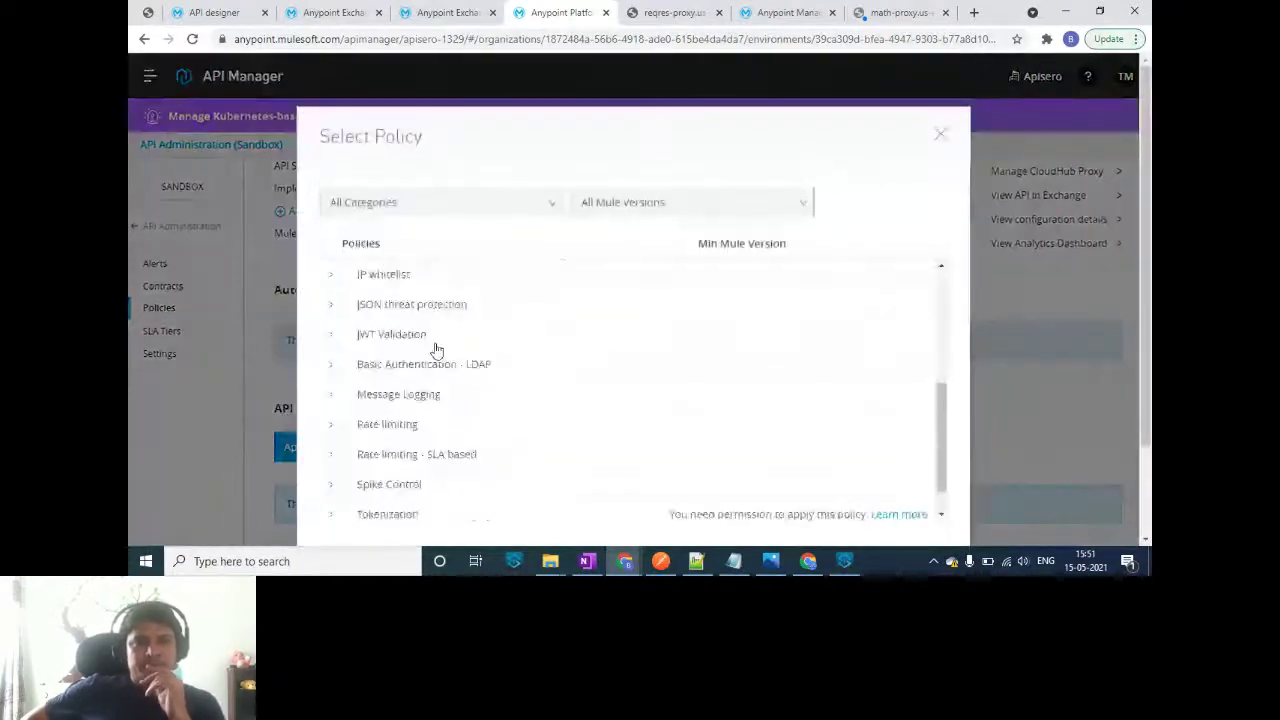
{"action": "scroll", "coordinate": [344, 343], "scroll_direction": "up", "scroll_amount": 3}
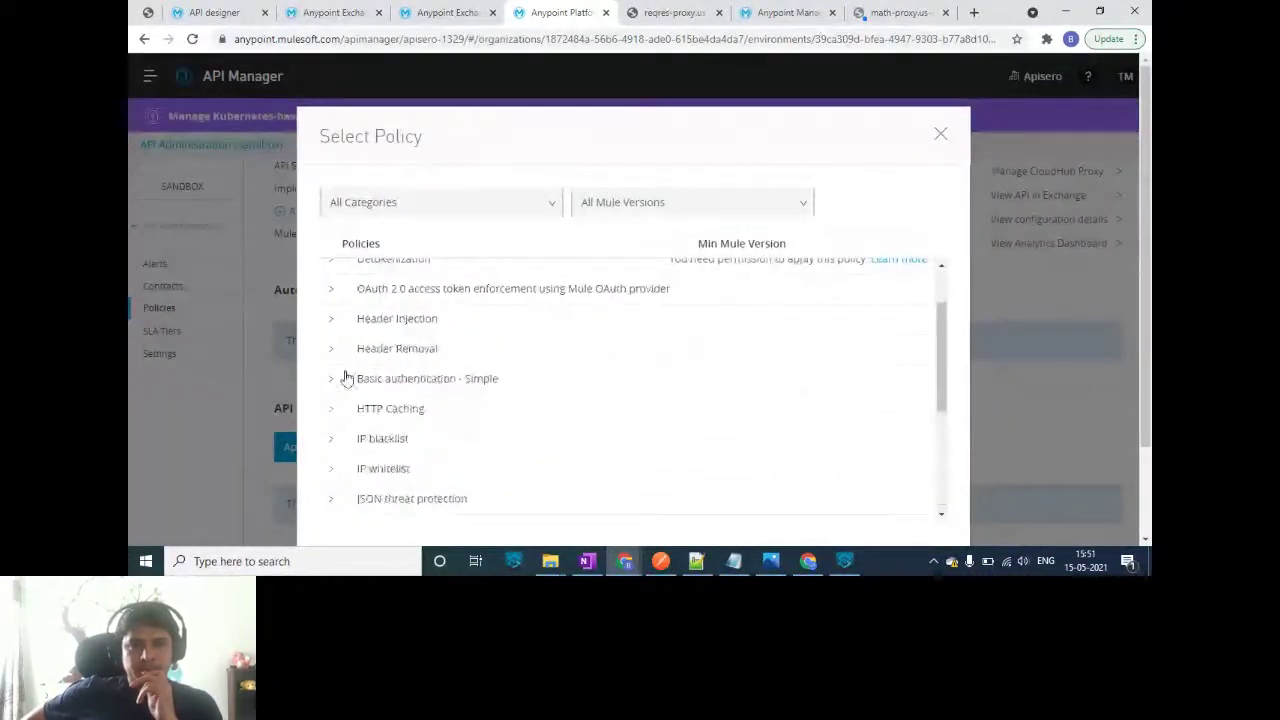
{"action": "left_click", "coordinate": [338, 379]}
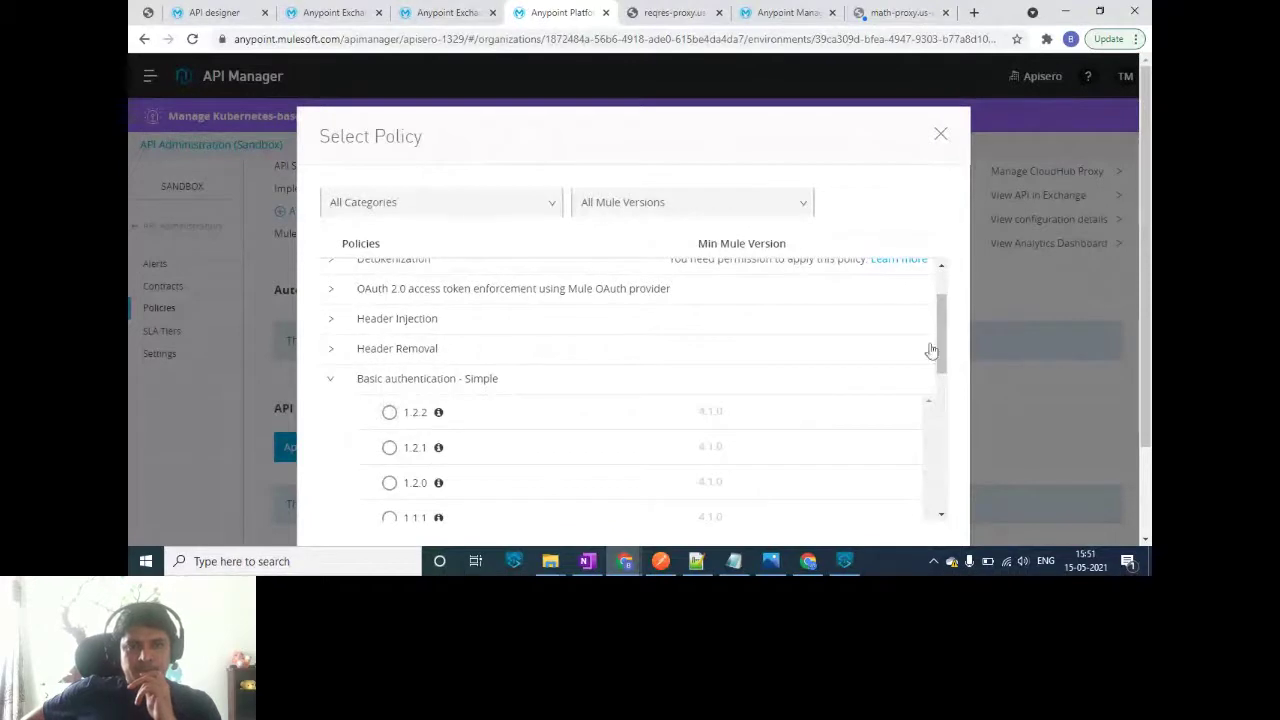
{"action": "scroll", "coordinate": [940, 350], "scroll_direction": "down", "scroll_amount": 5}
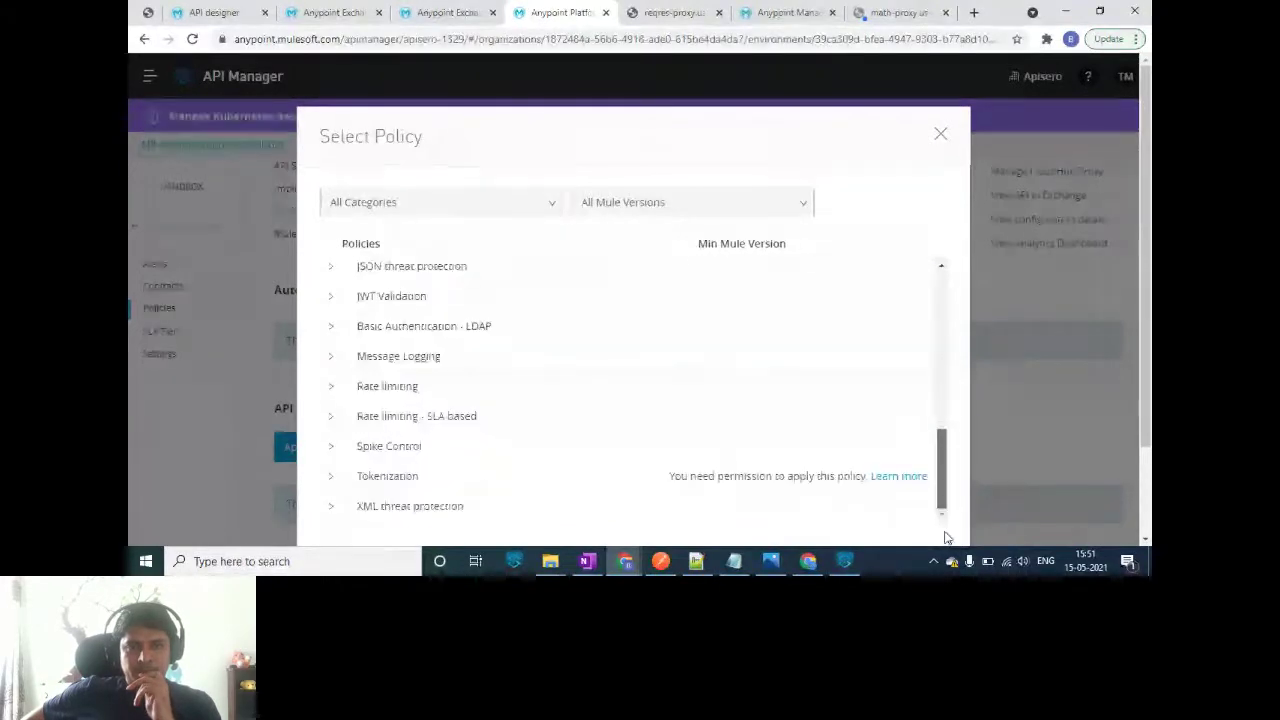
{"action": "scroll", "coordinate": [962, 446], "scroll_direction": "down", "scroll_amount": 2}
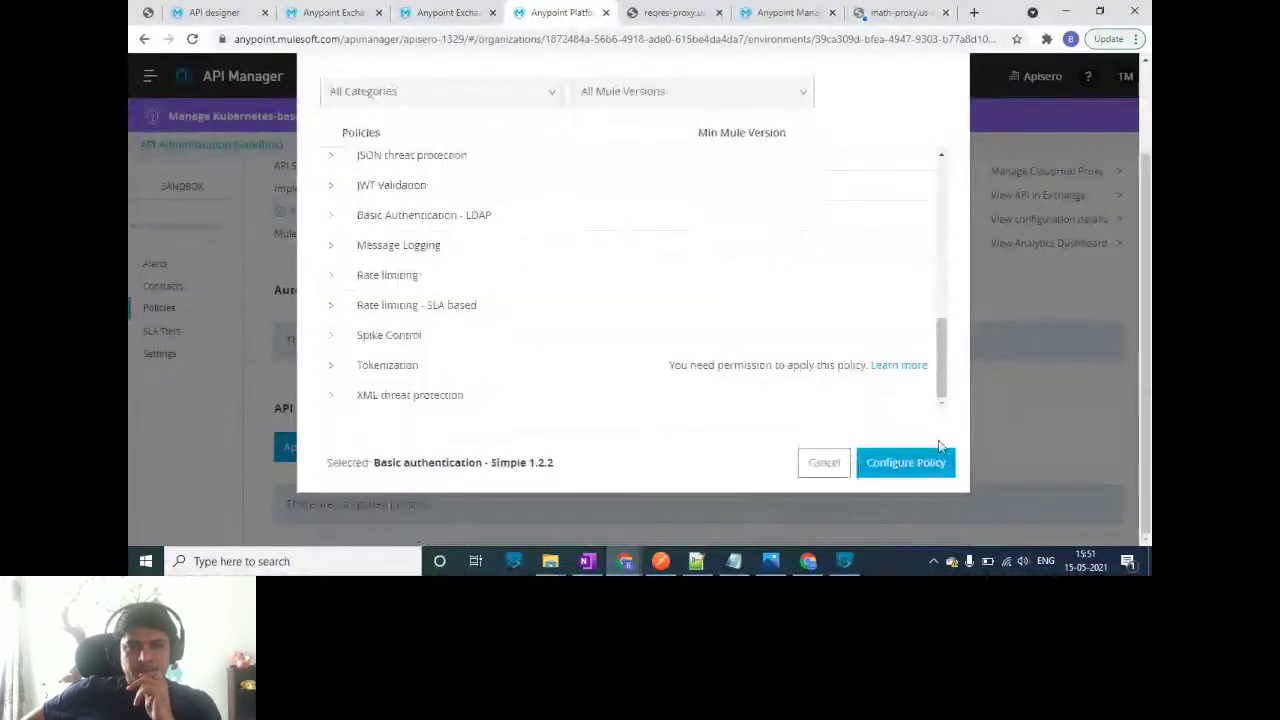
{"action": "left_click", "coordinate": [905, 462]}
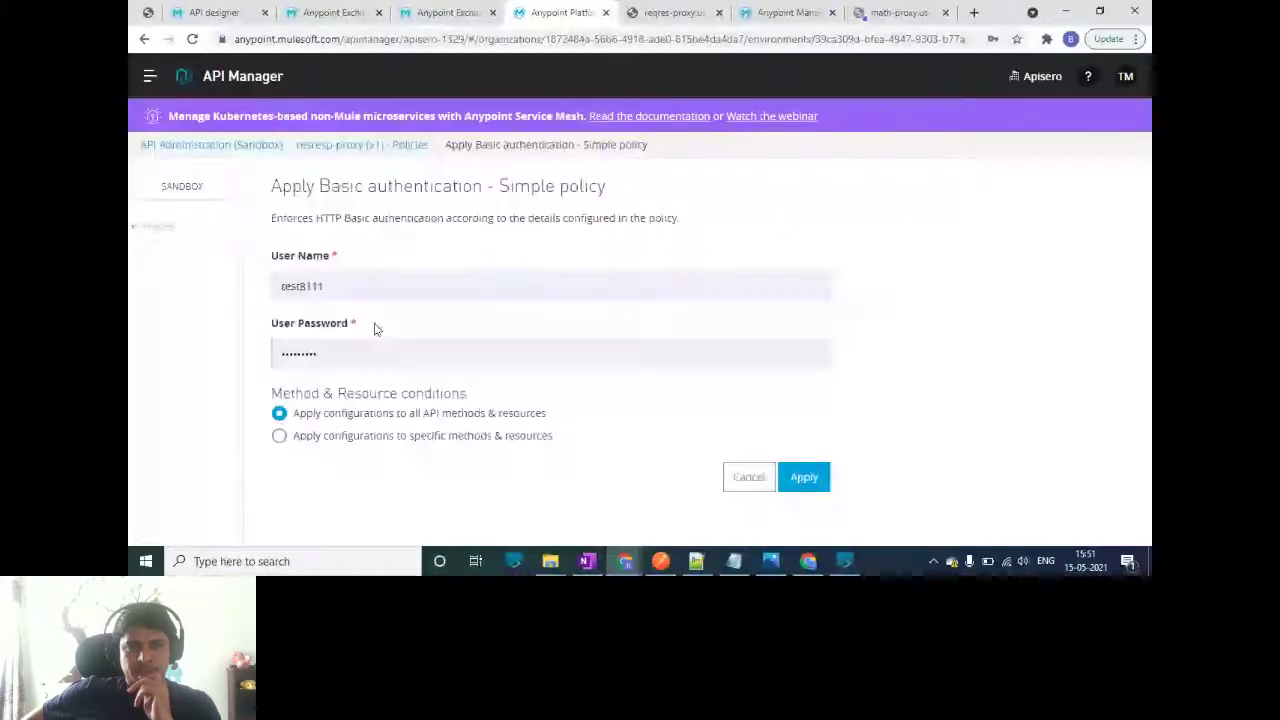
{"action": "left_click", "coordinate": [822, 485]}
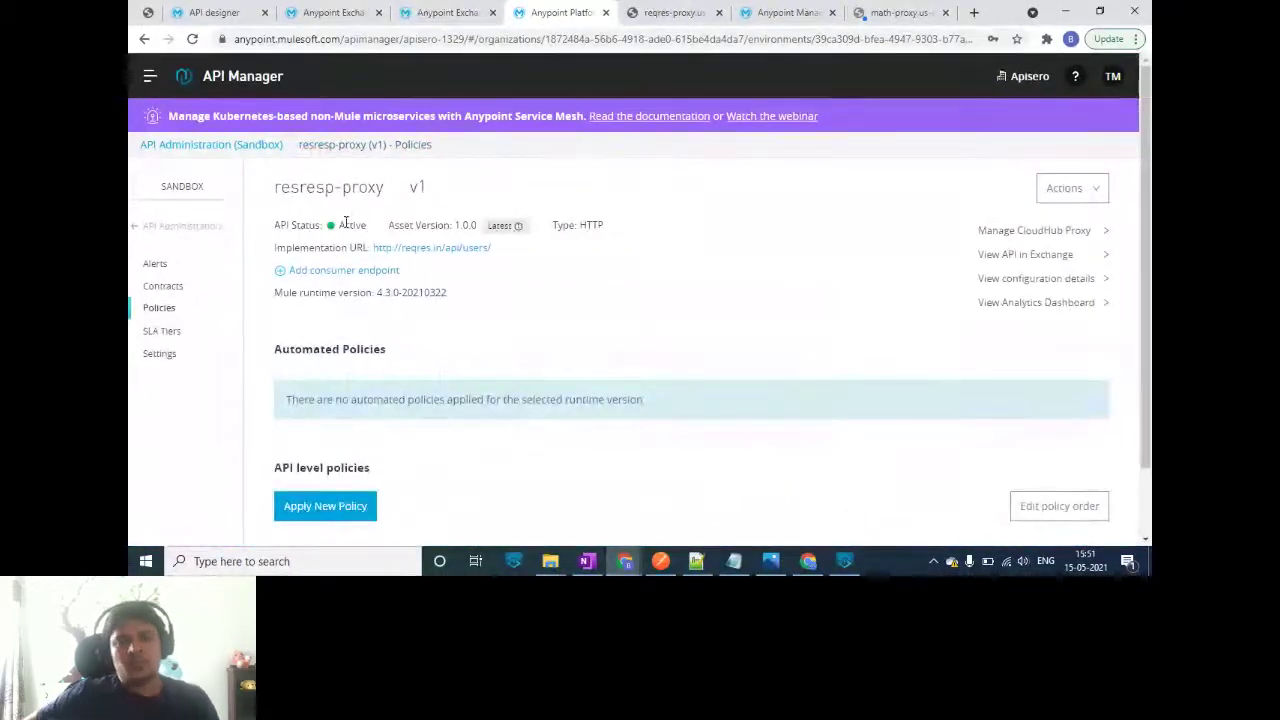
Reload the reqres-proxy URL to test the new basic authentication policy
{"action": "left_click", "coordinate": [630, 12]}
{"action": "left_click", "coordinate": [614, 40]}
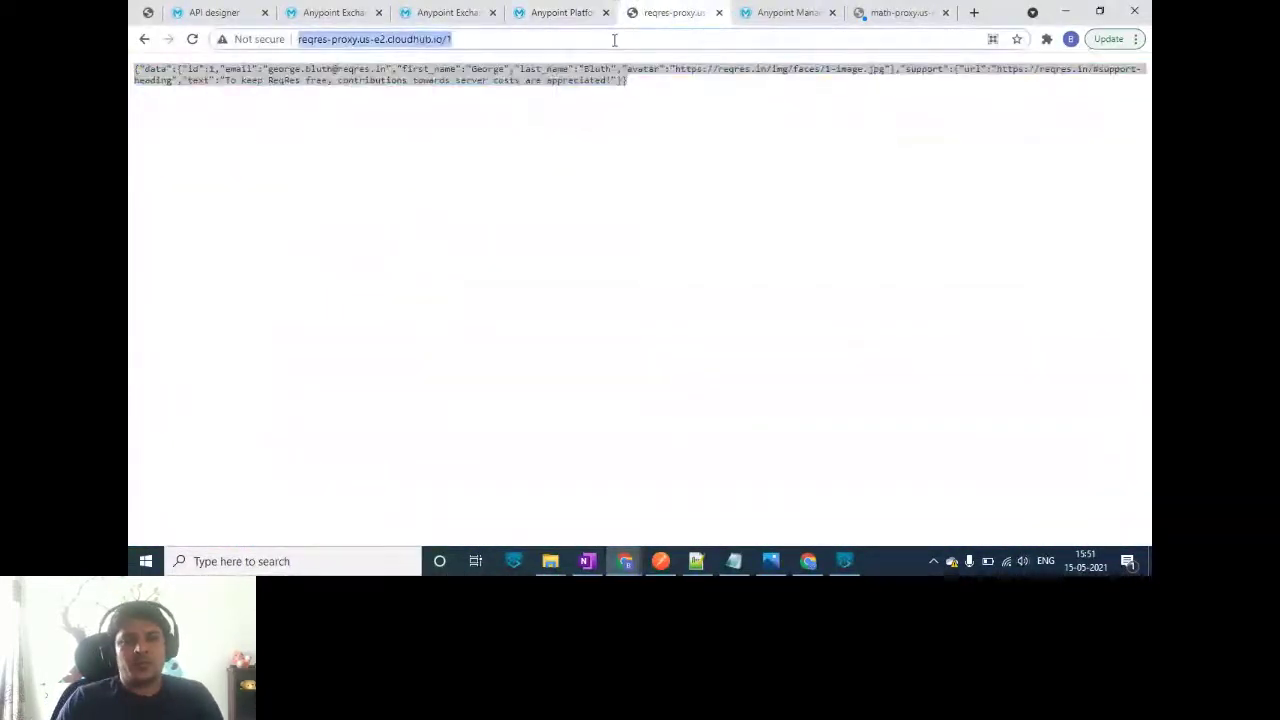
{"action": "key", "text": "Return"}
{"action": "left_click", "coordinate": [614, 40]}
Review the resresp-proxy Policies, Alerts and Contracts pages, then open Settings
{"action": "left_click", "coordinate": [555, 12]}
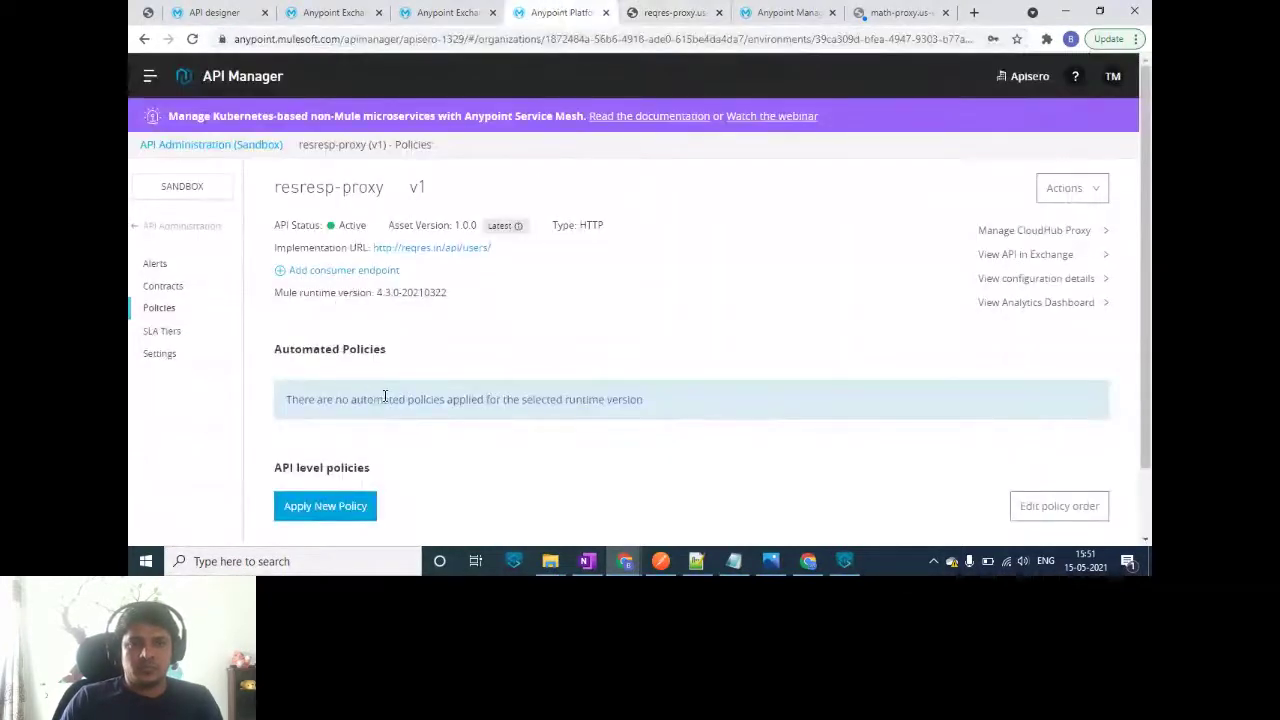
{"action": "scroll", "coordinate": [385, 398], "scroll_direction": "down", "scroll_amount": 1}
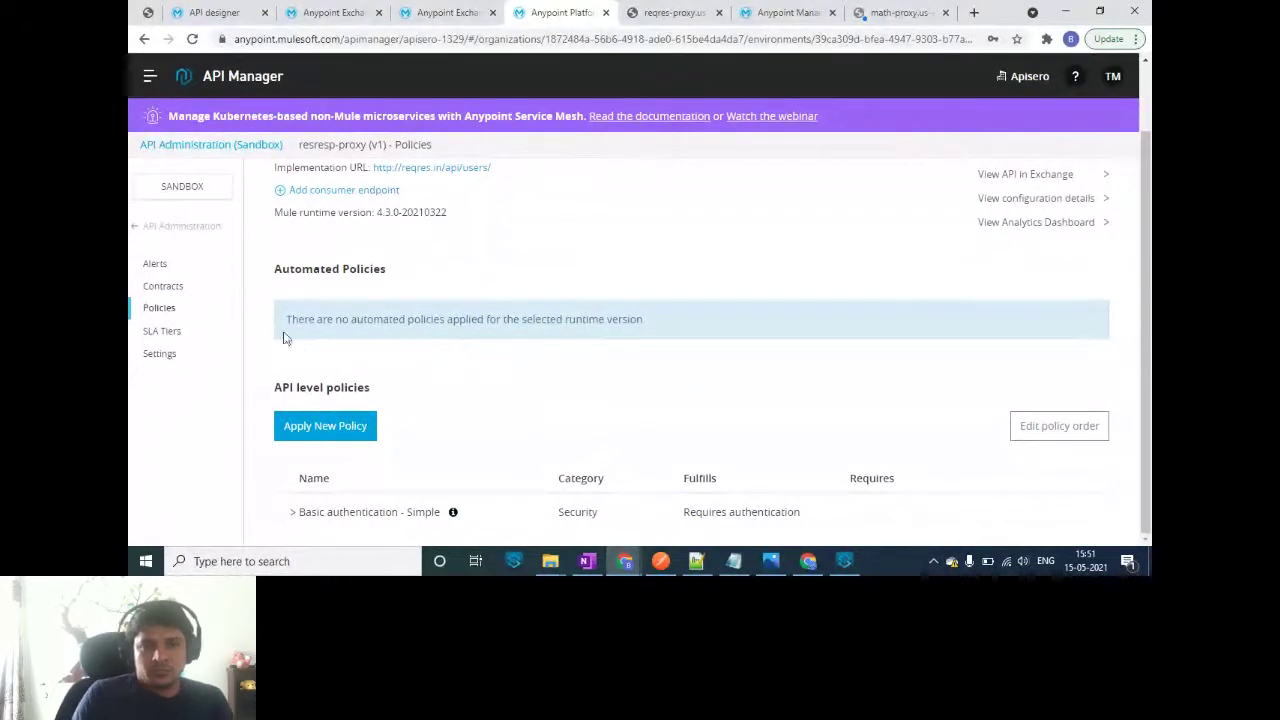
{"action": "left_click", "coordinate": [184, 266]}
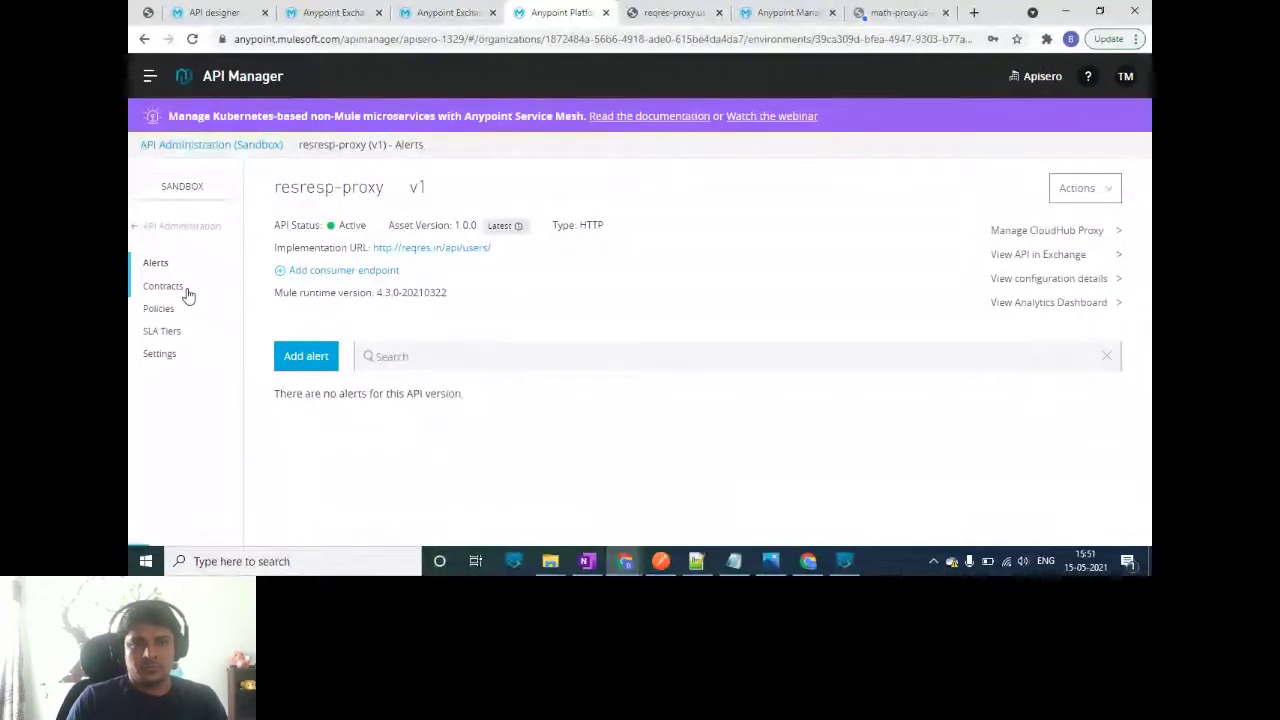
{"action": "left_click", "coordinate": [186, 291]}
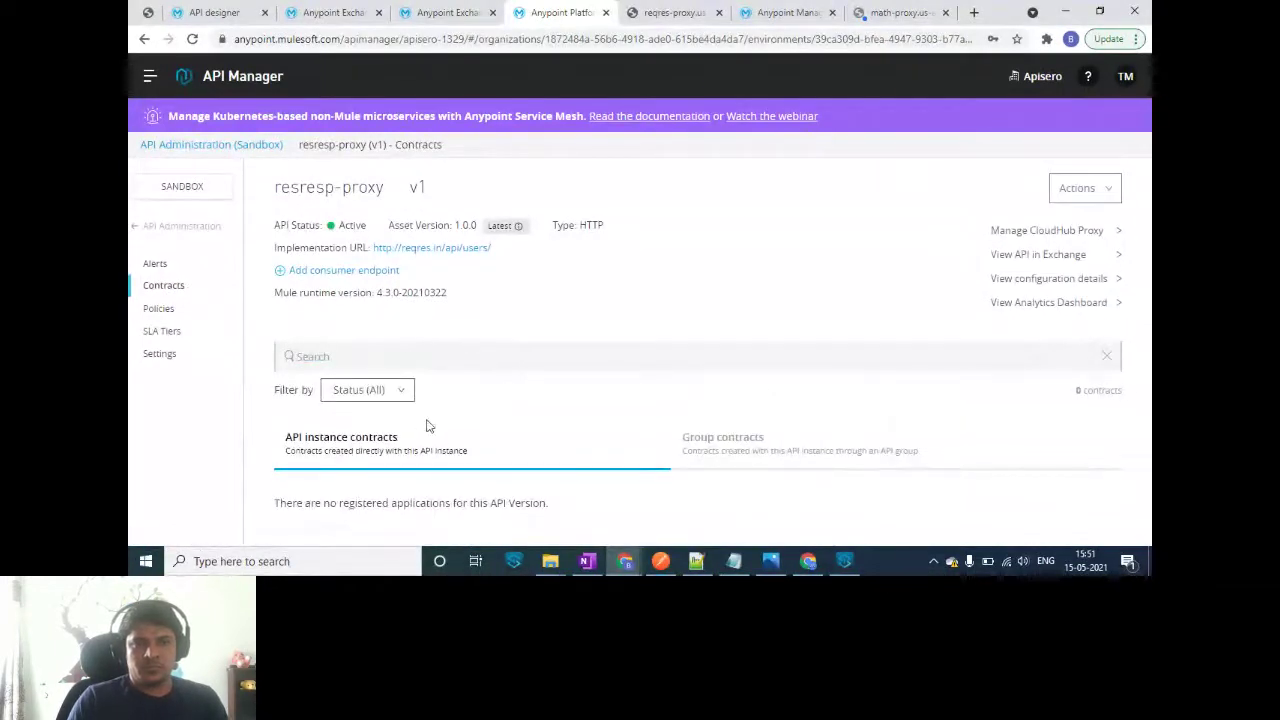
{"action": "left_click", "coordinate": [166, 356]}
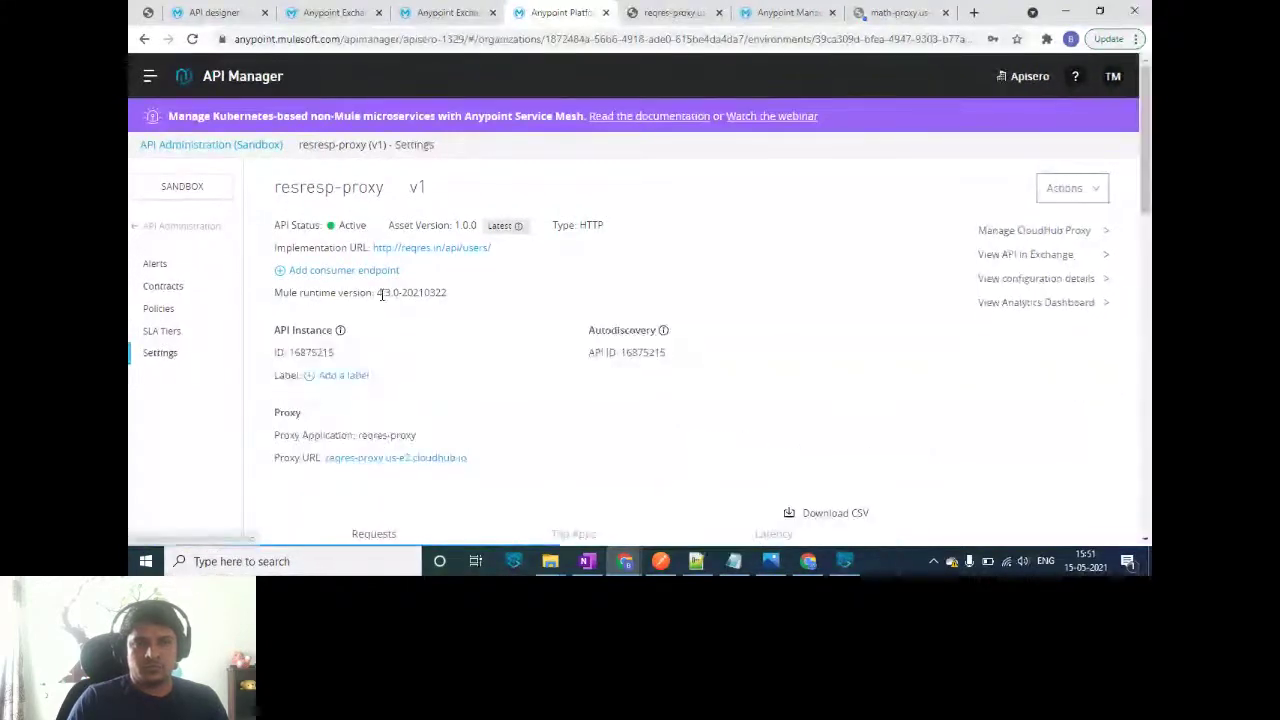
{"action": "scroll", "coordinate": [424, 341], "scroll_direction": "down", "scroll_amount": 5}
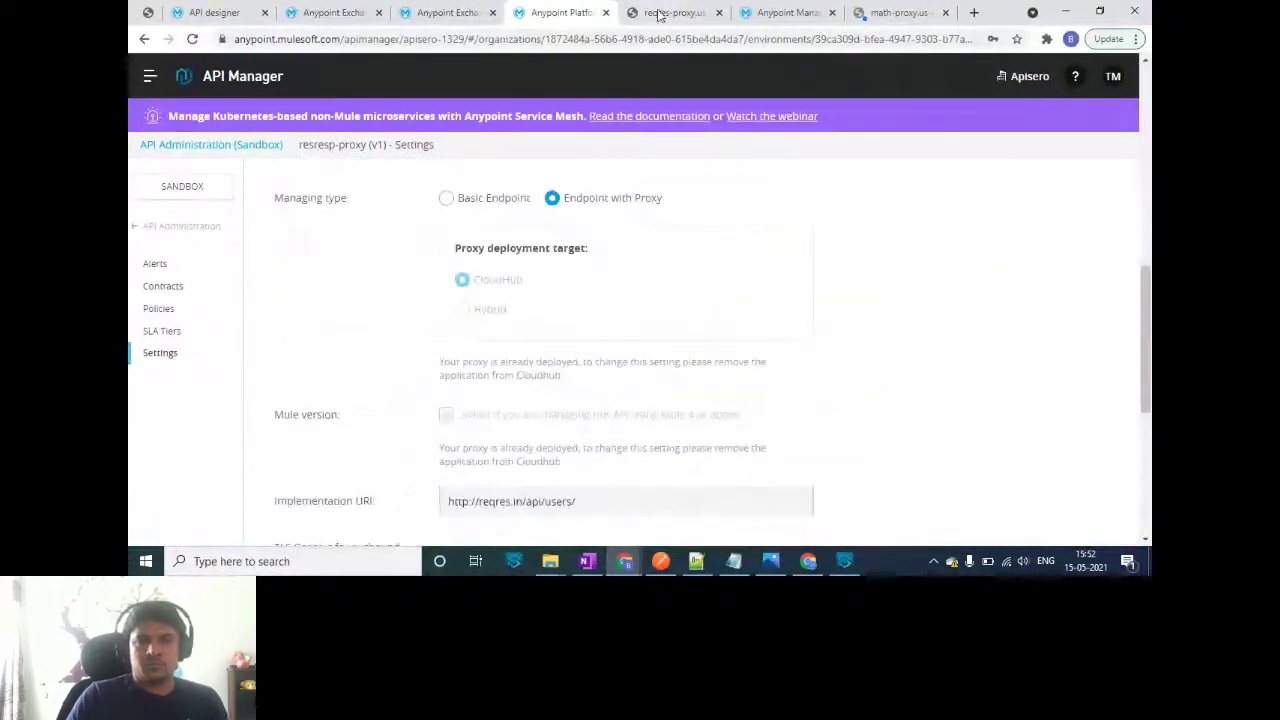
Retest the reqres-proxy endpoint, then return to the Settings page showing the reqres.in implementation URL
{"action": "left_click", "coordinate": [659, 14]}
{"action": "left_click", "coordinate": [654, 37]}
{"action": "key", "text": "Return"}
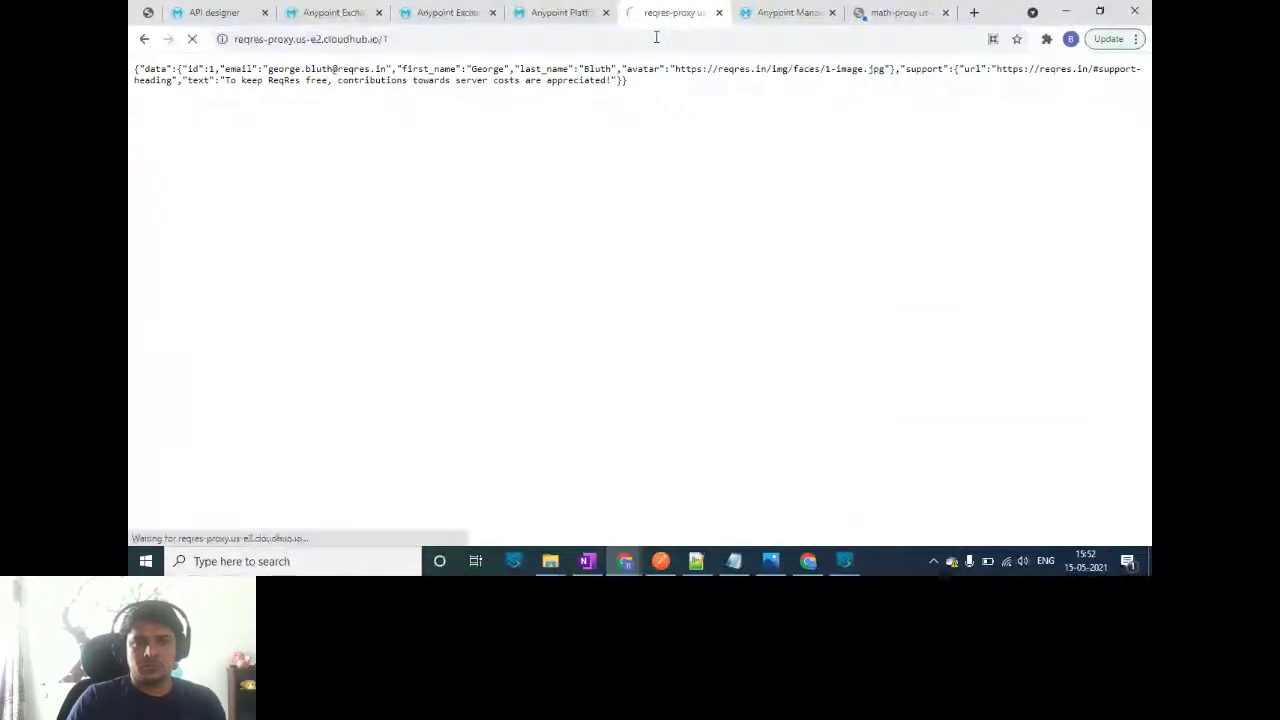
{"action": "left_click", "coordinate": [578, 11]}
{"action": "scroll", "coordinate": [586, 406], "scroll_direction": "down", "scroll_amount": 2}
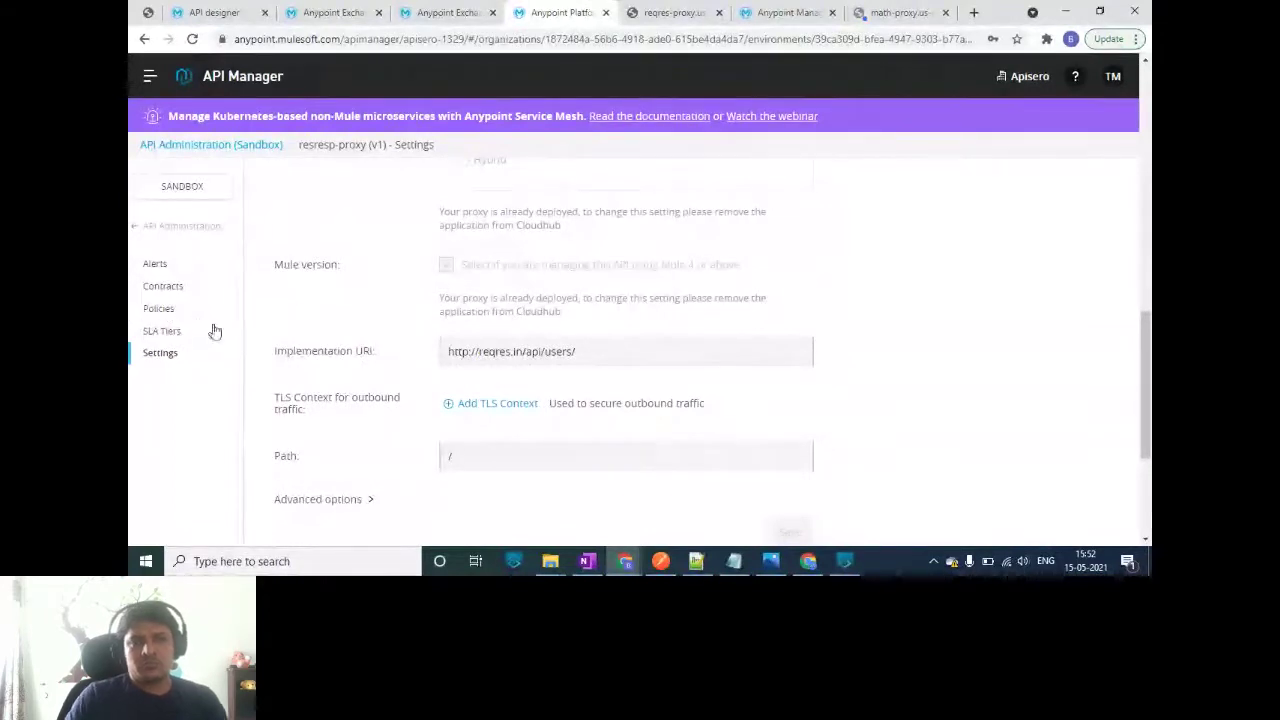
{"action": "scroll", "coordinate": [383, 357], "scroll_direction": "up", "scroll_amount": 5}
{"action": "scroll", "coordinate": [383, 357], "scroll_direction": "up", "scroll_amount": 4}
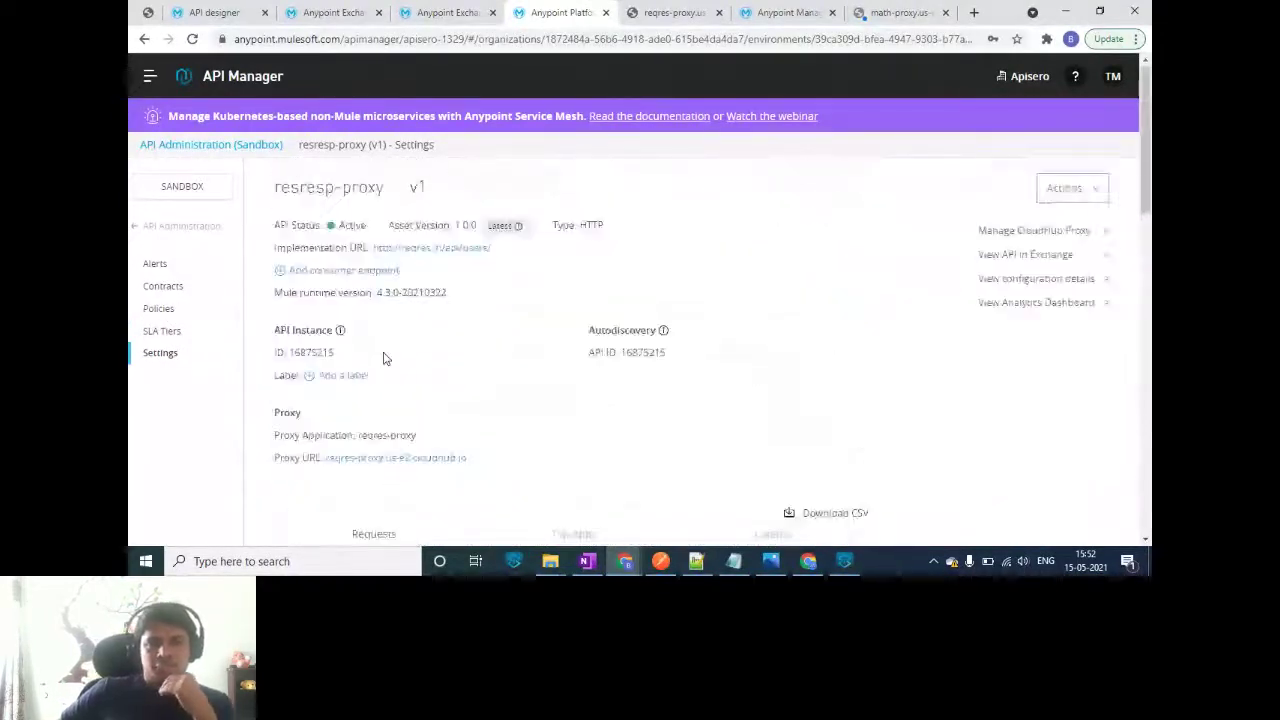
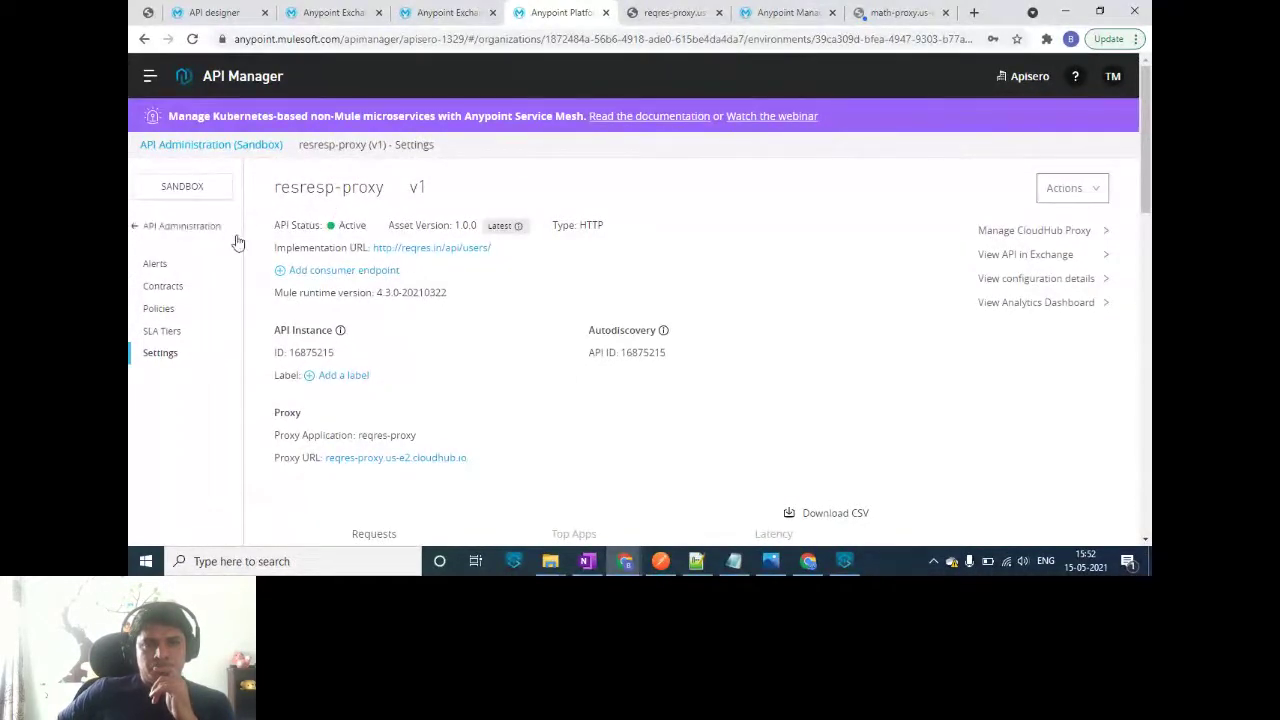
Review the Basic authentication - Simple policy, then select the reqres-proxy.us-e2.cloudhub.io proxy URL in Settings
{"action": "left_click", "coordinate": [170, 312]}
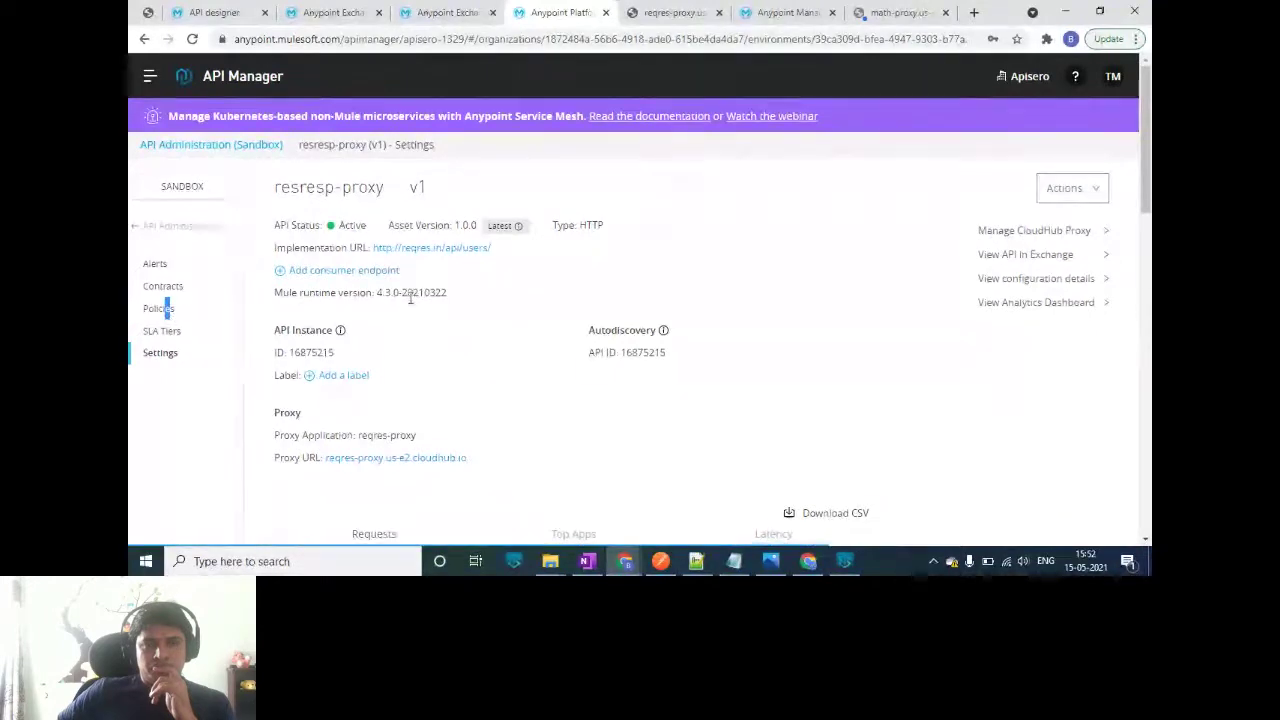
{"action": "scroll", "coordinate": [459, 384], "scroll_direction": "down", "scroll_amount": 1}
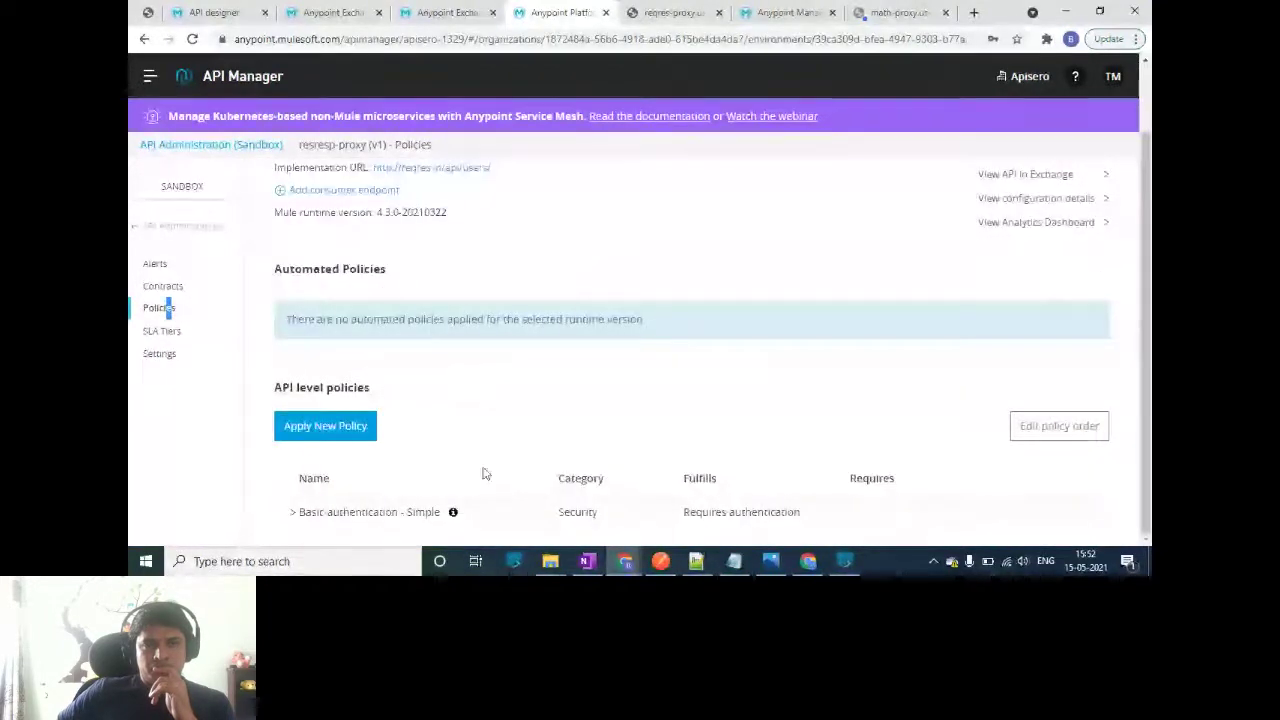
{"action": "left_click", "coordinate": [290, 514]}
{"action": "scroll", "coordinate": [428, 466], "scroll_direction": "down", "scroll_amount": 1}
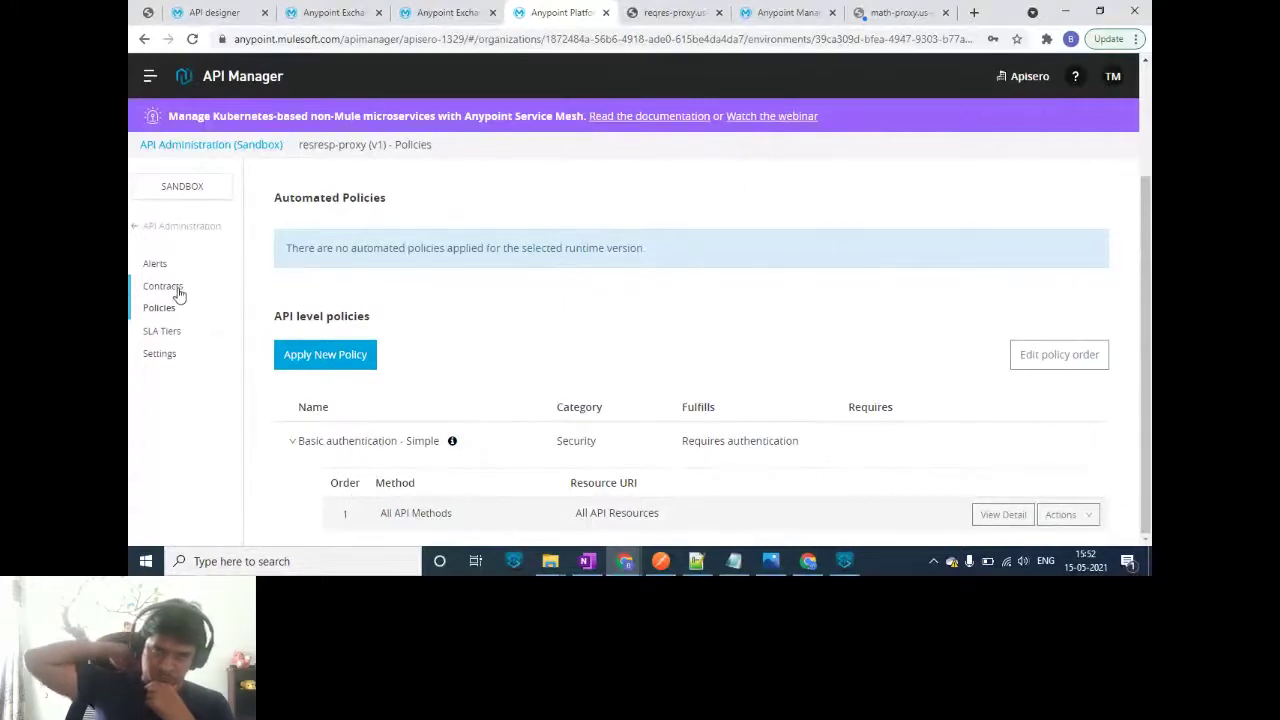
{"action": "left_click", "coordinate": [165, 353]}
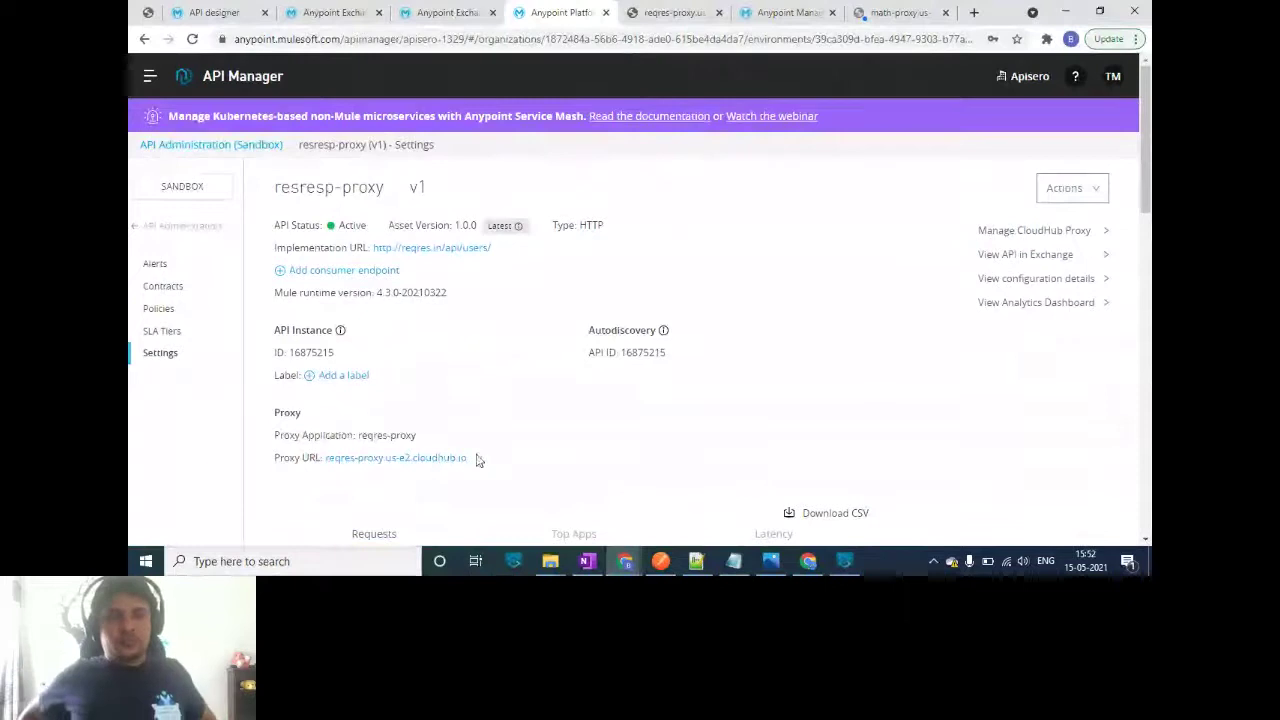
{"action": "left_click_drag", "start_coordinate": [483, 457], "coordinate": [323, 457]}
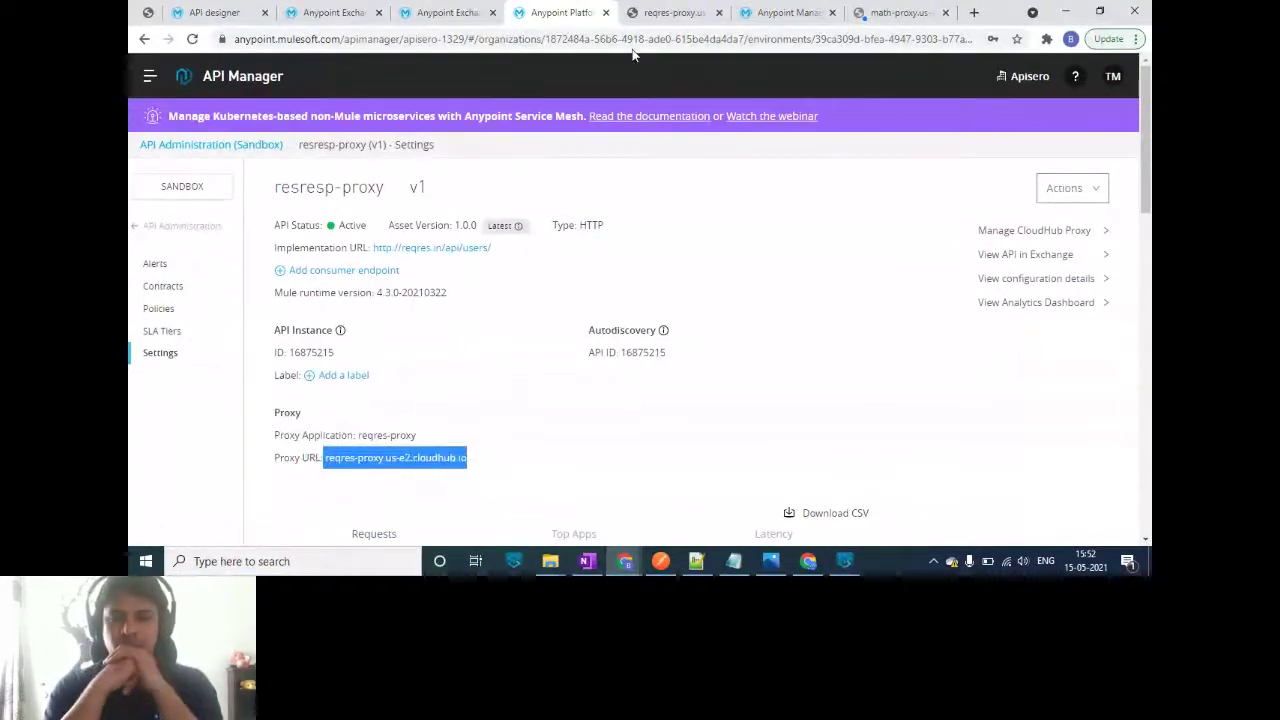
Remove the trailing '1' from the reqres-proxy address to load the page-1 user list
{"action": "left_click", "coordinate": [651, 13]}
{"action": "left_click", "coordinate": [605, 38]}
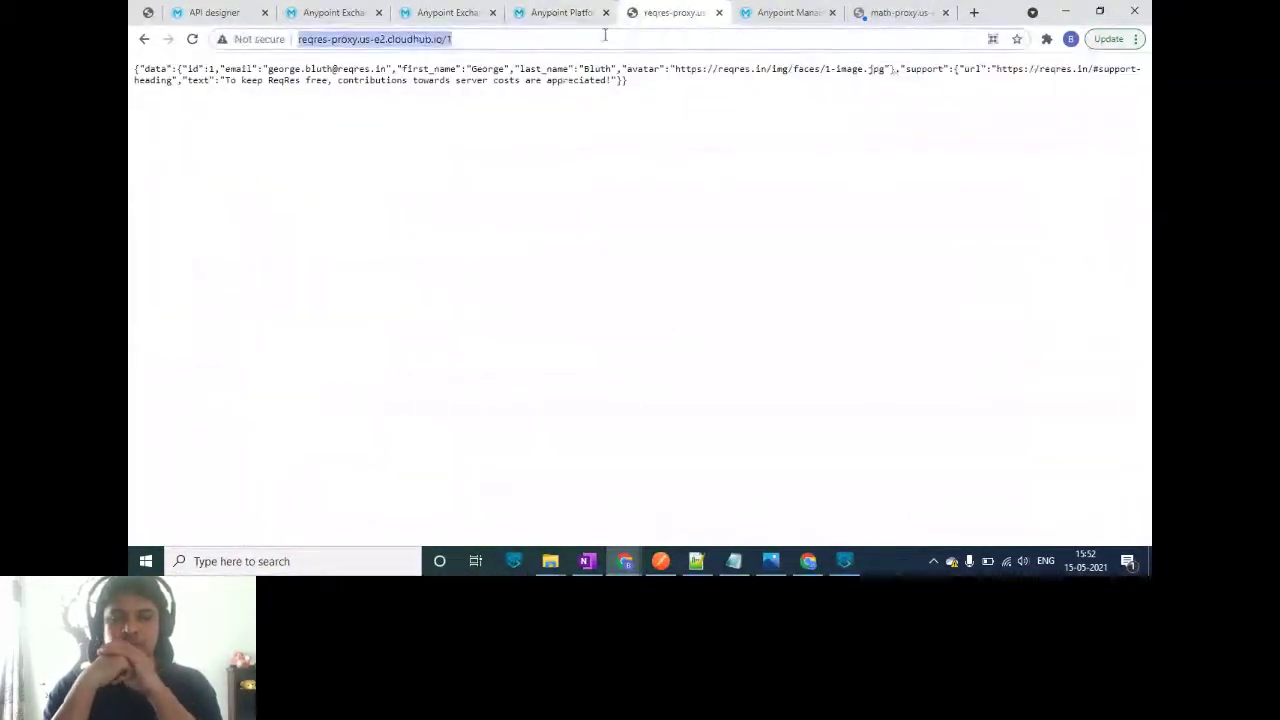
{"action": "left_click", "coordinate": [605, 38]}
{"action": "key", "text": "BackSpace"}
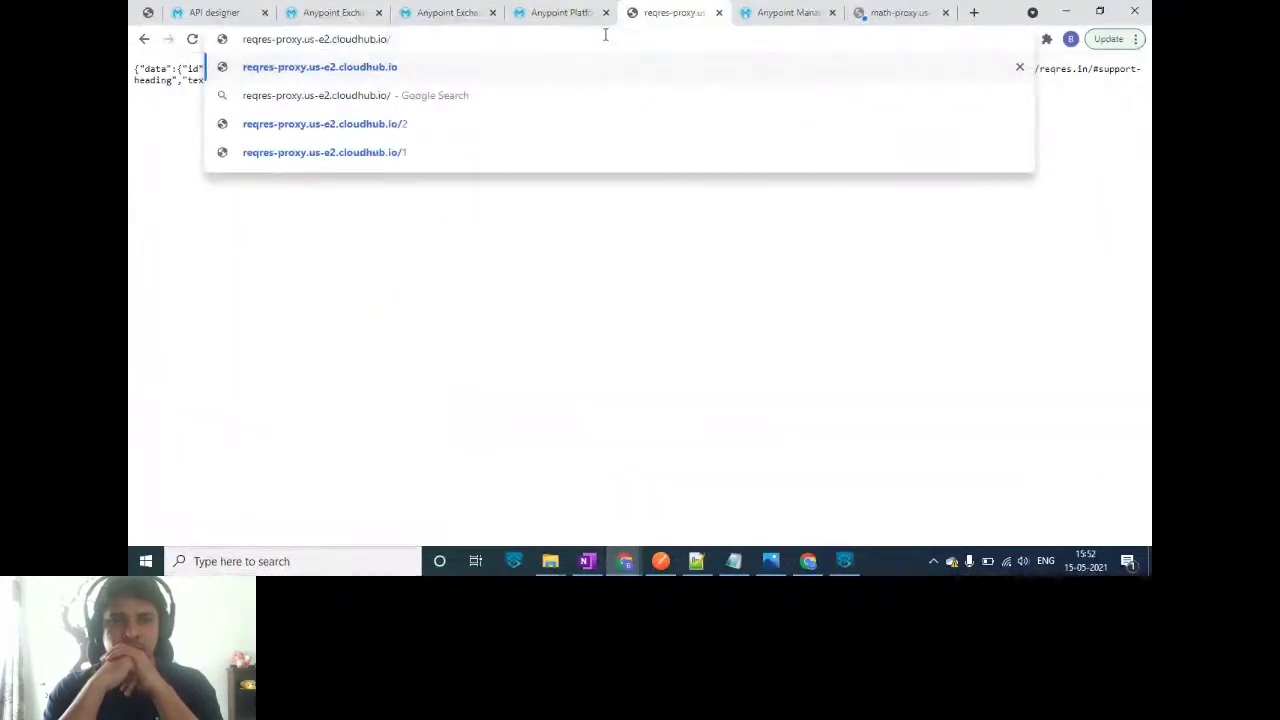
{"action": "key", "text": "Return"}
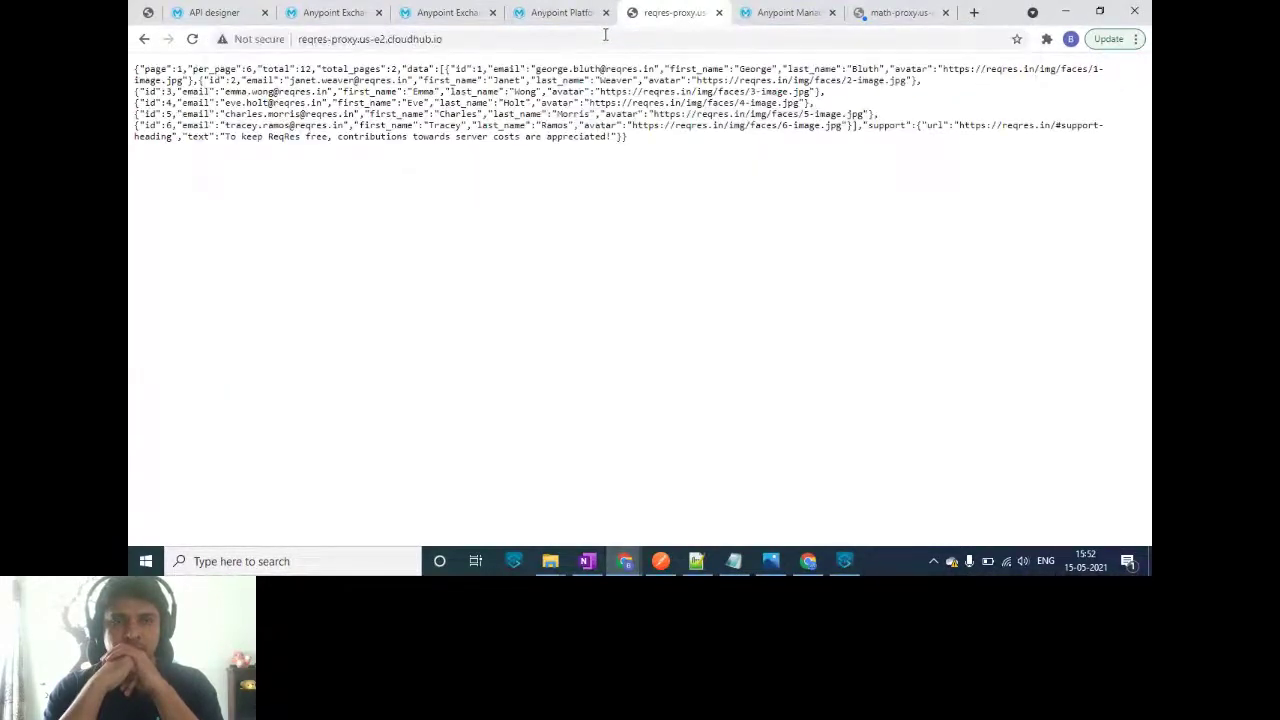
{"action": "left_click", "coordinate": [605, 38]}
{"action": "key", "text": "ctrl+c"}
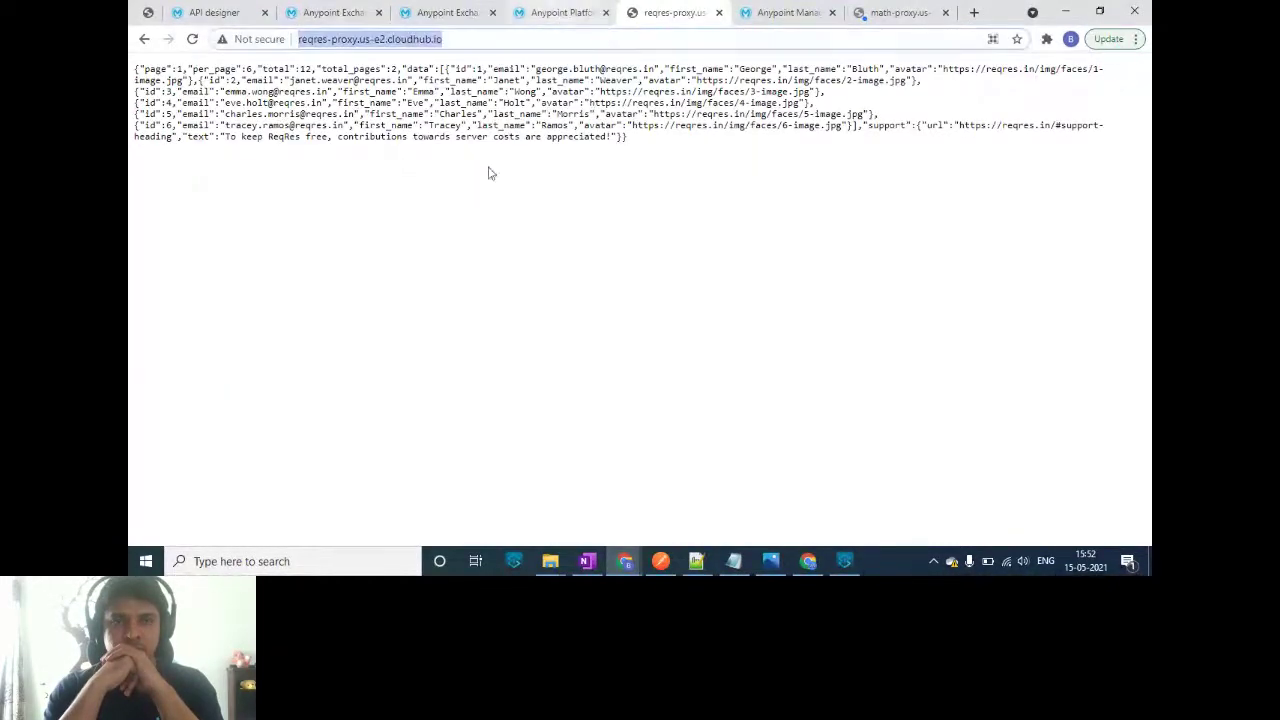
{"action": "left_click", "coordinate": [580, 10]}
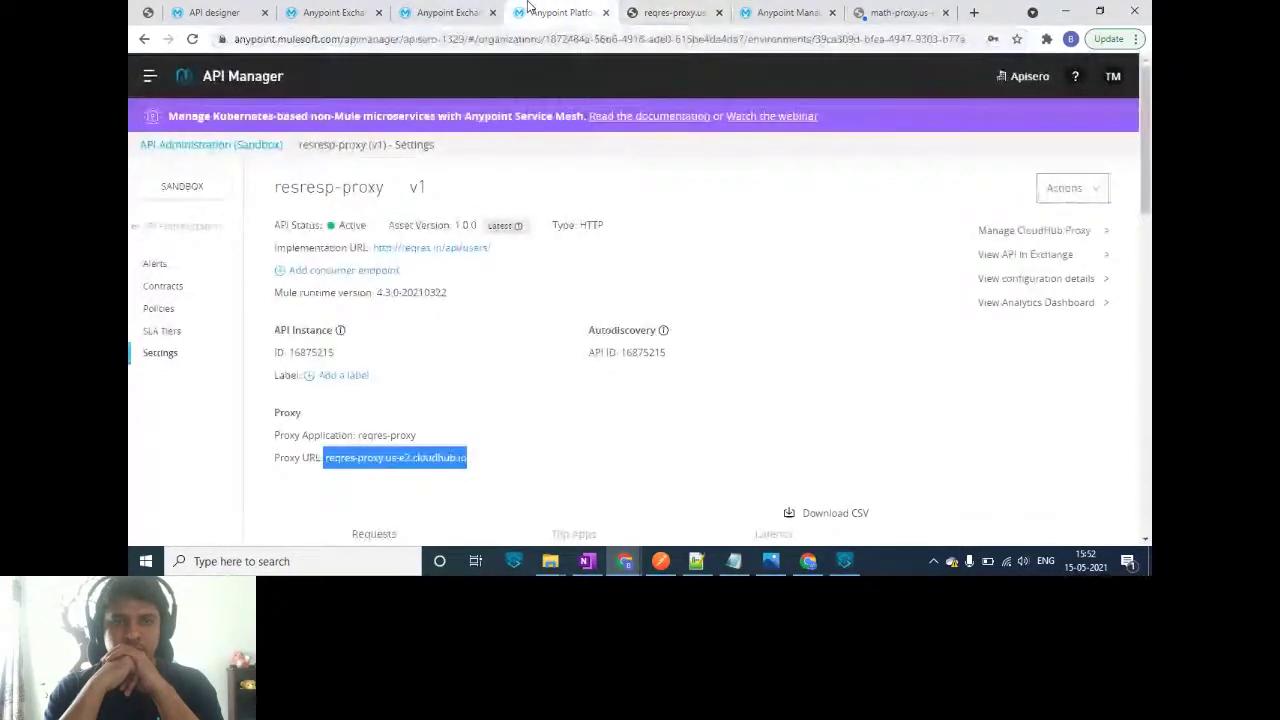
{"action": "key", "text": "ctrl+Tab"}
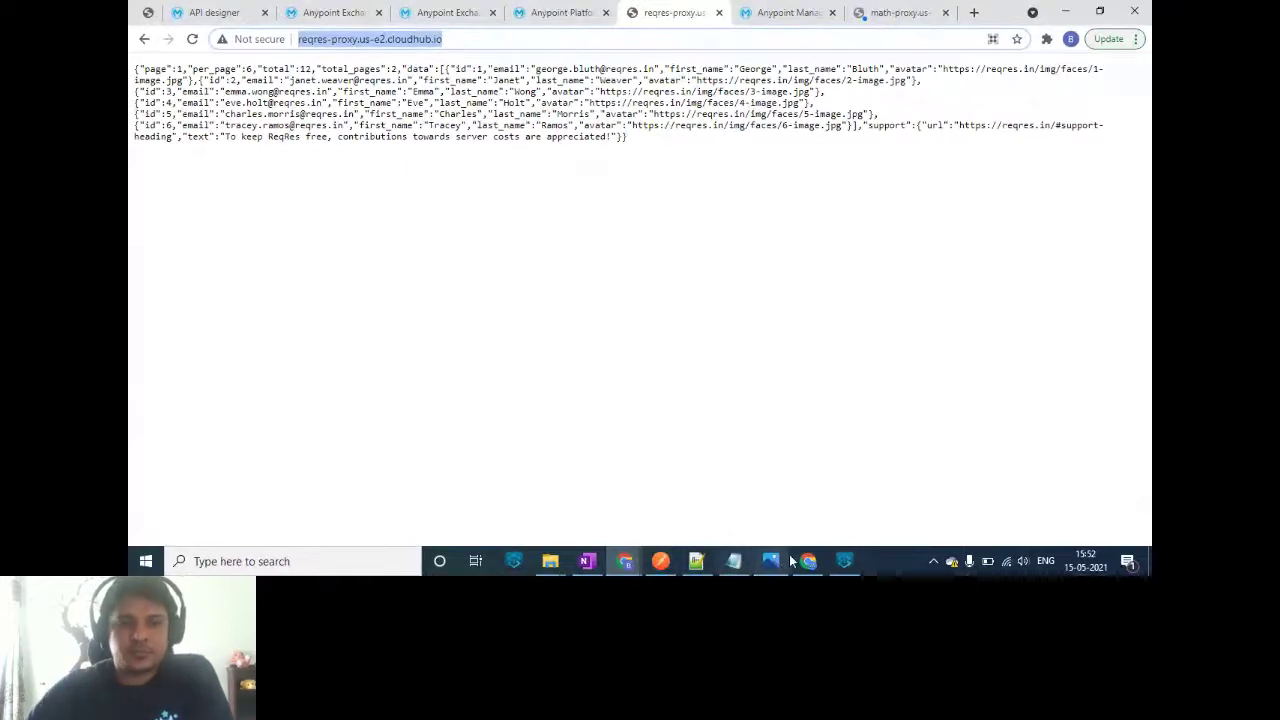
Compare the Postman request URL, then bring up the Runtime Manager math-proxy settings page
{"action": "left_click", "coordinate": [660, 561]}
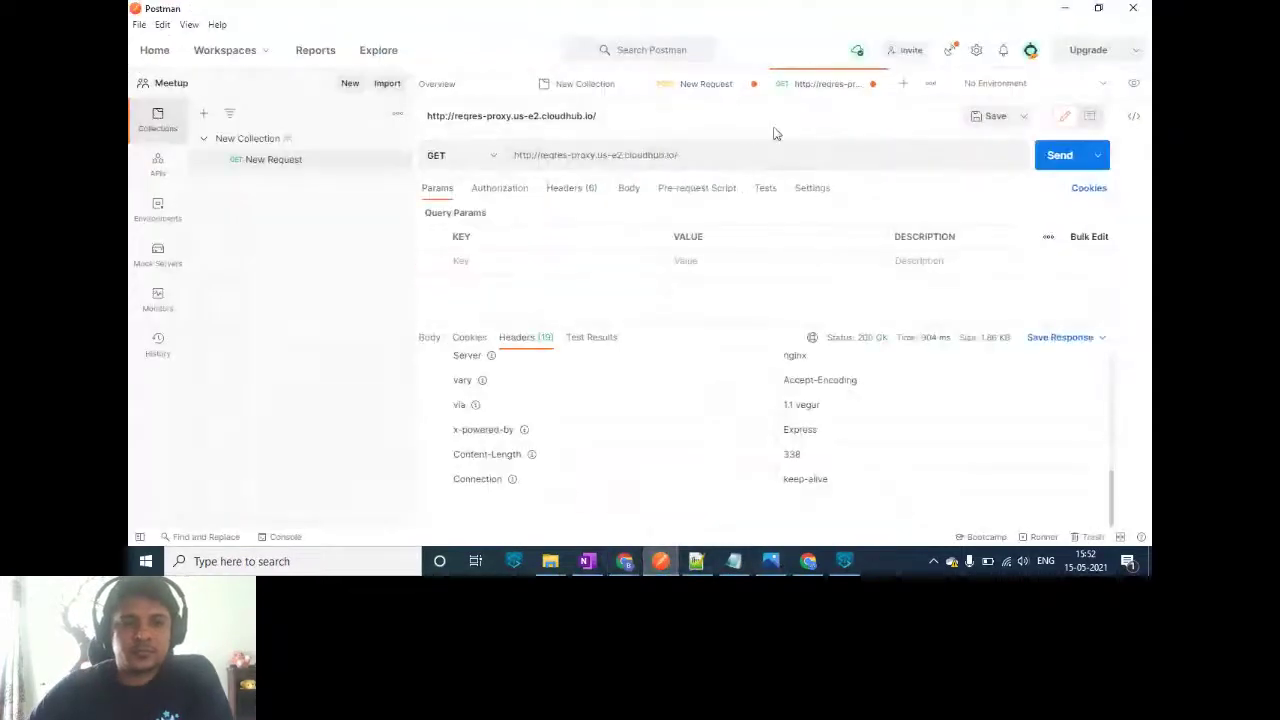
{"action": "left_click_drag", "start_coordinate": [718, 157], "coordinate": [646, 162]}
{"action": "key", "text": "alt+Tab"}
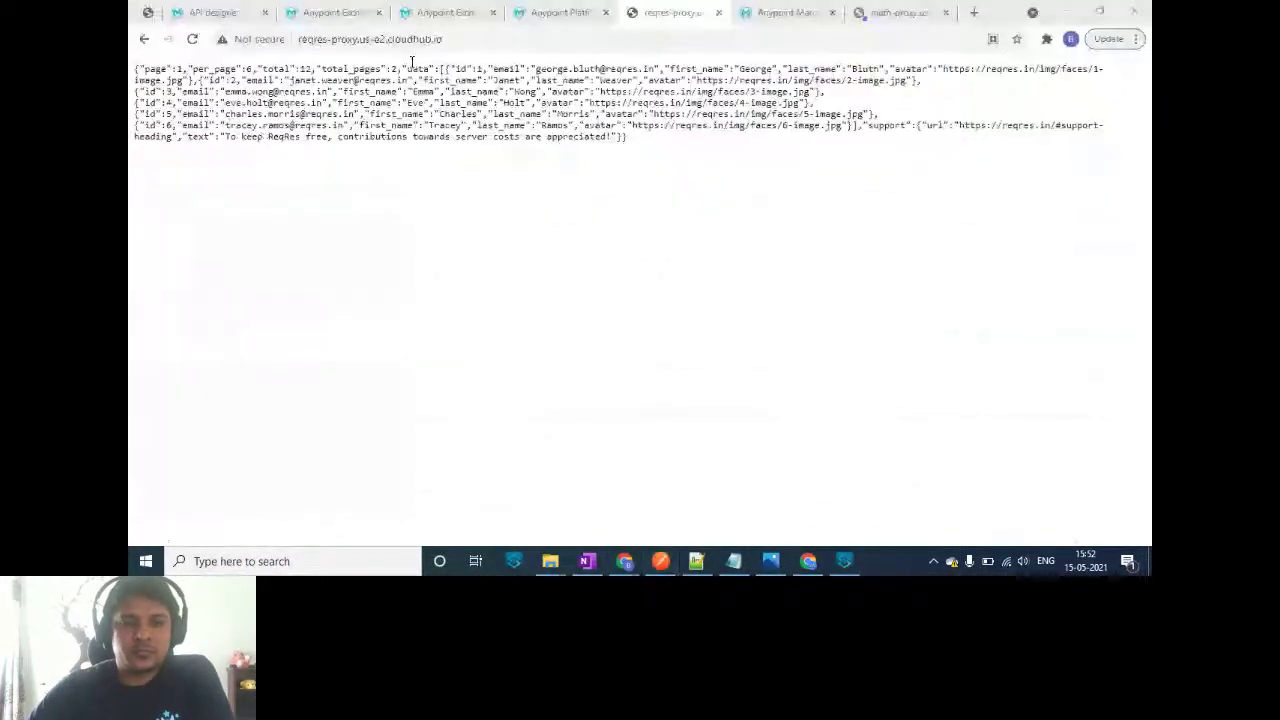
{"action": "left_click", "coordinate": [400, 39]}
{"action": "left_click", "coordinate": [780, 12]}
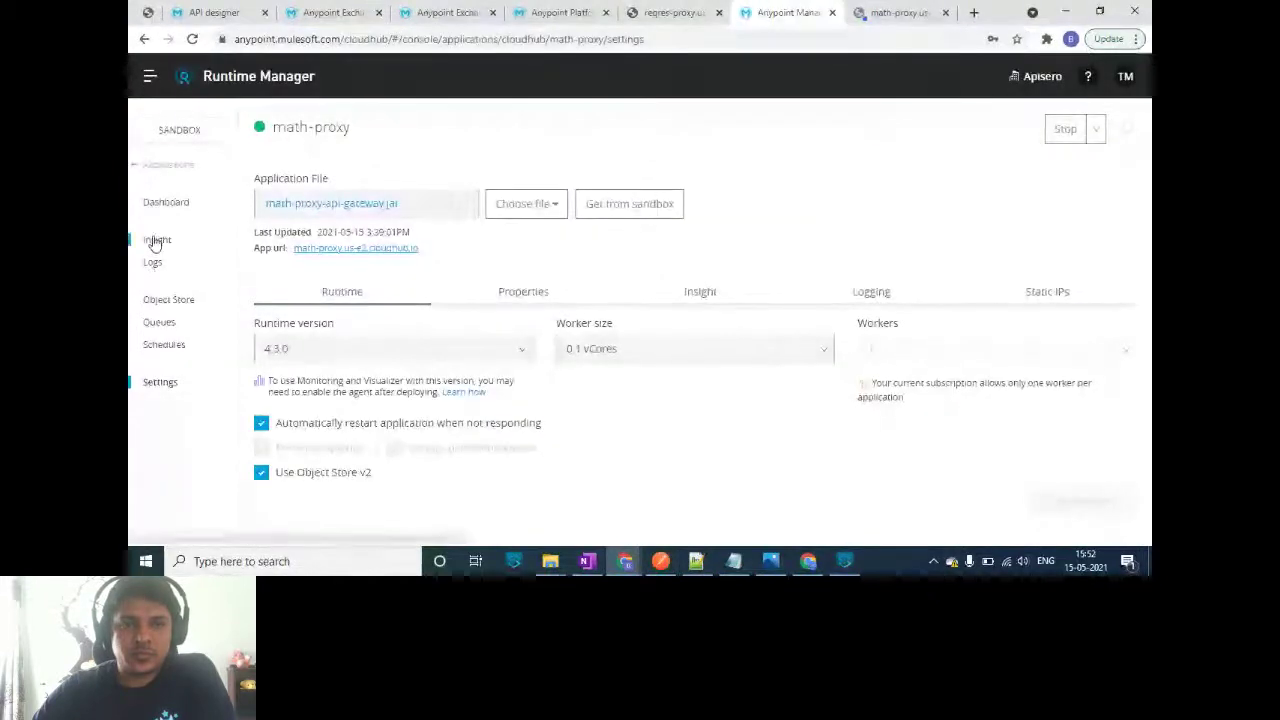
In the reqres-proxy application logs, select the http-basic-authentication 'Applied policy' line, then return to Postman
{"action": "left_click", "coordinate": [140, 163]}
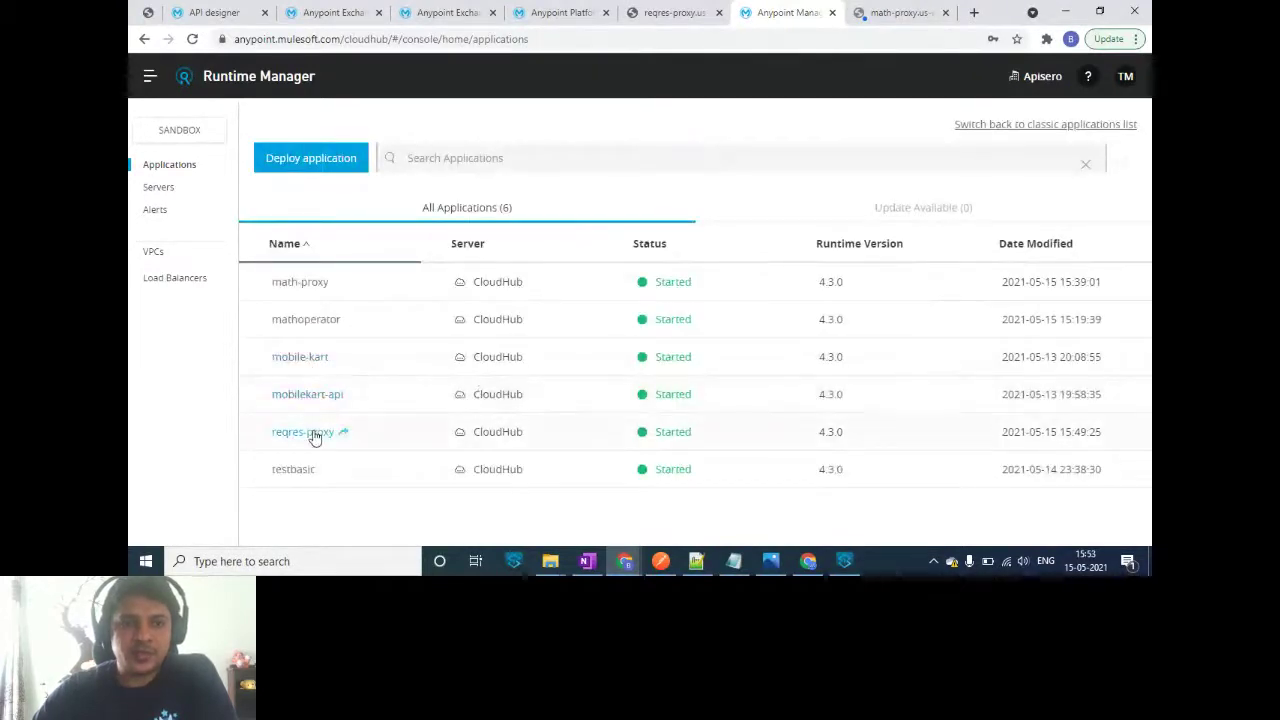
{"action": "left_click", "coordinate": [312, 433]}
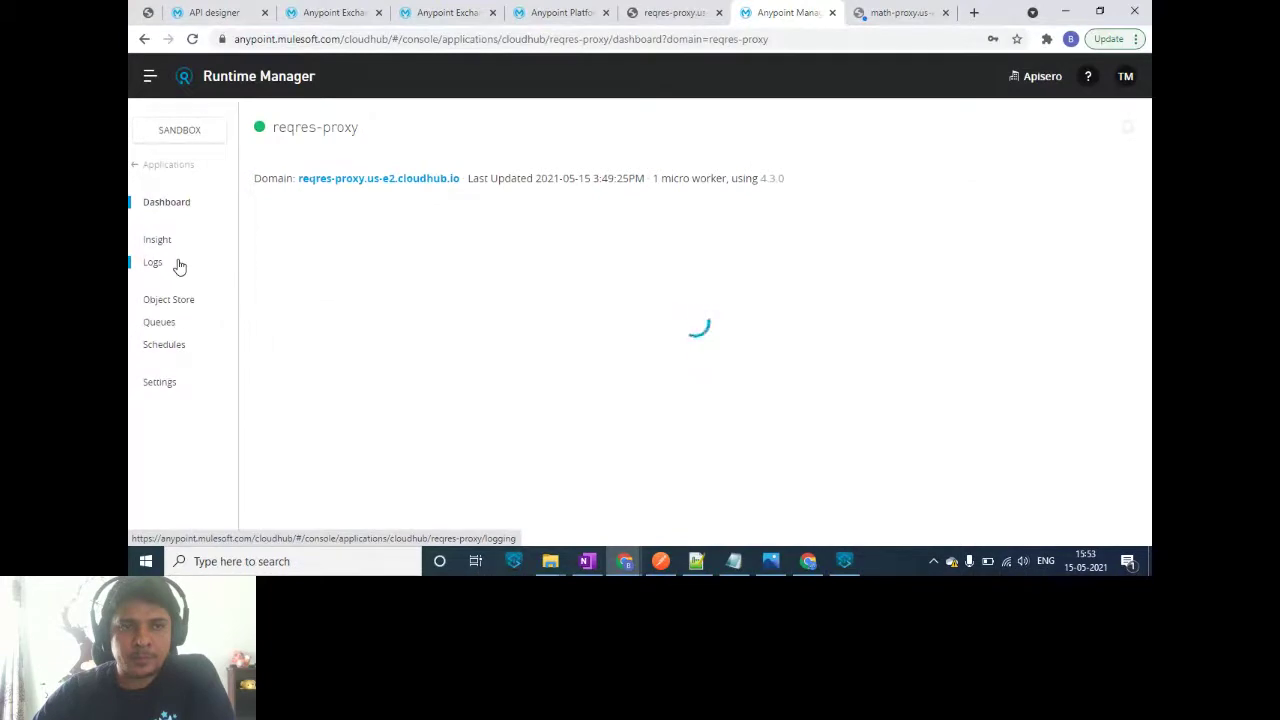
{"action": "left_click", "coordinate": [178, 265]}
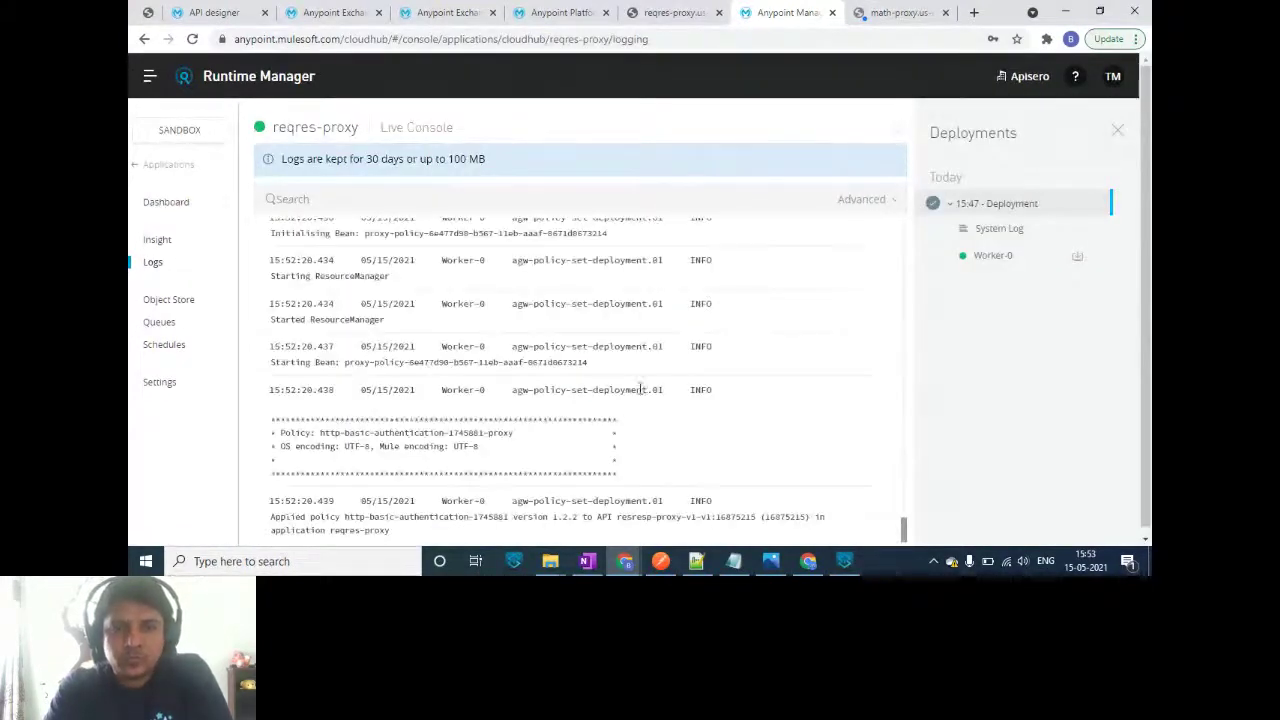
{"action": "triple_click", "coordinate": [356, 519]}
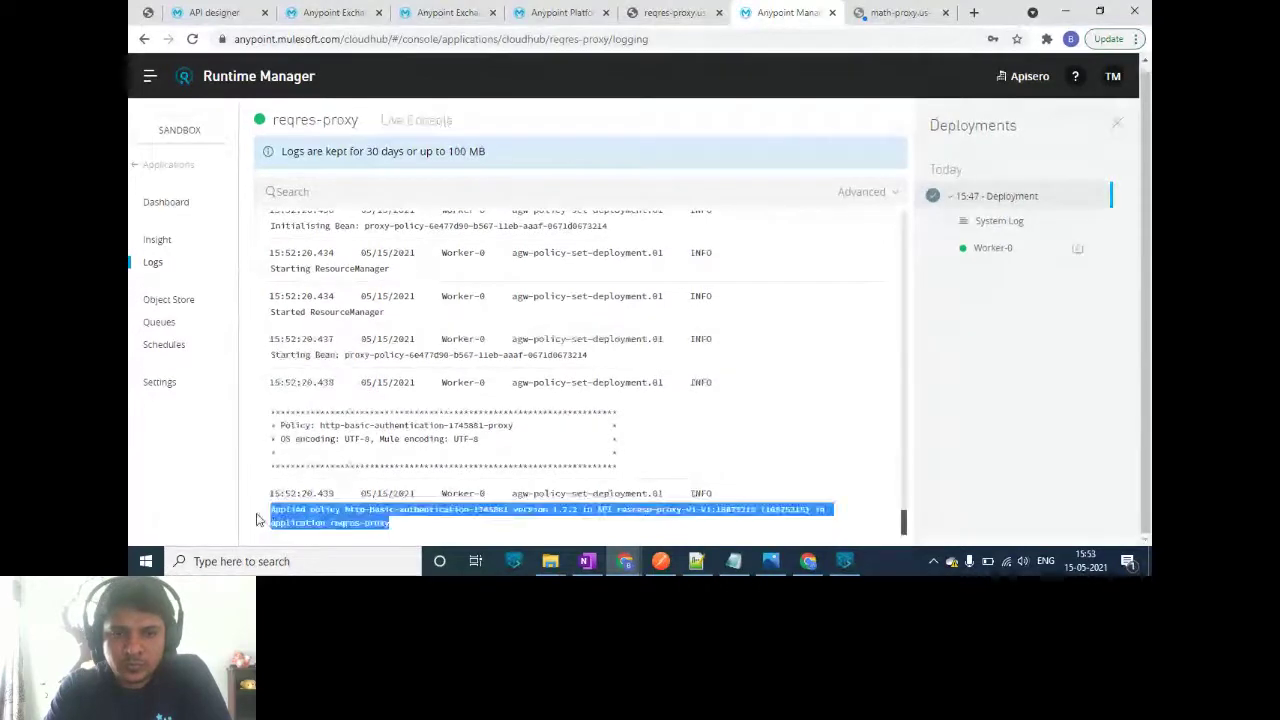
{"action": "left_click", "coordinate": [661, 561]}
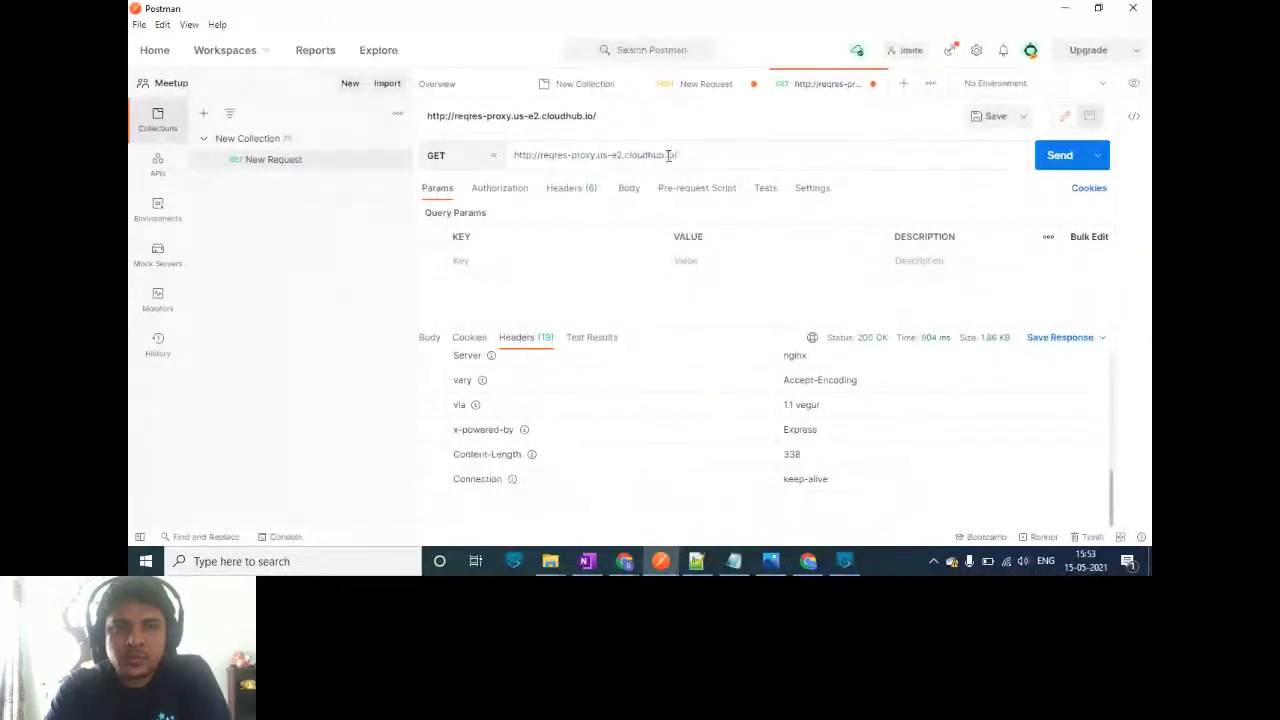
Point the GET request at the reqres-proxy.us-e2.cloudhub.io proxy URL, send it, and read the error
{"action": "left_click_drag", "start_coordinate": [668, 155], "coordinate": [545, 160]}
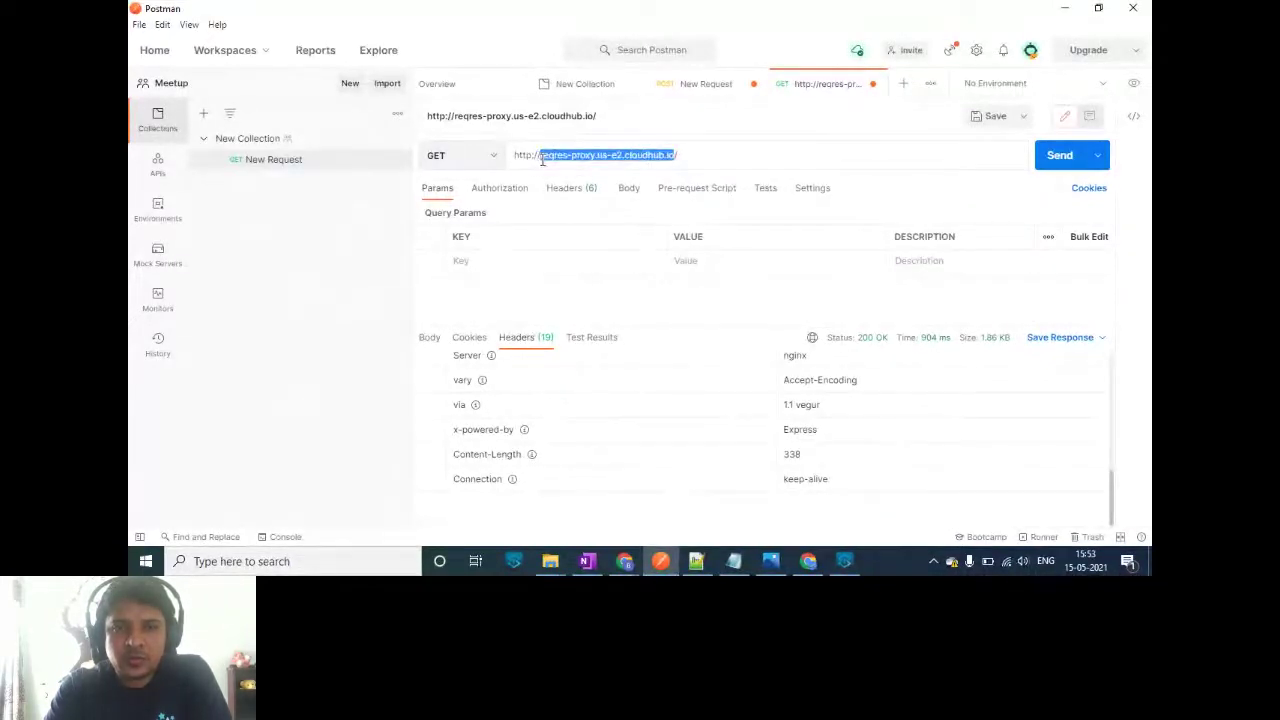
{"action": "key", "text": "ctrl+v"}
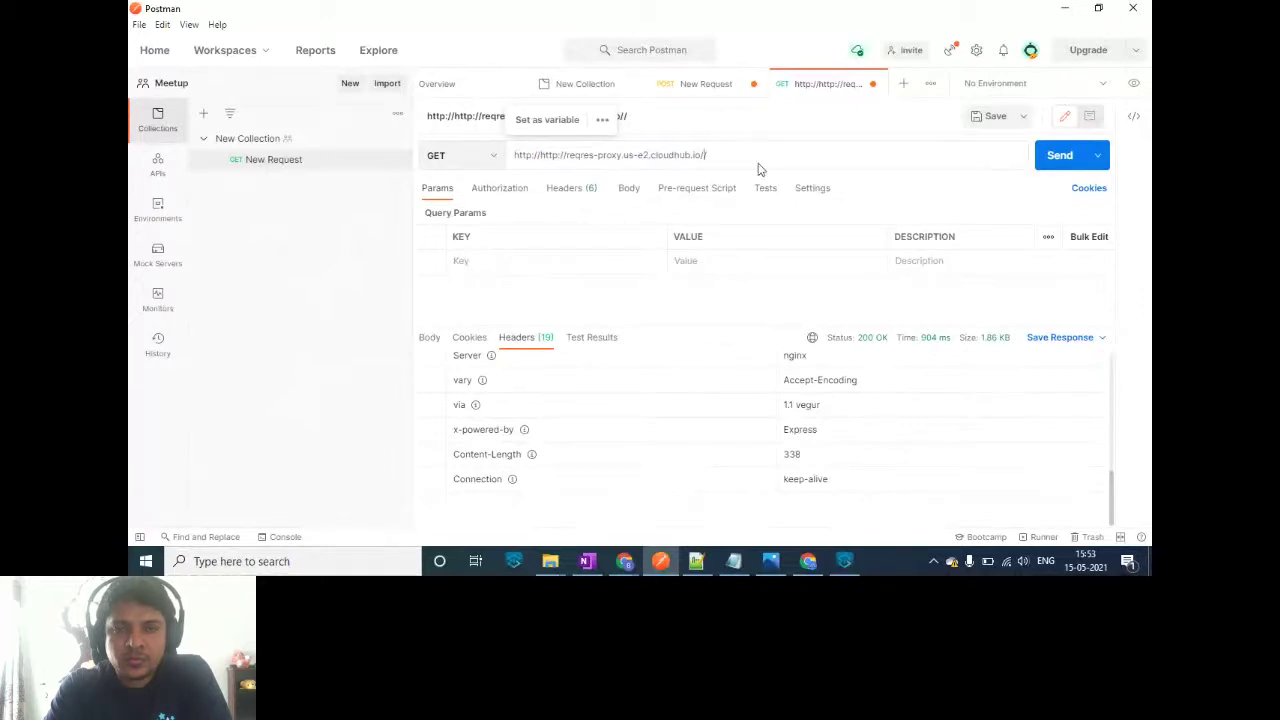
{"action": "key", "text": "ctrl+a"}
{"action": "key", "text": "ctrl+v"}
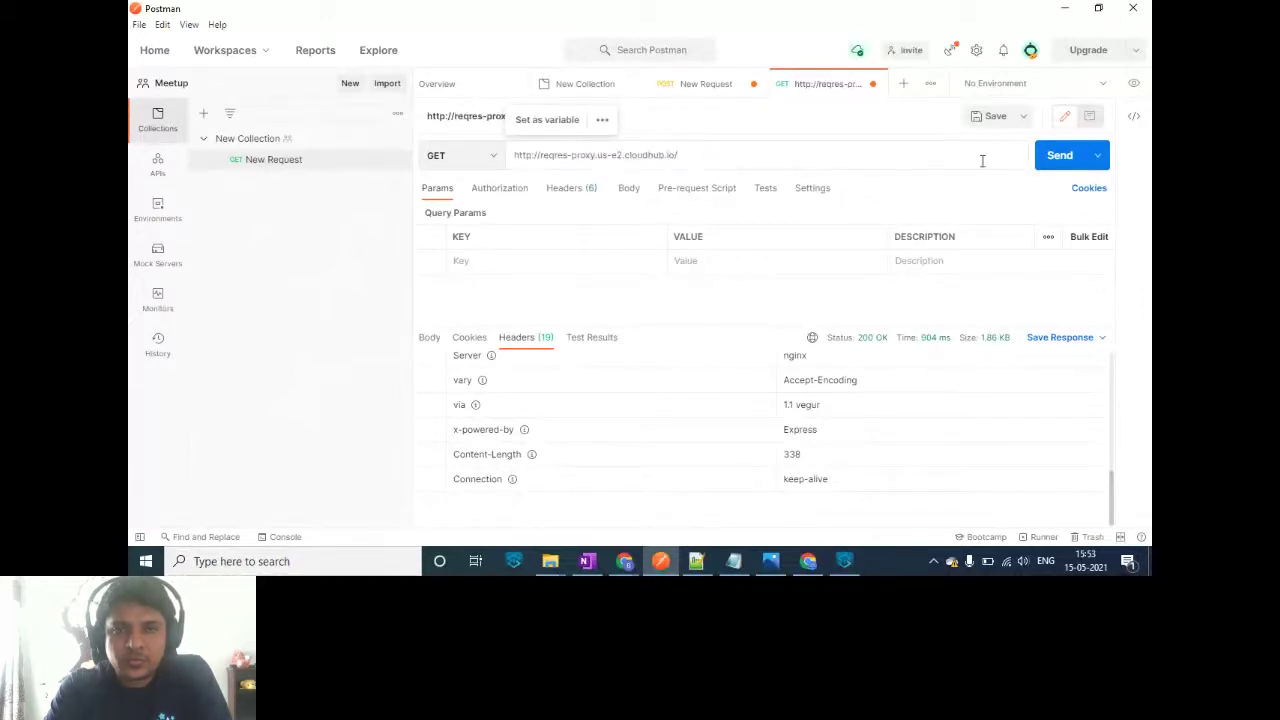
{"action": "left_click", "coordinate": [1063, 157]}
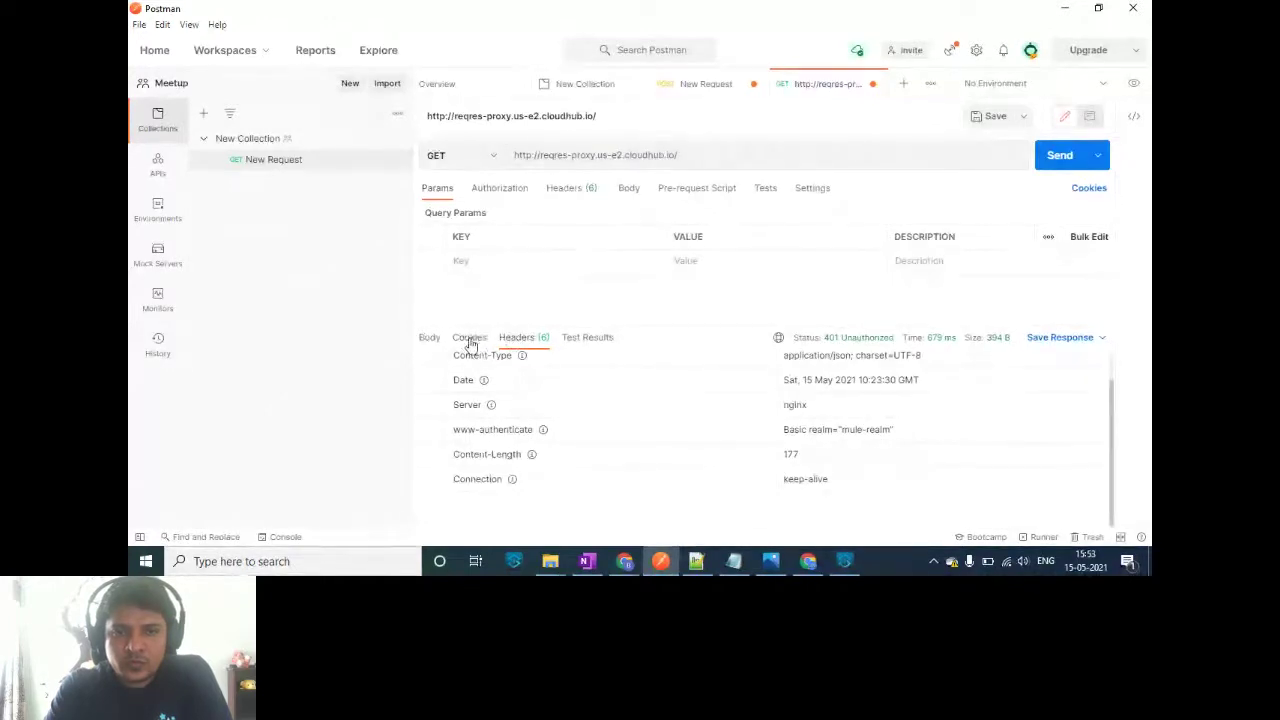
{"action": "left_click", "coordinate": [429, 339]}
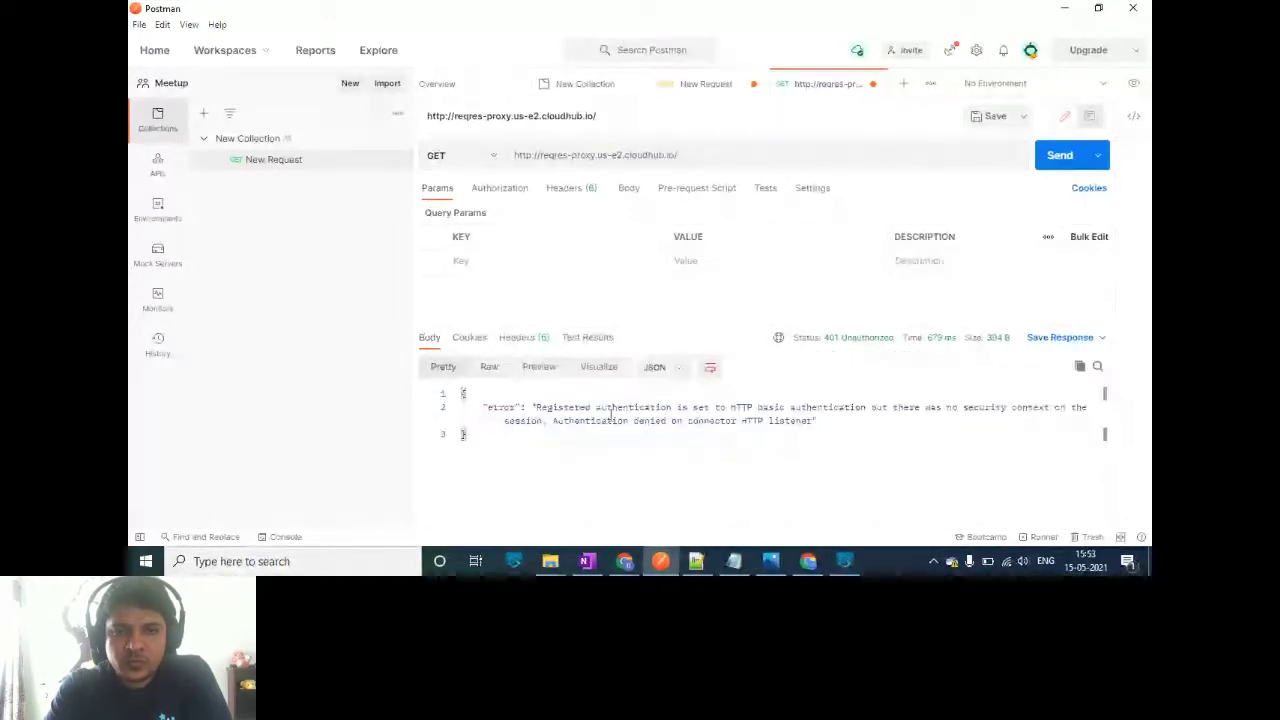
Switch the request's authorization to Basic Auth and clear the old username and password
{"action": "left_click", "coordinate": [500, 188]}
{"action": "left_click", "coordinate": [555, 228]}
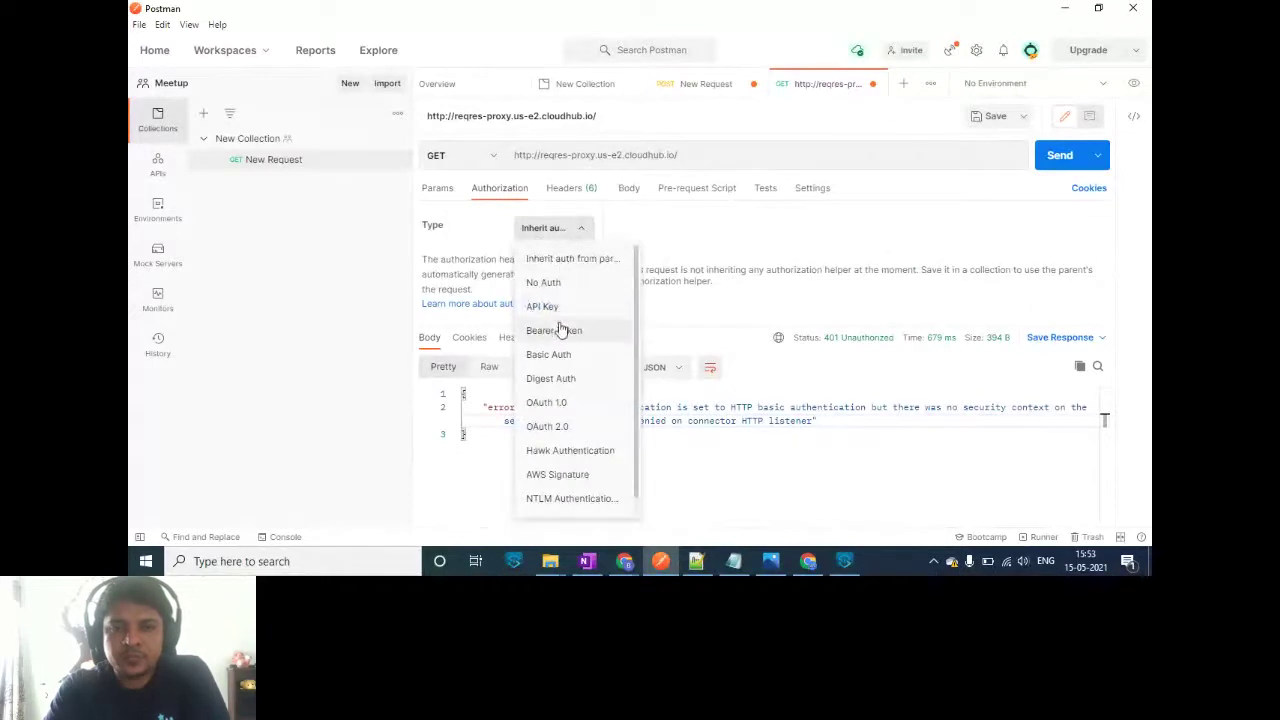
{"action": "left_click", "coordinate": [560, 354]}
{"action": "double_click", "coordinate": [888, 289]}
{"action": "key", "text": "BackSpace"}
{"action": "scroll", "coordinate": [885, 301], "scroll_direction": "down", "scroll_amount": 1}
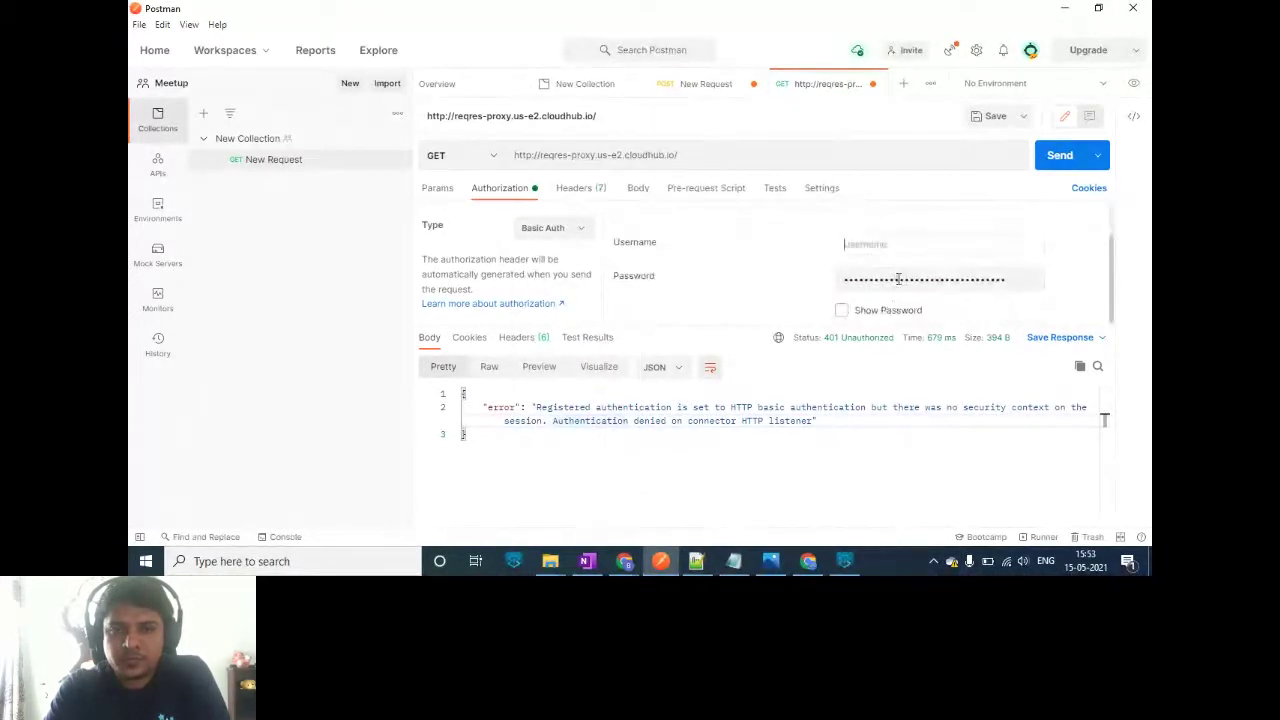
{"action": "double_click", "coordinate": [898, 279]}
{"action": "key", "text": "BackSpace"}
Fill in the test credentials from the notes and resend, getting 200 OK with the user list
{"action": "key", "text": "alt+Tab"}
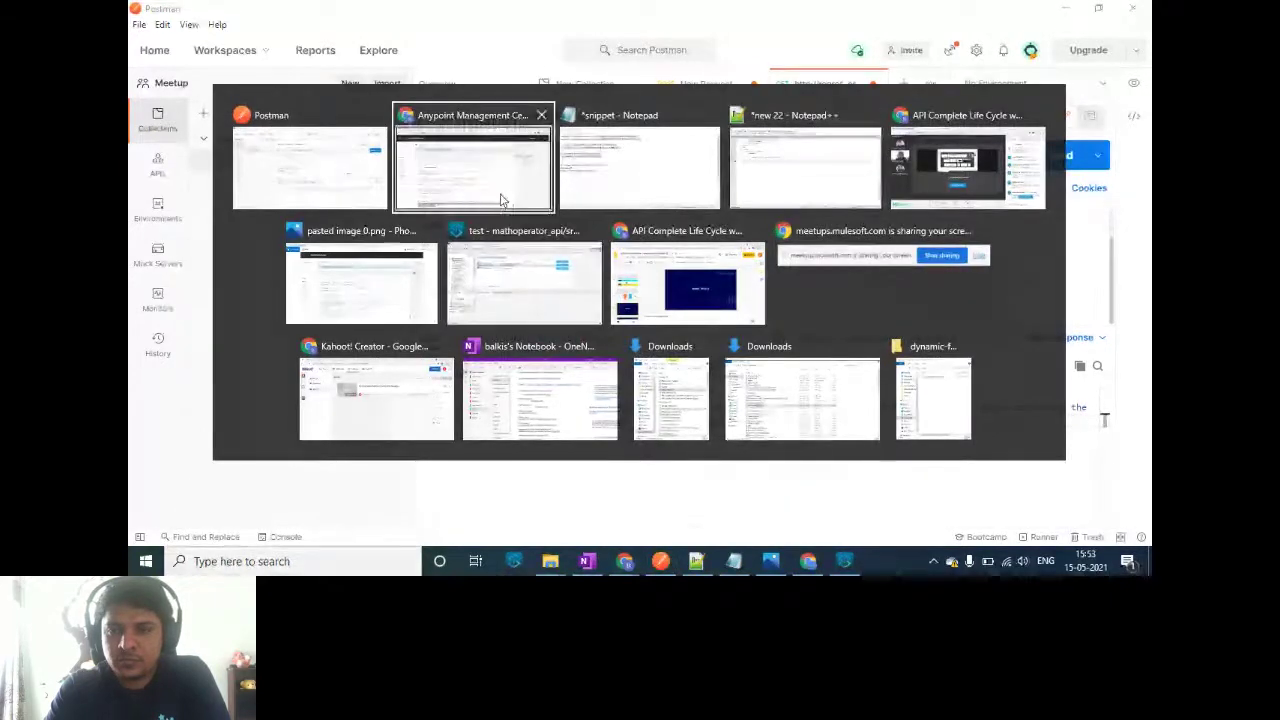
{"action": "left_click", "coordinate": [734, 561]}
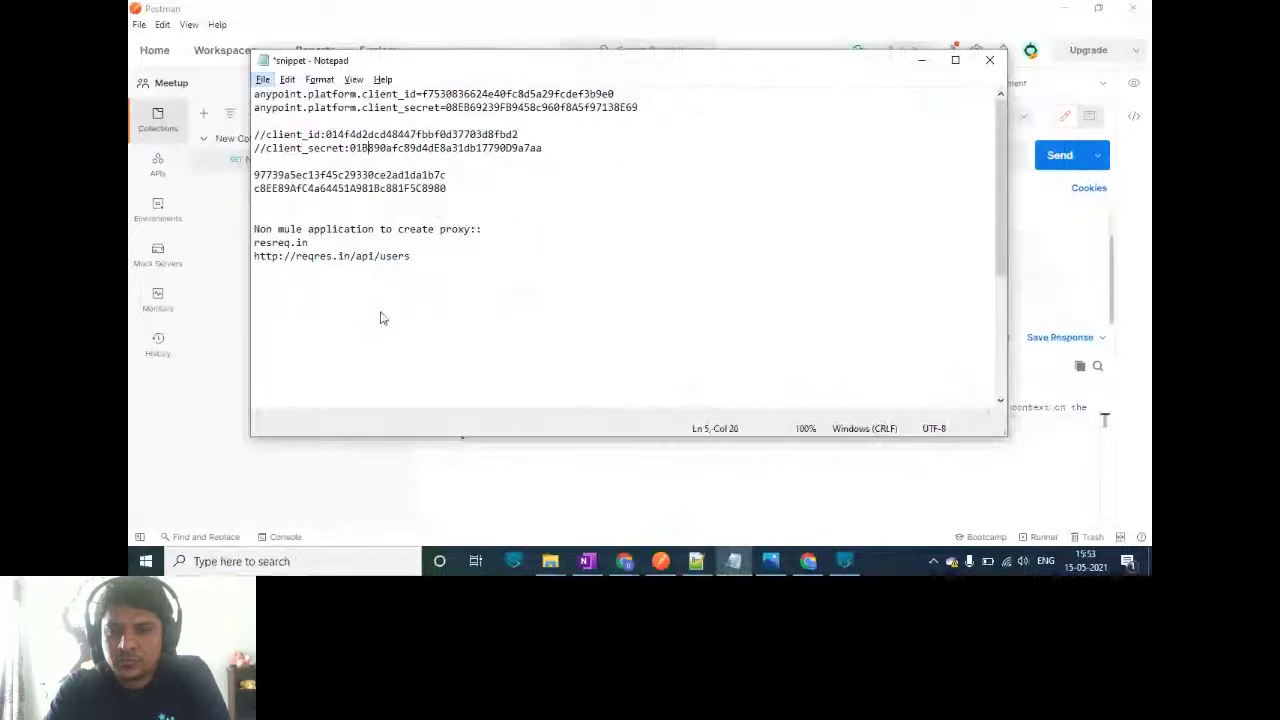
{"action": "left_click_drag", "start_coordinate": [997, 266], "coordinate": [1000, 390]}
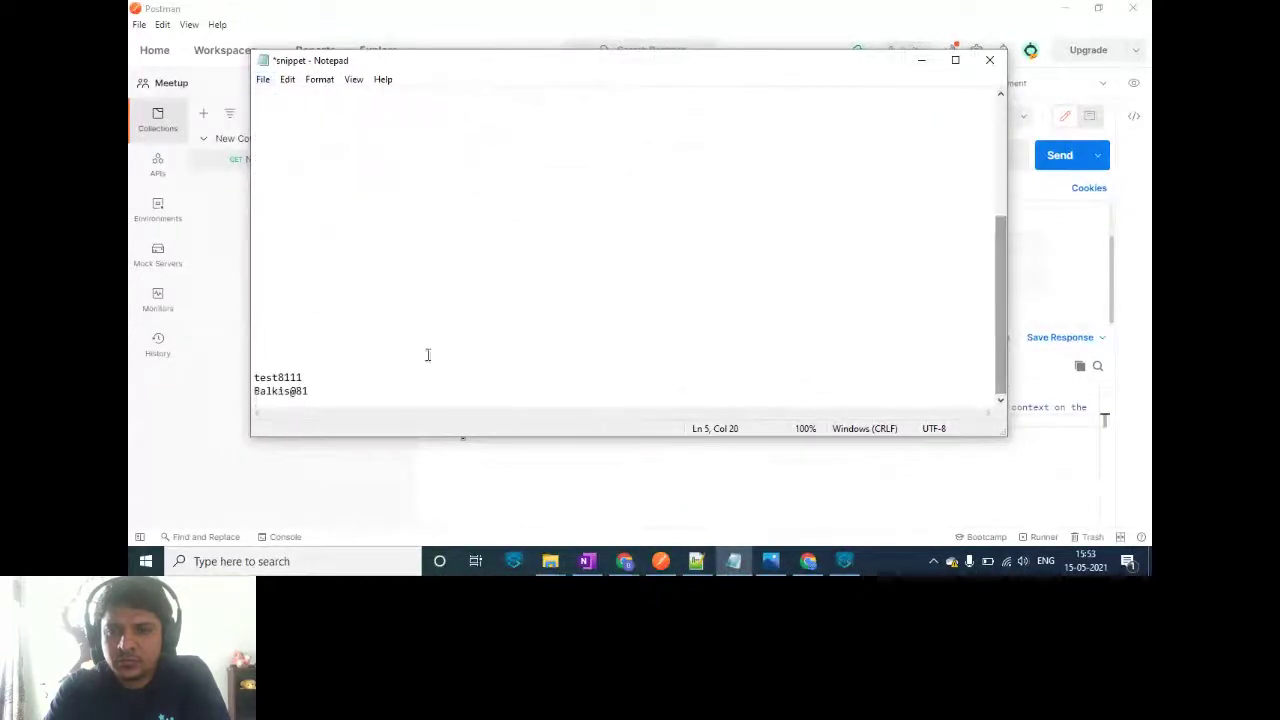
{"action": "double_click", "coordinate": [280, 377]}
{"action": "key", "text": "alt+Tab"}
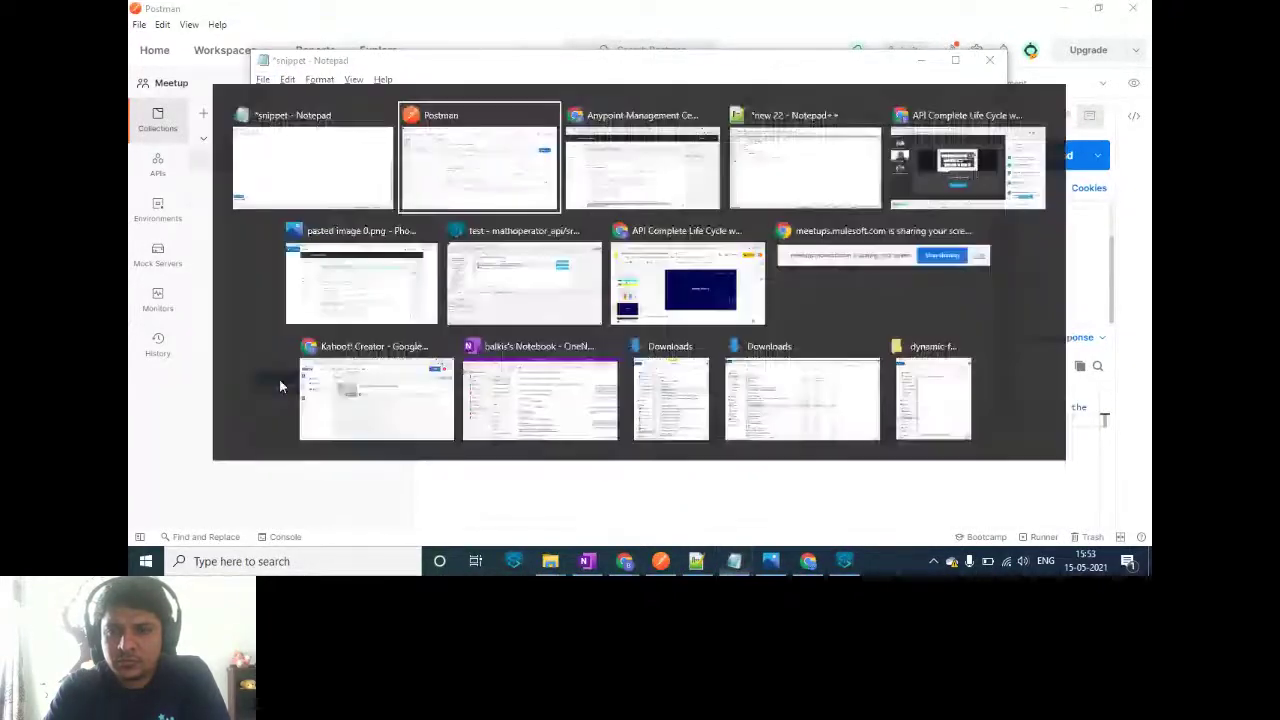
{"action": "key", "text": "alt+Tab"}
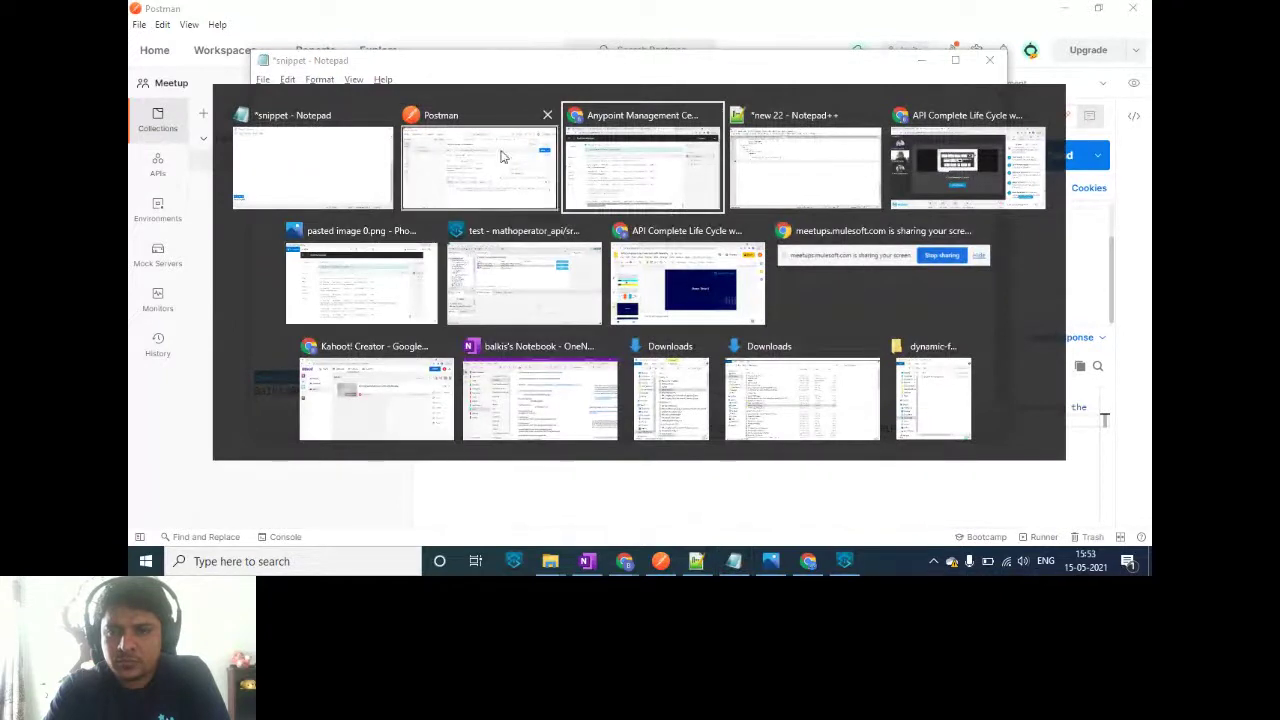
{"action": "left_click", "coordinate": [525, 204]}
{"action": "left_click", "coordinate": [874, 278]}
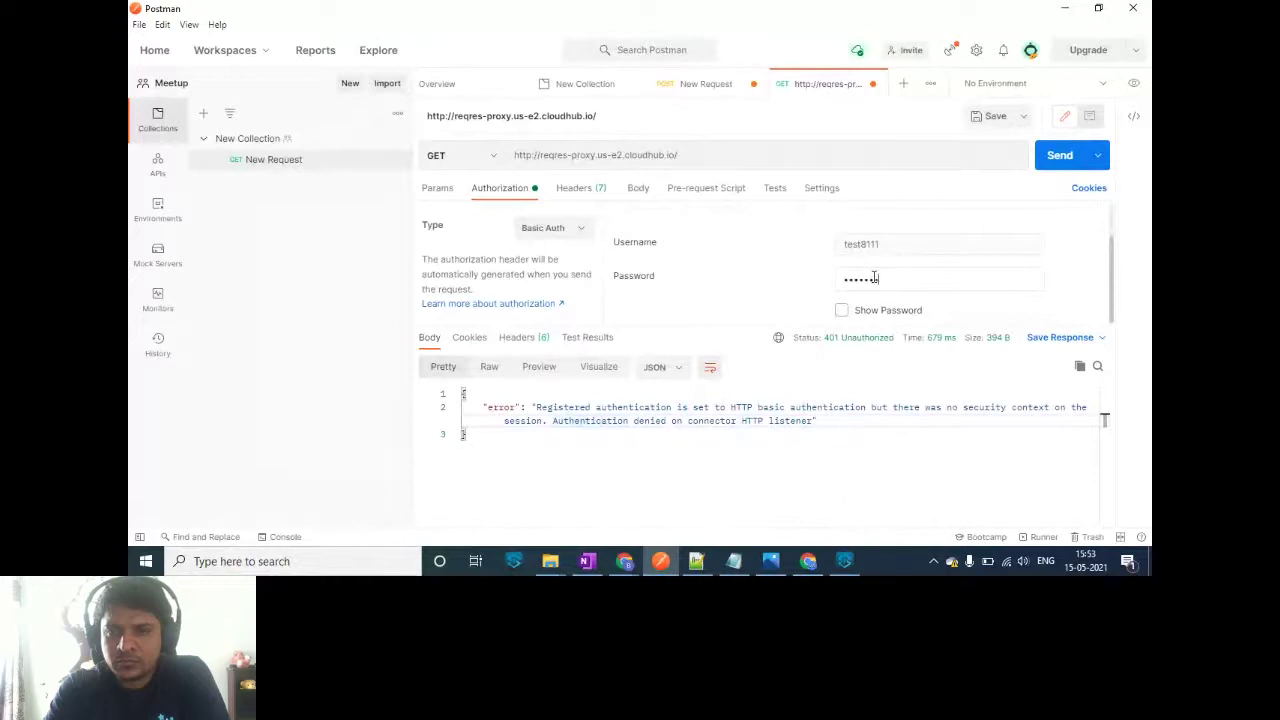
{"action": "left_click", "coordinate": [1057, 155]}
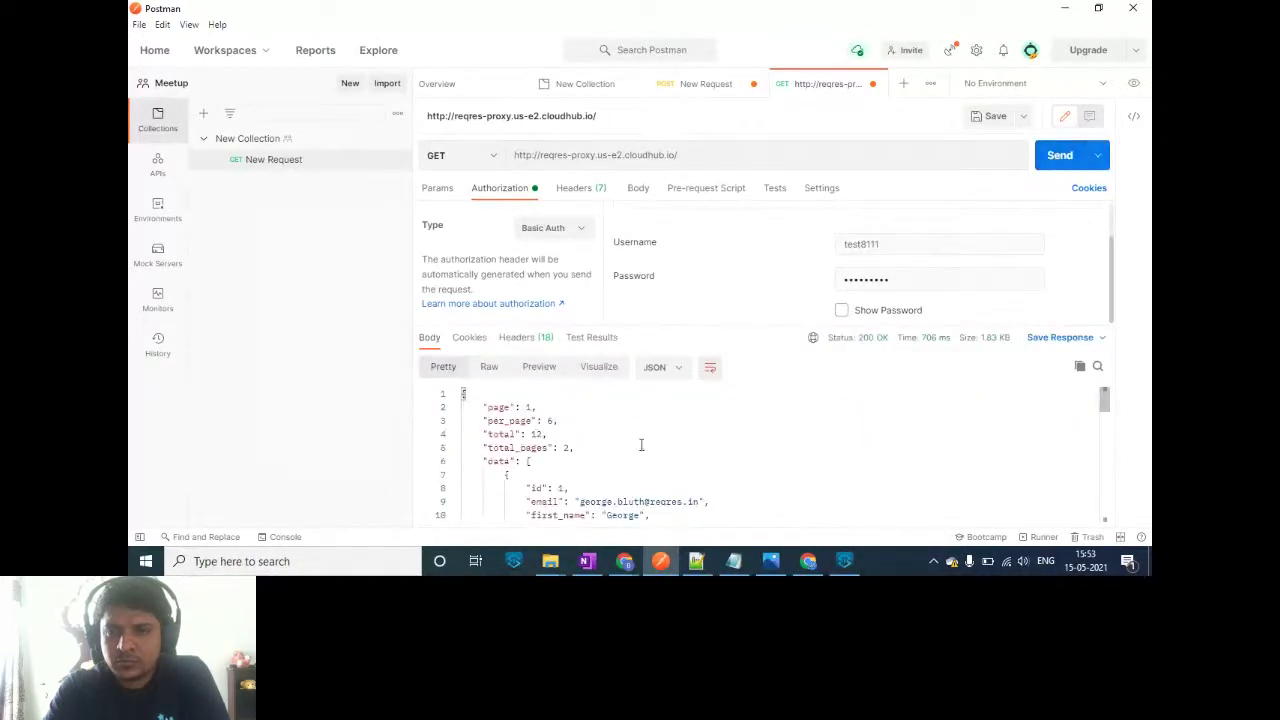
Append /2 to the URL and send, returning the single user record for id 2
{"action": "scroll", "coordinate": [660, 452], "scroll_direction": "down", "scroll_amount": 1}
{"action": "scroll", "coordinate": [880, 457], "scroll_direction": "down", "scroll_amount": 2}
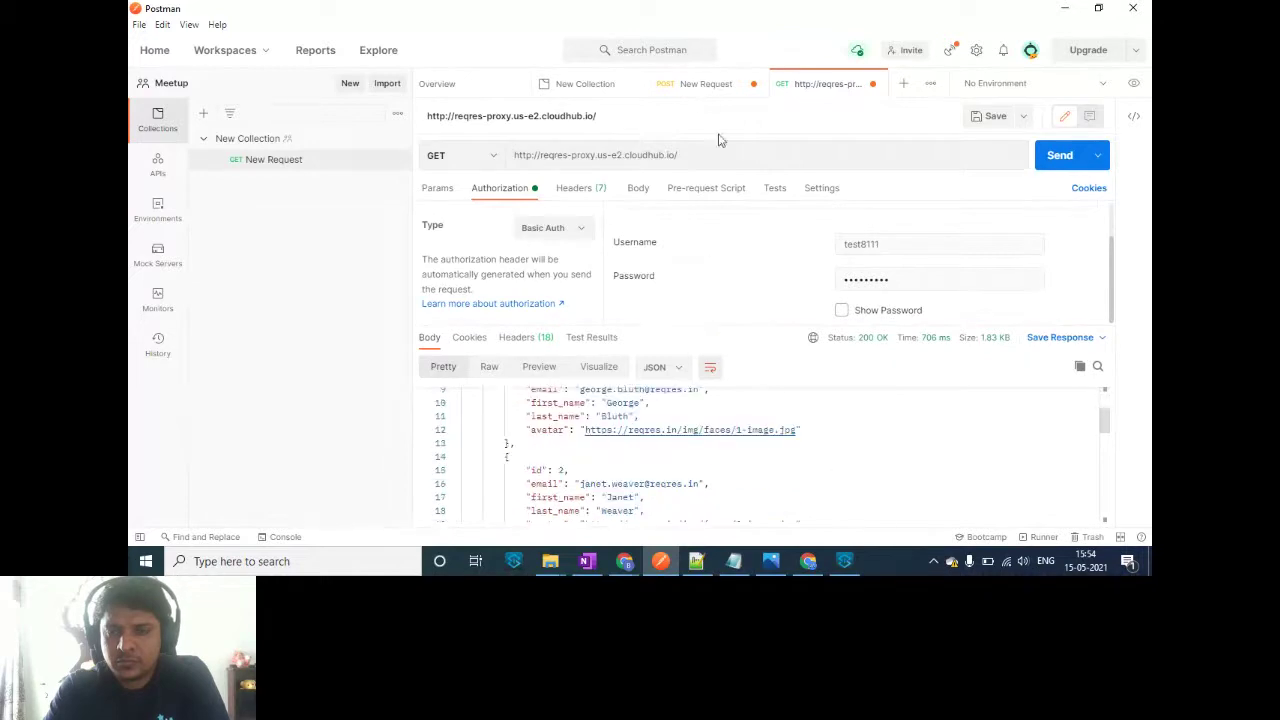
{"action": "left_click", "coordinate": [715, 168]}
{"action": "type", "text": "2"}
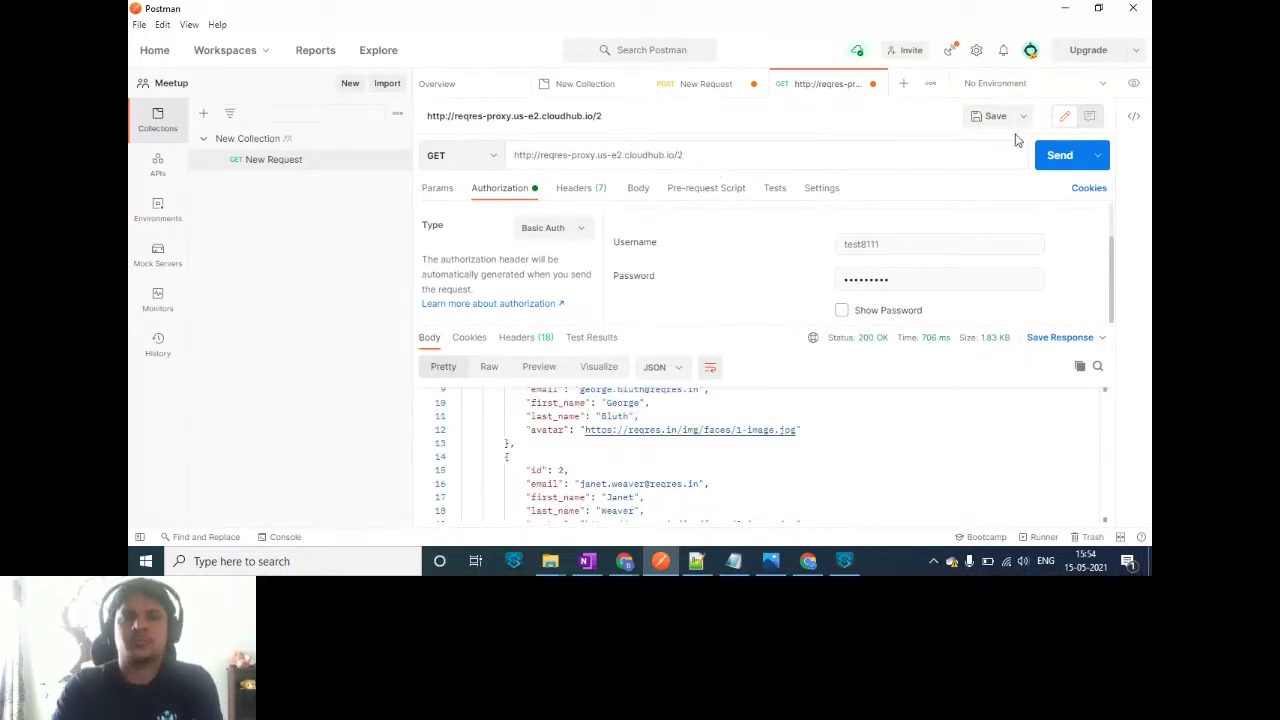
{"action": "left_click", "coordinate": [1058, 155]}
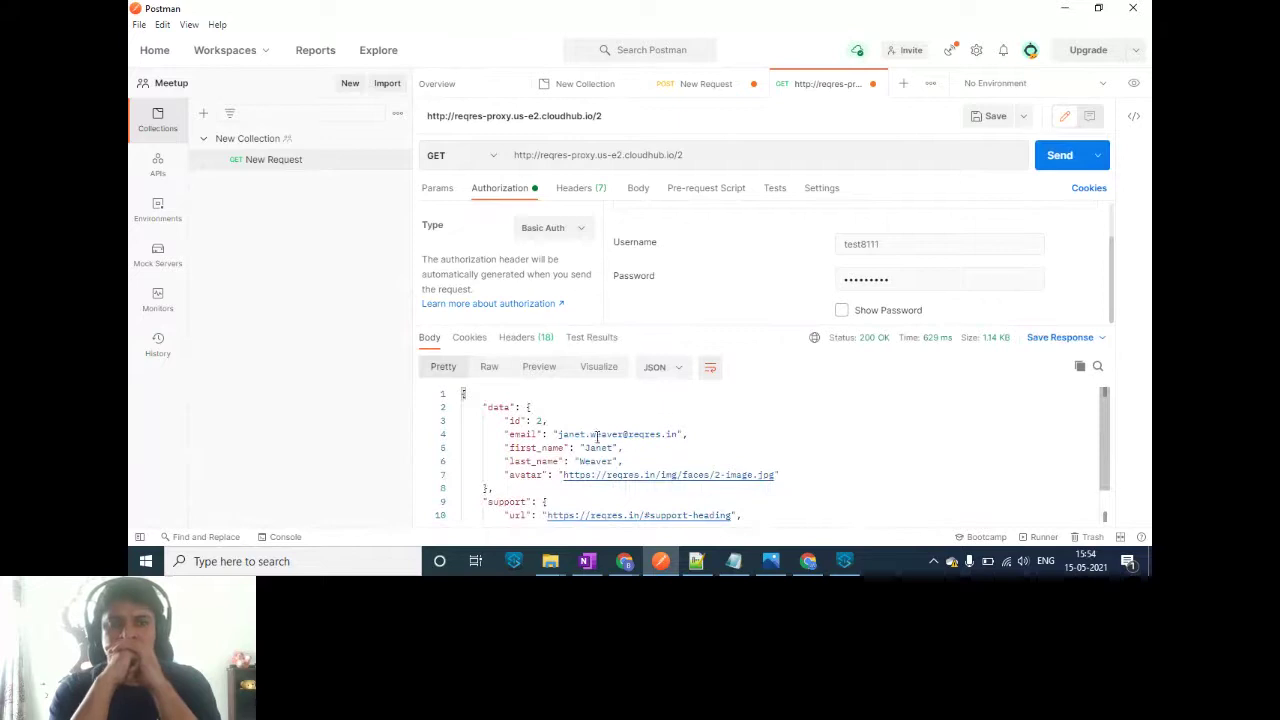
{"action": "left_click_drag", "start_coordinate": [508, 420], "coordinate": [551, 447]}
{"action": "scroll", "coordinate": [551, 447], "scroll_direction": "down", "scroll_amount": 2}
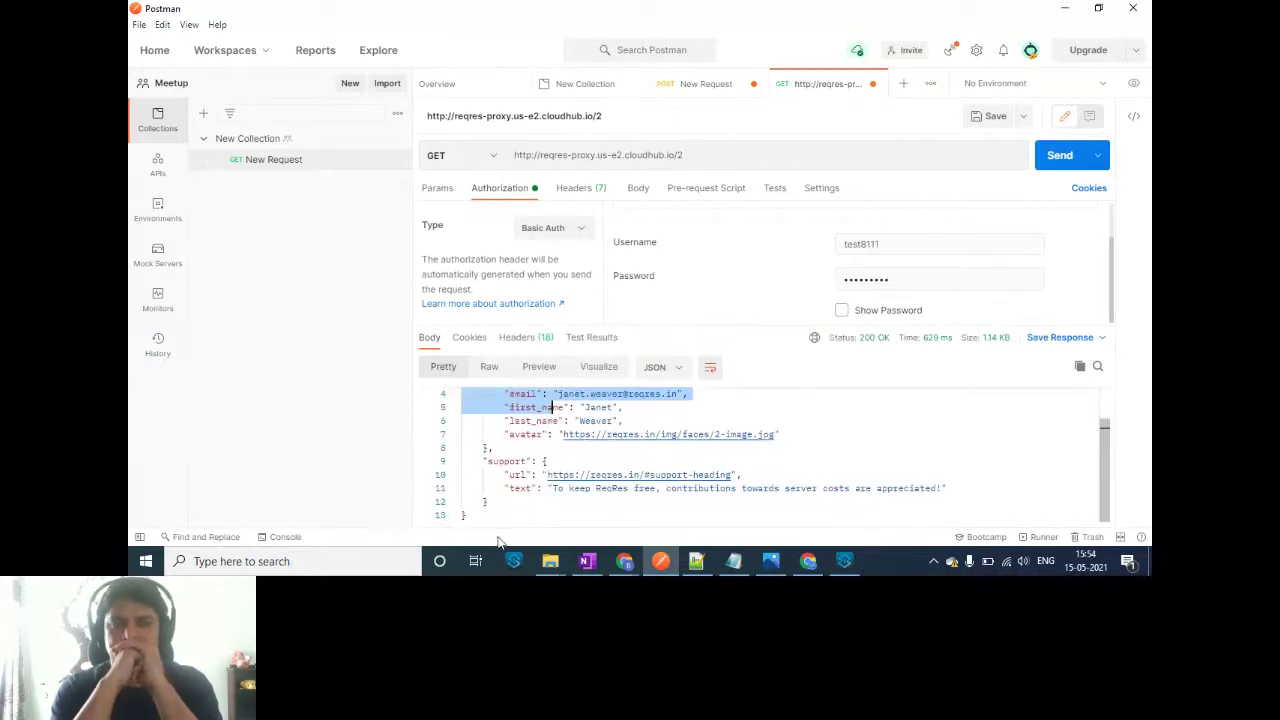
{"action": "key", "text": "ctrl+alt+c"}
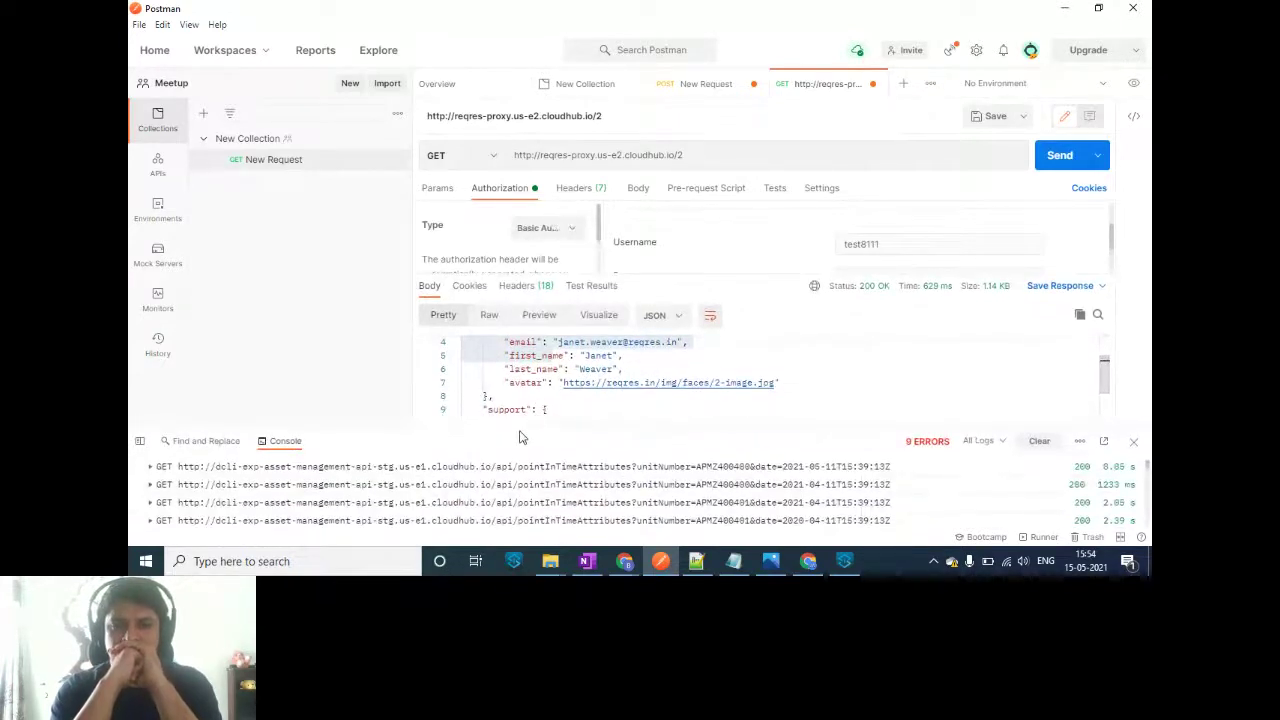
{"action": "key", "text": "ctrl+alt+c"}
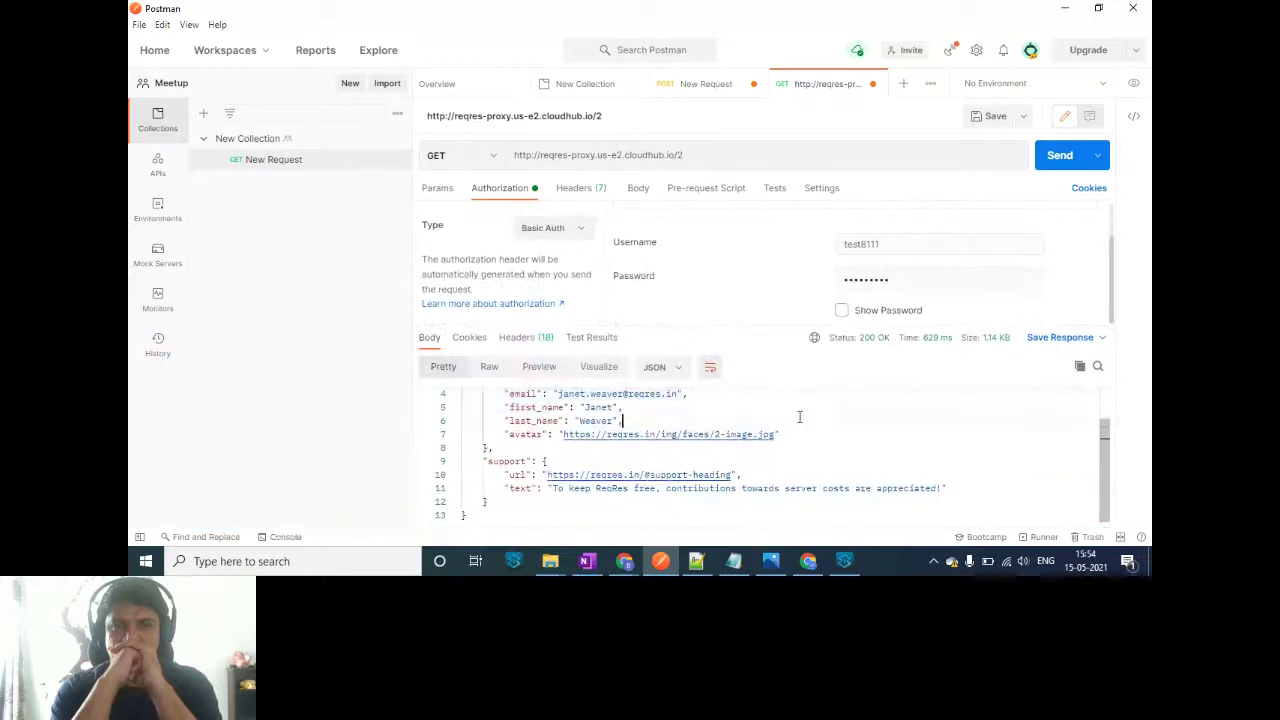
{"action": "key", "text": "alt+Tab"}
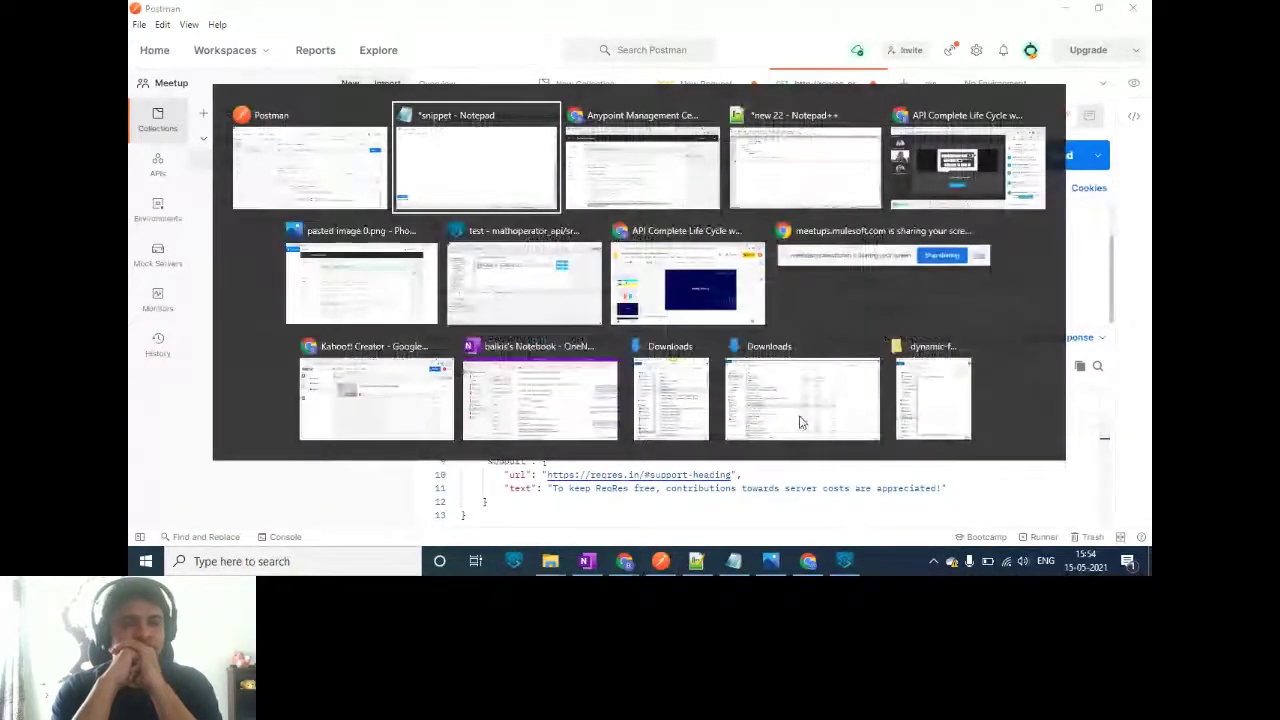
Download the resresp-proxy v1 proxy via Actions > Download Proxy and keep the resresp_proxy-v1 jar
{"action": "key", "text": "alt+Tab"}
{"action": "key", "text": "ctrl+4"}
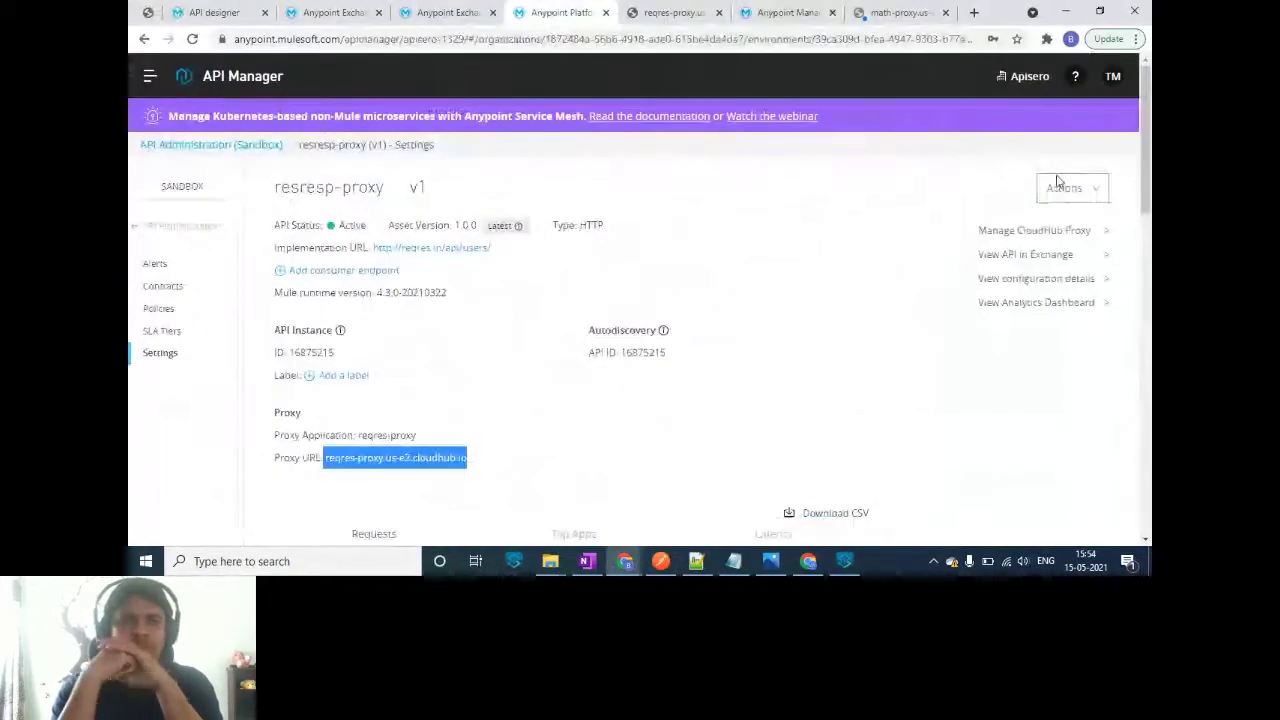
{"action": "left_click", "coordinate": [1058, 182]}
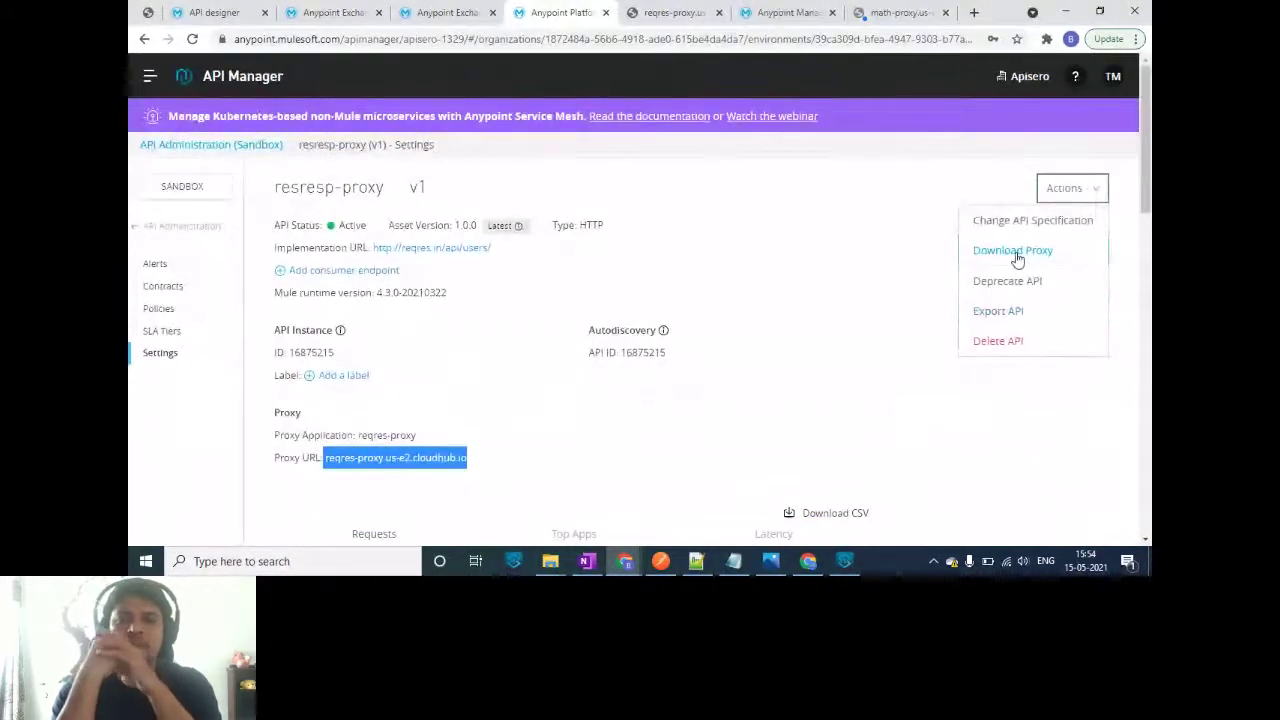
{"action": "left_click", "coordinate": [1014, 252]}
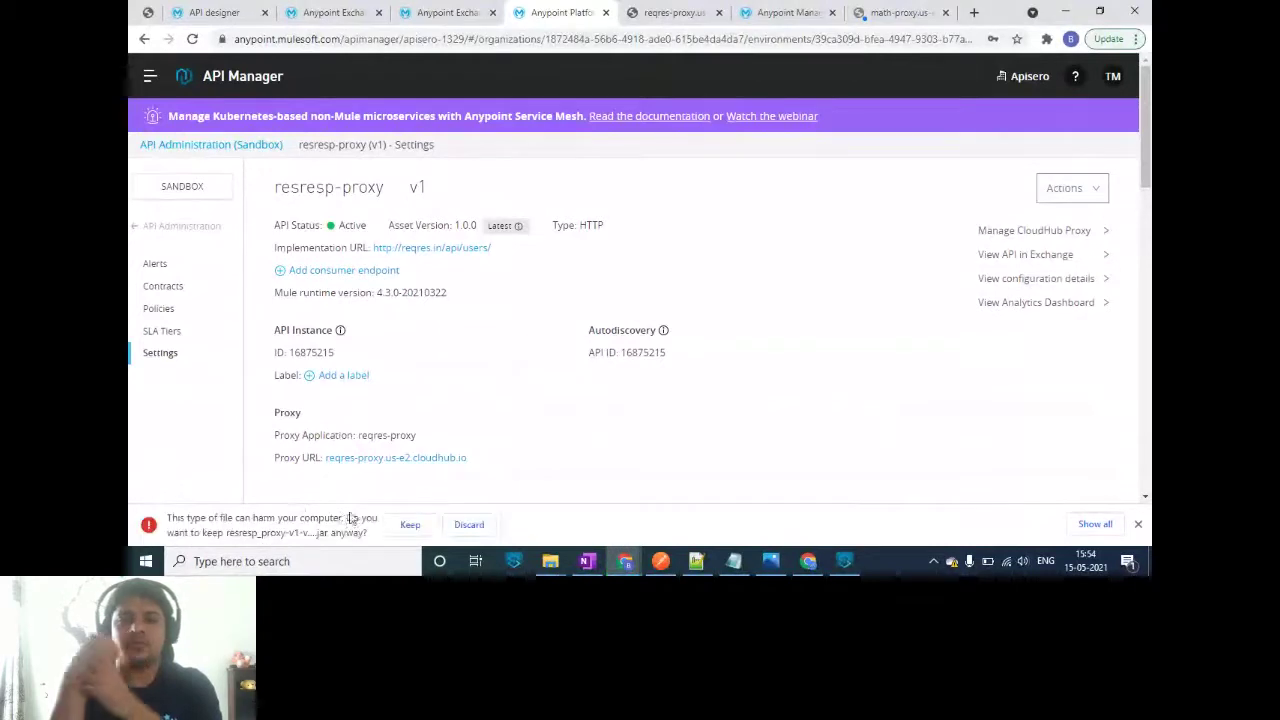
{"action": "left_click", "coordinate": [410, 526]}
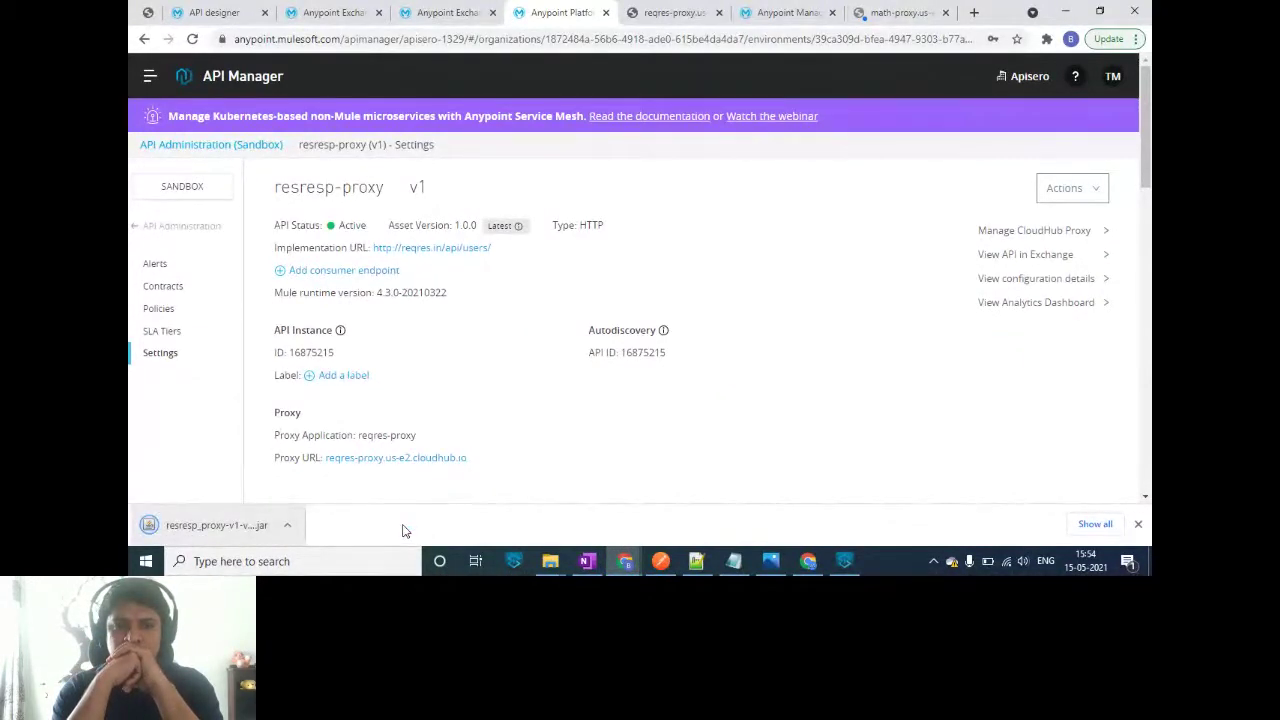
In Package Explorer, start an import of a packaged Mule application (.jar)
{"action": "left_click", "coordinate": [844, 561]}
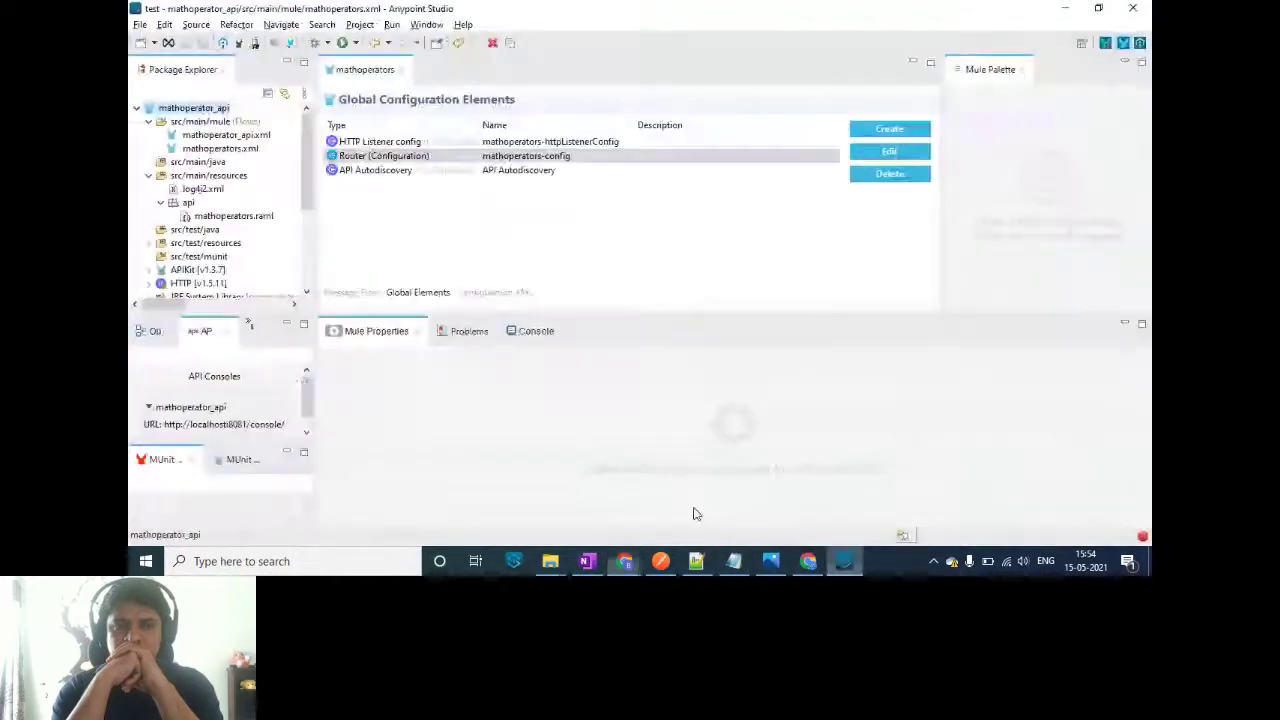
{"action": "left_click", "coordinate": [142, 108]}
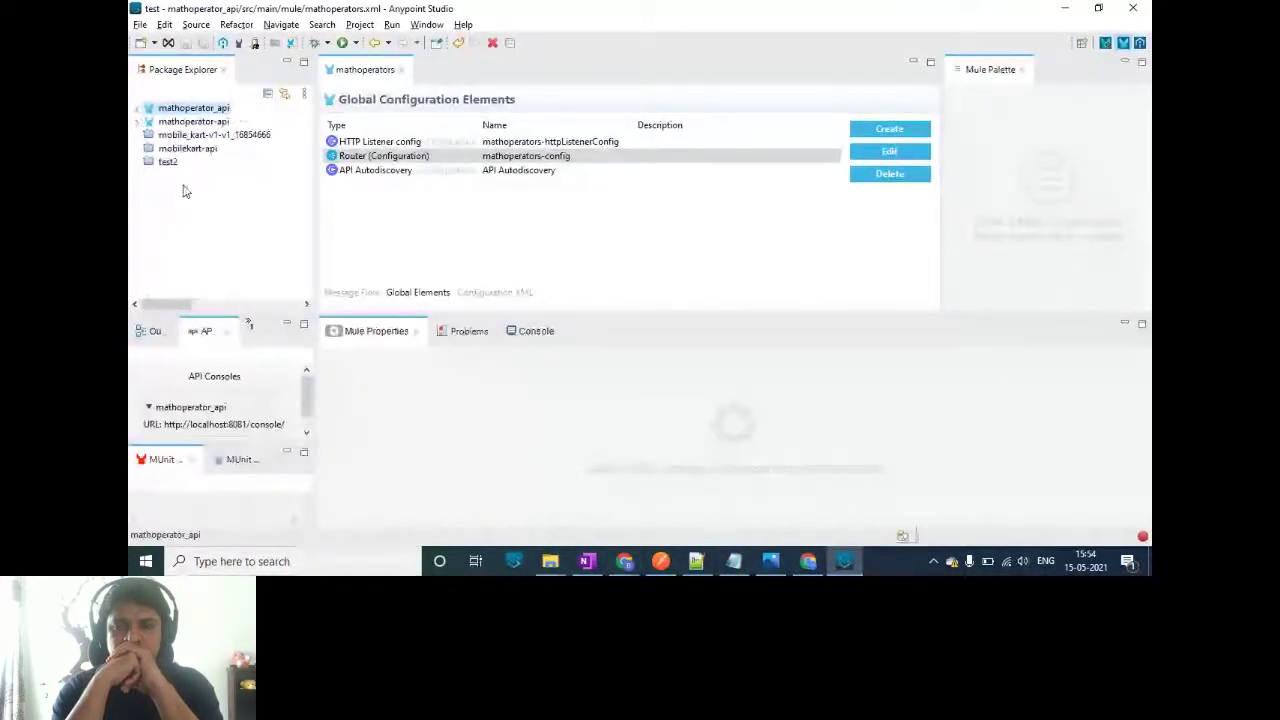
{"action": "right_click", "coordinate": [185, 200]}
{"action": "left_click", "coordinate": [228, 230]}
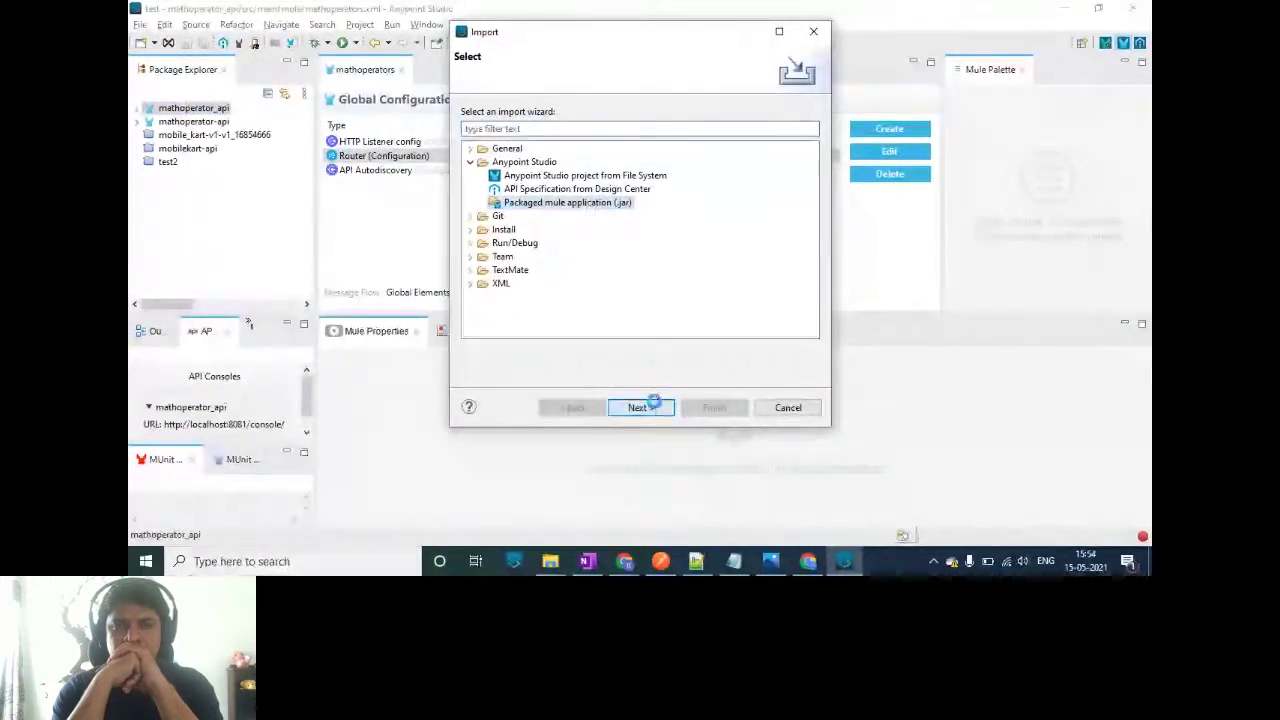
{"action": "left_click", "coordinate": [652, 403]}
Choose the resresp_proxy jar from Downloads, finish the import, and confirm the workspace update
{"action": "left_click", "coordinate": [808, 123]}
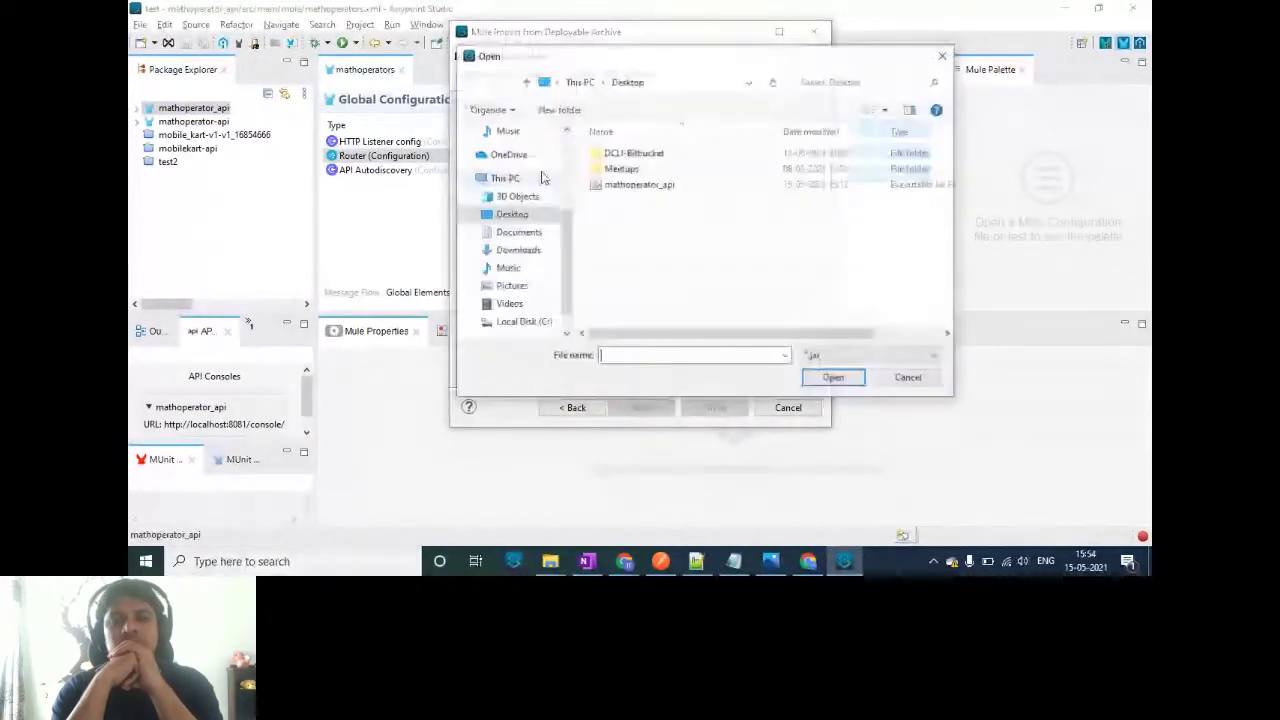
{"action": "left_click", "coordinate": [515, 251]}
{"action": "left_click", "coordinate": [659, 175]}
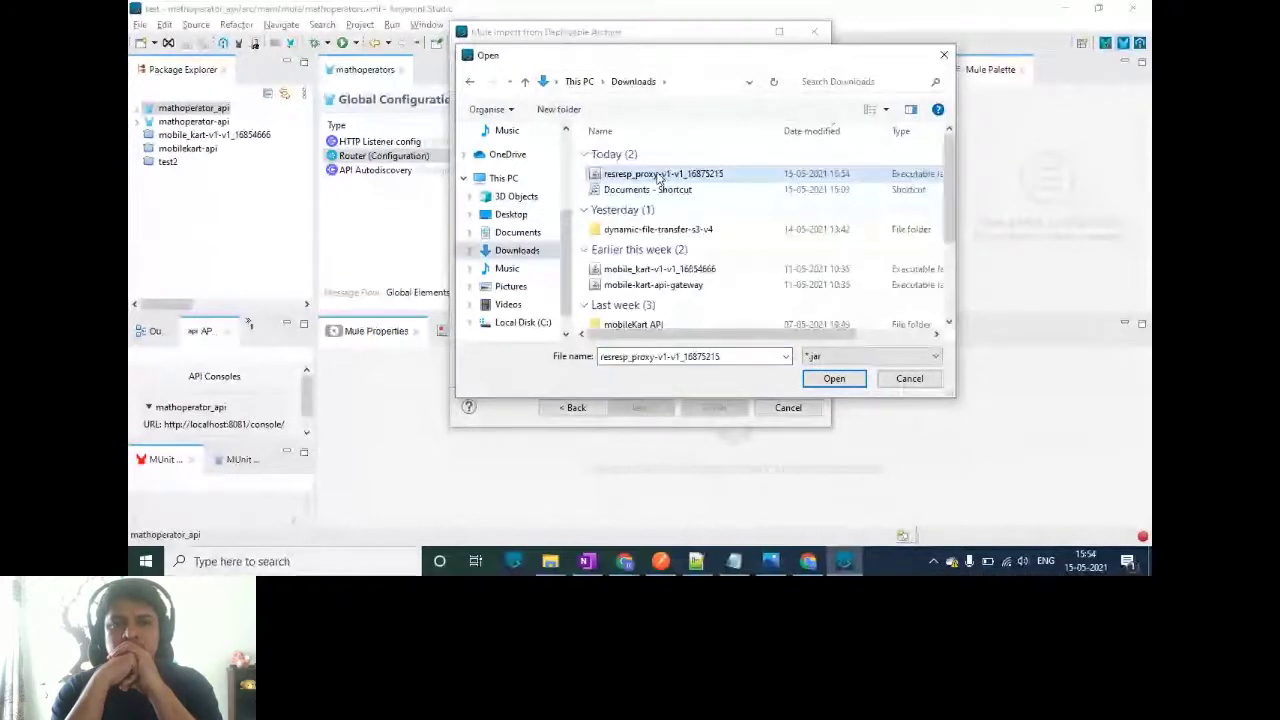
{"action": "left_click", "coordinate": [834, 378]}
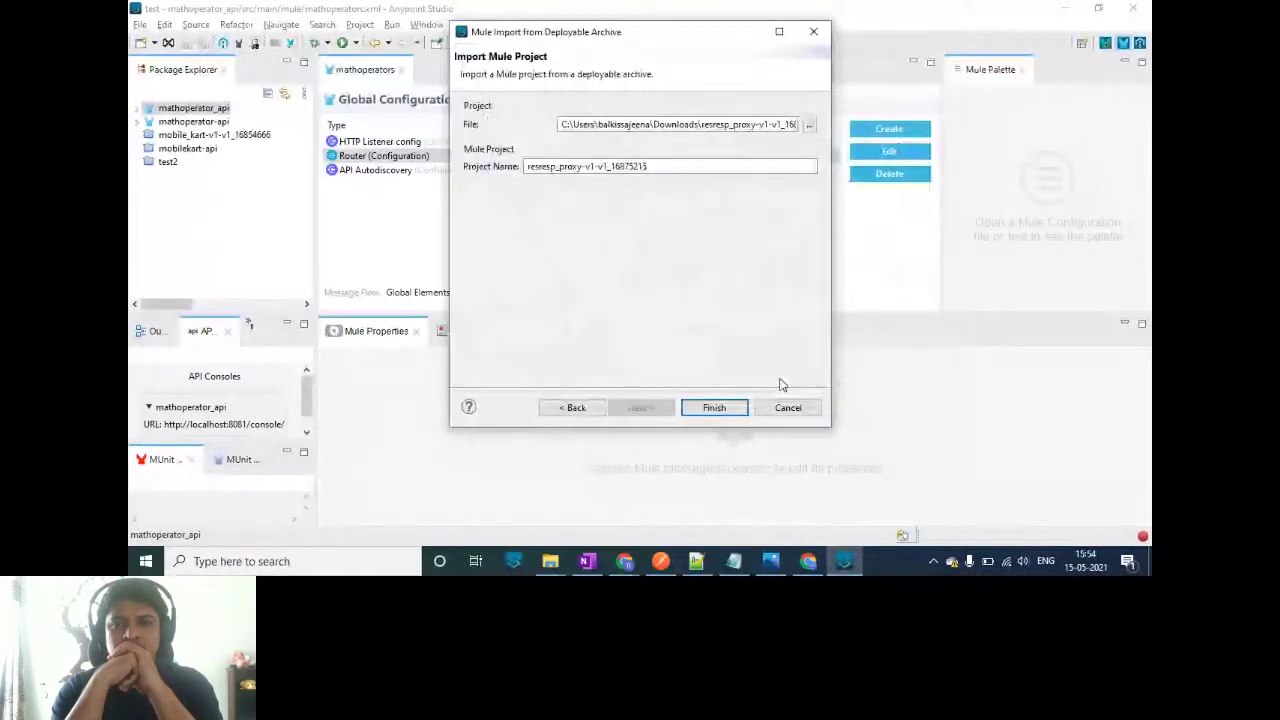
{"action": "left_click", "coordinate": [716, 409]}
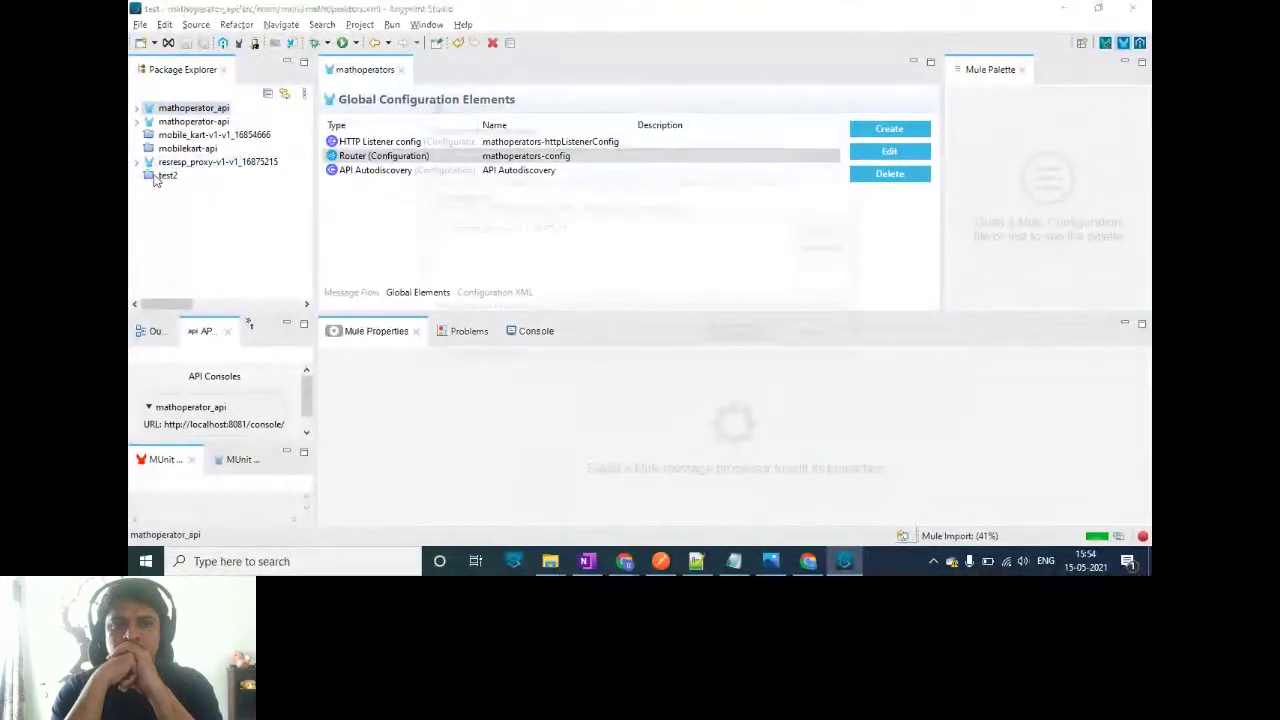
{"action": "left_click", "coordinate": [743, 338]}
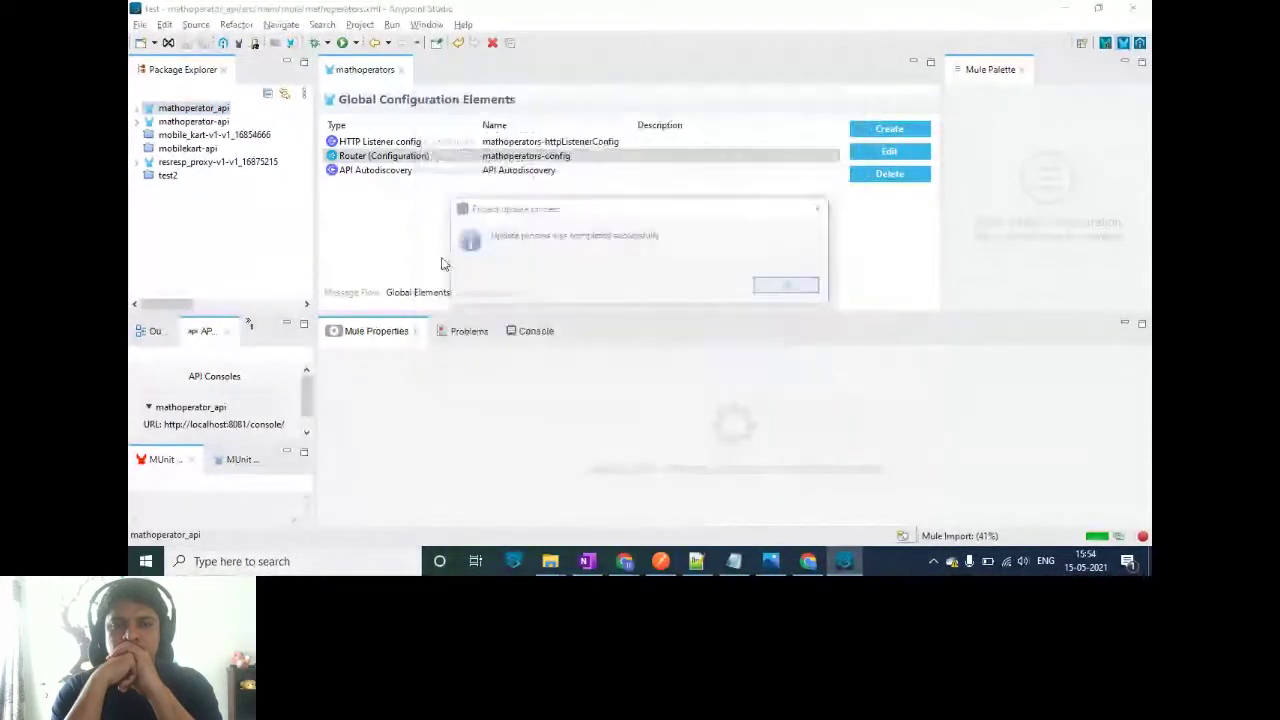
{"action": "left_click", "coordinate": [790, 286]}
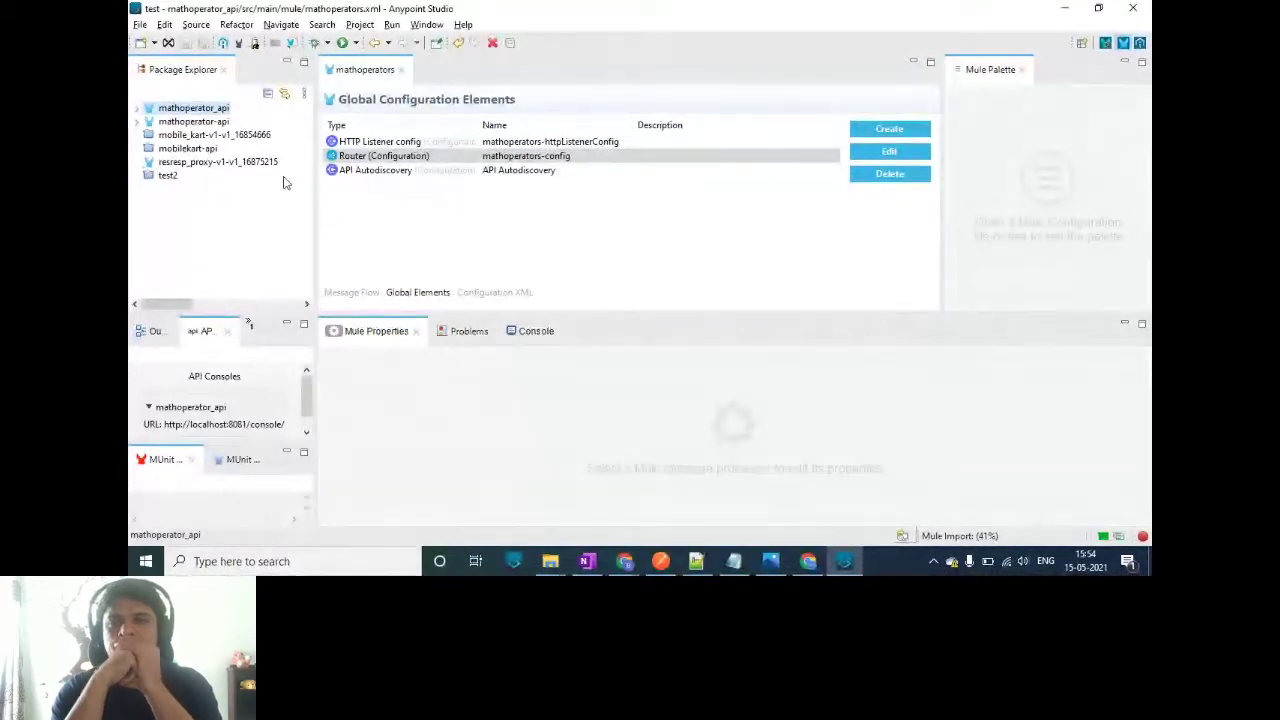
Refresh resresp_proxy, open src/main/mule/http-proxy.xml, and install its HTTP dependency
{"action": "right_click", "coordinate": [197, 165]}
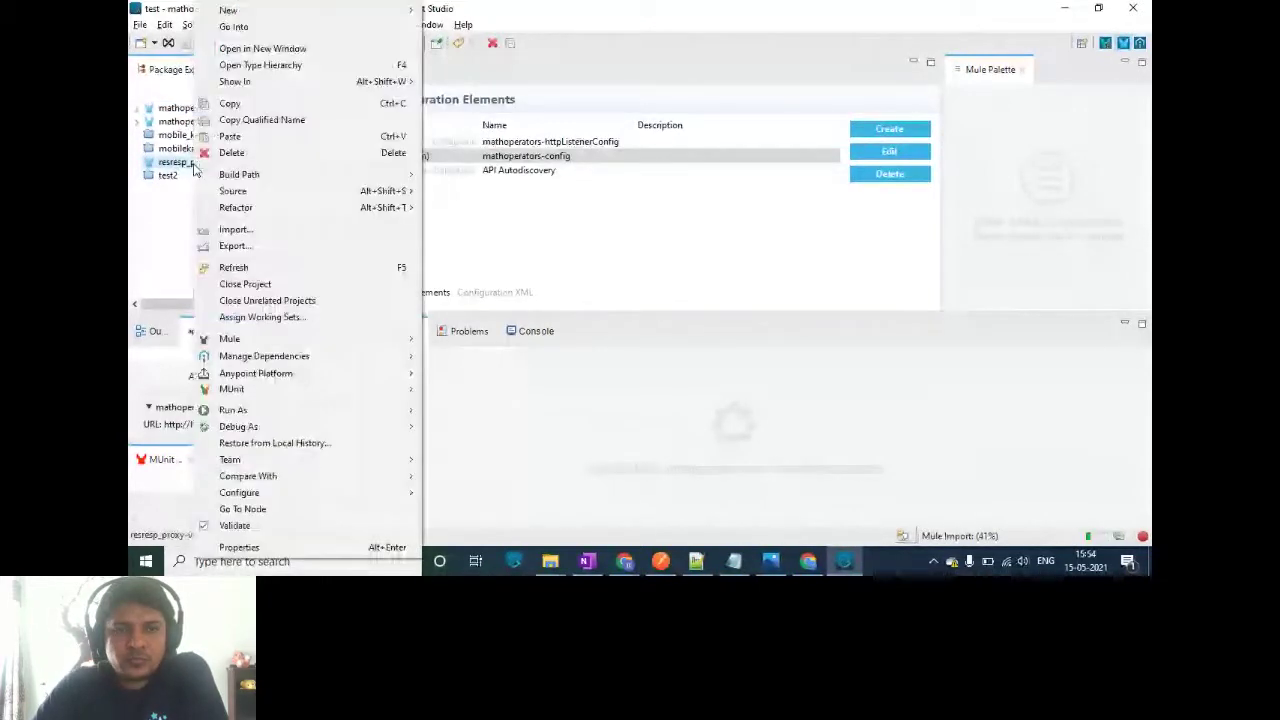
{"action": "left_click", "coordinate": [238, 268]}
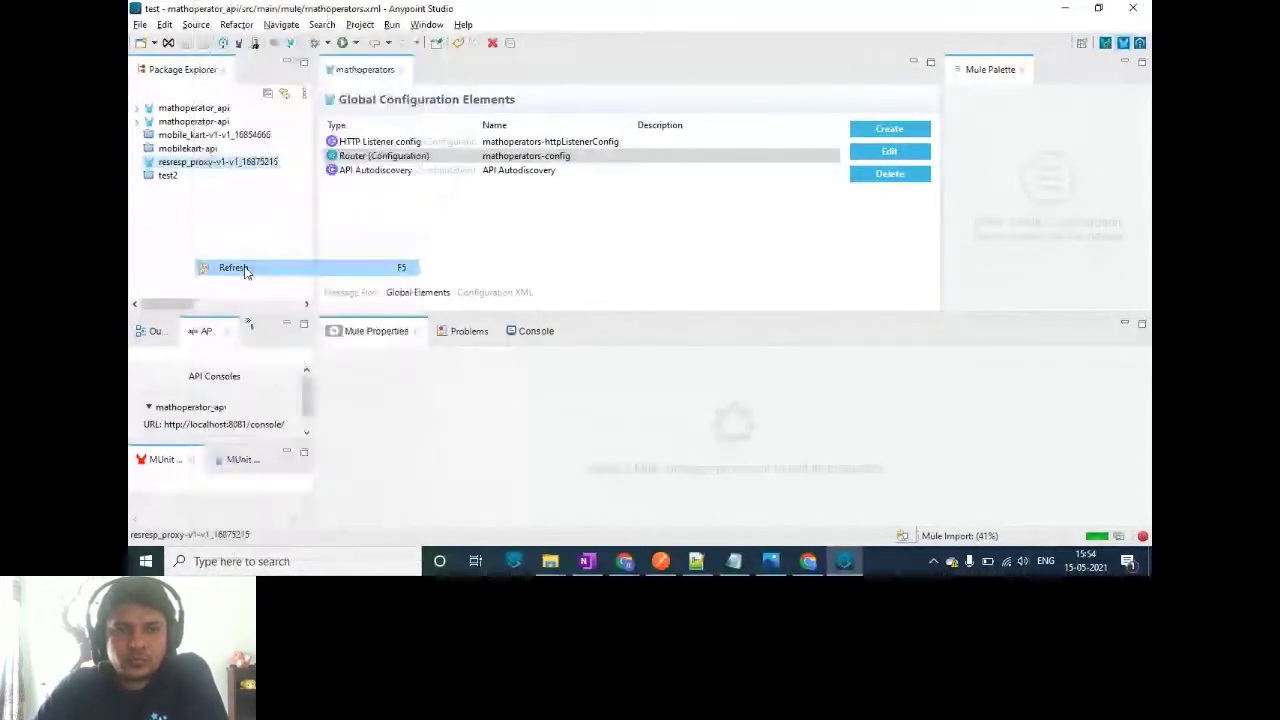
{"action": "left_click", "coordinate": [137, 164]}
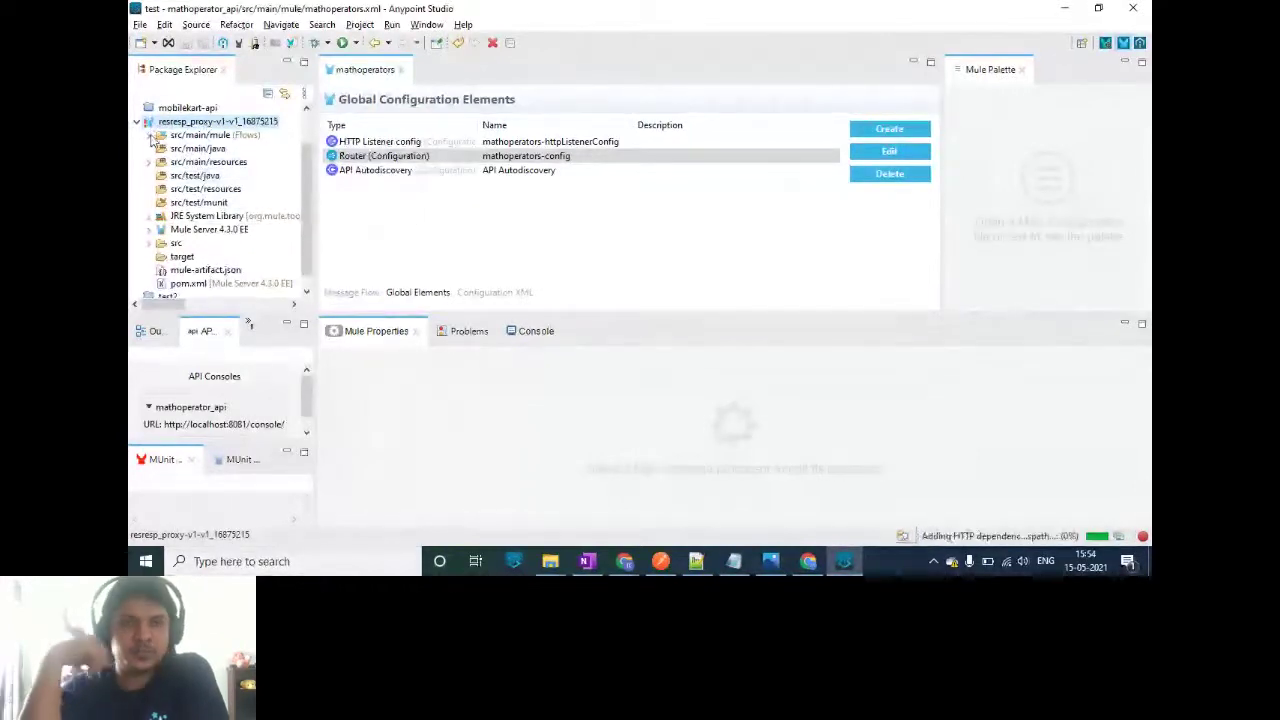
{"action": "left_click", "coordinate": [150, 135]}
{"action": "left_click", "coordinate": [205, 148]}
{"action": "double_click", "coordinate": [205, 148]}
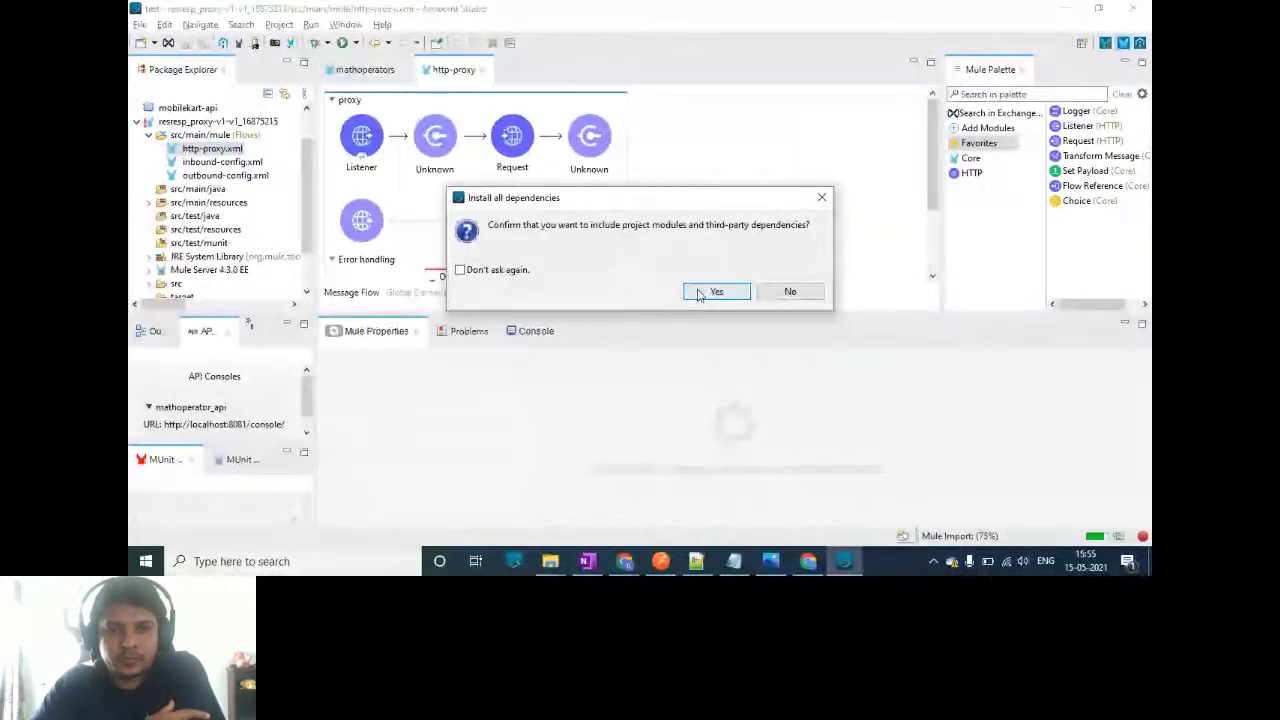
{"action": "left_click", "coordinate": [716, 291]}
Inspect the http-proxy flow's components, then go back to the API Manager settings
{"action": "scroll", "coordinate": [928, 185], "scroll_direction": "down", "scroll_amount": 2}
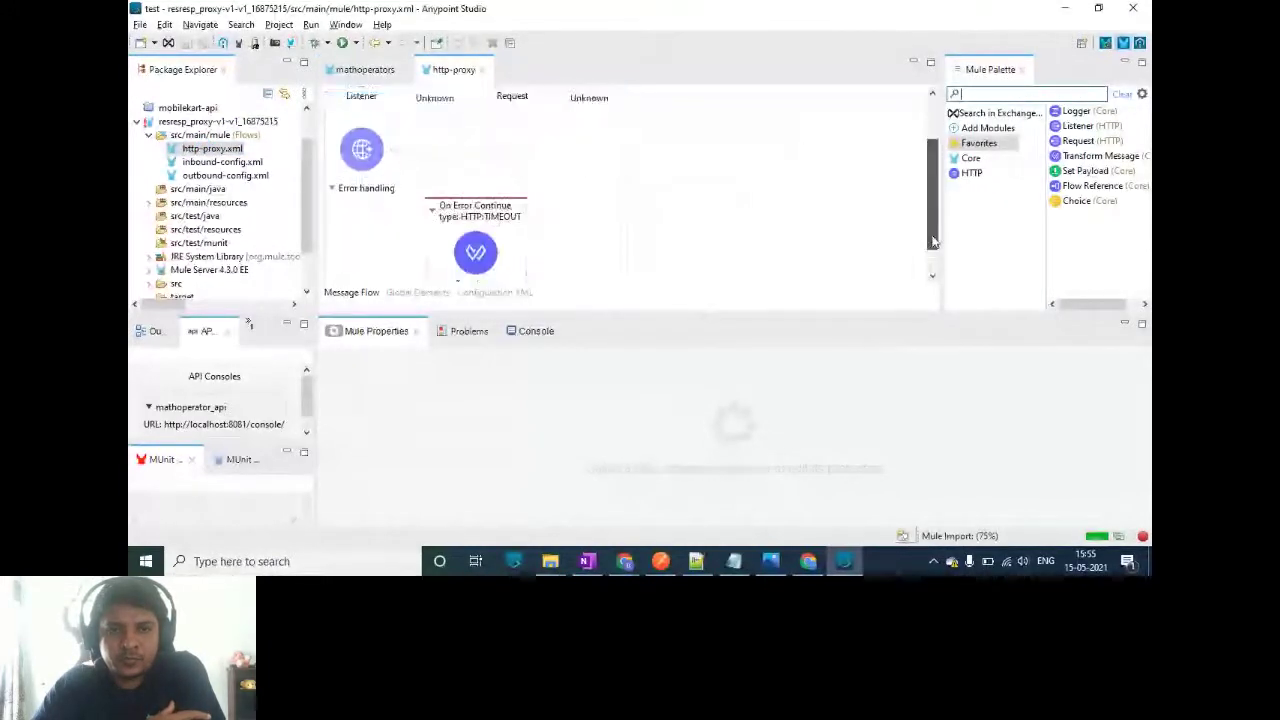
{"action": "scroll", "coordinate": [932, 188], "scroll_direction": "up", "scroll_amount": 2}
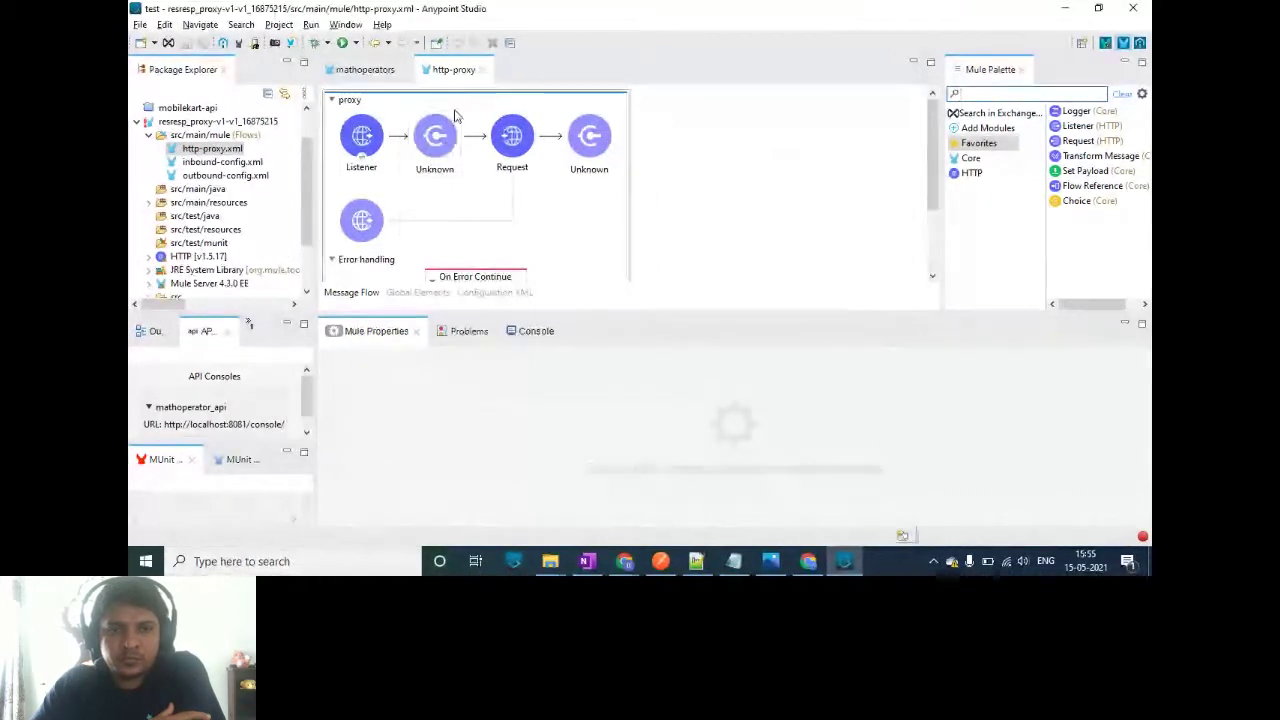
{"action": "left_click", "coordinate": [436, 155]}
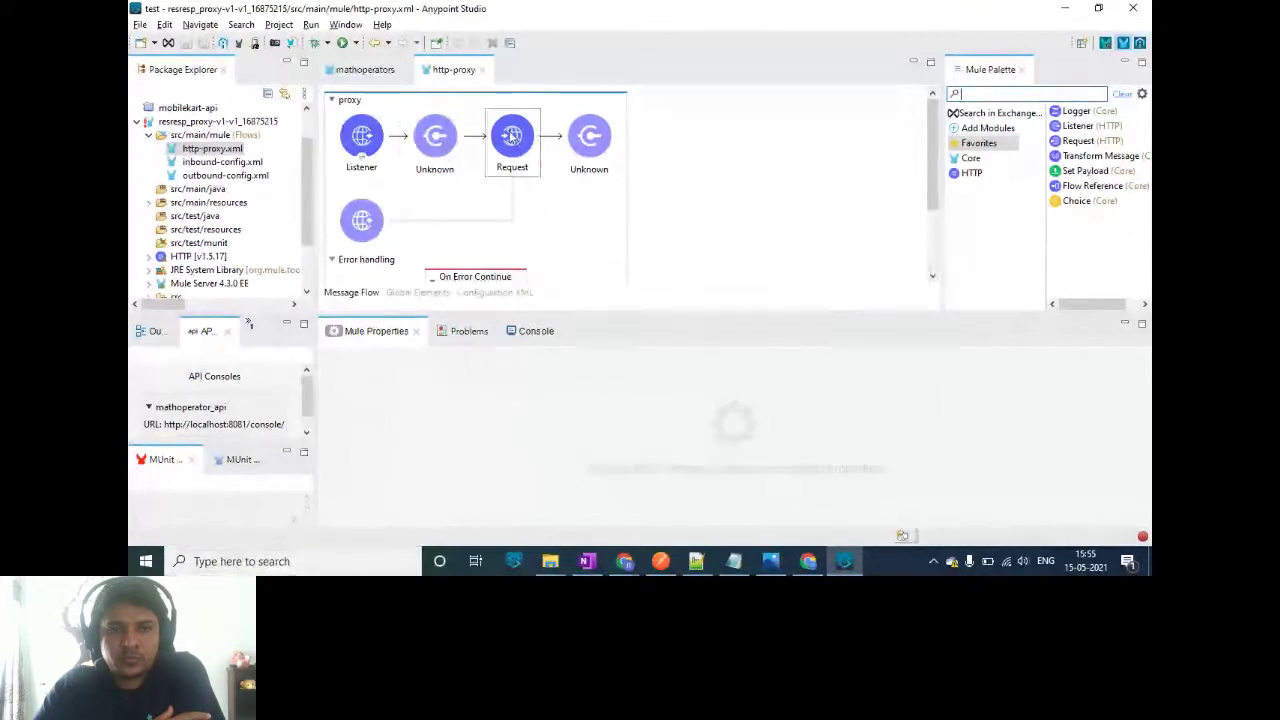
{"action": "left_click", "coordinate": [357, 150]}
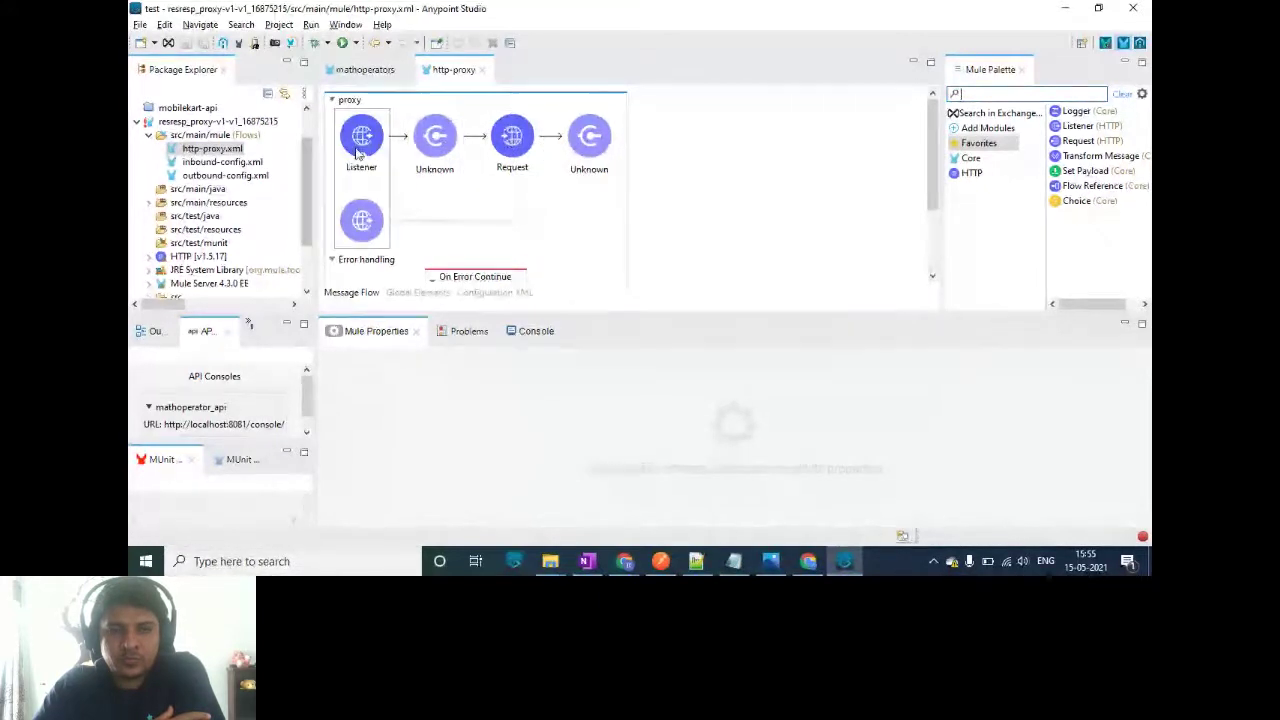
{"action": "left_click", "coordinate": [455, 152]}
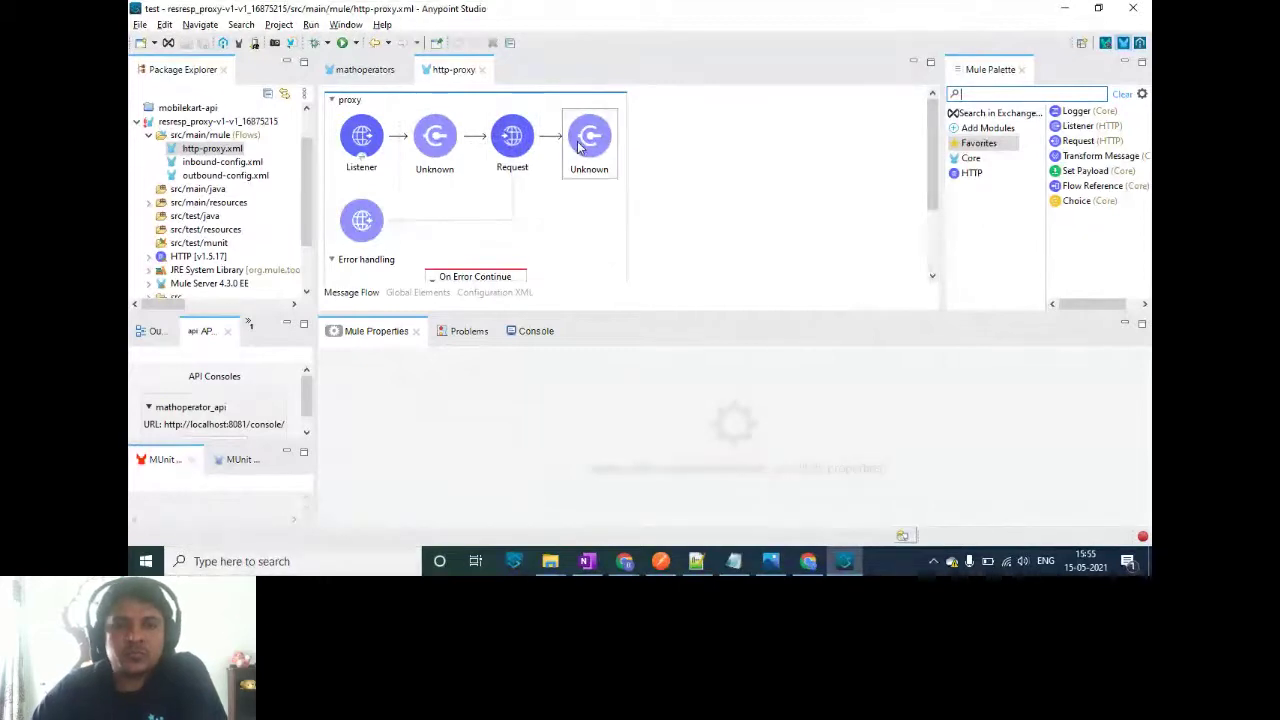
{"action": "scroll", "coordinate": [490, 190], "scroll_direction": "down", "scroll_amount": 2}
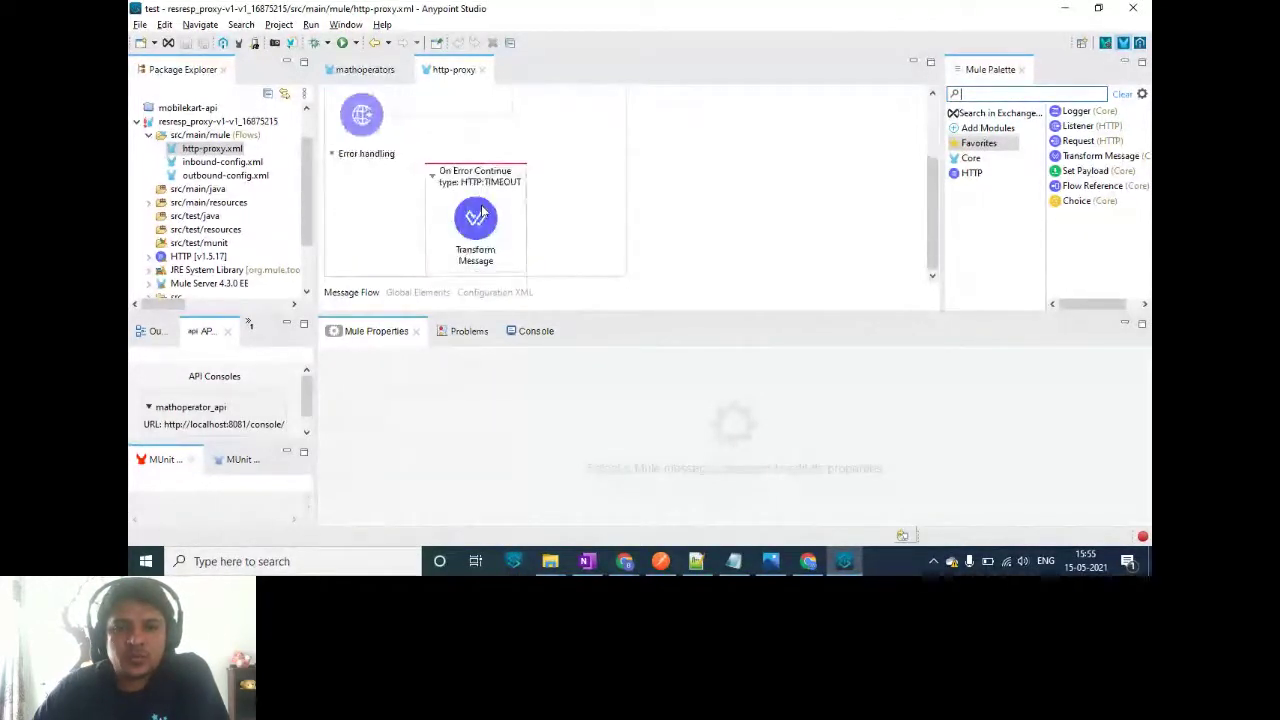
{"action": "key", "text": "alt+Tab"}
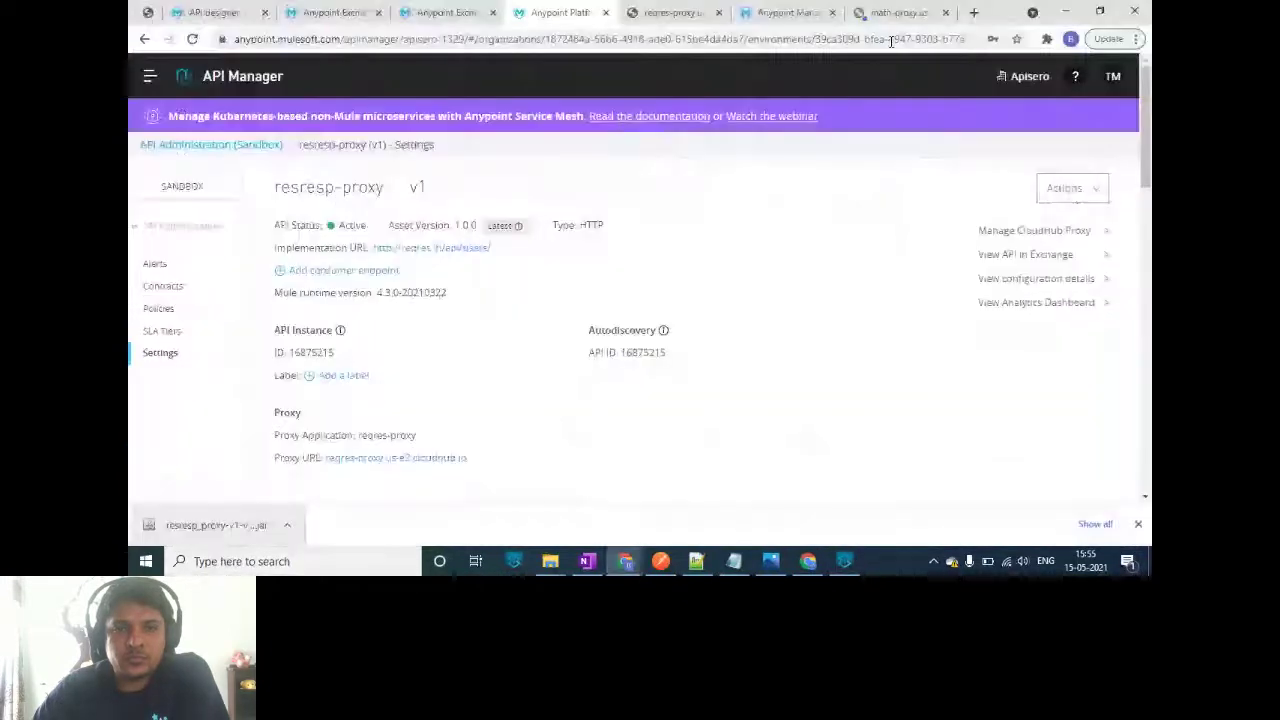
Check the reqres-proxy JSON users response and the API Manager settings, then return to Studio
{"action": "left_click", "coordinate": [690, 12]}
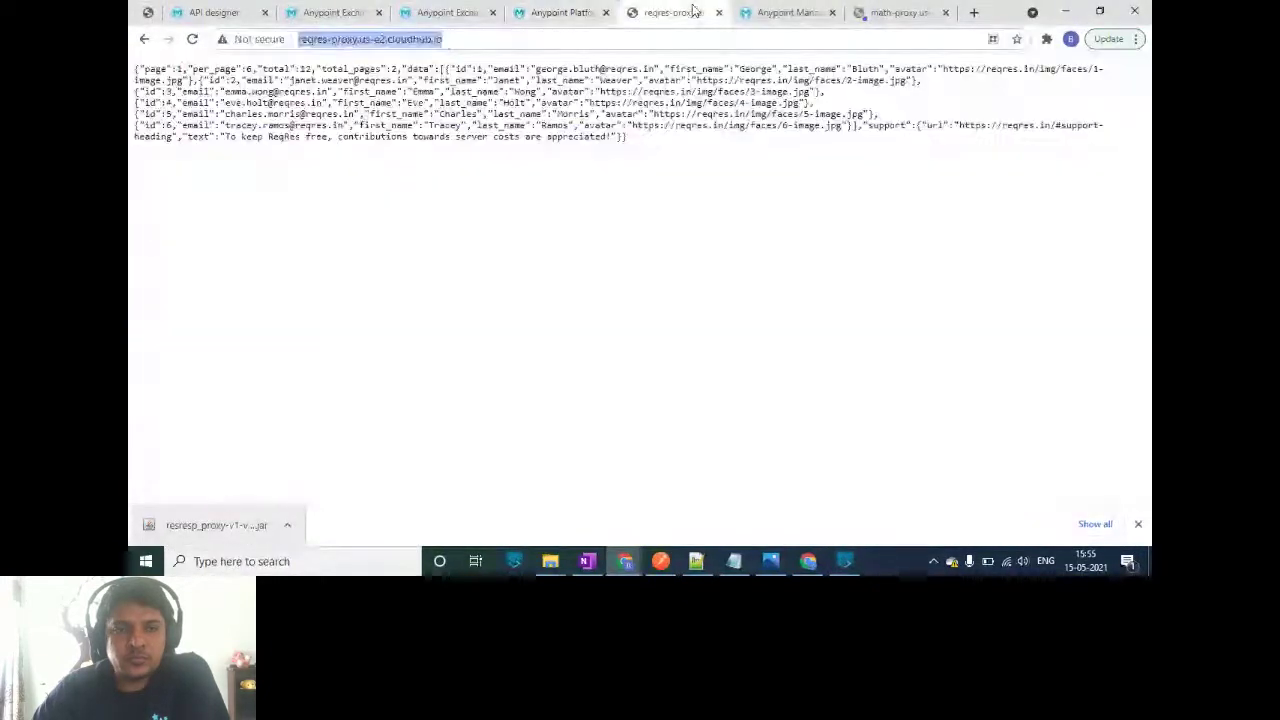
{"action": "left_click", "coordinate": [555, 12]}
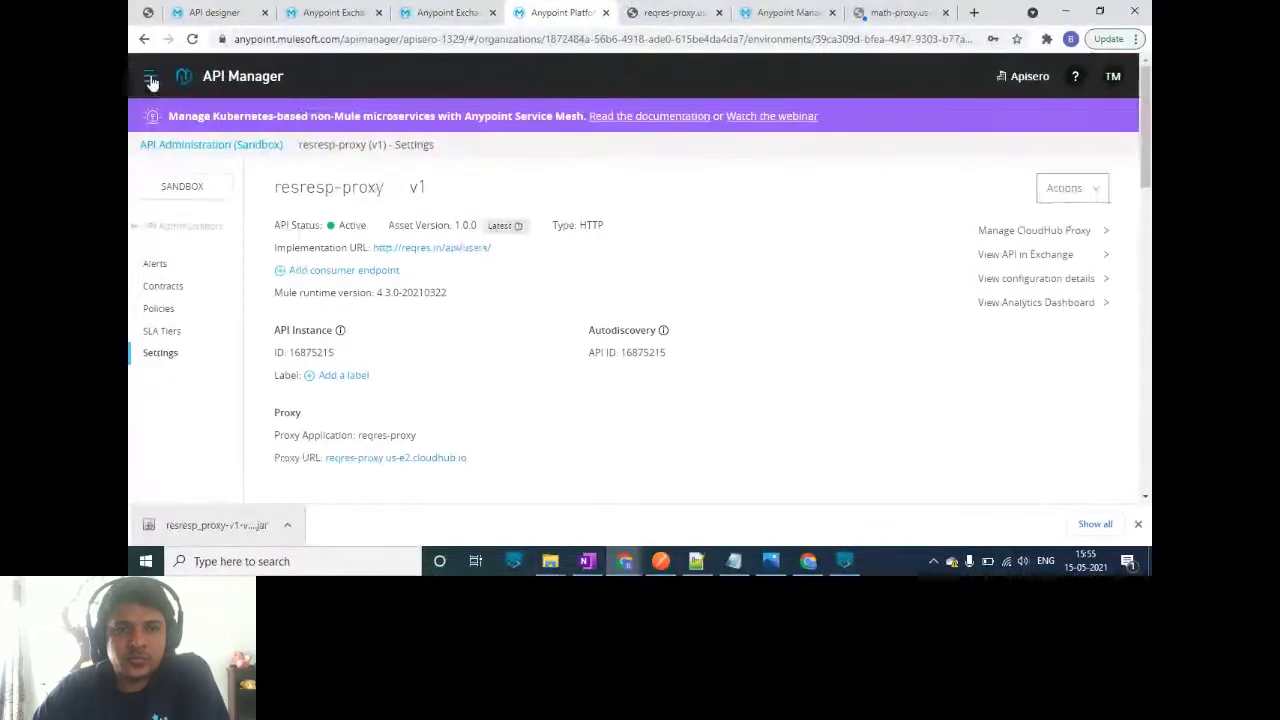
{"action": "key", "text": "alt+Tab"}
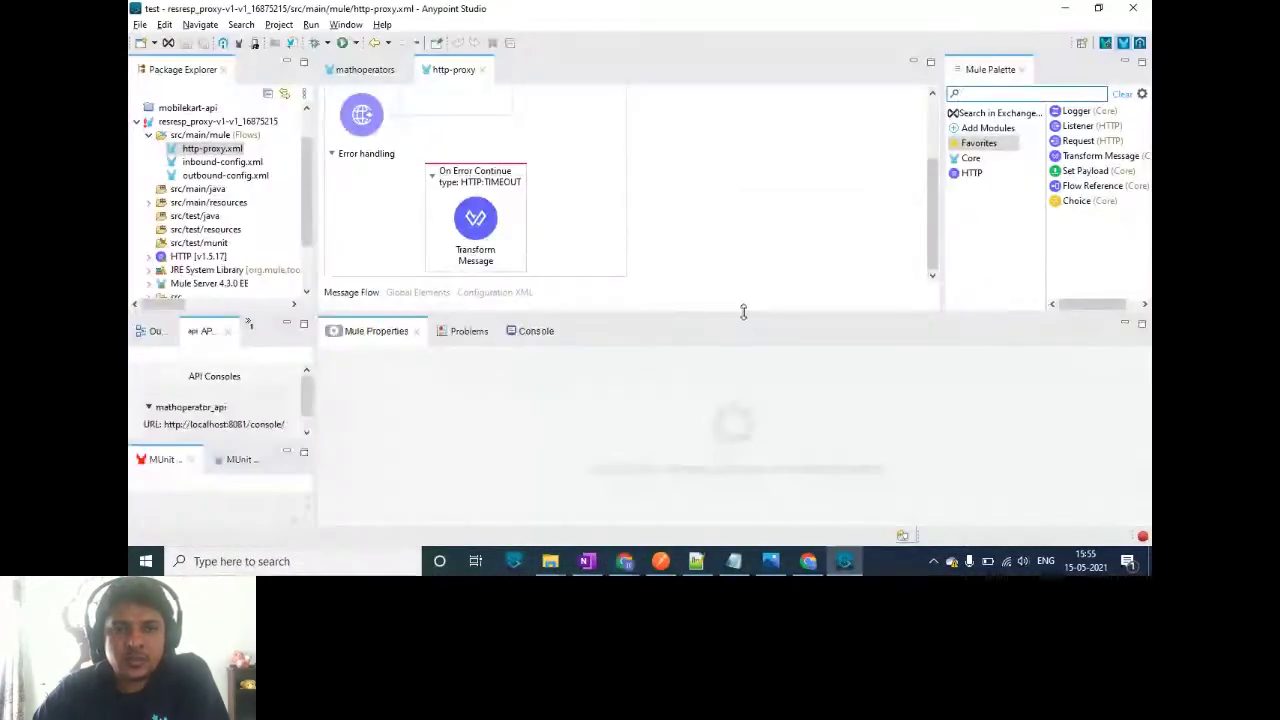
Inspect the Unknown and Request components, including the Request's Headers and URI Parameters expressions
{"action": "left_click_drag", "start_coordinate": [731, 399], "coordinate": [735, 402]}
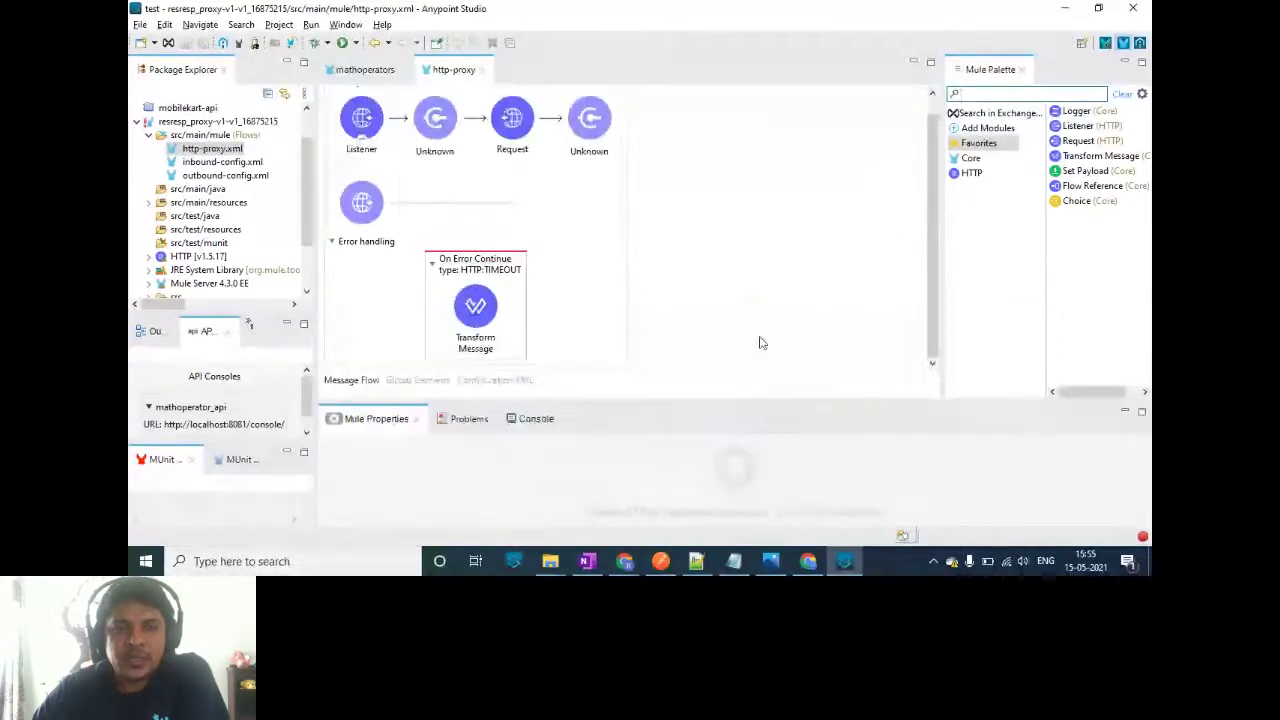
{"action": "scroll", "coordinate": [763, 325], "scroll_direction": "up", "scroll_amount": 1}
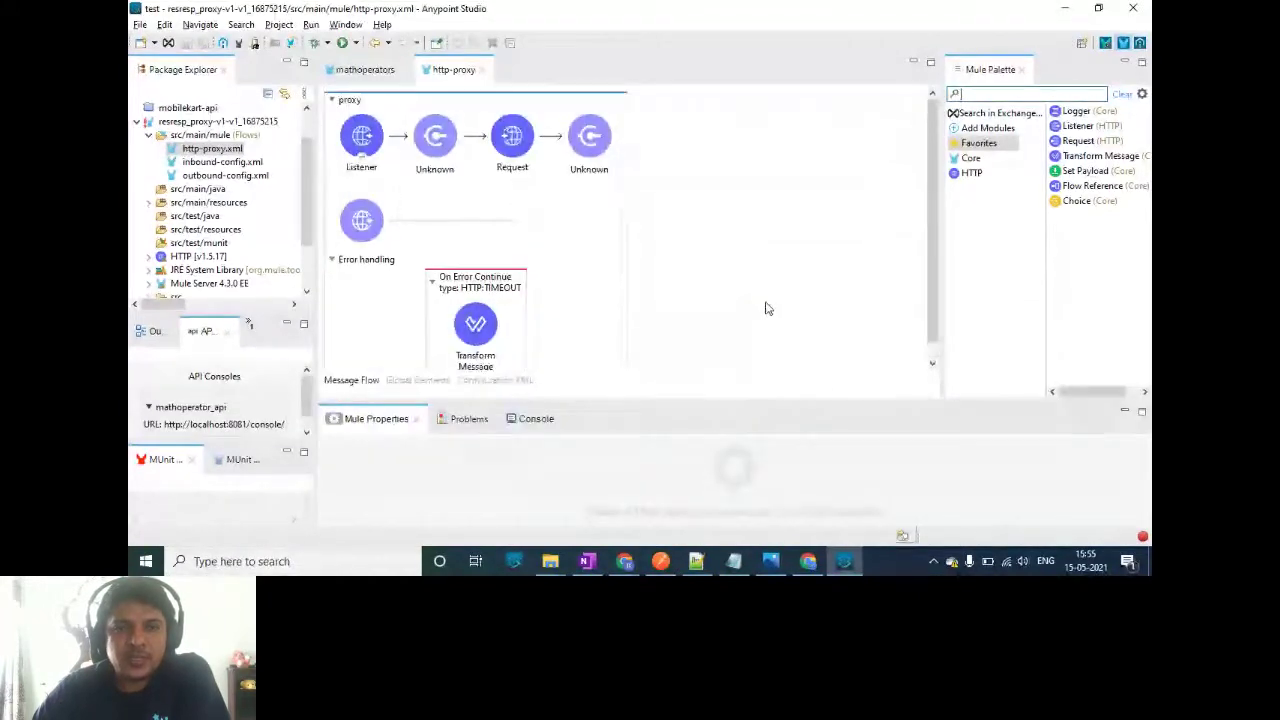
{"action": "left_click", "coordinate": [456, 160]}
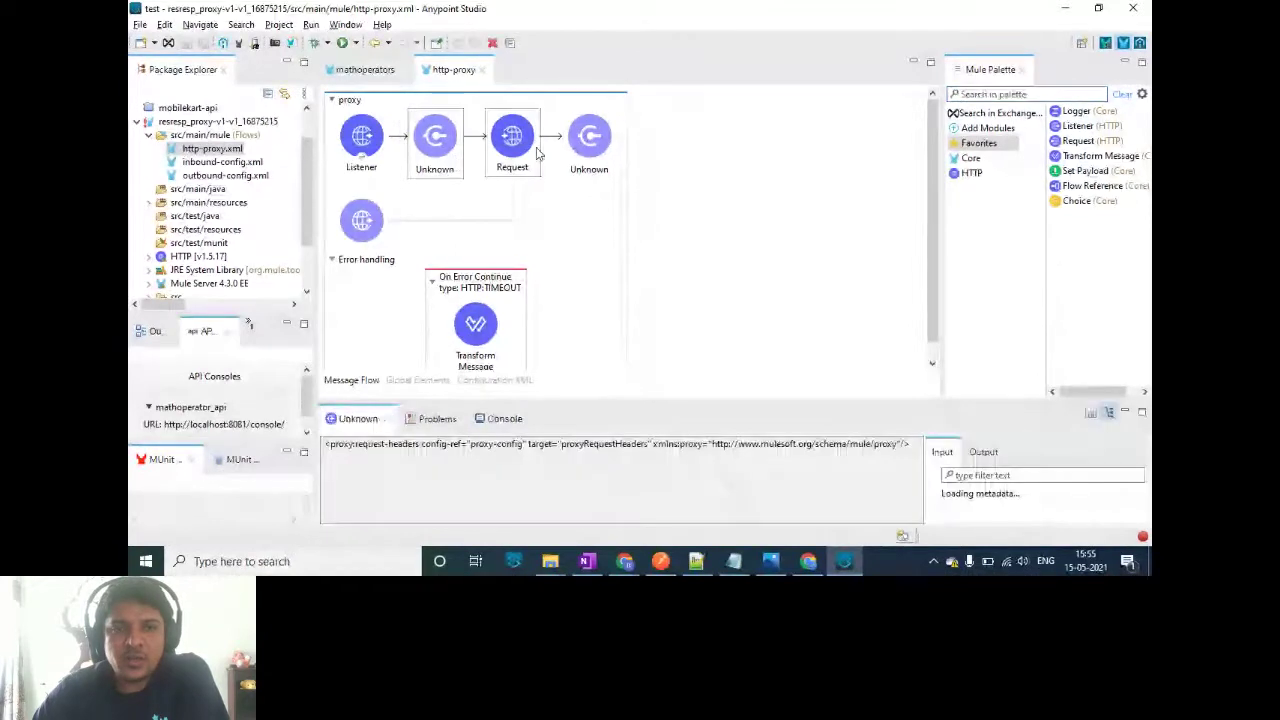
{"action": "left_click", "coordinate": [535, 152]}
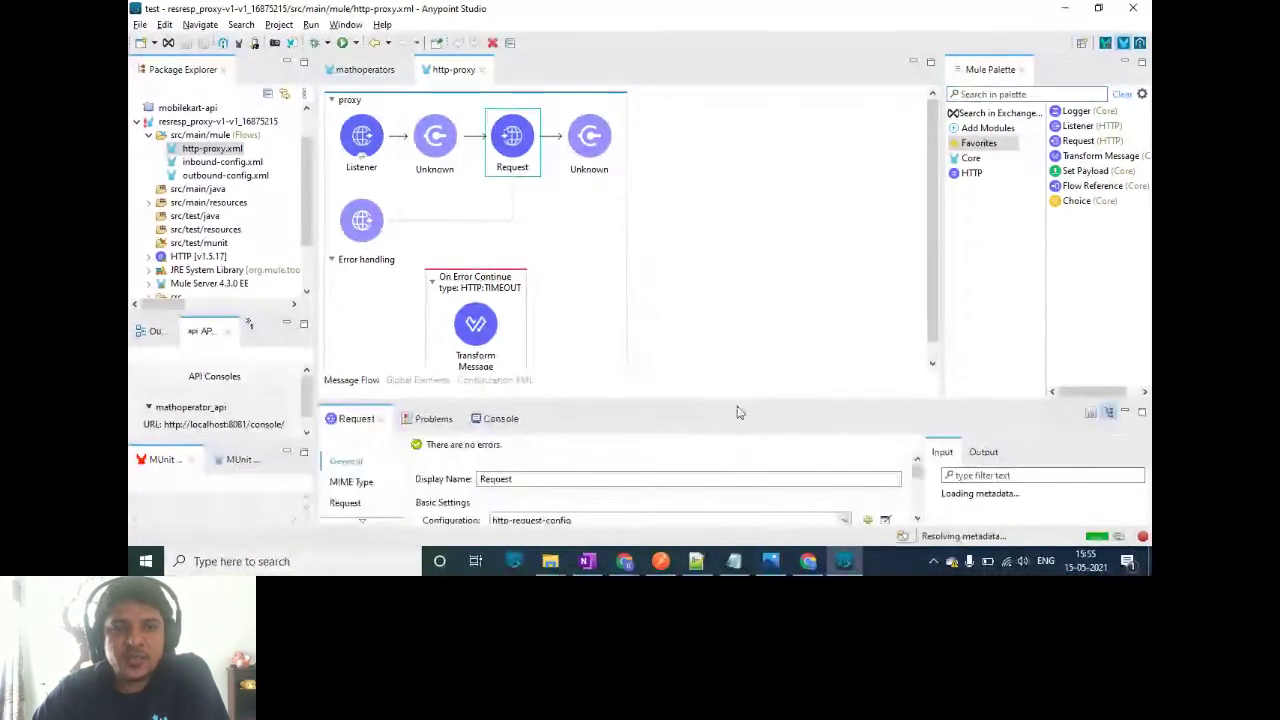
{"action": "left_click_drag", "start_coordinate": [738, 412], "coordinate": [731, 303]}
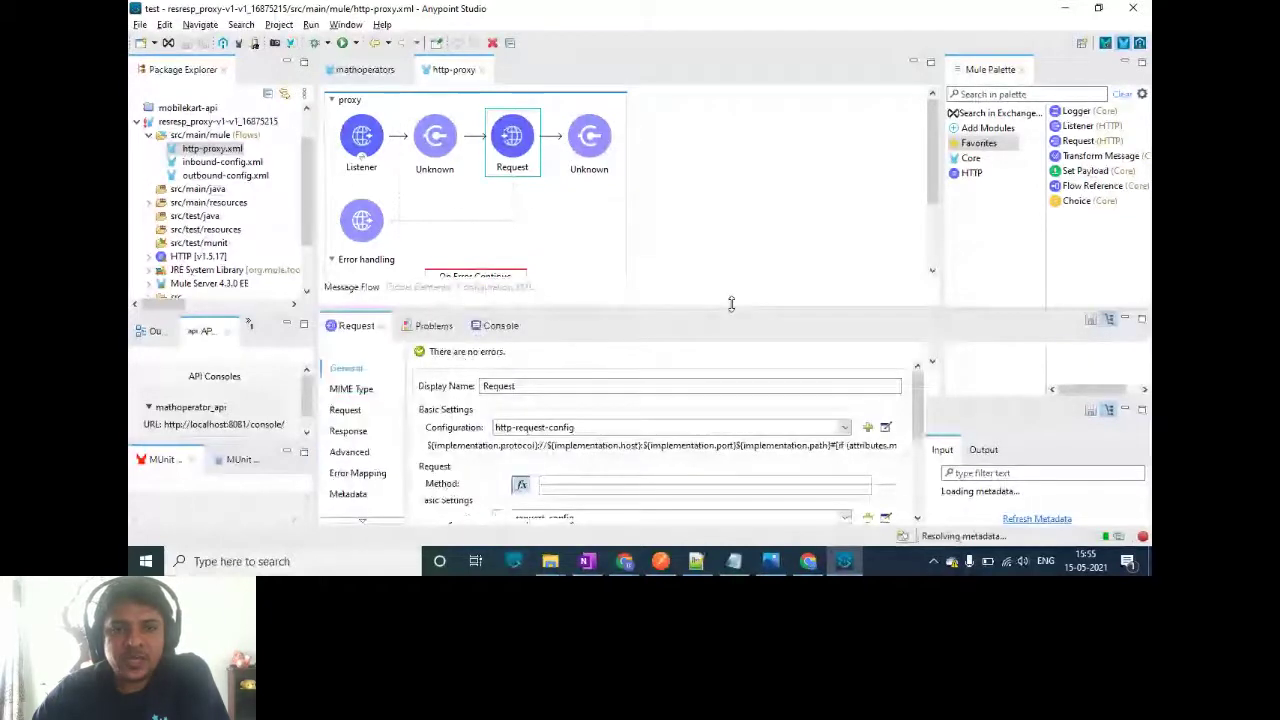
{"action": "left_click_drag", "start_coordinate": [916, 410], "coordinate": [922, 471]}
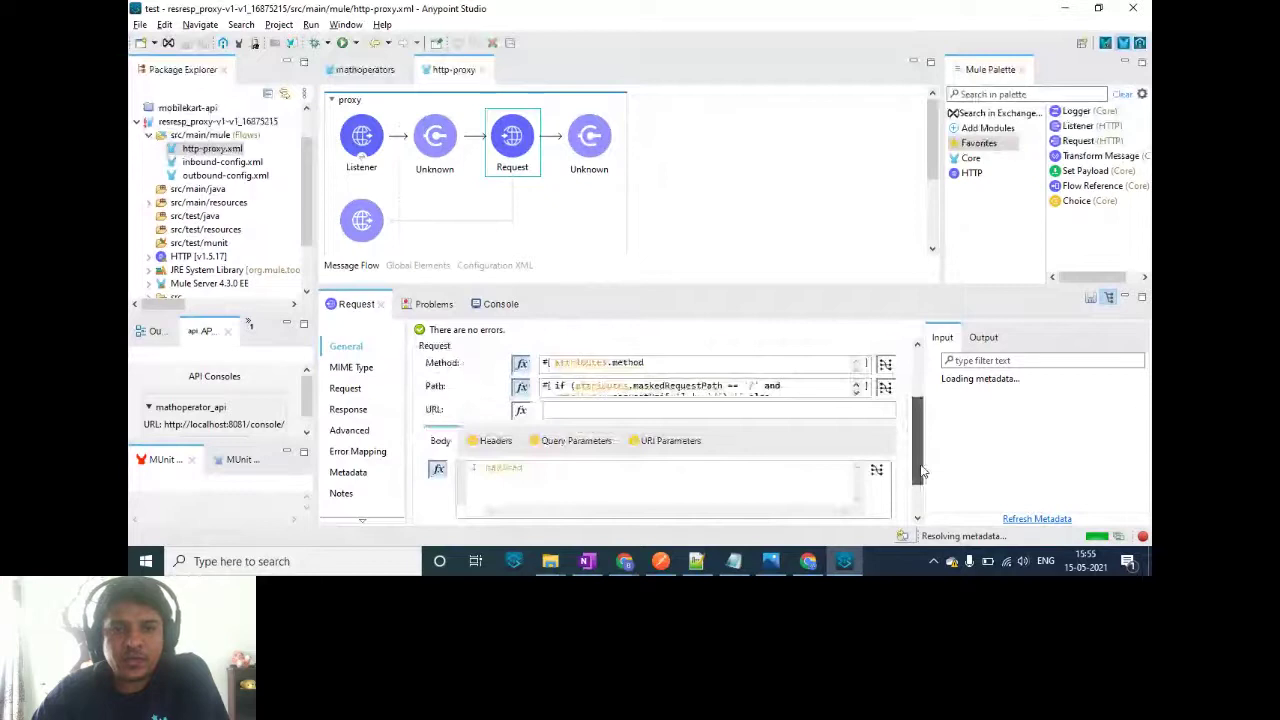
{"action": "left_click", "coordinate": [495, 410]}
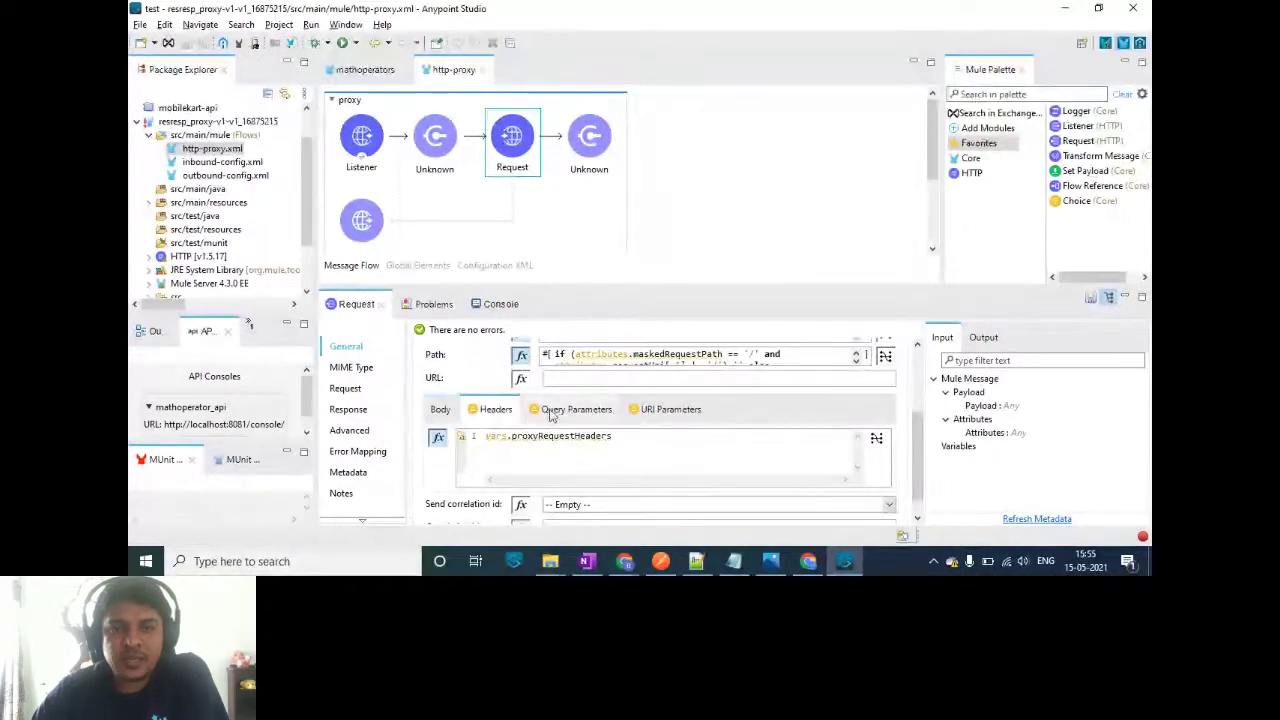
{"action": "left_click", "coordinate": [655, 410]}
Expand the proxy project's src/main/resources folder and open config.properties
{"action": "scroll", "coordinate": [918, 437], "scroll_direction": "up", "scroll_amount": 2}
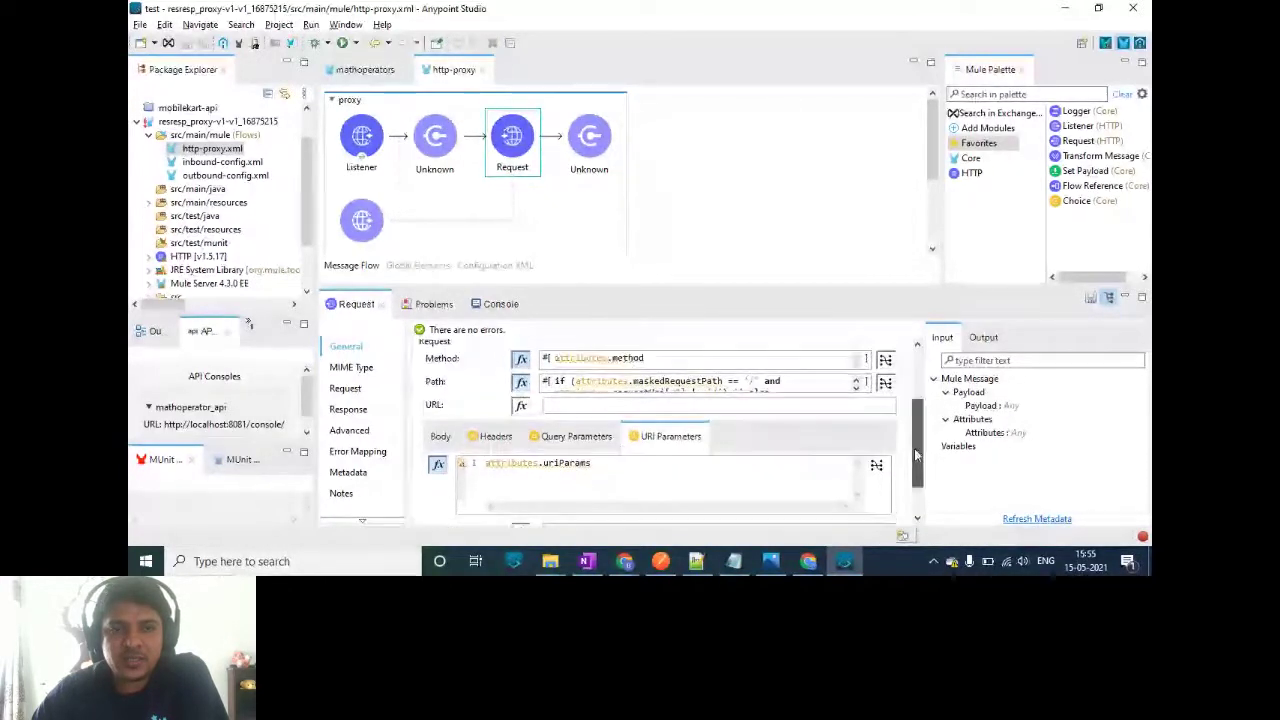
{"action": "scroll", "coordinate": [918, 437], "scroll_direction": "up", "scroll_amount": 3}
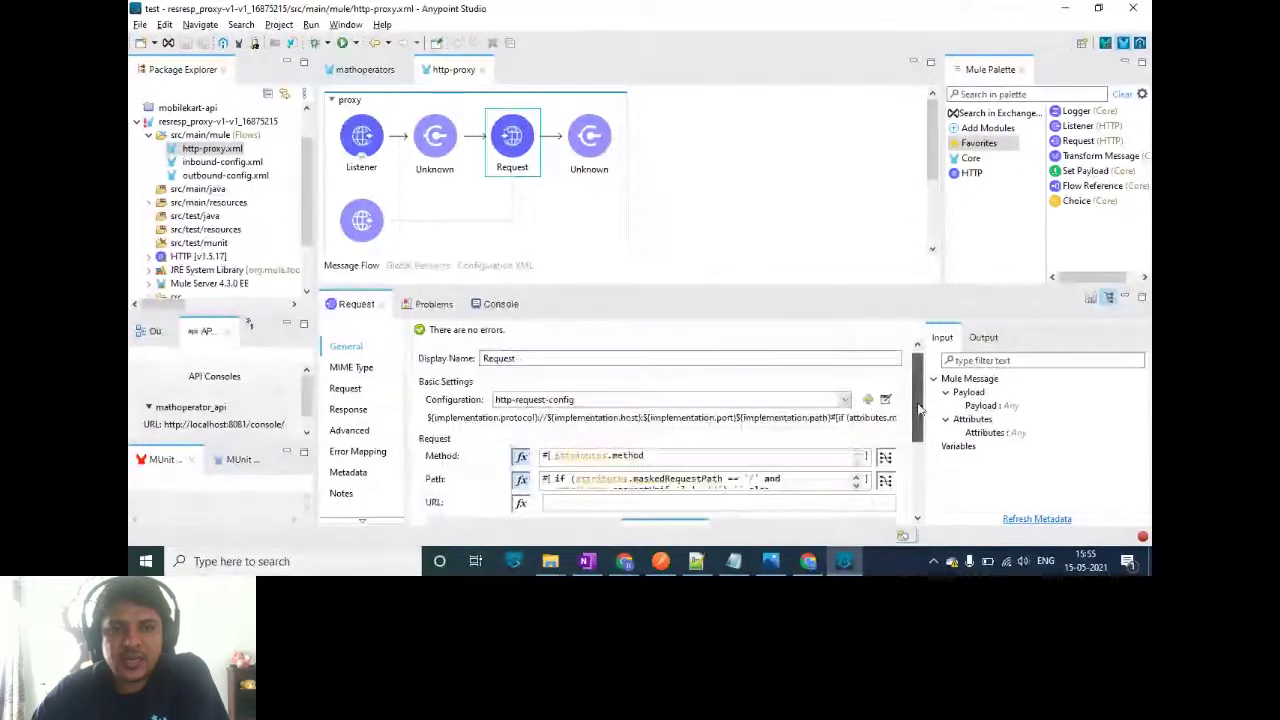
{"action": "scroll", "coordinate": [915, 433], "scroll_direction": "down", "scroll_amount": 2}
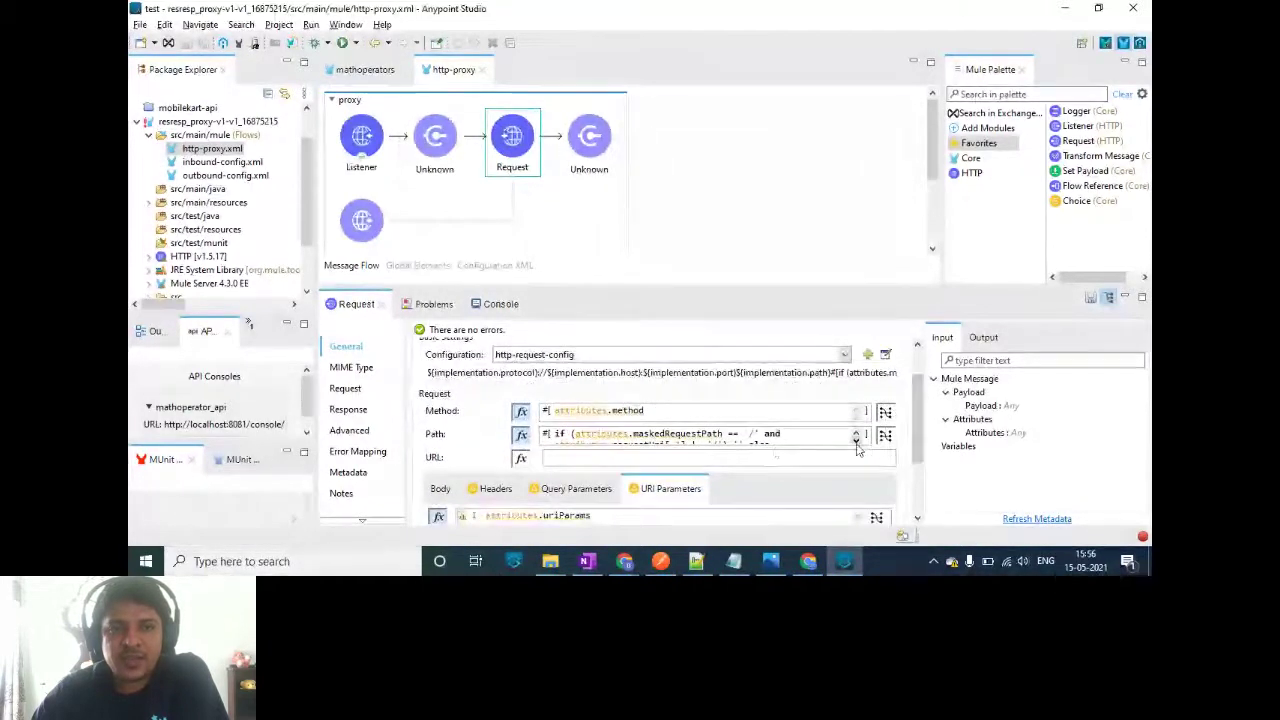
{"action": "scroll", "coordinate": [857, 449], "scroll_direction": "down", "scroll_amount": 1}
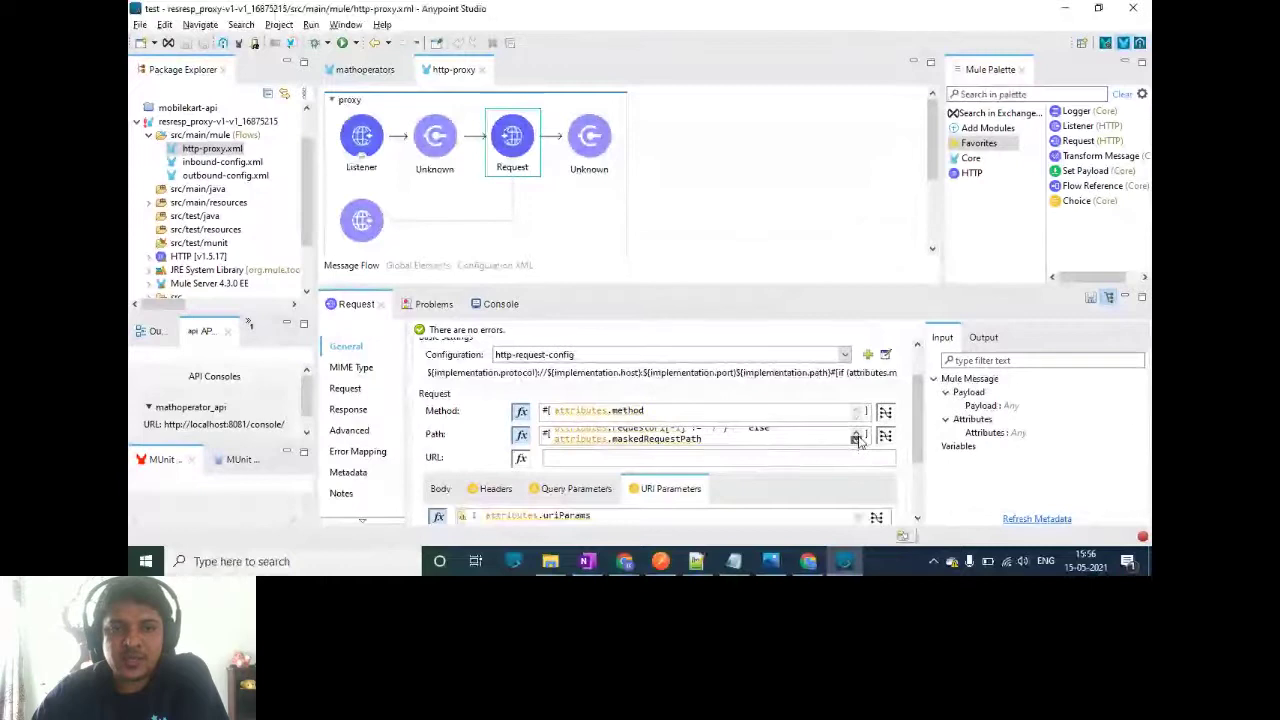
{"action": "scroll", "coordinate": [857, 441], "scroll_direction": "up", "scroll_amount": 1}
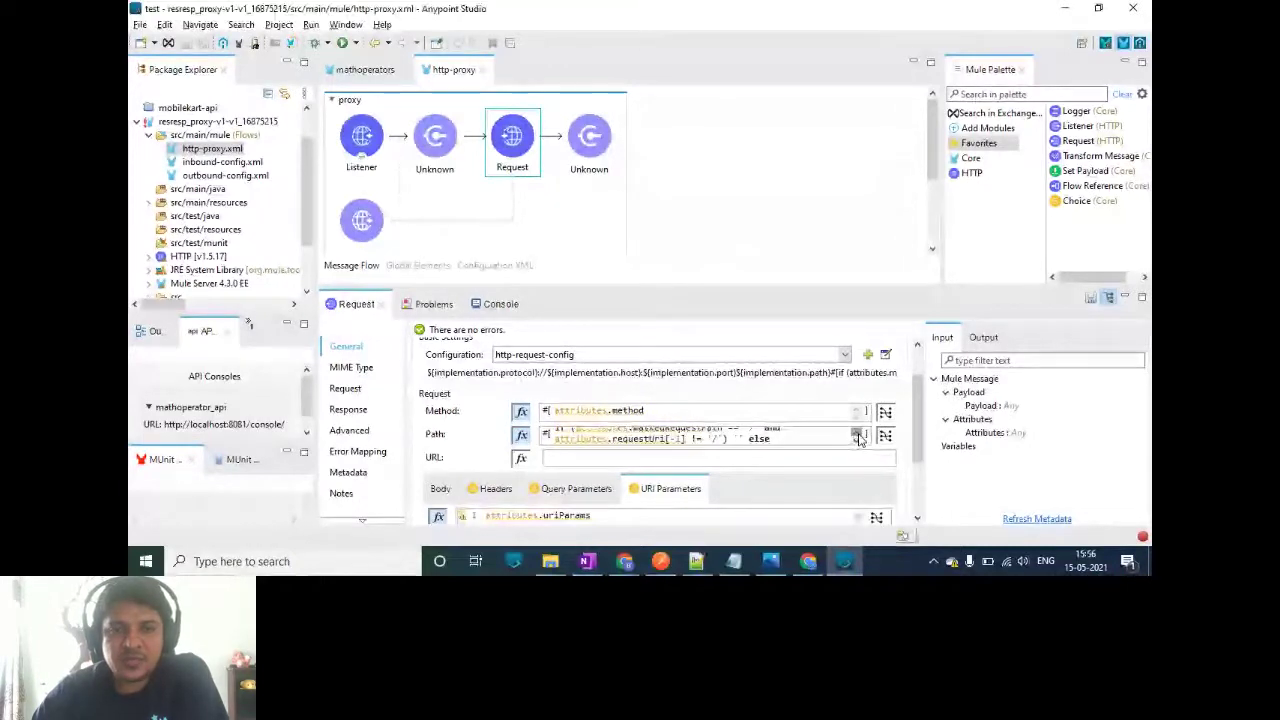
{"action": "scroll", "coordinate": [857, 440], "scroll_direction": "up", "scroll_amount": 1}
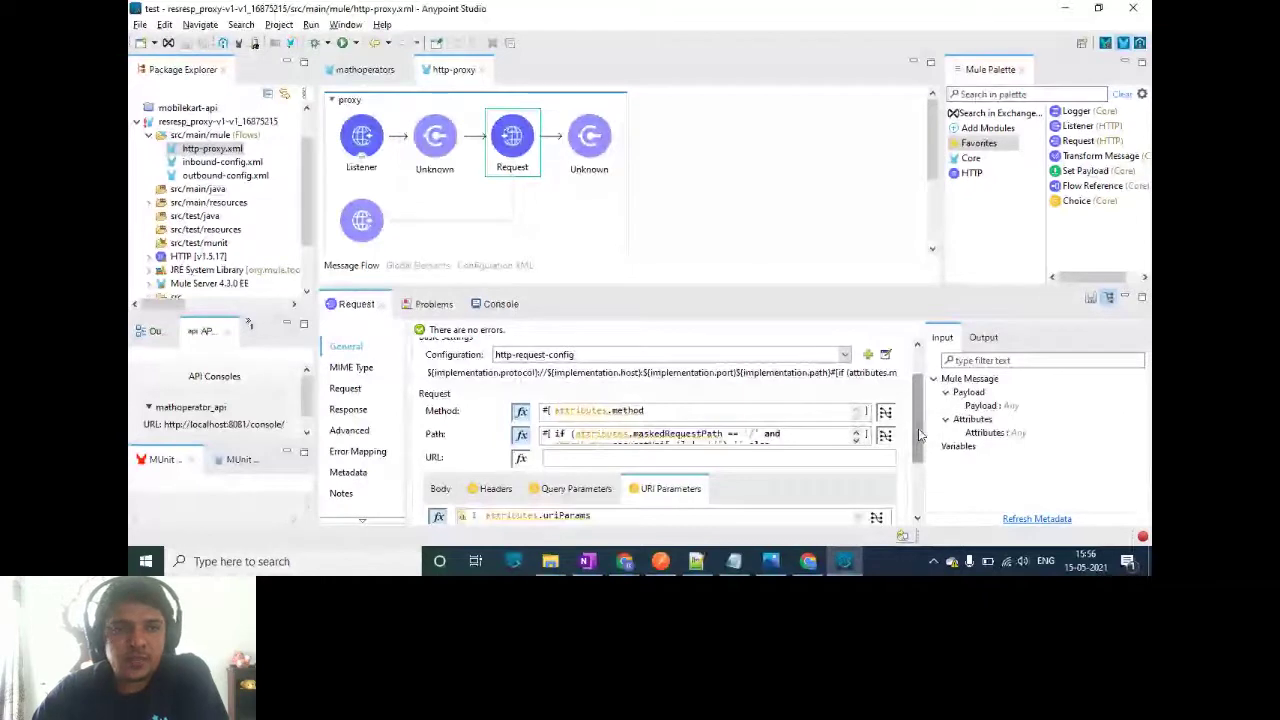
{"action": "scroll", "coordinate": [919, 434], "scroll_direction": "up", "scroll_amount": 1}
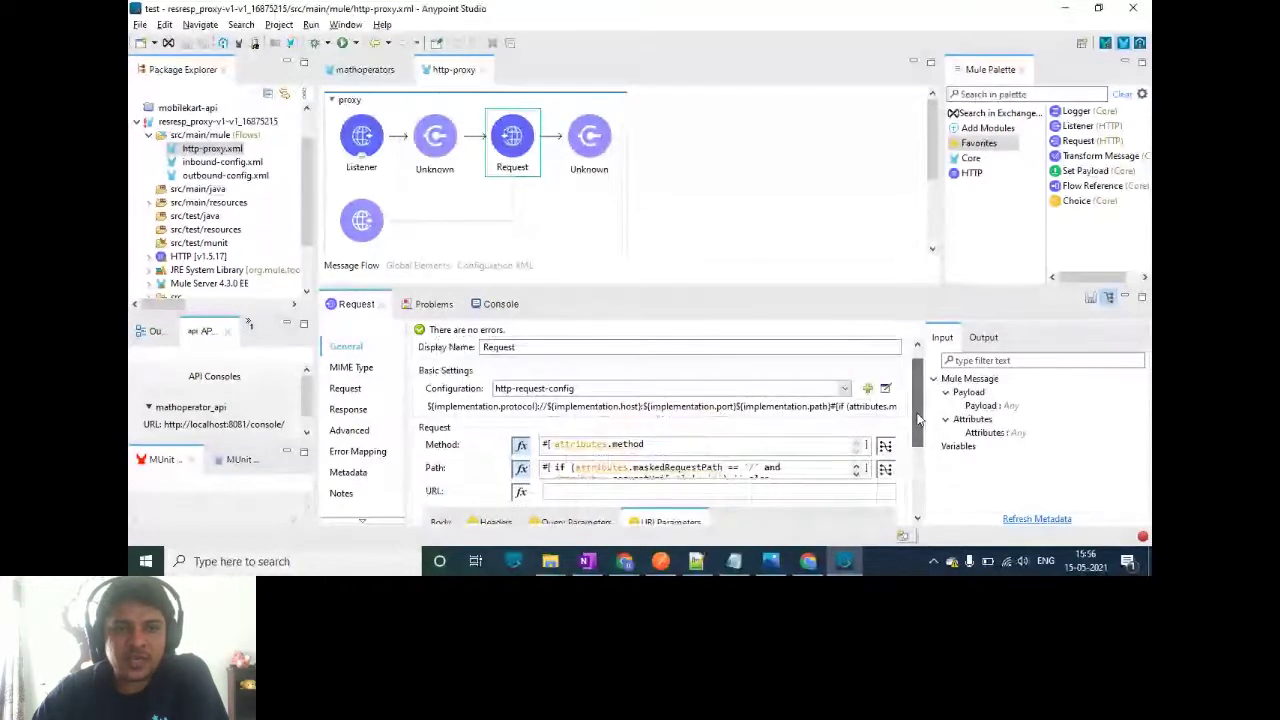
{"action": "left_click", "coordinate": [149, 202]}
{"action": "double_click", "coordinate": [216, 215]}
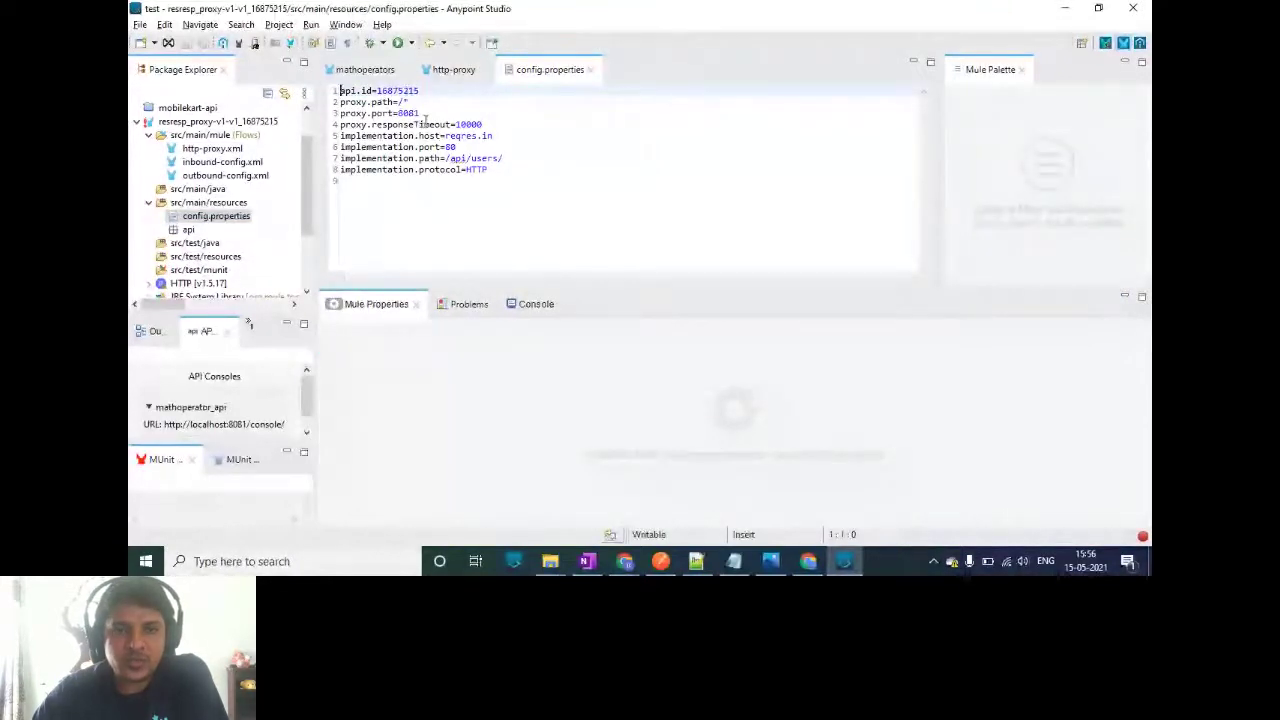
Read config.properties (host reqres.in, port 80, path /api/users/), then return to the http-proxy flow
{"action": "left_click", "coordinate": [516, 184]}
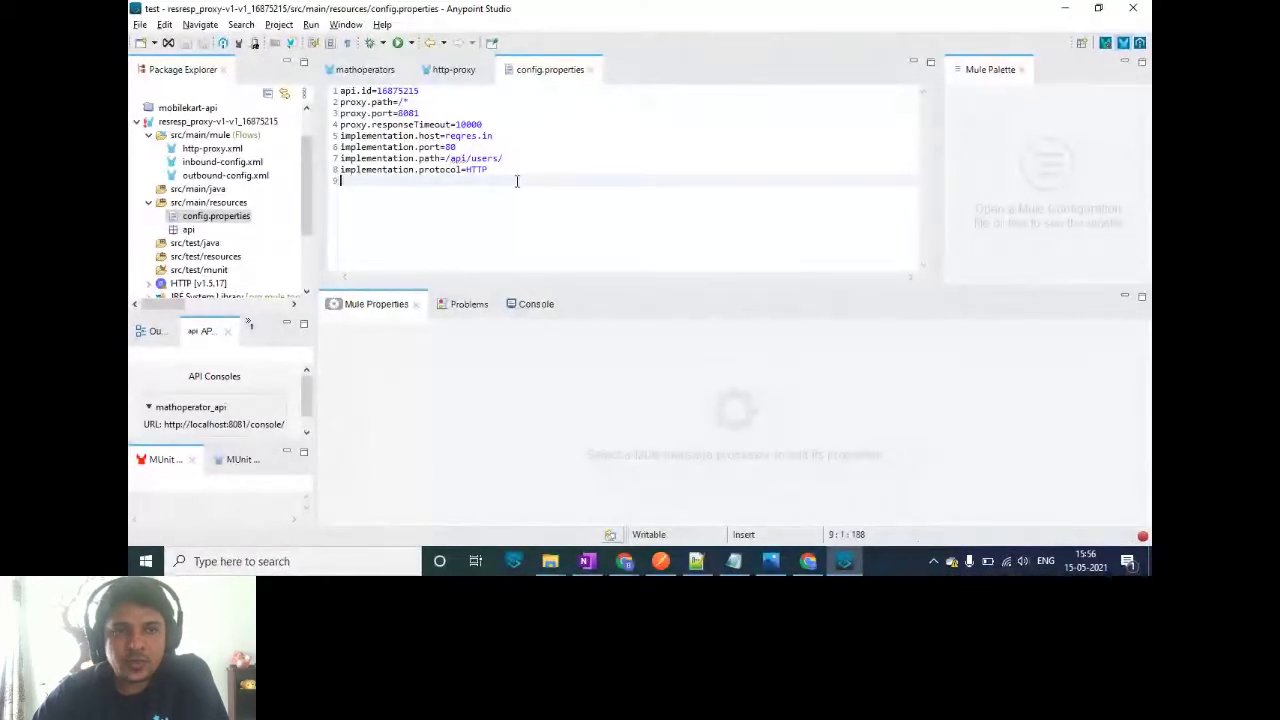
{"action": "left_click_drag", "start_coordinate": [308, 182], "coordinate": [303, 149]}
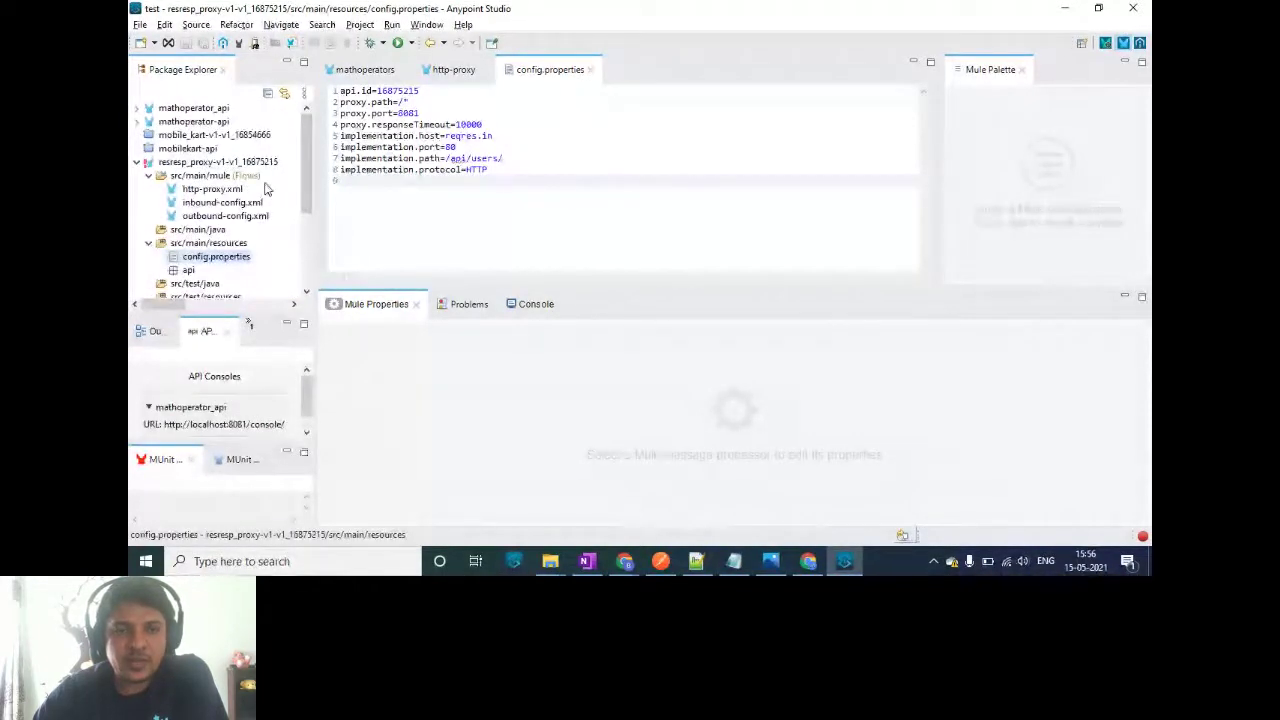
{"action": "key", "text": "ctrl+Page_Up"}
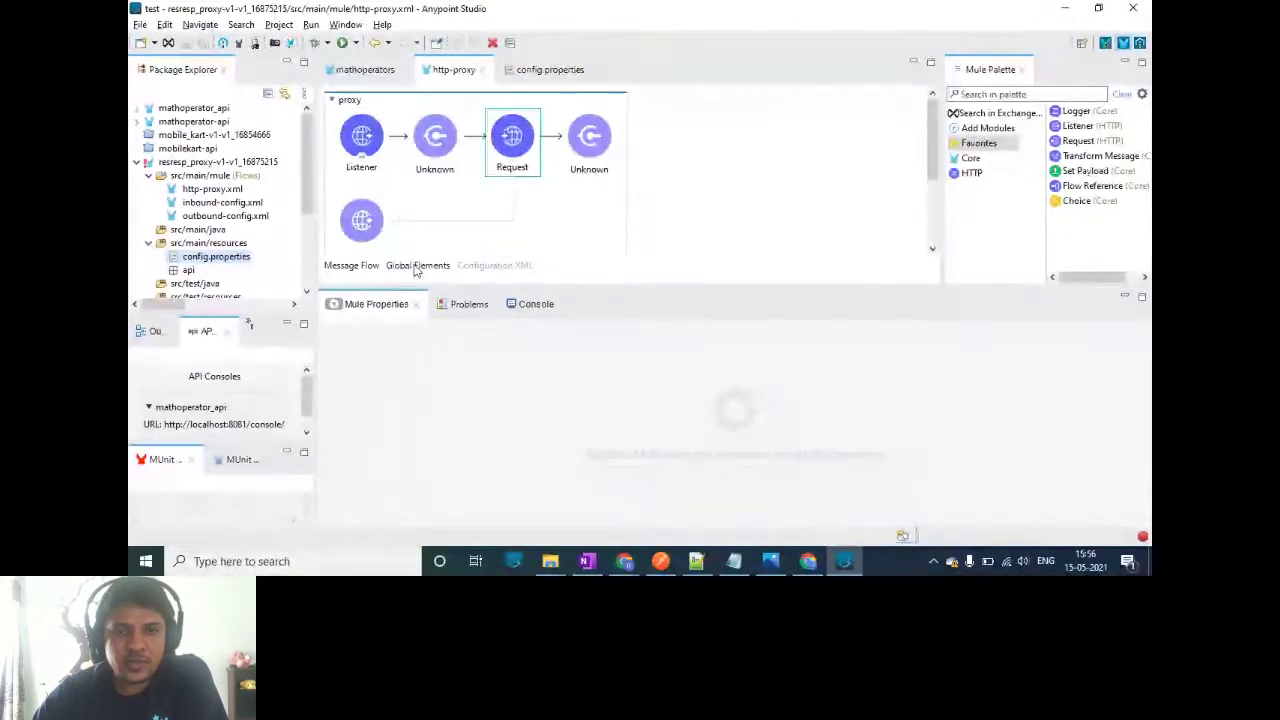
Check the API Autodiscovery API Id (${api.id}) and compare api.id 16875215 with API Manager's API ID
{"action": "left_click", "coordinate": [414, 266]}
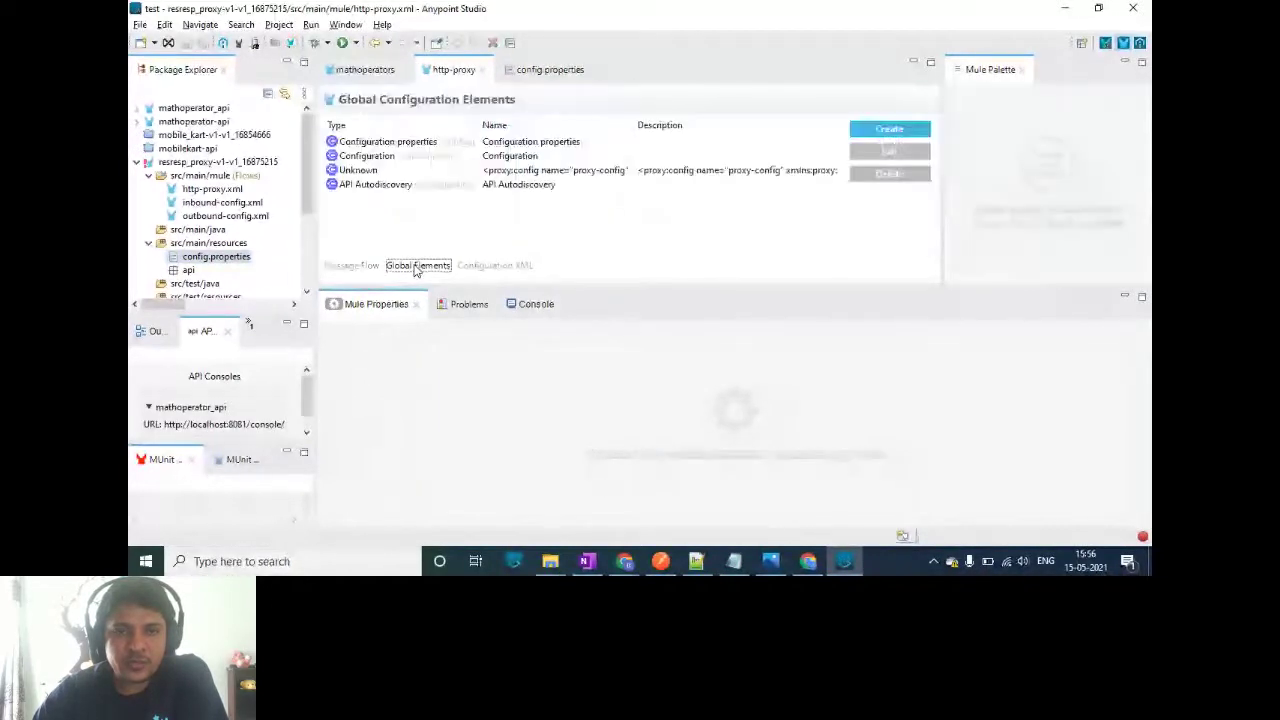
{"action": "double_click", "coordinate": [376, 184]}
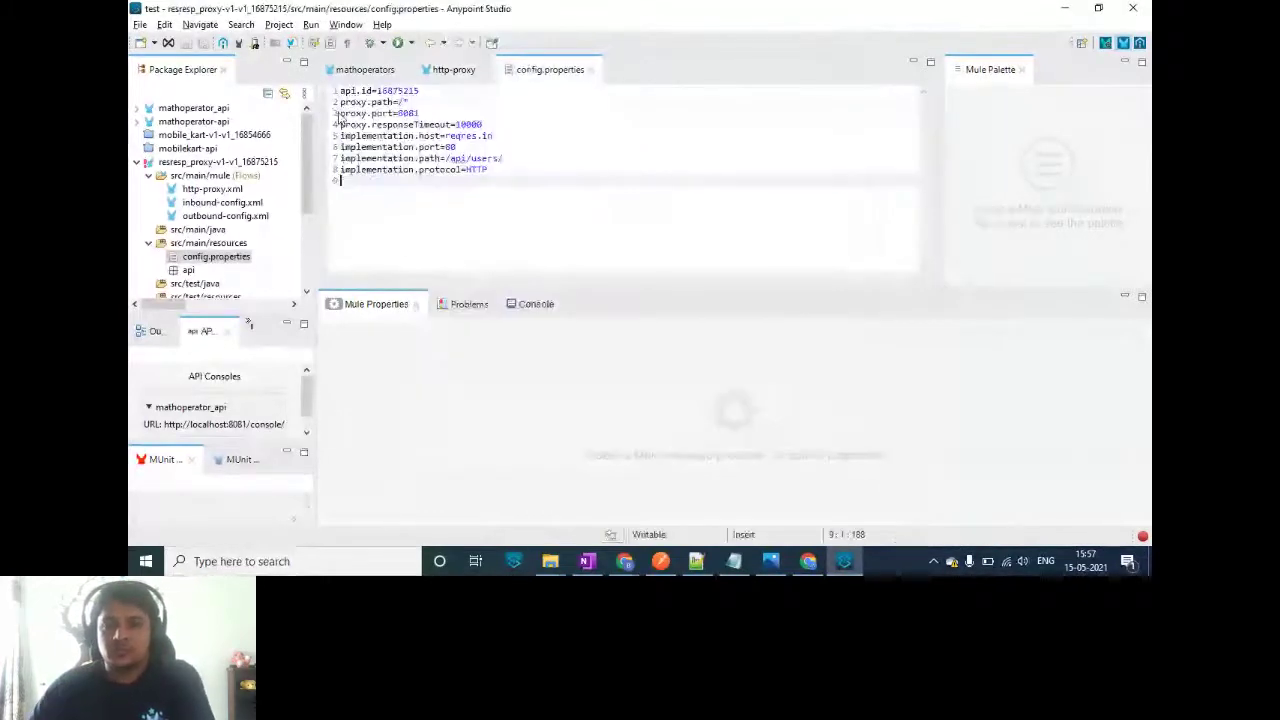
{"action": "double_click", "coordinate": [392, 91]}
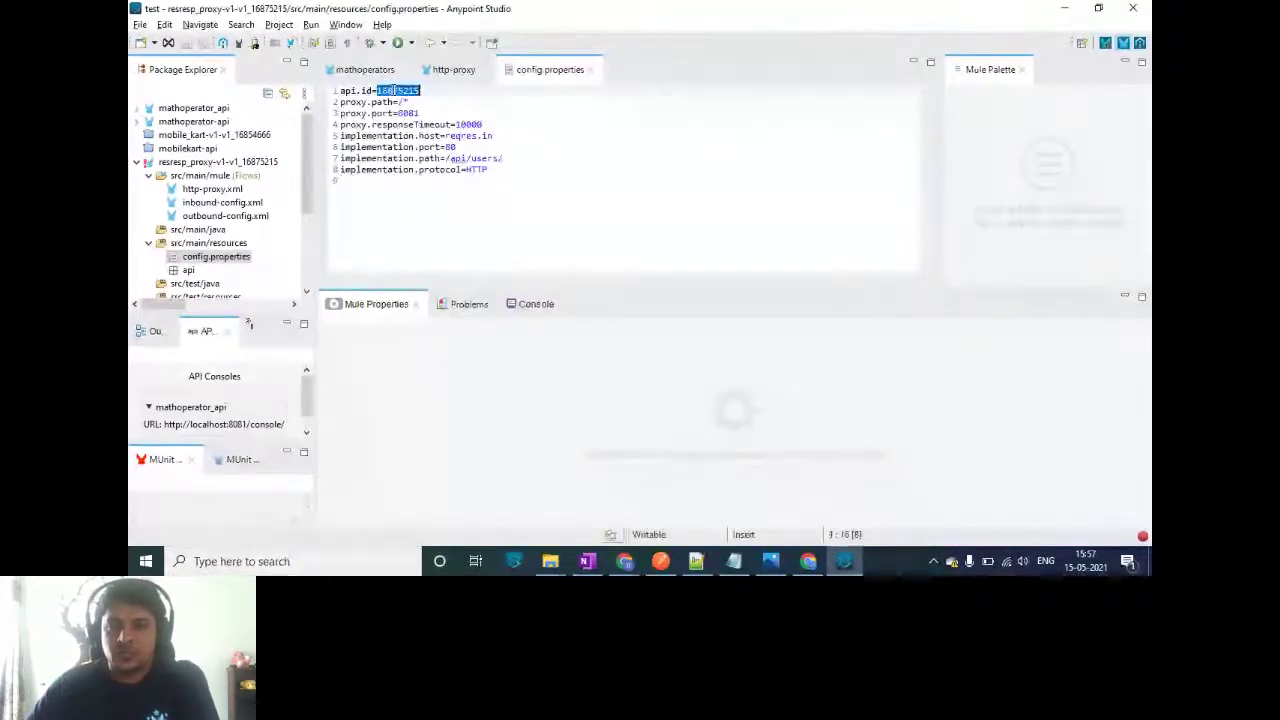
{"action": "key", "text": "alt+Tab"}
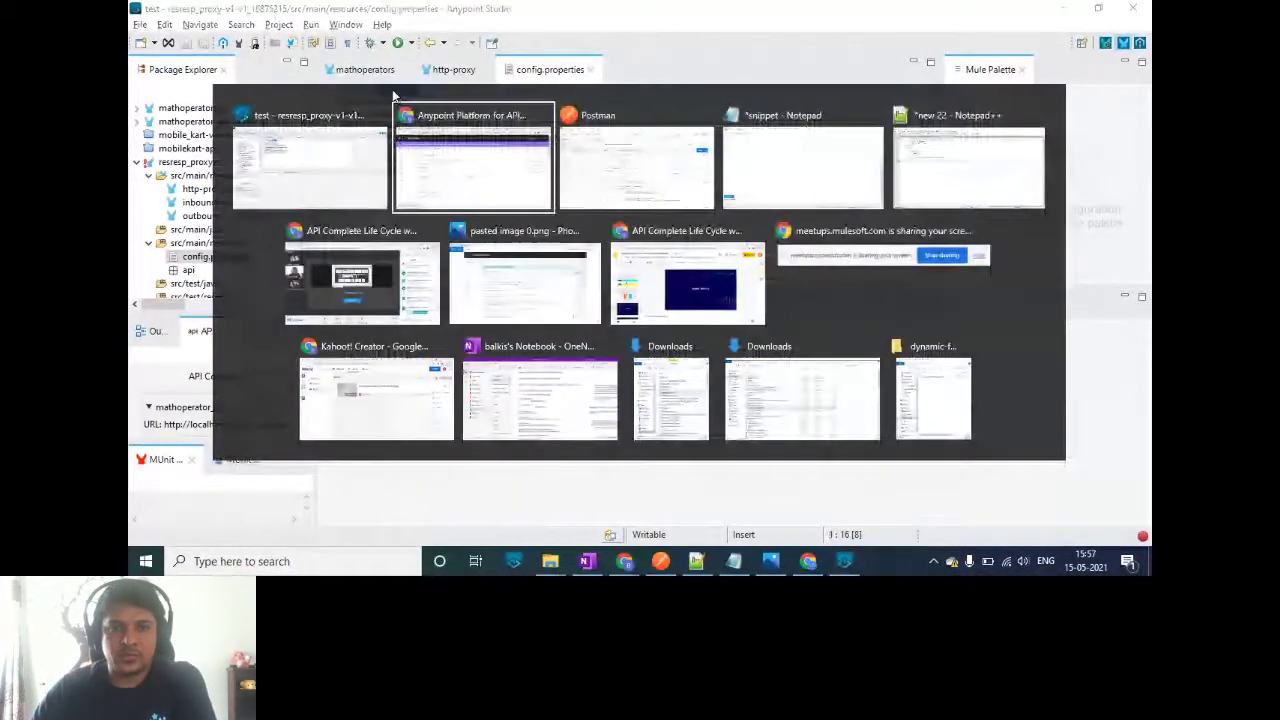
{"action": "double_click", "coordinate": [642, 352]}
{"action": "key", "text": "alt+Tab"}
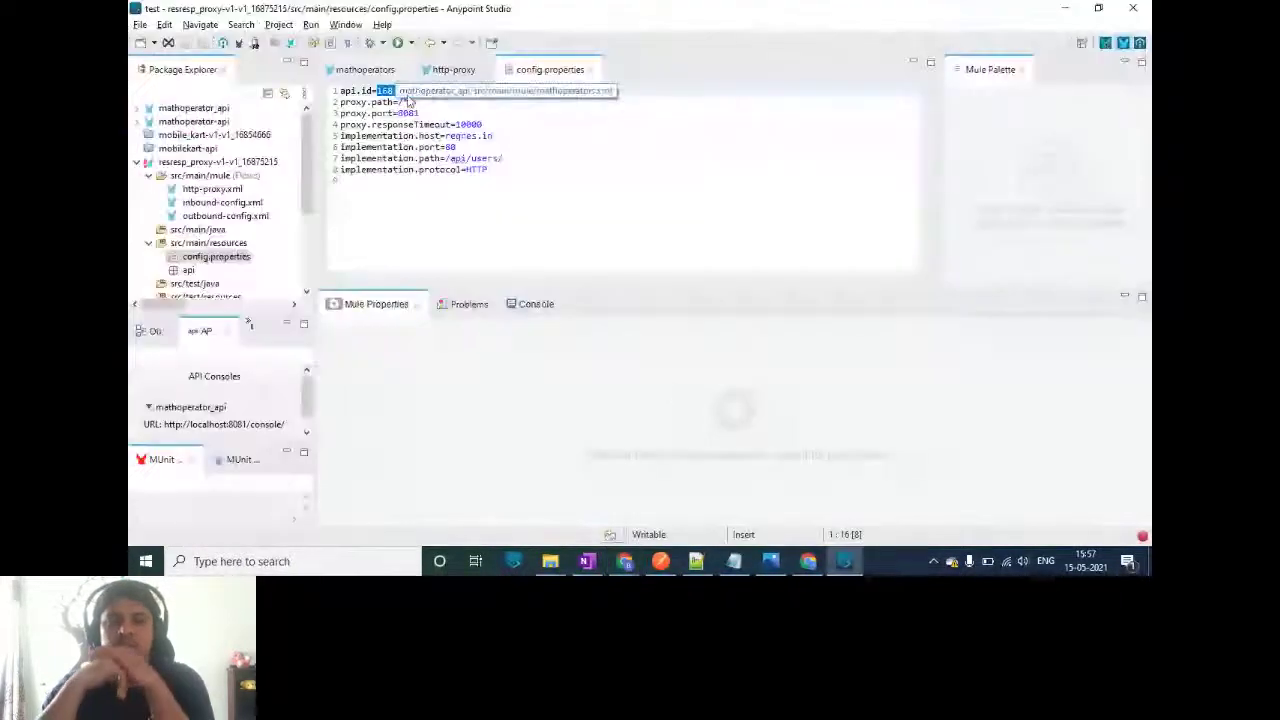
Review the resresp-proxy v1 Settings page, confirming Autodiscovery API ID 16875215 and the proxy details
{"action": "key", "text": "alt+Tab"}
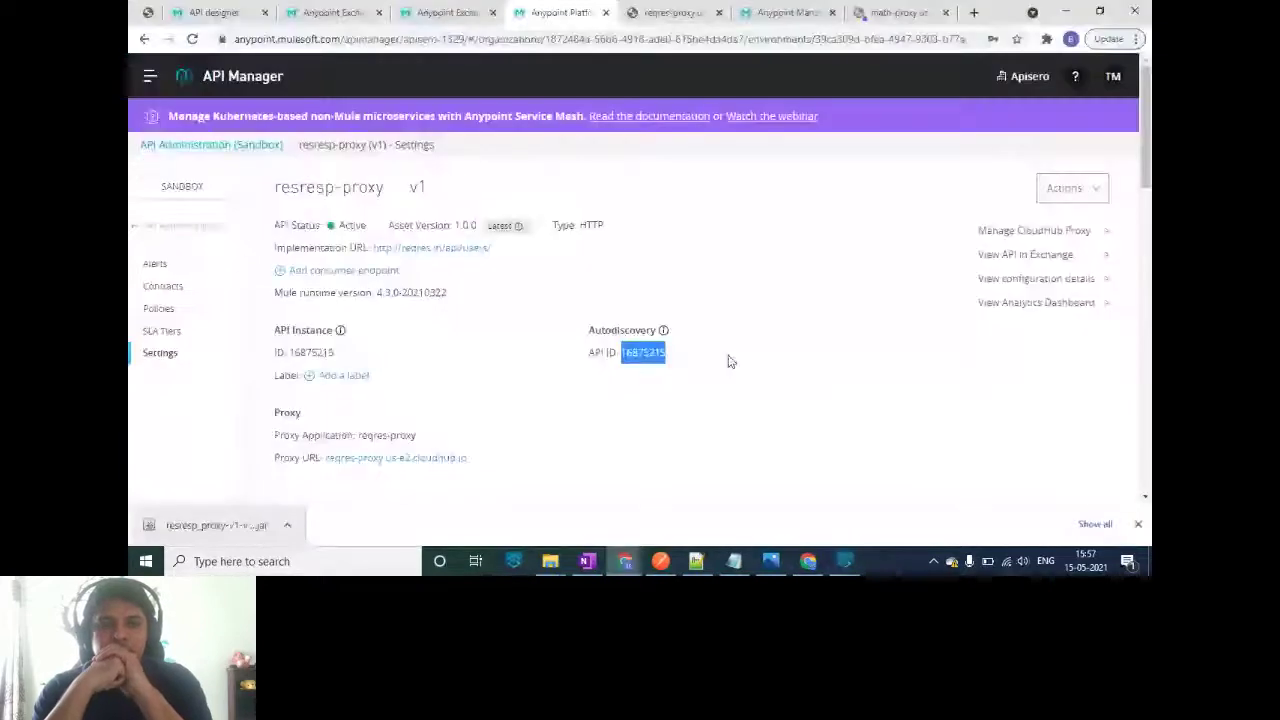
{"action": "scroll", "coordinate": [808, 397], "scroll_direction": "down", "scroll_amount": 2}
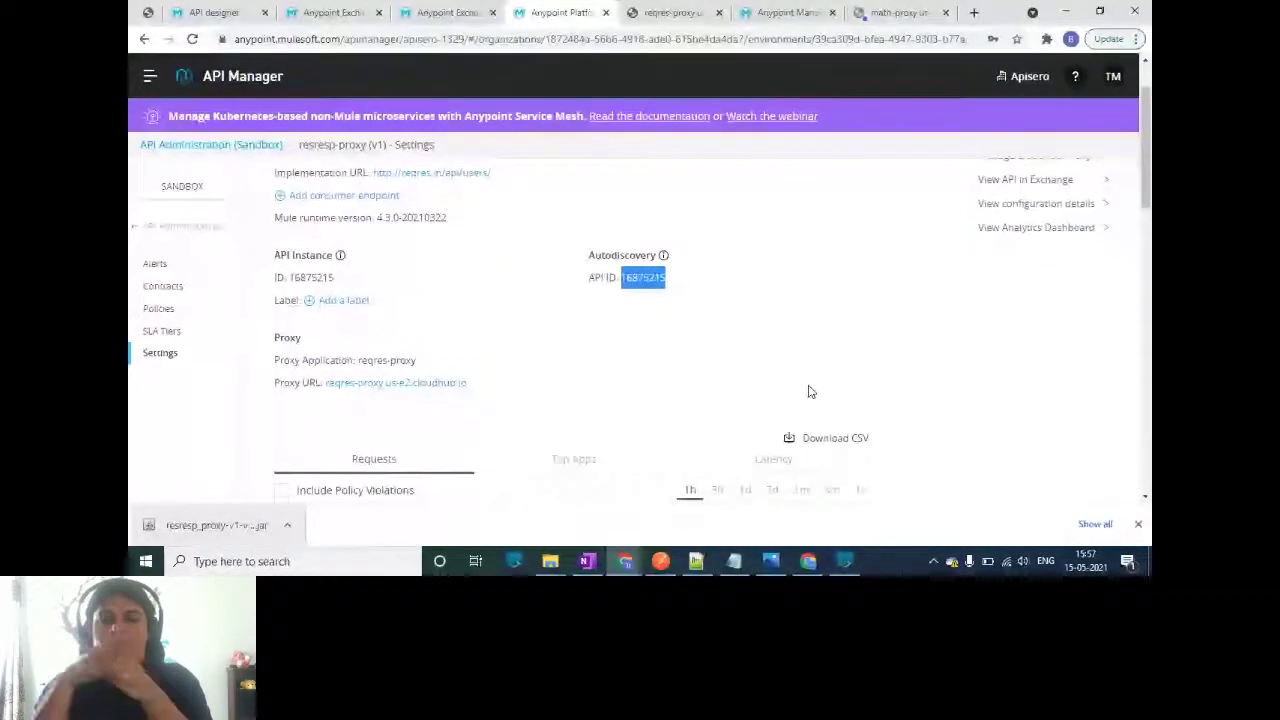
{"action": "scroll", "coordinate": [810, 392], "scroll_direction": "down", "scroll_amount": 3}
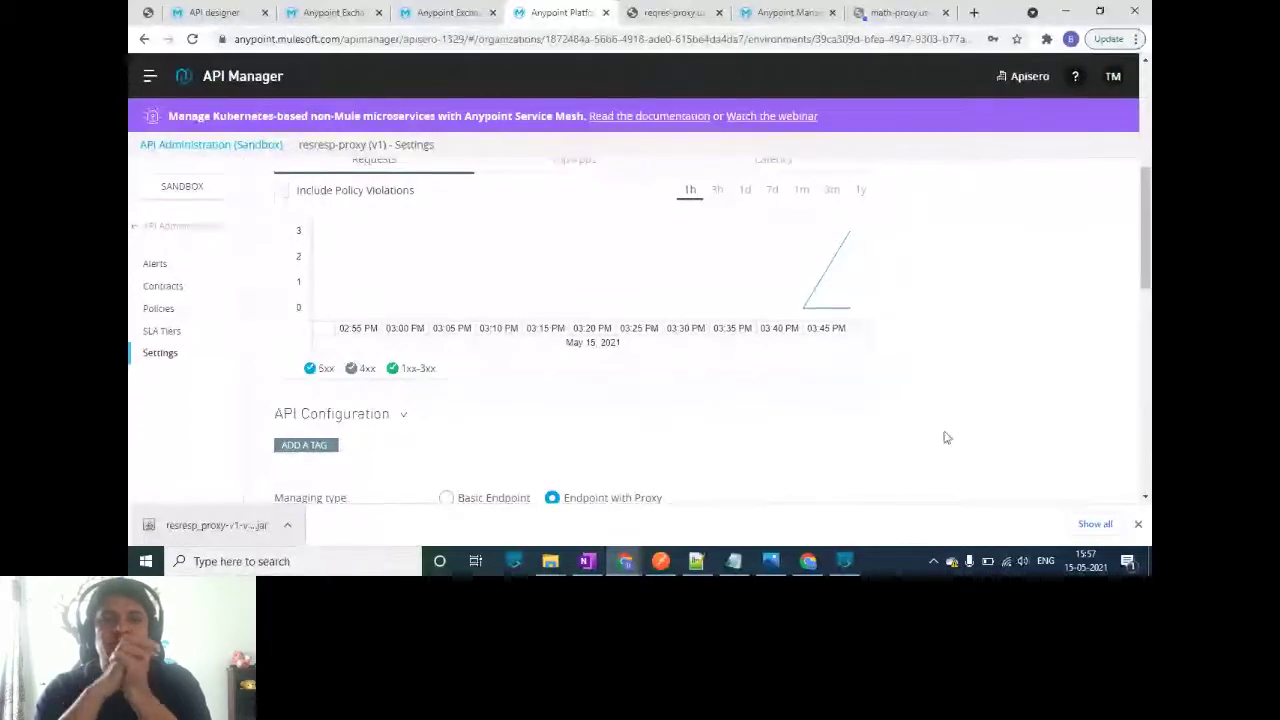
{"action": "scroll", "coordinate": [955, 416], "scroll_direction": "up", "scroll_amount": 2}
{"action": "scroll", "coordinate": [955, 416], "scroll_direction": "up", "scroll_amount": 1}
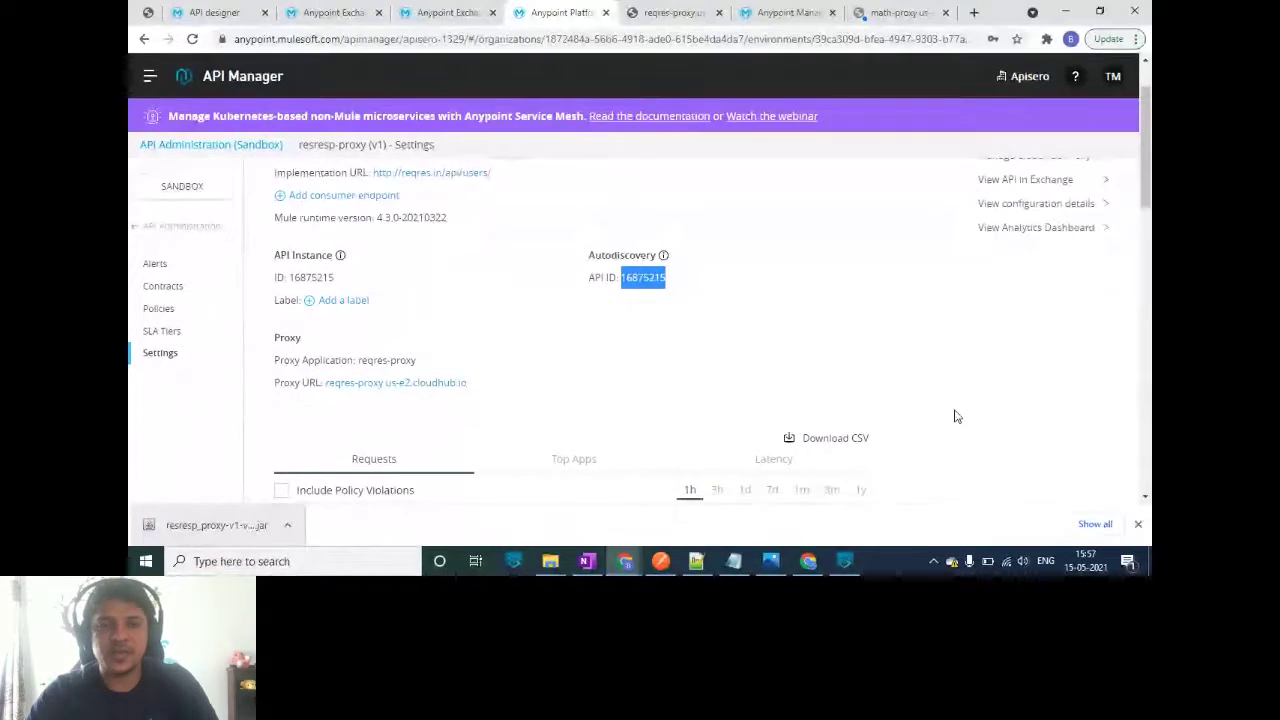
Look through the API's policies page, then return to the live meetup session
{"action": "left_click", "coordinate": [165, 311]}
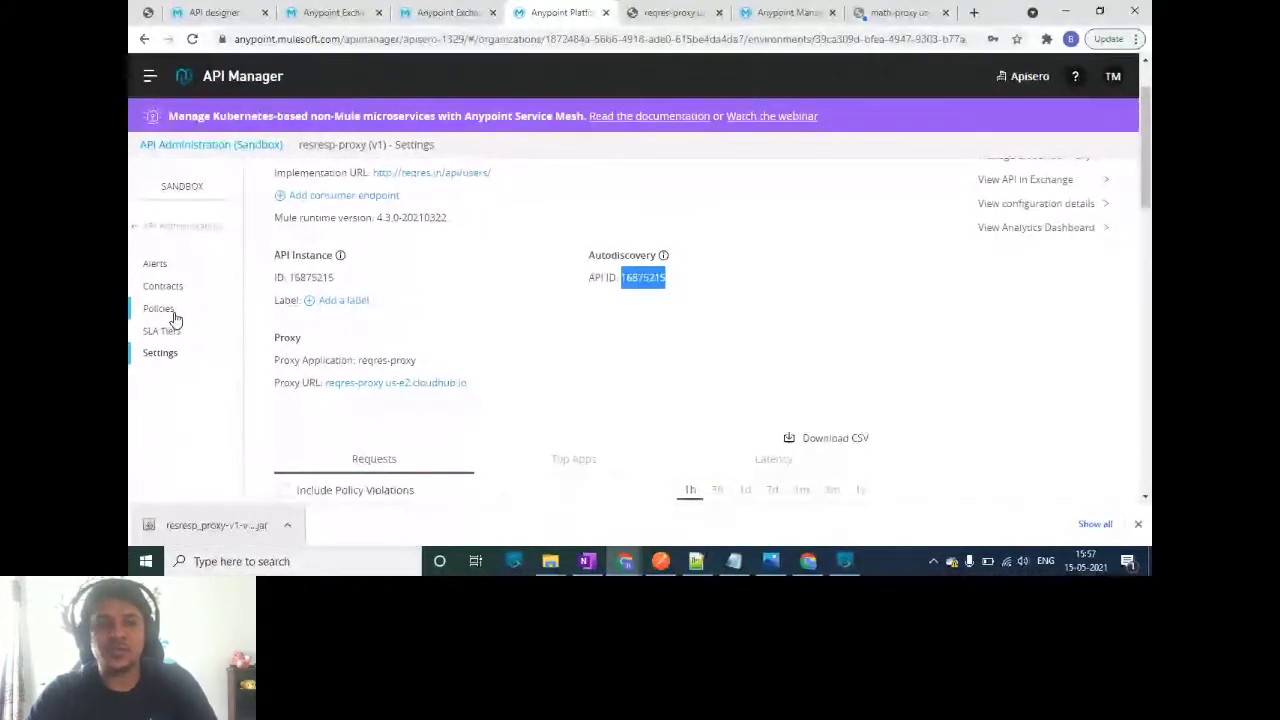
{"action": "scroll", "coordinate": [399, 307], "scroll_direction": "up", "scroll_amount": 2}
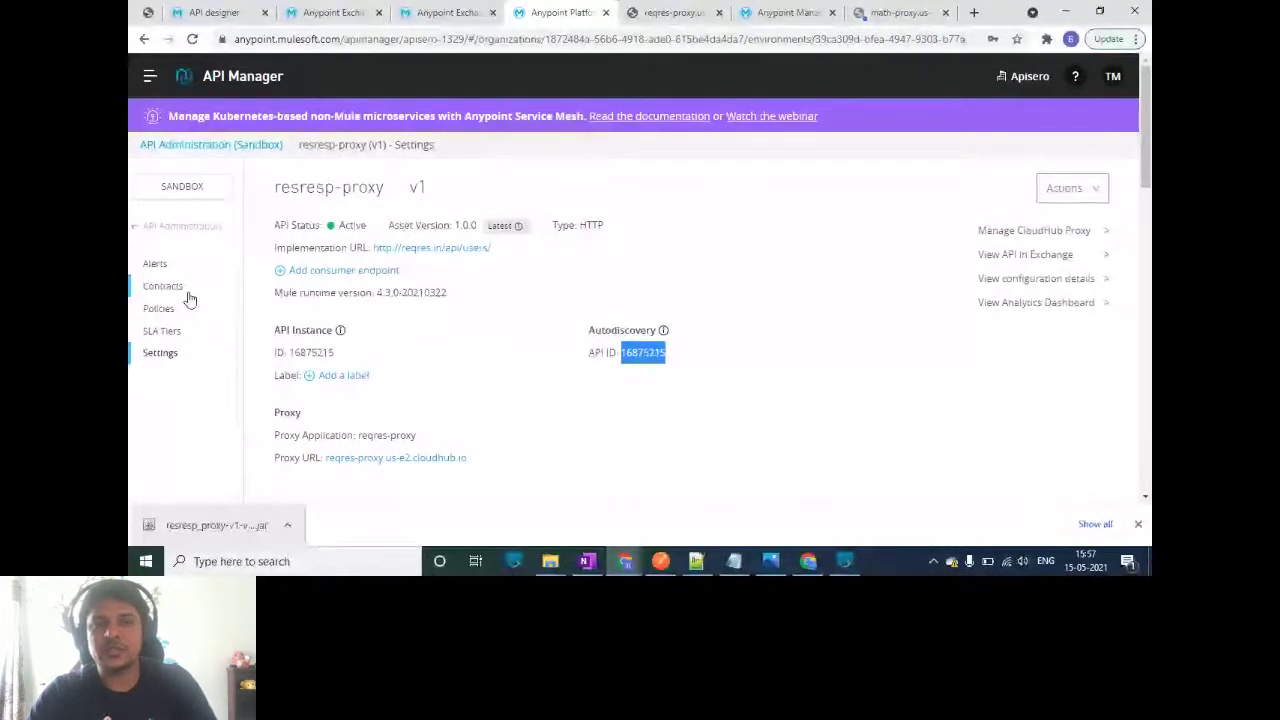
{"action": "scroll", "coordinate": [446, 326], "scroll_direction": "down", "scroll_amount": 2}
{"action": "scroll", "coordinate": [448, 326], "scroll_direction": "down", "scroll_amount": 2}
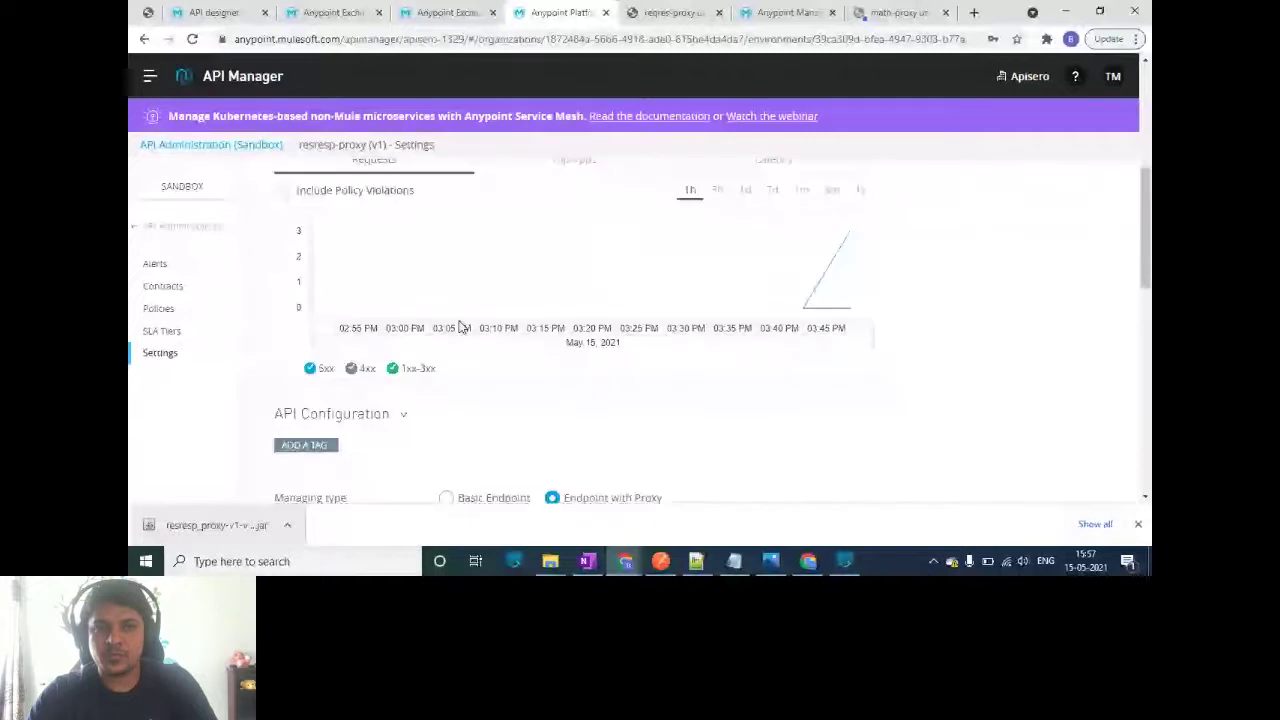
{"action": "scroll", "coordinate": [890, 325], "scroll_direction": "up", "scroll_amount": 1}
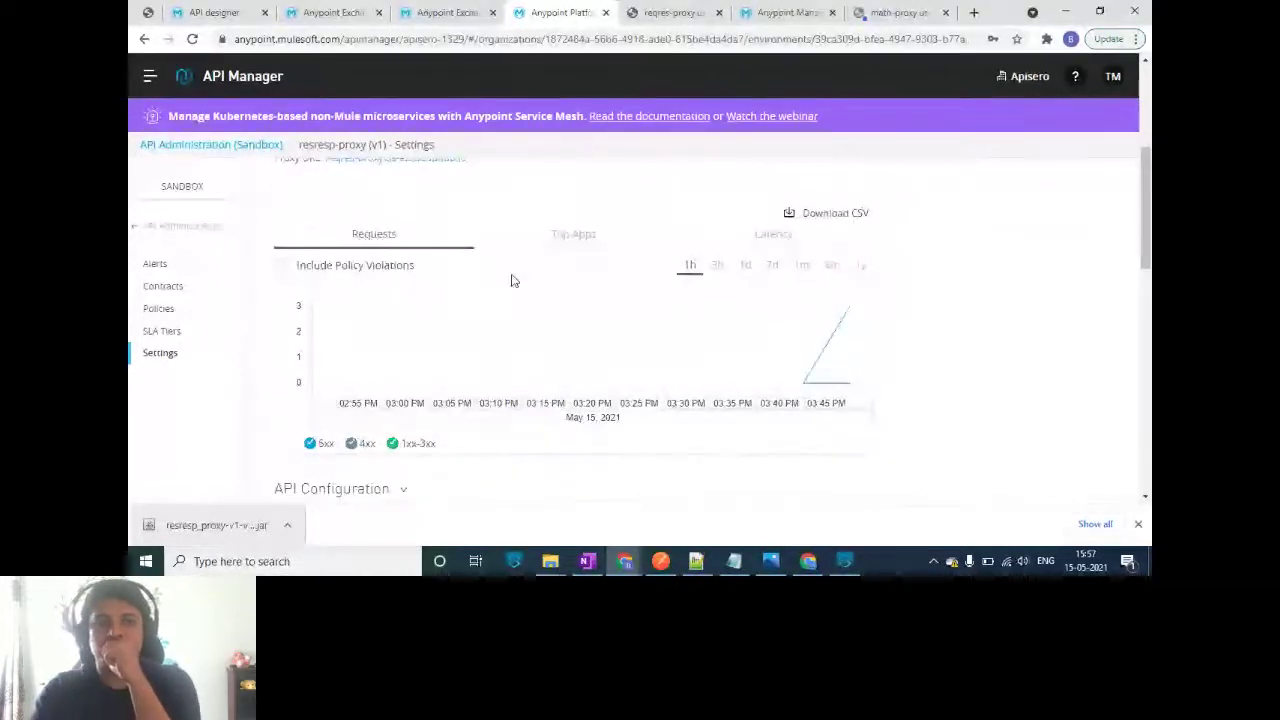
{"action": "mouse_move", "coordinate": [863, 401]}
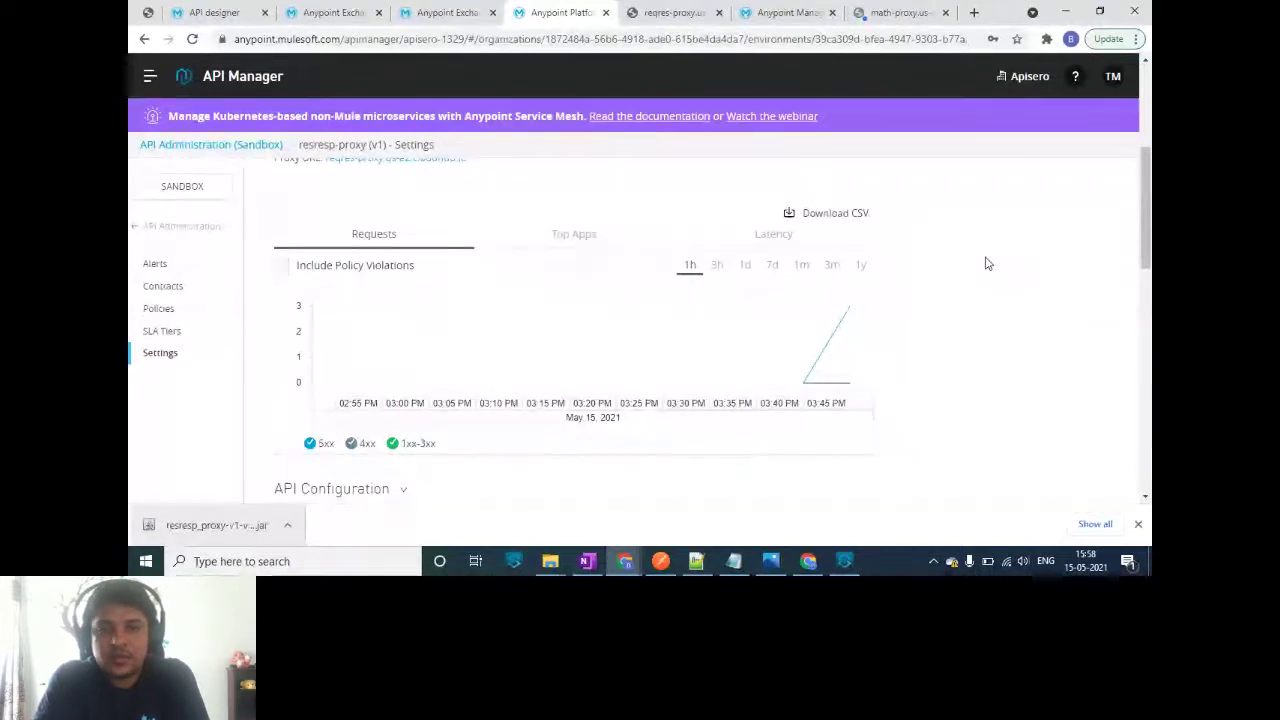
{"action": "mouse_move", "coordinate": [622, 563]}
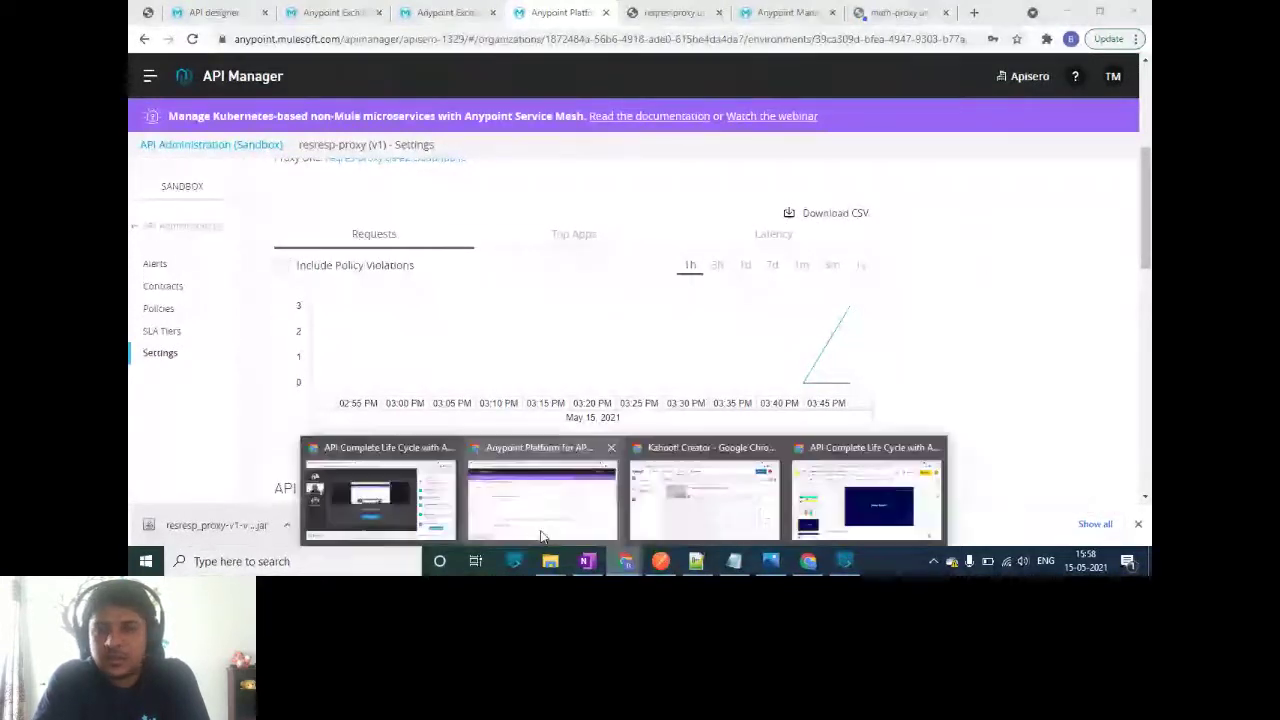
{"action": "left_click", "coordinate": [866, 500]}
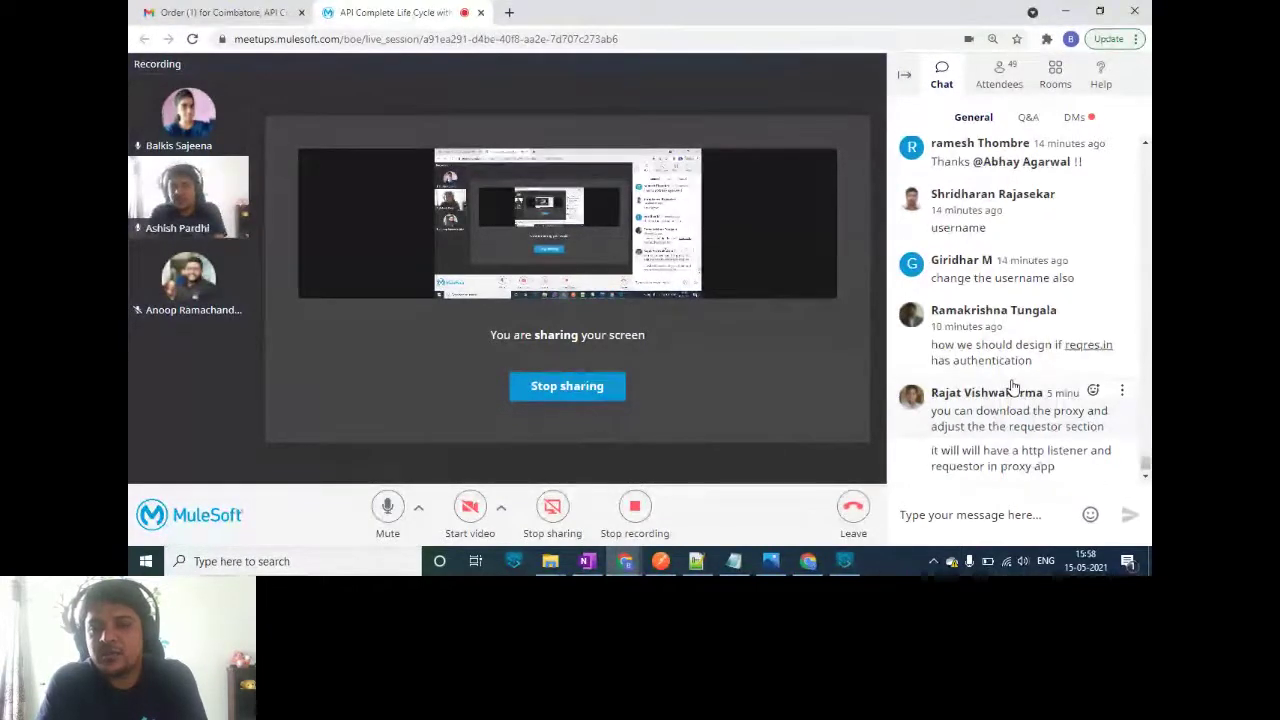
Show the http-proxy message flow and the Request connector's settings using http-request-config
{"action": "left_click", "coordinate": [850, 562]}
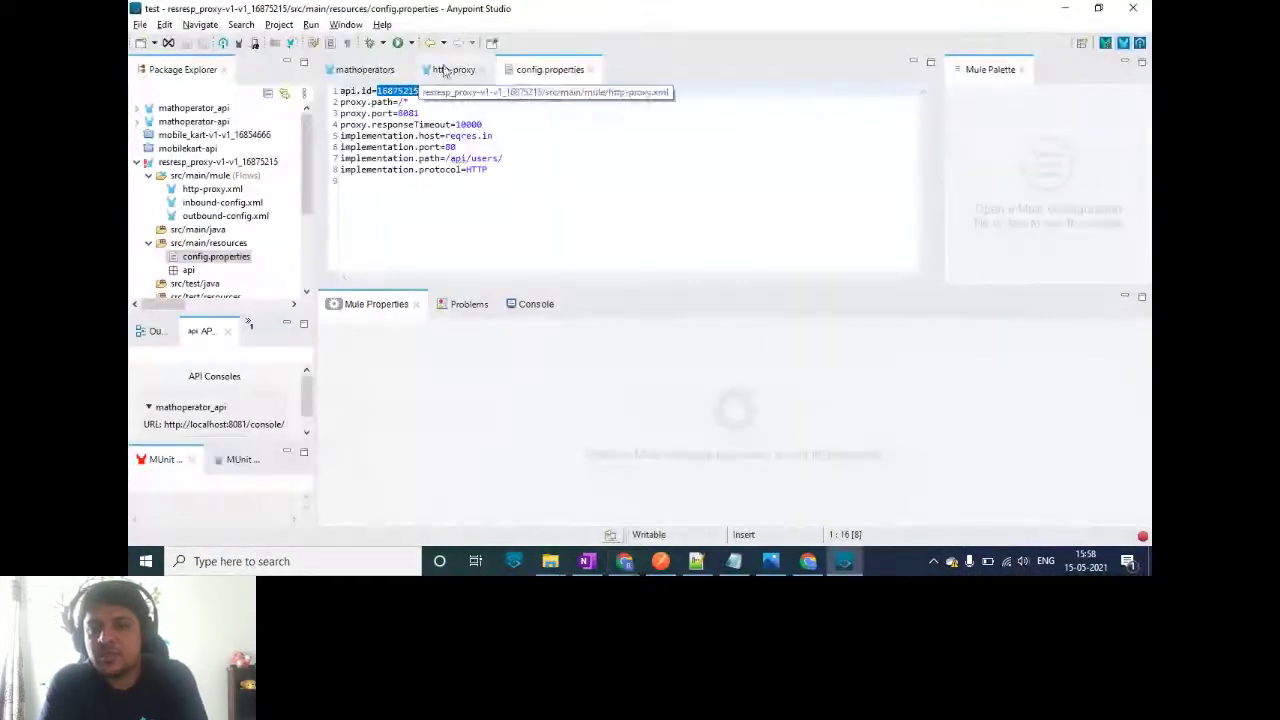
{"action": "left_click", "coordinate": [447, 70]}
{"action": "left_click", "coordinate": [365, 70]}
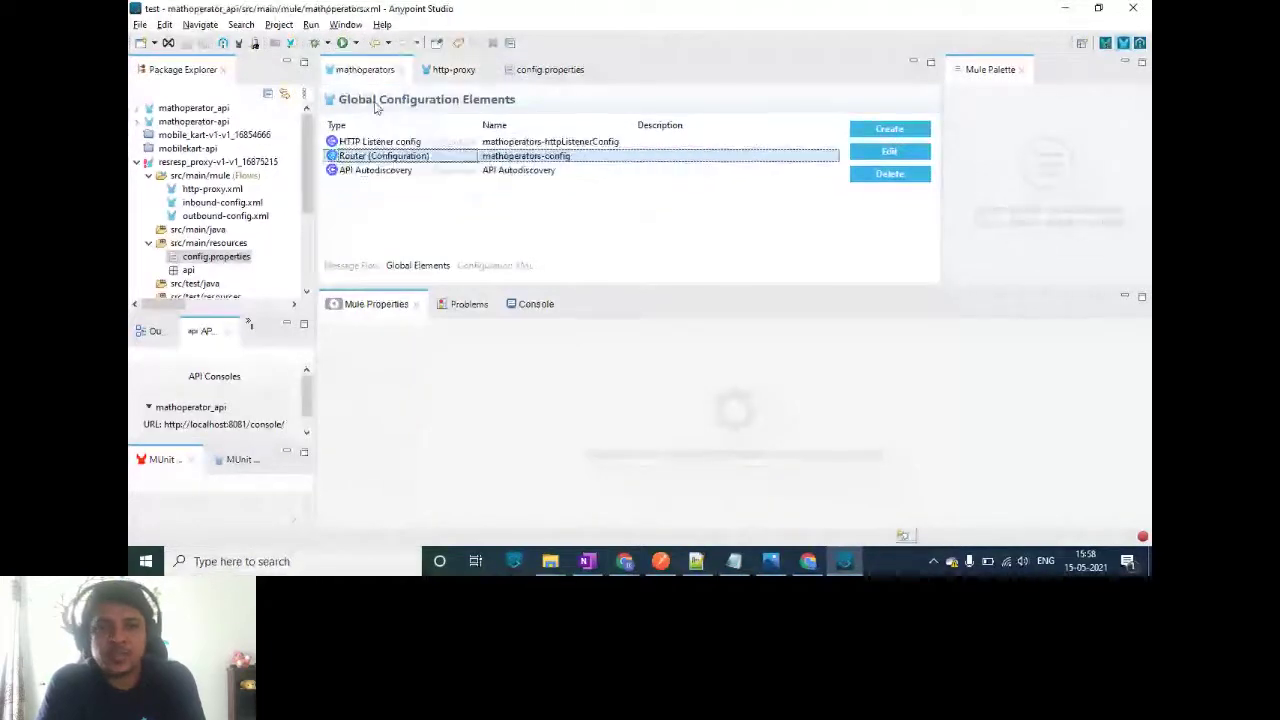
{"action": "left_click", "coordinate": [447, 70]}
{"action": "left_click", "coordinate": [351, 265]}
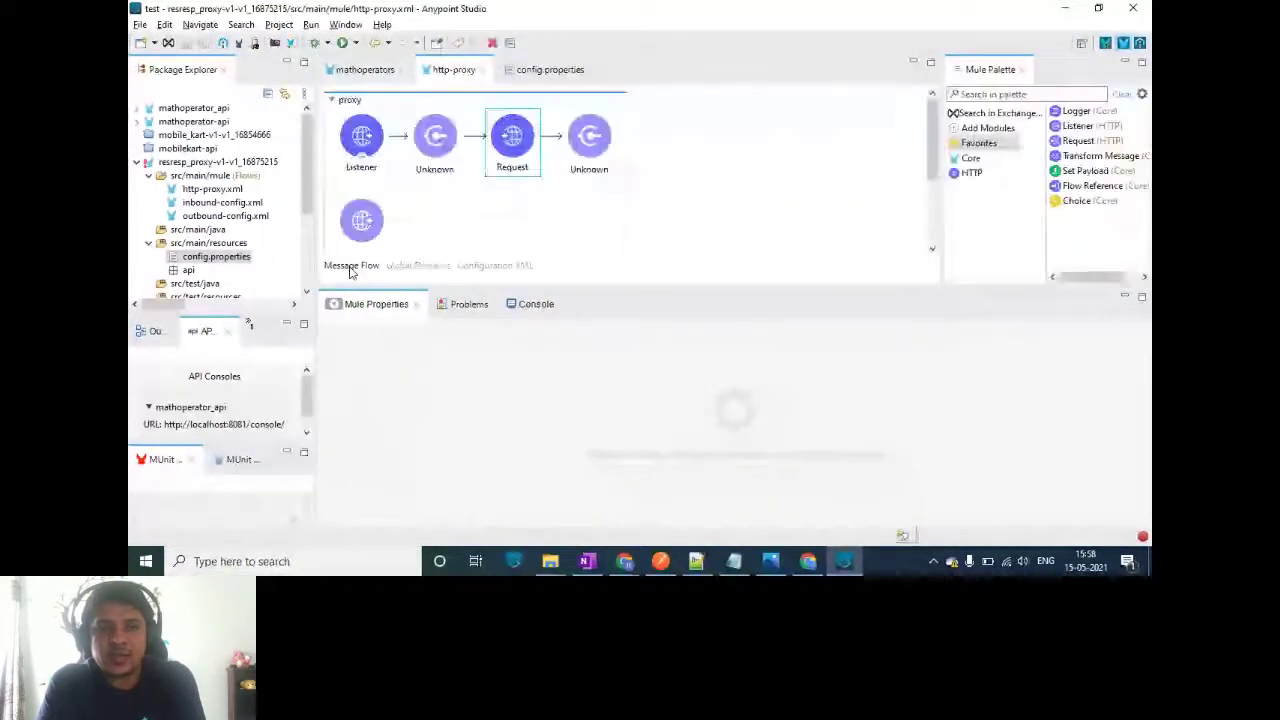
{"action": "left_click", "coordinate": [507, 172]}
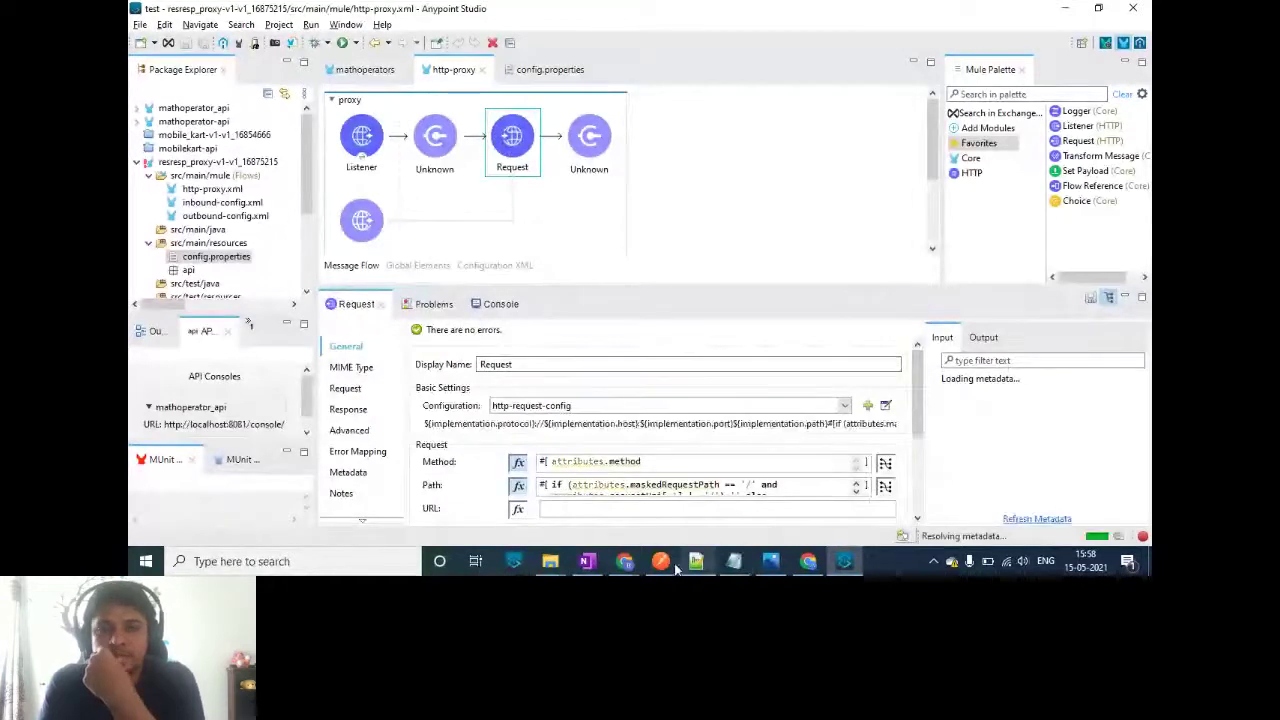
Expand the Advanced options on the resresp-proxy Settings page
{"action": "mouse_move", "coordinate": [624, 561]}
{"action": "left_click", "coordinate": [551, 528]}
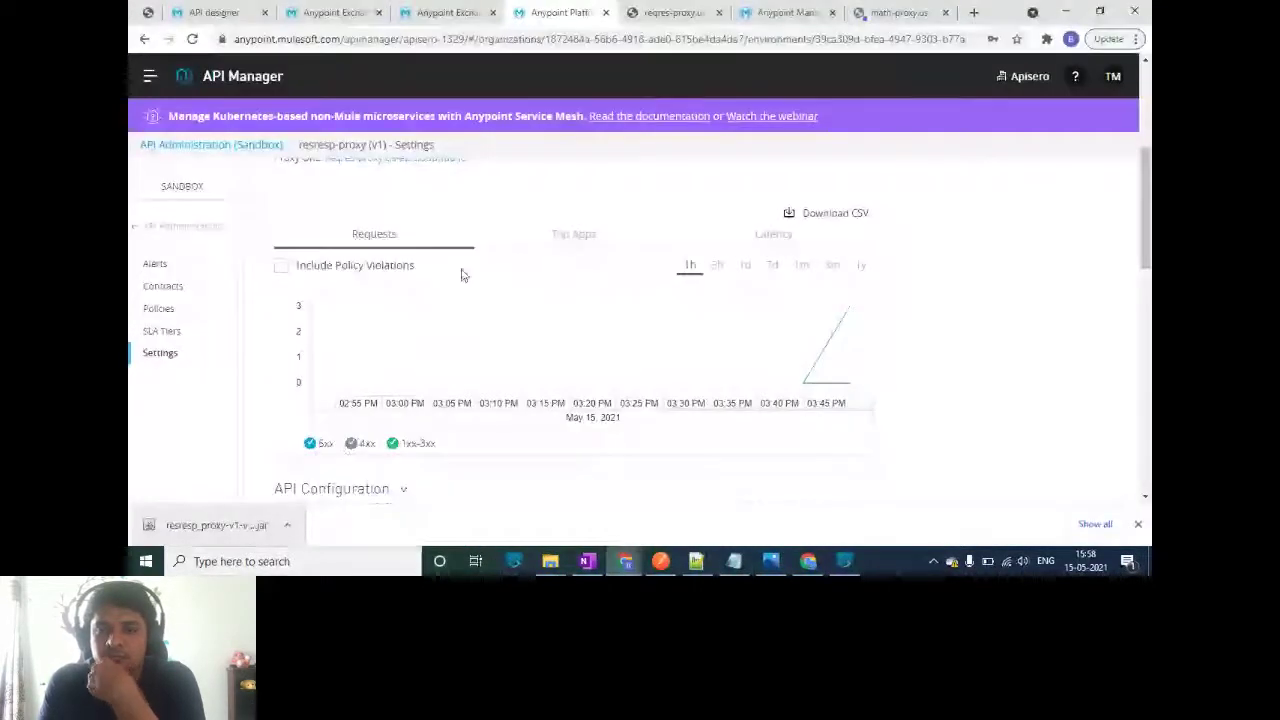
{"action": "scroll", "coordinate": [995, 367], "scroll_direction": "down", "scroll_amount": 1}
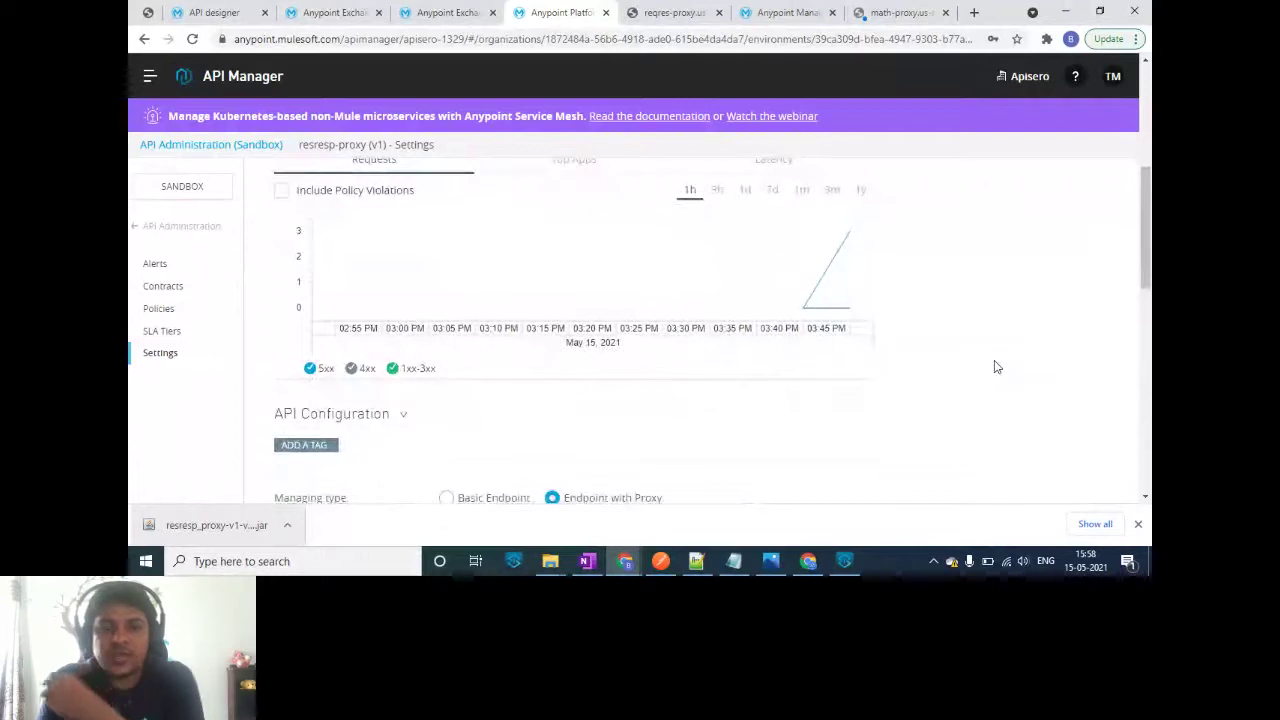
{"action": "scroll", "coordinate": [995, 367], "scroll_direction": "down", "scroll_amount": 7}
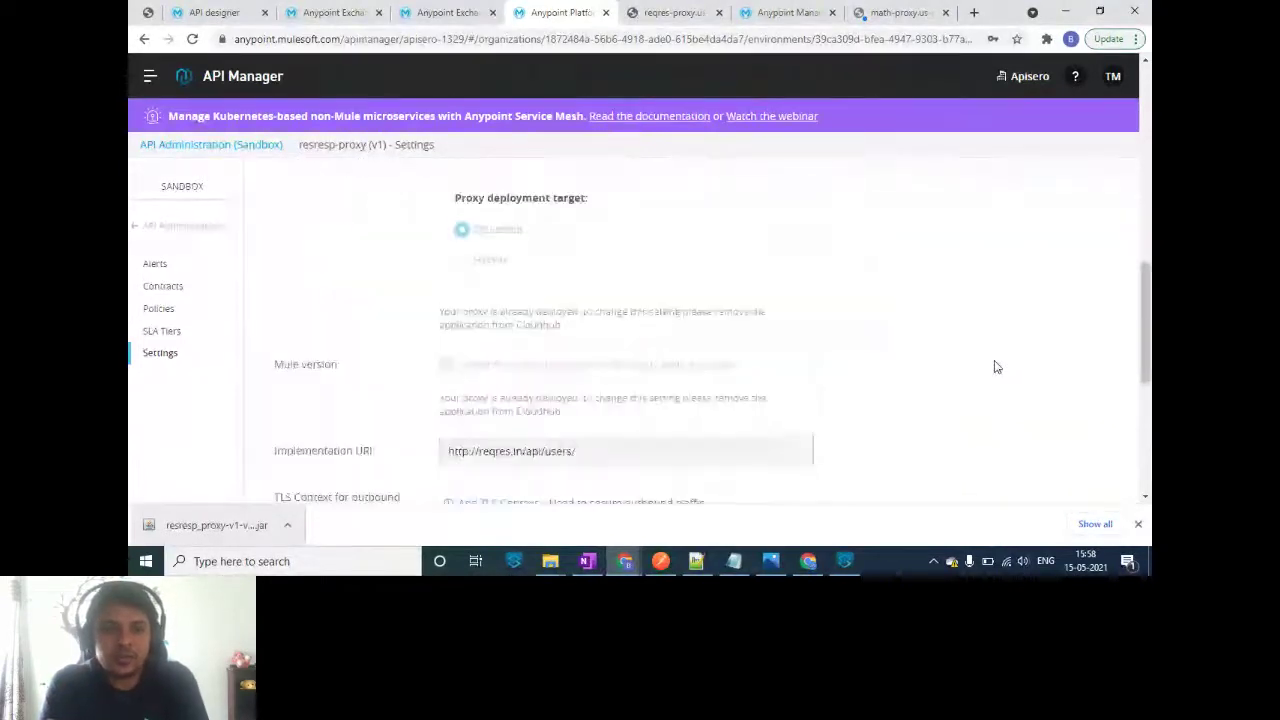
{"action": "scroll", "coordinate": [669, 355], "scroll_direction": "down", "scroll_amount": 2}
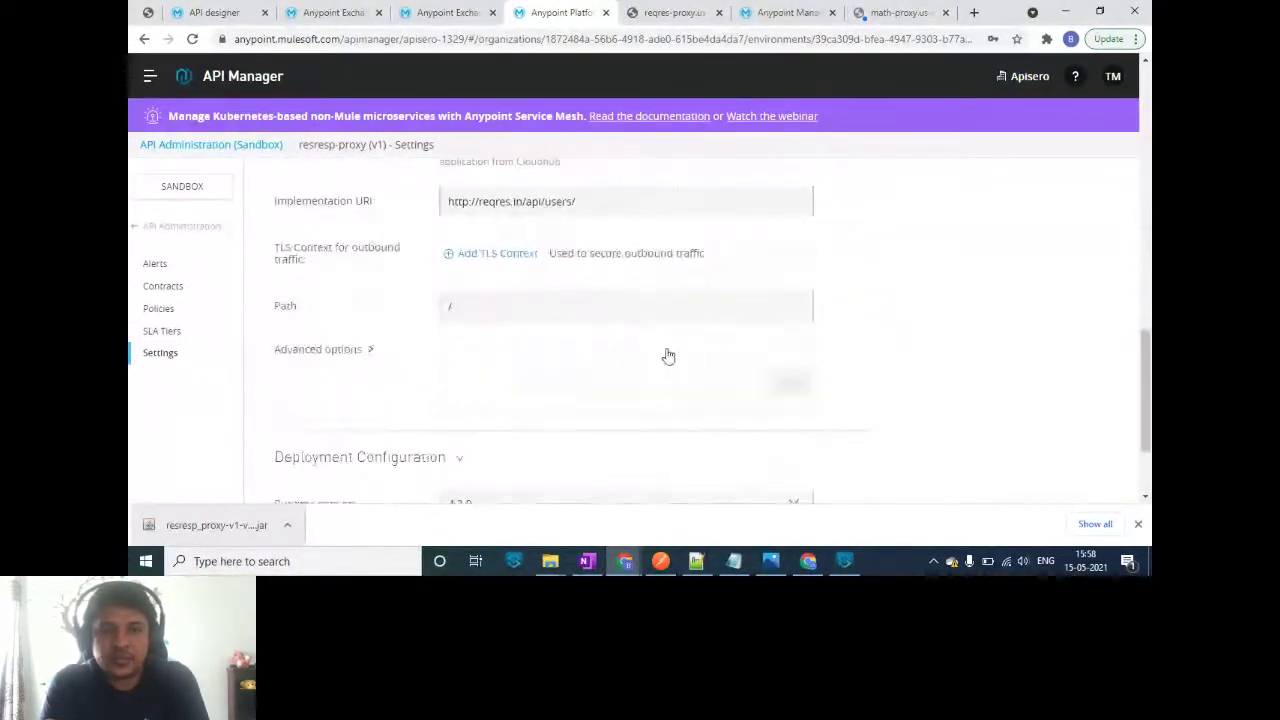
{"action": "scroll", "coordinate": [640, 350], "scroll_direction": "down", "scroll_amount": 1}
{"action": "left_click", "coordinate": [358, 278]}
{"action": "scroll", "coordinate": [640, 360], "scroll_direction": "down", "scroll_amount": 2}
{"action": "scroll", "coordinate": [620, 340], "scroll_direction": "up", "scroll_amount": 2}
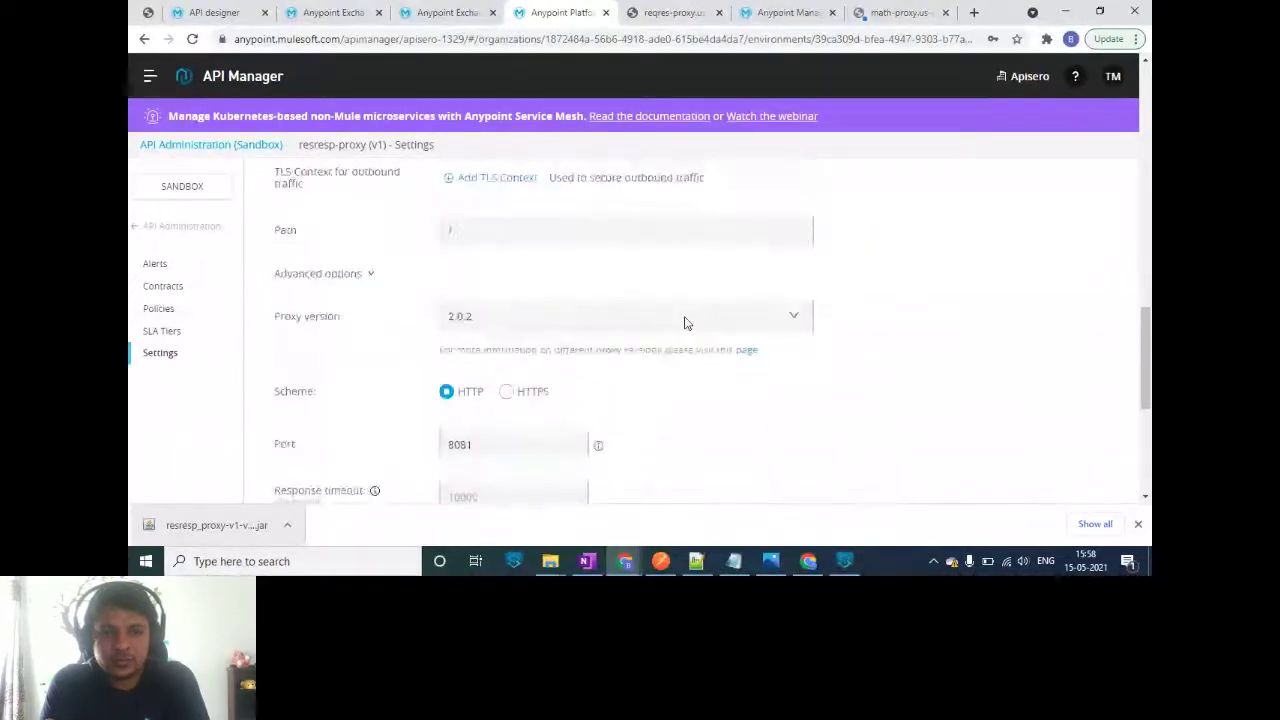
Try the HTTPS scheme with an inbound TLS context, cancel, and revert to HTTP on port 8081
{"action": "left_click", "coordinate": [506, 393]}
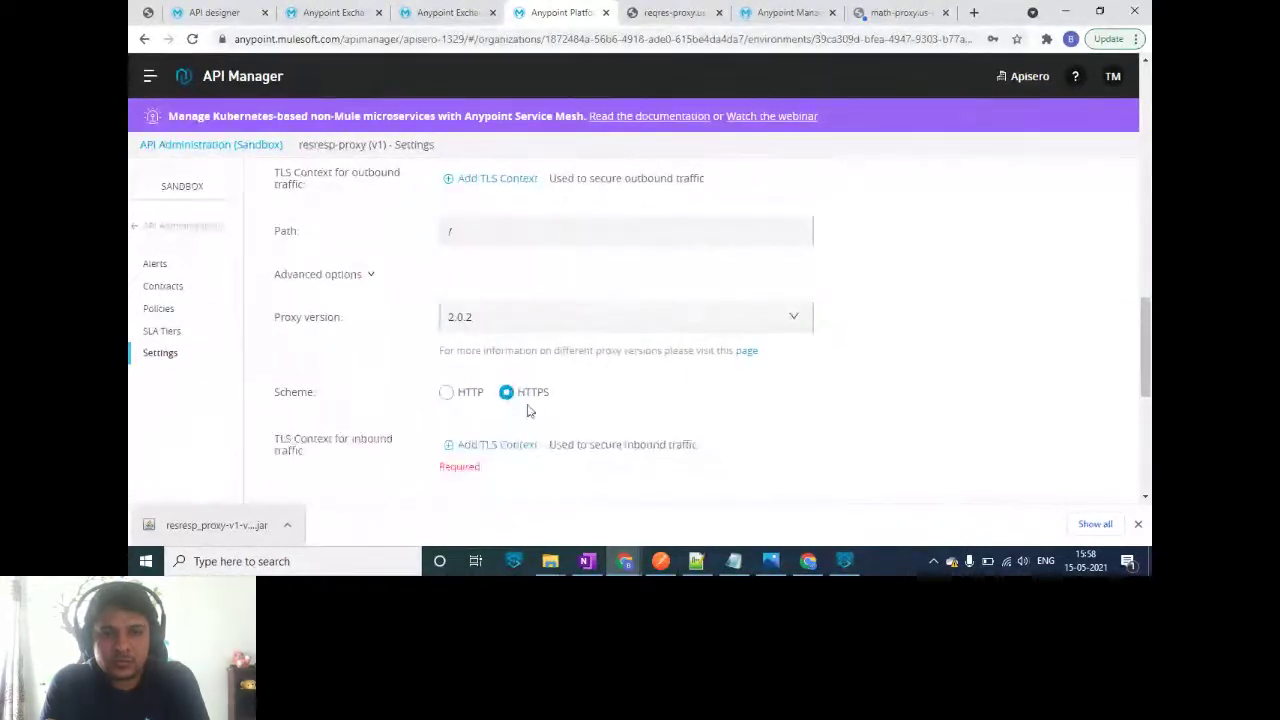
{"action": "left_click", "coordinate": [490, 447]}
{"action": "left_click", "coordinate": [690, 268]}
{"action": "left_click", "coordinate": [766, 362]}
{"action": "scroll", "coordinate": [380, 343], "scroll_direction": "down", "scroll_amount": 2}
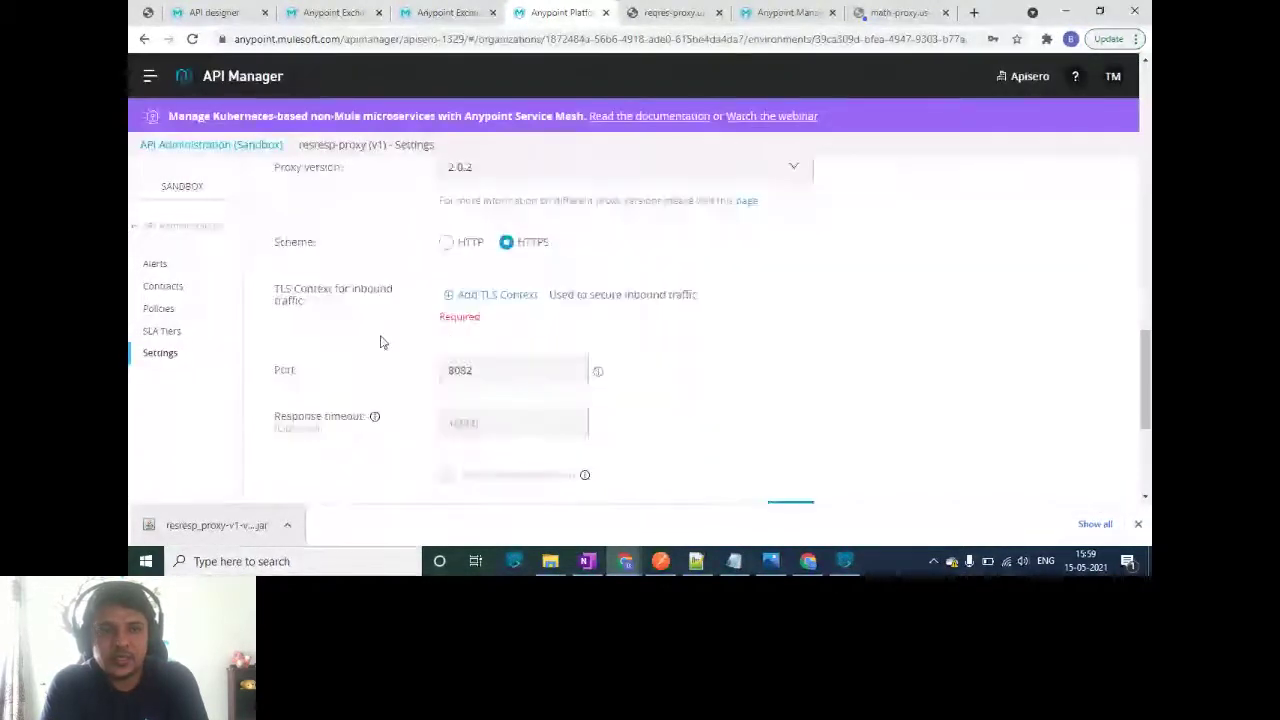
{"action": "left_click", "coordinate": [448, 243]}
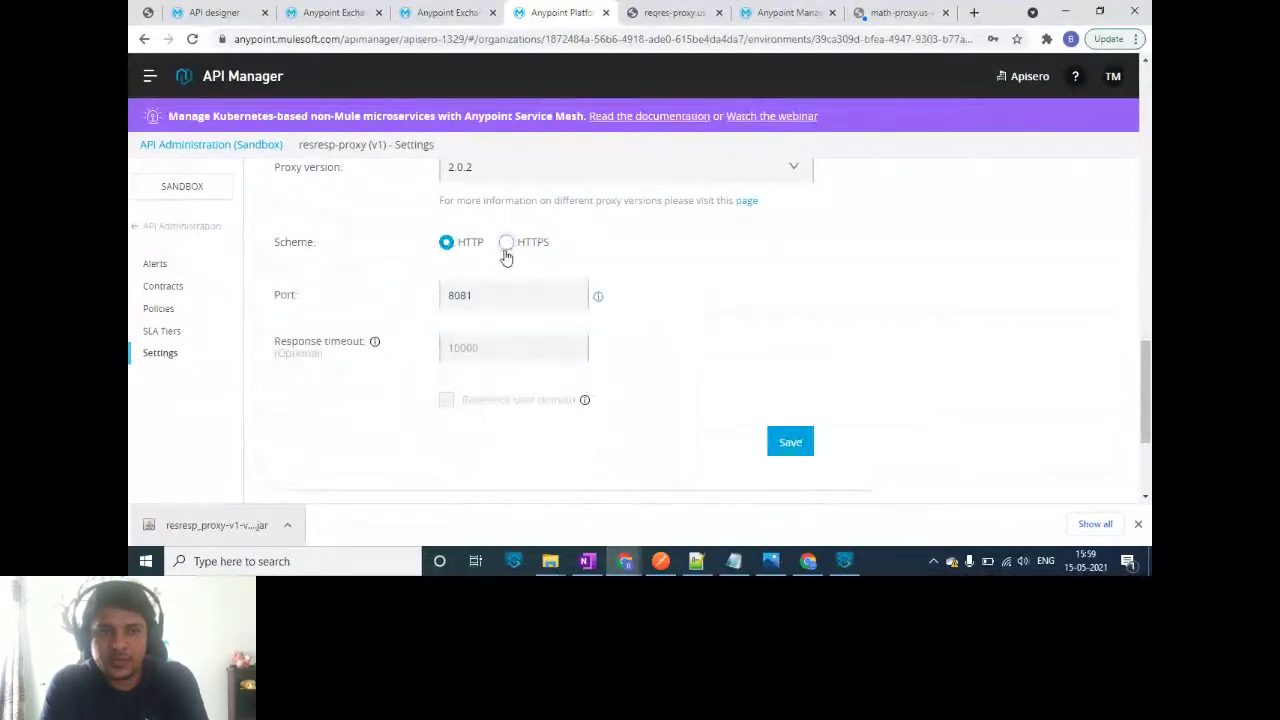
{"action": "scroll", "coordinate": [647, 340], "scroll_direction": "up", "scroll_amount": 2}
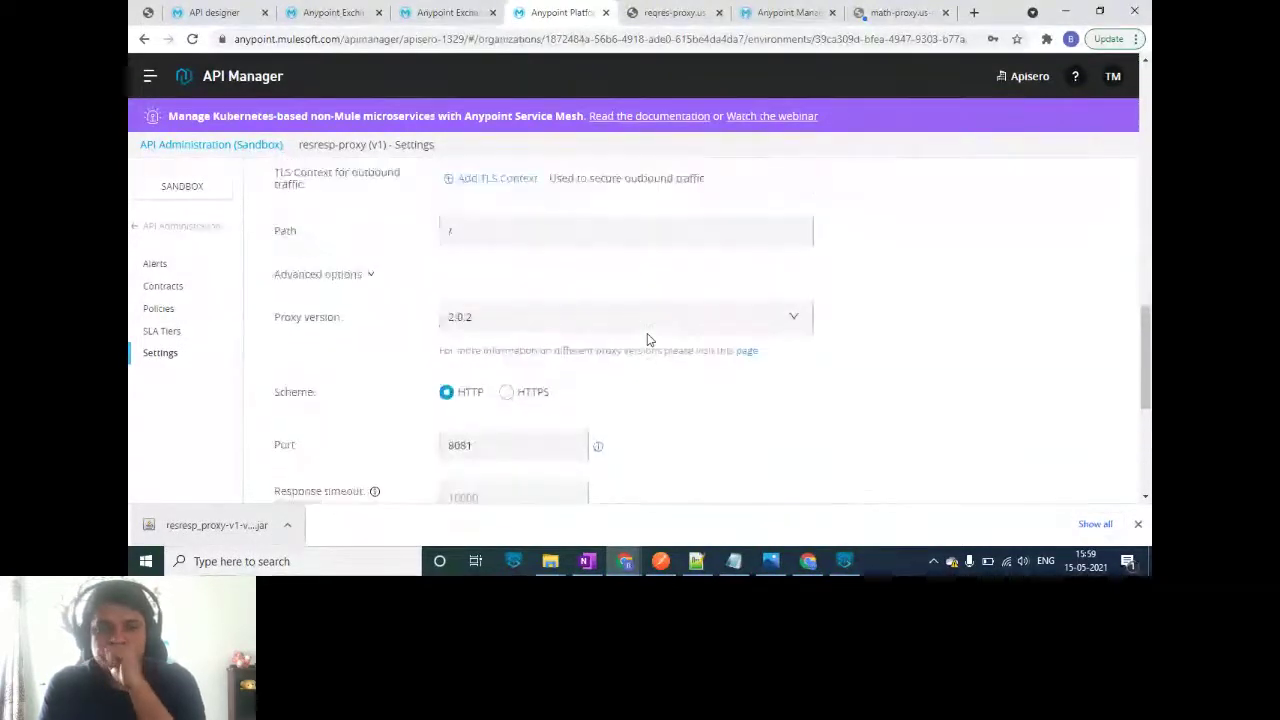
{"action": "scroll", "coordinate": [647, 340], "scroll_direction": "up", "scroll_amount": 1}
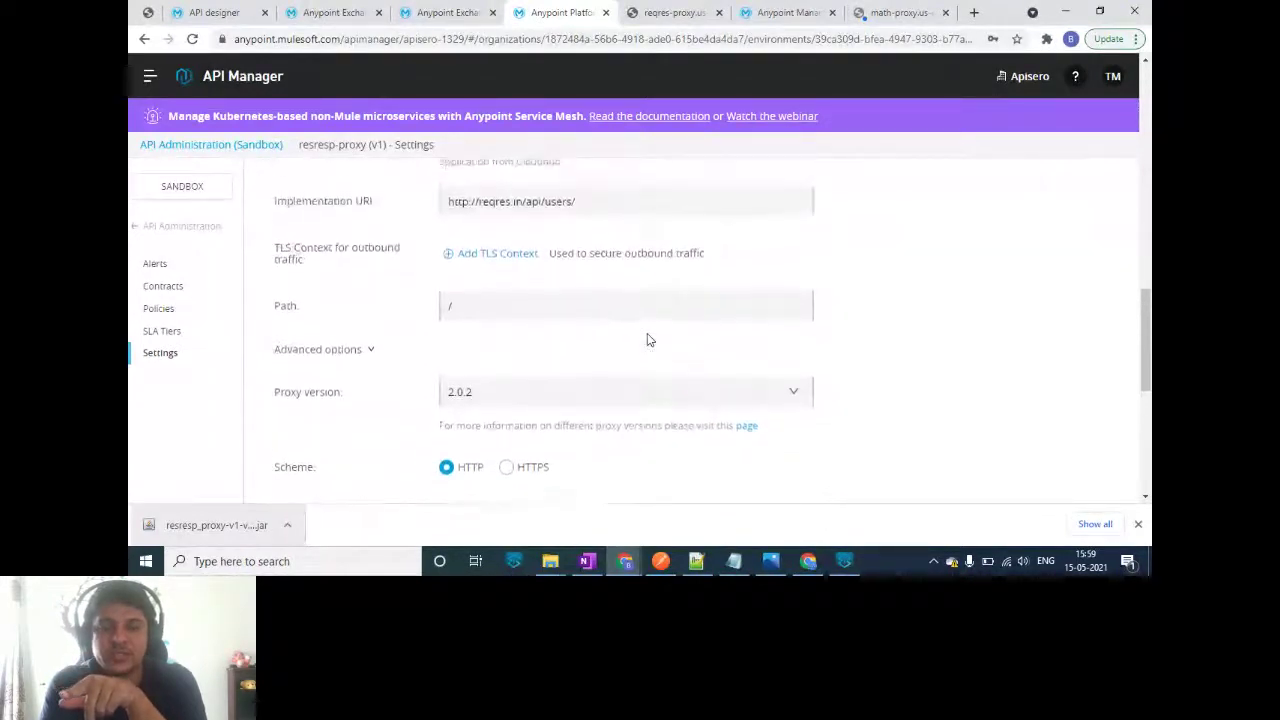
{"action": "scroll", "coordinate": [647, 340], "scroll_direction": "up", "scroll_amount": 1}
Bring the MuleSoft Meetups live session window with the attendee chat to the front
{"action": "mouse_move", "coordinate": [625, 561]}
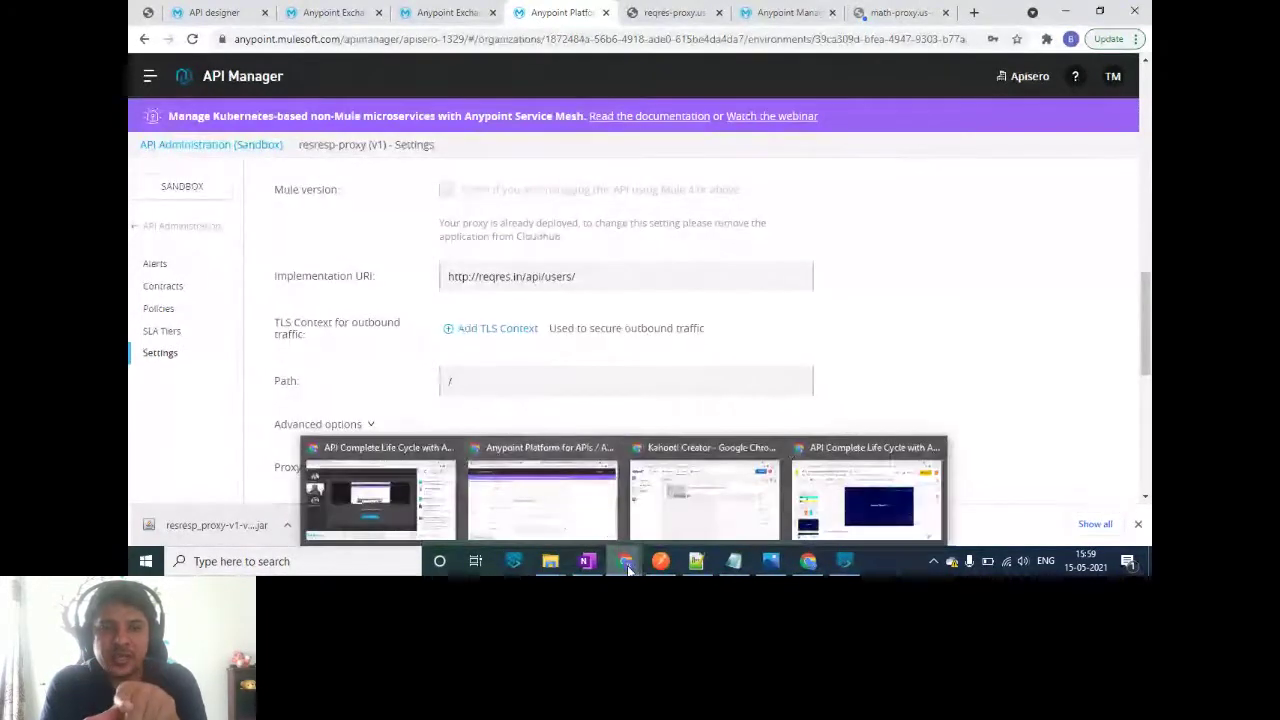
{"action": "left_click", "coordinate": [380, 495]}
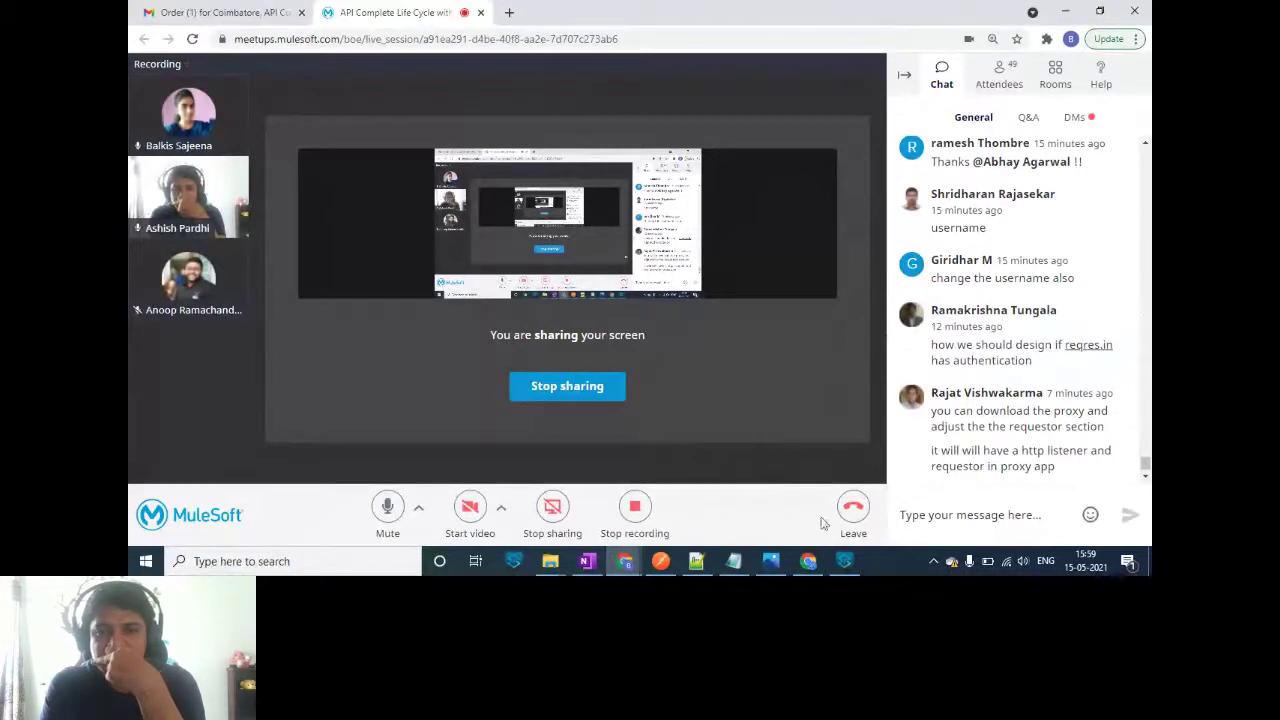
Review the Request's Headers and URI Parameters, ending on the Query Parameters expression attributes.queryParams
{"action": "left_click", "coordinate": [848, 565]}
{"action": "scroll", "coordinate": [918, 470], "scroll_direction": "down", "scroll_amount": 3}
{"action": "scroll", "coordinate": [918, 470], "scroll_direction": "down", "scroll_amount": 2}
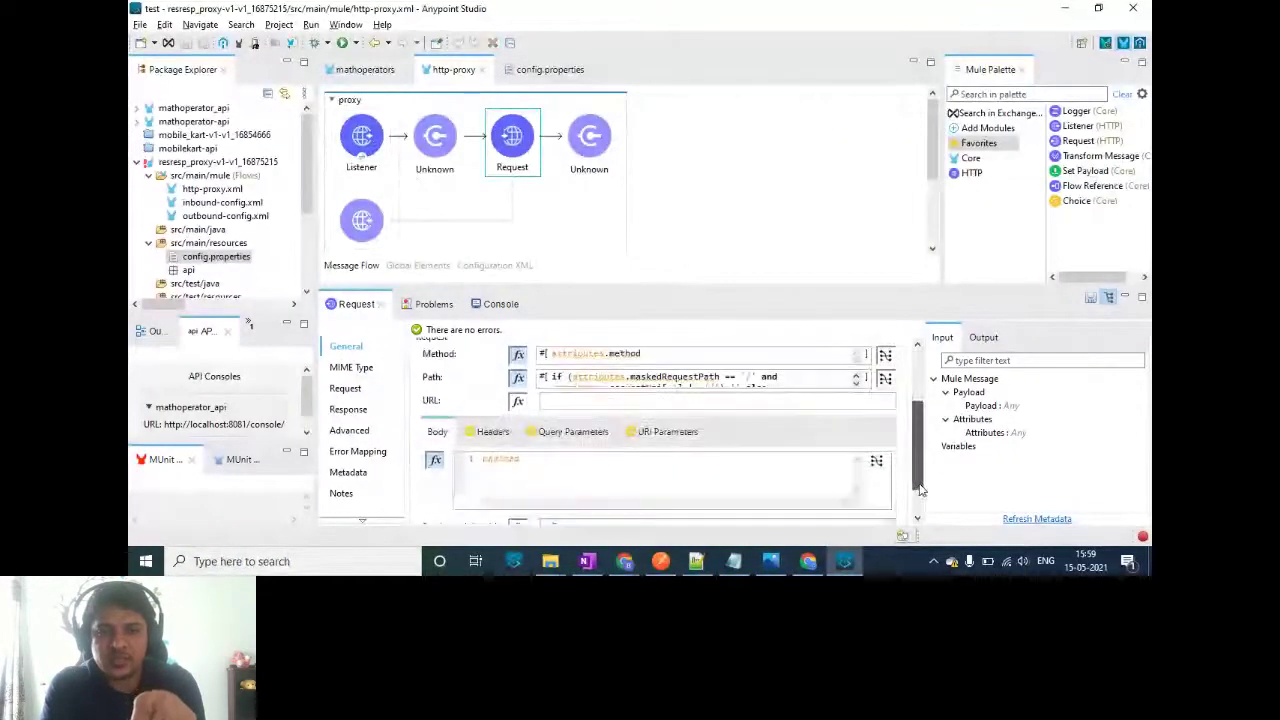
{"action": "left_click", "coordinate": [490, 429]}
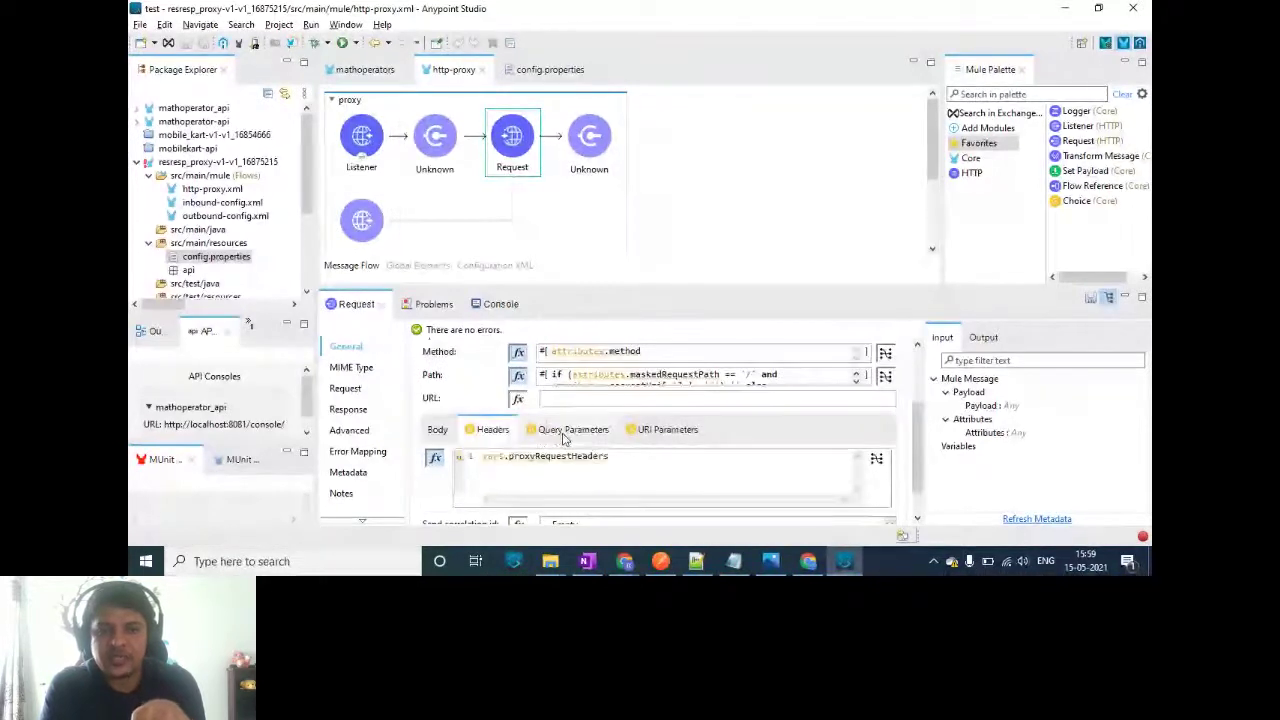
{"action": "left_click", "coordinate": [551, 434]}
{"action": "left_click", "coordinate": [672, 431]}
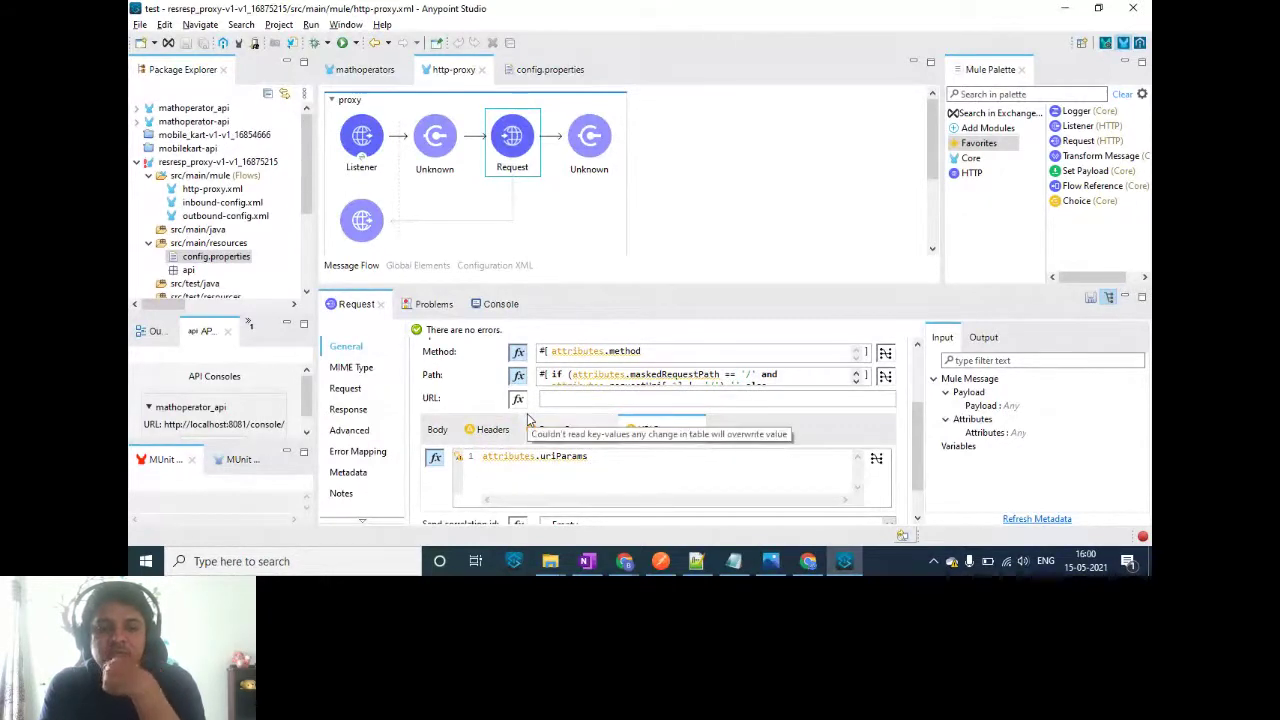
{"action": "left_click", "coordinate": [575, 429]}
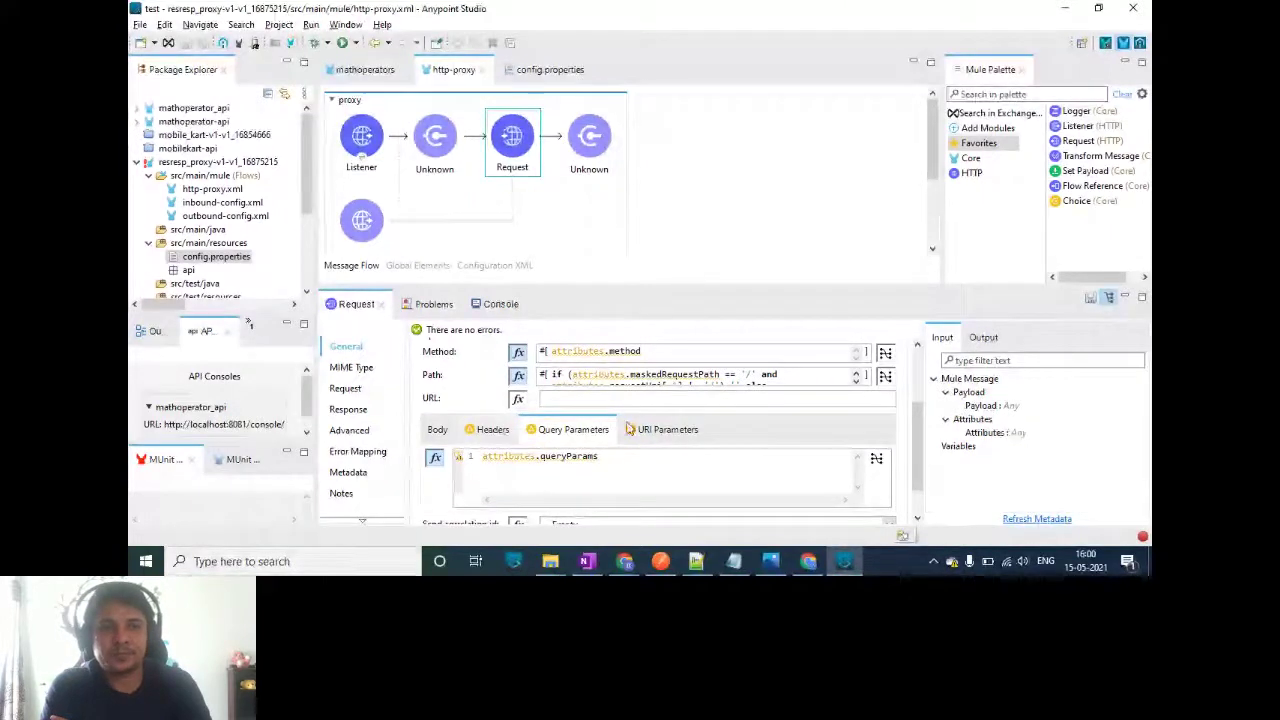
{"action": "scroll", "coordinate": [918, 388], "scroll_direction": "up", "scroll_amount": 3}
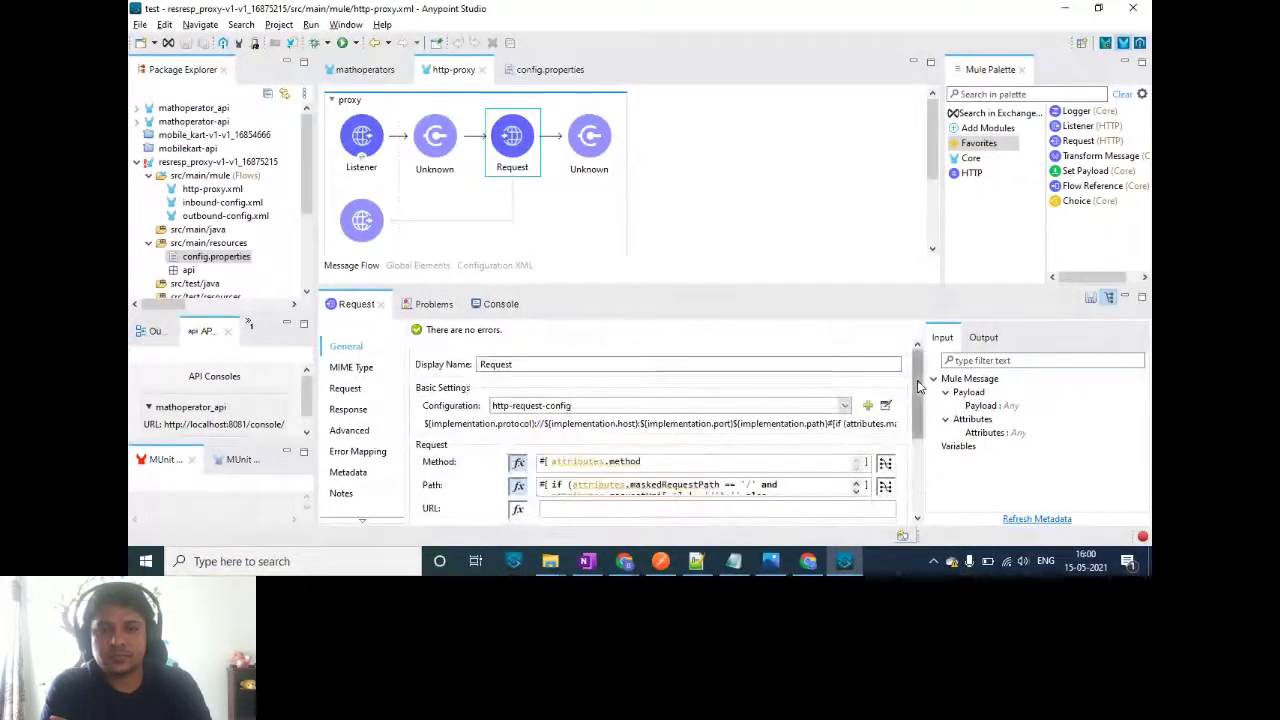
{"action": "scroll", "coordinate": [918, 388], "scroll_direction": "down", "scroll_amount": 3}
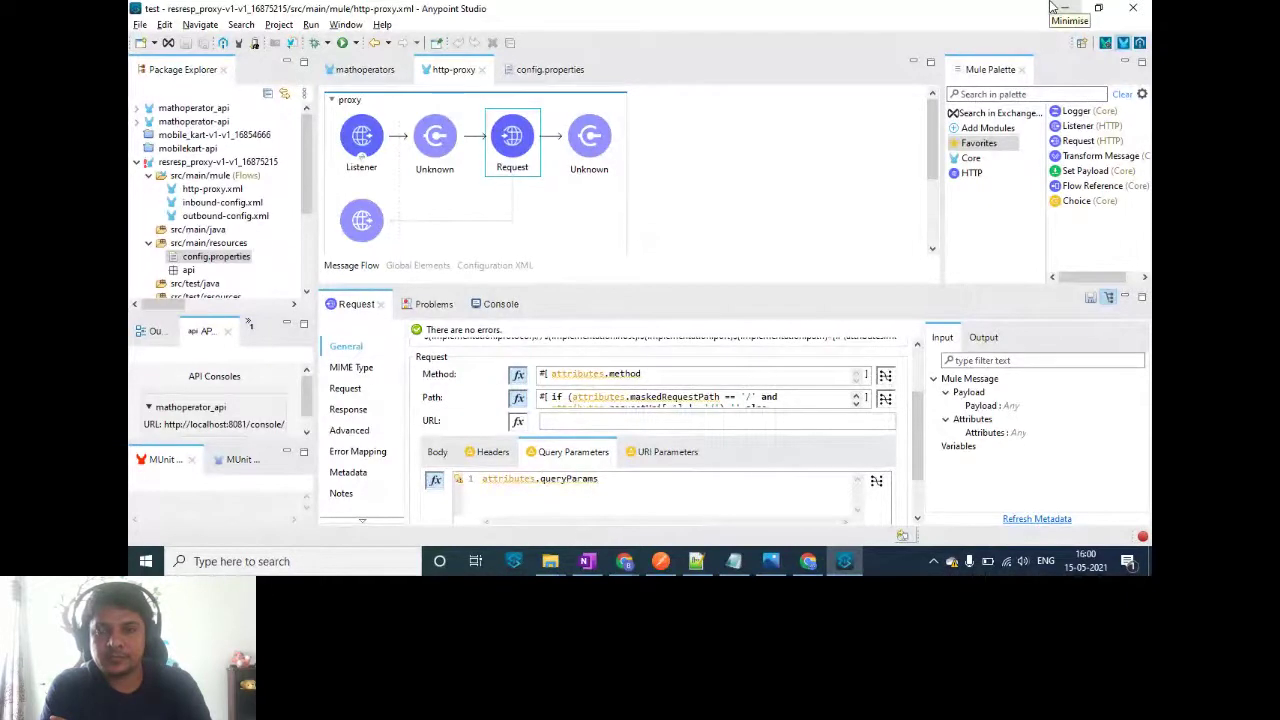
{"action": "left_click", "coordinate": [1062, 8]}
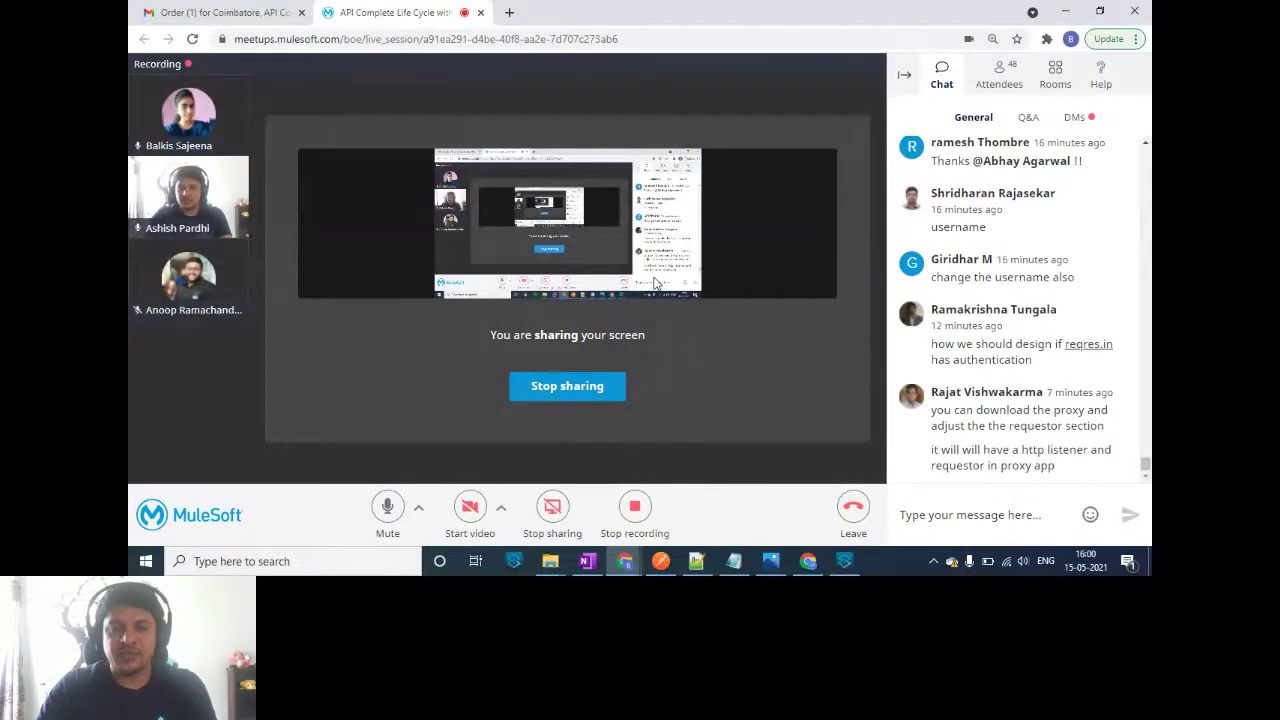
{"action": "key", "text": "alt+Tab"}
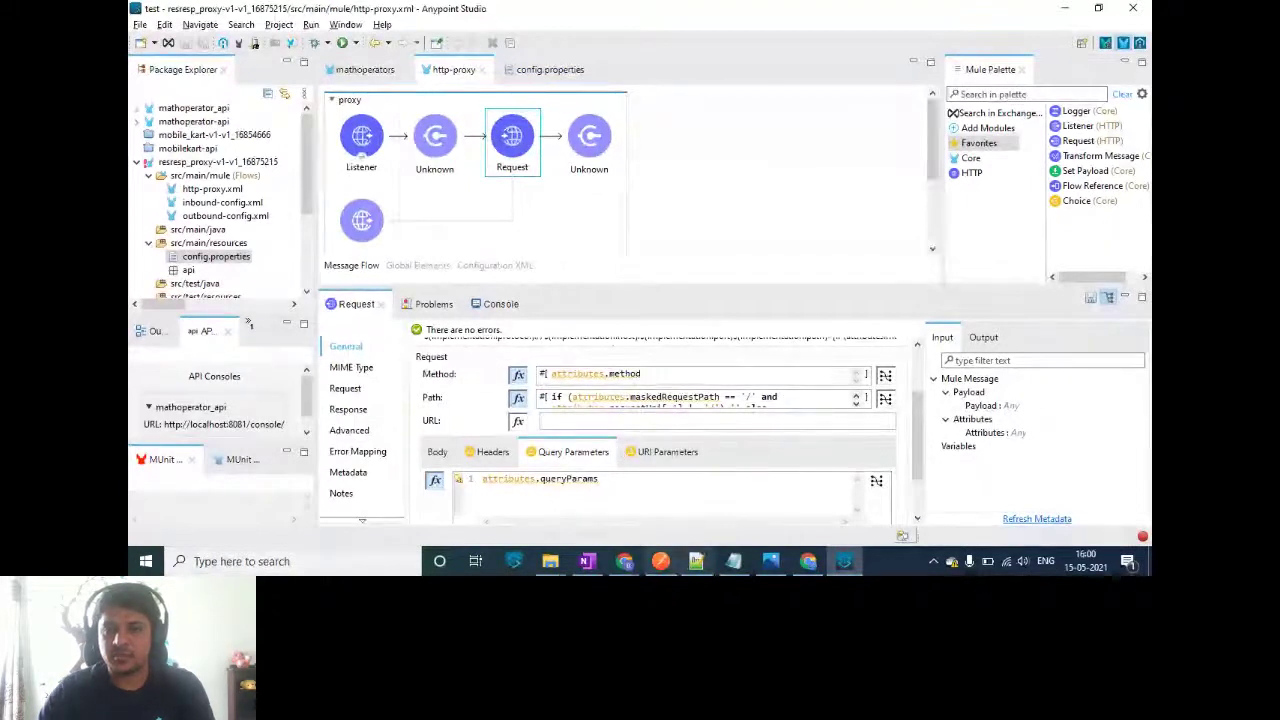
Select slide 19, Quiz Time, in the Google Slides deck
{"action": "mouse_move", "coordinate": [631, 556]}
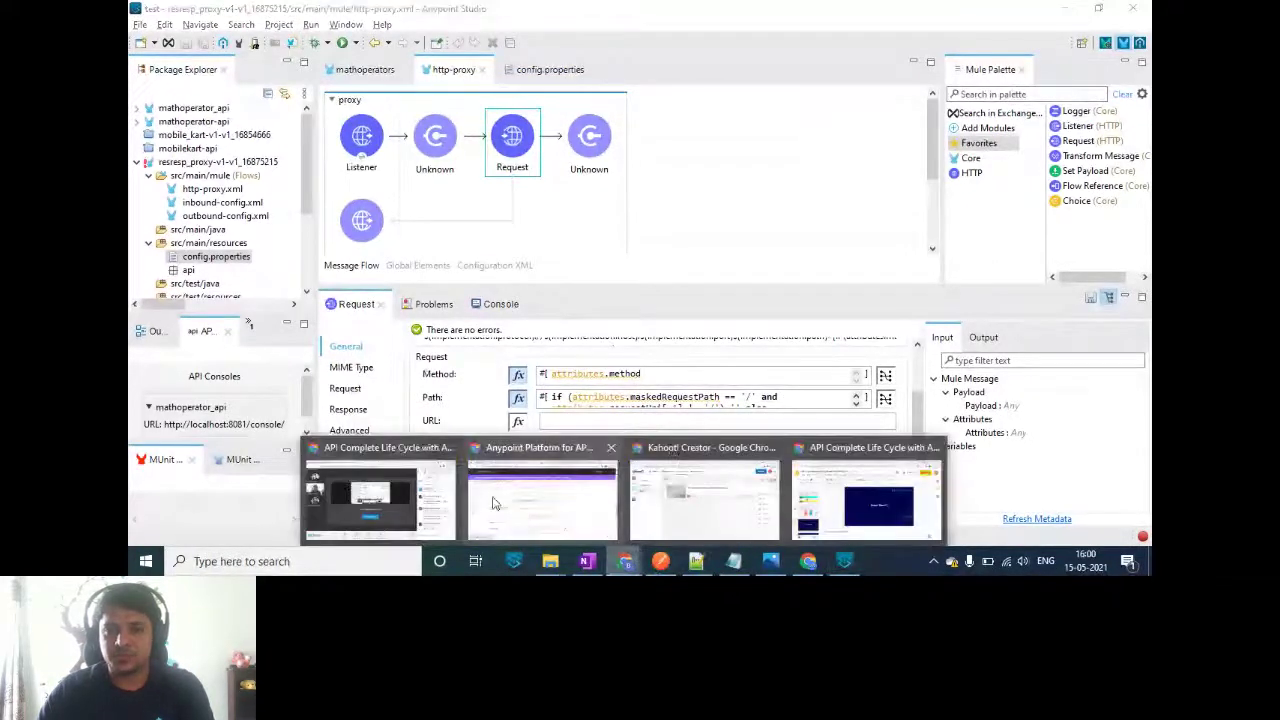
{"action": "left_click", "coordinate": [865, 505]}
{"action": "scroll", "coordinate": [240, 330], "scroll_direction": "down", "scroll_amount": 2}
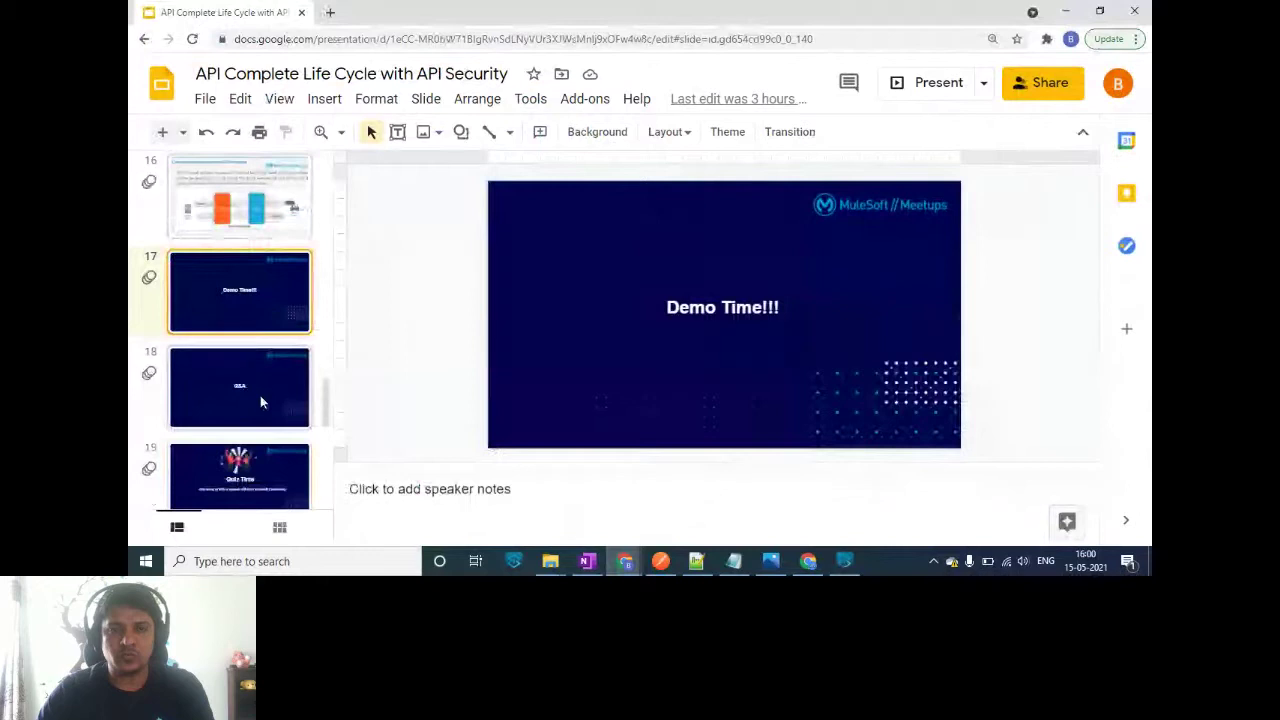
{"action": "left_click", "coordinate": [260, 395]}
{"action": "scroll", "coordinate": [260, 395], "scroll_direction": "down", "scroll_amount": 3}
{"action": "left_click", "coordinate": [266, 259]}
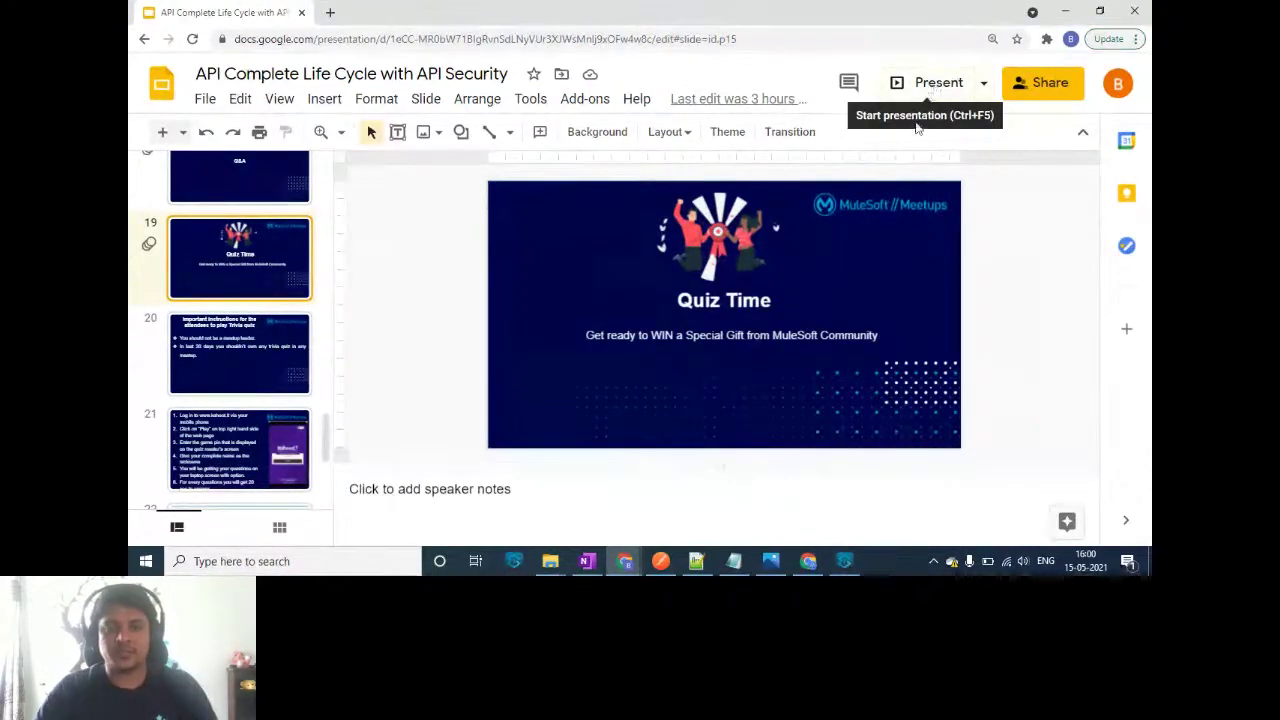
Present the deck full screen from Quiz Time and advance to the Trivia quiz instructions slide
{"action": "key", "text": "alt+Tab"}
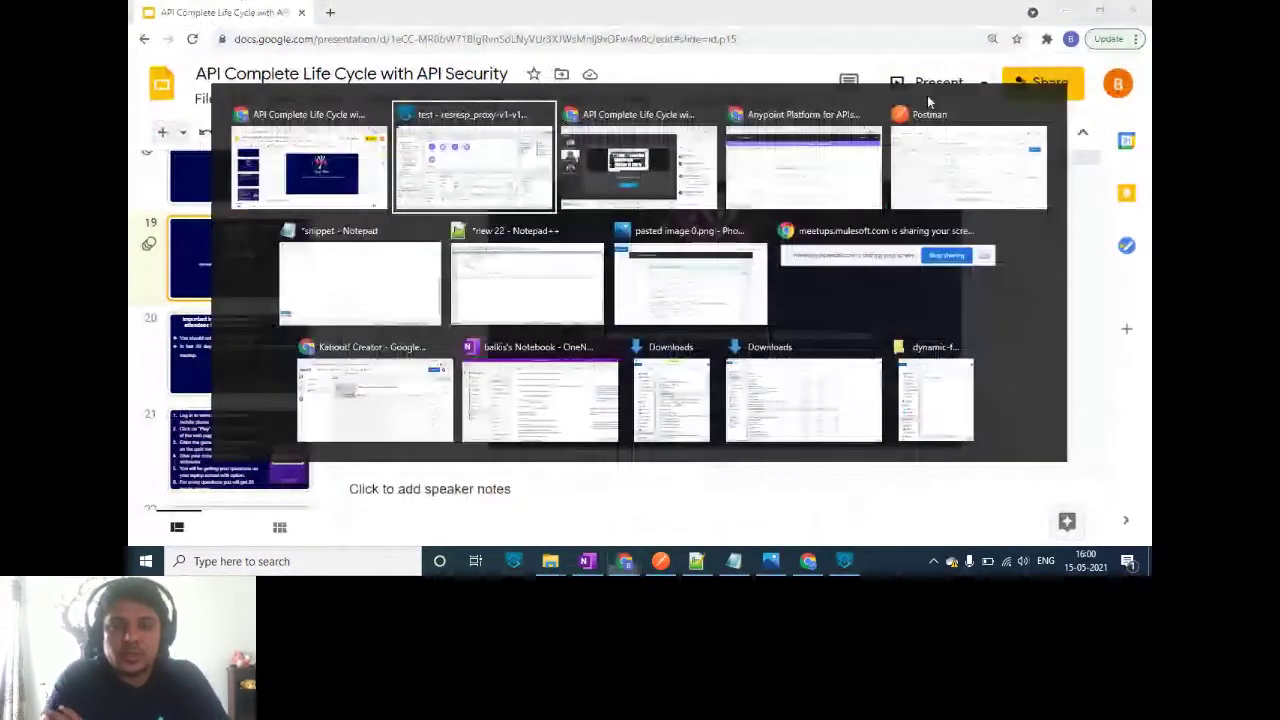
{"action": "key", "text": "Escape"}
{"action": "left_click", "coordinate": [927, 88]}
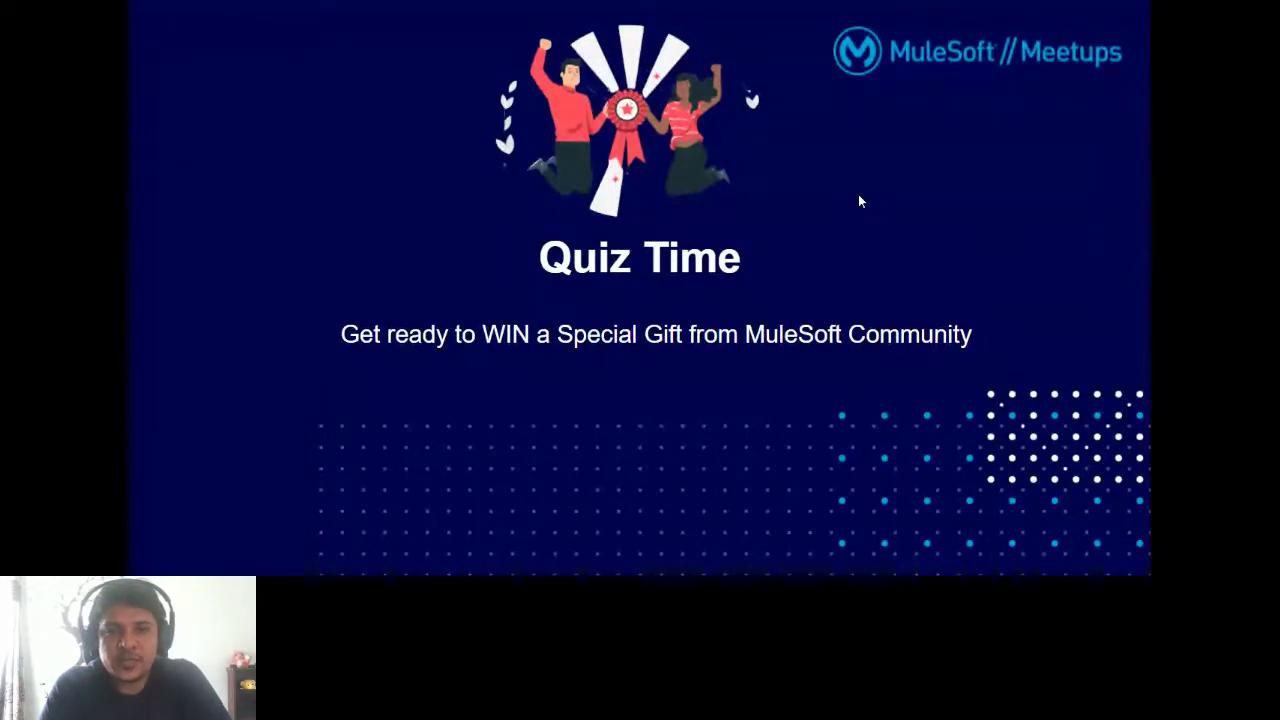
{"action": "key", "text": "Right"}
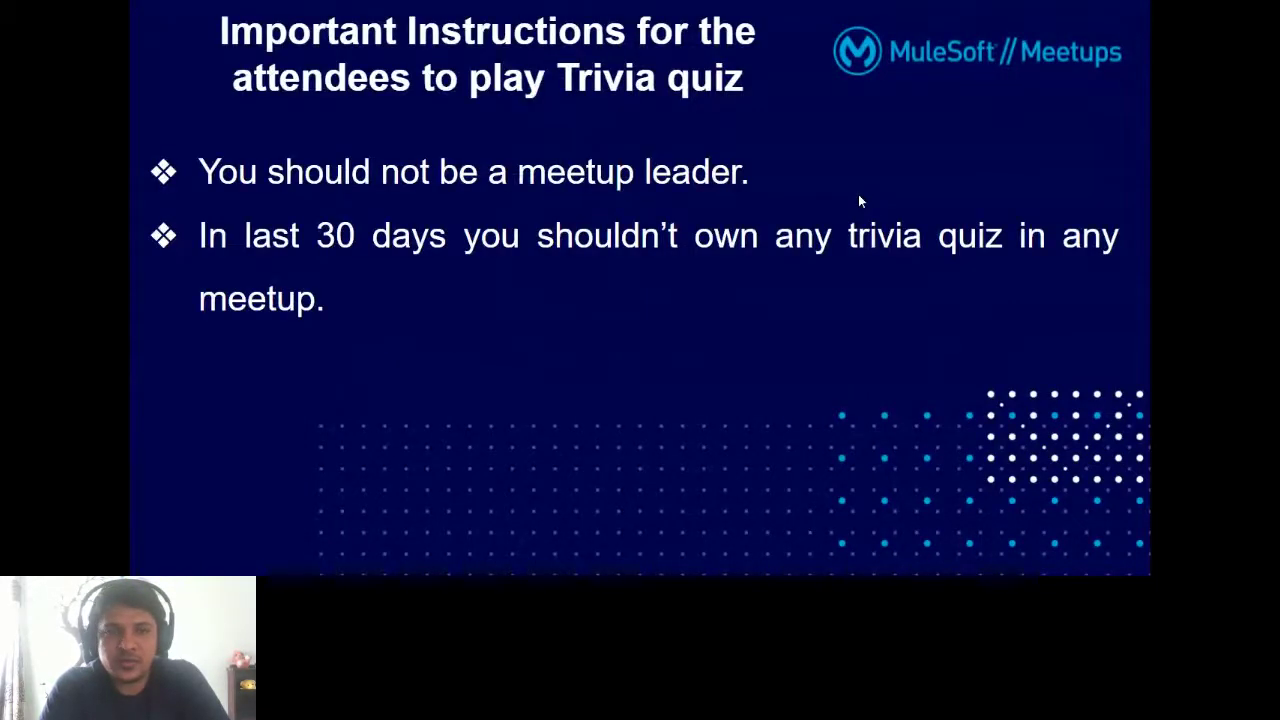